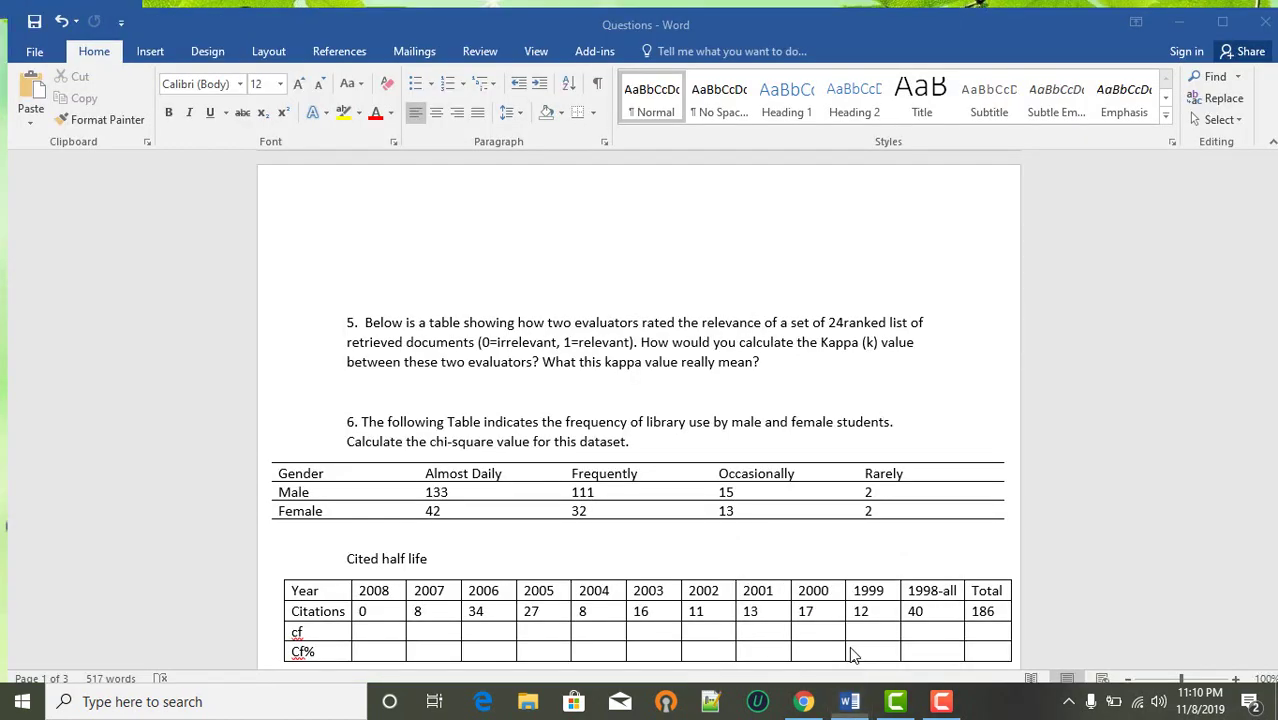
- Copy the whole journal table of citable items and citations under question 4 in the Questions document
left_click(849, 646)
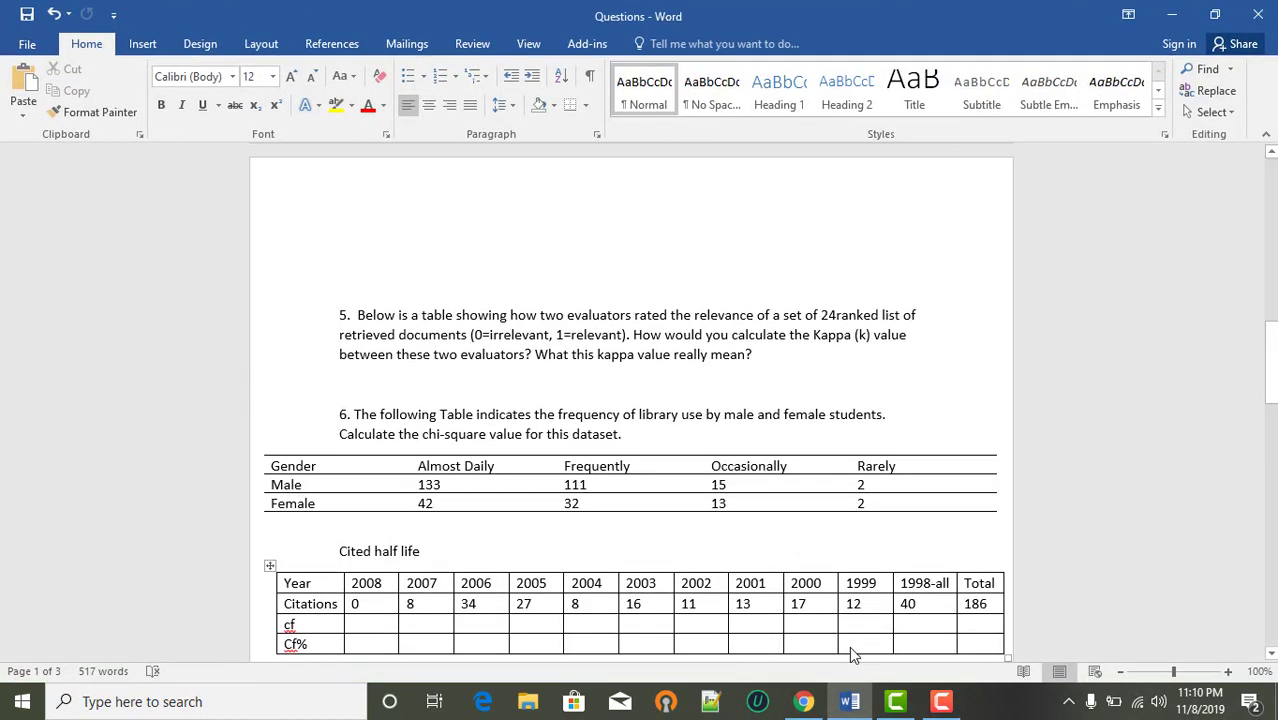
scroll(849, 646, "down", 3)
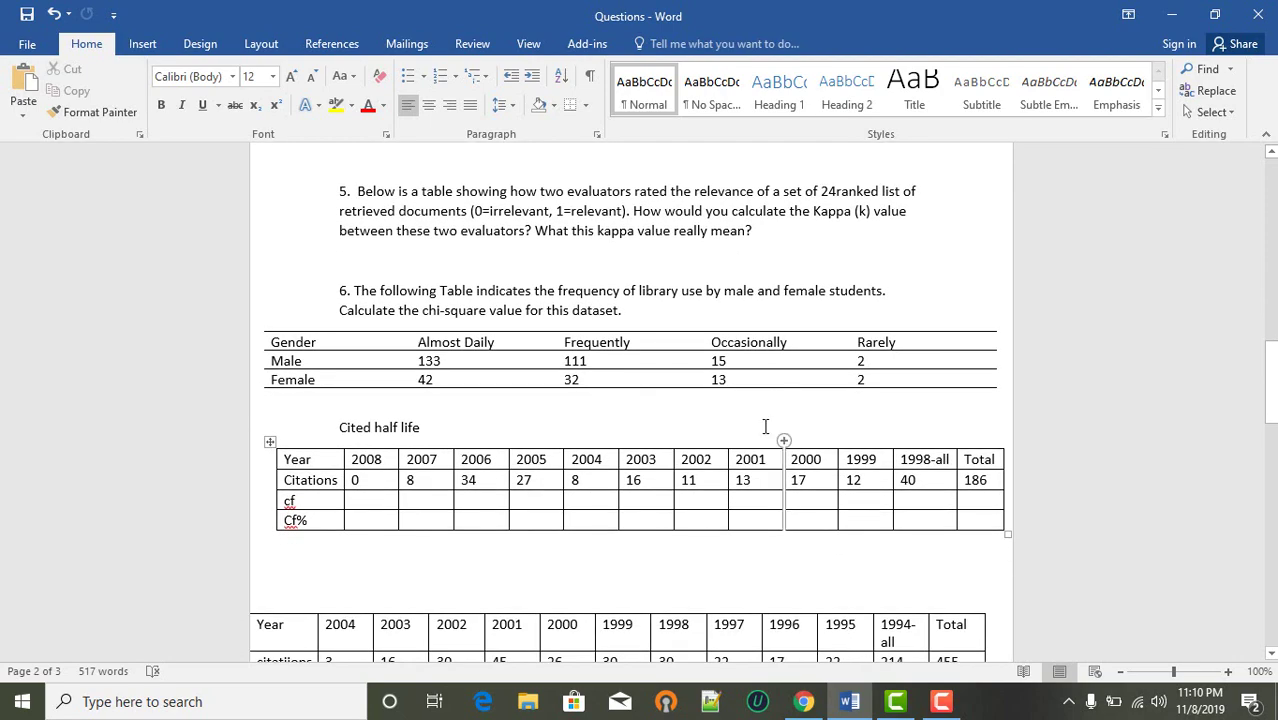
scroll(765, 427, "down", 2)
scroll(765, 427, "up", 10)
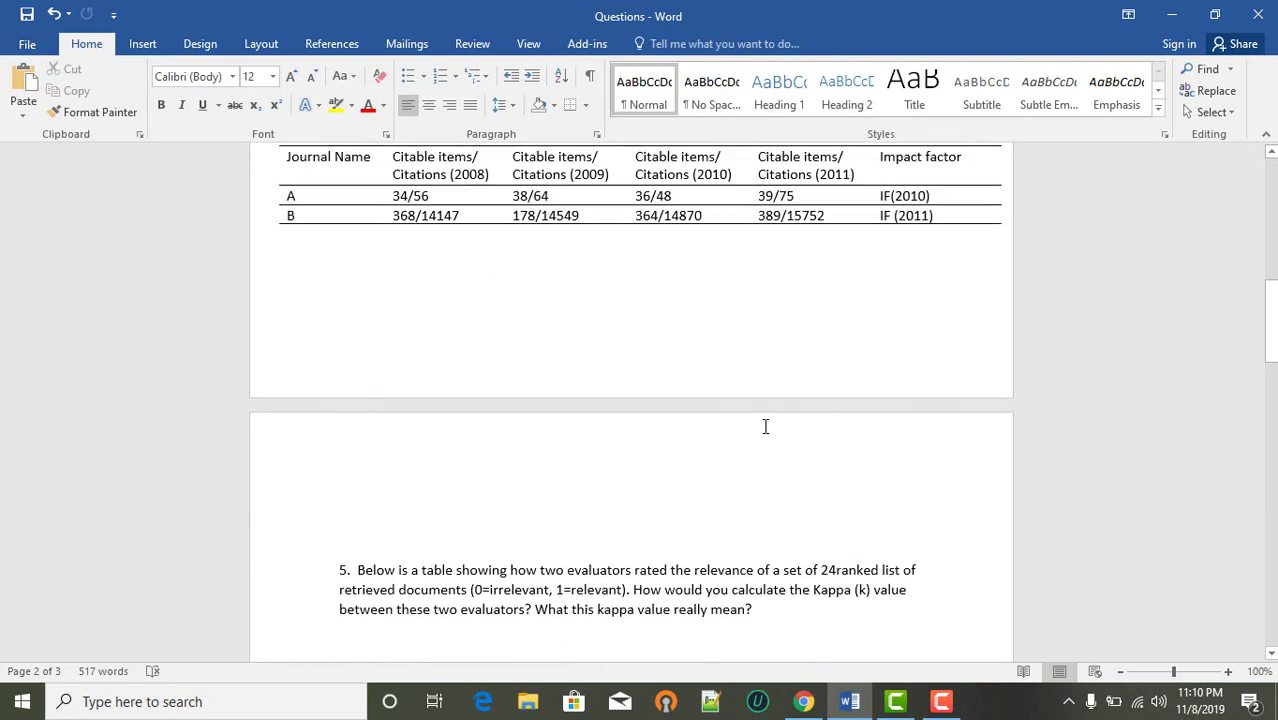
scroll(765, 427, "up", 3)
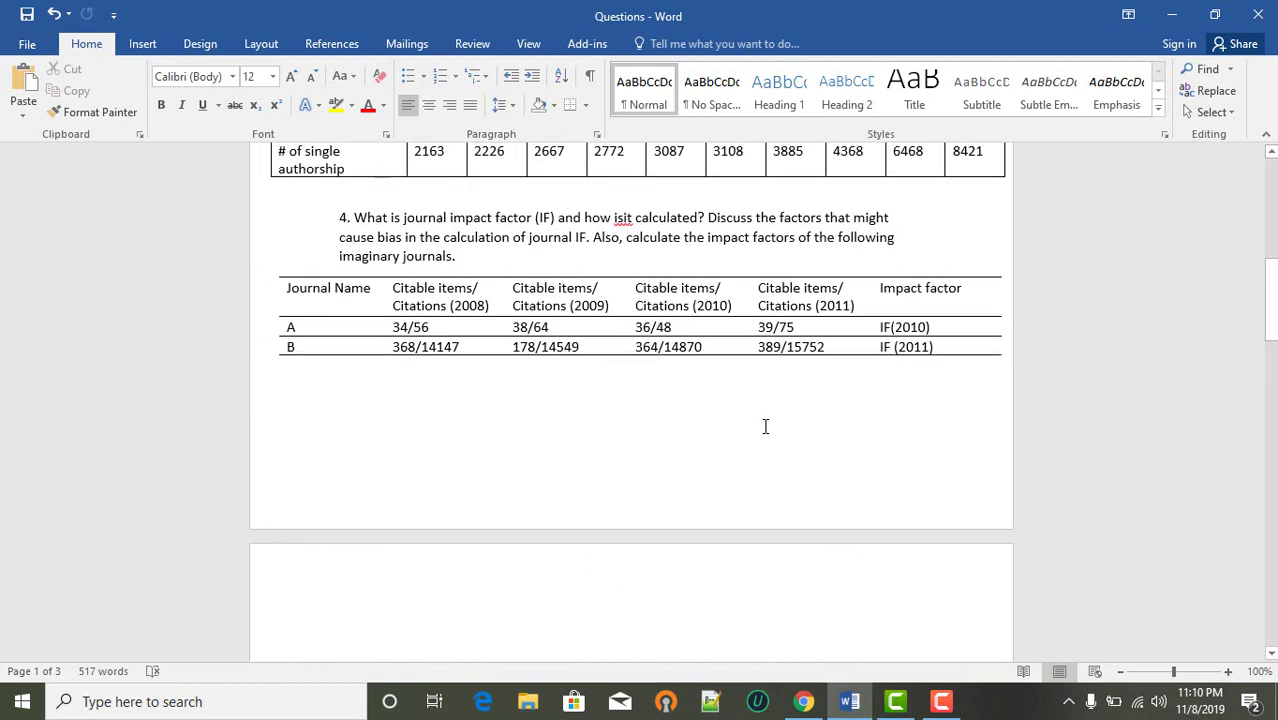
scroll(765, 427, "up", 1)
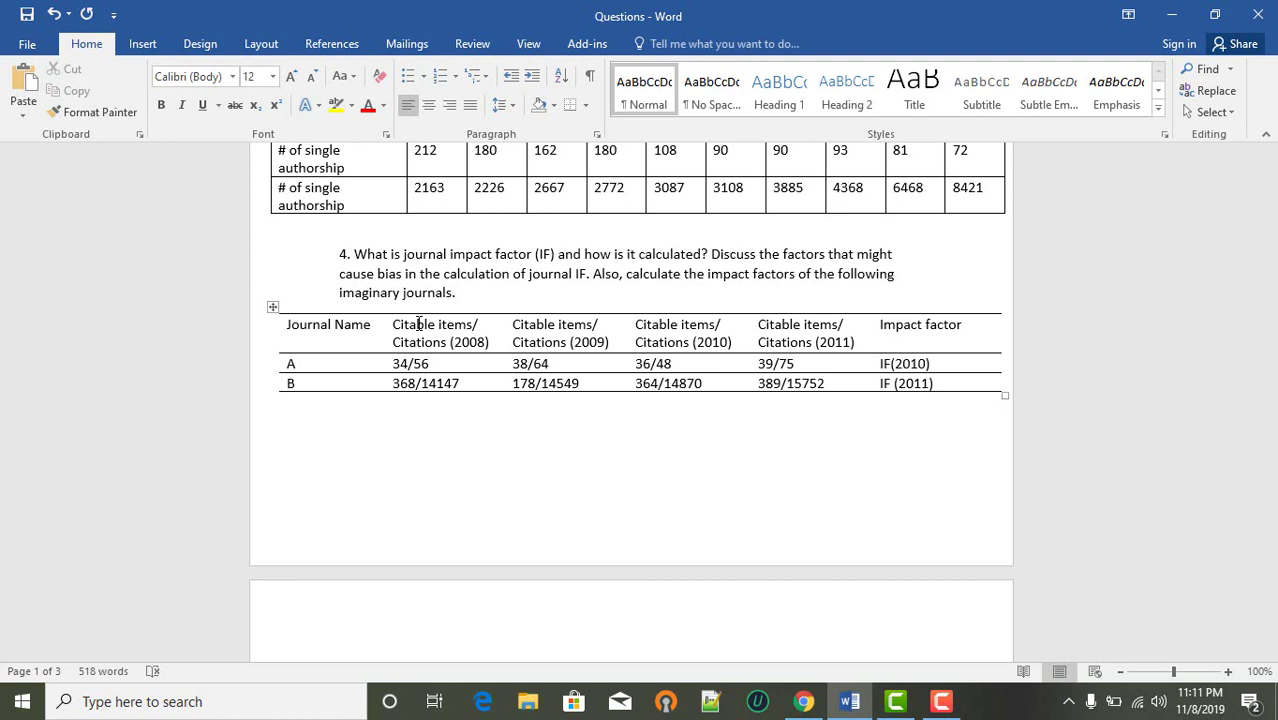
left_click_drag(291, 326, 905, 375)
left_click(859, 425)
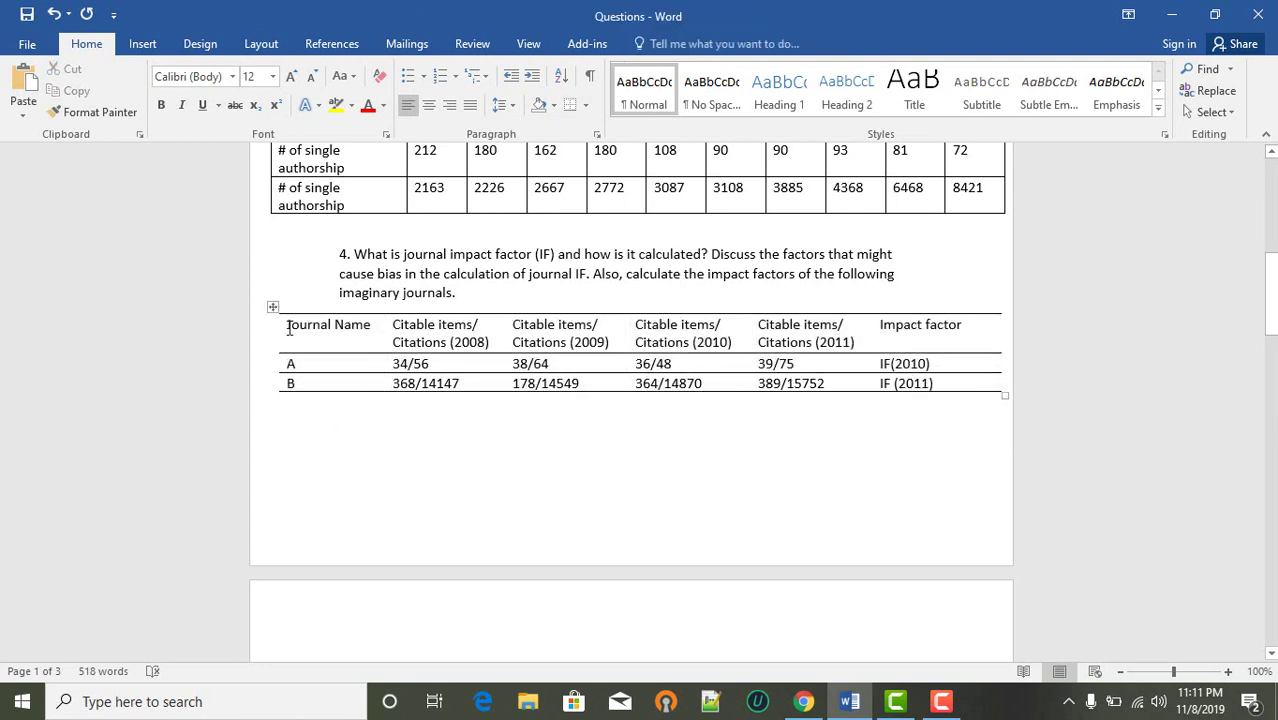
left_click_drag(288, 328, 885, 396)
key("ctrl+c")
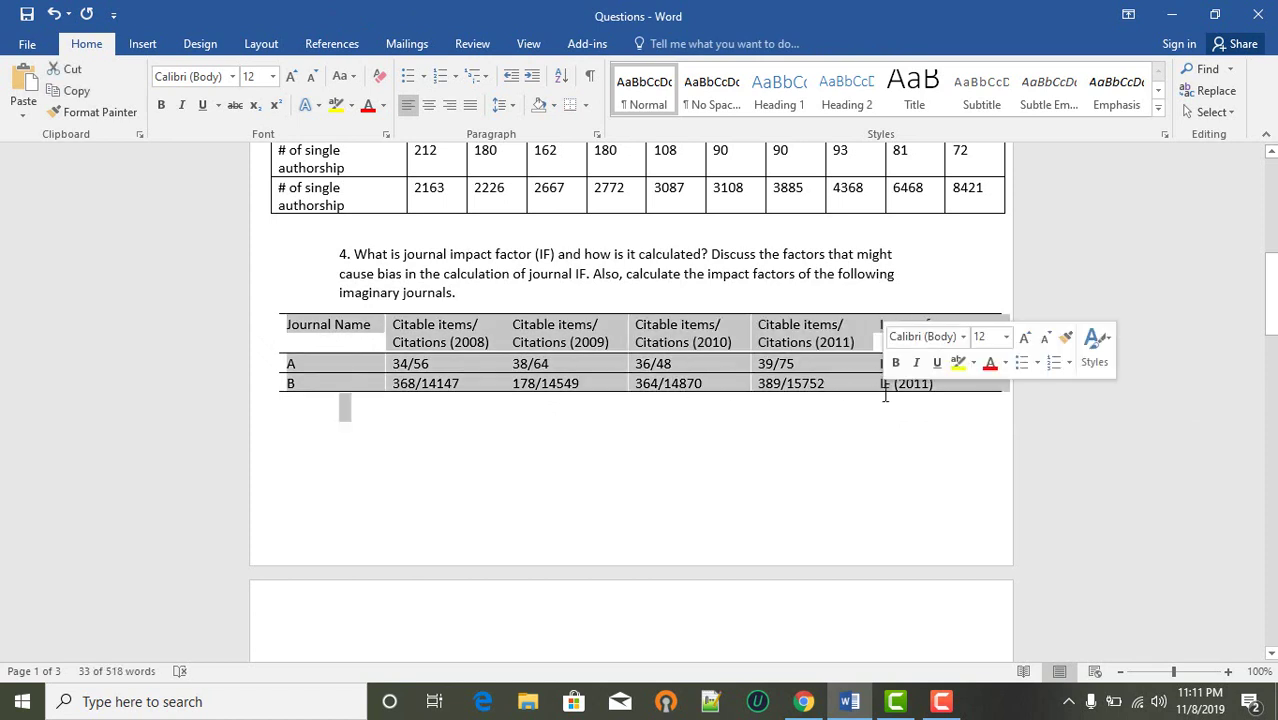
- Switch to Excel by opening the Statistcs workbook from the desktop
left_click(1171, 14)
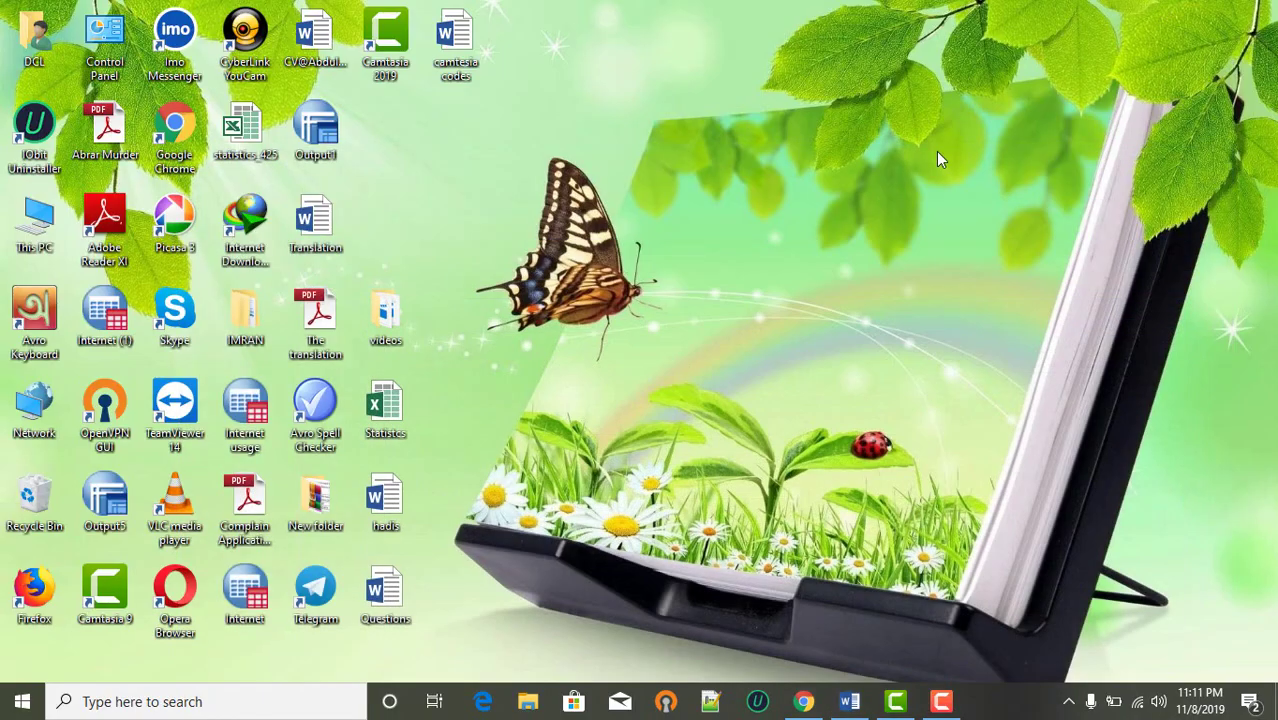
double_click(386, 405)
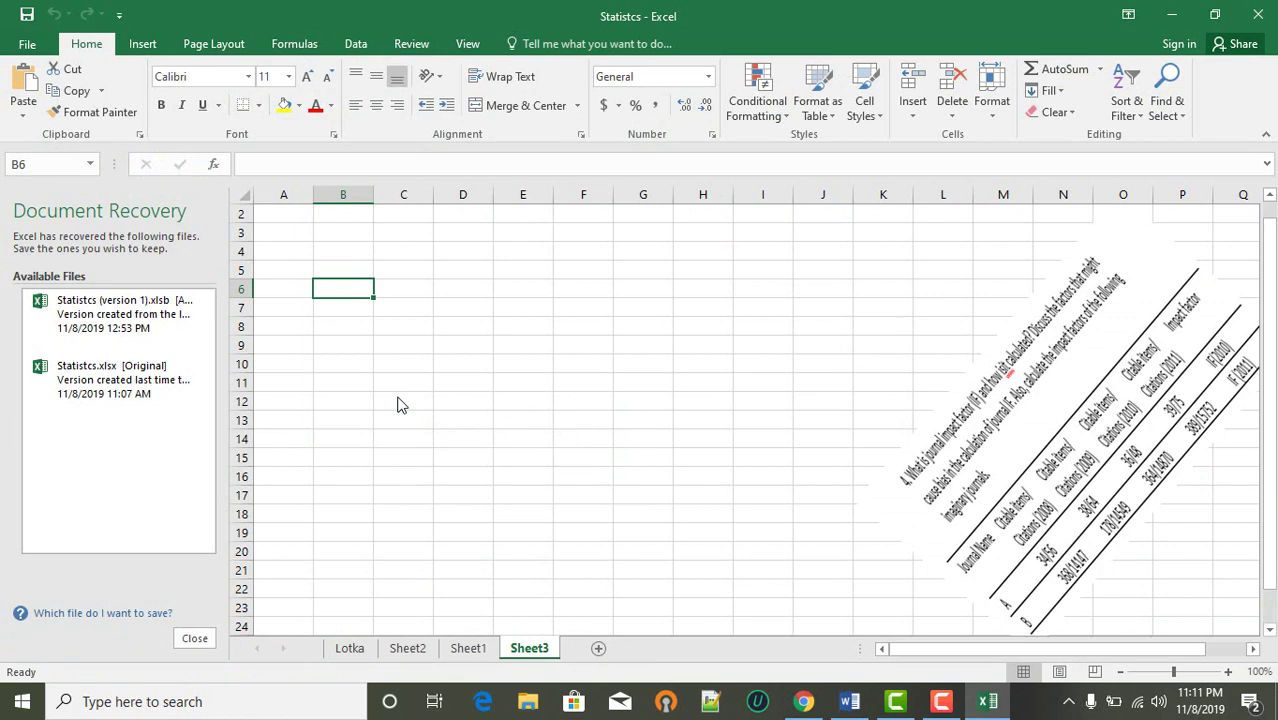
- Rotate the tilted question picture on Sheet3 upright and reduce its height
left_click(1012, 450)
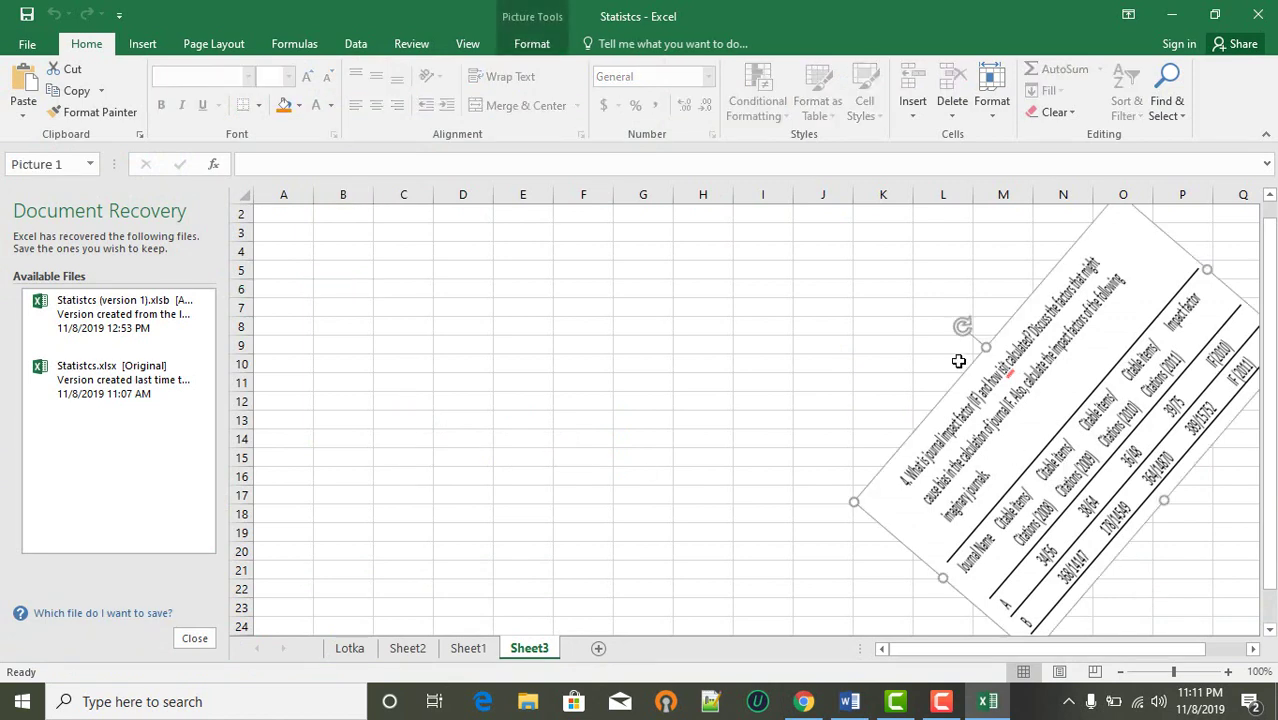
left_click_drag(964, 325, 1026, 341)
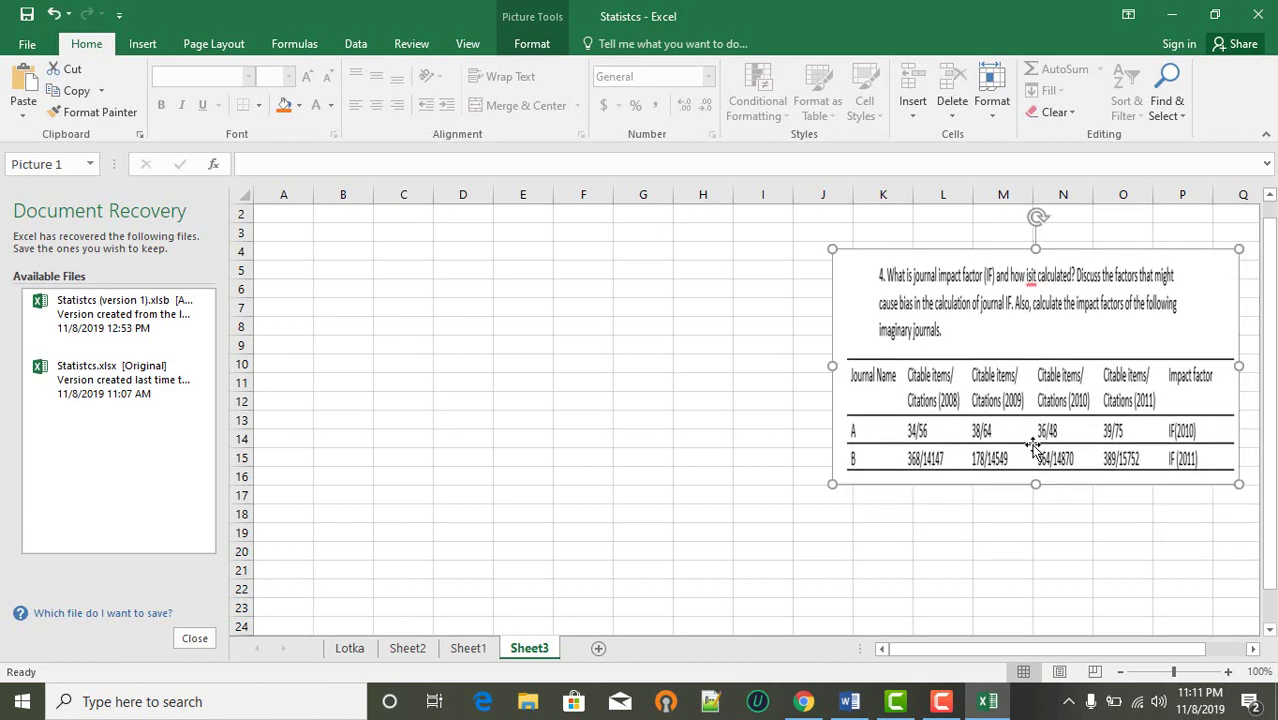
left_click_drag(1035, 482, 1030, 425)
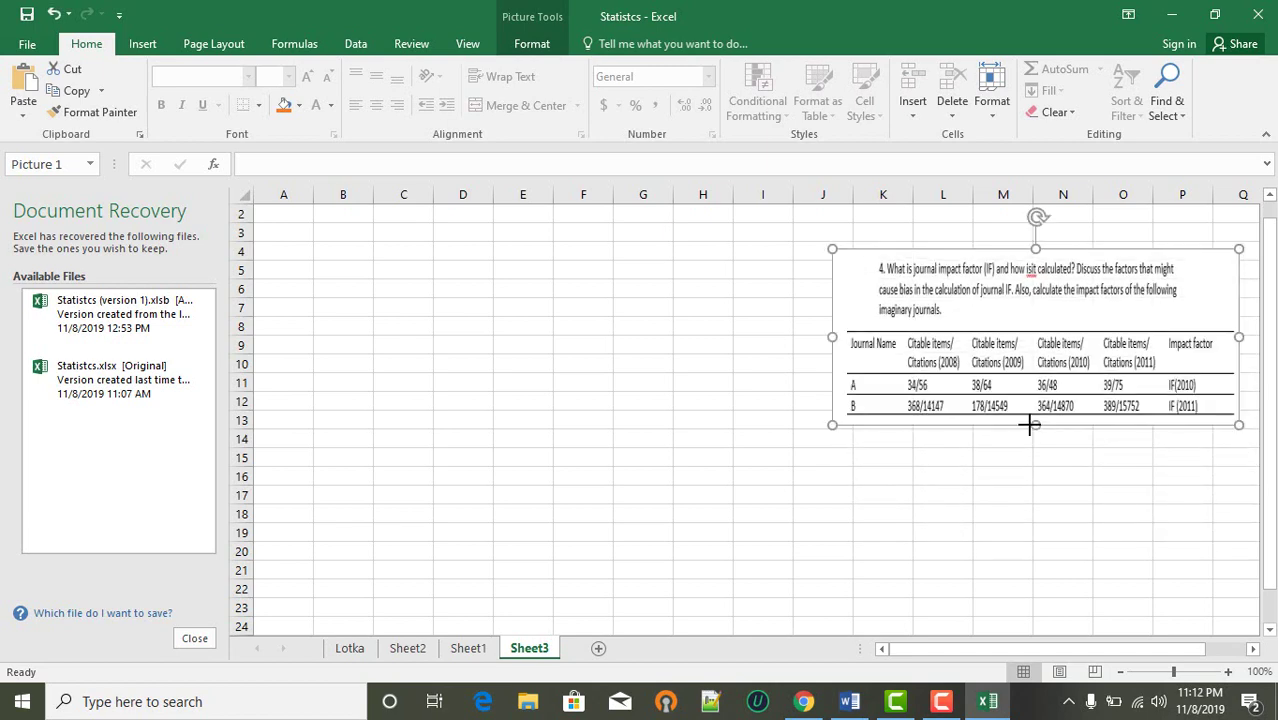
- Paste the copied journal table at cell B8 of Sheet3 and delete the question picture beside it
left_click(319, 331)
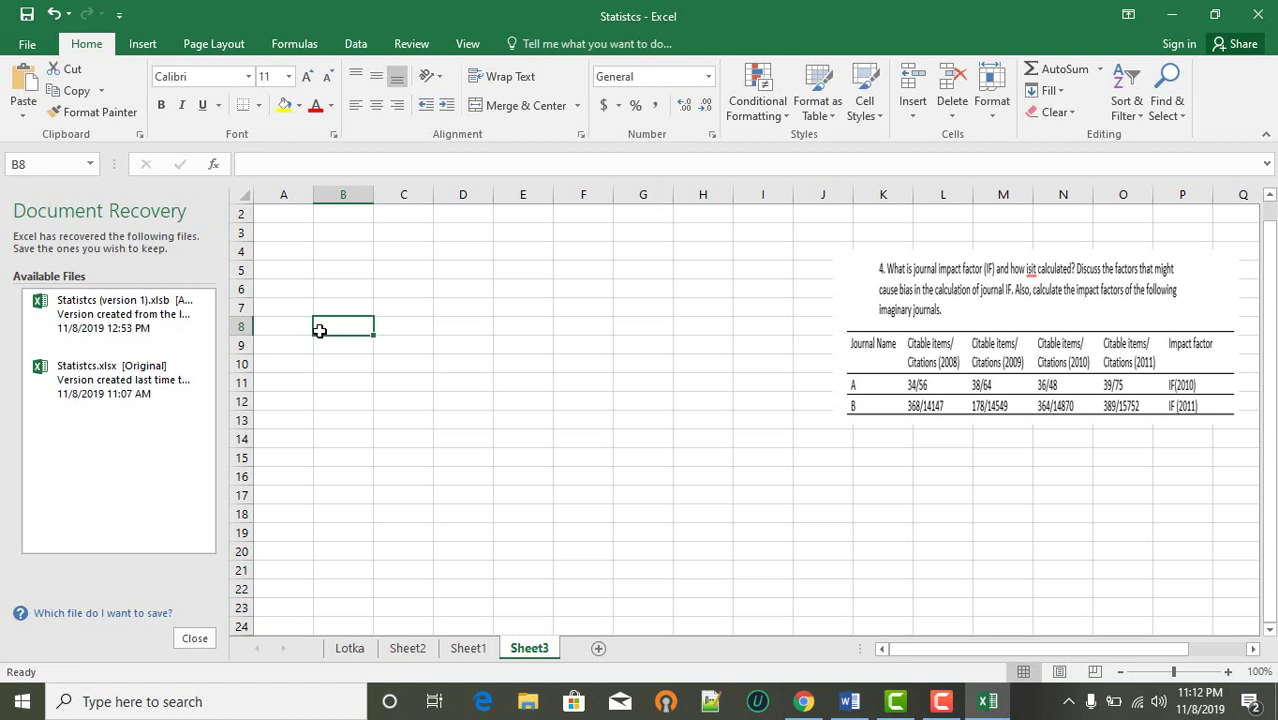
key("ctrl+v")
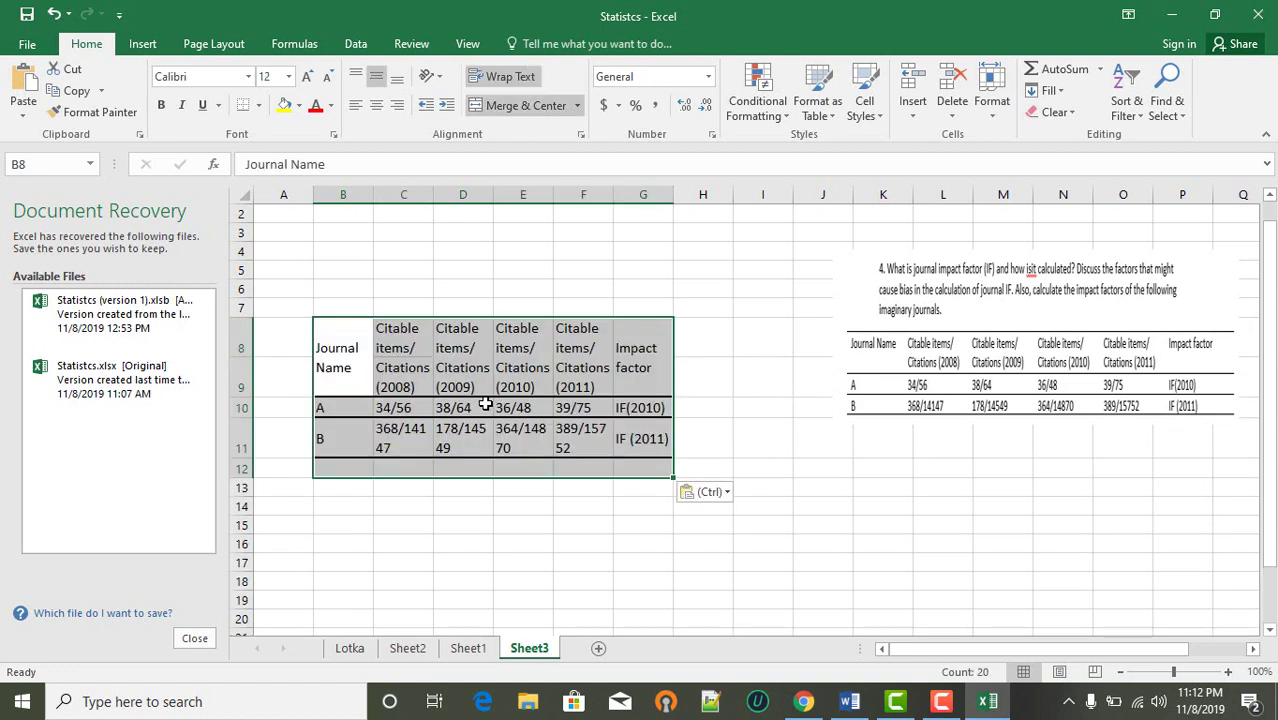
left_click(627, 447)
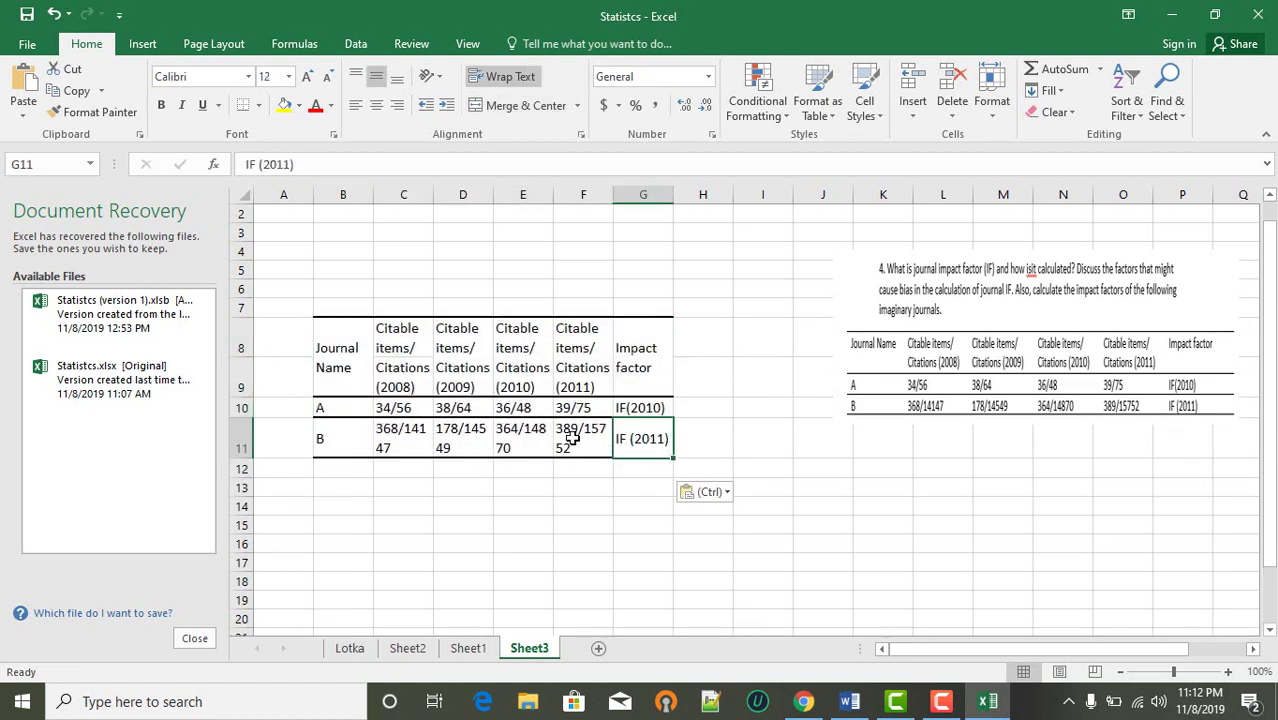
left_click(548, 416)
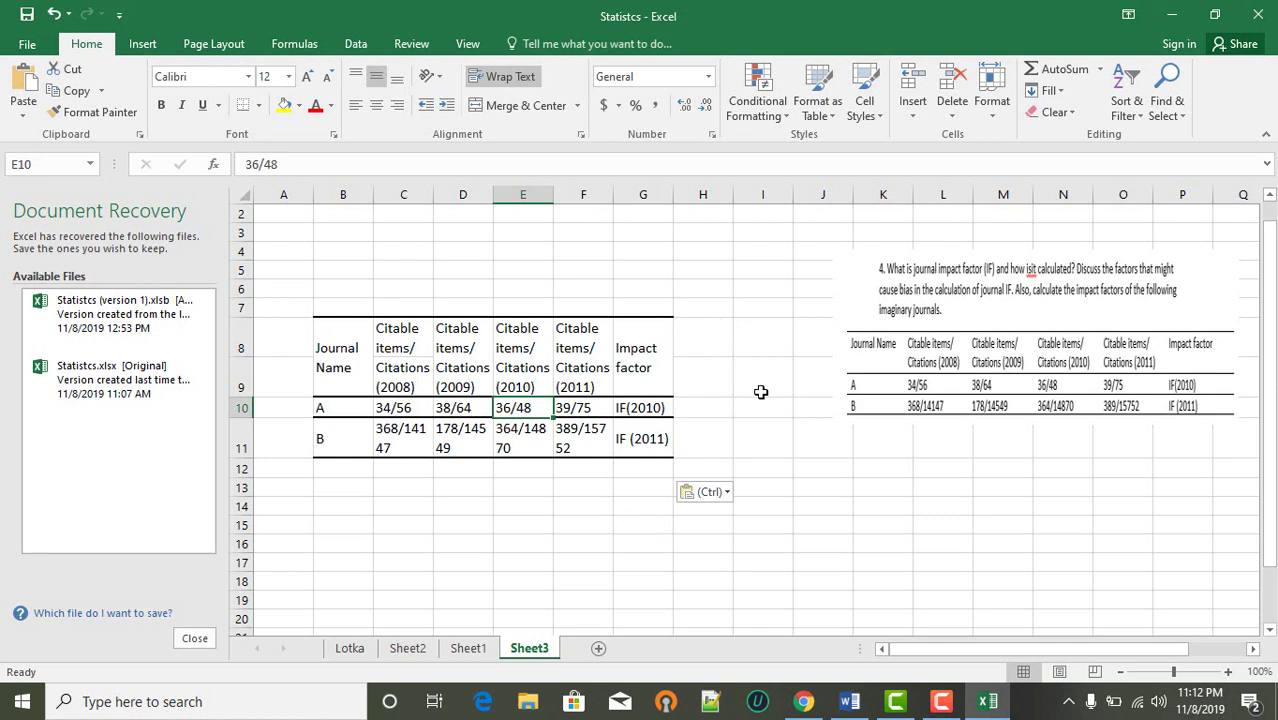
left_click(913, 338)
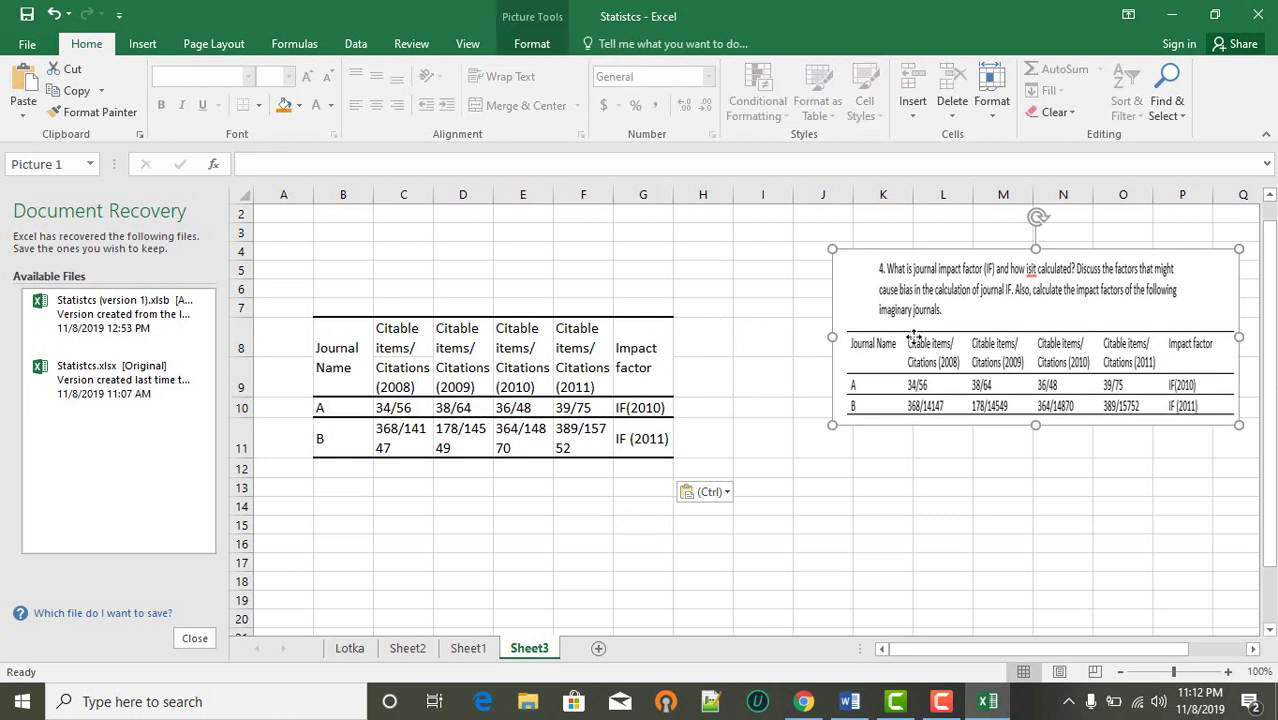
key("Delete")
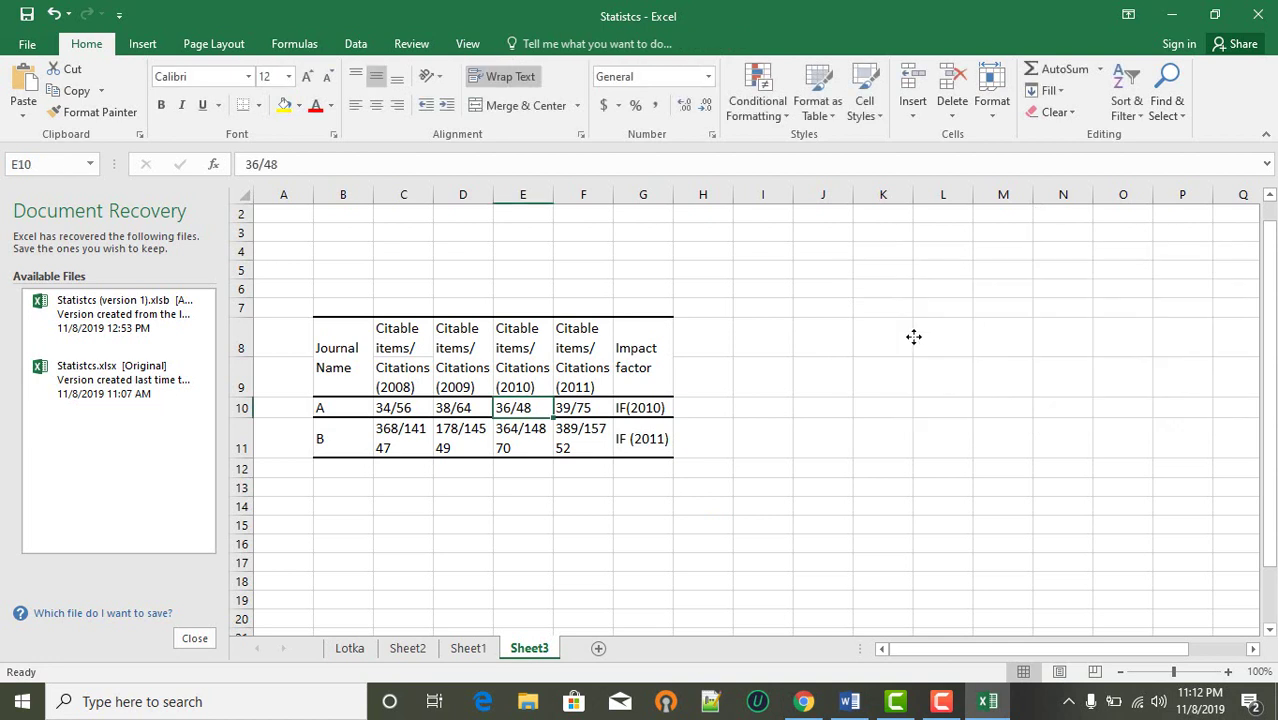
- Enter the heading "Imapact factors_ 2years IF" in cell L3
left_click(920, 232)
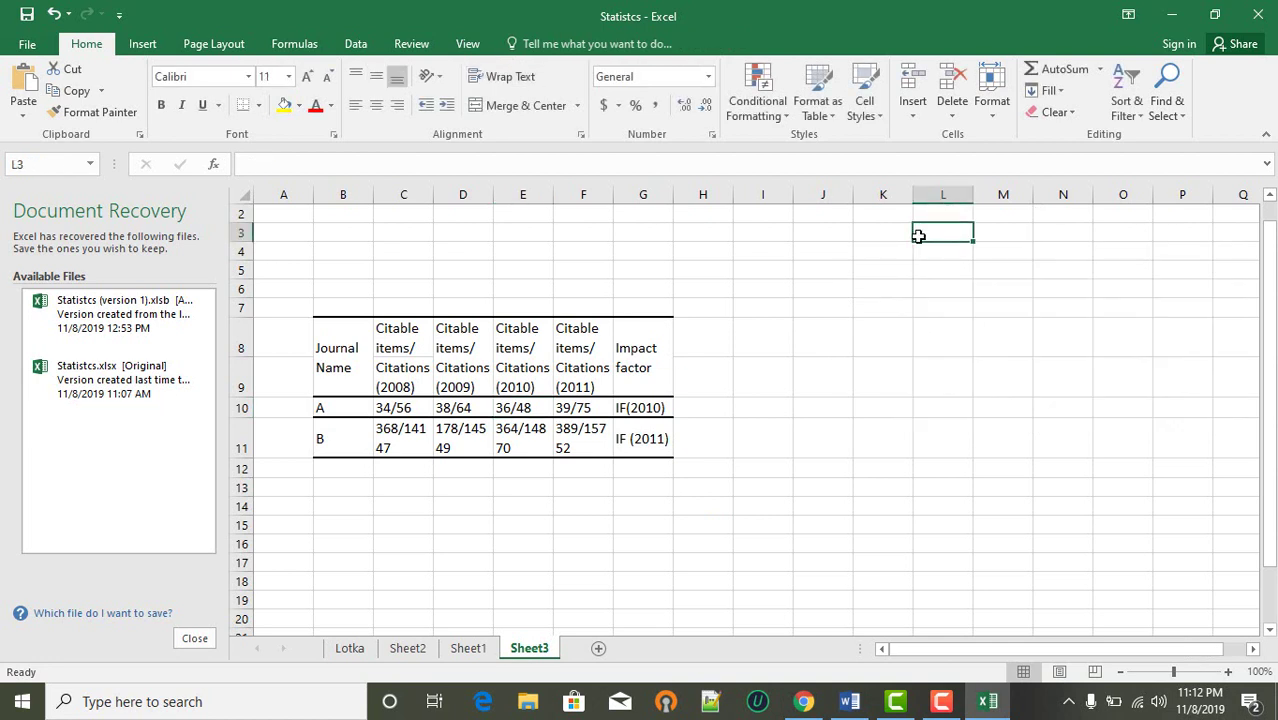
type("Ima")
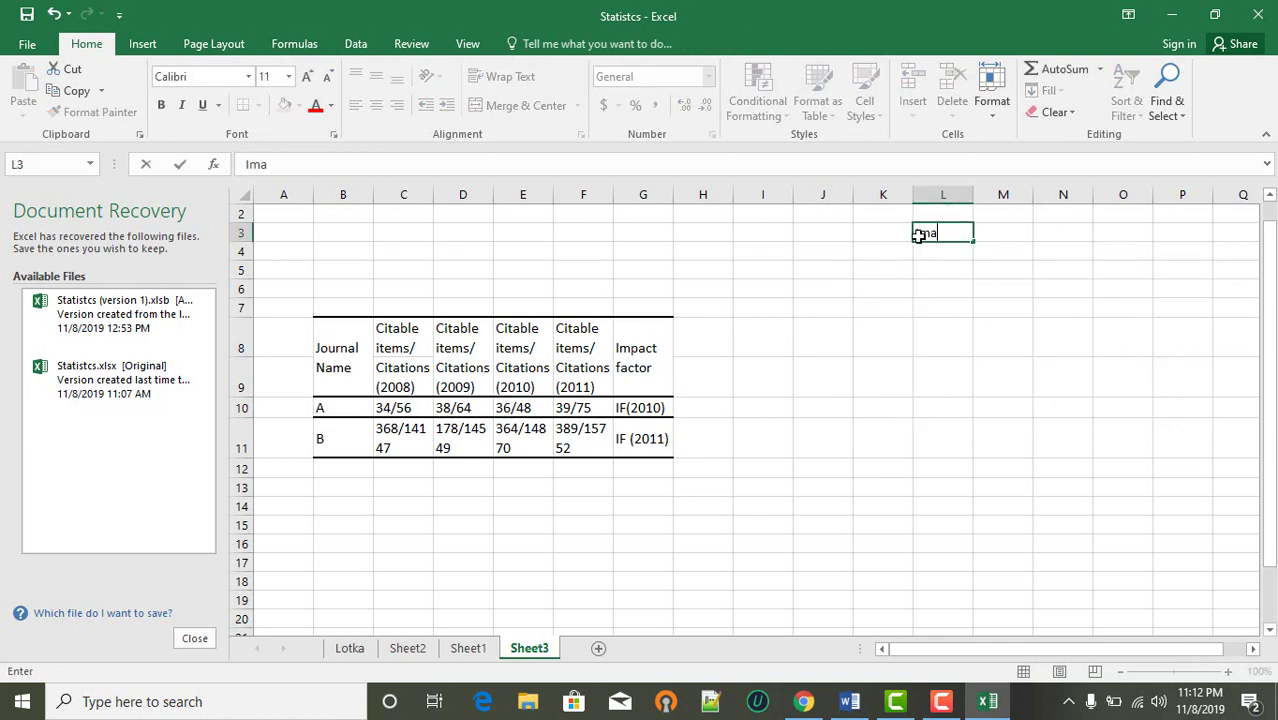
type("pact factors")
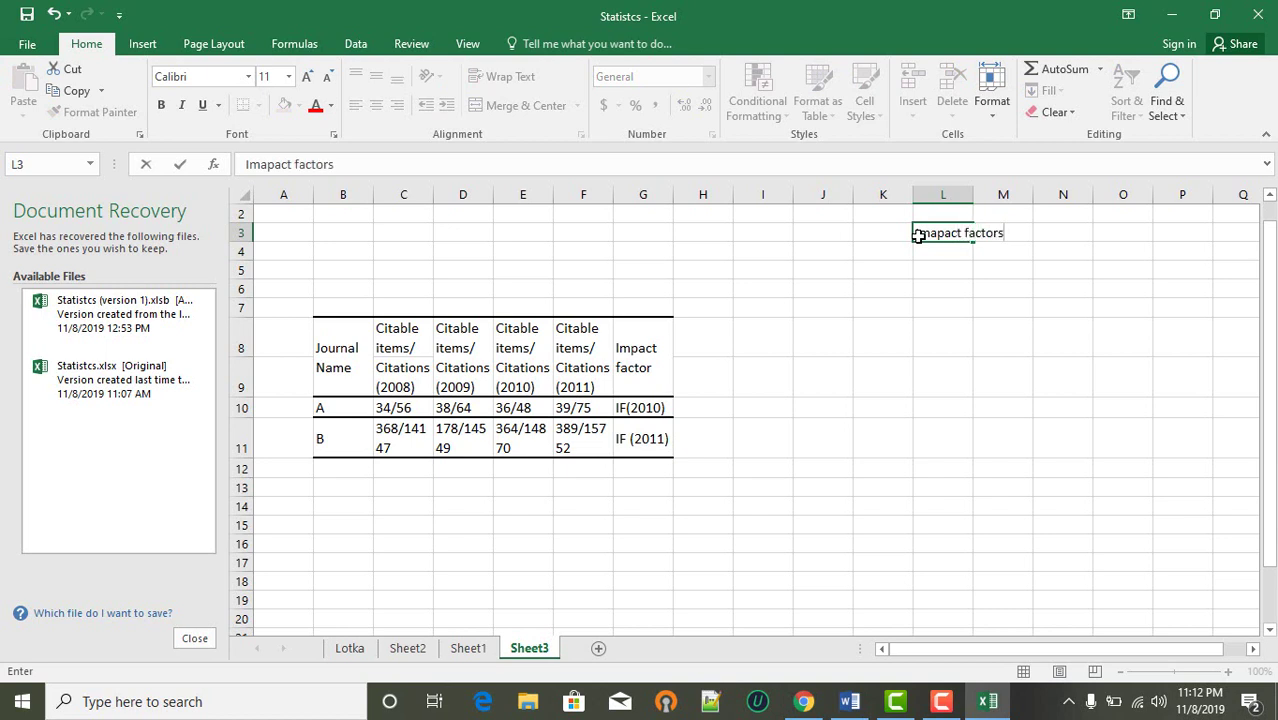
type("_ 2years IF")
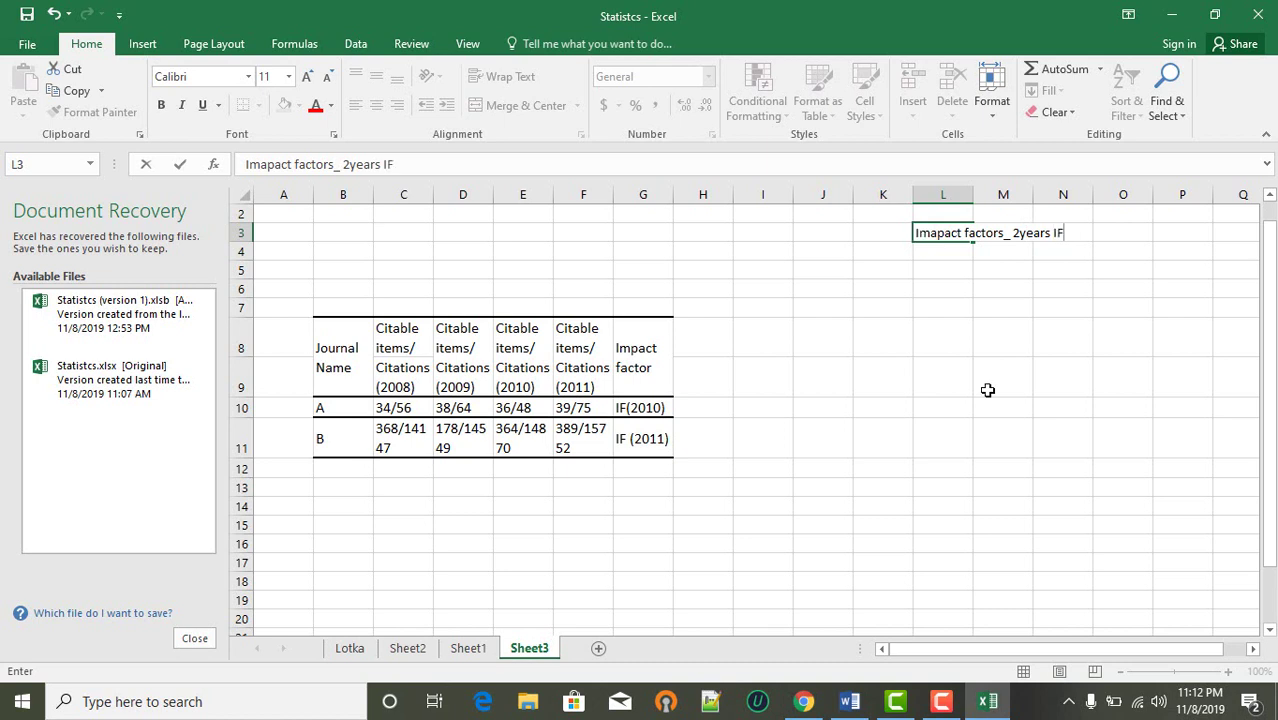
left_click(941, 377)
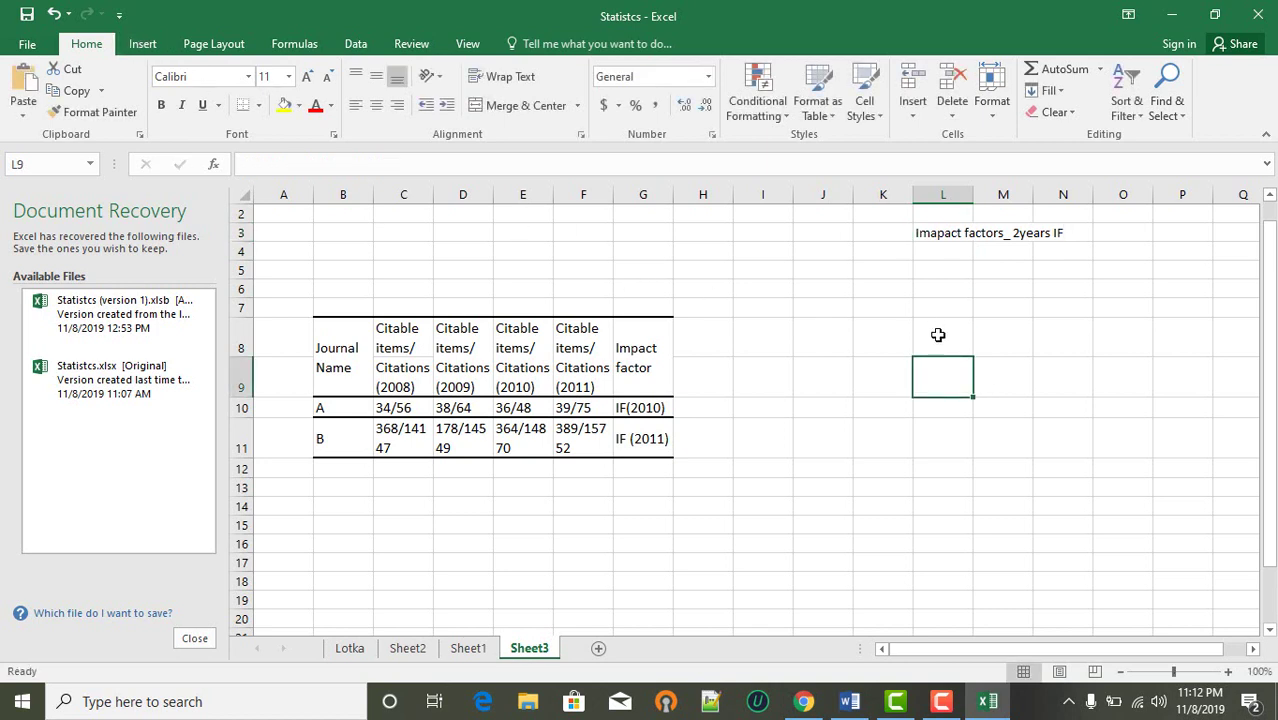
- Enter "5 years Impact Factor" in cell M4 and "3 years impact factors( citescore)" in cell M5
left_click(1030, 254)
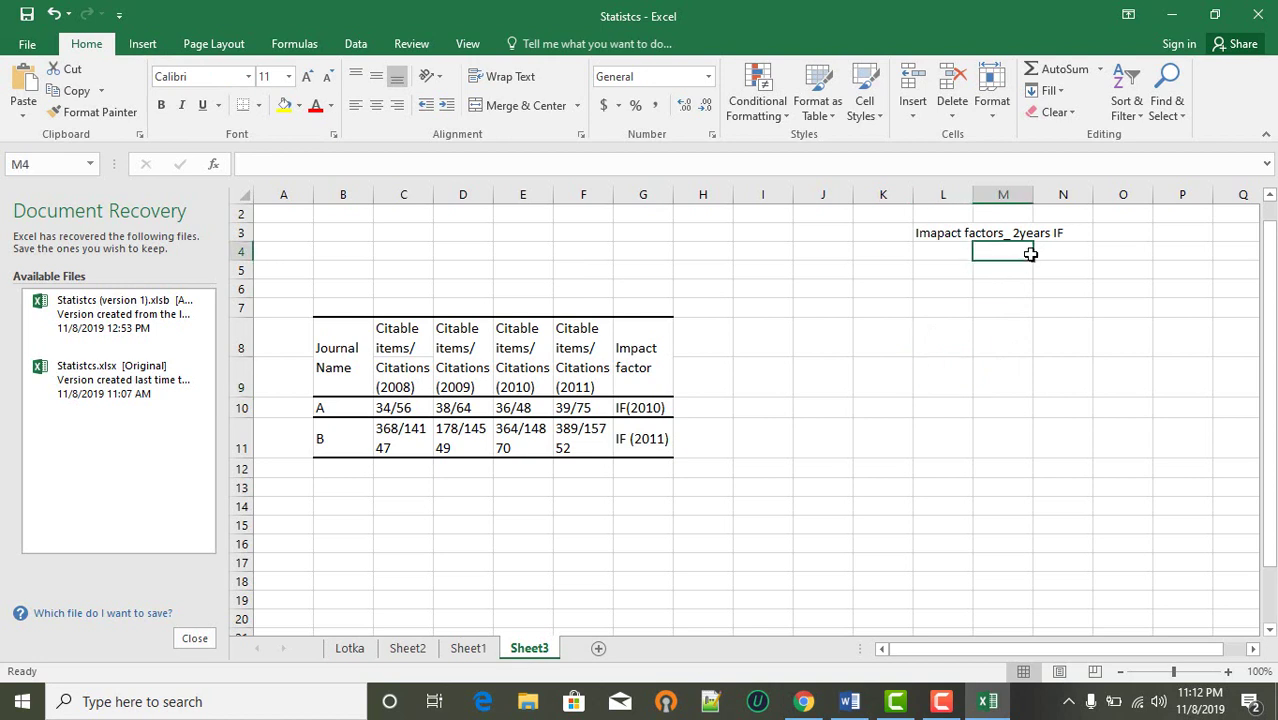
type("5 year")
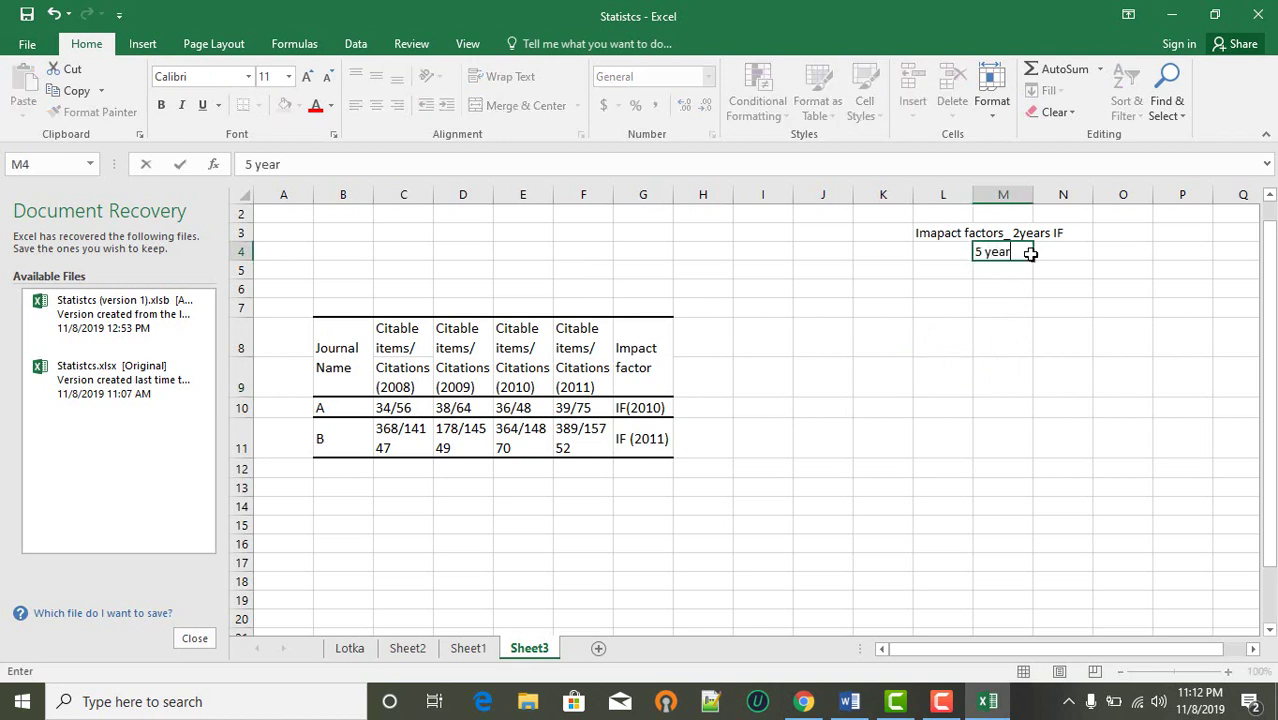
type("s Impact Factor")
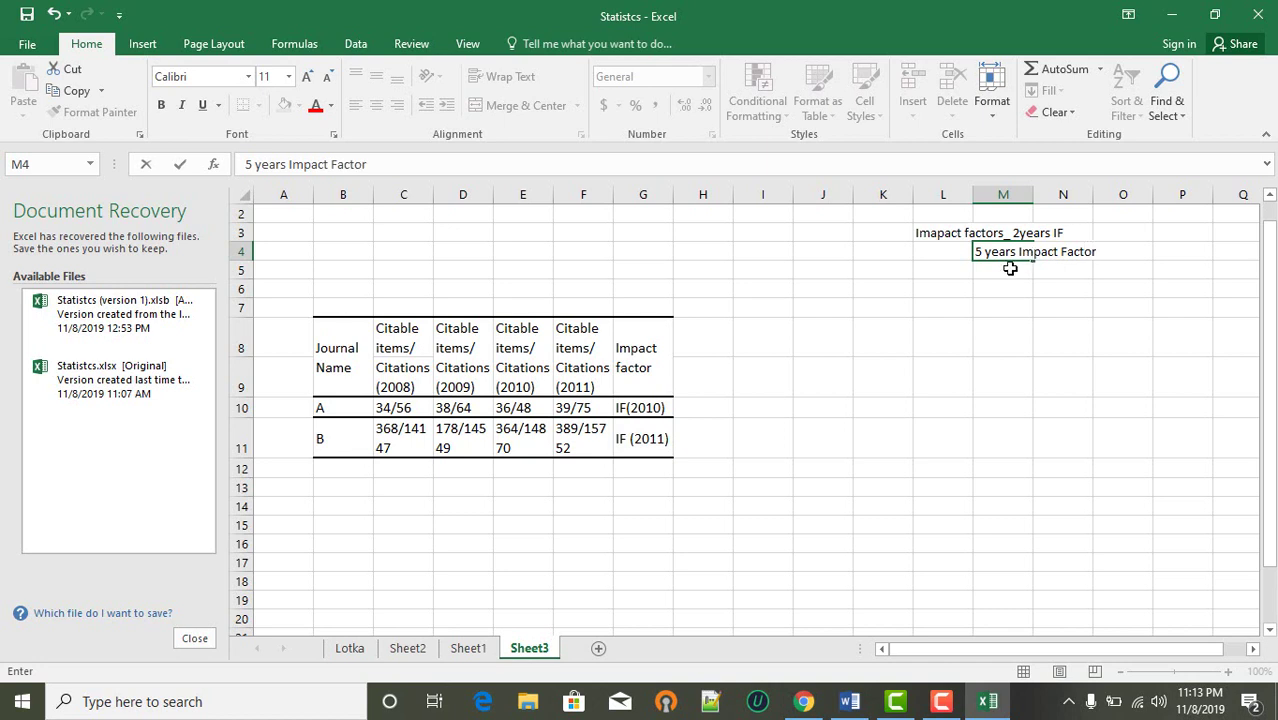
left_click(989, 271)
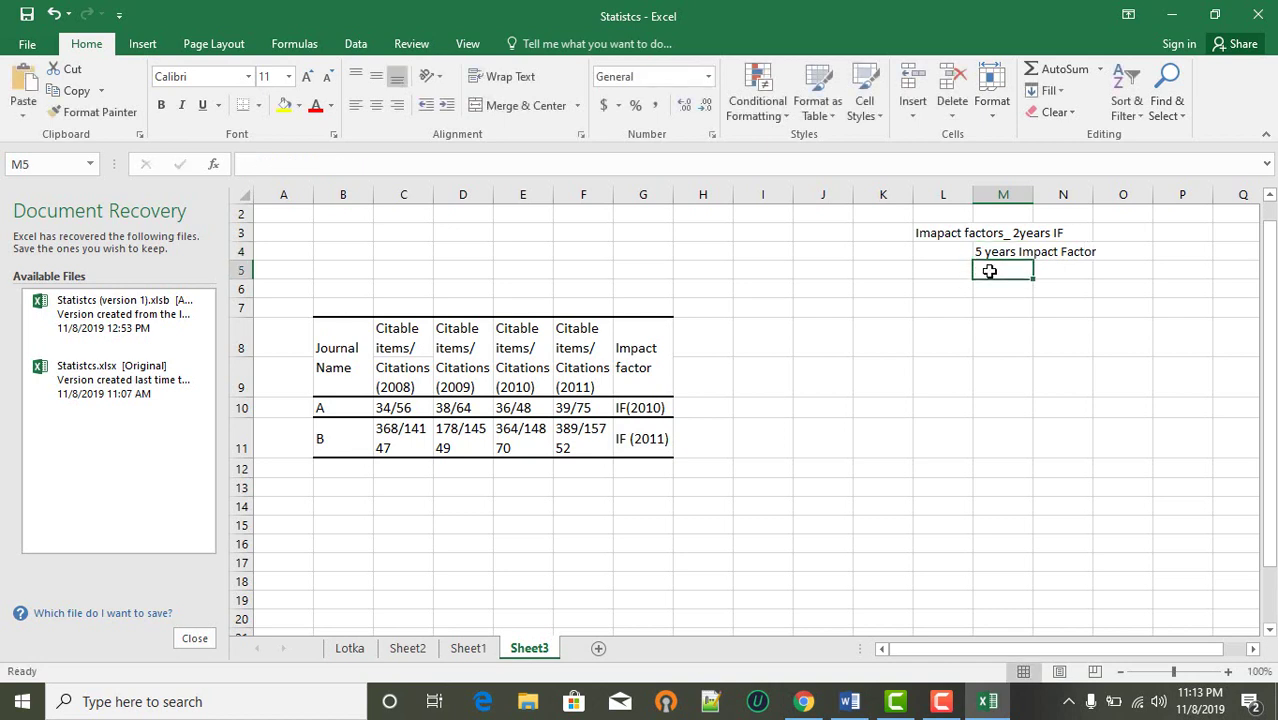
type("3 yea")
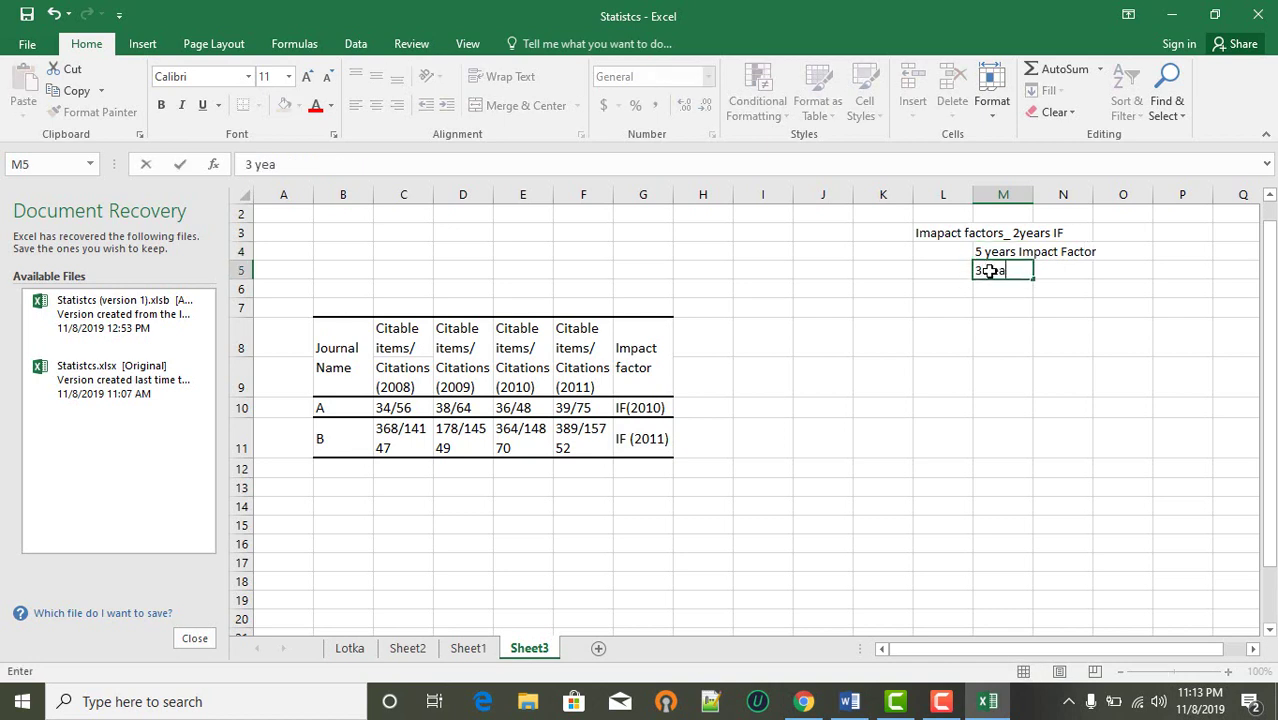
type("rs impact factors")
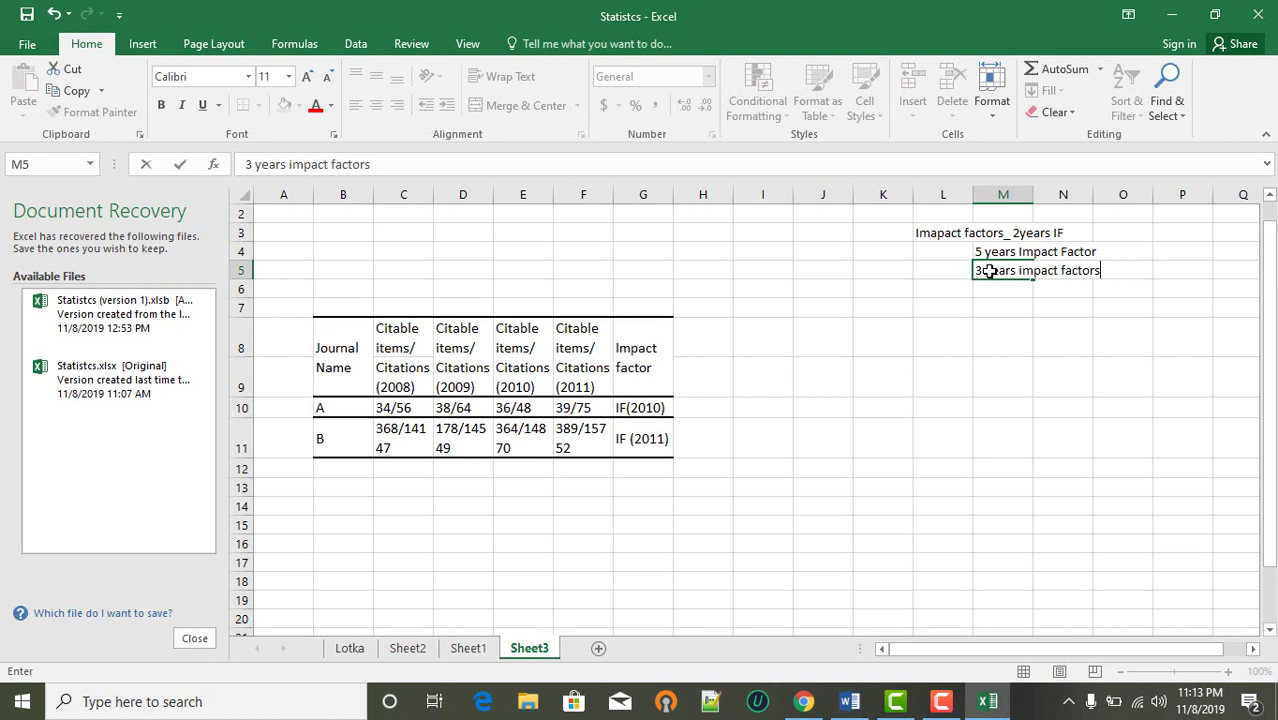
type("( citescore")
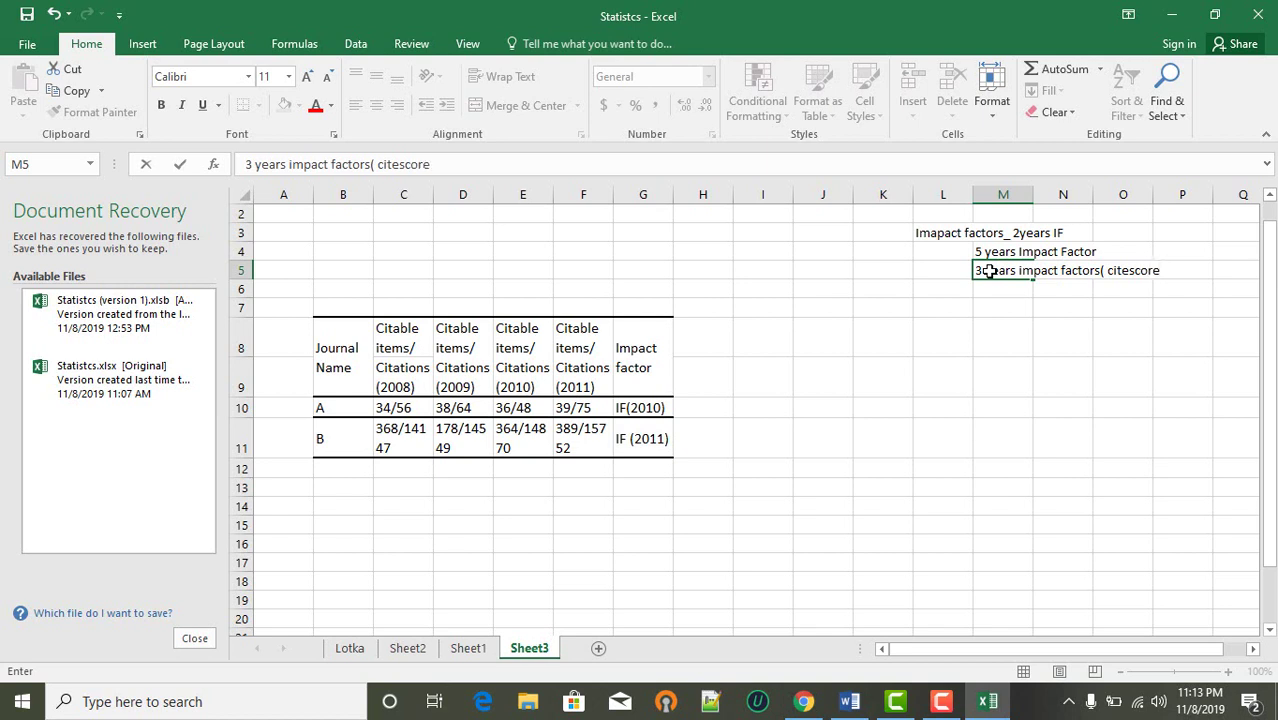
type(")")
key("Return")
left_click(928, 336)
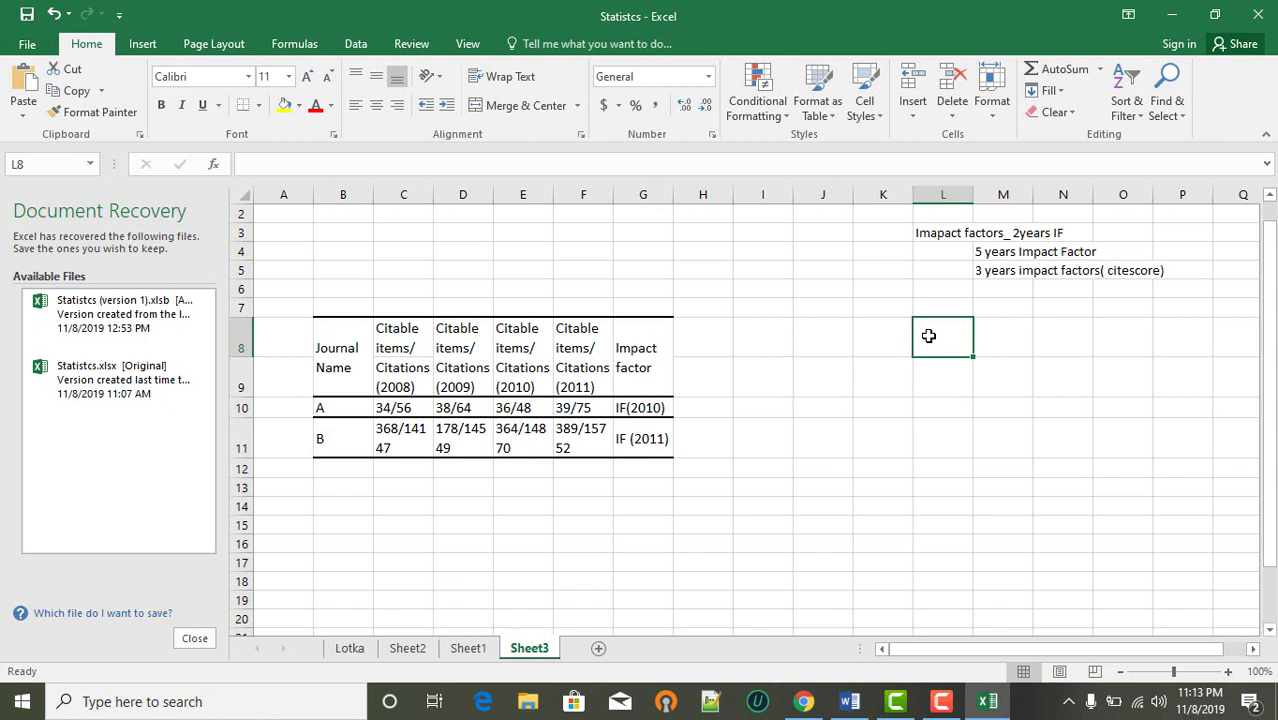
- Enter "no of citable items in previous two years/ no of cited items in current year" in cell J15
left_click(862, 522)
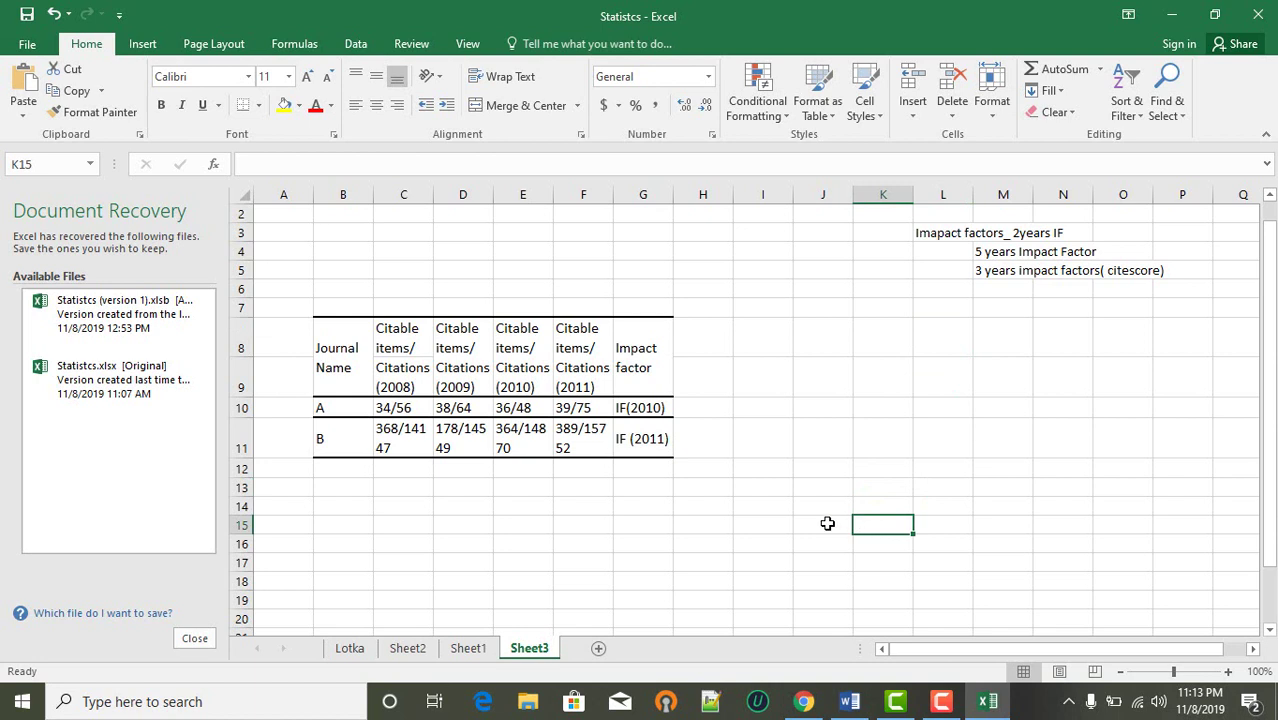
left_click(827, 523)
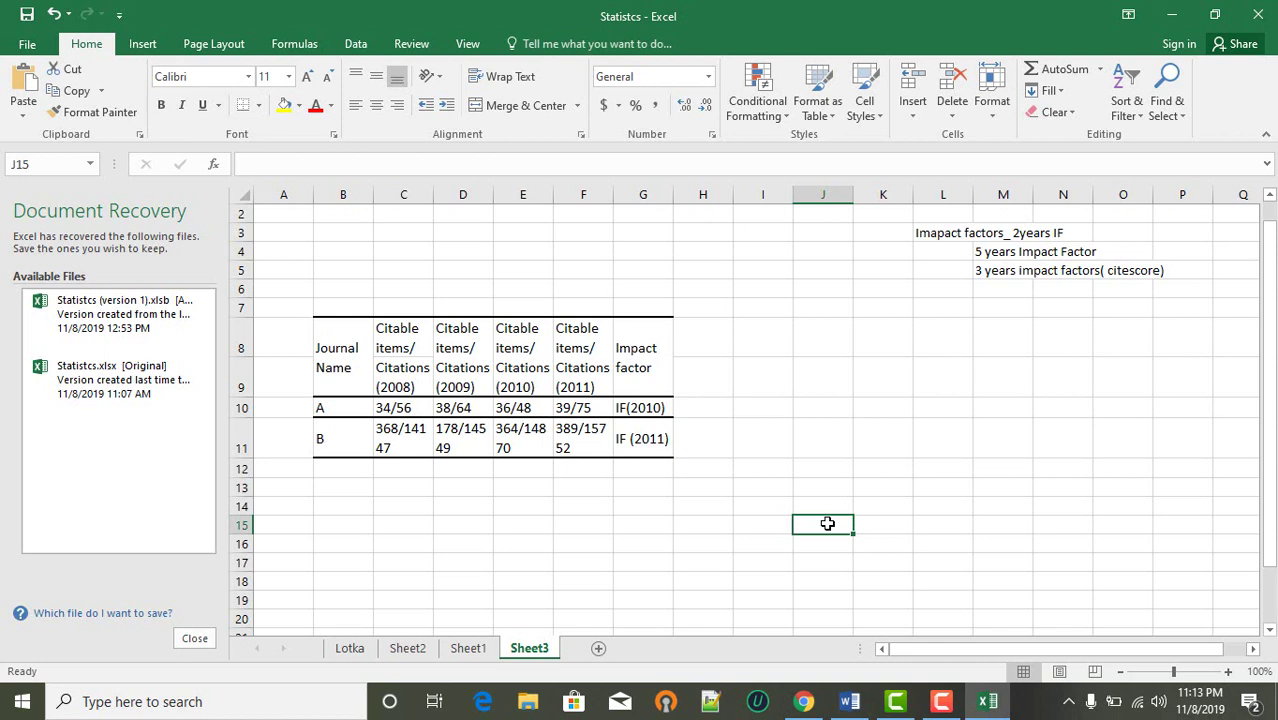
type("no")
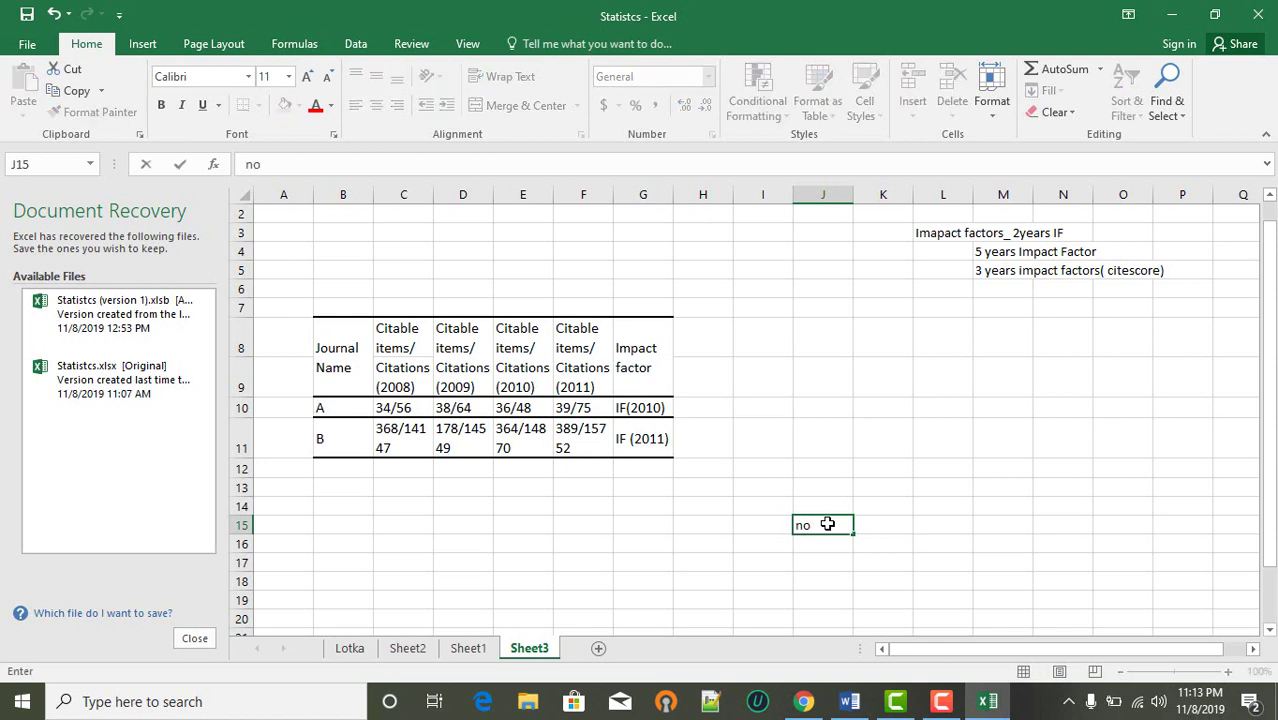
type(" of citable i")
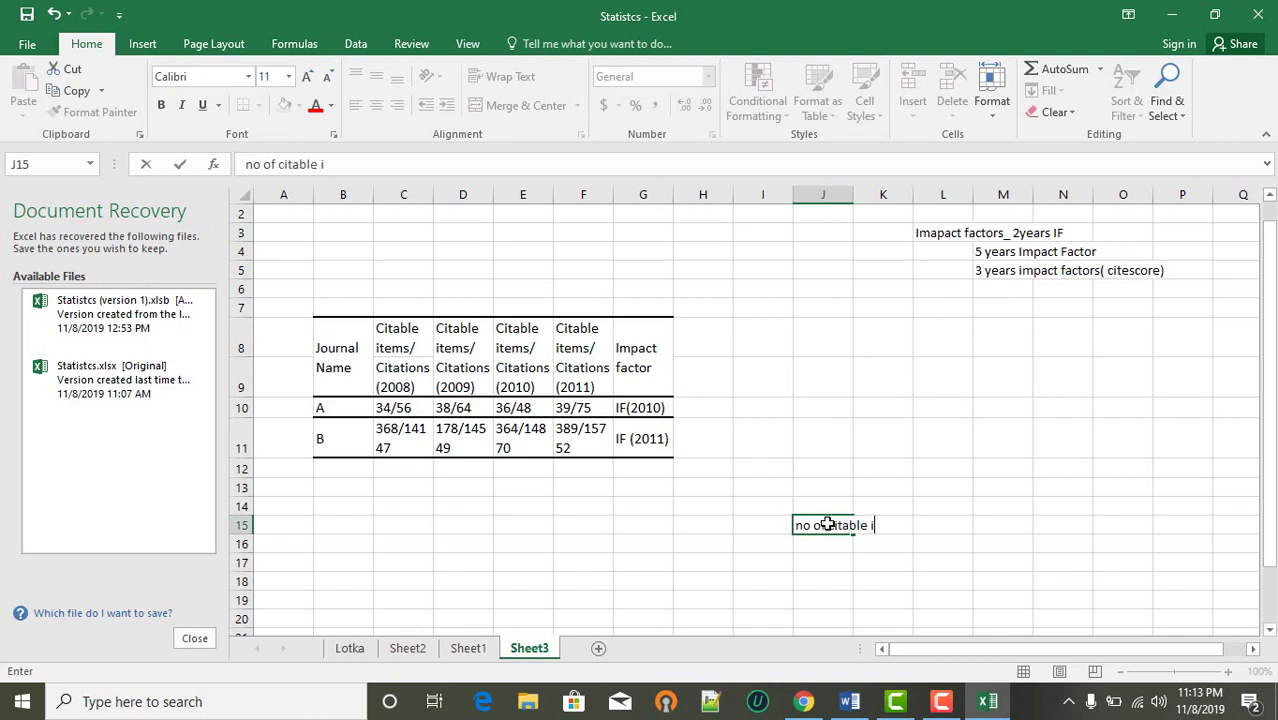
type("tems in previ")
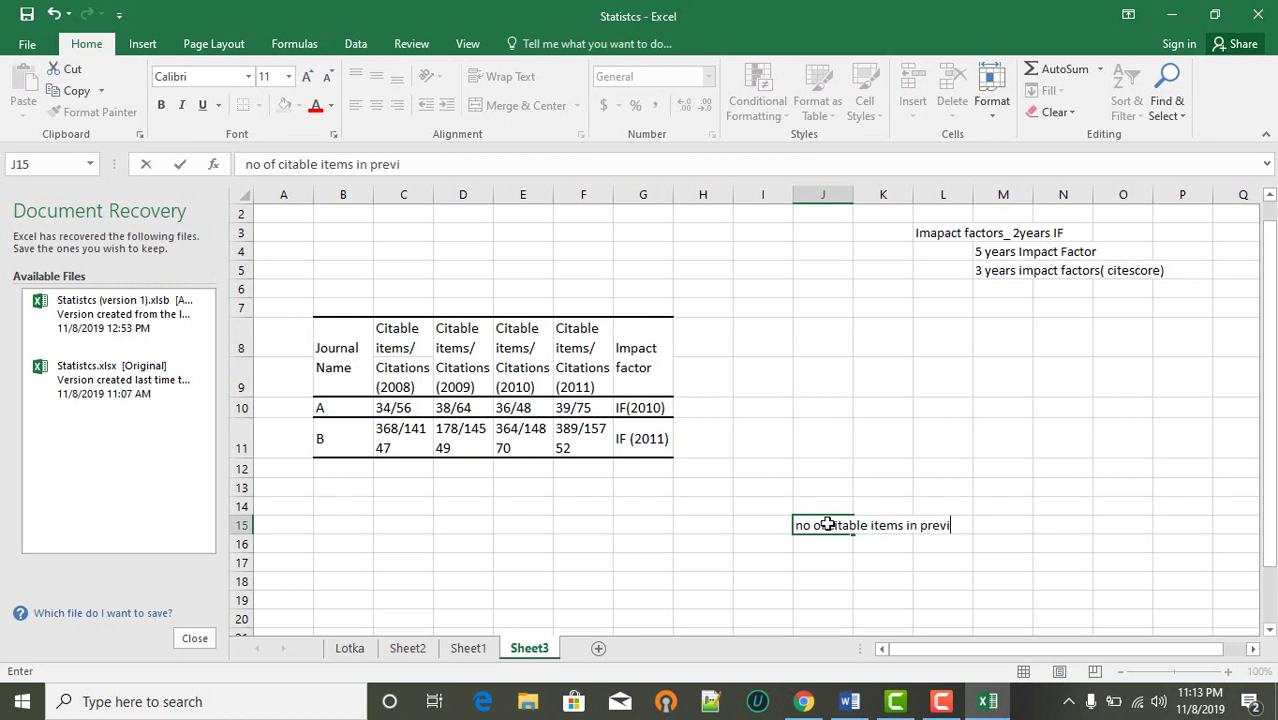
type("ous two yea")
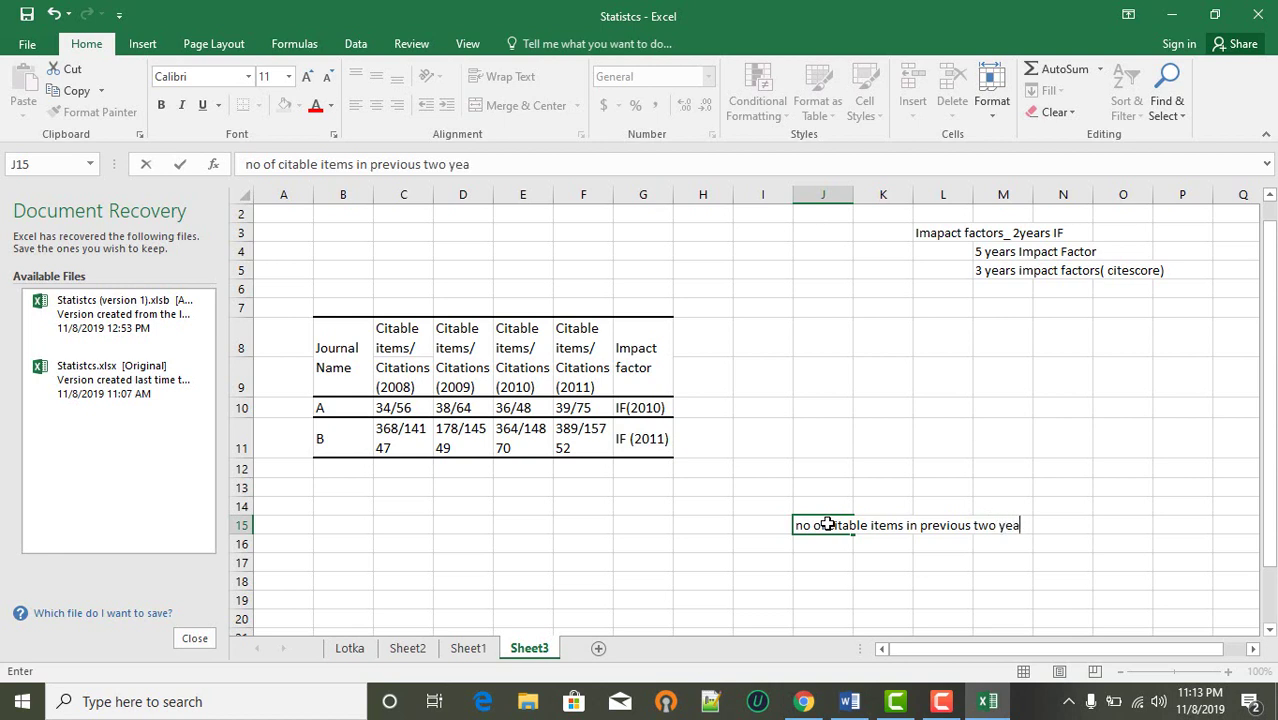
type("rs/ no of cited items")
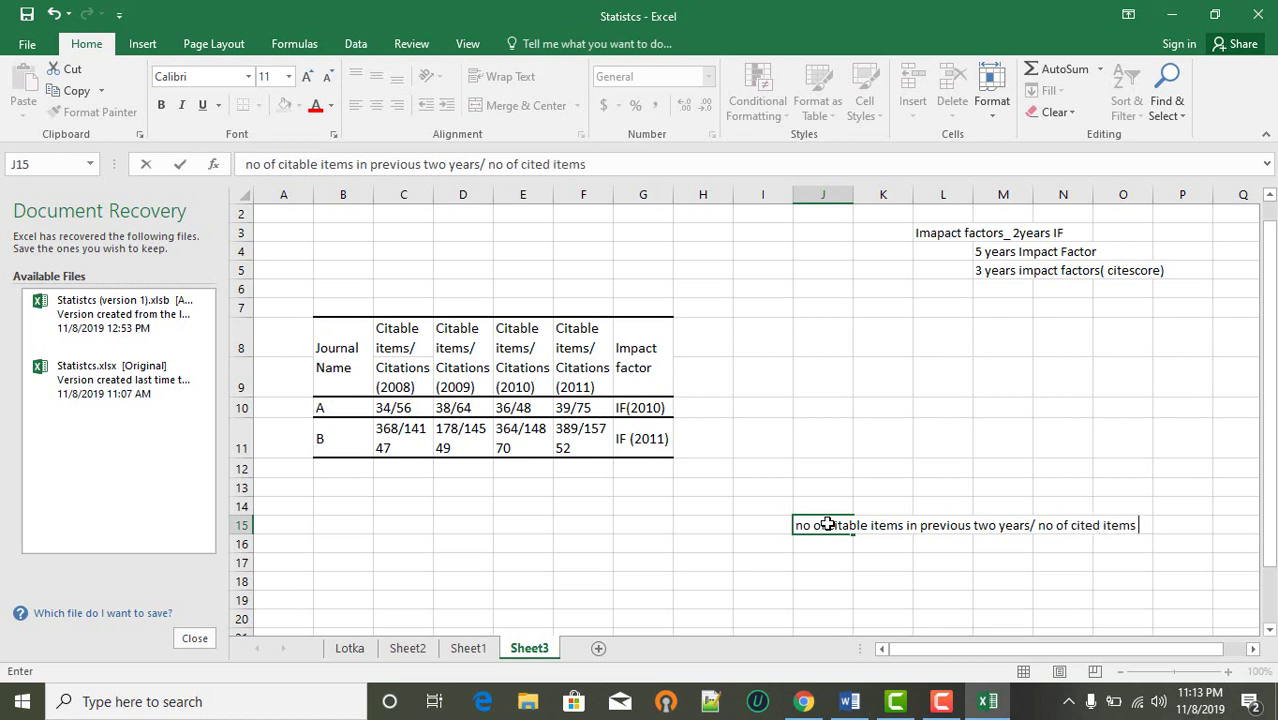
type(" in current y")
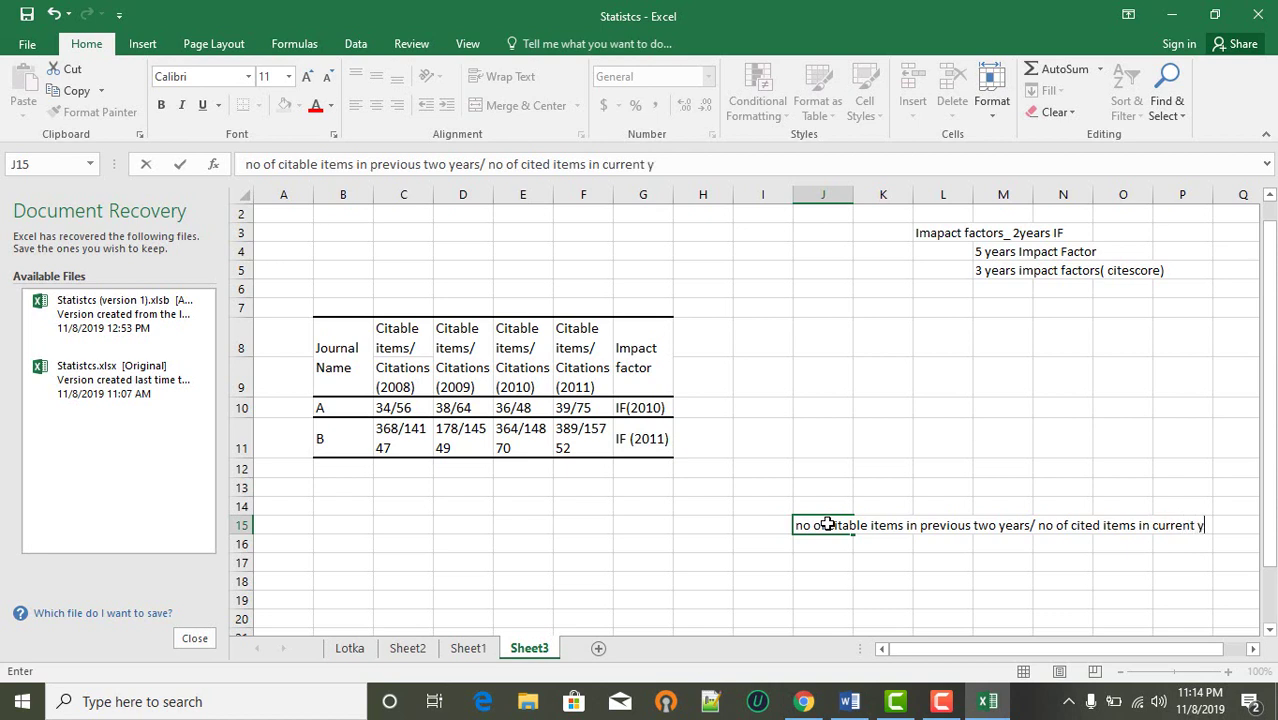
type("ear")
left_click(789, 490)
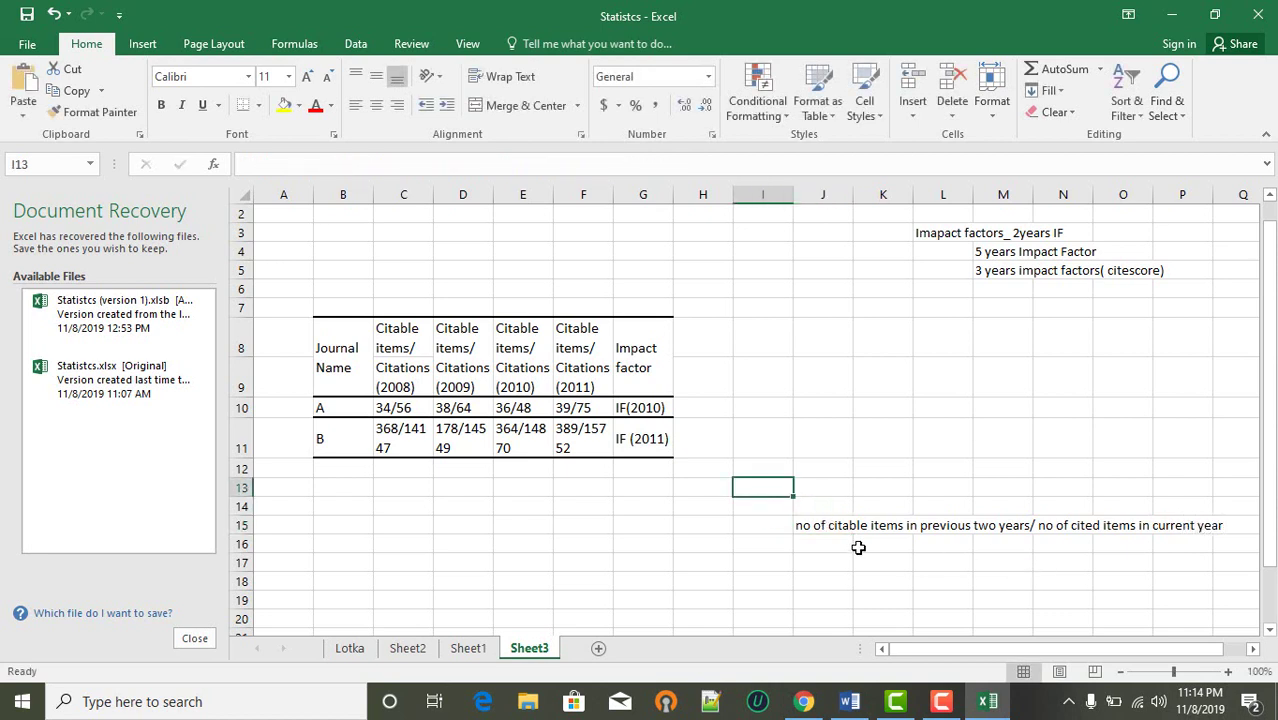
left_click(806, 525)
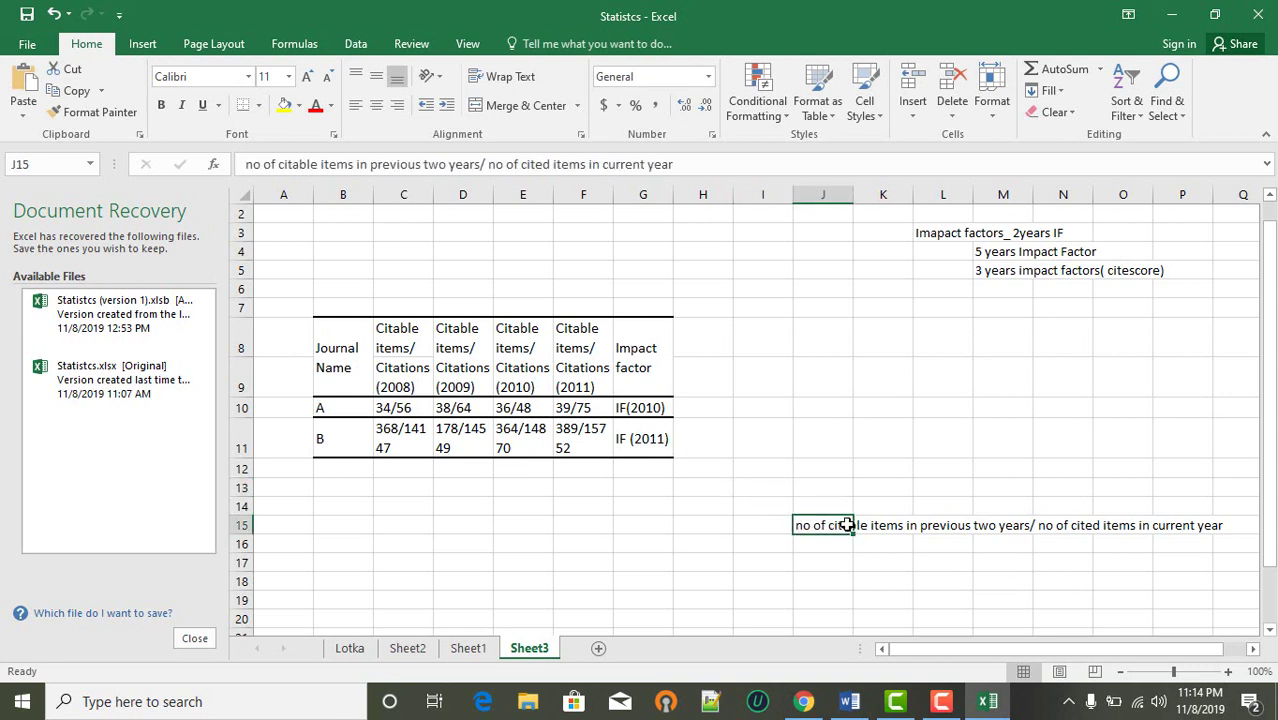
left_click_drag(847, 525, 1107, 522)
left_click(941, 701)
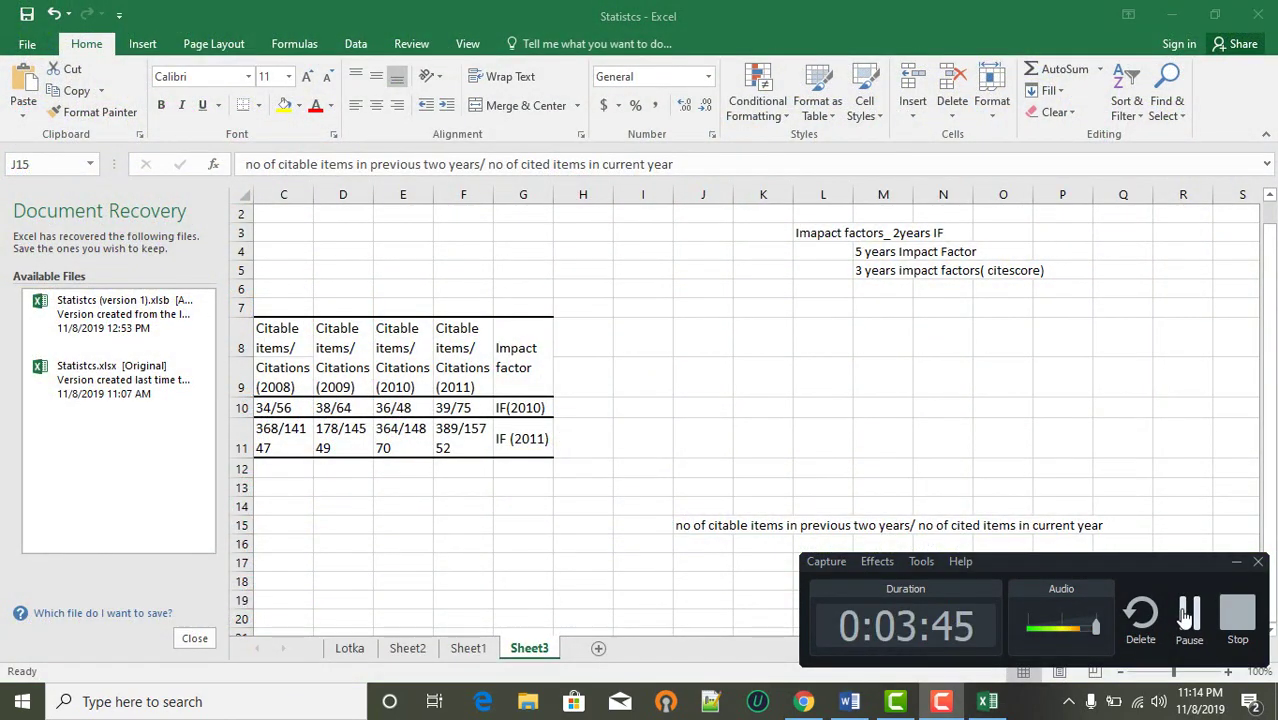
scroll(707, 548, "down", 1)
scroll(707, 548, "left", 2)
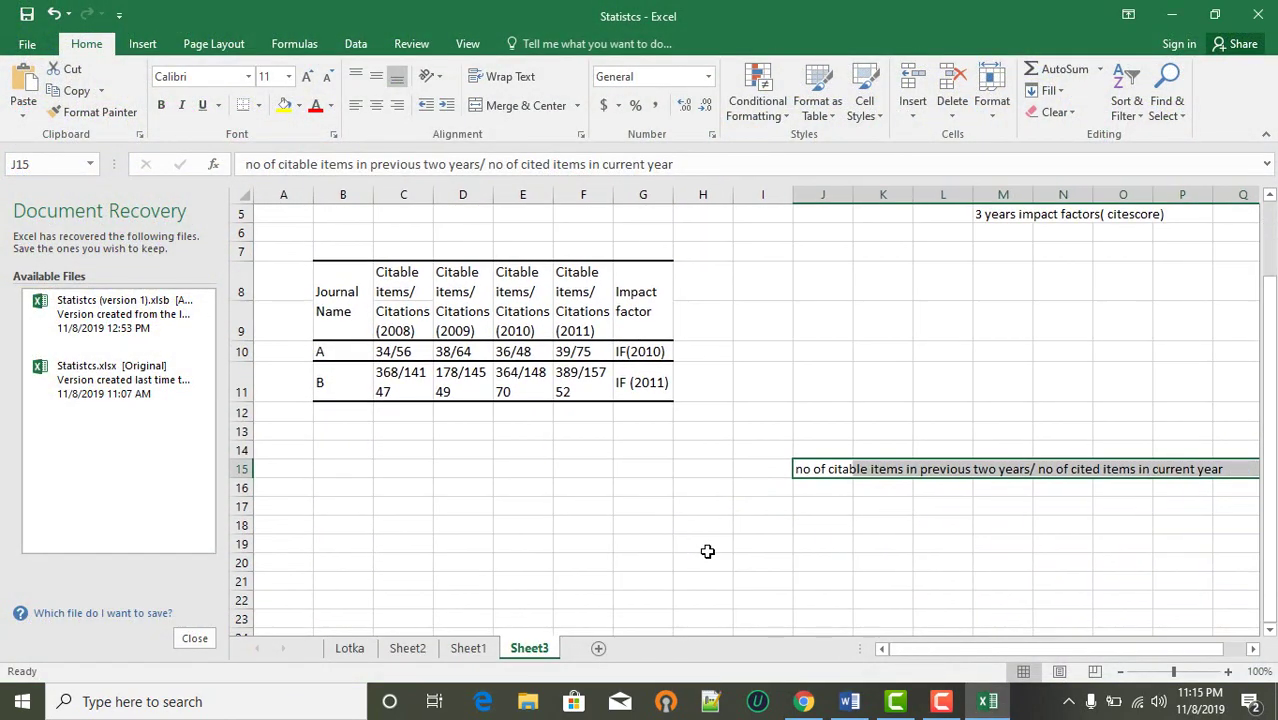
- Check the impact factor calculation task of question 4 in the Word document Questions and return to the Excel workbook
mouse_move(851, 702)
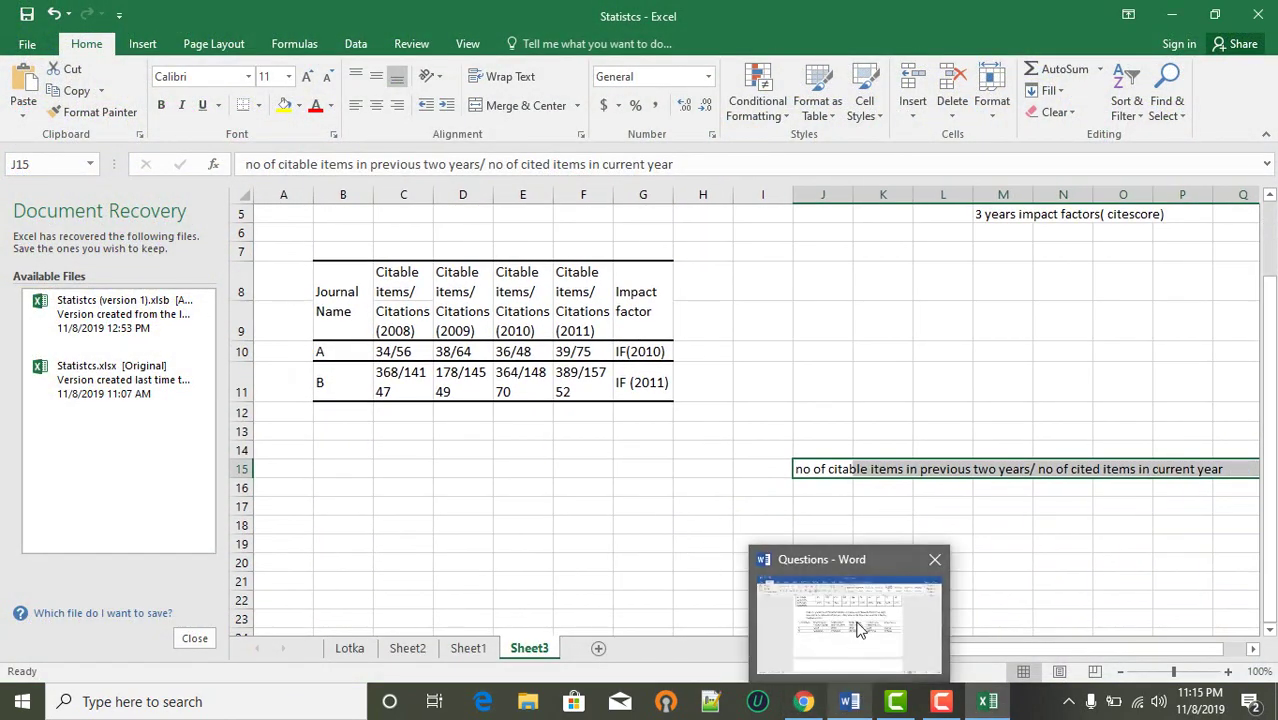
left_click(860, 628)
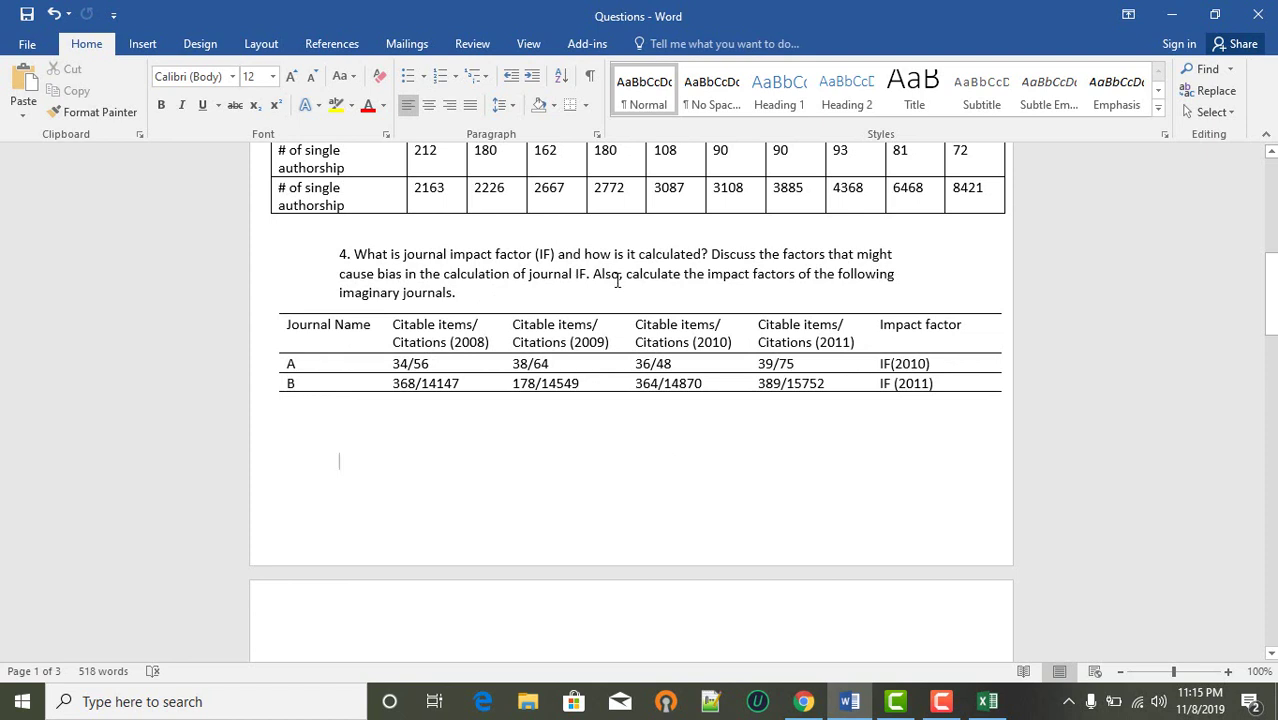
left_click_drag(625, 276, 747, 296)
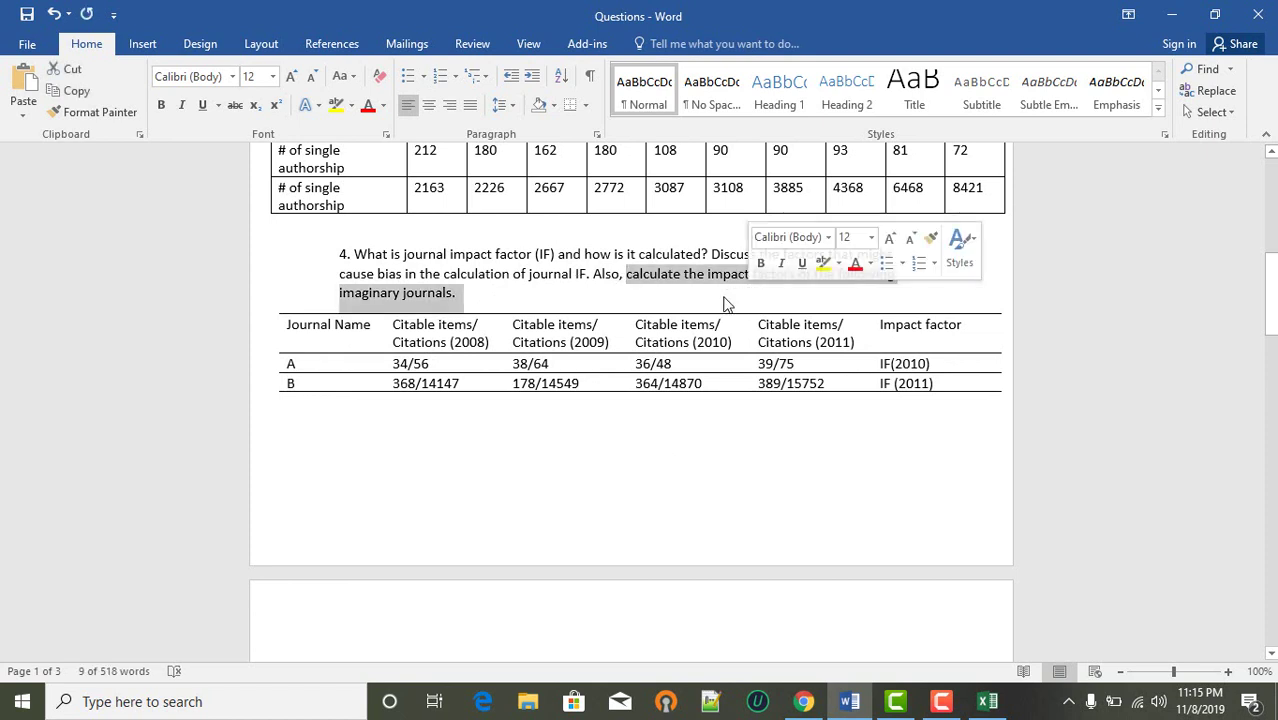
left_click(727, 304)
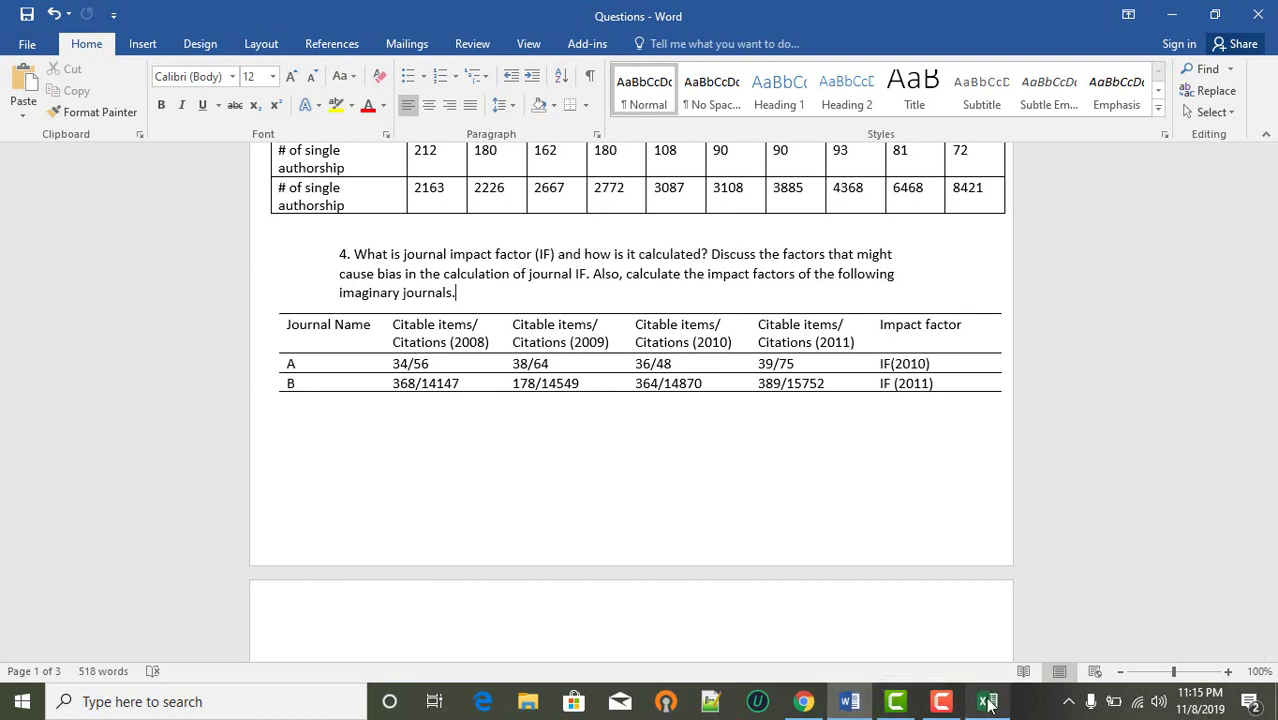
mouse_move(987, 703)
left_click(980, 645)
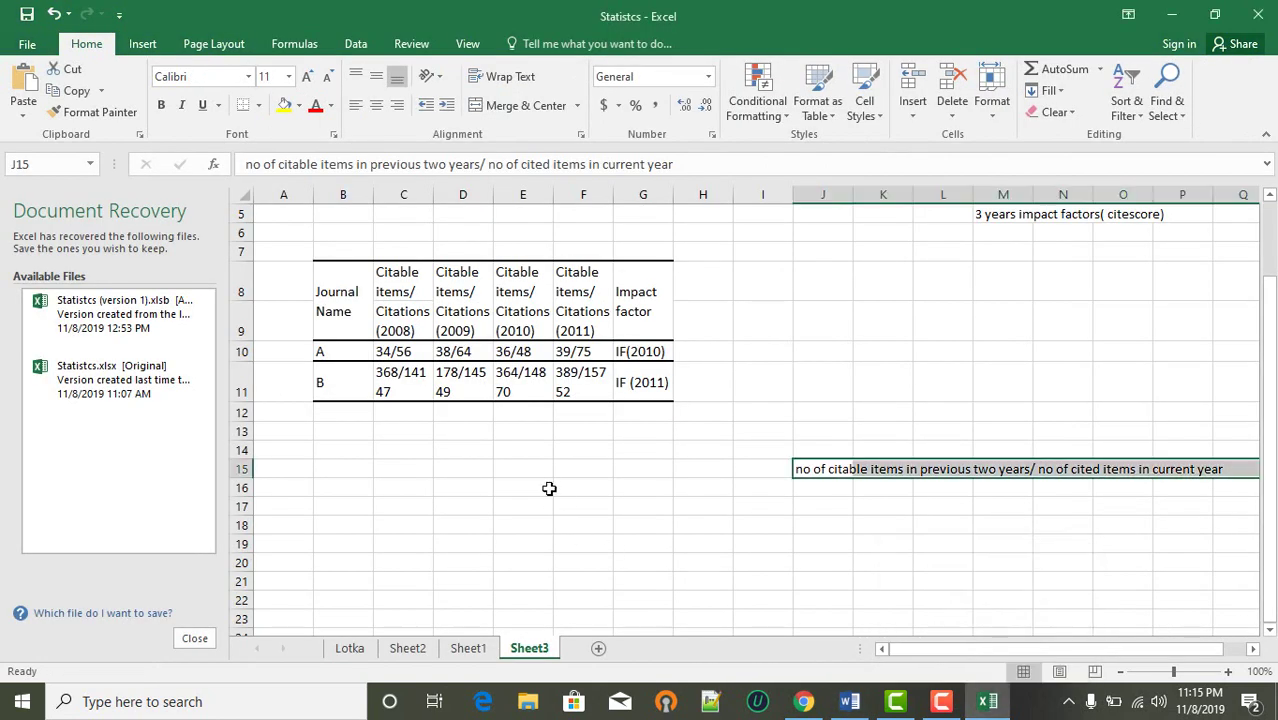
- Examine journals A and B in the table: their citable items and citations per year and the requested impact factor years
left_click(339, 351)
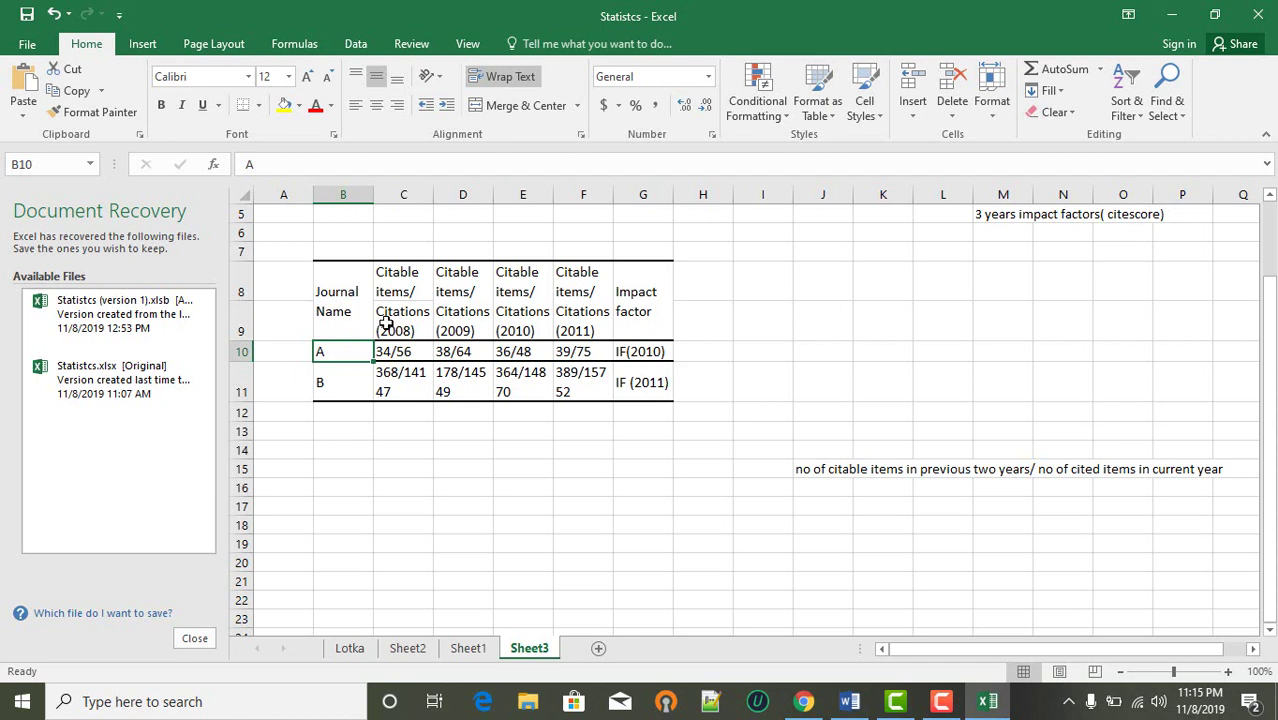
left_click(397, 332)
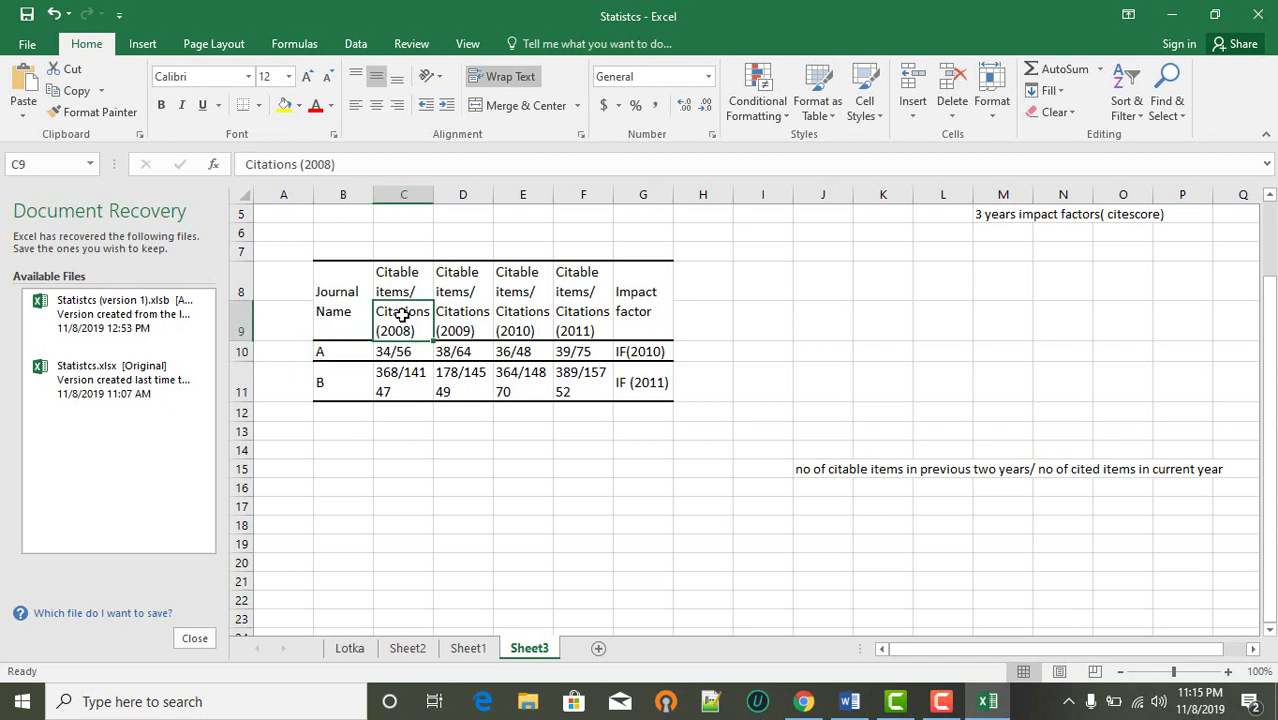
left_click(381, 353)
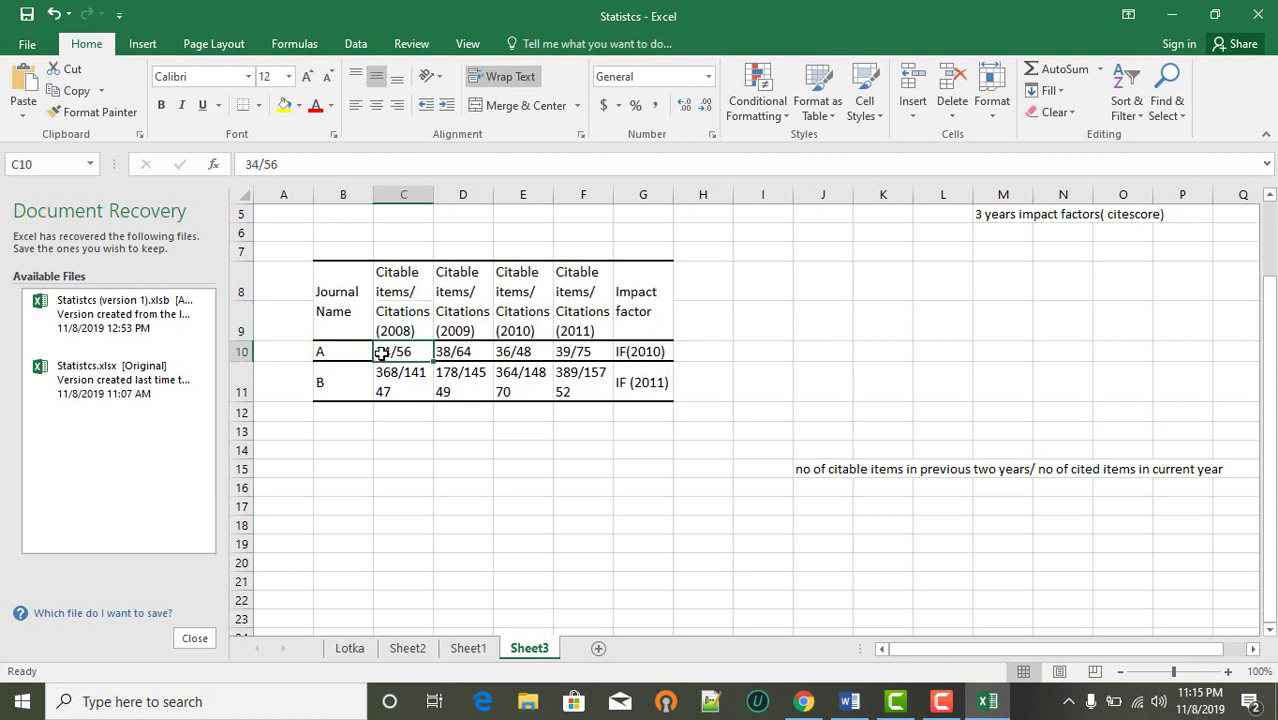
left_click(450, 353)
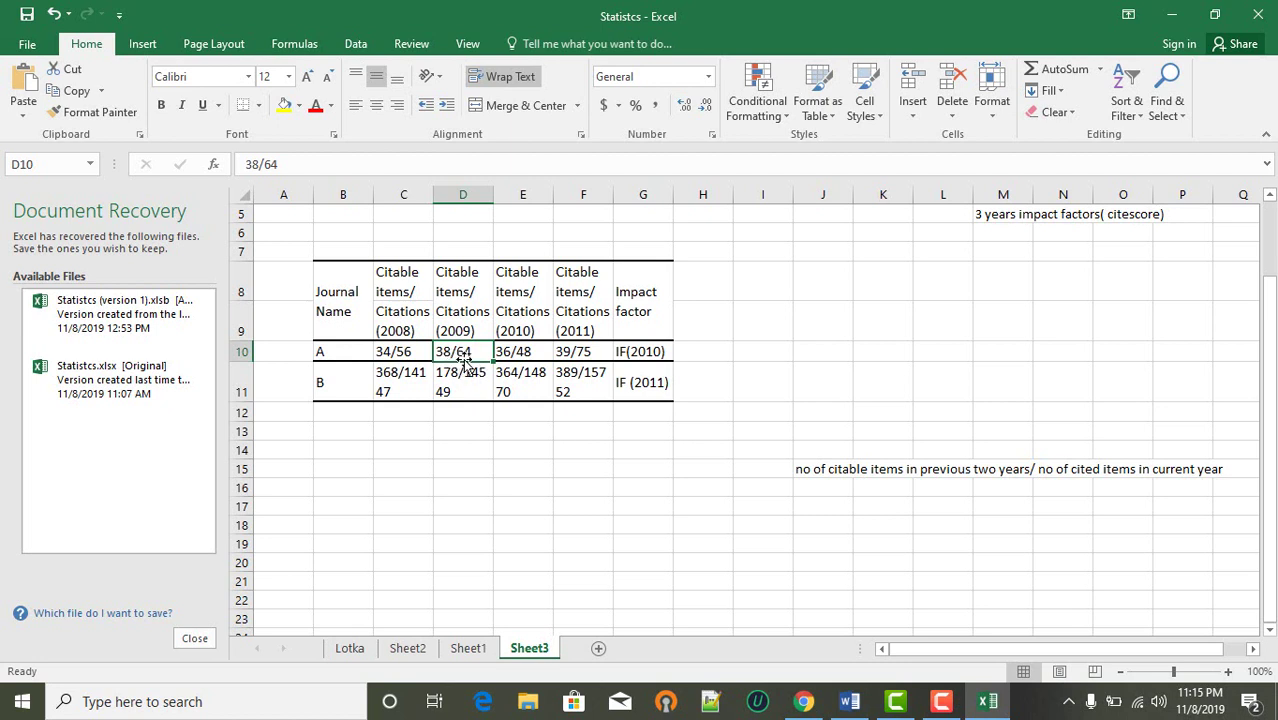
left_click(519, 350)
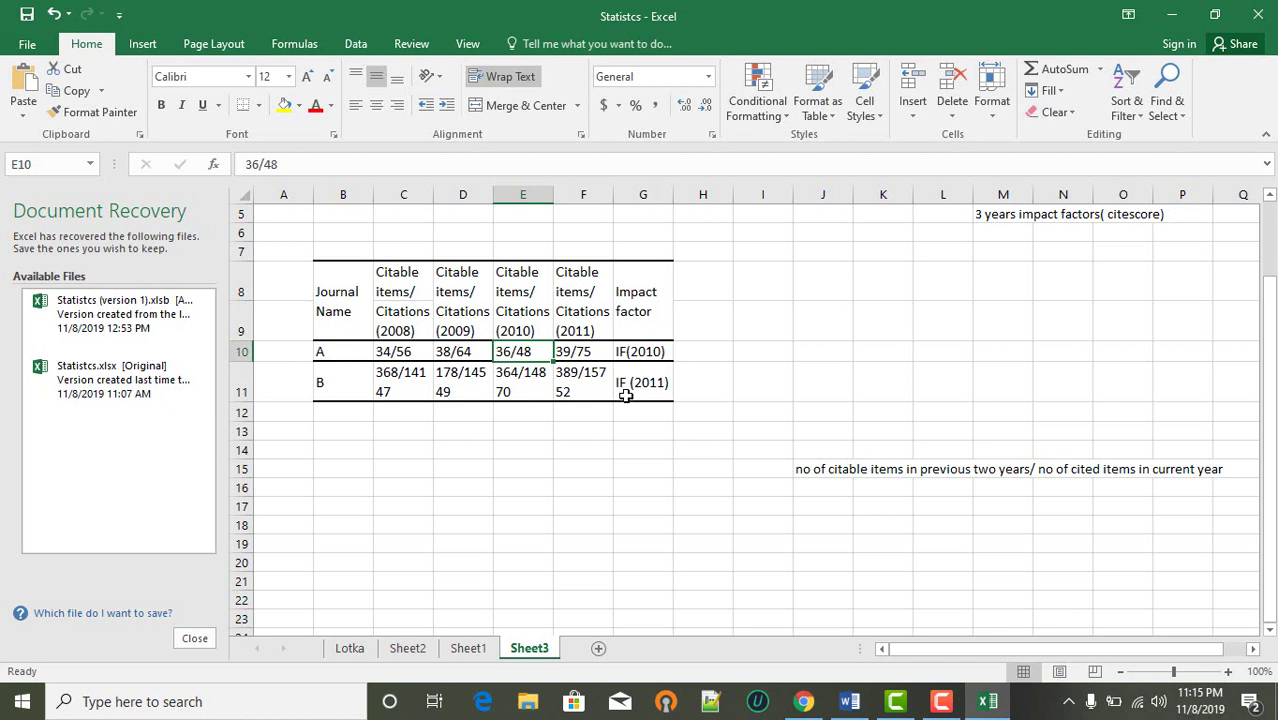
left_click(333, 348)
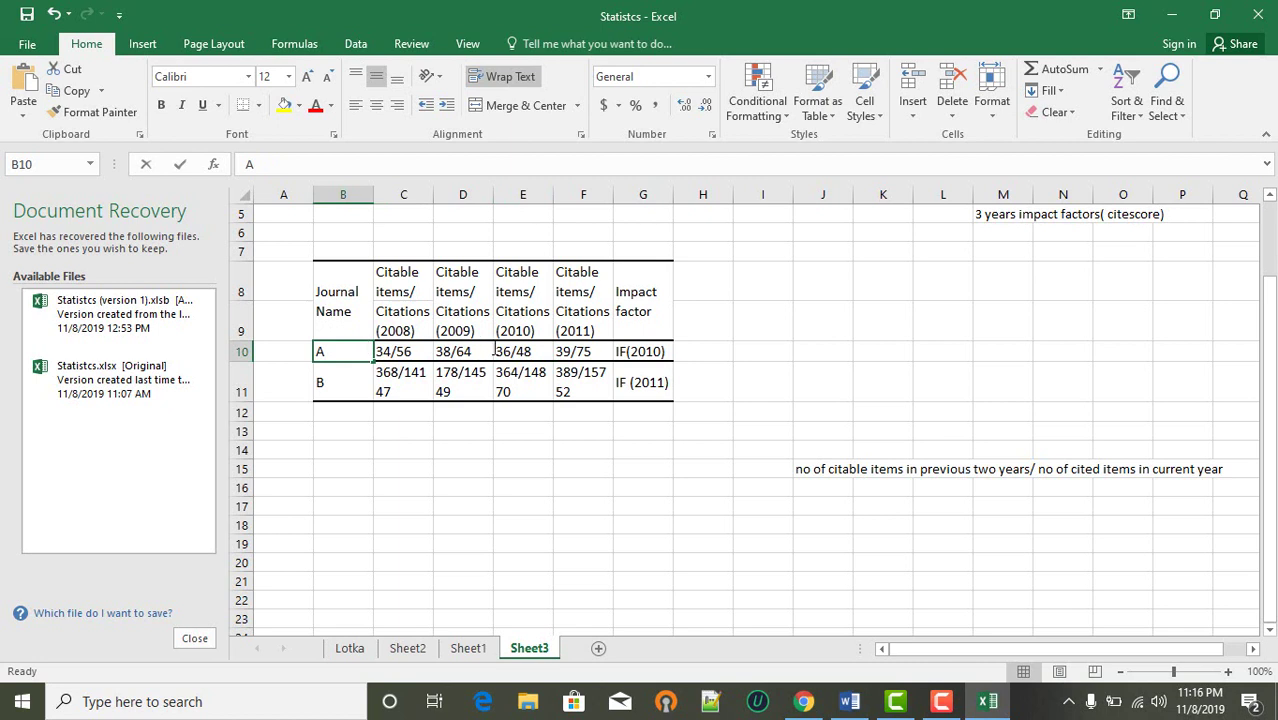
key("F2")
left_click(627, 351)
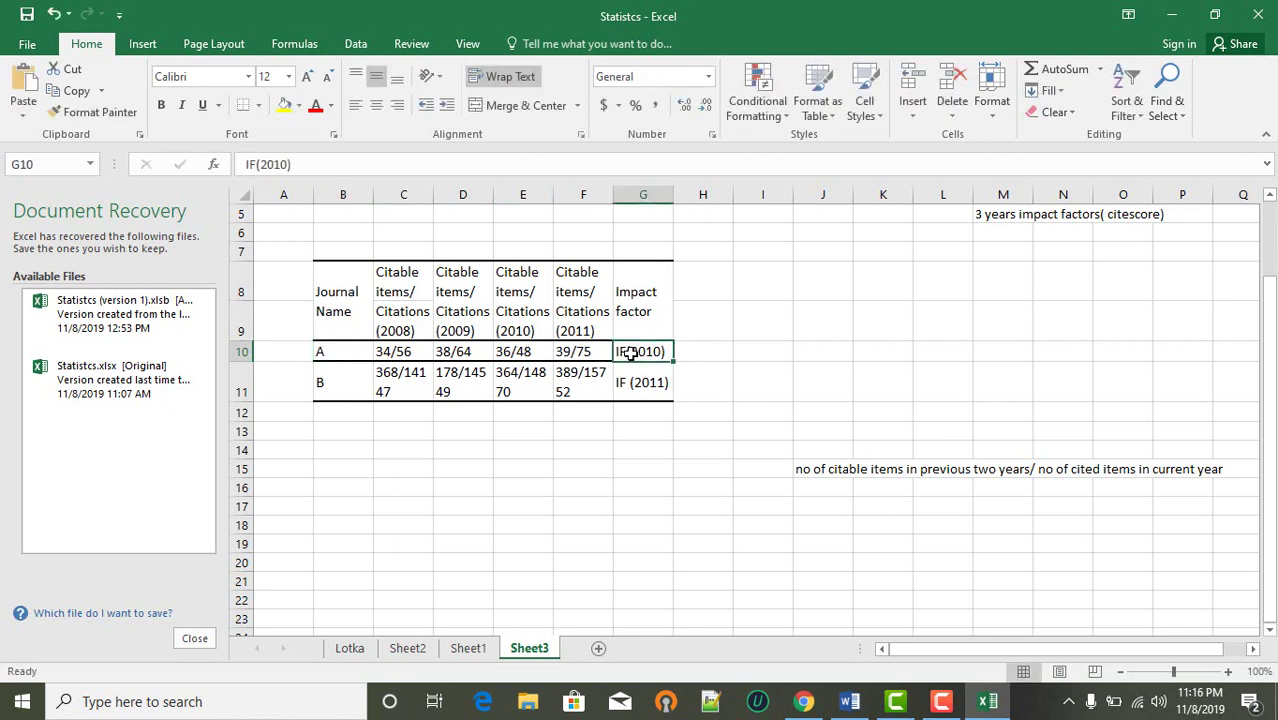
left_click(345, 383)
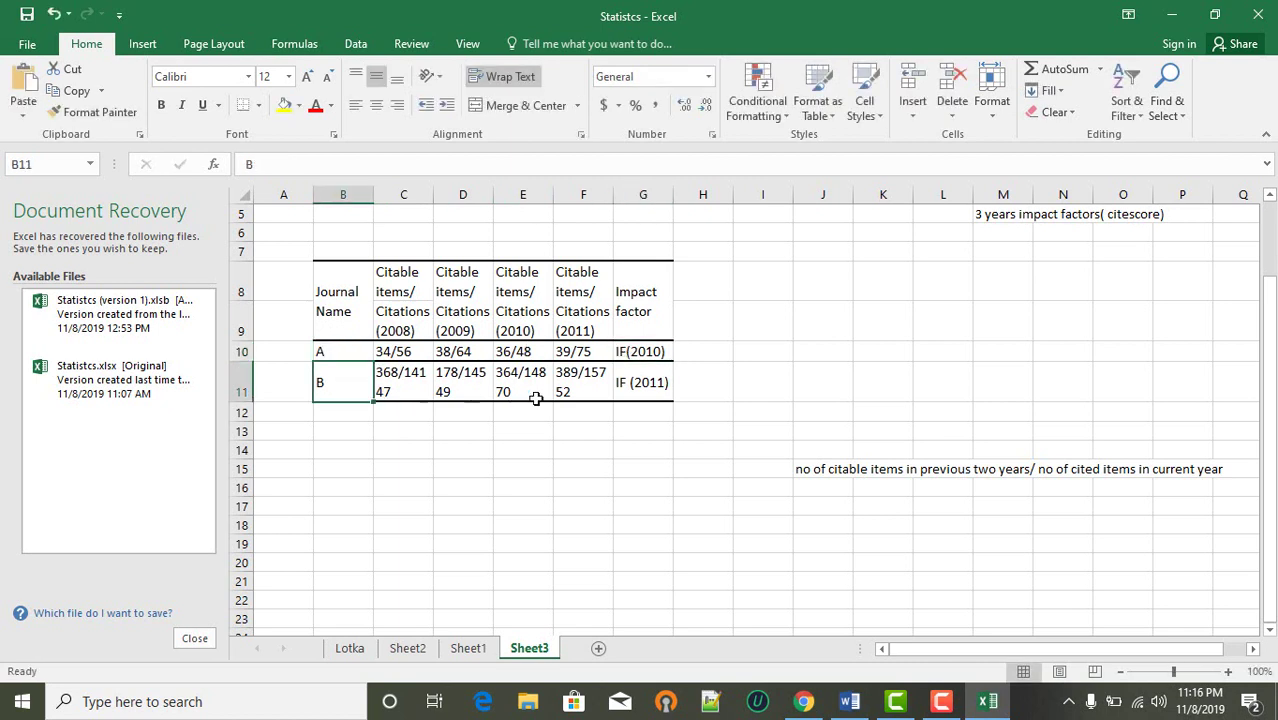
left_click(634, 383)
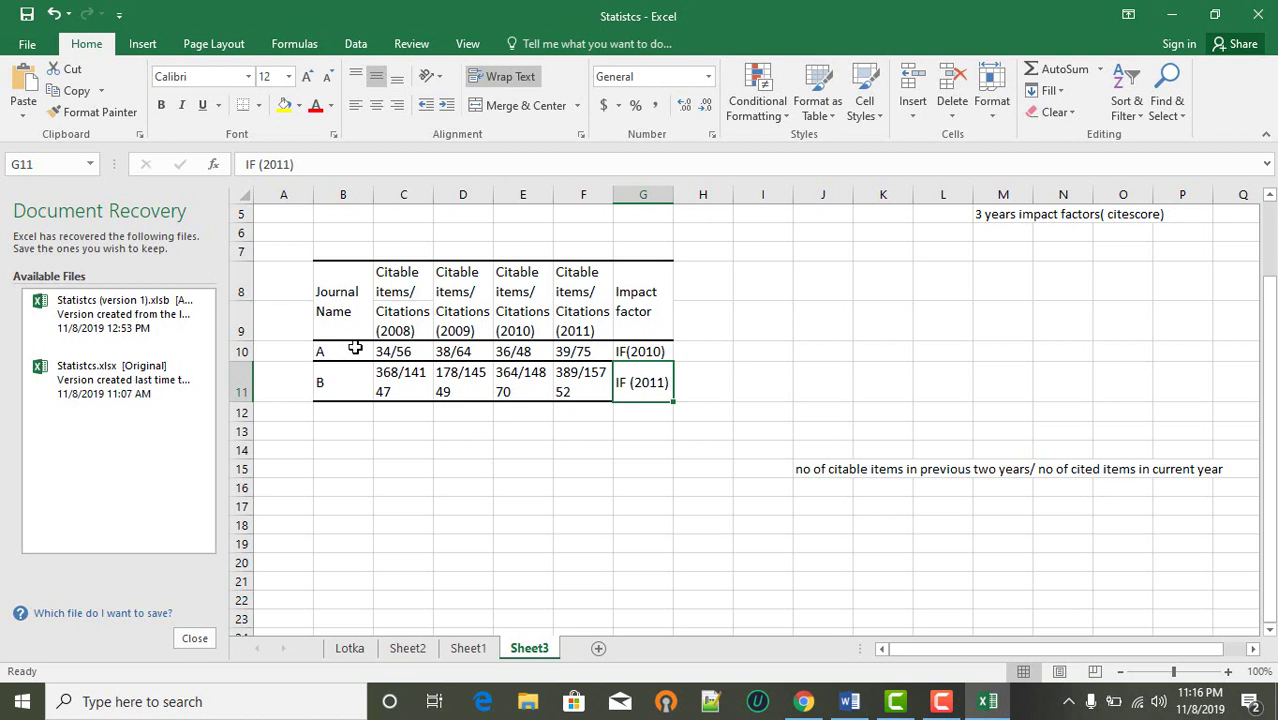
left_click(640, 351)
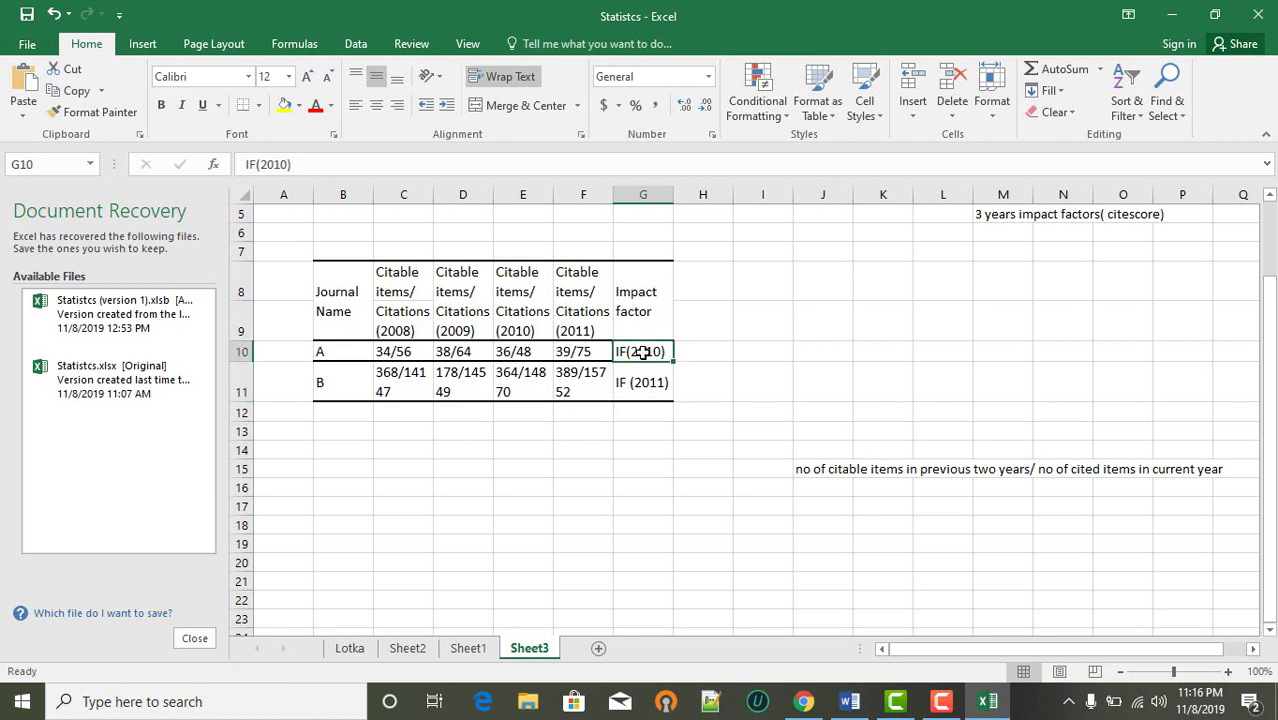
left_click(725, 443)
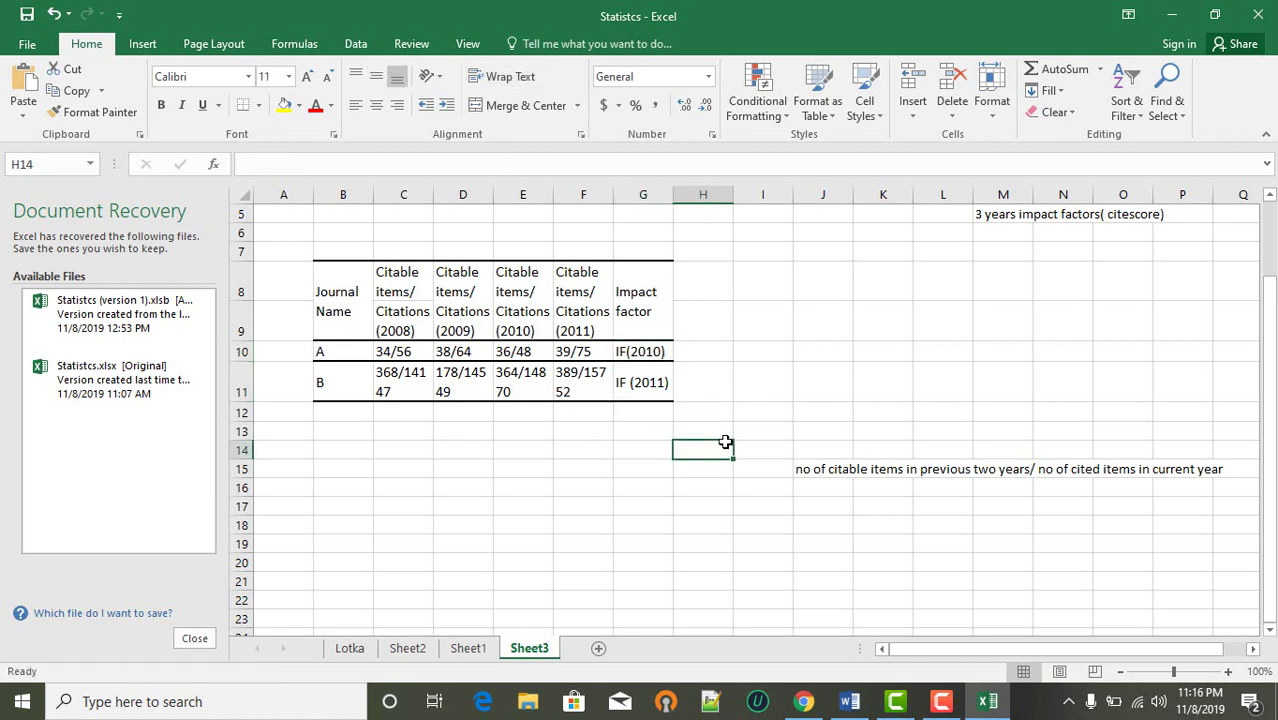
left_click(595, 467)
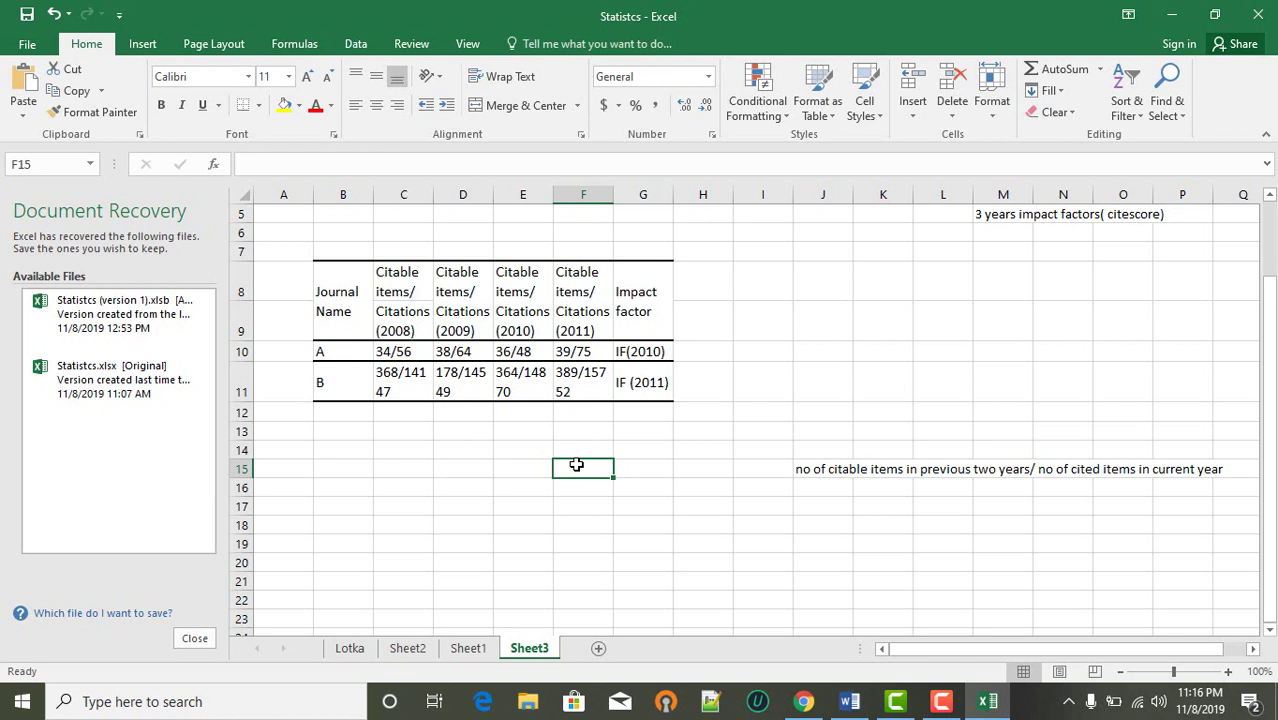
type("34")
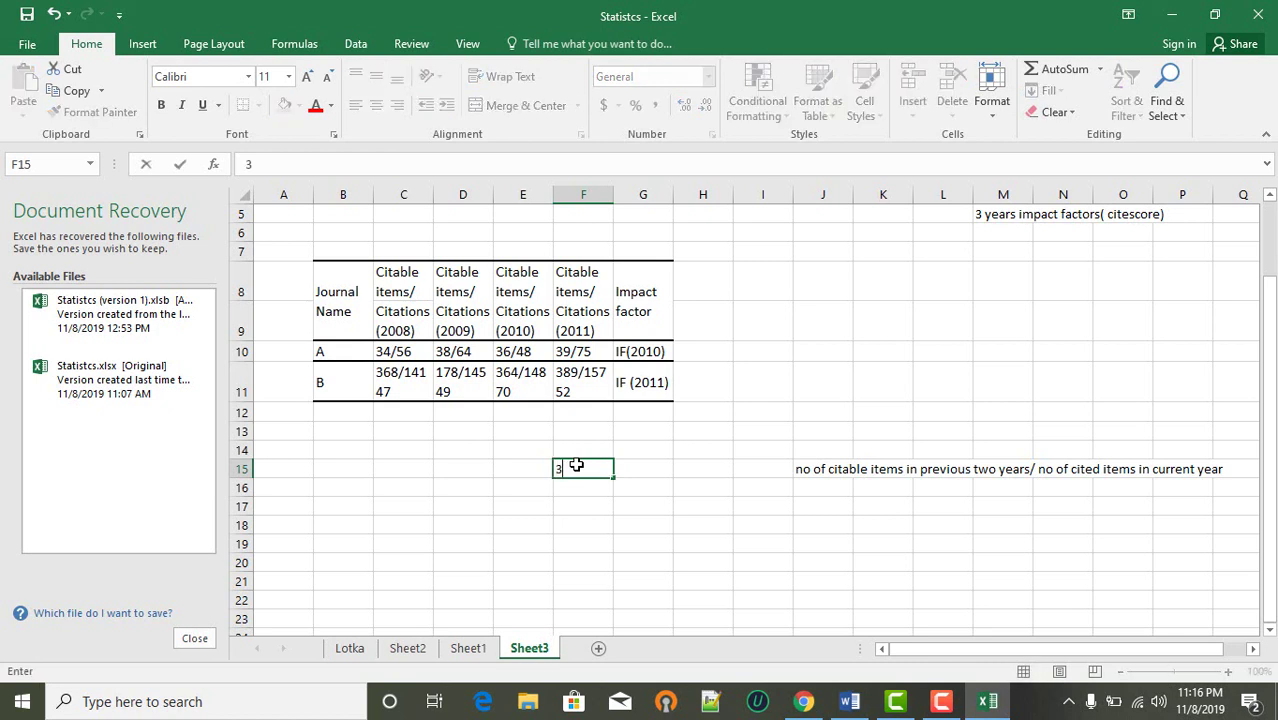
left_click(457, 352)
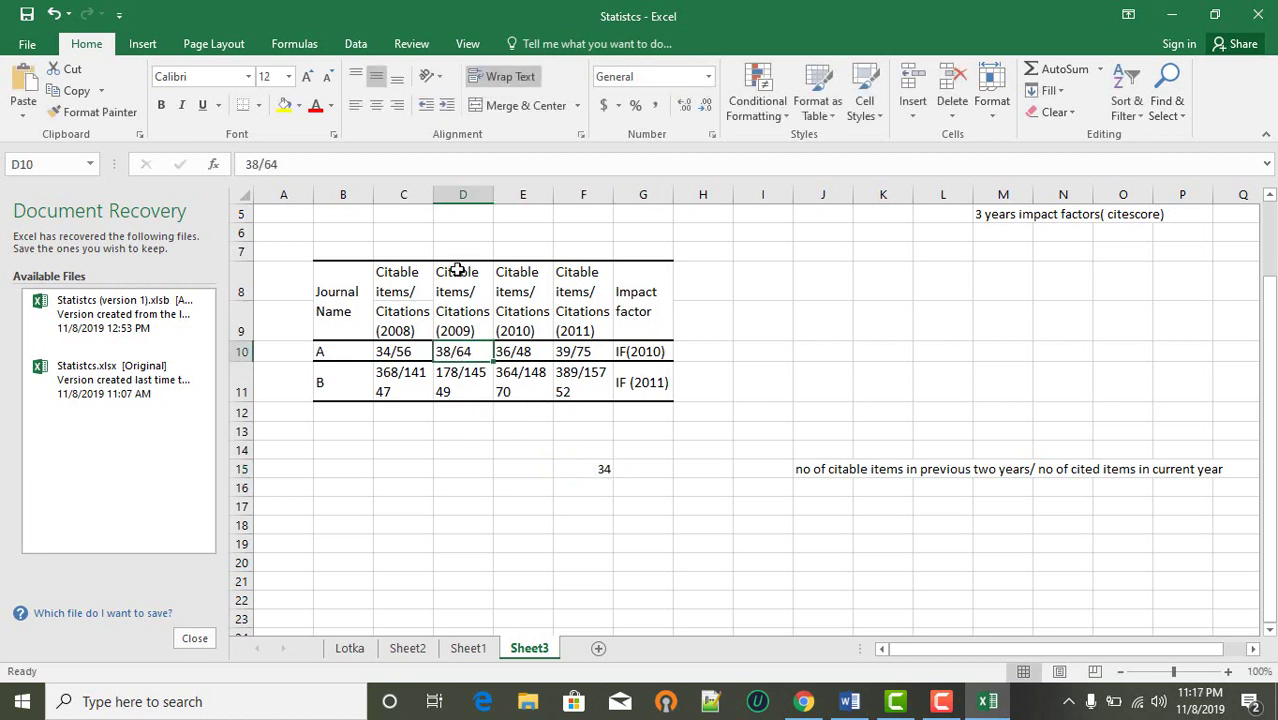
left_click(590, 472)
key("BackSpace")
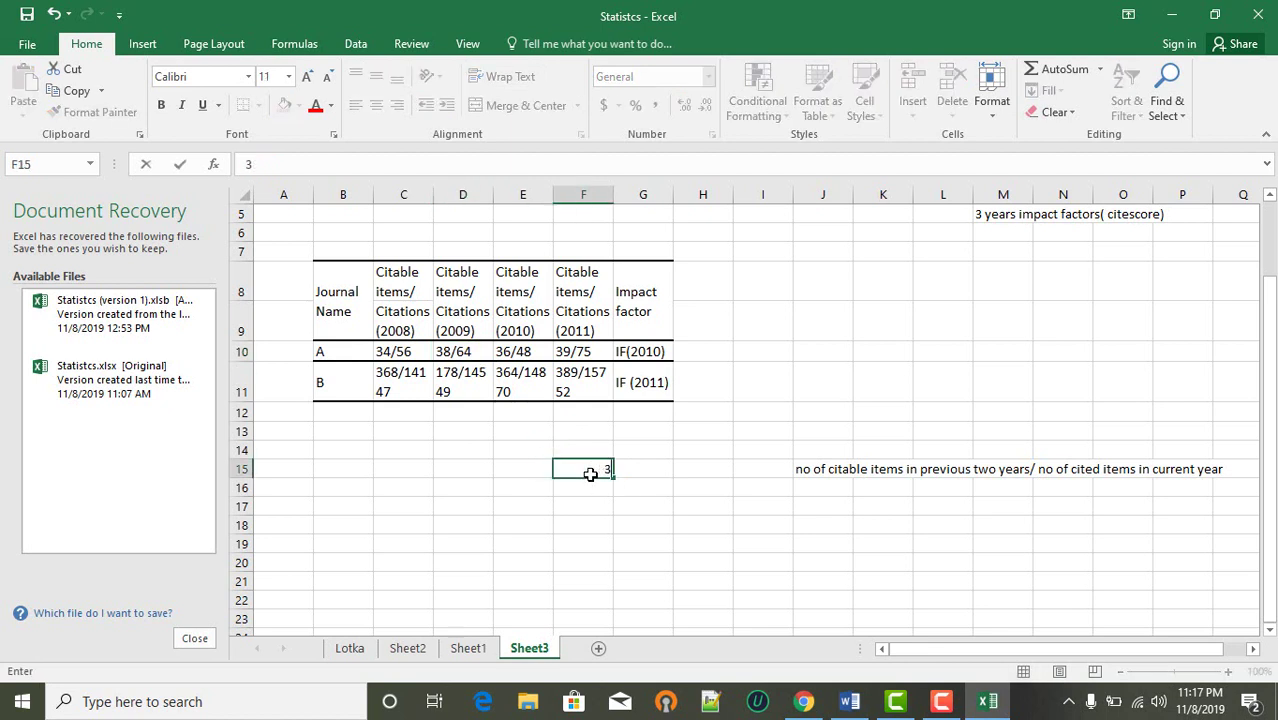
type("+")
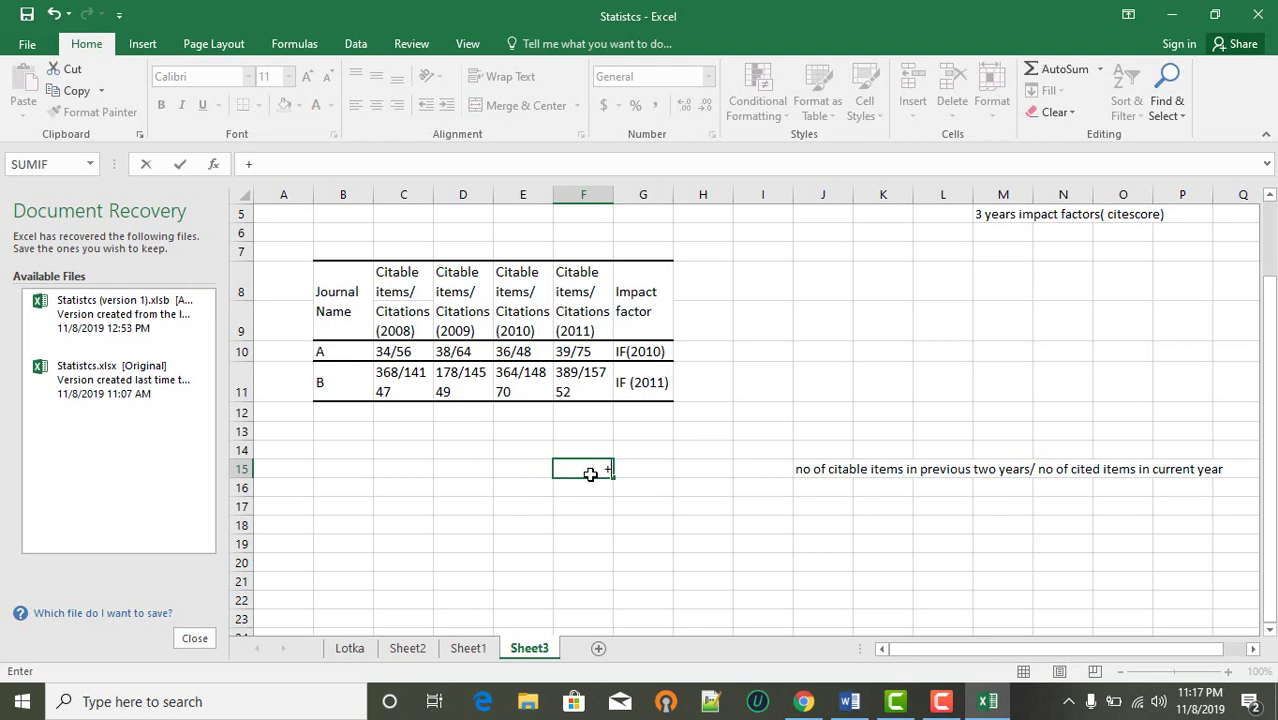
type("38+")
key("BackSpace")
key("BackSpace")
key("BackSpace")
key("BackSpace")
- Add journal A's citable items for 2009 and 2008 in cell F15 with the formula =38+34
type("=38+")
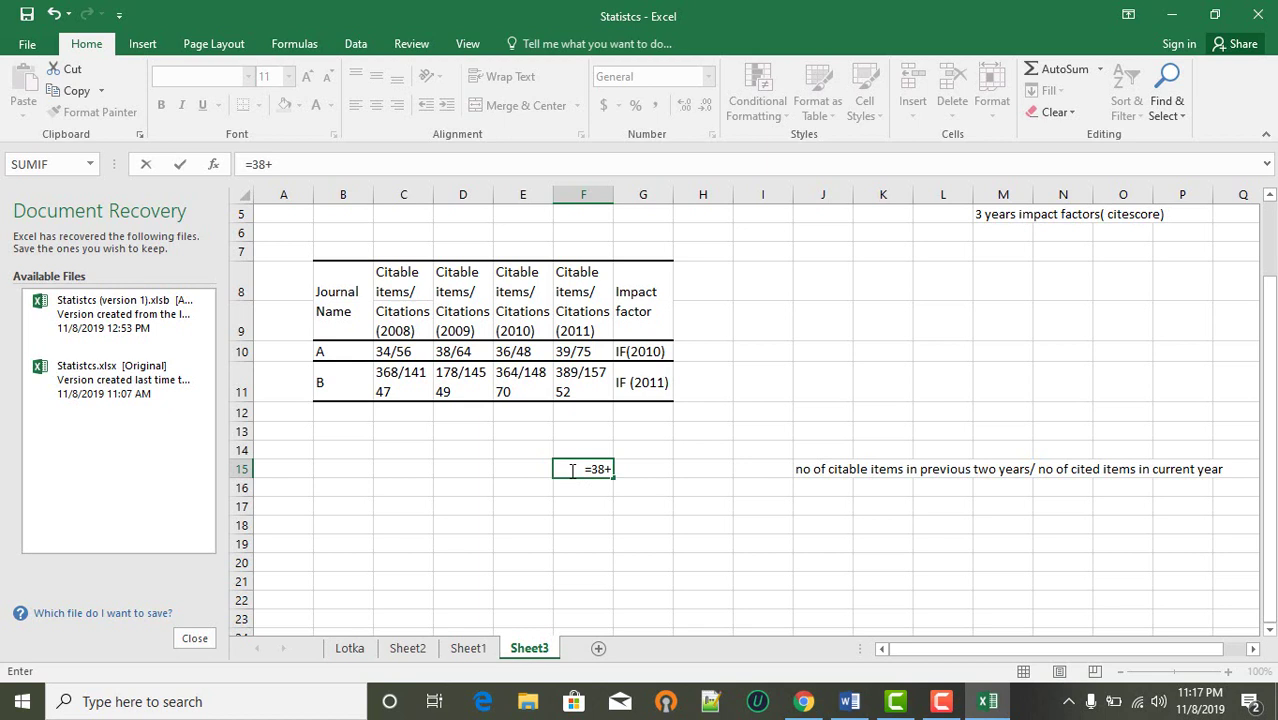
left_click(397, 352)
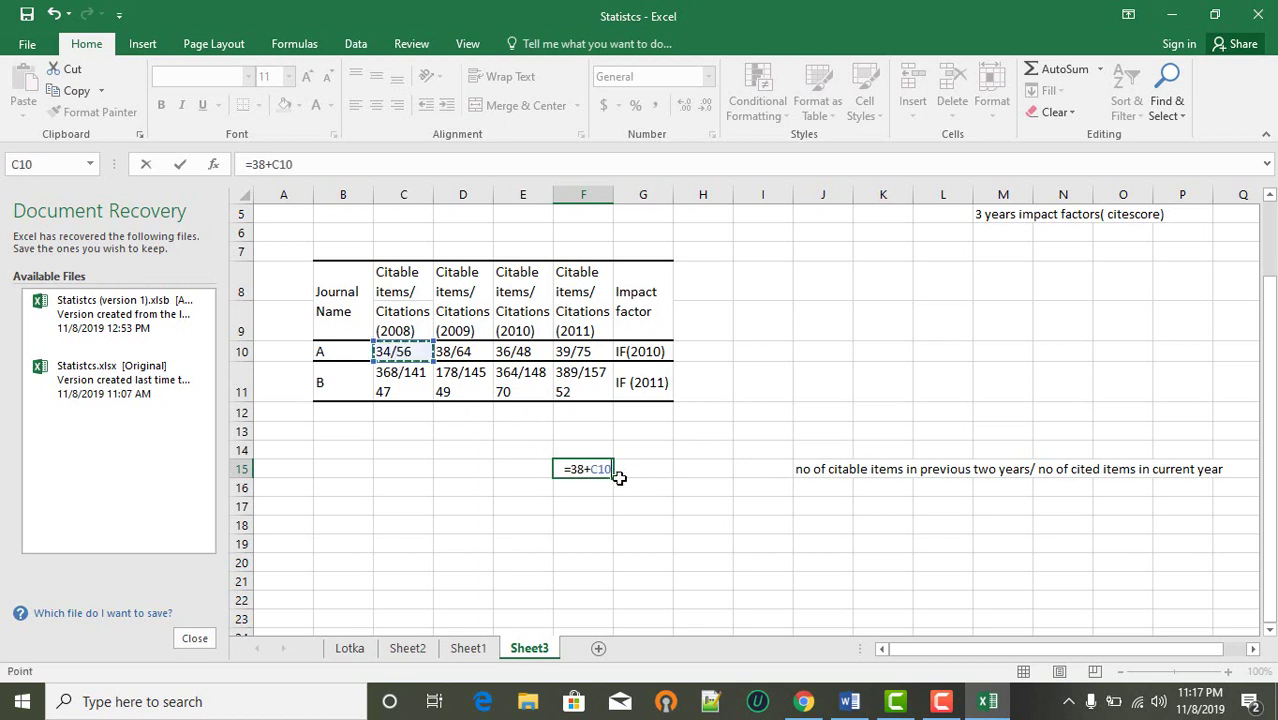
key("BackSpace")
key("BackSpace")
key("BackSpace")
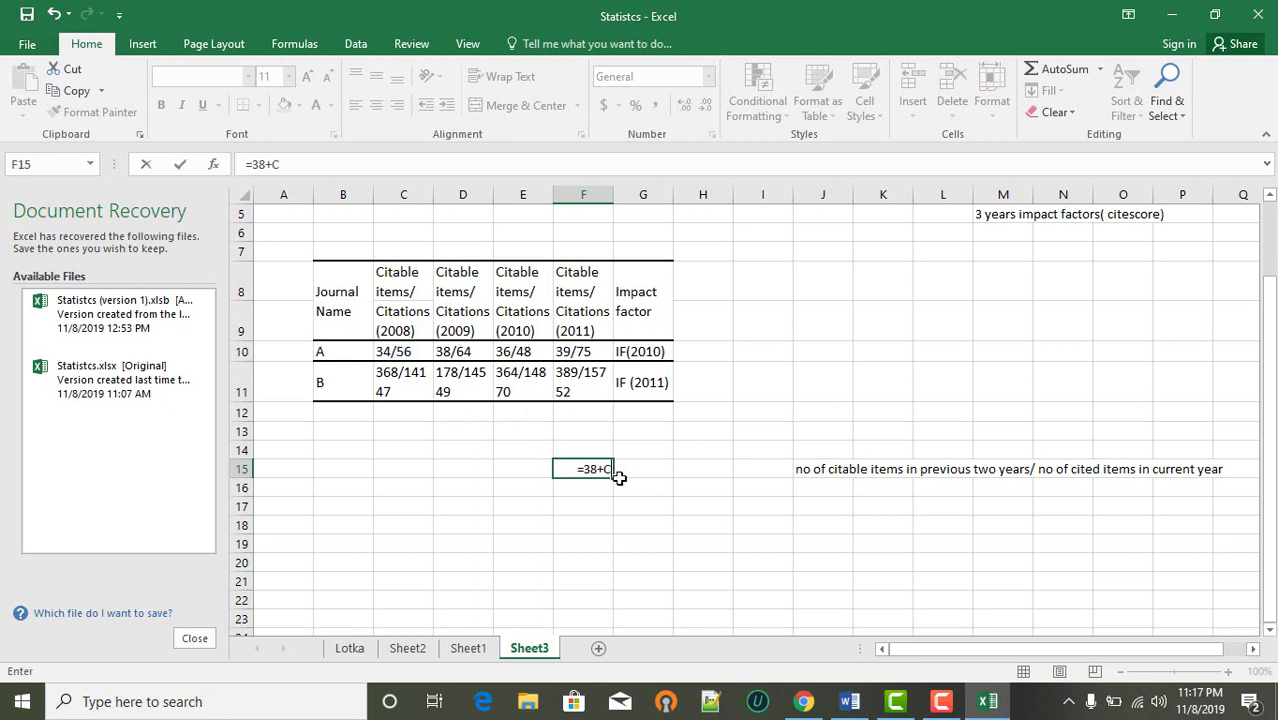
type("34")
key("Return")
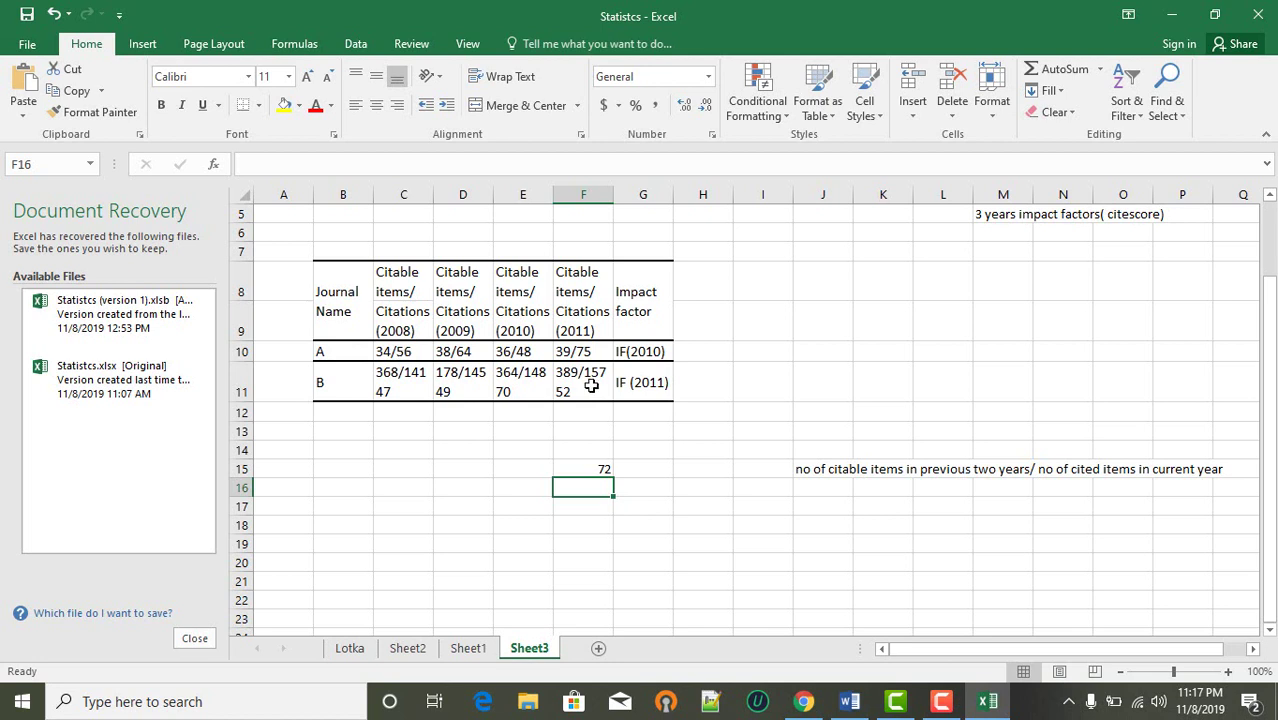
- Review journal A's requested impact factor year, its 2010, 2009 and 2008 figures, and the sum in cell F15
left_click(643, 354)
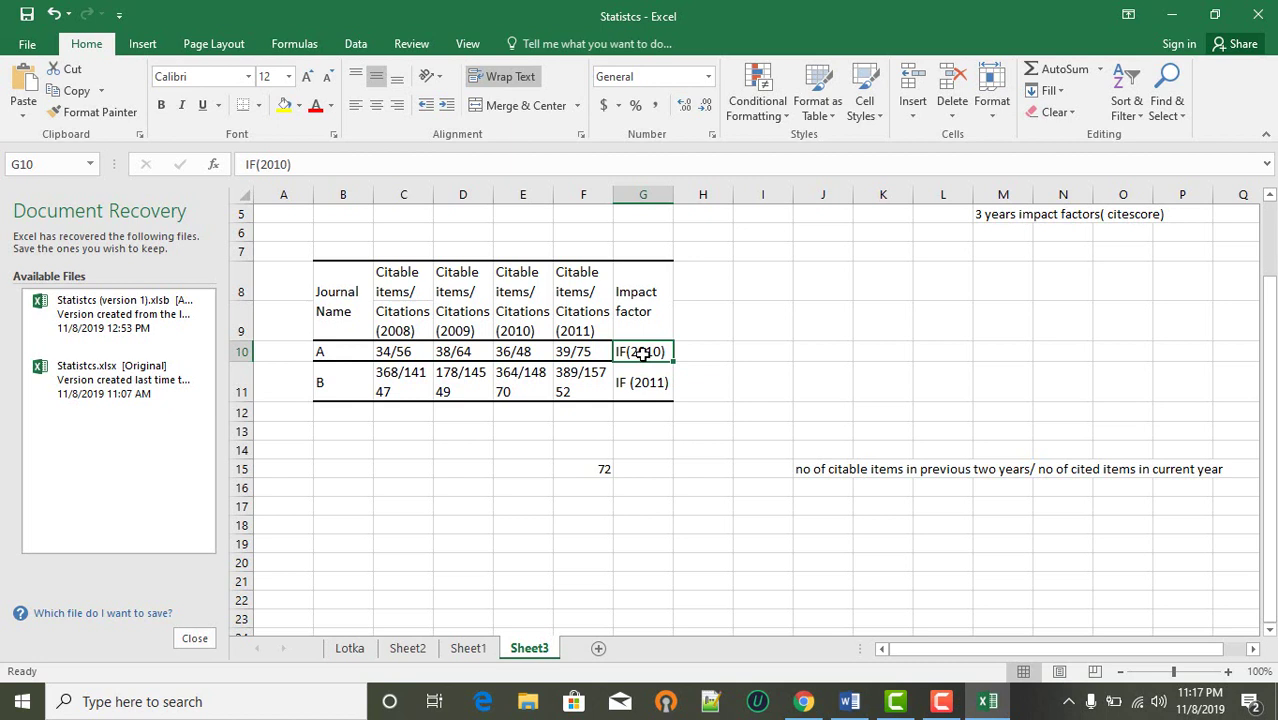
left_click(529, 355)
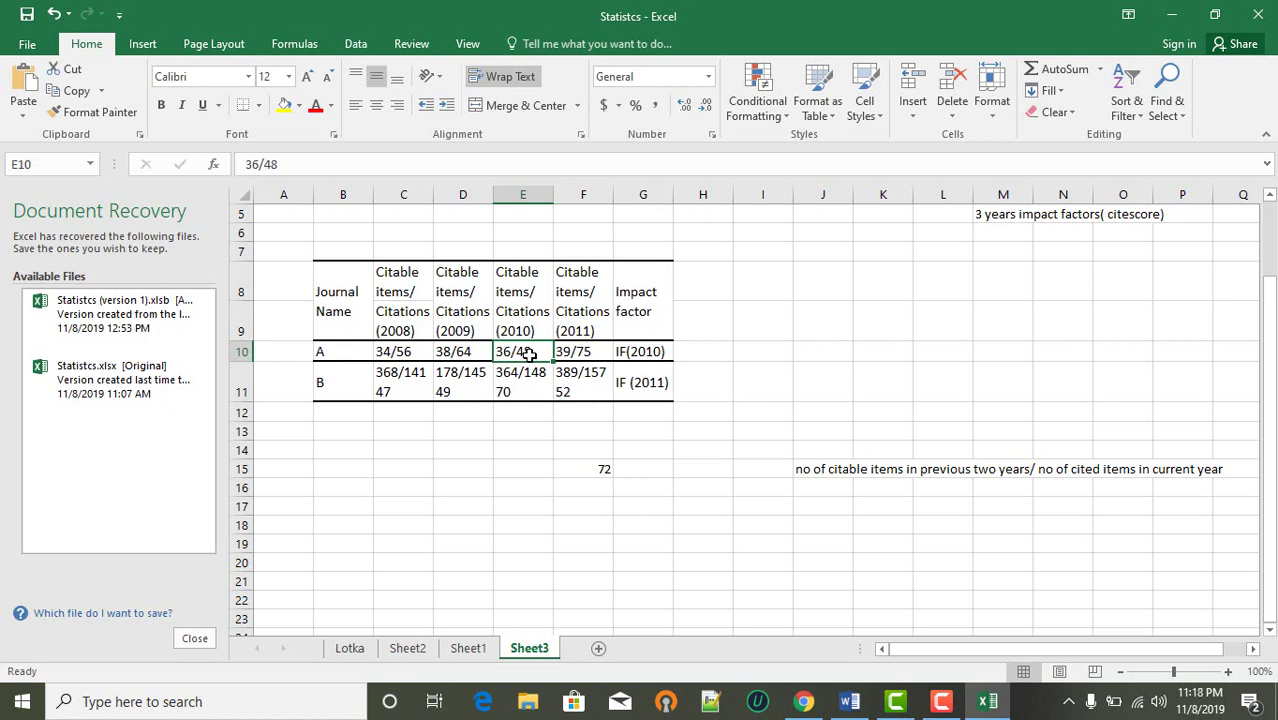
left_click(468, 352)
left_click(409, 353)
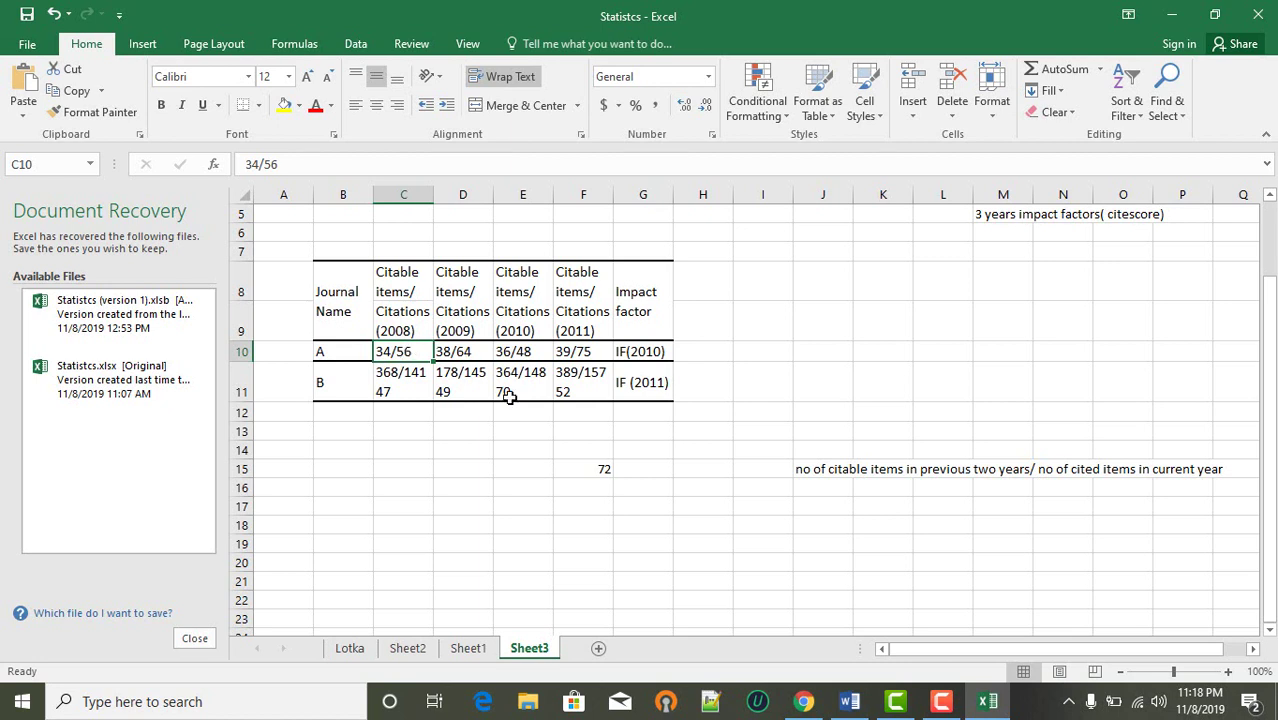
left_click(605, 470)
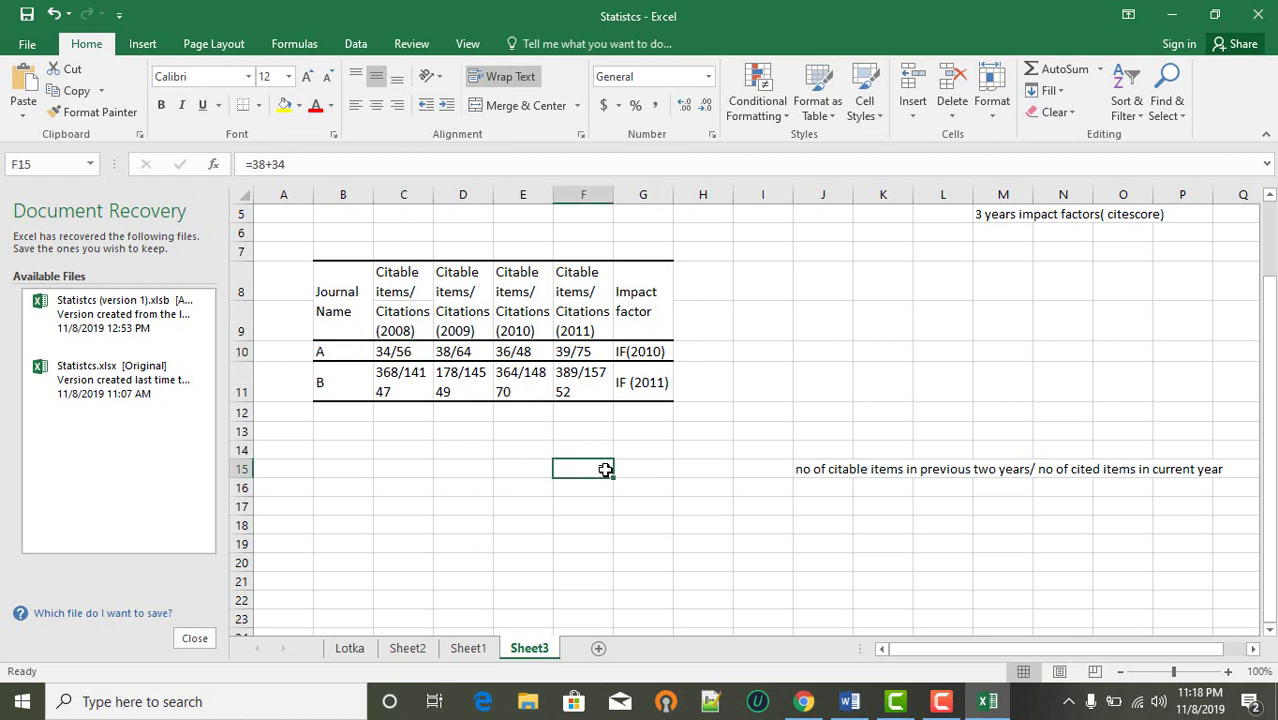
- Add journal A's citations for 2009 and 2008 in cell F16 with the formula =64+56
left_click(601, 487)
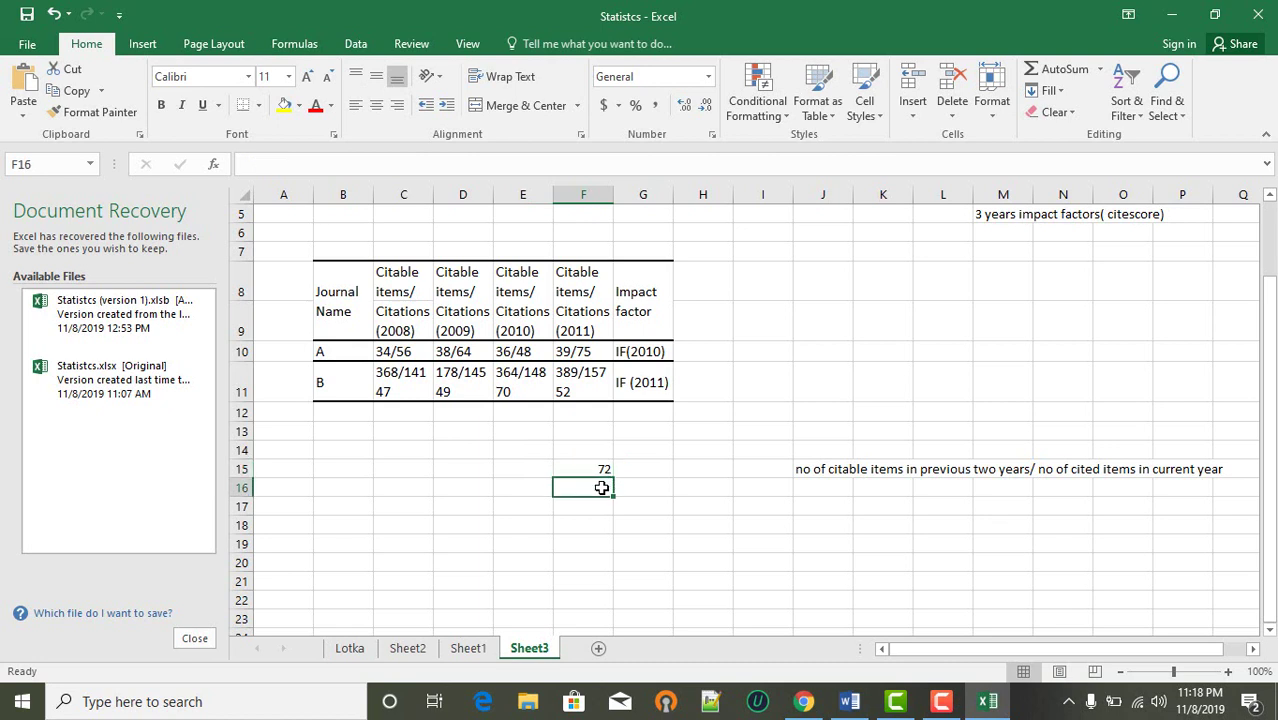
type("64")
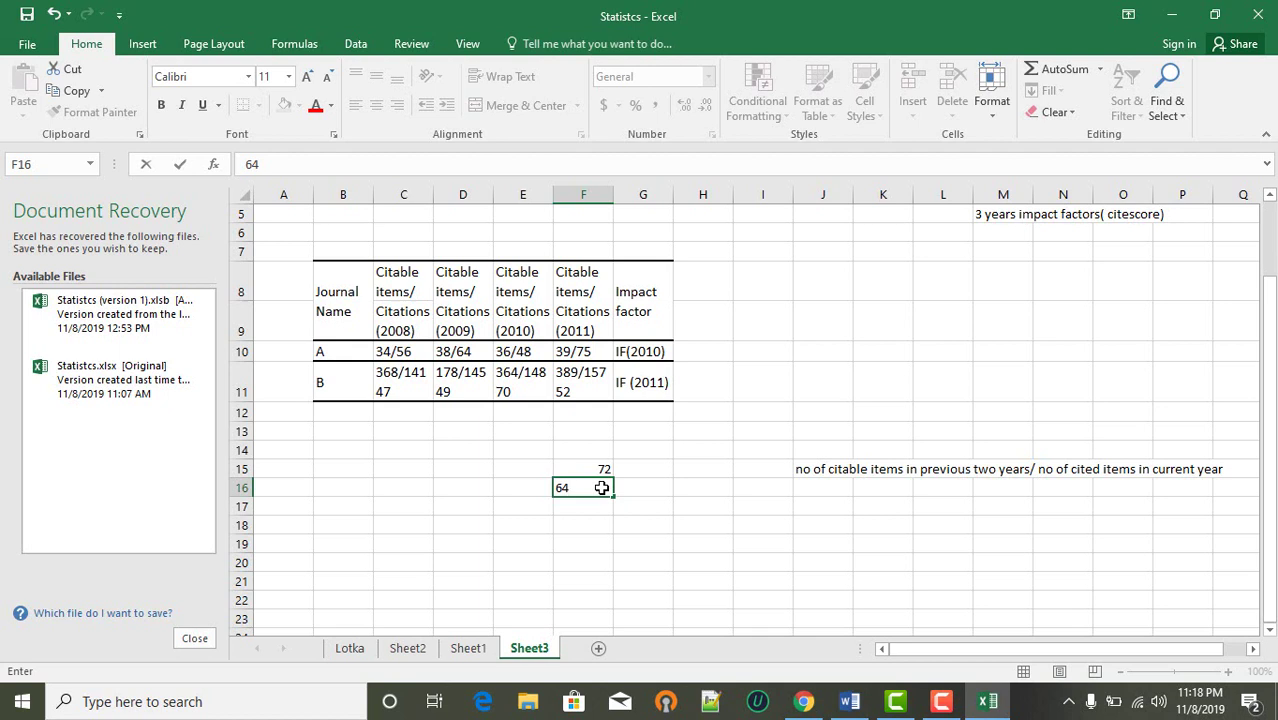
key("BackSpace")
key("BackSpace")
type("+")
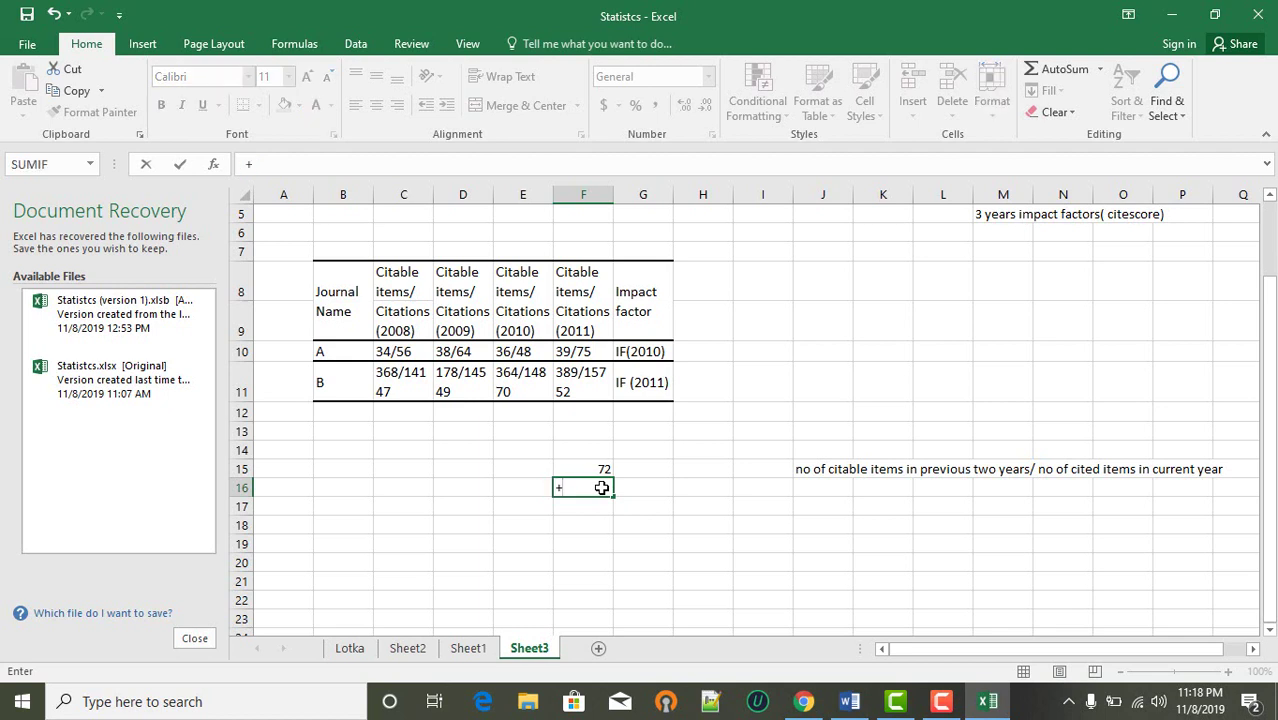
key("BackSpace")
type("=")
left_click(457, 354)
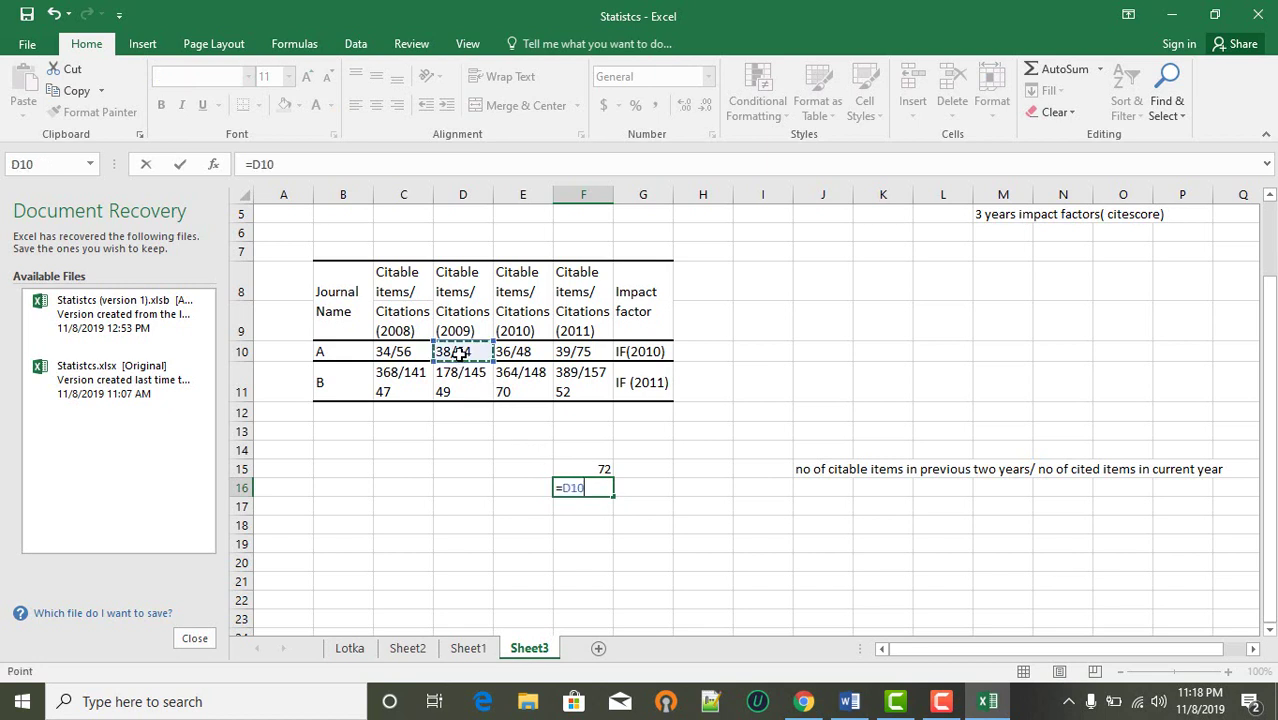
key("BackSpace")
key("BackSpace")
key("BackSpace")
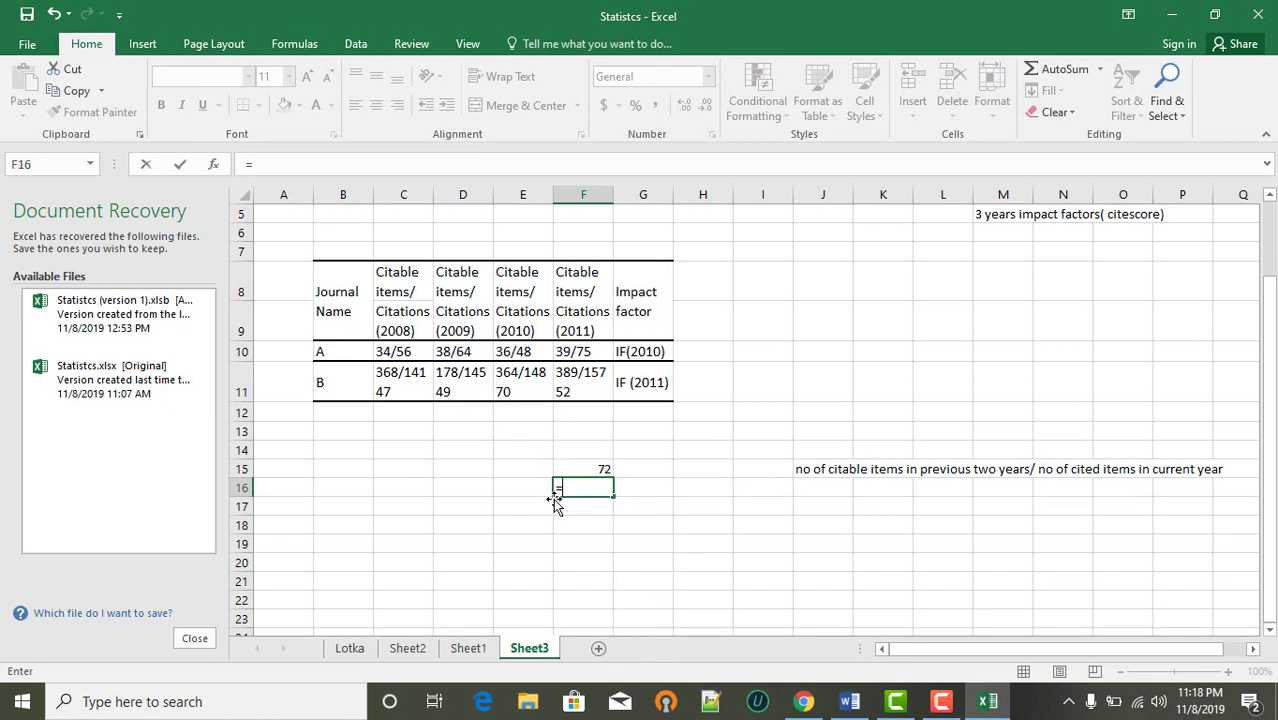
type("64+56")
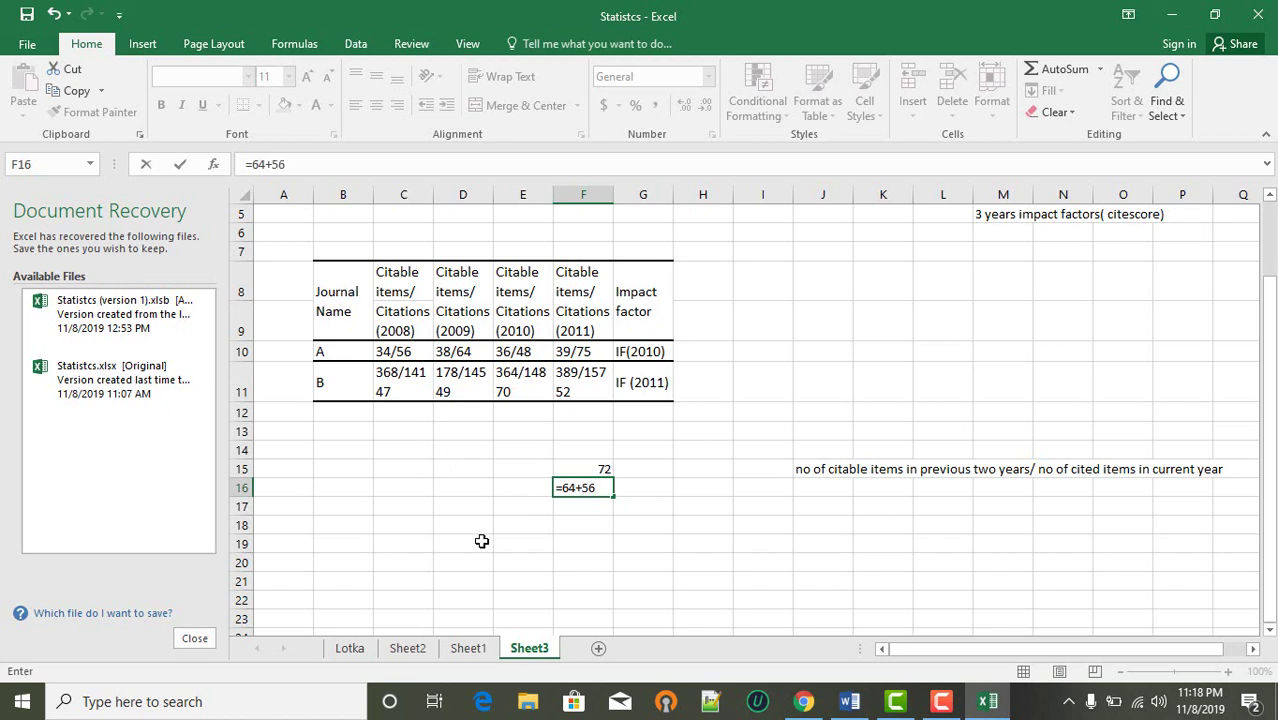
key("Return")
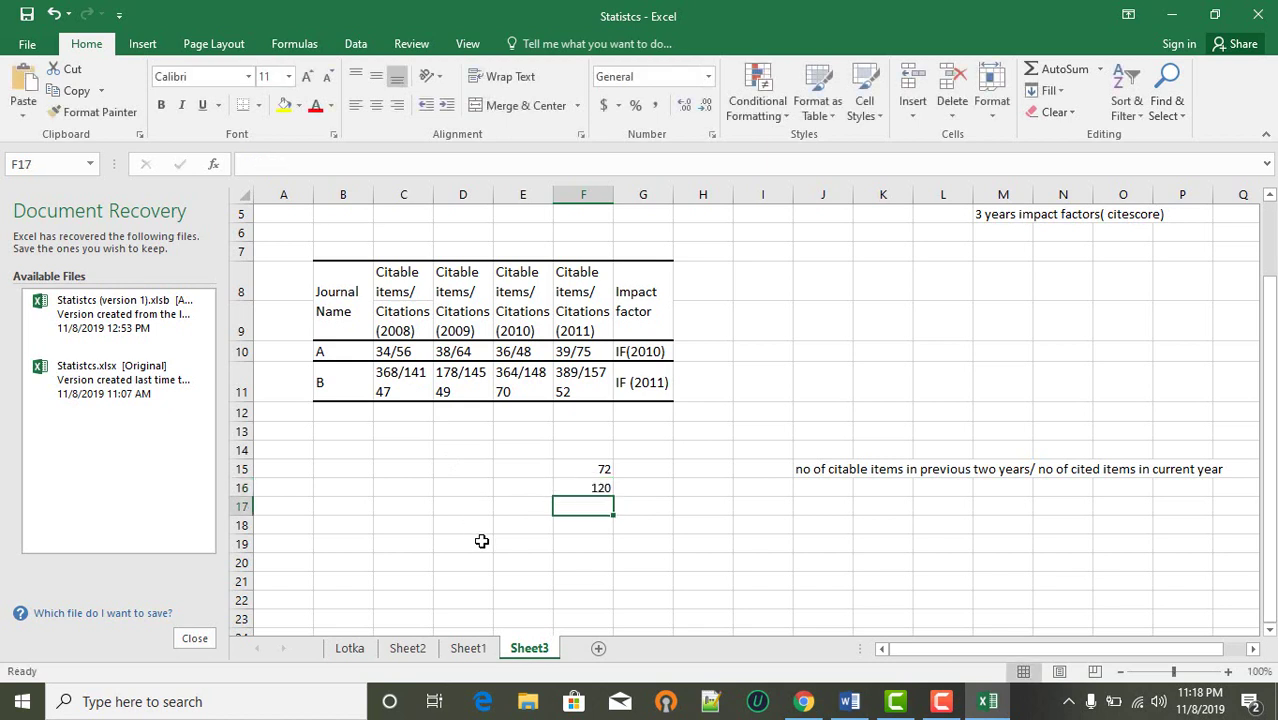
- Replace the formula note in cell J15 with "no of citations in current year/ no of citable items in previoius two years"
left_click(582, 490)
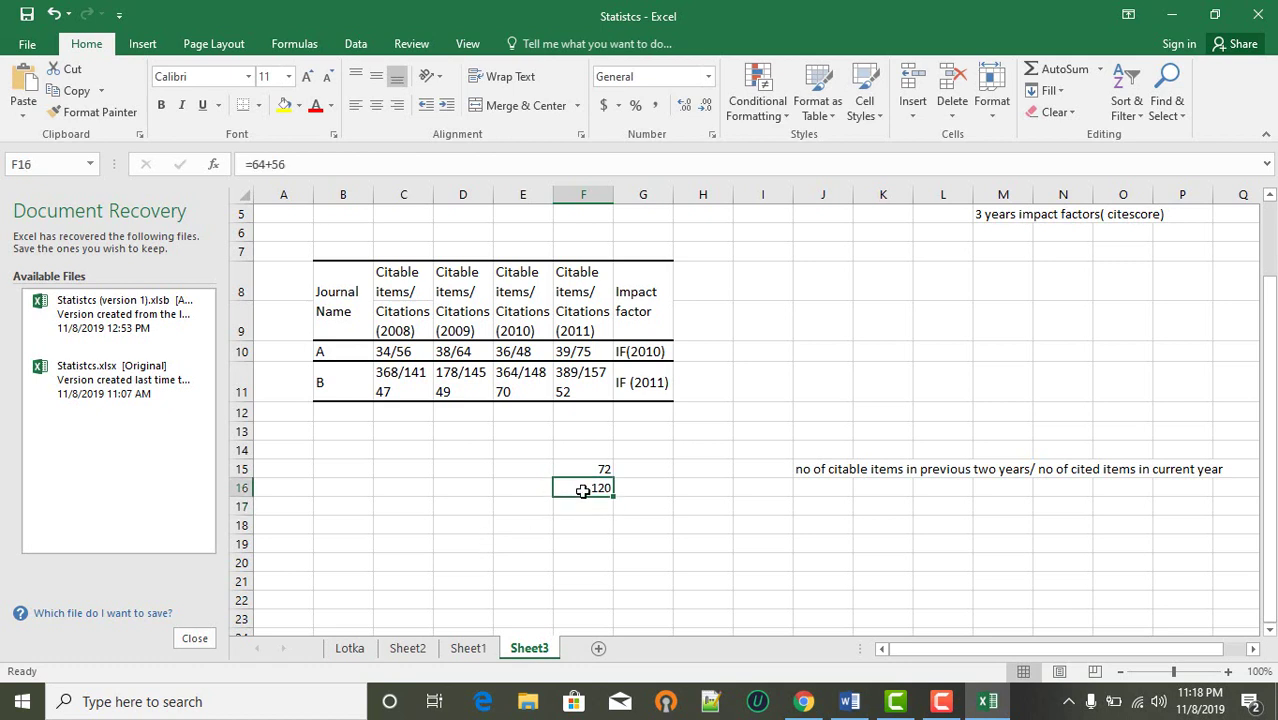
left_click(859, 471)
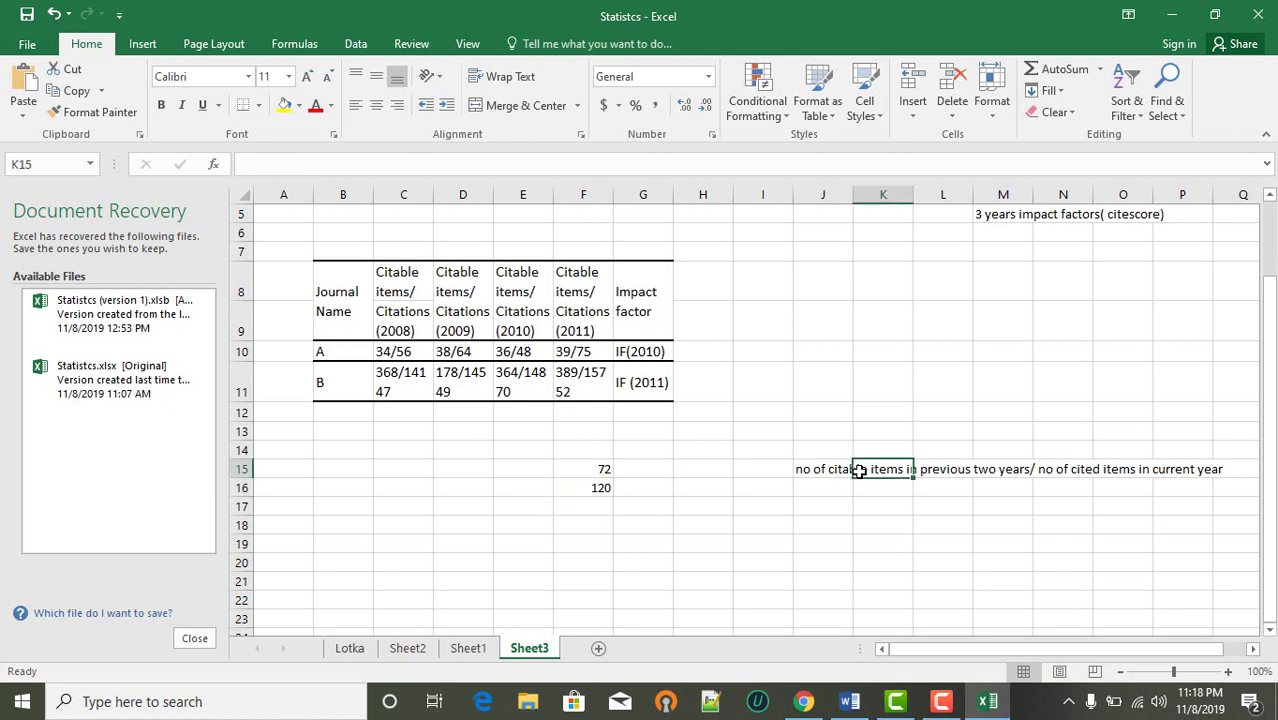
left_click(828, 471)
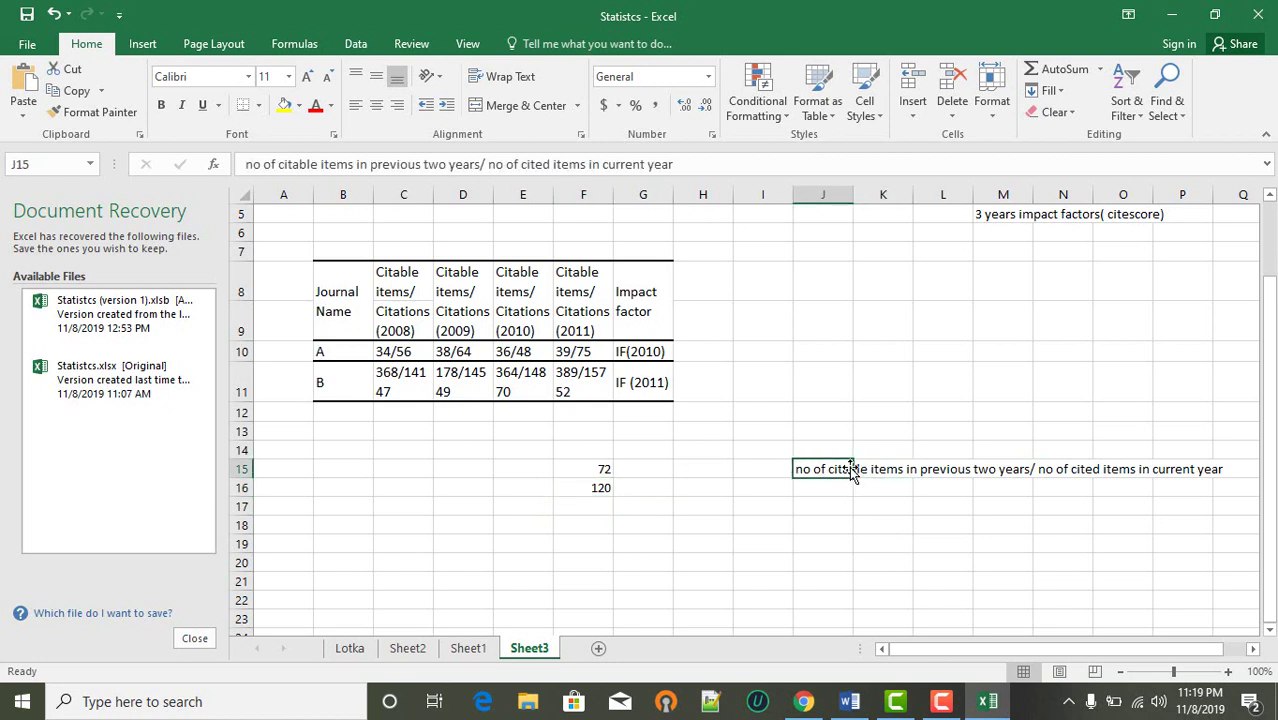
left_click_drag(847, 468, 987, 471)
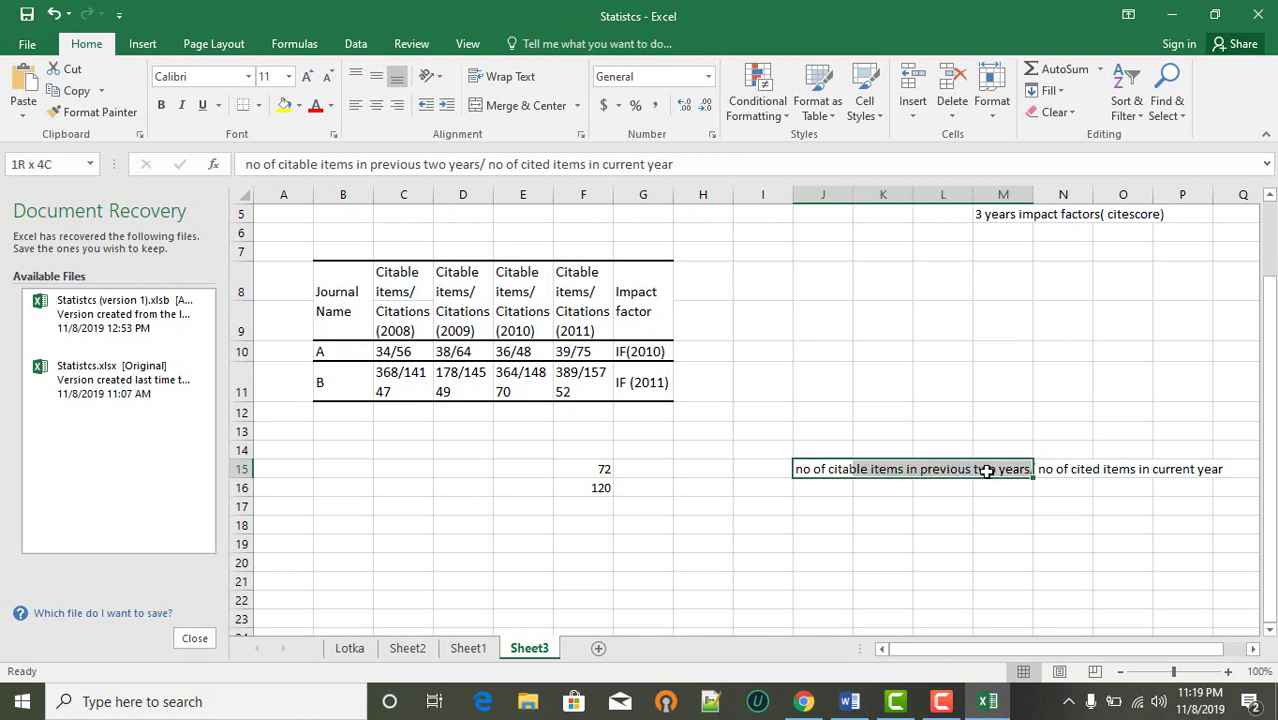
key("BackSpace")
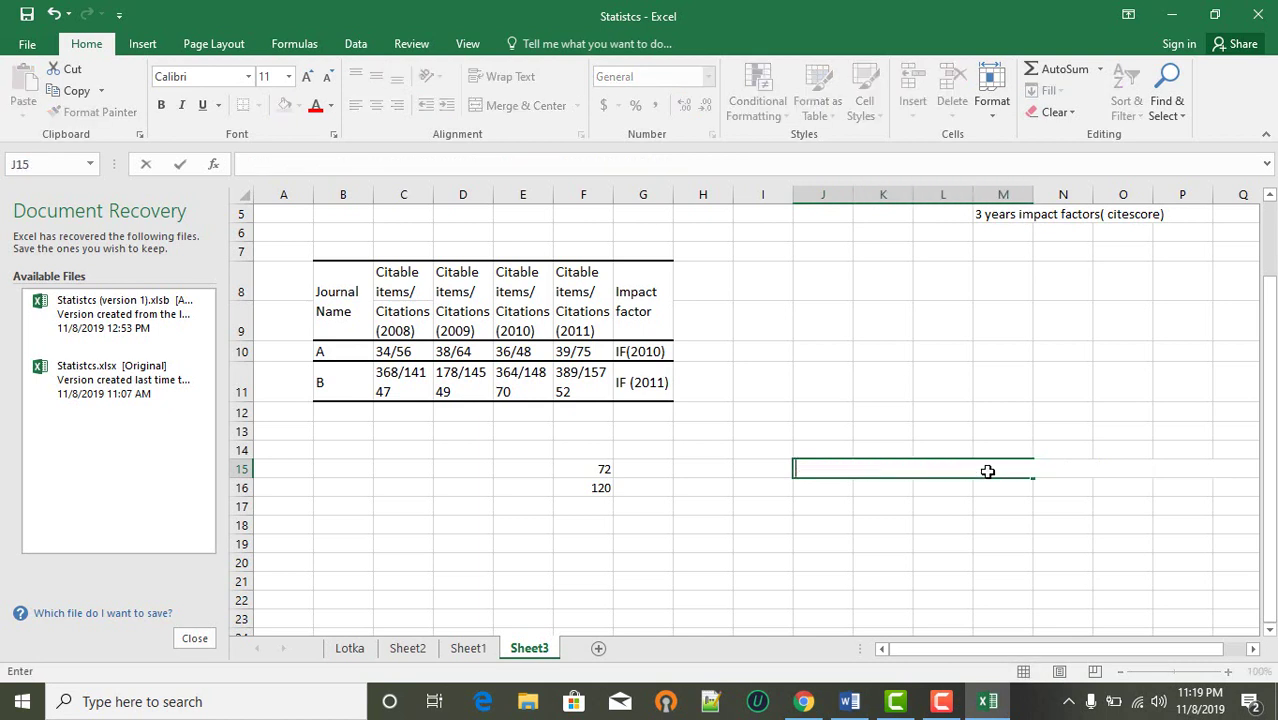
type("no of citations")
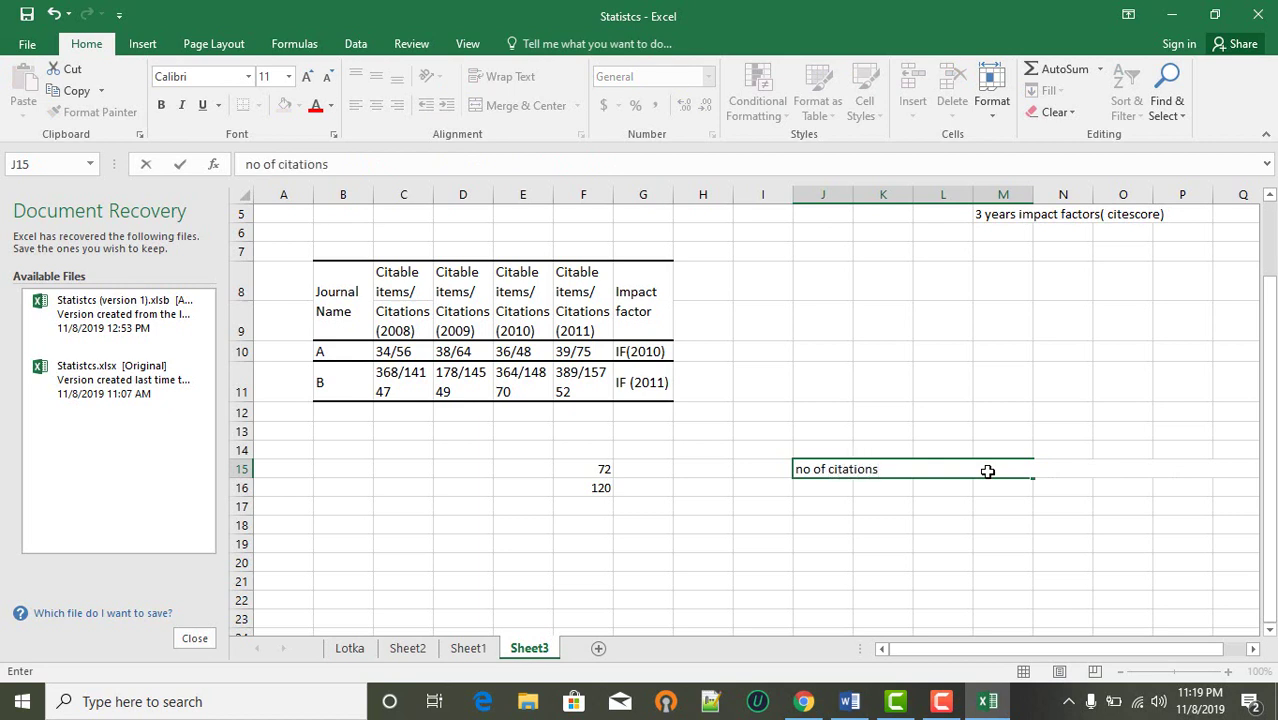
type("?")
key("BackSpace")
type("/")
key("BackSpace")
type("in current ")
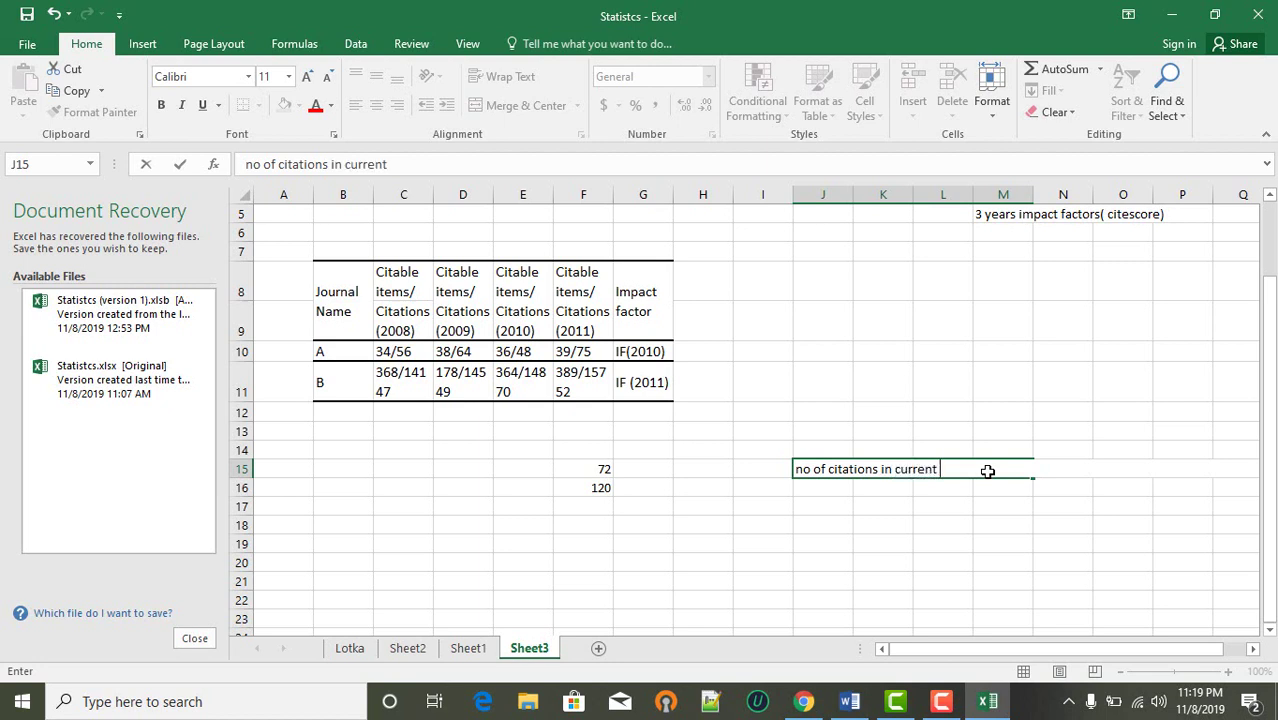
type("year/ no of")
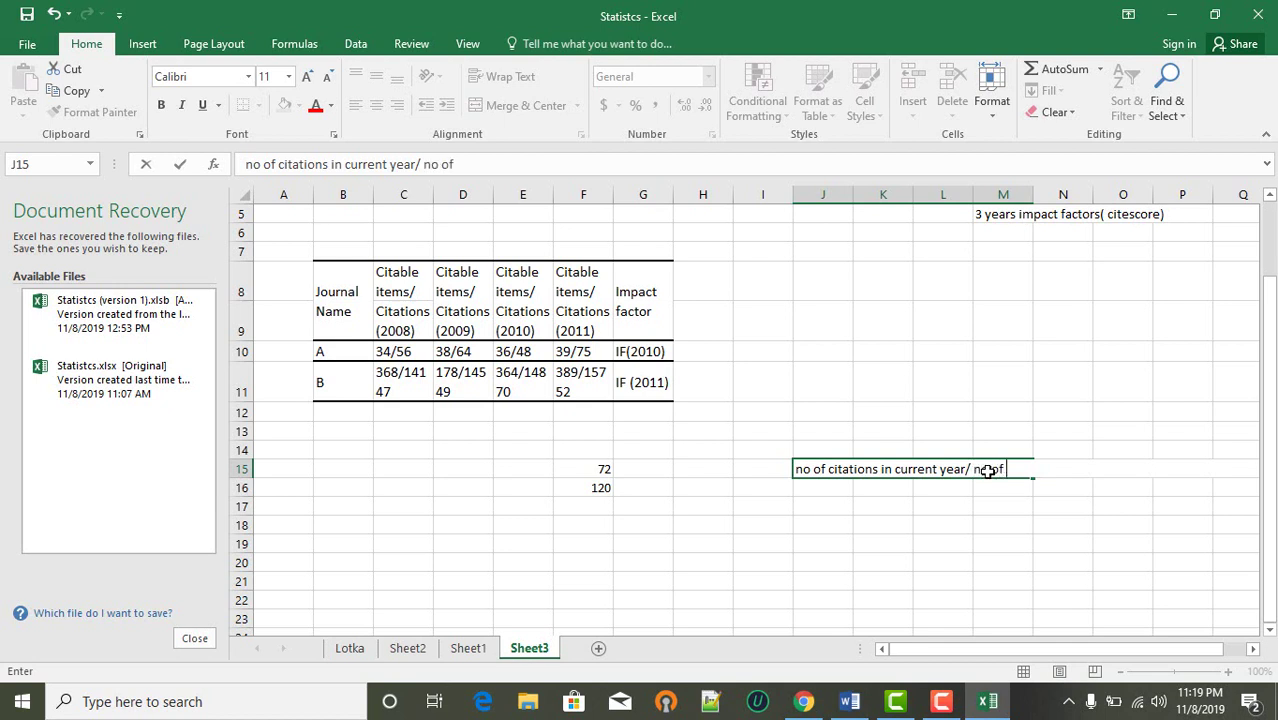
type(" citable it")
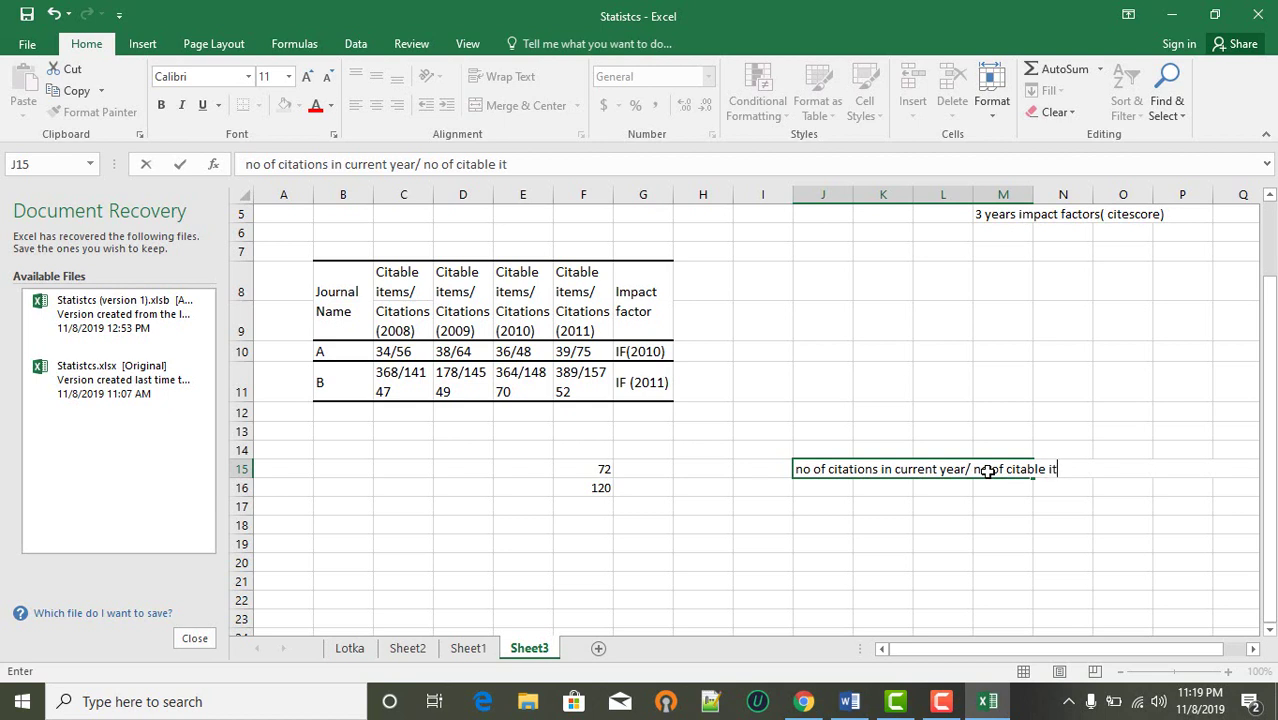
type("ems in previoiu")
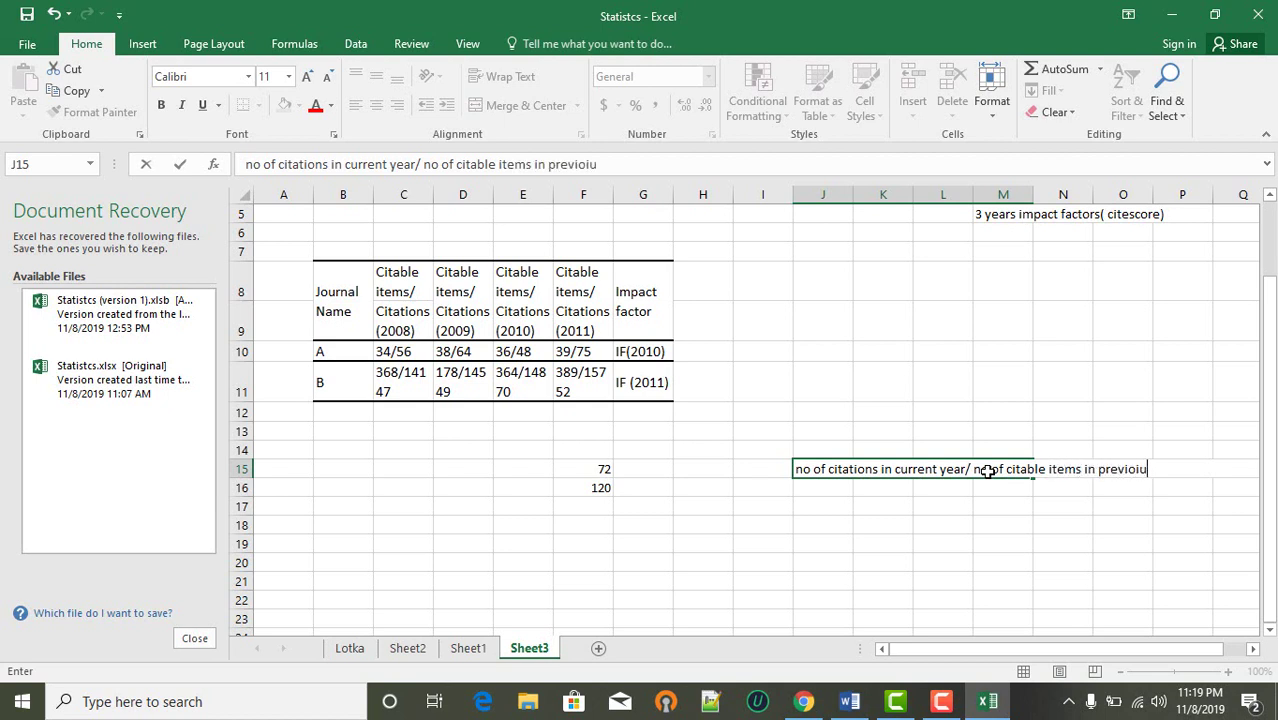
type("s two years")
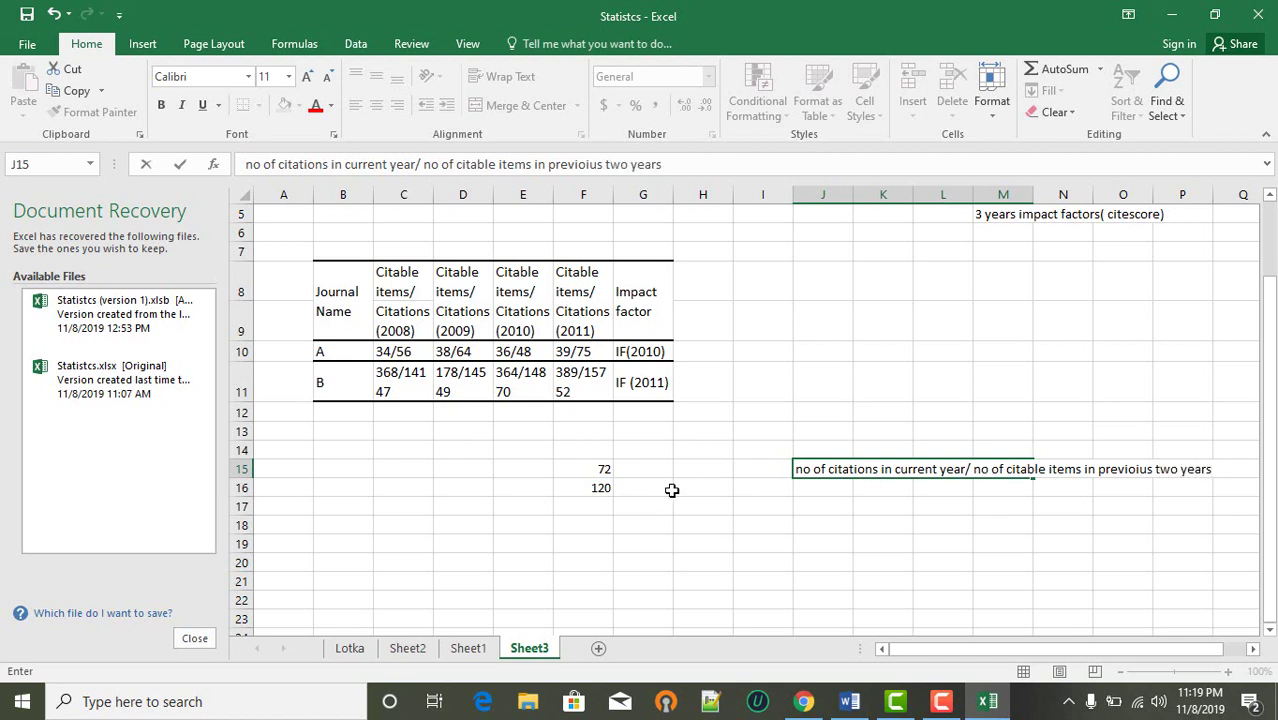
left_click(634, 469)
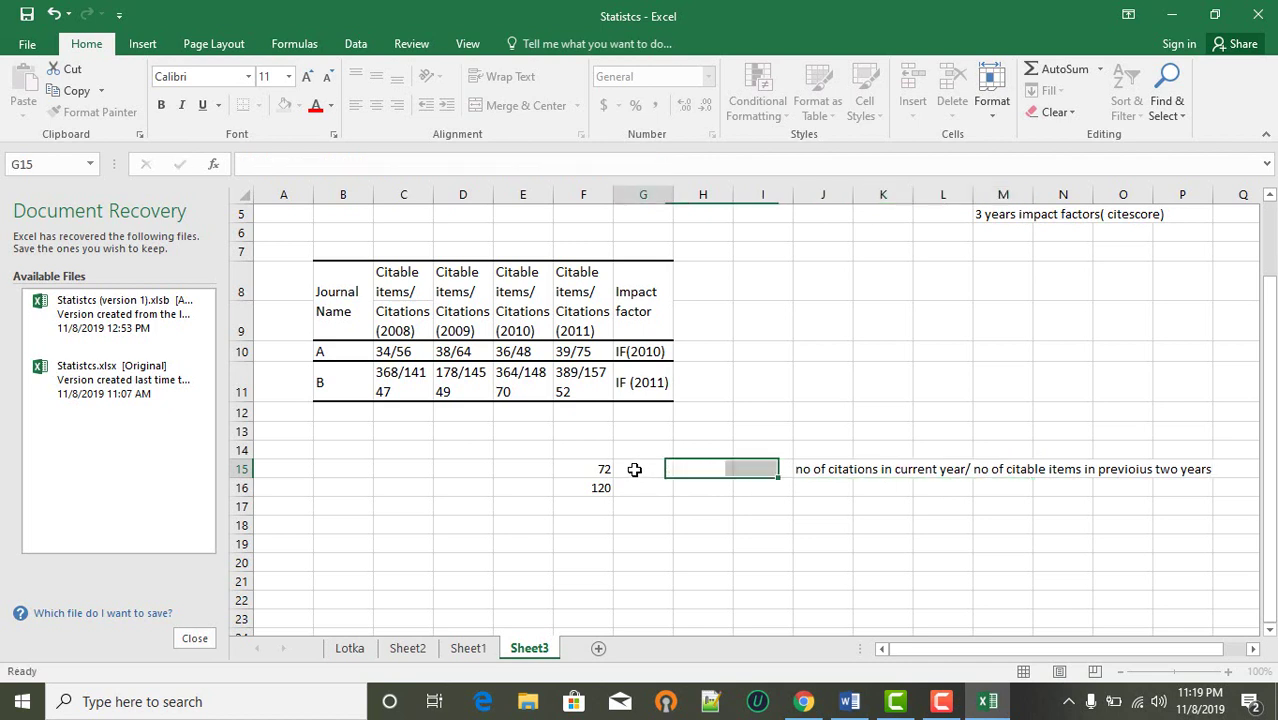
- Enter the two years preceding journal A's requested impact factor, 2009 in cell B15 and 2008 in cell C15
left_click(402, 469)
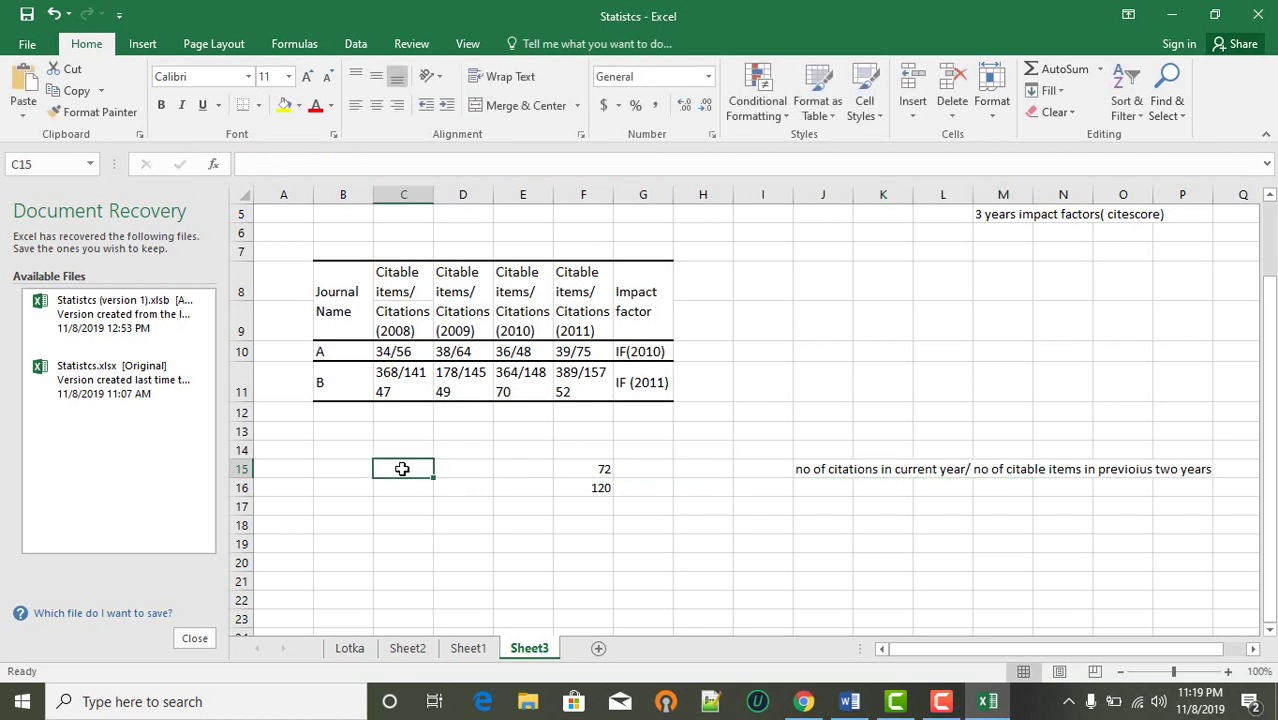
left_click(644, 349)
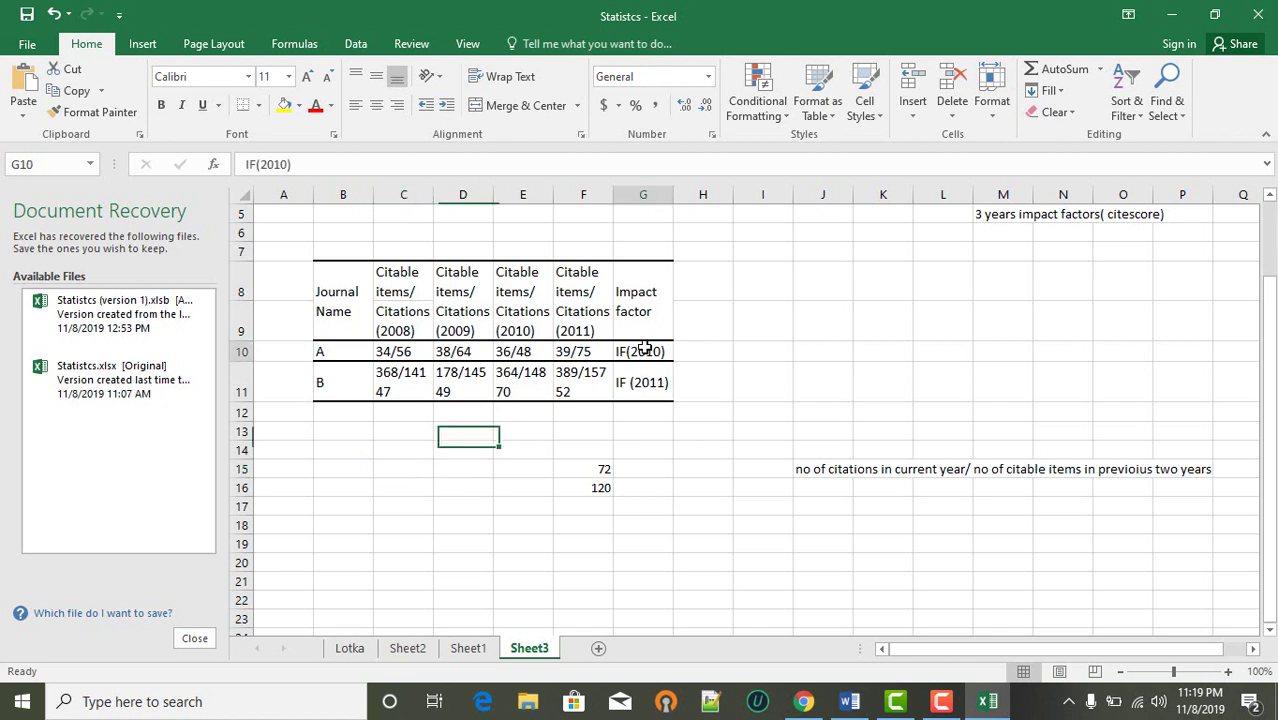
left_click(352, 467)
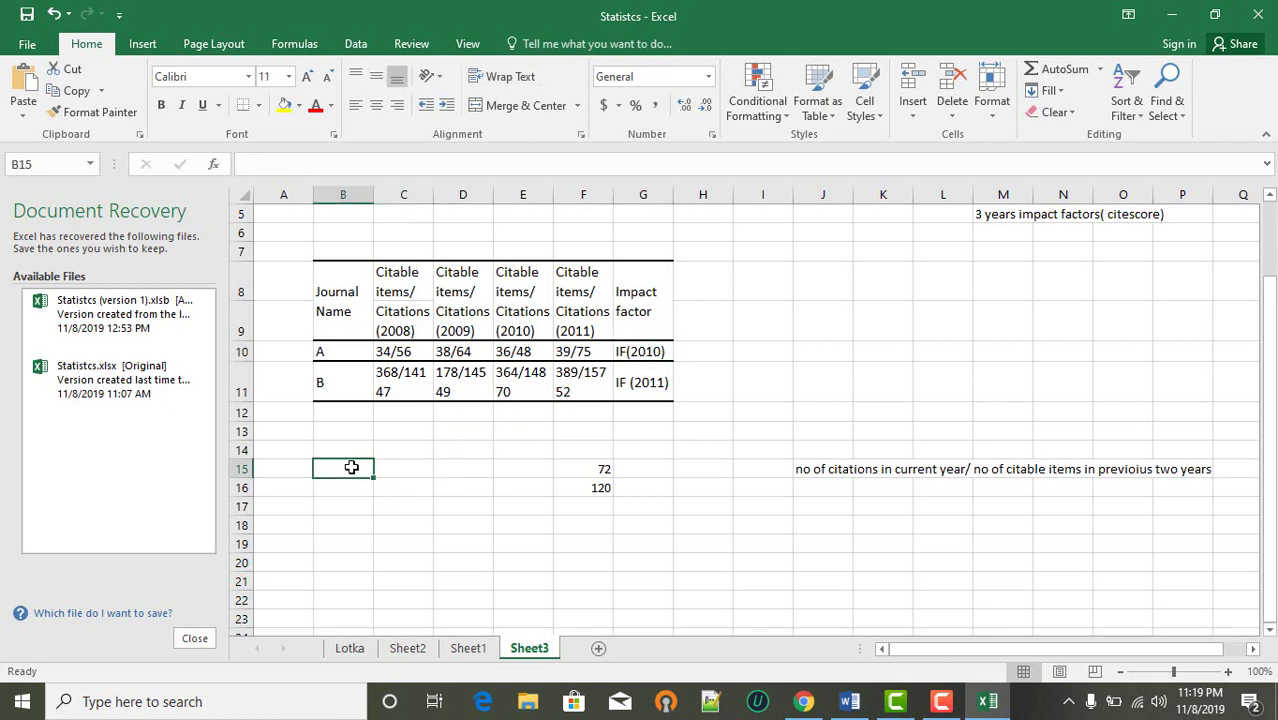
type("2009")
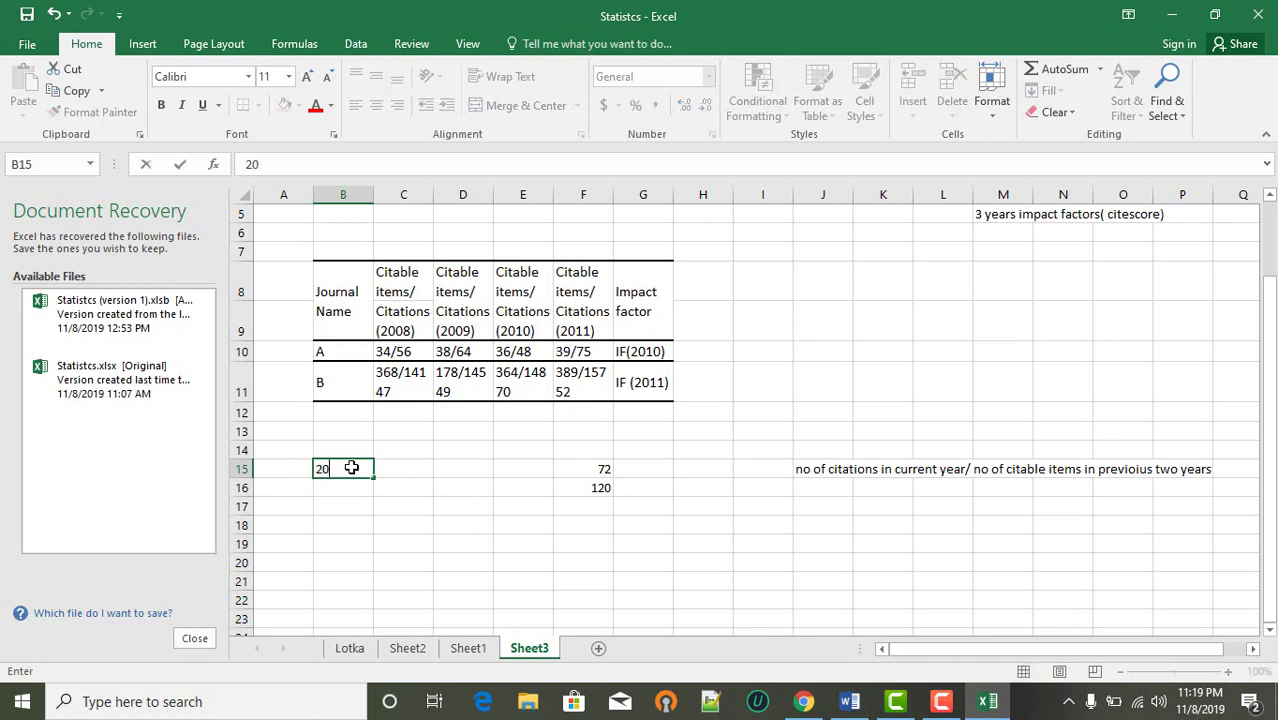
left_click(399, 473)
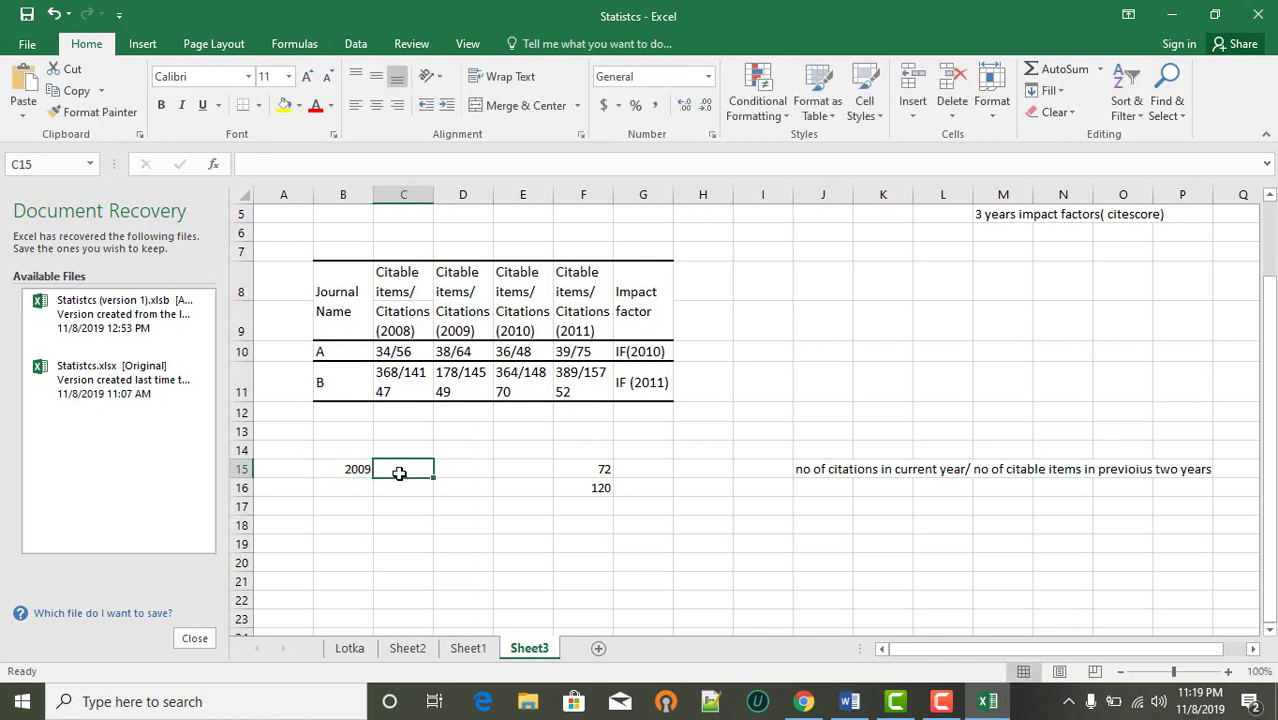
type("2008")
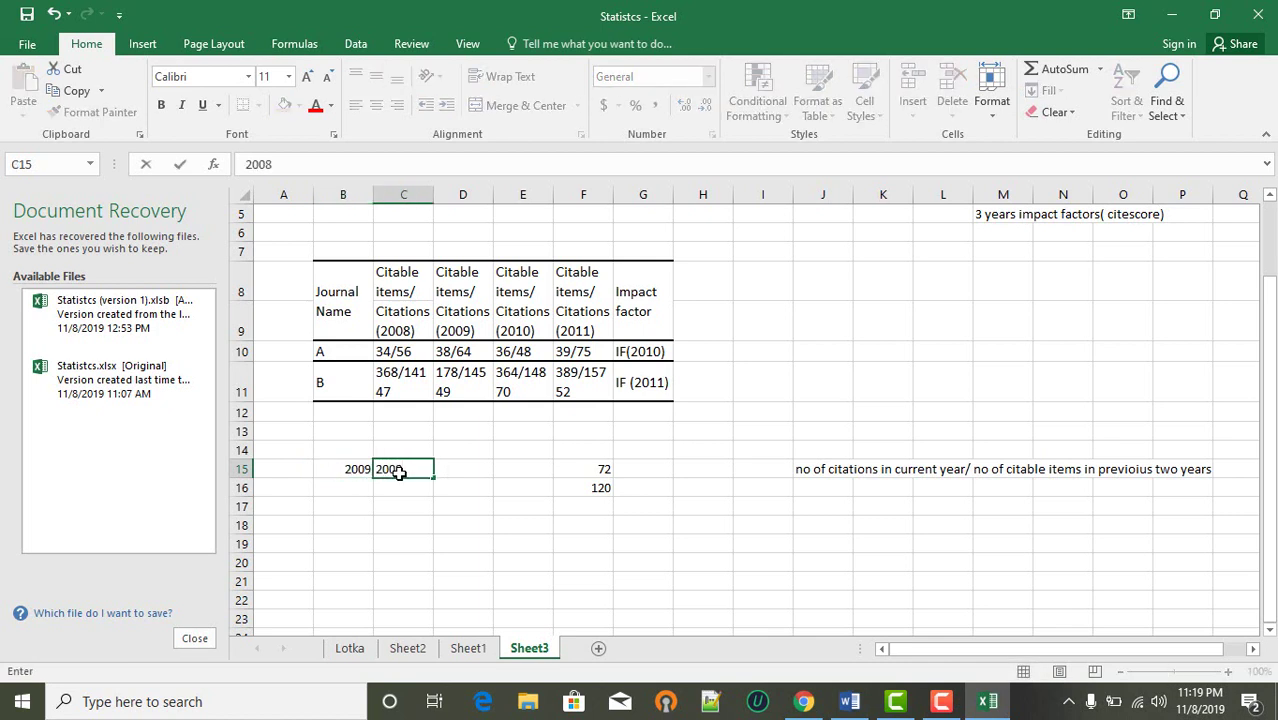
- Enter journal A's citable items, 38 in cell B16 for 2009 and 34 in C16 for 2008, and label the row "items" in A16
left_click(350, 485)
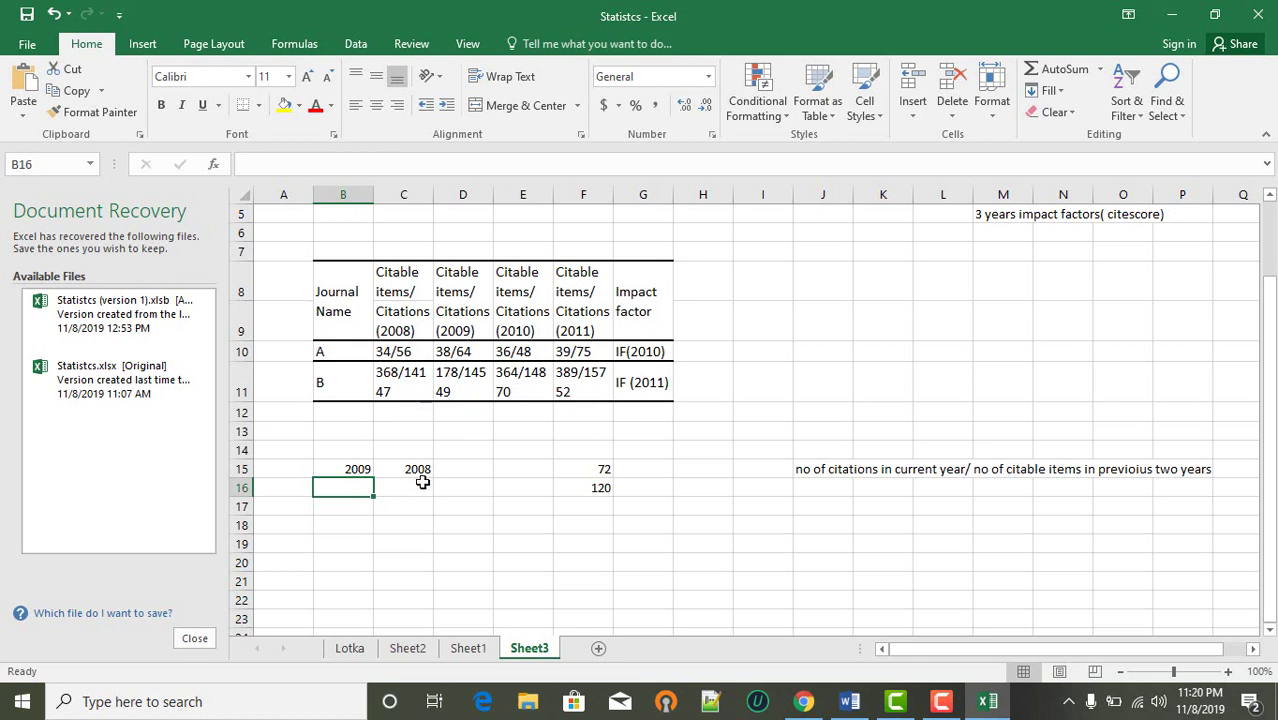
type("38")
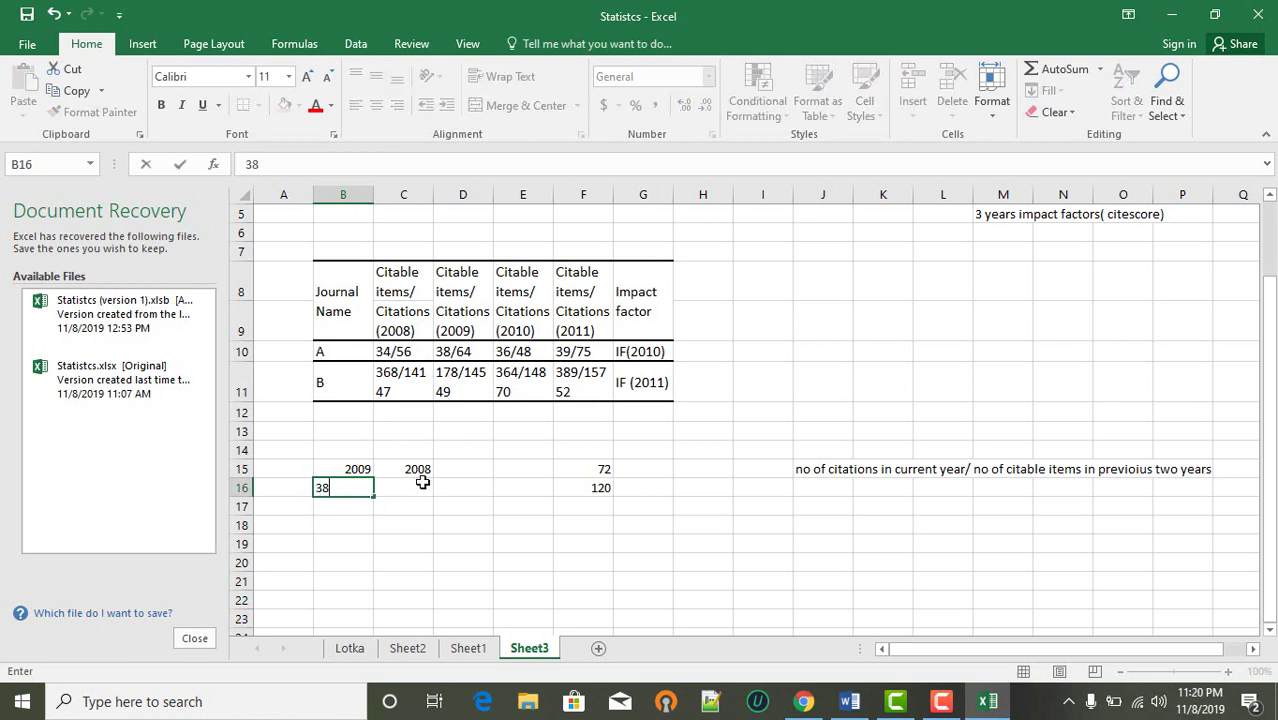
left_click(420, 492)
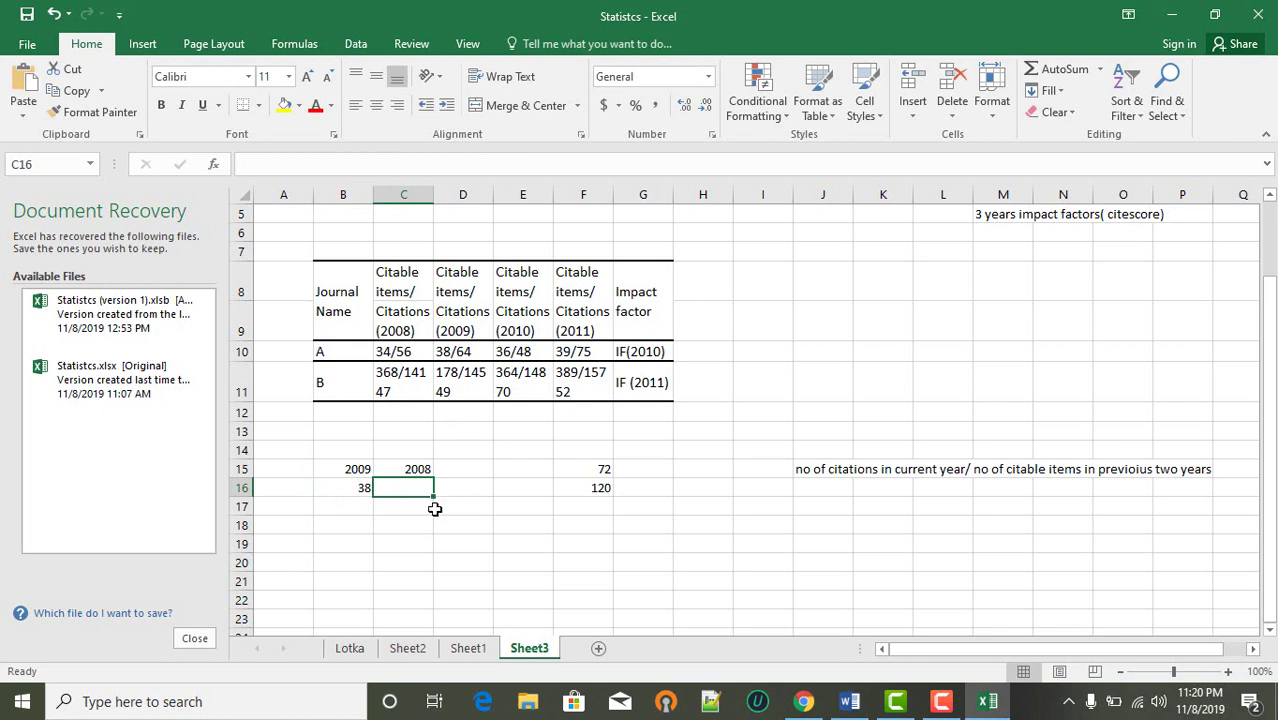
type("34")
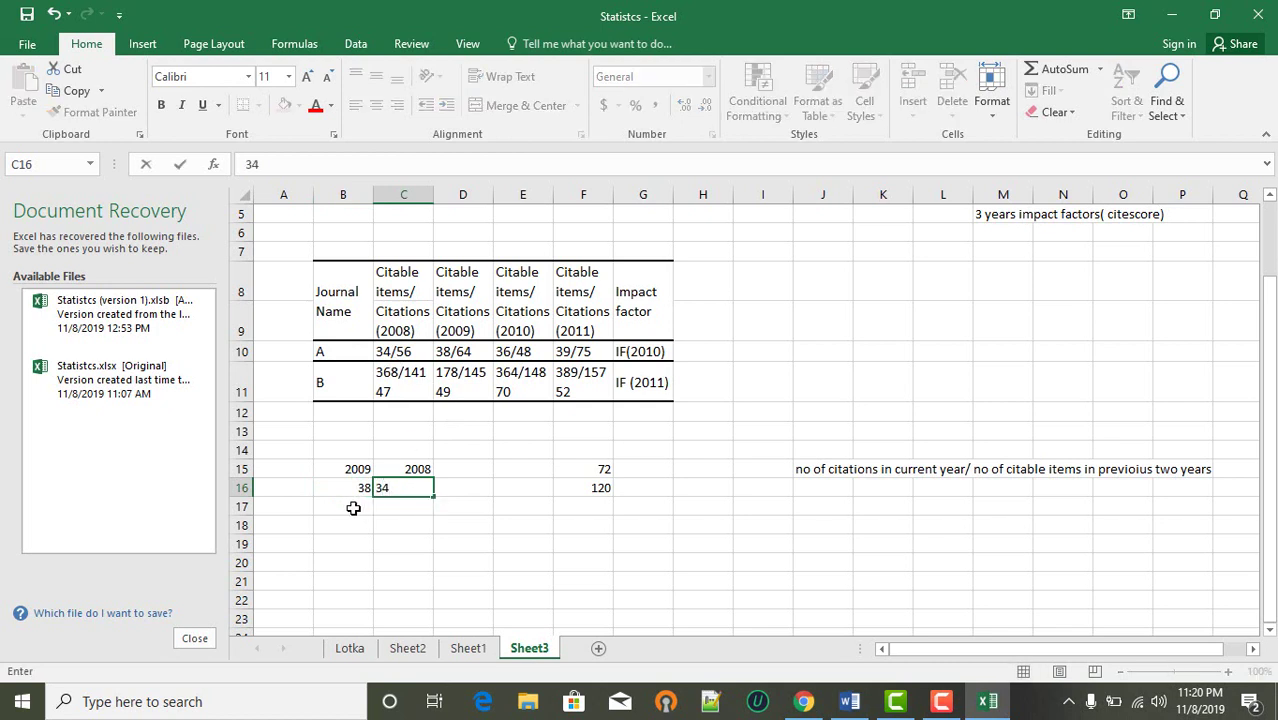
left_click(294, 488)
type("i")
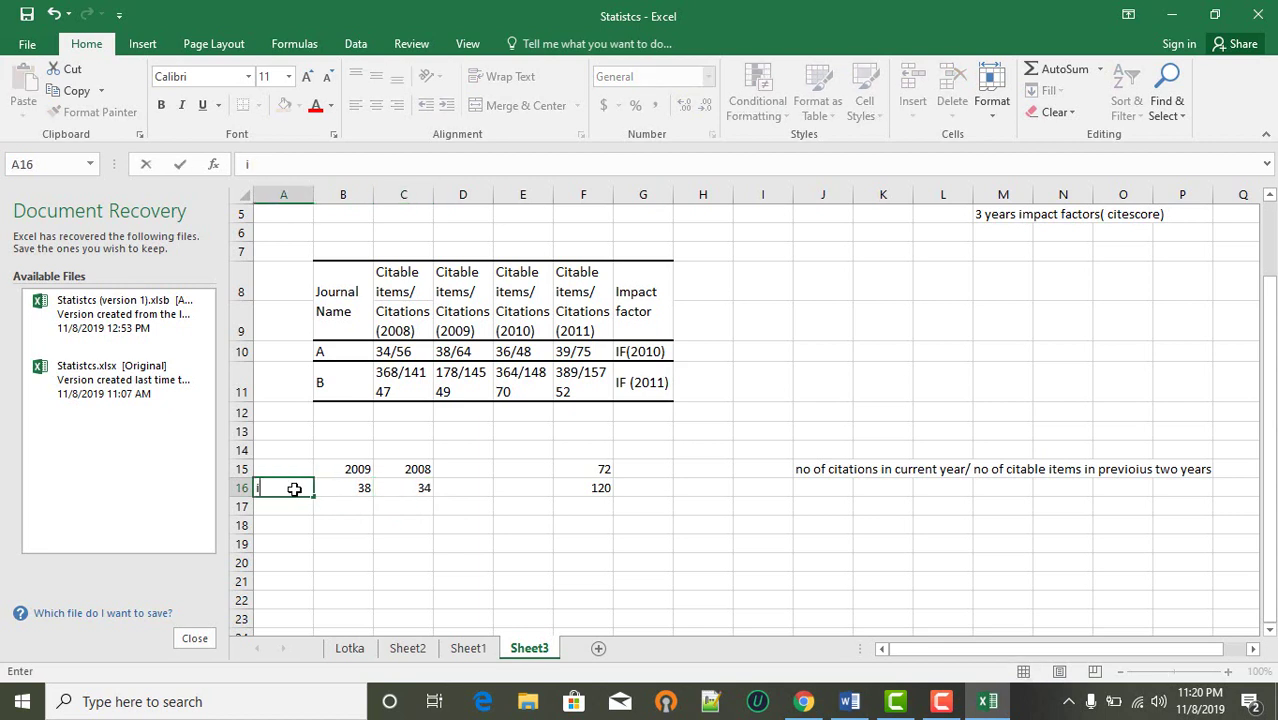
type("tems")
- Enter journal A's citations, 64 in cell B17 for 2009 and 56 in C17 for 2008, and label the row "citations" in A17
left_click(351, 511)
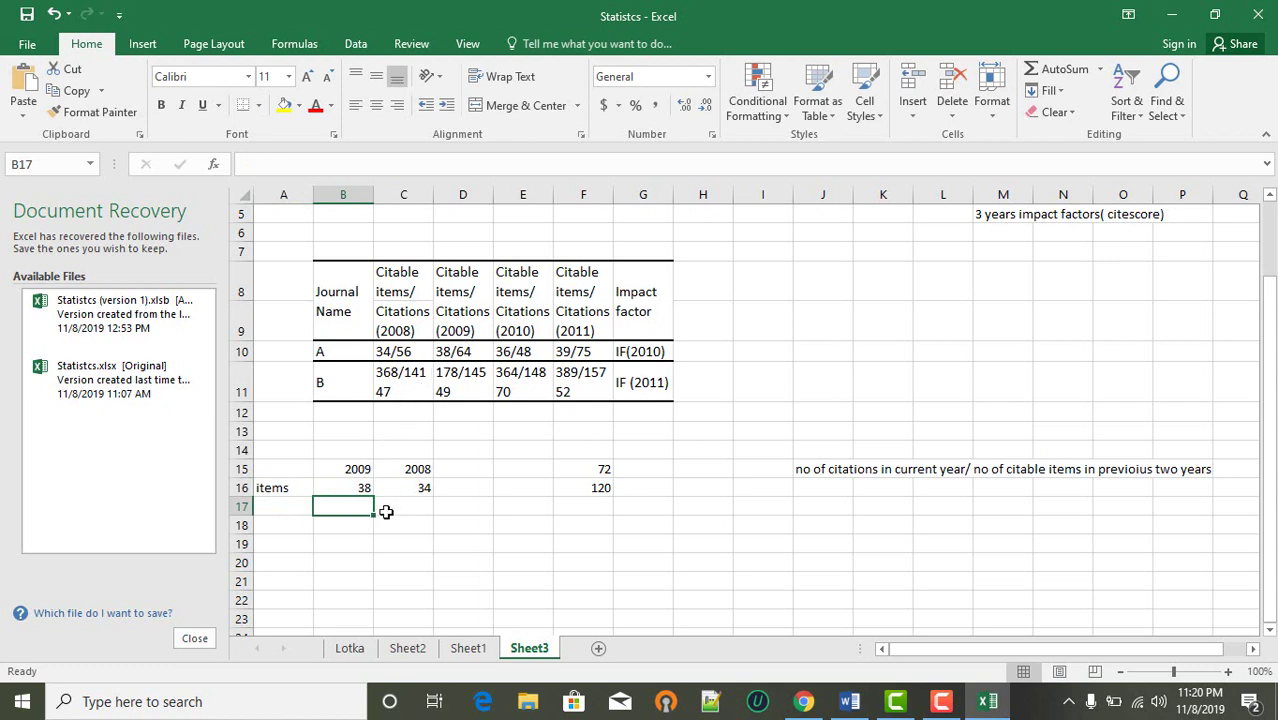
type("64")
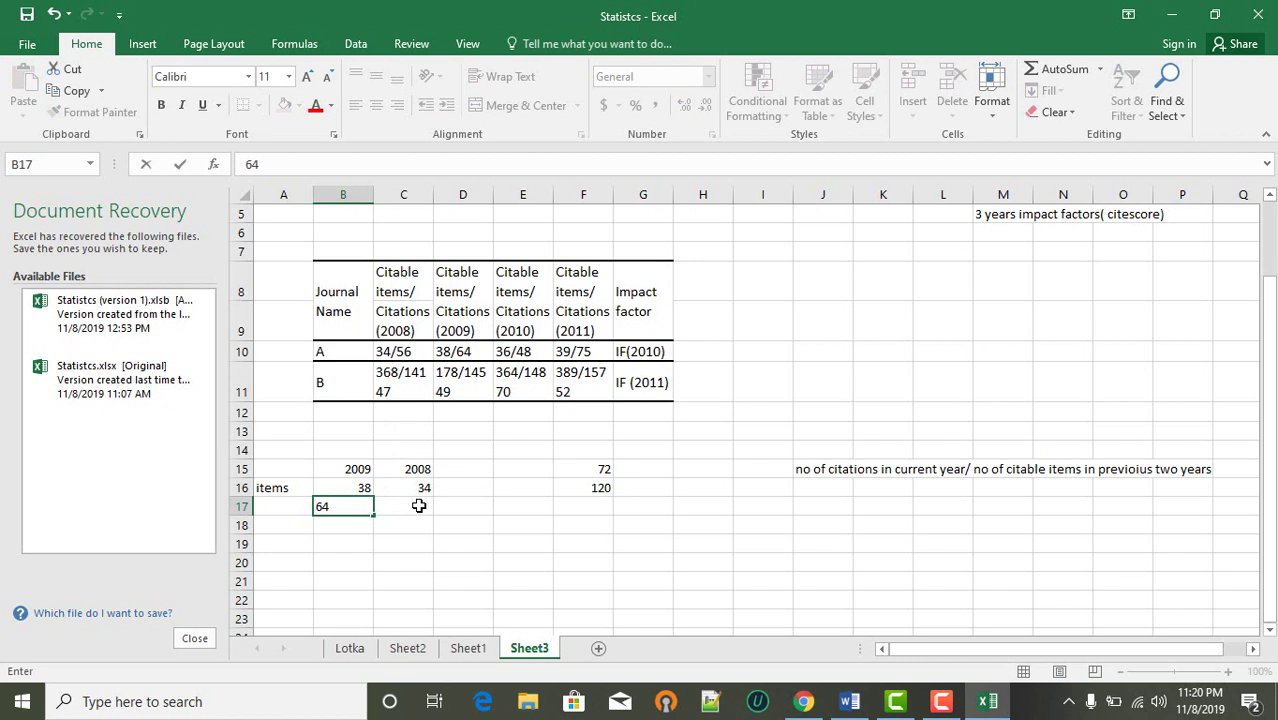
left_click(419, 506)
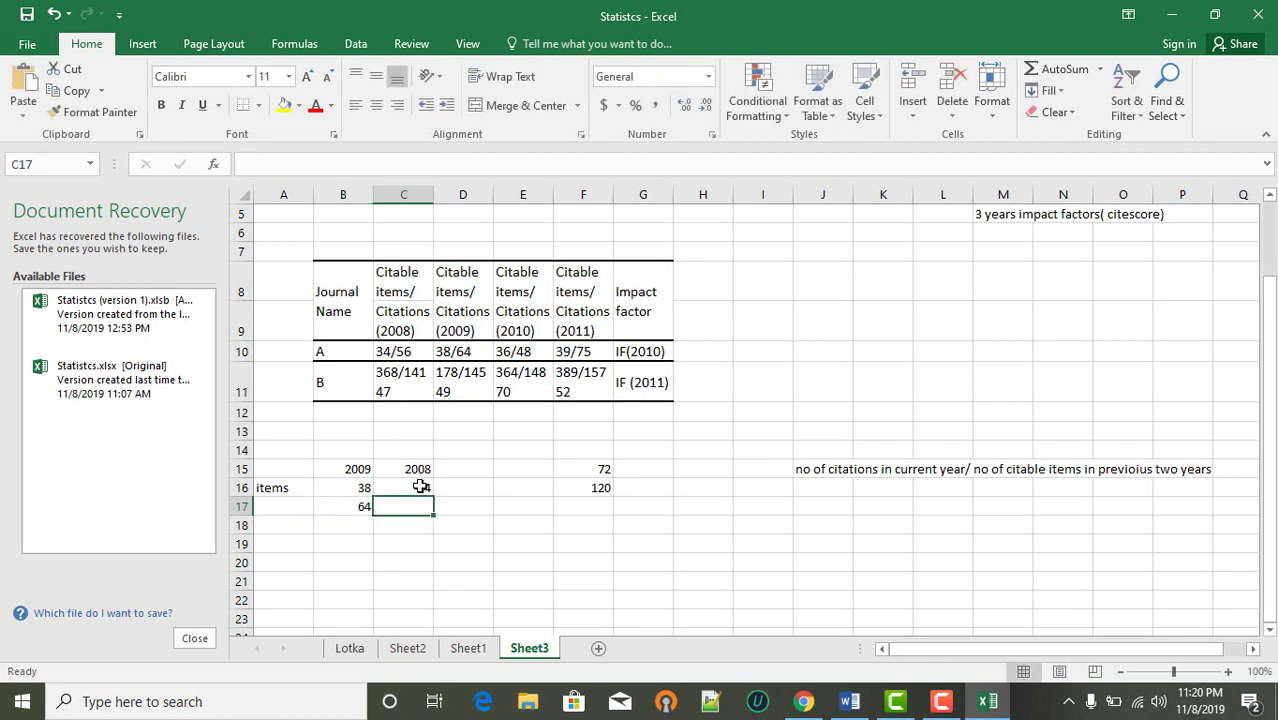
type("56")
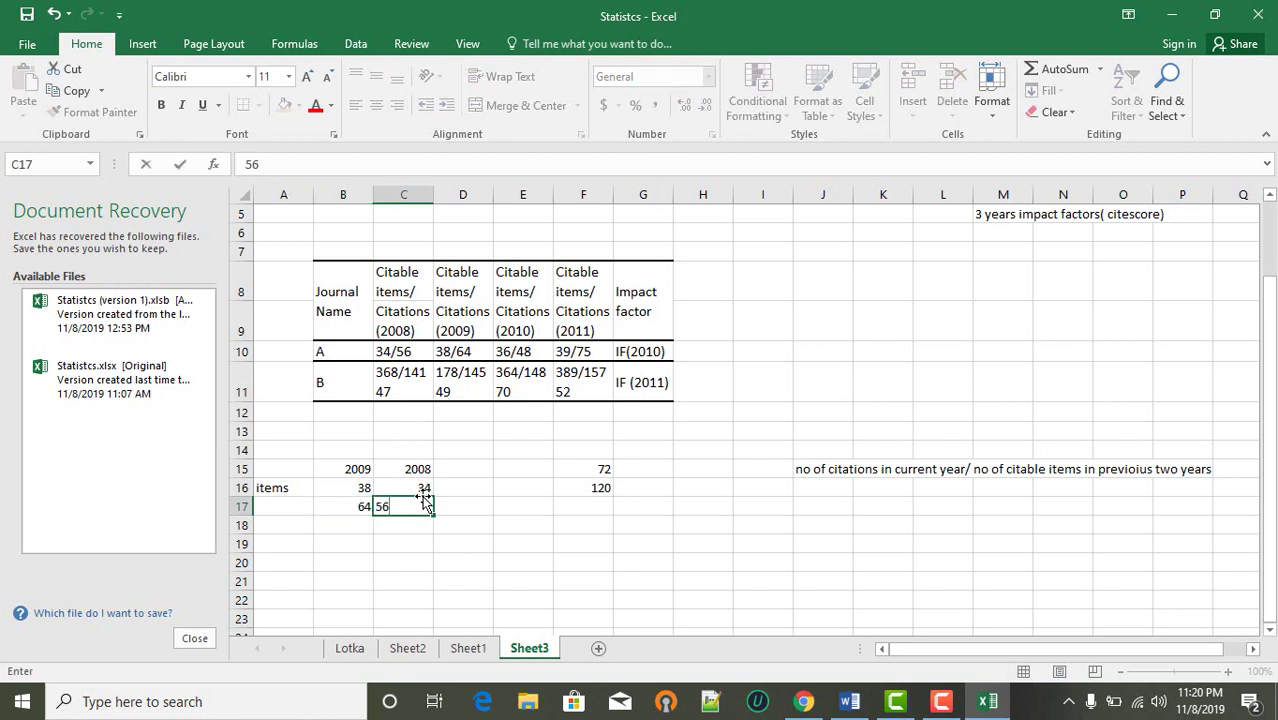
left_click(297, 507)
type("cu")
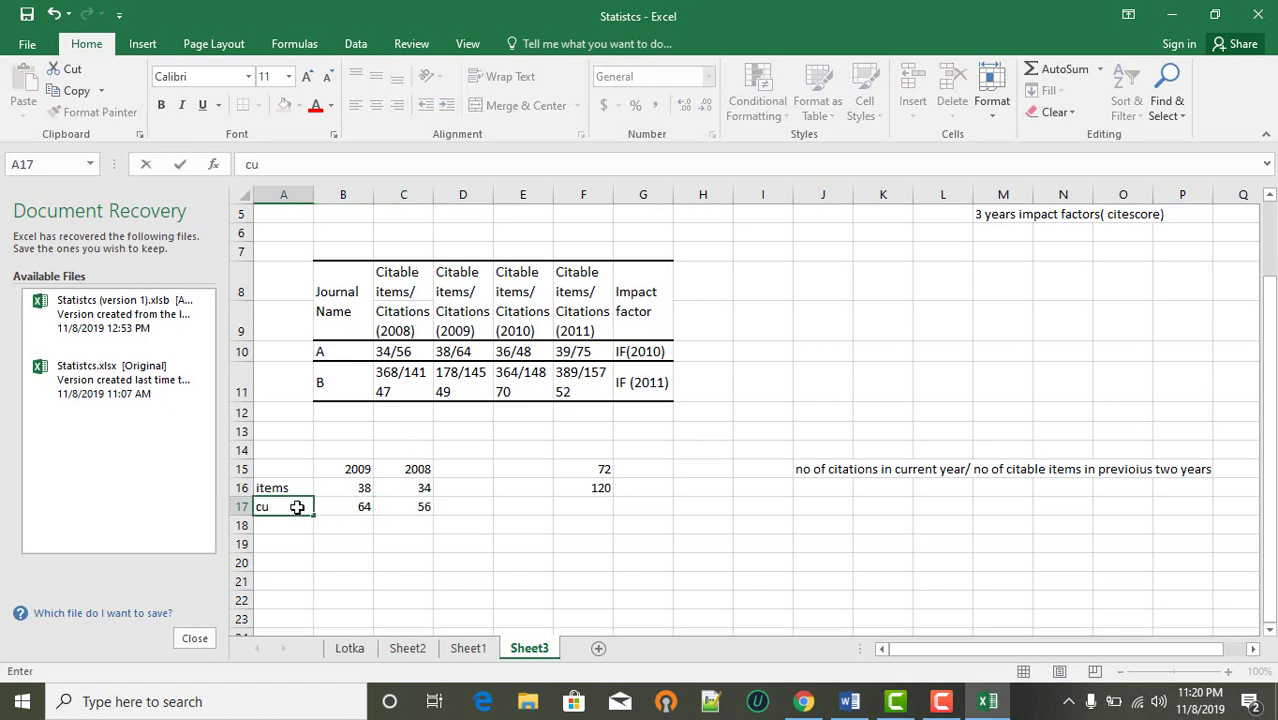
key("BackSpace")
type("itations")
- Enter the impact factor year 2010 in cell B14 and label it "IF" in cell A14
left_click(337, 452)
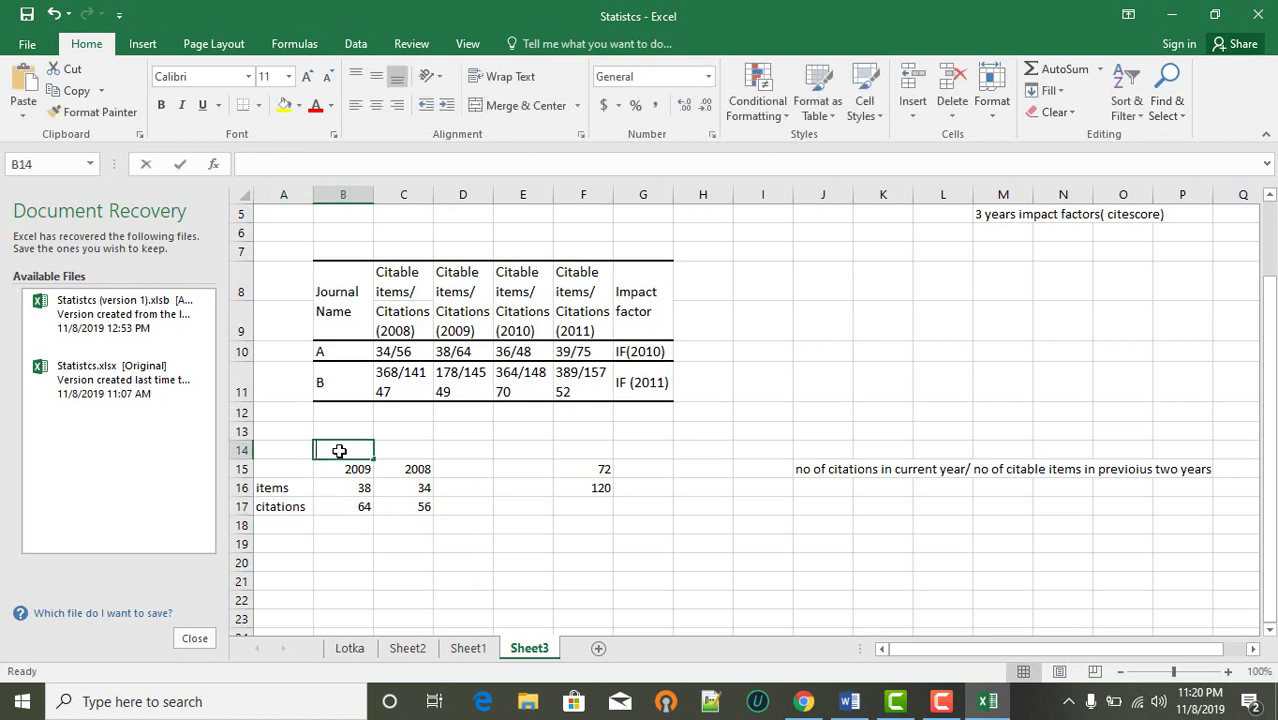
type("210")
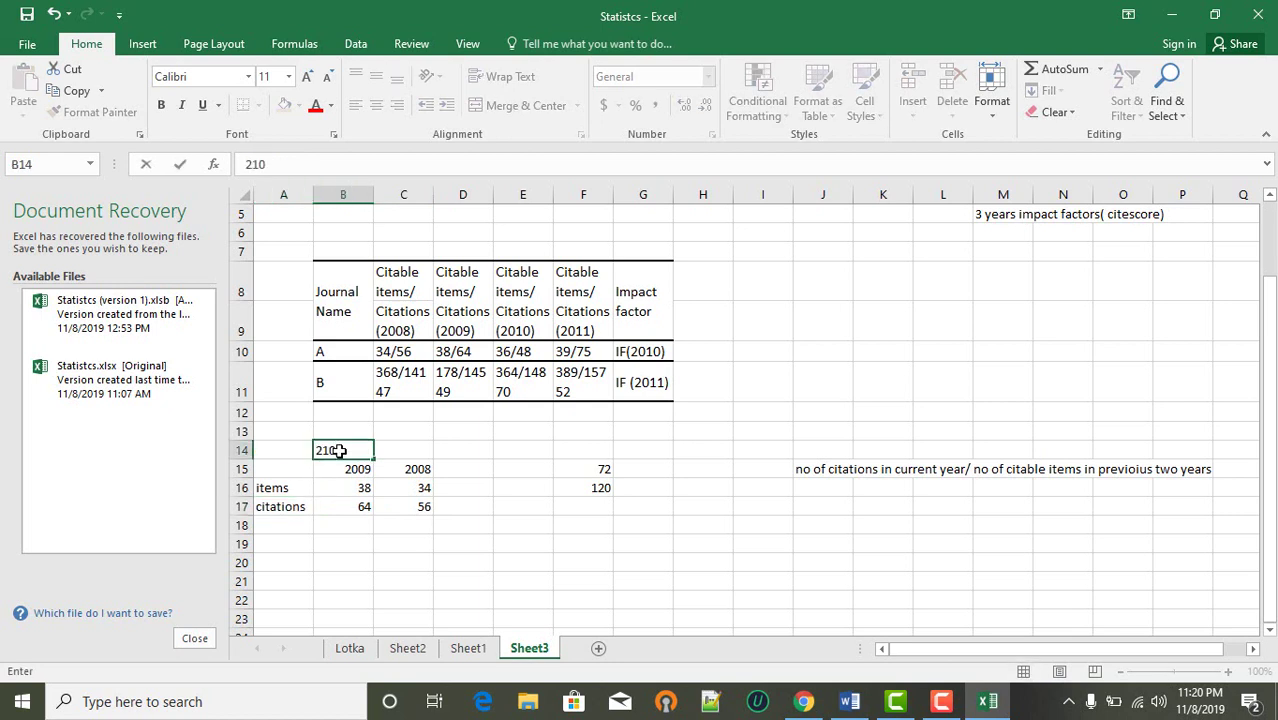
key("BackSpace")
key("BackSpace")
type("010")
left_click(287, 451)
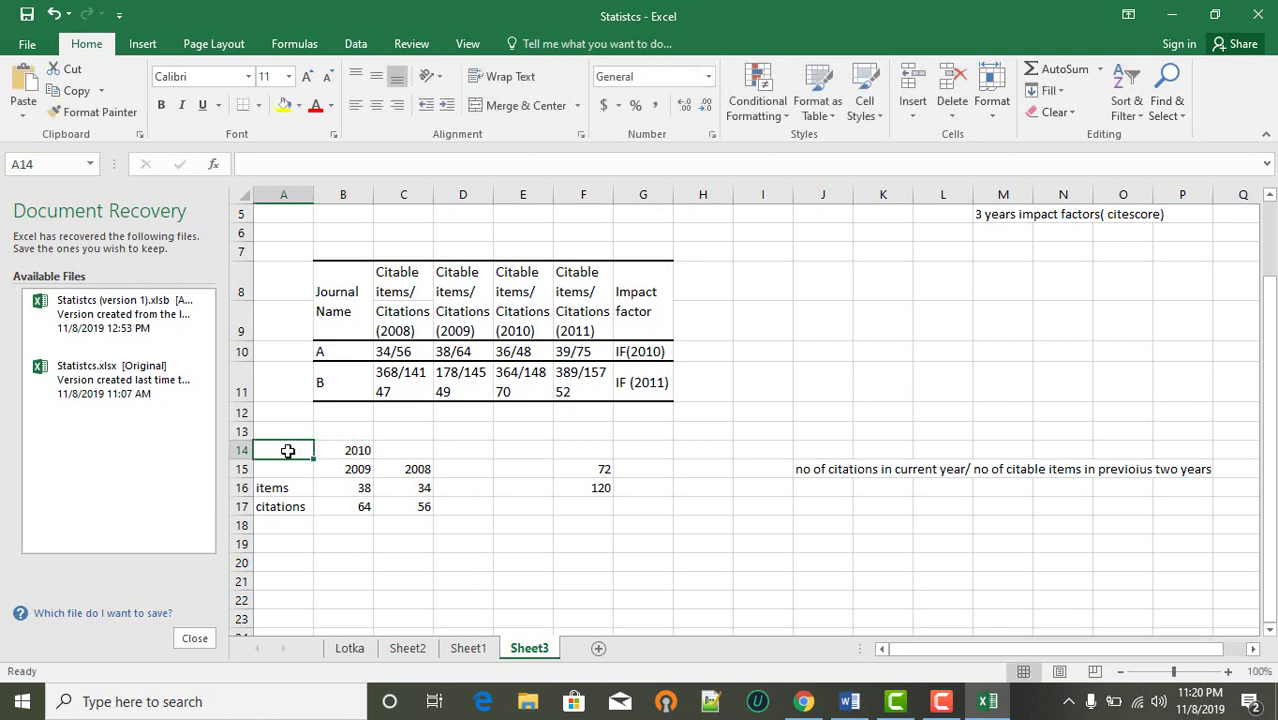
type("IF")
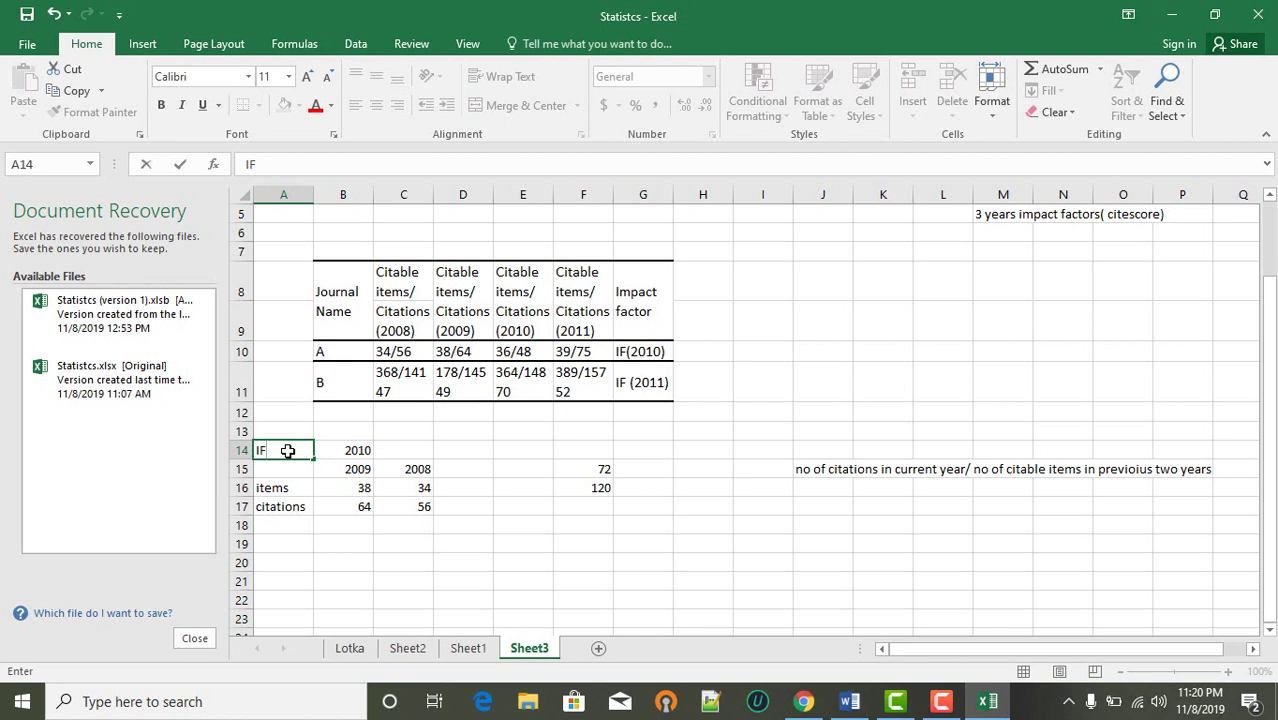
- Calculate journal A's impact factor in cell F18 by dividing total citations by total citable items with the formula =F16/F15
left_click(584, 522)
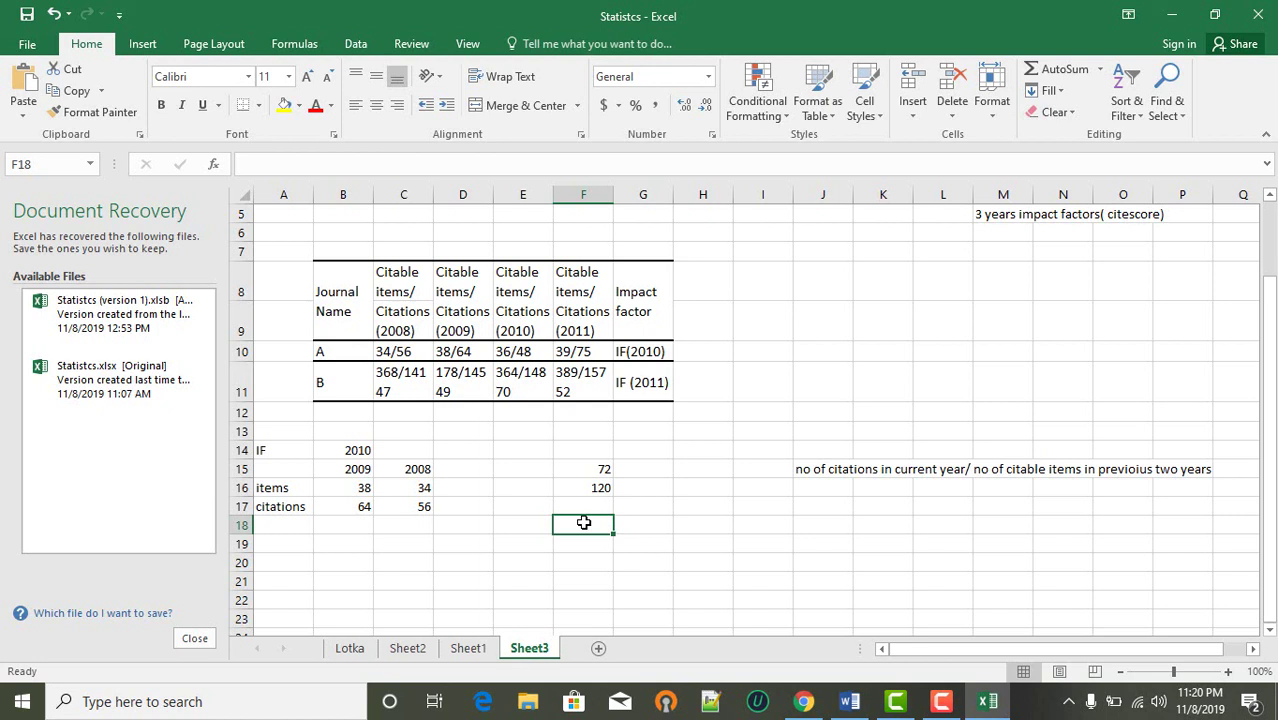
type("=")
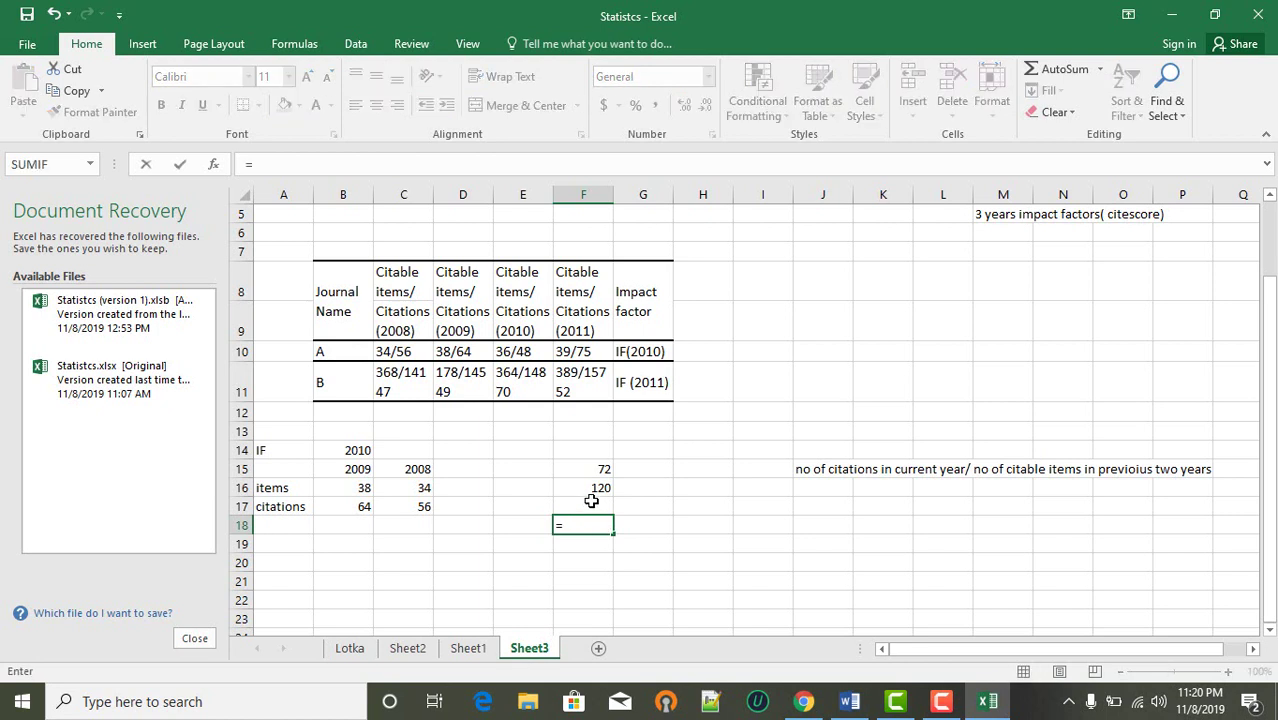
left_click(592, 490)
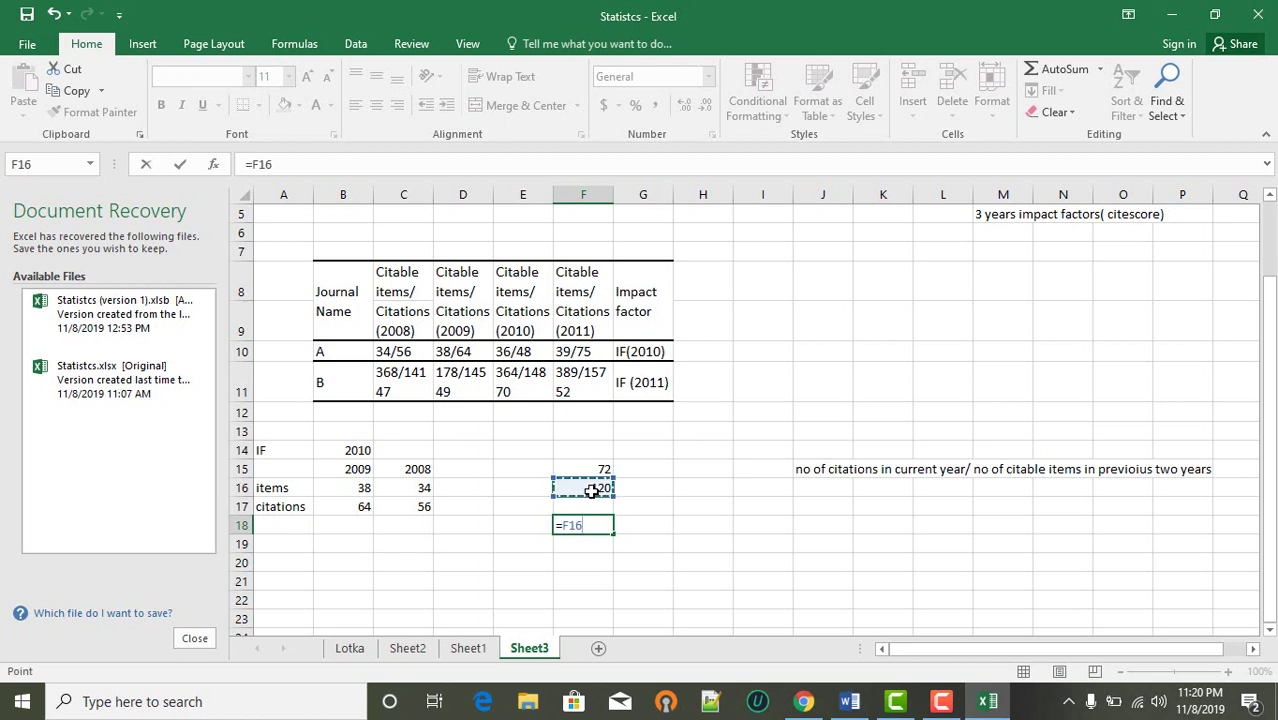
type("/")
left_click(591, 472)
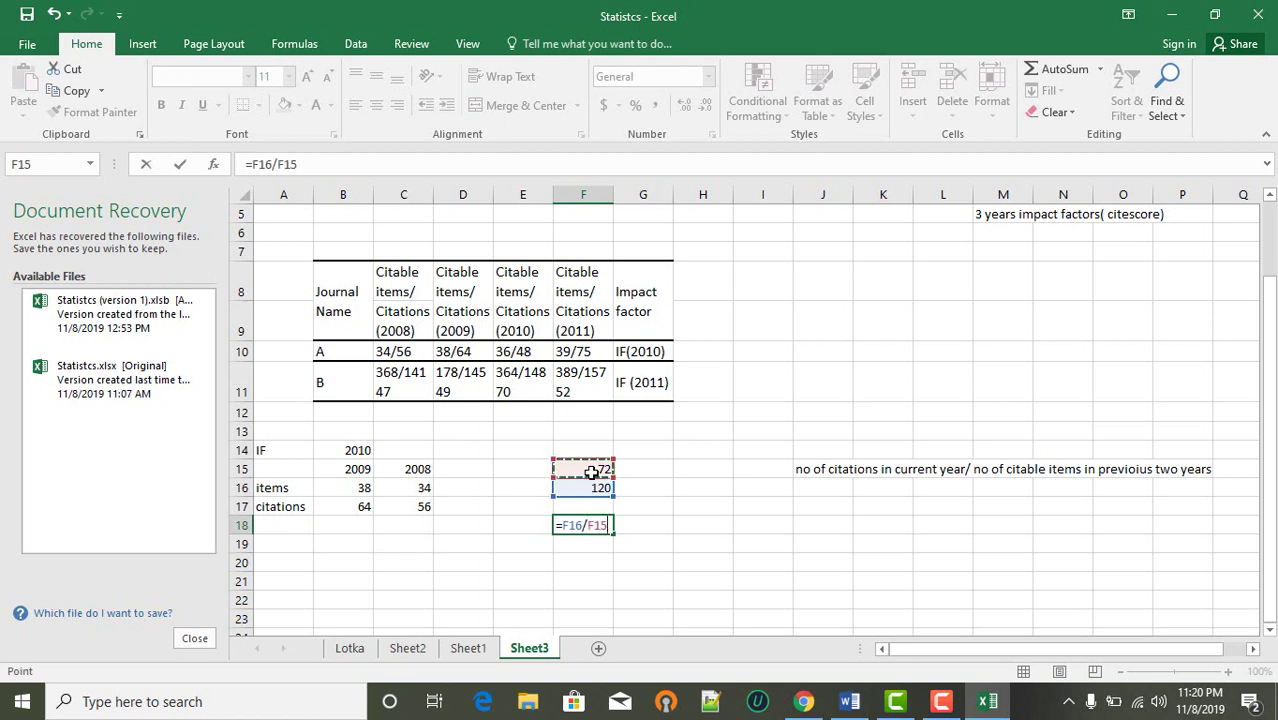
key("Return")
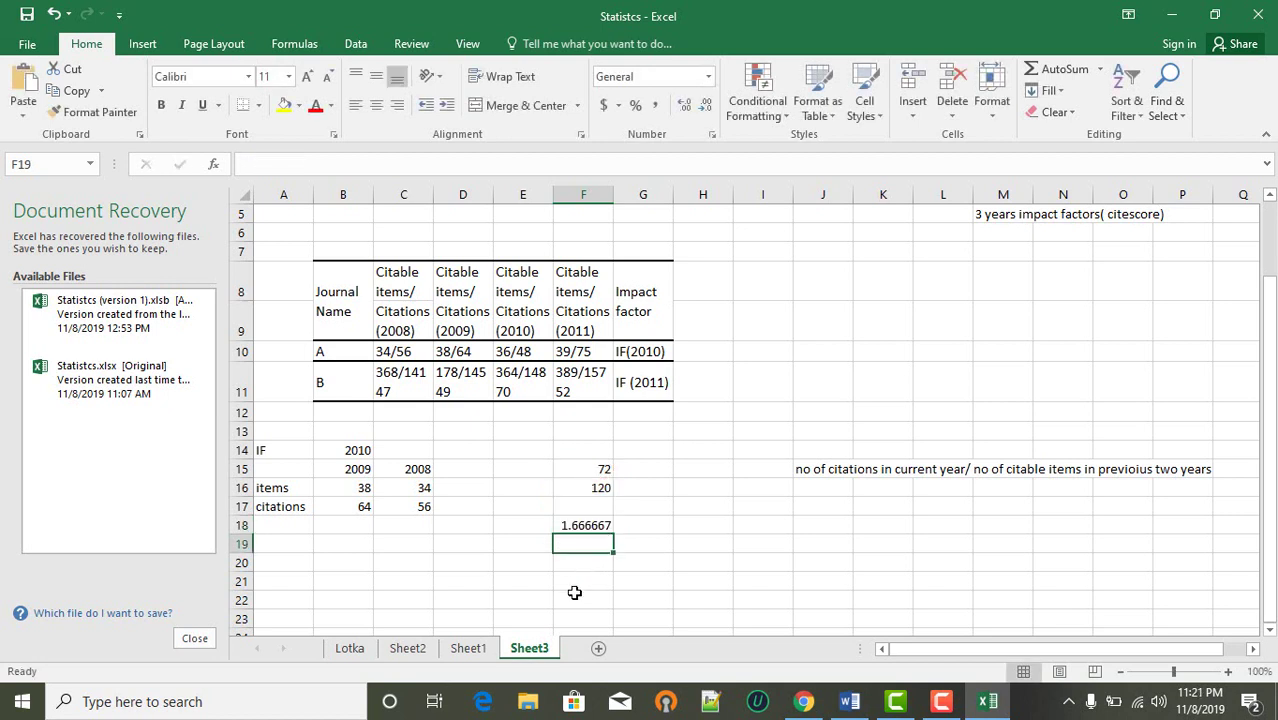
- Review journal A's calculated impact factor in F18 against its requested year, the 2009 figures and the citation sum in F16
left_click(580, 527)
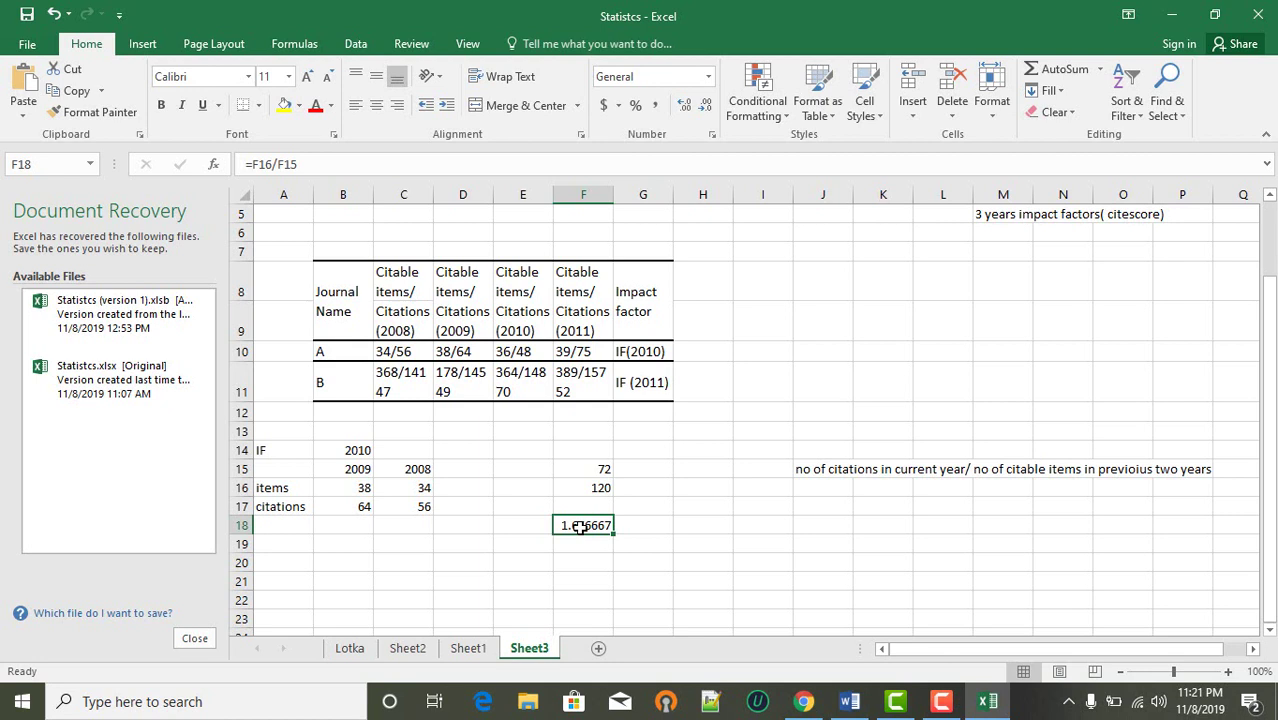
left_click(641, 350)
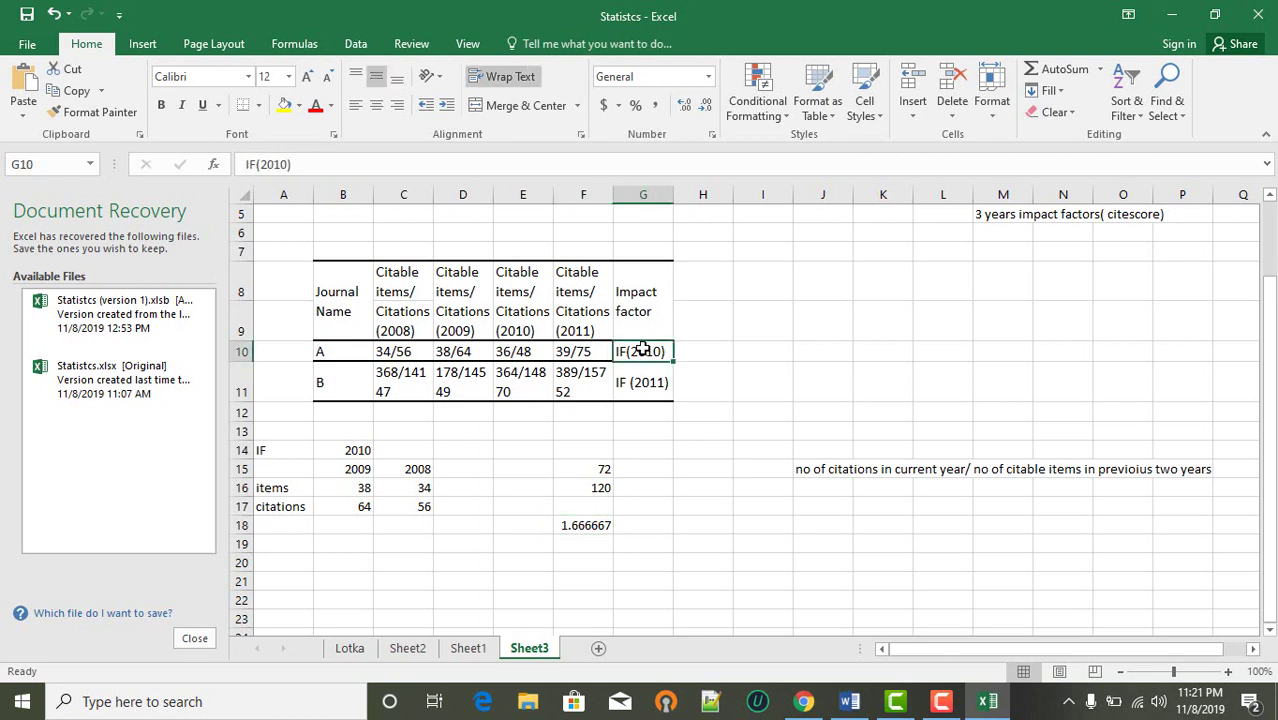
left_click(452, 358)
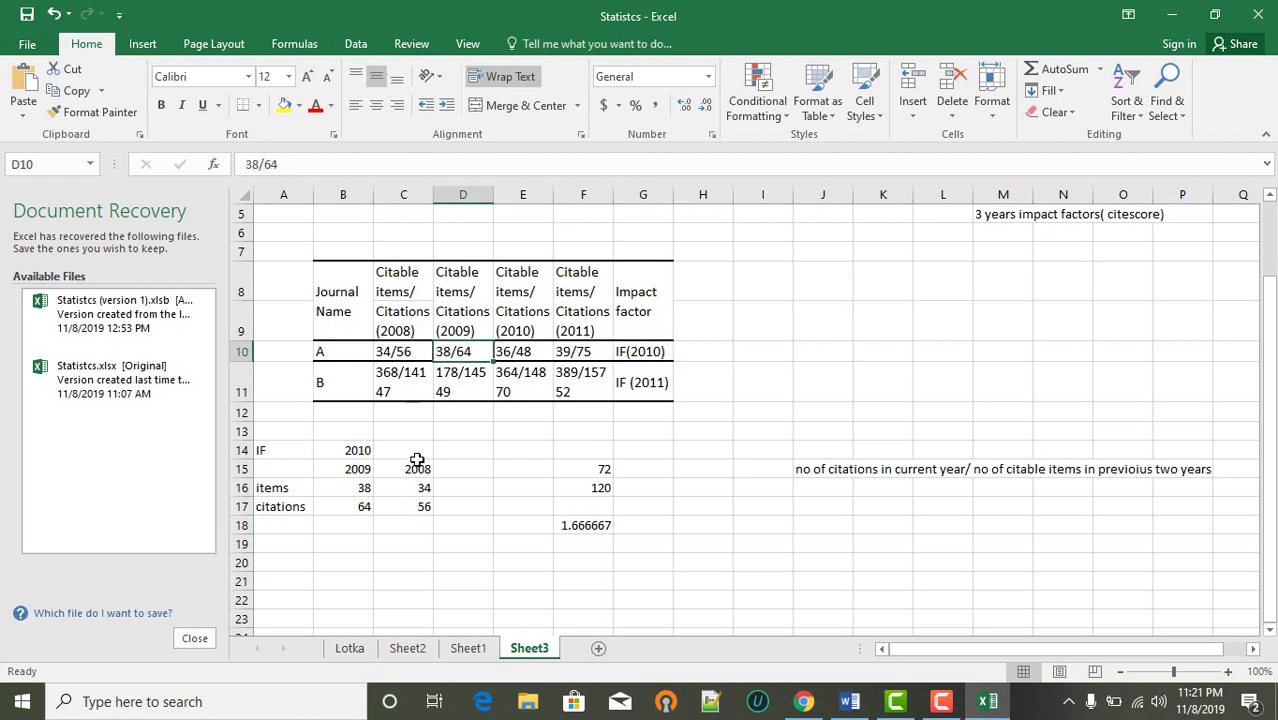
left_click(606, 487)
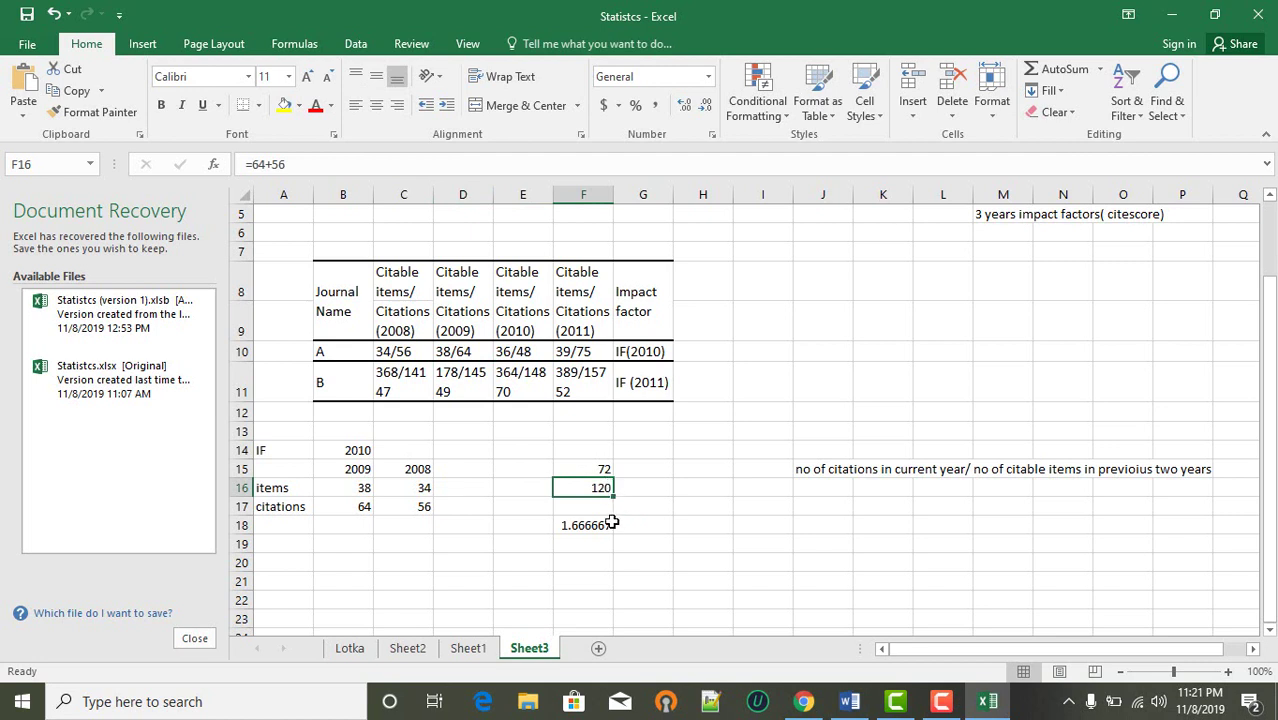
left_click(606, 524)
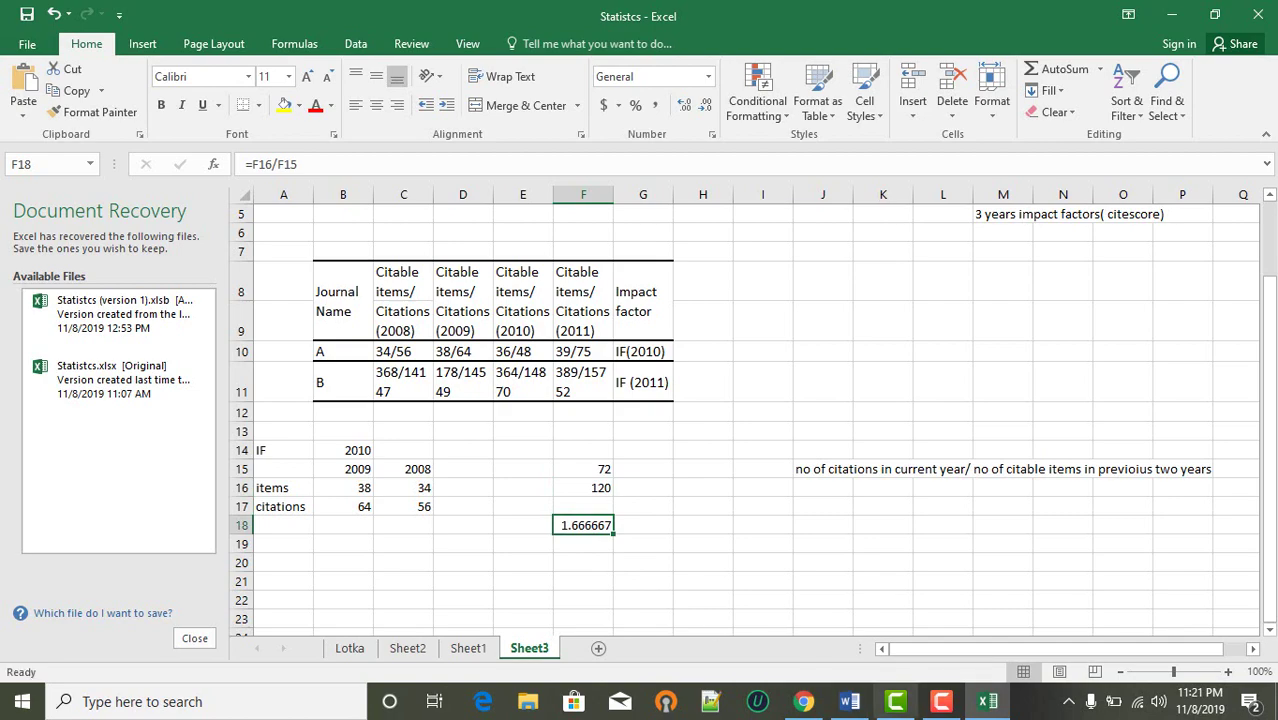
mouse_move(945, 705)
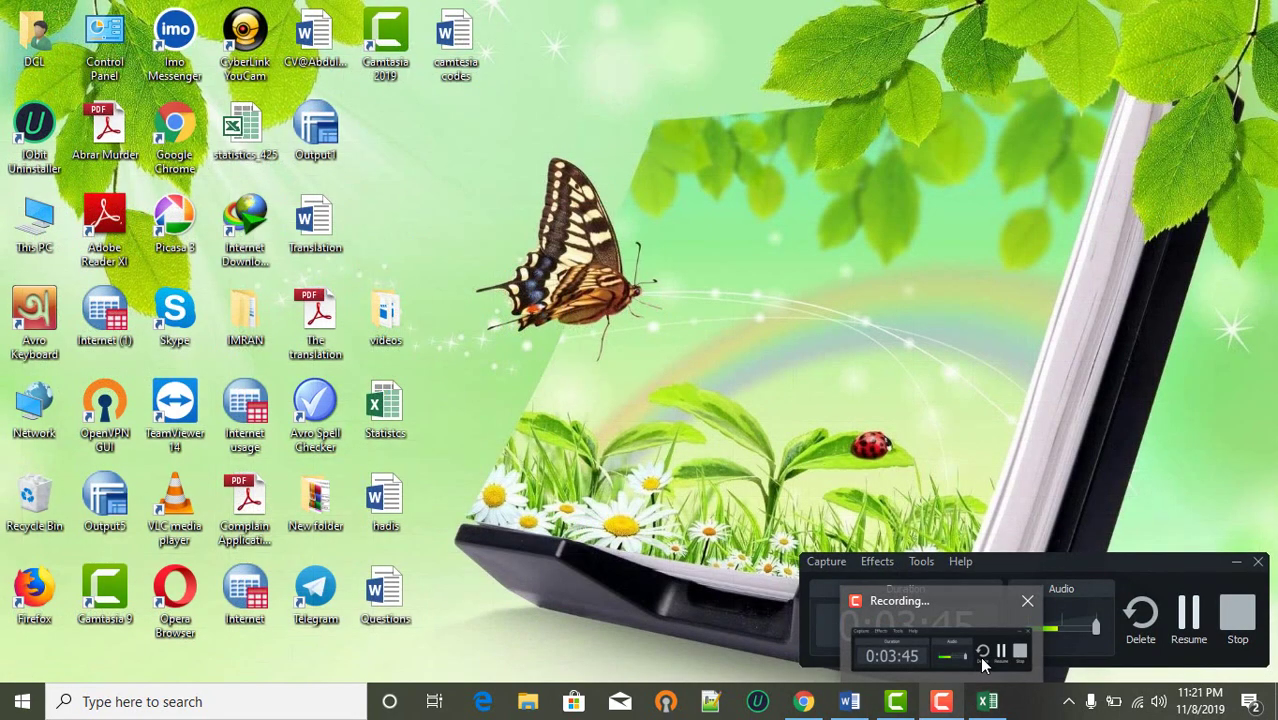
left_click(985, 640)
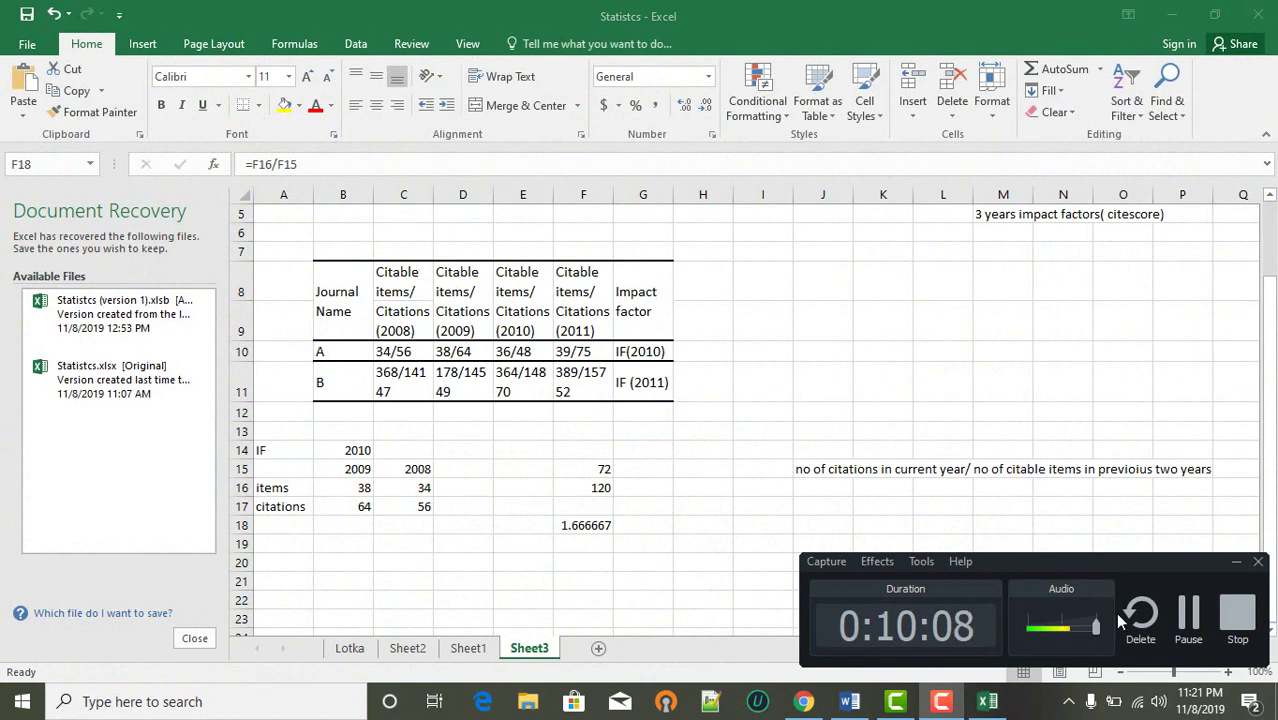
left_click(1188, 615)
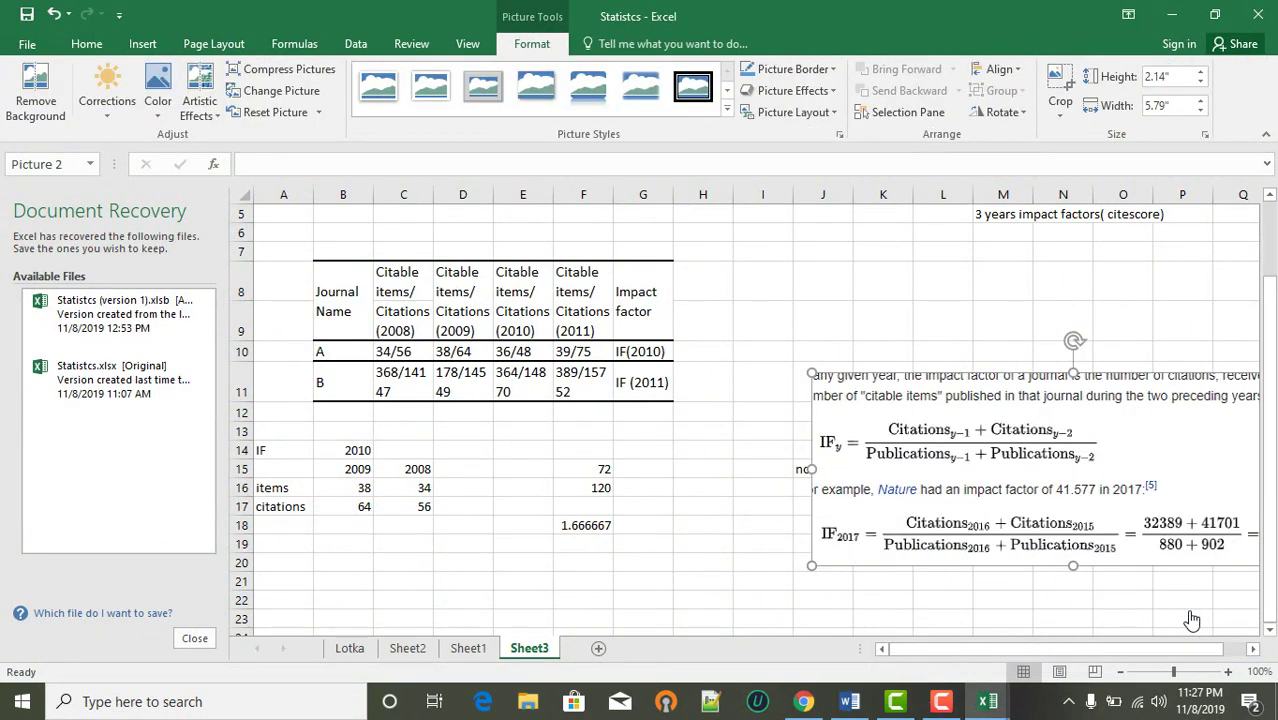
left_click(941, 701)
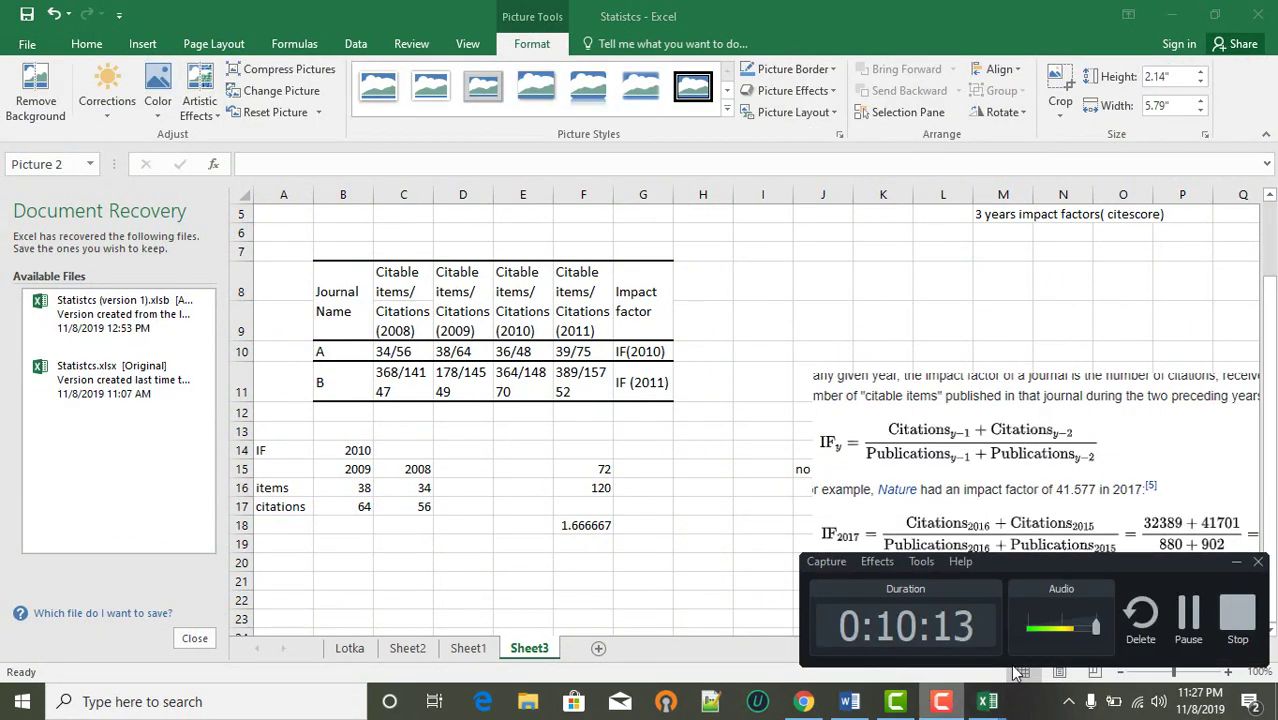
left_click(1238, 566)
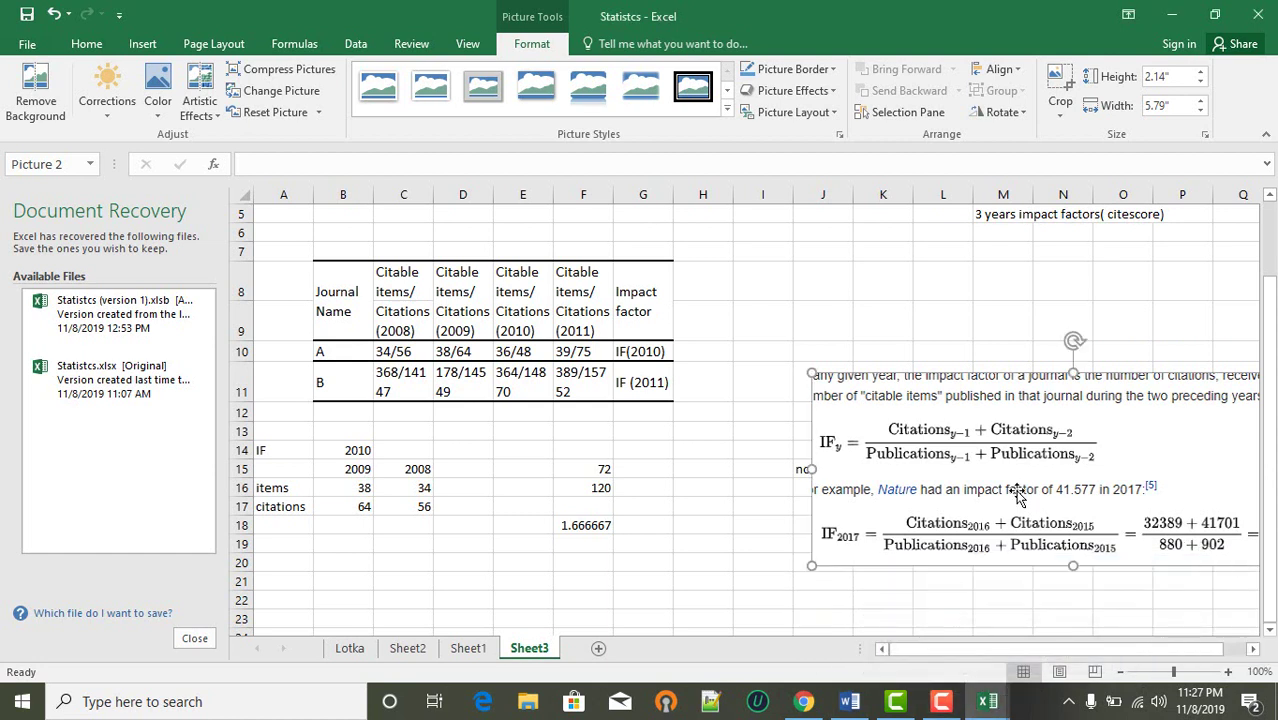
- Change the impact factor label in cell A14 to "IFy", following the notation in the formula picture beside the table
left_click_drag(1014, 490, 1018, 490)
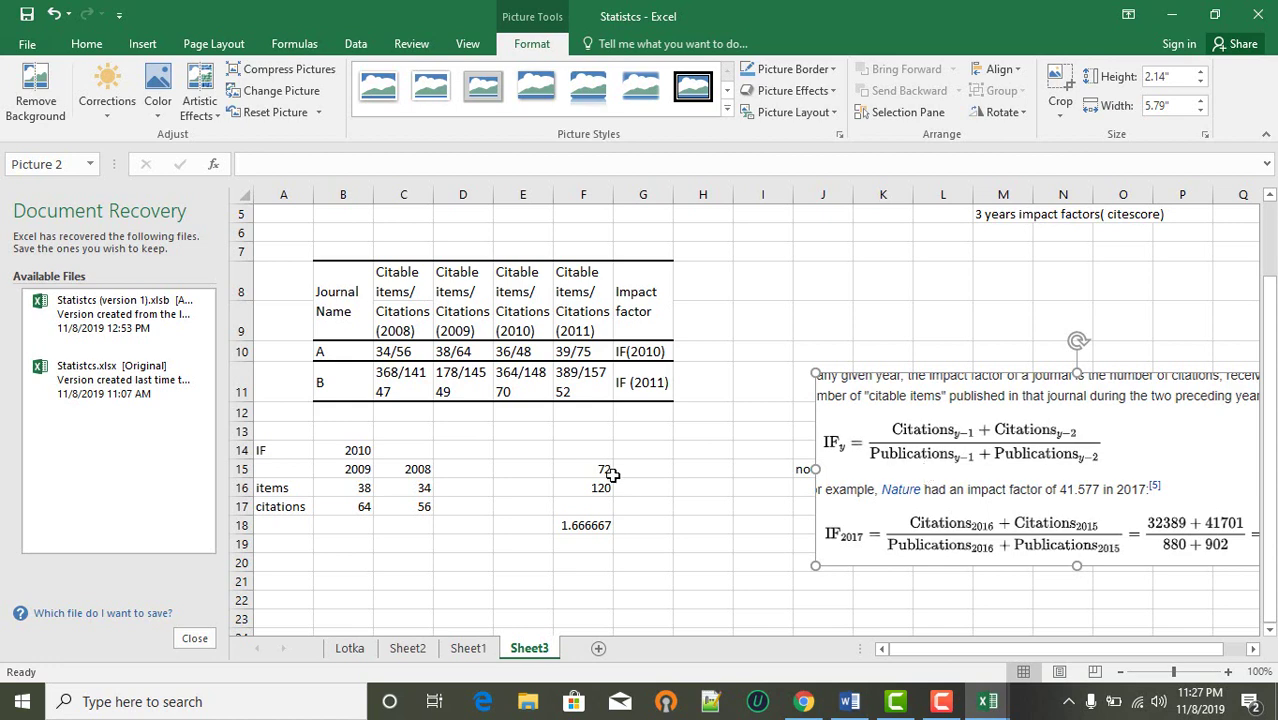
left_click(362, 452)
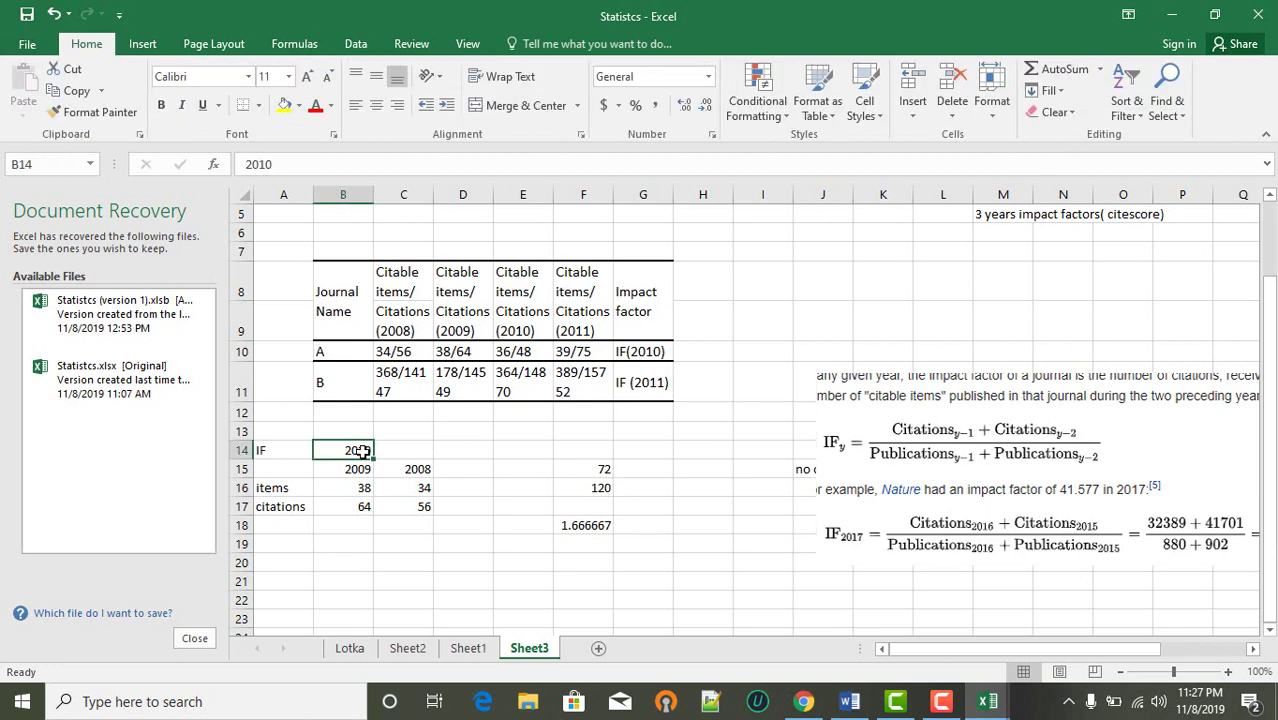
left_click(845, 455)
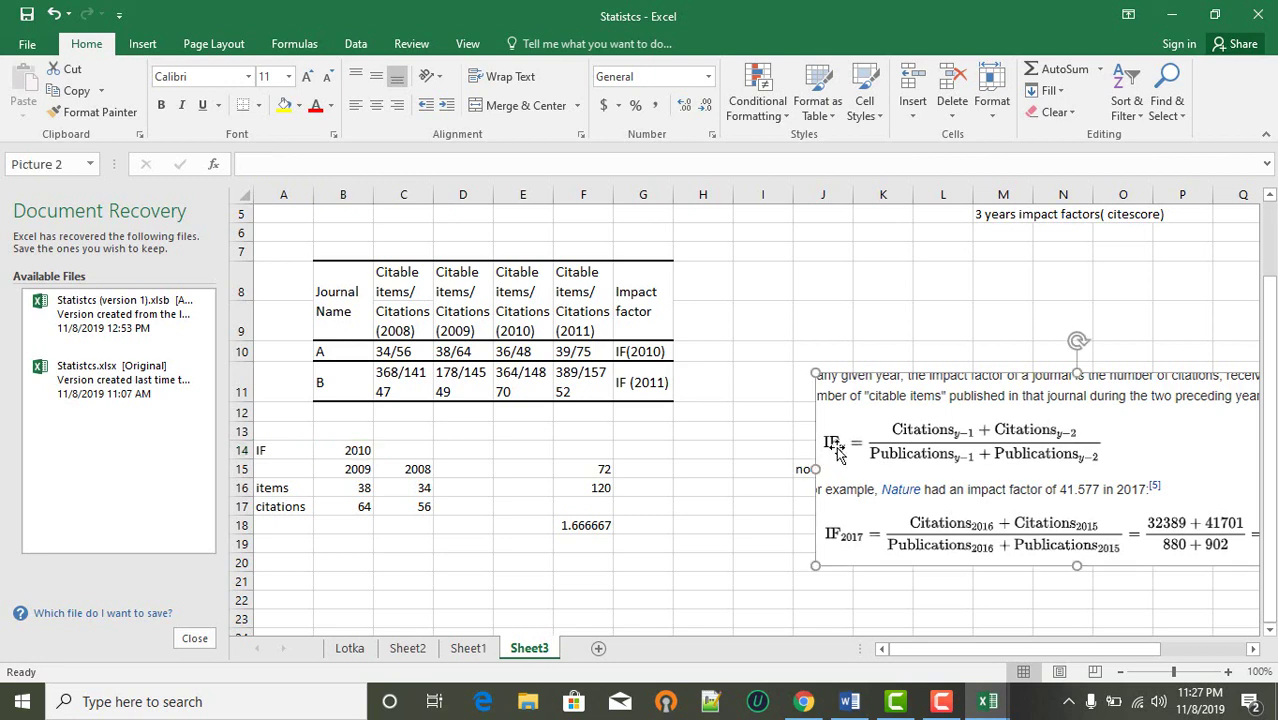
left_click(276, 457)
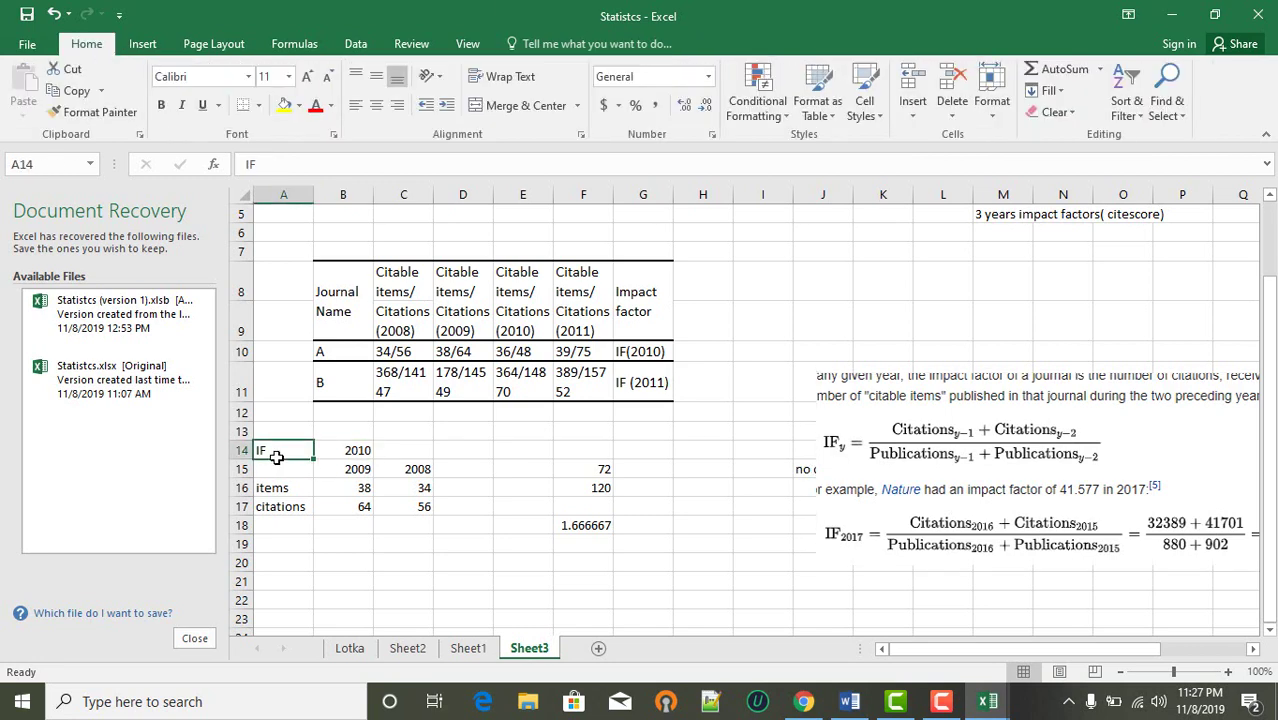
type("IF")
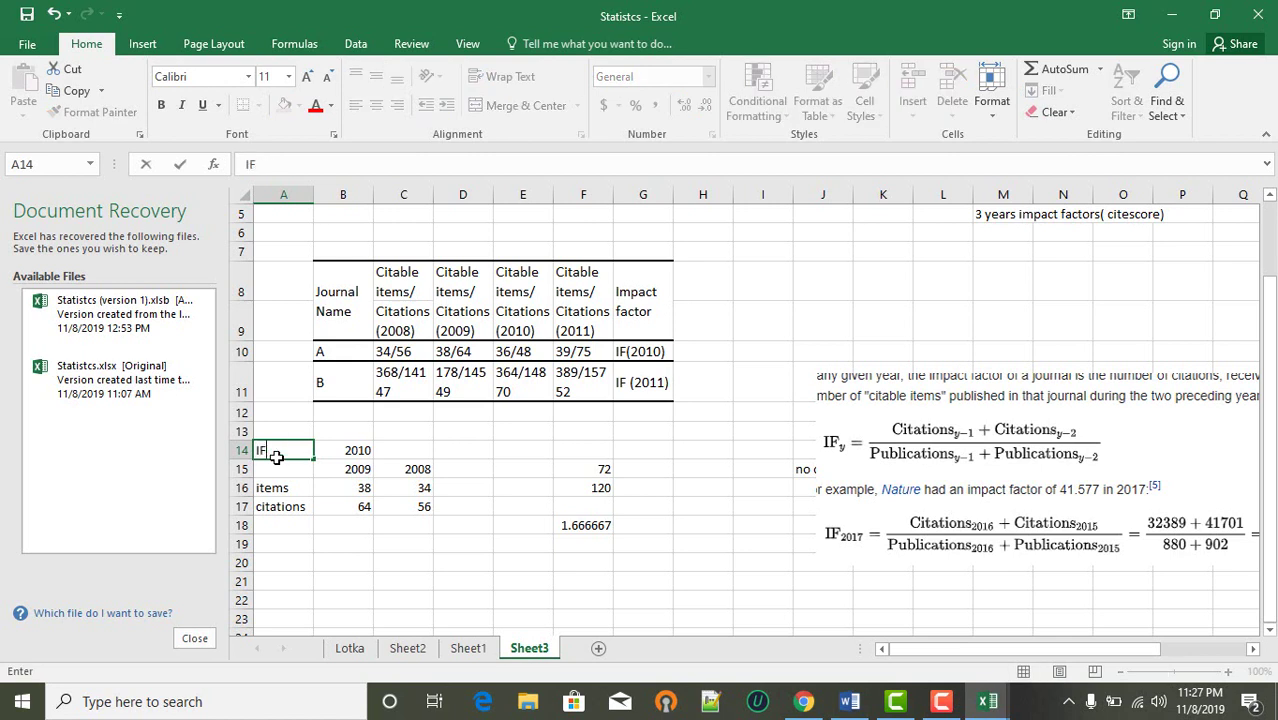
type("y")
left_click(362, 453)
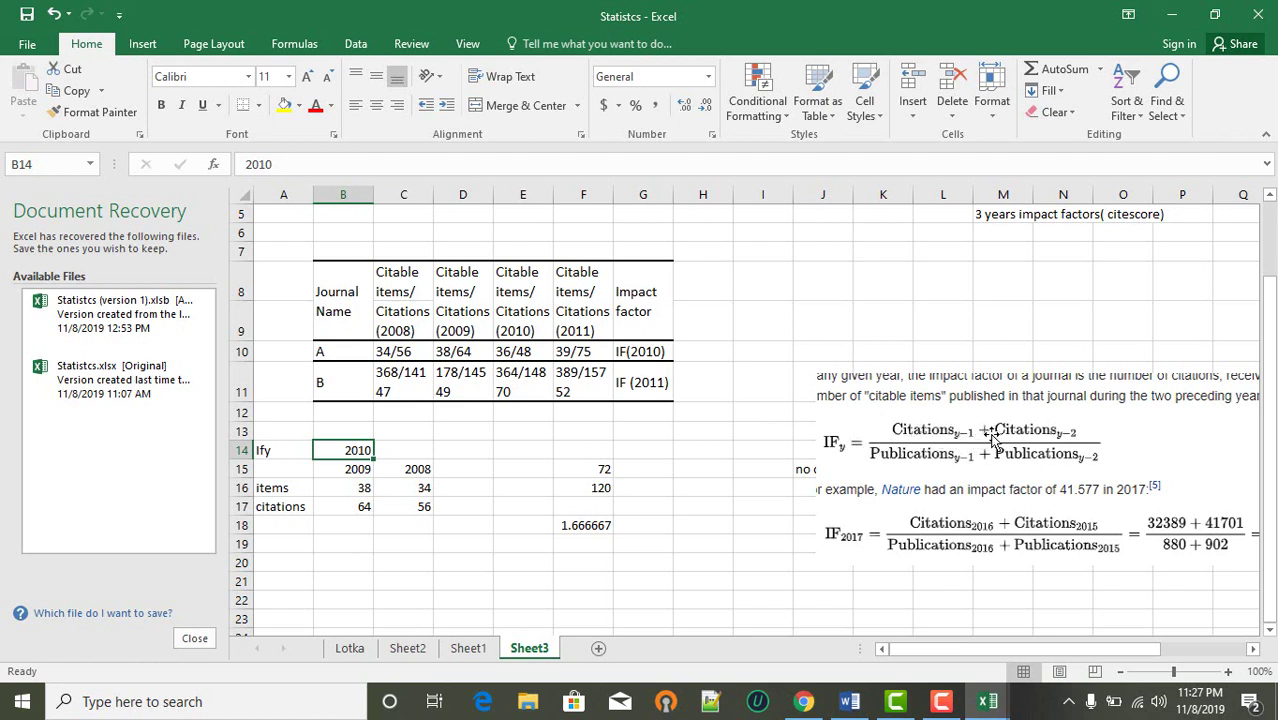
- Check journal A's requested impact factor year in G10 against its 2009 and 2008 figures and the working below the table
left_click(645, 356)
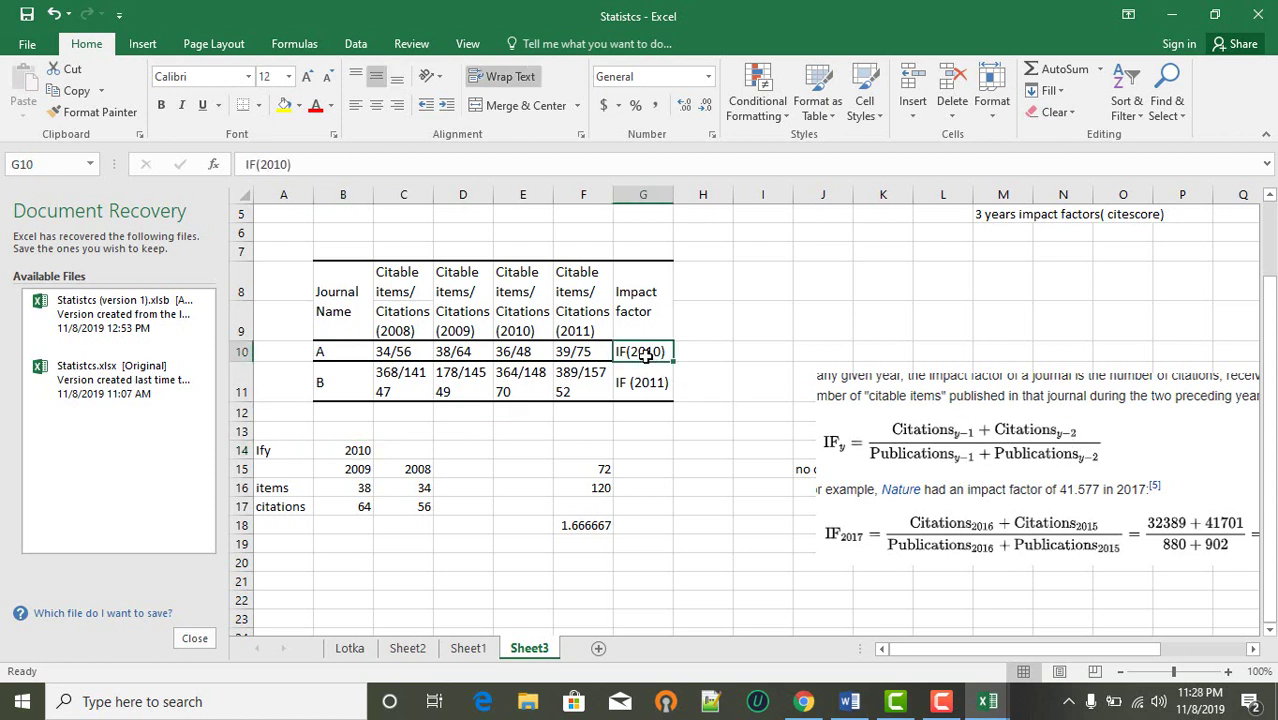
left_click(357, 474)
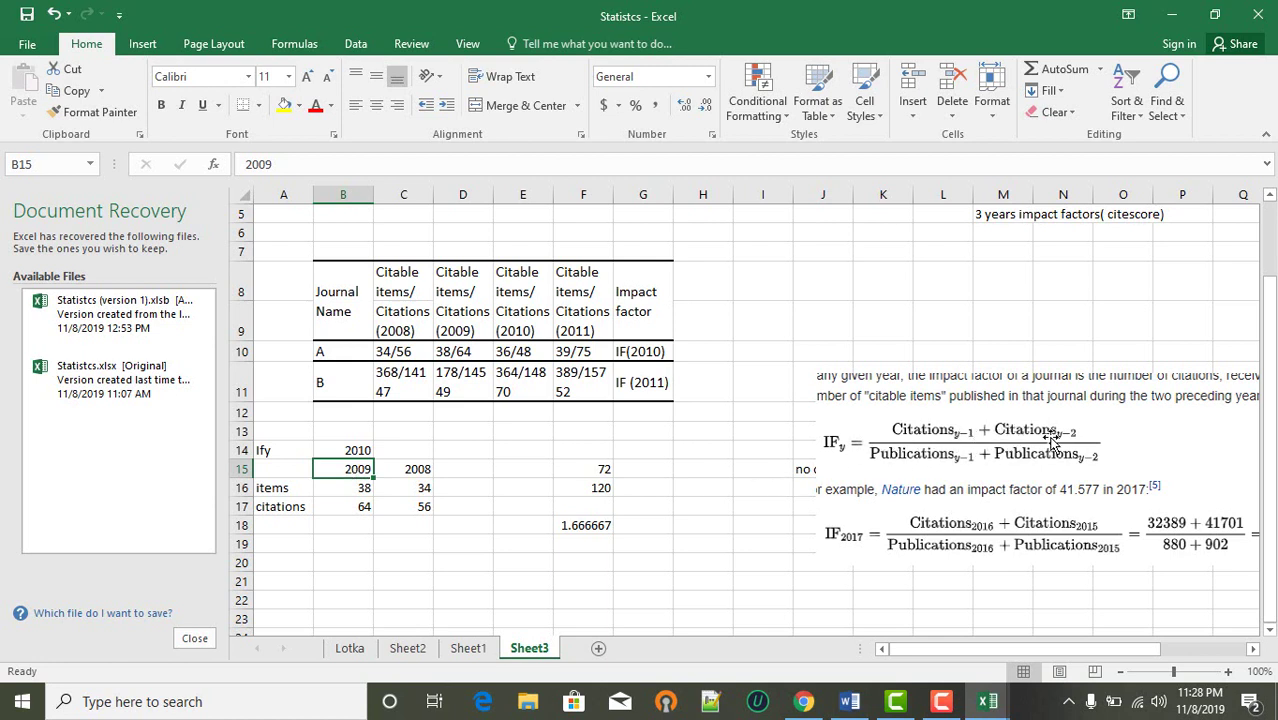
left_click(662, 352)
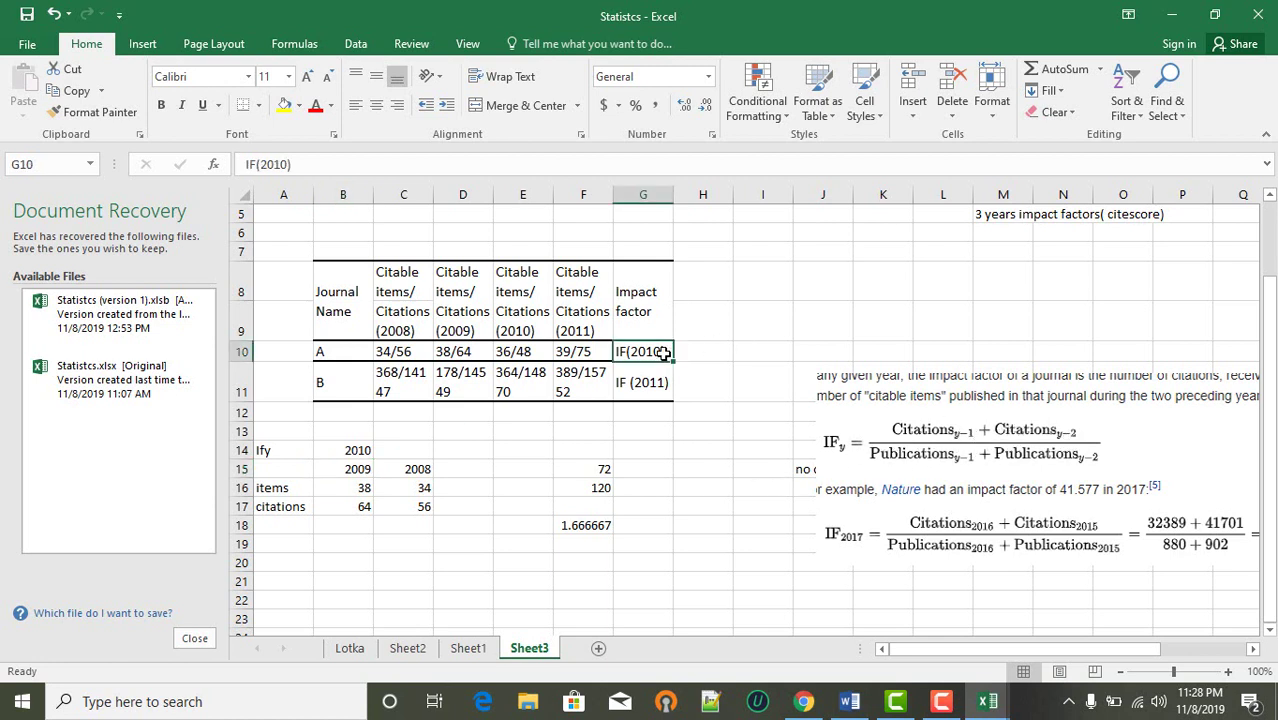
left_click(412, 349)
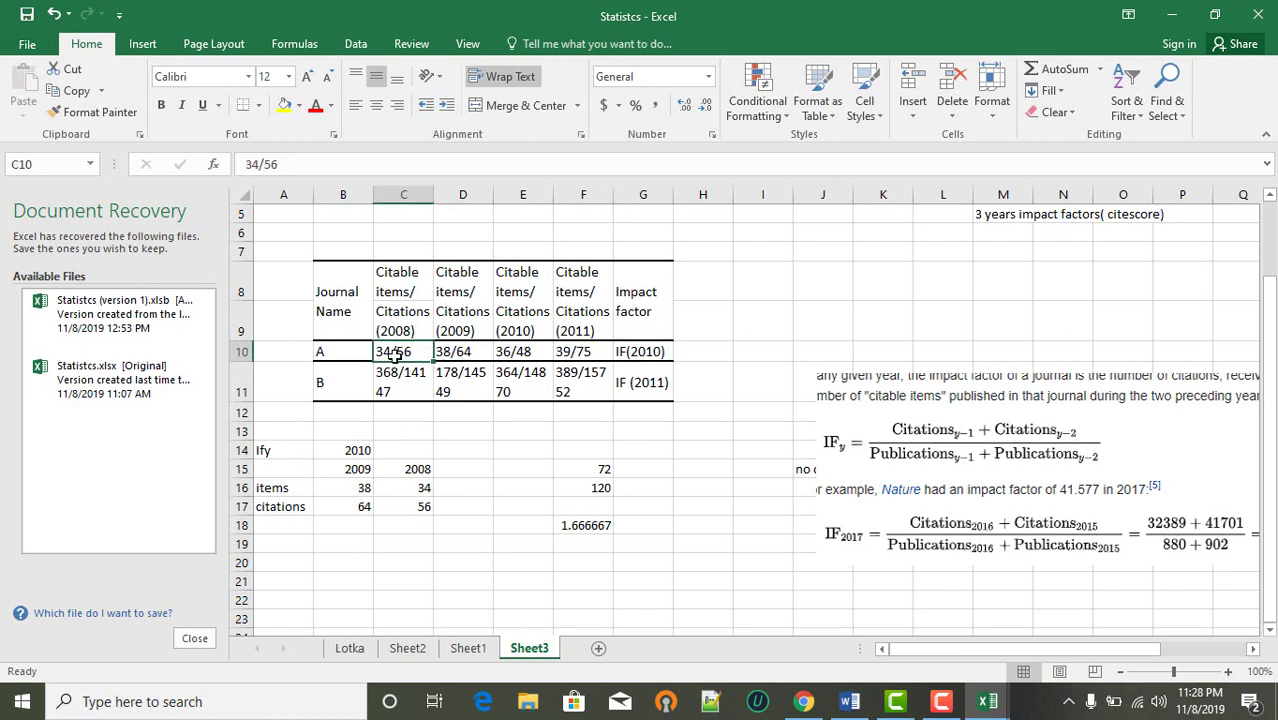
left_click(421, 483)
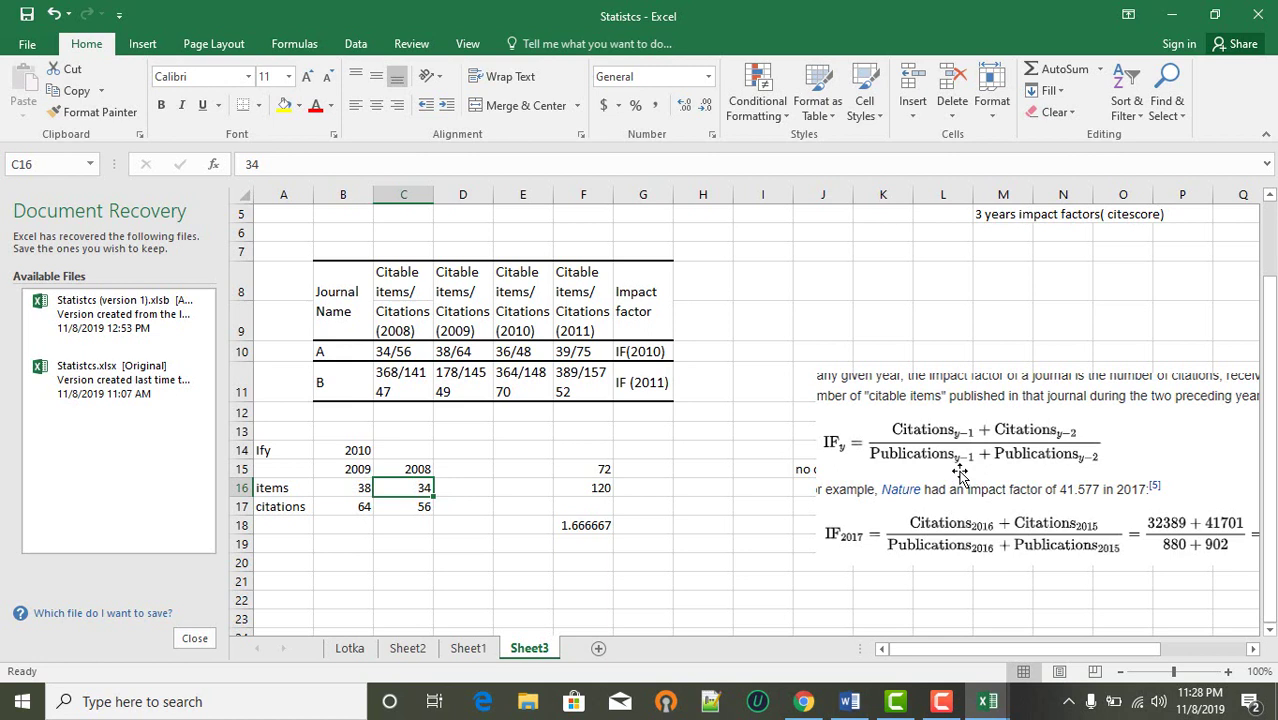
left_click(654, 352)
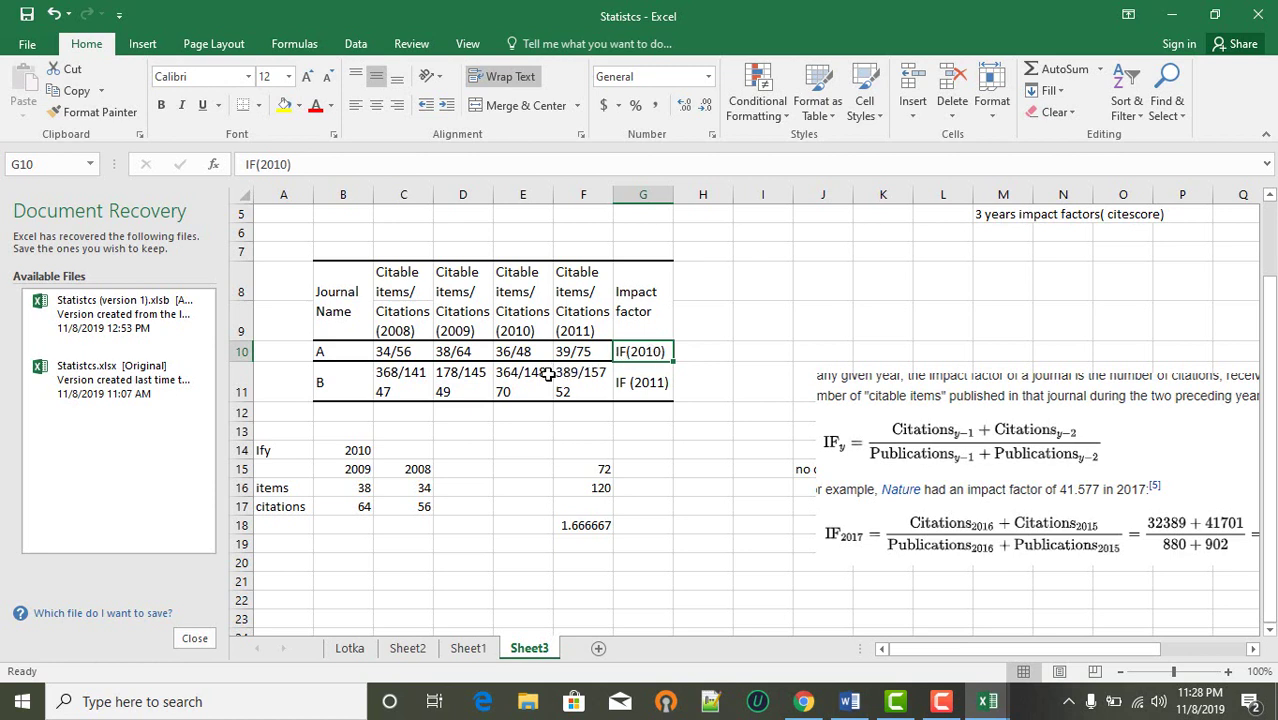
left_click(471, 352)
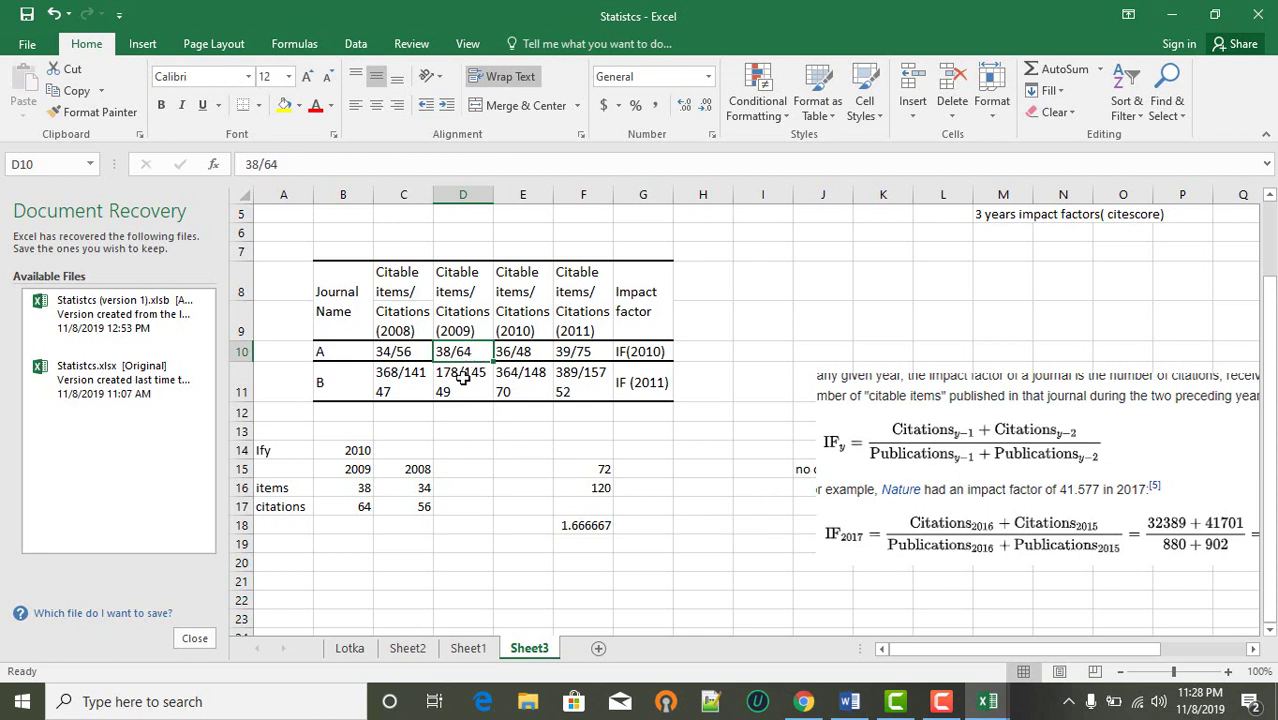
- Compare journal A's citations, citable items and their sums in F15 and F16 with the terms of the formula picture
left_click(355, 510)
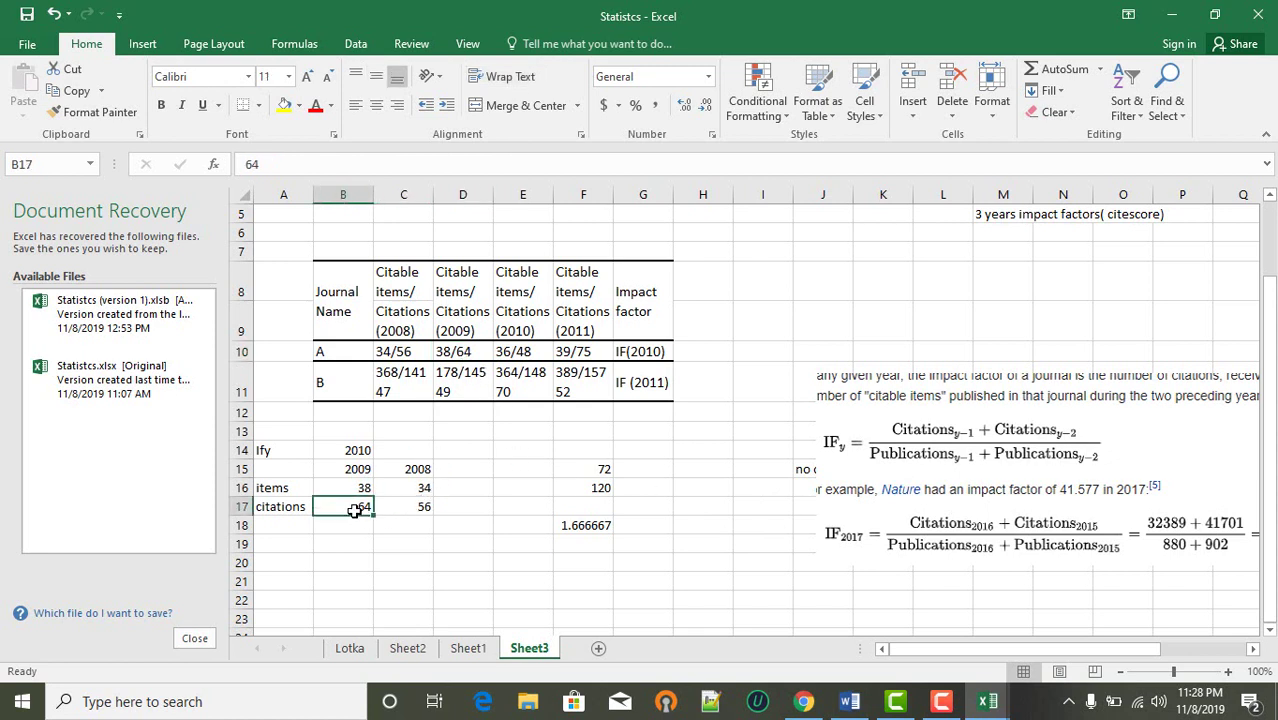
left_click(1058, 432)
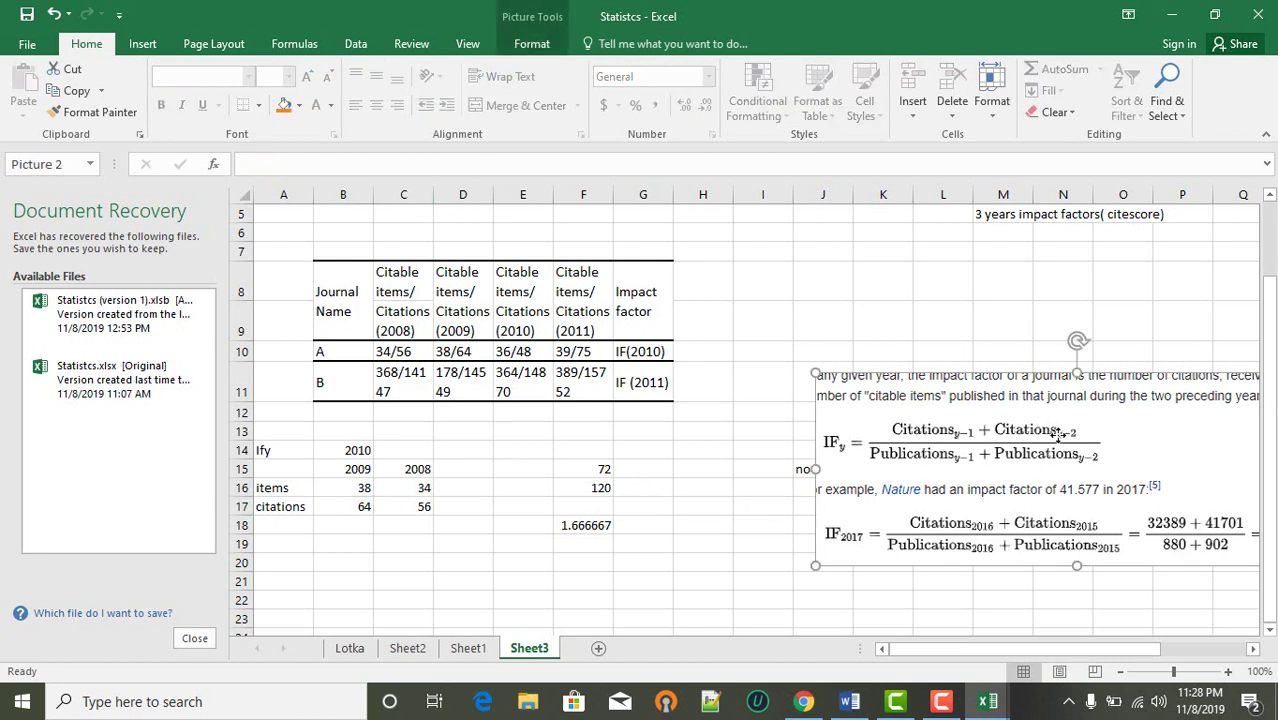
left_click(421, 518)
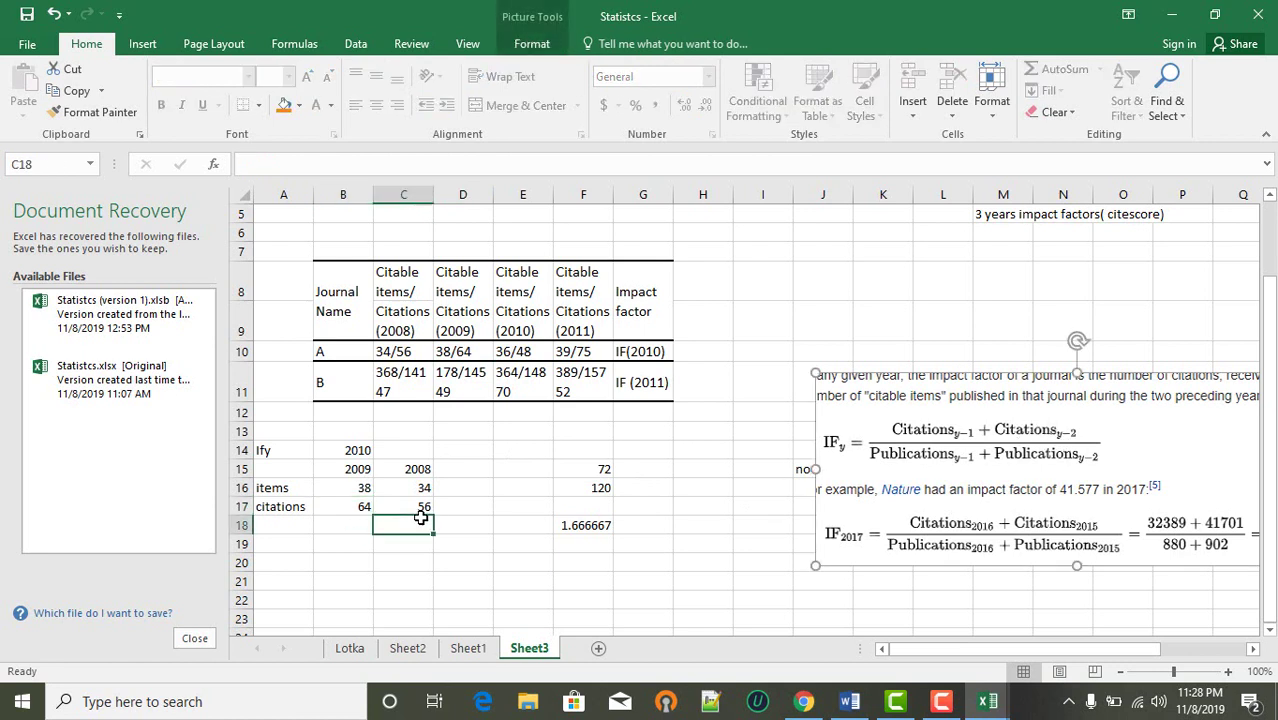
left_click(416, 507)
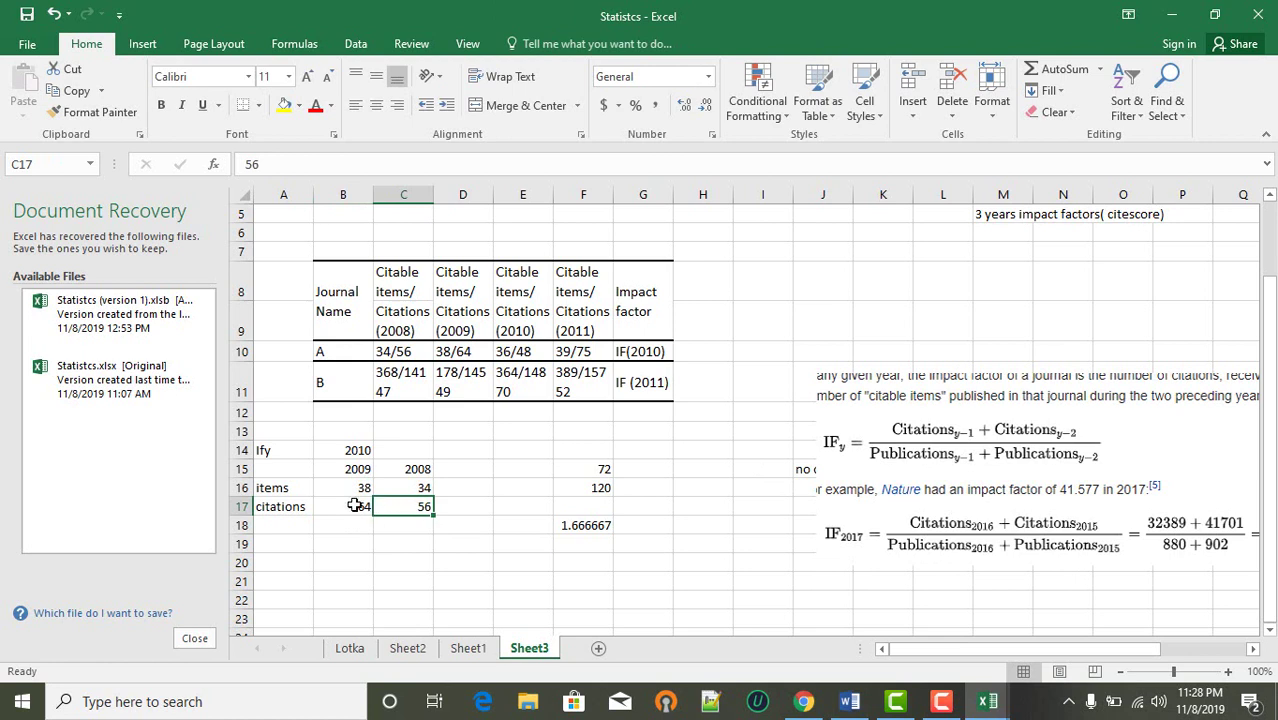
left_click_drag(355, 507, 418, 507)
left_click(604, 510)
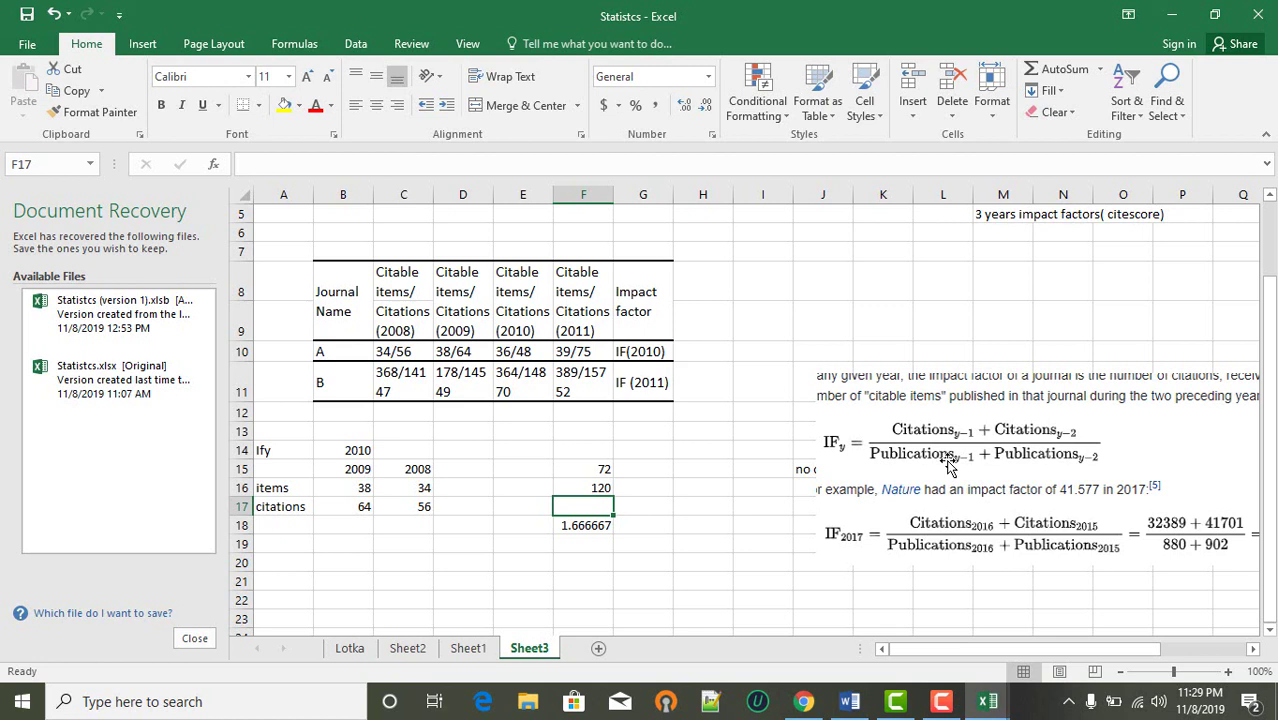
left_click(450, 360)
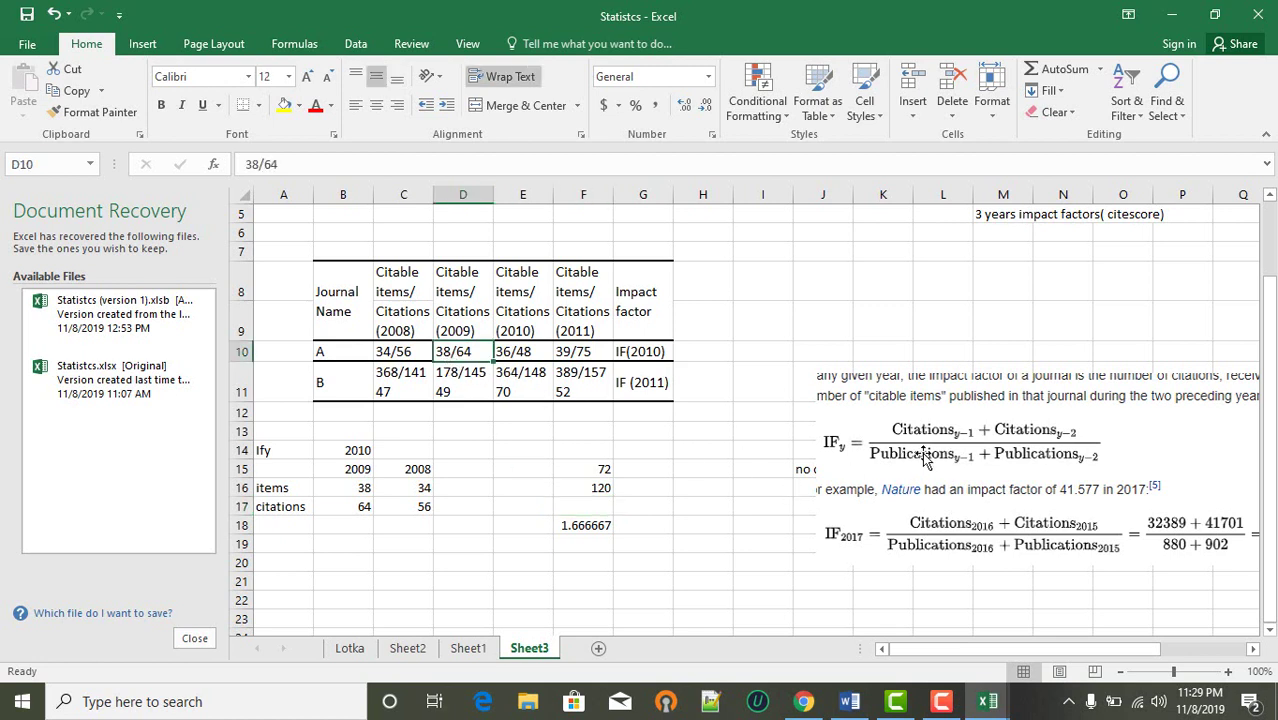
left_click(1045, 462)
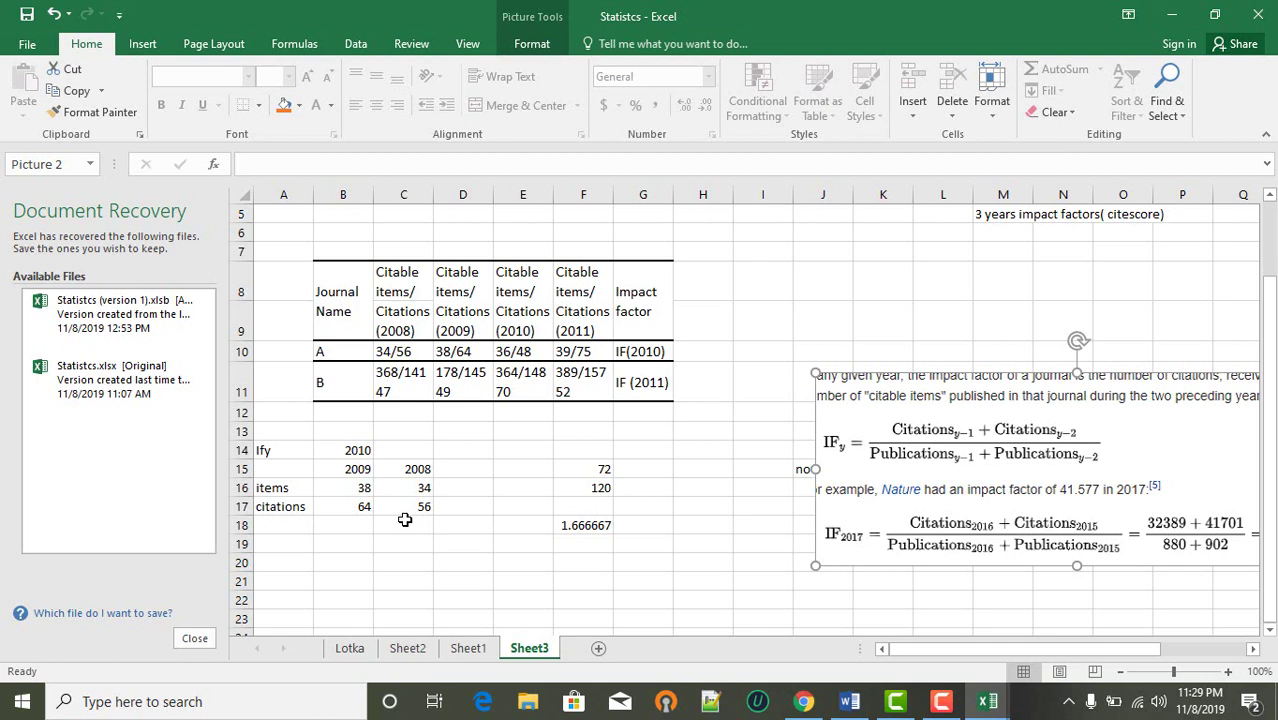
left_click(420, 486)
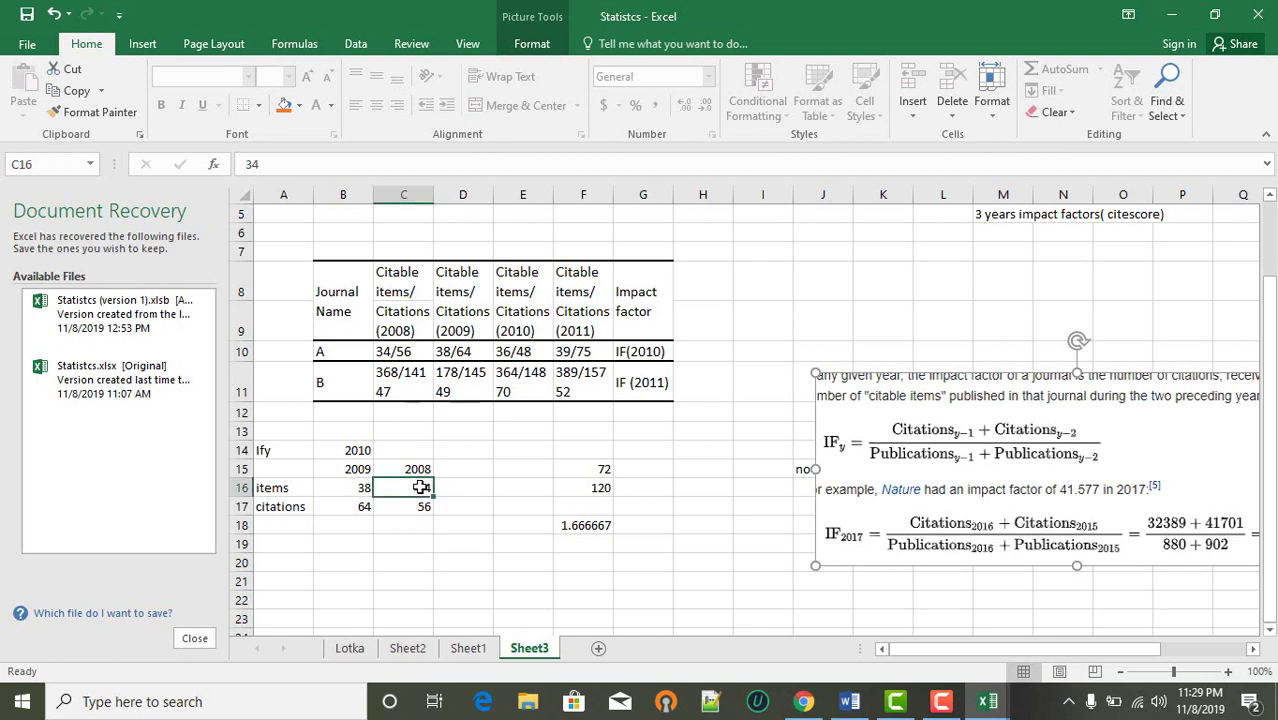
left_click(608, 469)
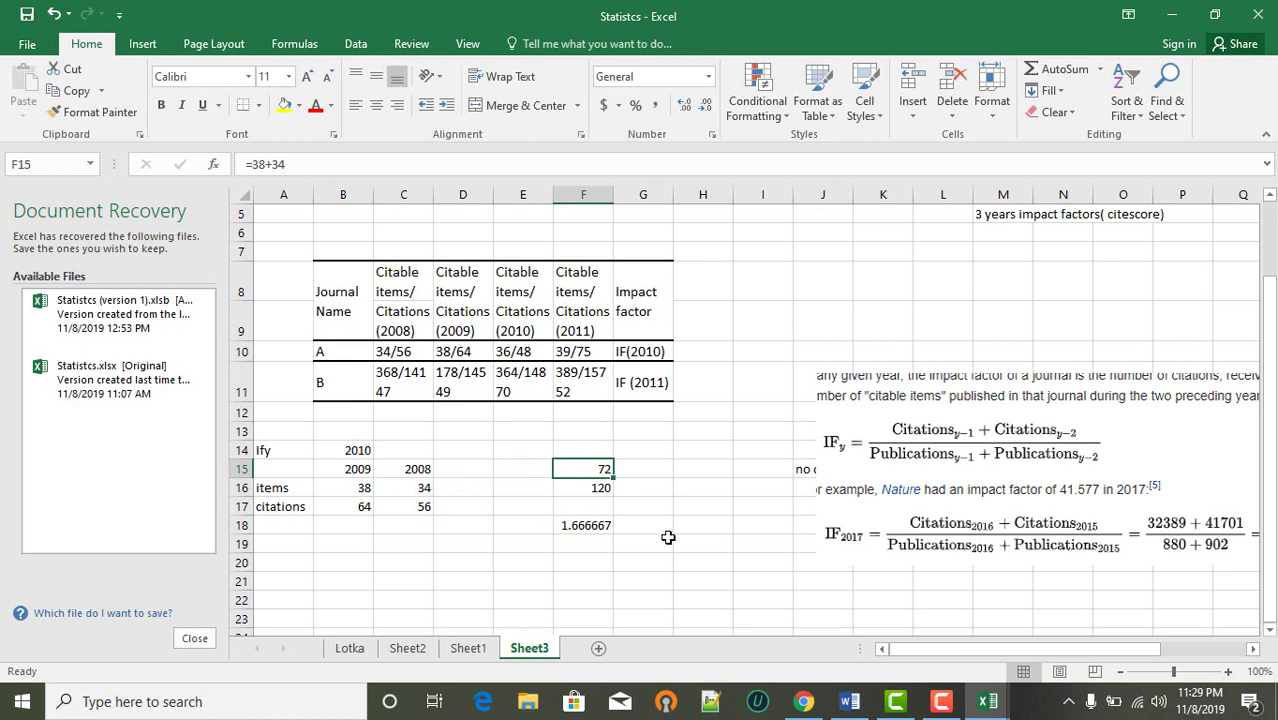
left_click(608, 486)
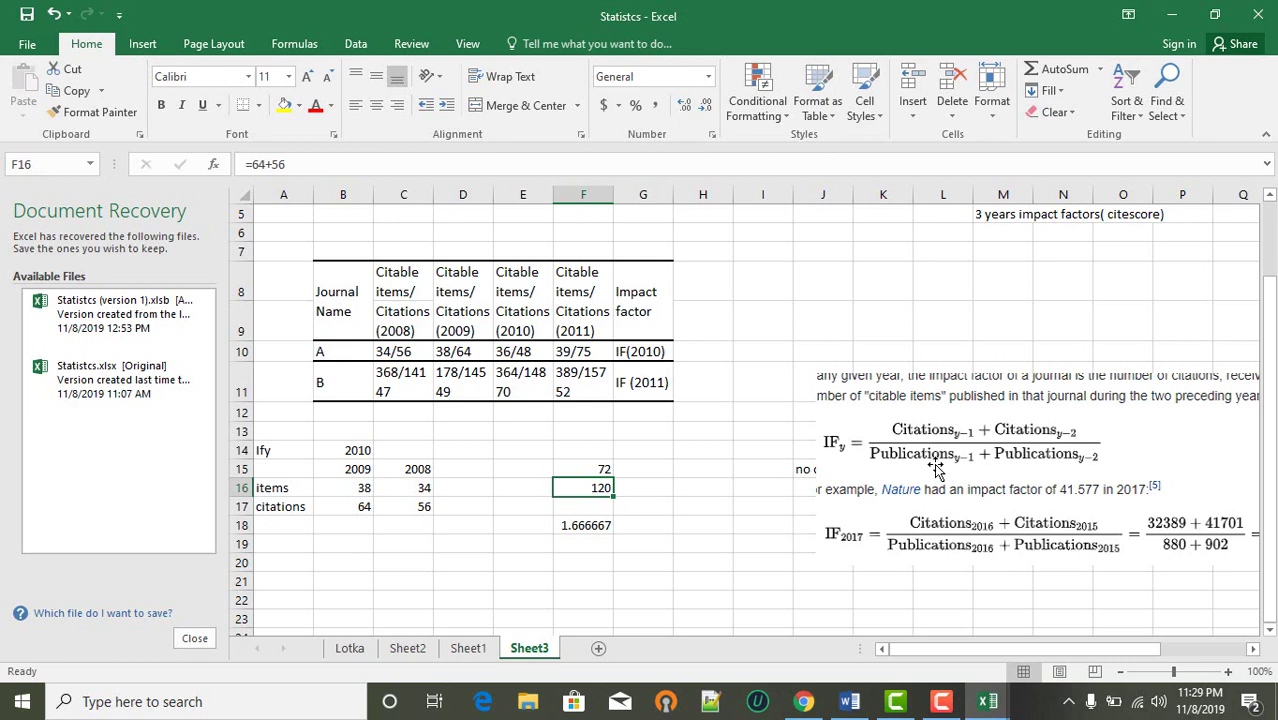
- Shift the formula picture up and to the left until the complete 2017 Nature example fits in view
left_click(947, 527)
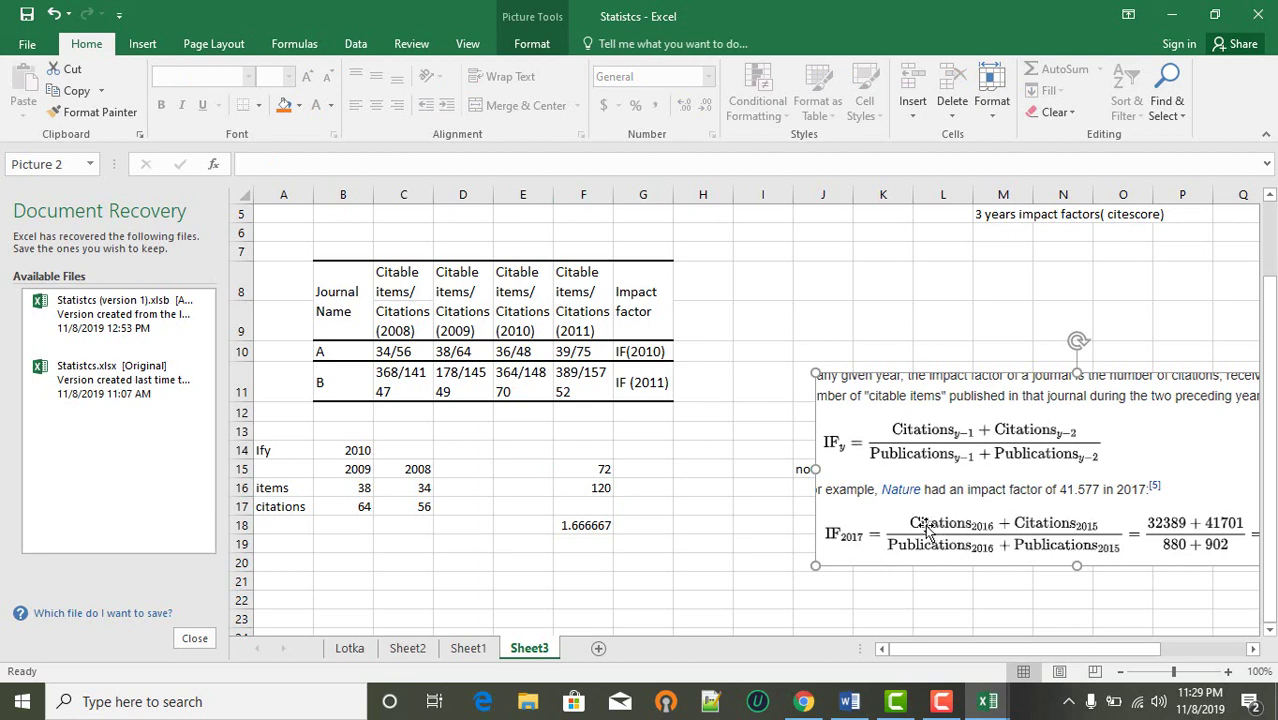
left_click_drag(945, 502, 912, 478)
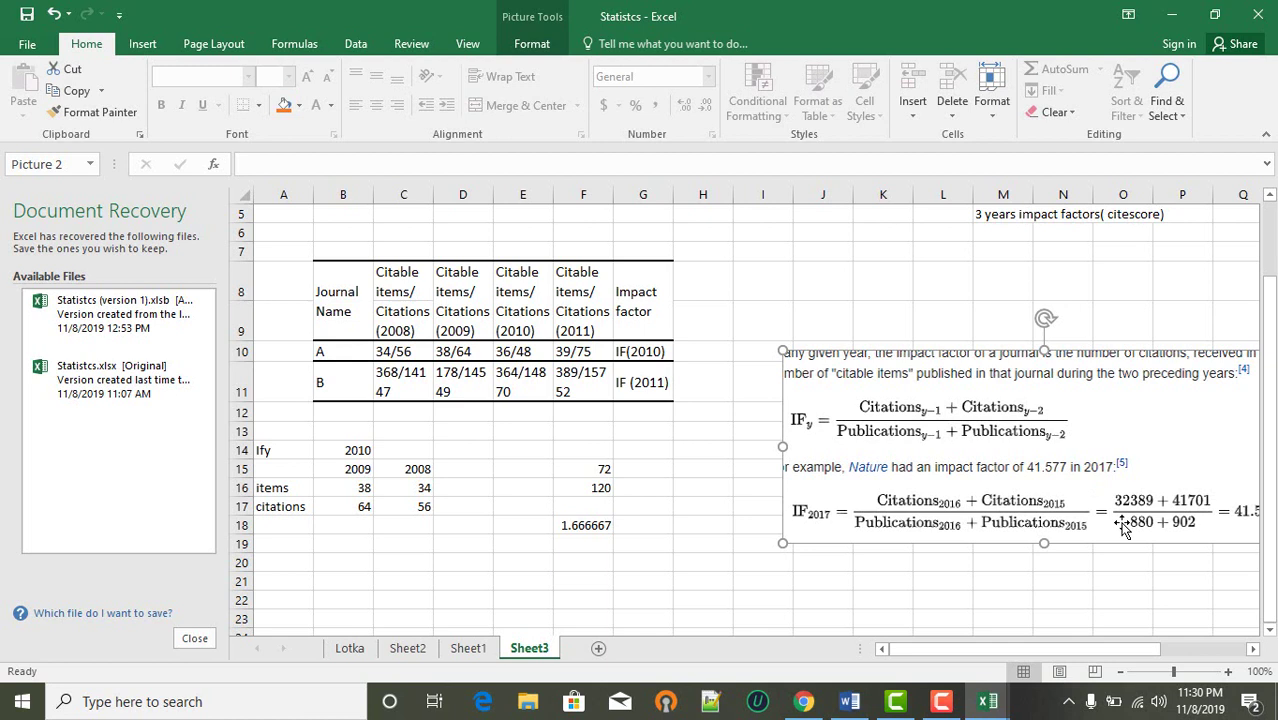
key("Left")
key("Left")
key("Left")
key("Left")
key("Left")
key("Left")
key("Left")
key("Left")
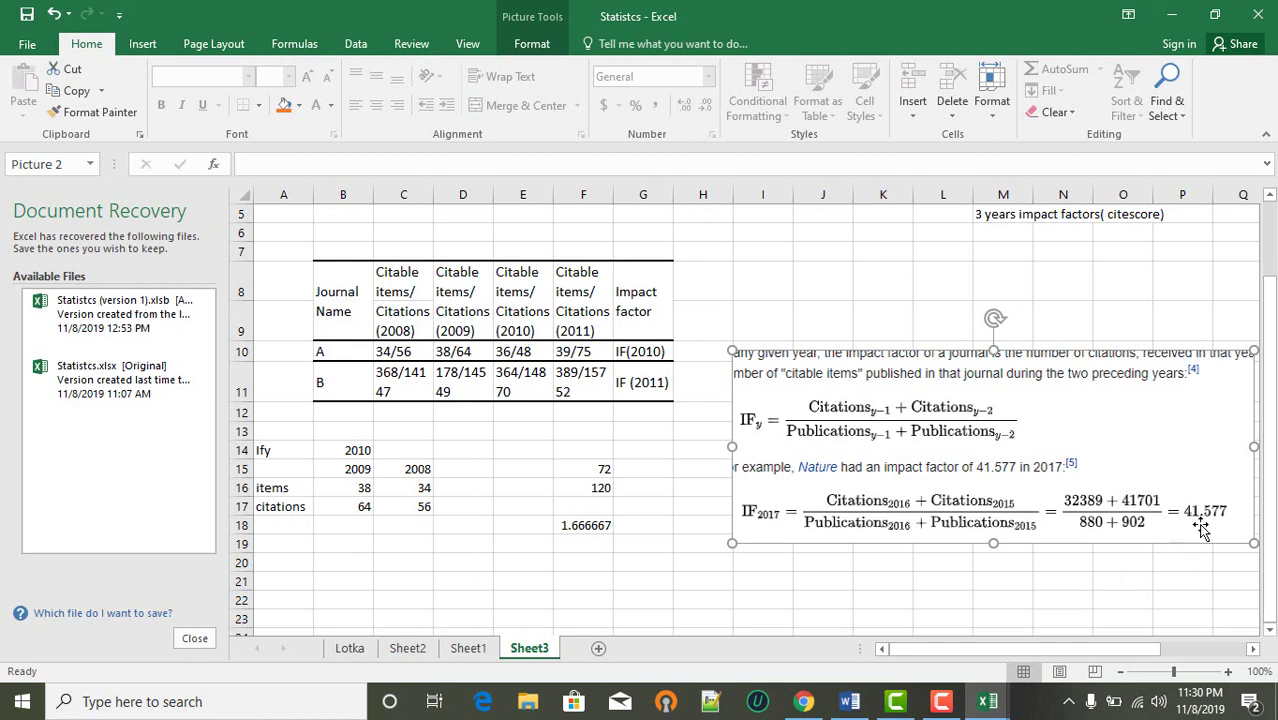
- Move the formula picture down, starting in column H, and reduce its height so it covers only rows 19 to 23
left_click_drag(1041, 470, 1075, 464)
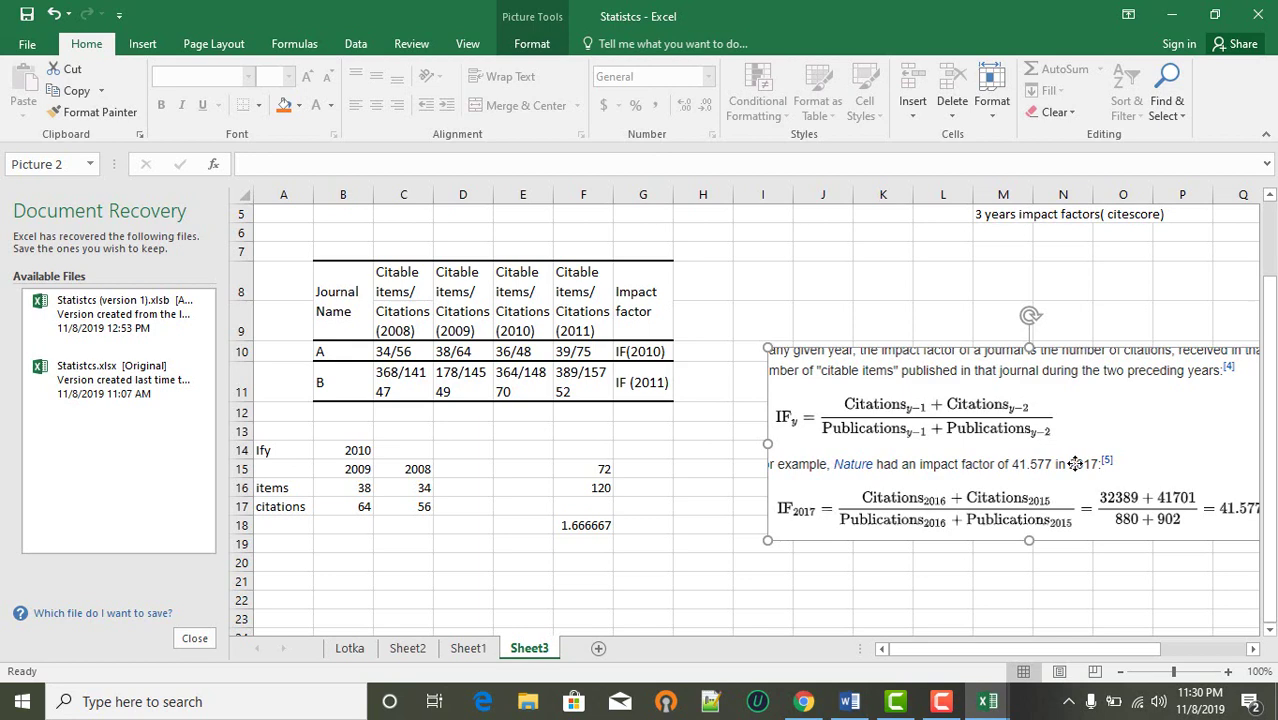
left_click(1050, 559)
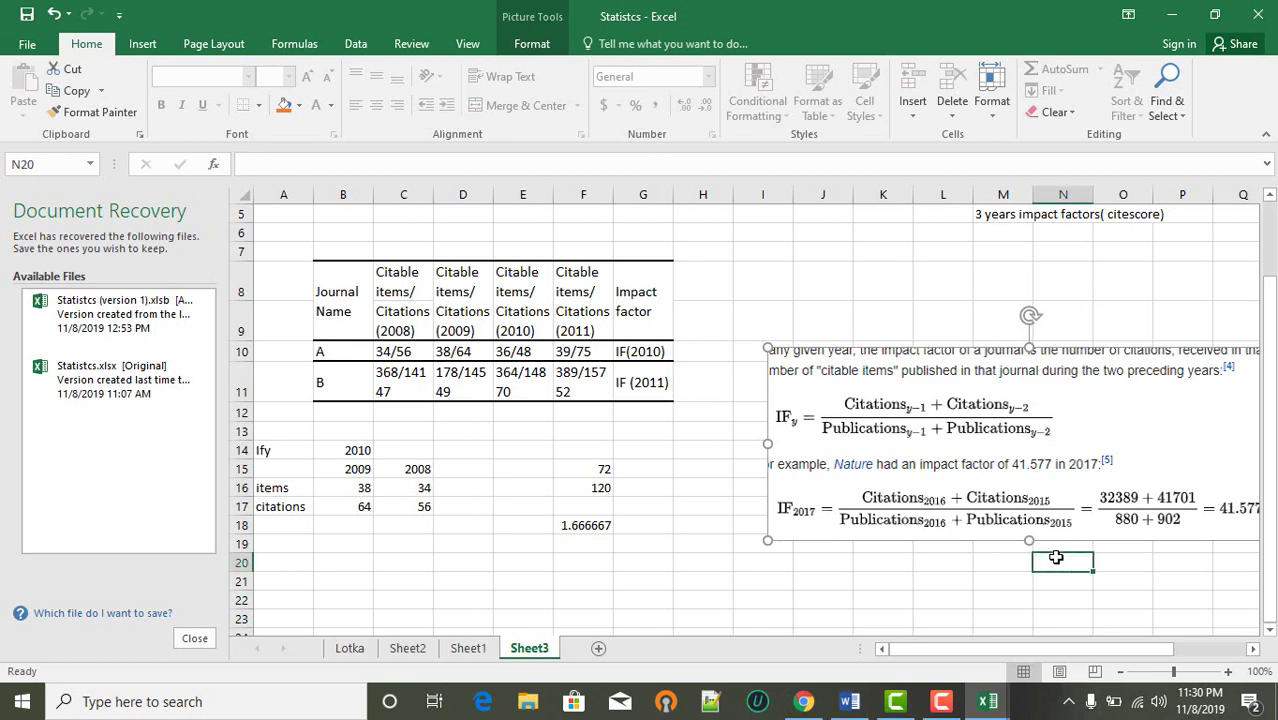
left_click(995, 412)
left_click_drag(995, 412, 932, 496)
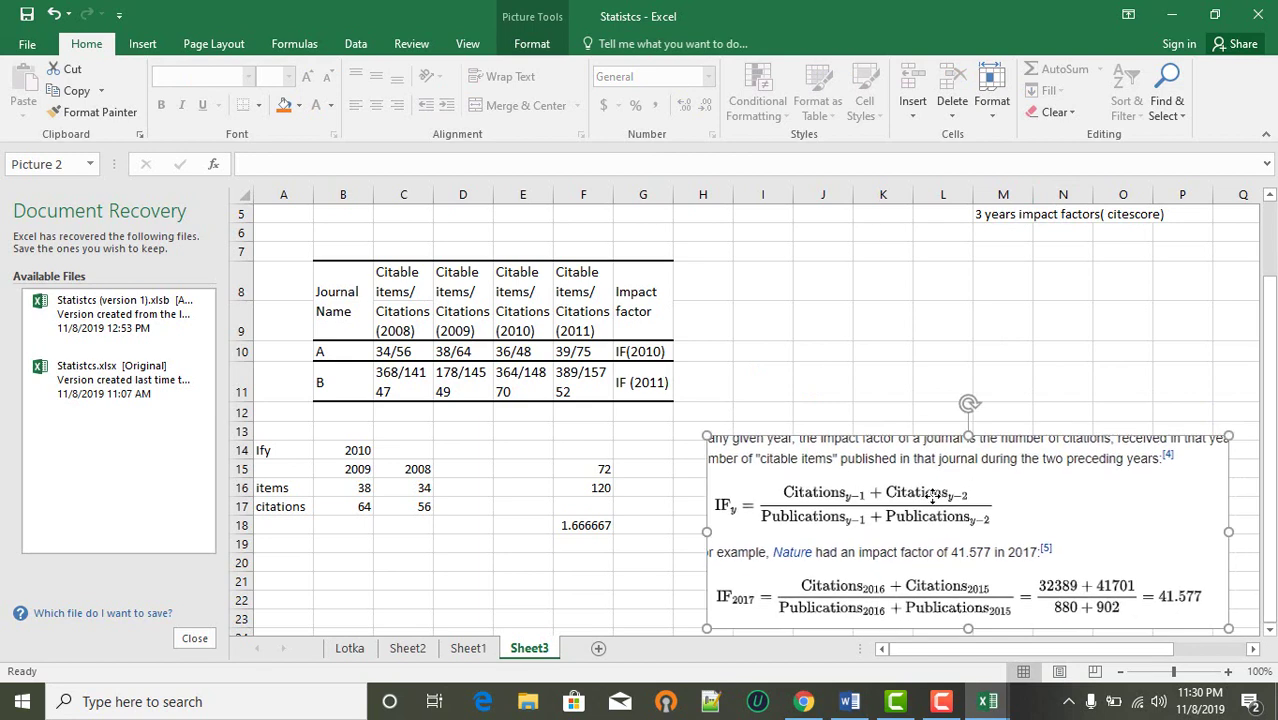
left_click_drag(966, 440, 978, 543)
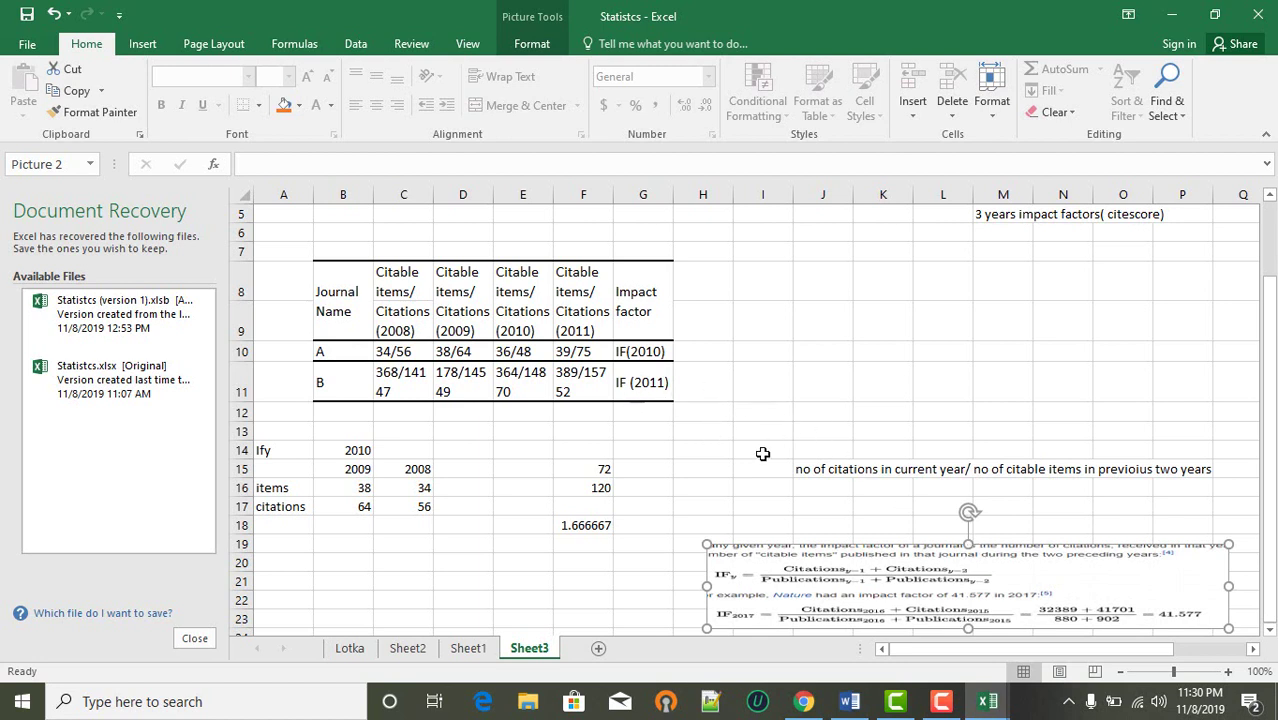
- Delete the note about citations in the current year over citable items that starts in cell J15
left_click(857, 472)
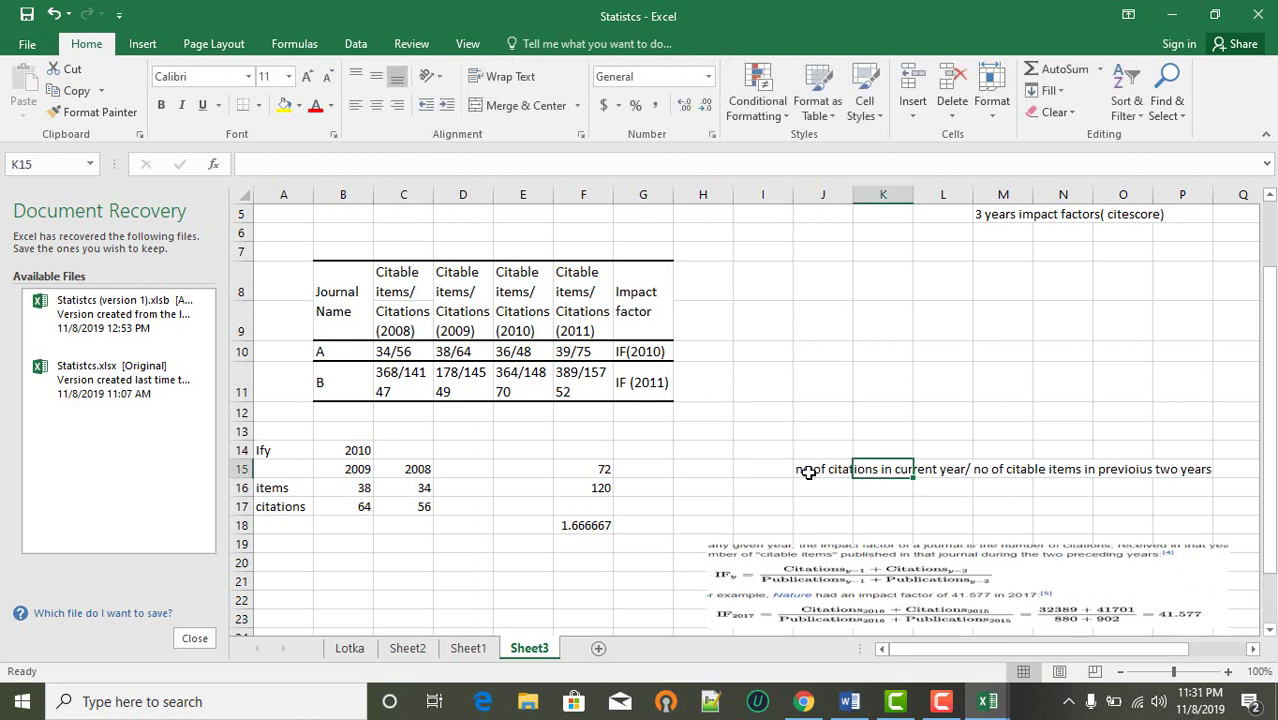
left_click_drag(808, 470, 1168, 473)
key("Delete")
left_click(982, 504)
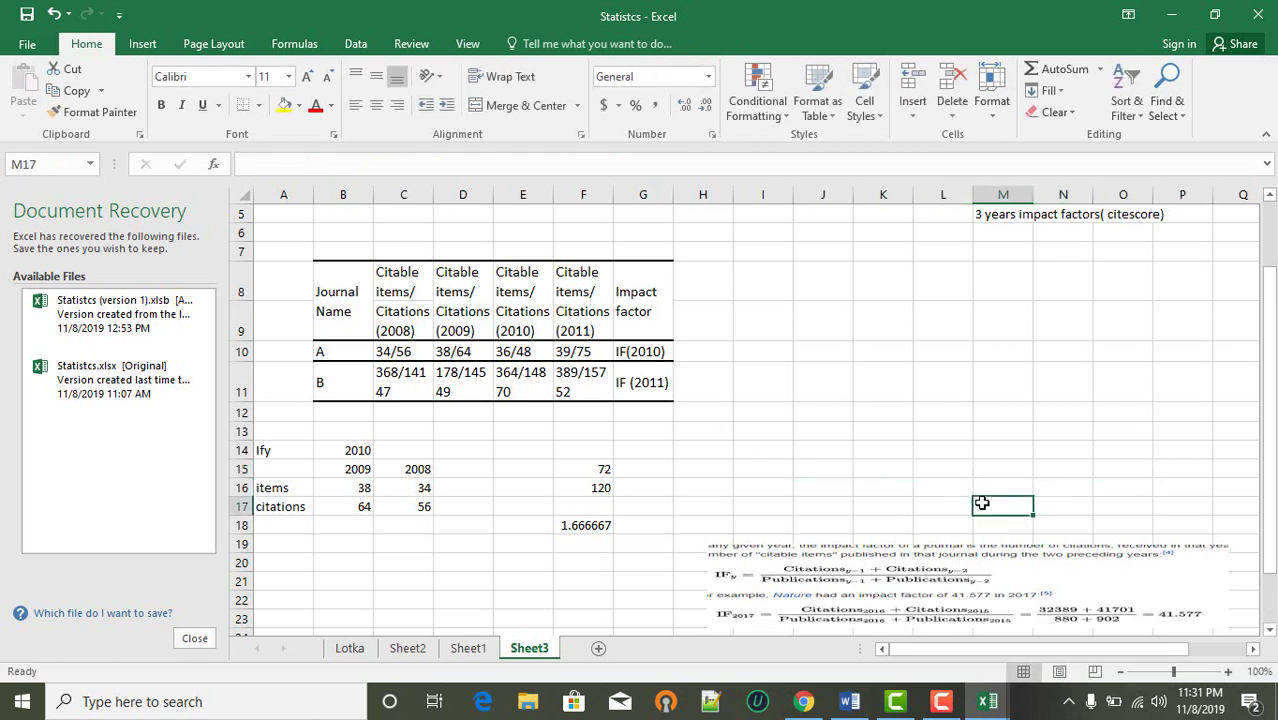
left_click(764, 470)
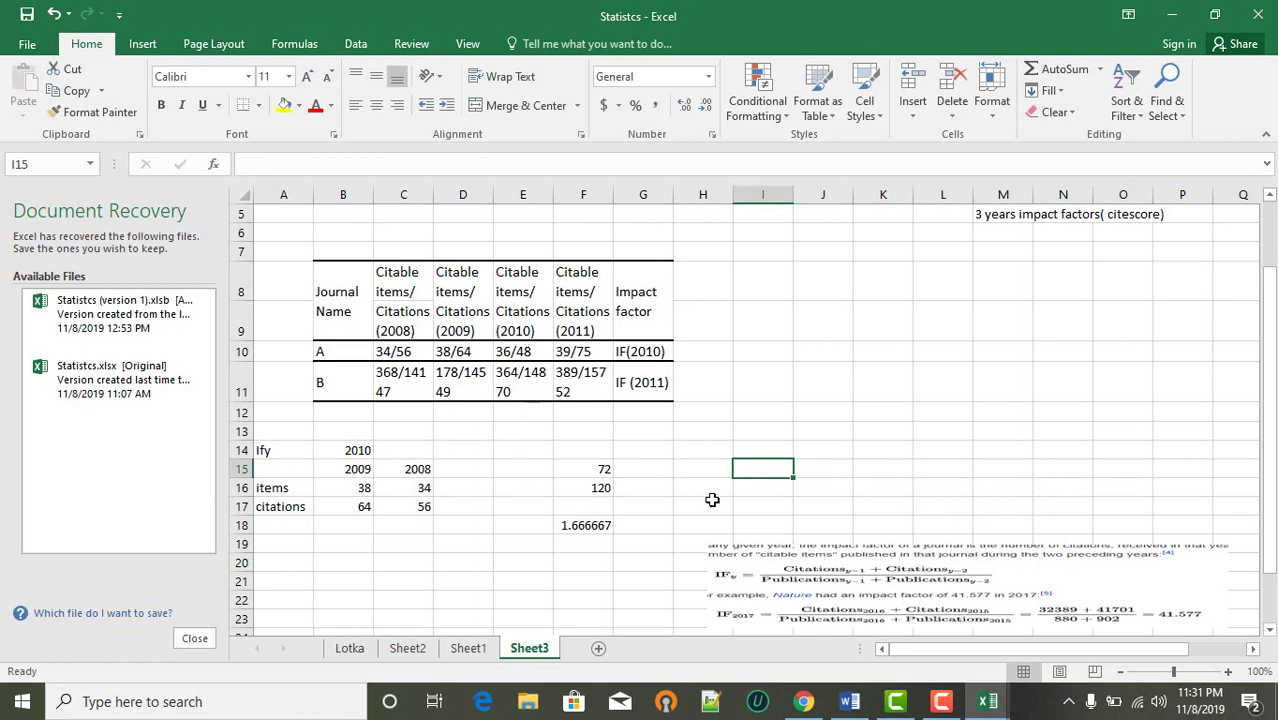
left_click(707, 463)
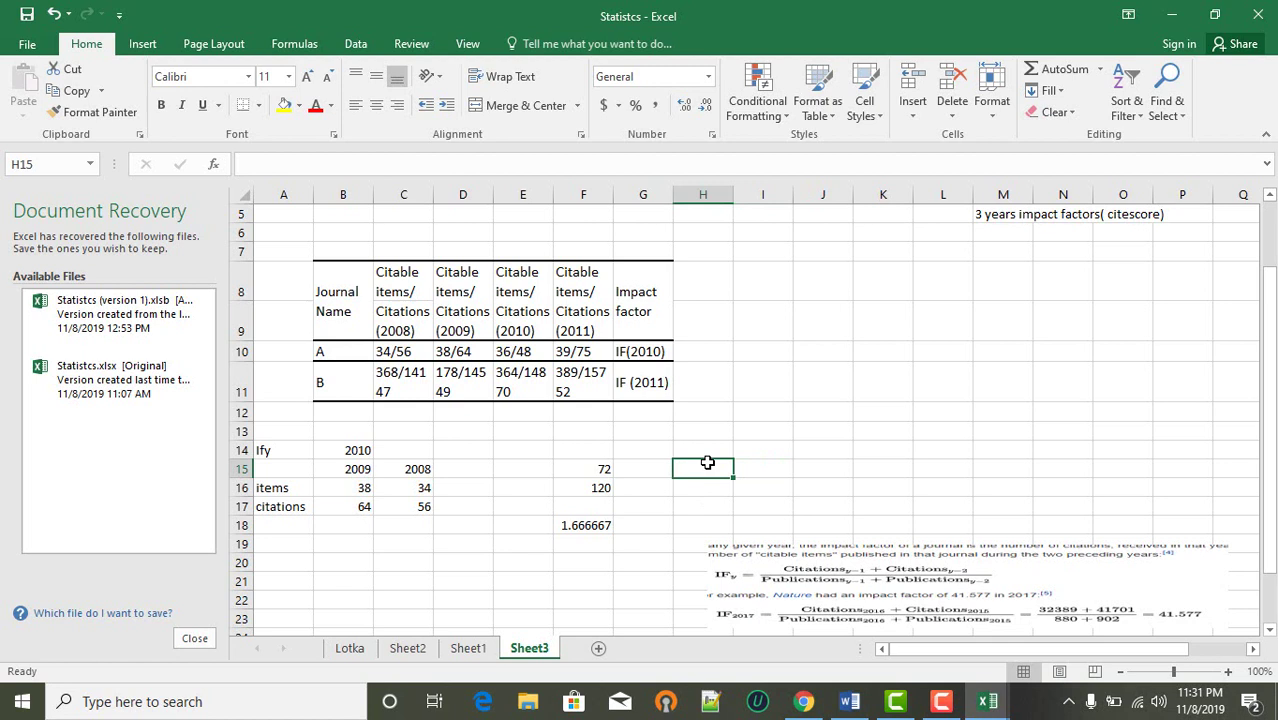
- Label journal B's working area "IF-2011" in cell H14, matching its requested impact factor year in G11
left_click(648, 389)
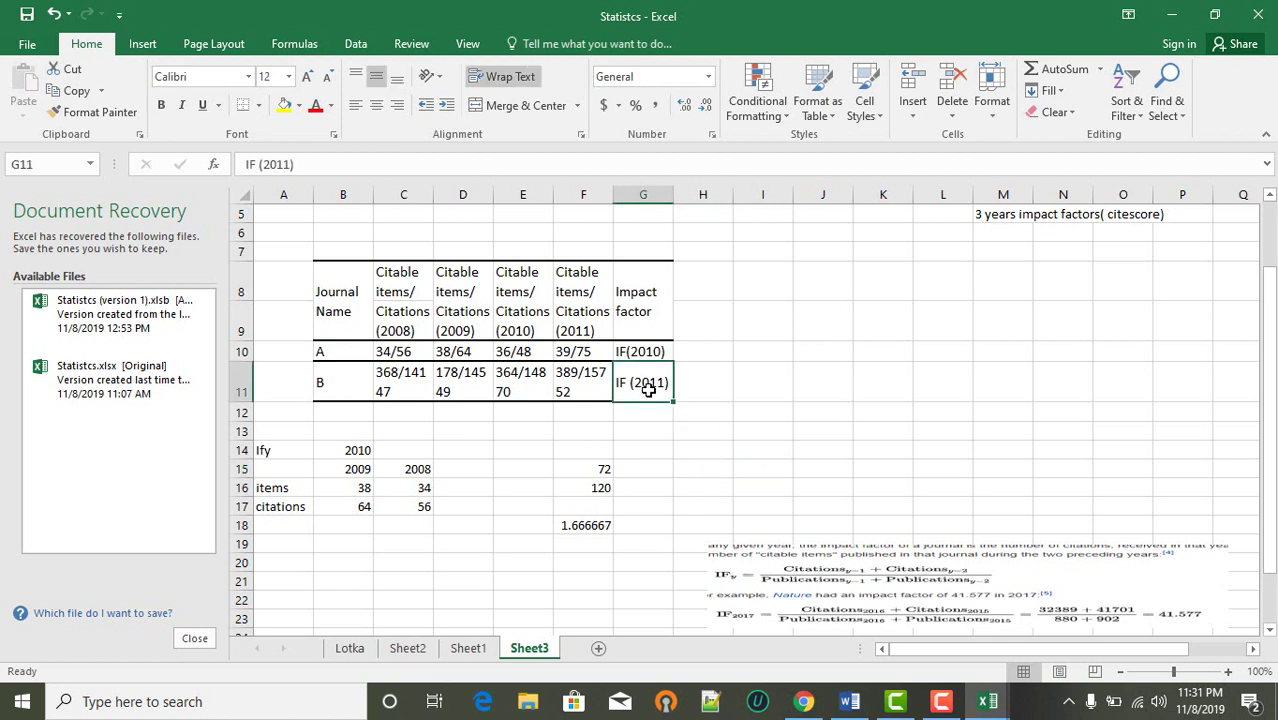
left_click(868, 592)
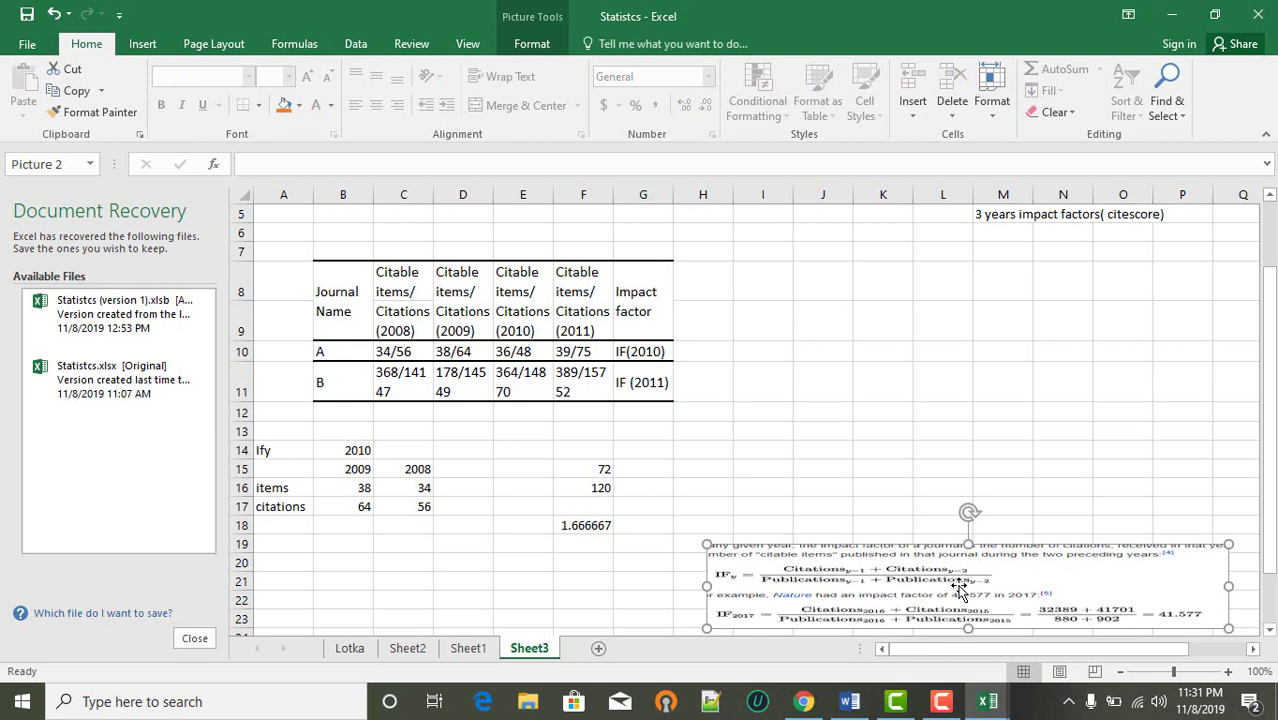
left_click(773, 474)
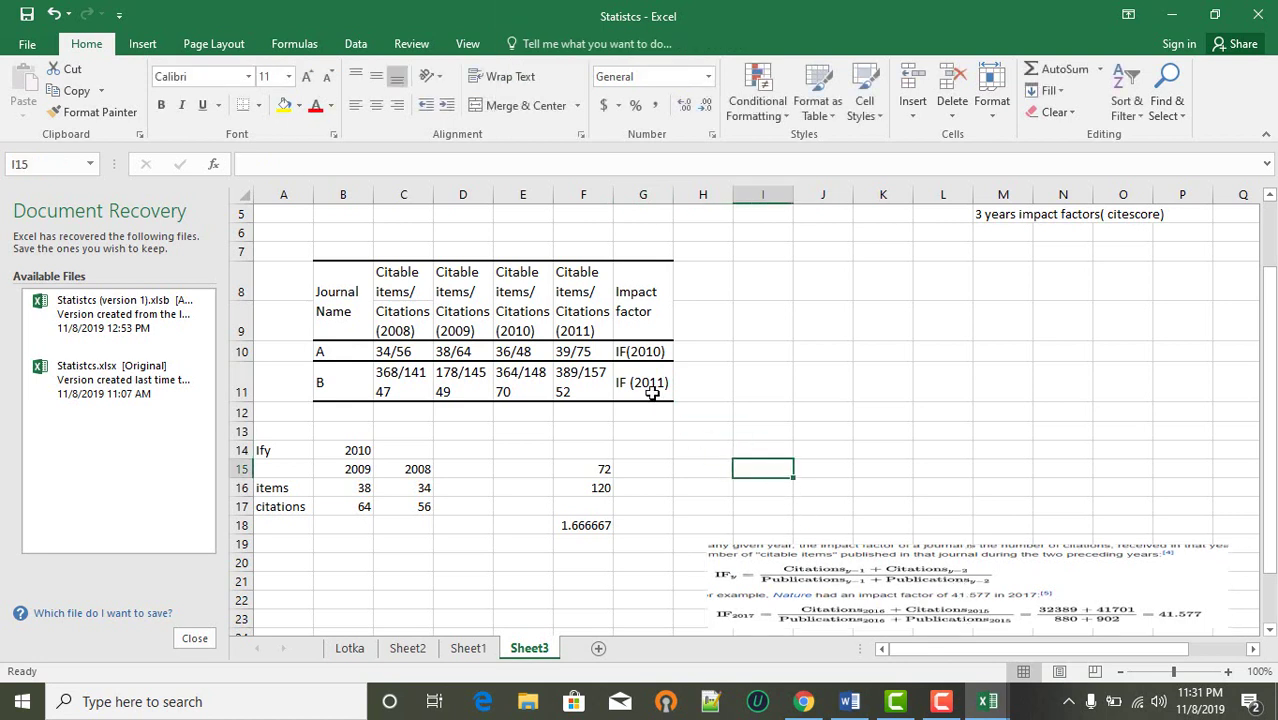
left_click(648, 390)
left_click(757, 474)
left_click(529, 388)
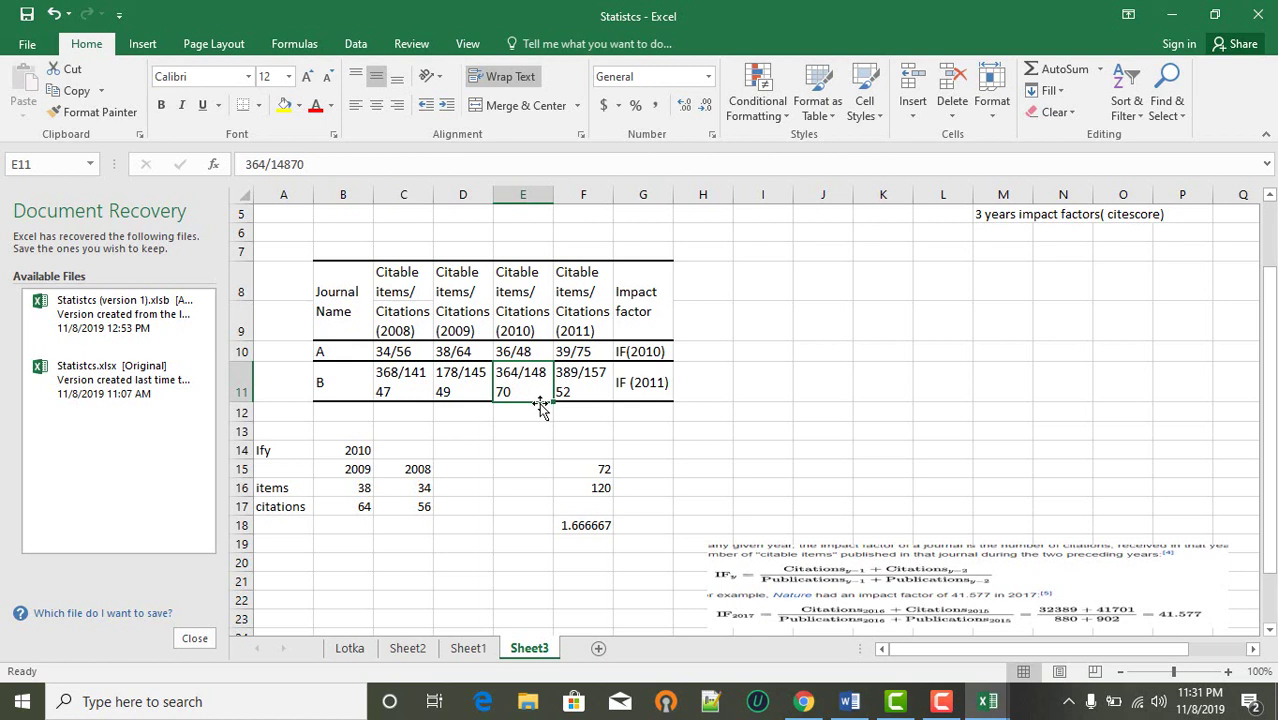
left_click(703, 472)
left_click(688, 449)
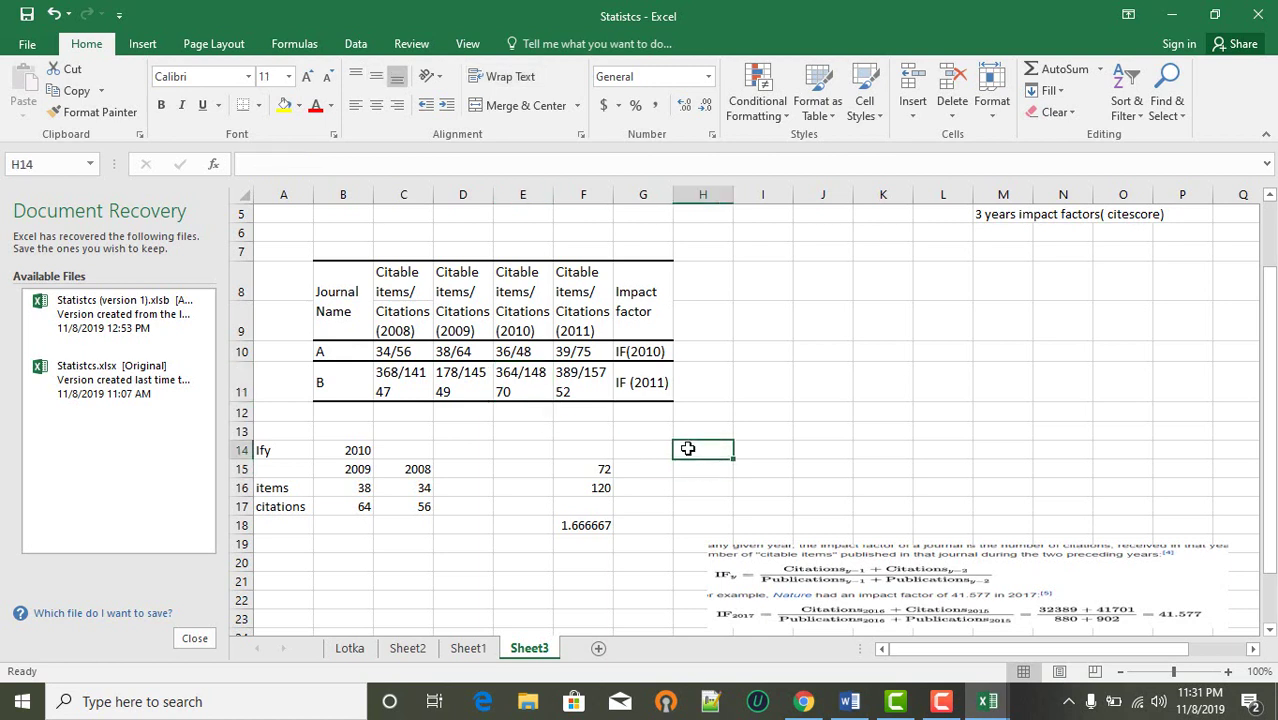
type("IF")
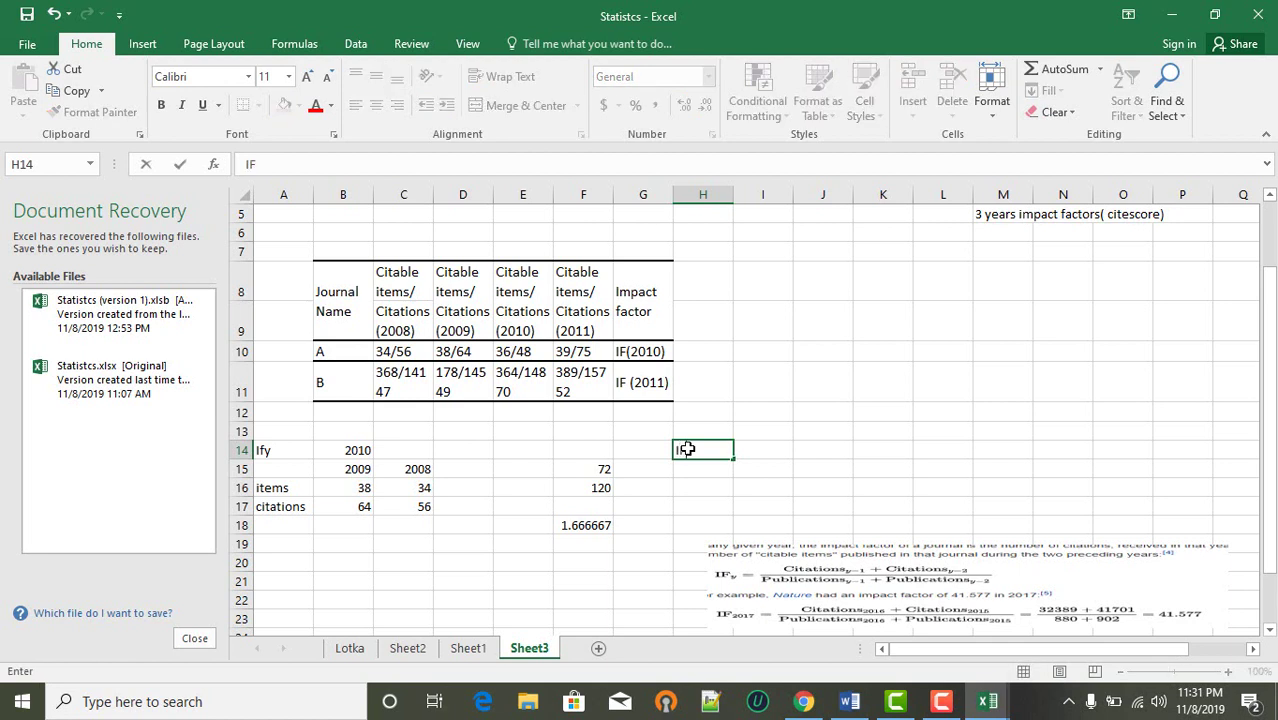
type("-2011")
left_click(700, 476)
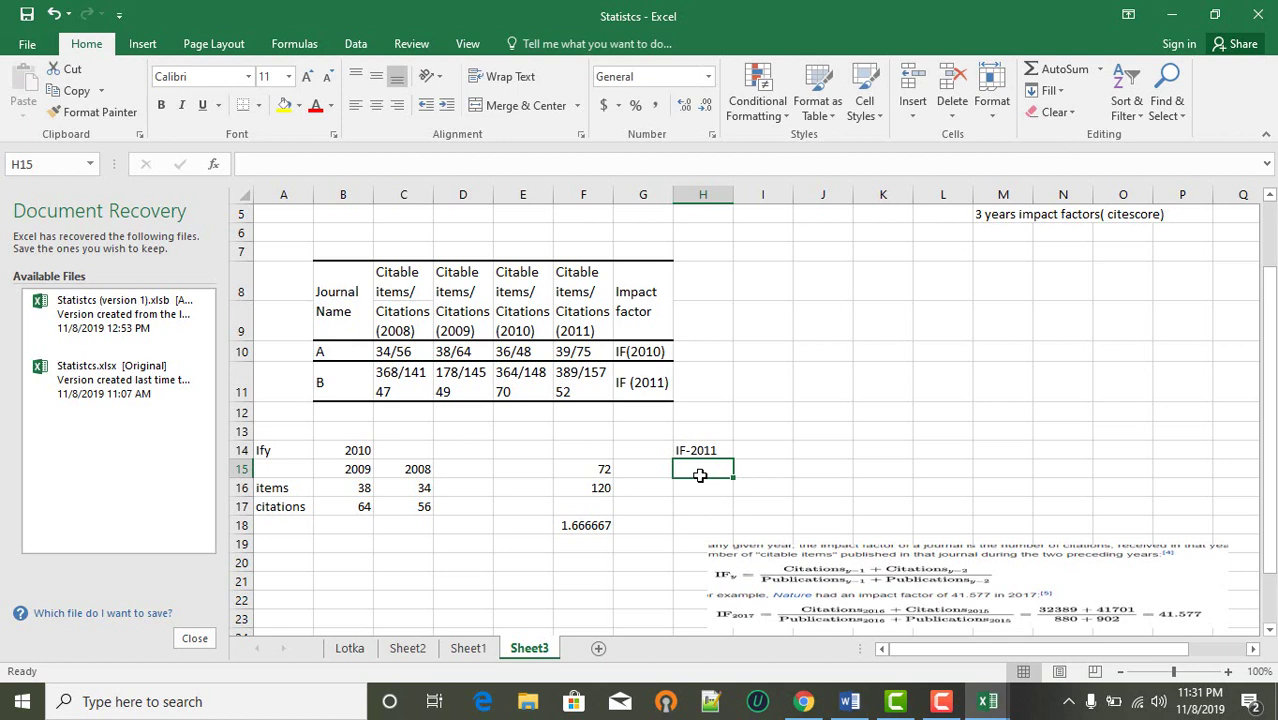
- Enter "C" in H15 and the row label "Citations" in H16 under the IF-2011 heading
type("C")
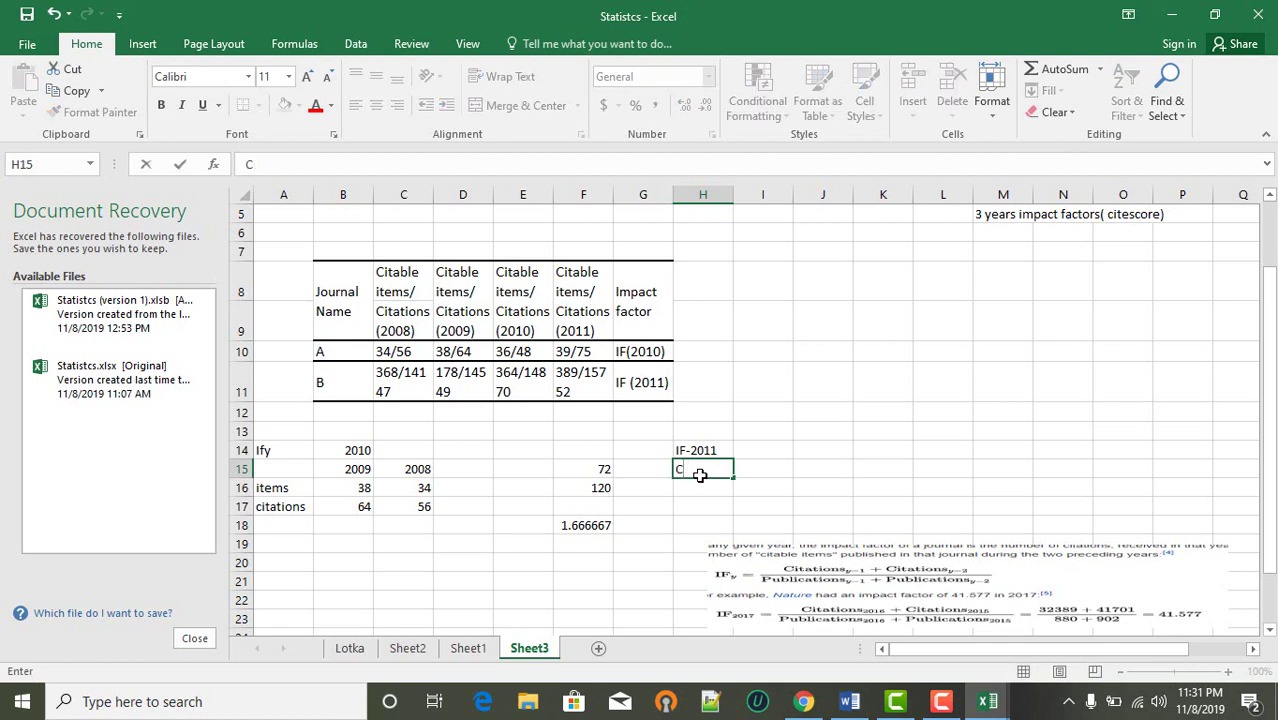
type("it")
key("BackSpace")
key("BackSpace")
left_click(698, 487)
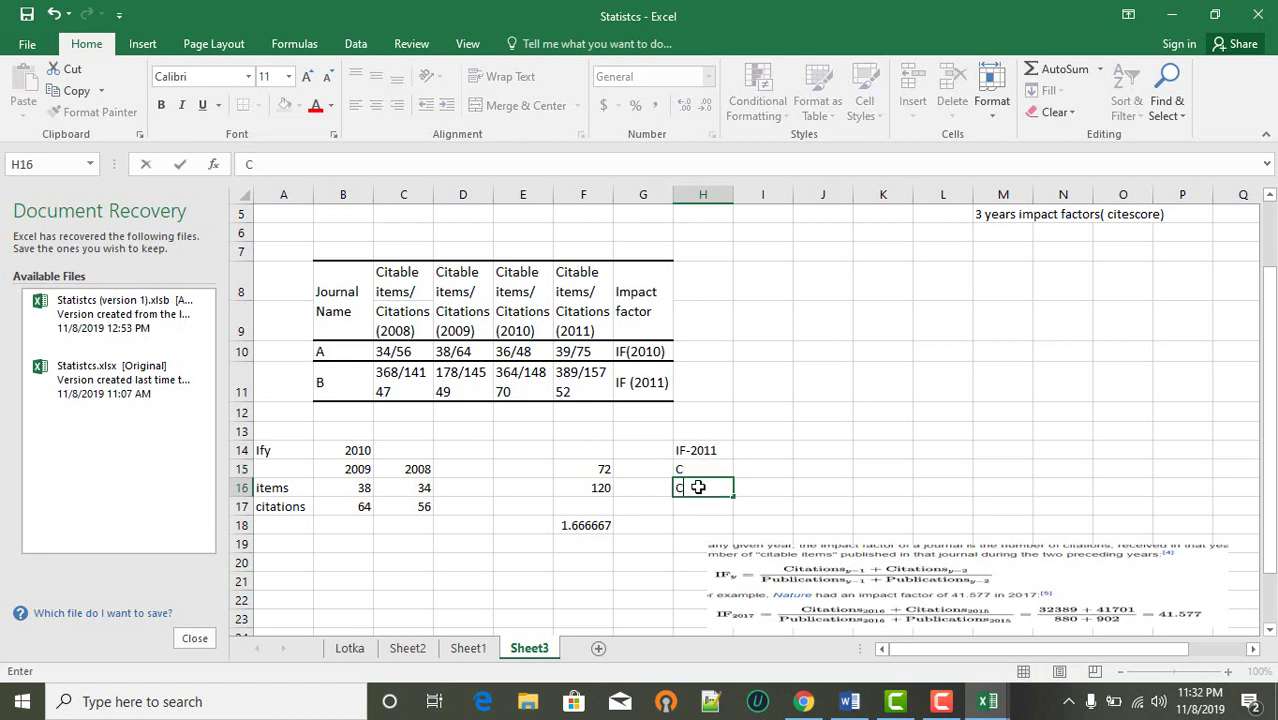
type("Citations-201")
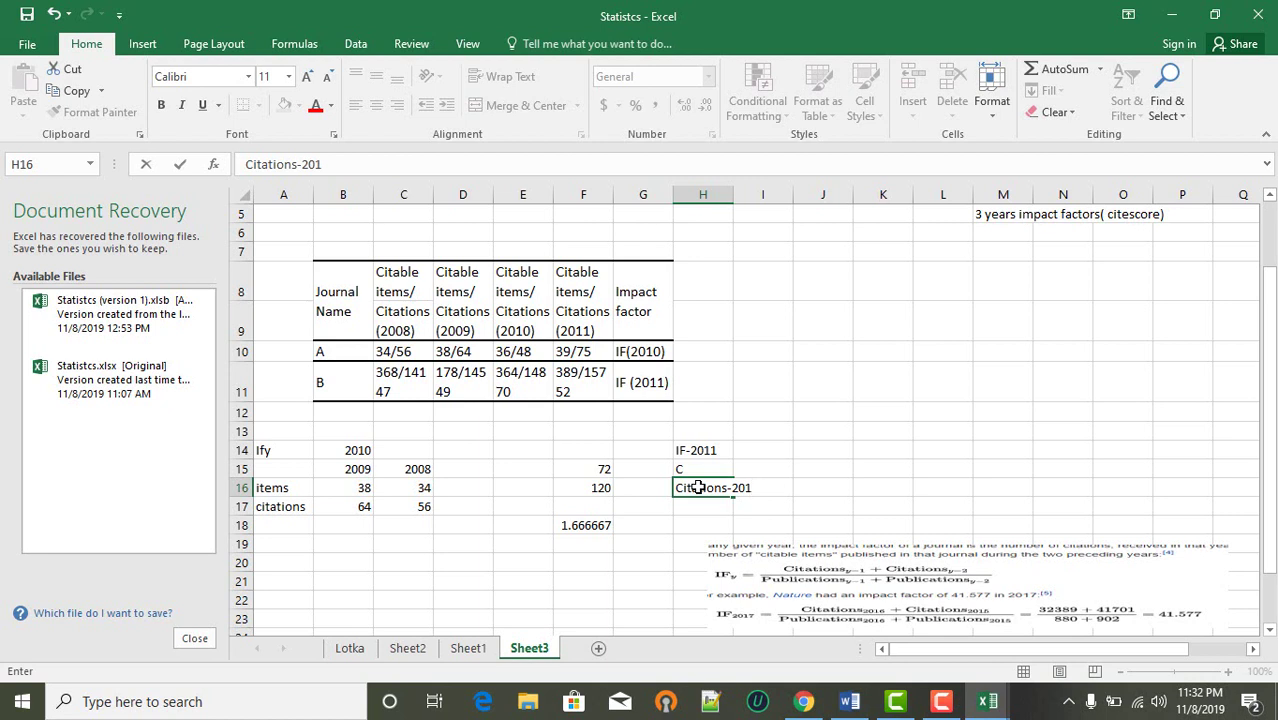
key("BackSpace")
key("BackSpace")
key("BackSpace")
key("BackSpace")
key("F2")
left_click(712, 470)
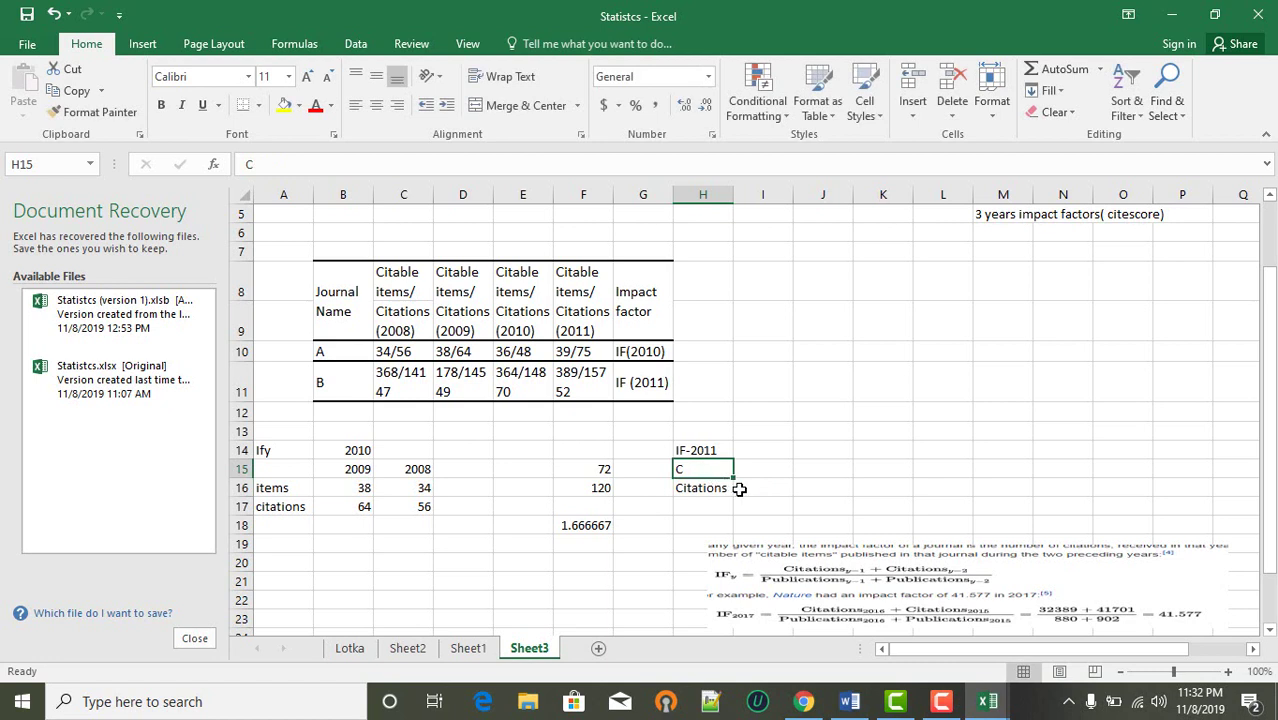
- Enter the two preceding years beside the Citations label, 2010 in I16 and 2009 in J16
left_click(750, 488)
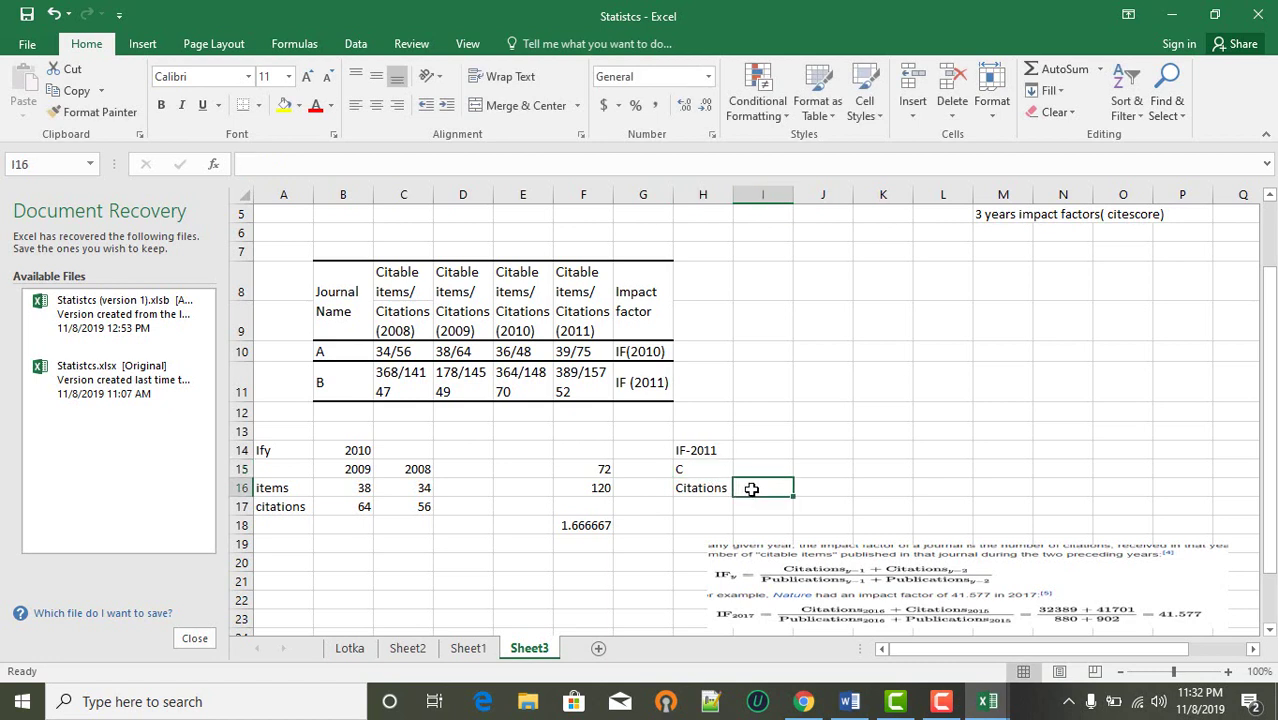
type("2010")
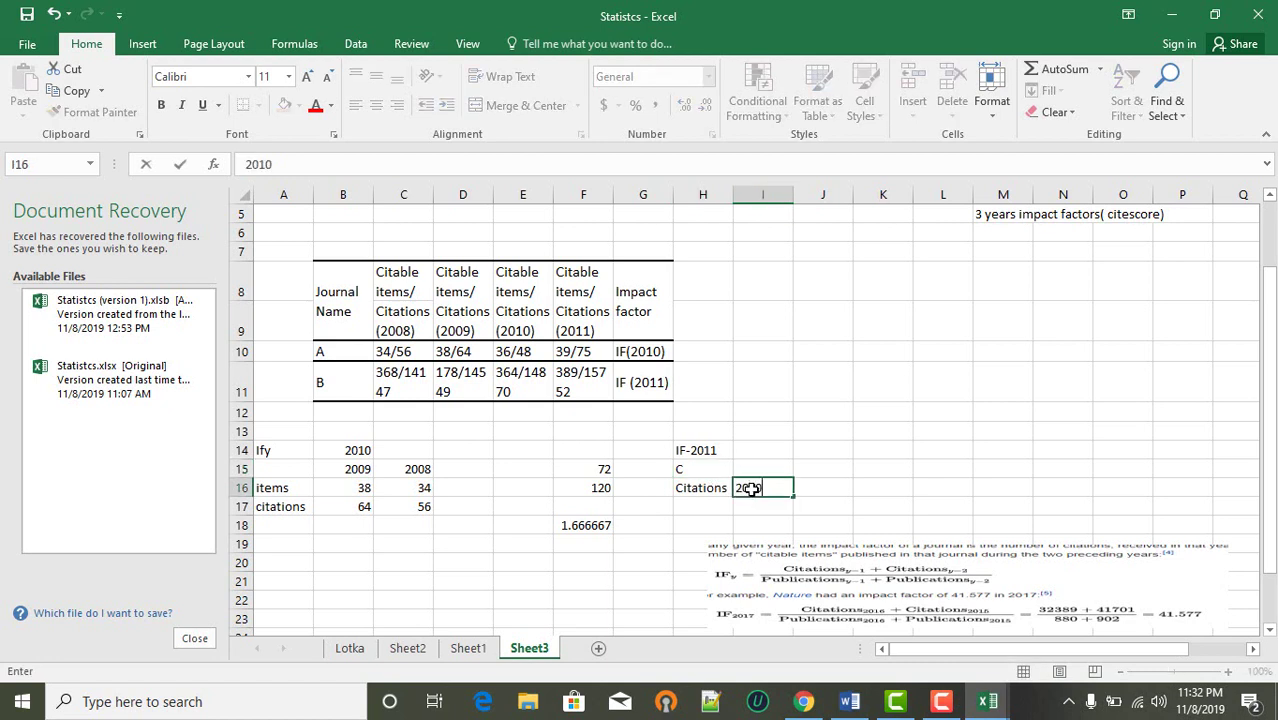
left_click(812, 488)
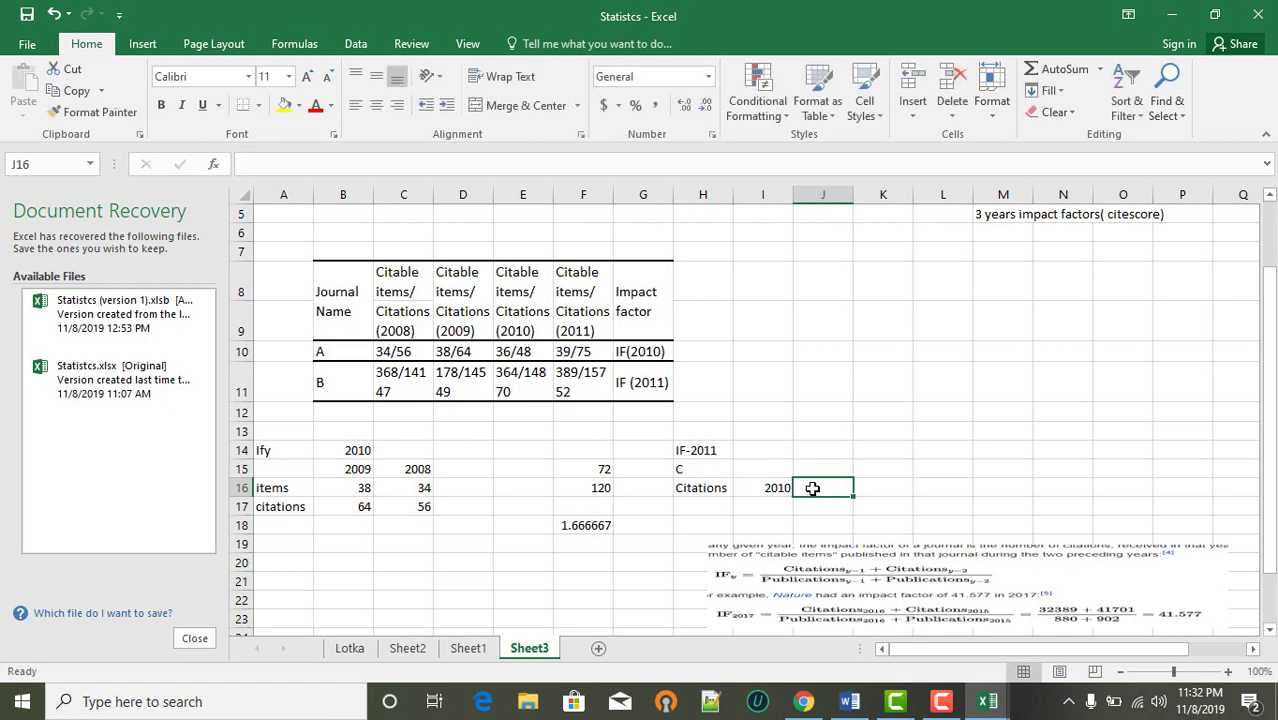
type("20")
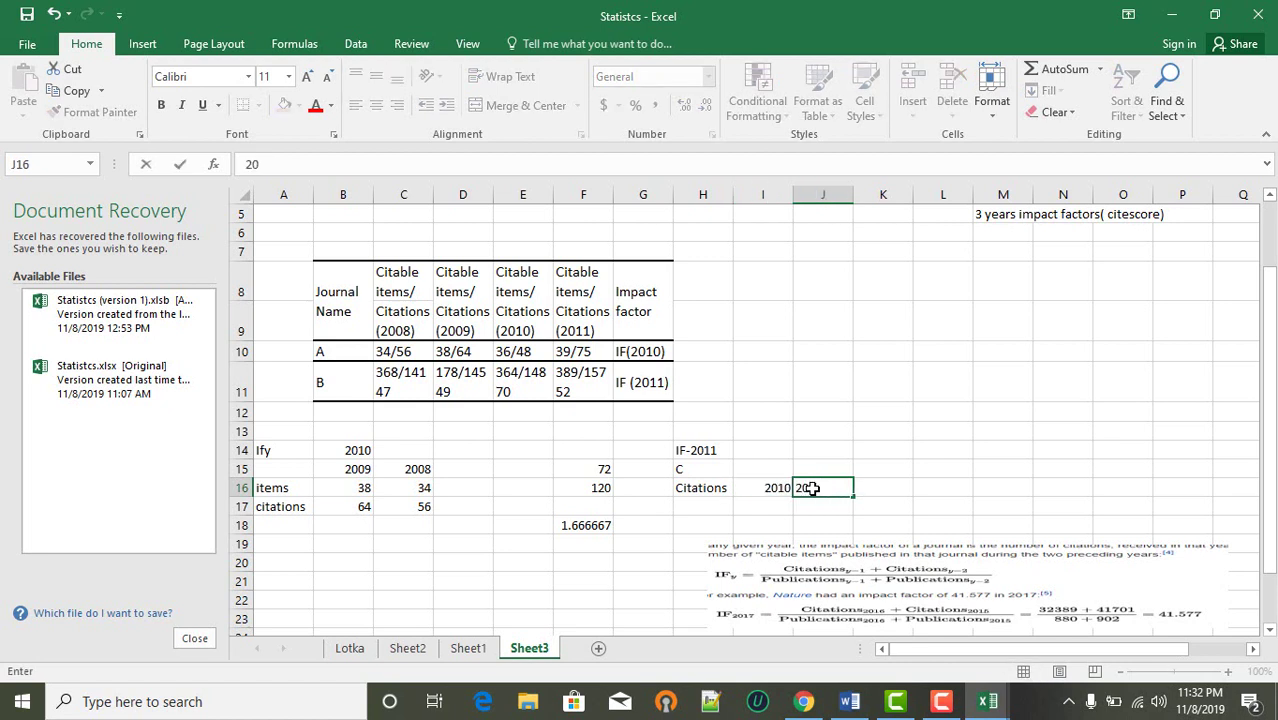
type("09")
- Enter journal B's citations from the table under their years, 14870 in I17 and 14549 in J17
left_click(659, 387)
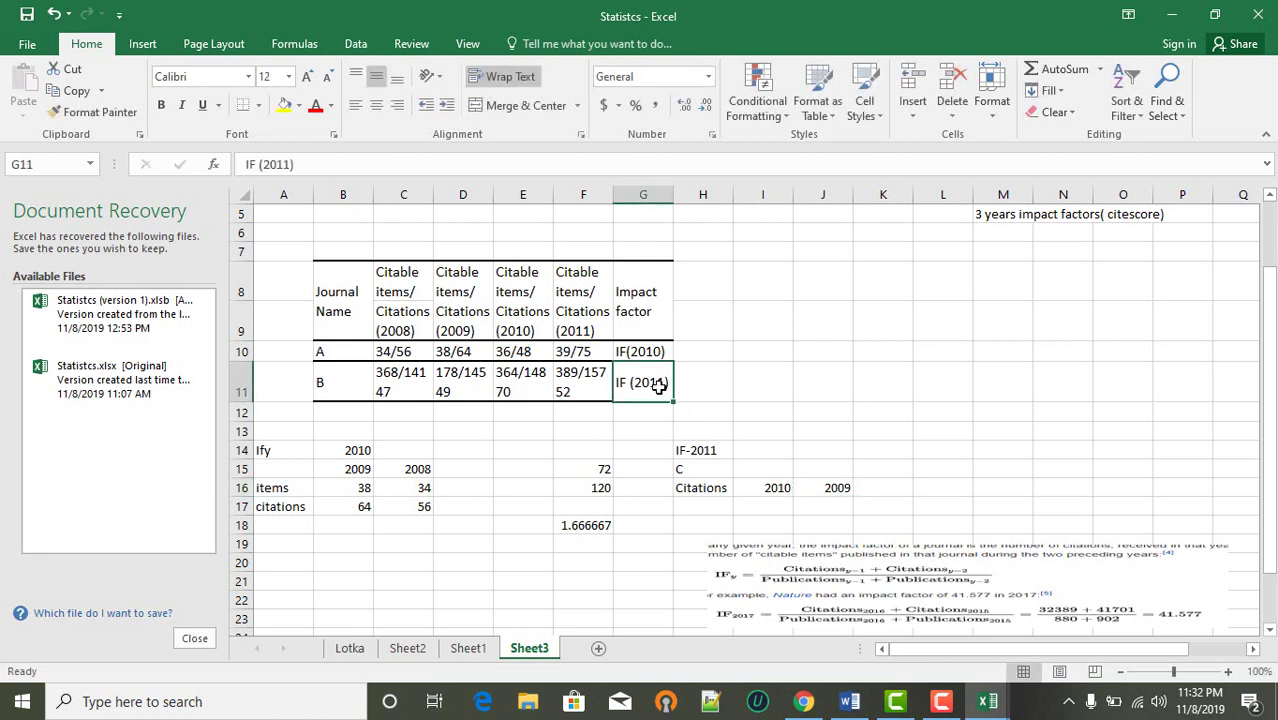
left_click(535, 378)
left_click(462, 382)
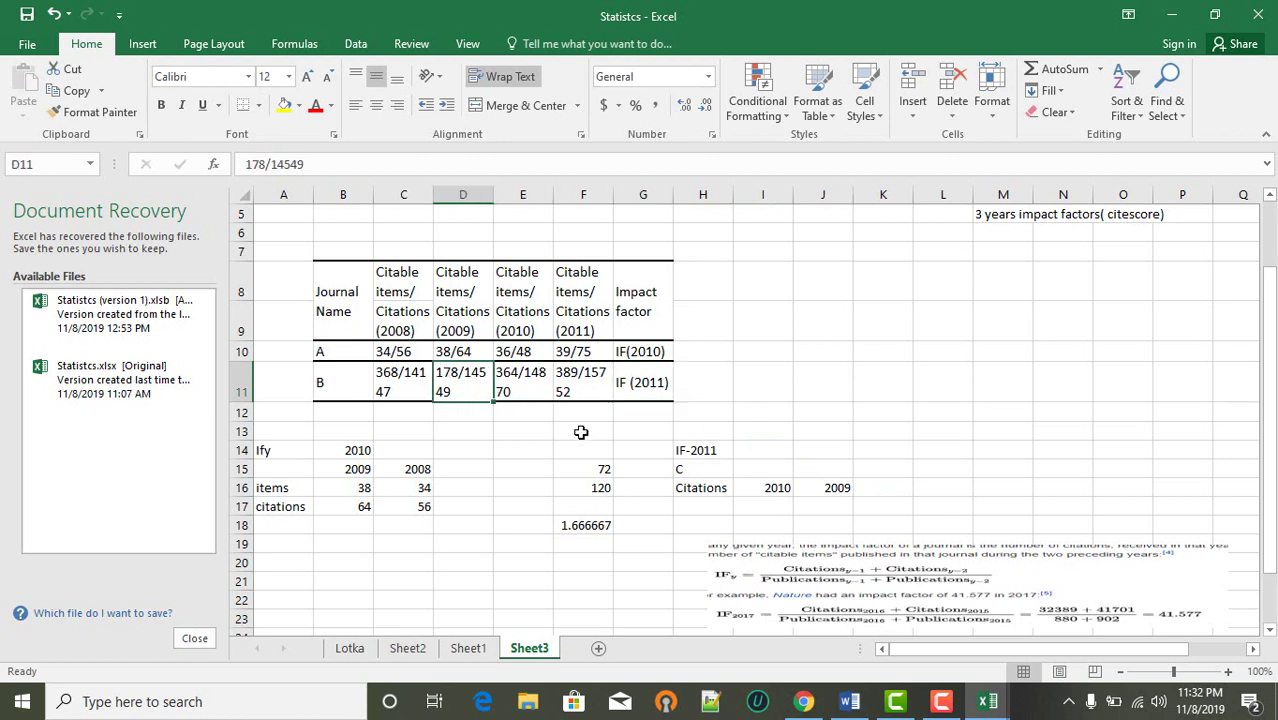
left_click(779, 501)
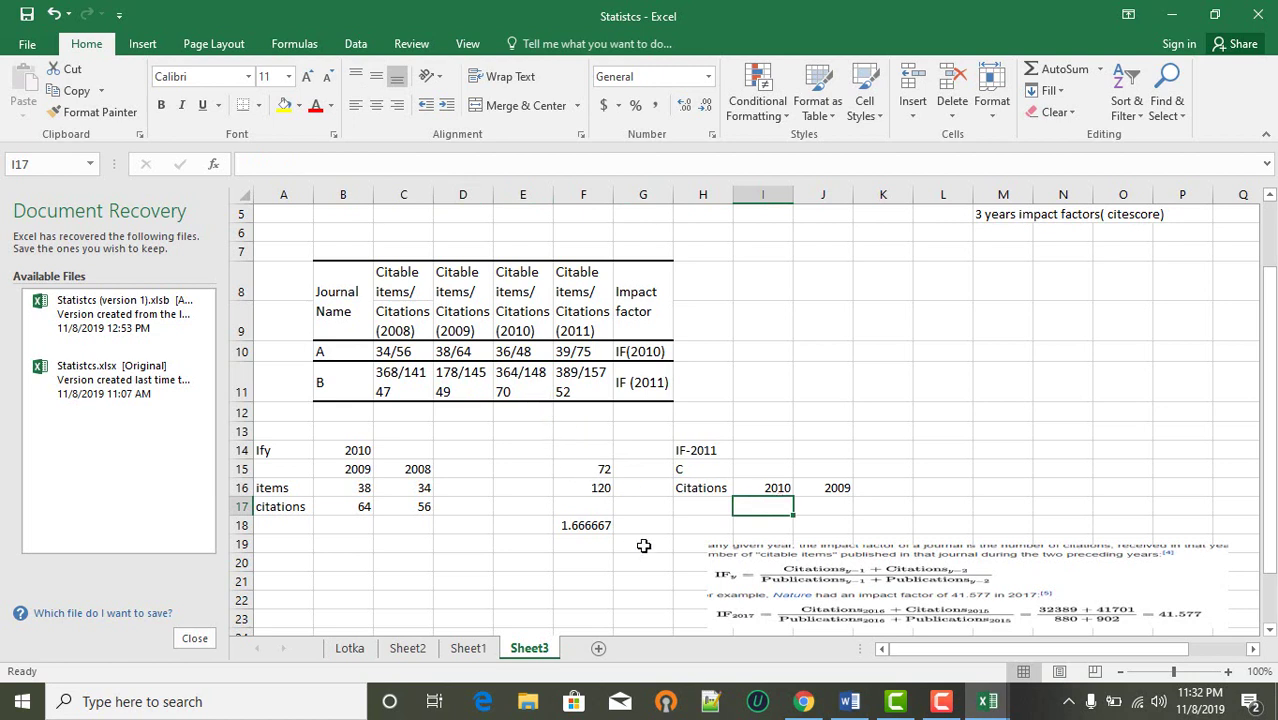
type("14870")
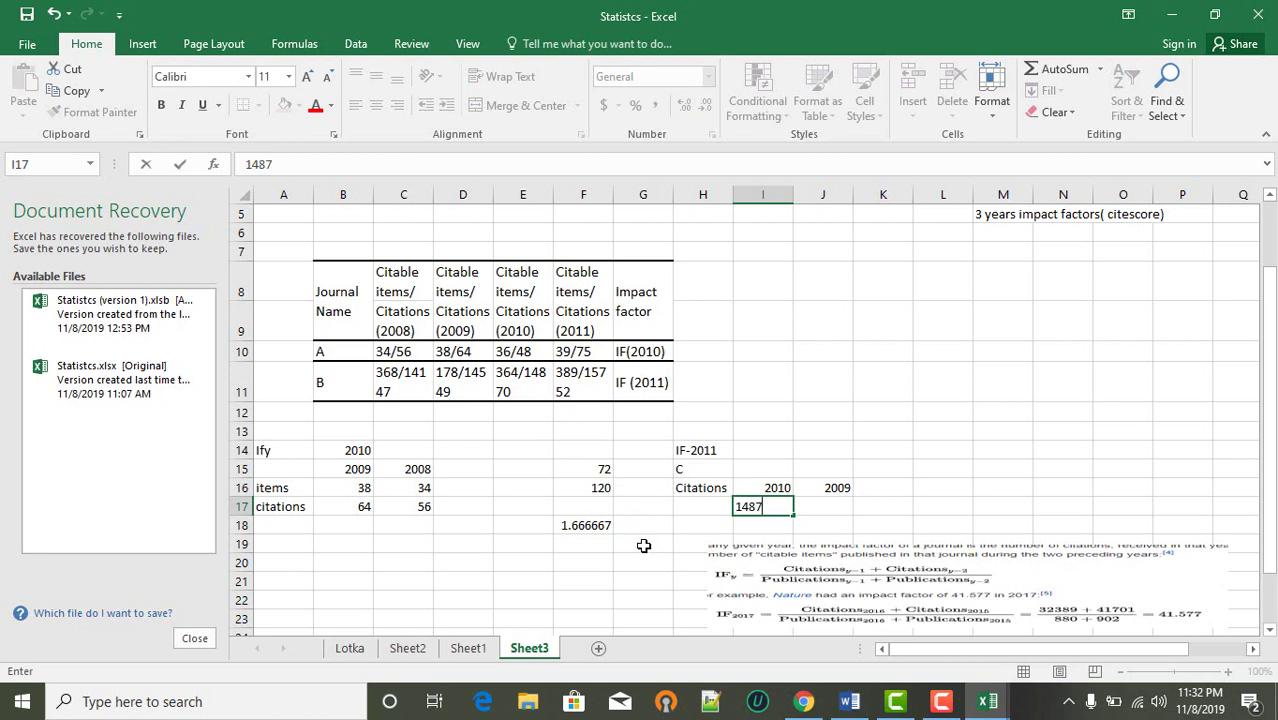
left_click(810, 508)
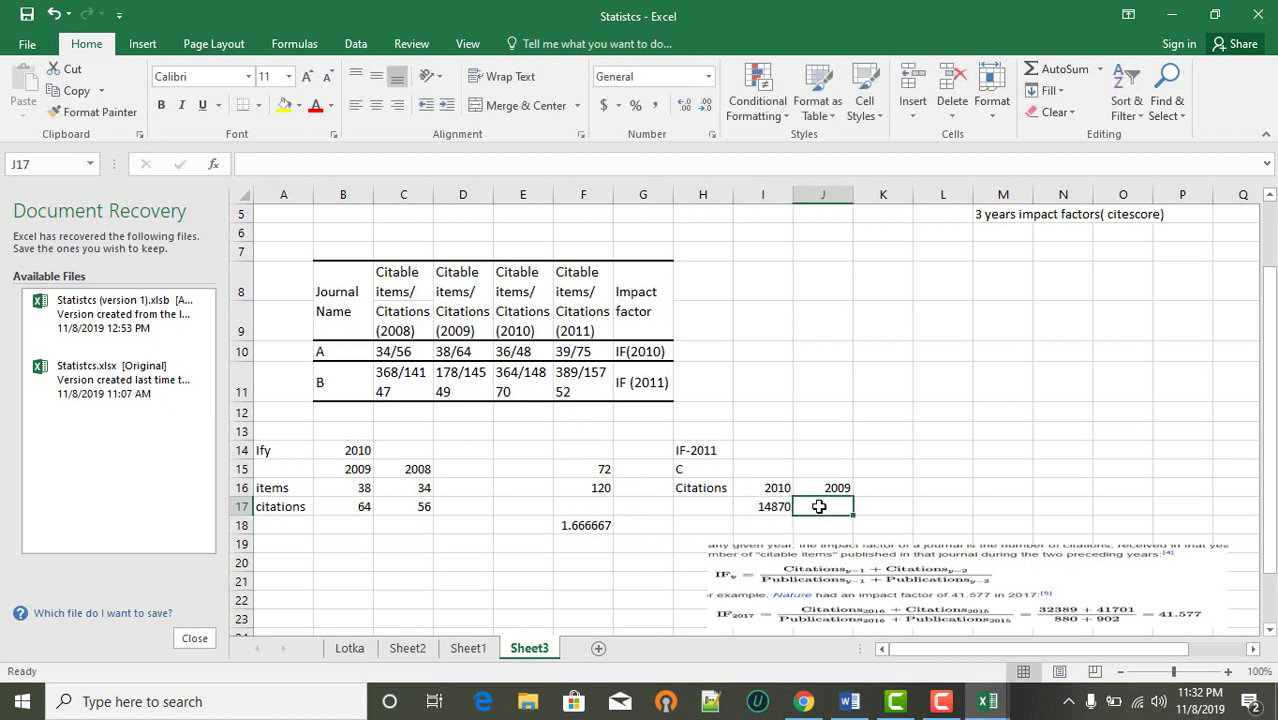
type("145")
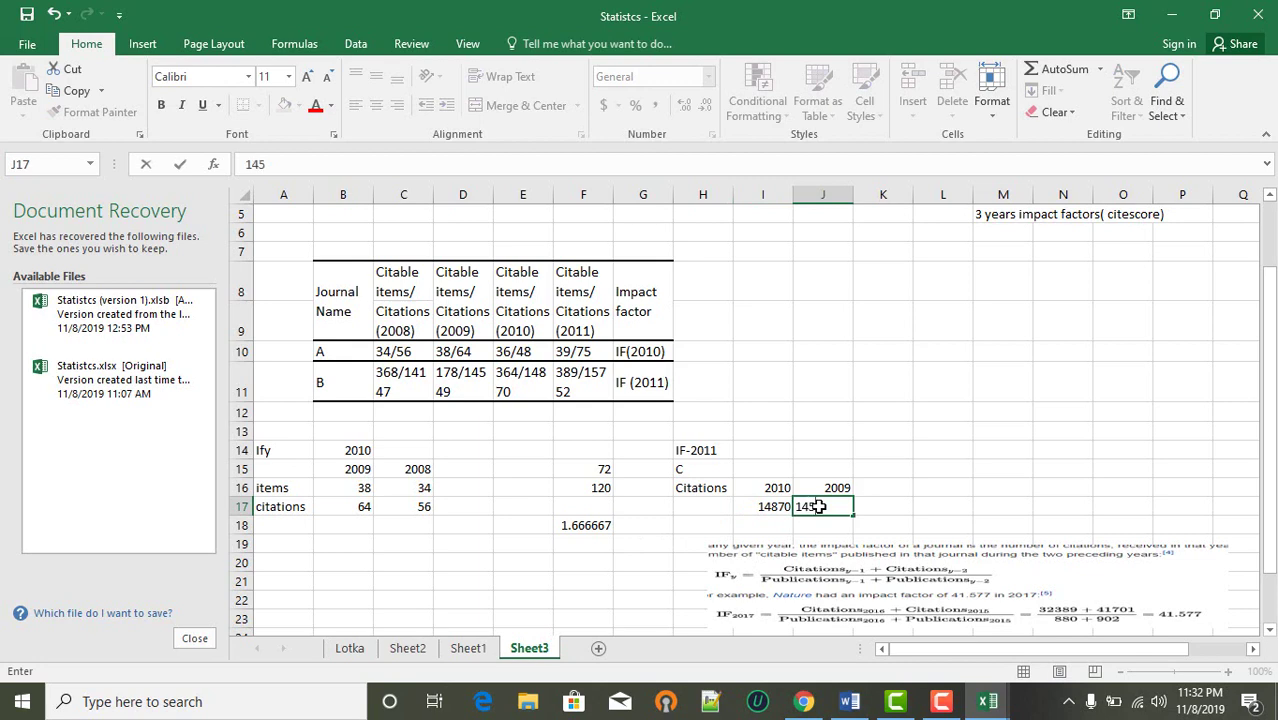
type("49")
scroll(805, 457, "down", 1)
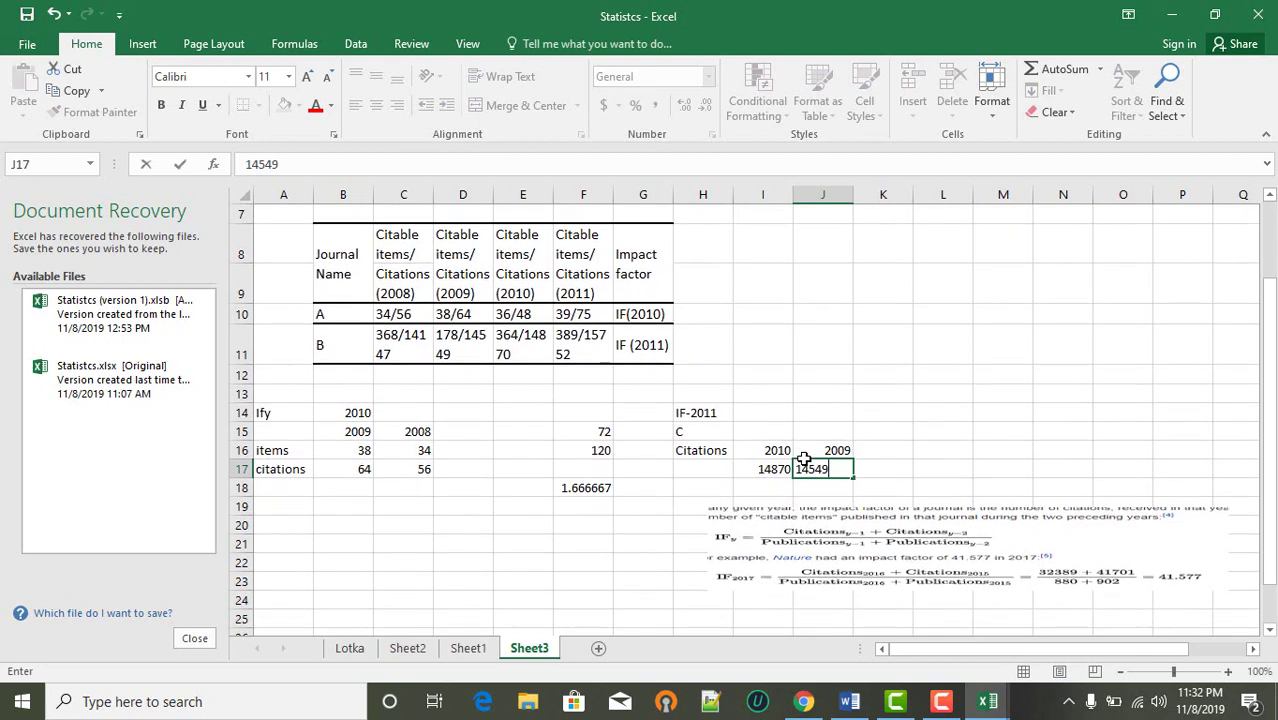
- Move the "Citations" label from H16 to H17, beside the citation values
left_click(703, 451)
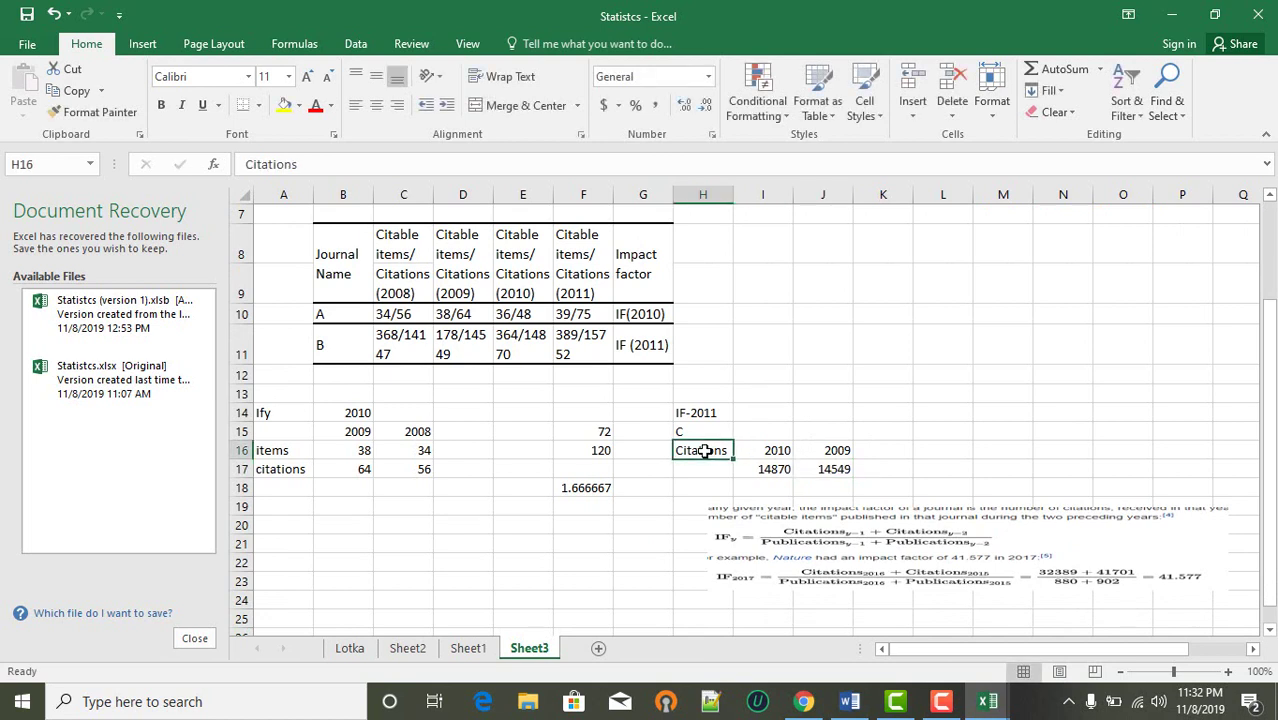
key("ctrl+c")
left_click(698, 473)
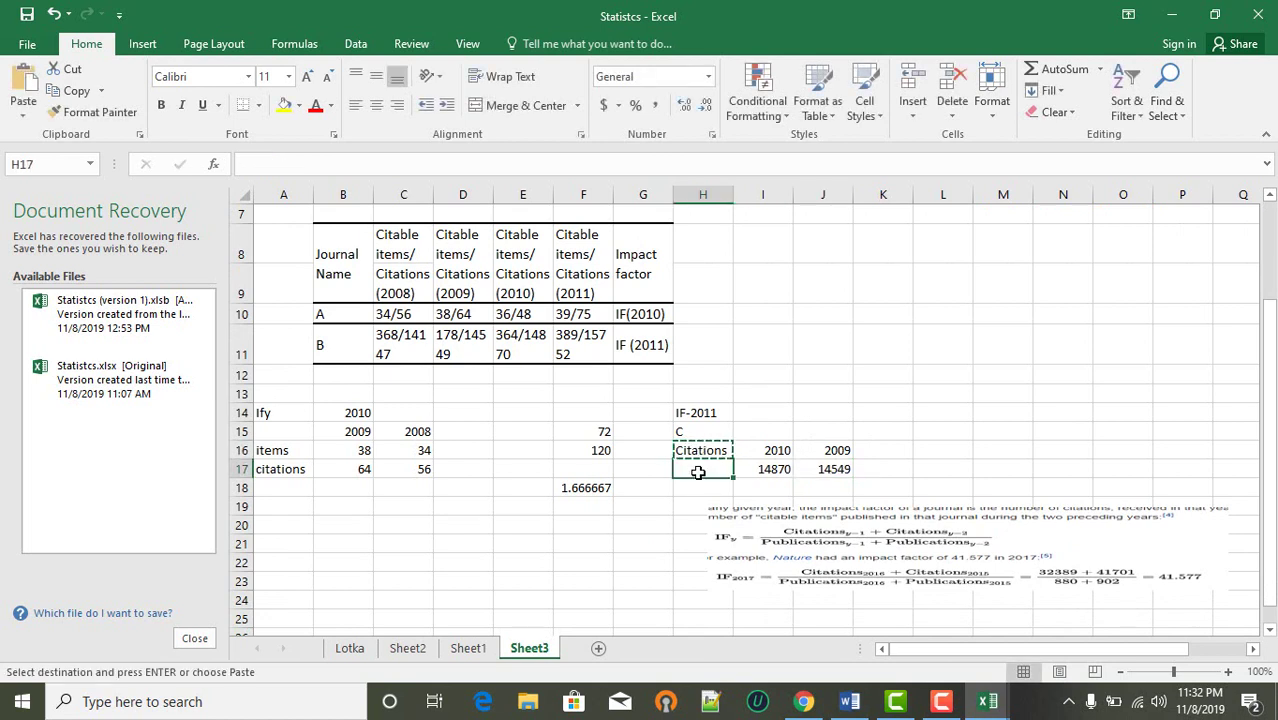
key("ctrl+v")
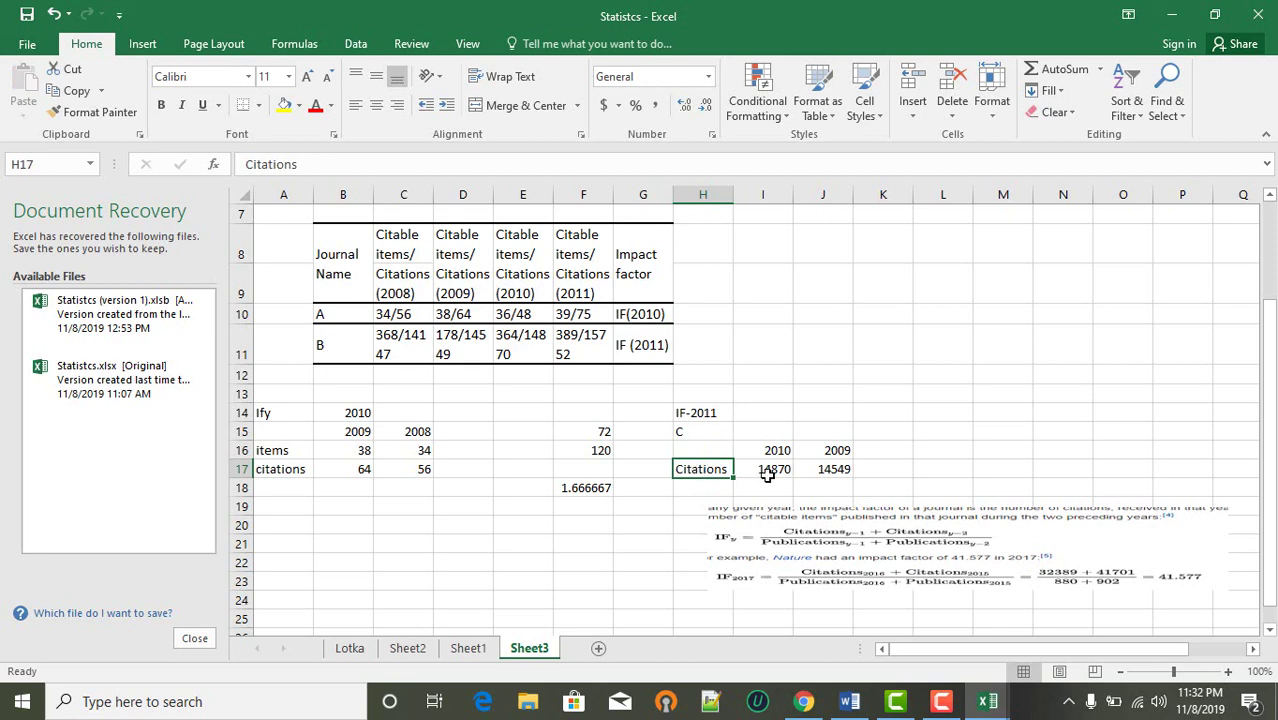
- Label cell H18 "citable items" and widen column H slightly to make room for the text
scroll(767, 475, "down", 1)
left_click(711, 470)
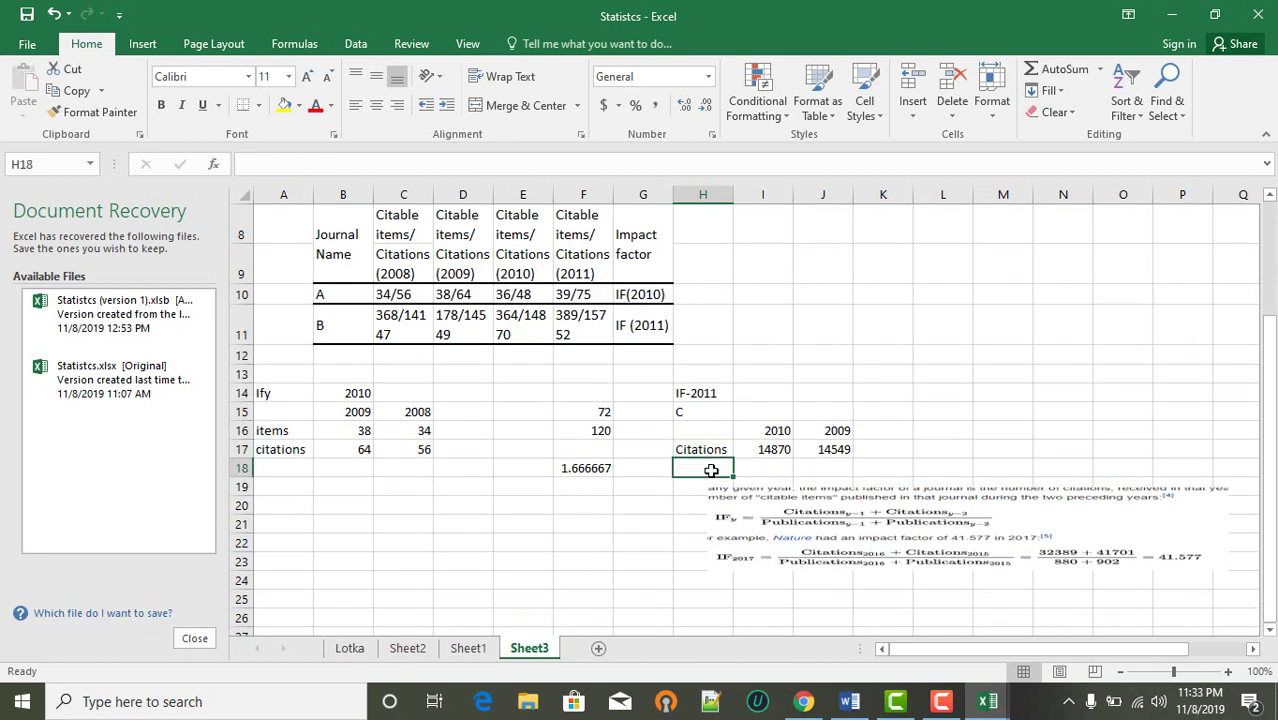
type("citab")
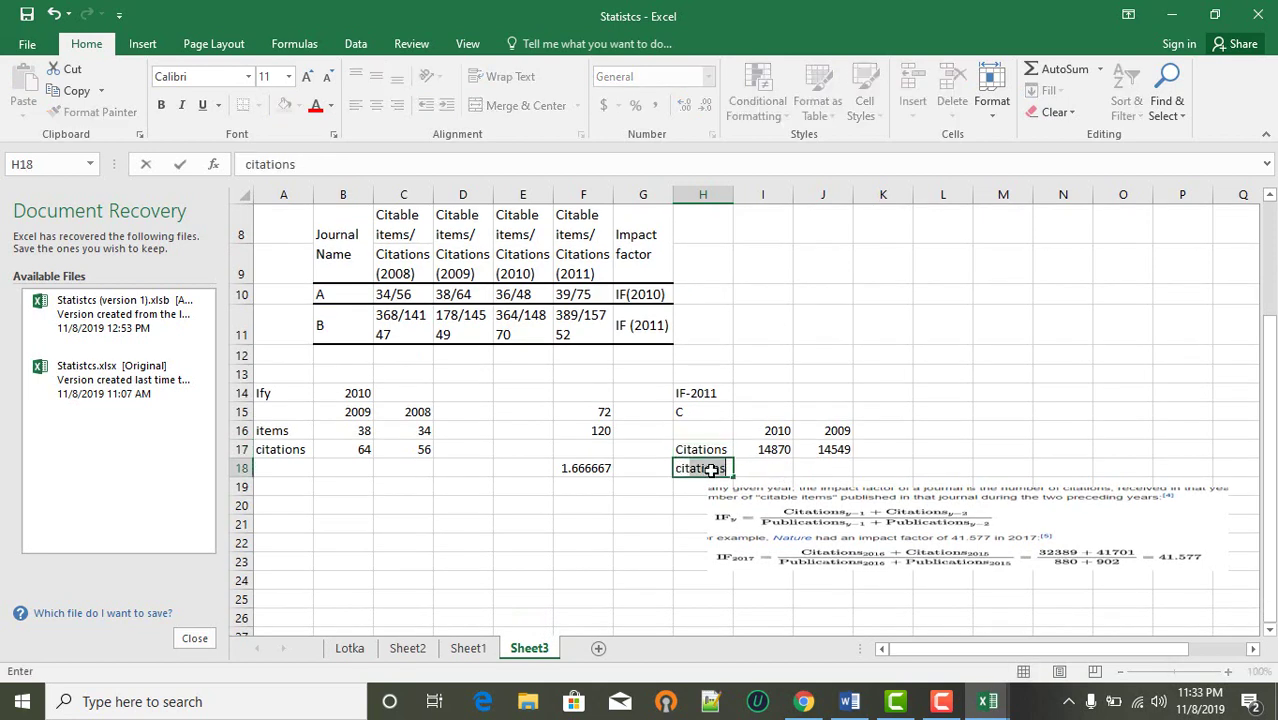
type("le items")
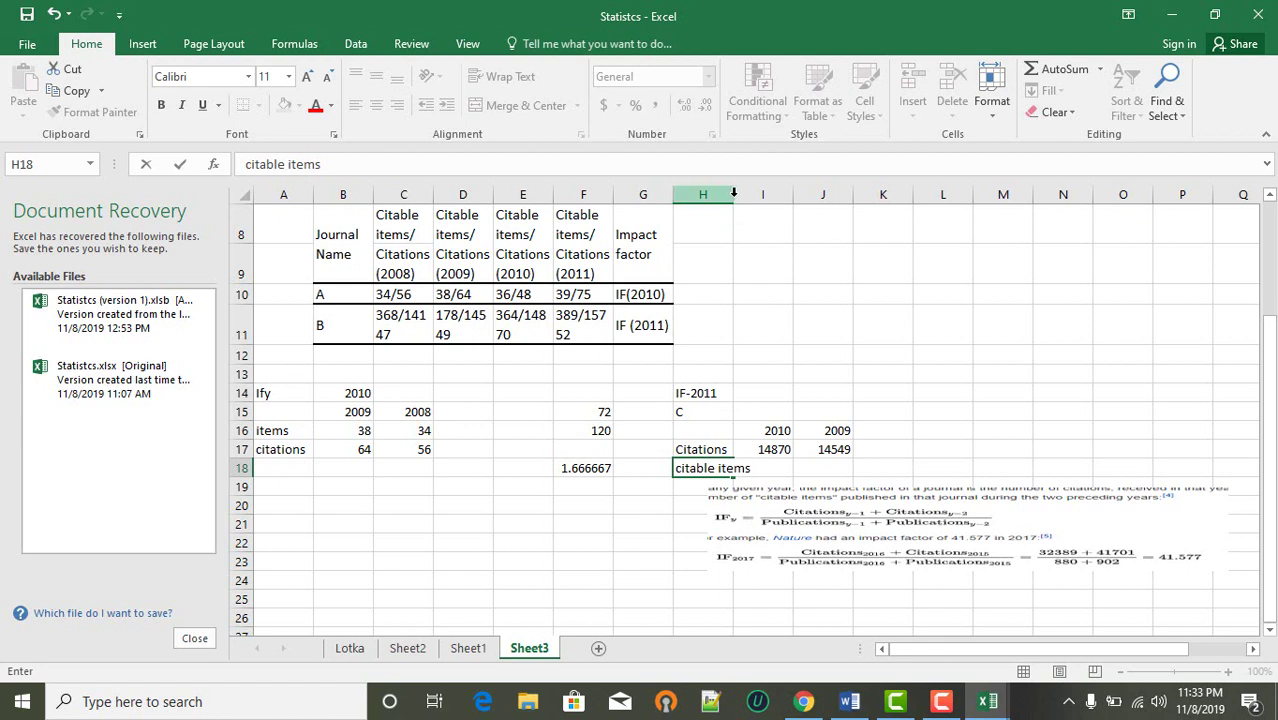
left_click(763, 262)
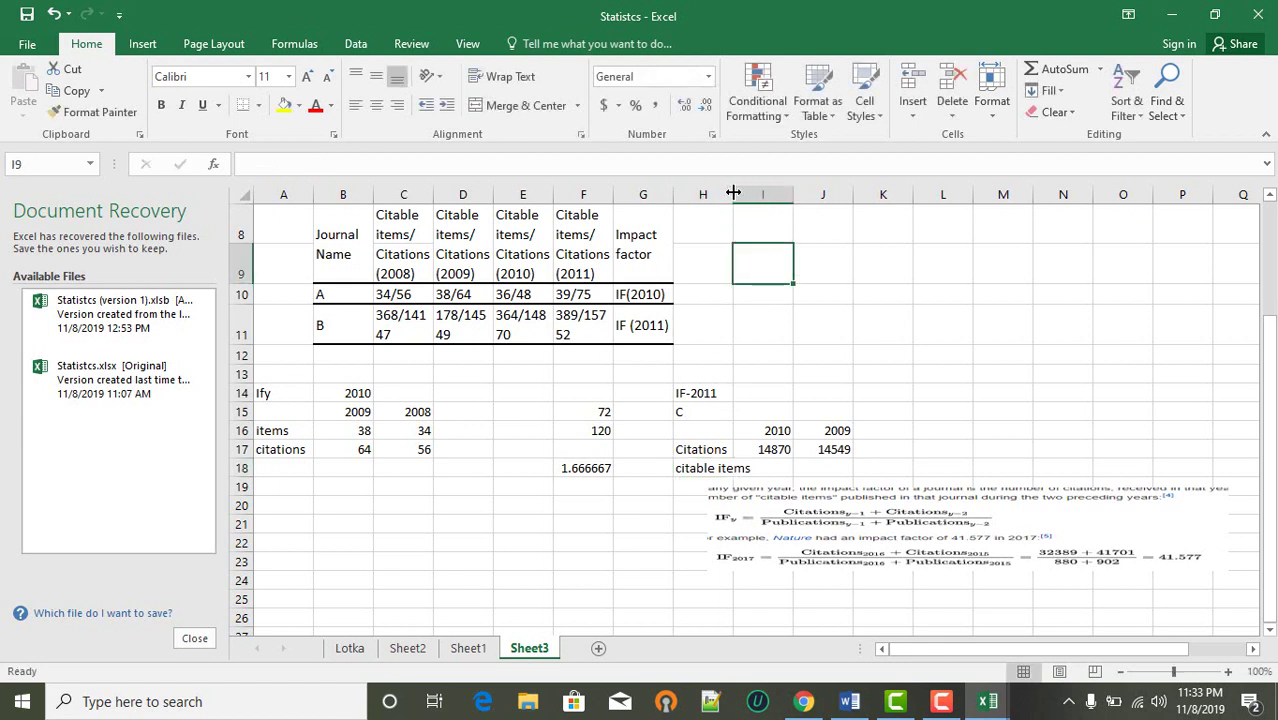
left_click_drag(733, 193, 748, 193)
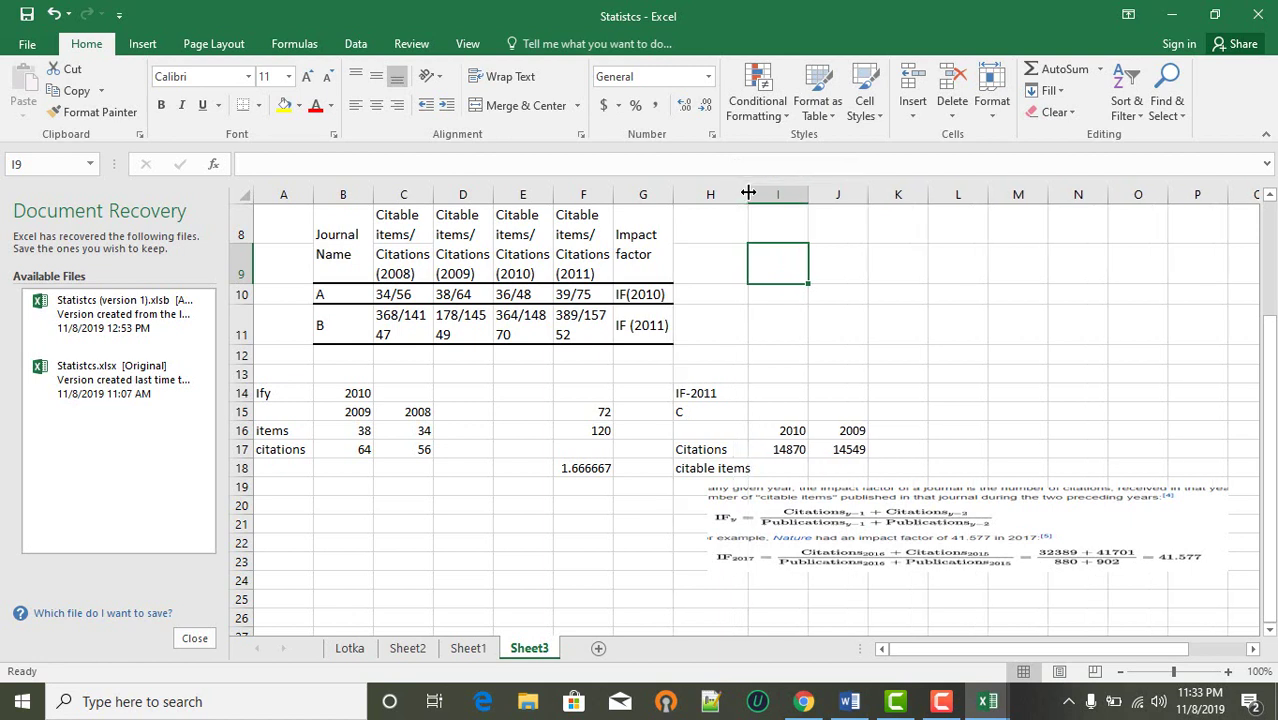
- Enter journal B's citable items from the table, 364 for 2010 in I18 and 178 for 2009 in J18
left_click(775, 467)
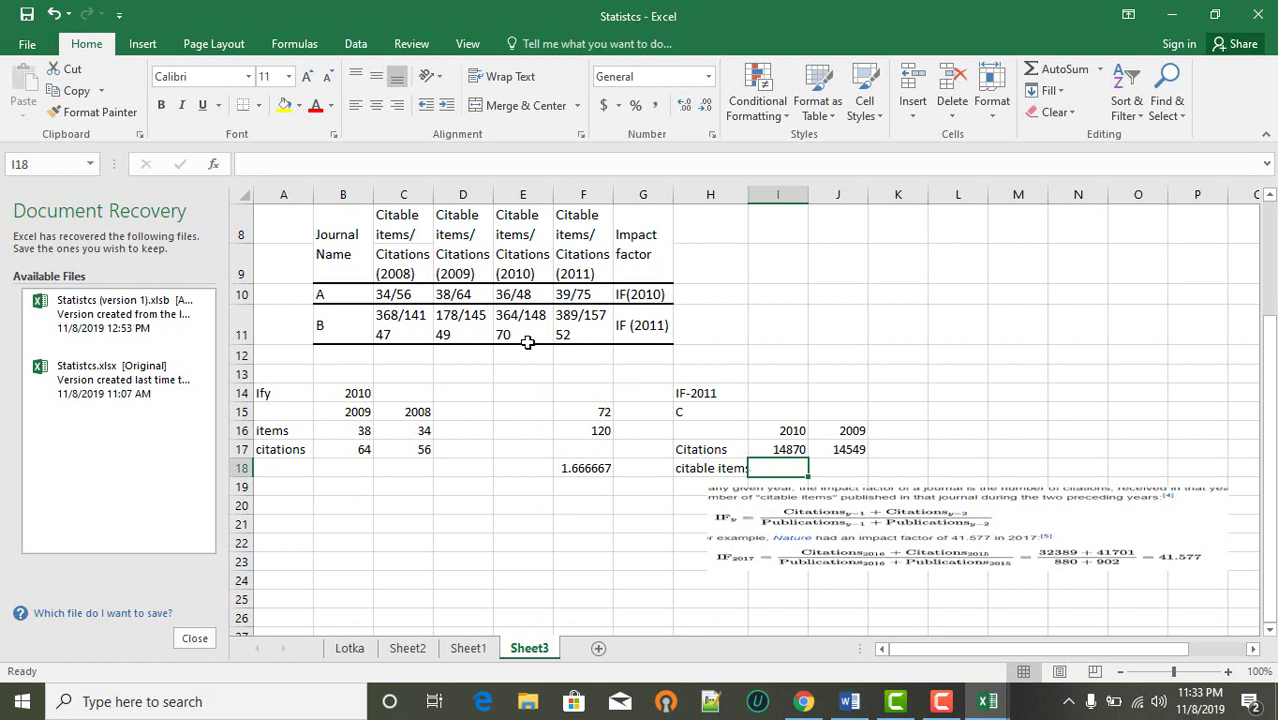
type("364")
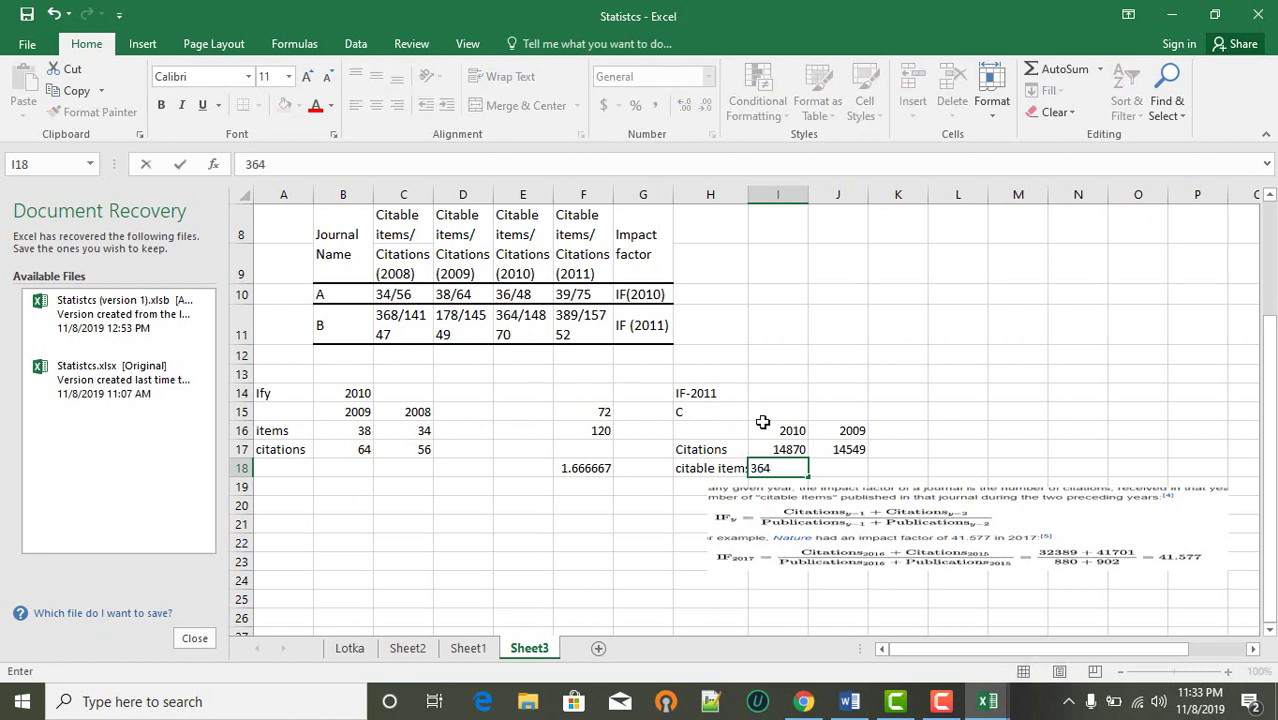
left_click(831, 469)
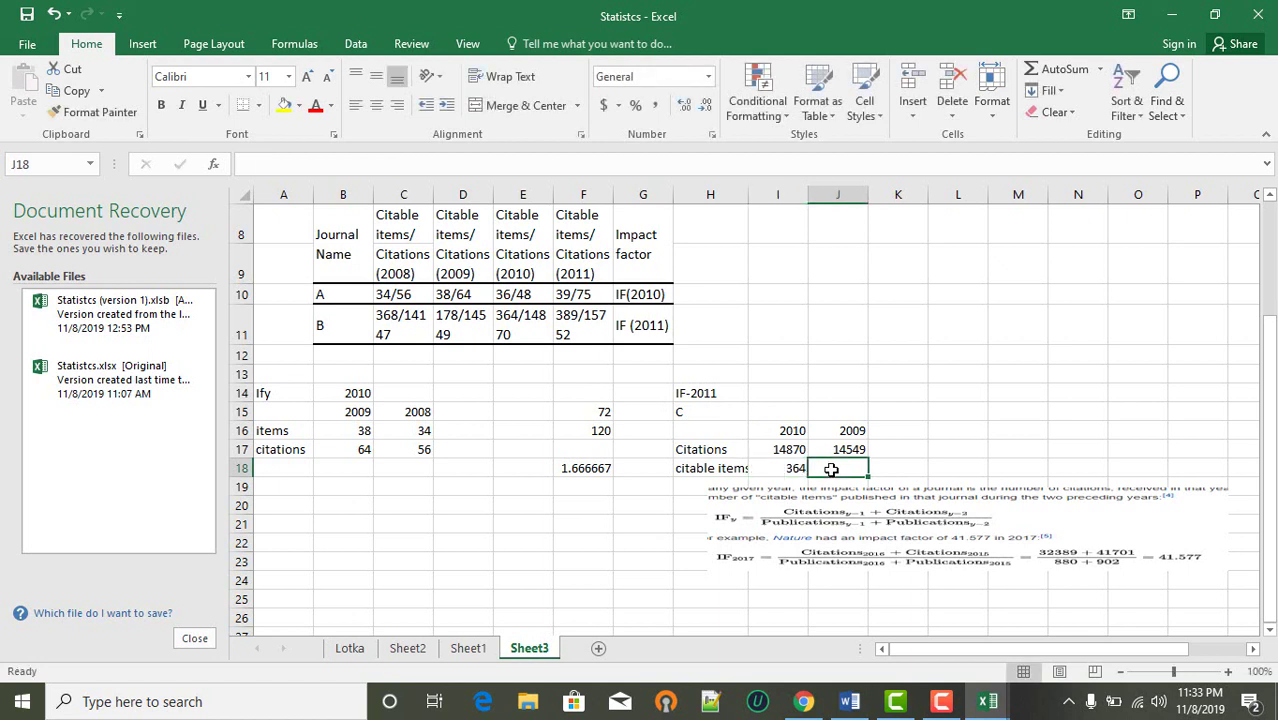
type("178")
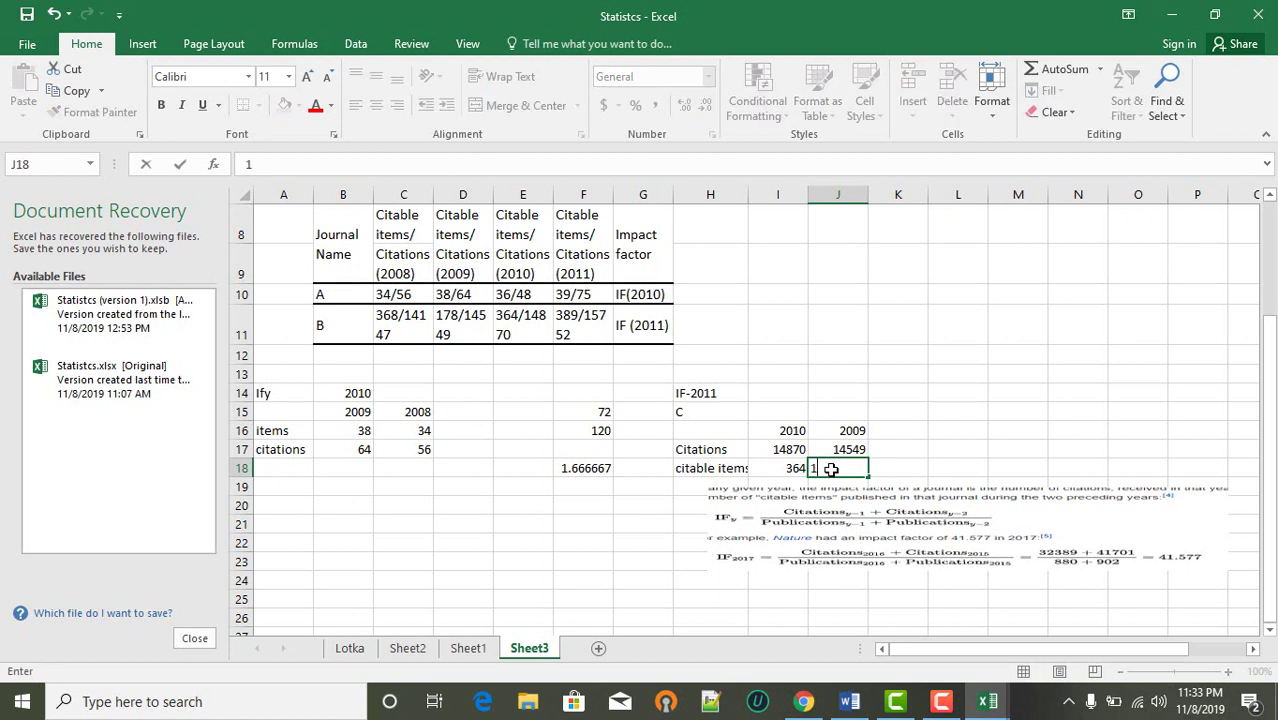
- Sum journal B's 2010 and 2009 citations (I17:J17) in cell K17
left_click(896, 450)
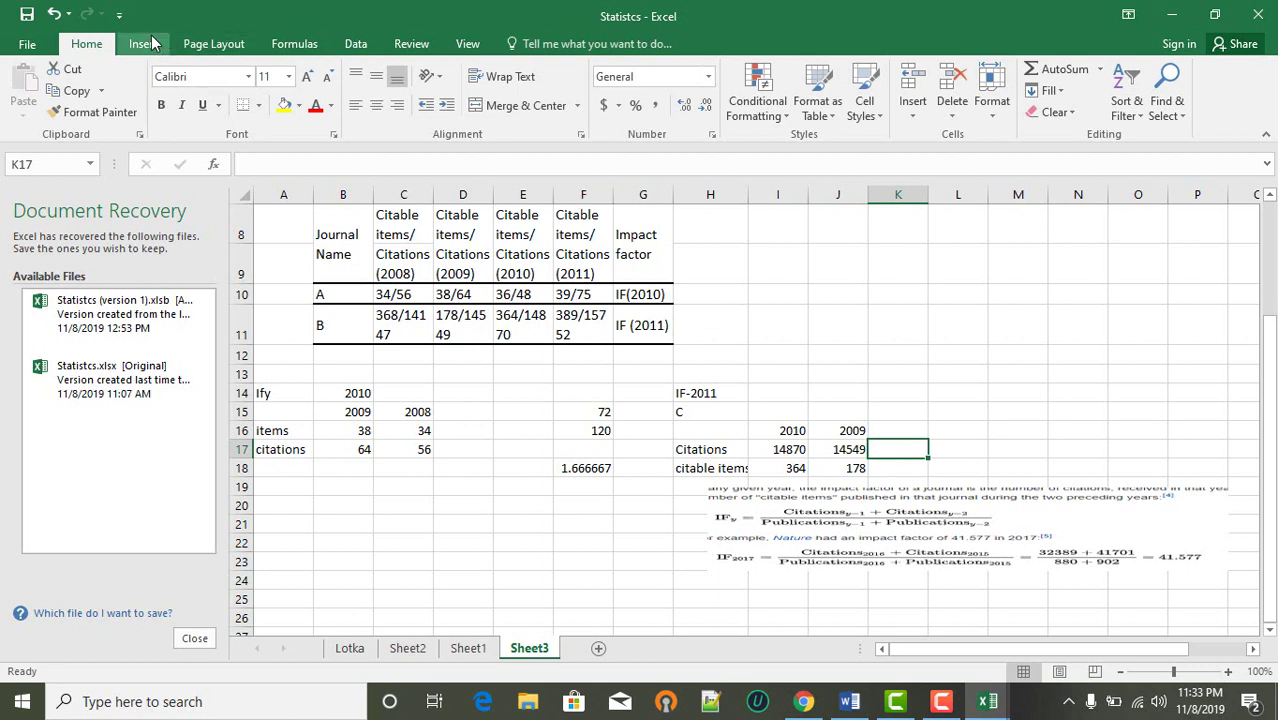
left_click(1040, 72)
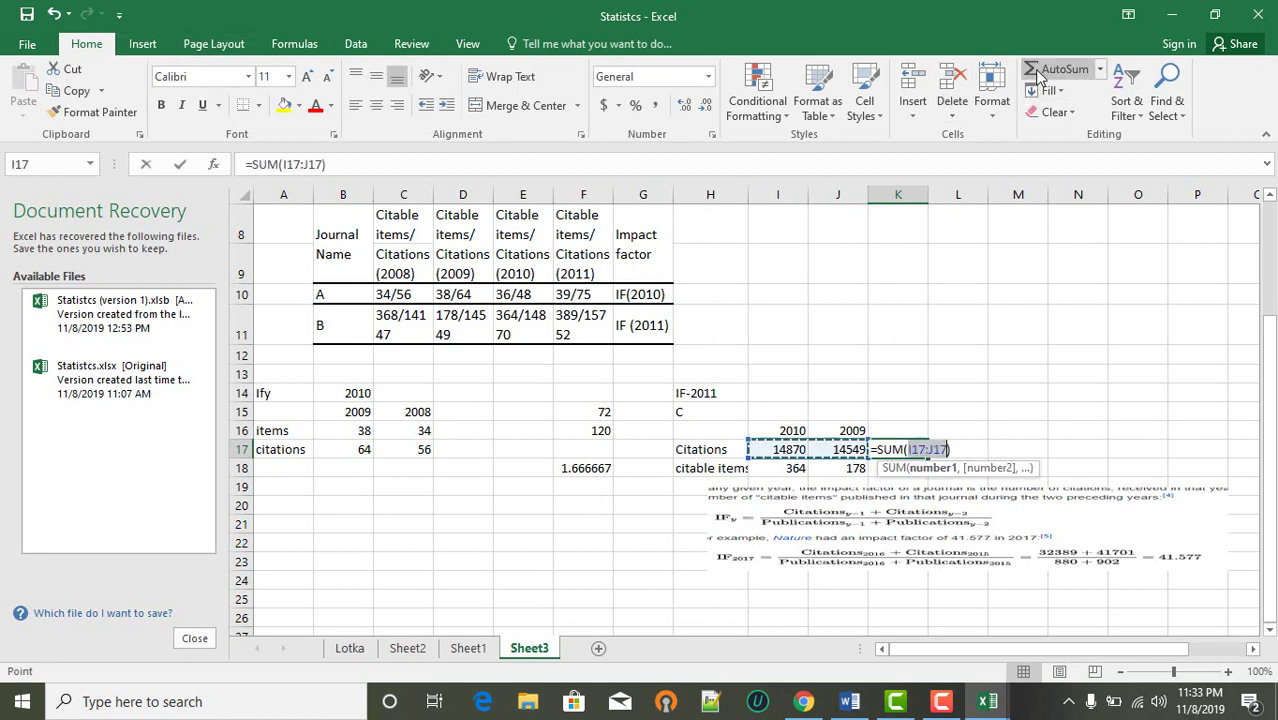
key("Return")
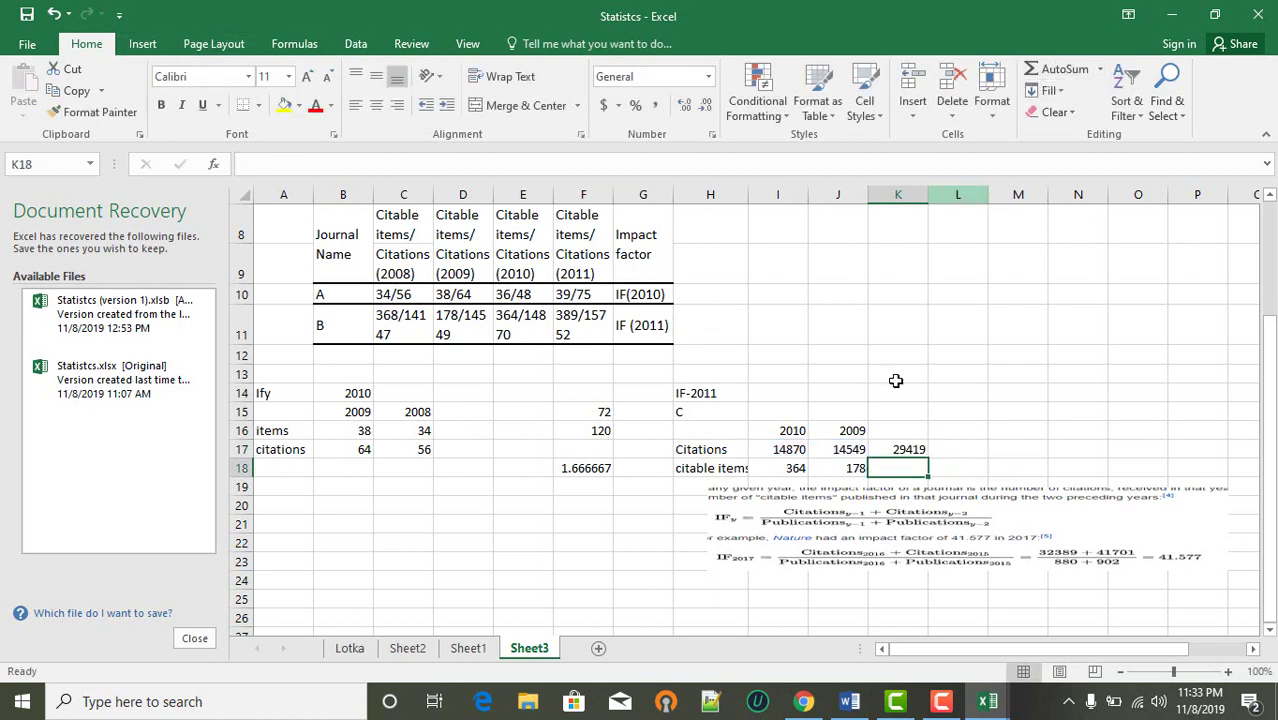
left_click(1055, 68)
left_click(1056, 70)
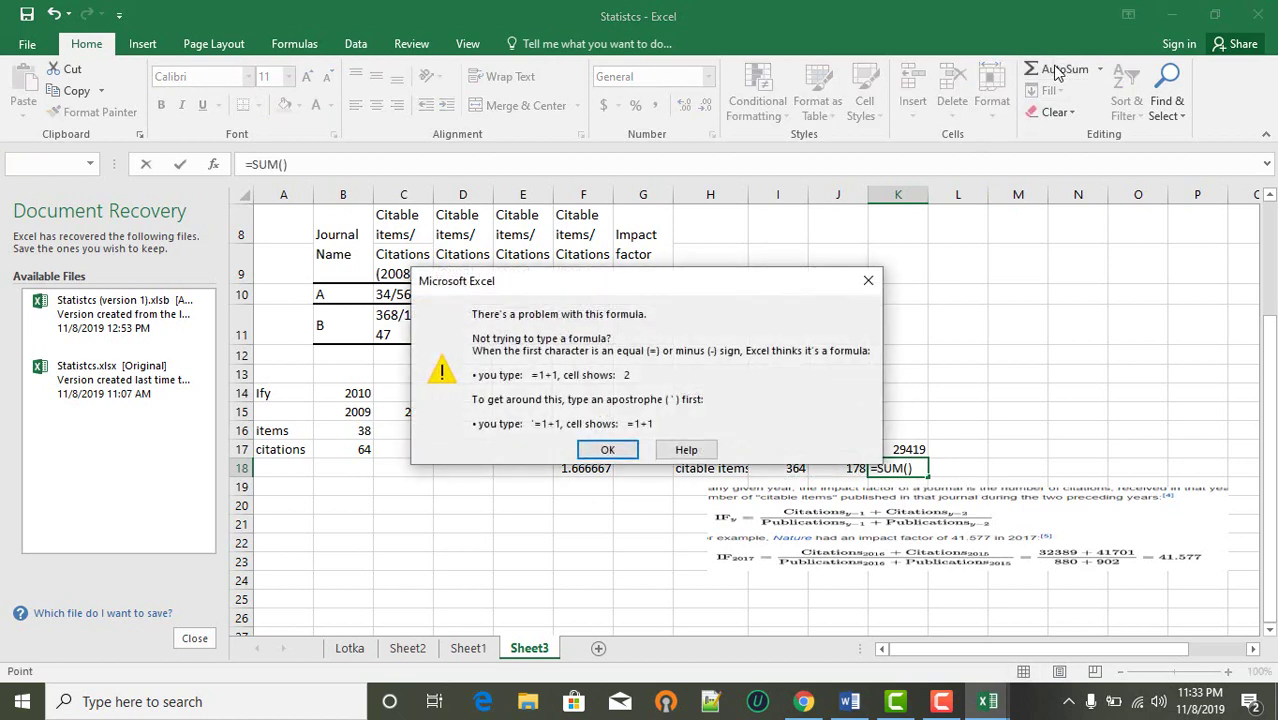
key("Return")
key("BackSpace")
key("BackSpace")
key("BackSpace")
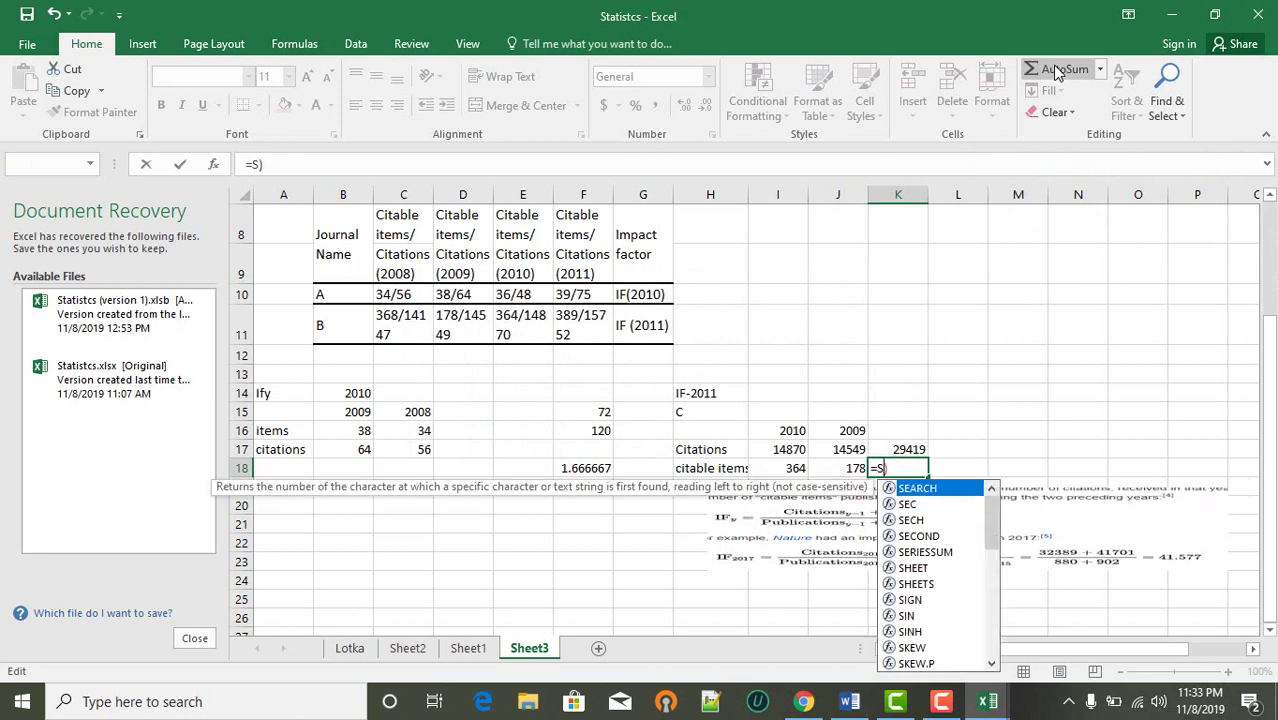
key("BackSpace")
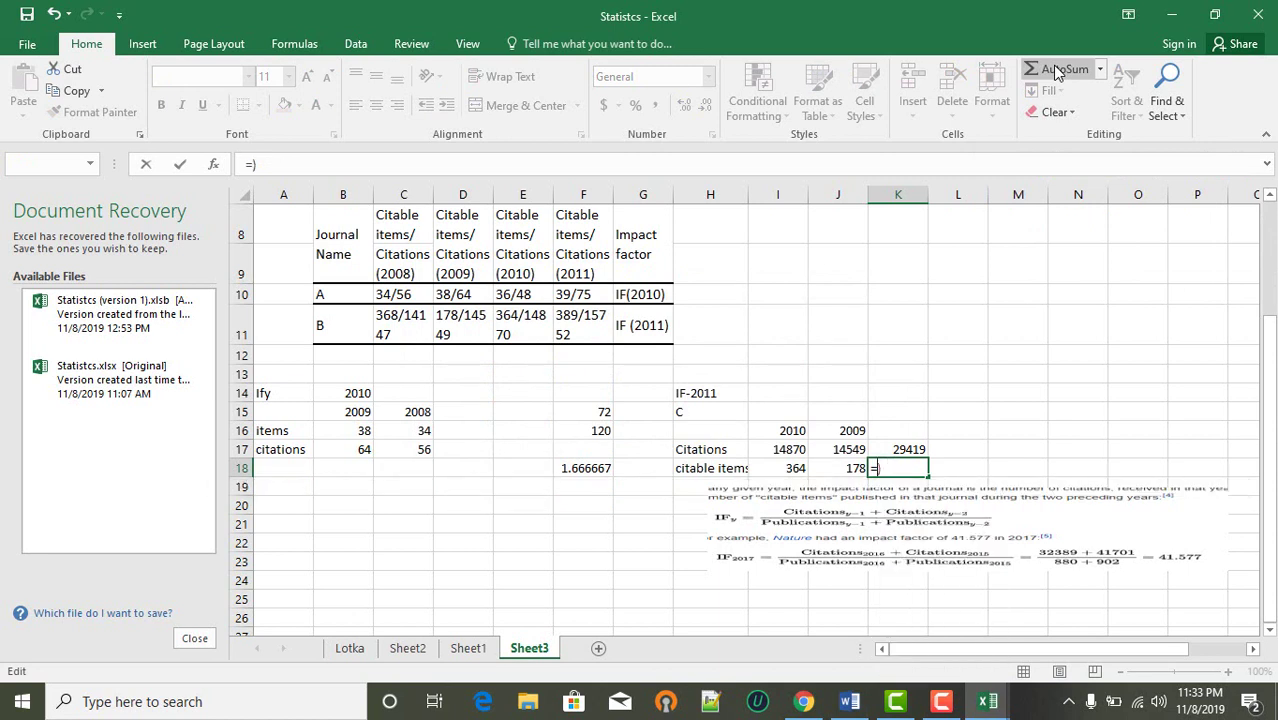
key("BackSpace")
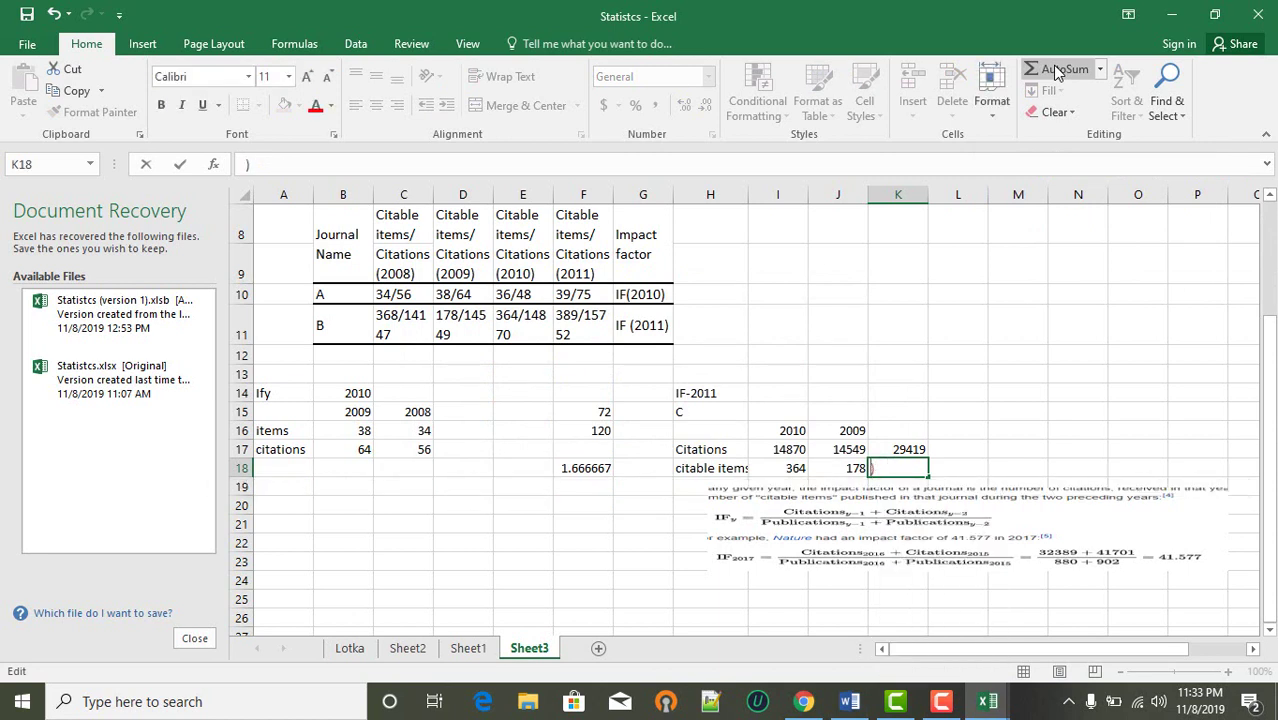
key("Delete")
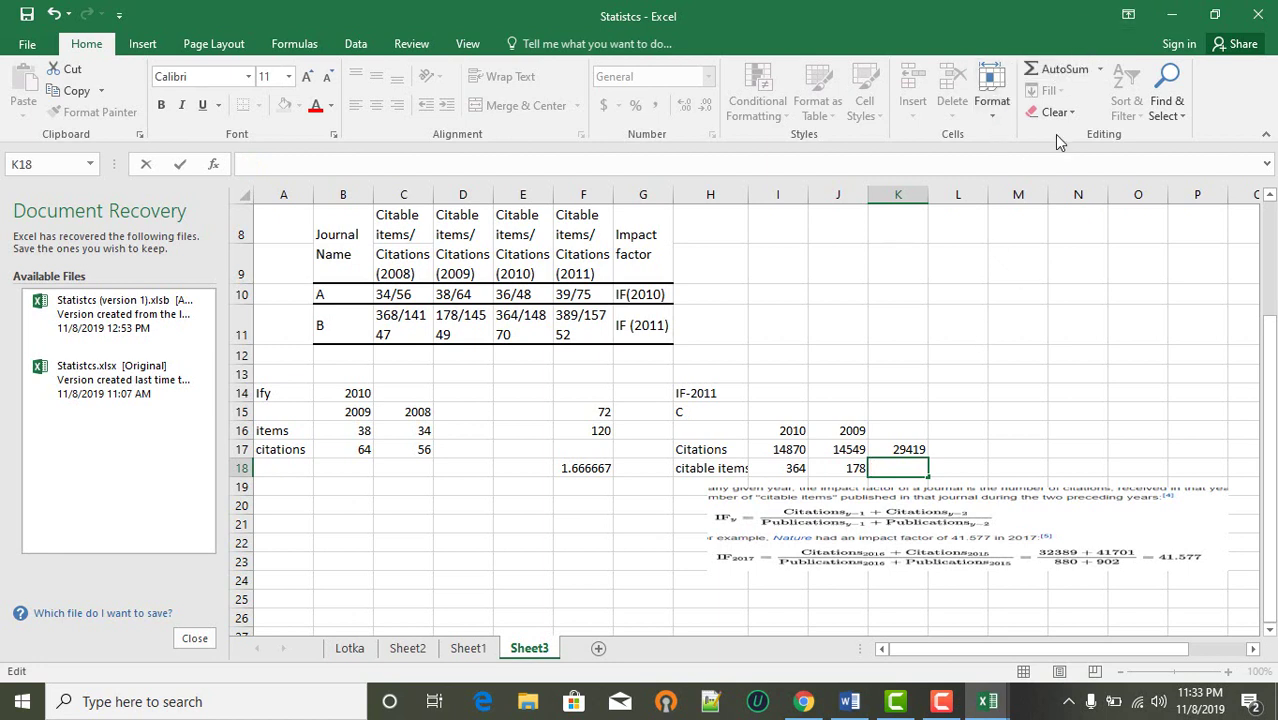
- Sum journal B's 2010 and 2009 citable items (I18:J18) in K18 and move the formula picture down, clear of the figures
key("Escape")
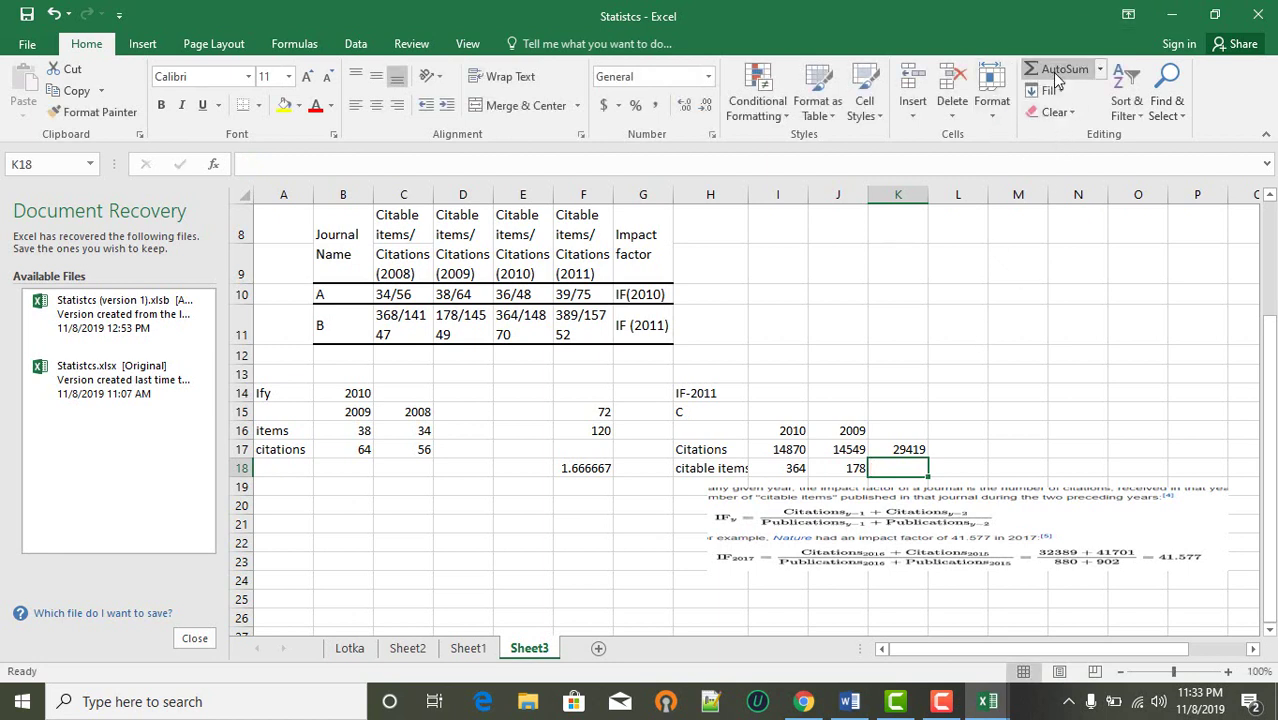
left_click(1058, 70)
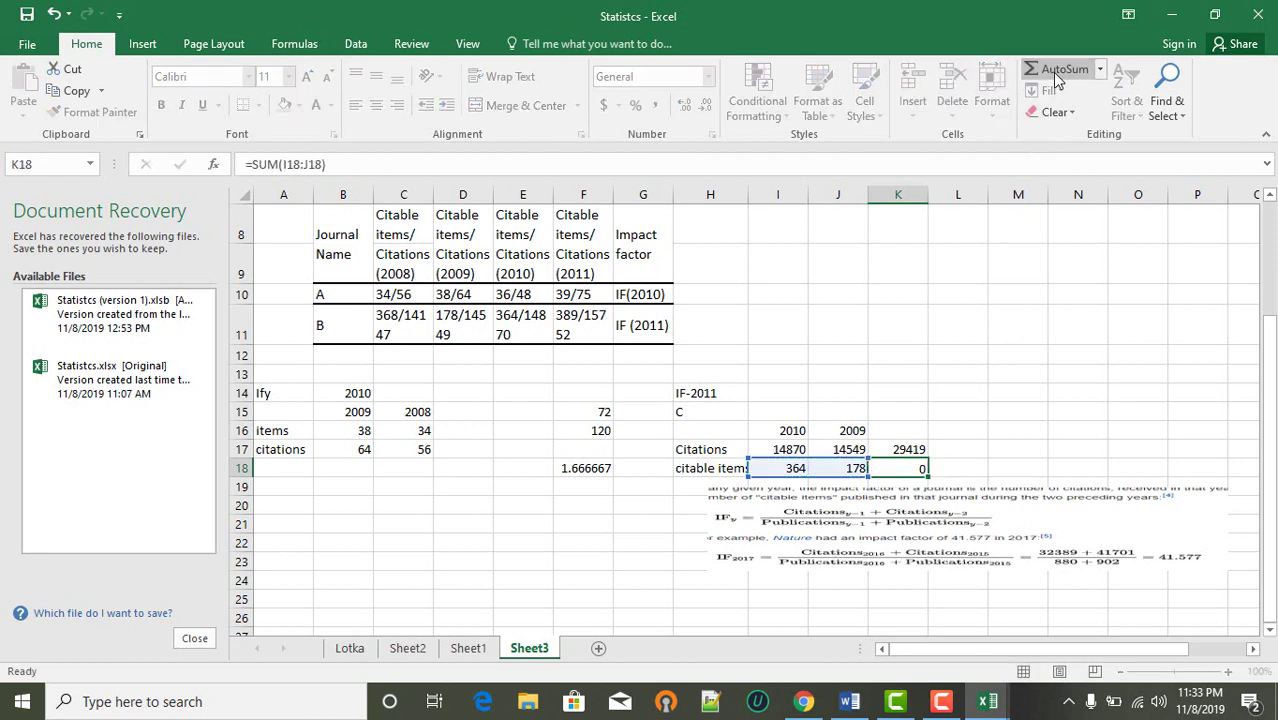
key("Return")
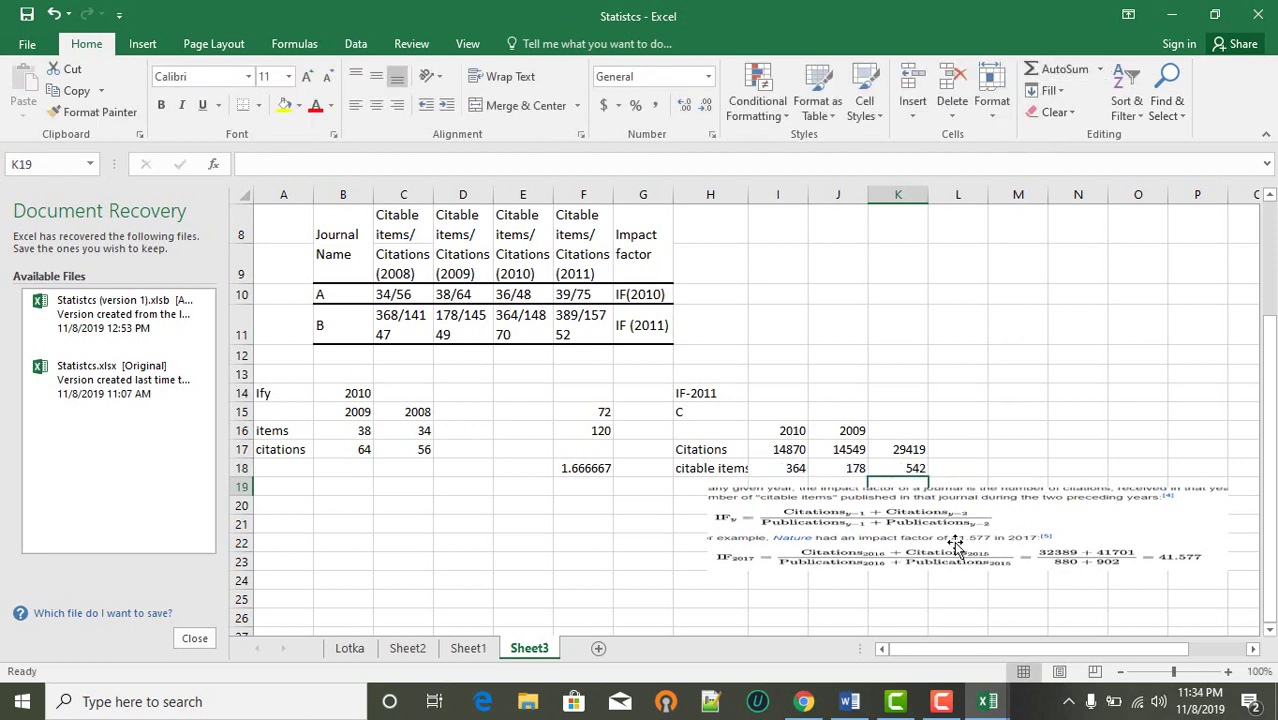
left_click_drag(948, 550, 932, 590)
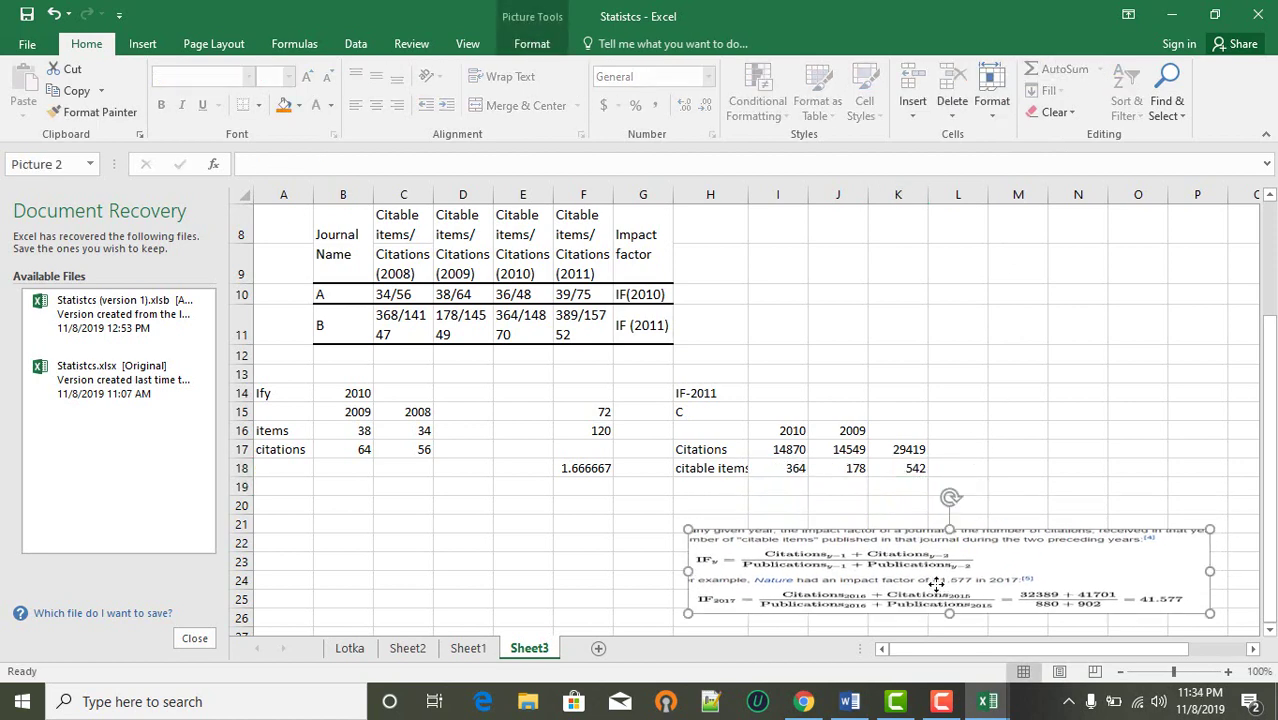
- Review journal B's IF-2011 label, its 2010 and 2009 citations and citable items, and their totals in rows 17 and 18
left_click(718, 388)
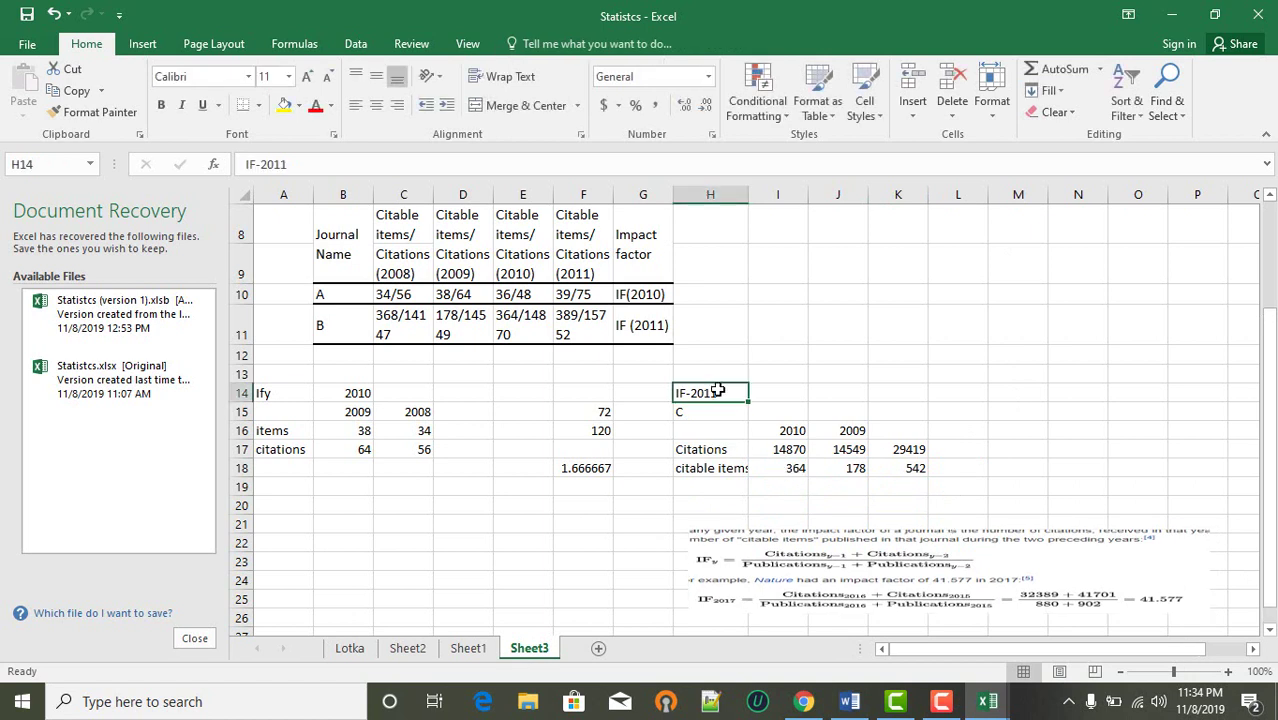
left_click(787, 452)
left_click(845, 449)
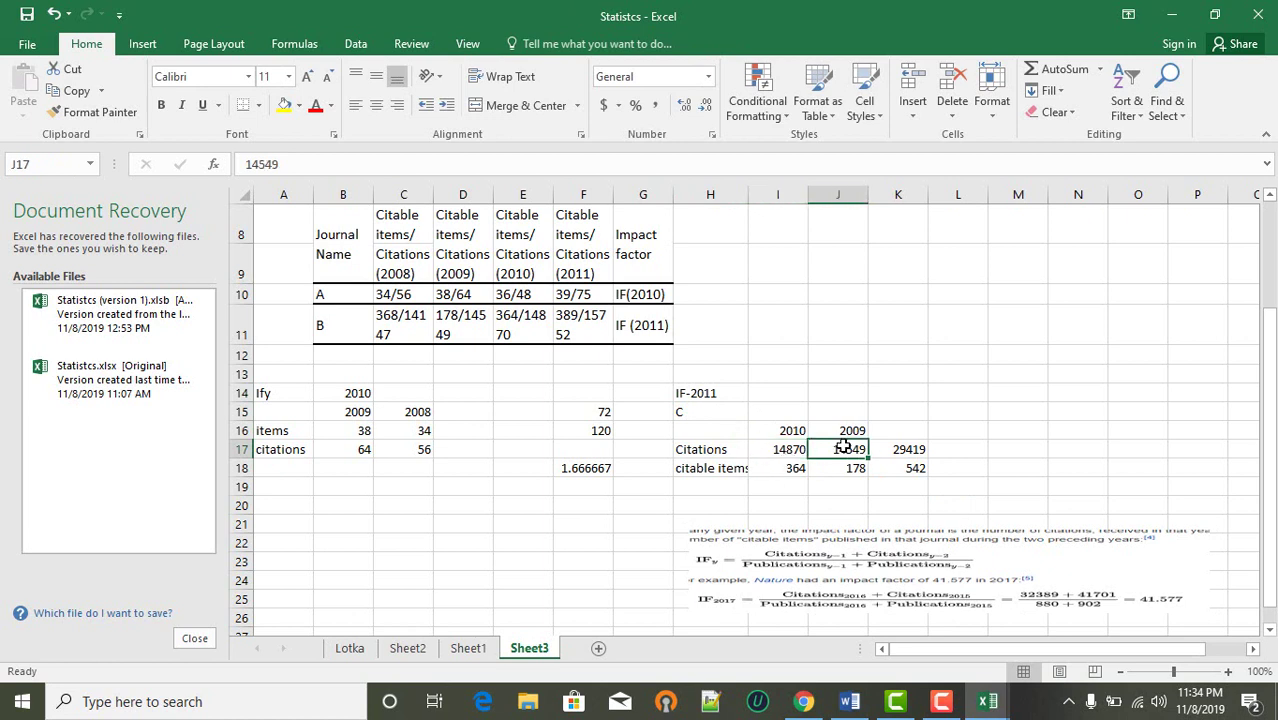
left_click_drag(796, 448, 895, 449)
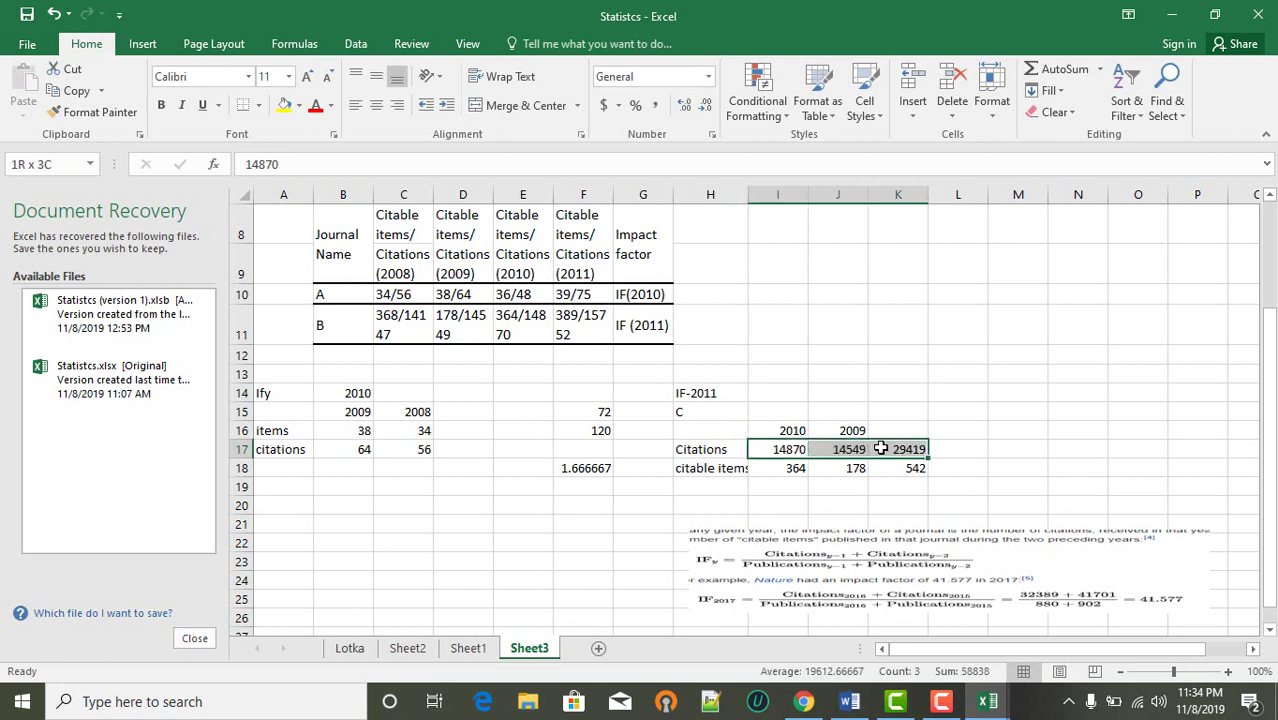
left_click(788, 474)
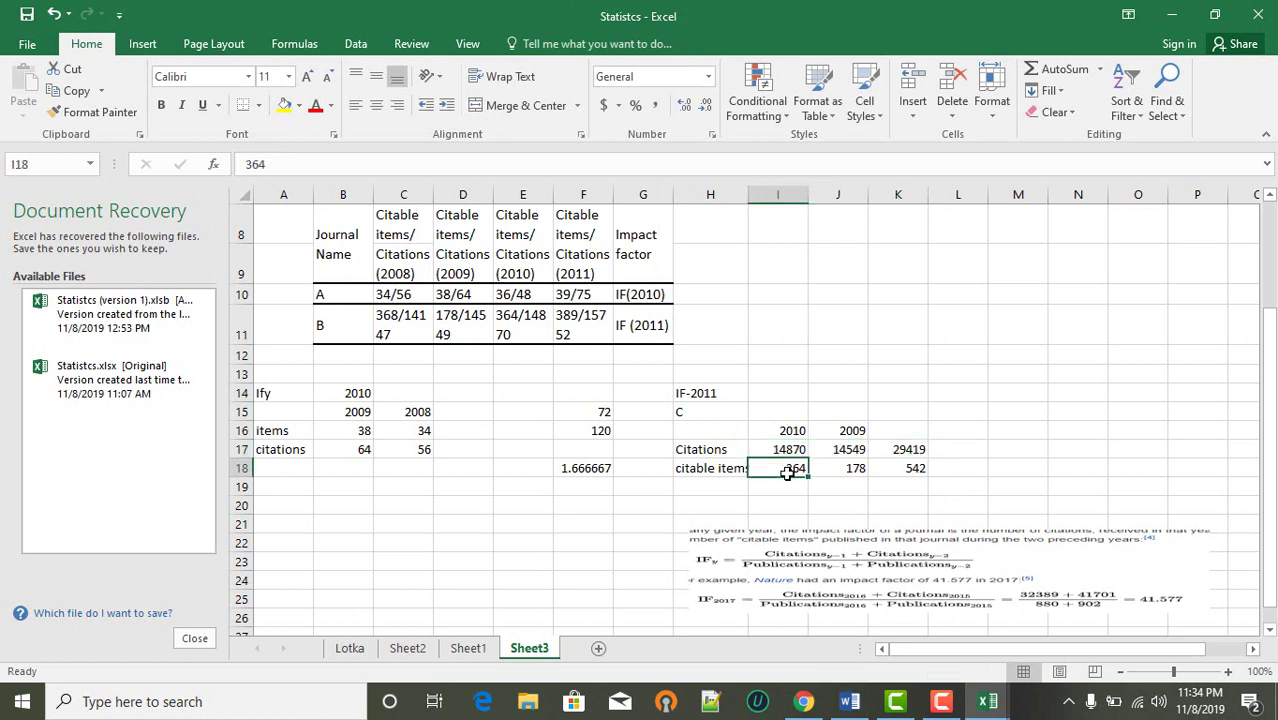
left_click_drag(785, 473, 886, 478)
left_click(944, 454)
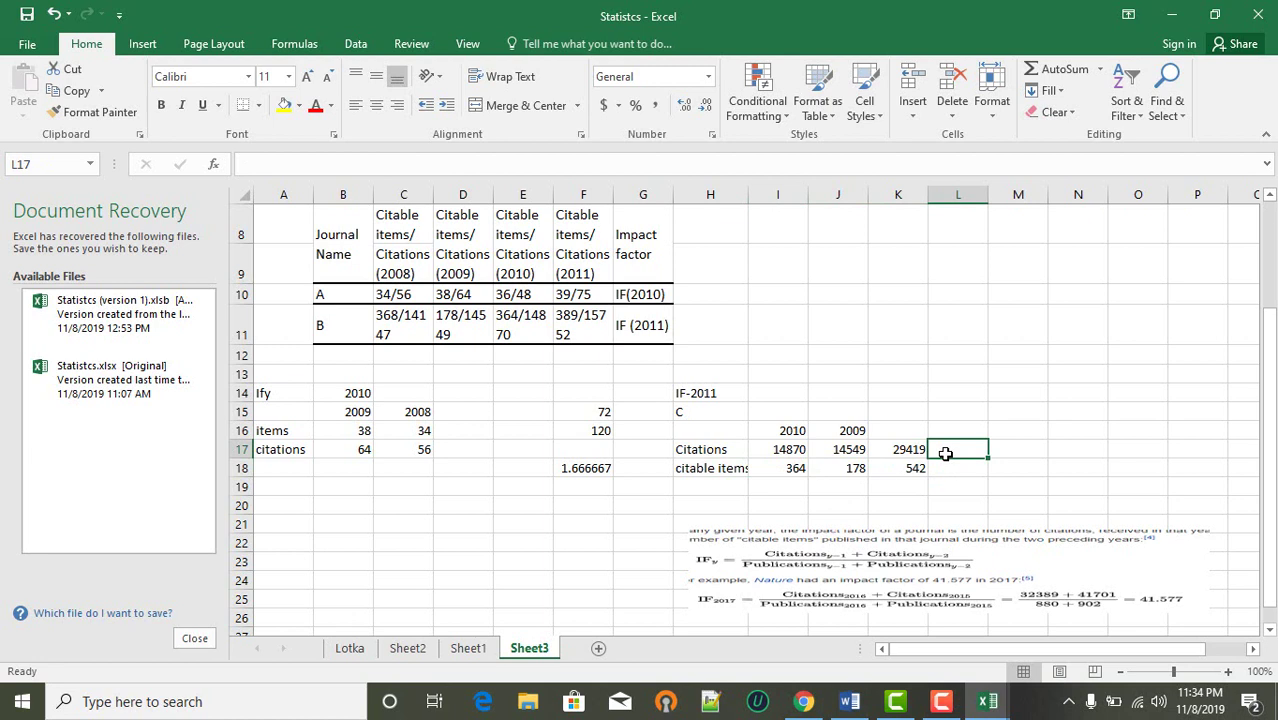
left_click(1003, 466)
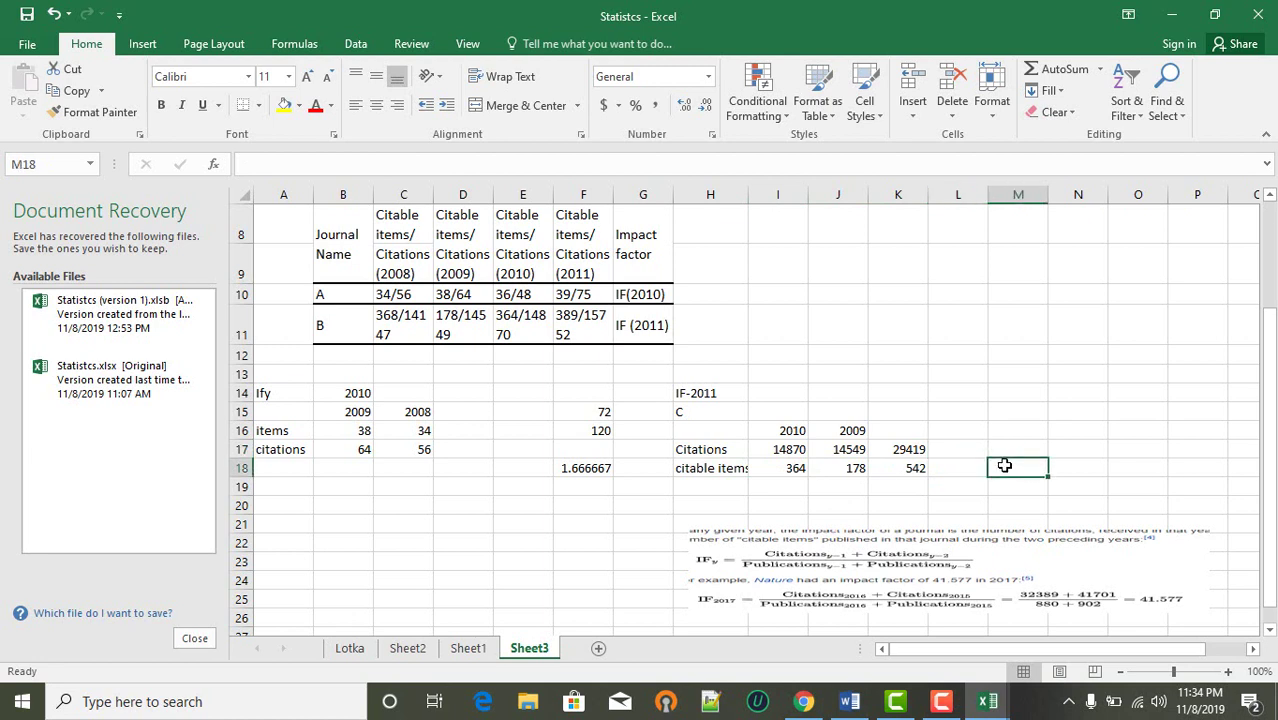
- Calculate journal B's 2011 impact factor in I14 by dividing total citations by total citable items, =K17/K18
left_click(762, 394)
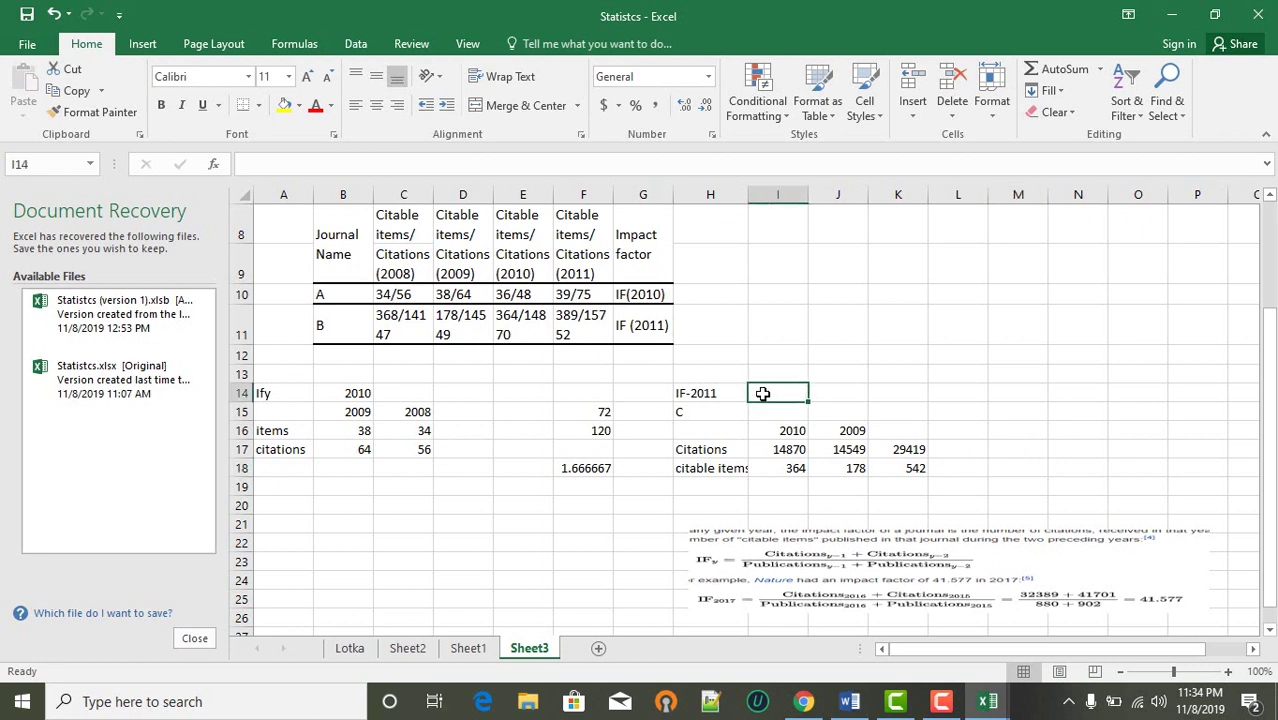
type("=")
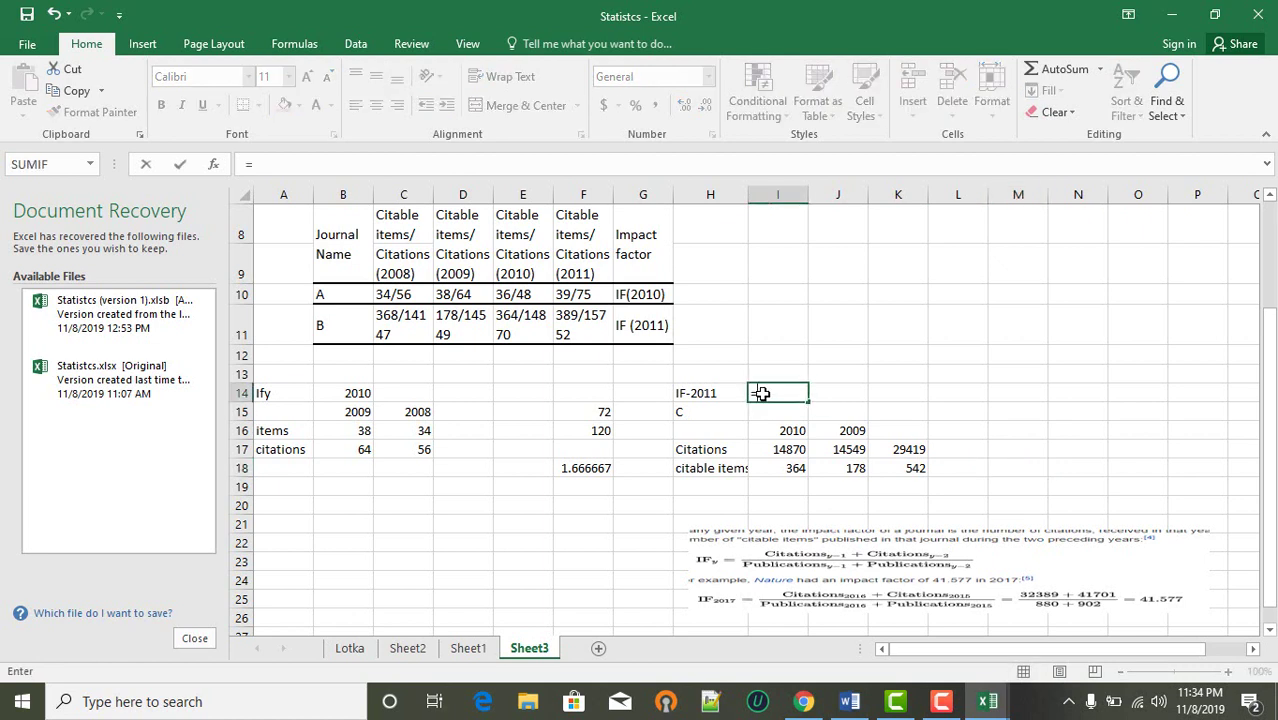
left_click(909, 452)
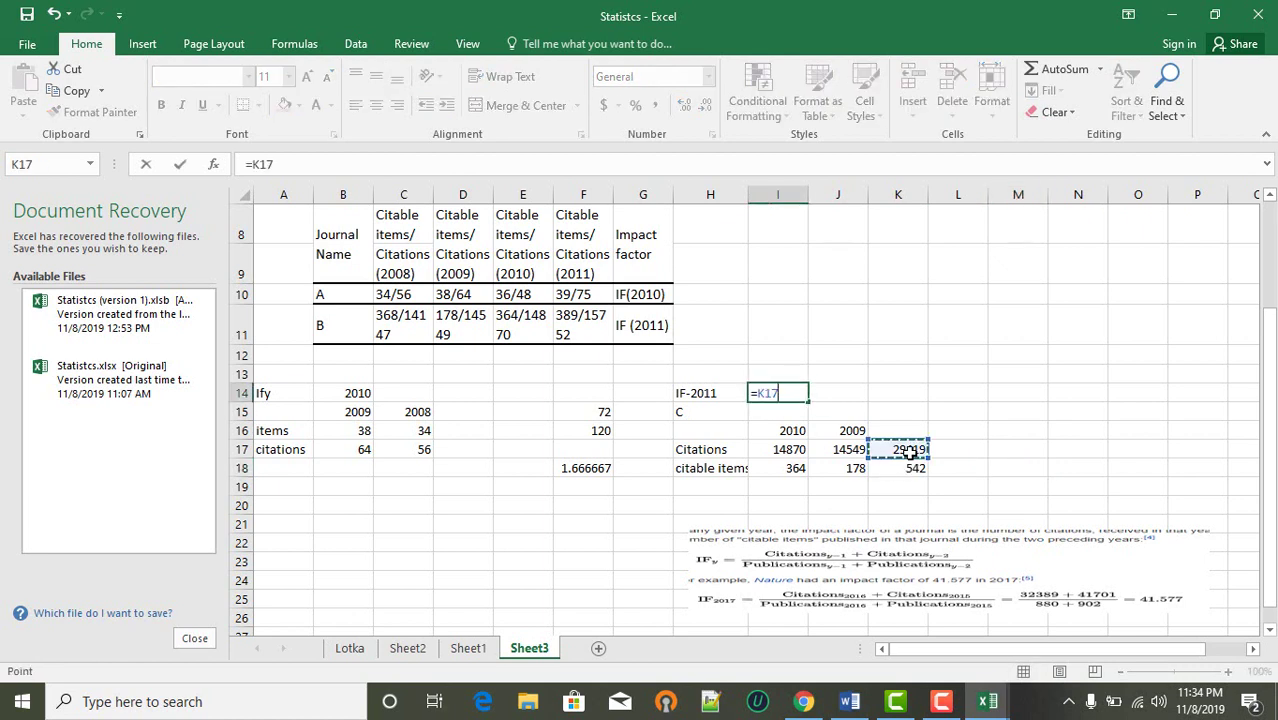
type("/")
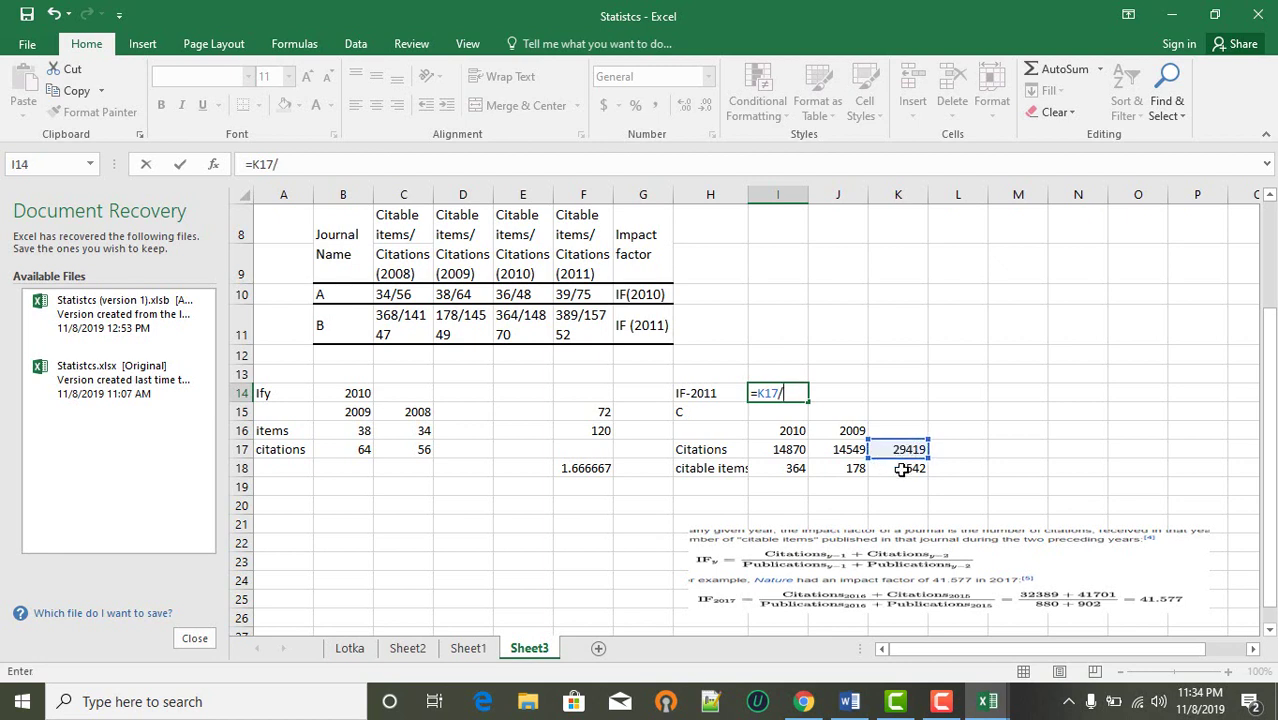
left_click(903, 469)
key("Return")
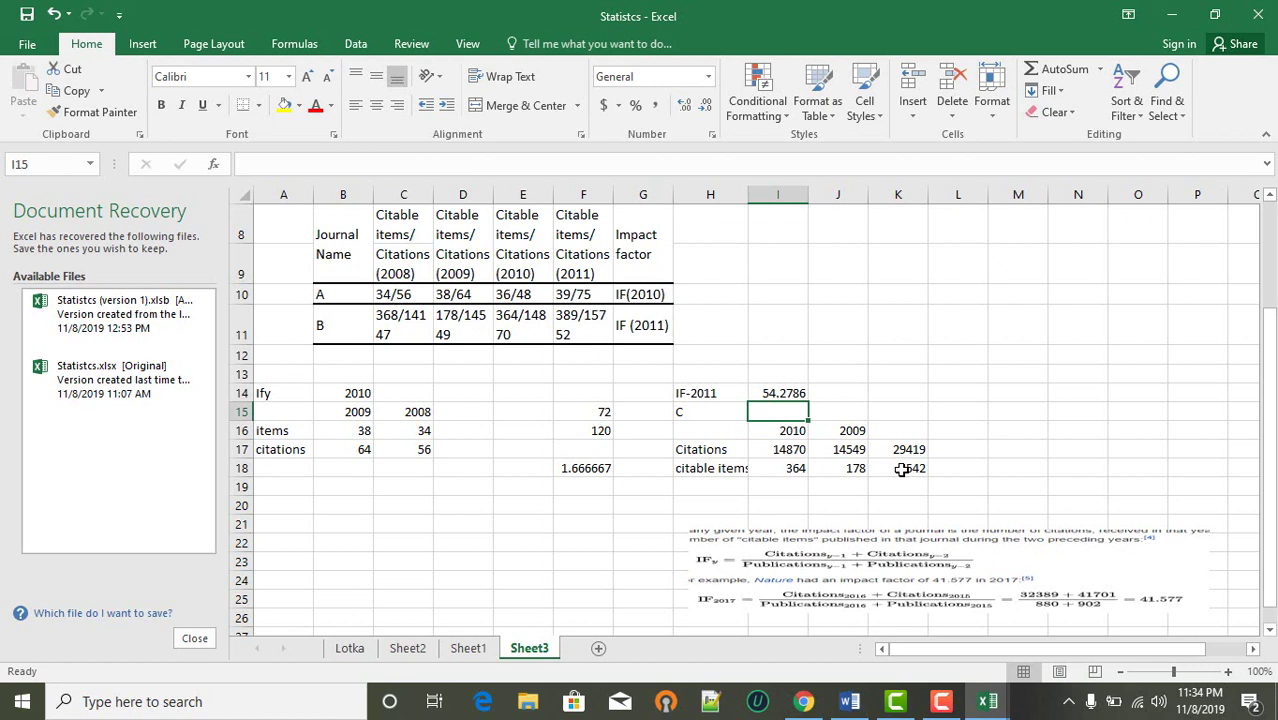
- Check journal B's IF (2011) entry in the table and the note on three-year impact factors (citescore) in M5
left_click(410, 333)
left_click(636, 322)
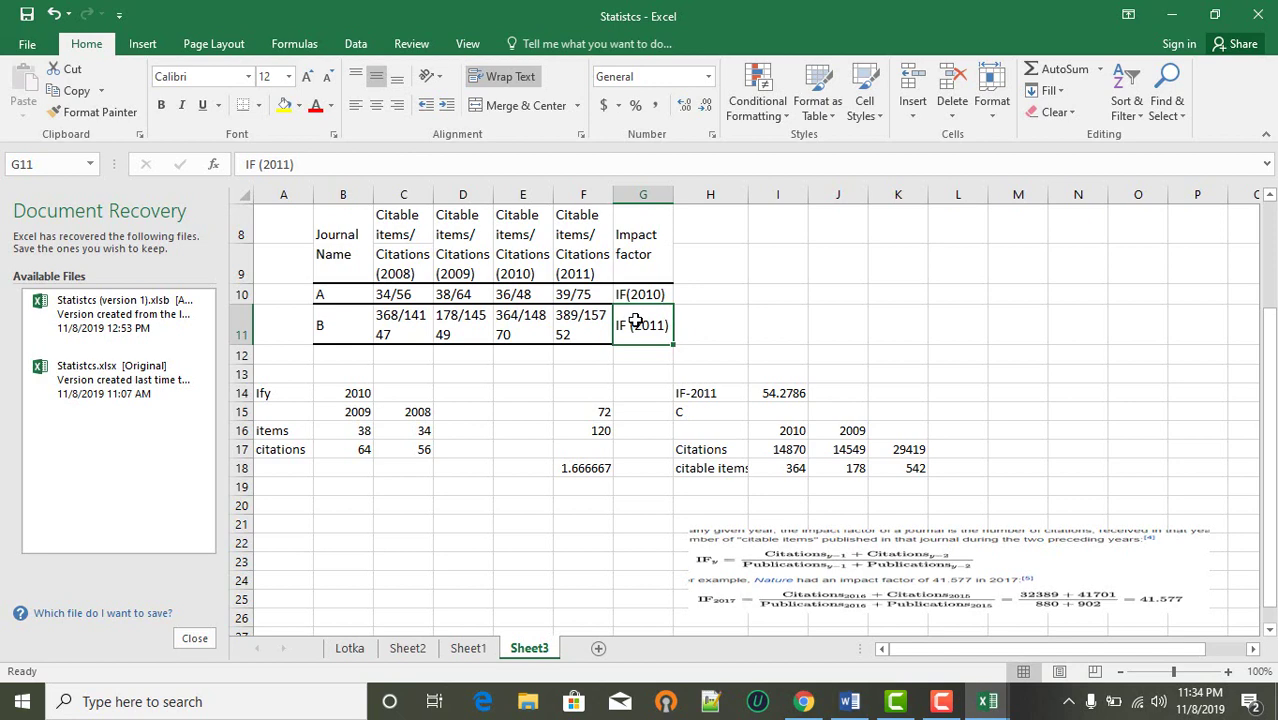
scroll(636, 322, "up", 3)
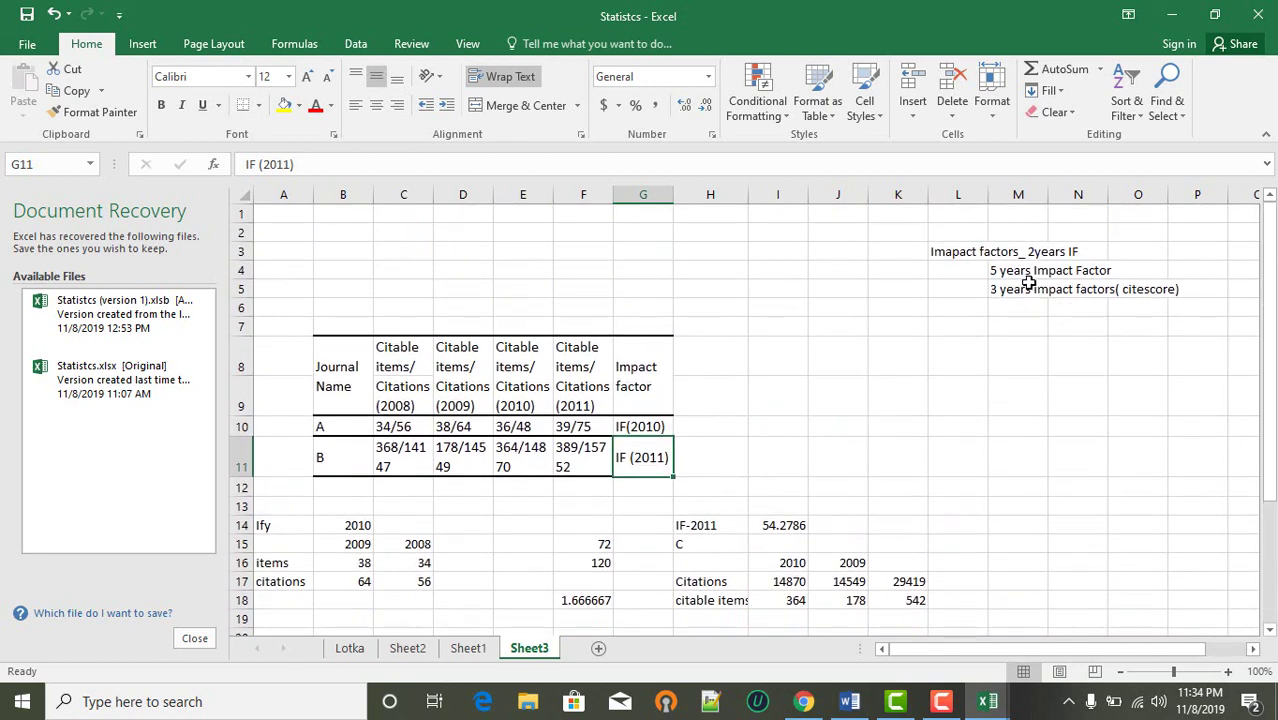
left_click(1028, 289)
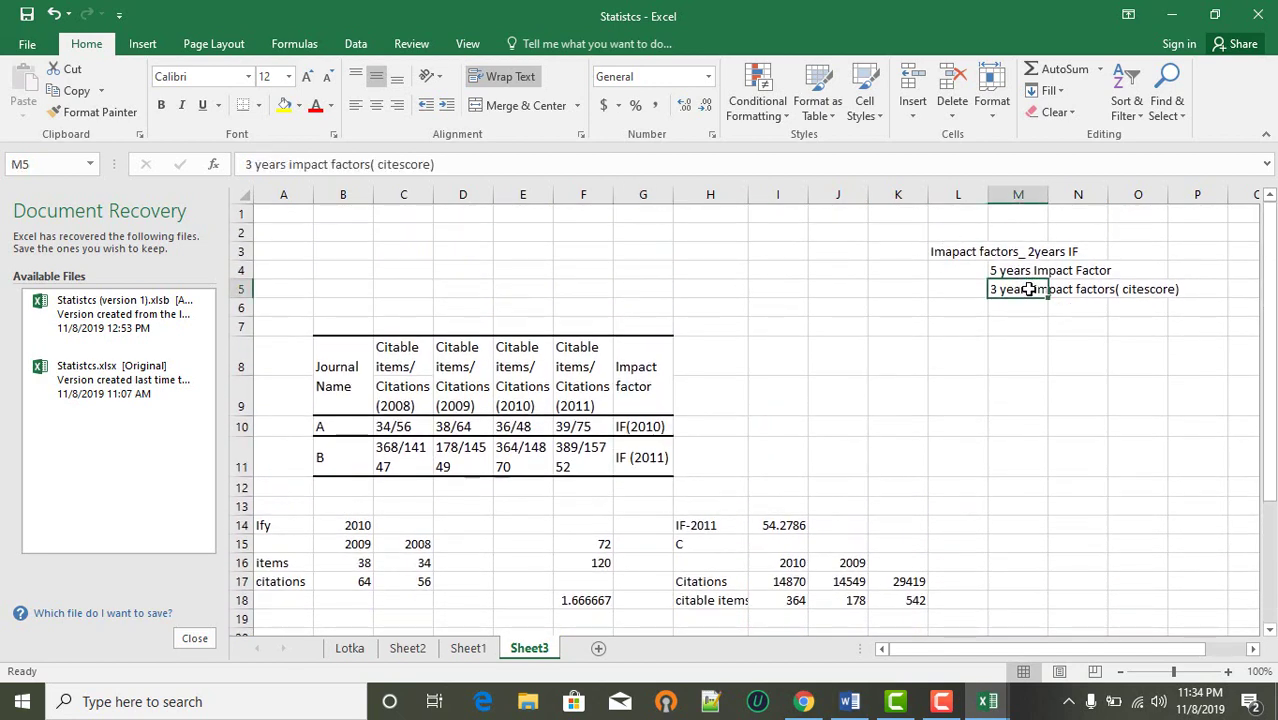
left_click(1152, 292)
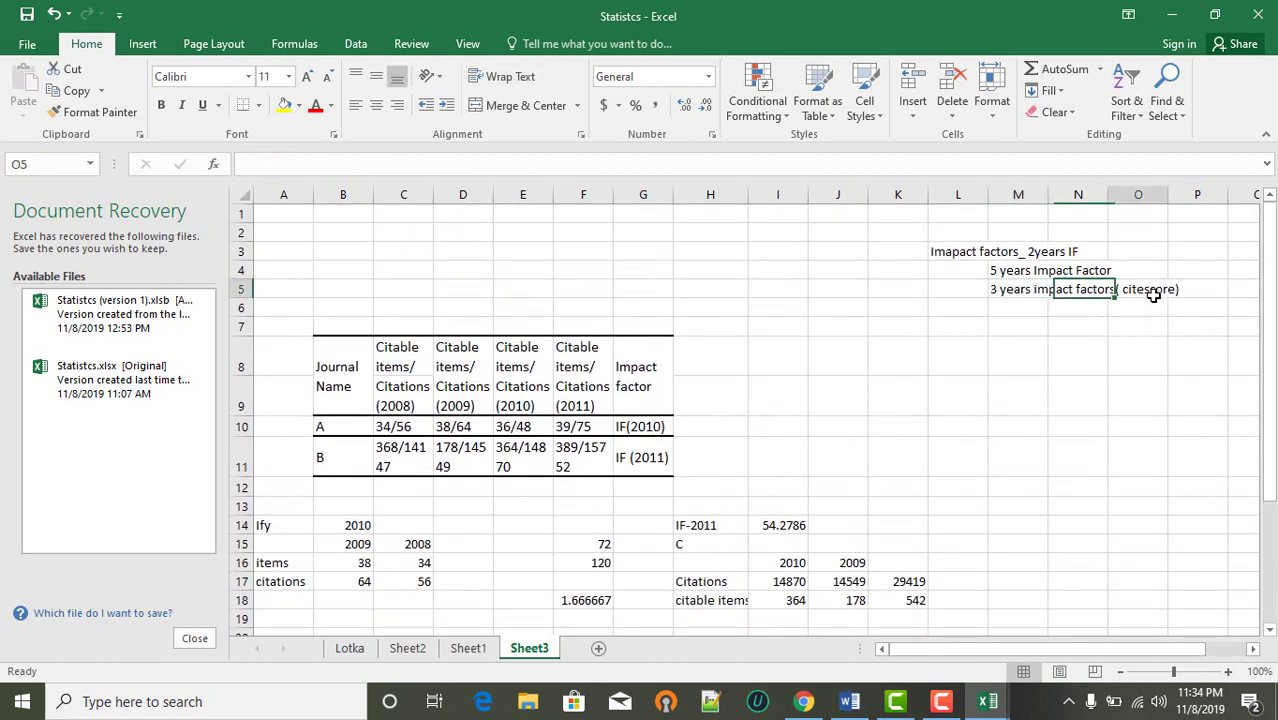
- Label cell J11 "Cite score (3 years If)" and widen column J so the text fits on one line
left_click(827, 457)
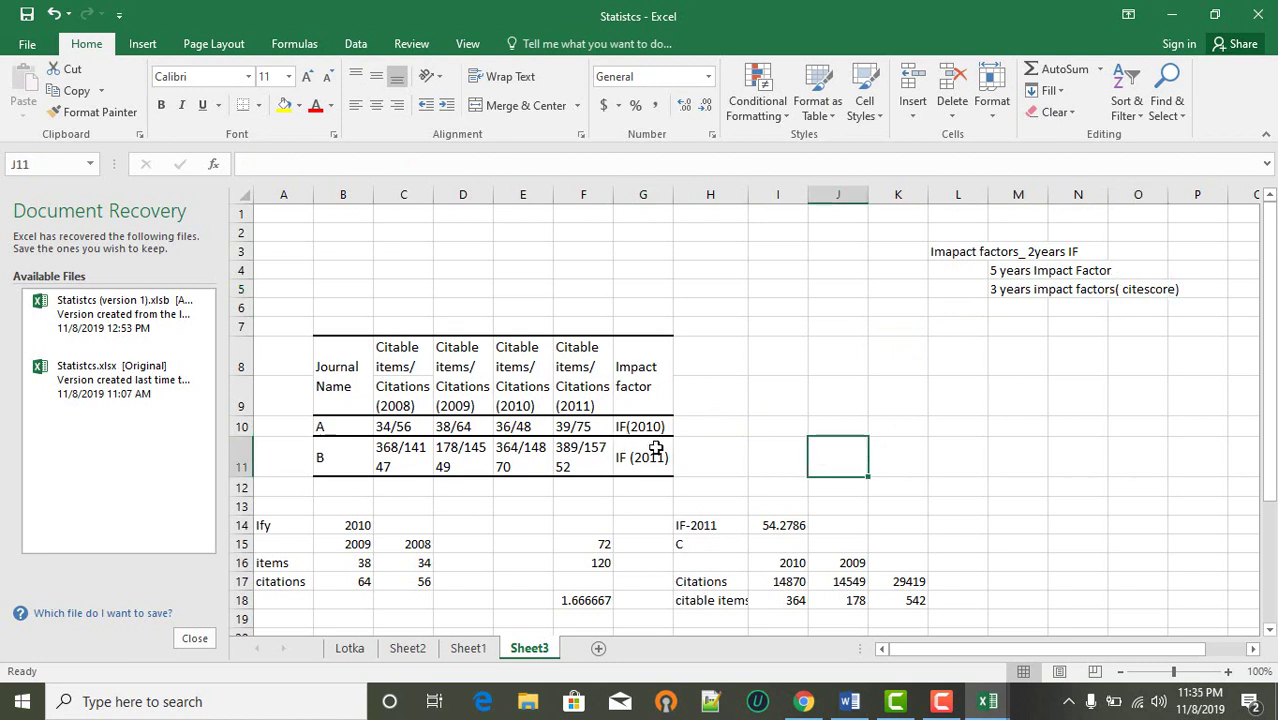
type("Cite")
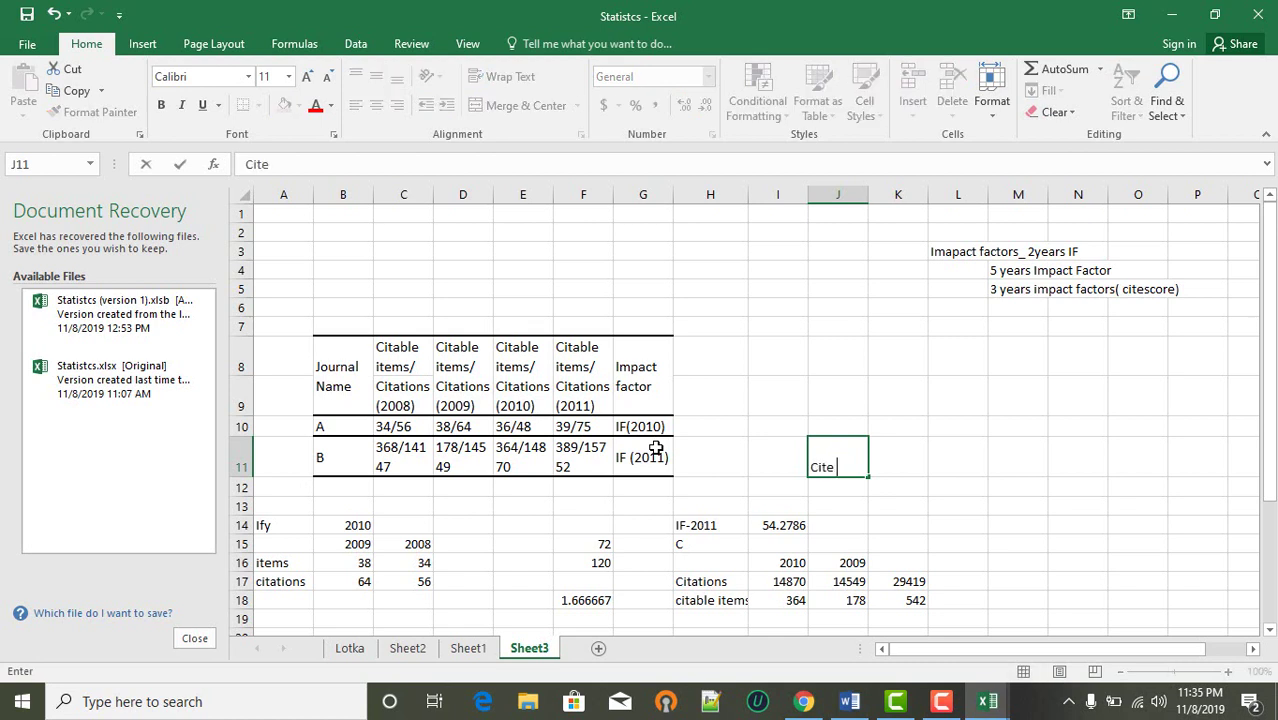
type(" score (3 year")
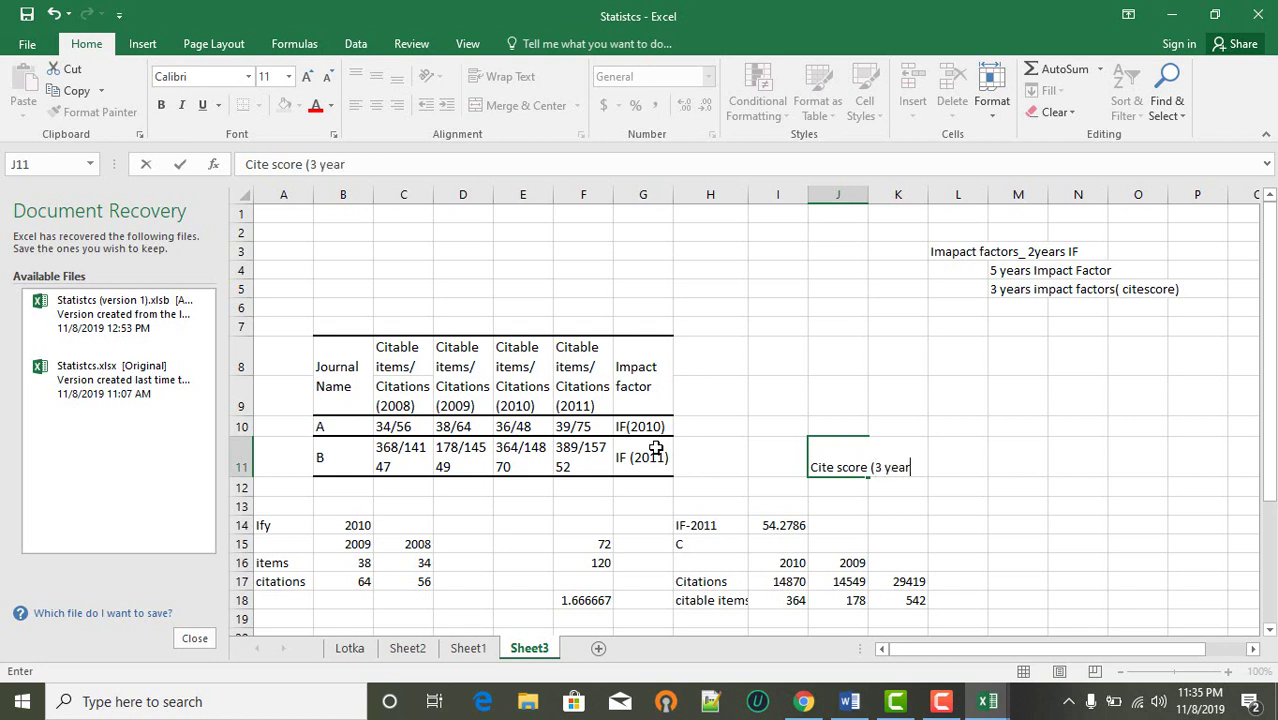
type("s If)")
left_click(985, 458)
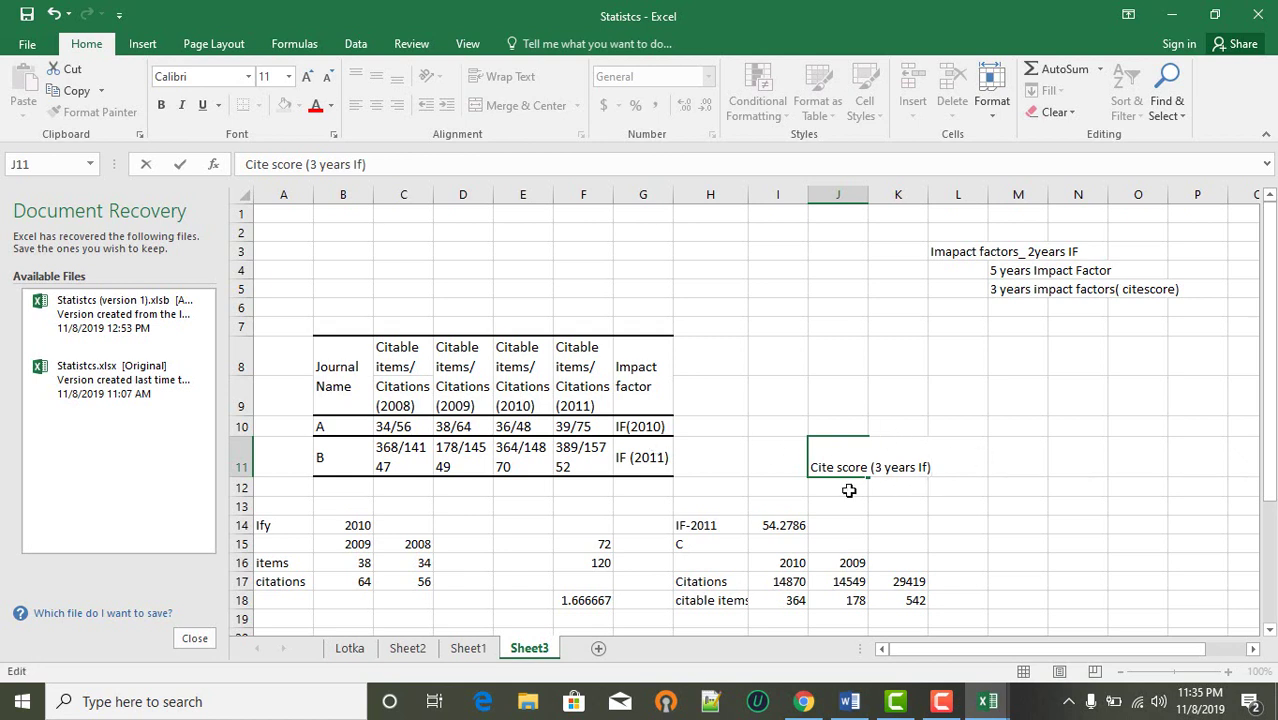
key("Return")
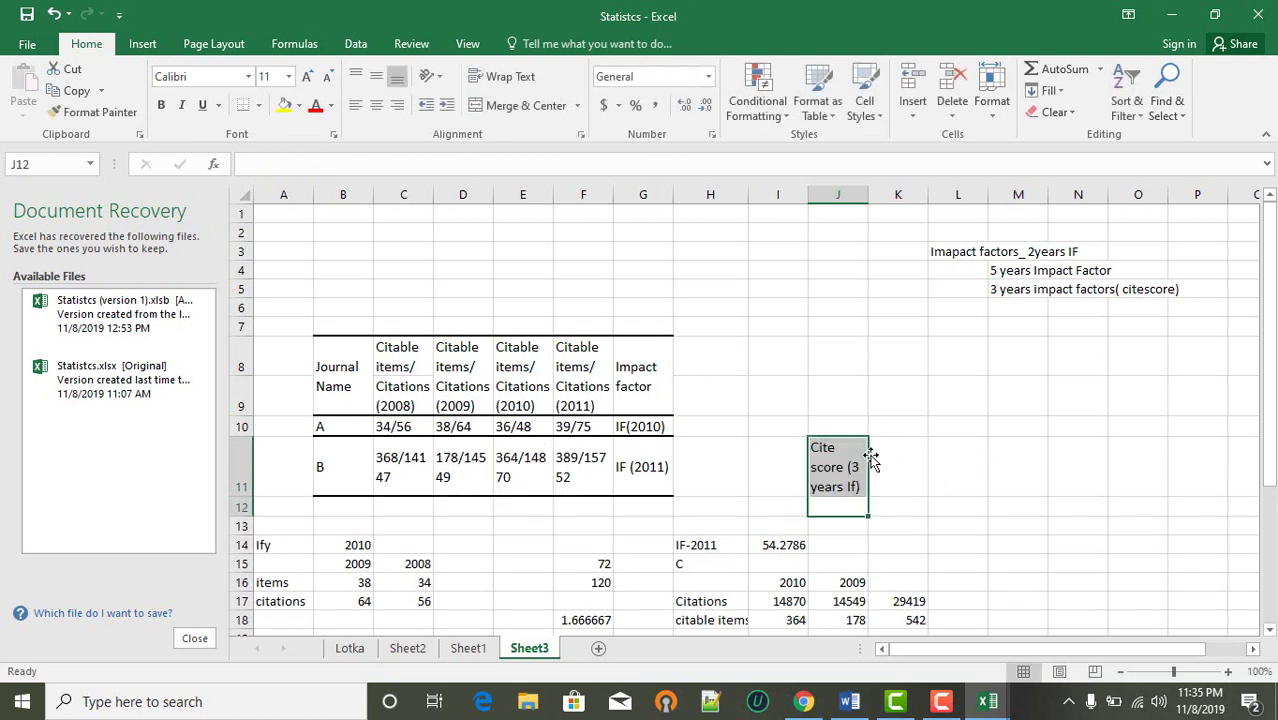
left_click_drag(867, 190, 973, 188)
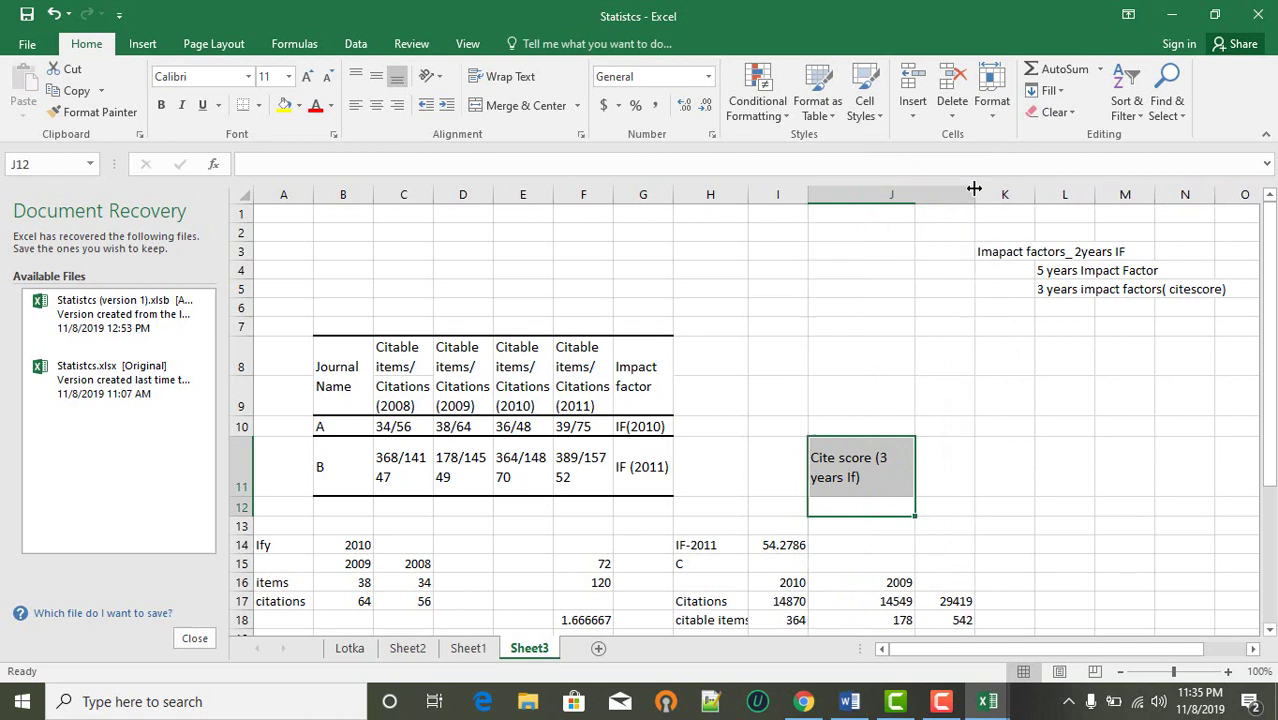
left_click(1050, 489)
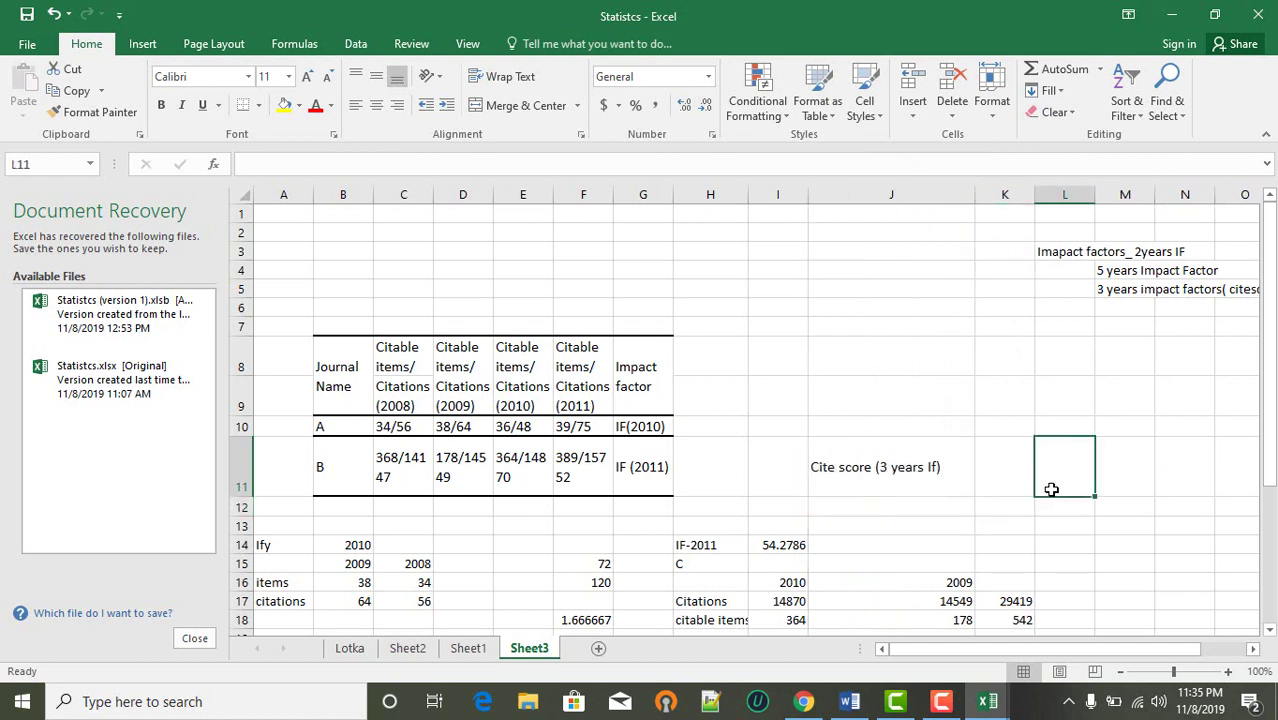
- Enter "Cite score (3 years If)" in J12, directly below the same label
left_click(862, 508)
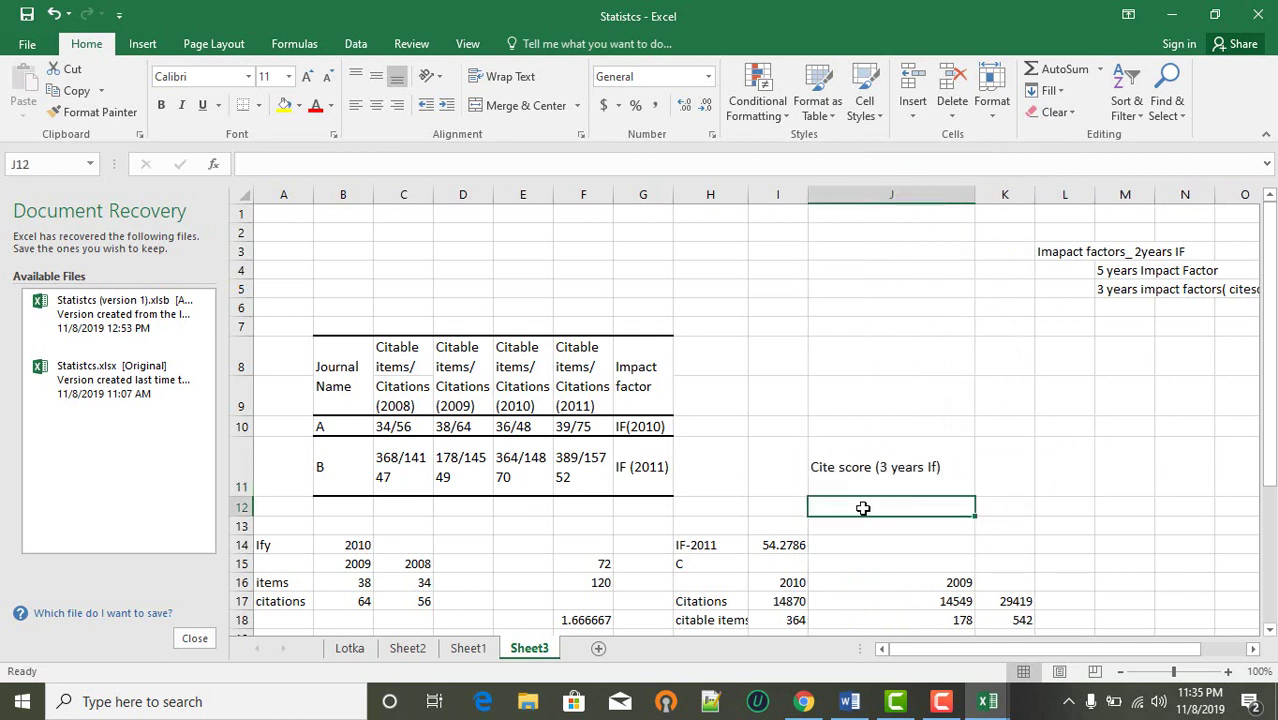
left_click(640, 430)
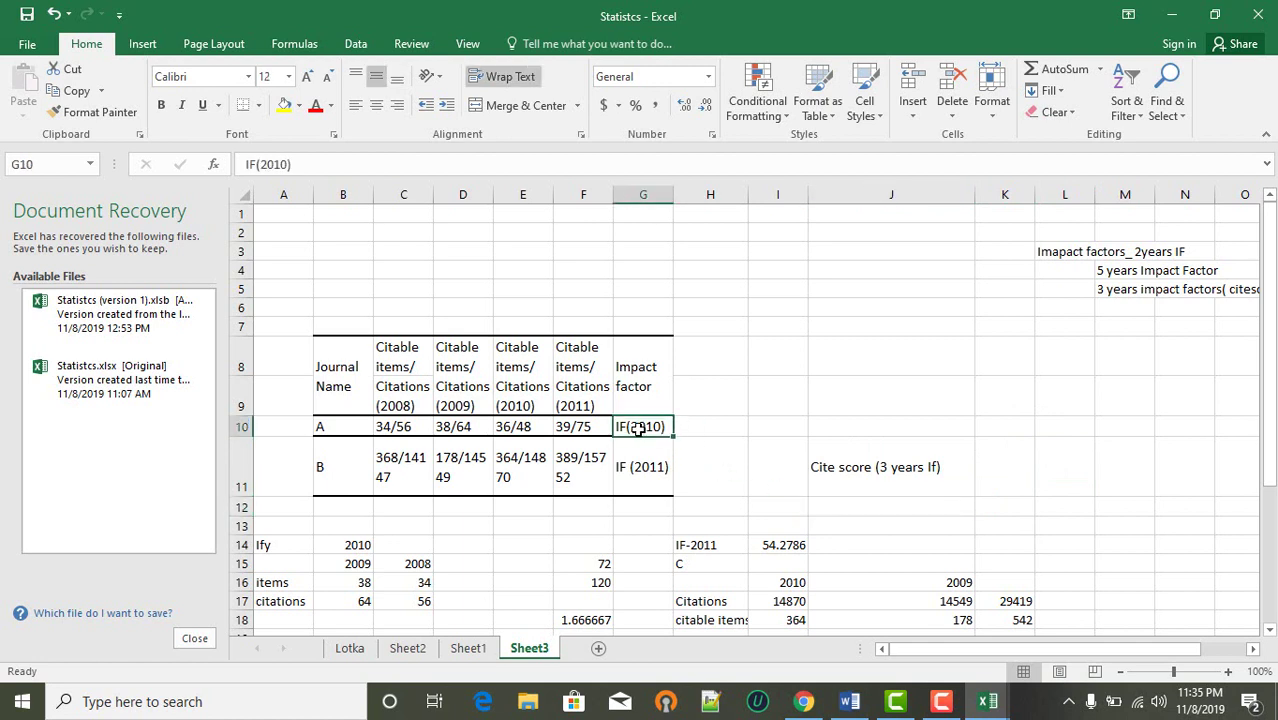
left_click(838, 513)
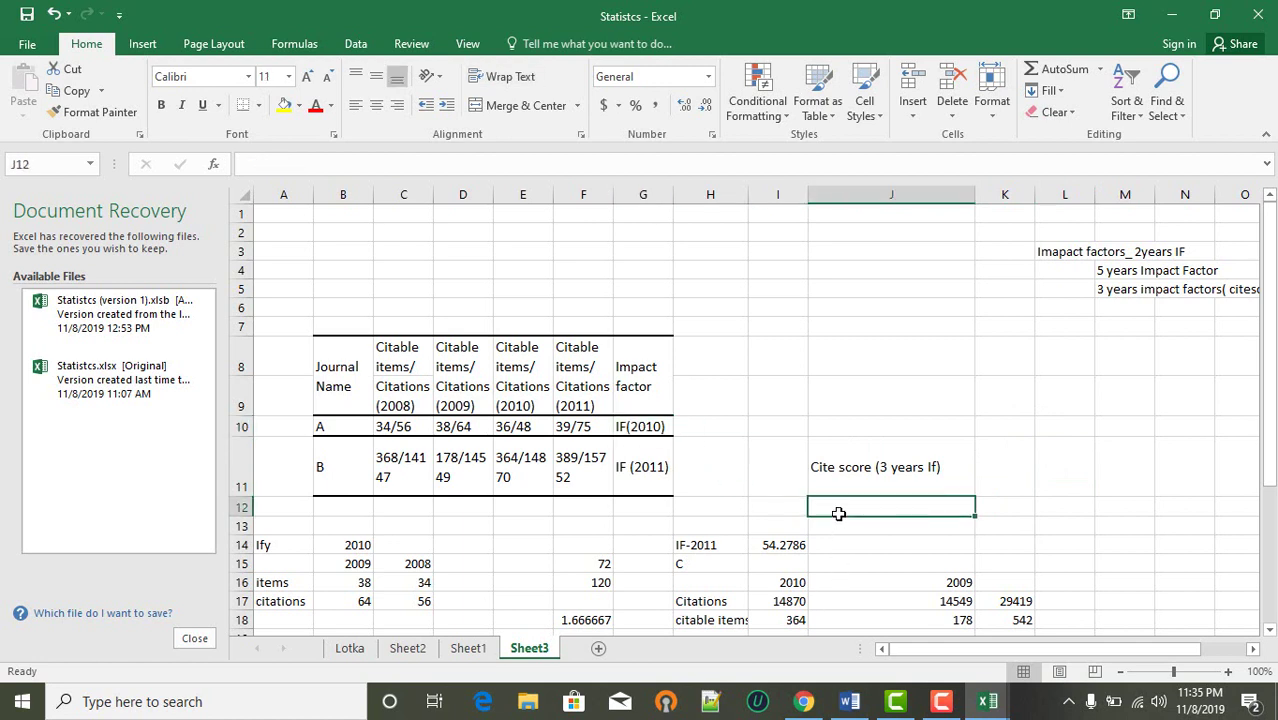
type("CS")
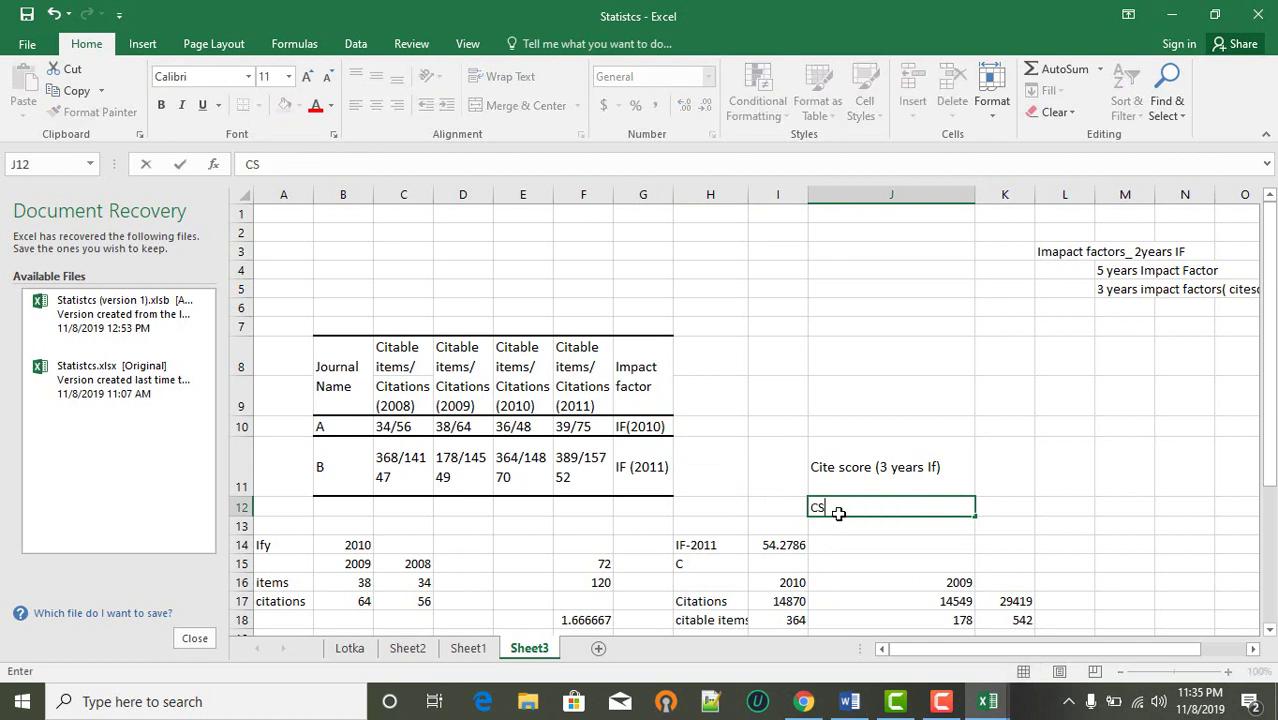
key("BackSpace")
type("ite ")
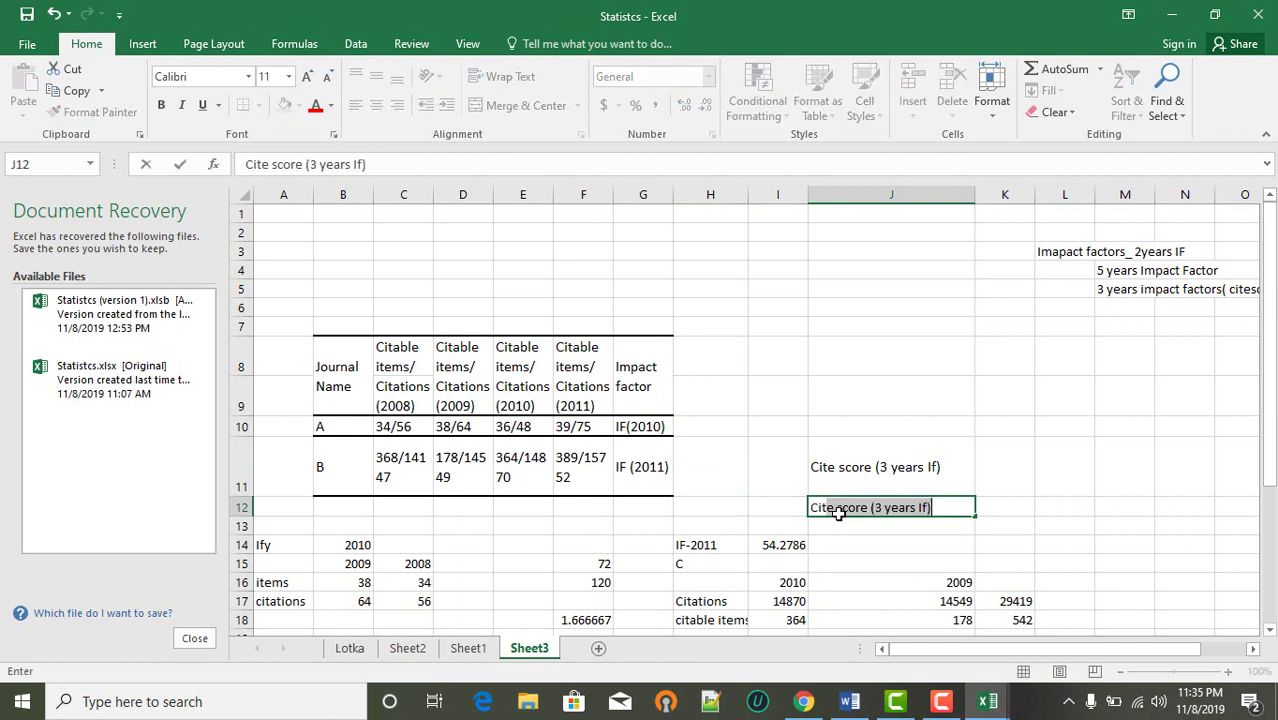
type("score")
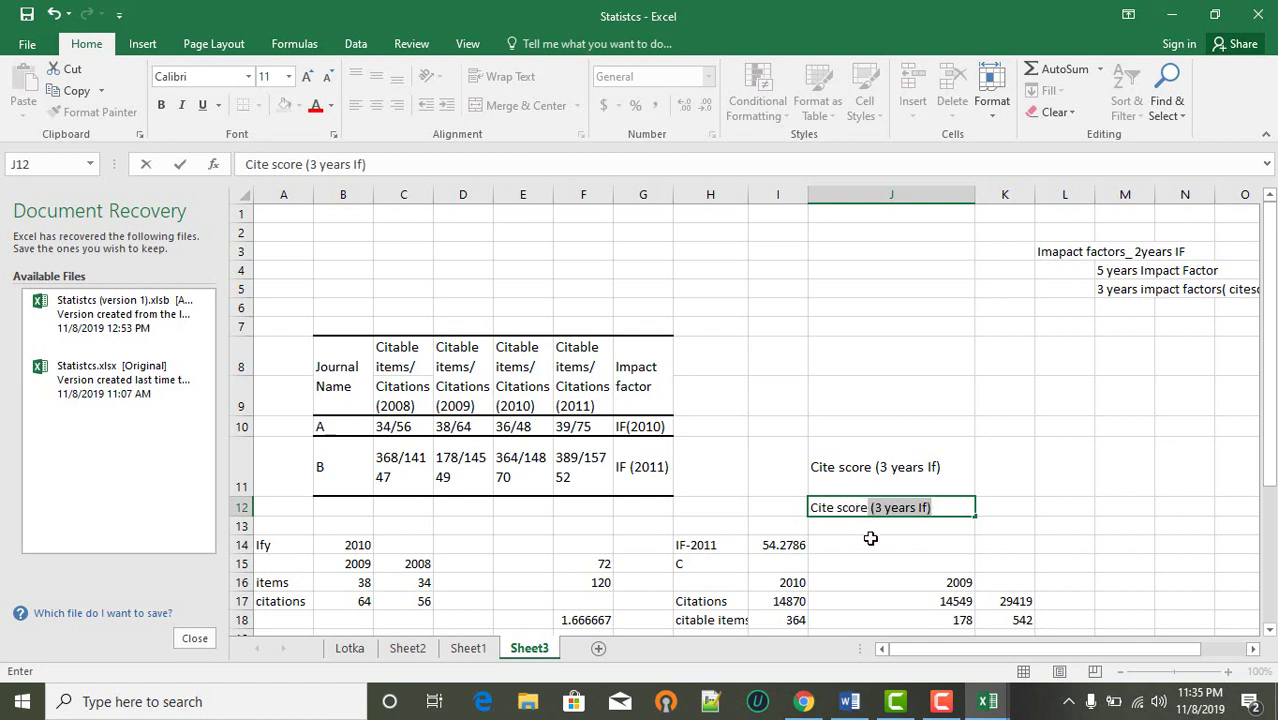
left_click(869, 540)
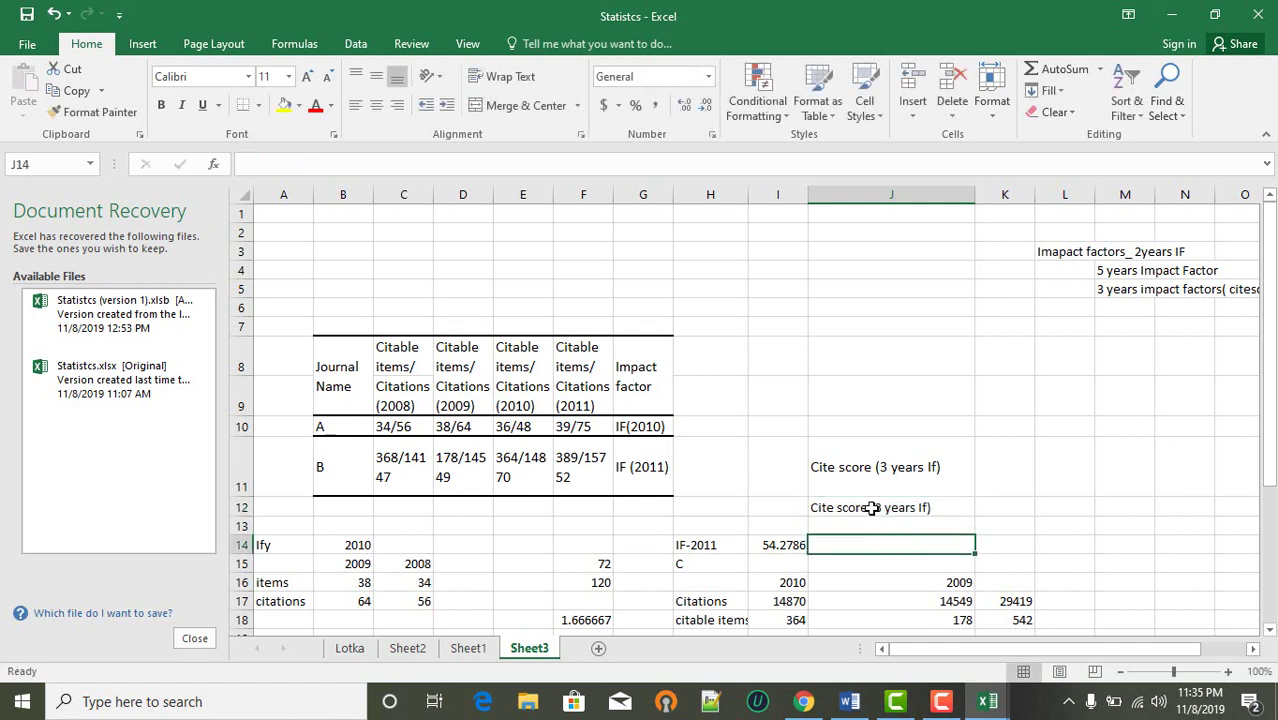
left_click(871, 502)
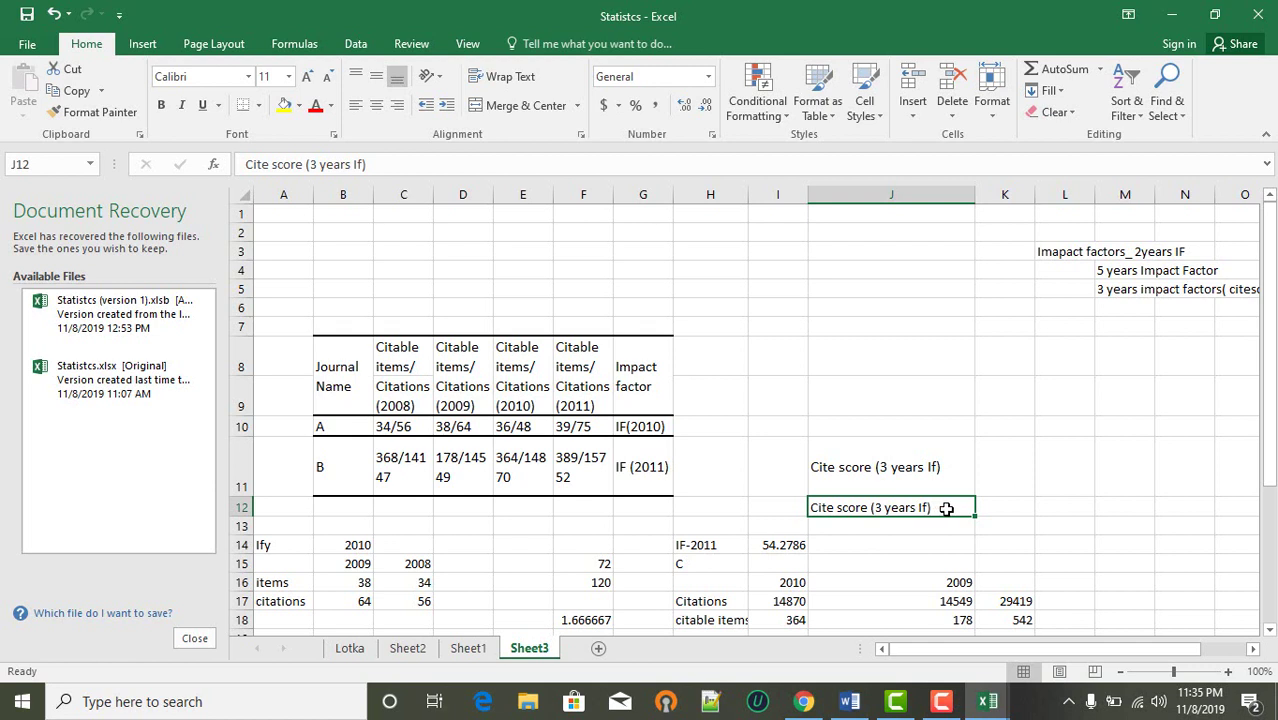
left_click(986, 513)
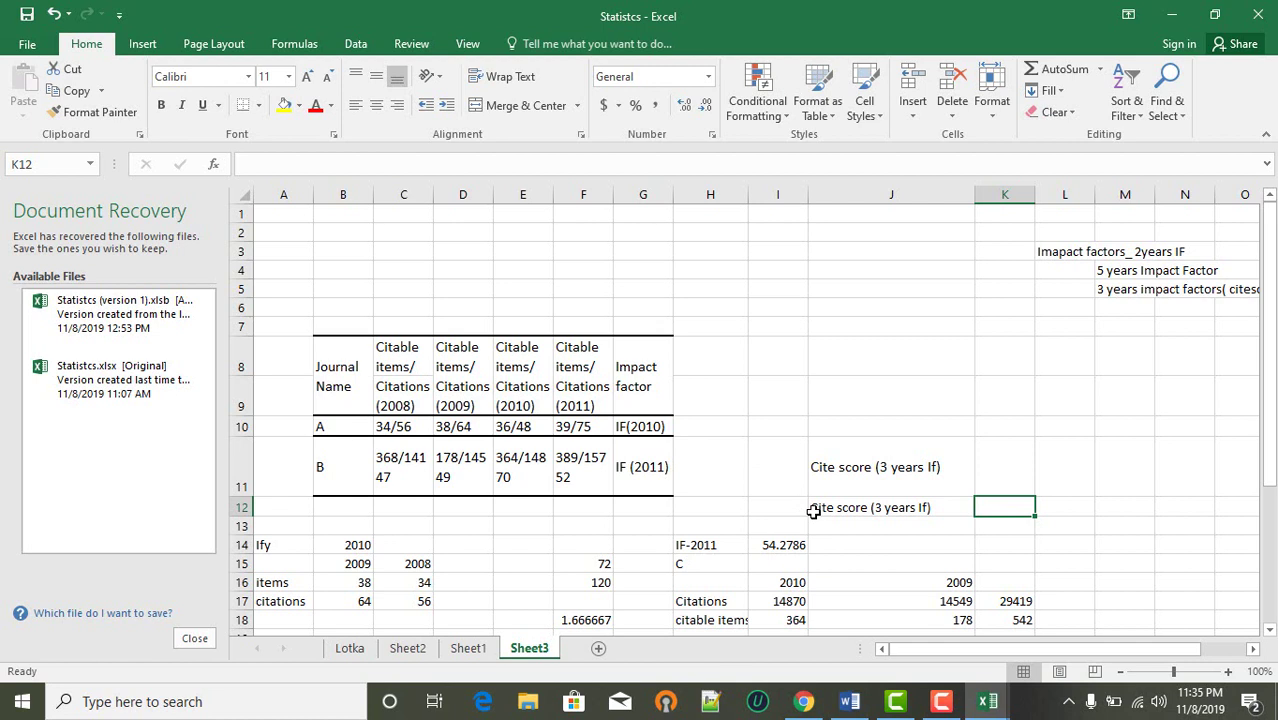
- Enter the year 2011 in K12, beside the second "Cite score (3 years If)" label
left_click(648, 468)
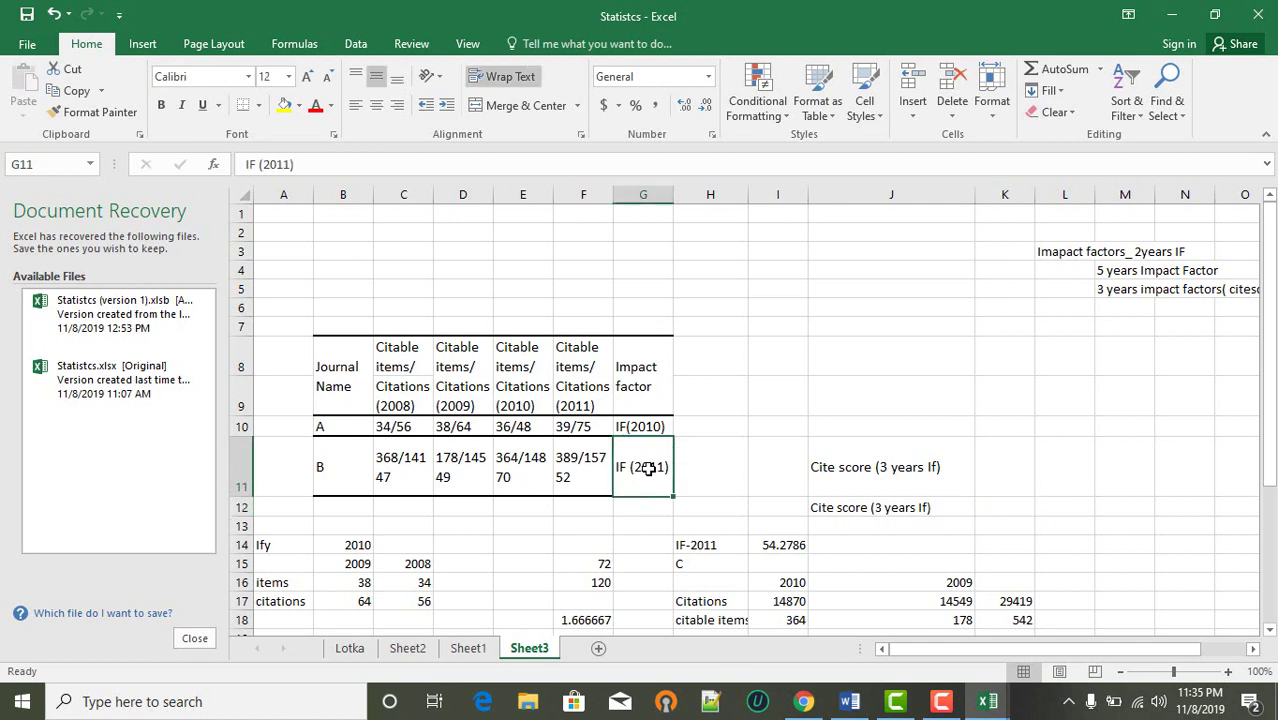
left_click(879, 507)
left_click(988, 509)
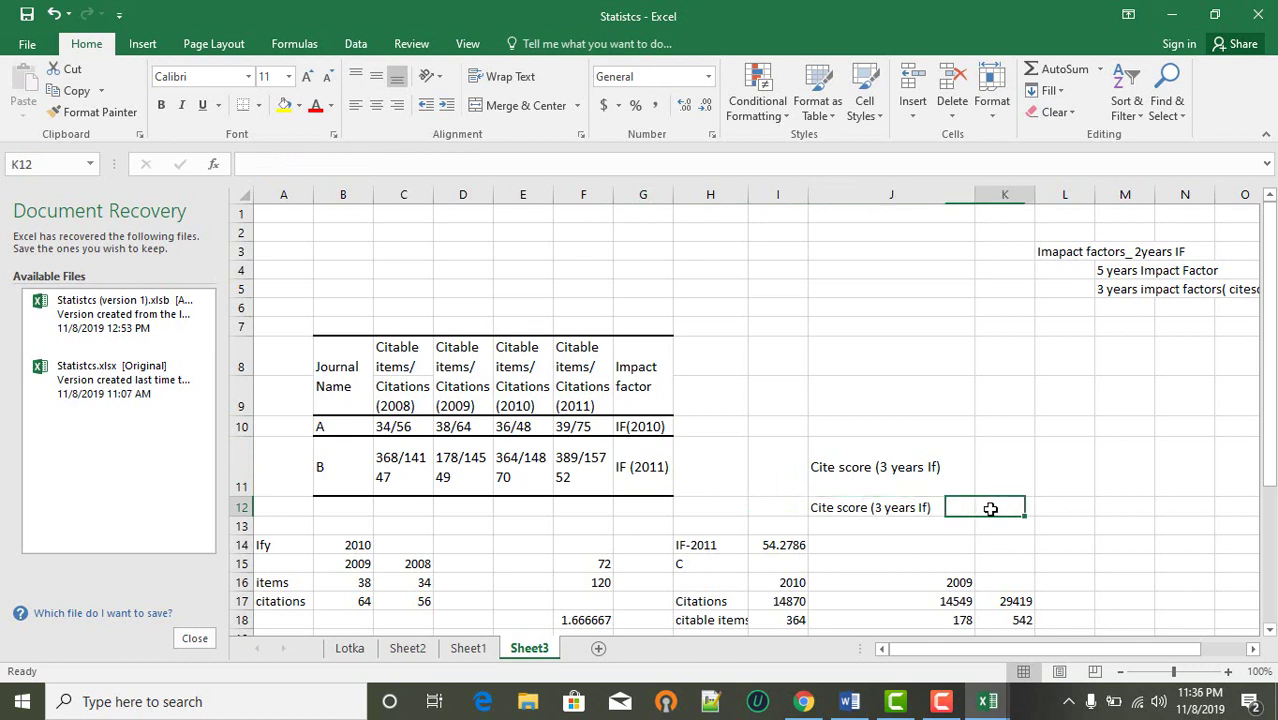
type("201")
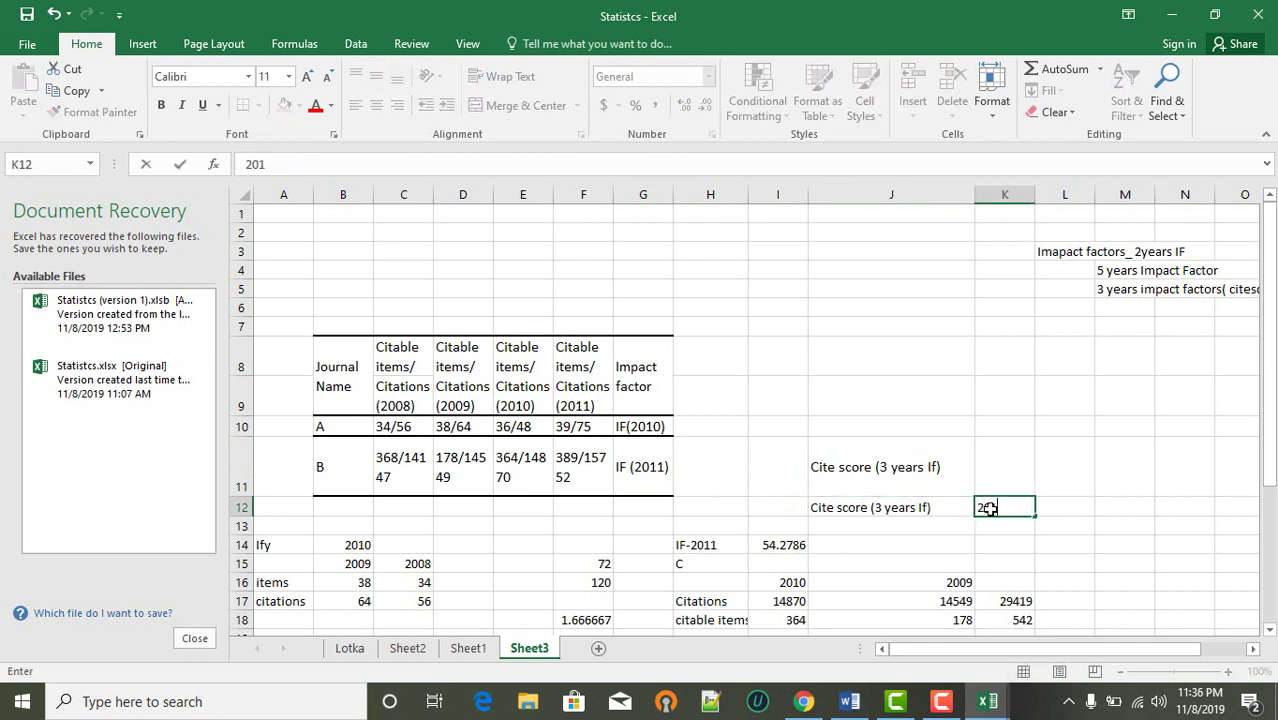
type("1")
left_click(888, 549)
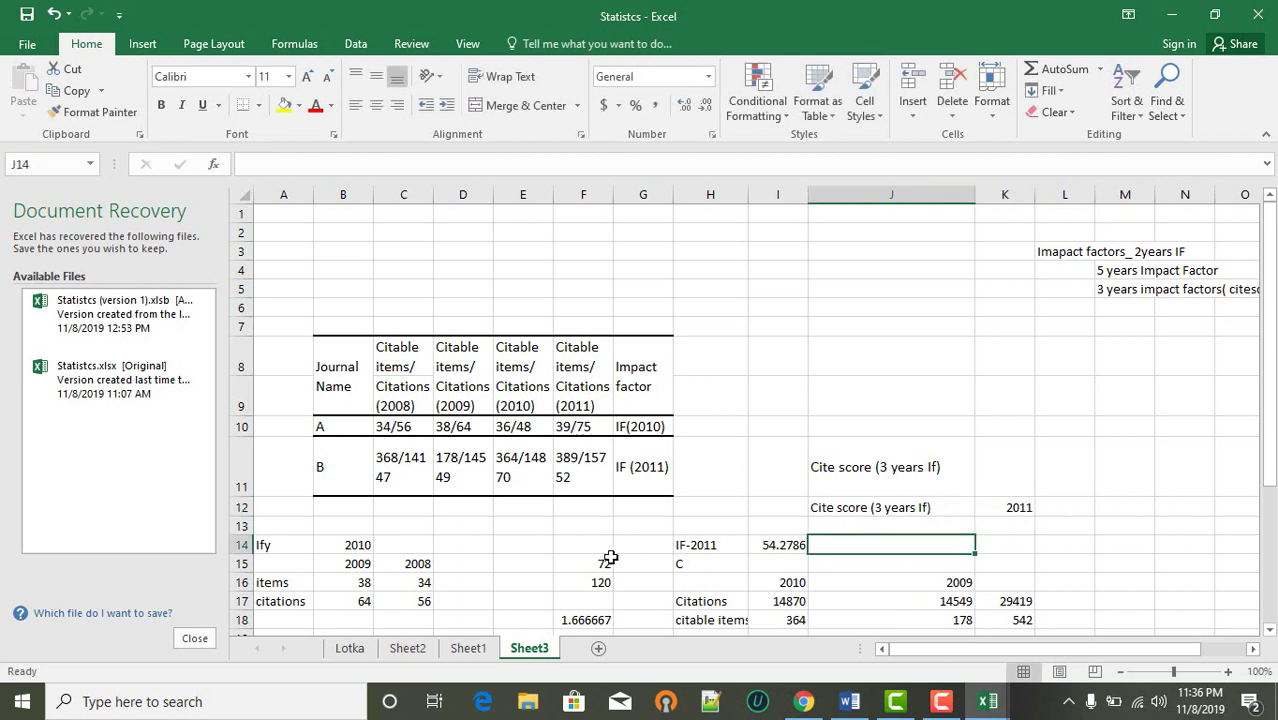
- Move the earlier impact factor calculations in F14:K18 to an empty area starting at D34
left_click_drag(593, 549, 991, 624)
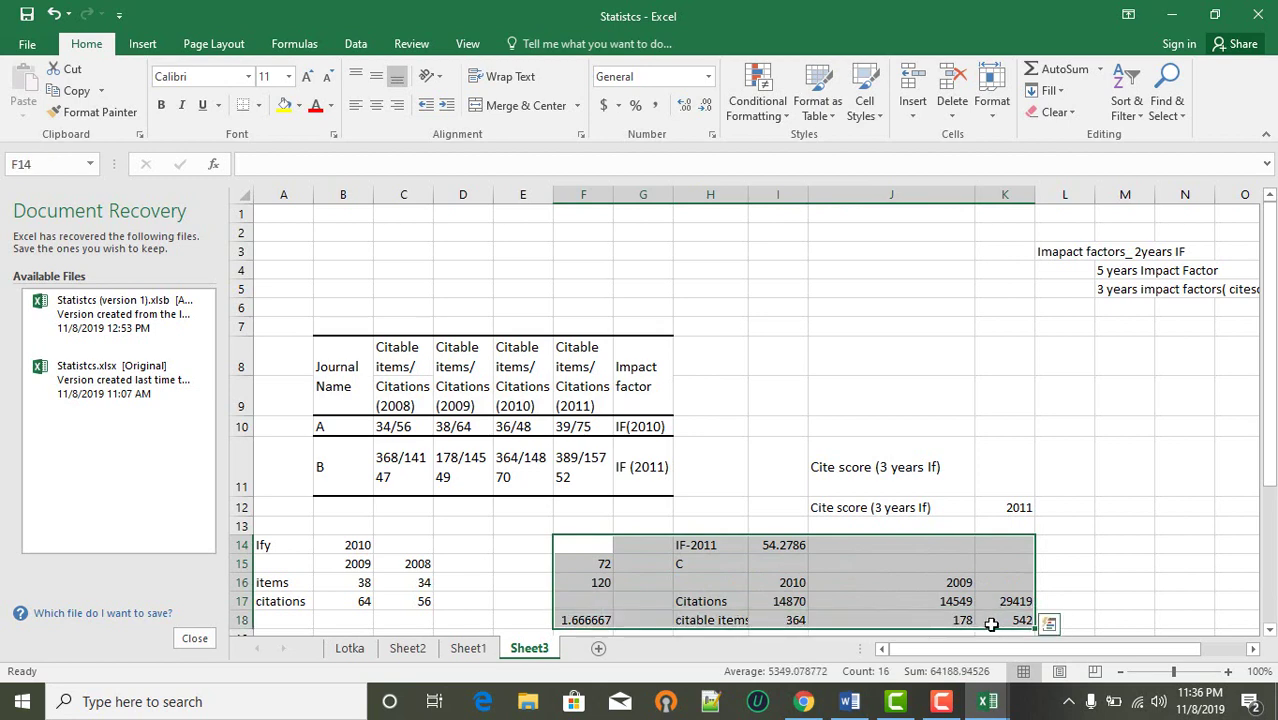
key("ctrl+c")
scroll(897, 414, "down", 7)
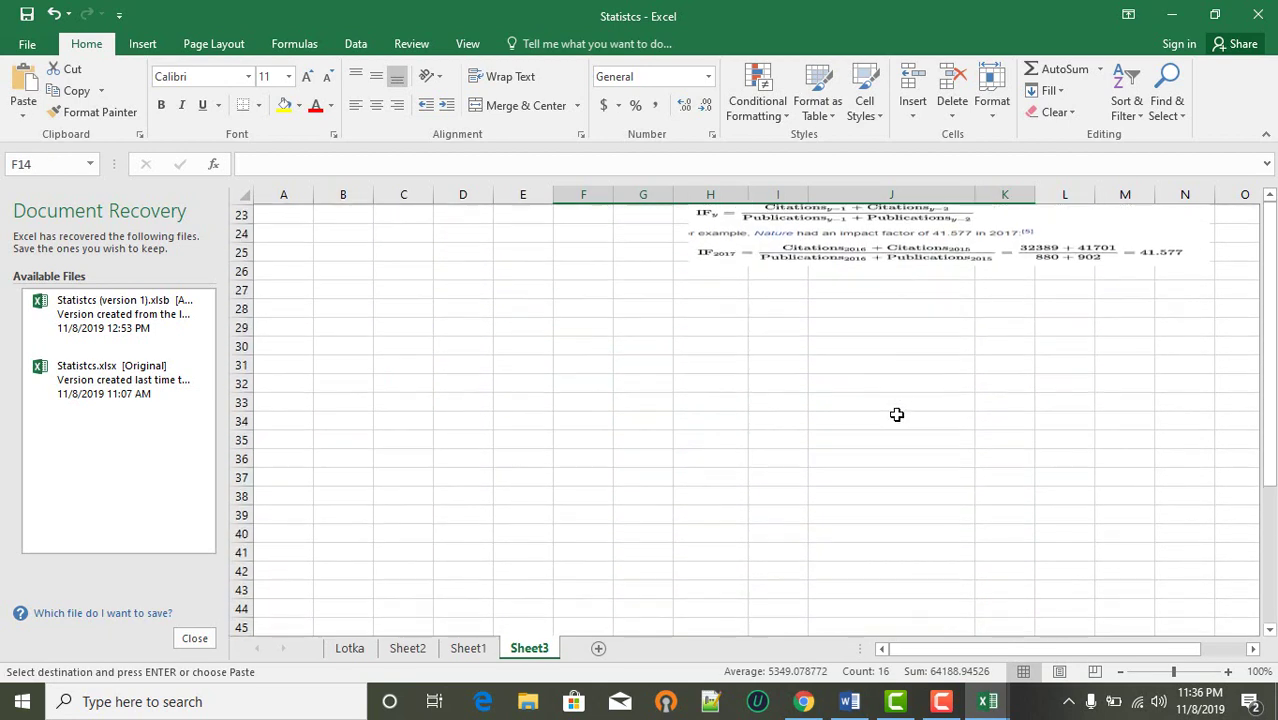
left_click(492, 422)
key("Return")
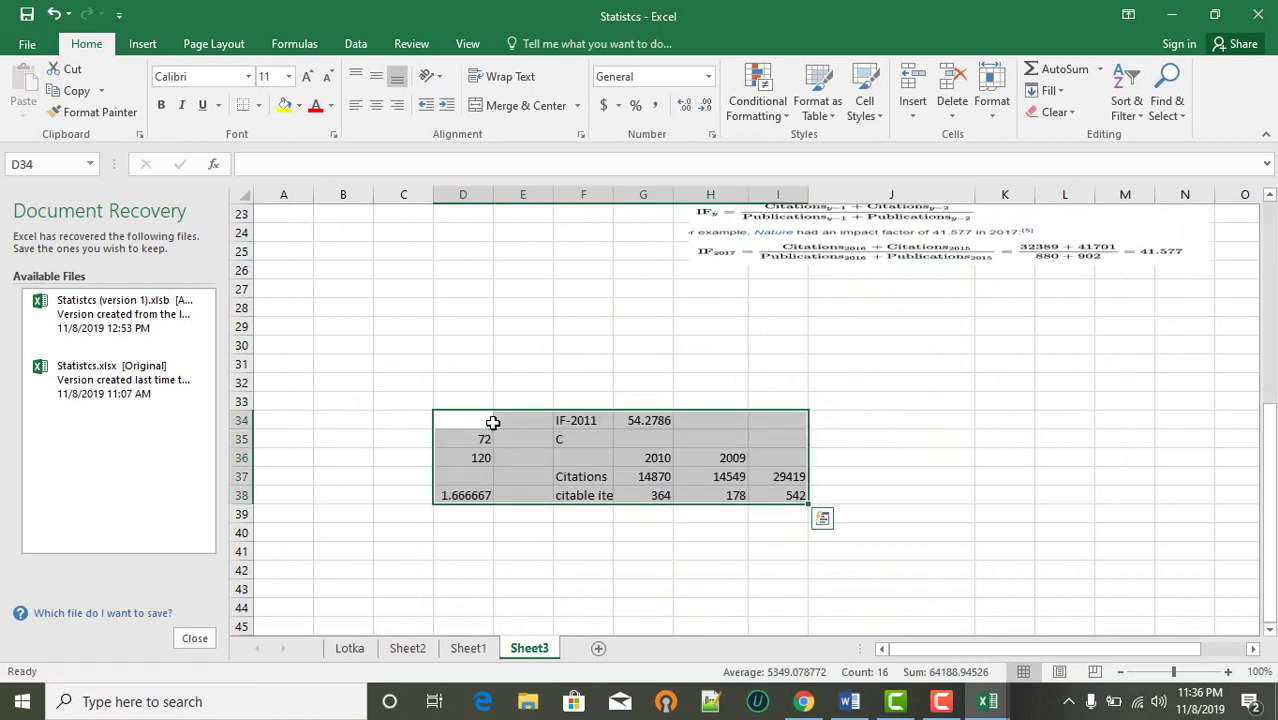
left_click(982, 400)
- Enter the three preceding years 2010, 2009 and 2008 as column headings in K14, L14 and M14
scroll(982, 400, "up", 3)
scroll(982, 400, "up", 2)
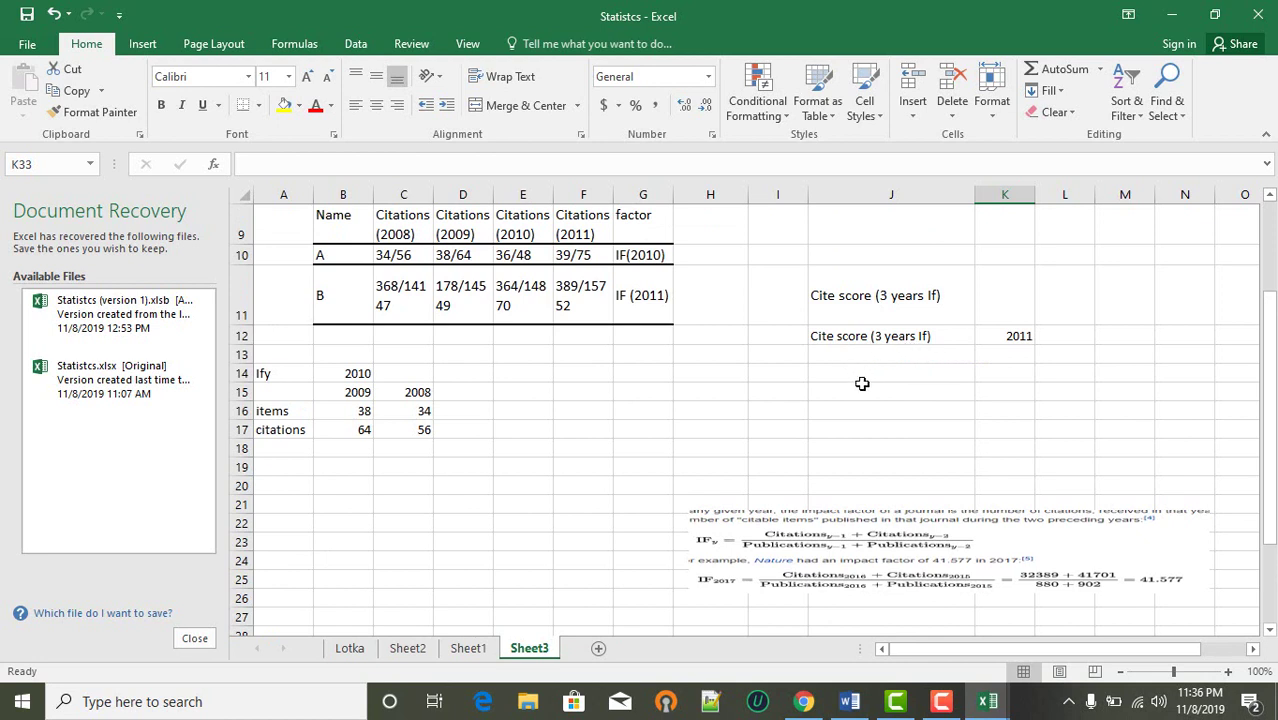
left_click(999, 371)
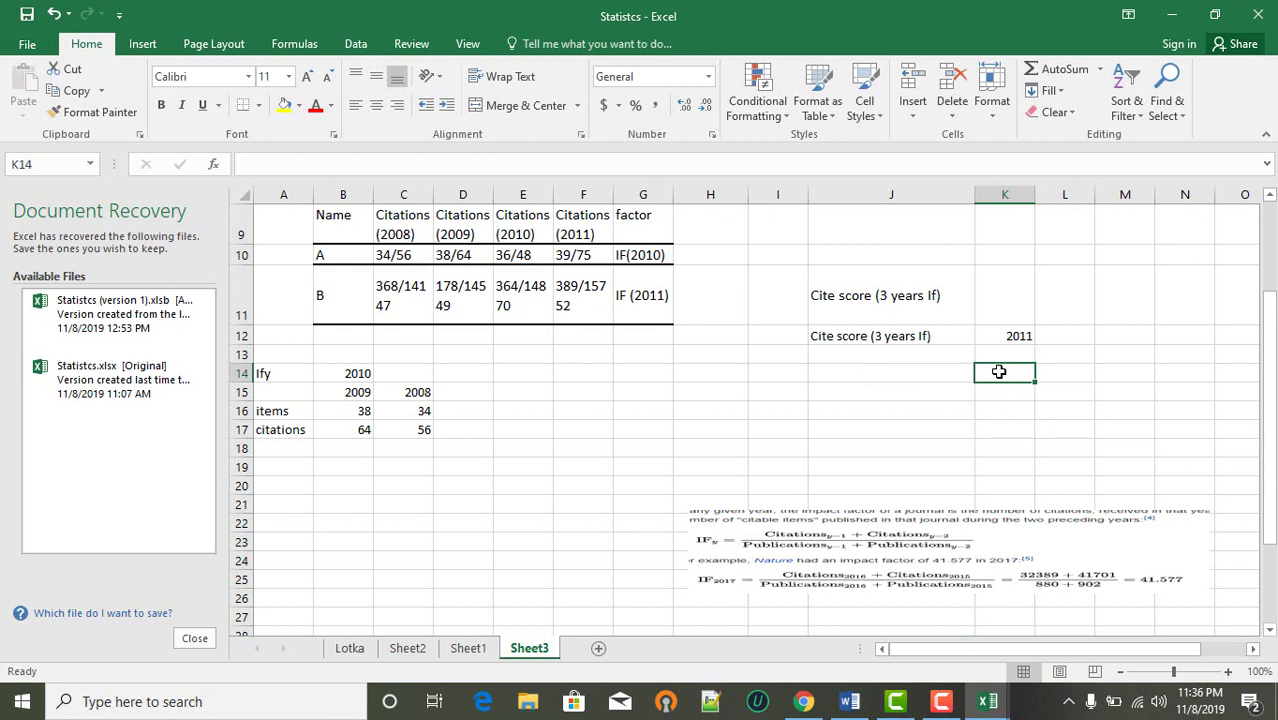
type("20")
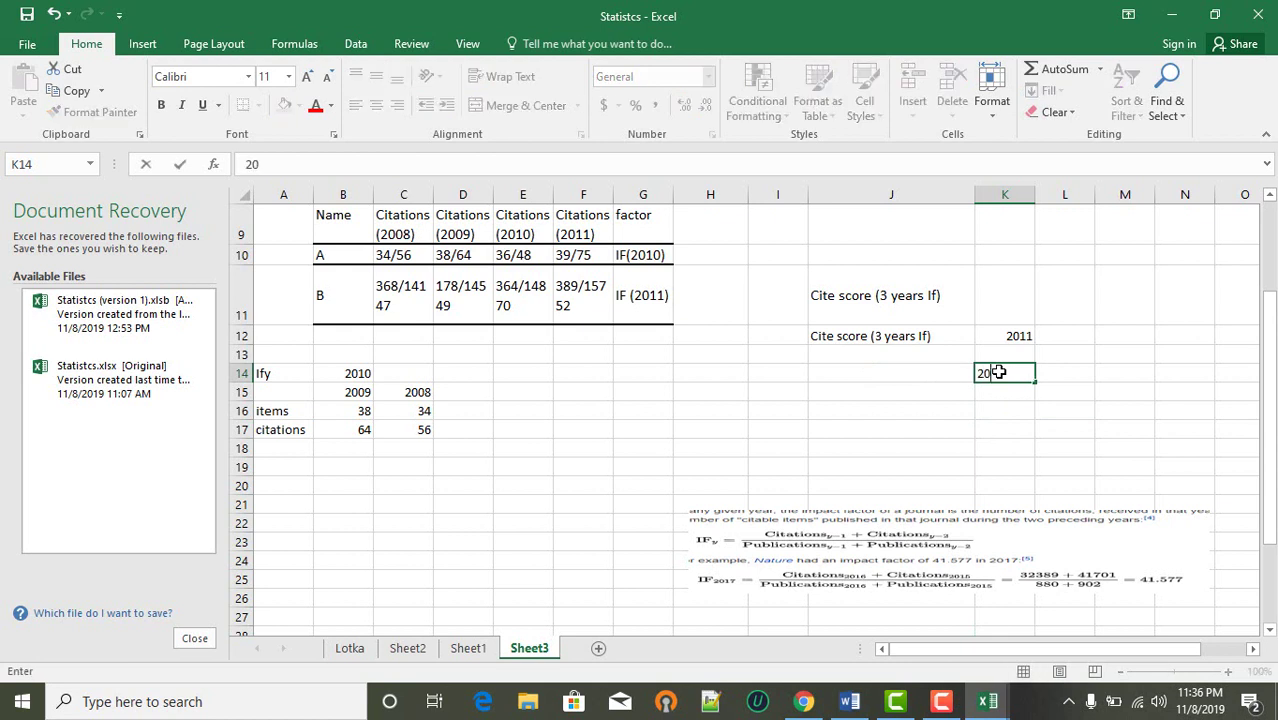
type("10")
key("Tab")
type("2009")
key("Tab")
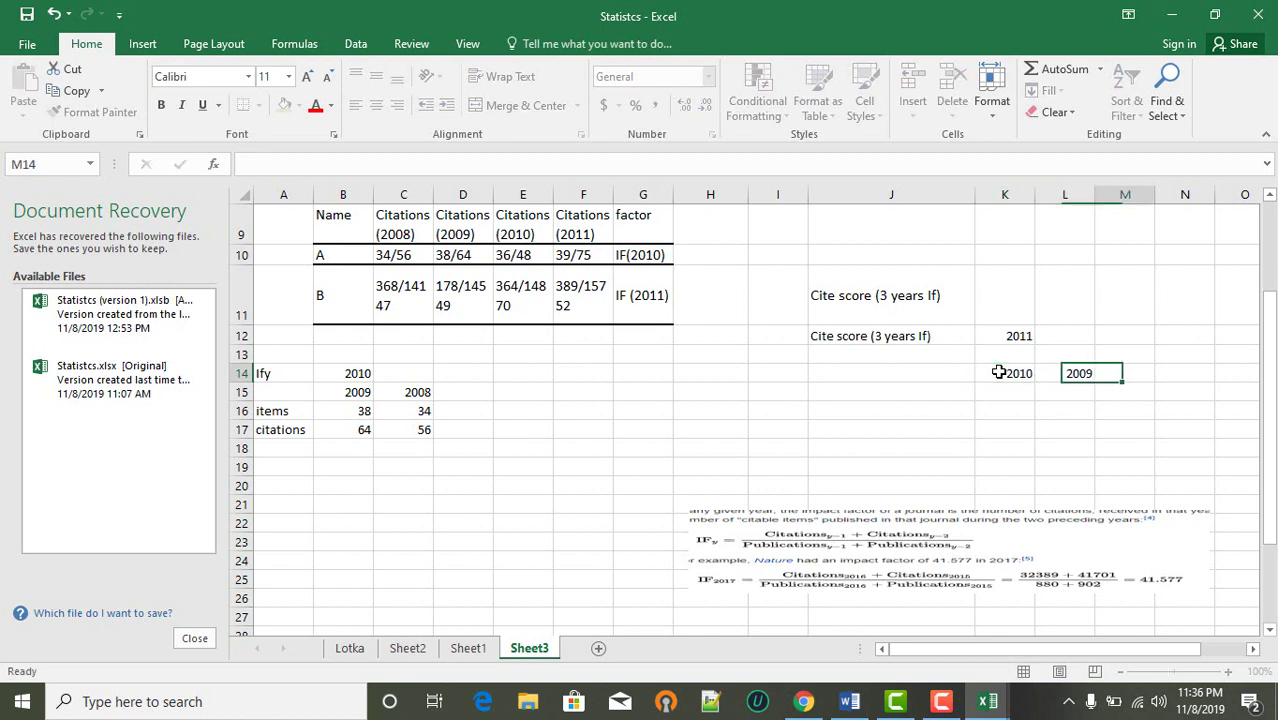
type("2008")
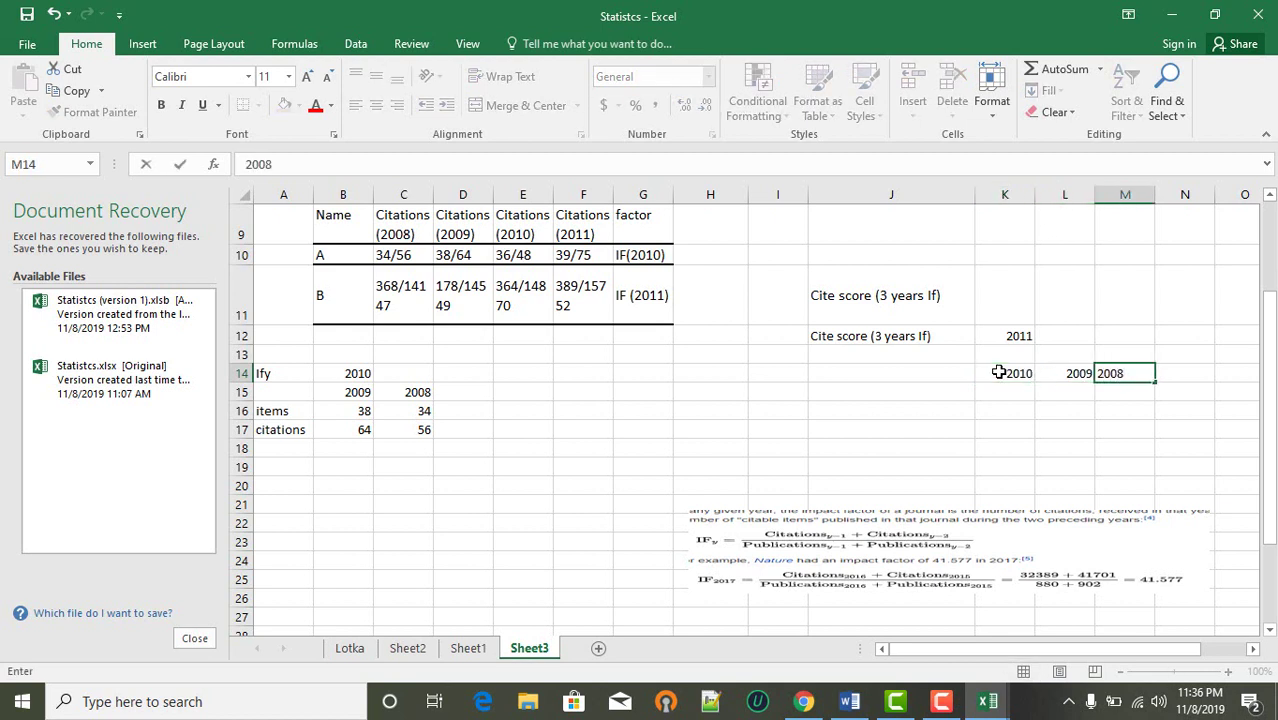
- Label the rows below the year headings "citations" in J15 and "citable items" in J16
left_click(953, 392)
type("ci")
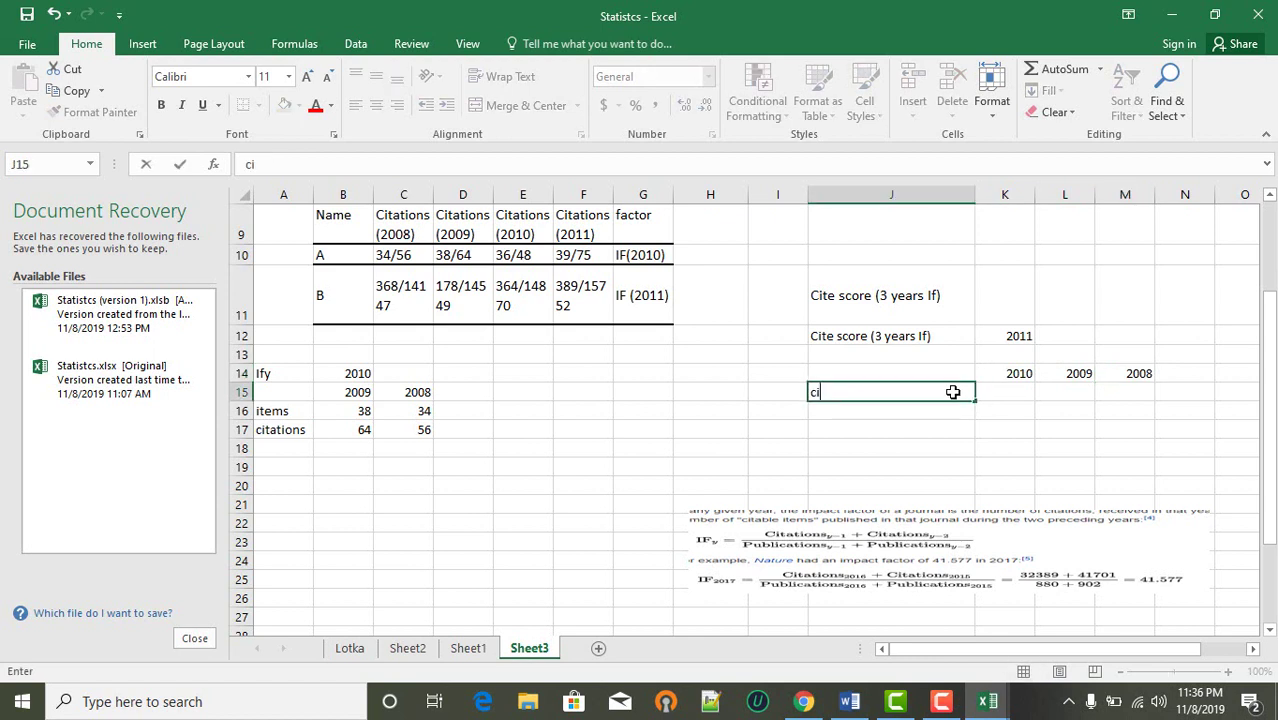
type("tations")
left_click(913, 411)
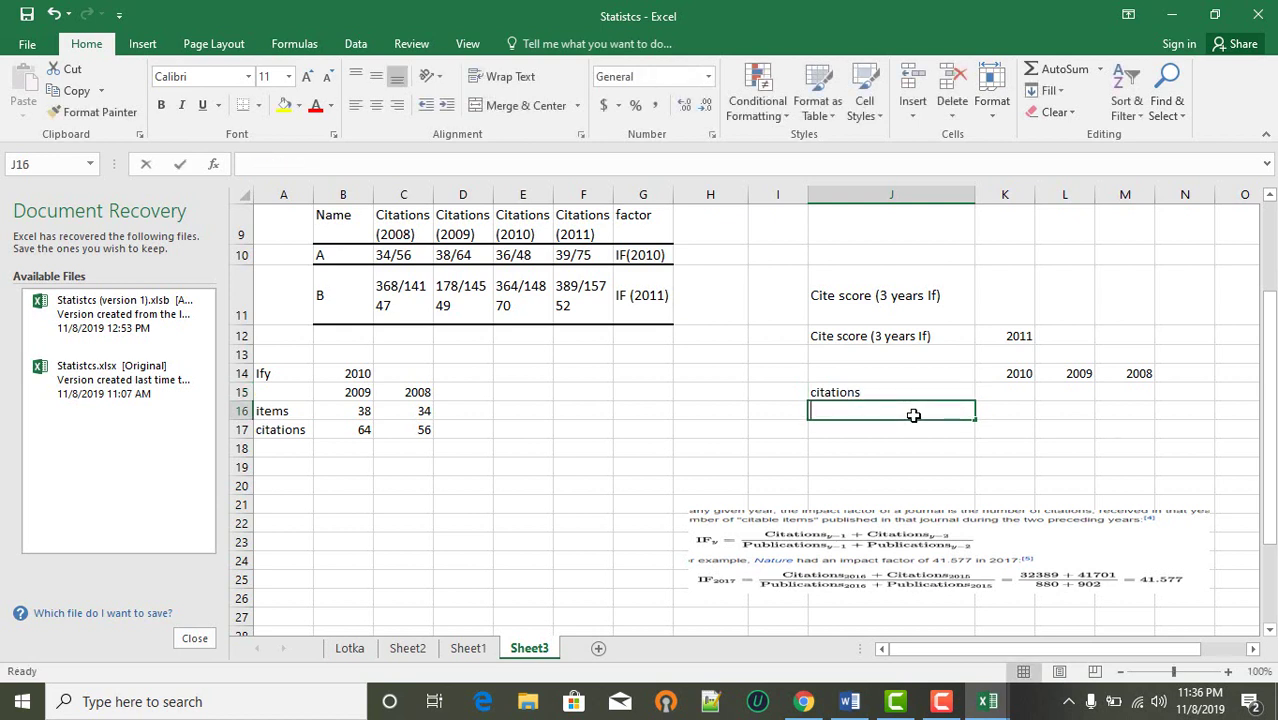
type("citable")
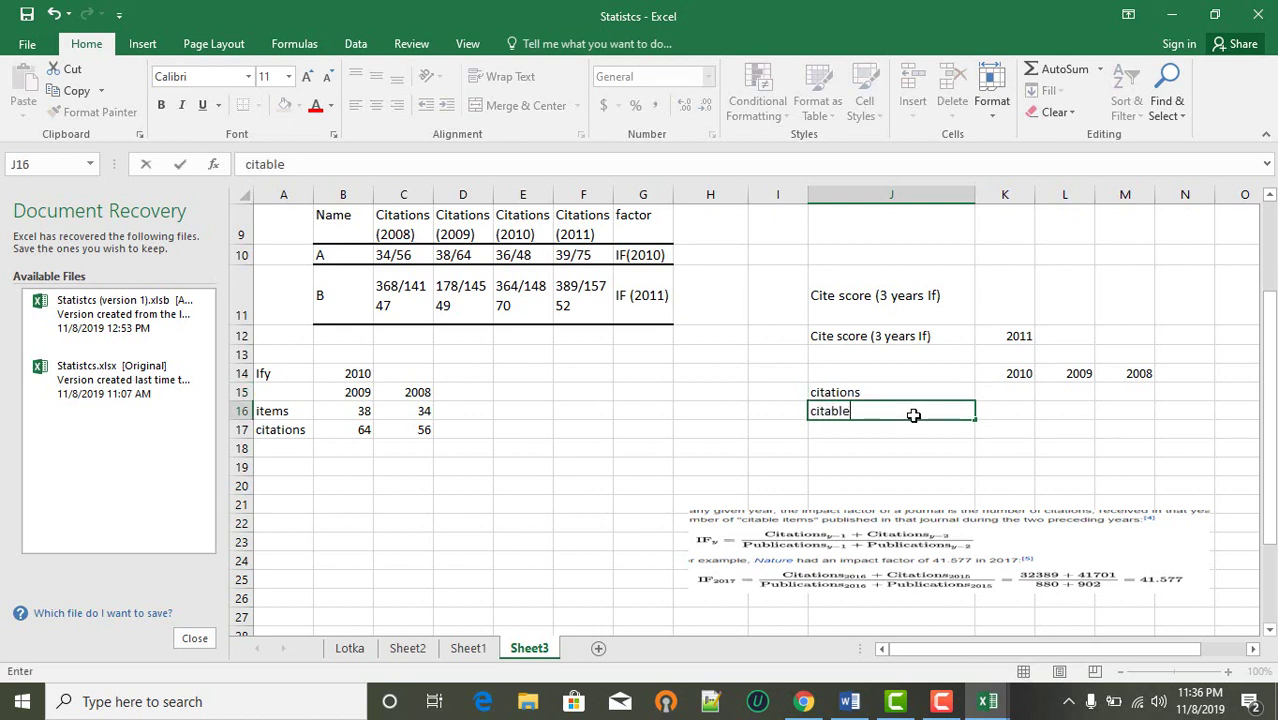
type(" items")
- Fill in journal B's citations in K15:M15: 14870 for 2010, 14549 for 2009 and 14147 for 2008
left_click(995, 394)
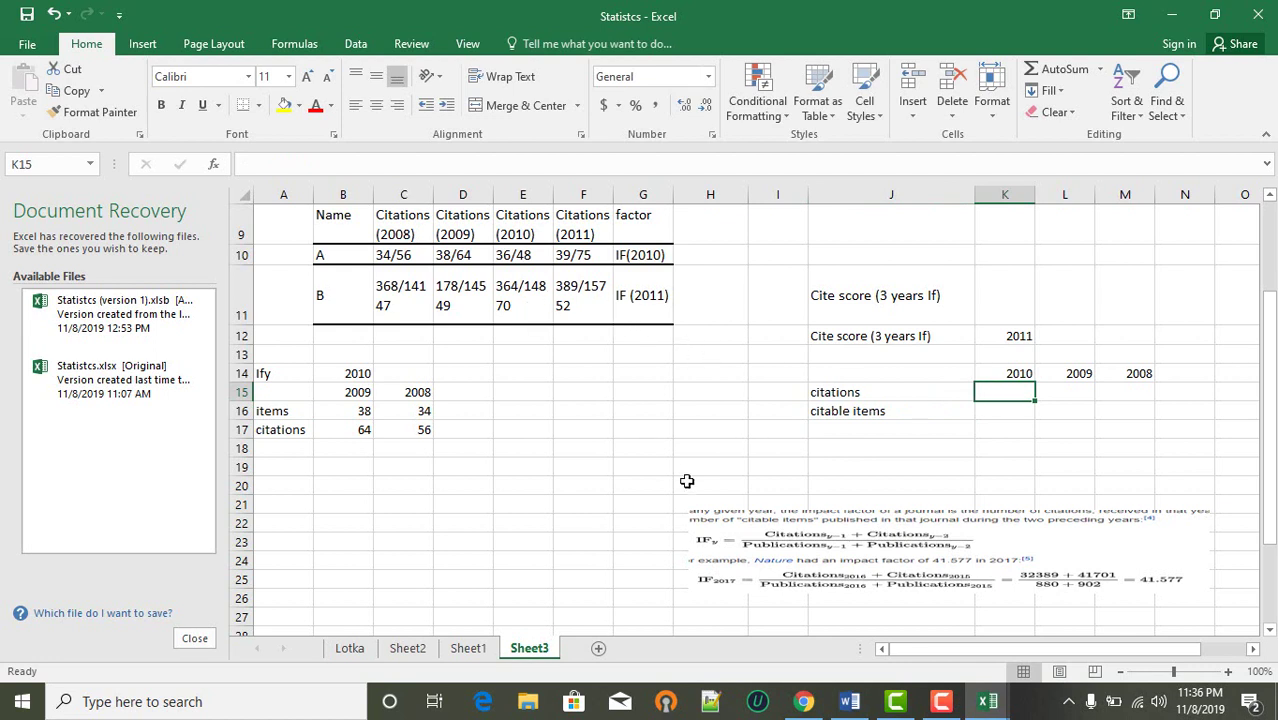
type("1")
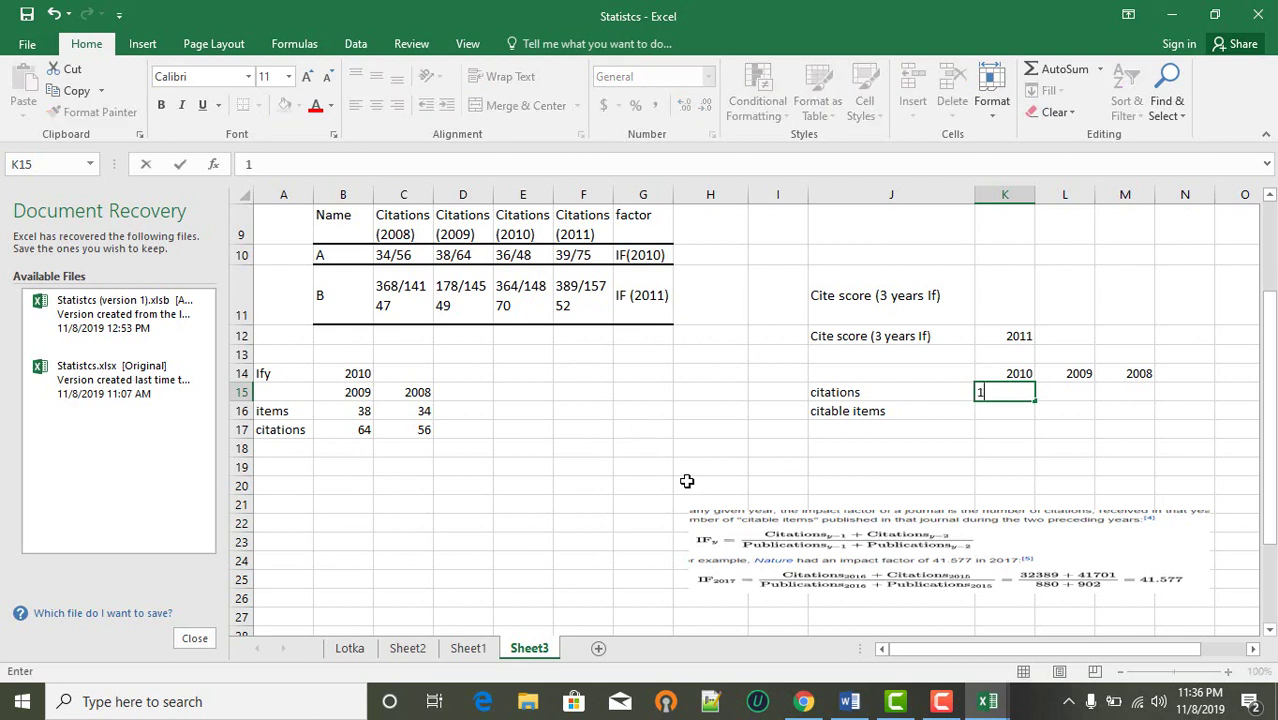
type("4870")
key("Tab")
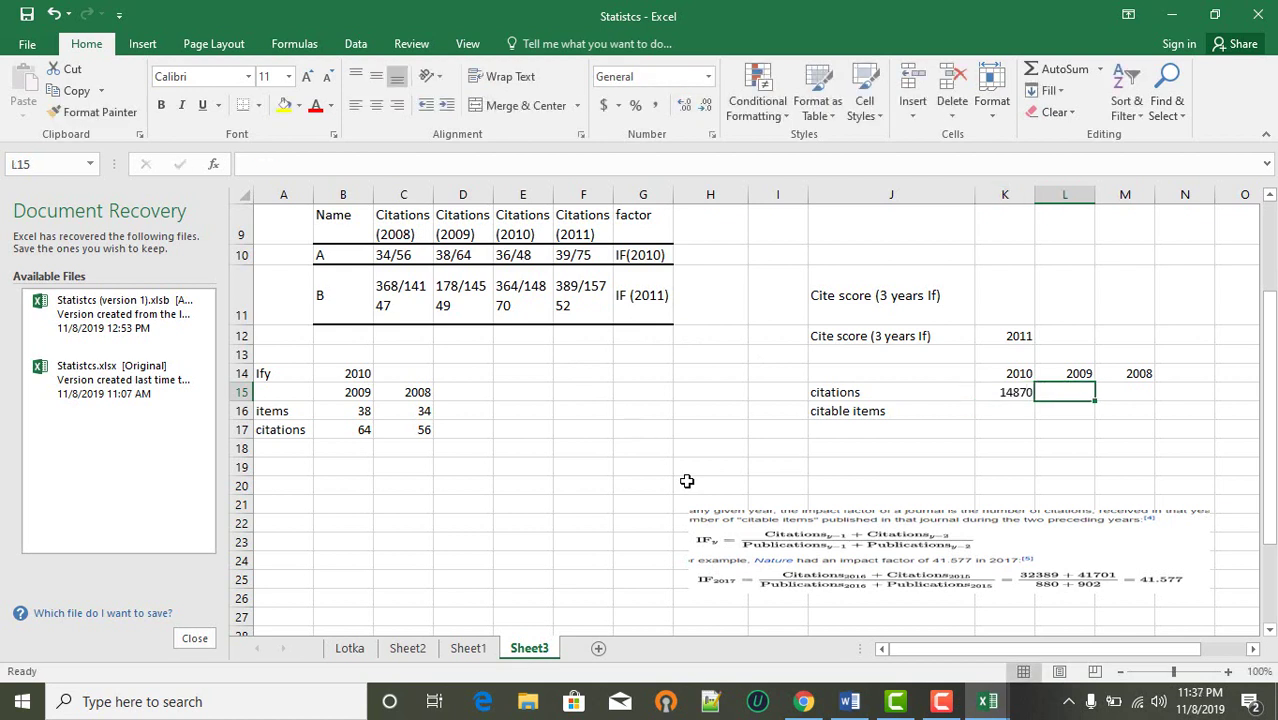
type("1")
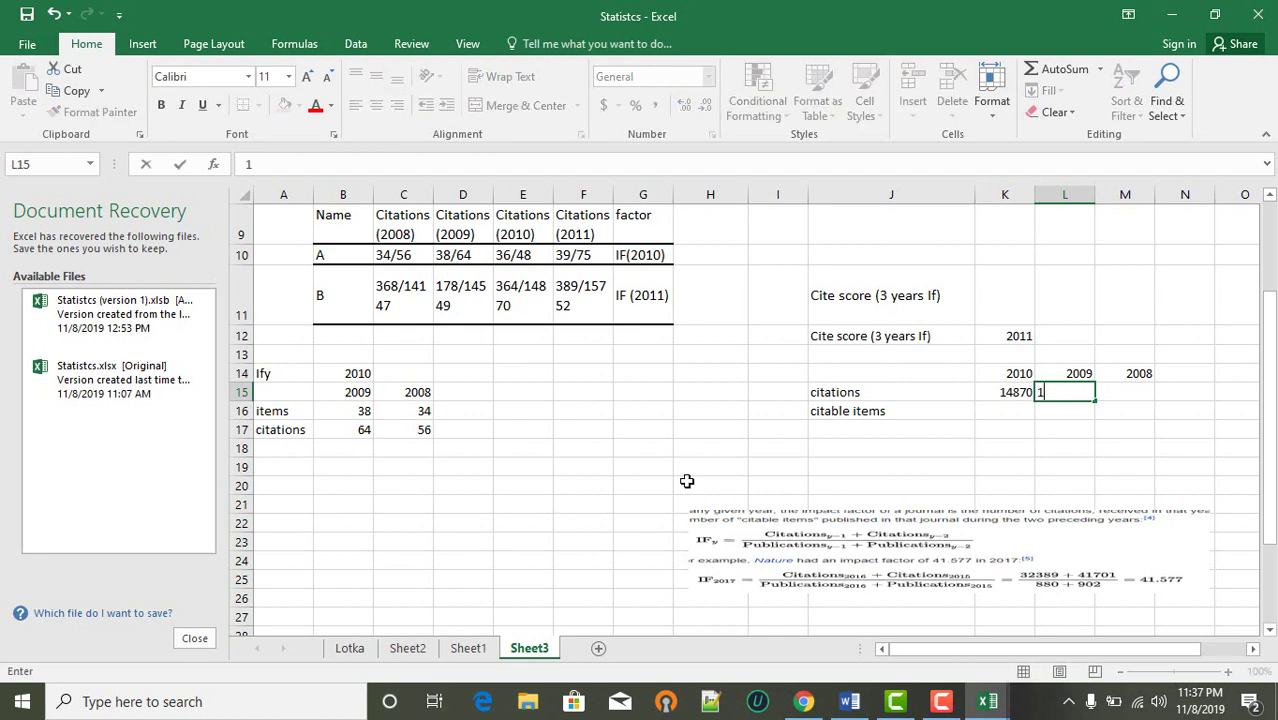
type("4549")
key("Tab")
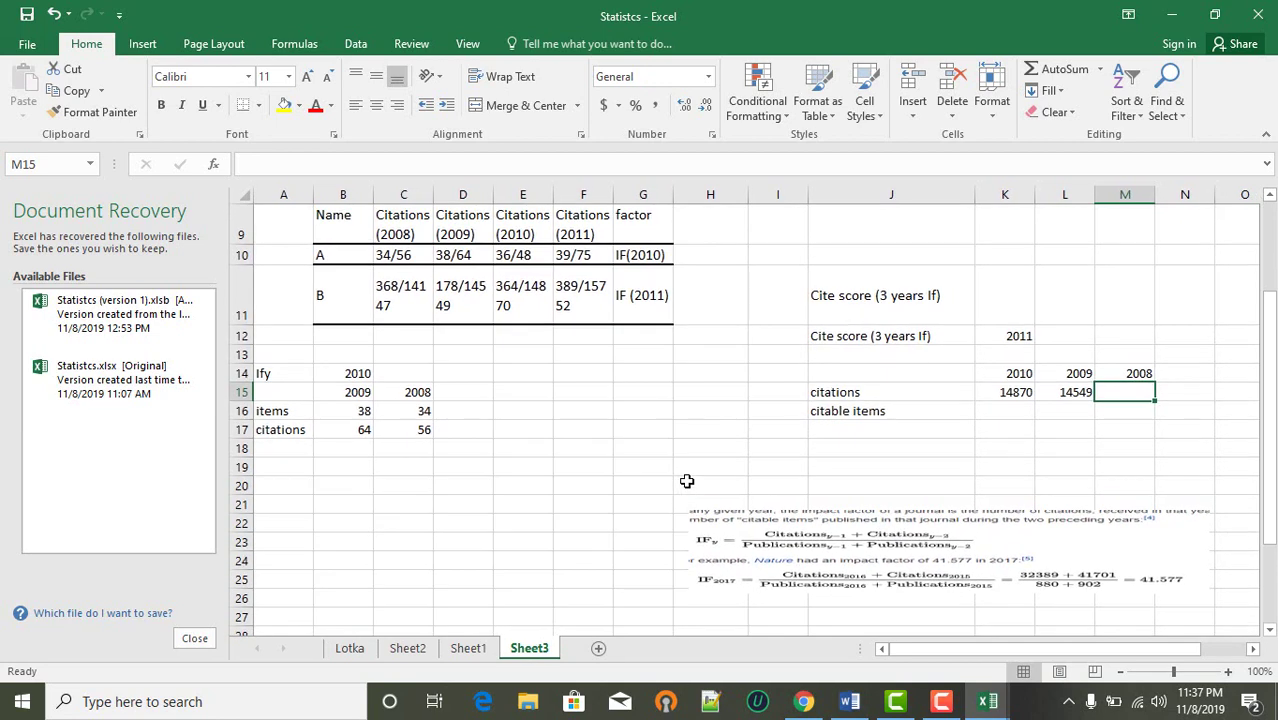
type("14")
type("147")
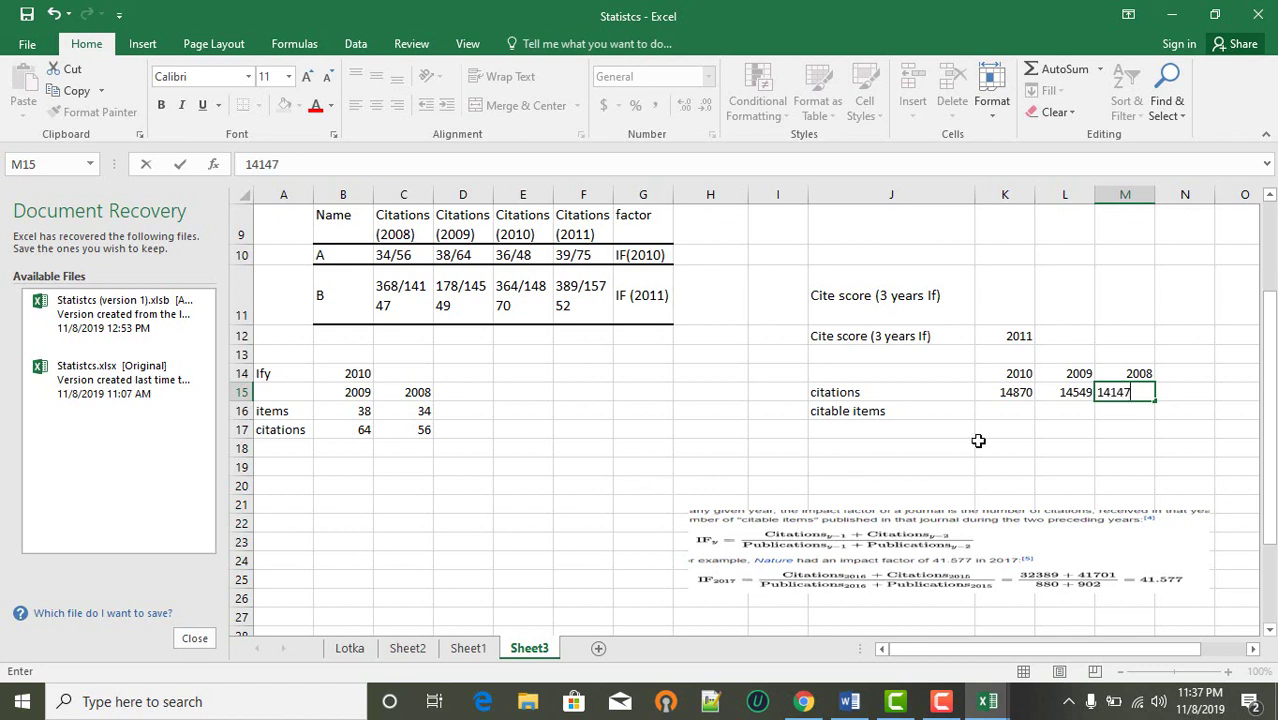
- Fill in journal B's citable items in K16:M16: 364 for 2010, 178 for 2009 and 368 for 2008
left_click(1000, 415)
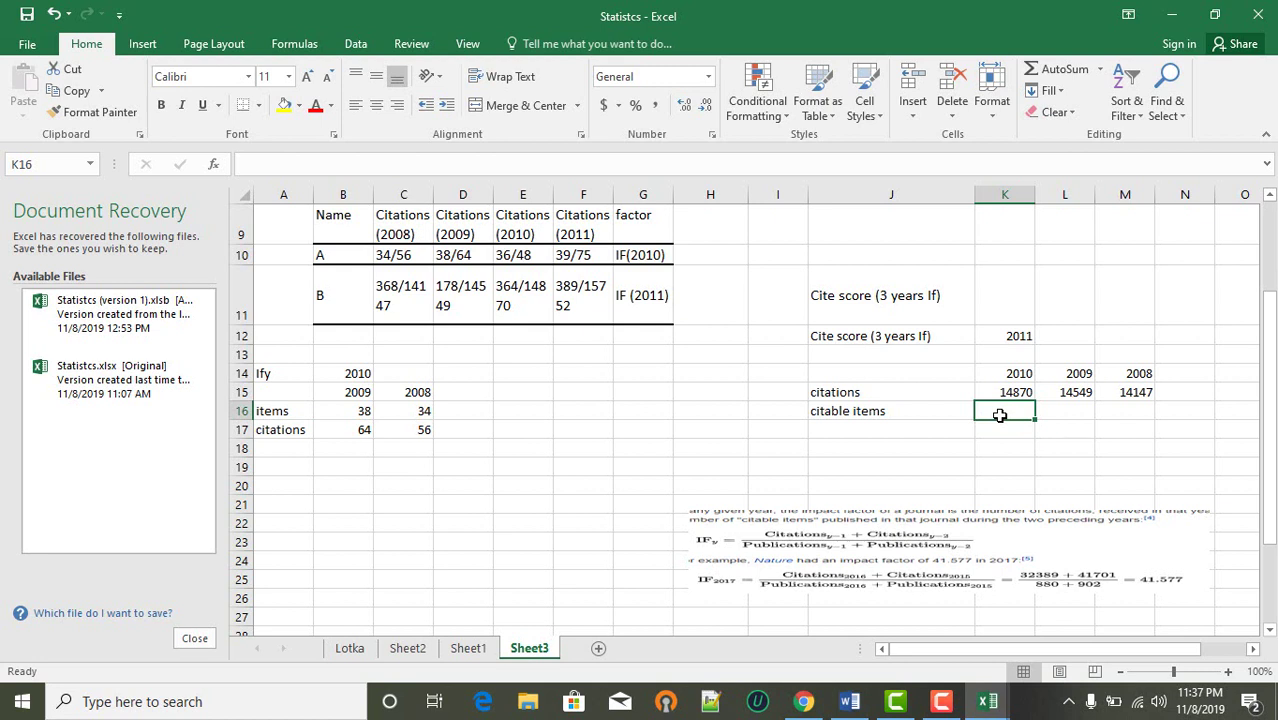
type("364")
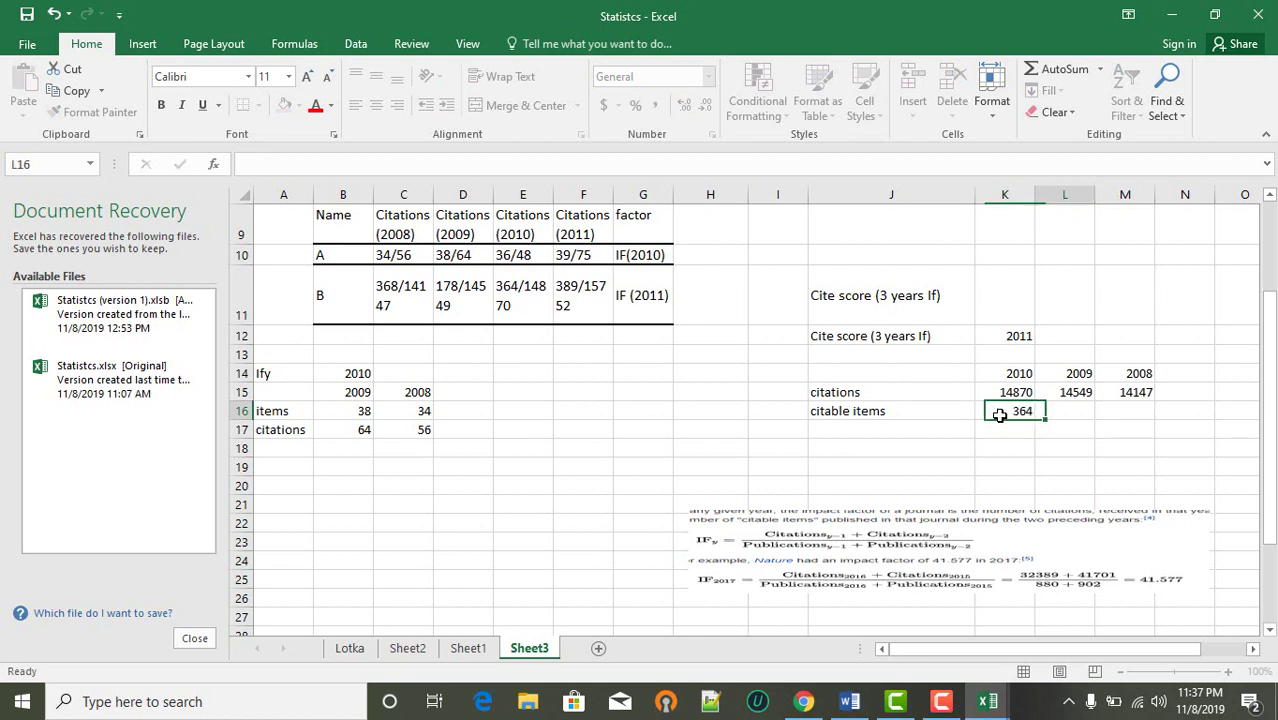
key("Tab")
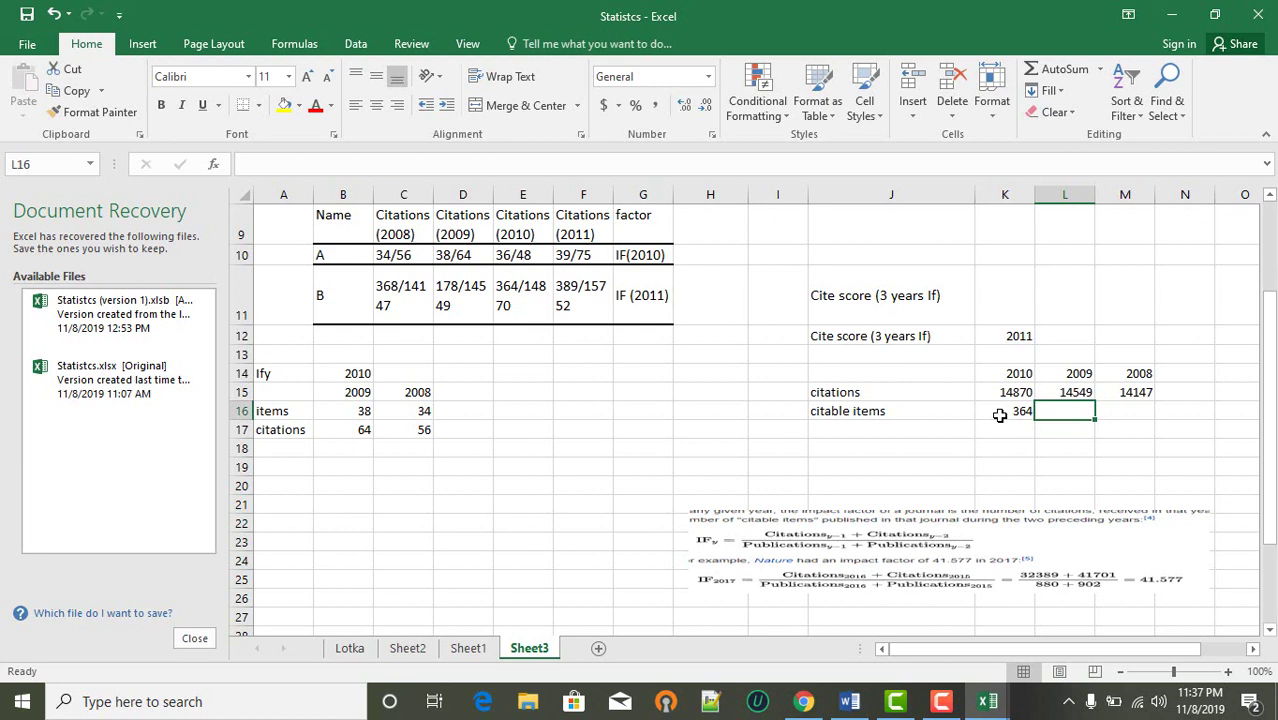
type("178")
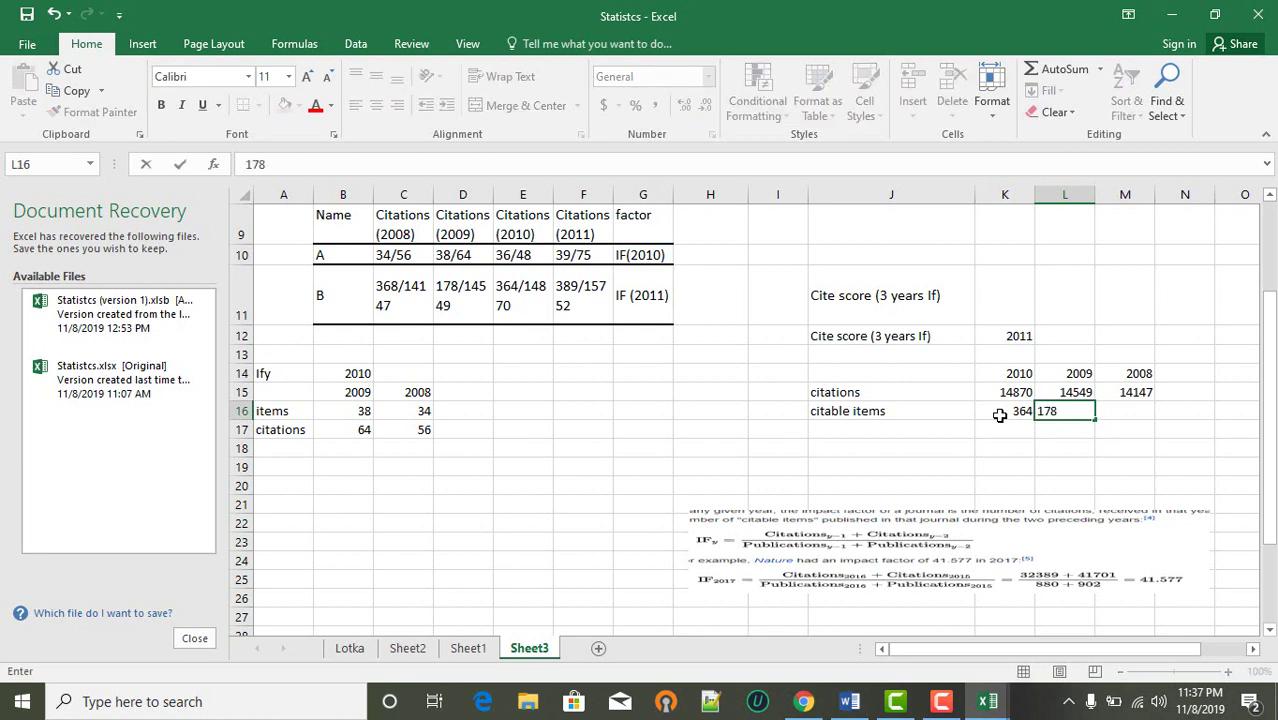
key("Tab")
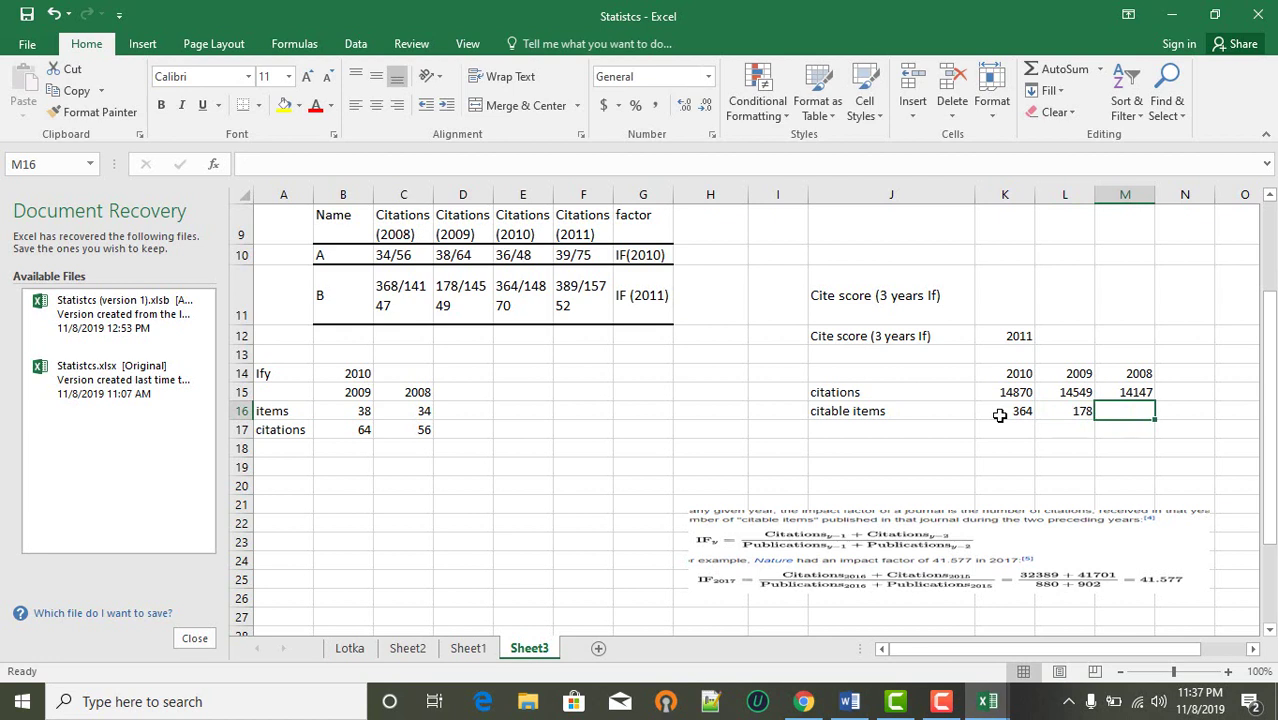
type("368")
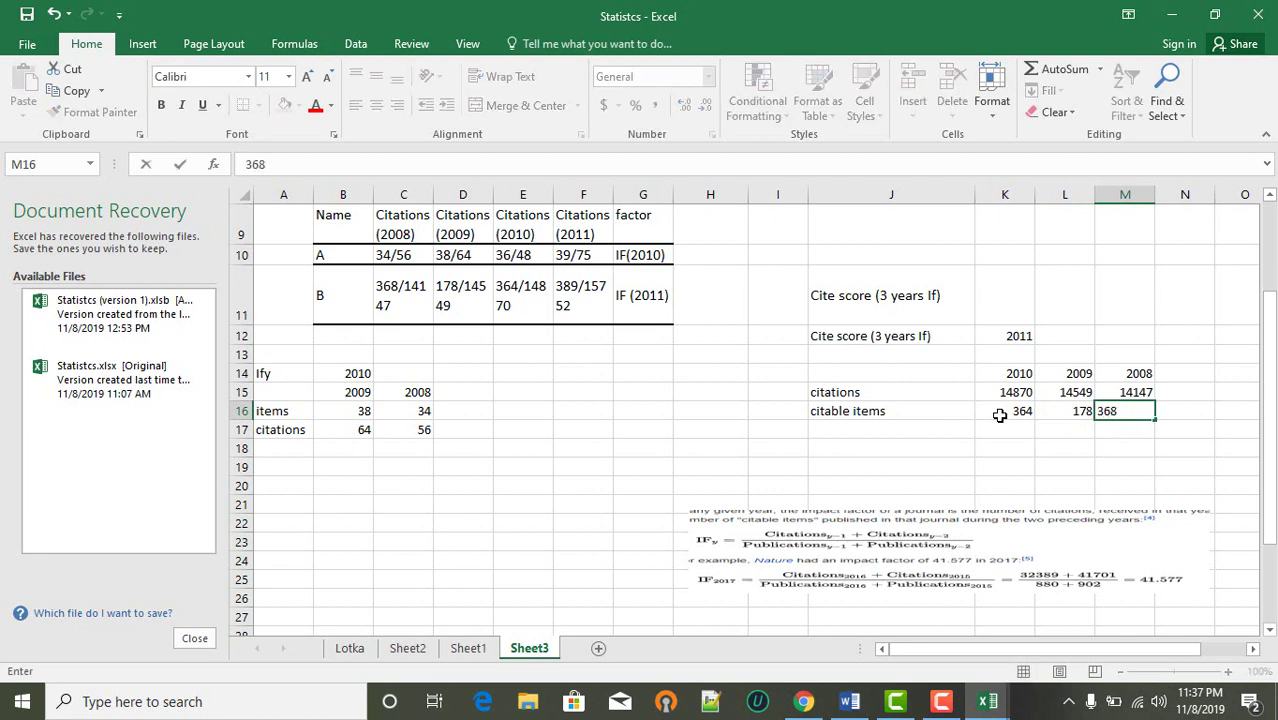
left_click(1181, 391)
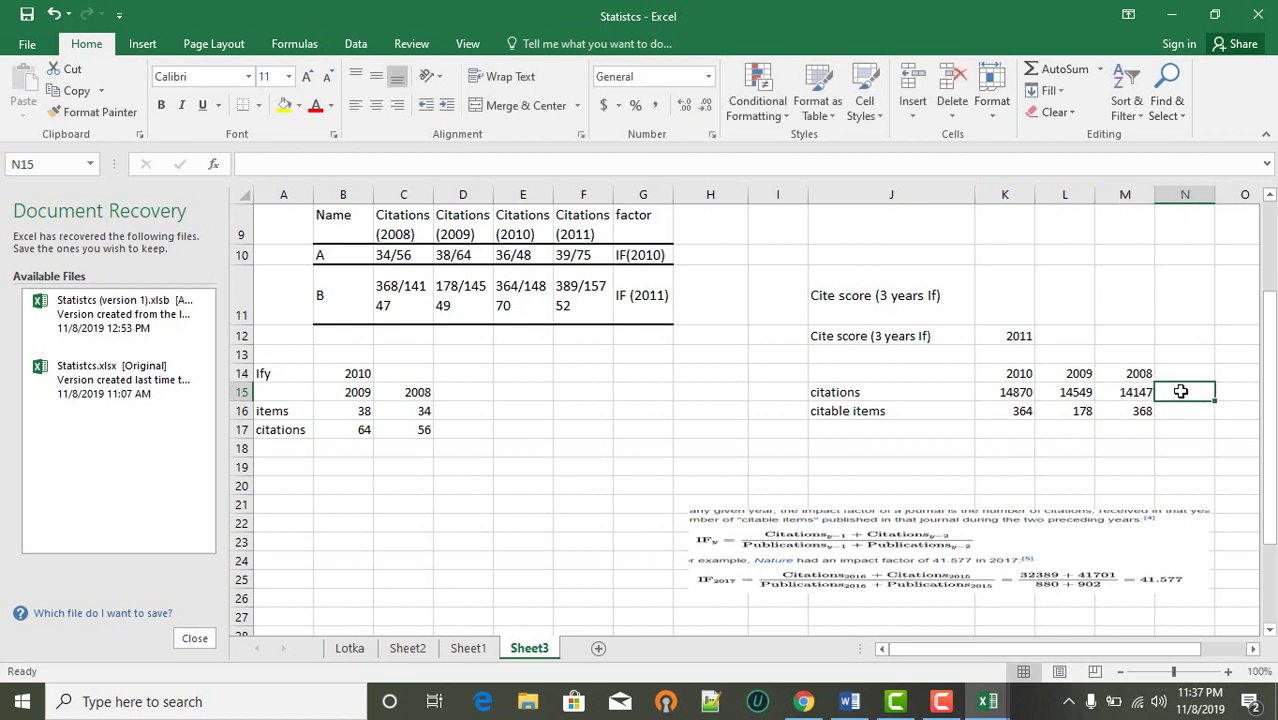
- Add the column heading "Total" in N14, next to the 2008 heading
left_click(1176, 372)
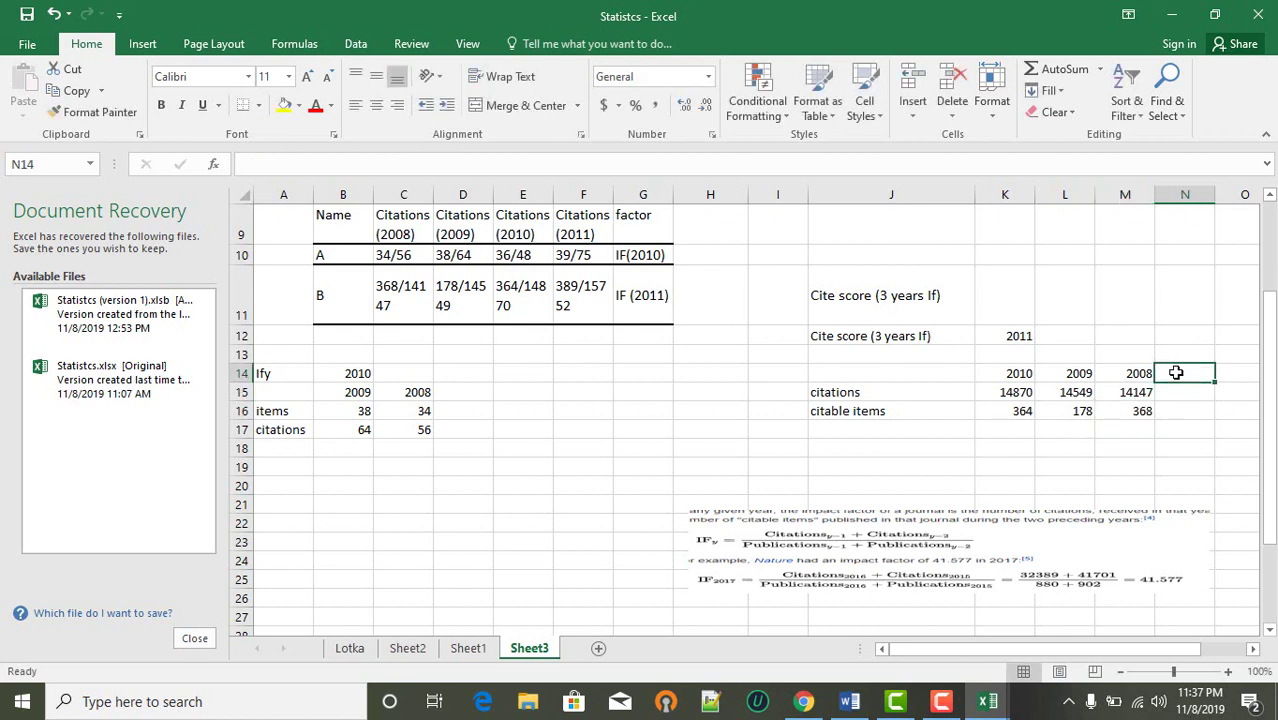
type("Total")
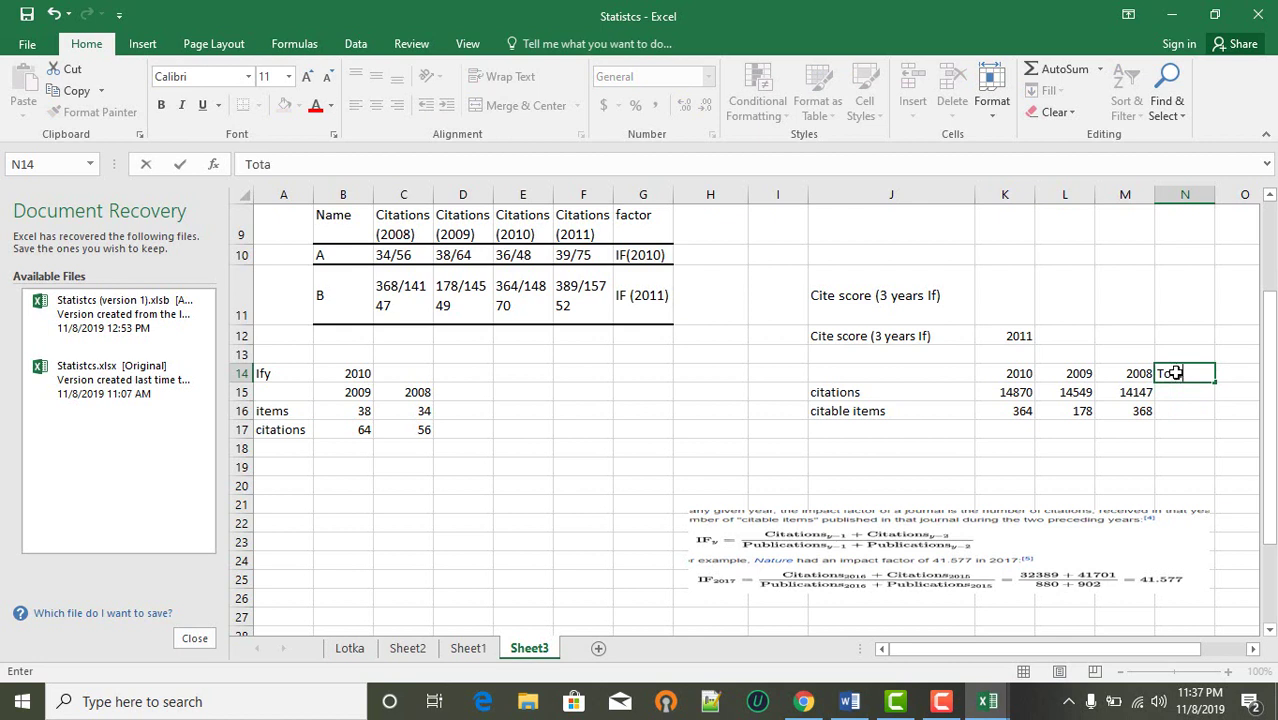
left_click(1186, 395)
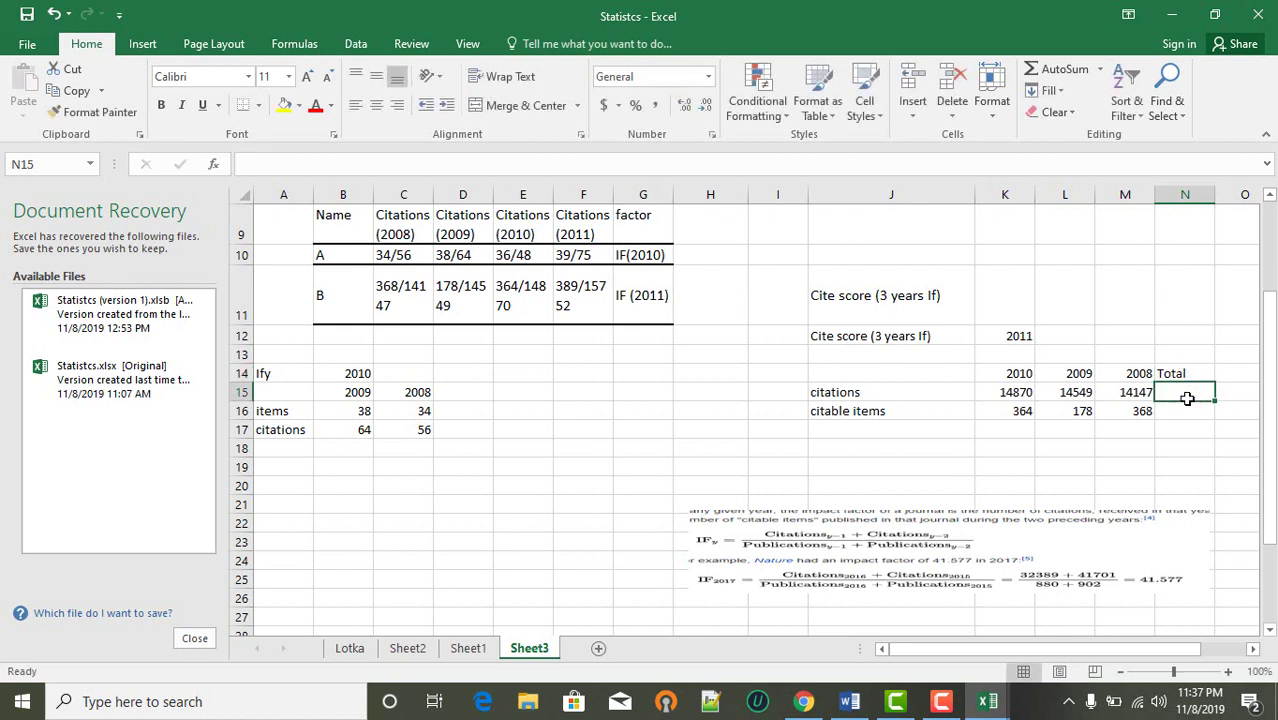
- Sum the three-year citations into N15 and the citable items into N16 with AutoSum
left_click(1056, 76)
key("Return")
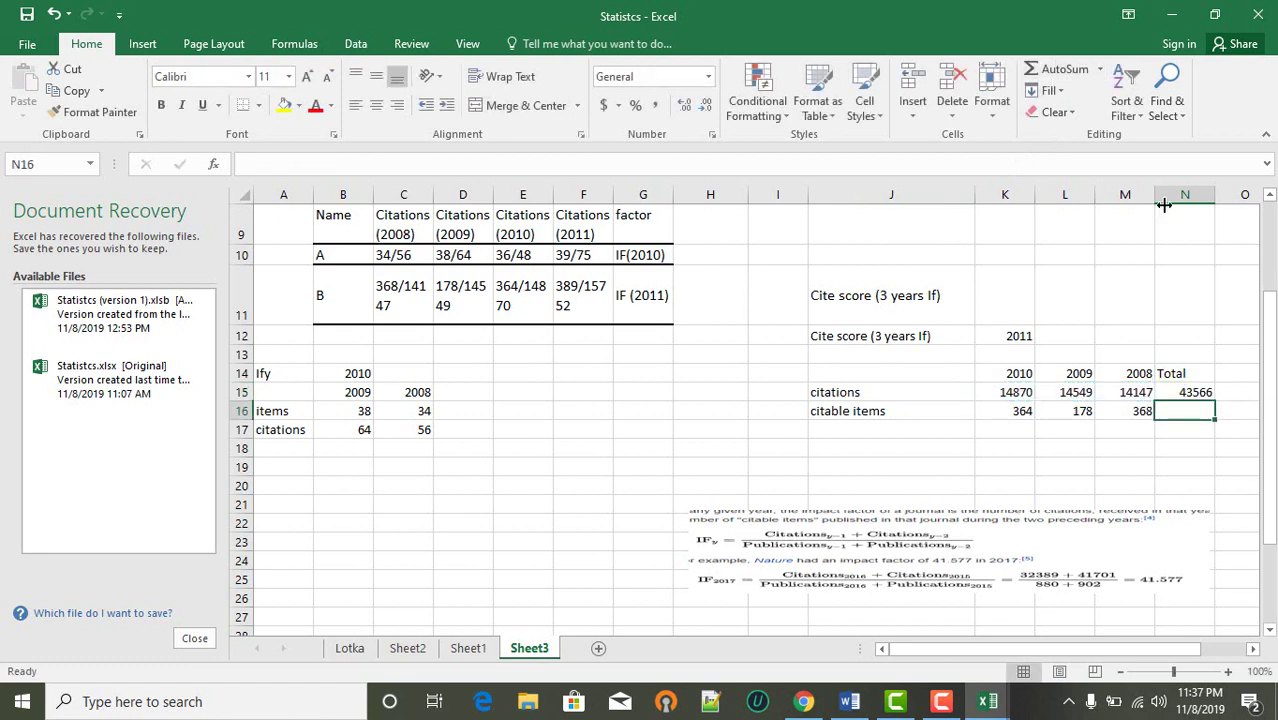
left_click(1068, 74)
key("Return")
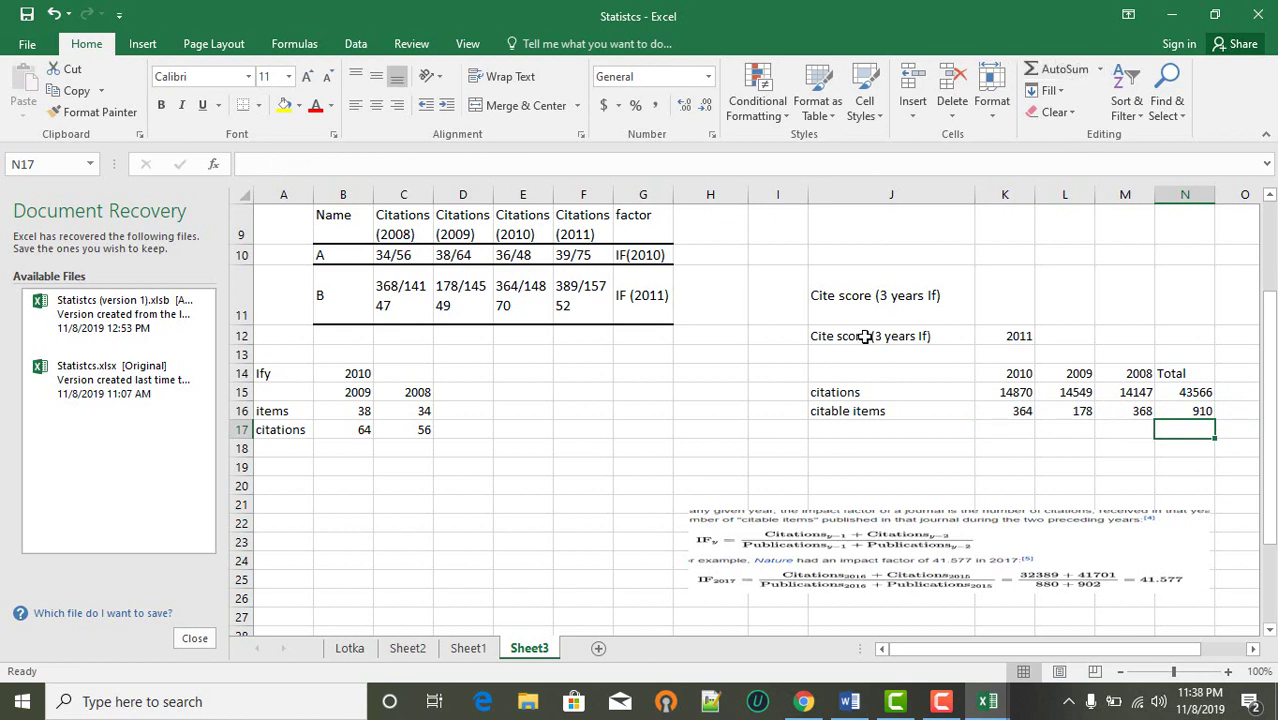
- Calculate the 2011 cite score in L12 with the formula =N15/N16
left_click(1062, 337)
type("=")
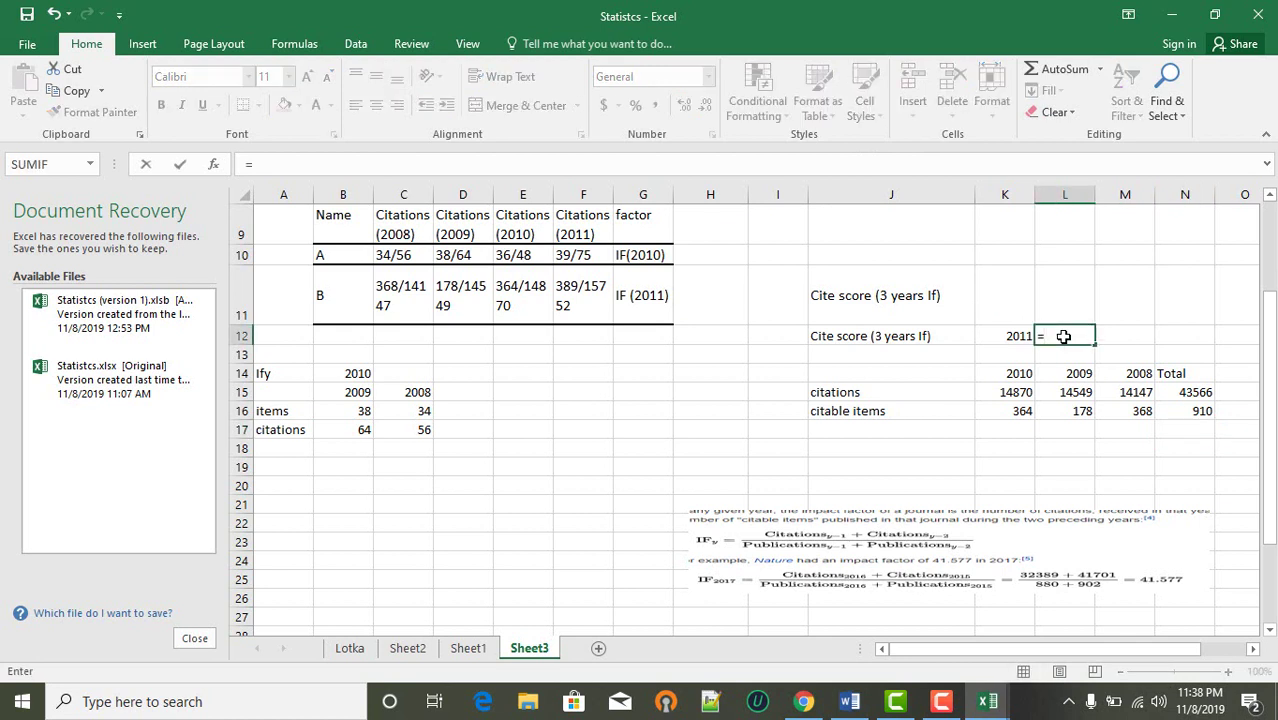
left_click(1205, 395)
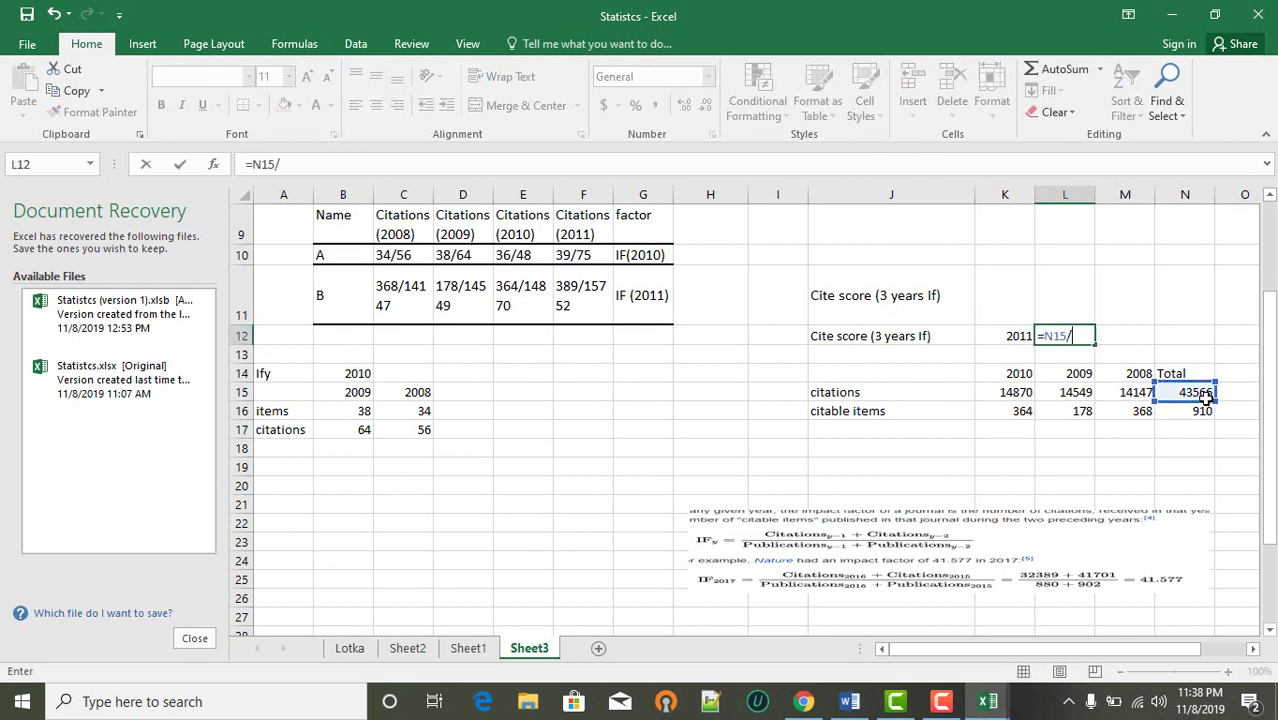
type("/")
left_click(1198, 416)
key("Return")
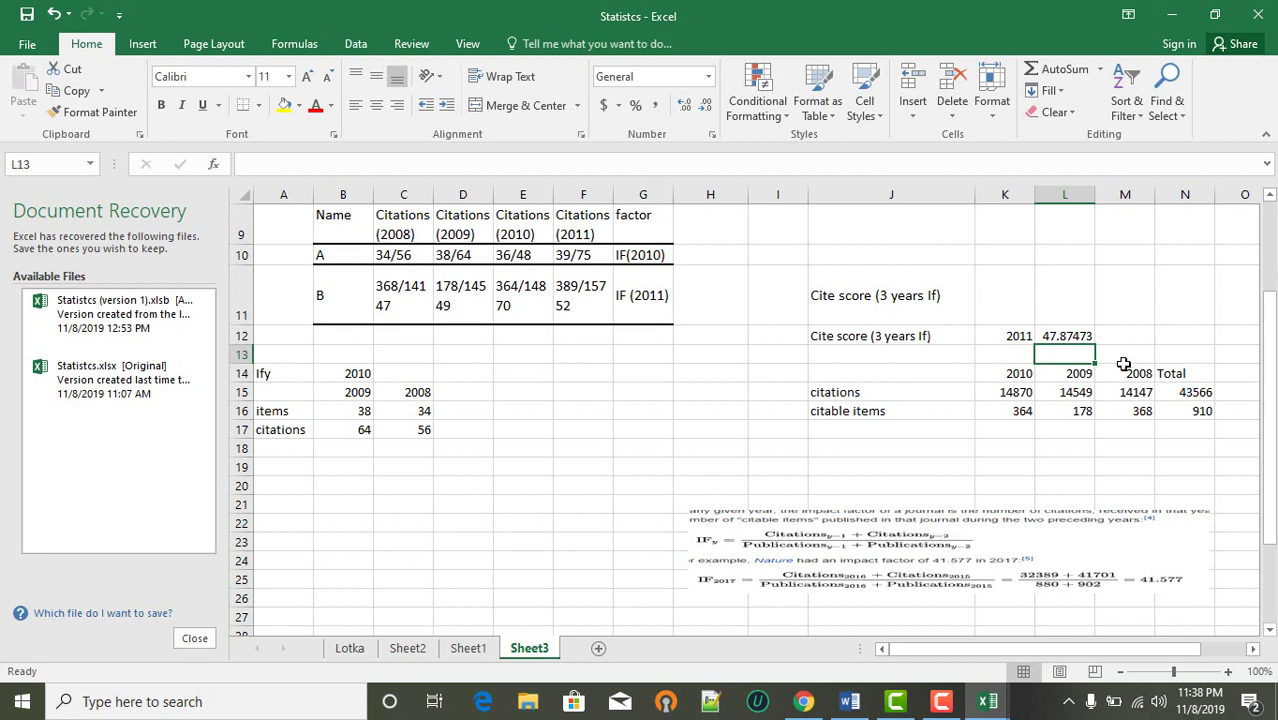
- Move the cite score calculation block J11:N16 down to the range starting at D42
left_click(1075, 338)
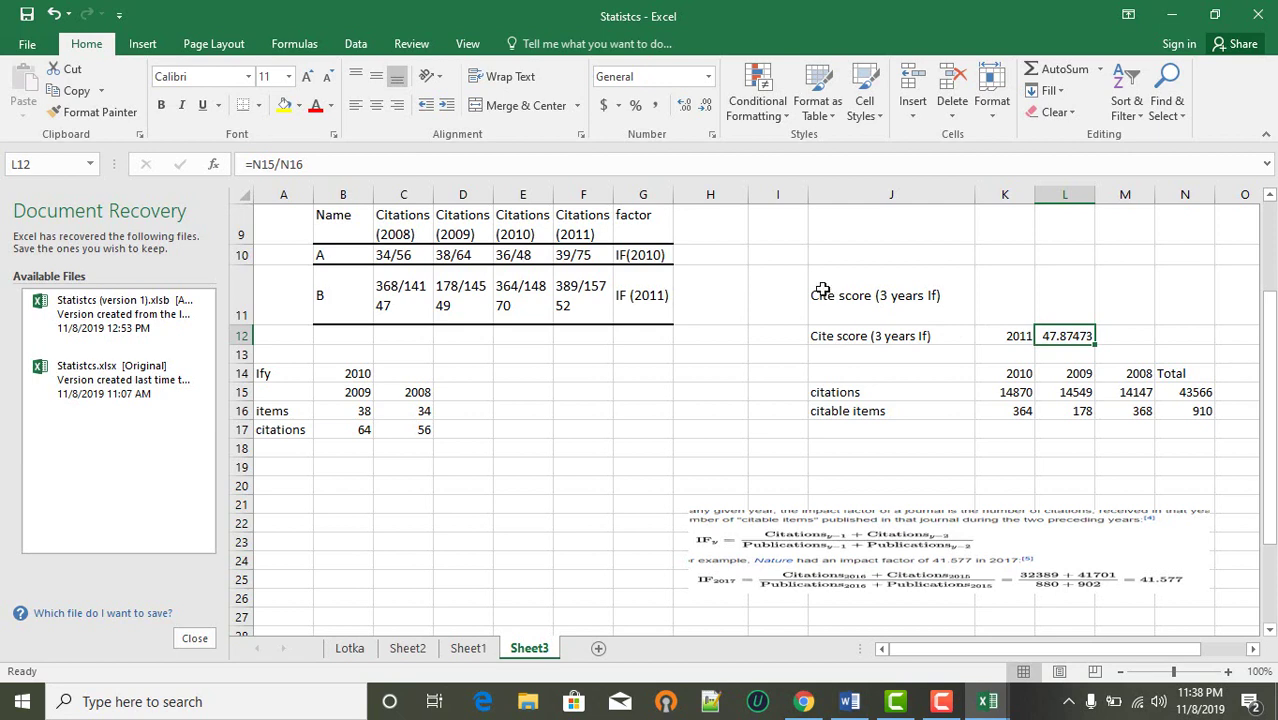
left_click_drag(824, 288, 1198, 411)
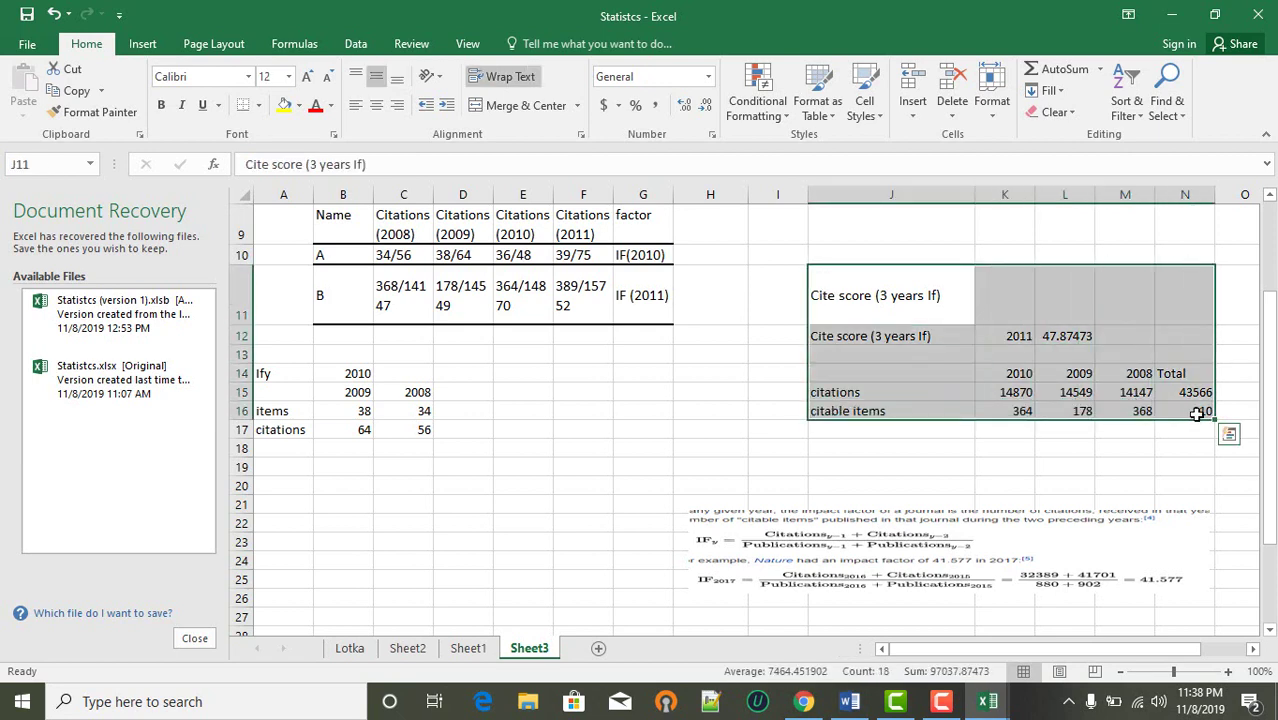
key("ctrl+c")
scroll(847, 443, "down", 5)
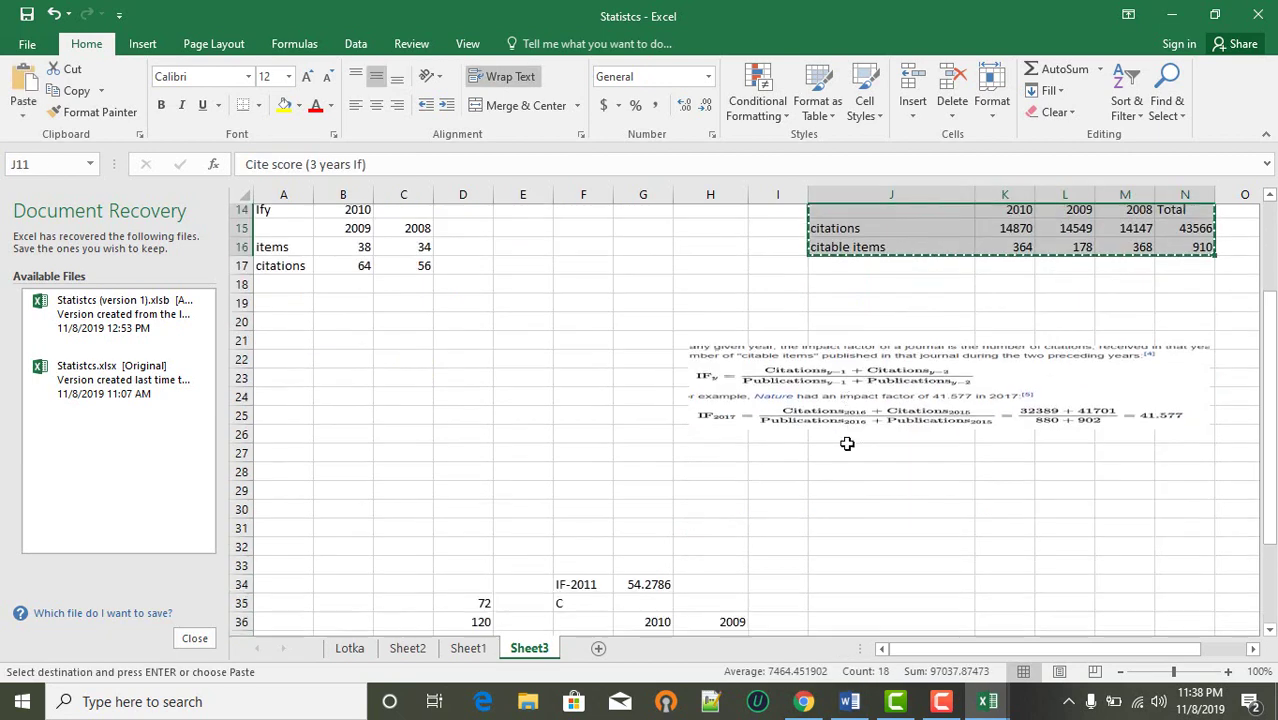
scroll(847, 443, "down", 2)
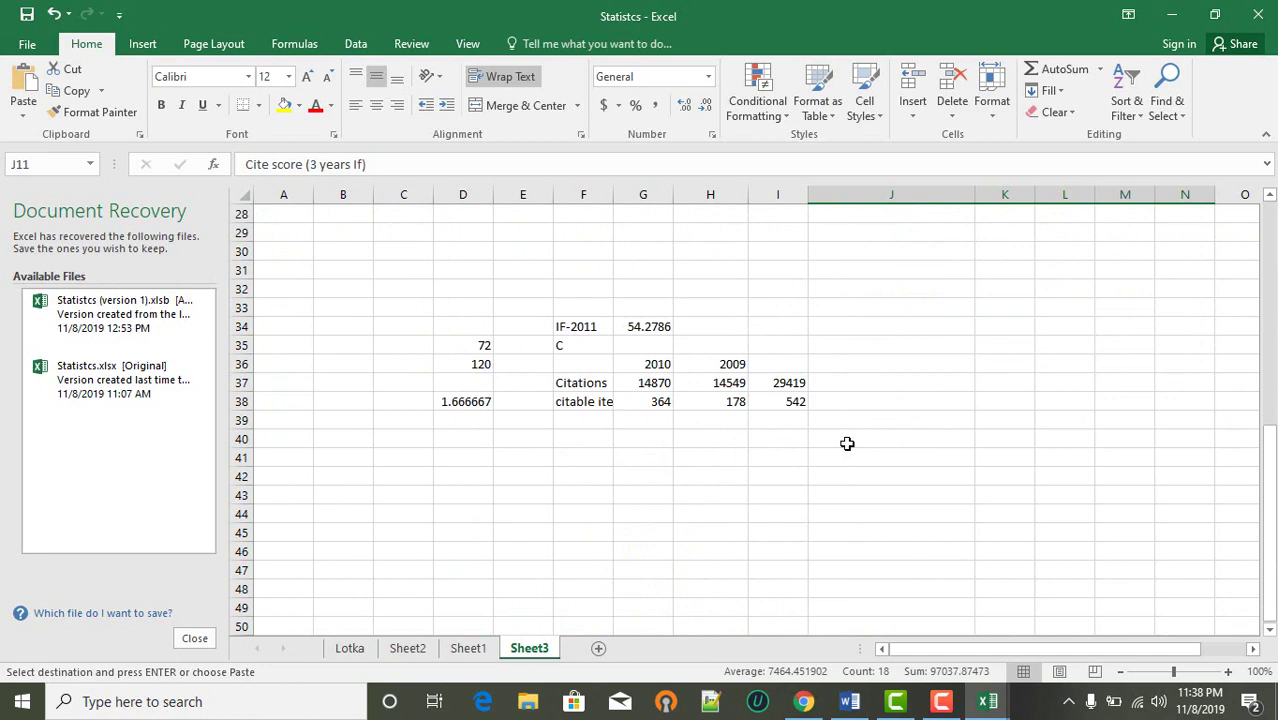
left_click(456, 479)
key("Return")
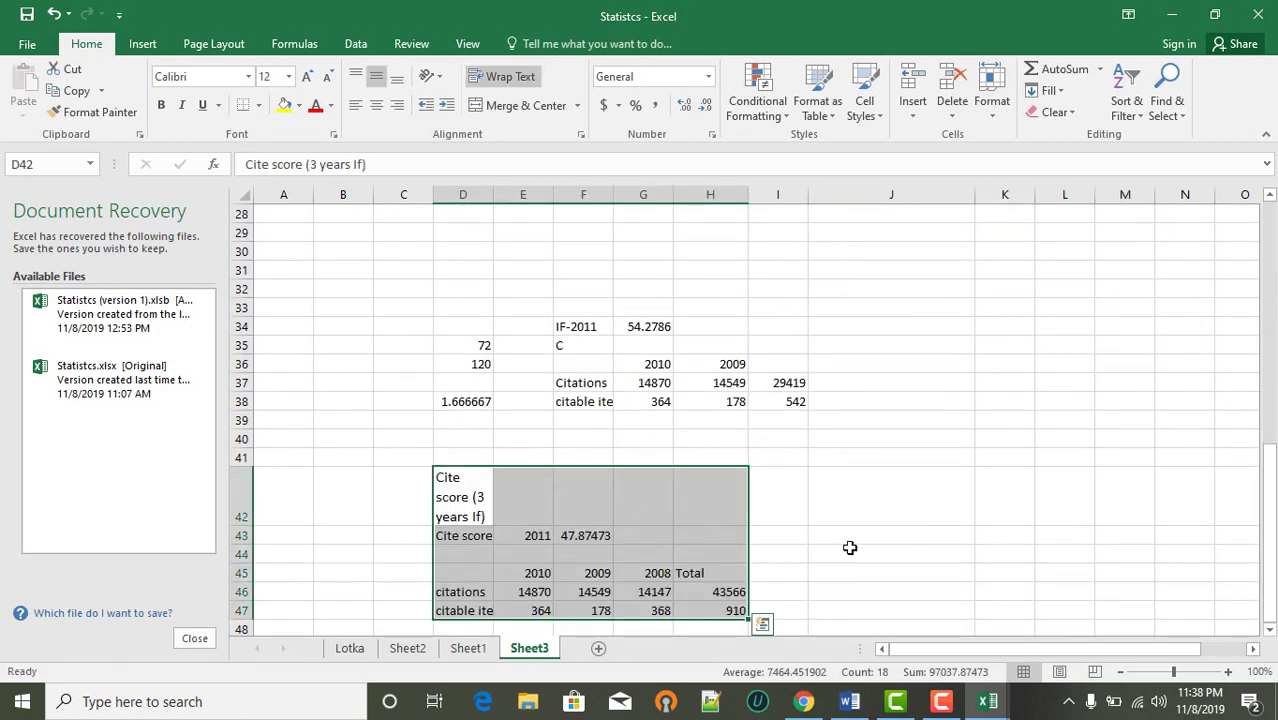
left_click(825, 530)
scroll(862, 334, "up", 7)
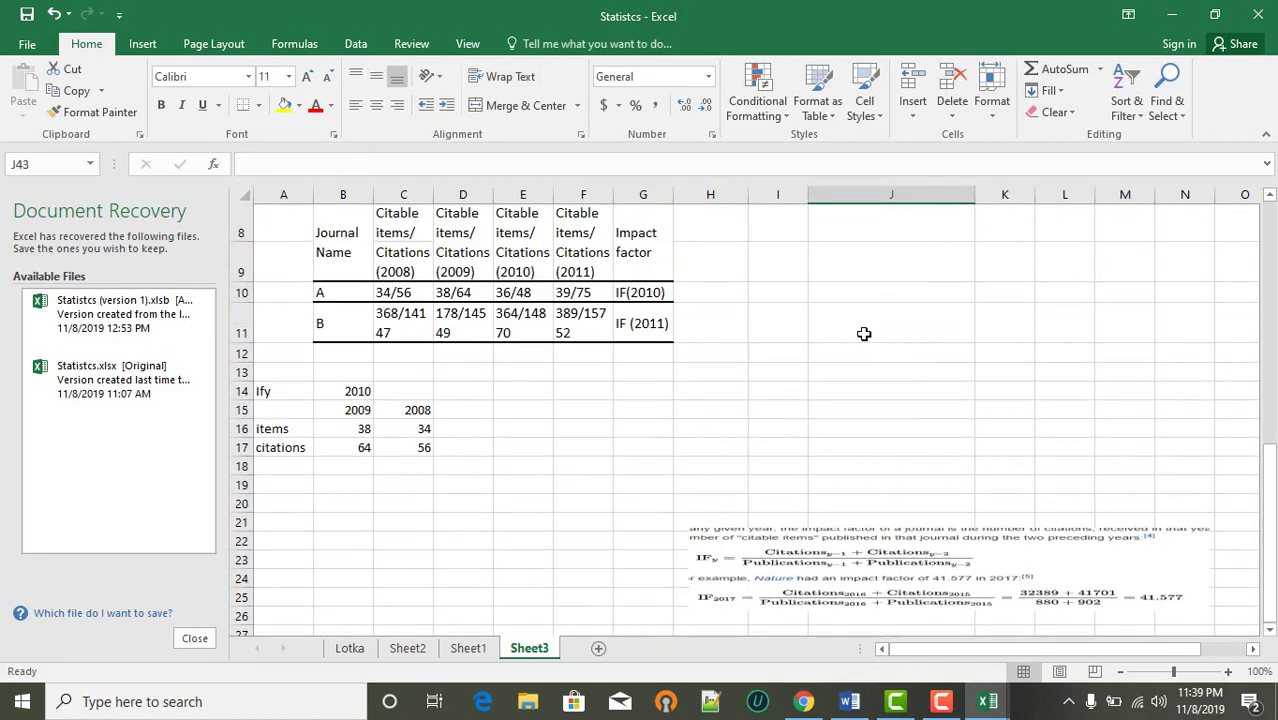
scroll(864, 333, "right", 3)
scroll(864, 333, "up", 2)
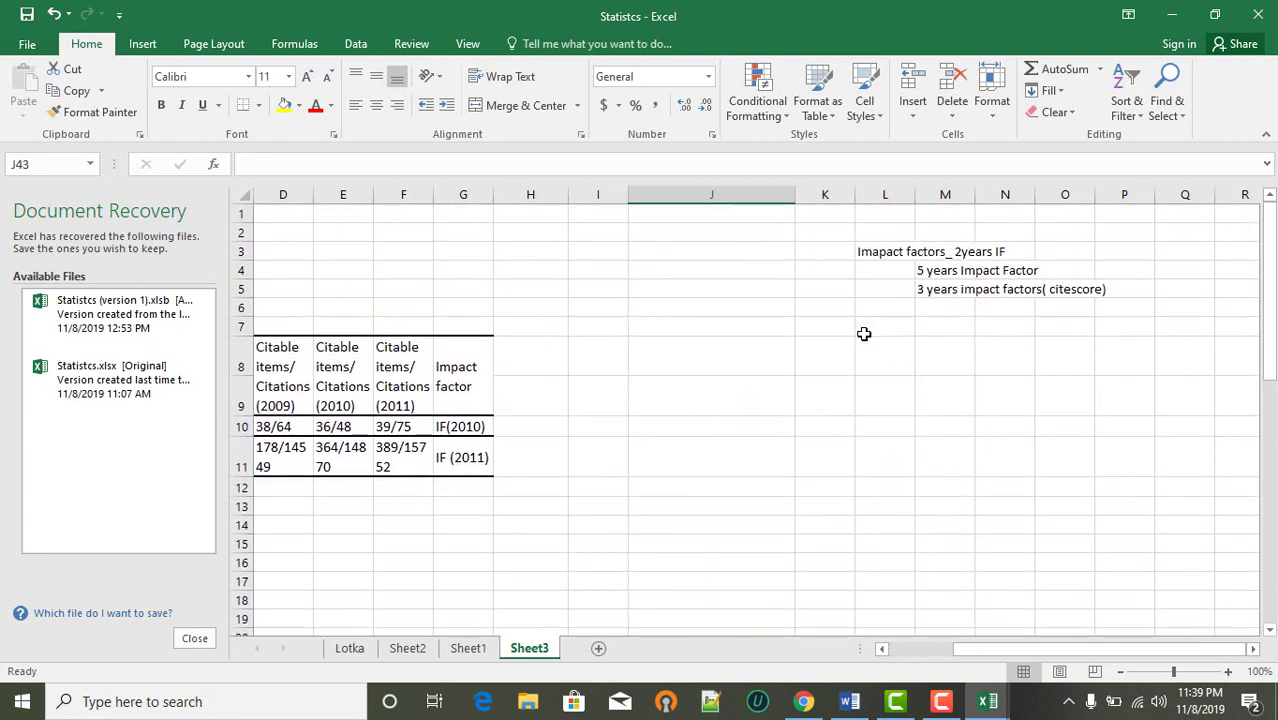
left_click(817, 396)
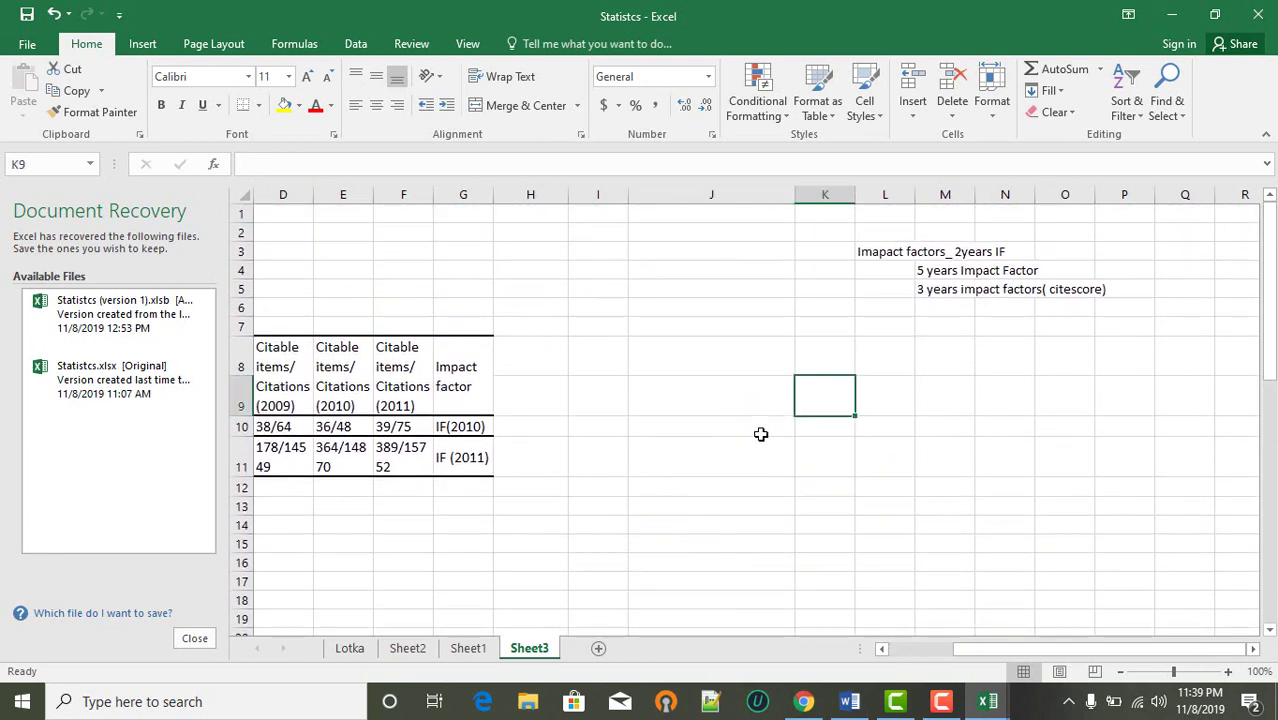
left_click(733, 464)
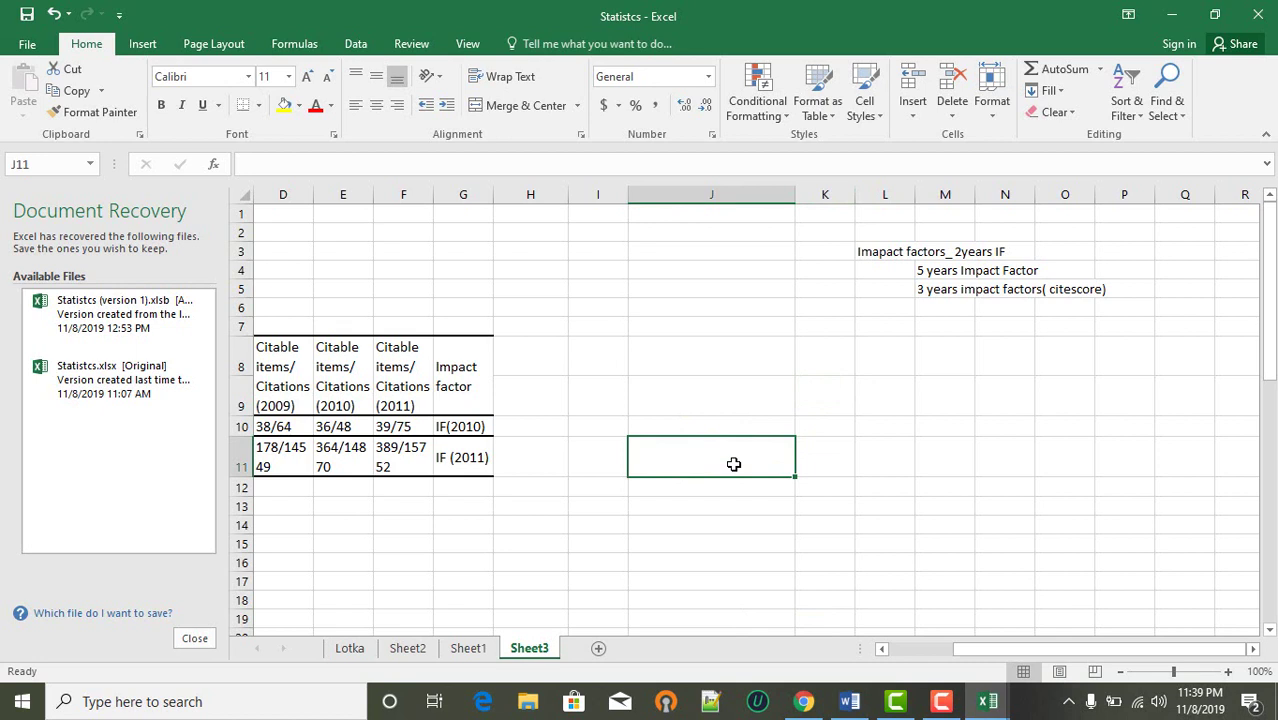
type("5")
key("BackSpace")
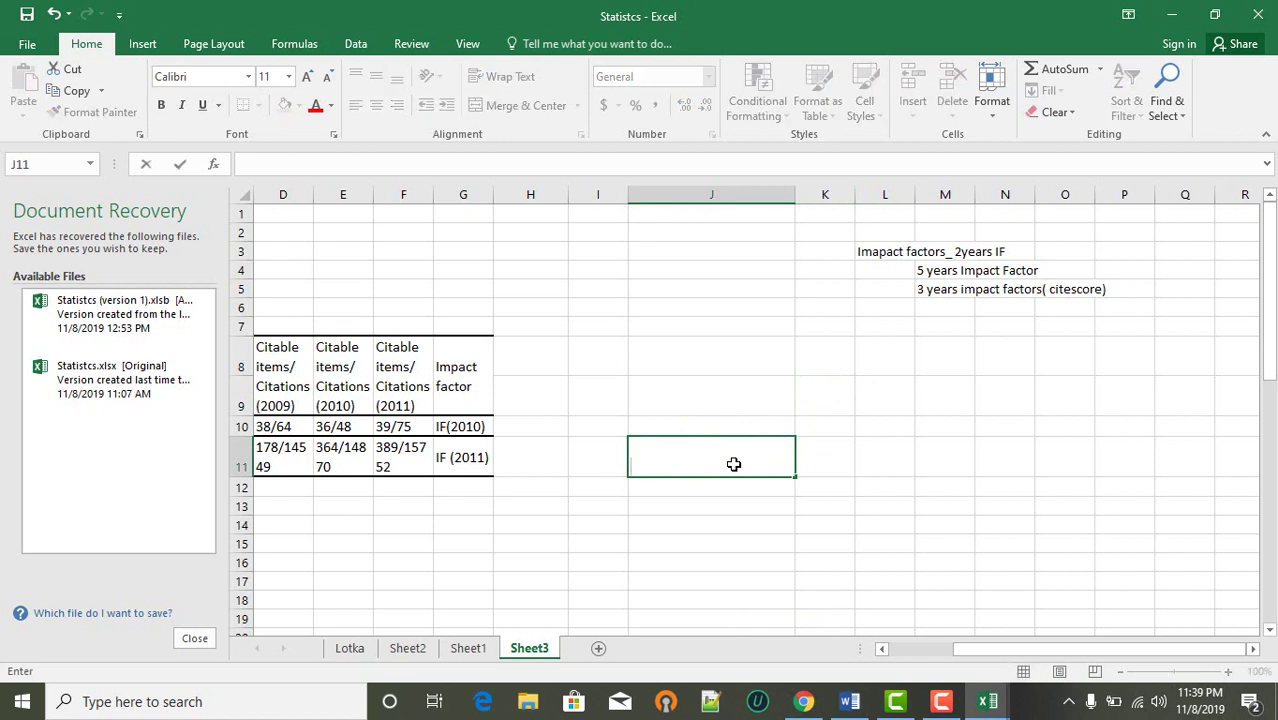
type("5 ye")
key("BackSpace")
key("BackSpace")
key("BackSpace")
key("BackSpace")
- Copy the "5 years Impact Factor" label from M4 into J9
left_click(922, 271)
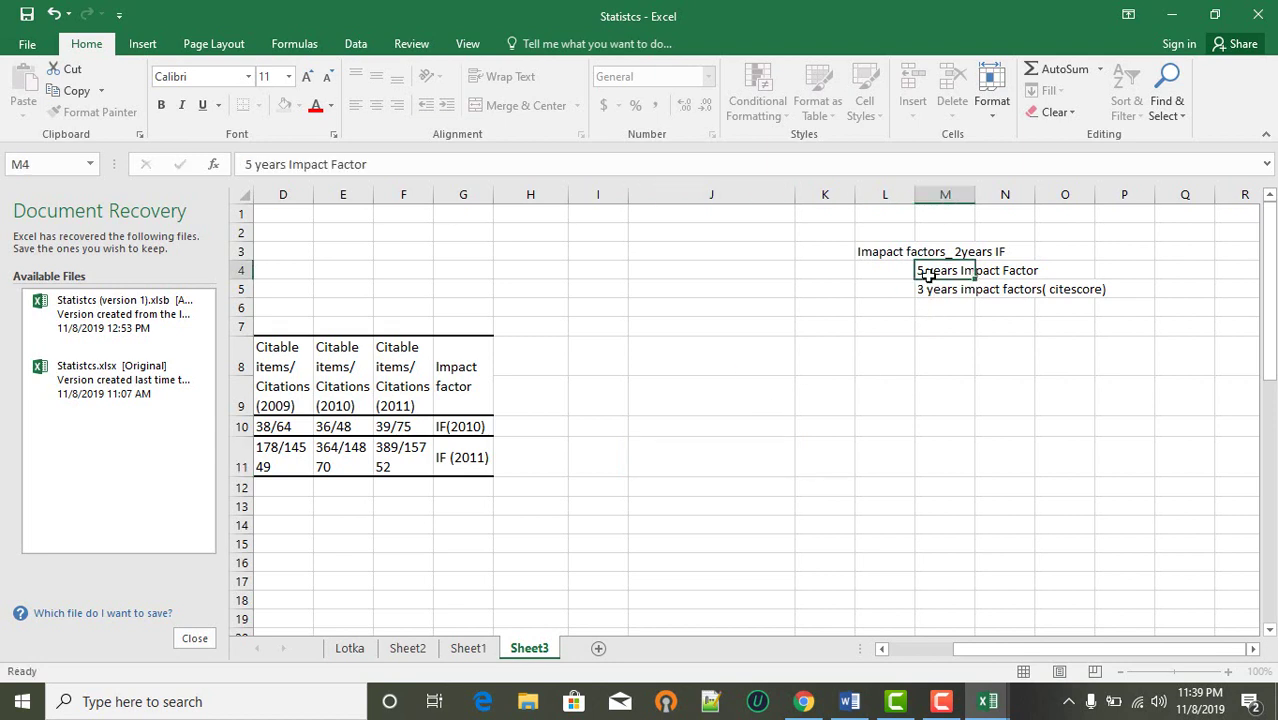
left_click_drag(922, 271, 1037, 268)
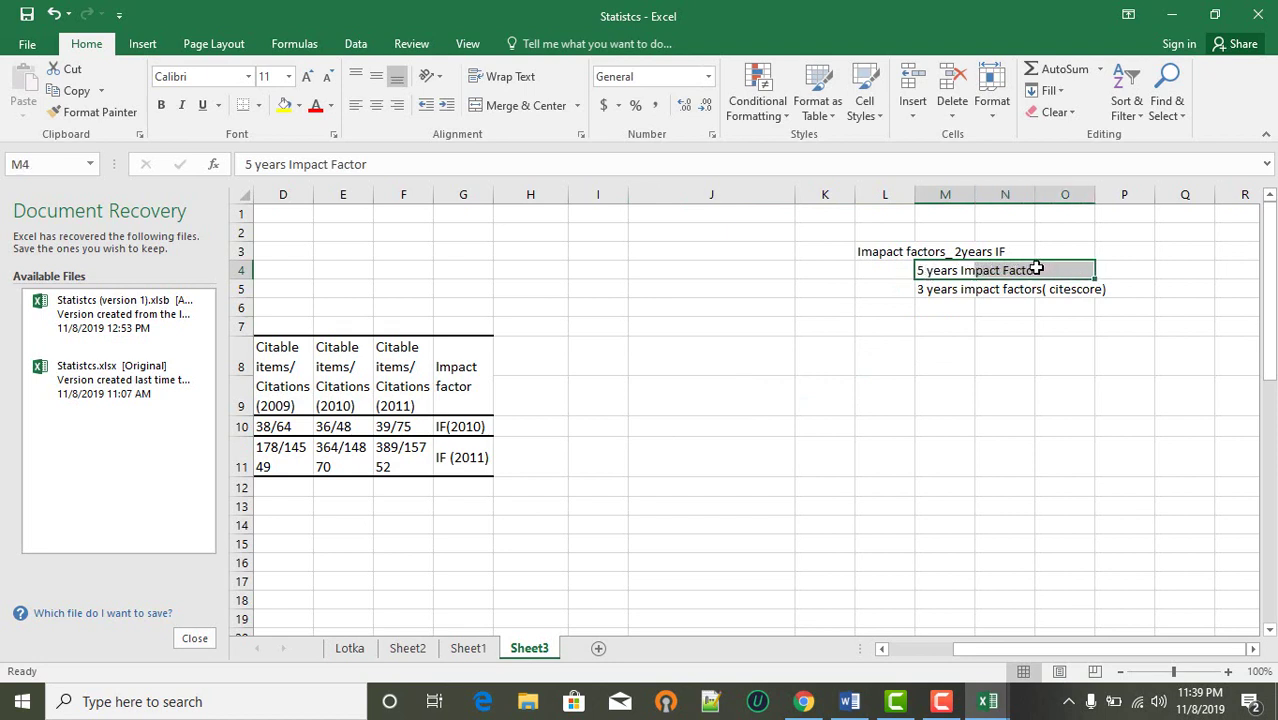
key("ctrl+c")
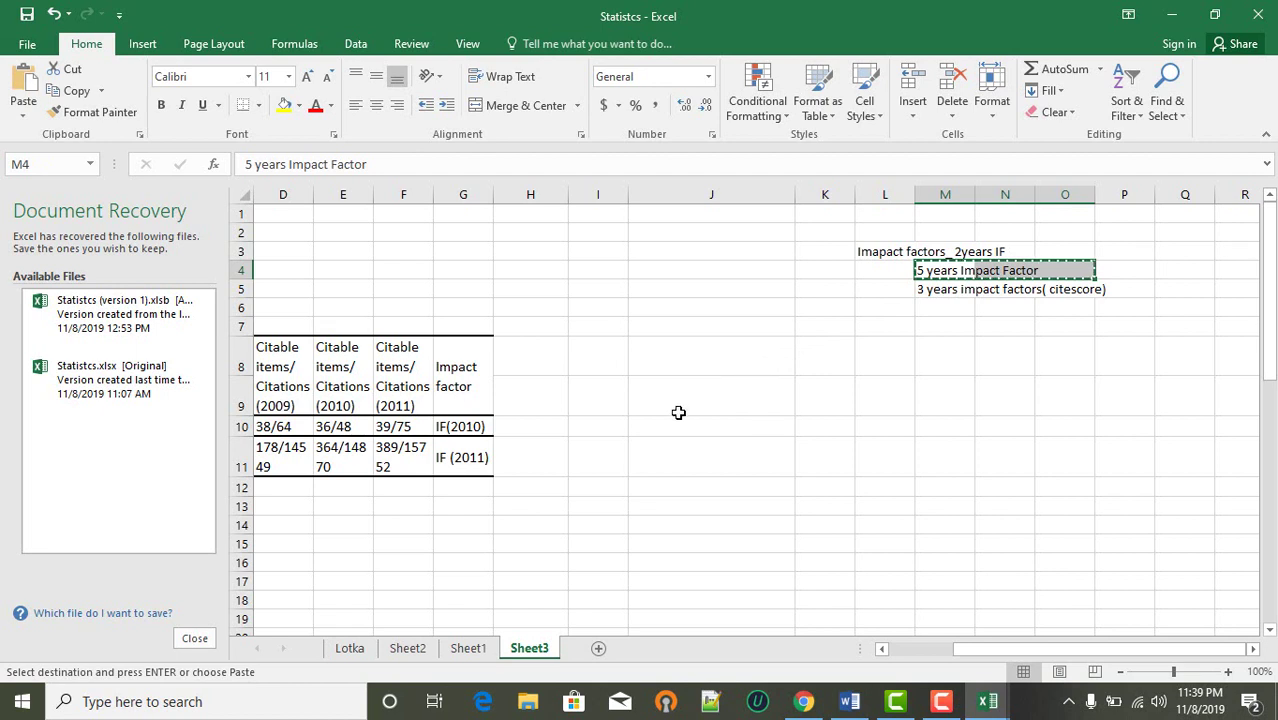
left_click(677, 407)
key("ctrl+v")
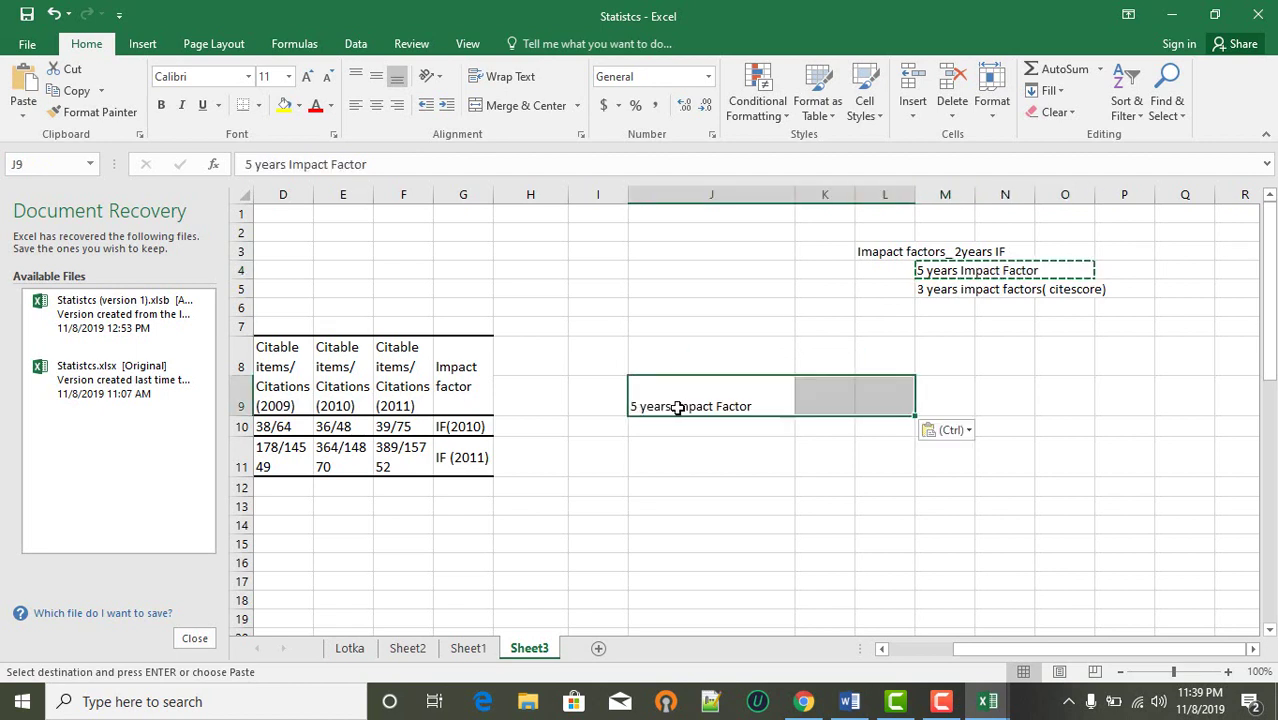
left_click(859, 503)
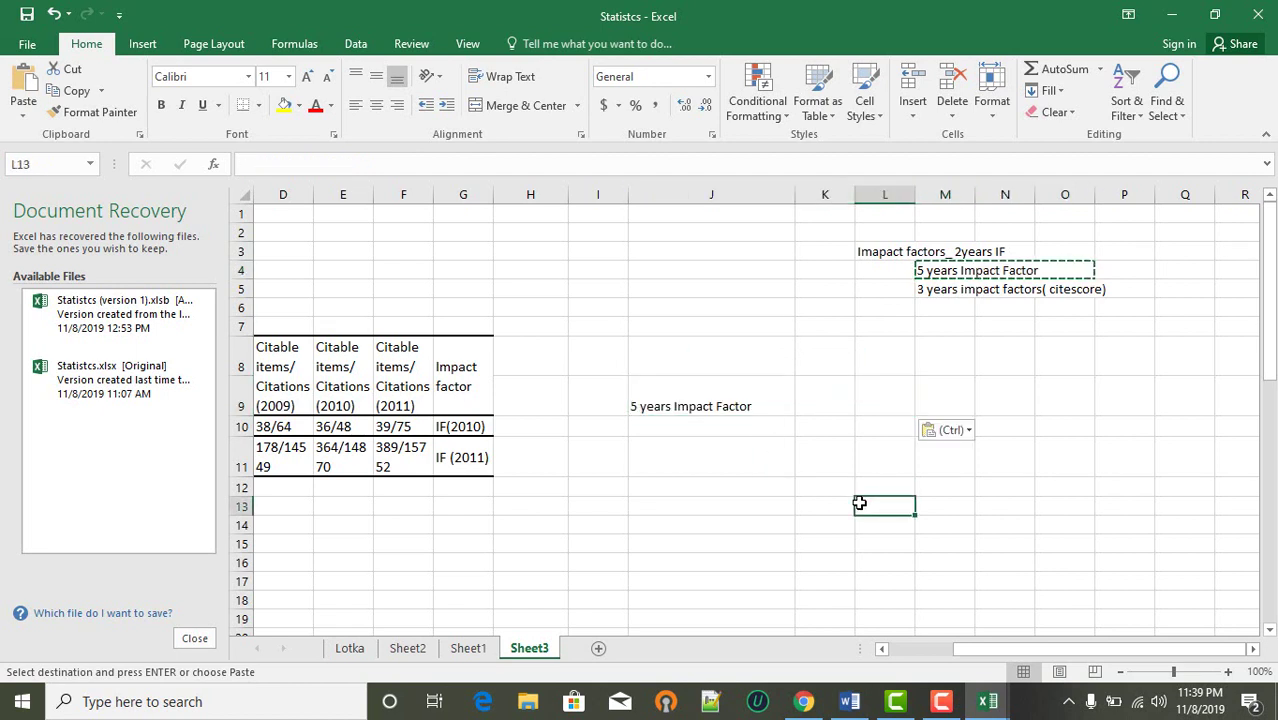
- Examine journal B's yearly citable items and citations in the table
scroll(859, 503, "left", 2)
scroll(859, 503, "left", 1)
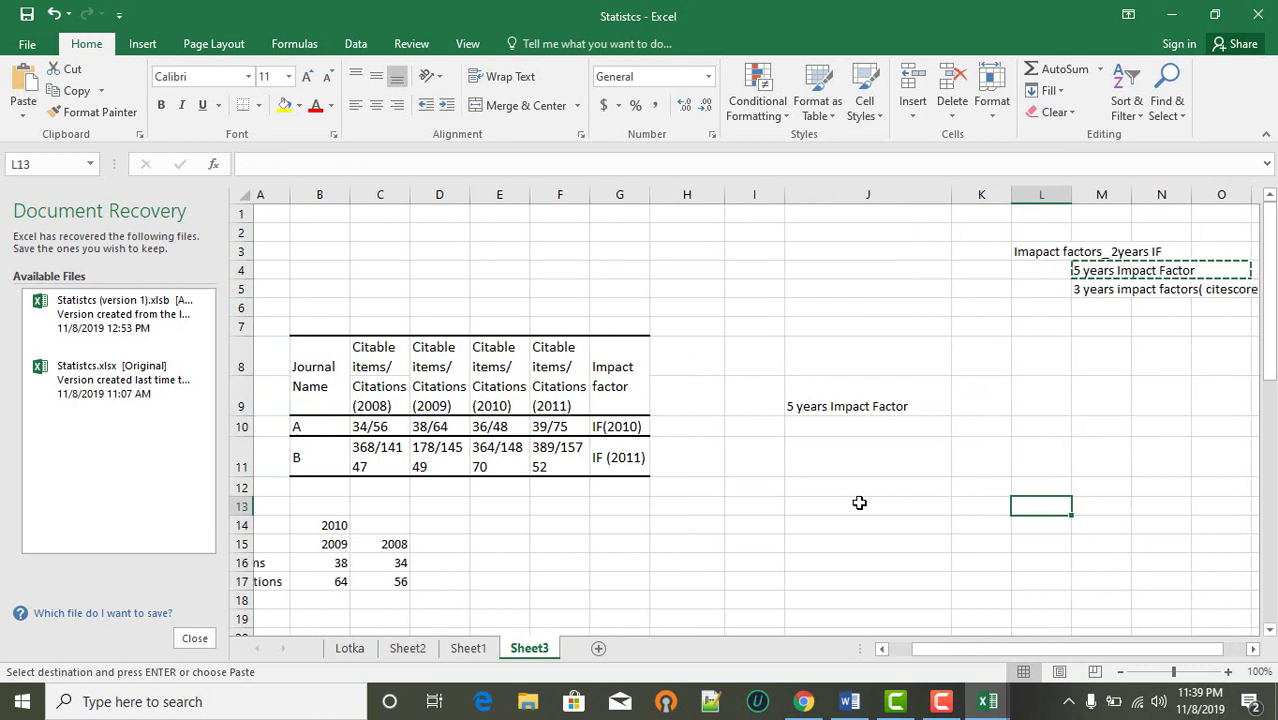
left_click(413, 467)
left_click(482, 470)
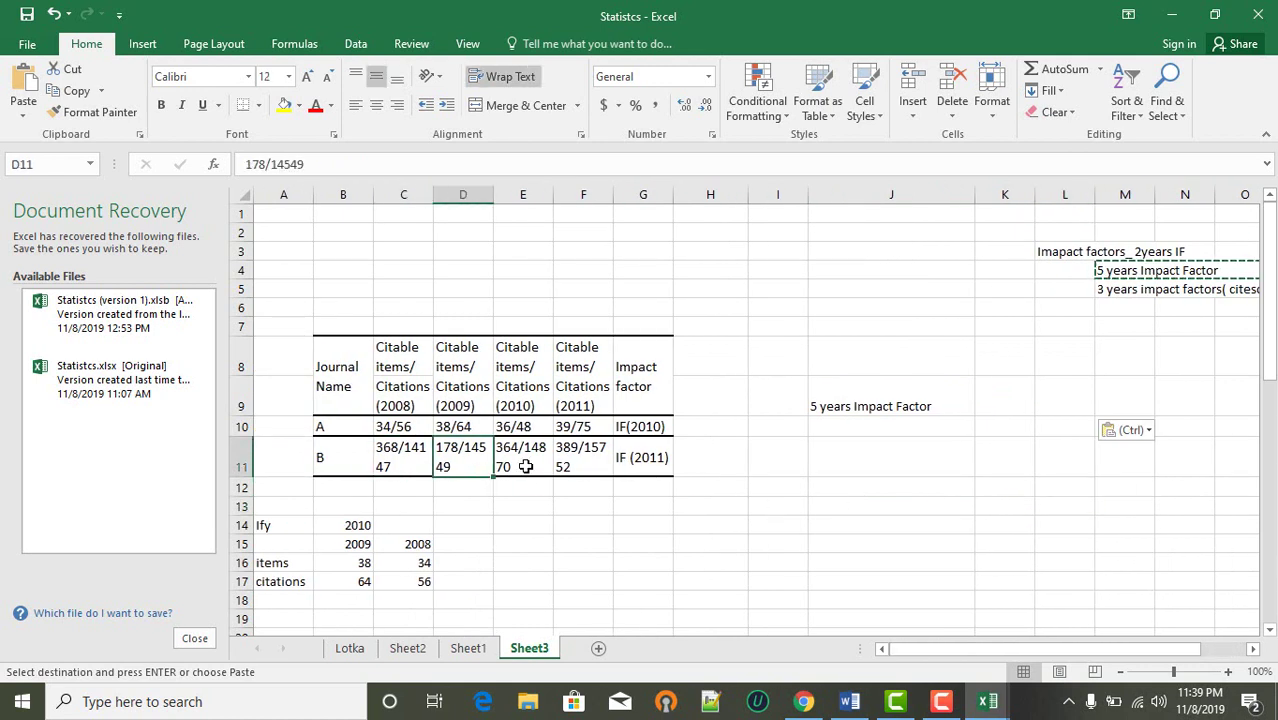
left_click_drag(524, 465, 572, 458)
left_click(566, 453)
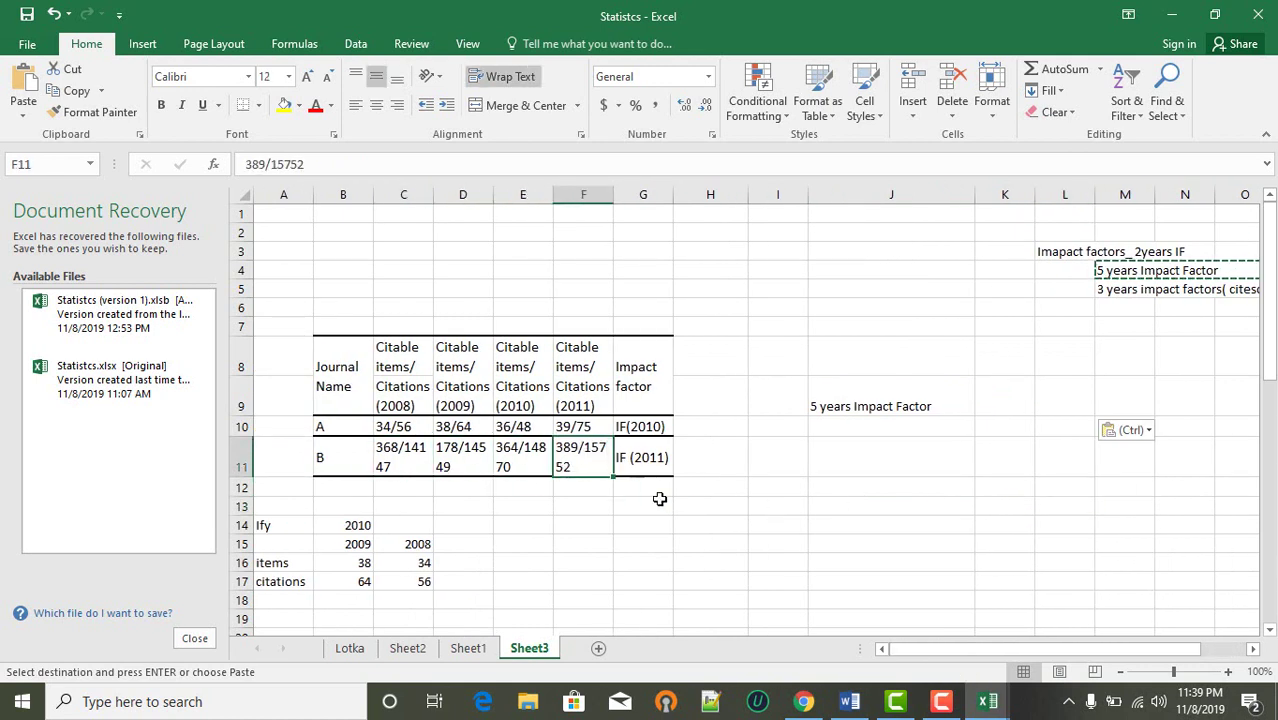
left_click(717, 533)
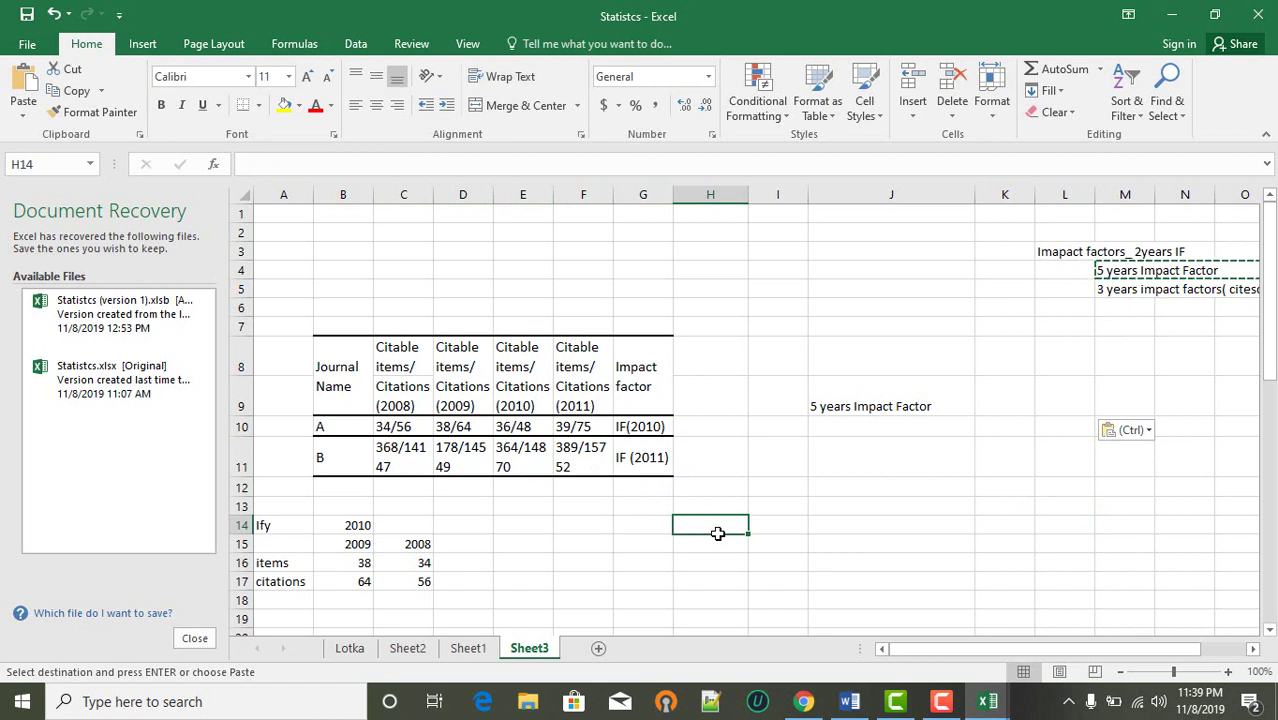
- Move the Impact factor column G8:G11 one column over to H8:H11, freeing column G
left_click_drag(633, 340, 648, 453)
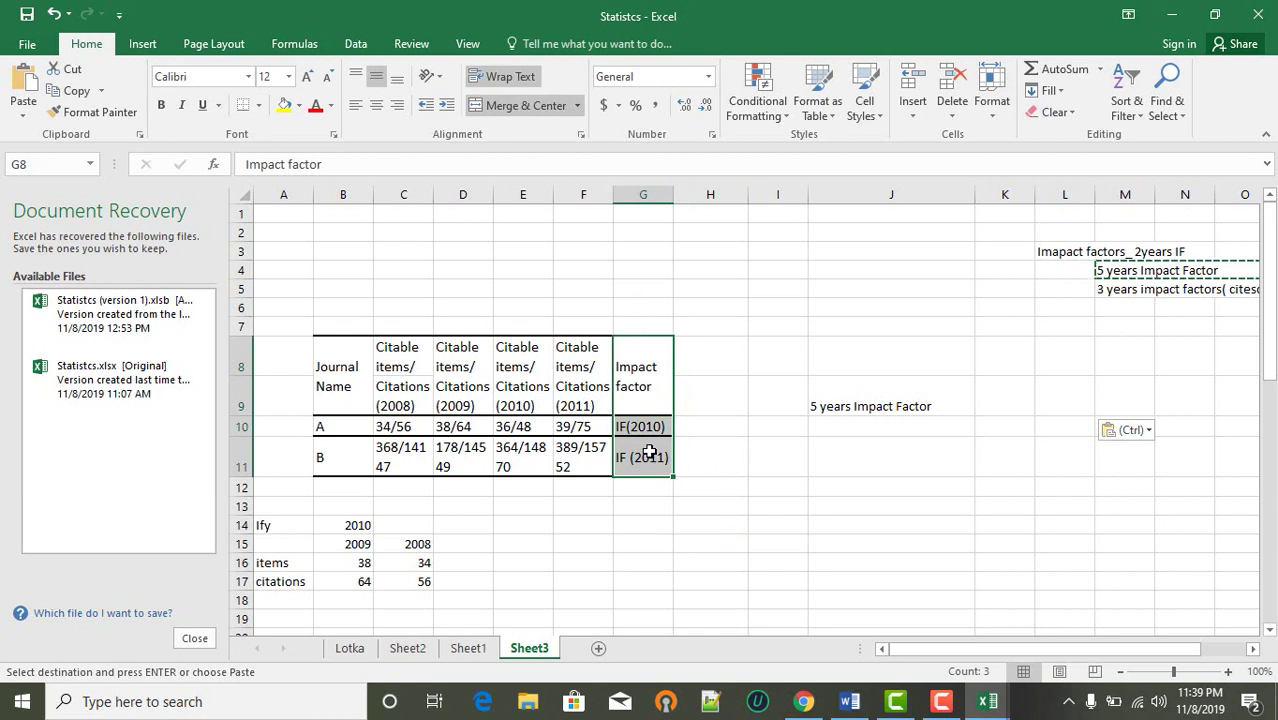
key("ctrl+c")
left_click(721, 353)
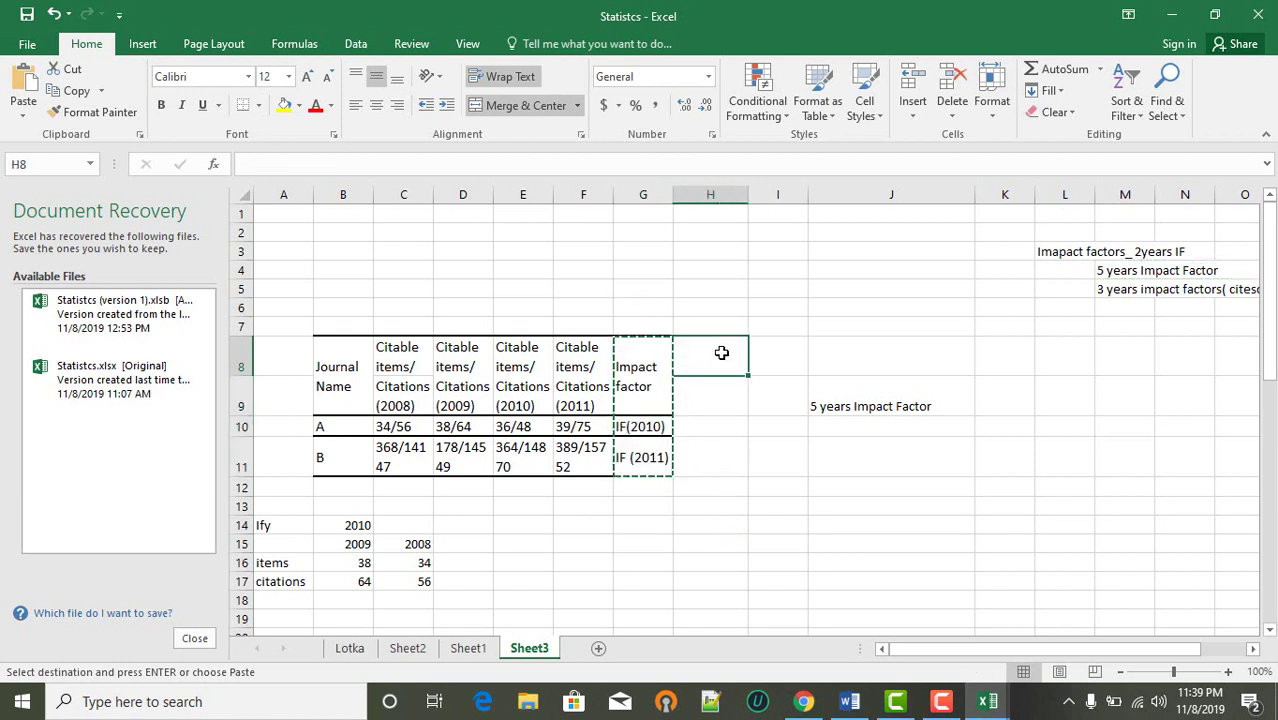
key("ctrl+v")
left_click(639, 353)
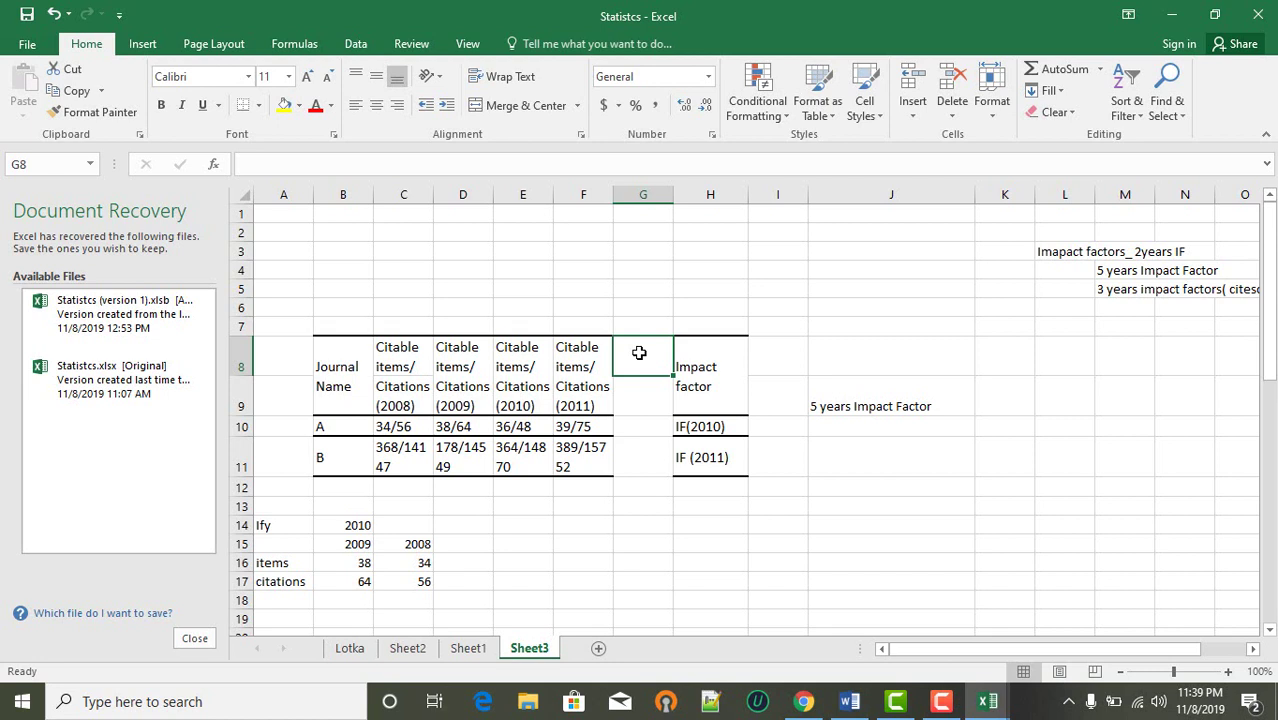
type("c")
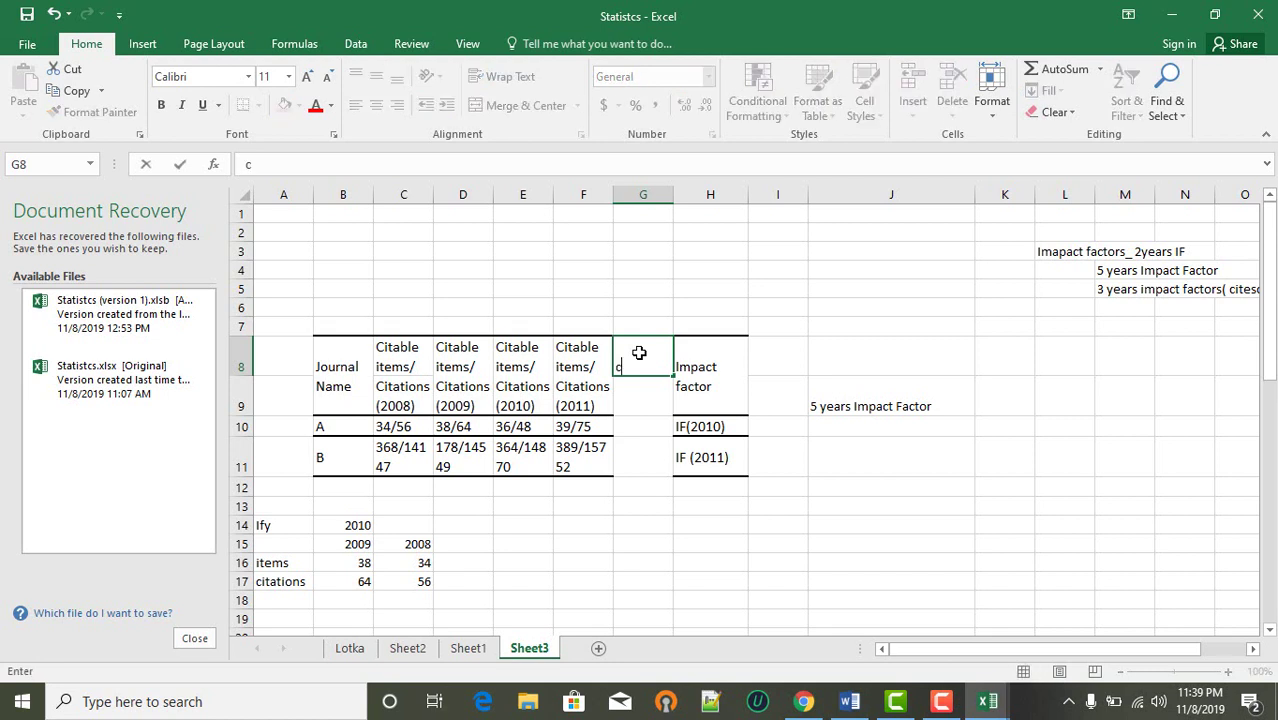
key("Escape")
- Copy the "Citable items/ Citations (2011)" header from F8 into the empty column at G8
left_click(580, 368)
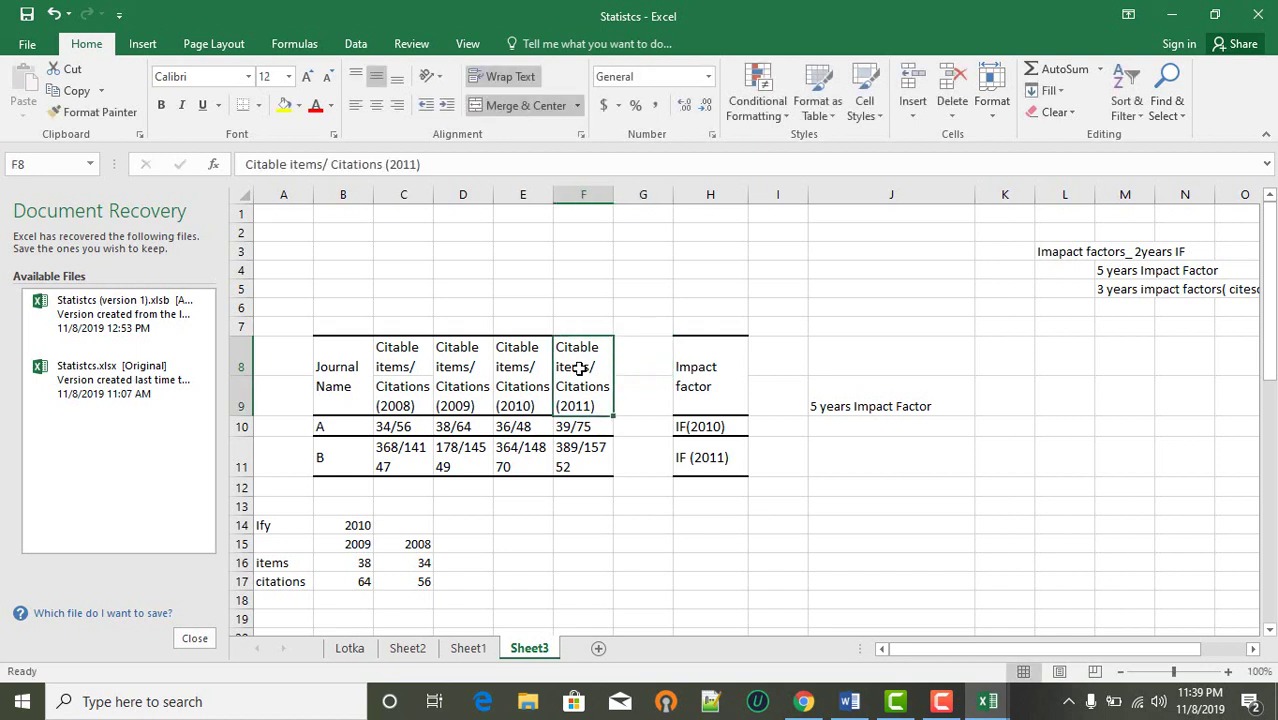
key("ctrl+c")
left_click(637, 352)
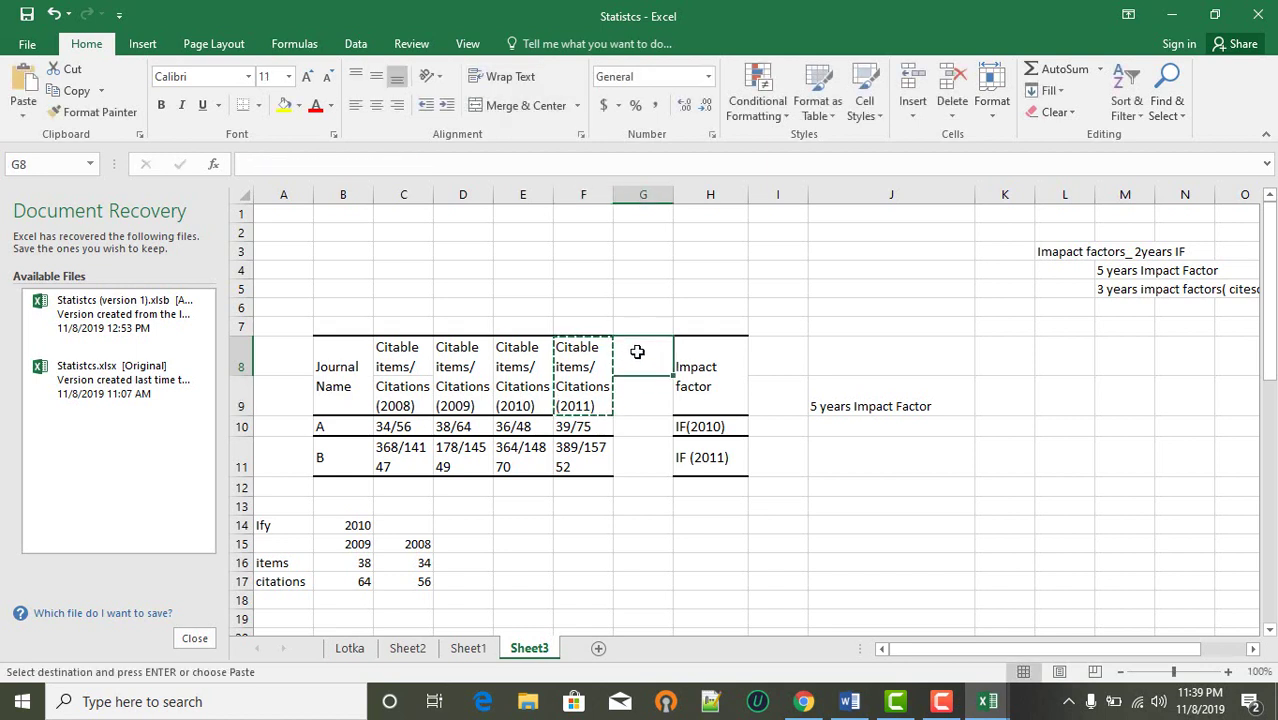
key("ctrl+v")
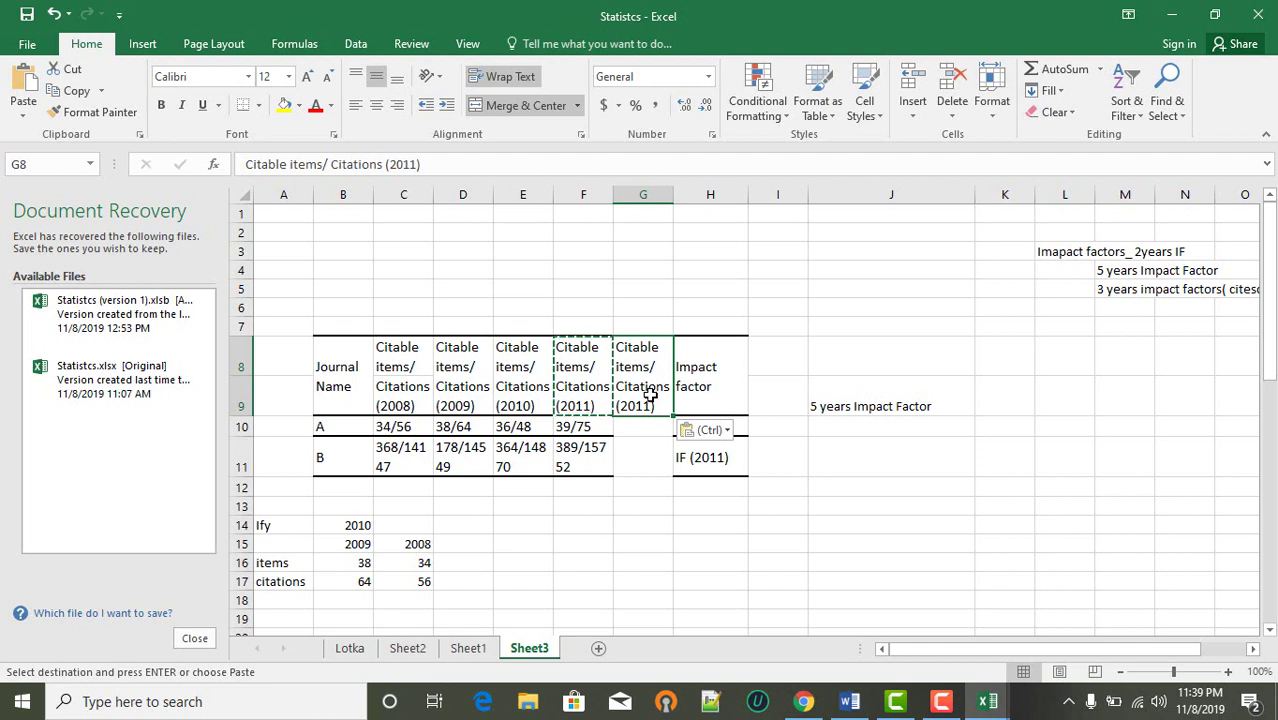
left_click(651, 427, "shift")
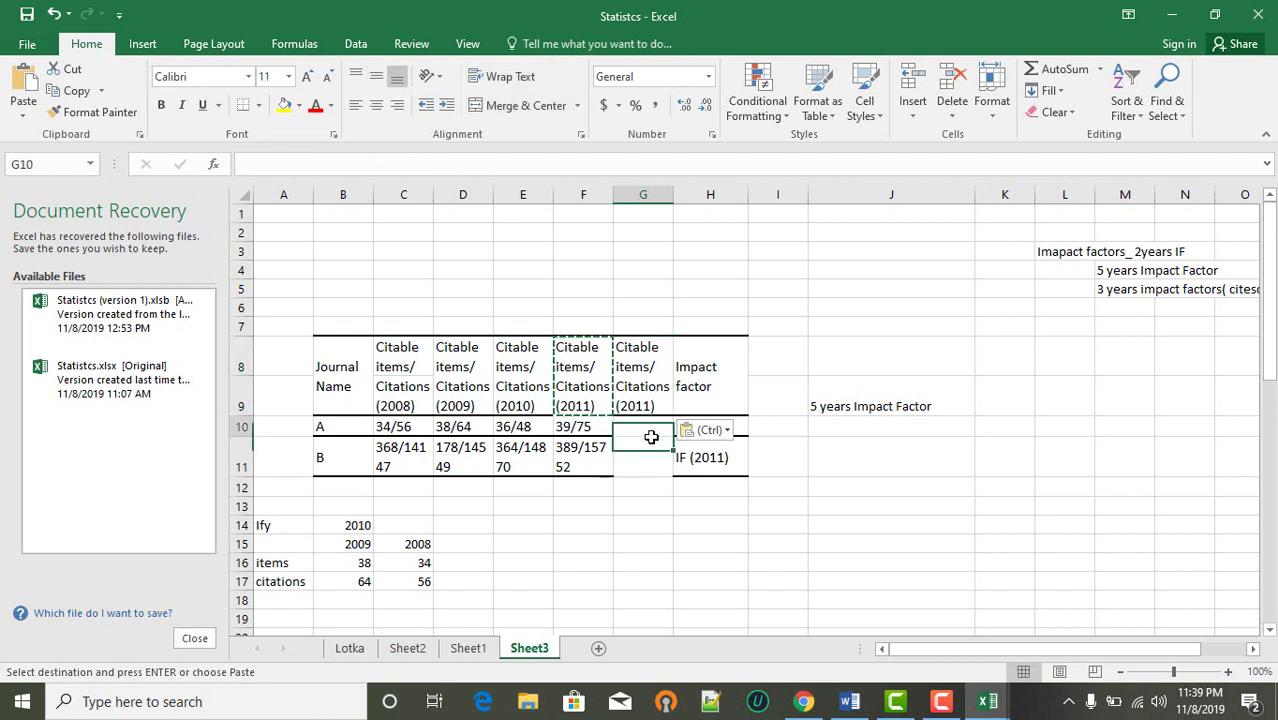
key("shift+Up")
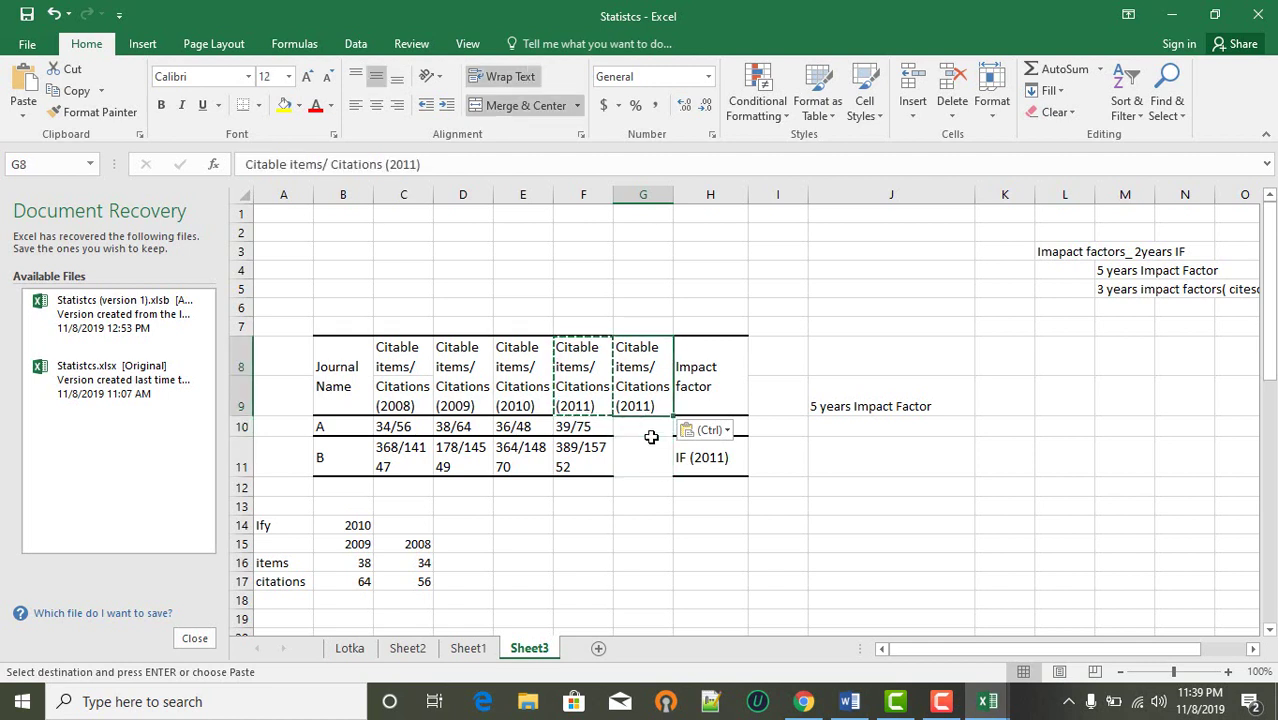
key("Escape")
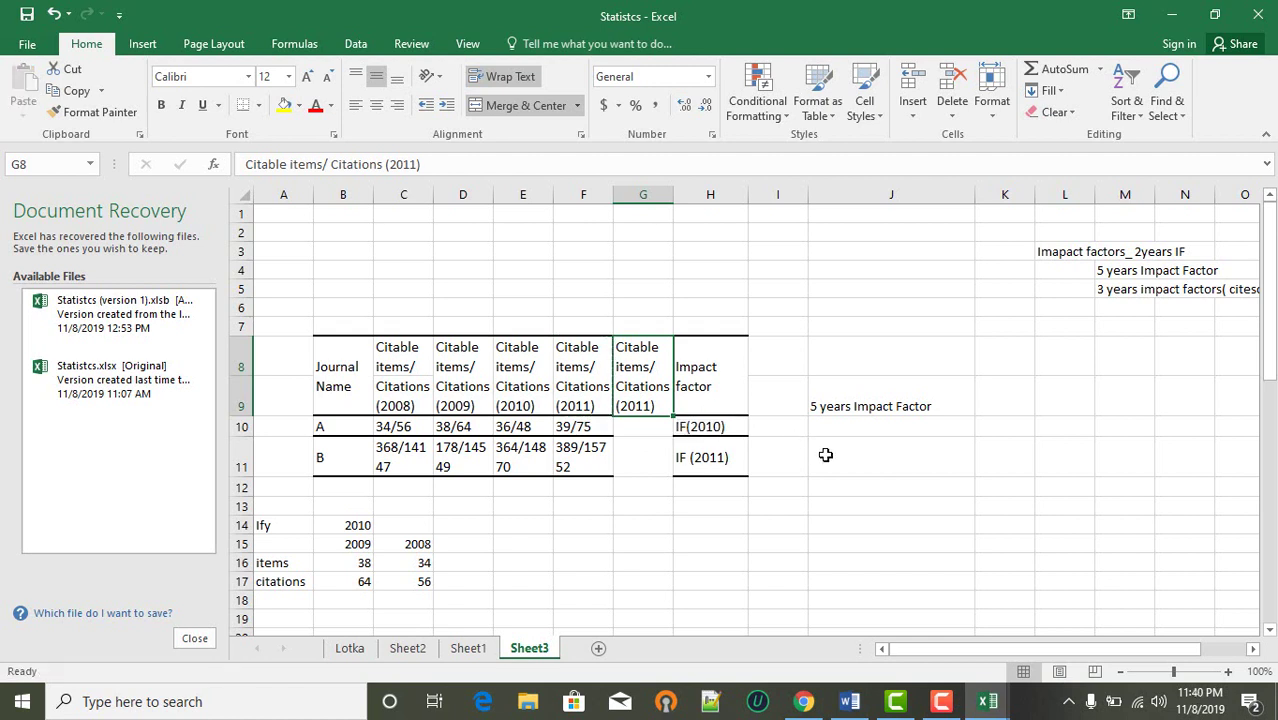
- Change the year in the copied header at G8 to 2012
double_click(655, 403)
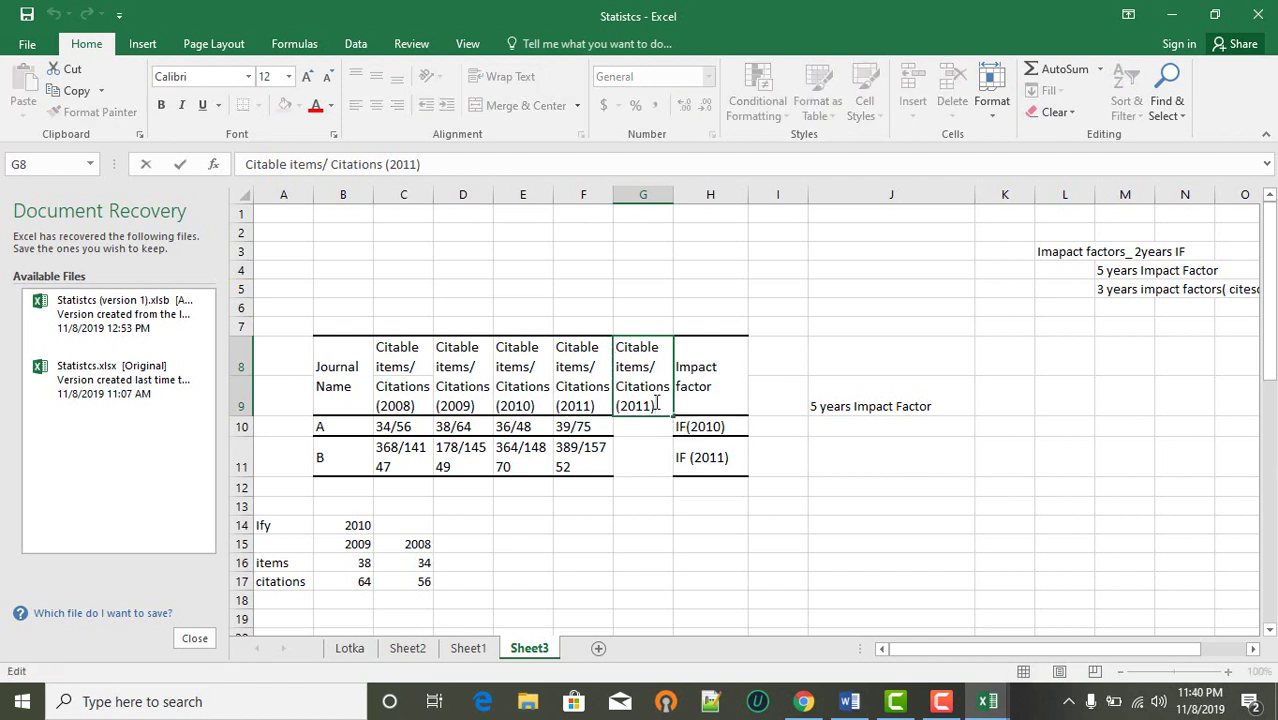
key("BackSpace")
key("BackSpace")
type("2)")
- Fill the 2012 column with 50/80 for journal A in G10 and 678/5670 for journal B in G11
left_click(627, 430)
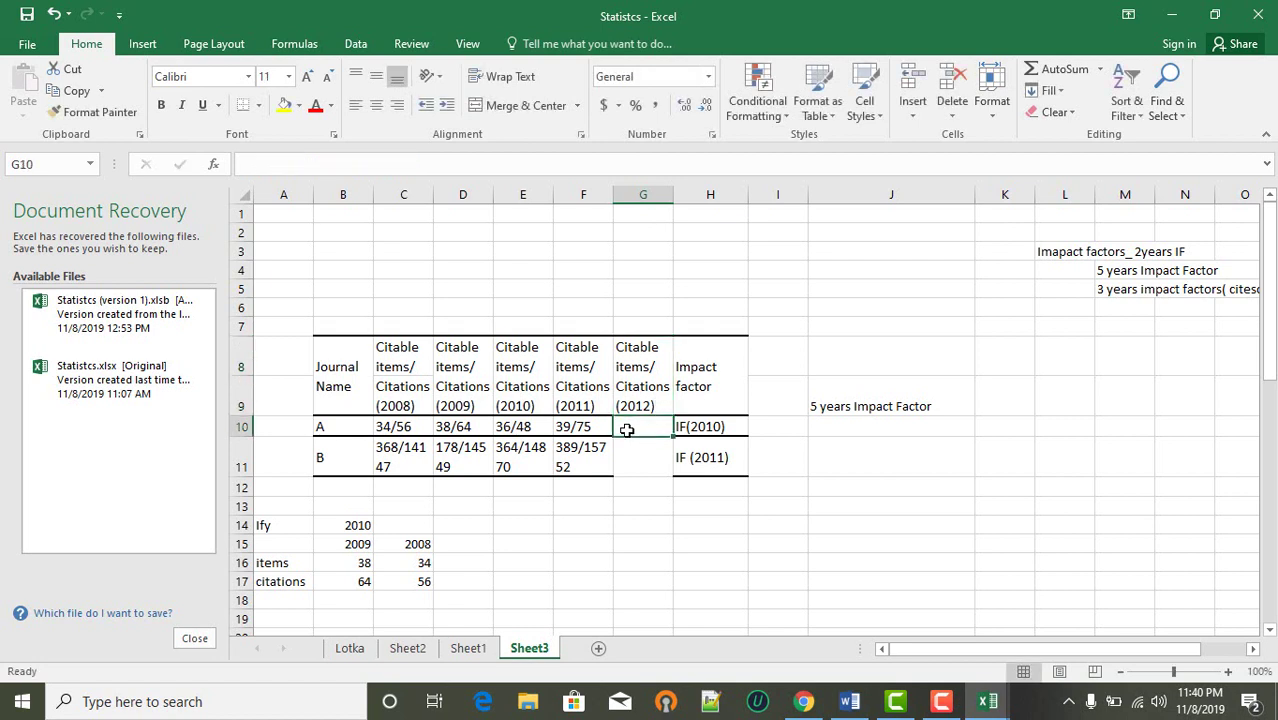
type("50")
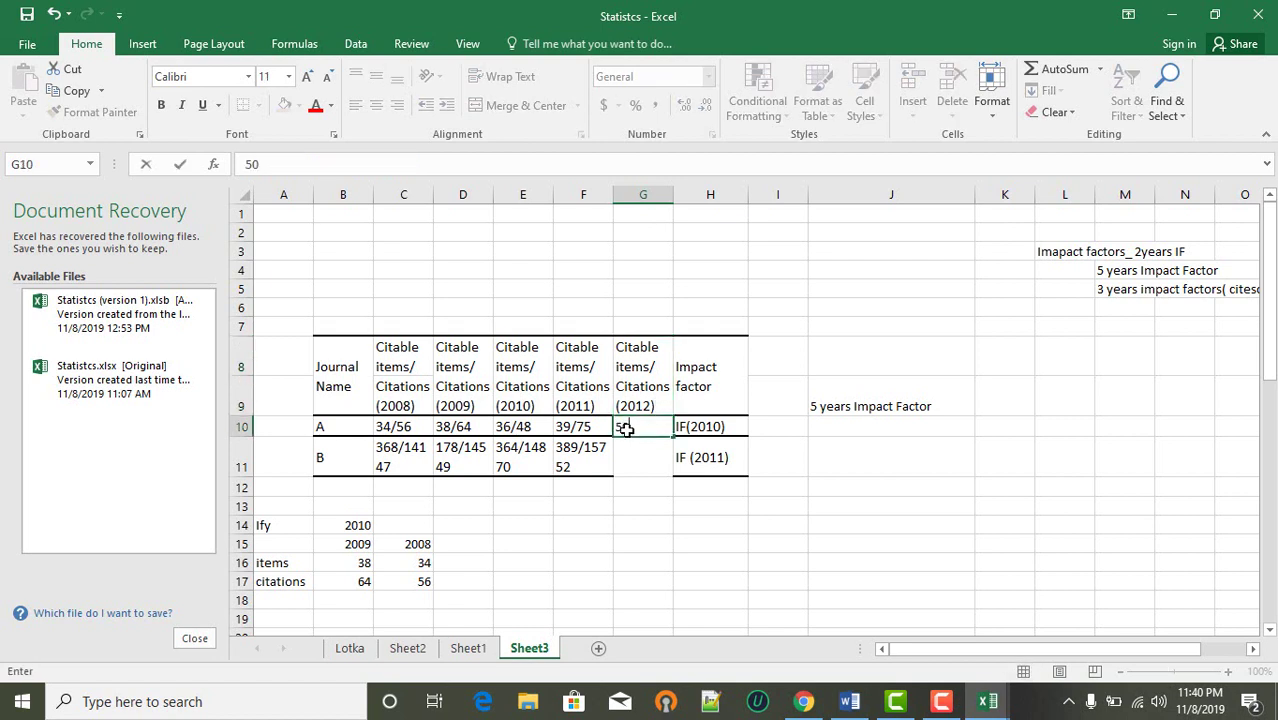
type("/80")
key("Return")
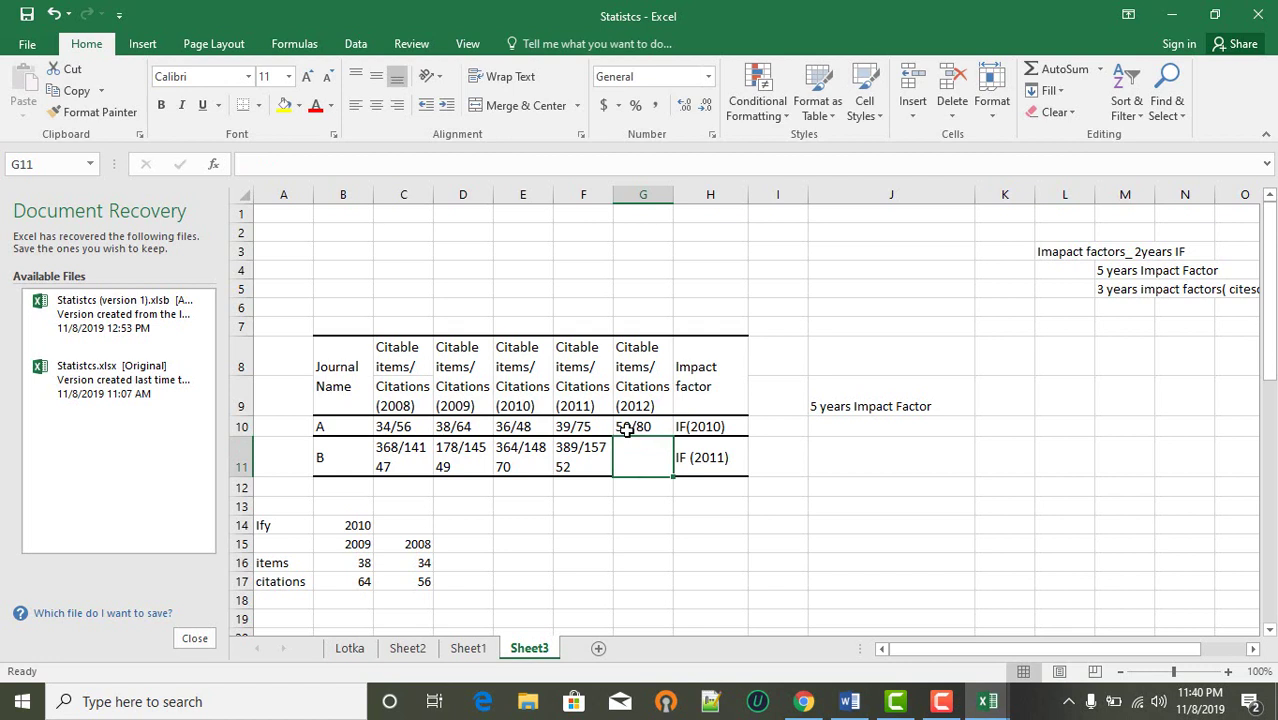
type("678")
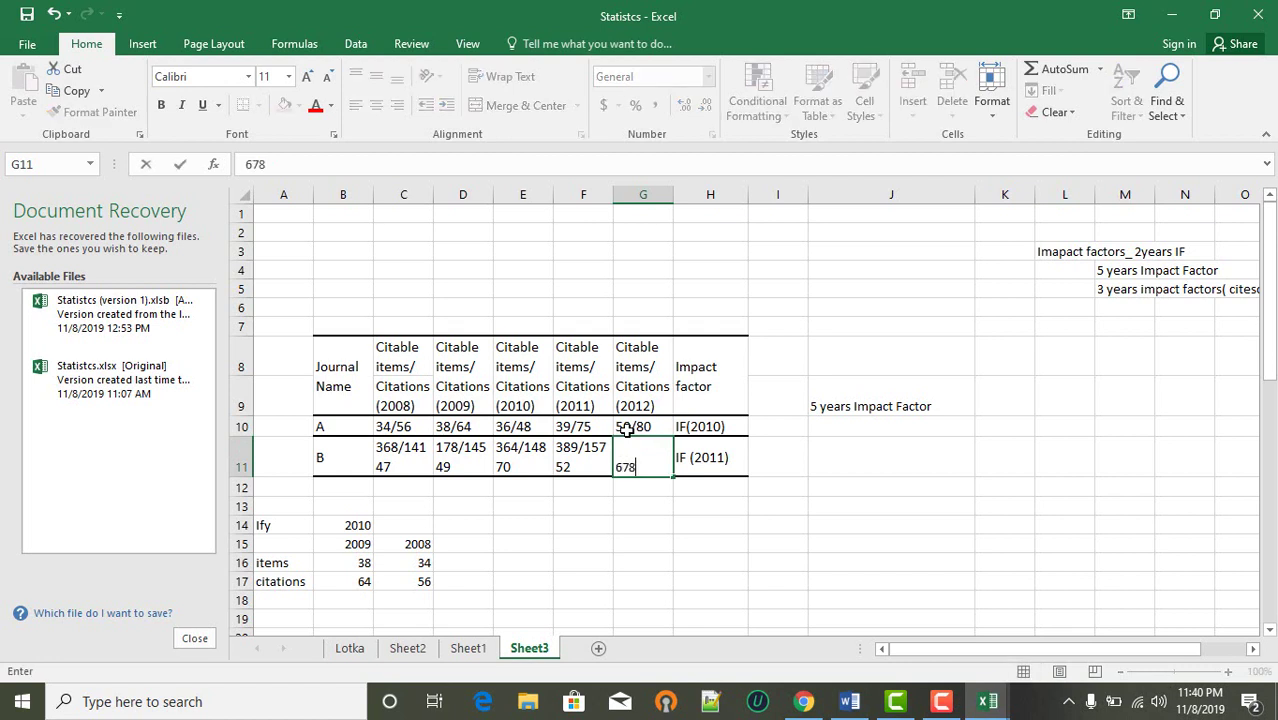
type("/5670")
left_click(855, 487)
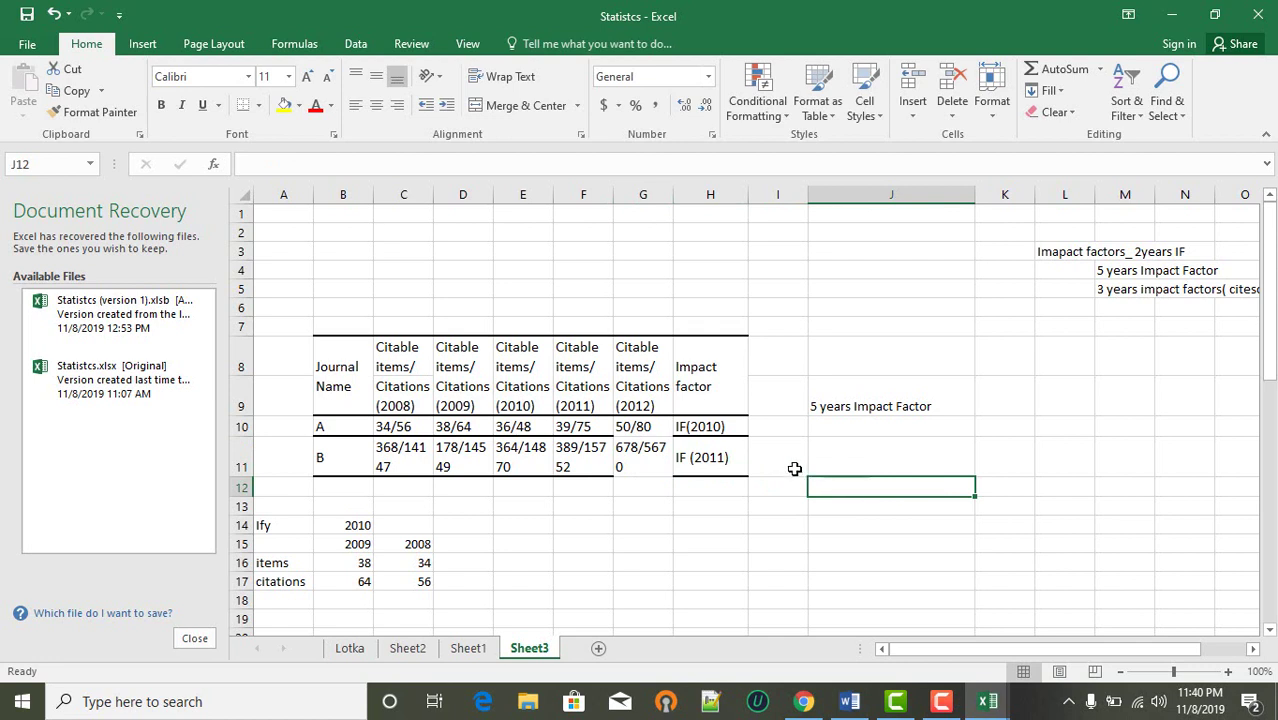
- Move the Impact factor column H8:H11 one column over to I8:I11, freeing column H
left_click(772, 354)
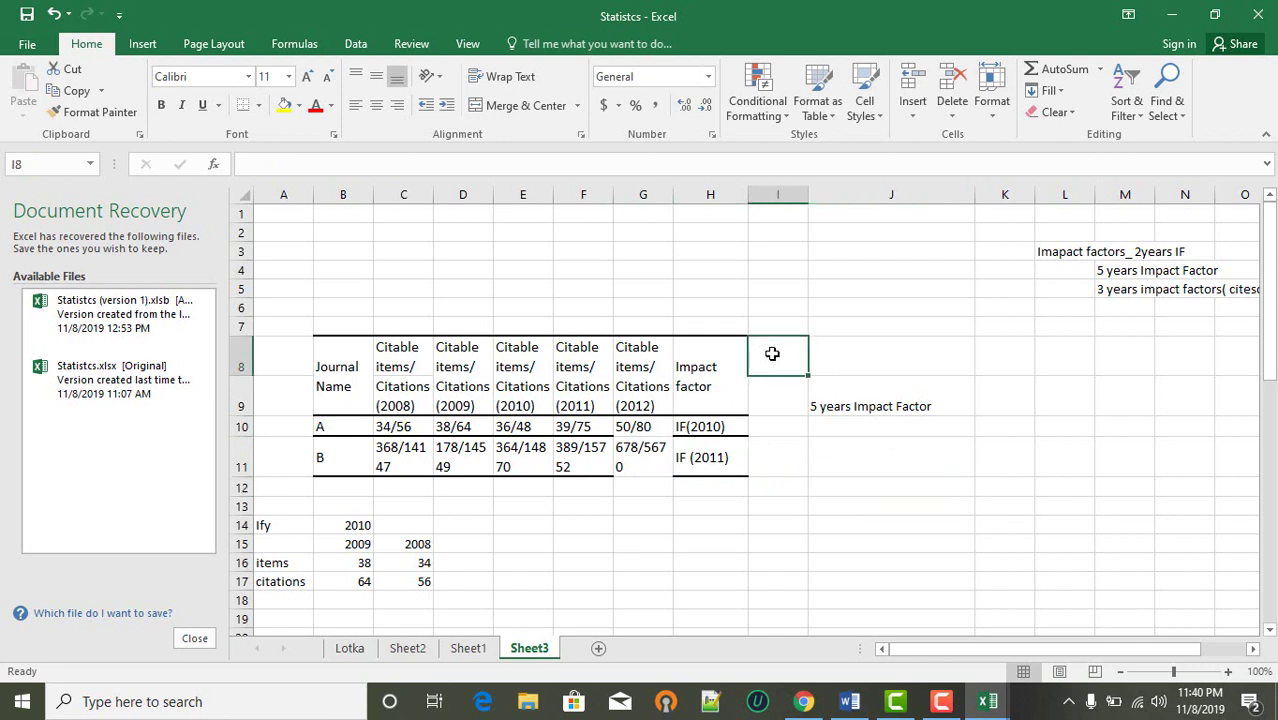
left_click(775, 434)
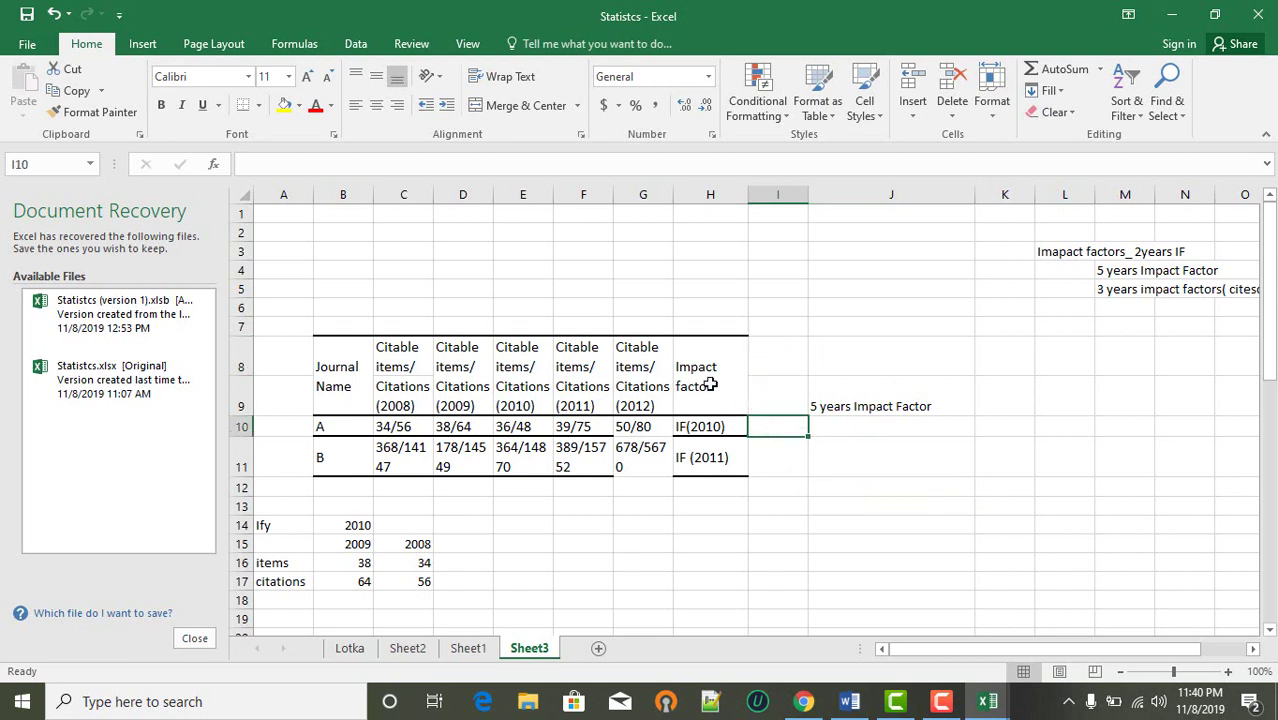
left_click(694, 361)
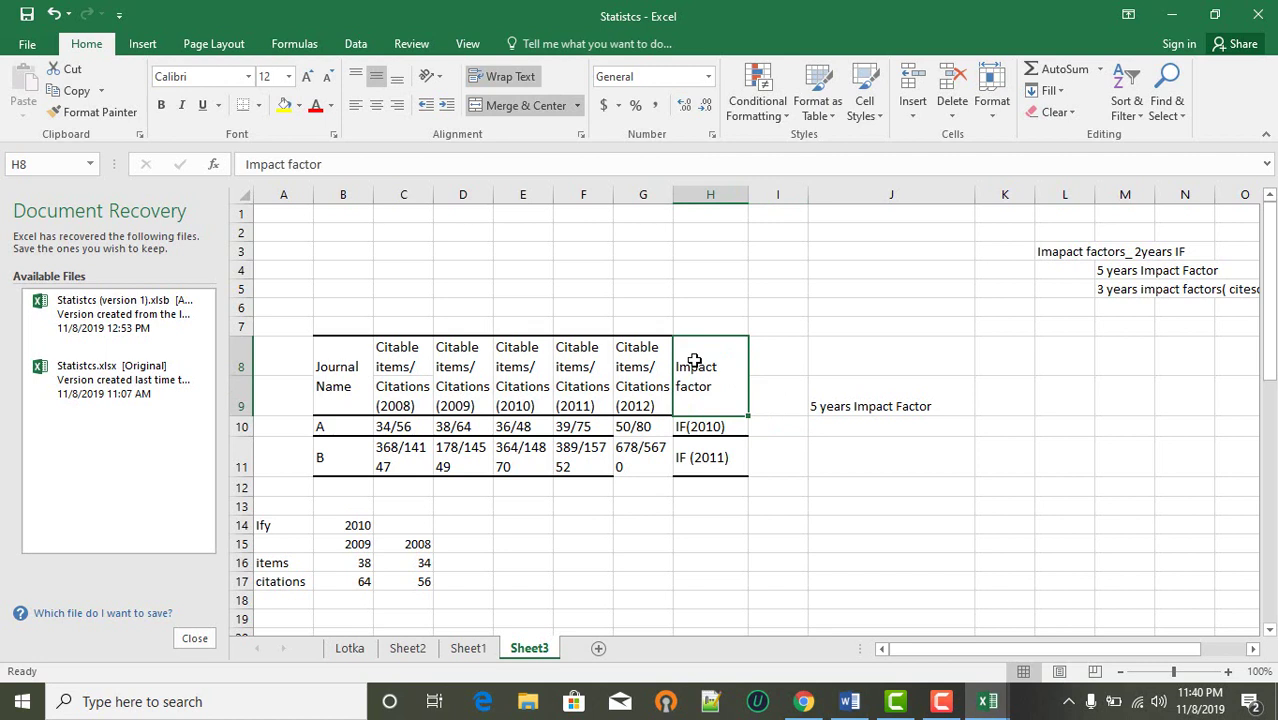
left_click_drag(694, 361, 700, 468)
key("ctrl+c")
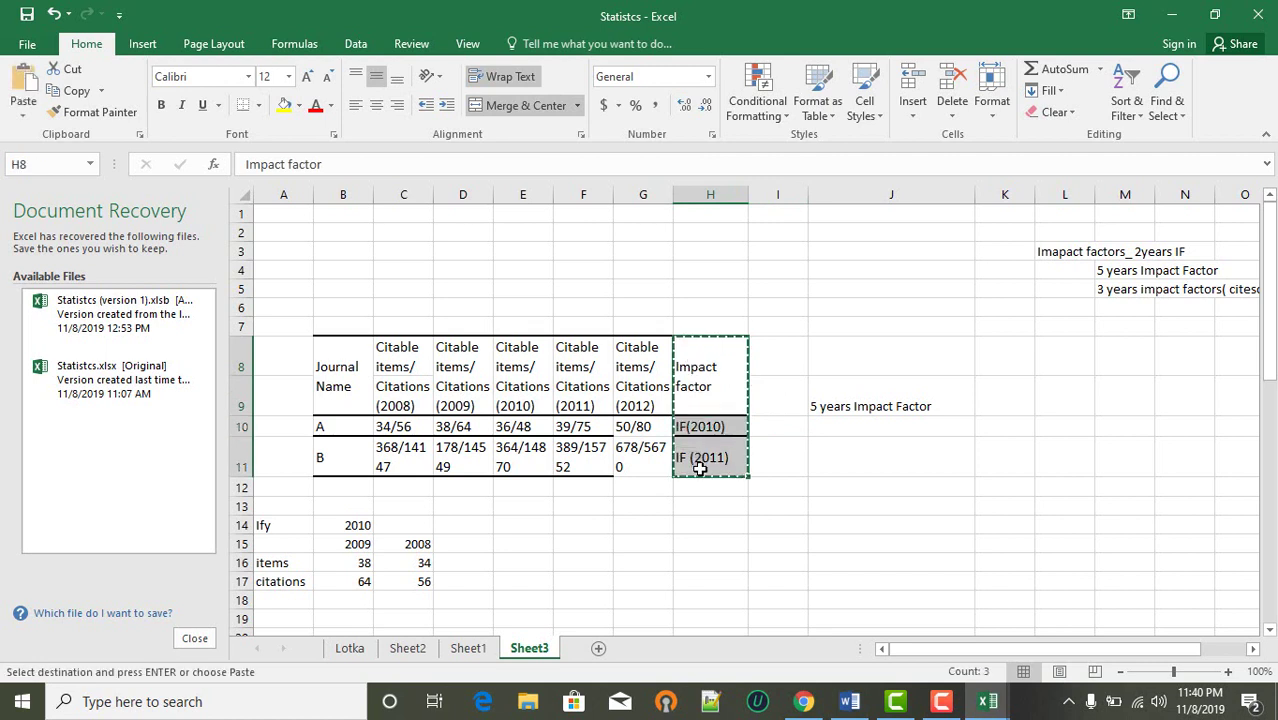
left_click(787, 358)
key("ctrl+v")
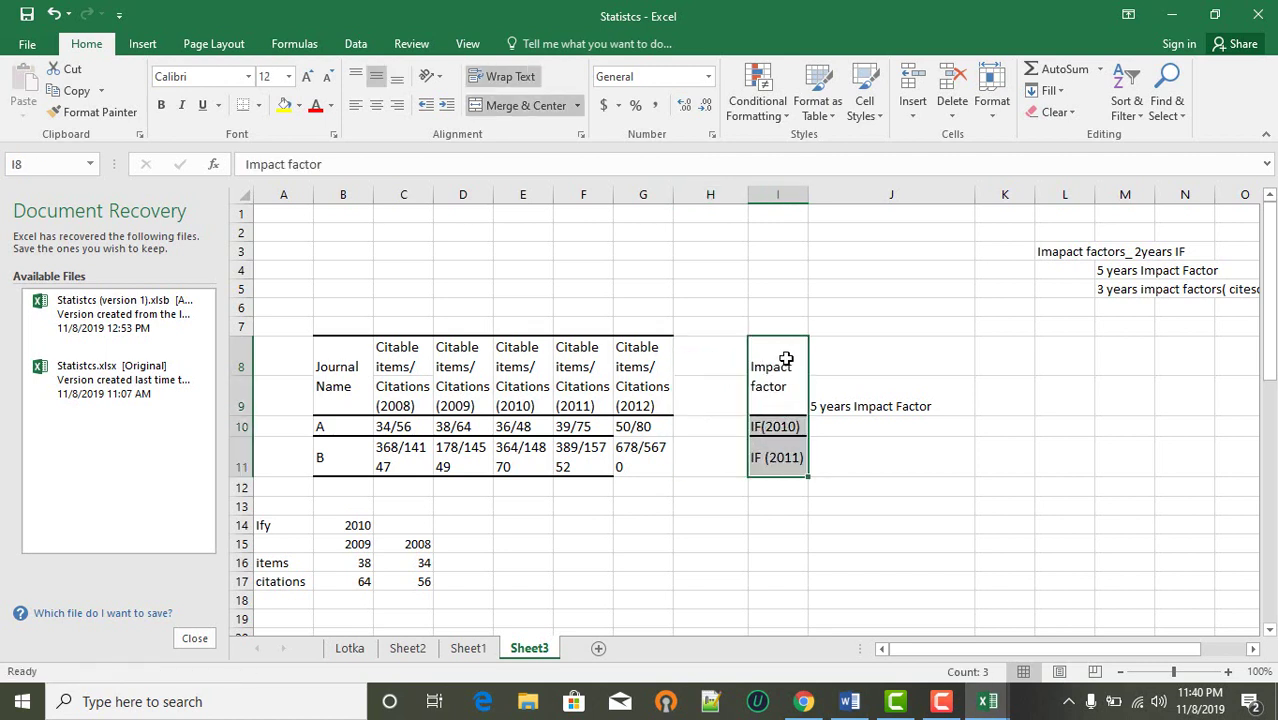
- Copy the "Citable items/ Citations (2012)" header from G8 into the empty column at H8
left_click_drag(642, 338, 635, 450)
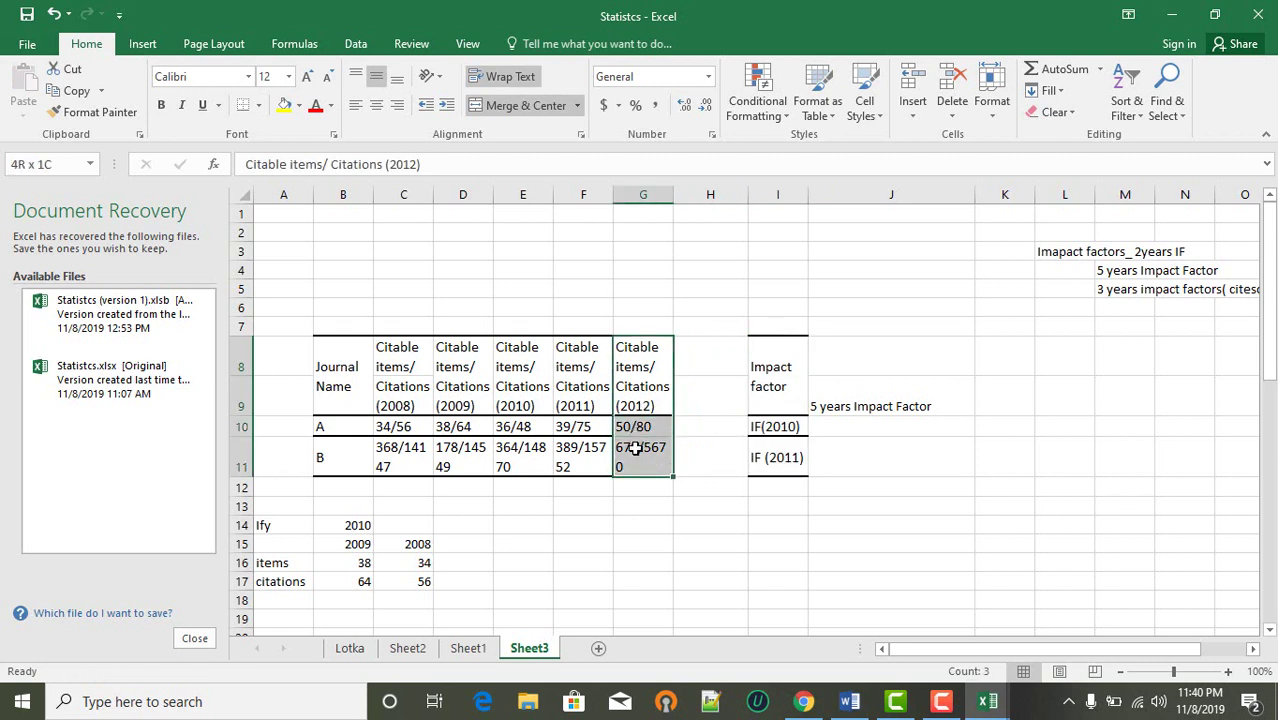
left_click(680, 410)
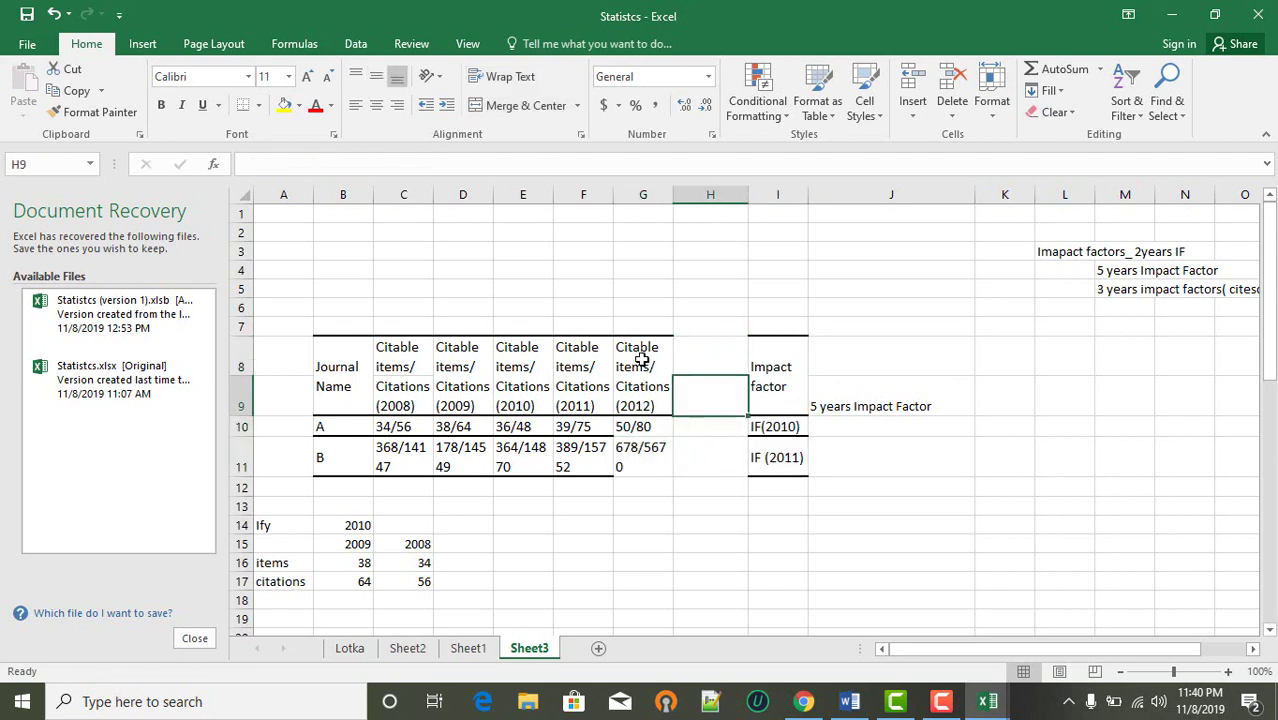
left_click(638, 360)
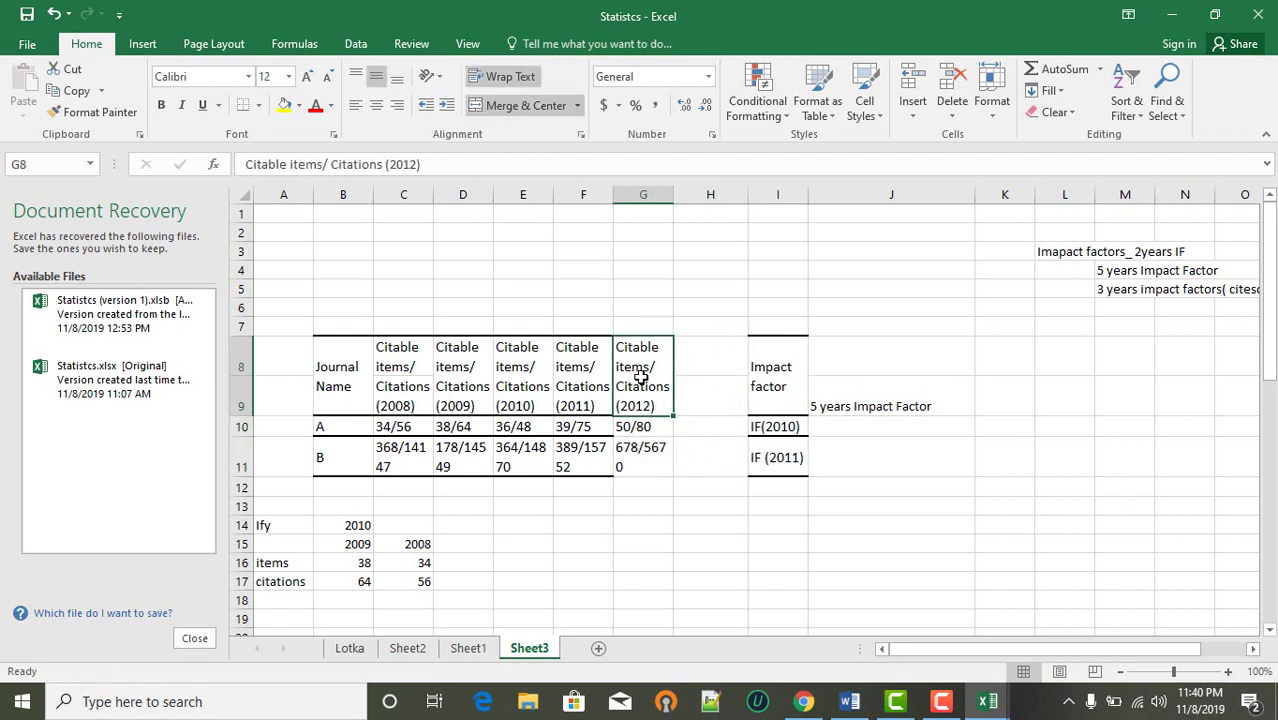
key("ctrl+c")
left_click(719, 351)
key("ctrl+v")
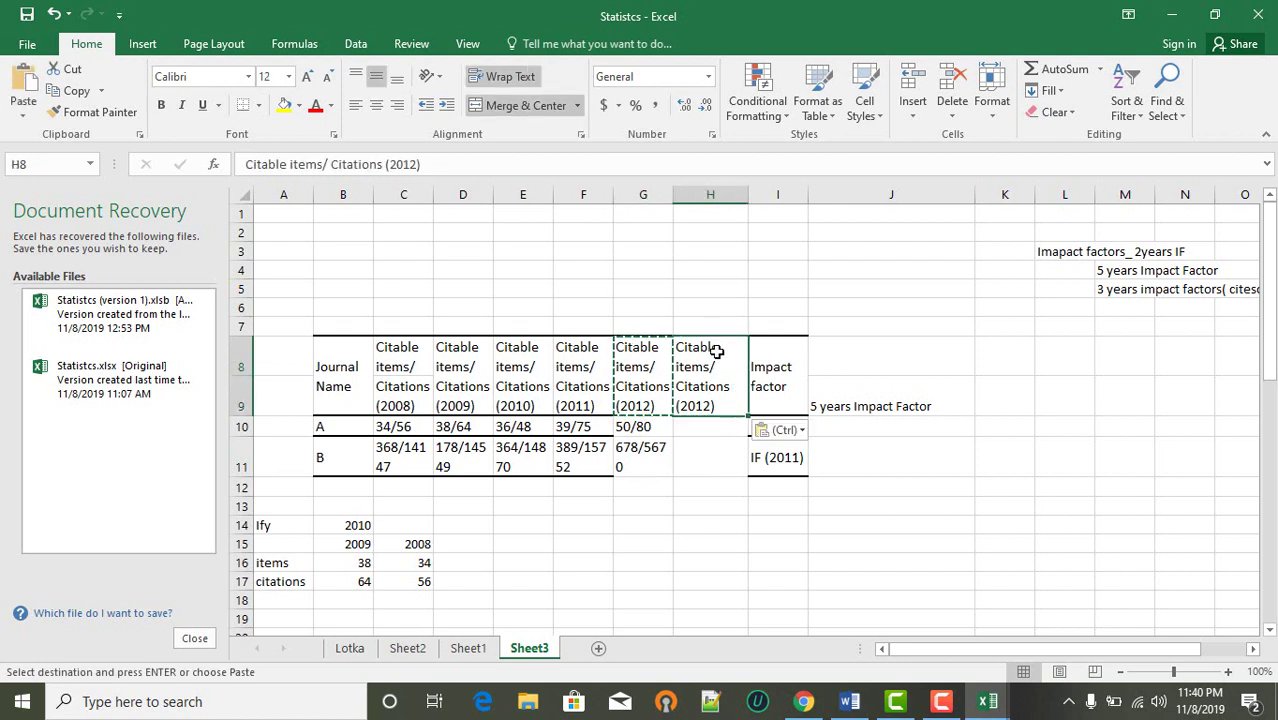
key("Escape")
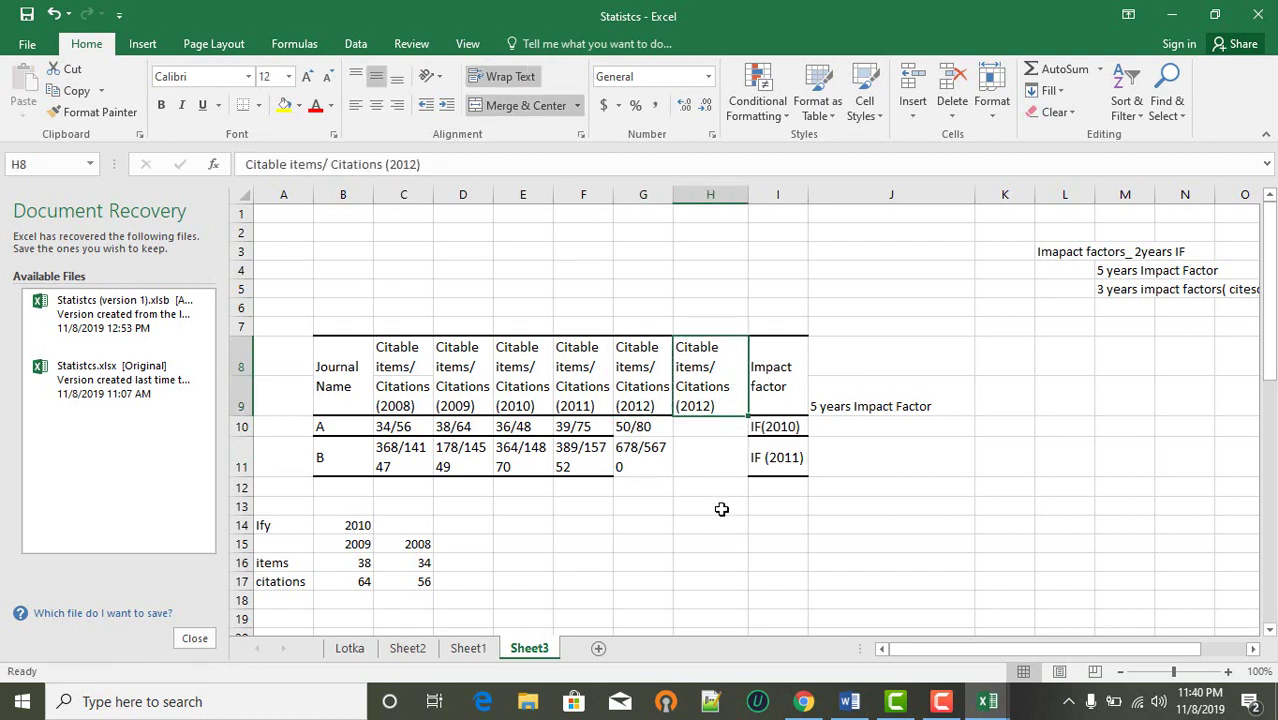
- Replace the header text in H8 with "Citableitems/citations"
left_click(703, 428)
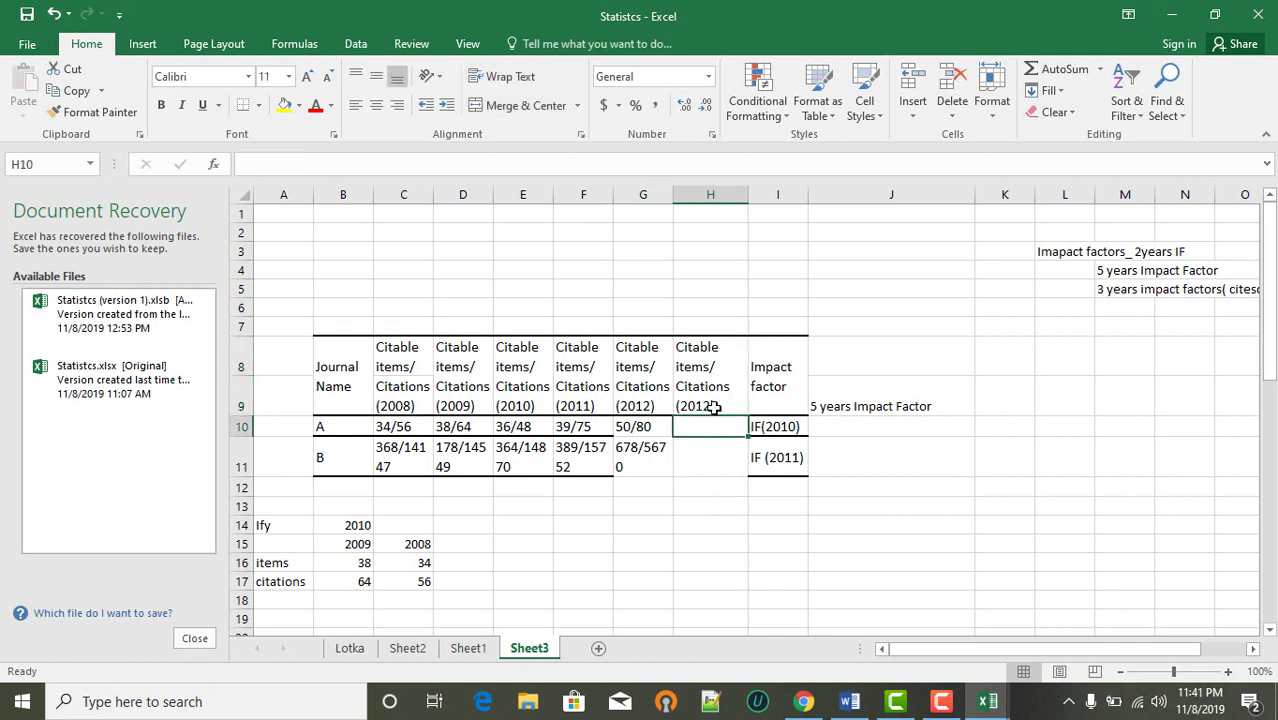
left_click(713, 406)
key("BackSpace")
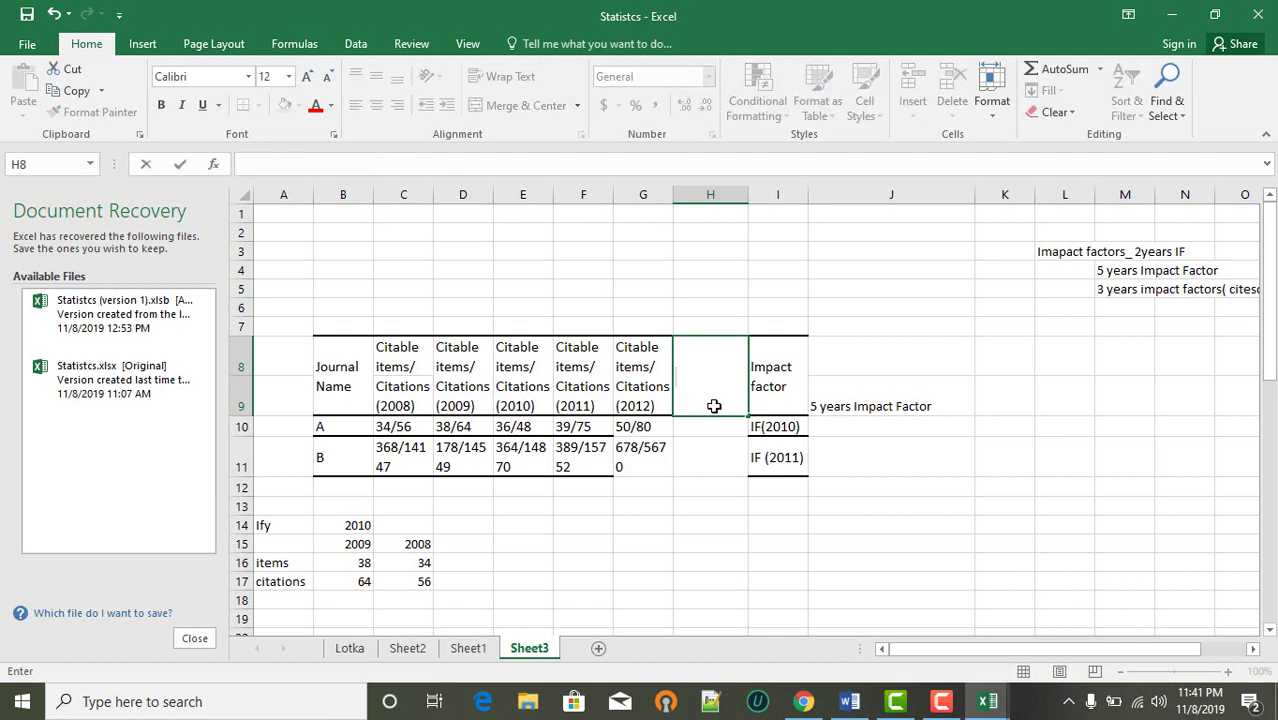
type("Citableitems")
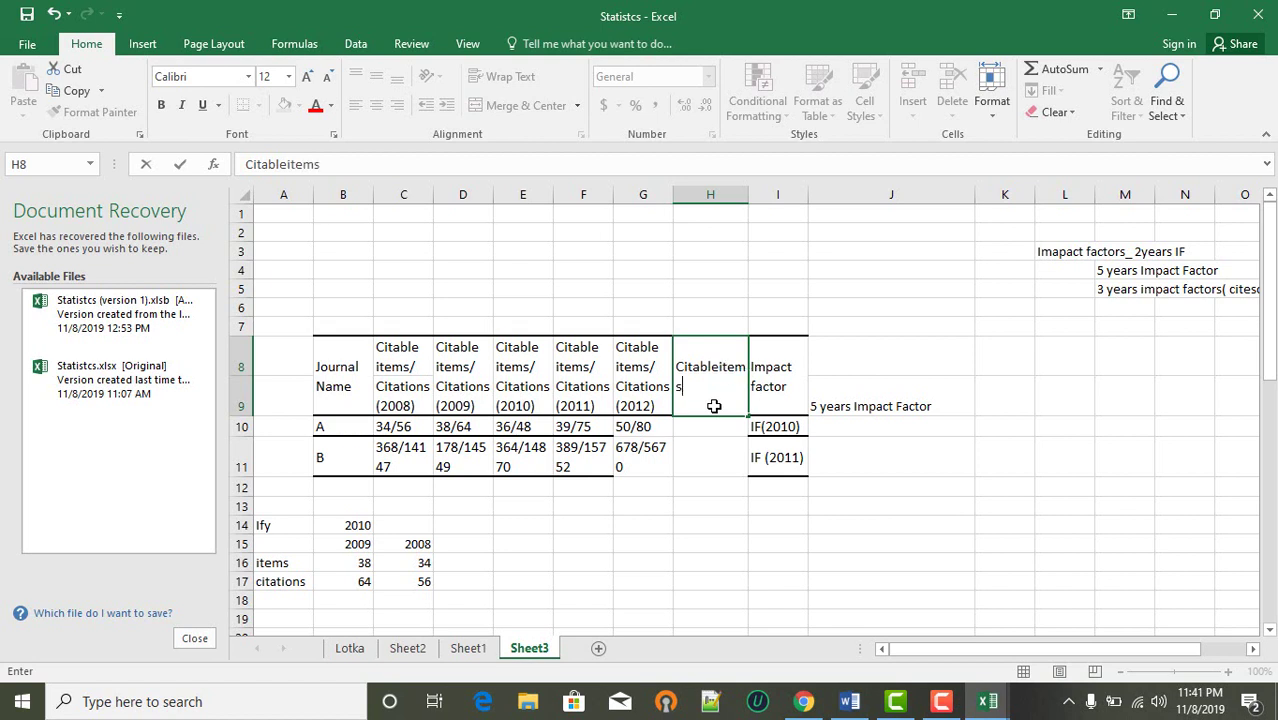
type("/citations")
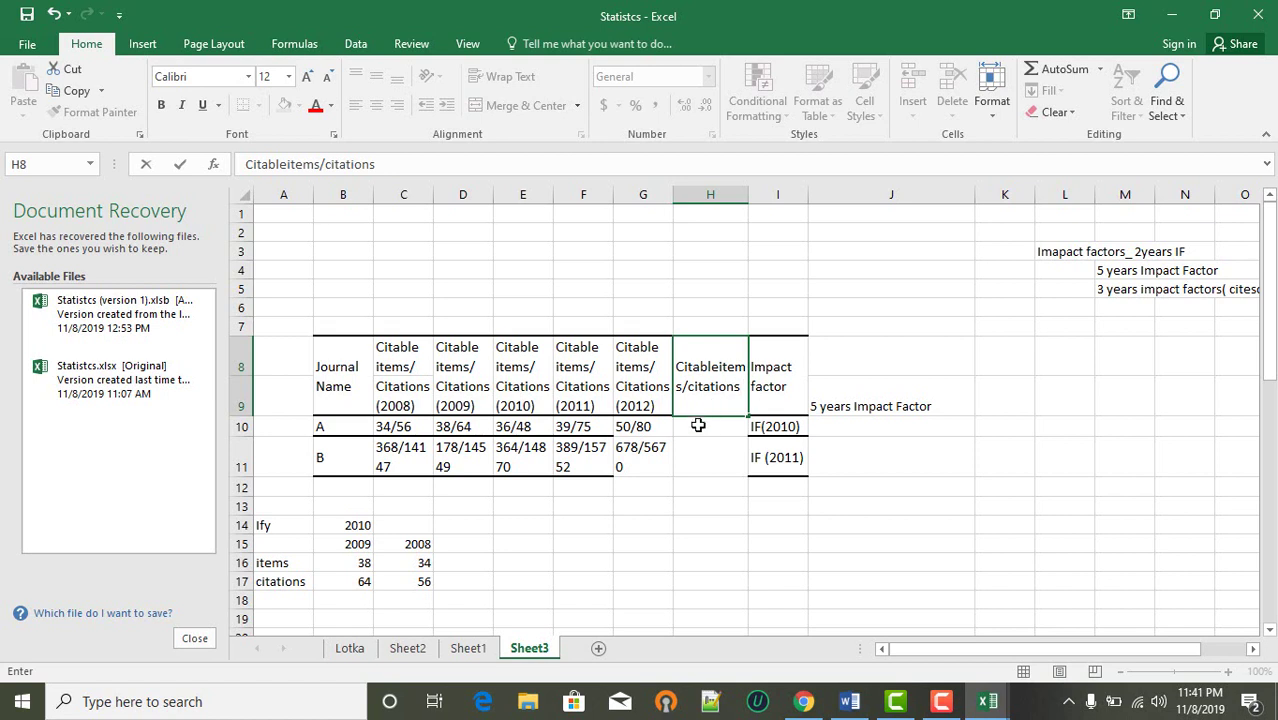
key("Return")
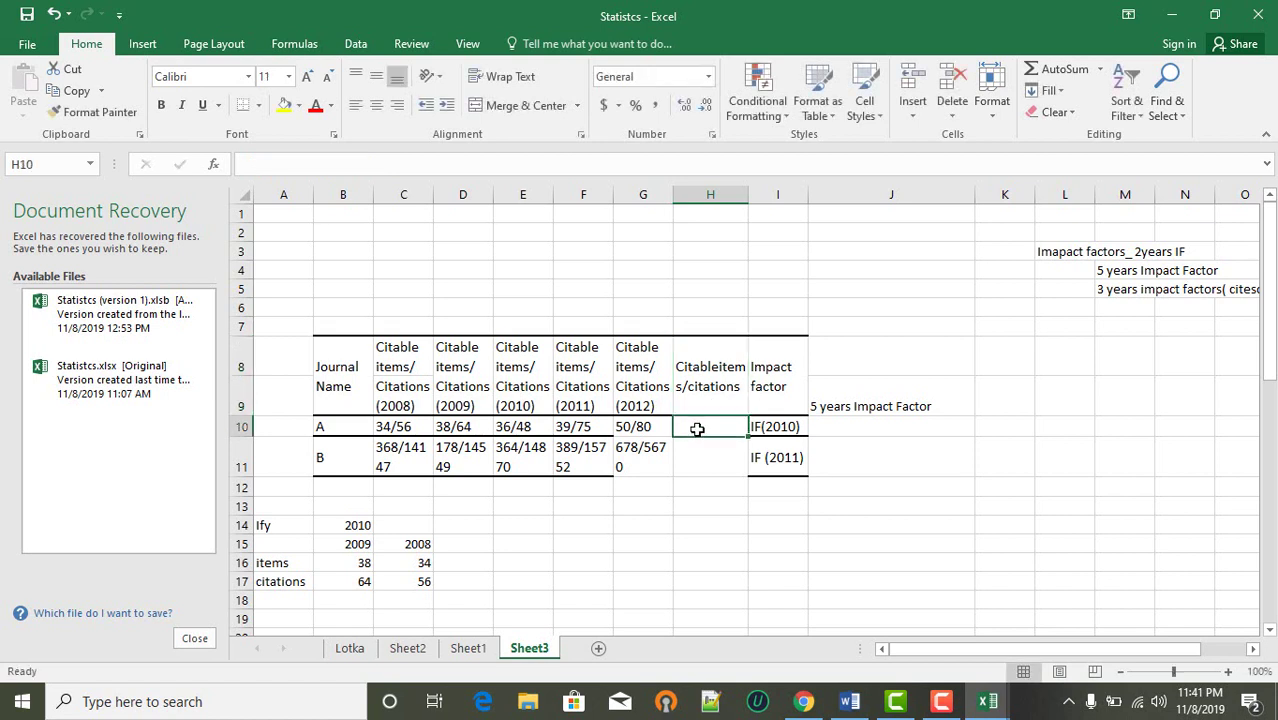
- Enter 34/45 for journal A in H10 and 345/5430 for journal B in H11
type("34")
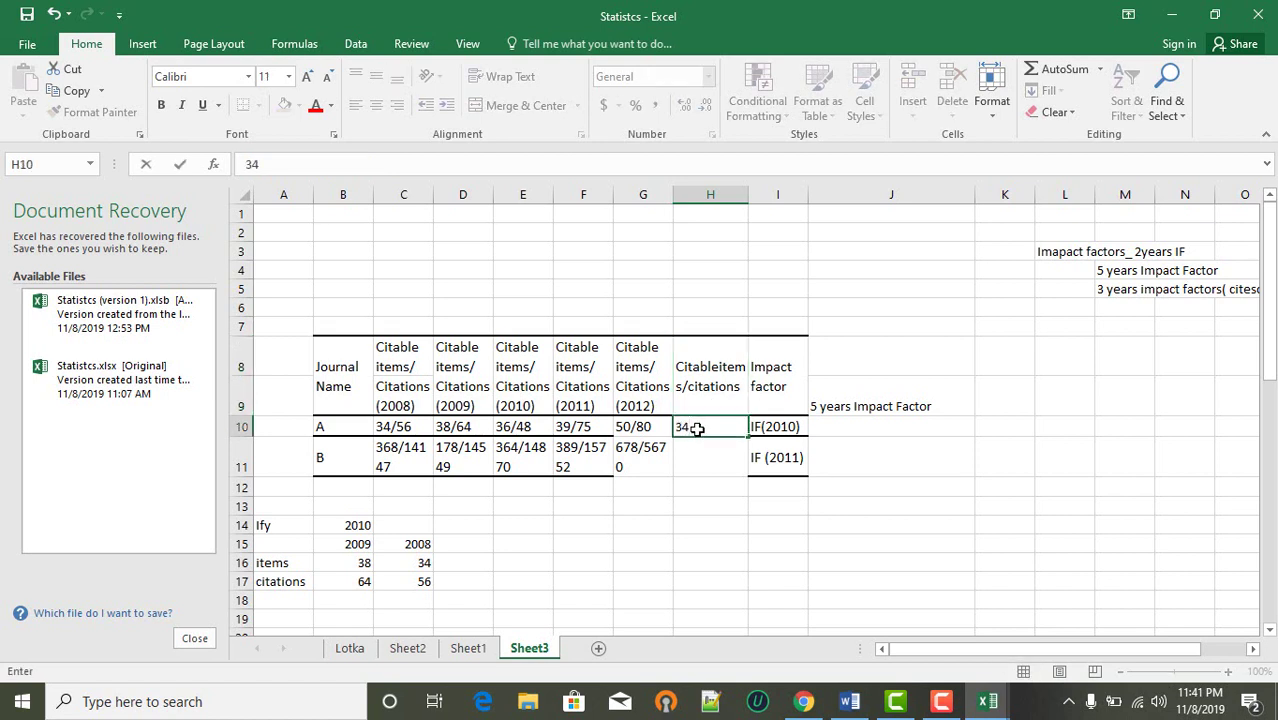
type("/45")
key("Return")
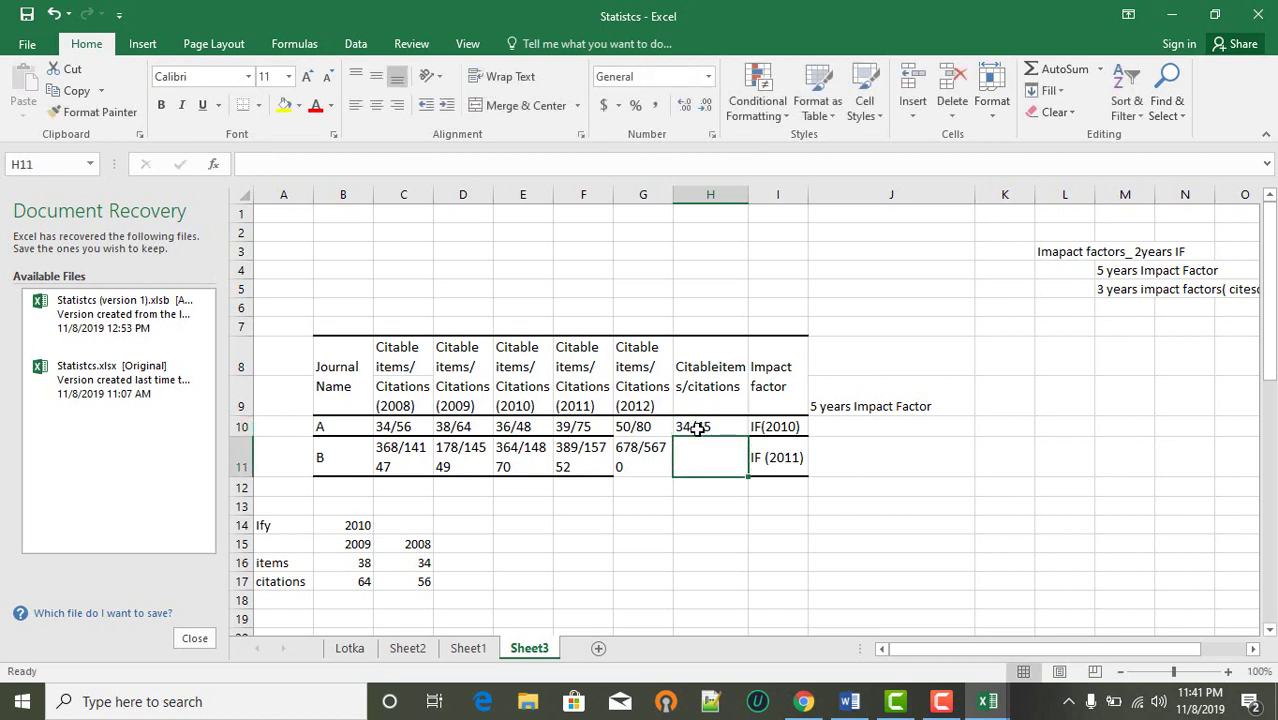
type("345")
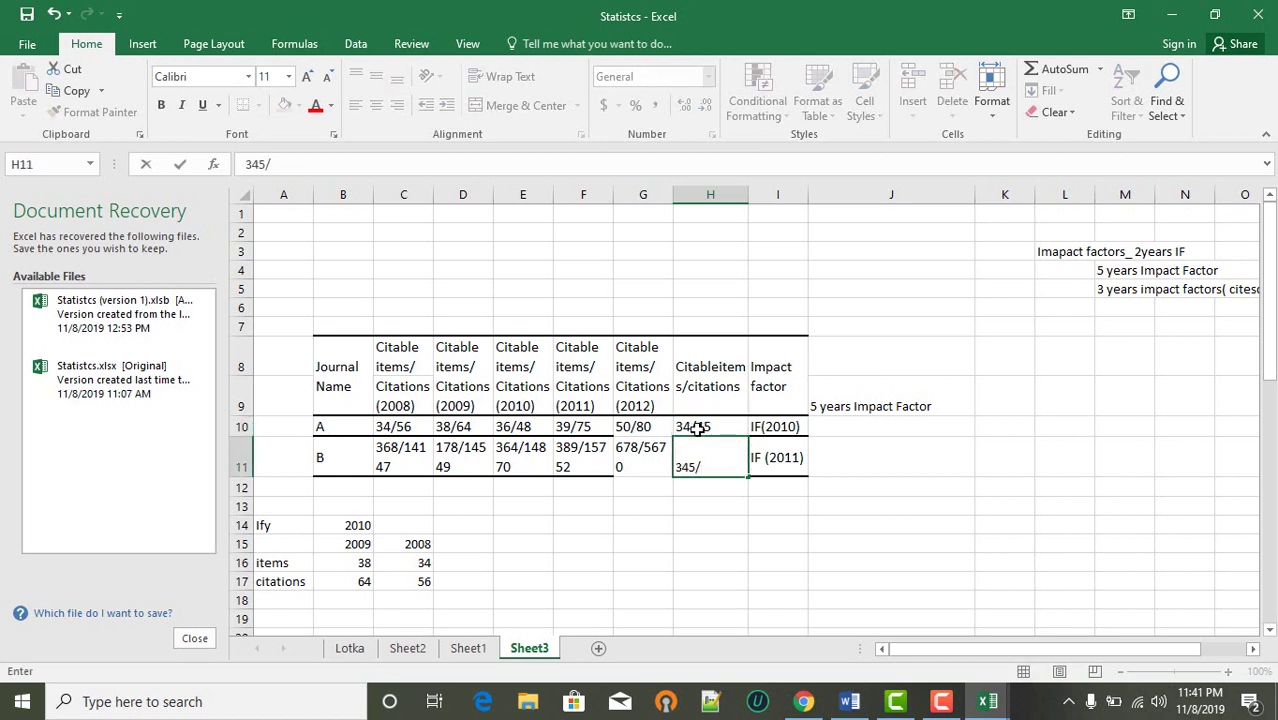
type("/5430")
left_click(722, 510)
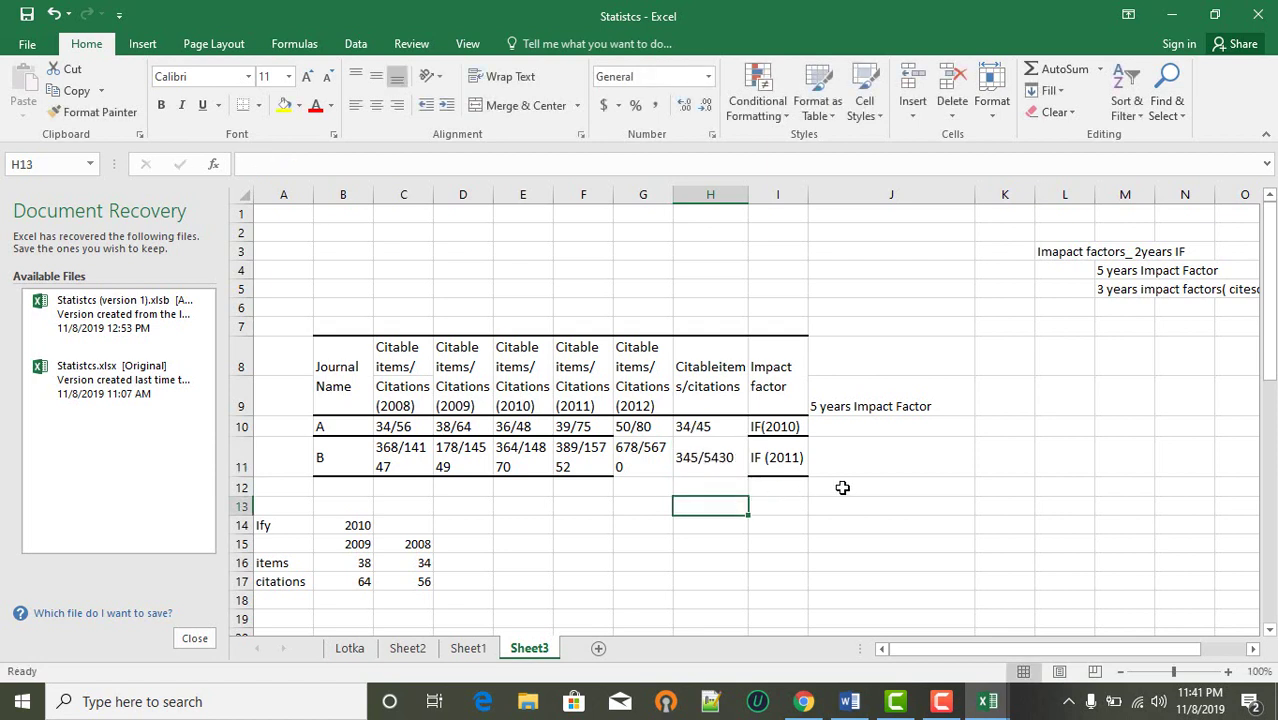
- Clear the "5 years Impact Factor" label from J9
left_click(835, 406)
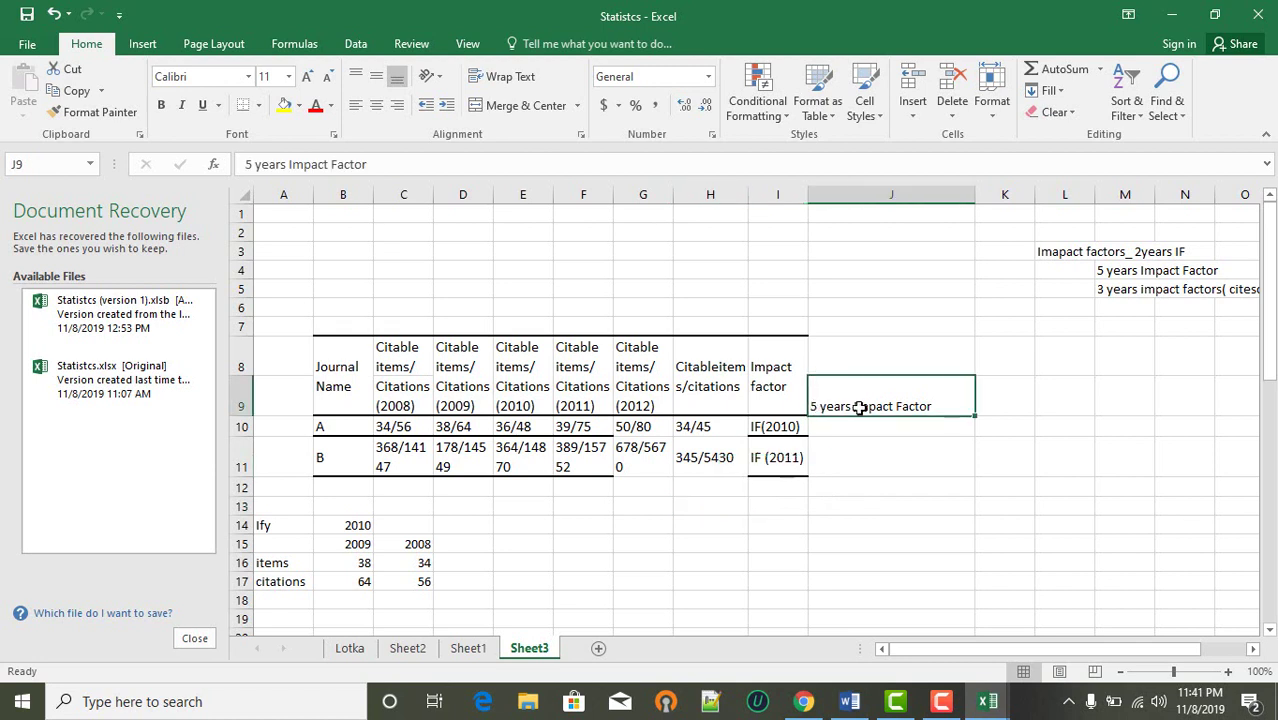
left_click(792, 462)
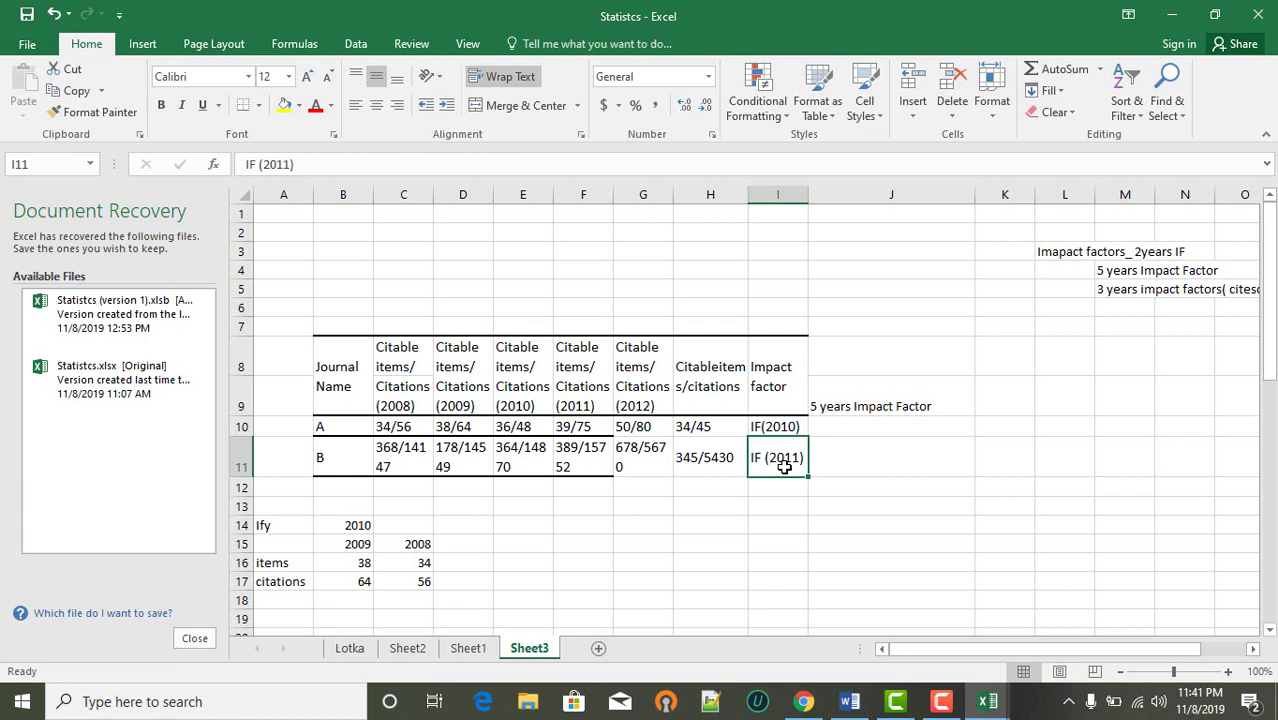
left_click(848, 404)
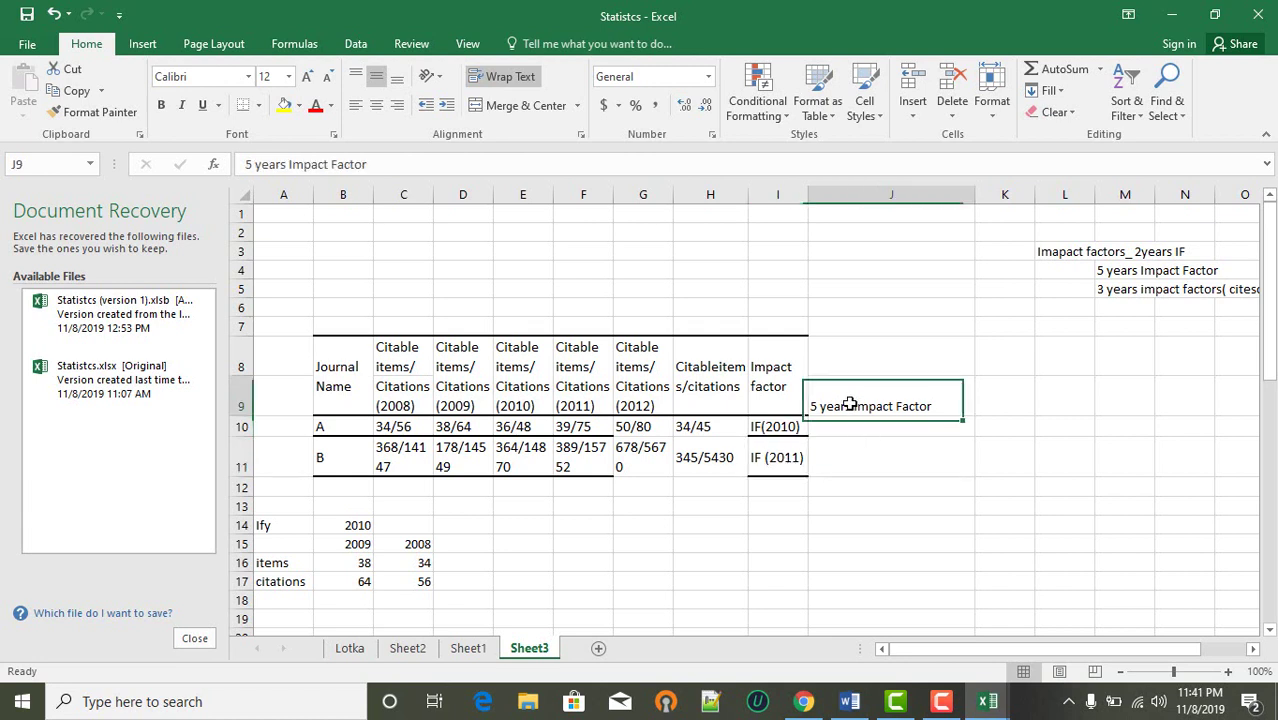
key("Delete")
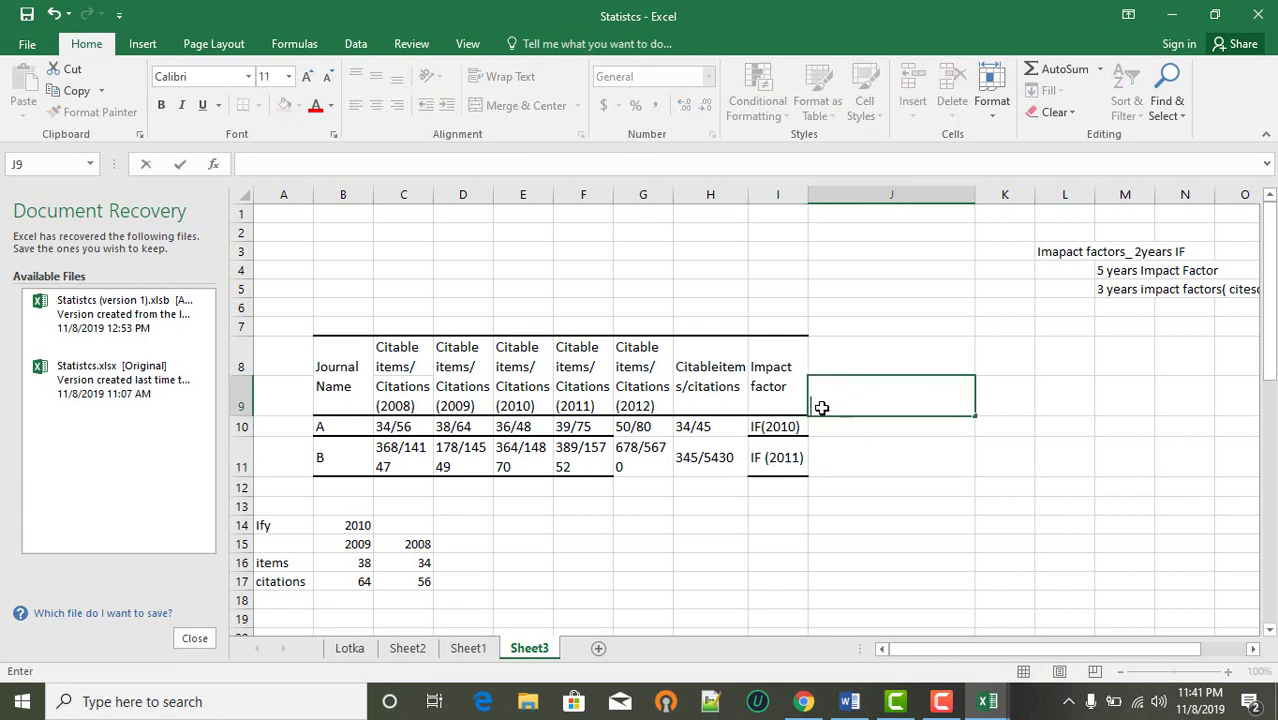
left_click(829, 357)
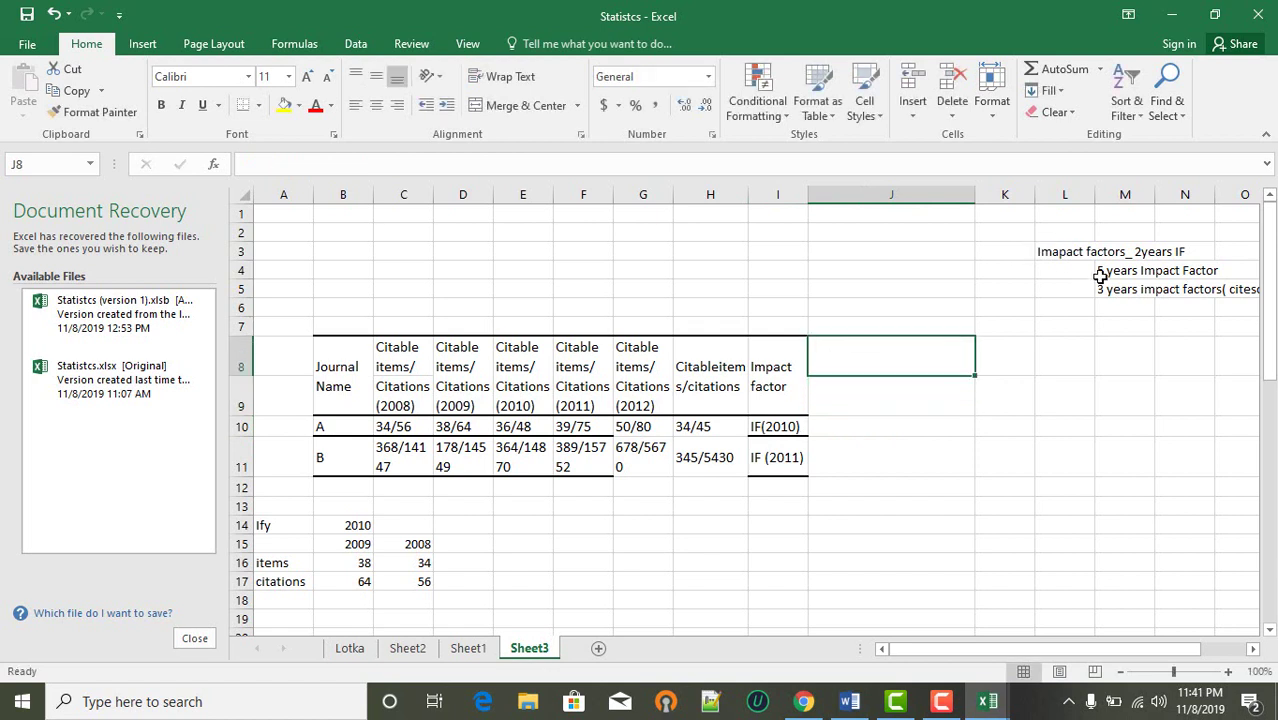
- Copy the "5 years Impact Factor" label from M4 into J8, beside the Impact factor header
mouse_move(1107, 275)
left_mouse_down()
mouse_move(1255, 275)
mouse_move(1088, 272)
left_mouse_up()
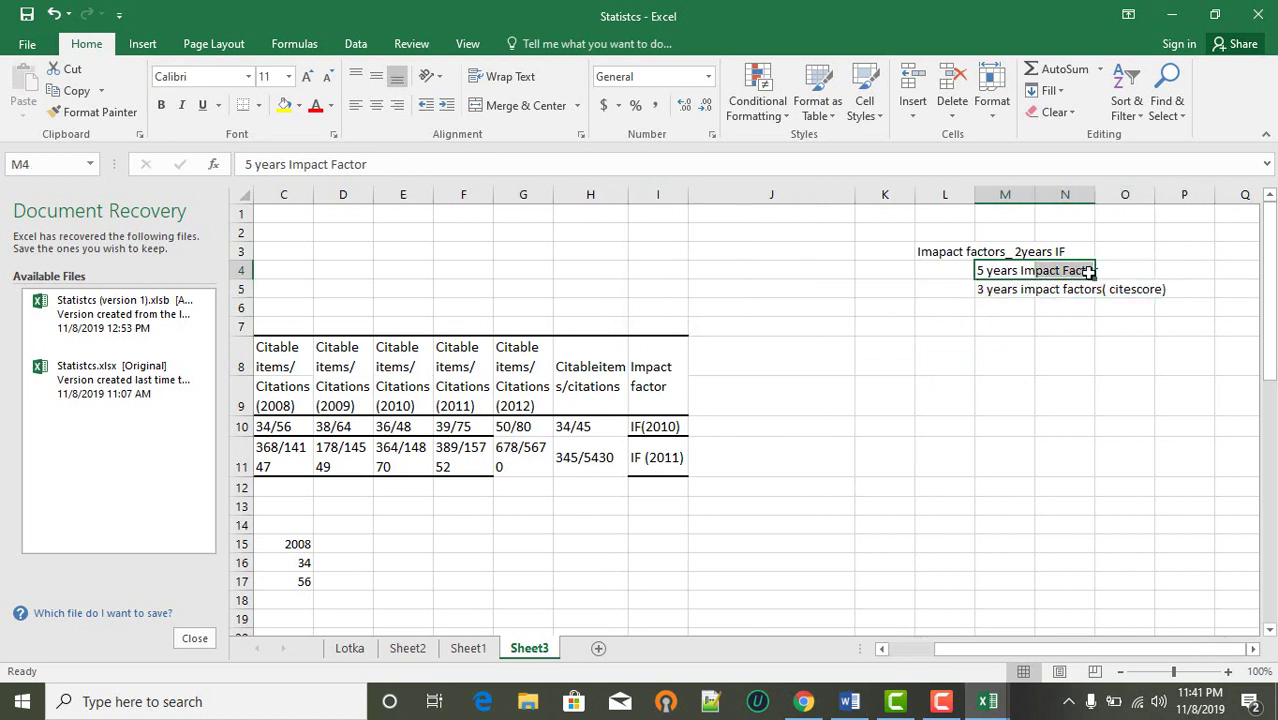
key("ctrl+c")
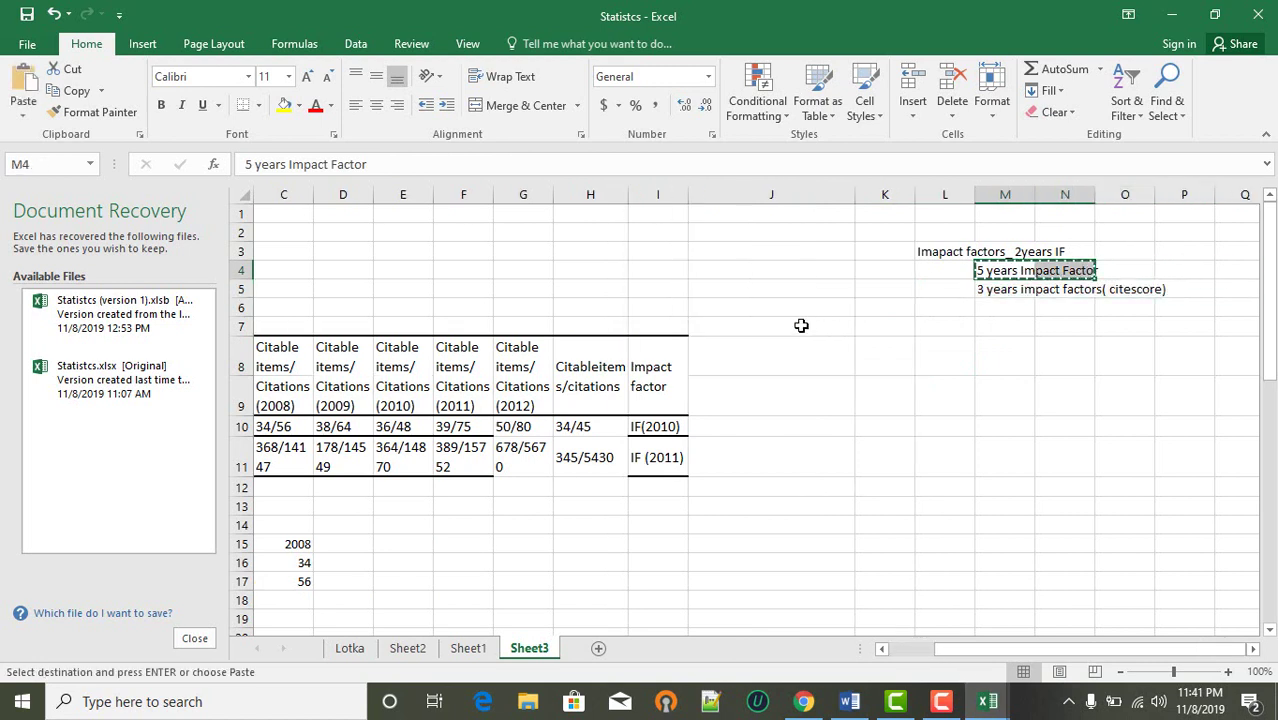
left_click(749, 351)
key("ctrl+v")
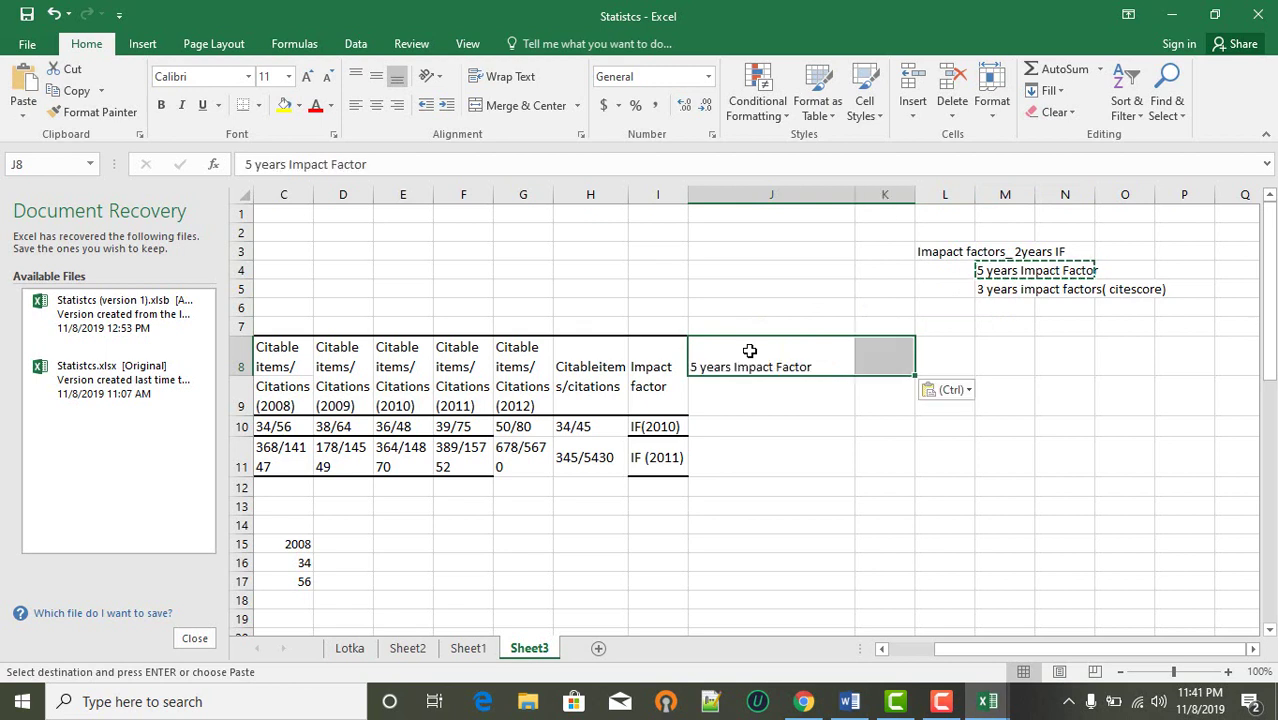
left_click(747, 401)
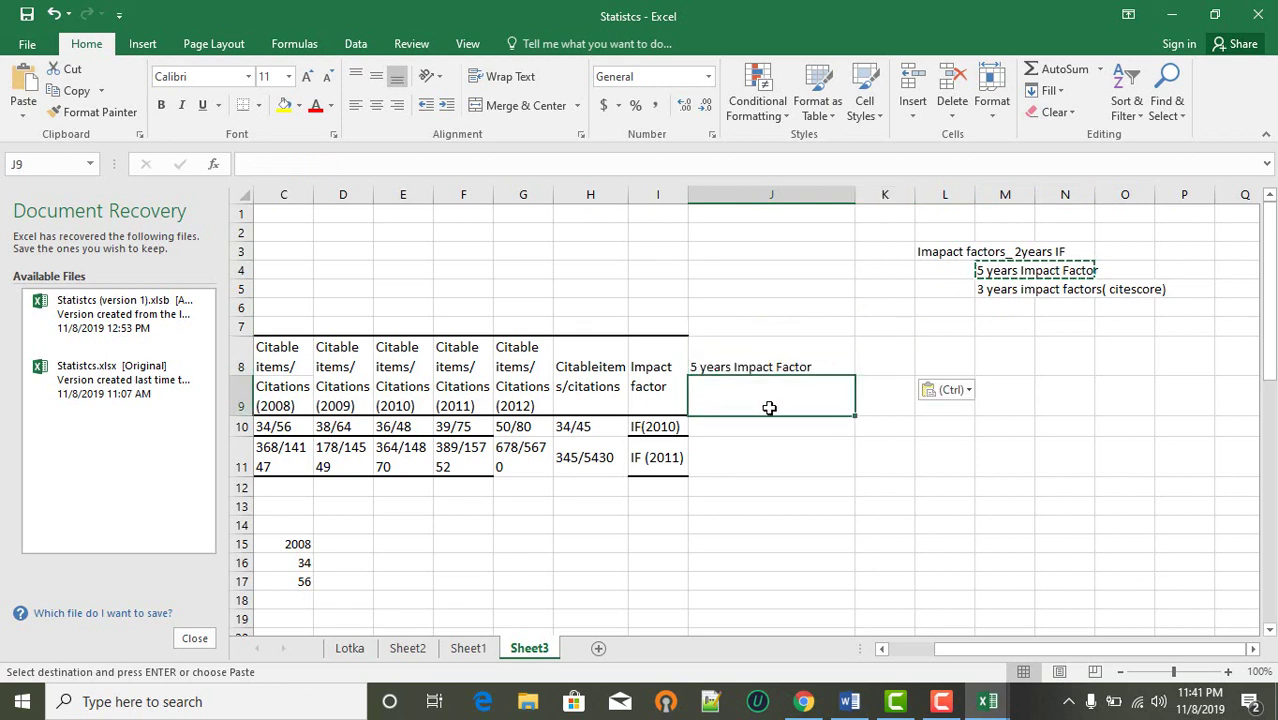
left_click(762, 427)
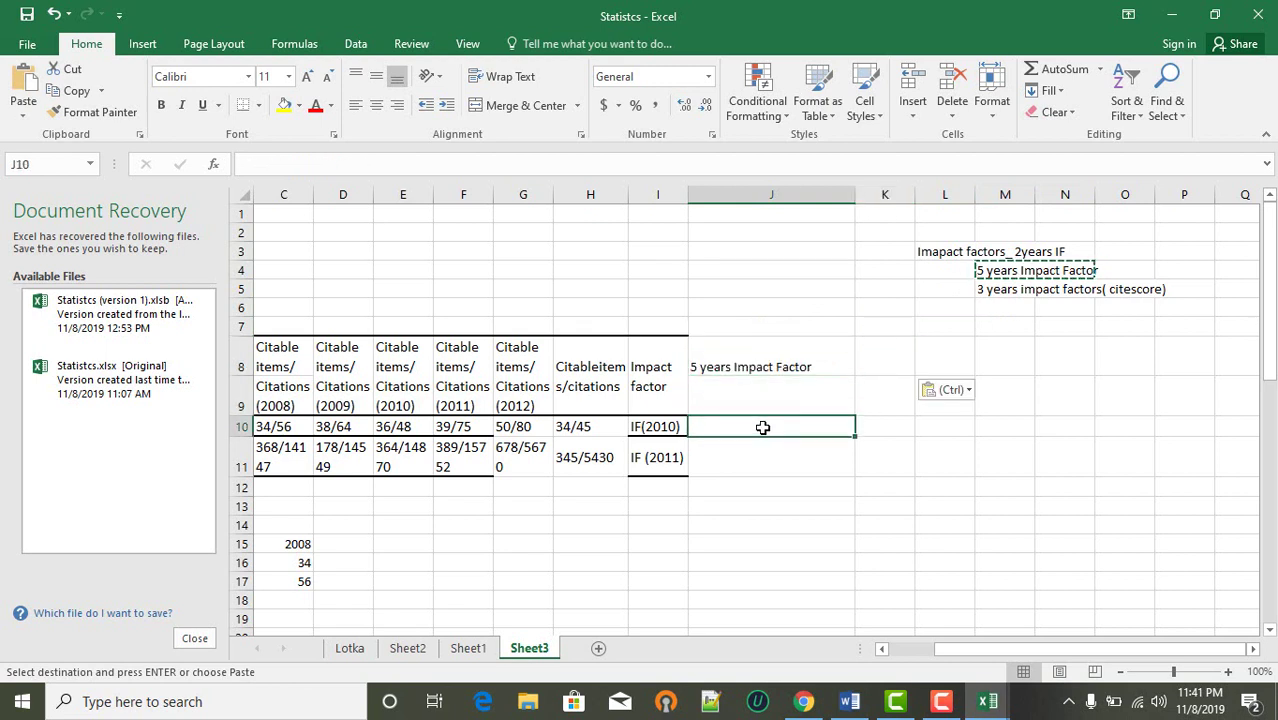
- Append "(2013)" to the "Citableitems/citations" header in H8
scroll(762, 427, "left", 2)
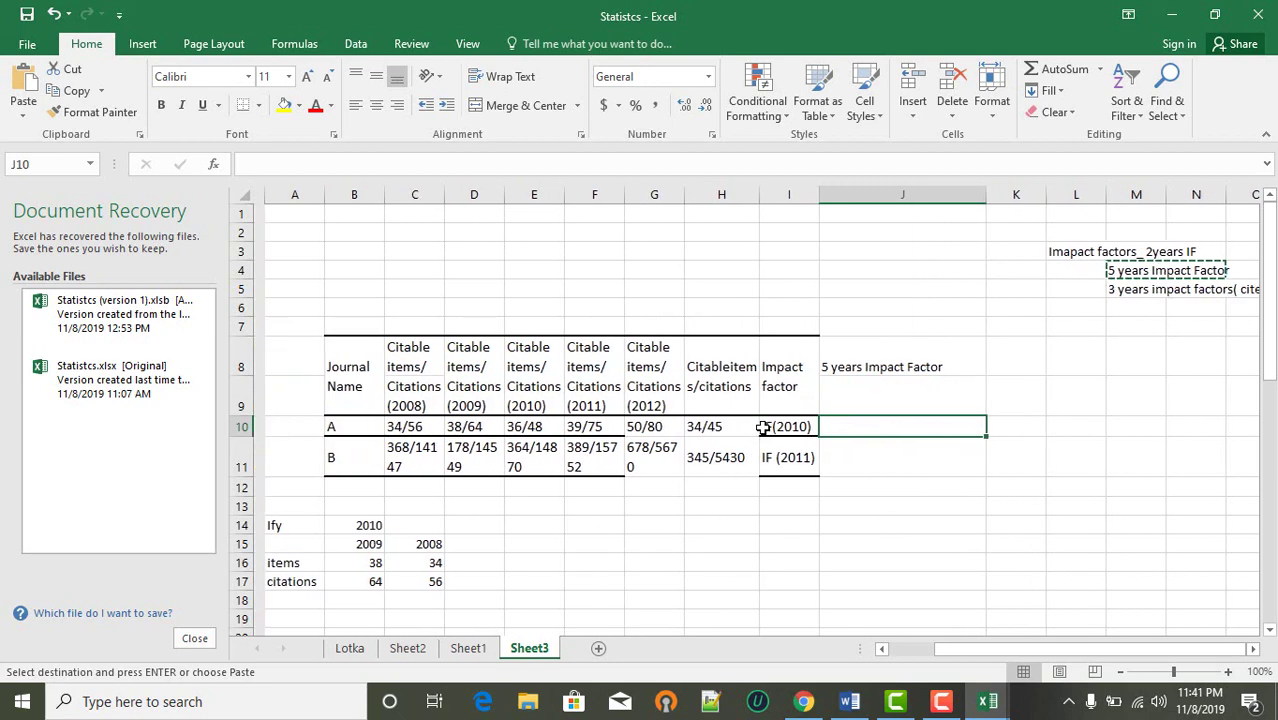
left_click(724, 385)
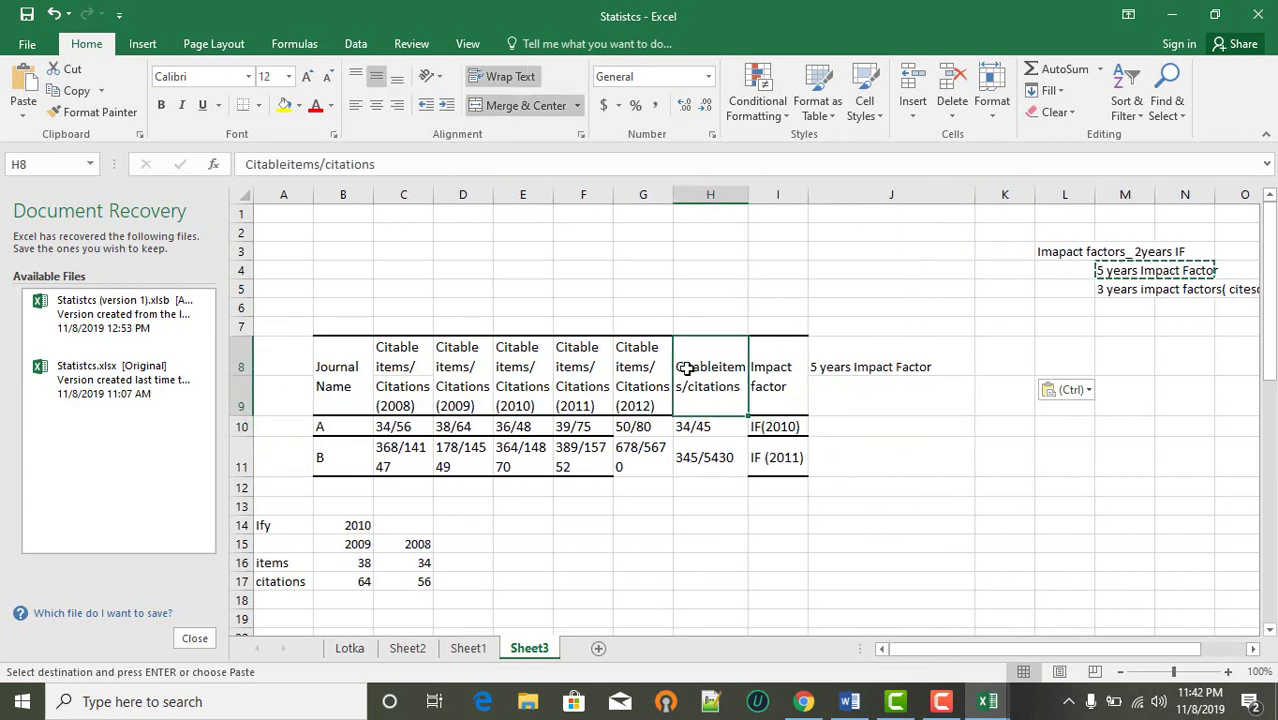
double_click(727, 392)
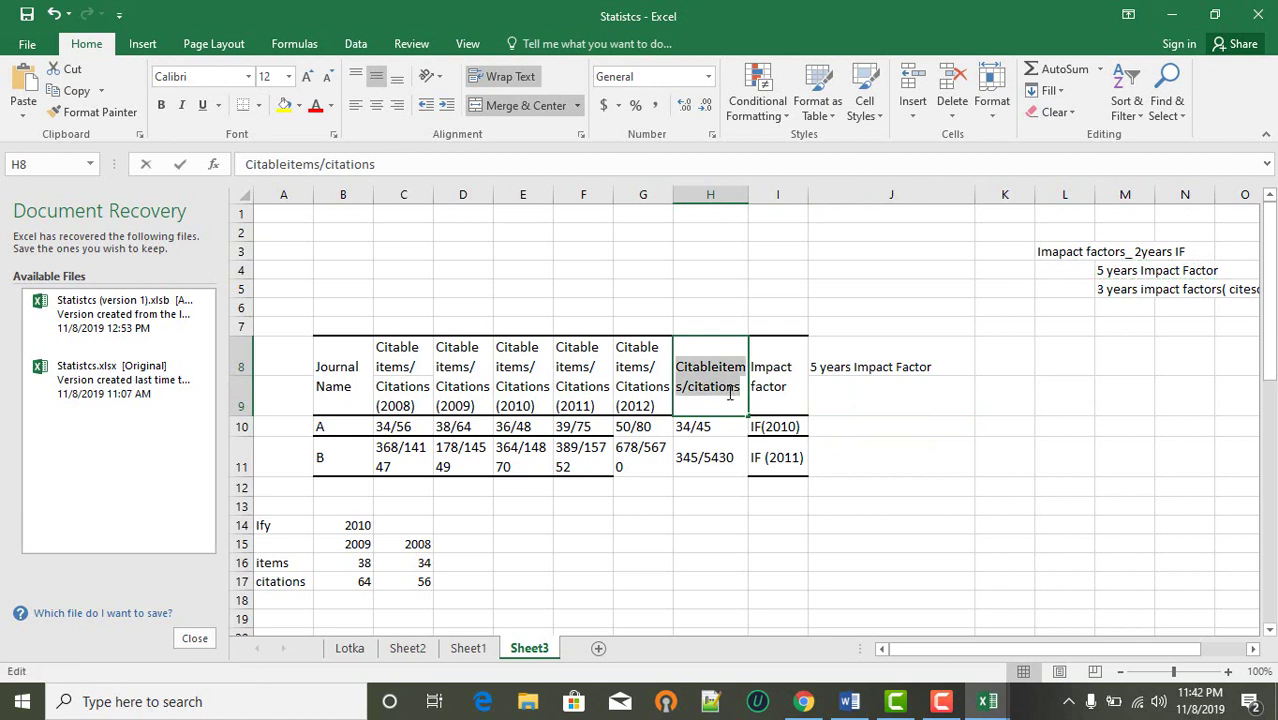
left_click(727, 392)
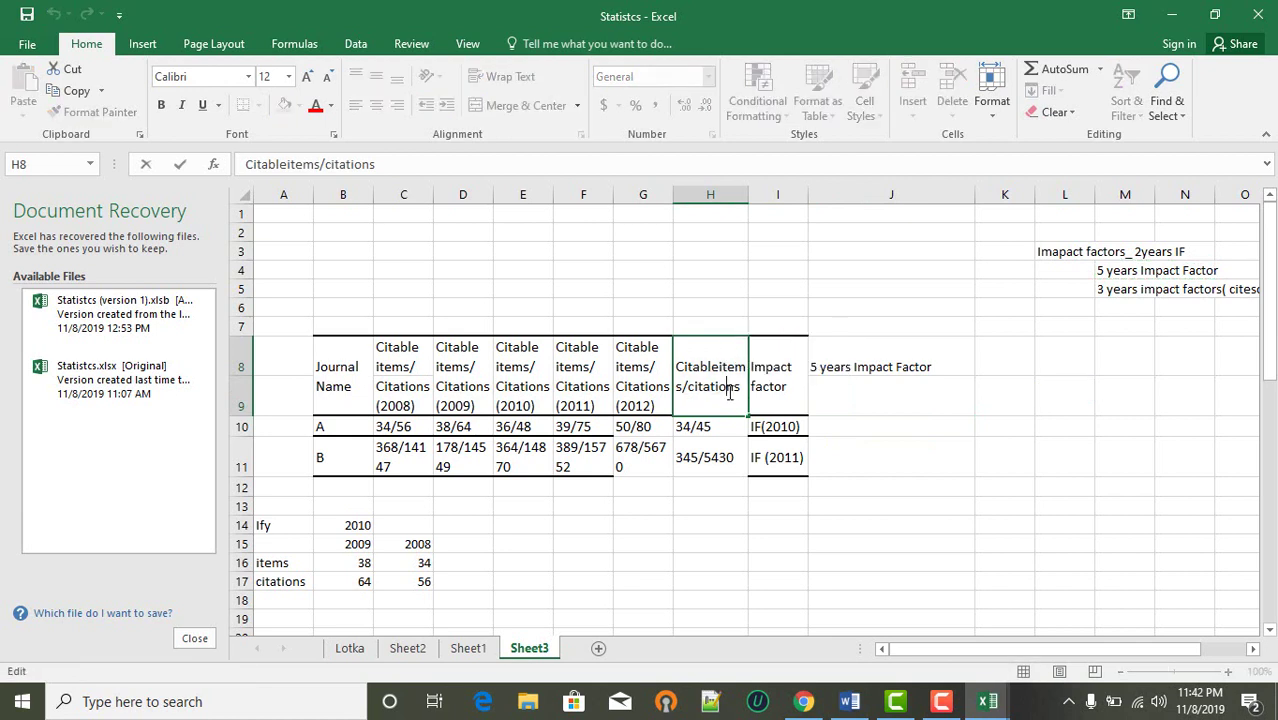
type("(201")
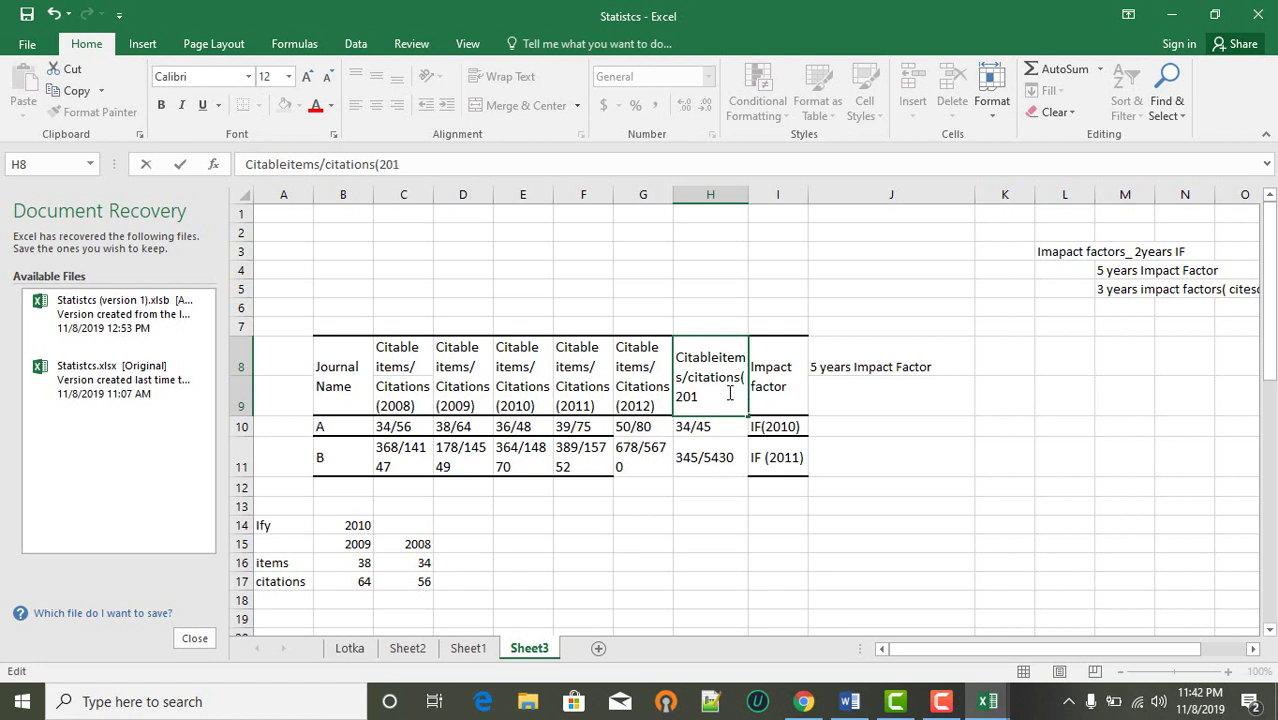
type("3)")
- Append "(2013)" to the "5 years Impact Factor" header in J8
left_click(936, 375)
double_click(931, 366)
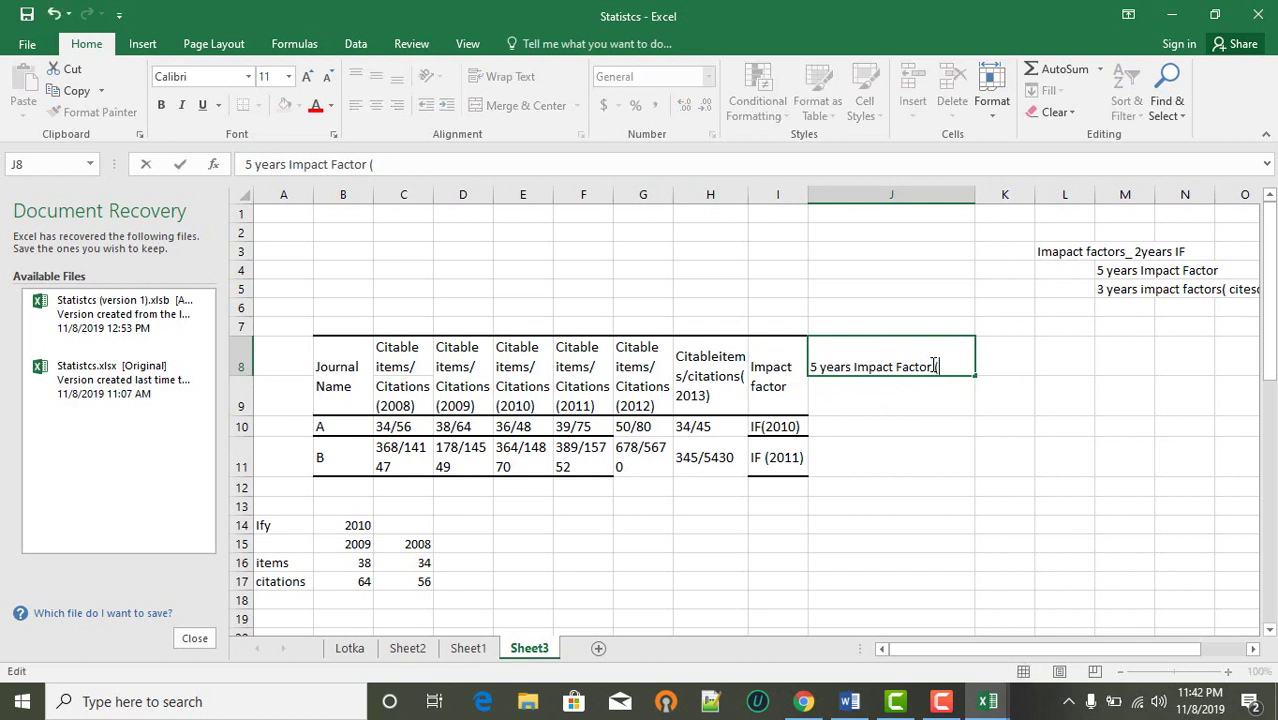
type("(2013)")
left_click(902, 475)
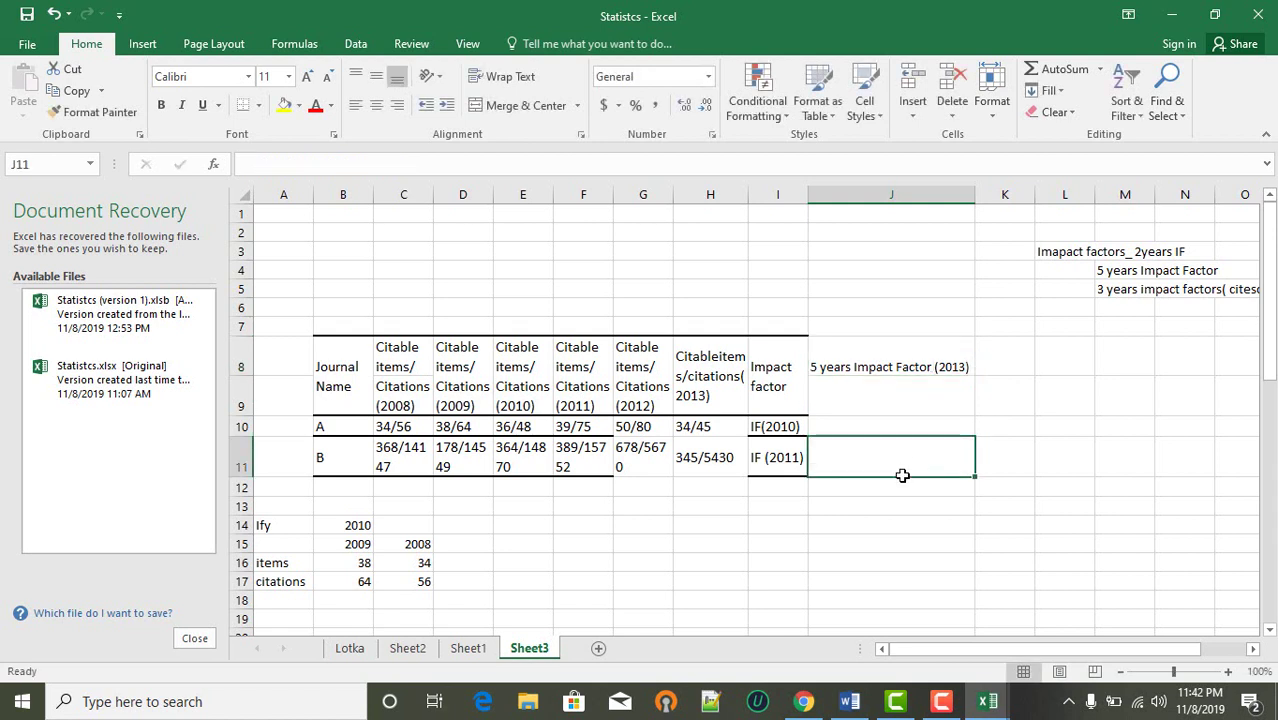
left_click(852, 525)
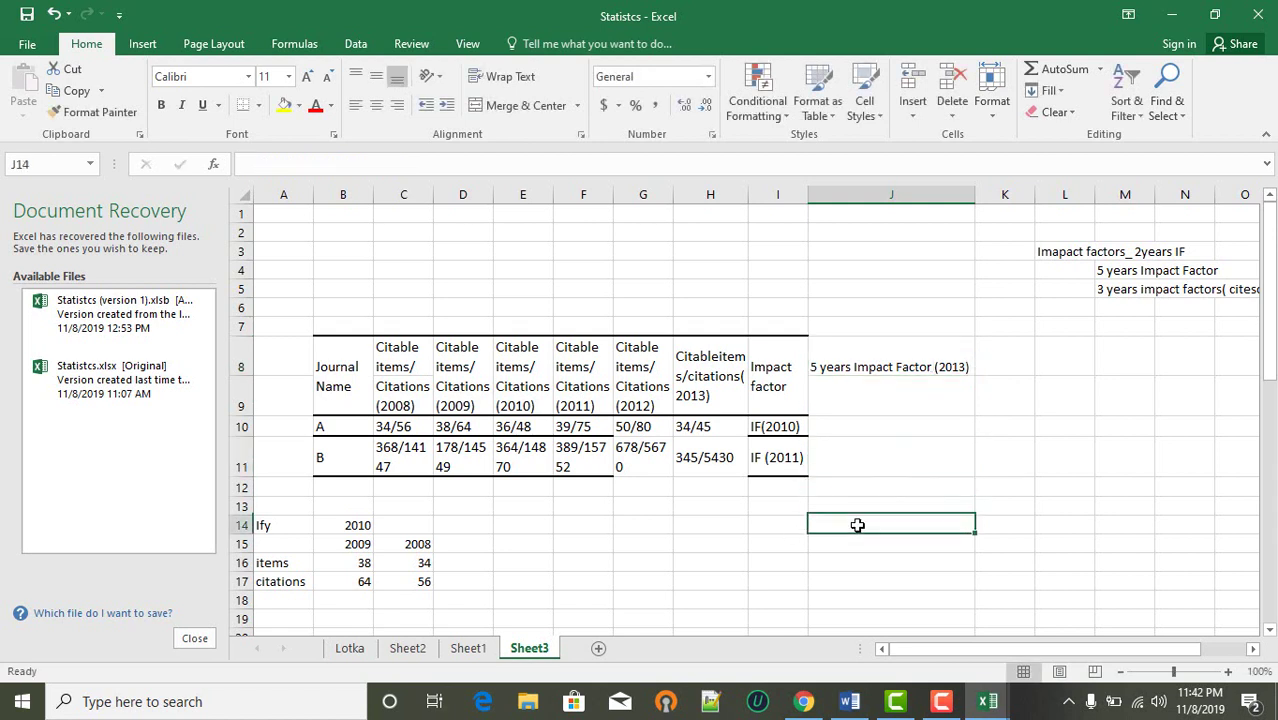
- Copy the "5 years Impact Factor (2013)" label from J8 into H16 below the table
left_click(816, 372)
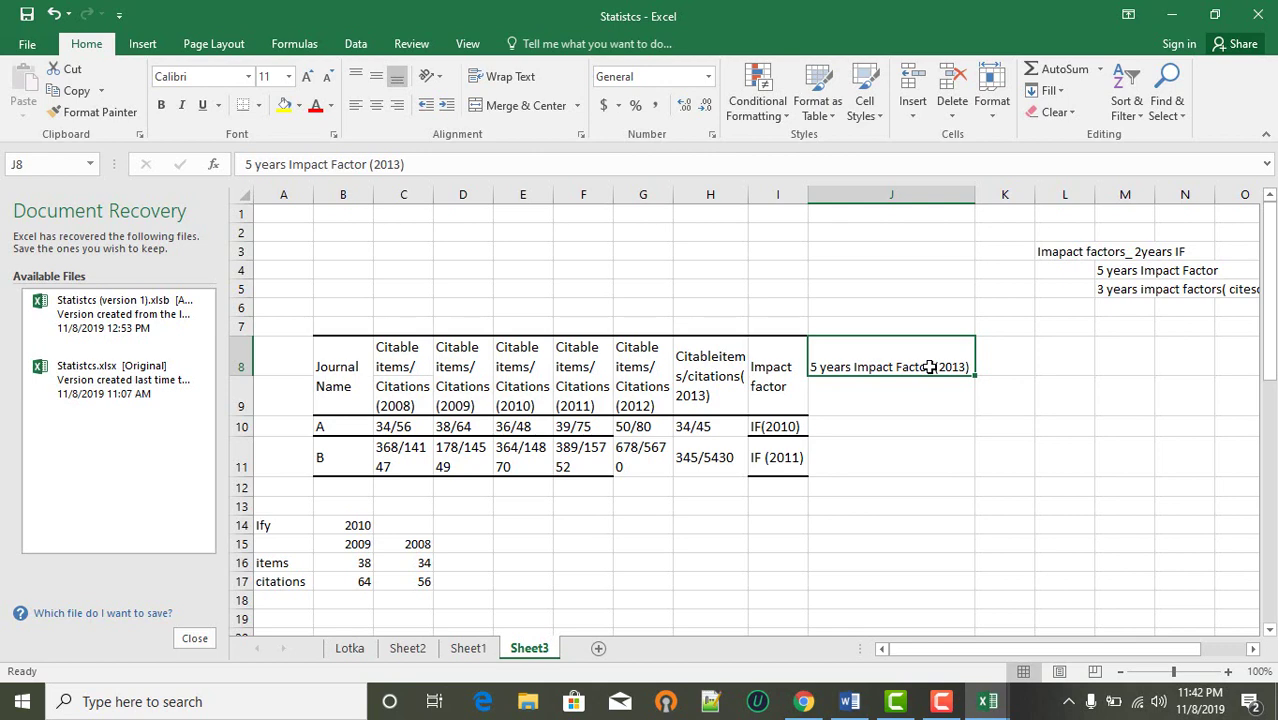
key("ctrl+c")
left_click(732, 554)
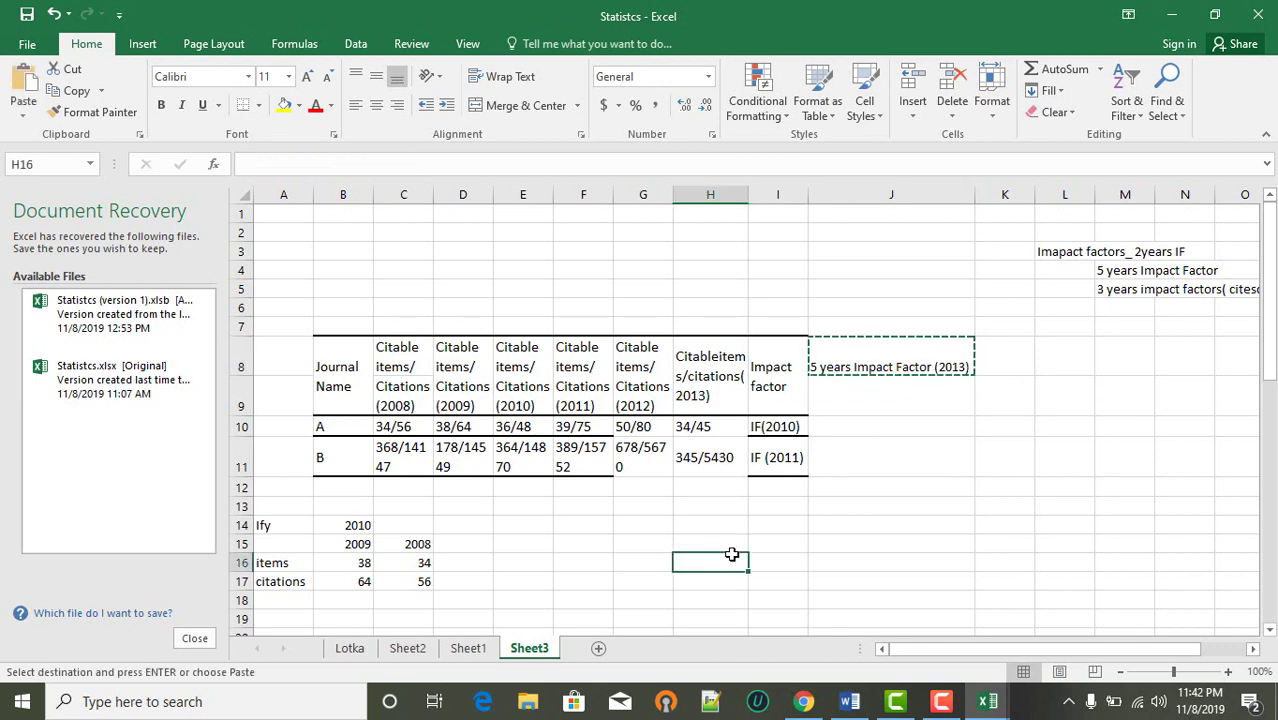
key("ctrl+v")
left_click(863, 543)
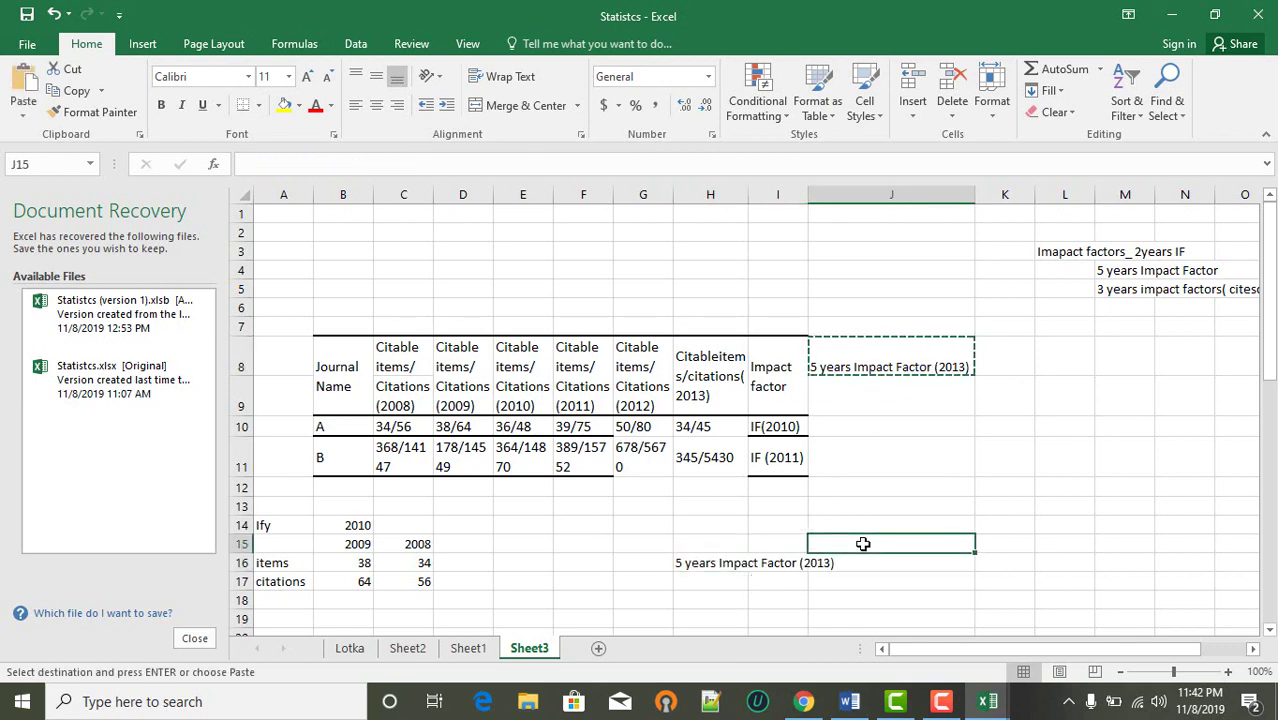
- Label H17 "year" and enter 2012, 2011, 2010, 2009 and 2008 across I17 to M17
scroll(863, 543, "down", 1)
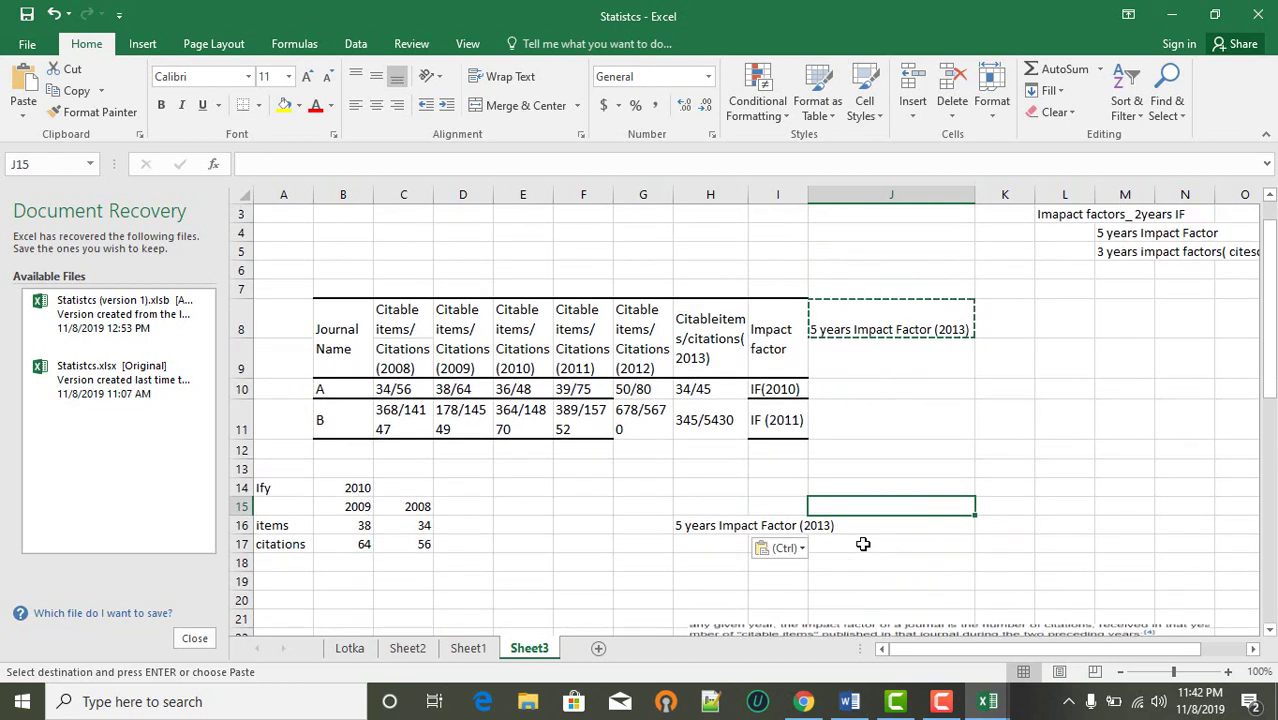
left_click(716, 548)
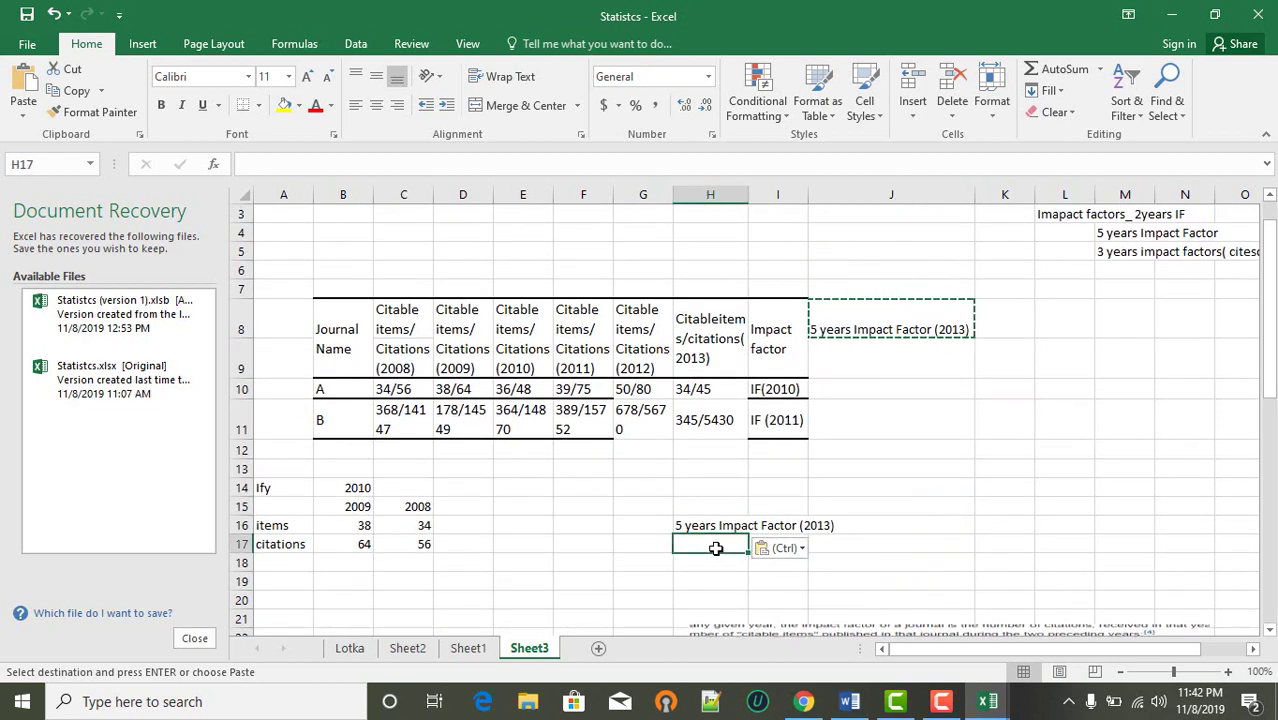
type("year")
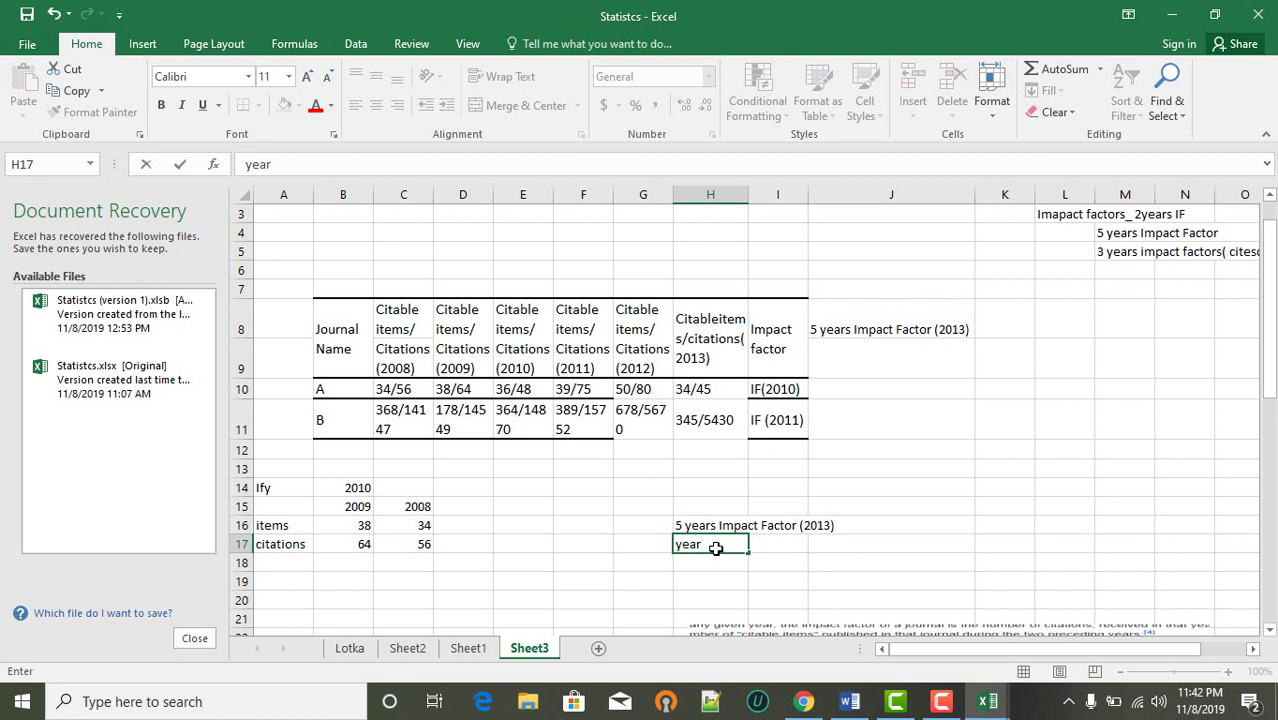
key("Tab")
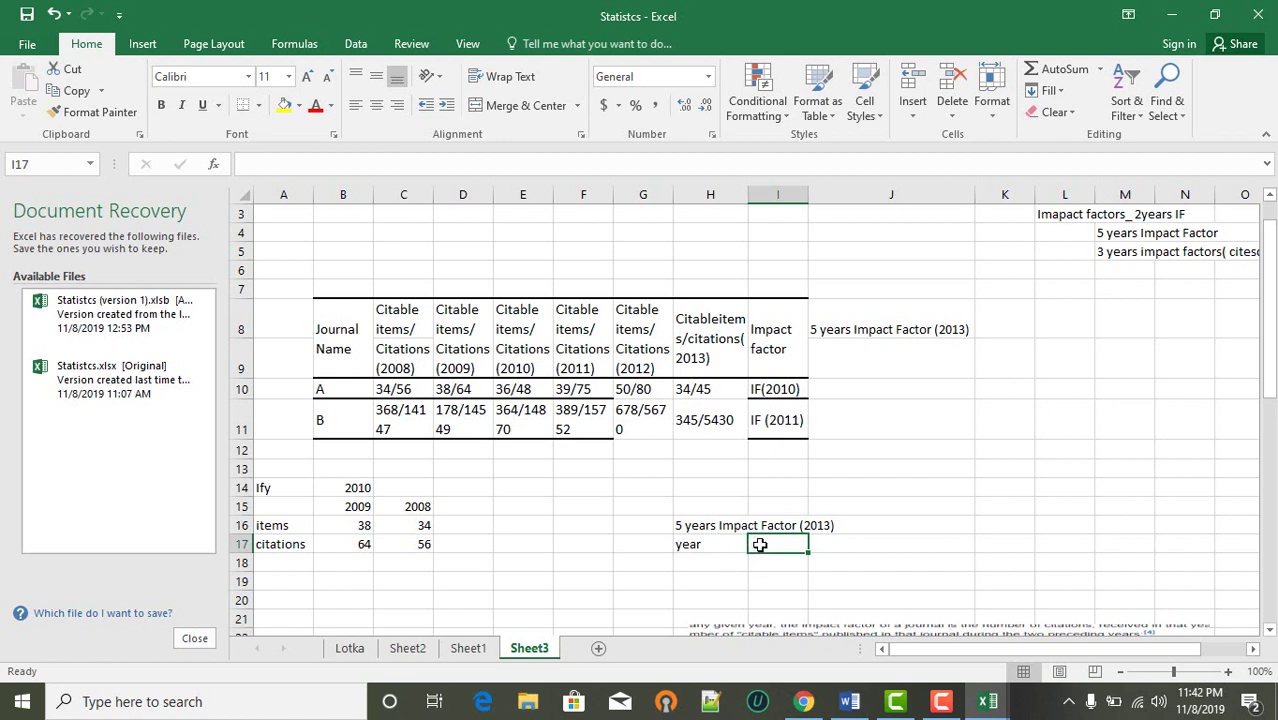
type("2012")
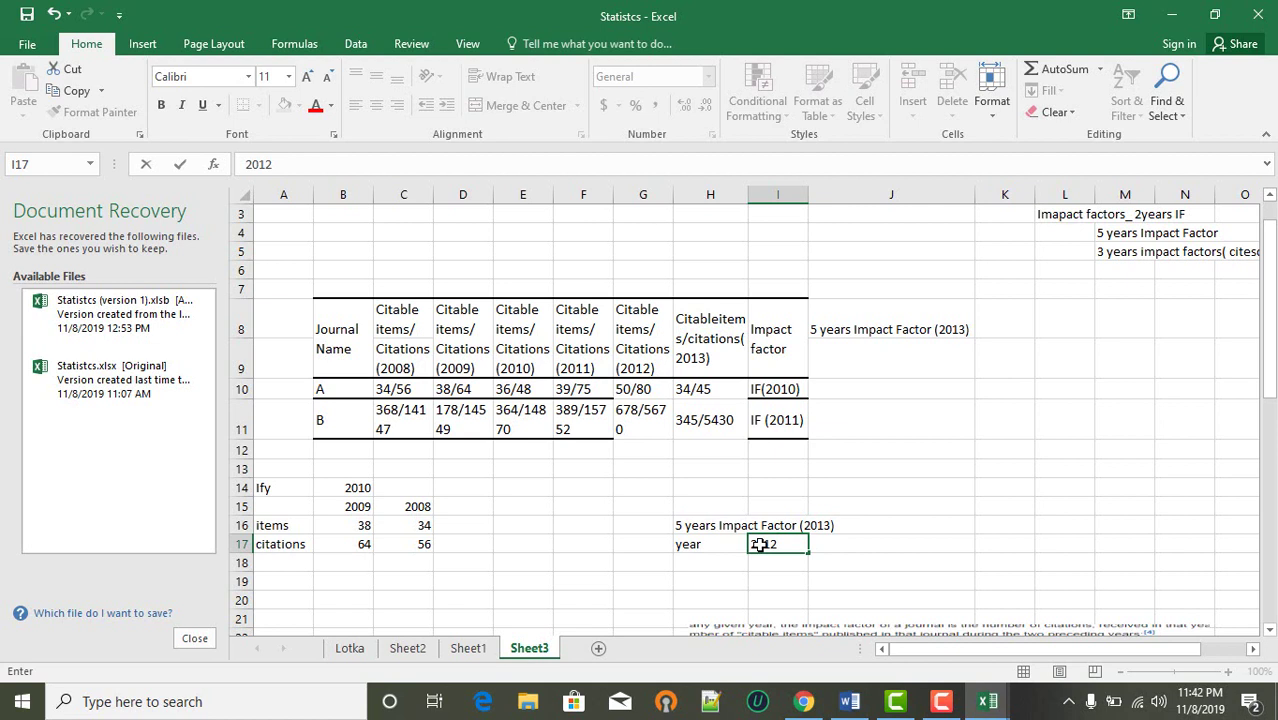
key("Tab")
type("201")
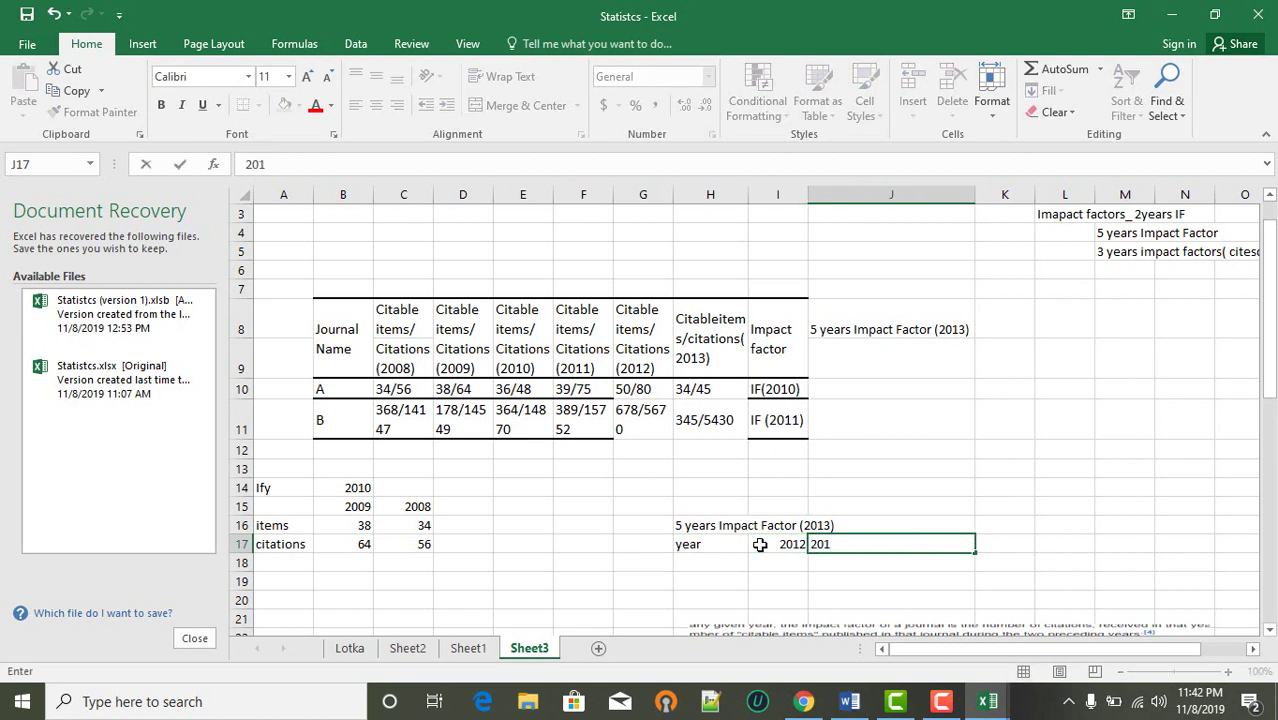
type("11")
key("BackSpace")
key("Tab")
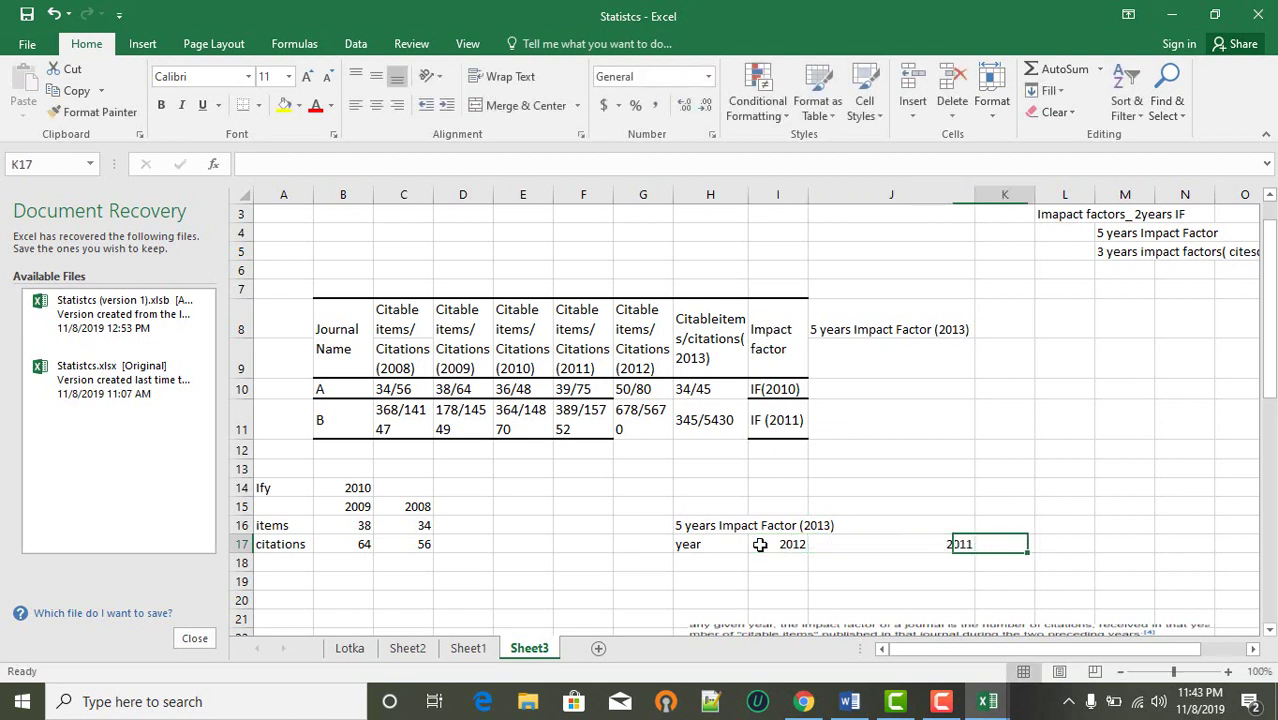
type("2010")
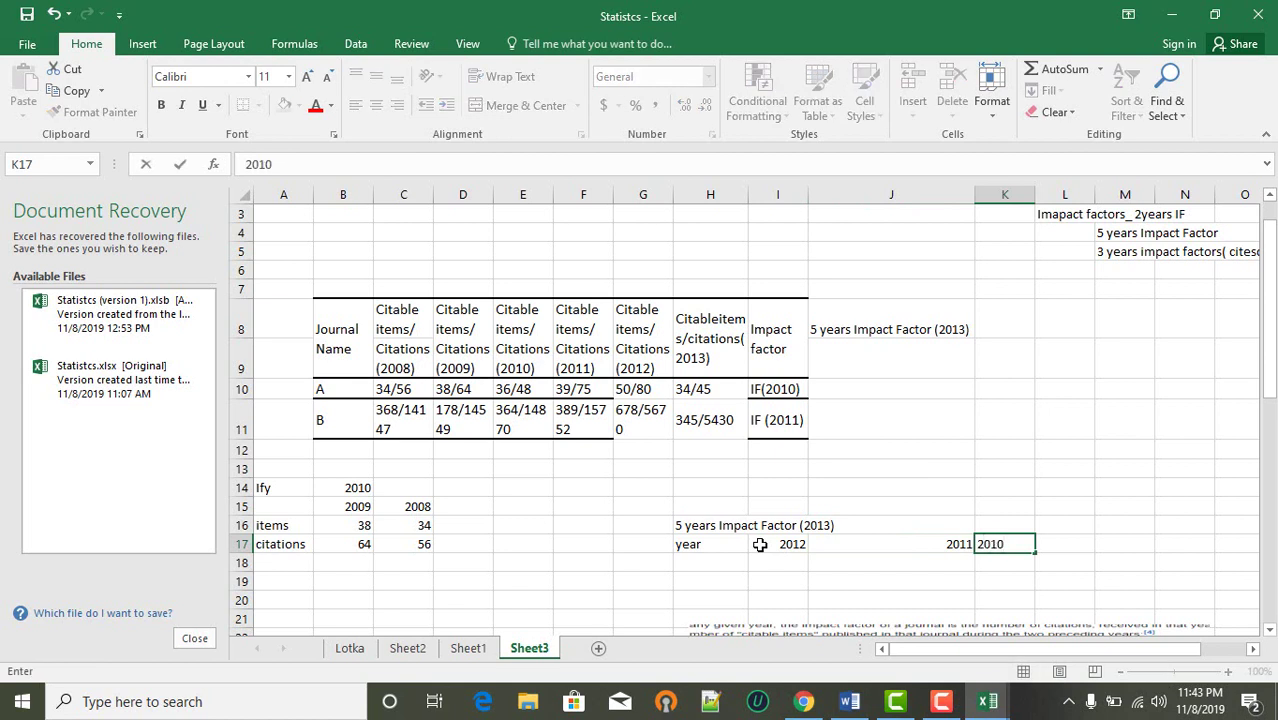
key("Tab")
type("2009")
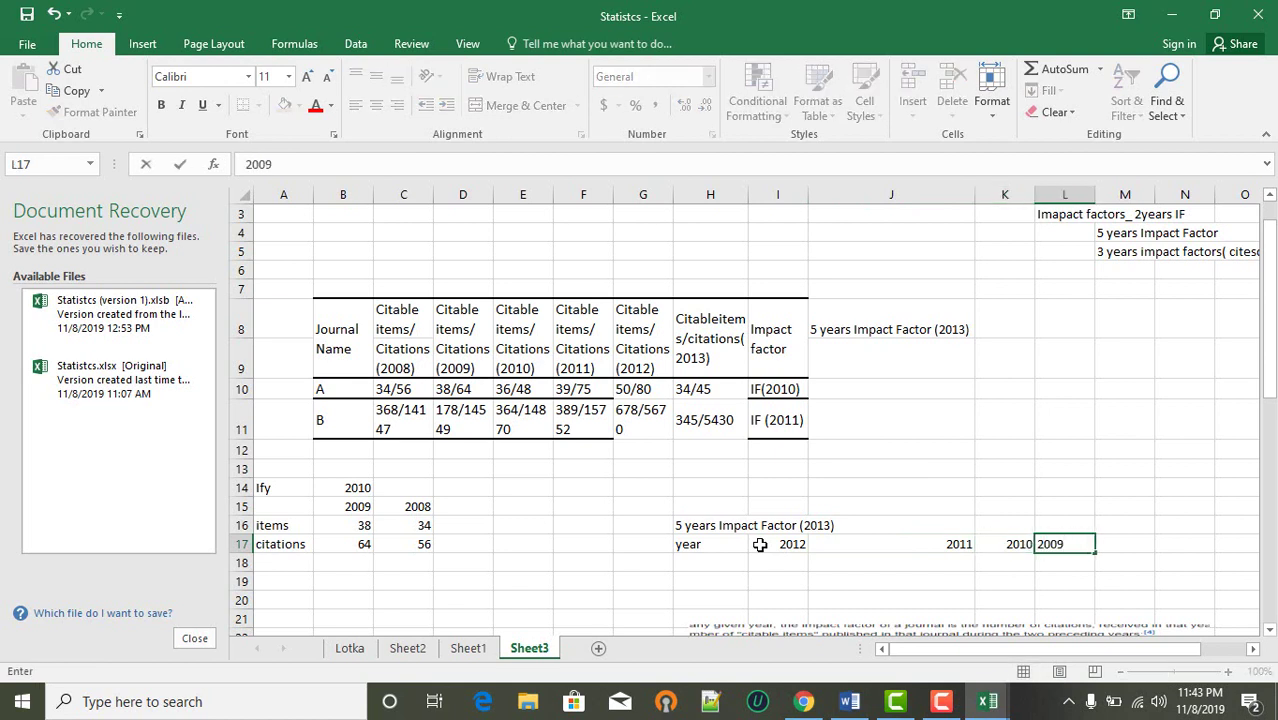
key("Tab")
type("2008")
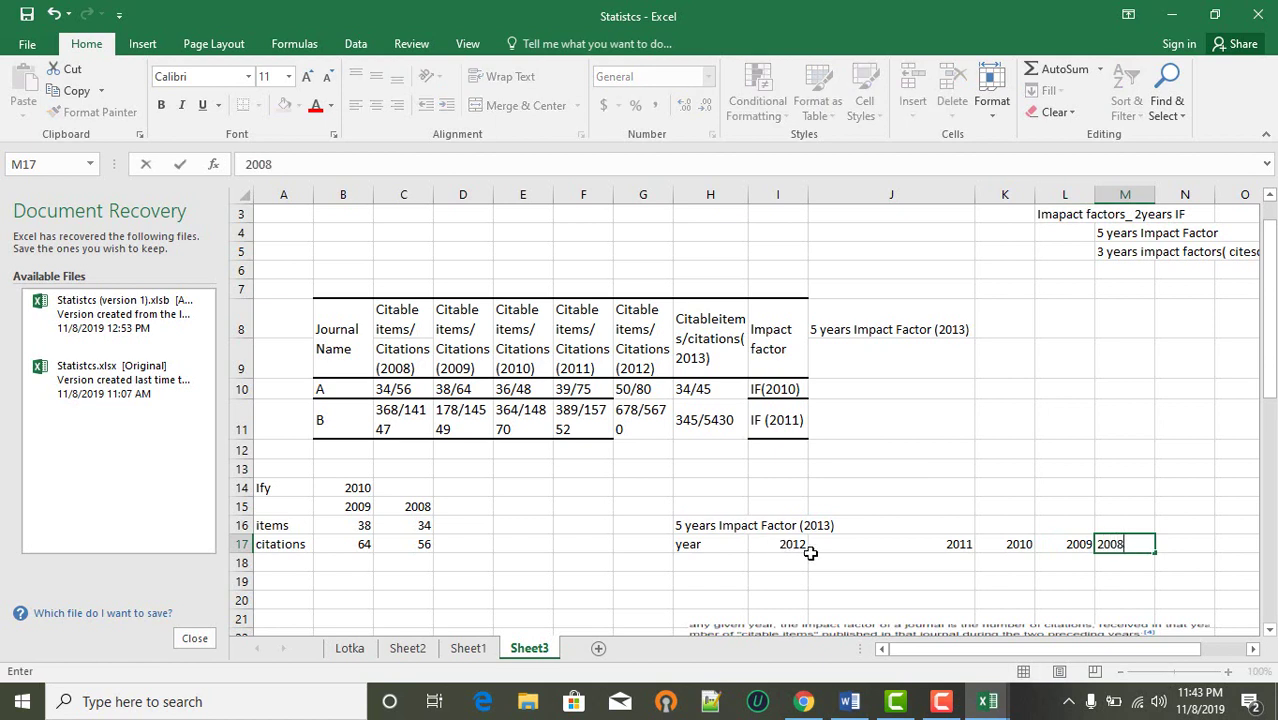
left_click(940, 560)
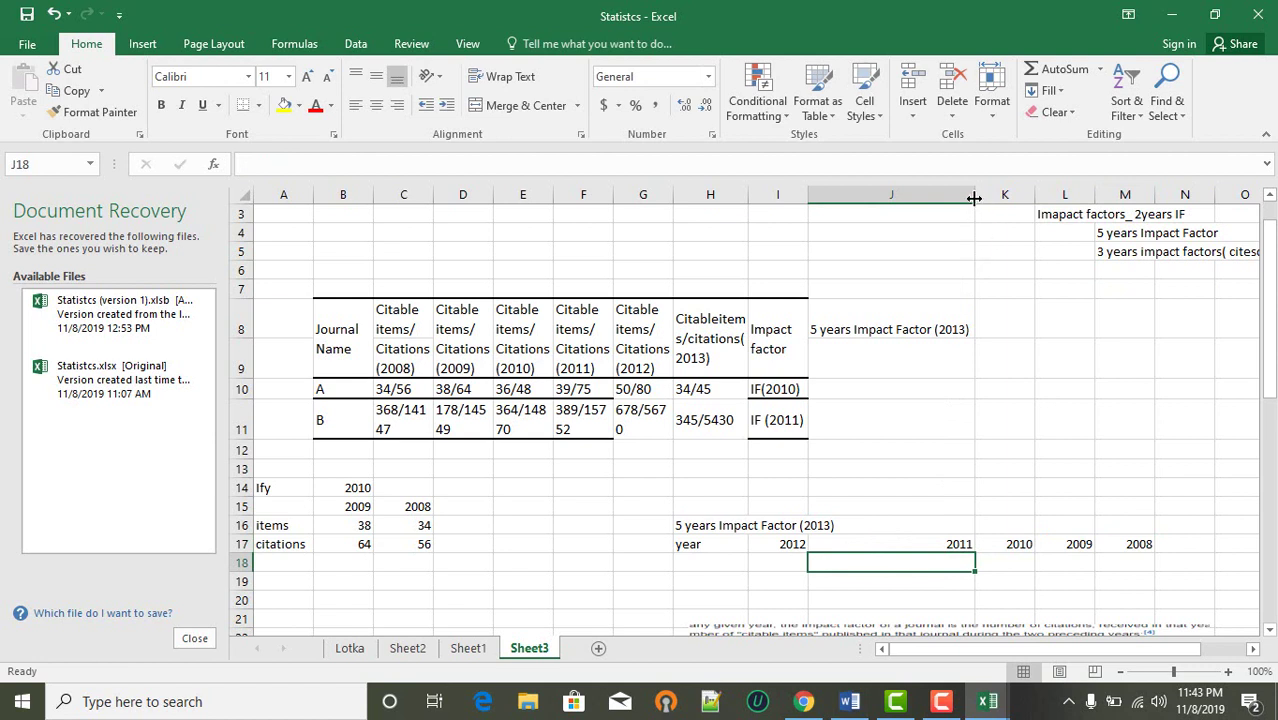
- Narrow column J and label H18 "citations" beneath the year label
left_click_drag(975, 197, 910, 203)
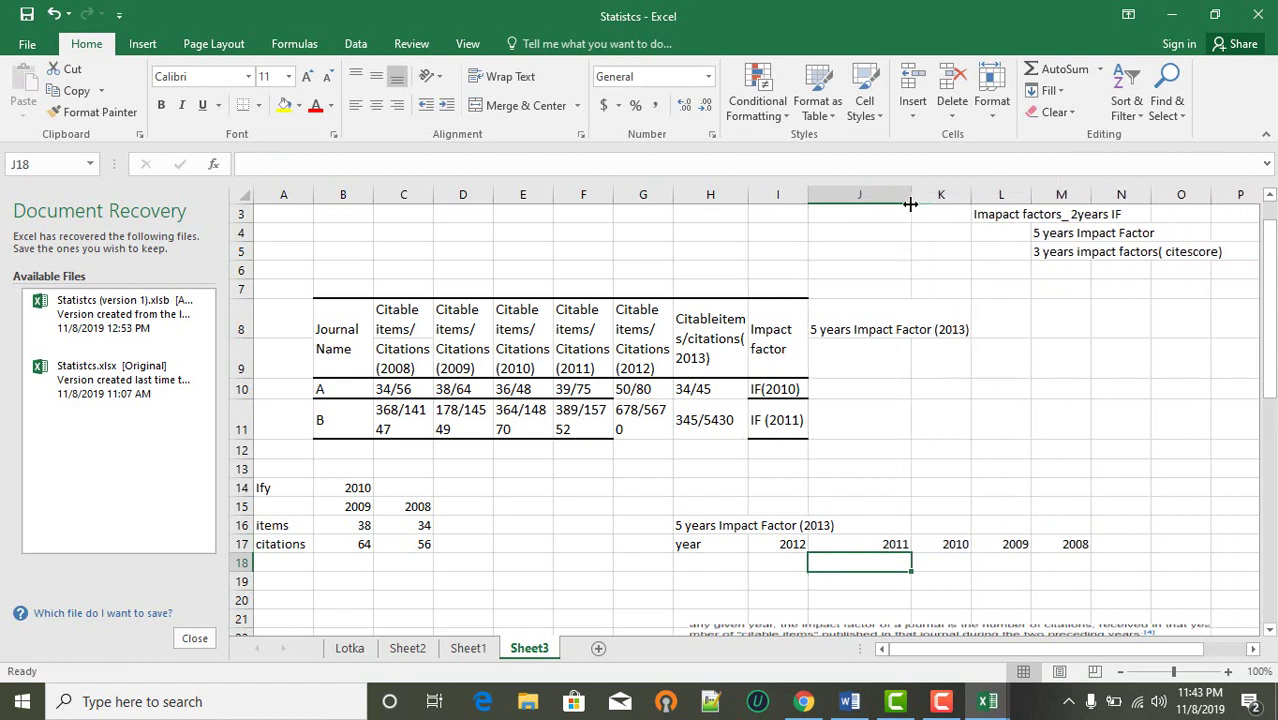
left_click(716, 566)
type("ci")
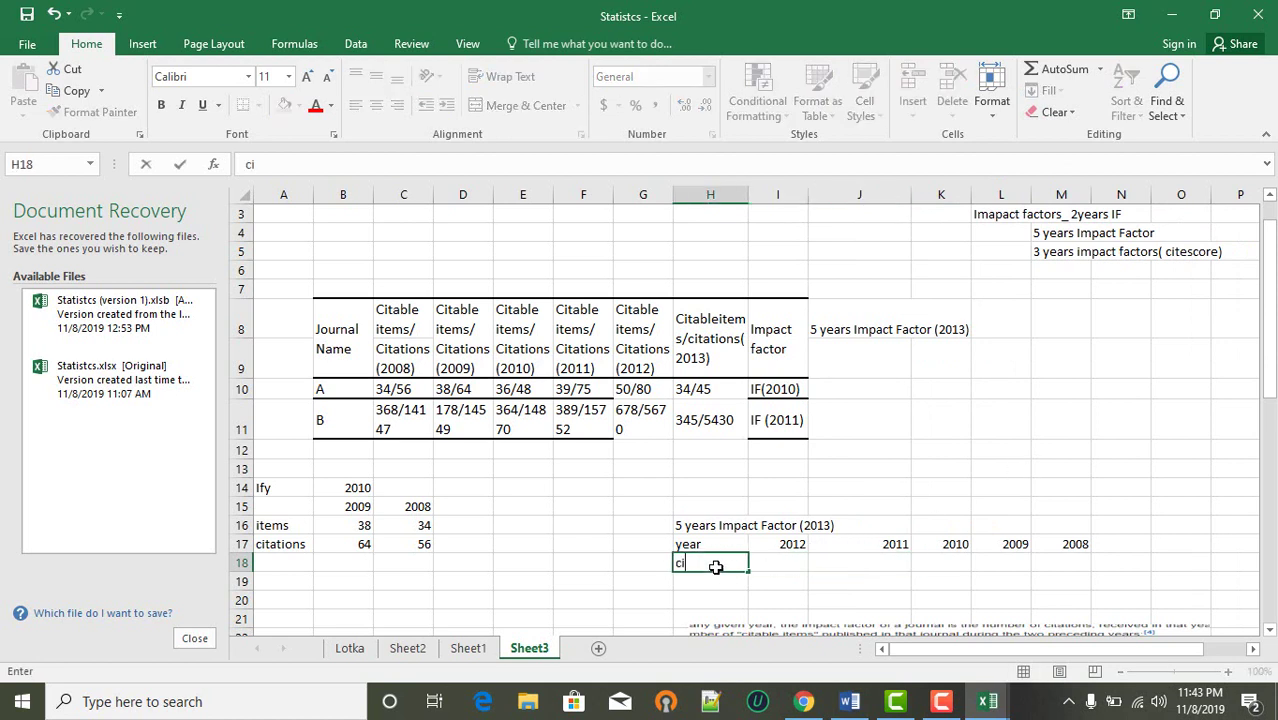
type("tations")
left_click(696, 389)
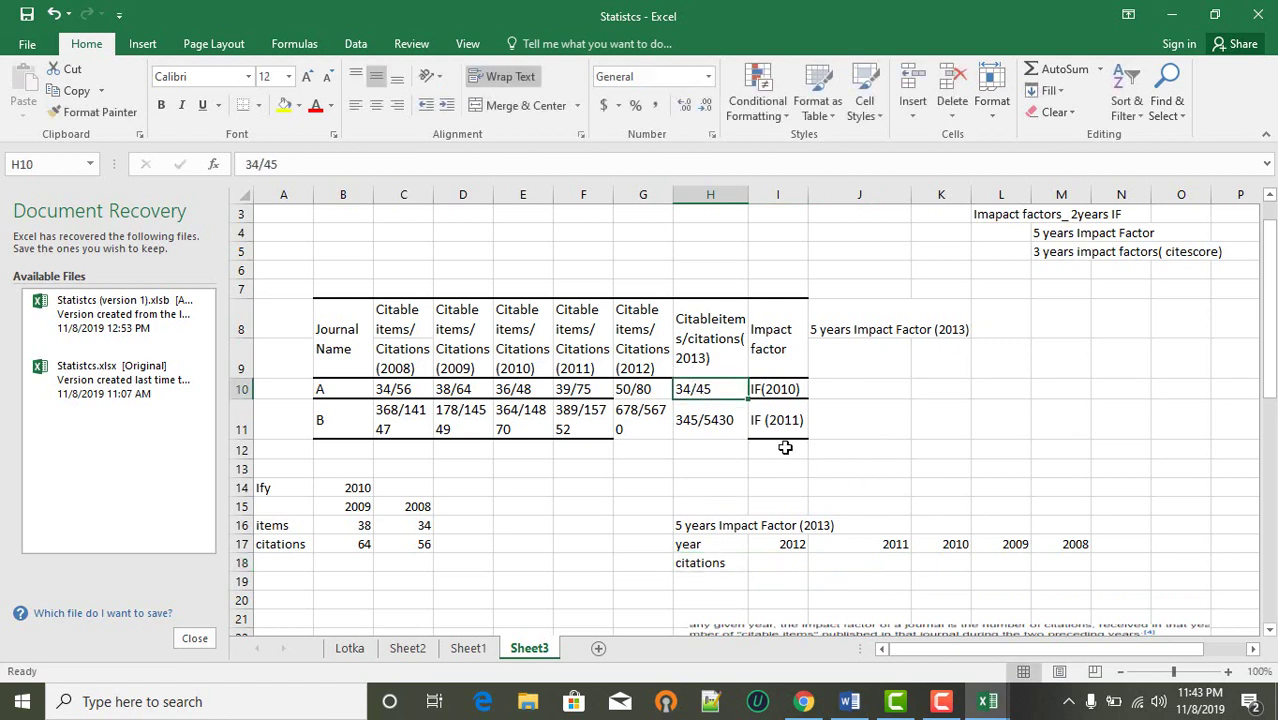
- Enter journal A's citations 80, 75, 48, 64 and 56 across I18 to M18, under the years 2012 to 2008
left_click(780, 566)
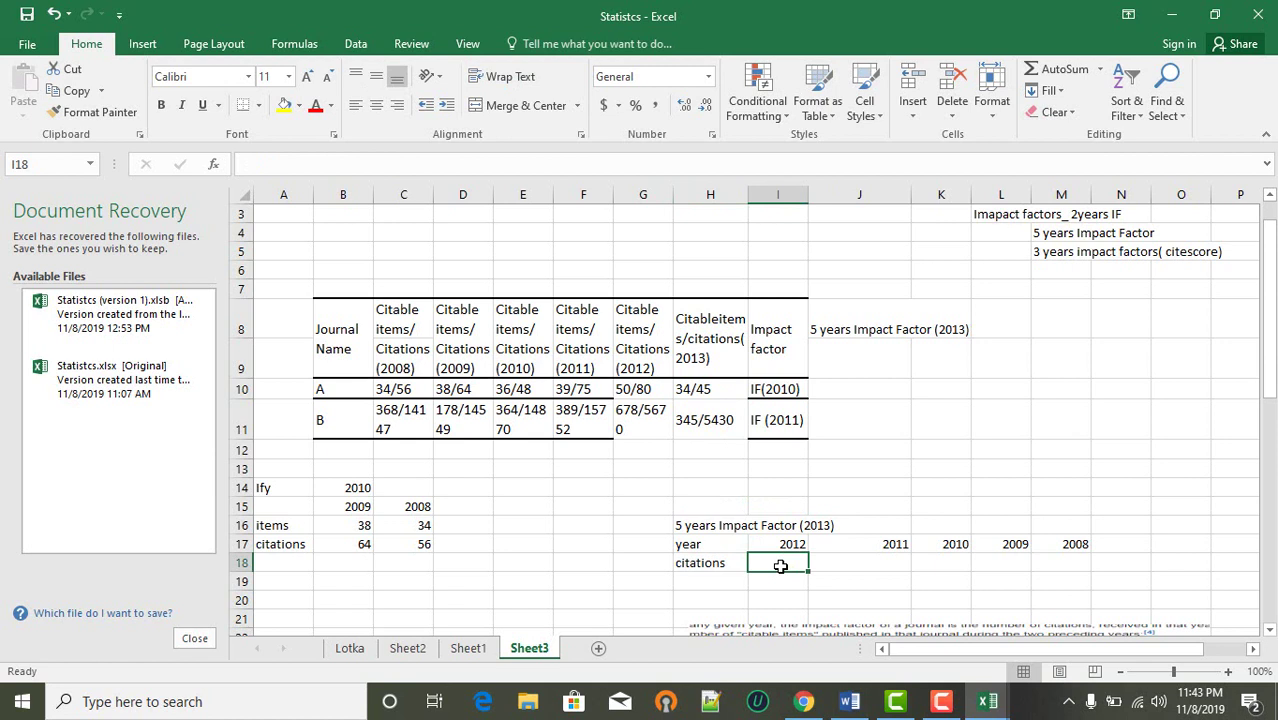
type("80")
key("Tab")
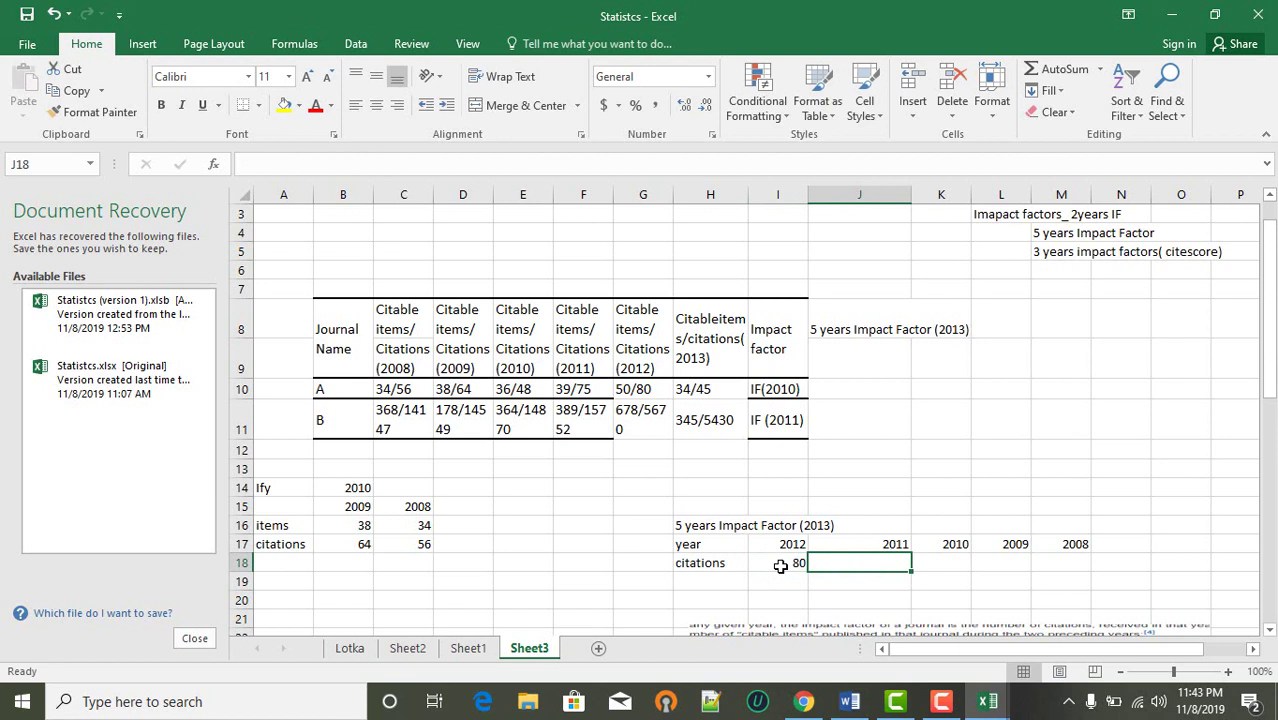
type("75")
key("Tab")
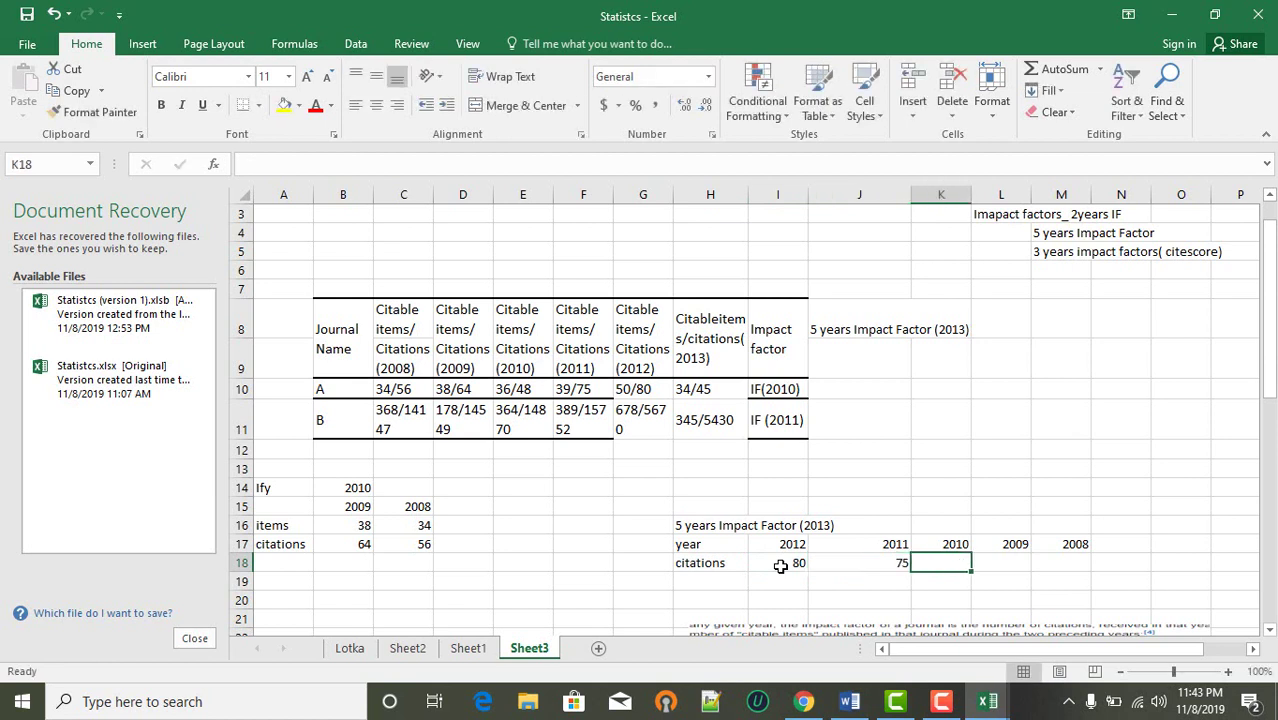
type("48")
key("Tab")
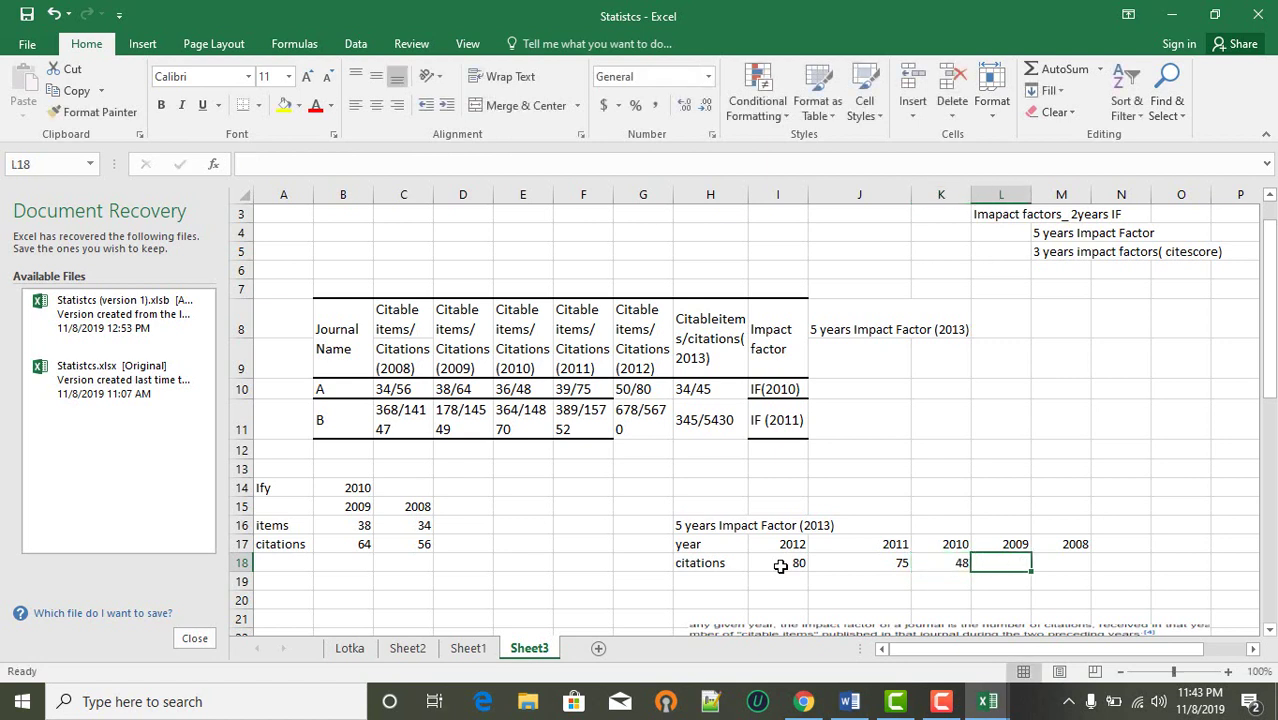
type("64")
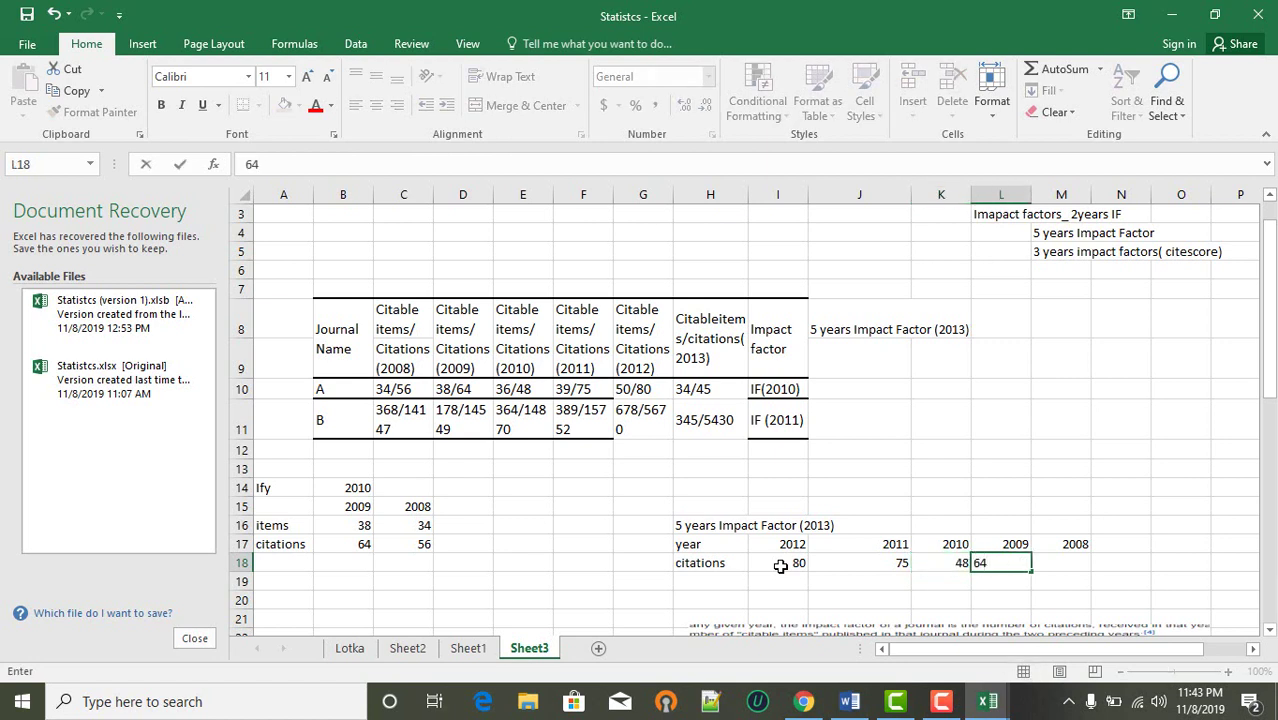
key("Tab")
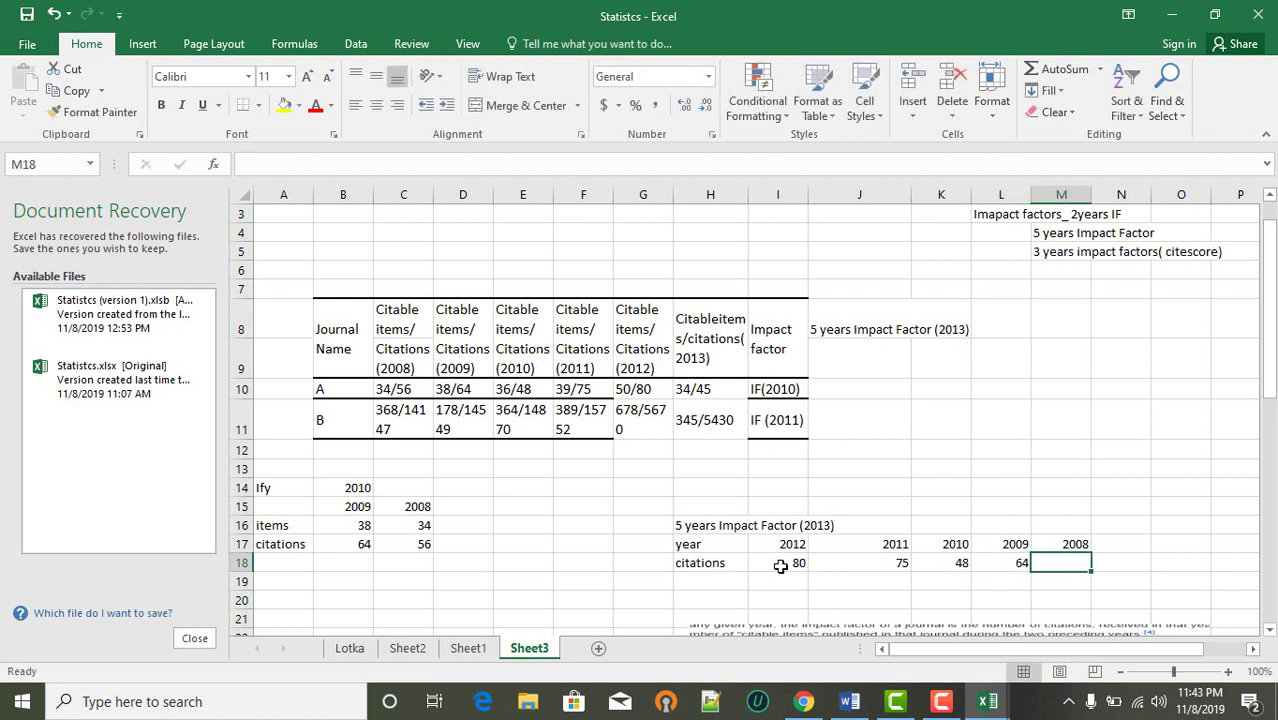
type("56")
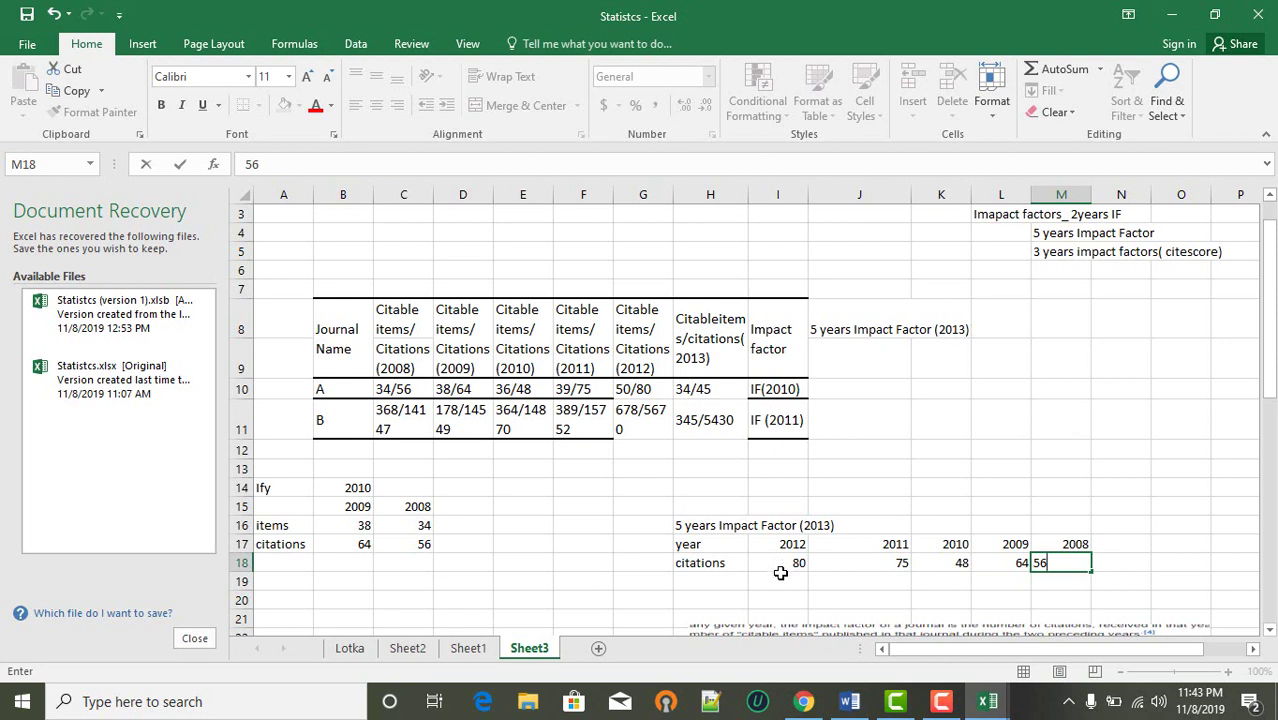
- Label H19 "citableitems" beneath the citations label
left_click(703, 582)
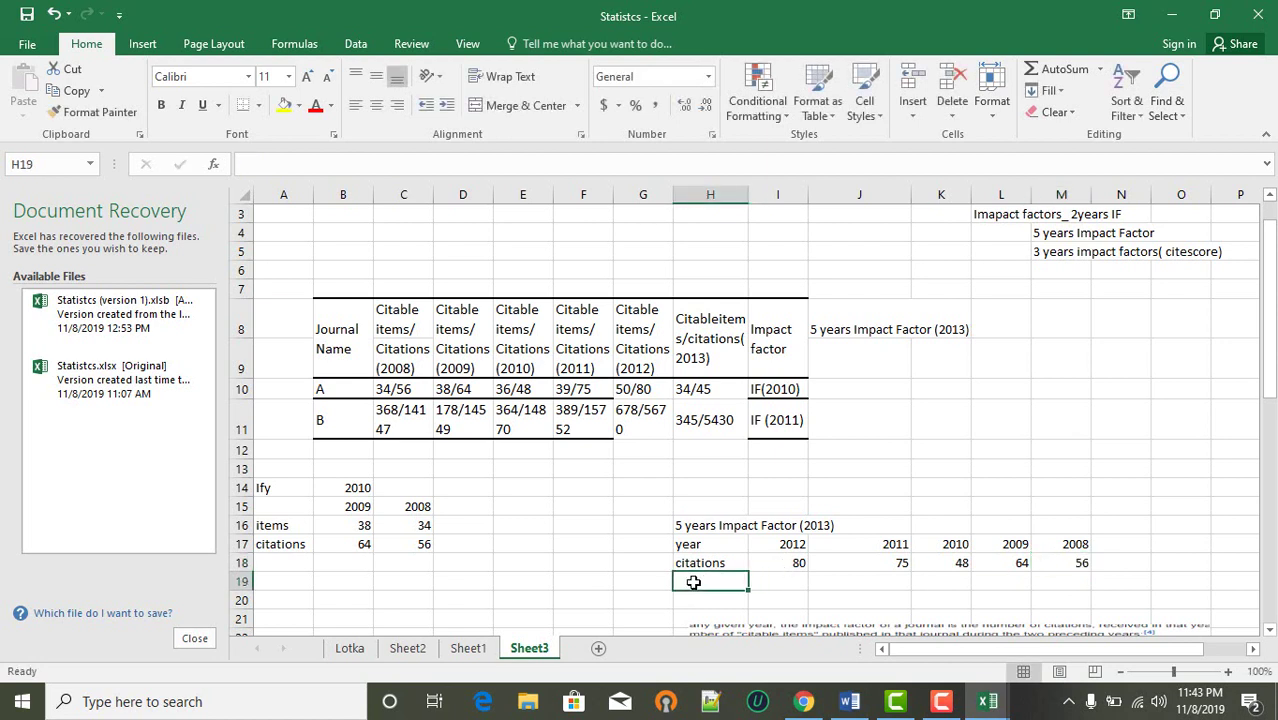
type("cit")
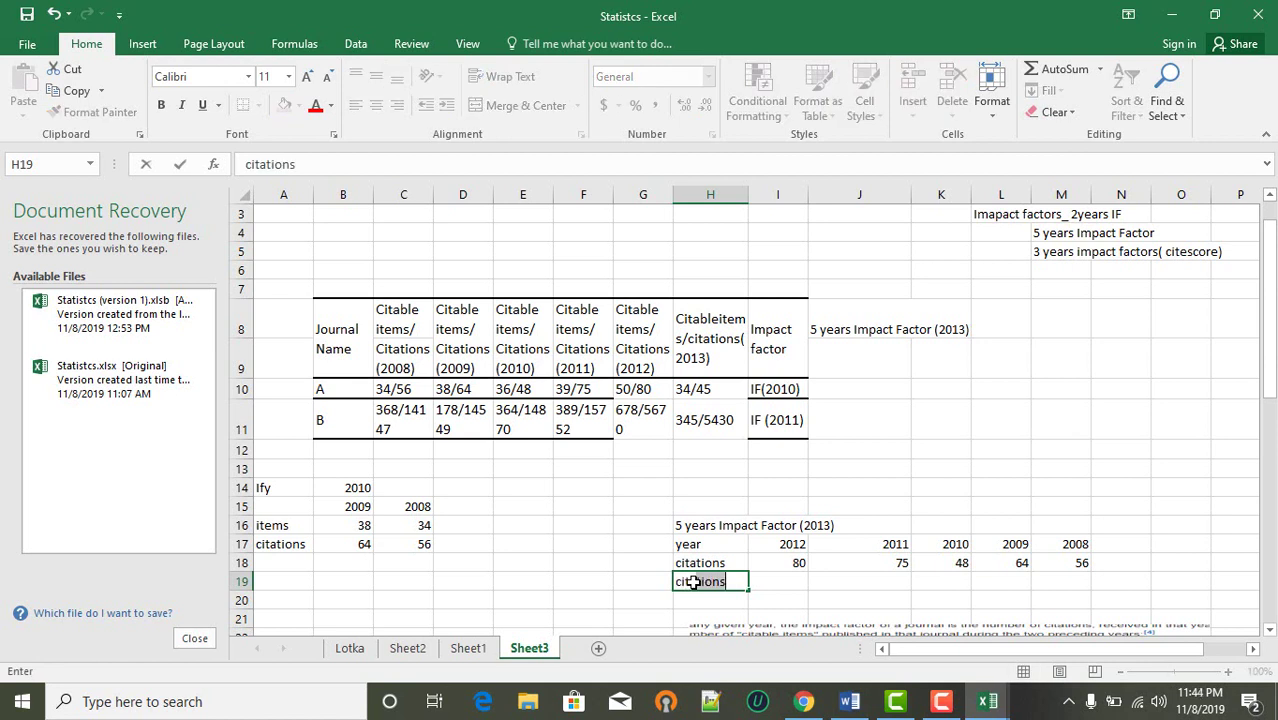
type("ableitems")
left_click(778, 584)
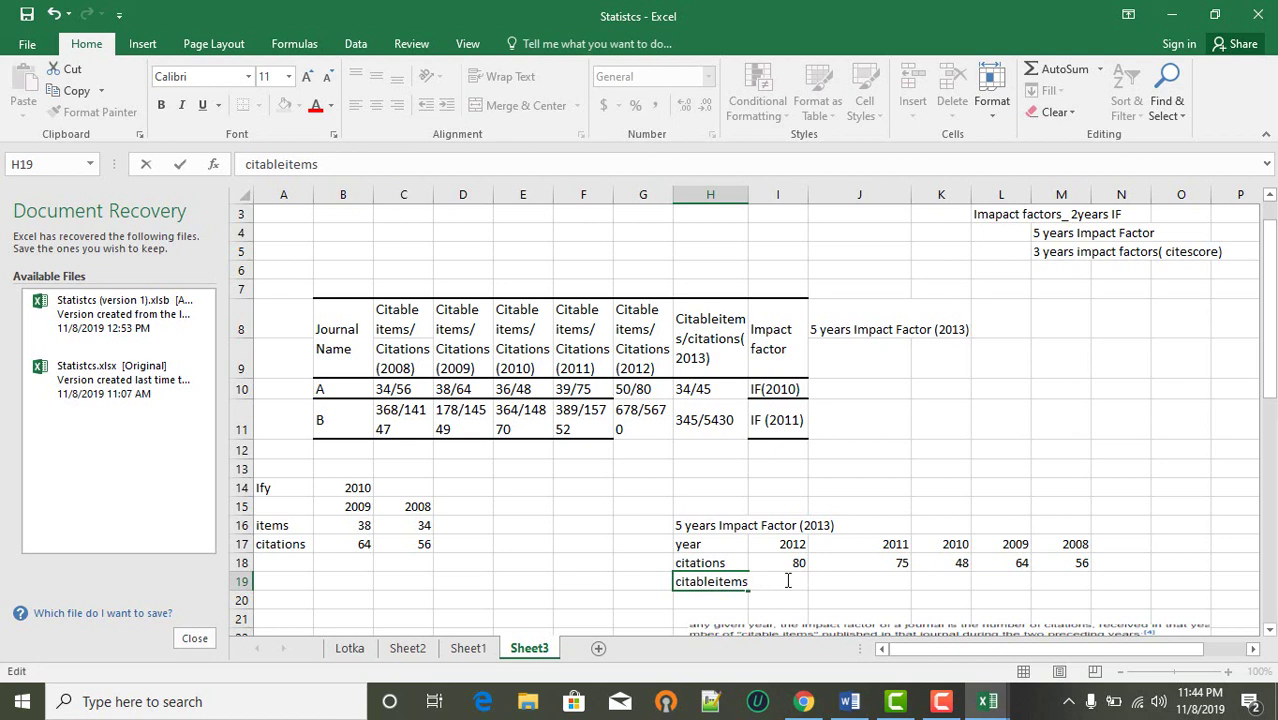
- Enter journal A's citable items 50, 39, 36, 38 and 34 across I19 to M19, under the years 2012 to 2008
left_click(862, 590)
left_click(784, 585)
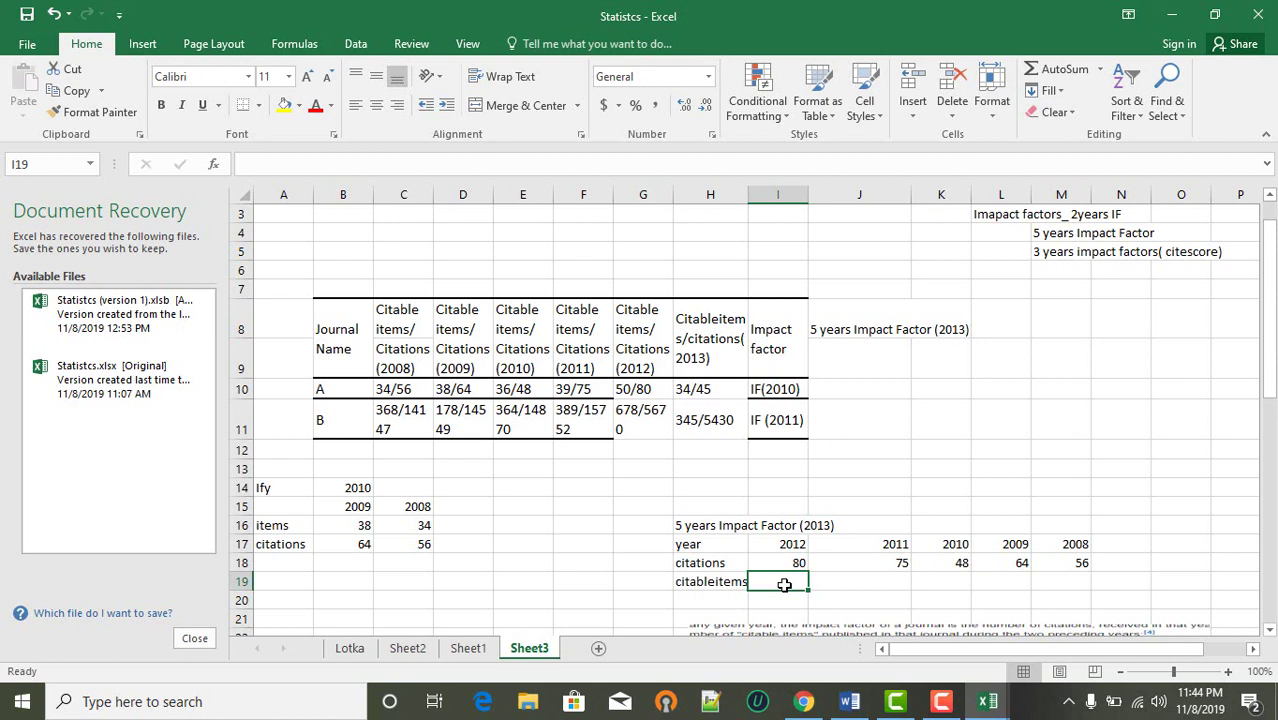
type("50")
key("Tab")
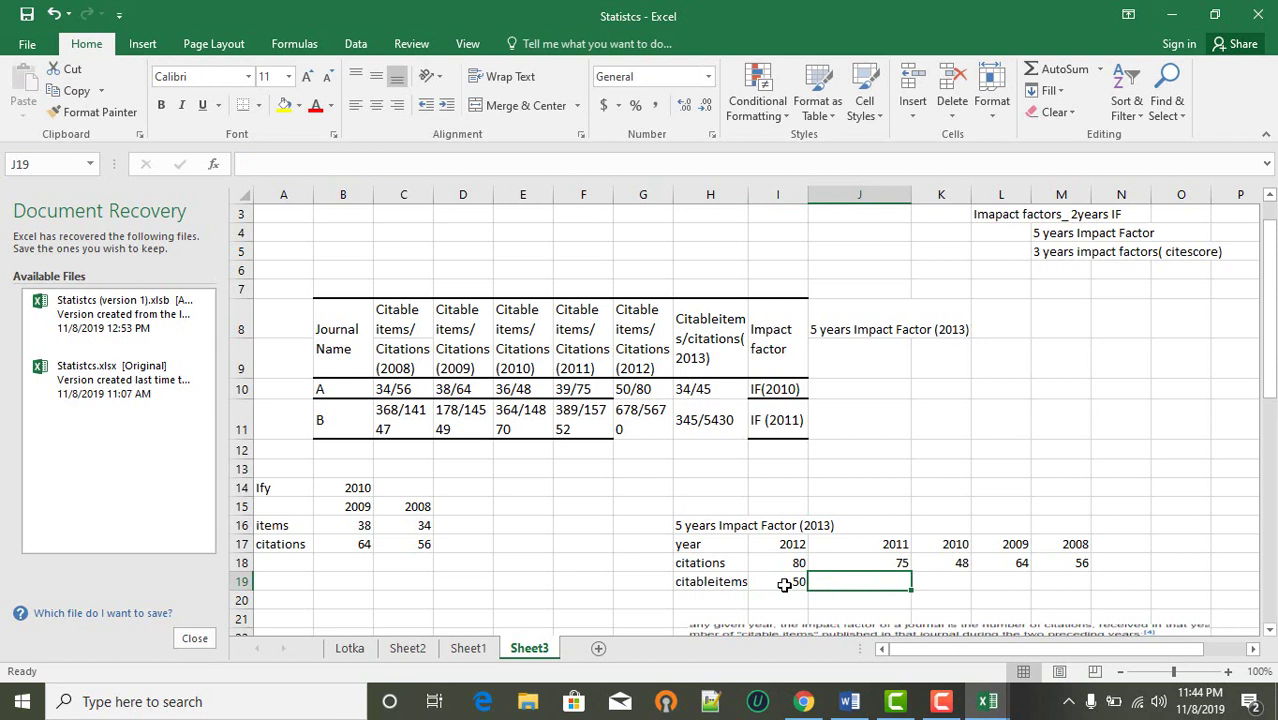
type("39")
key("Tab")
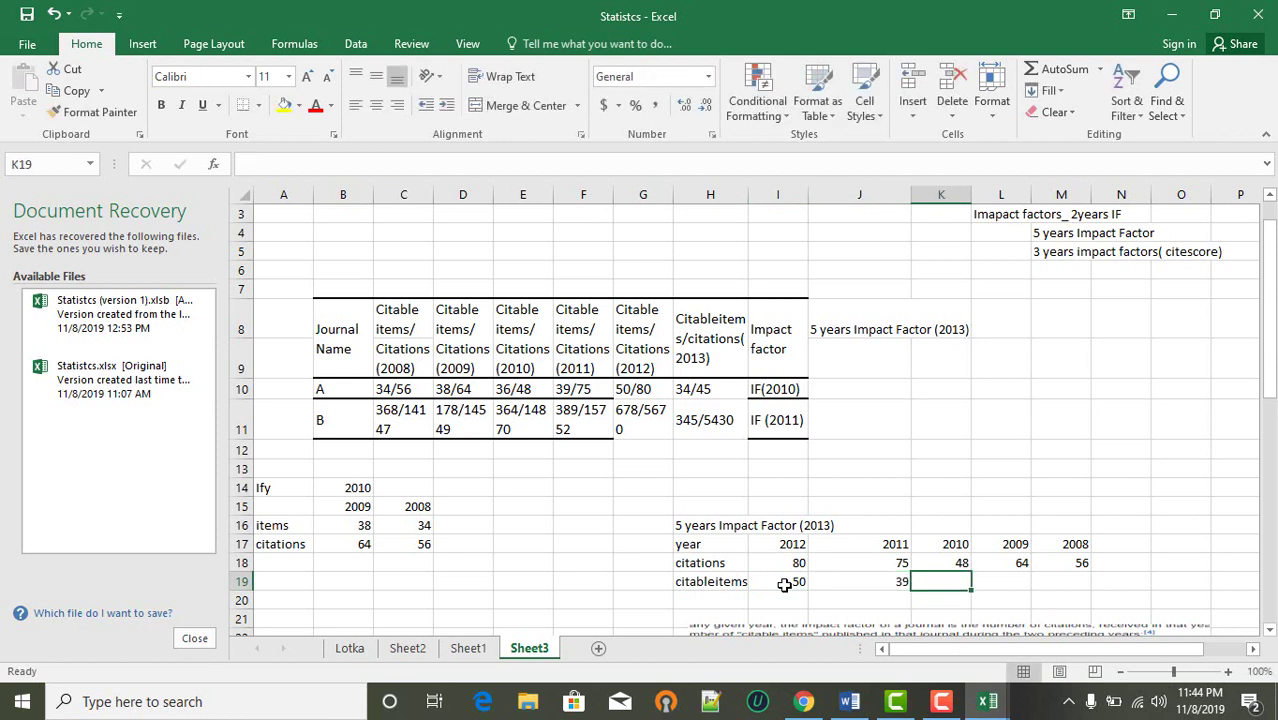
type("36")
key("Tab")
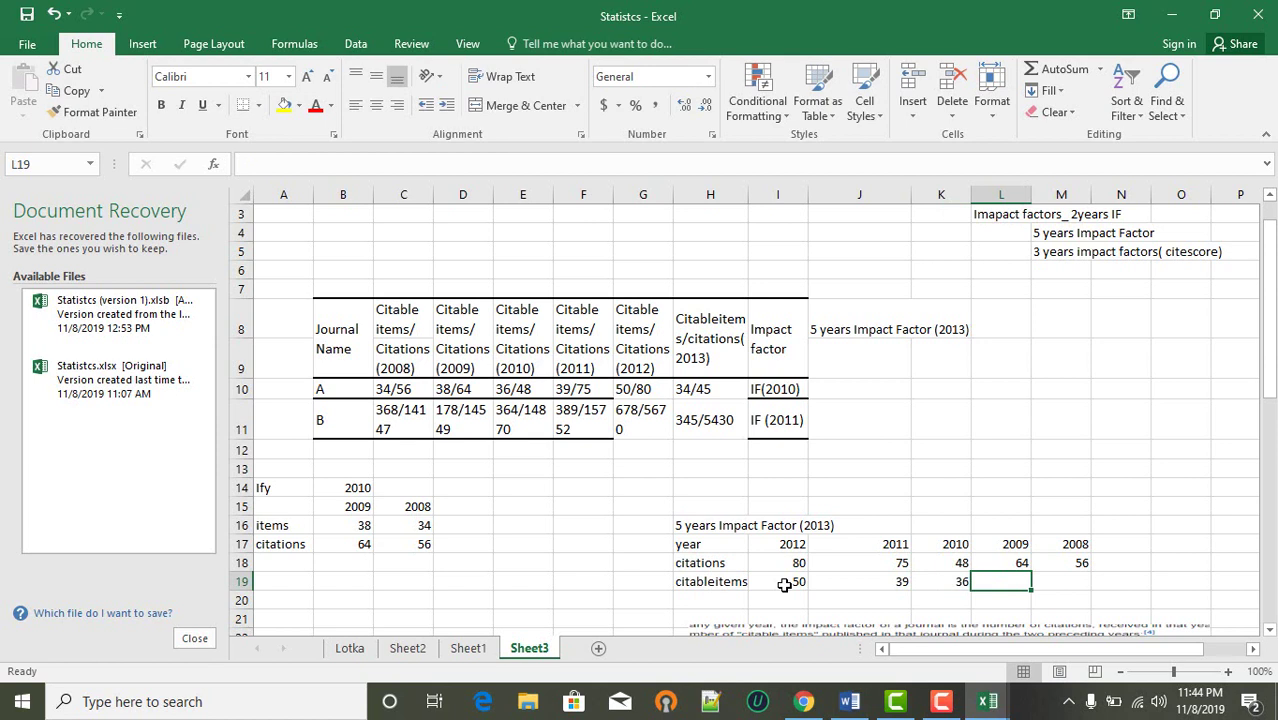
type("38")
key("Tab")
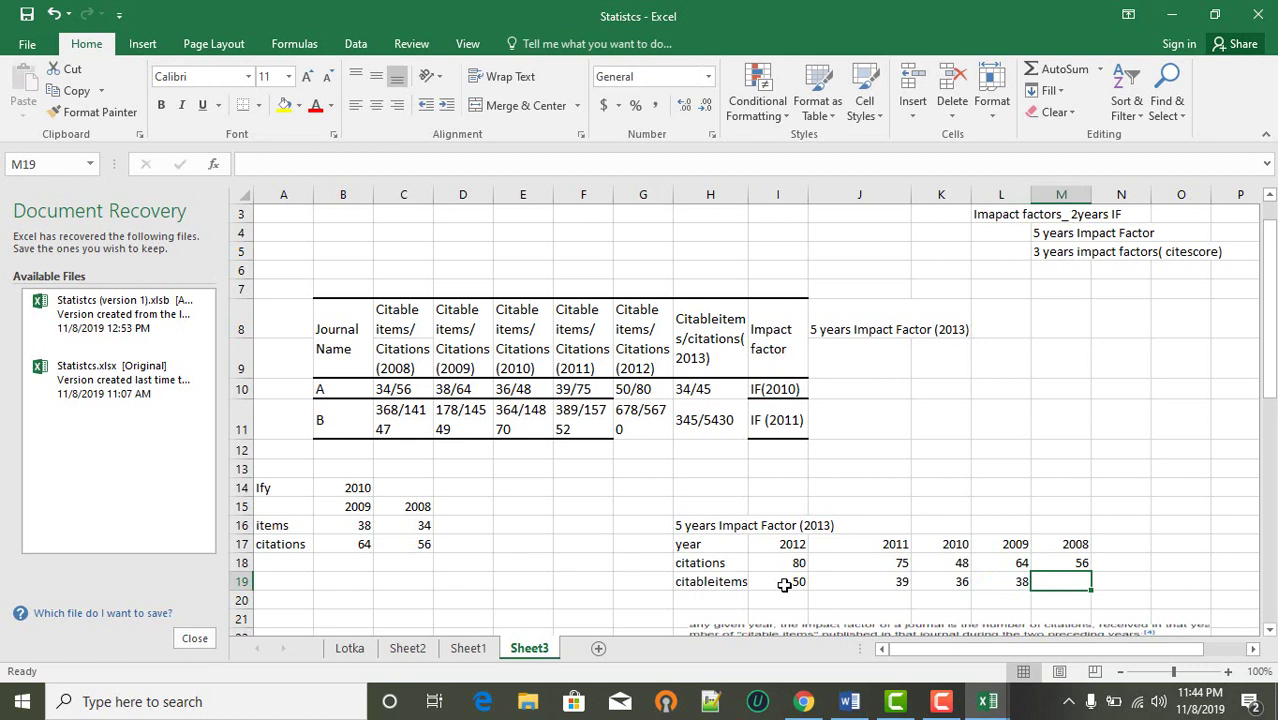
type("34")
left_click(998, 606)
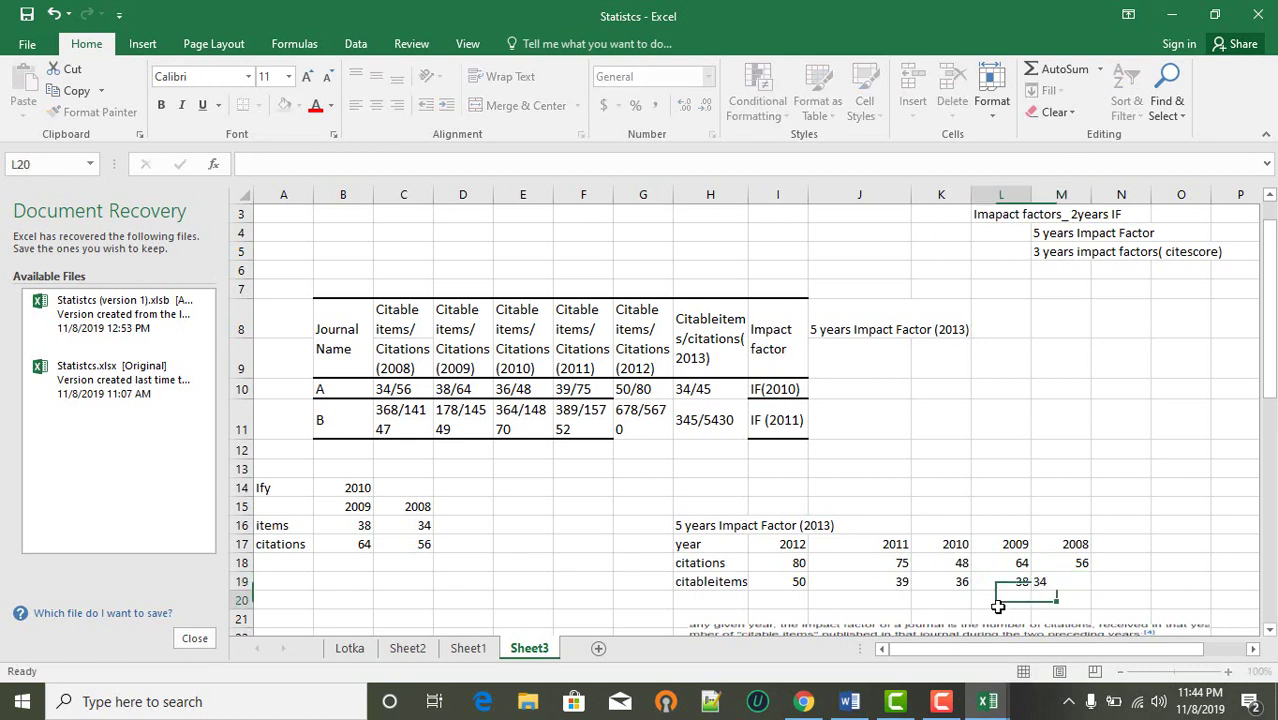
- Label N17 "total" and sum the citations row in N18 and the citable items row in N19 with AutoSum
left_click(1108, 545)
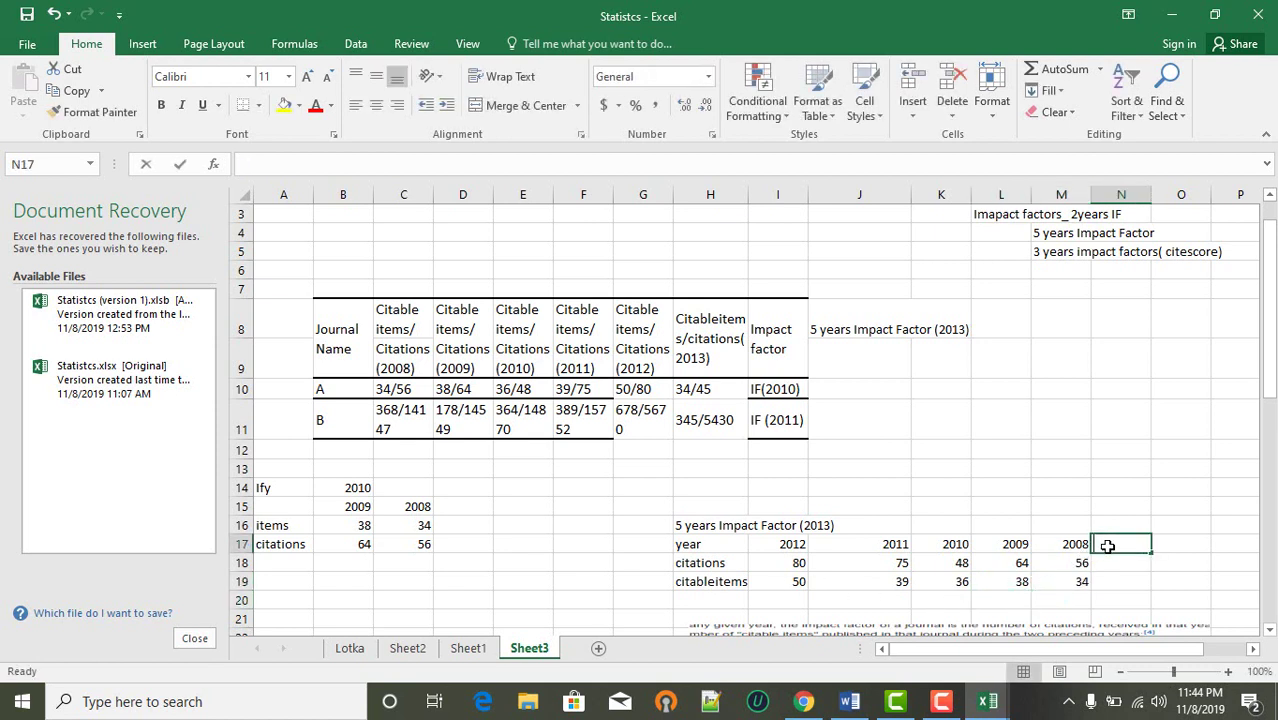
type("total")
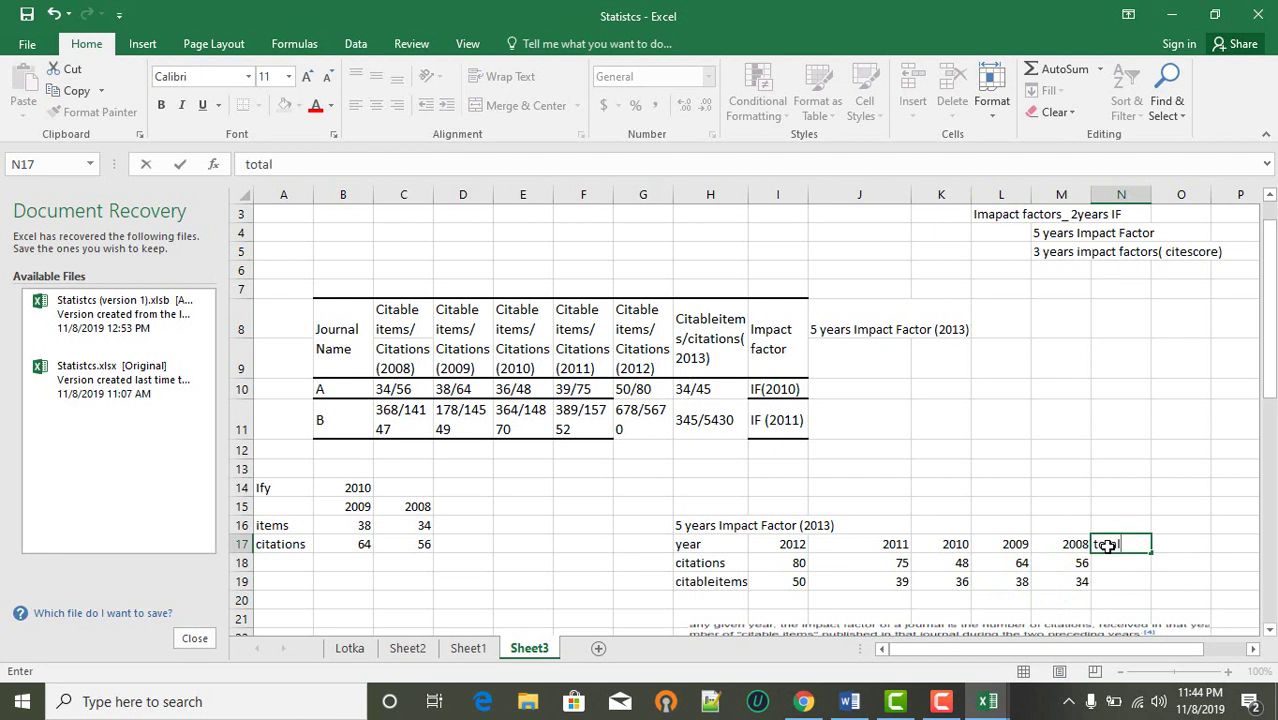
left_click(1118, 564)
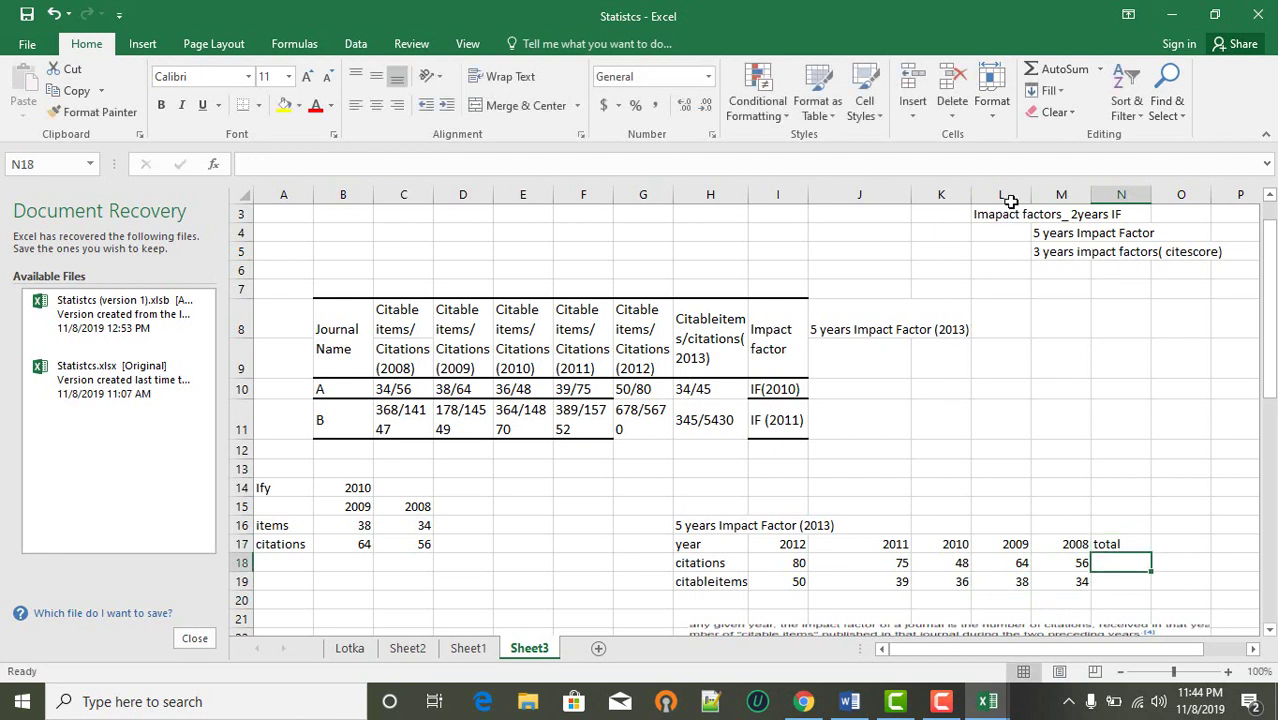
left_click(1066, 70)
key("Return")
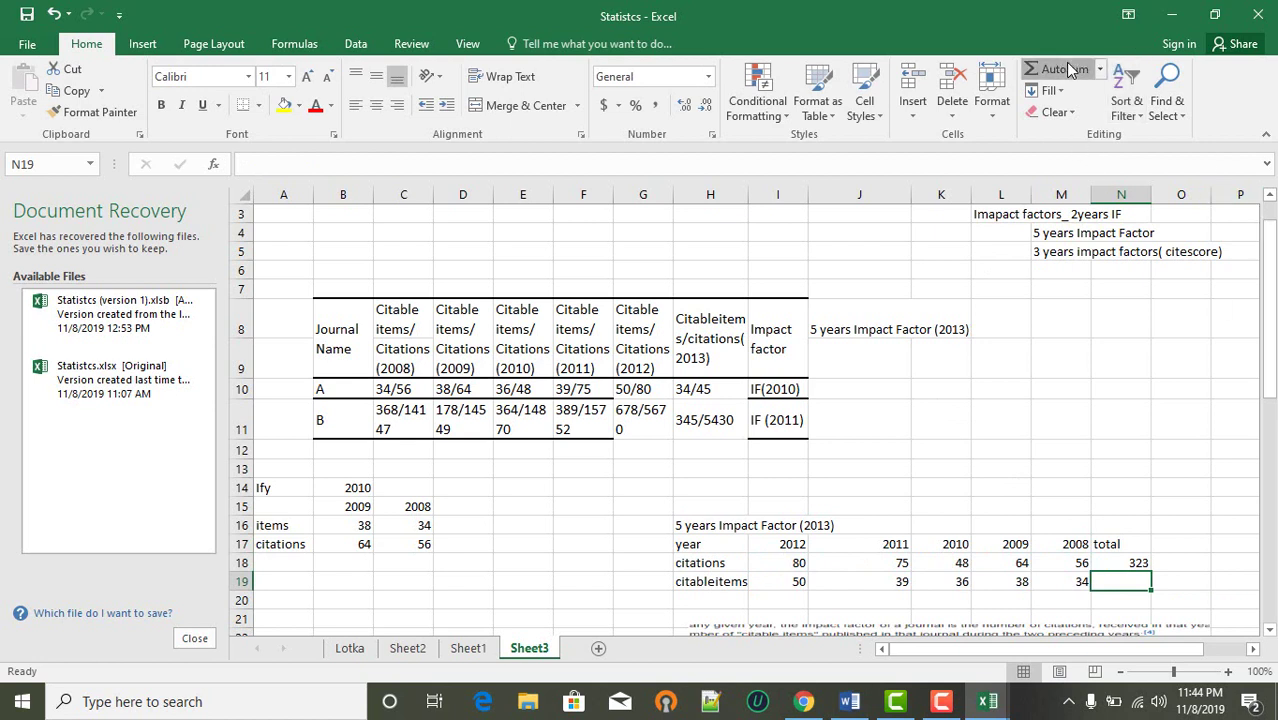
left_click(1066, 70)
key("Return")
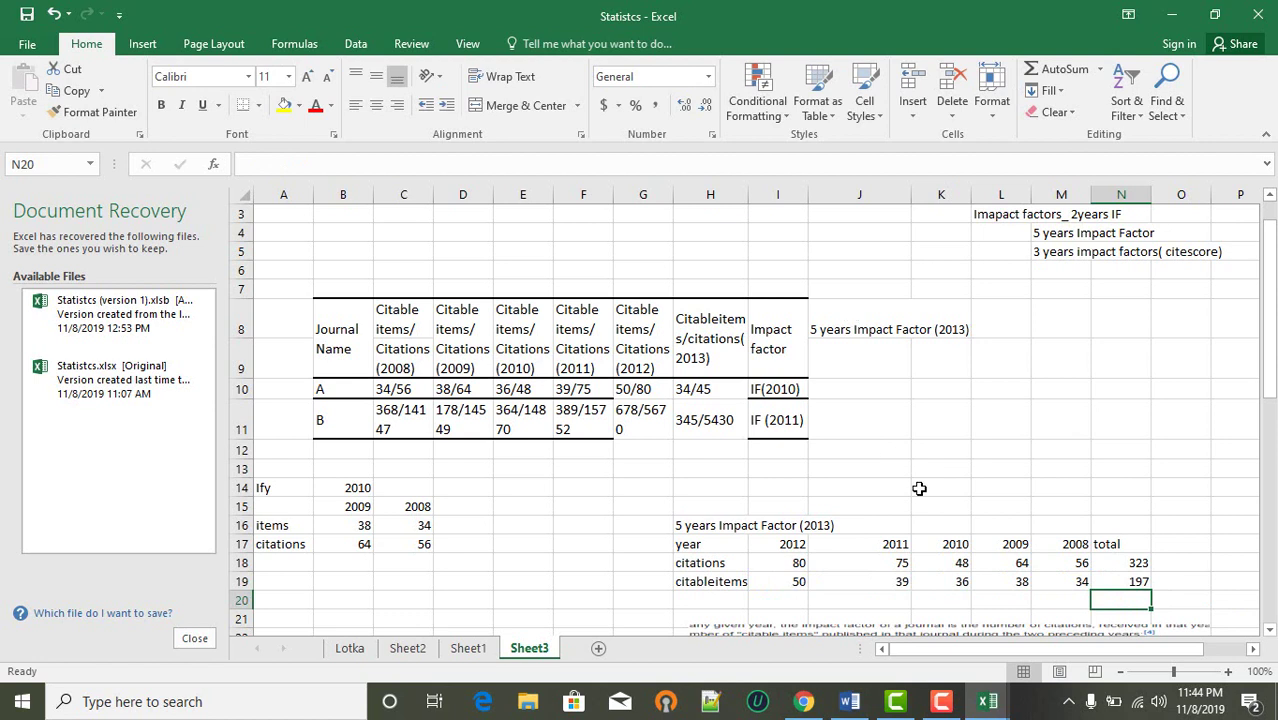
left_click(871, 525)
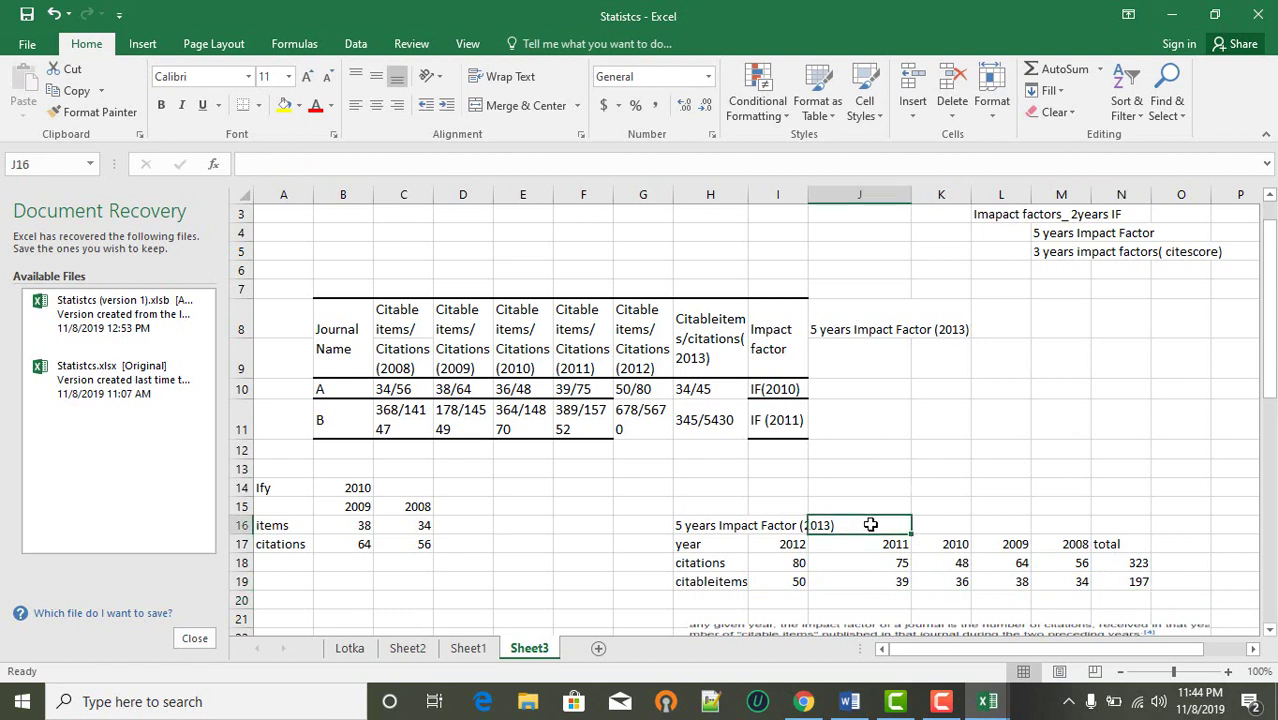
type("=")
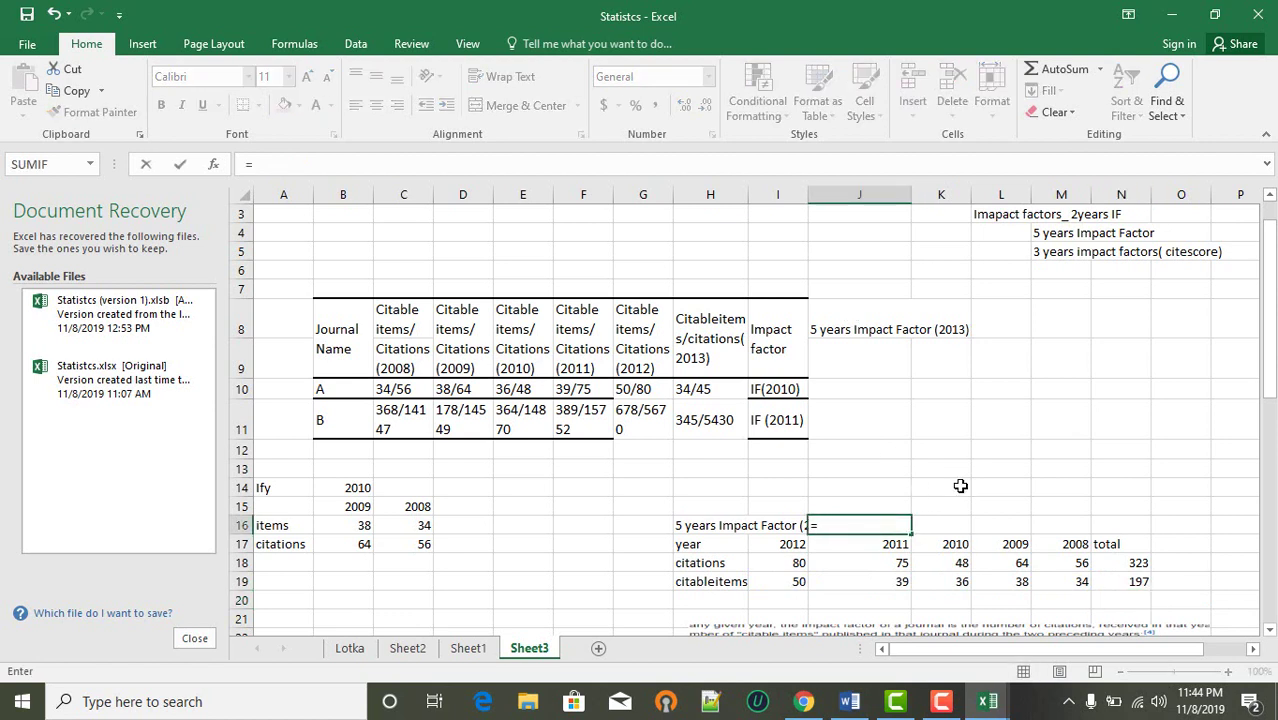
left_click(980, 508)
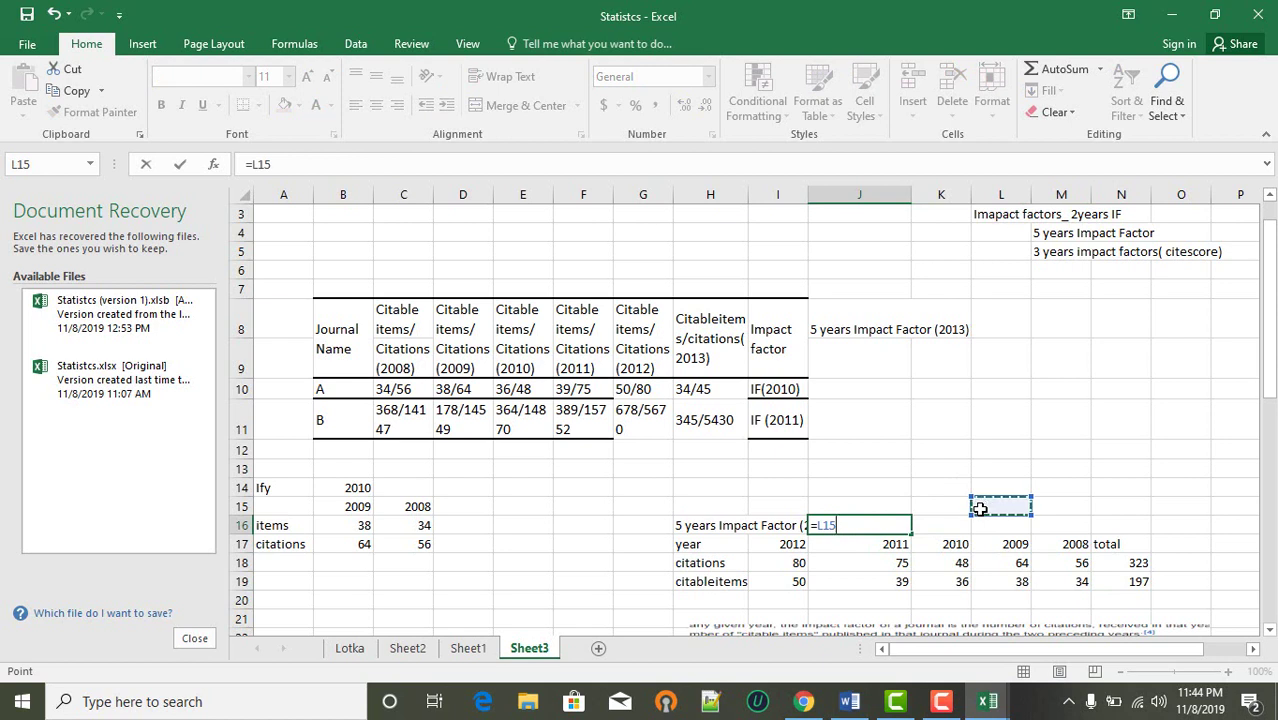
key("BackSpace")
key("BackSpace")
key("BackSpace")
left_click(943, 523)
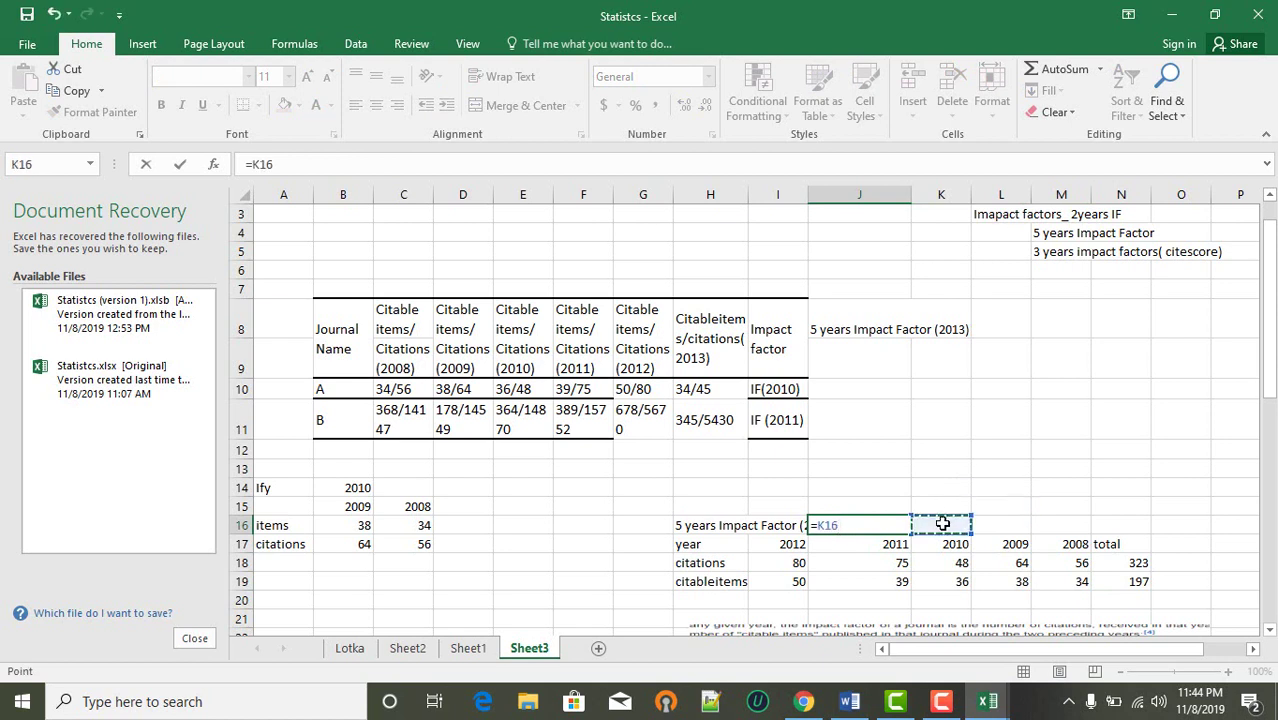
left_click(996, 452)
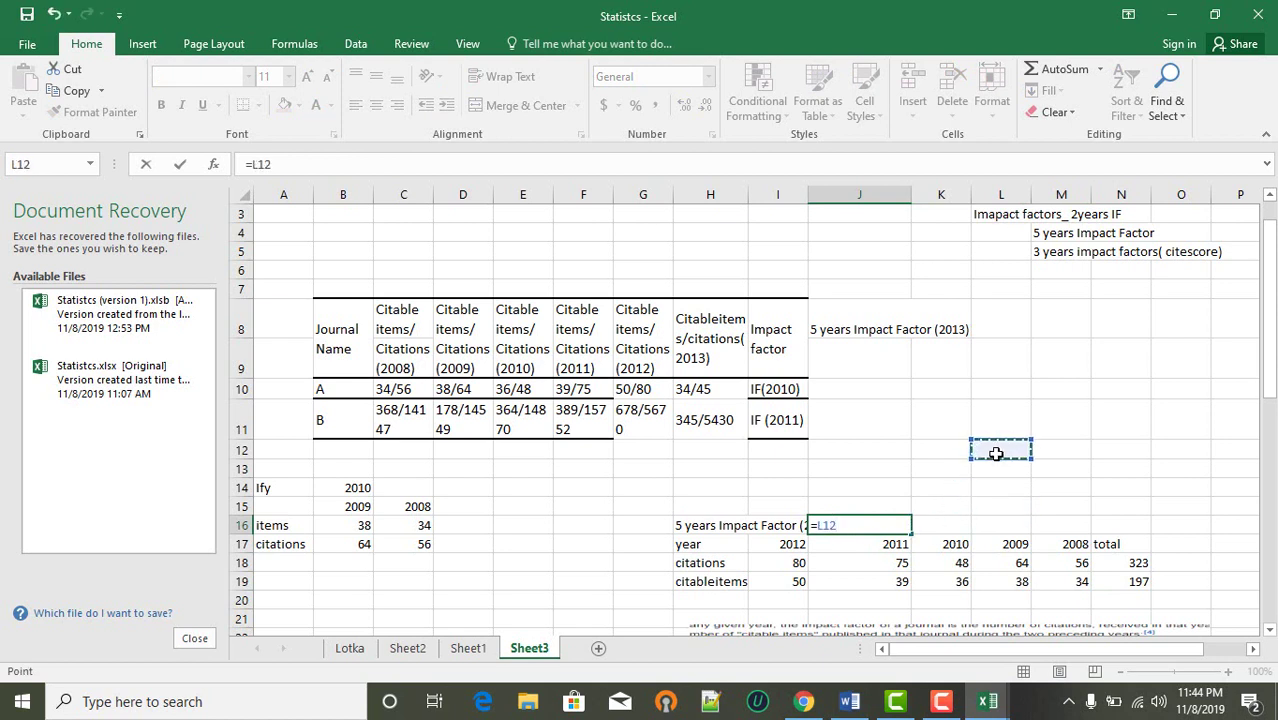
key("ctrl+z")
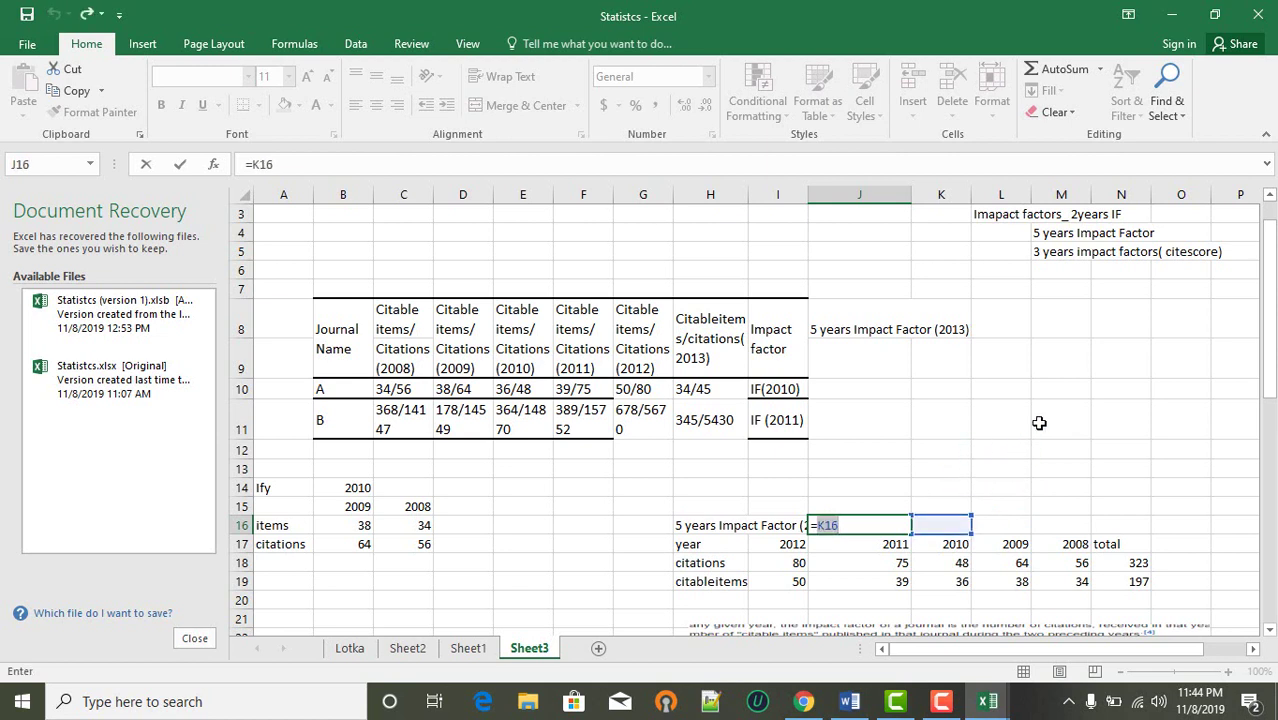
left_click(1039, 423)
left_click(1128, 360)
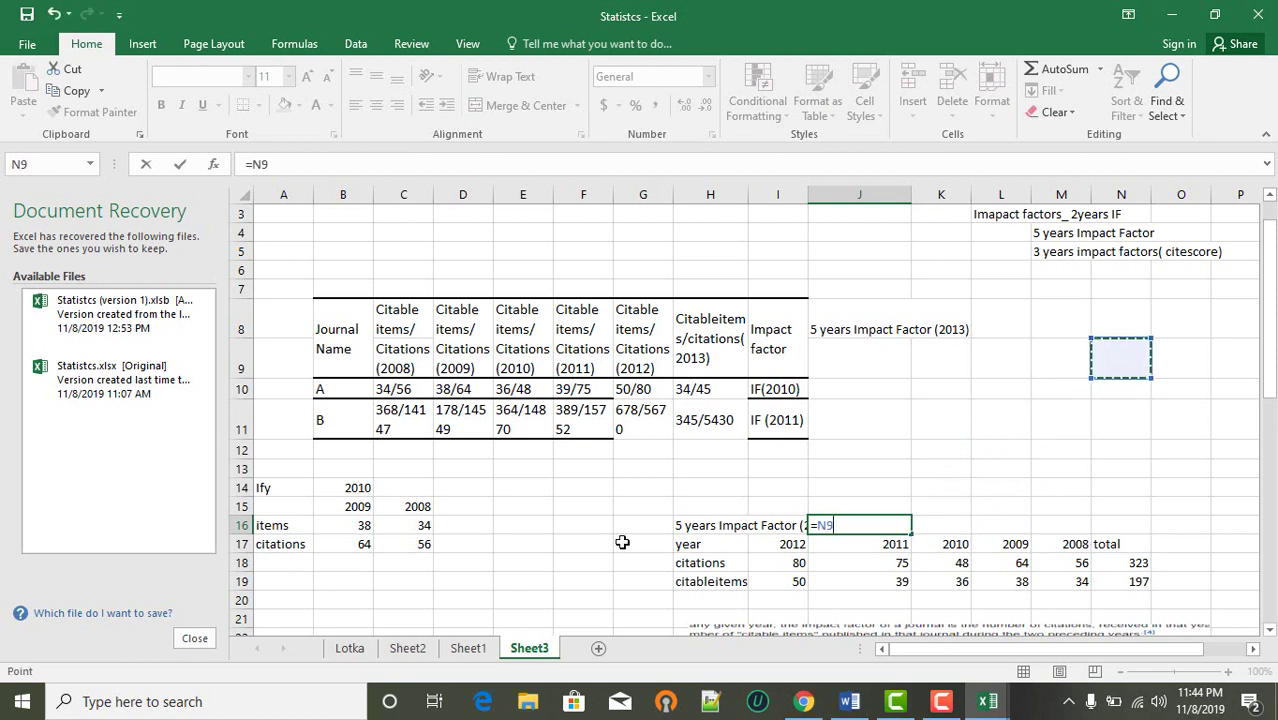
left_click(586, 546)
key("BackSpace")
key("BackSpace")
key("BackSpace")
key("BackSpace")
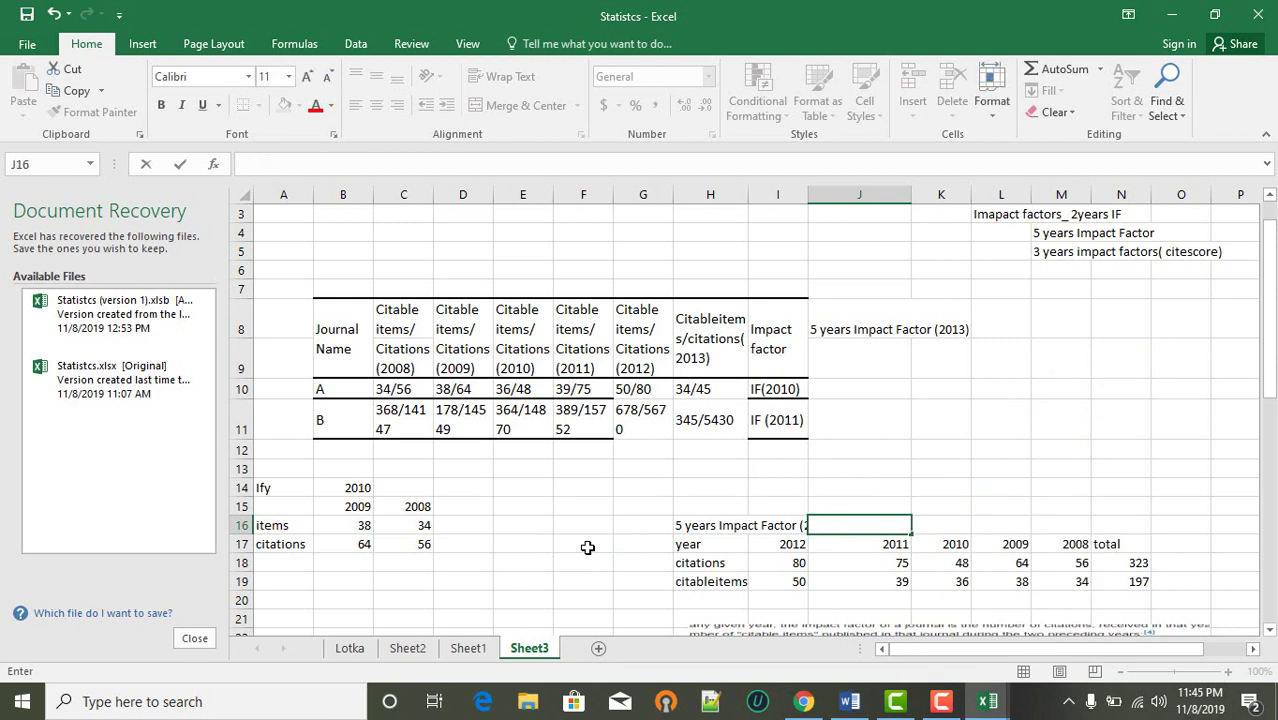
left_click(587, 547)
key("ctrl+z")
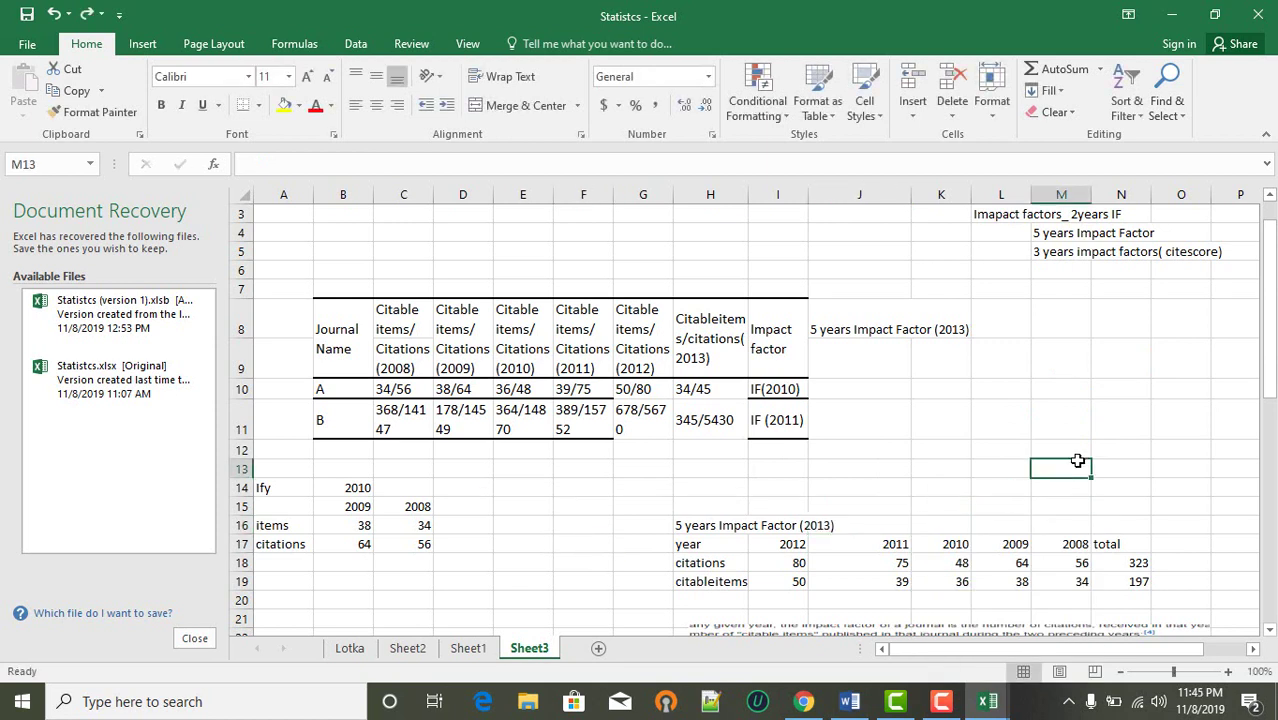
- Calculate the 5 years Impact Factor in K15 by dividing total citations by total citable items with =N18/N19
left_click(939, 521)
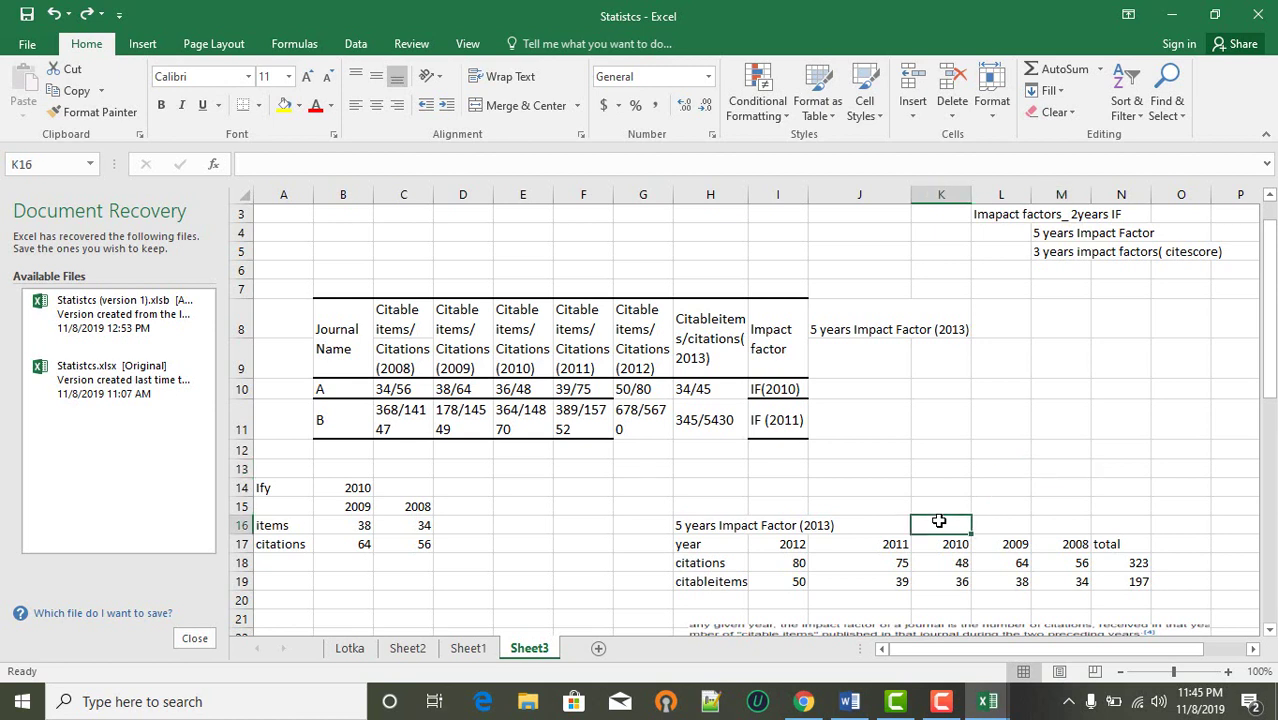
left_click(930, 506)
type("=")
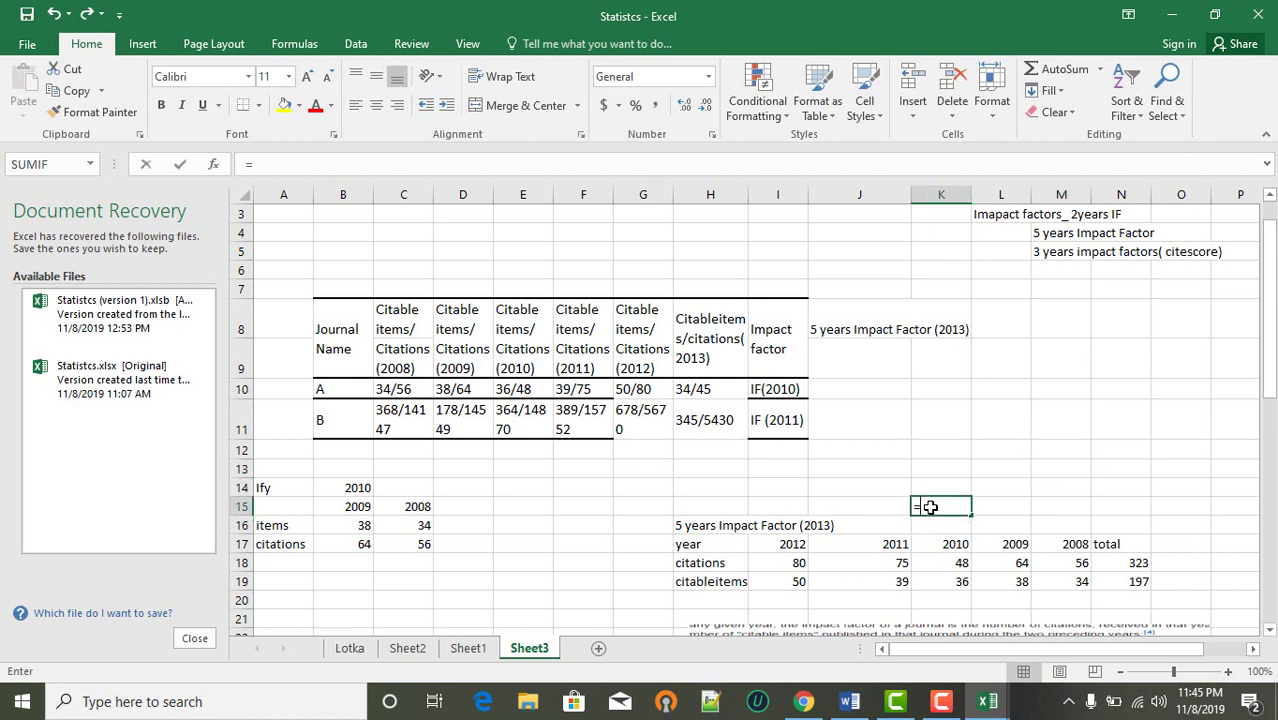
left_click(1138, 563)
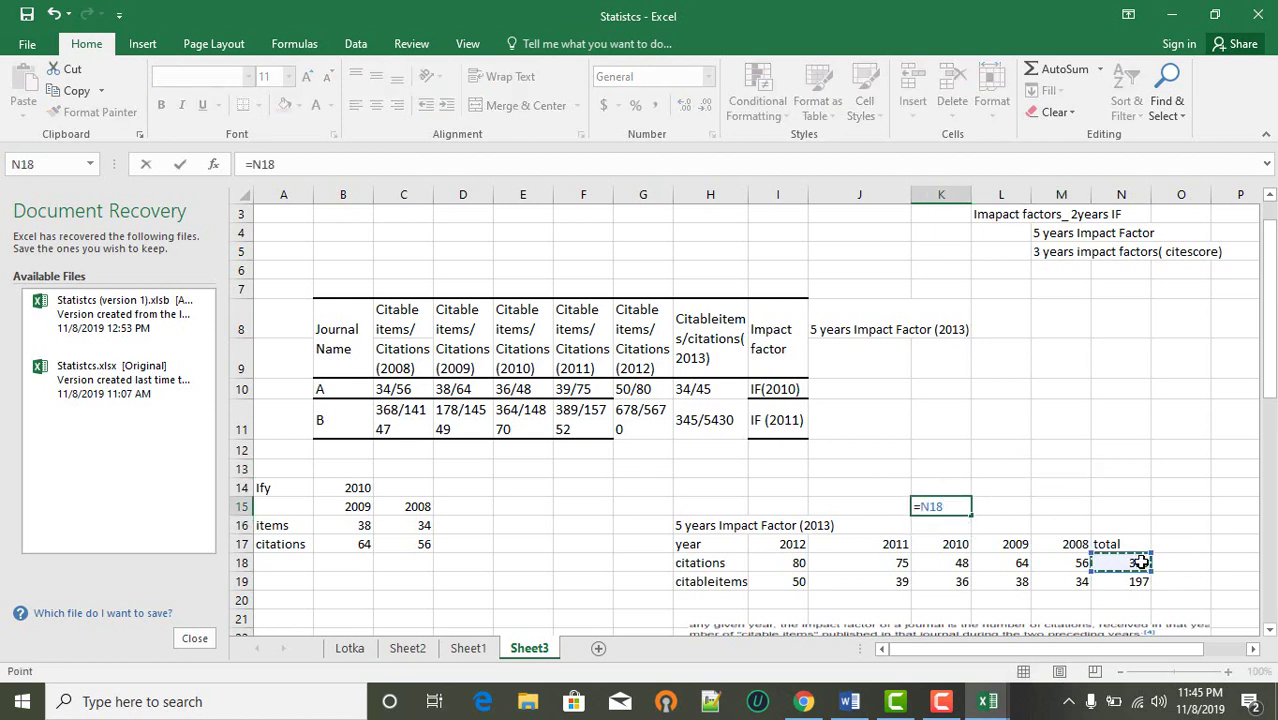
type("/")
left_click(1135, 581)
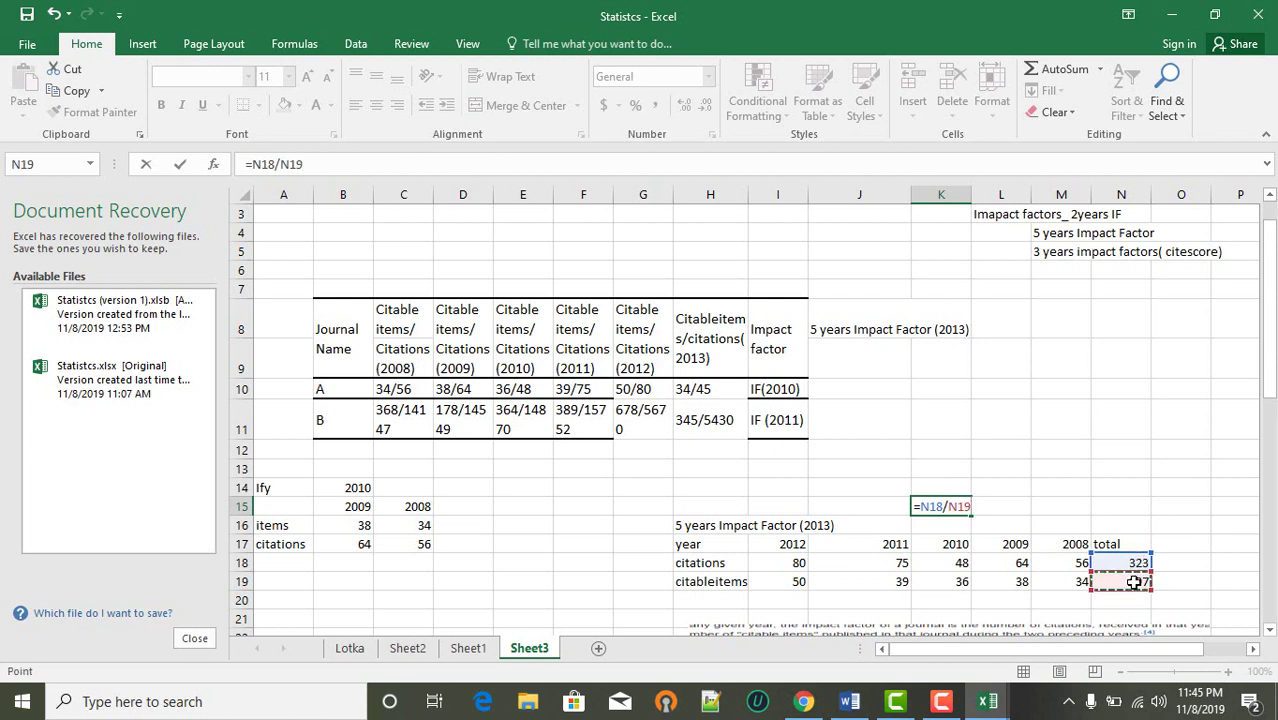
key("Return")
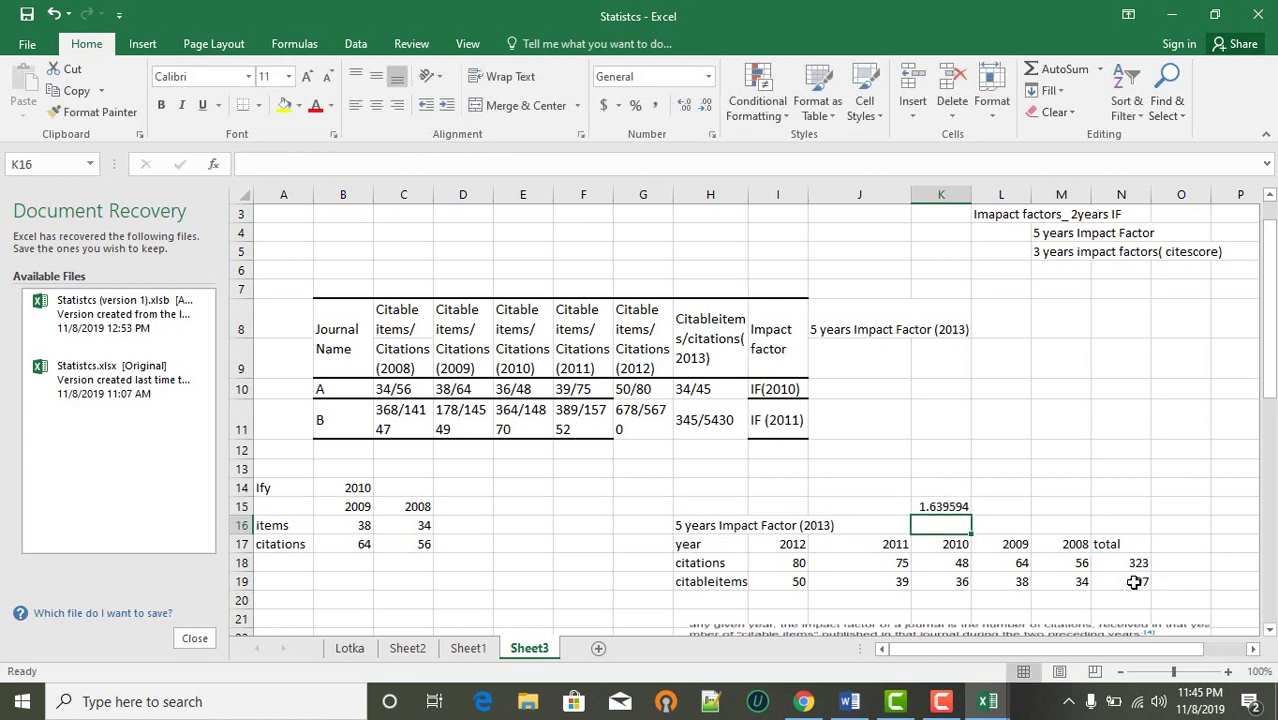
- Move the calculated impact factor from K15 to K16, in line with the "5 years Impact Factor (2013)" label
left_click(930, 495)
left_click(930, 506)
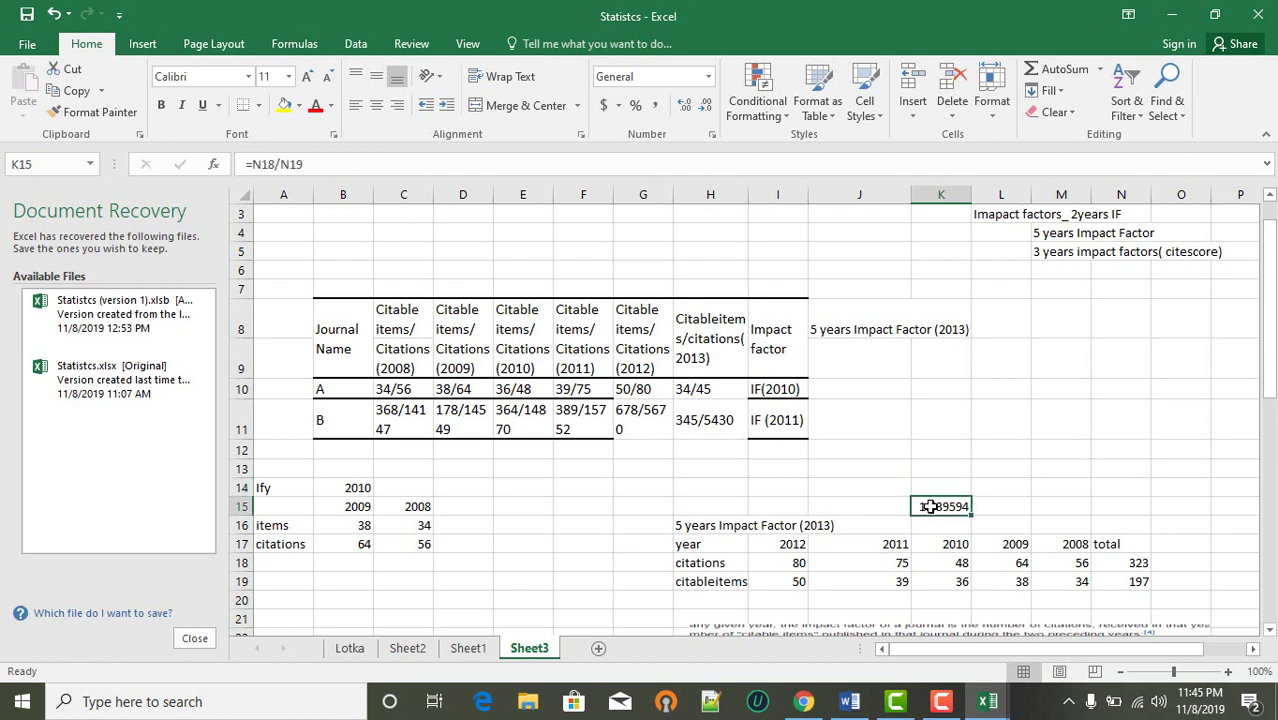
key("ctrl+c")
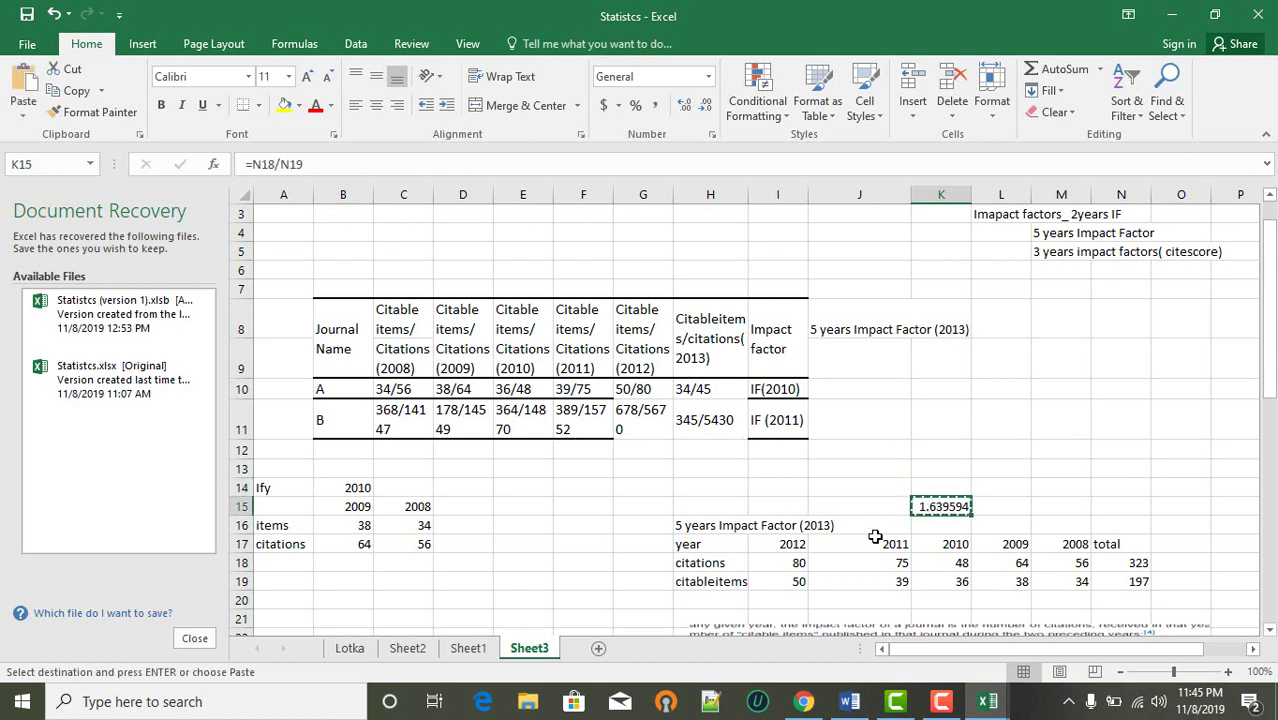
left_click_drag(928, 514, 928, 530)
left_click(1015, 520)
left_click(927, 525)
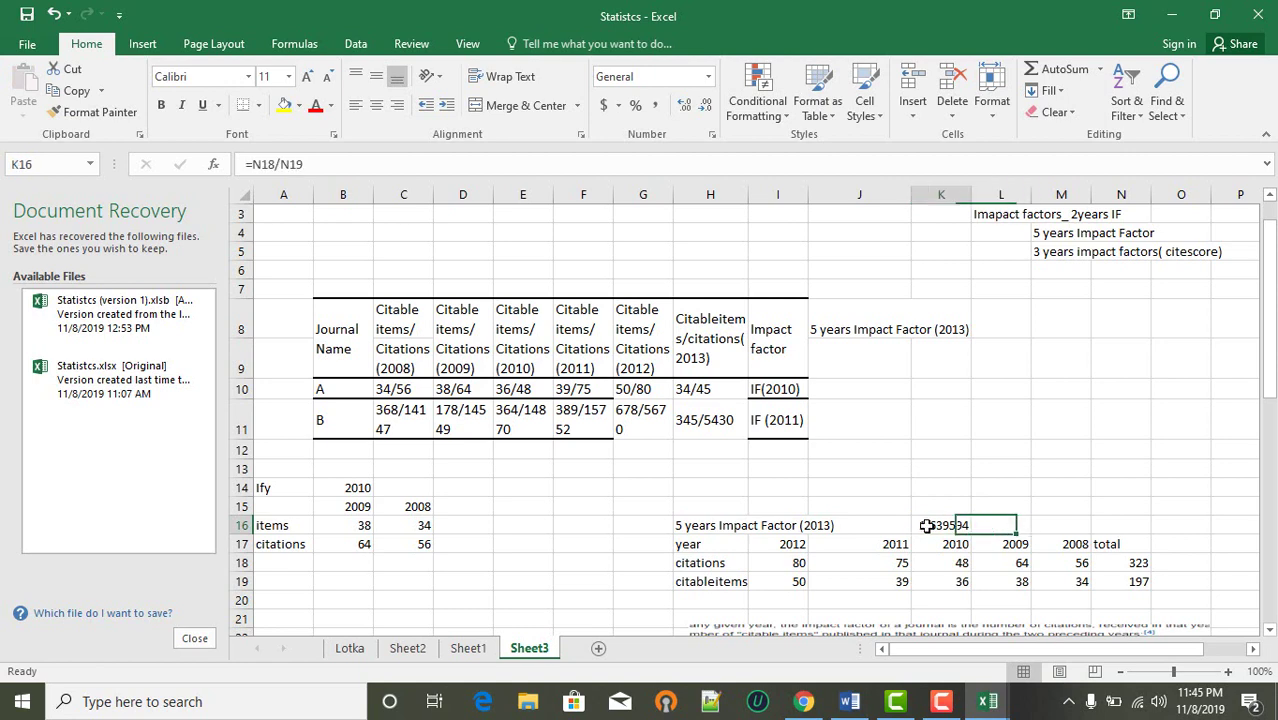
- Review the 5 years Impact Factor calculation against the journal table and the formula picture, checking the citations total and the 2012 citations
scroll(635, 473, "down", 5)
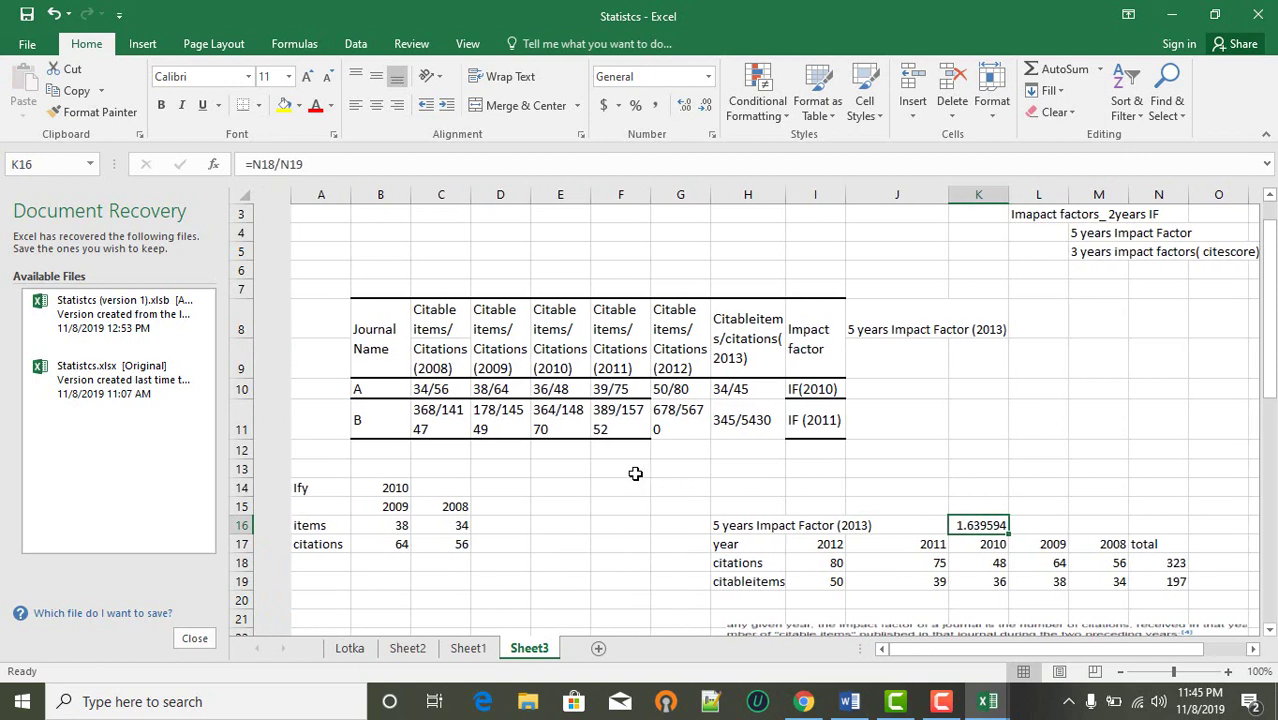
scroll(635, 473, "down", 1)
scroll(635, 473, "up", 3)
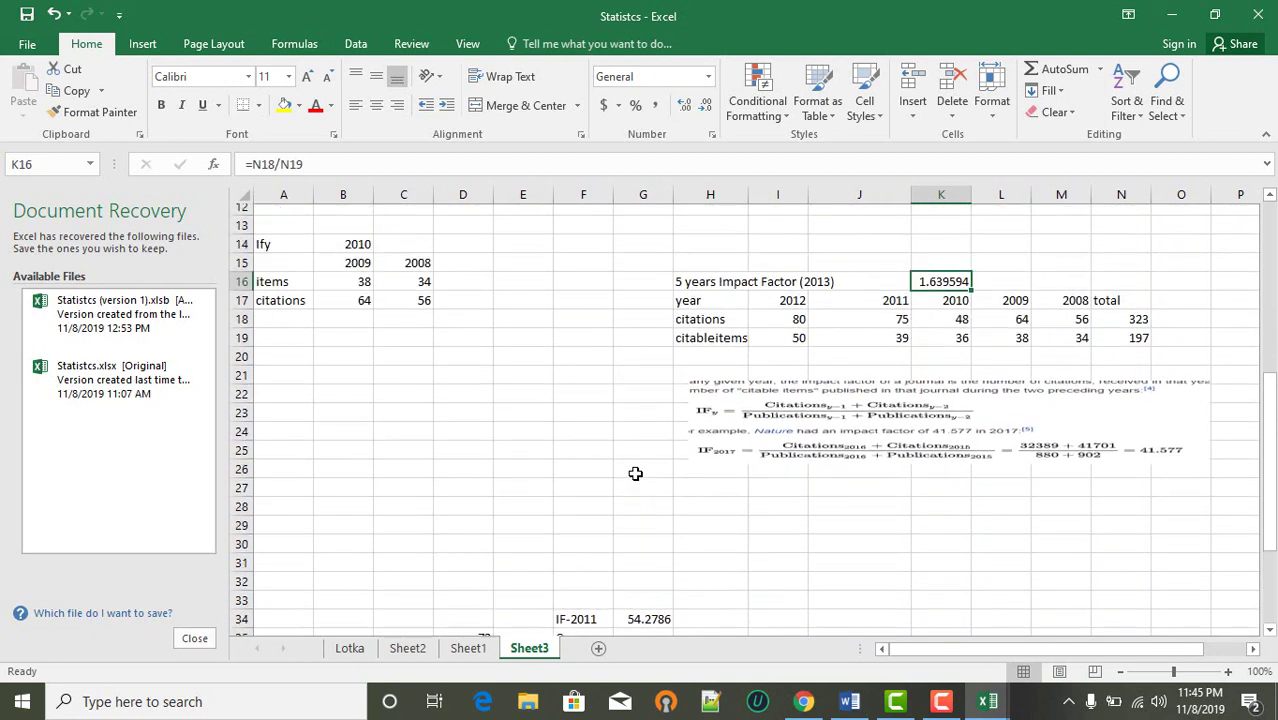
scroll(635, 473, "down", 2)
scroll(635, 473, "up", 4)
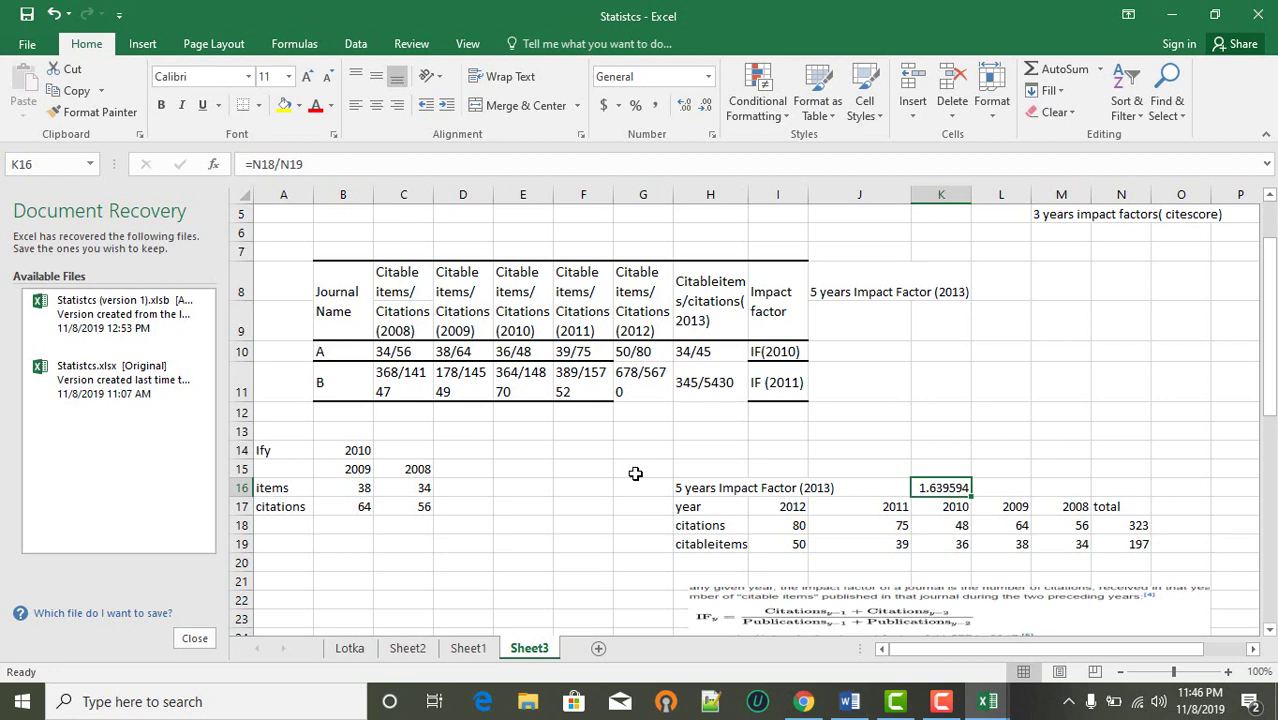
scroll(635, 473, "down", 1)
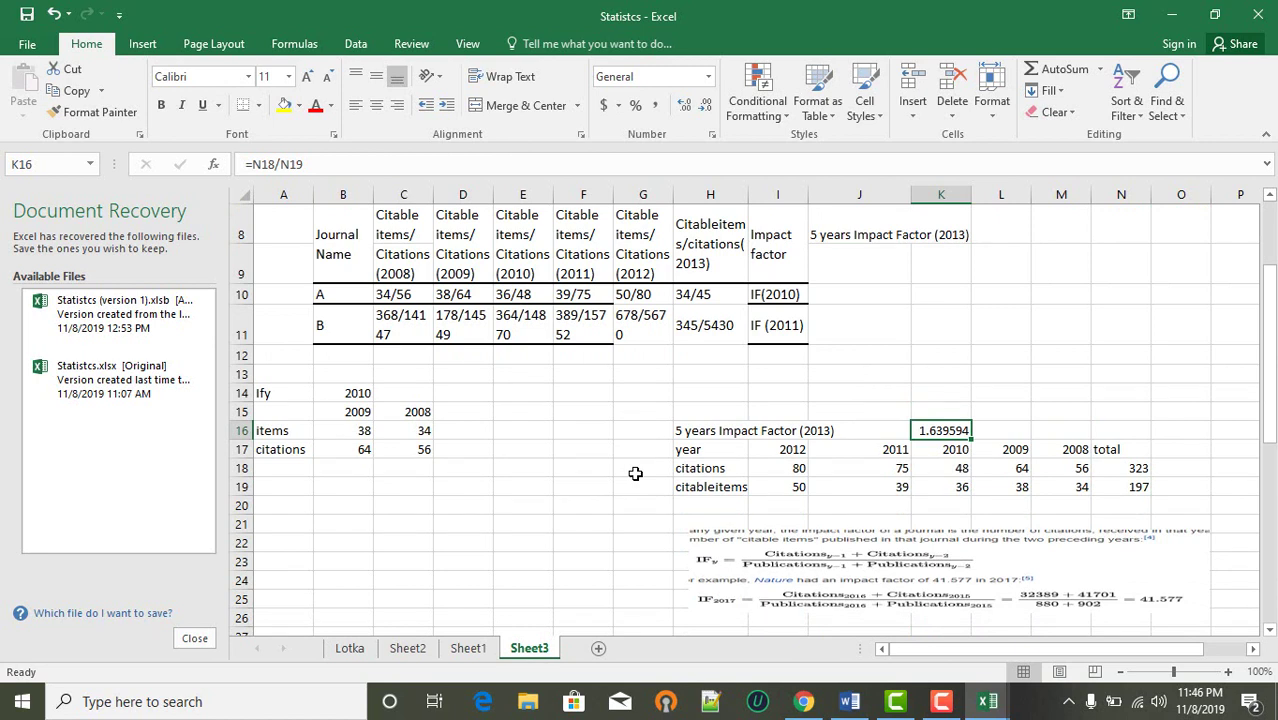
left_click(1178, 436)
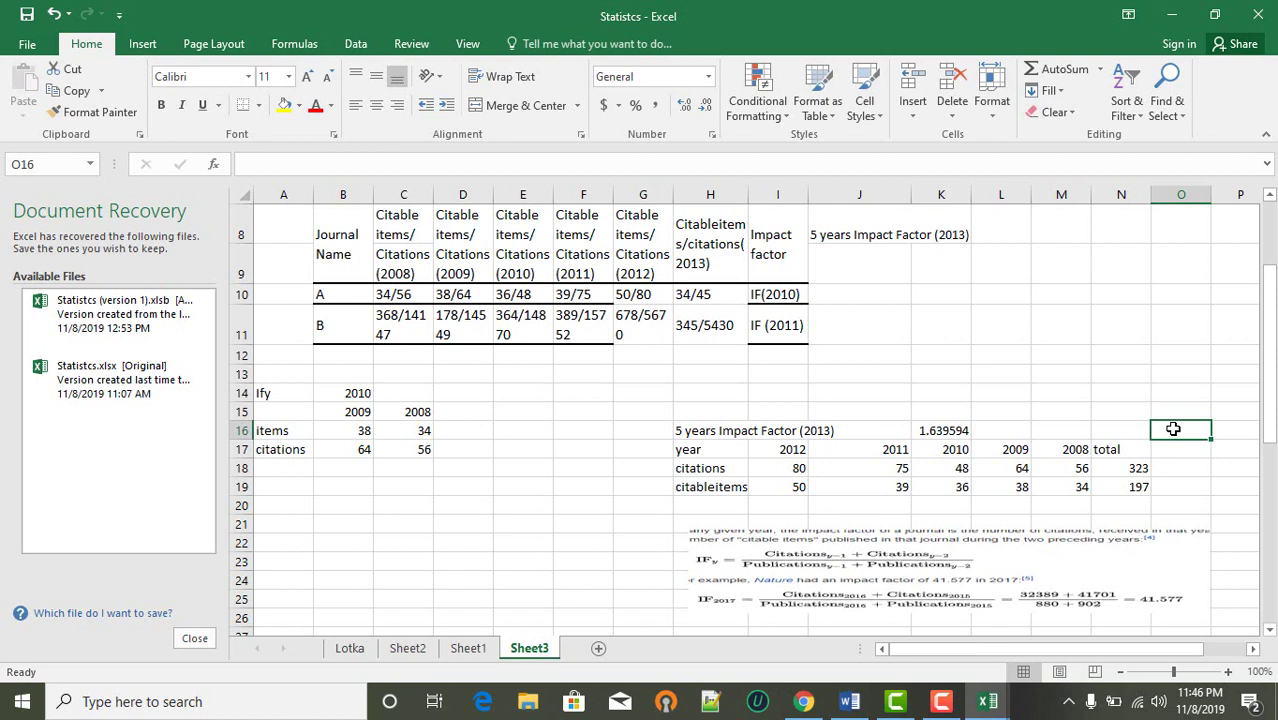
left_click(1131, 475)
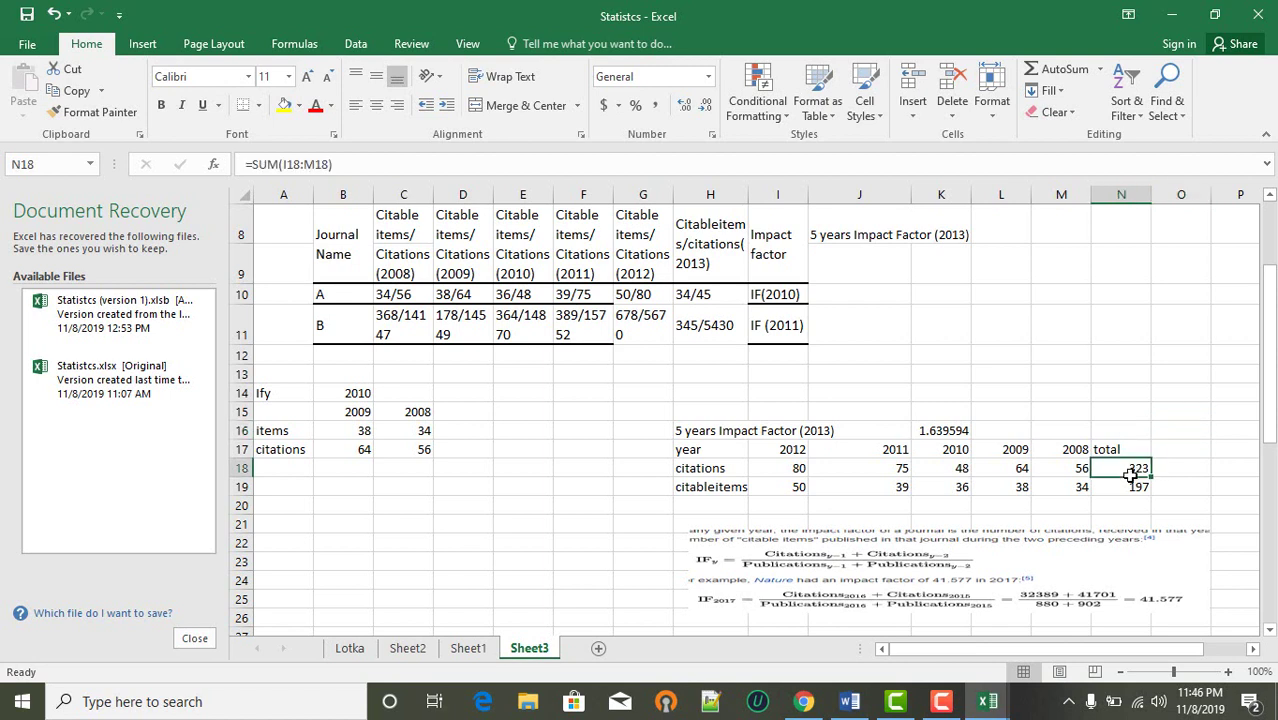
left_click(800, 470)
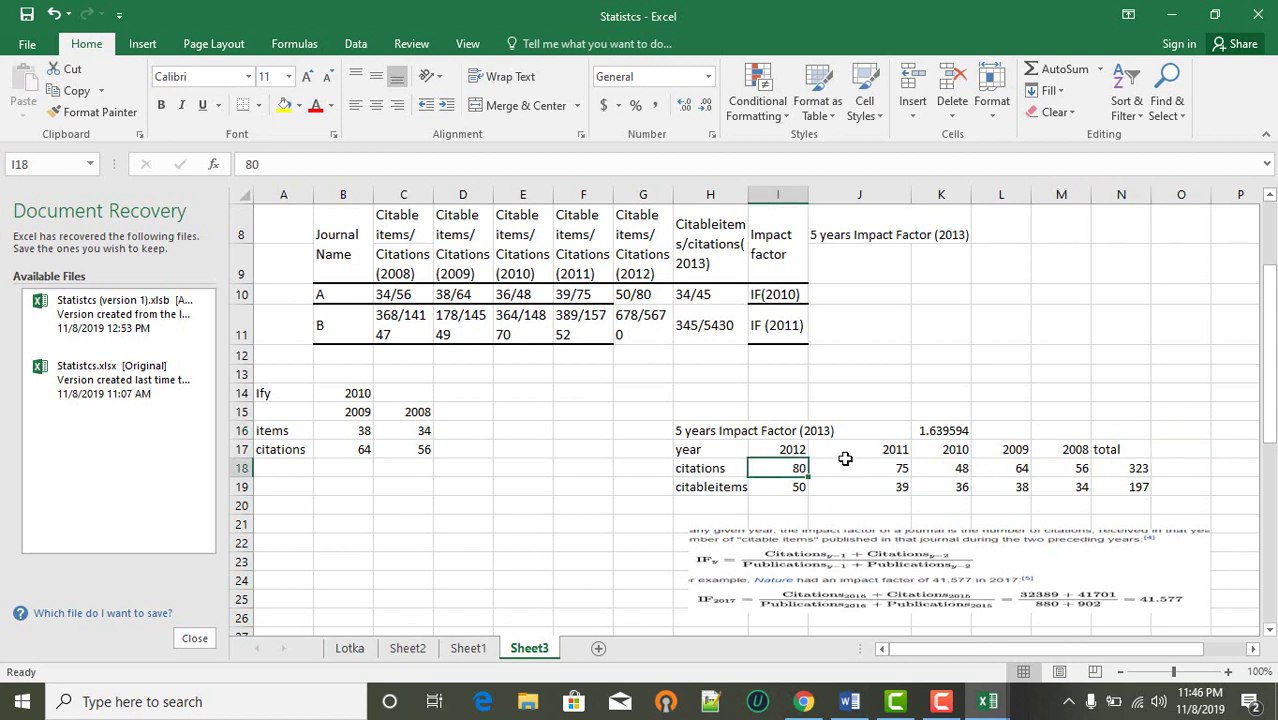
- Check the 2012 to 2008 citations and citable items rows, their totals, and the 5 years Impact Factor formula in K16
left_click_drag(845, 458, 1080, 468)
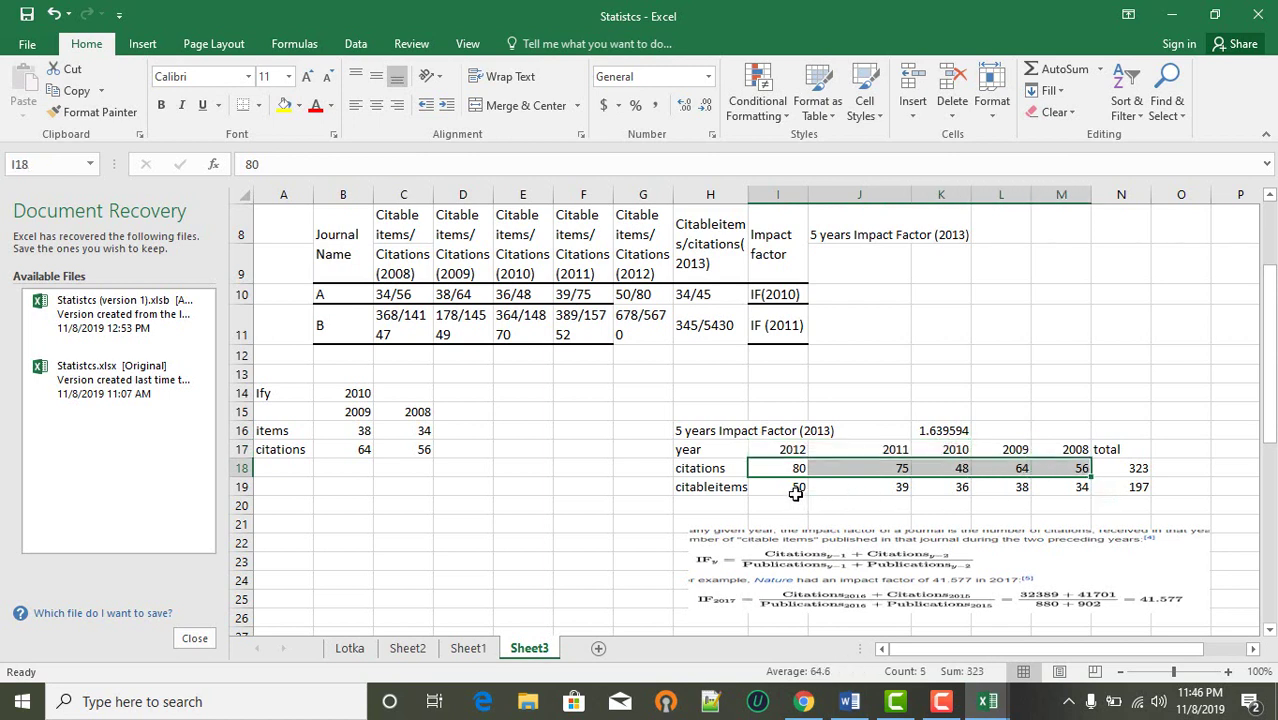
left_click_drag(796, 490, 1060, 486)
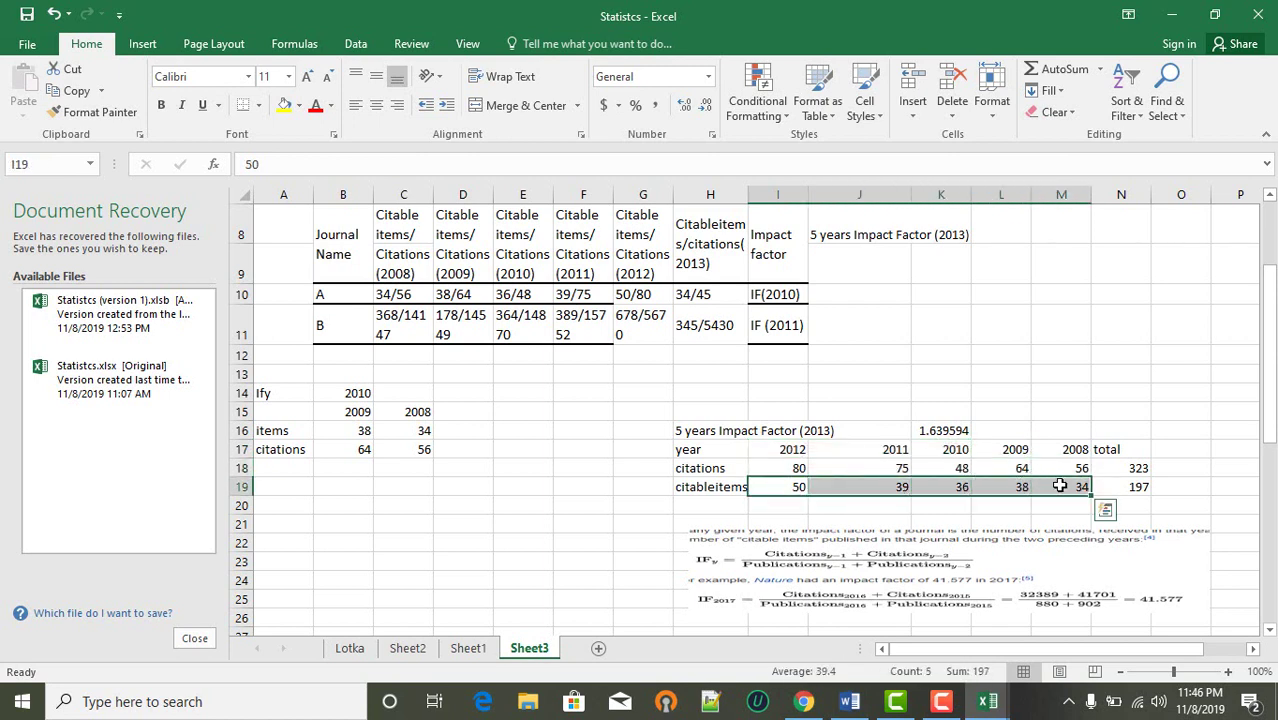
left_click(1110, 463)
left_click(1117, 484)
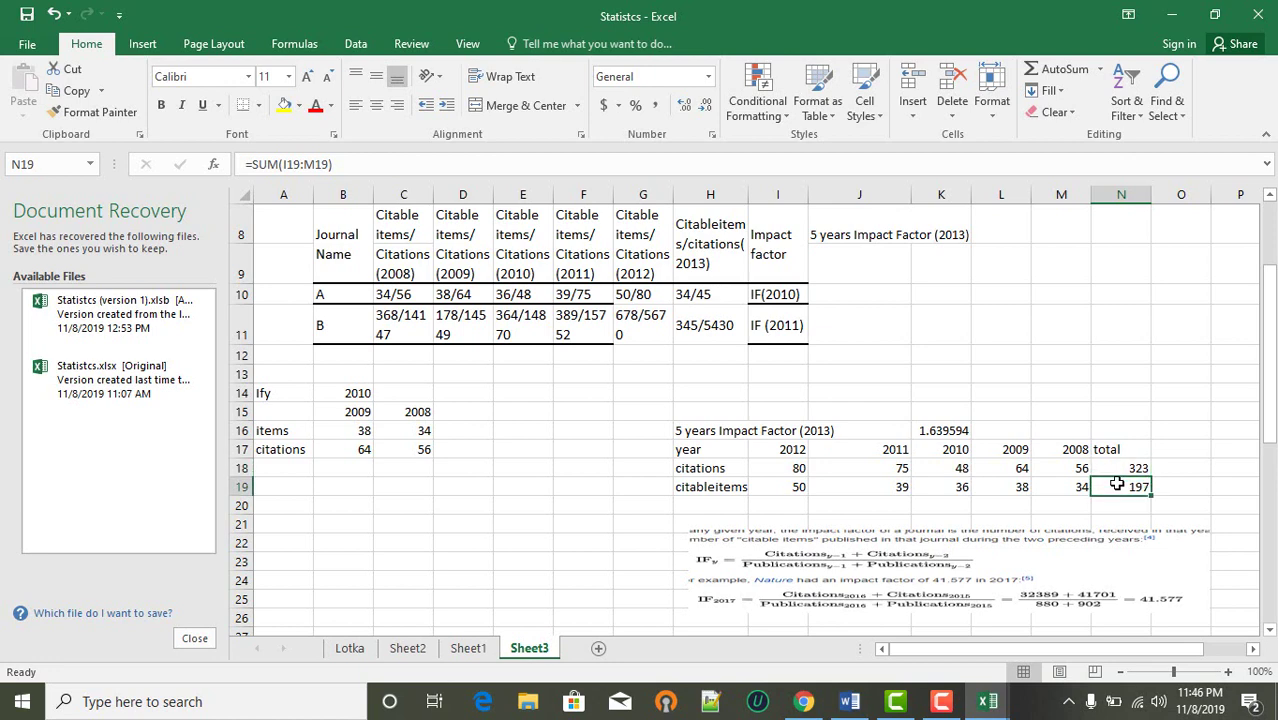
left_click(945, 433)
left_click(943, 702)
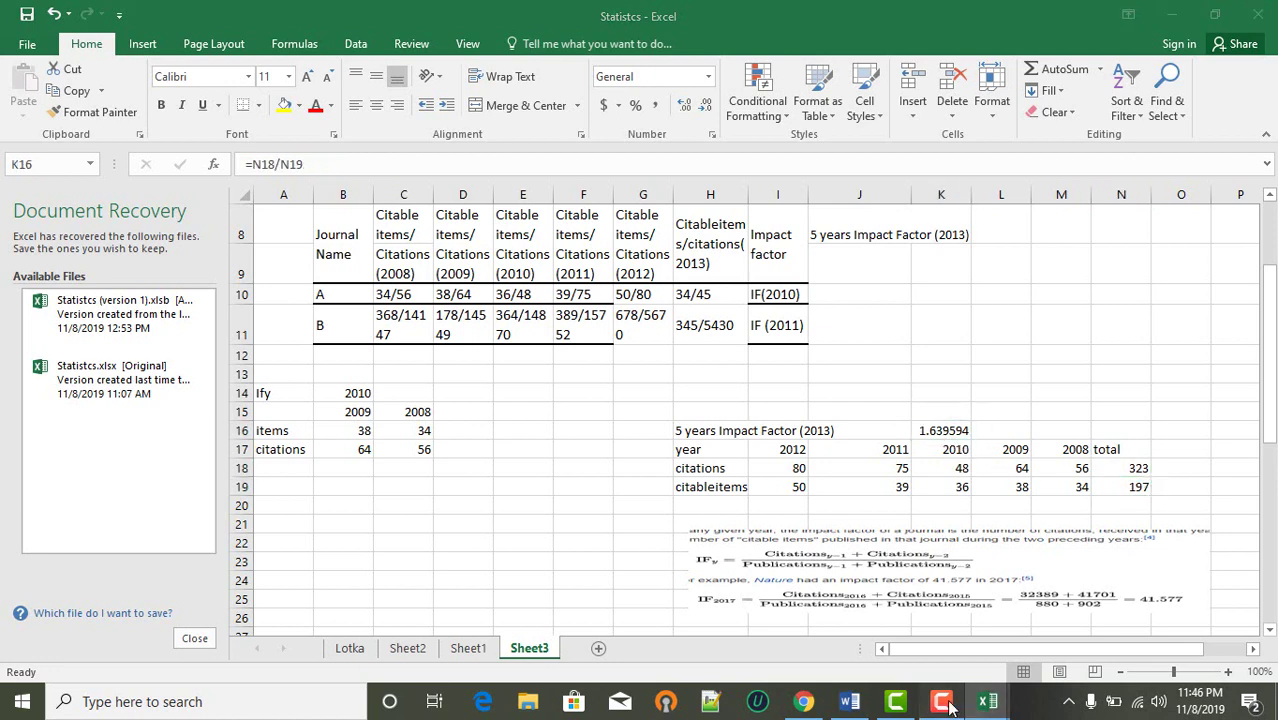
left_click(1183, 613)
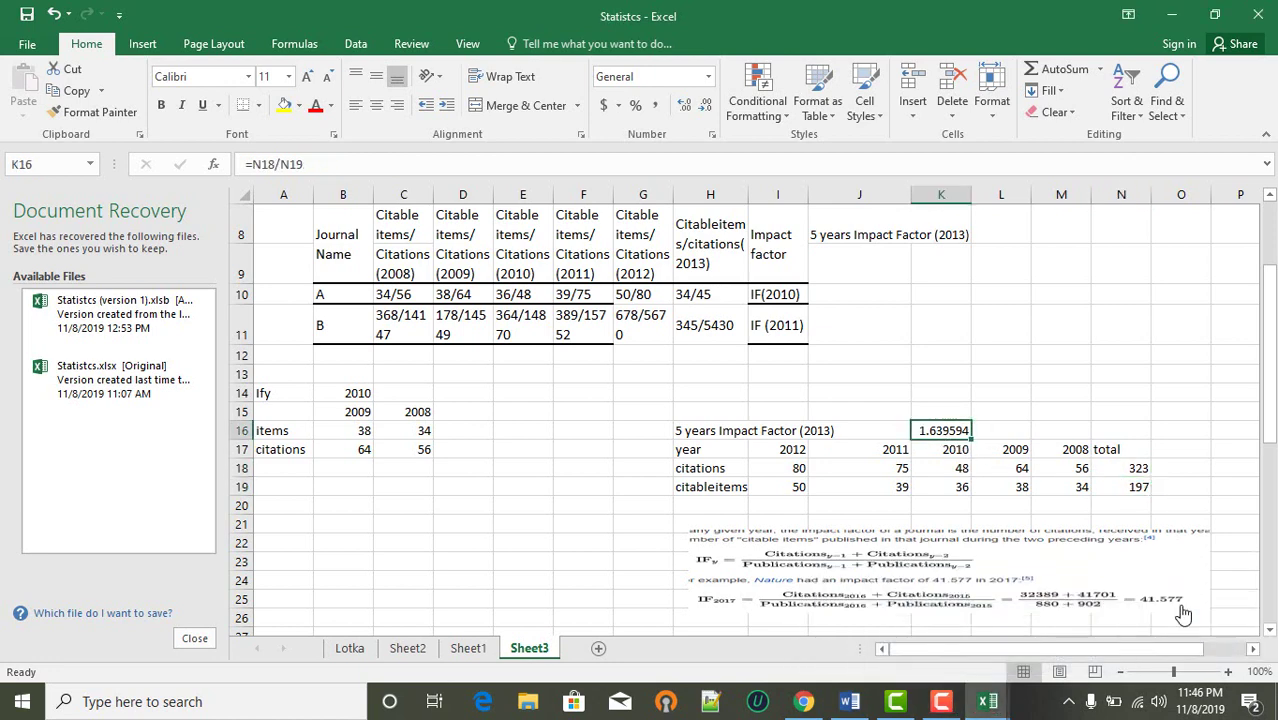
left_click(941, 702)
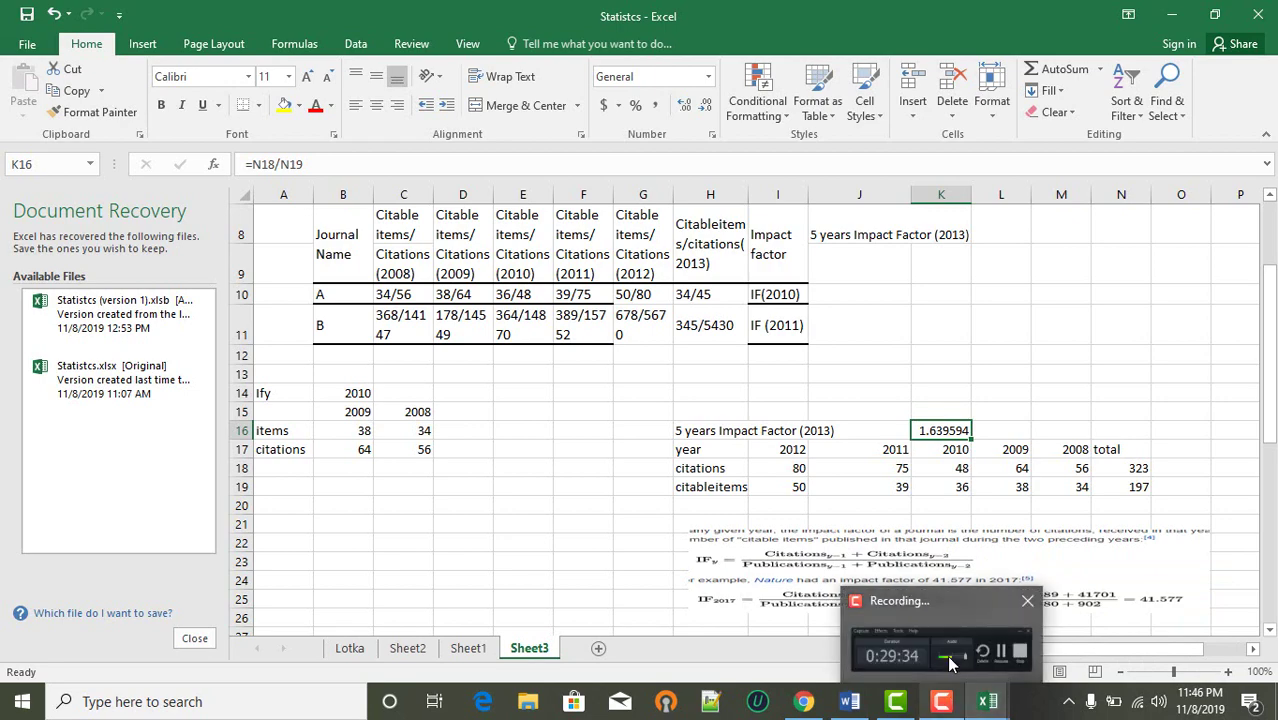
key("F9")
key("F9")
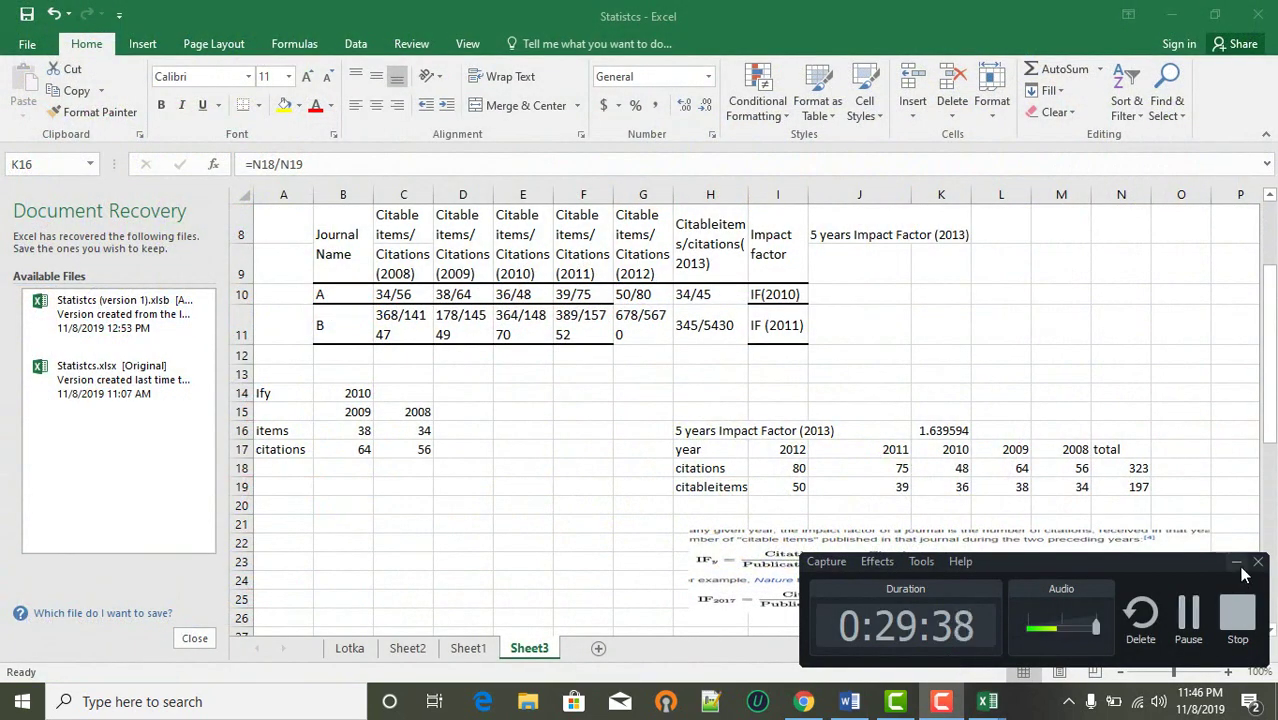
left_click(1238, 565)
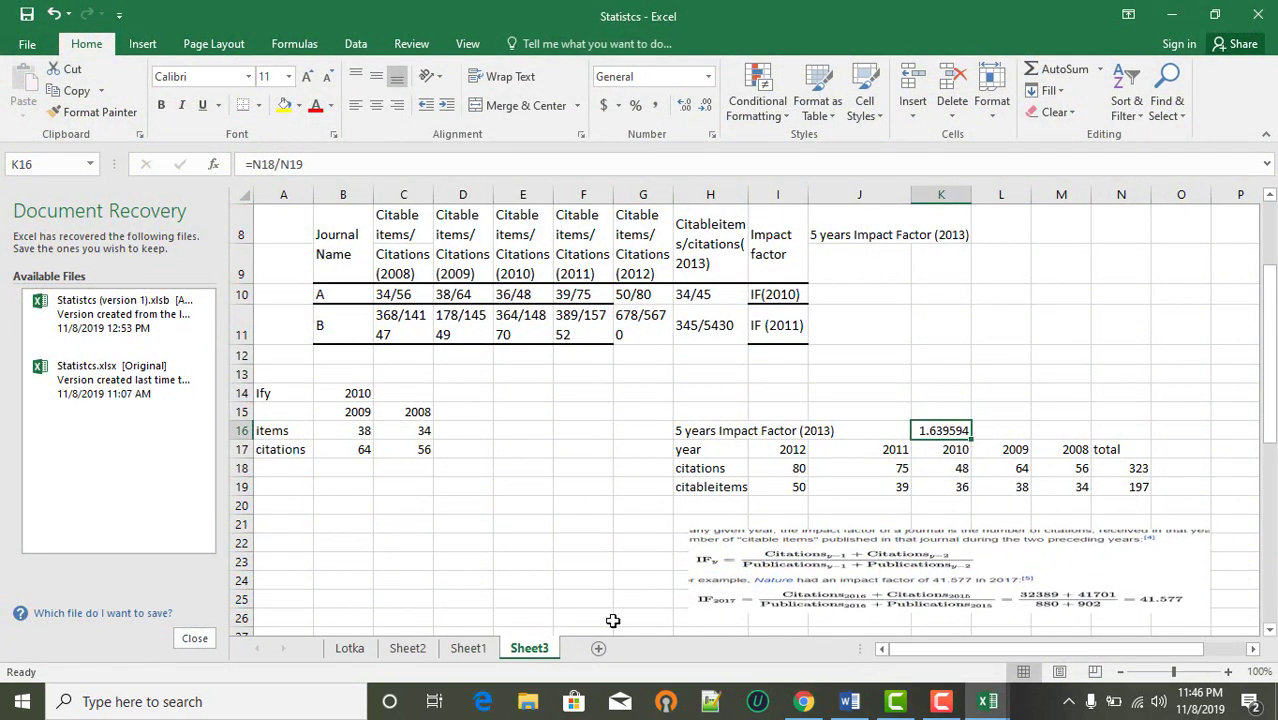
- Add a new worksheet after Sheet3 and enter the heading "Cited and citing half life" in L3
left_click(599, 649)
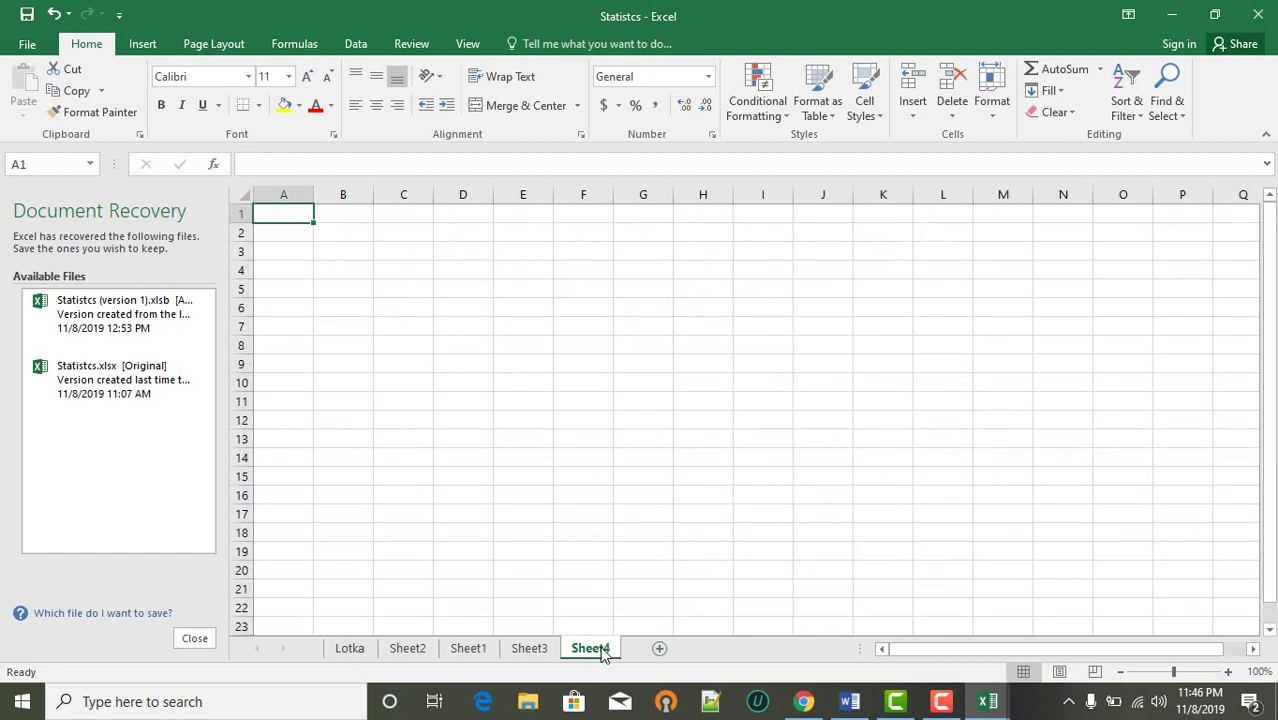
left_click(394, 284)
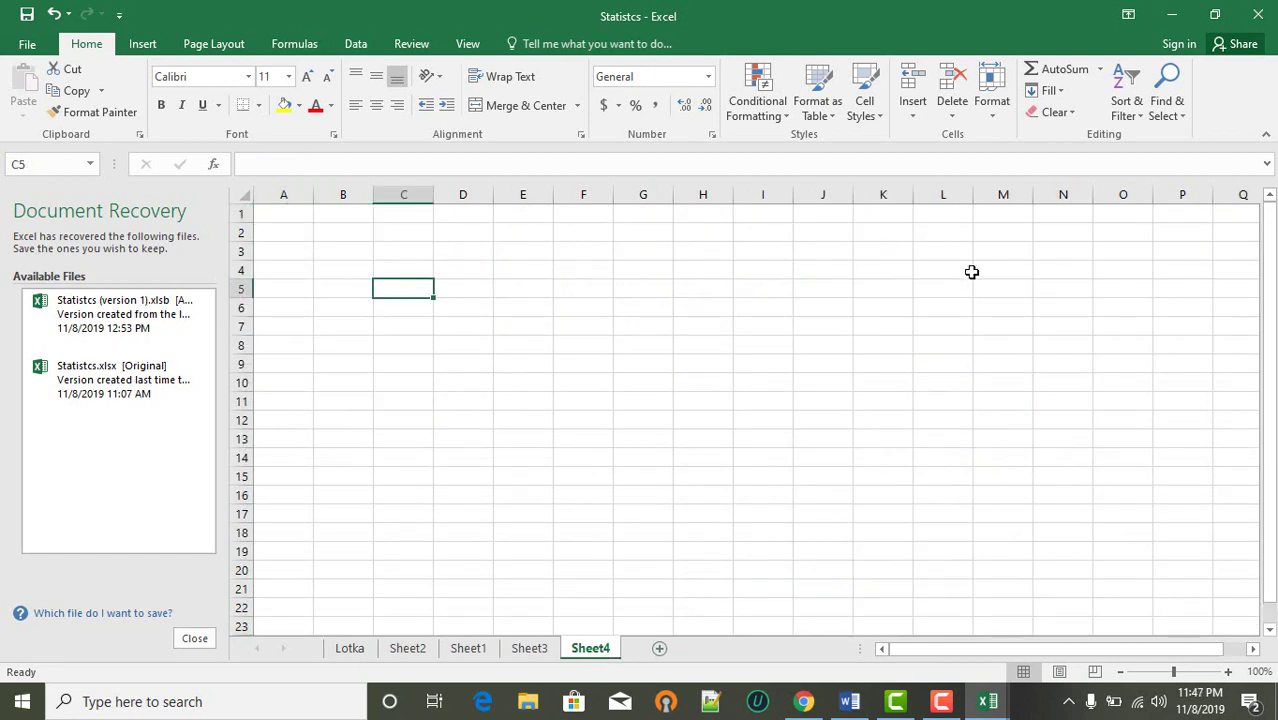
left_click(945, 250)
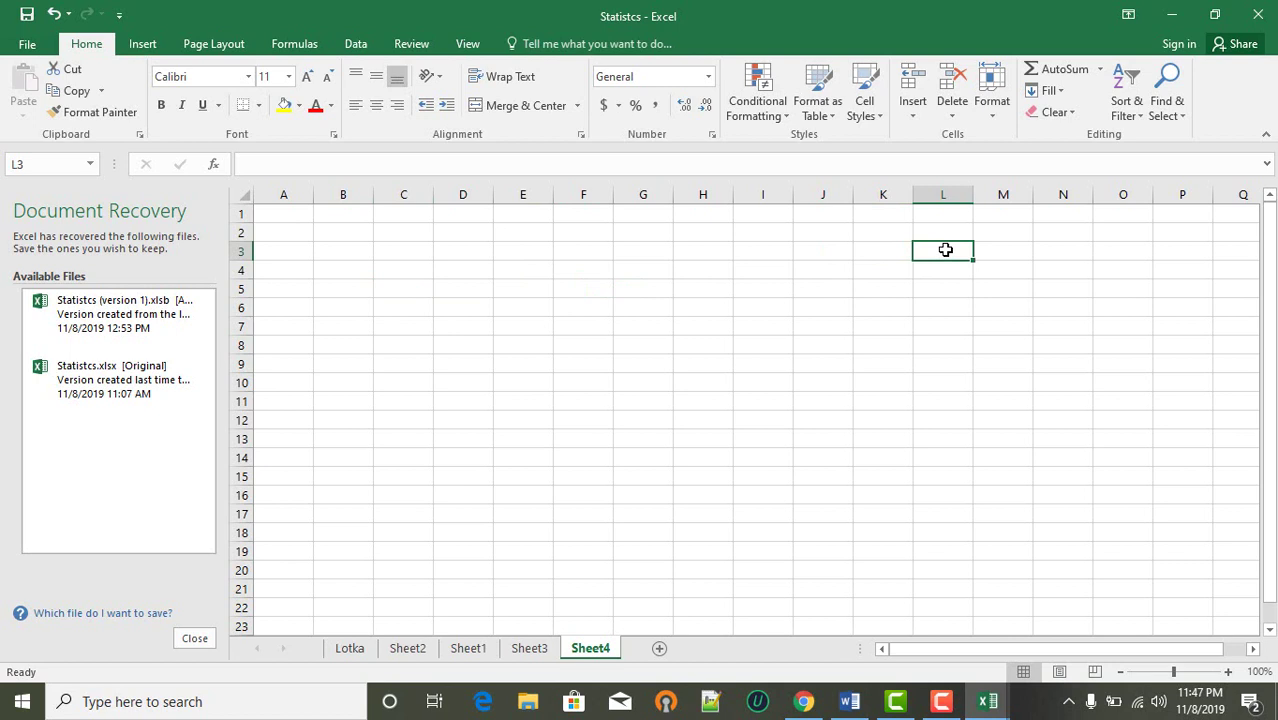
type("Cited")
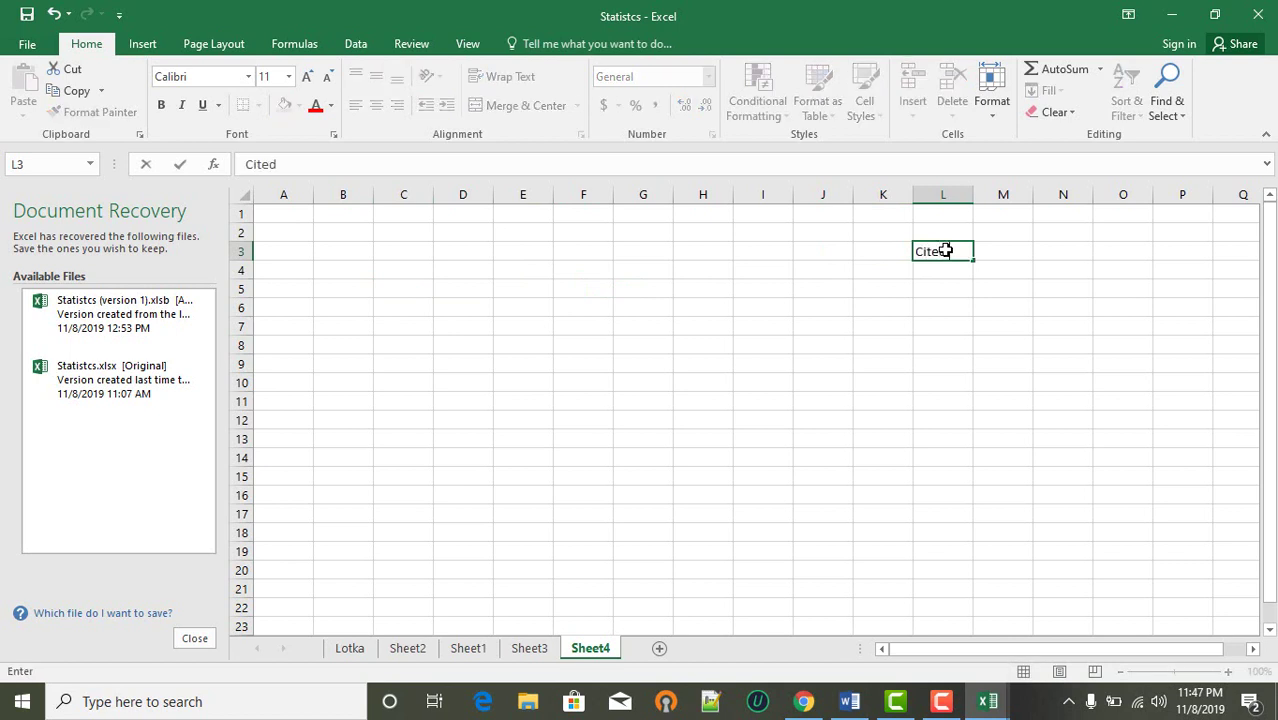
type(" and citing ha")
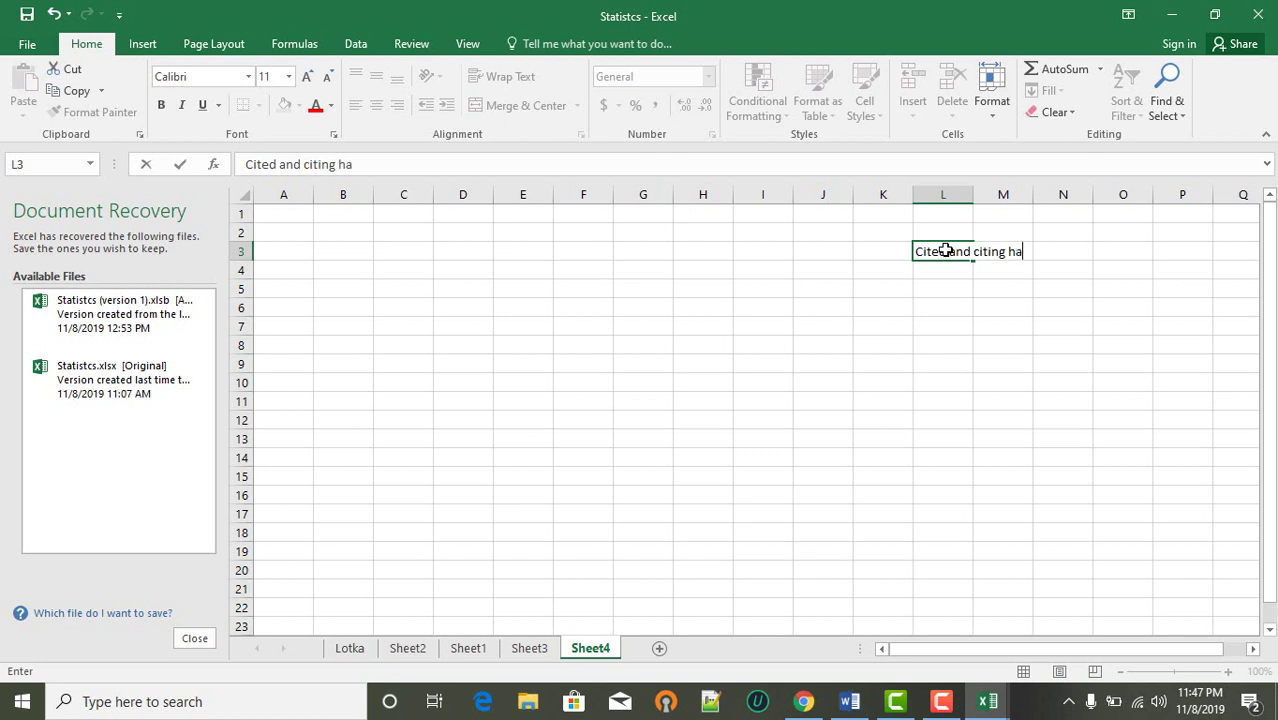
type("lf life")
left_click(1027, 288)
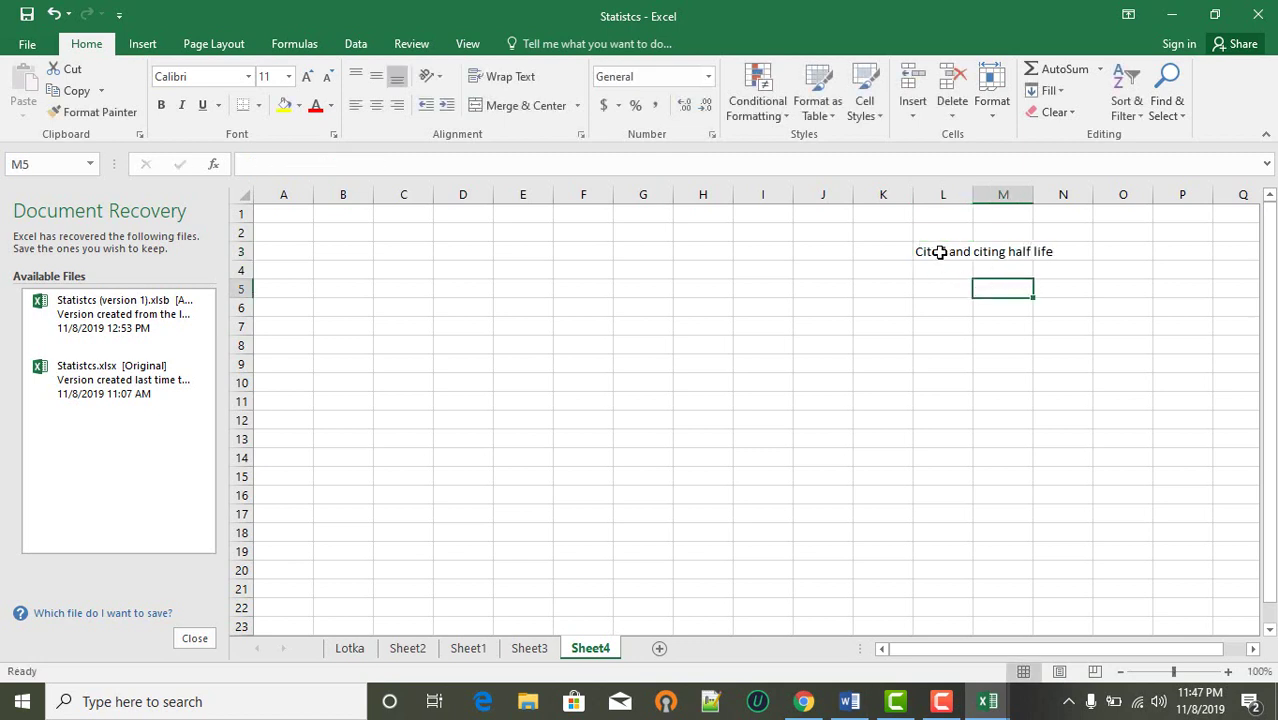
left_click_drag(939, 252, 1040, 251)
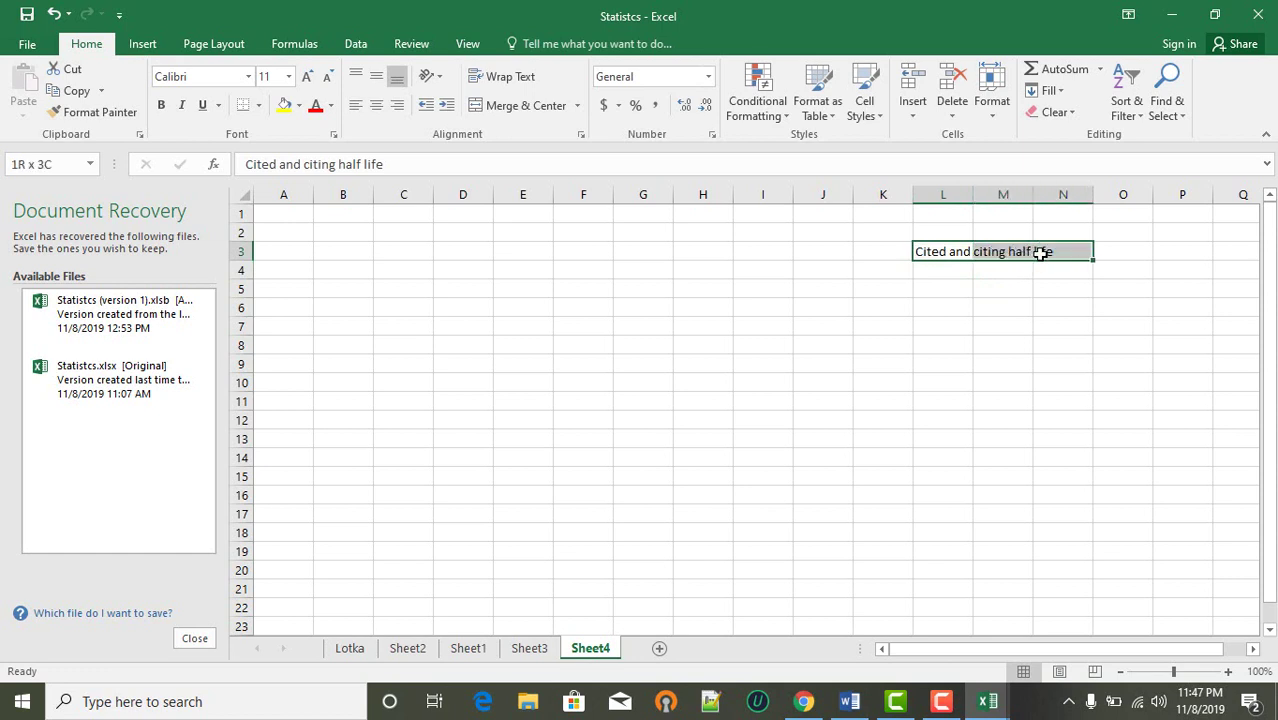
left_click(961, 329)
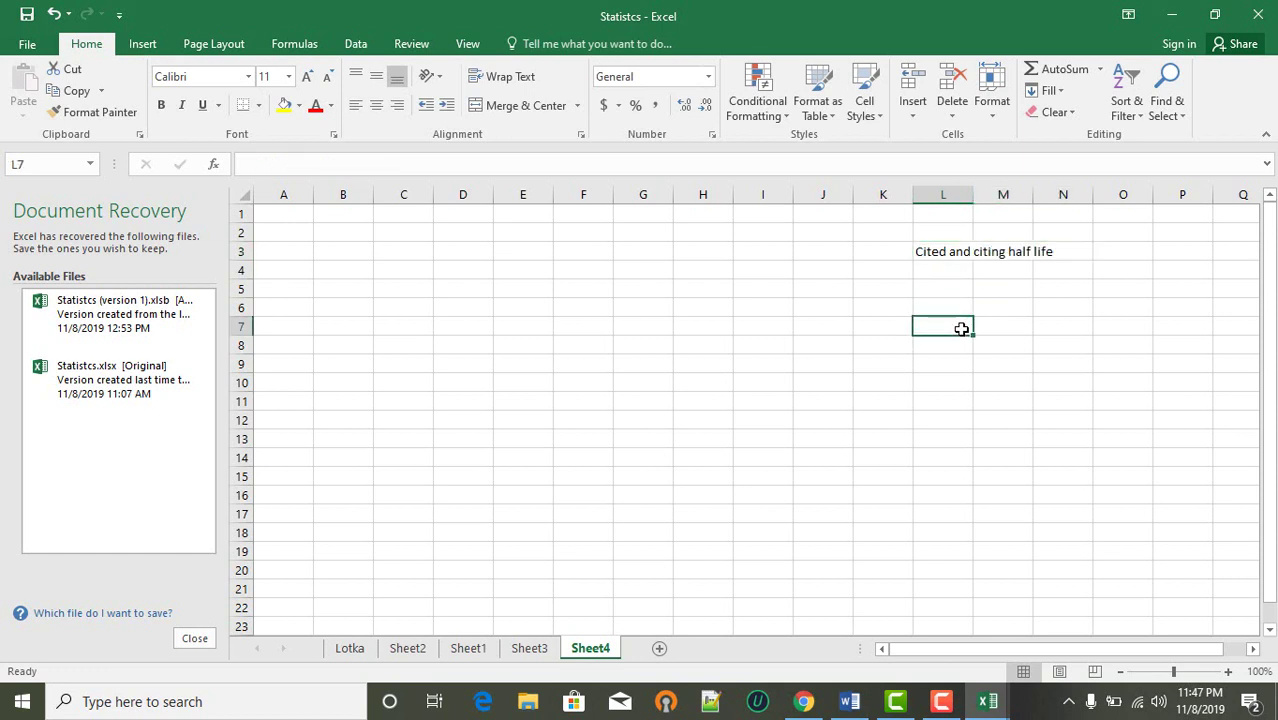
left_click(899, 293)
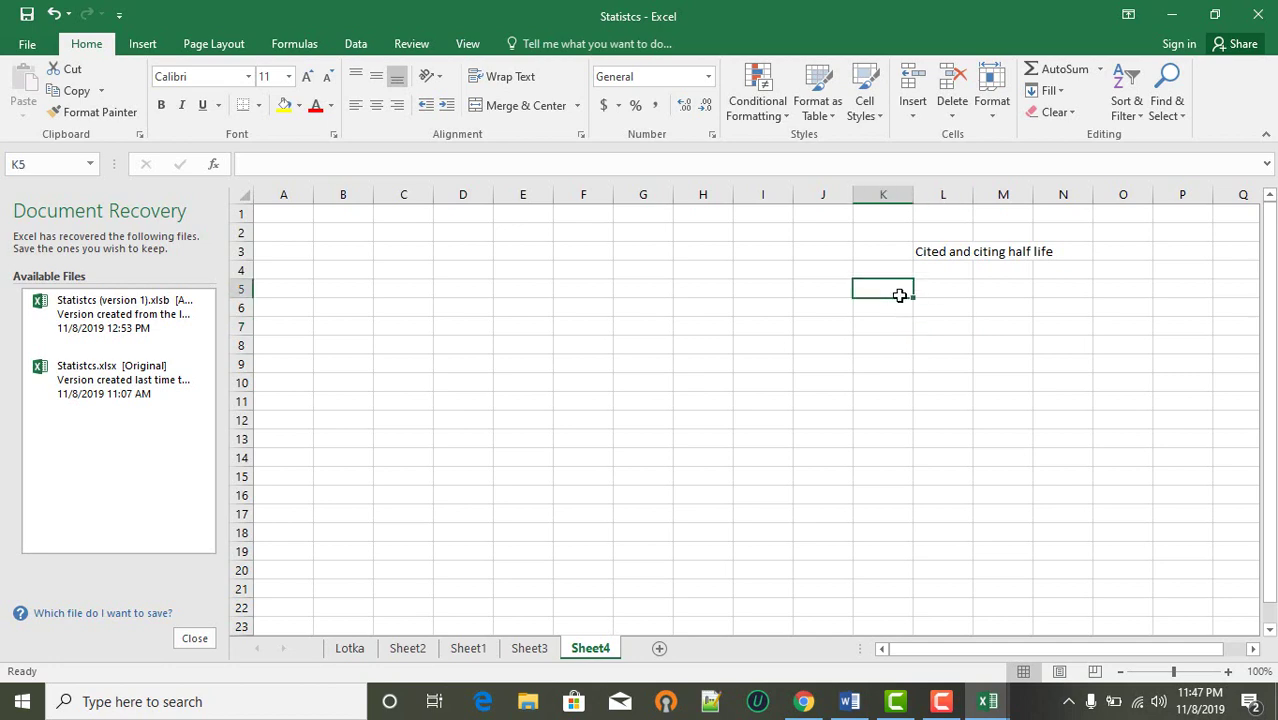
- Switch to the Questions document in Word and copy the whole table under "Cited half life"
mouse_move(849, 700)
left_click(855, 677)
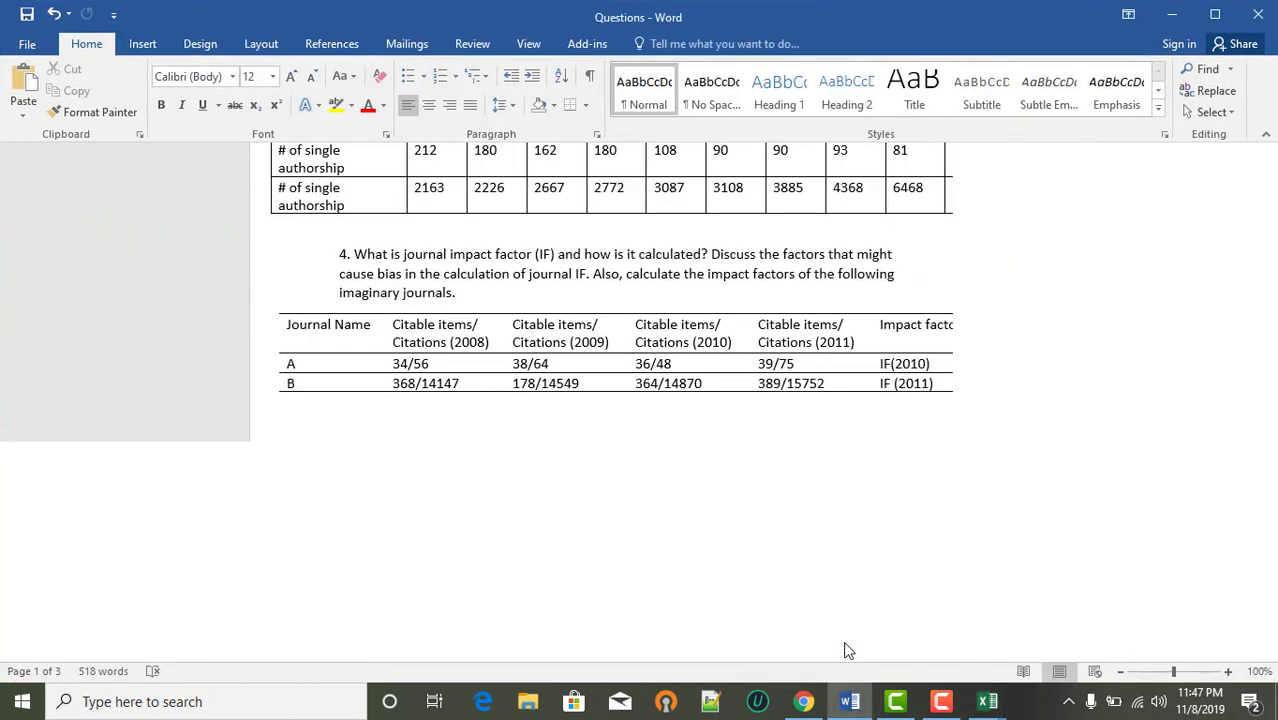
scroll(723, 515, "down", 1)
scroll(723, 515, "down", 9)
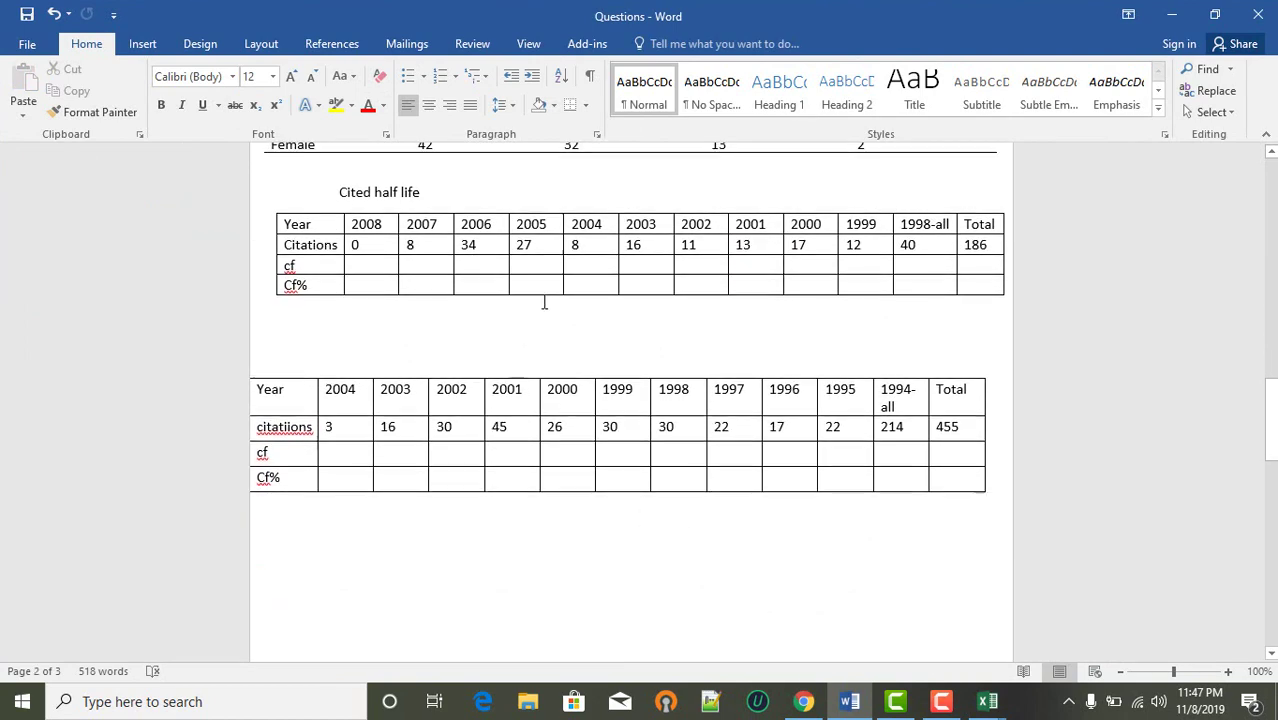
left_click_drag(292, 226, 996, 285)
key("ctrl+c")
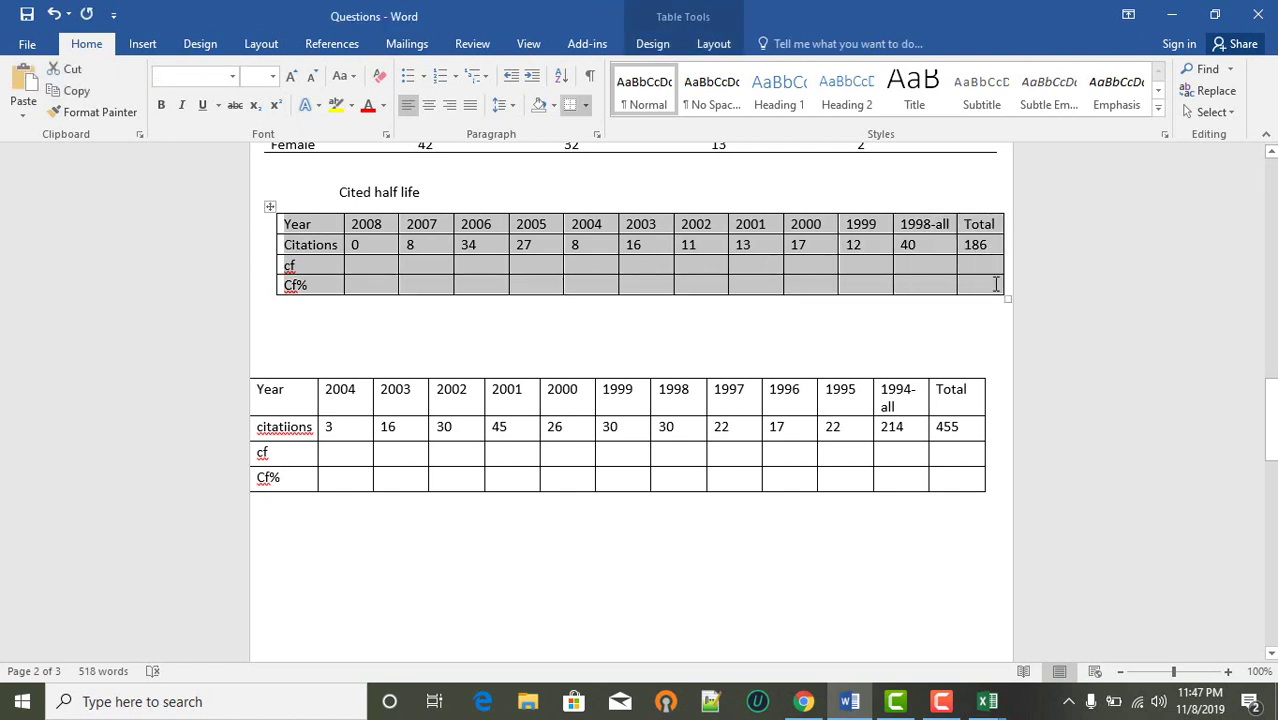
- Return to the Statistcs workbook in Excel and paste the copied table at B7 of Sheet4
mouse_move(990, 702)
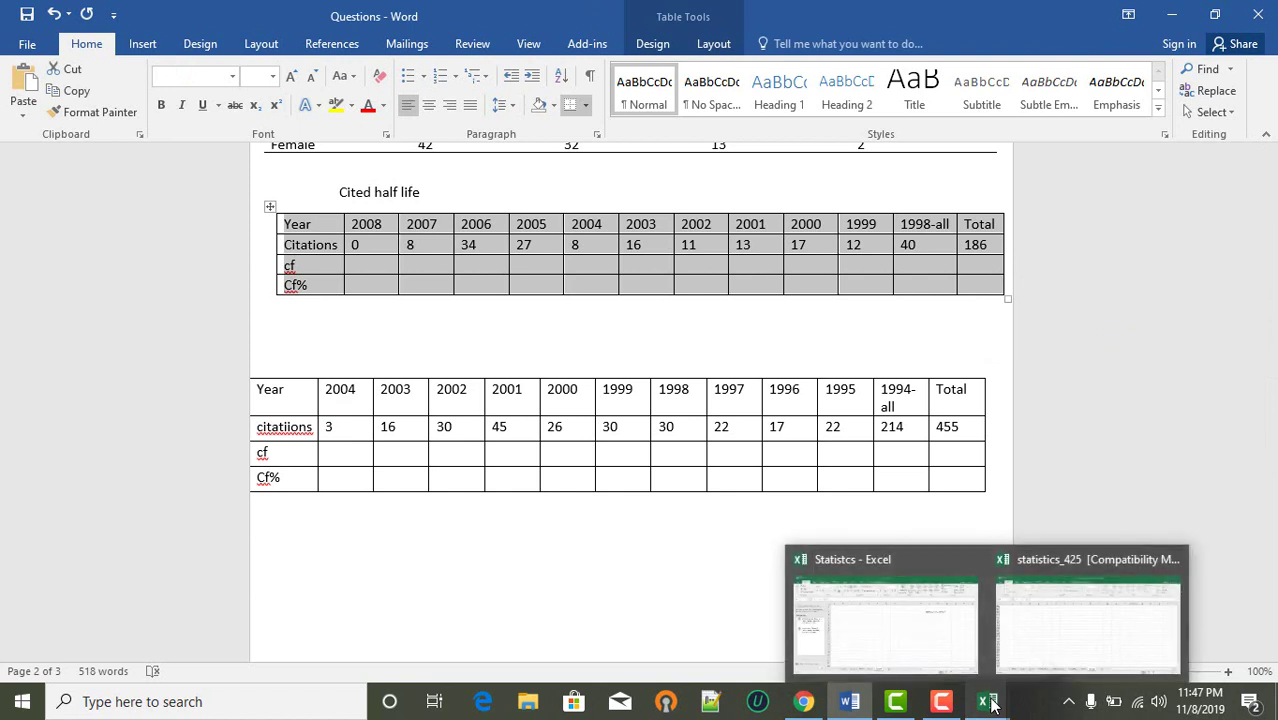
left_click(953, 660)
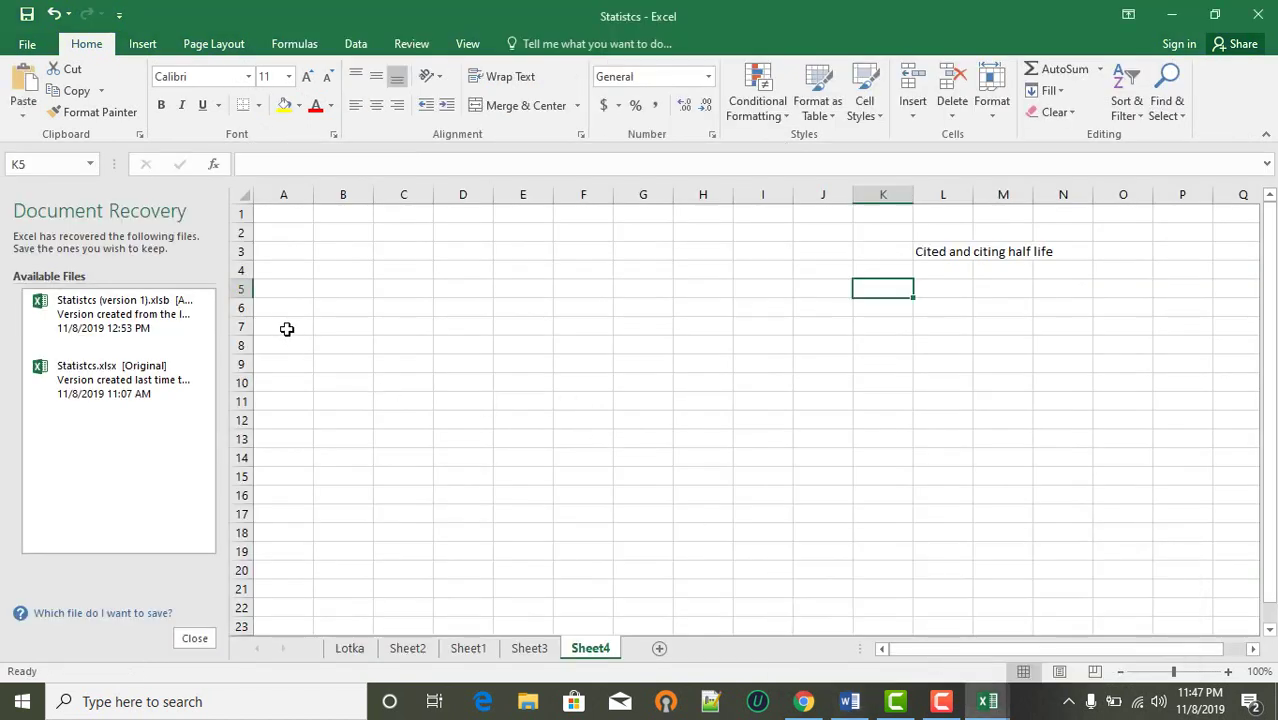
left_click(336, 324)
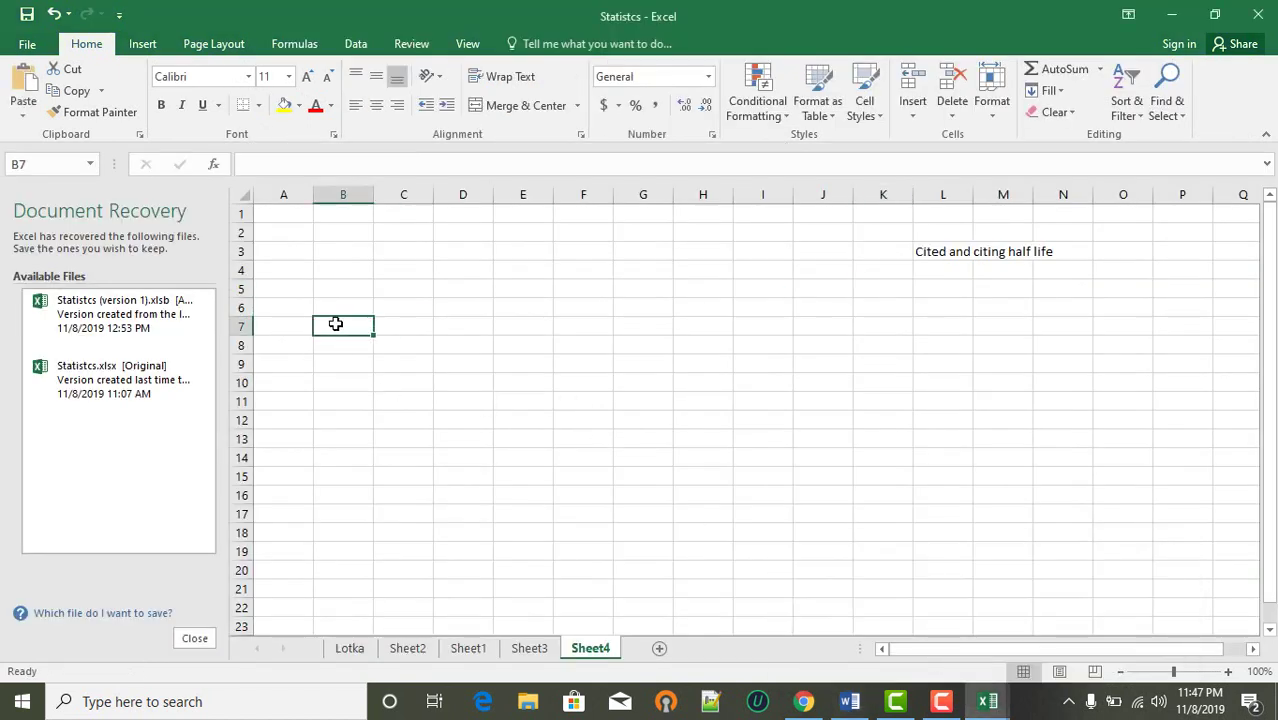
key("ctrl+v")
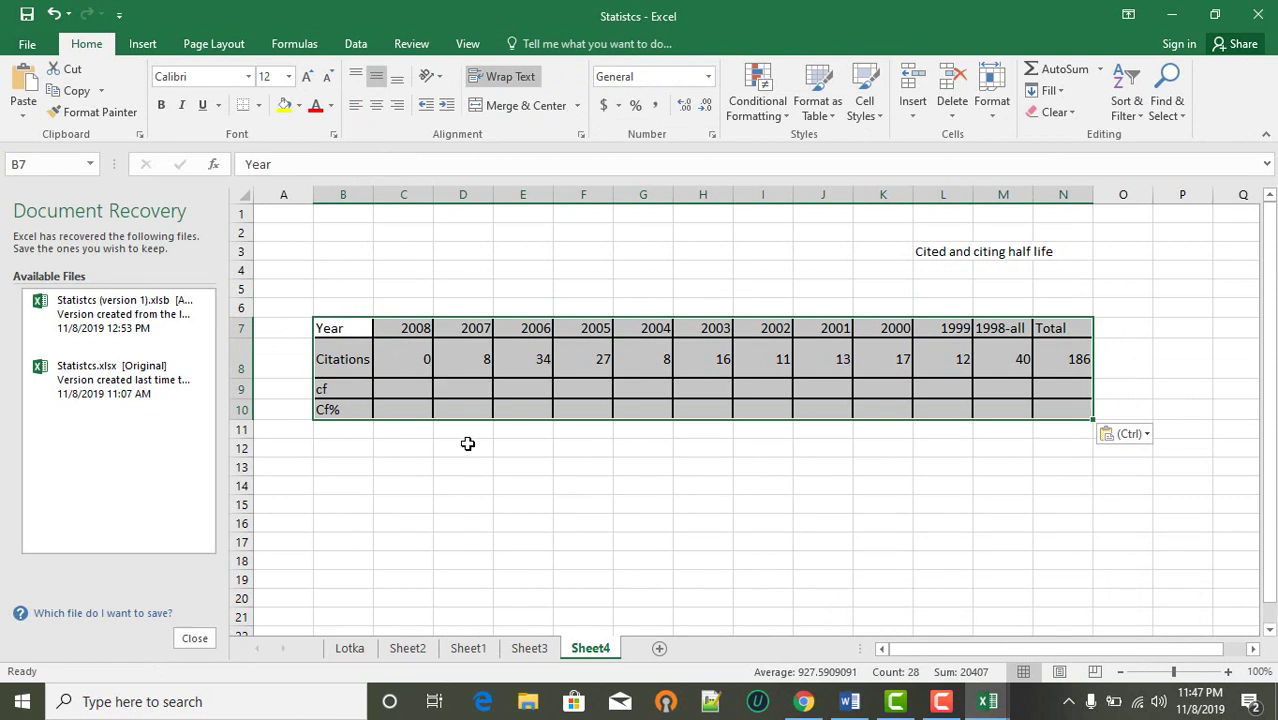
left_click(465, 445)
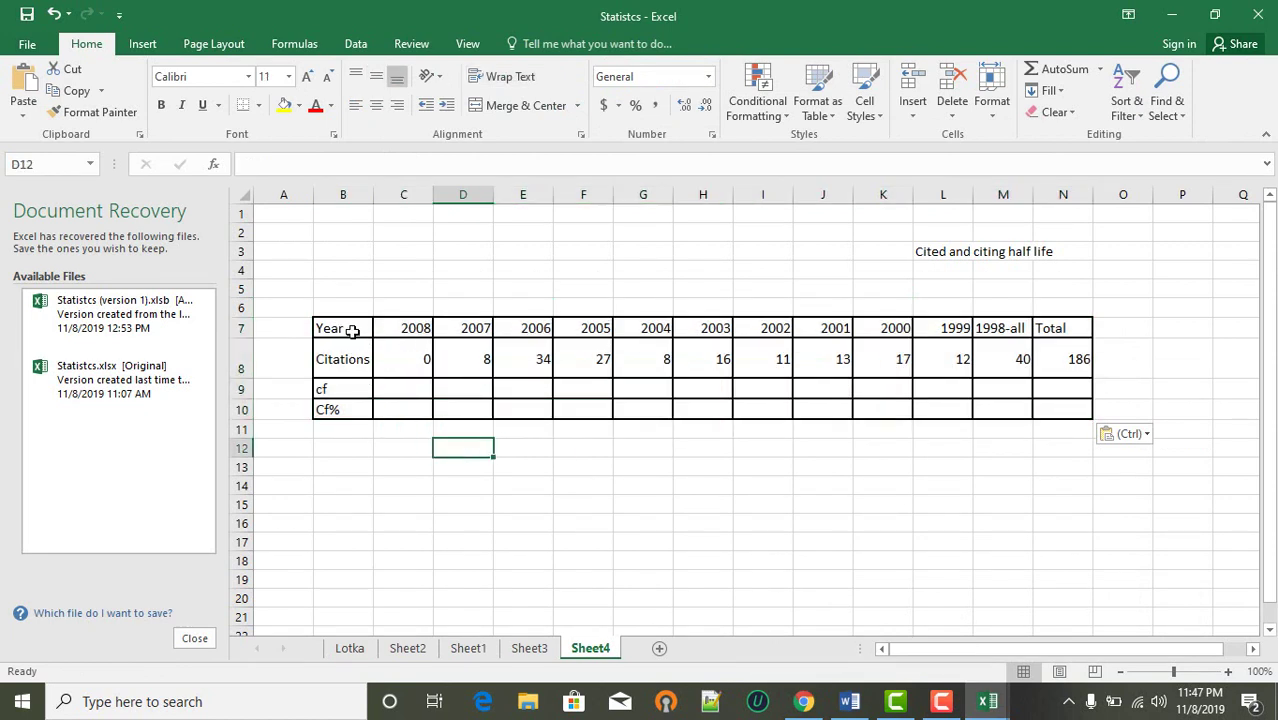
- Examine the pasted table's years, citations, total and empty cf and Cf% rows, along with the half life heading
left_click_drag(351, 328, 1069, 401)
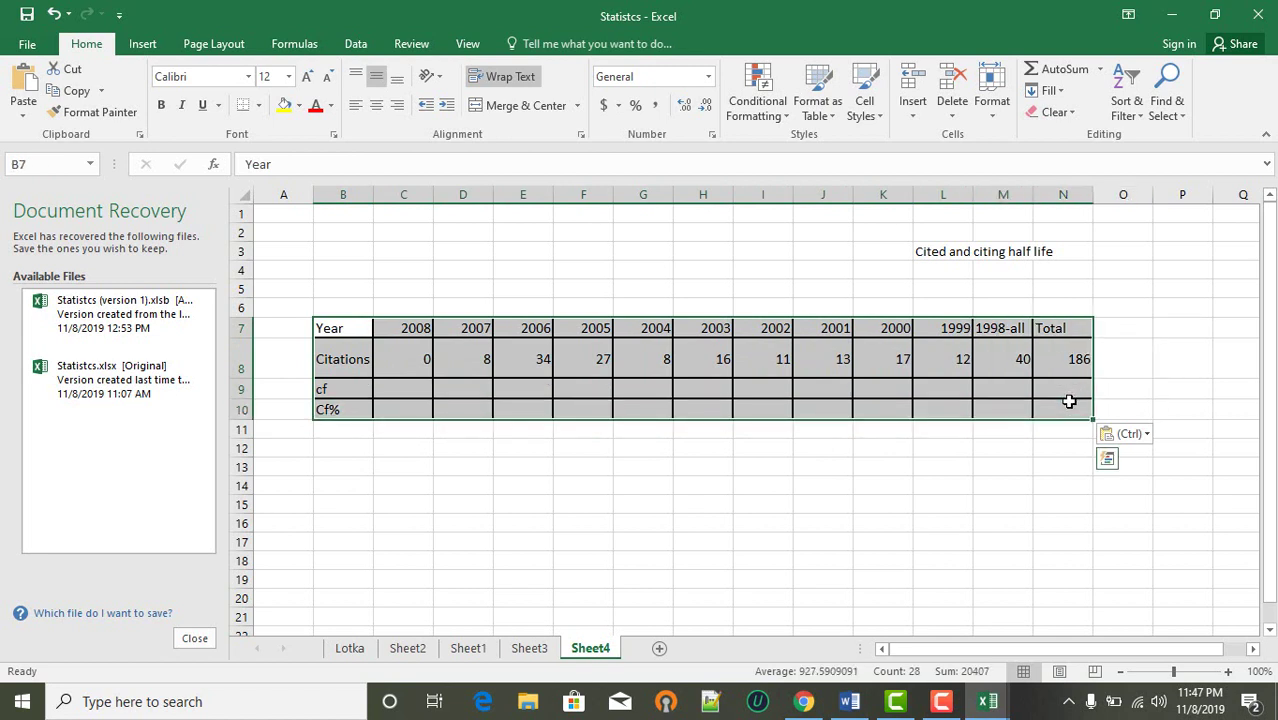
left_click(947, 485)
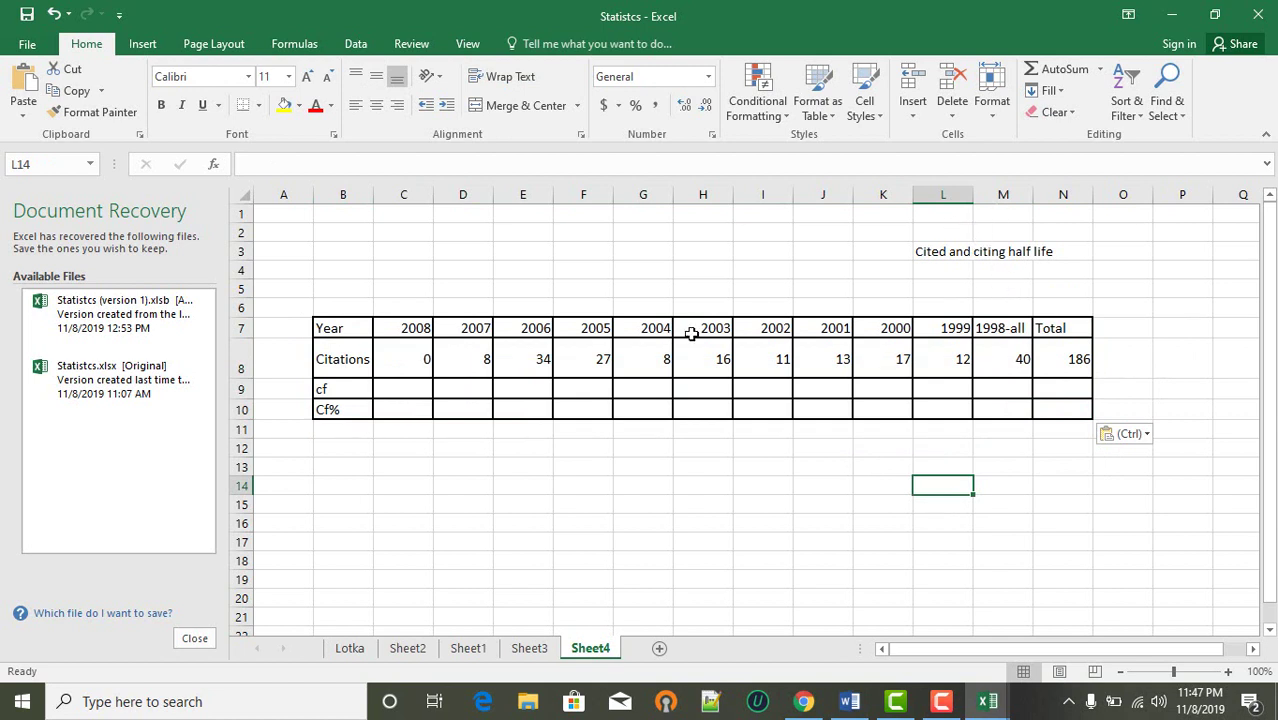
left_click_drag(350, 328, 1042, 347)
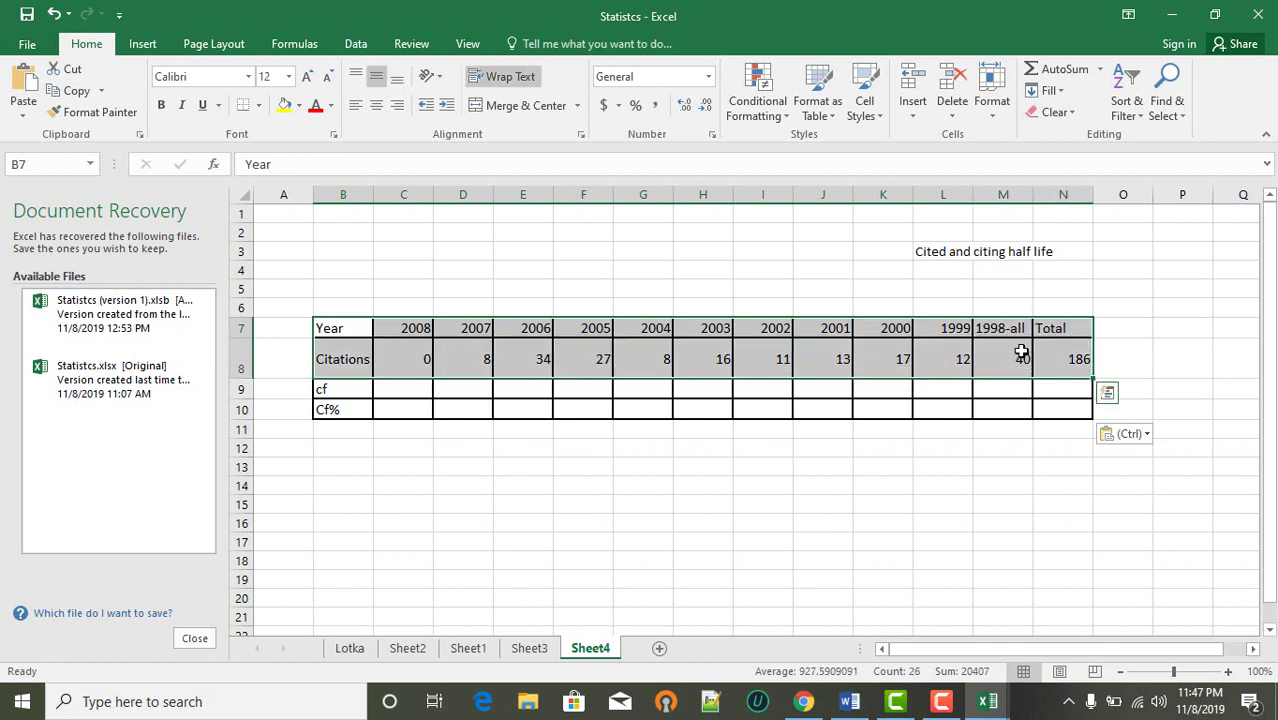
left_click(1020, 351)
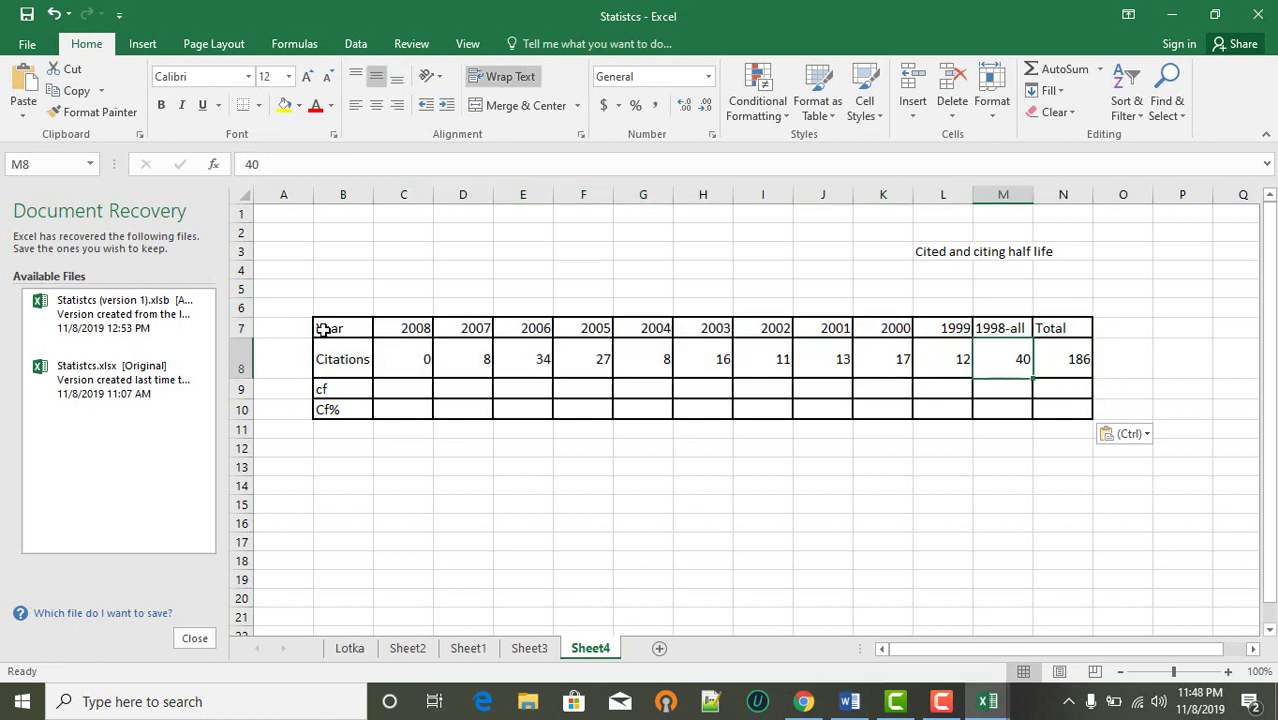
left_click_drag(320, 332, 1018, 358)
left_click(871, 538)
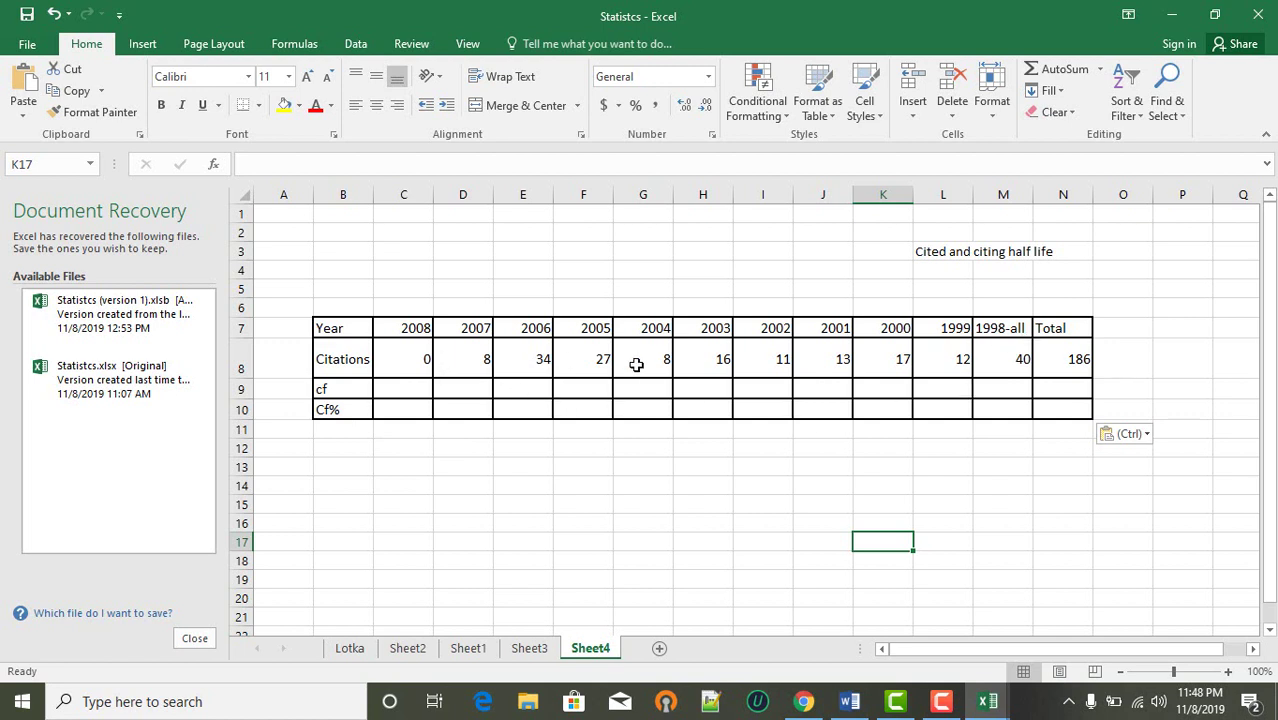
left_click(1069, 359)
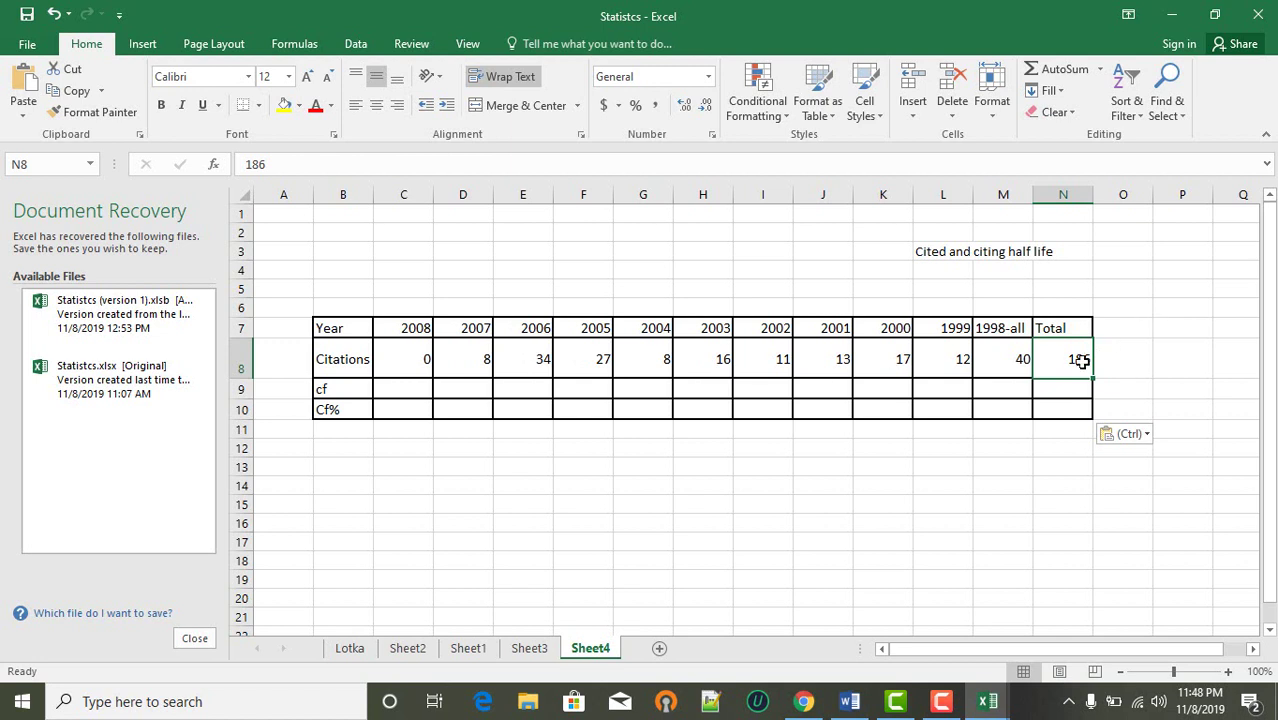
left_click(420, 386)
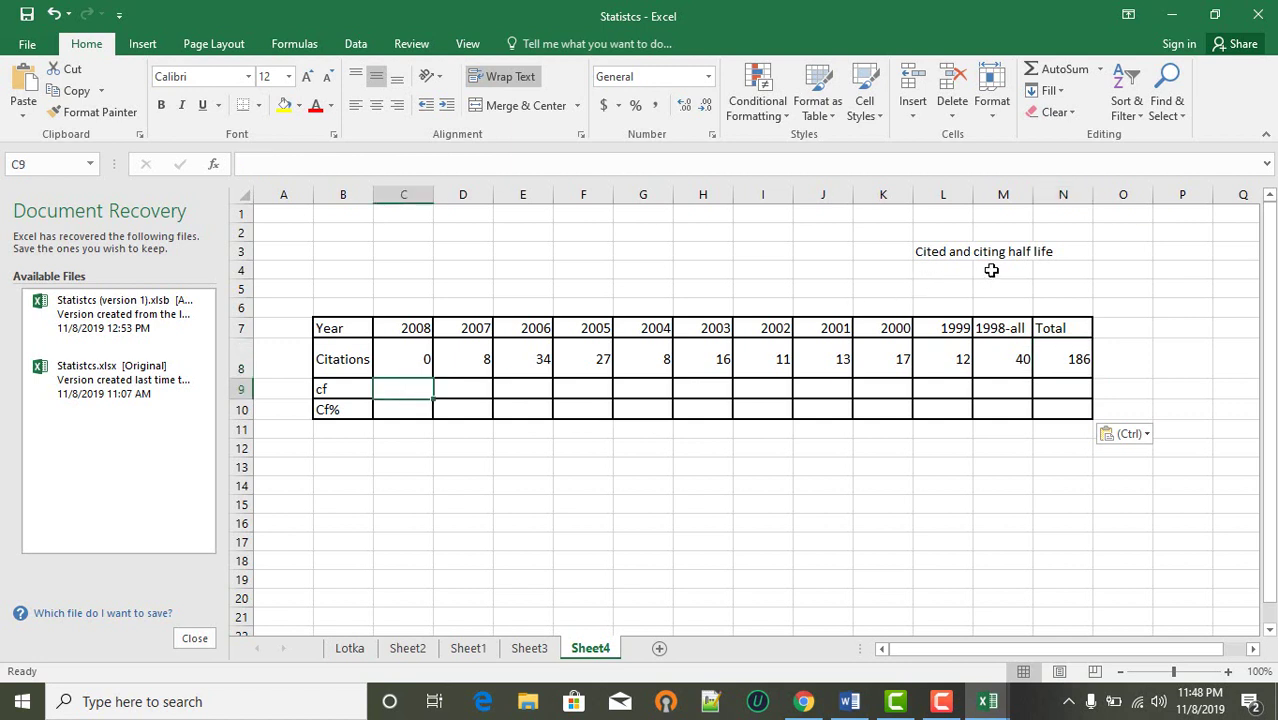
left_click(964, 250)
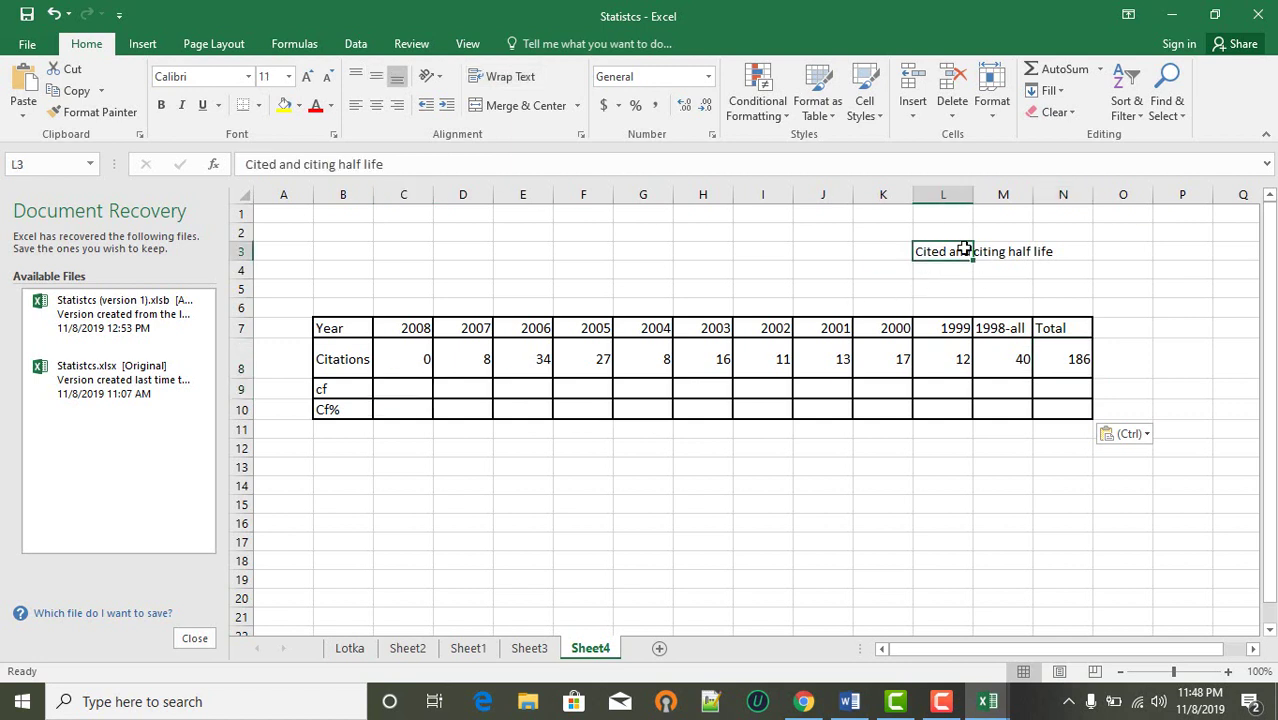
left_click_drag(964, 250, 928, 252)
left_click(872, 284)
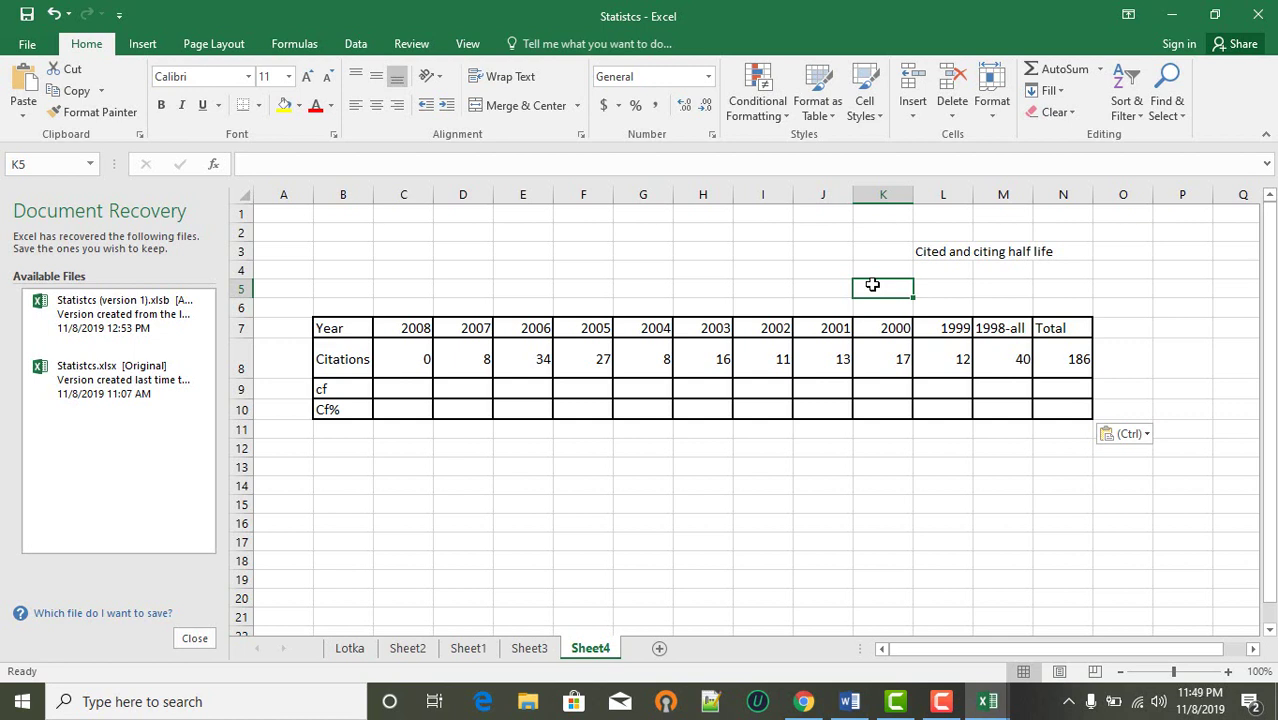
left_click(1075, 377)
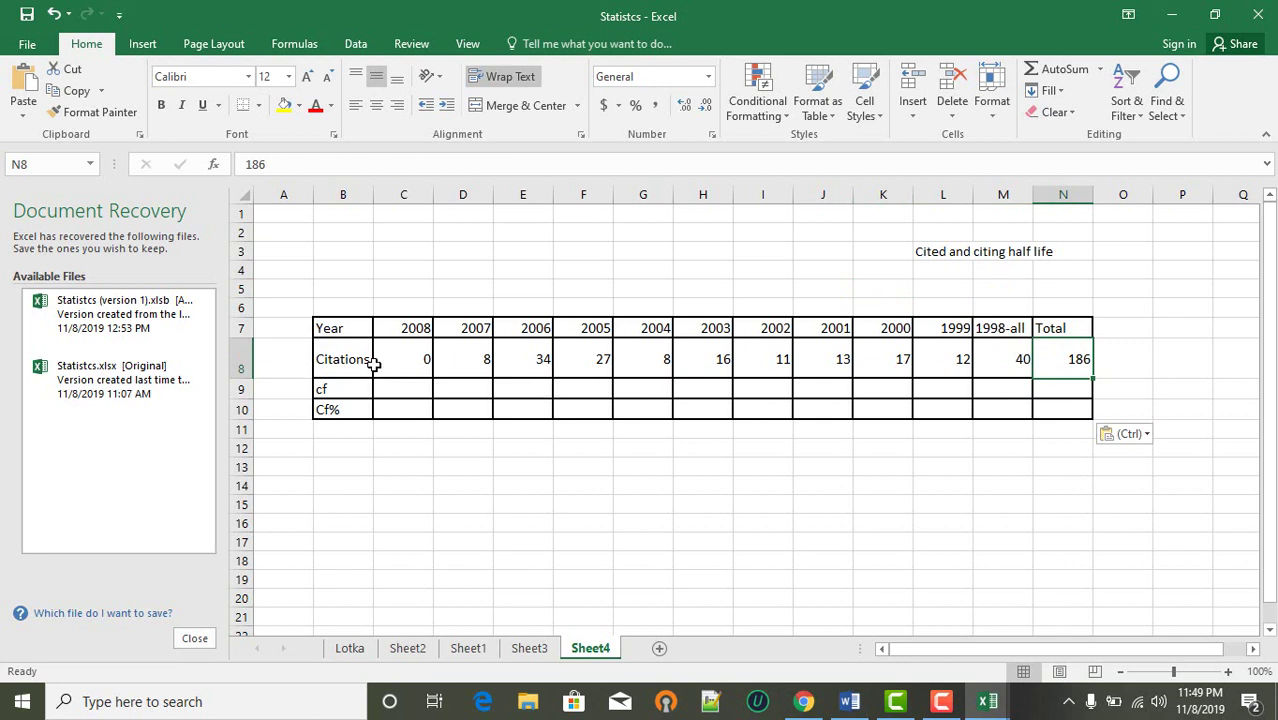
- Calculate half of the total citations in P8 with the formula =186/2
left_click(405, 355)
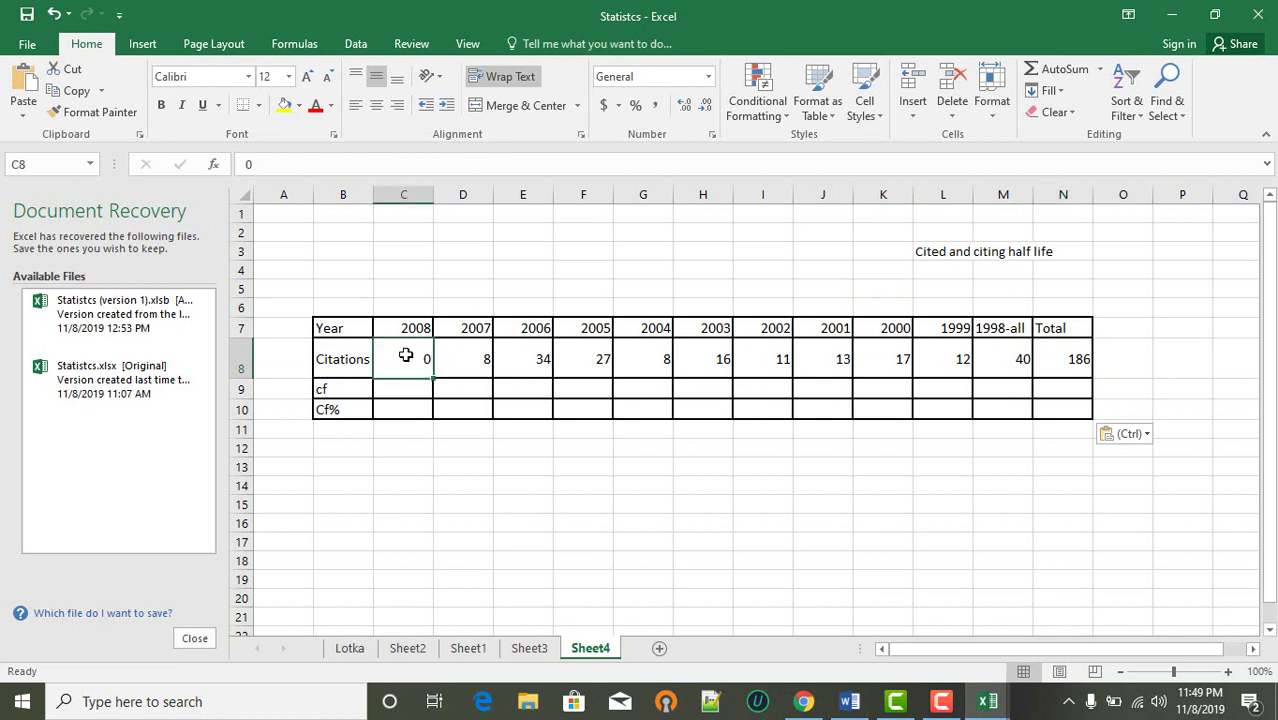
left_click(1008, 364)
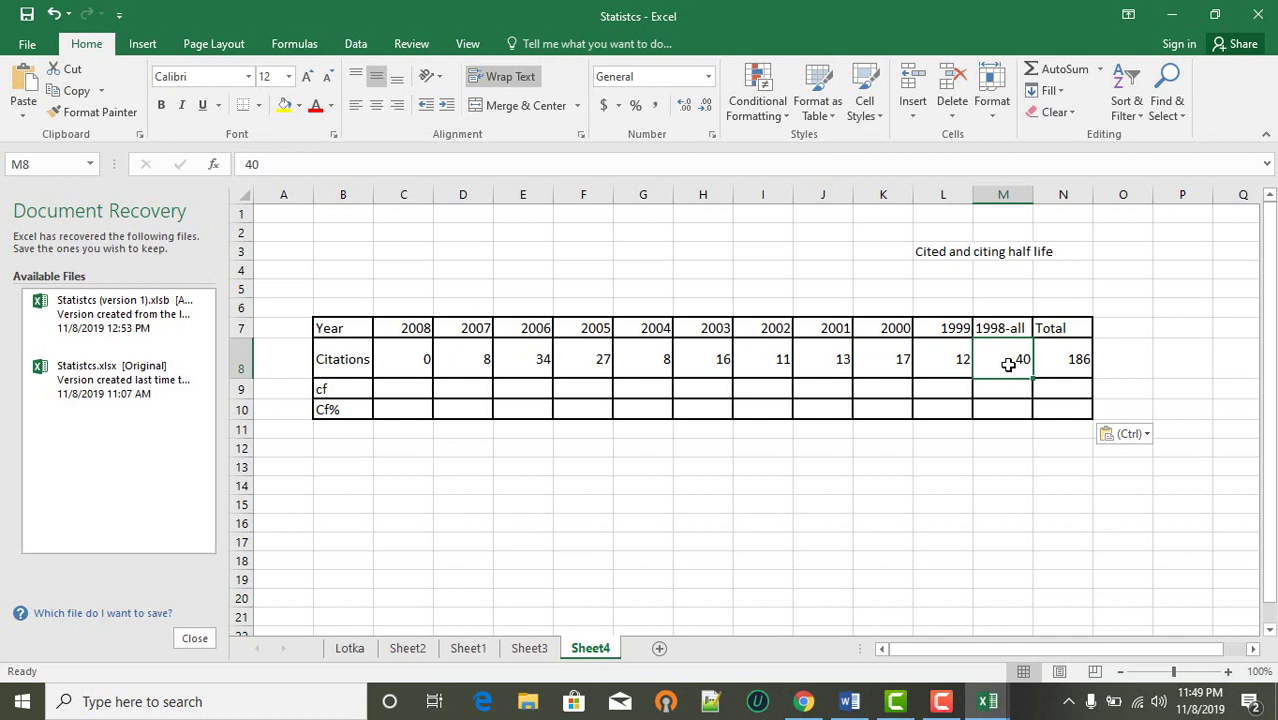
left_click(418, 364)
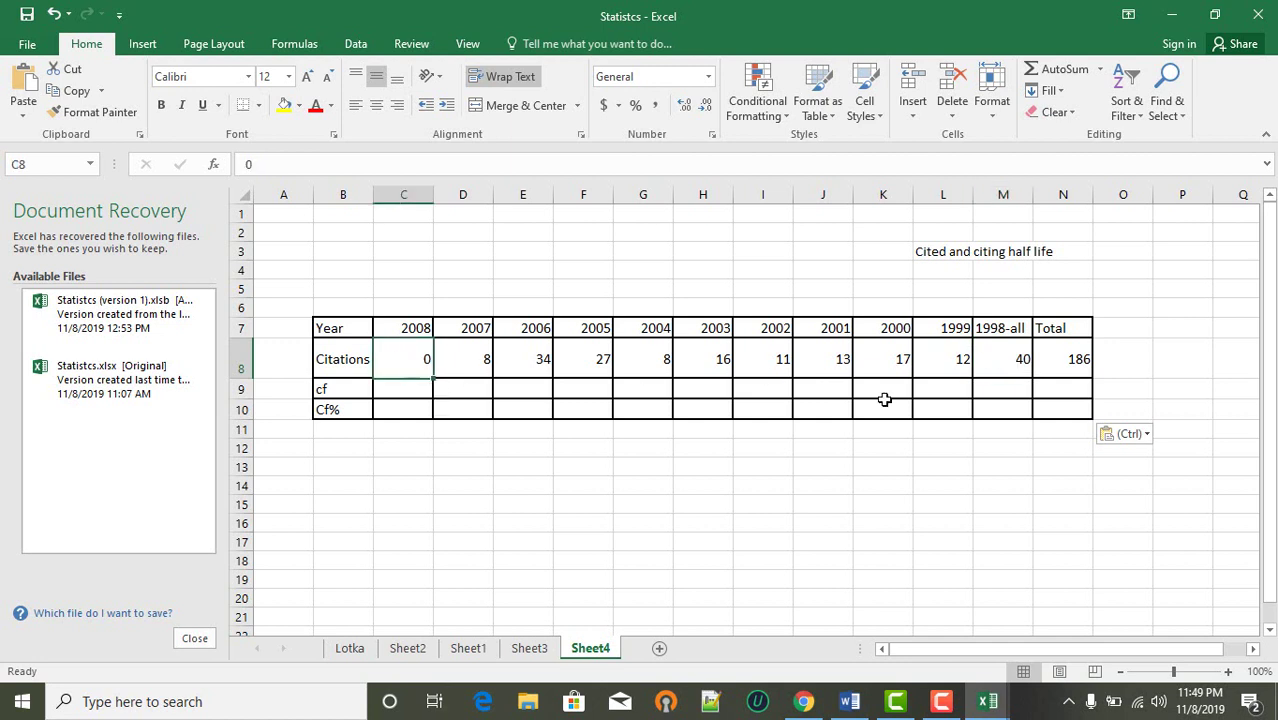
left_click(1076, 359)
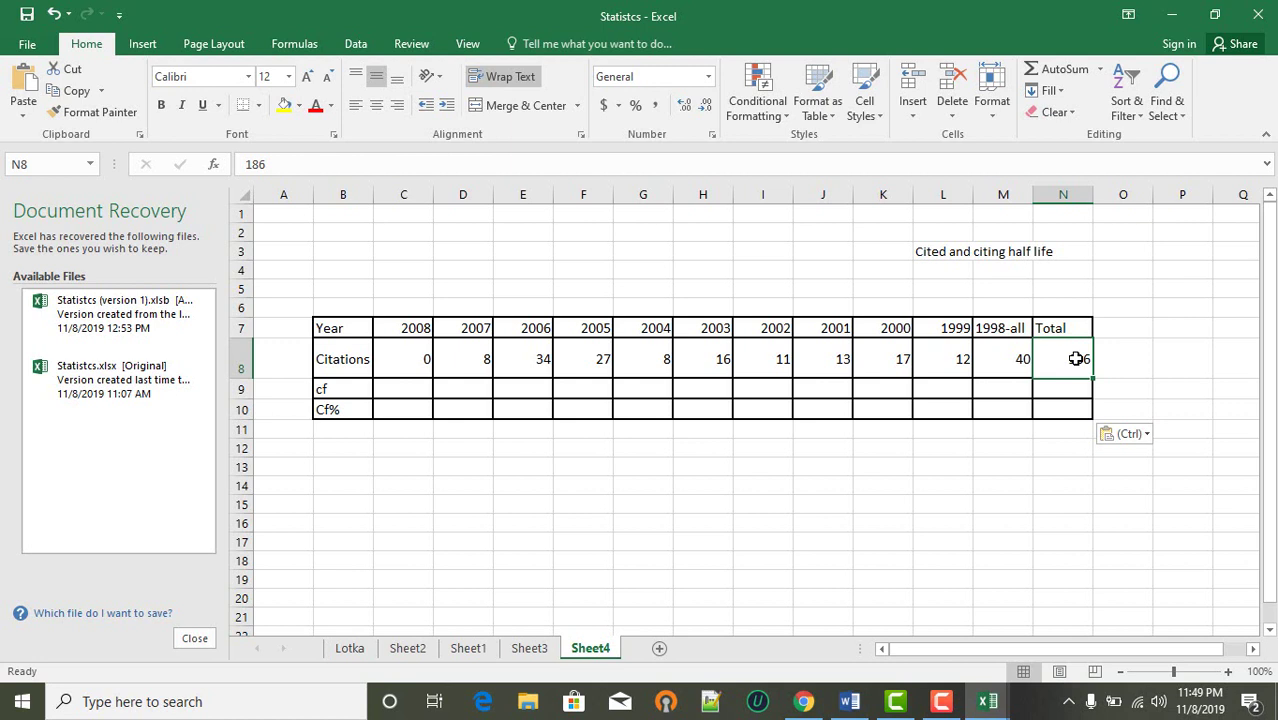
left_click(1170, 363)
type("=186")
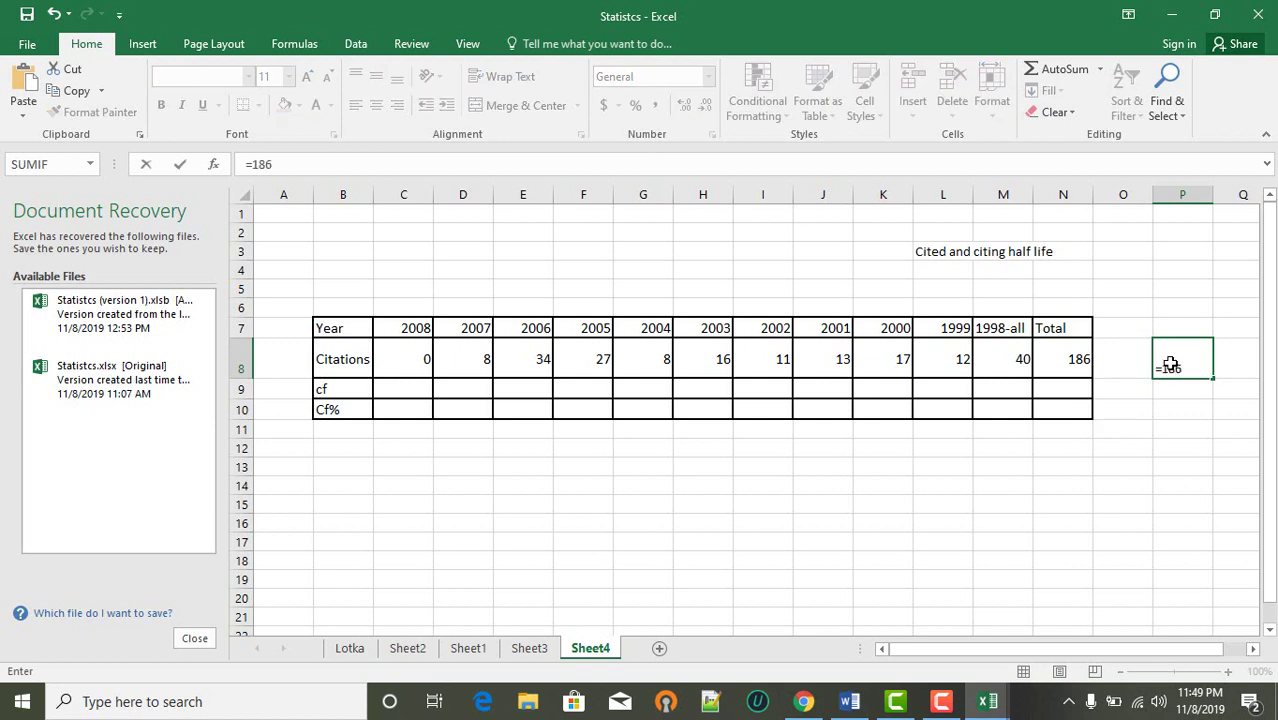
type("/2")
key("Return")
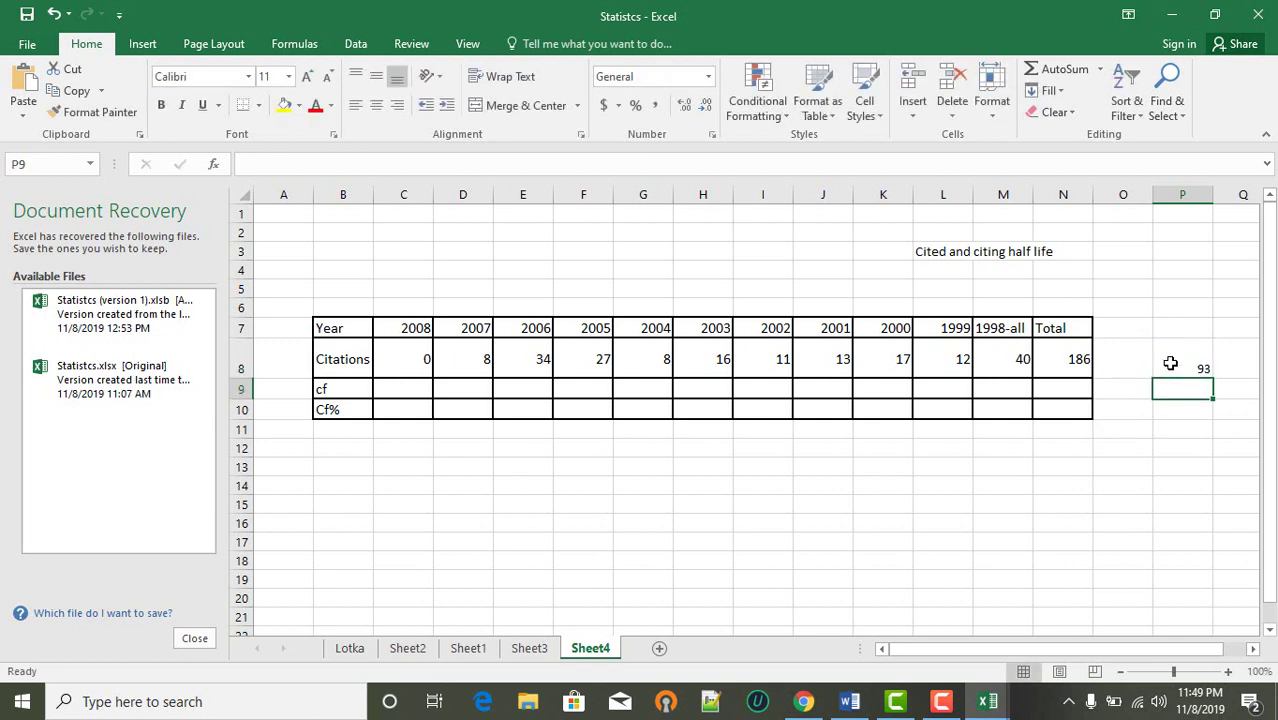
left_click(1182, 366)
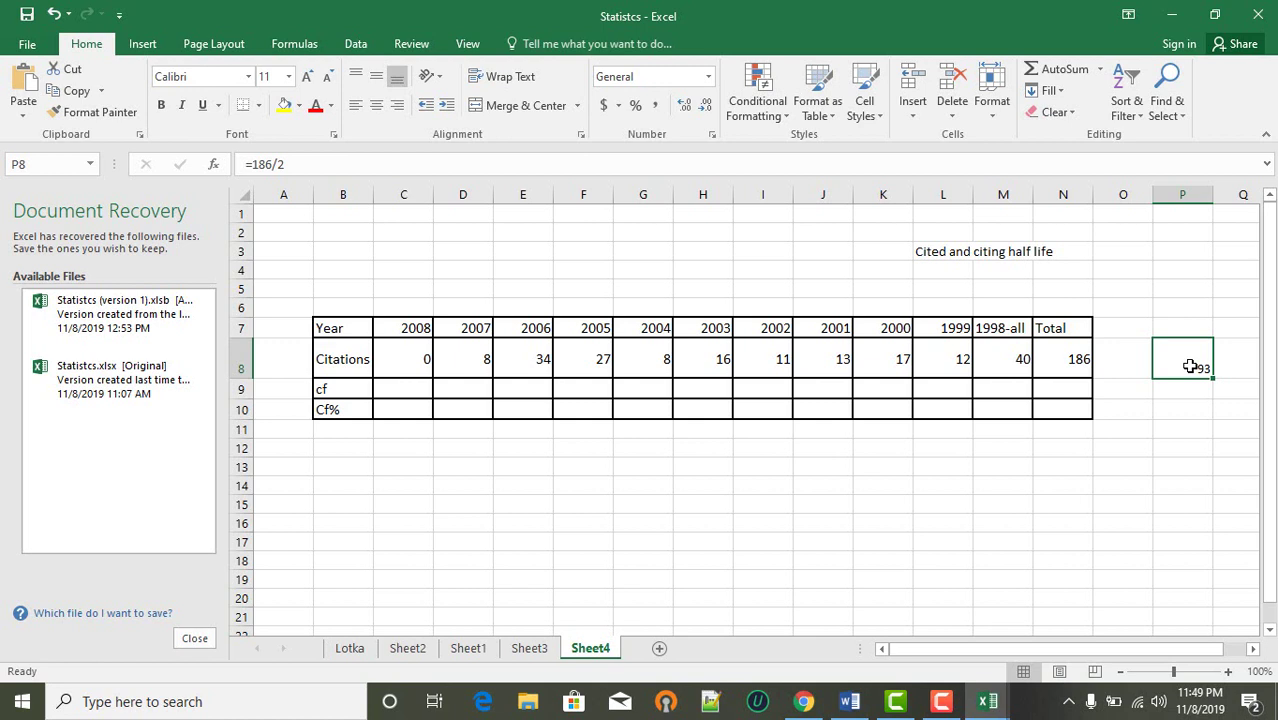
left_click(1150, 414)
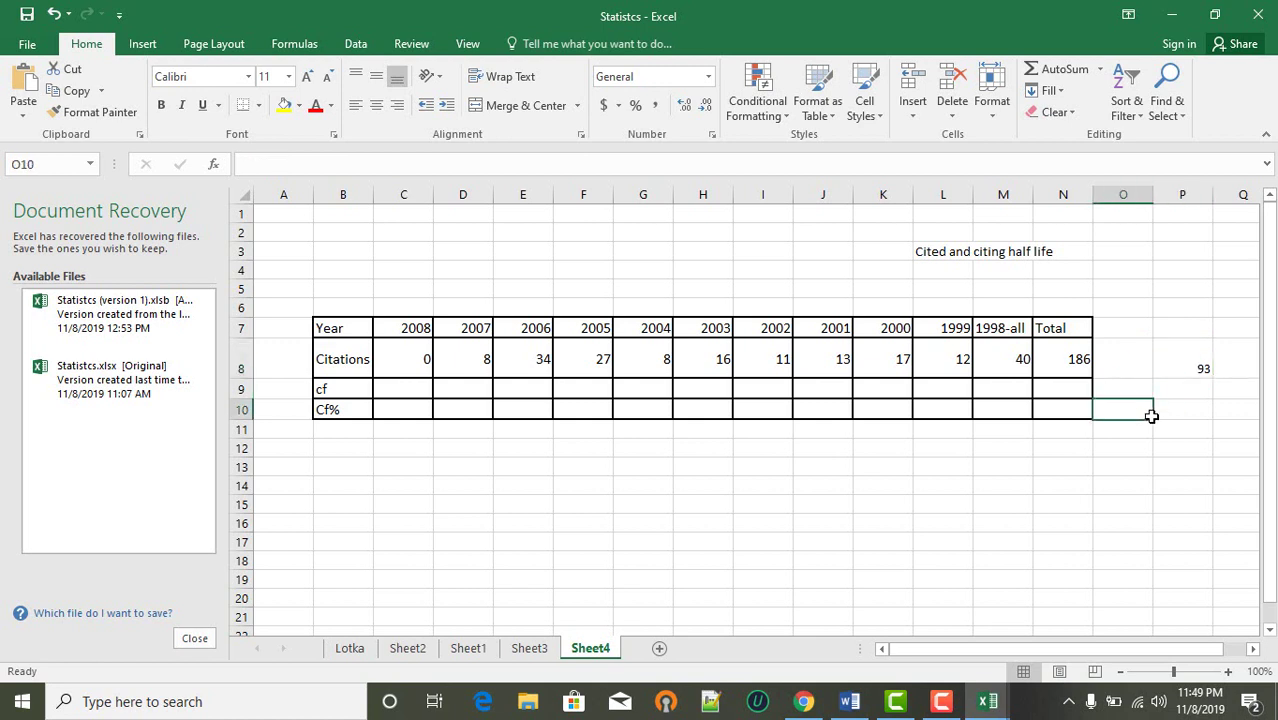
- Fill the cf row for 2008, 2007 and 2006 with 0, 8 and 42 in C9:E9
left_click(401, 389)
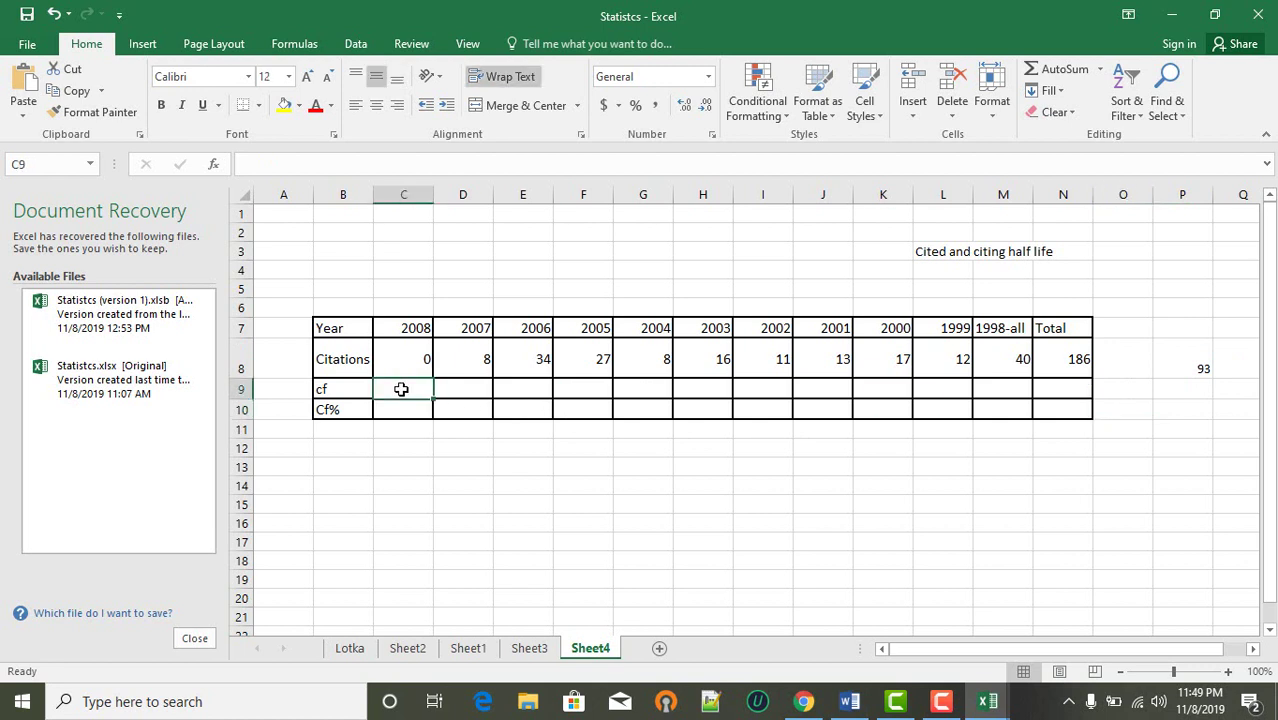
type("0")
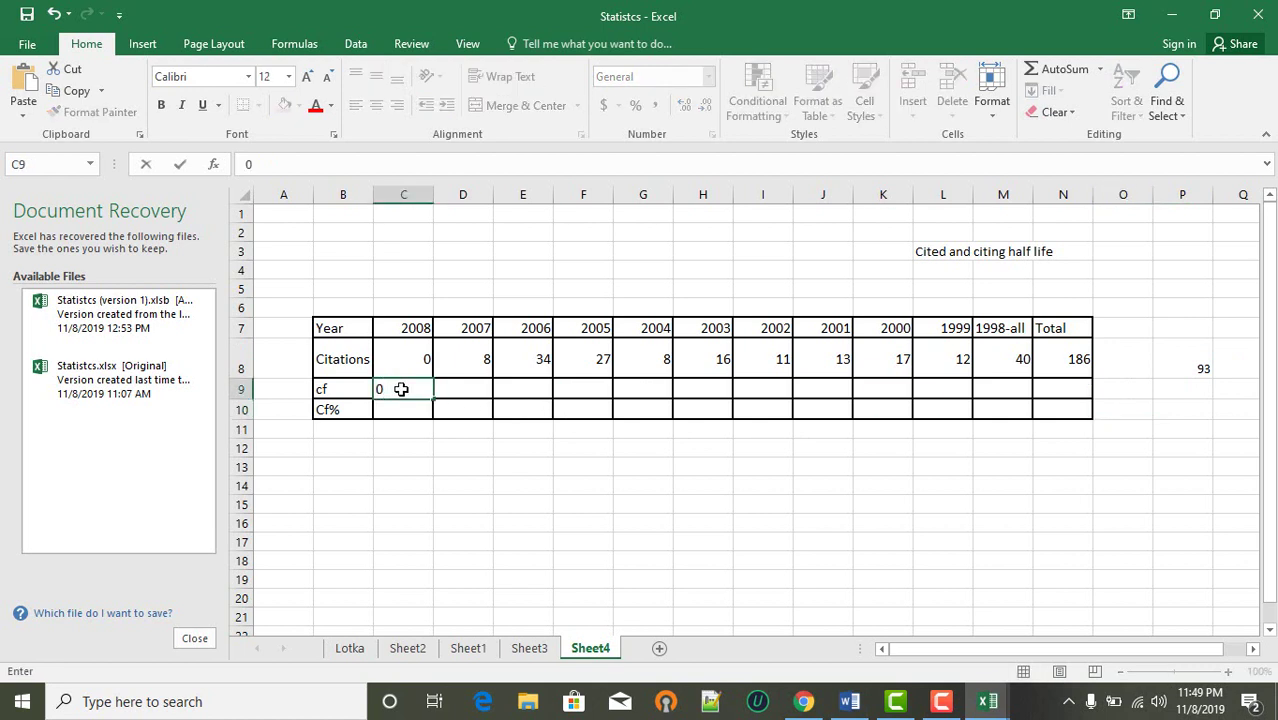
key("Tab")
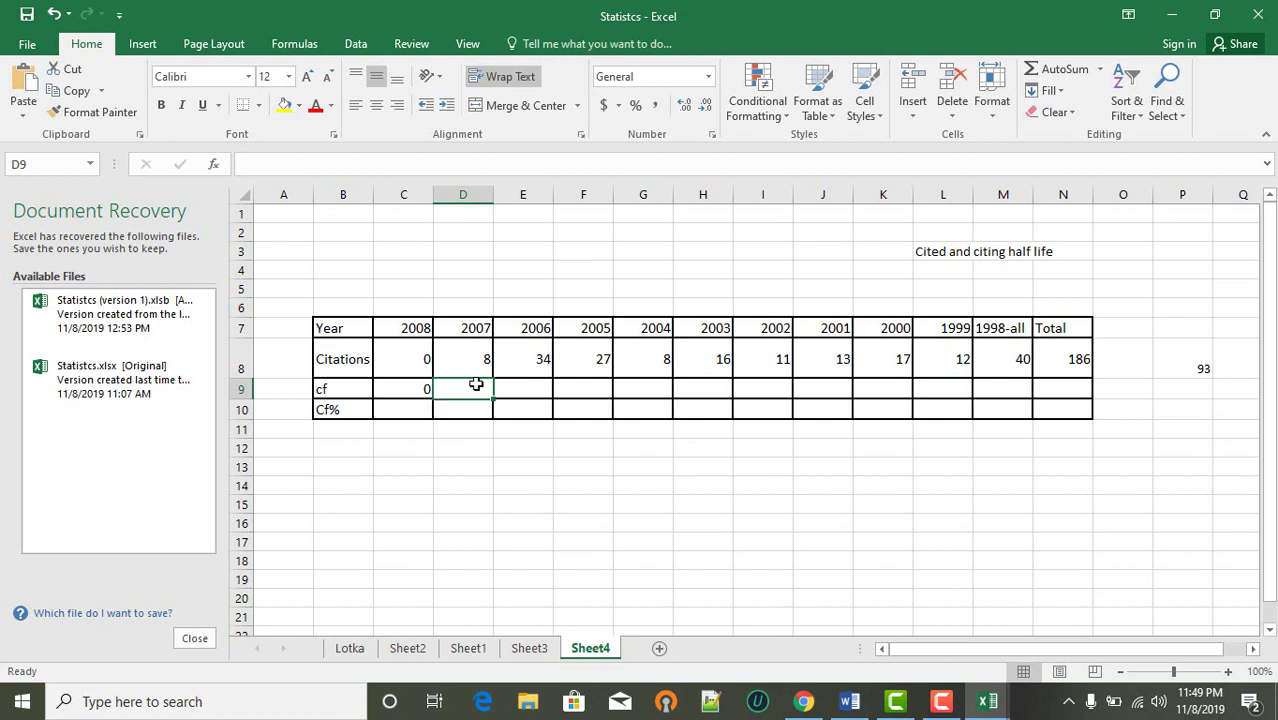
type("8")
key("Tab")
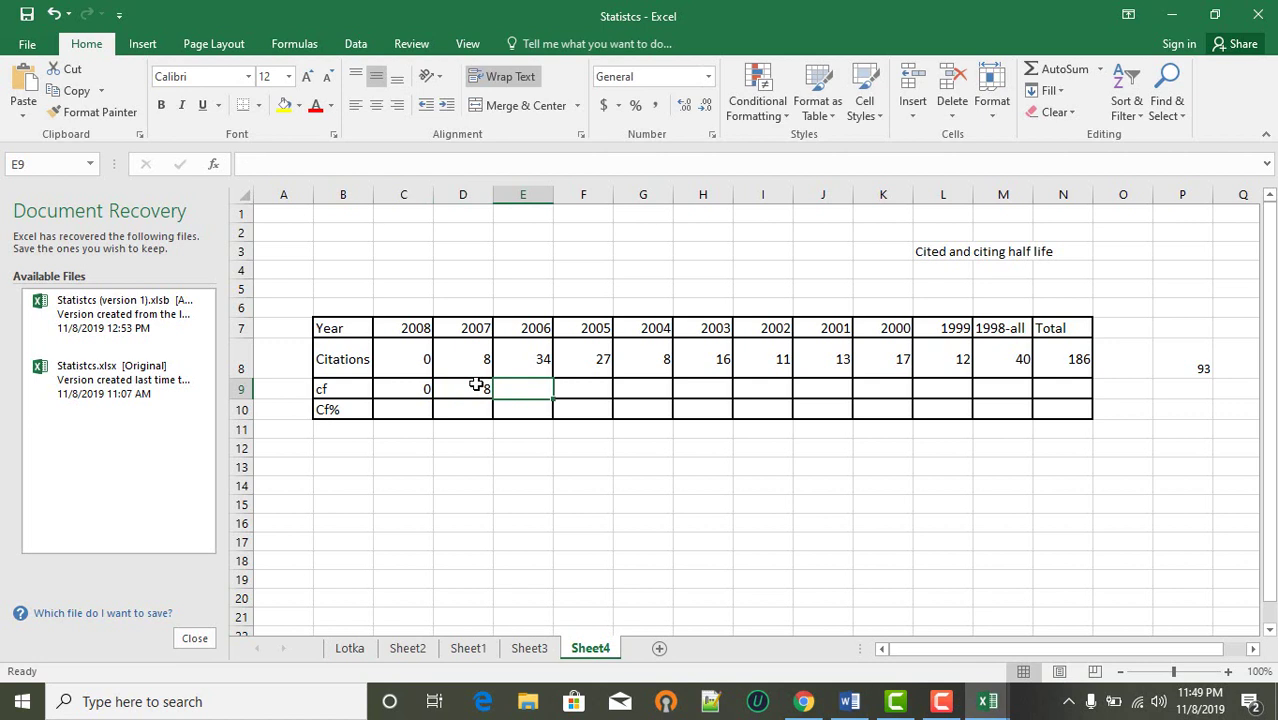
type("42")
key("Tab")
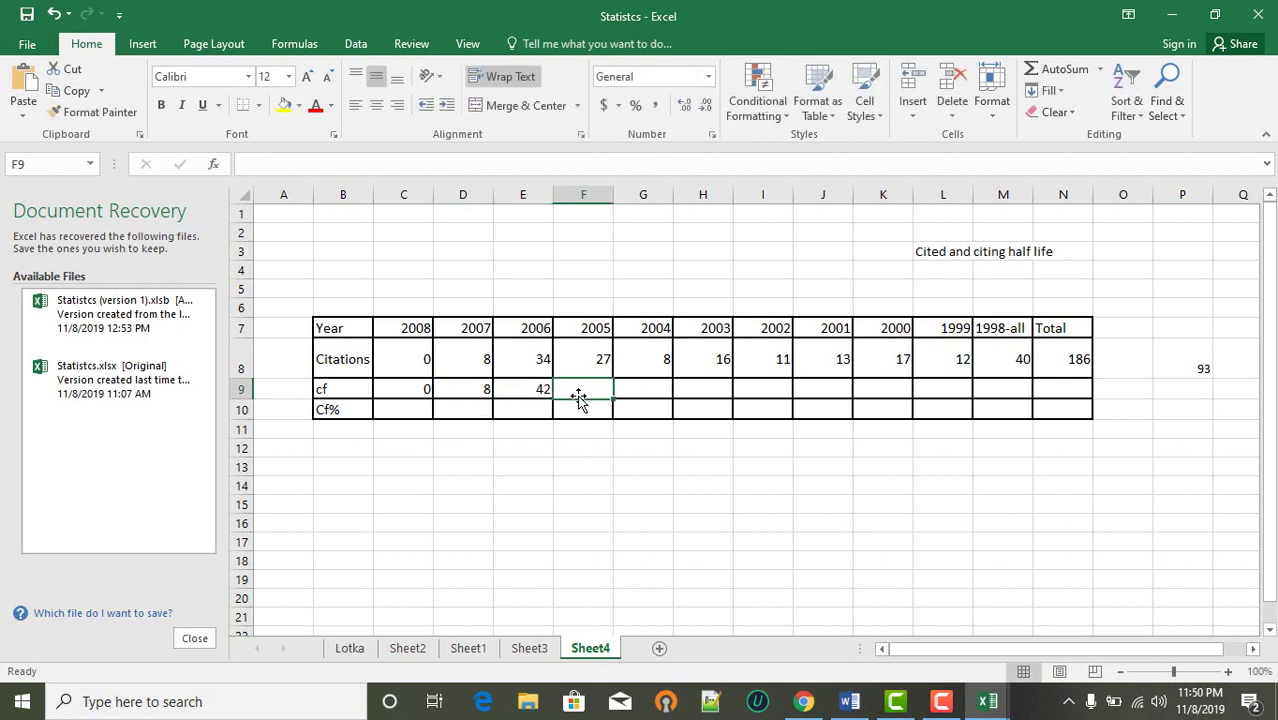
- Try to calculate the 2005 cf in F9 by adding the 2005 and 2006 citations with =F8+E8
type("=")
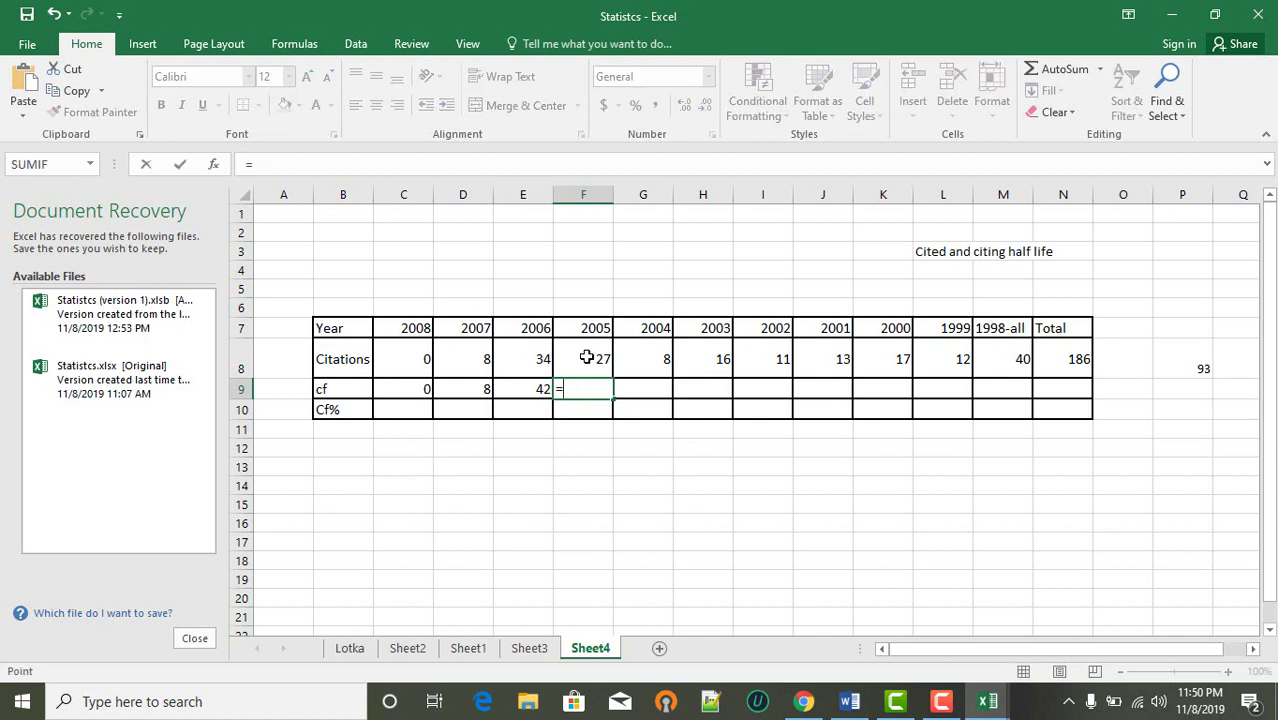
left_click(586, 358)
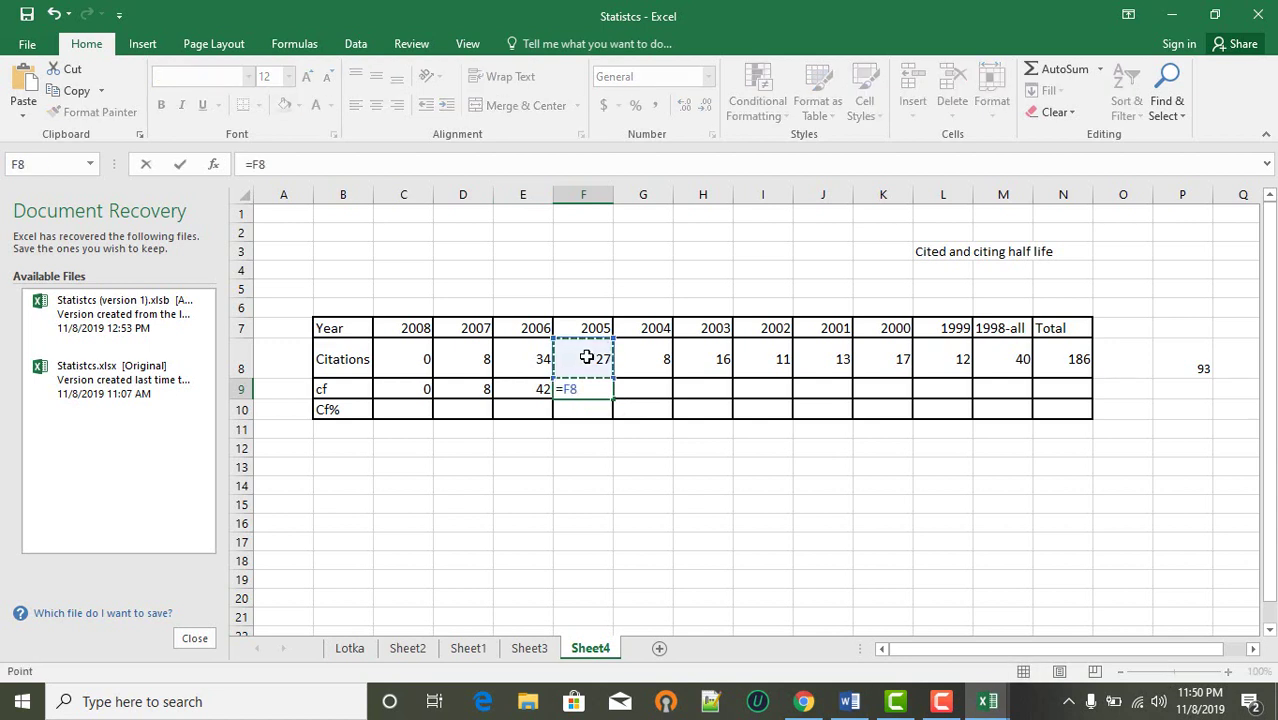
type("+")
left_click(537, 360)
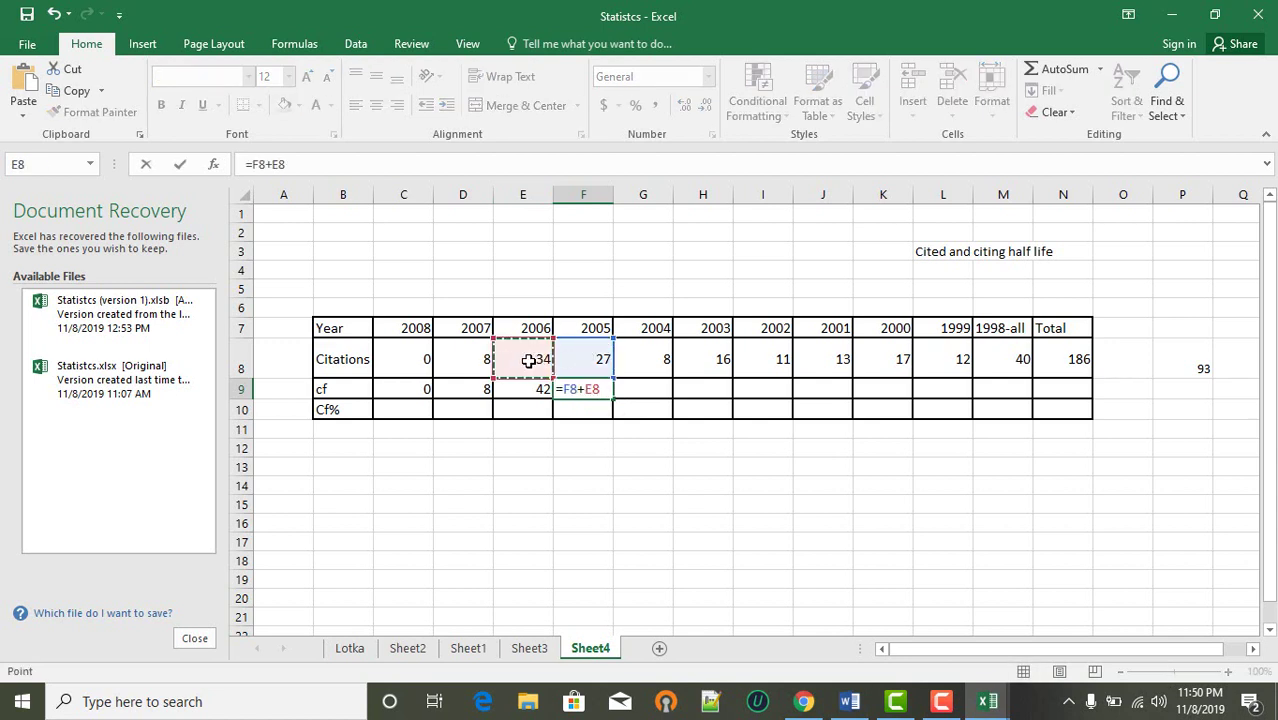
key("Return")
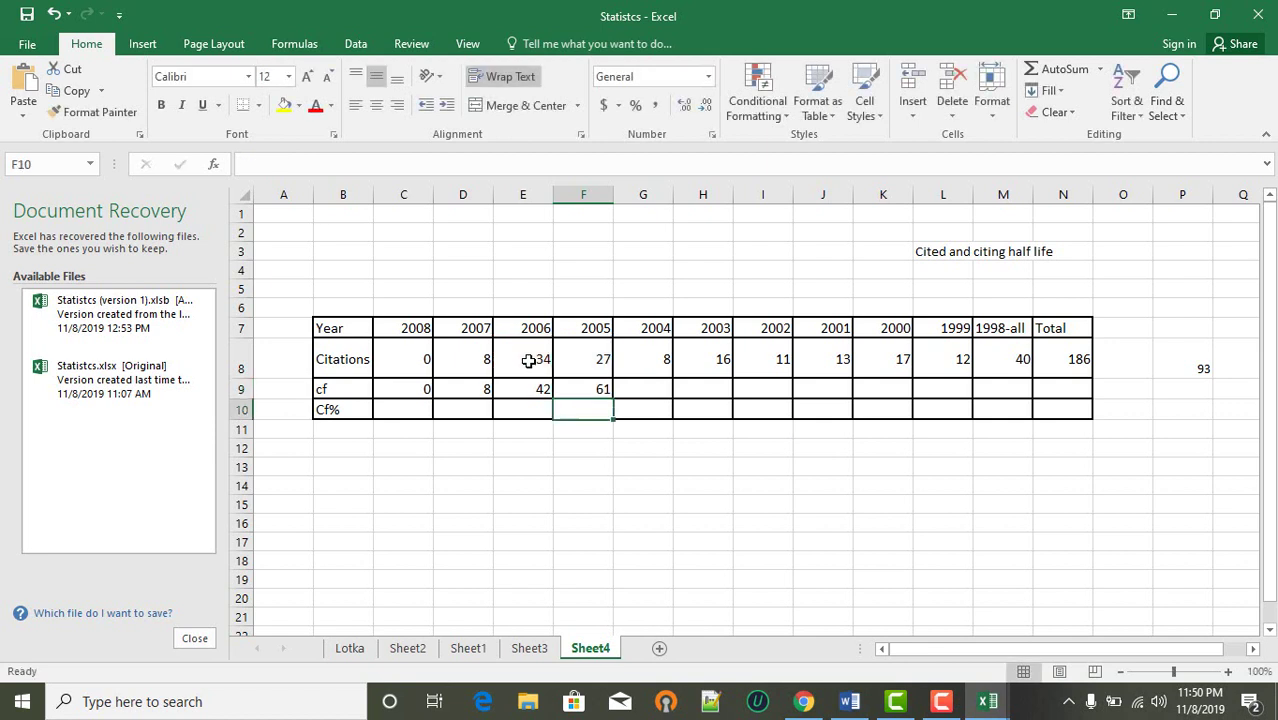
left_click(639, 390)
type("=")
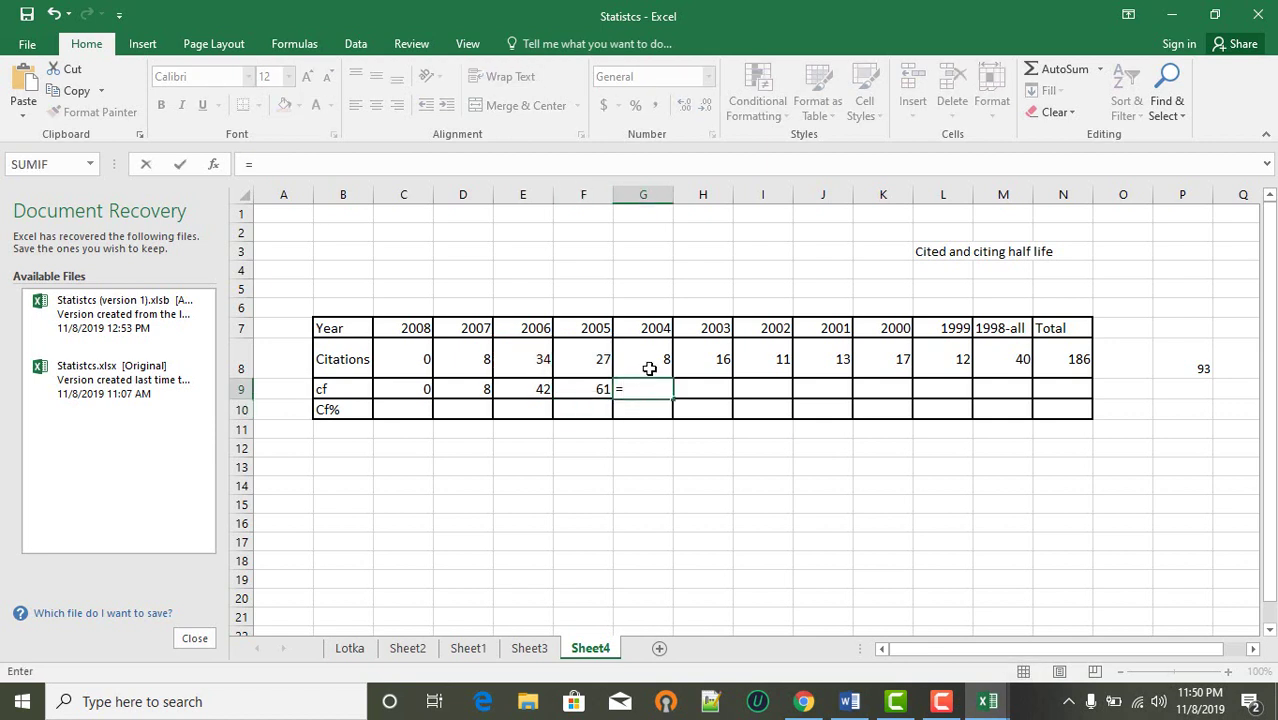
left_click(650, 364)
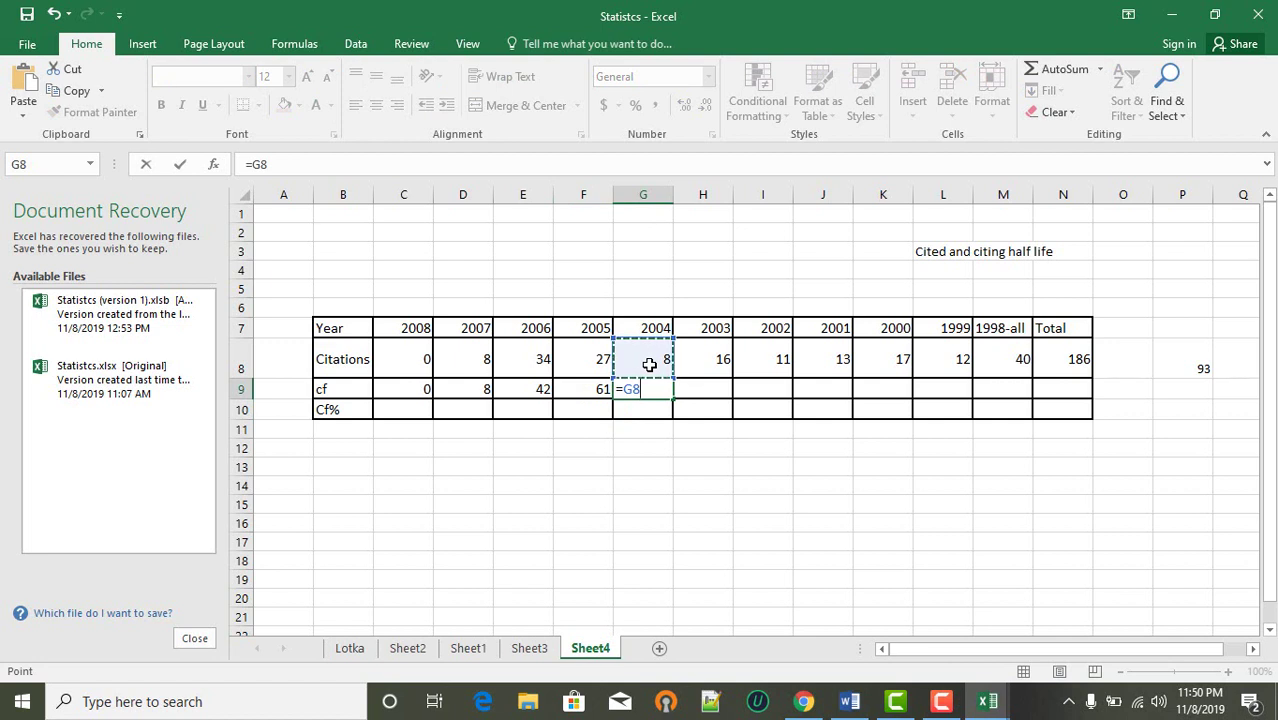
key("BackSpace")
key("BackSpace")
key("BackSpace")
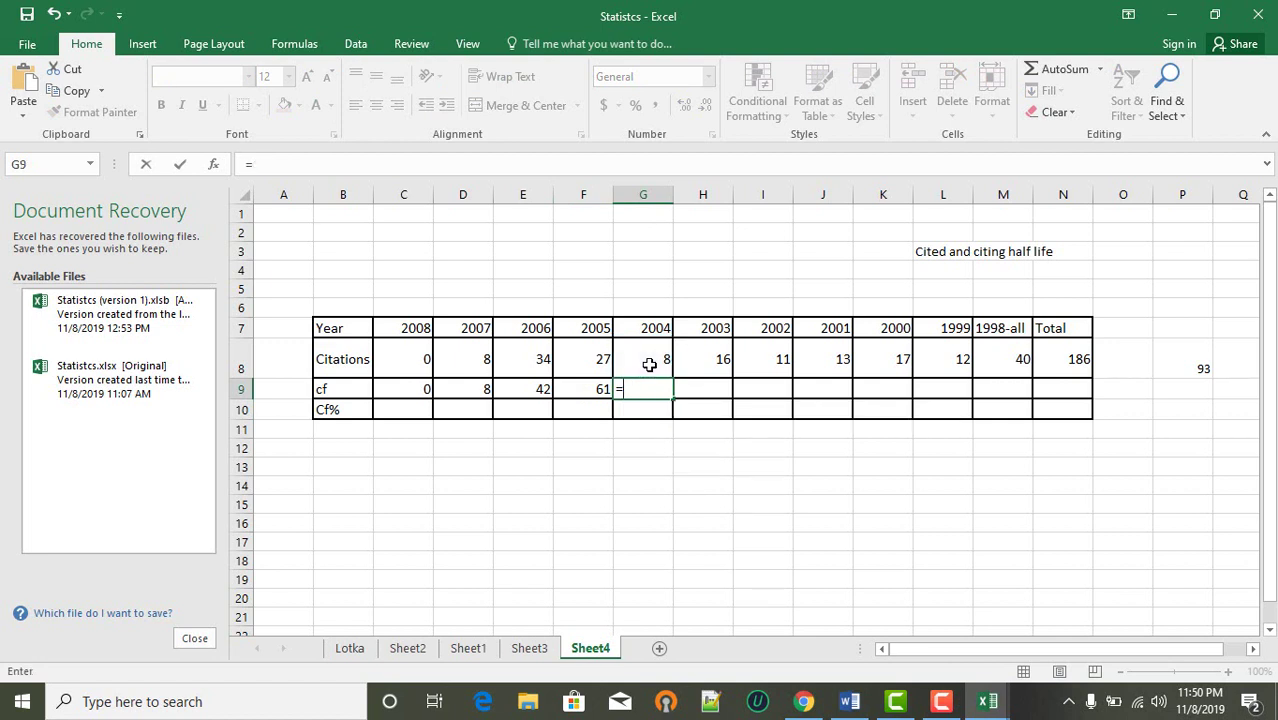
left_click(597, 358)
- Replace the 2005 cf formula in F9 with =E9+F8, adding the year's citations to the preceding cf
left_click(594, 395)
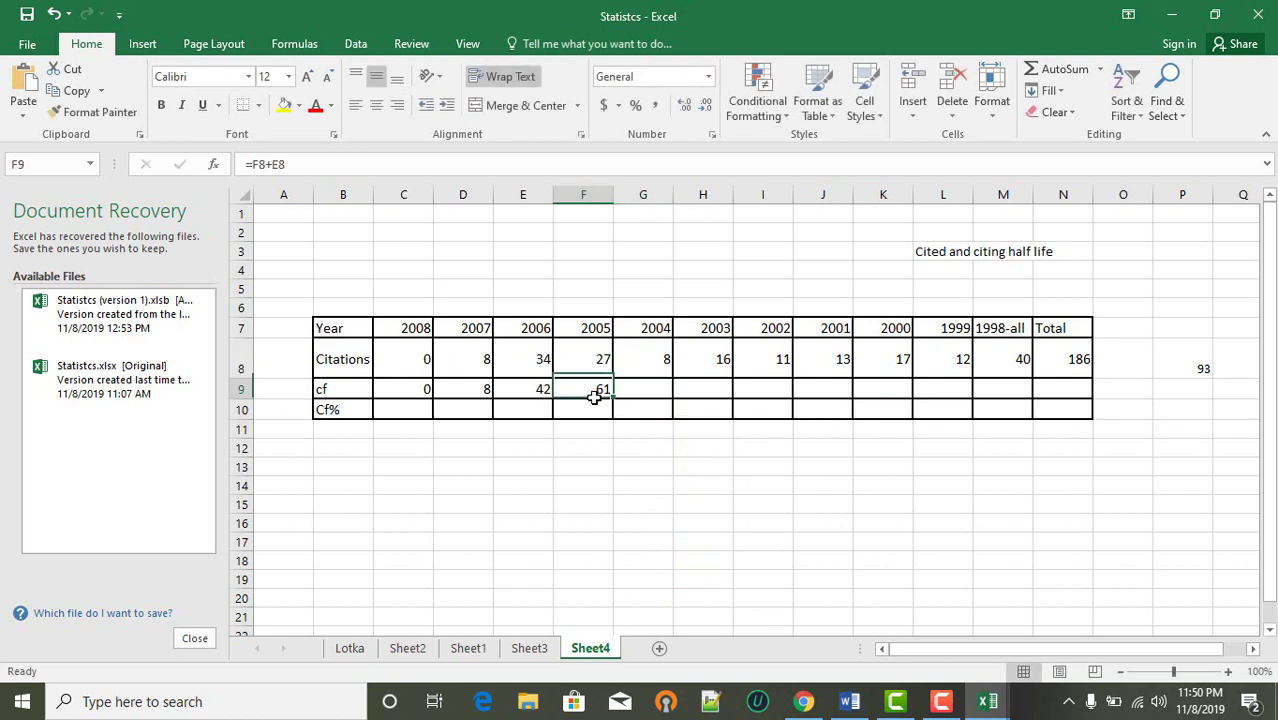
type("=")
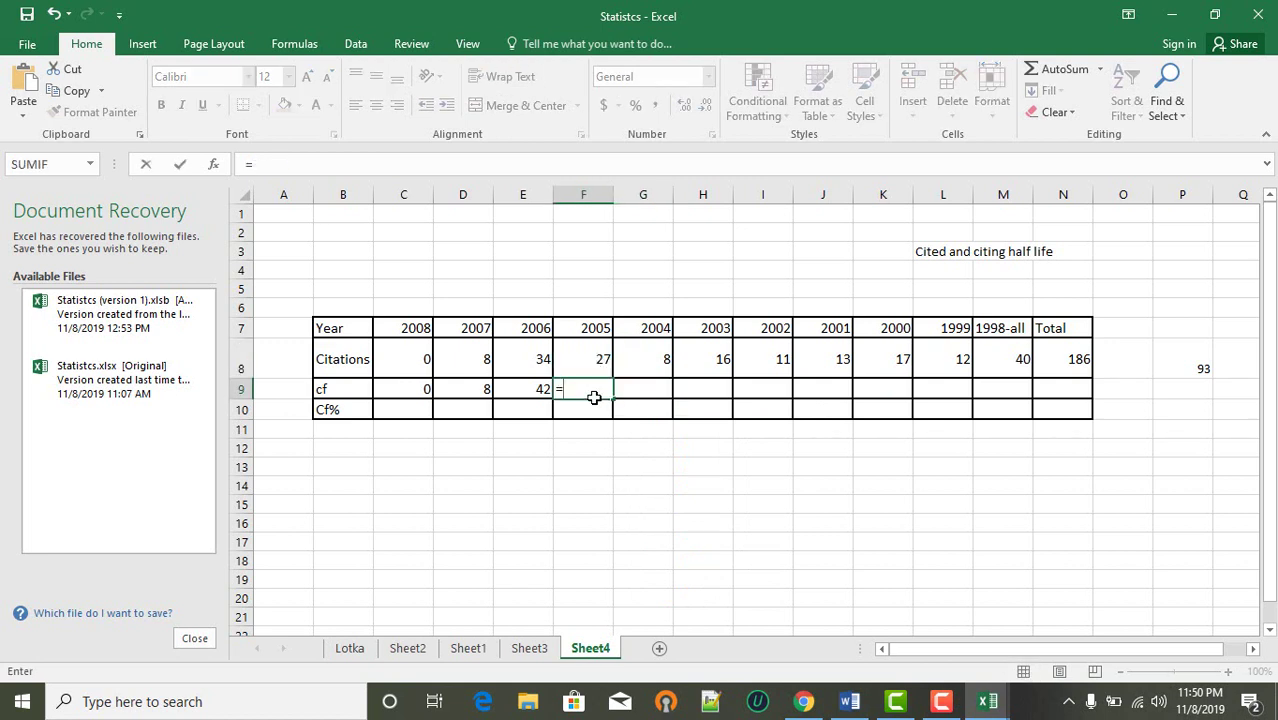
left_click(539, 392)
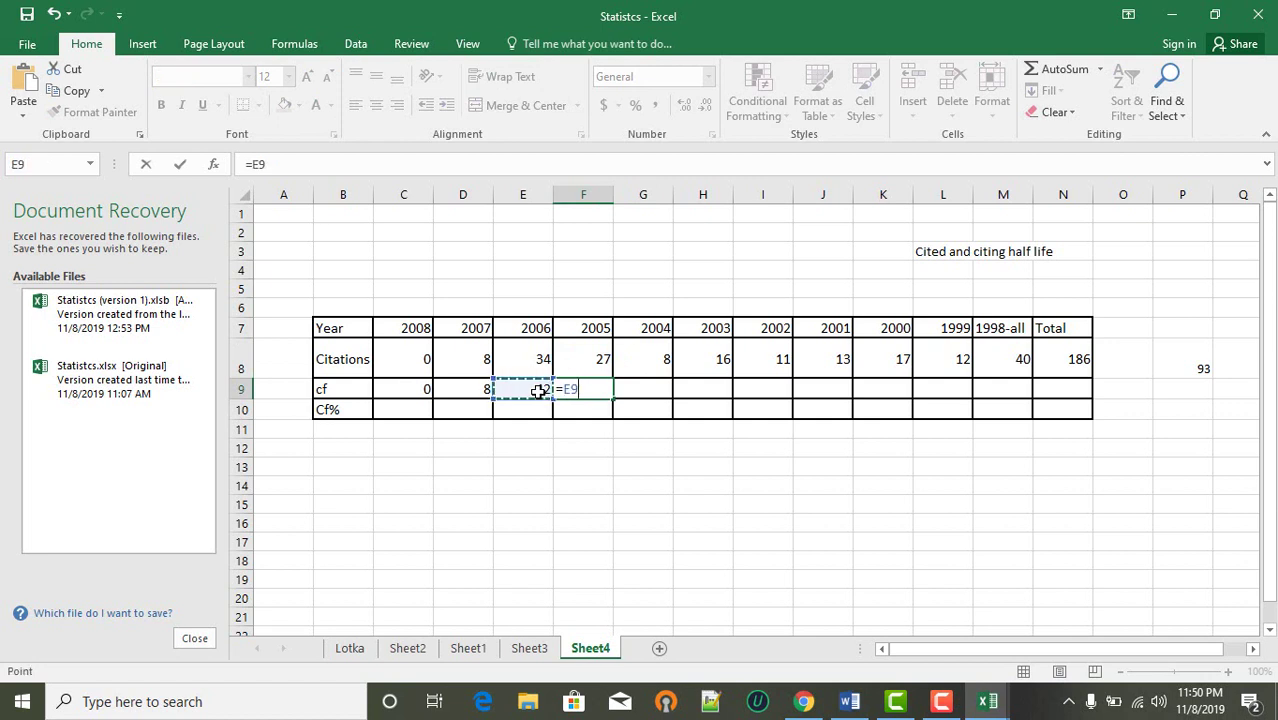
type("+")
left_click(588, 364)
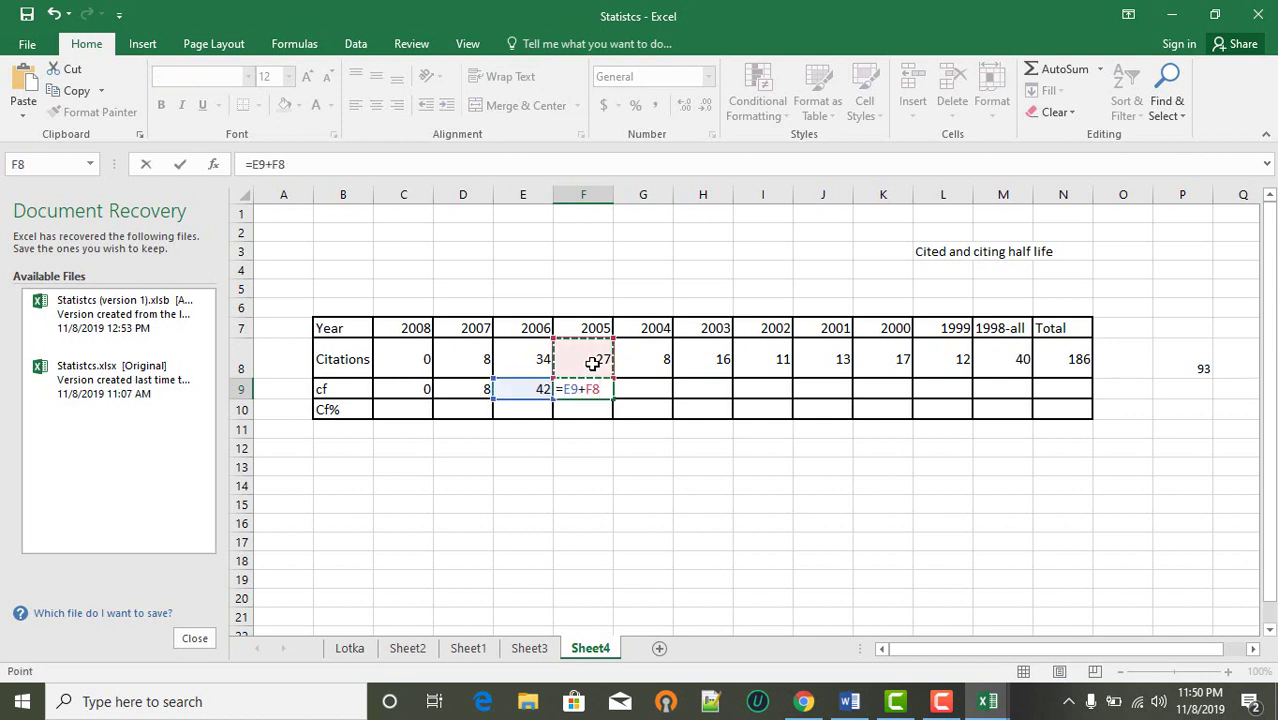
key("Return")
- Calculate the 2004 cf in G9 with the formula =F9+G8
left_click(636, 384)
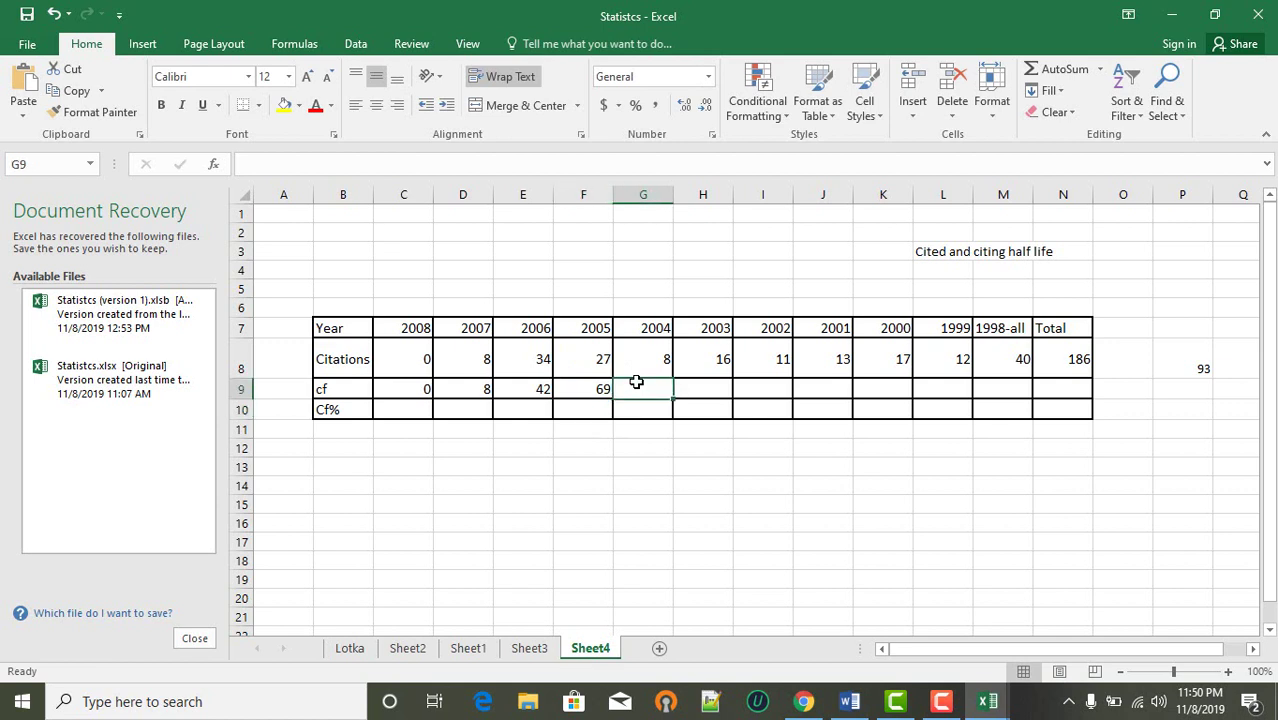
type("=")
left_click(599, 389)
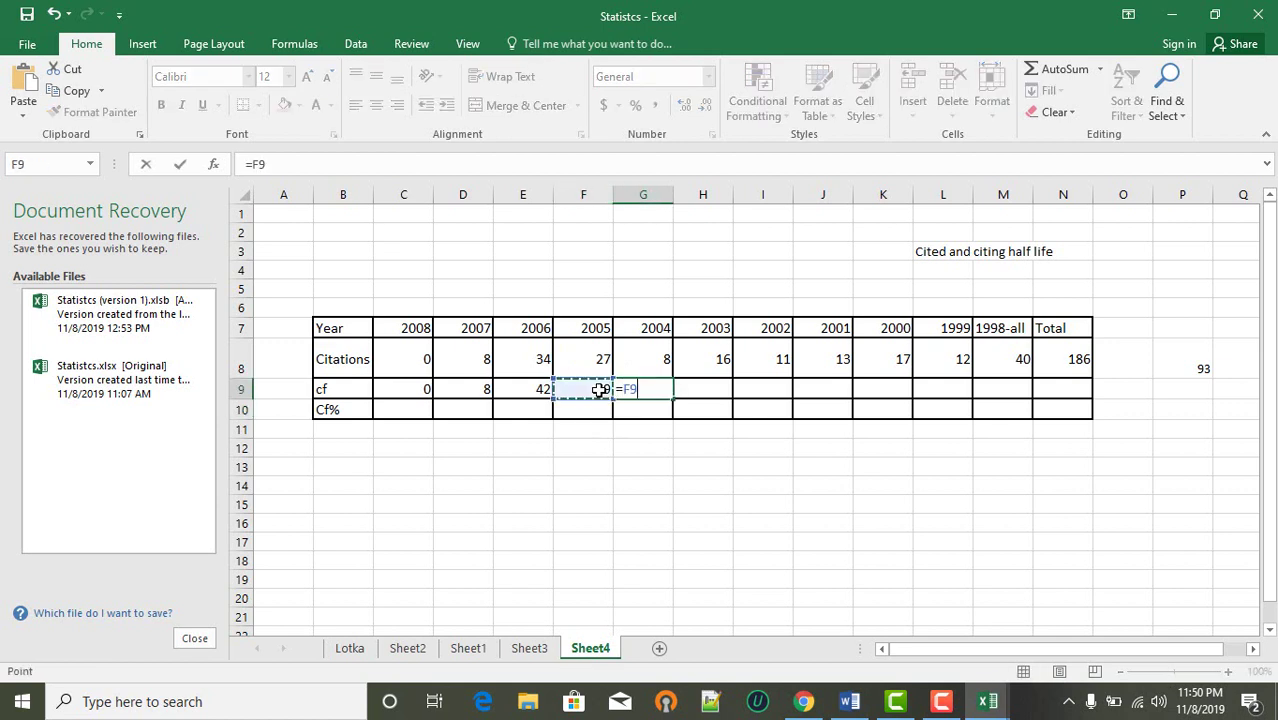
type("+")
left_click(634, 372)
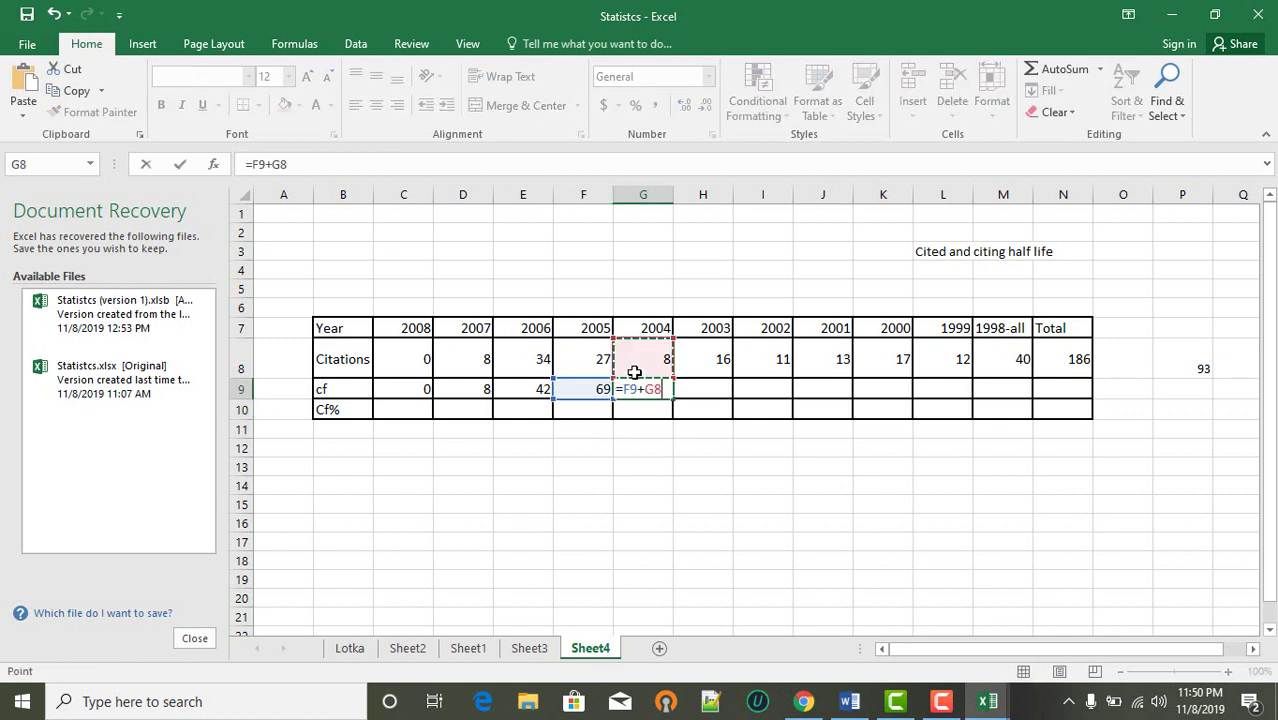
key("Return")
- Calculate the 2003 cf in H9 with the formula =G9+H8
left_click(692, 389)
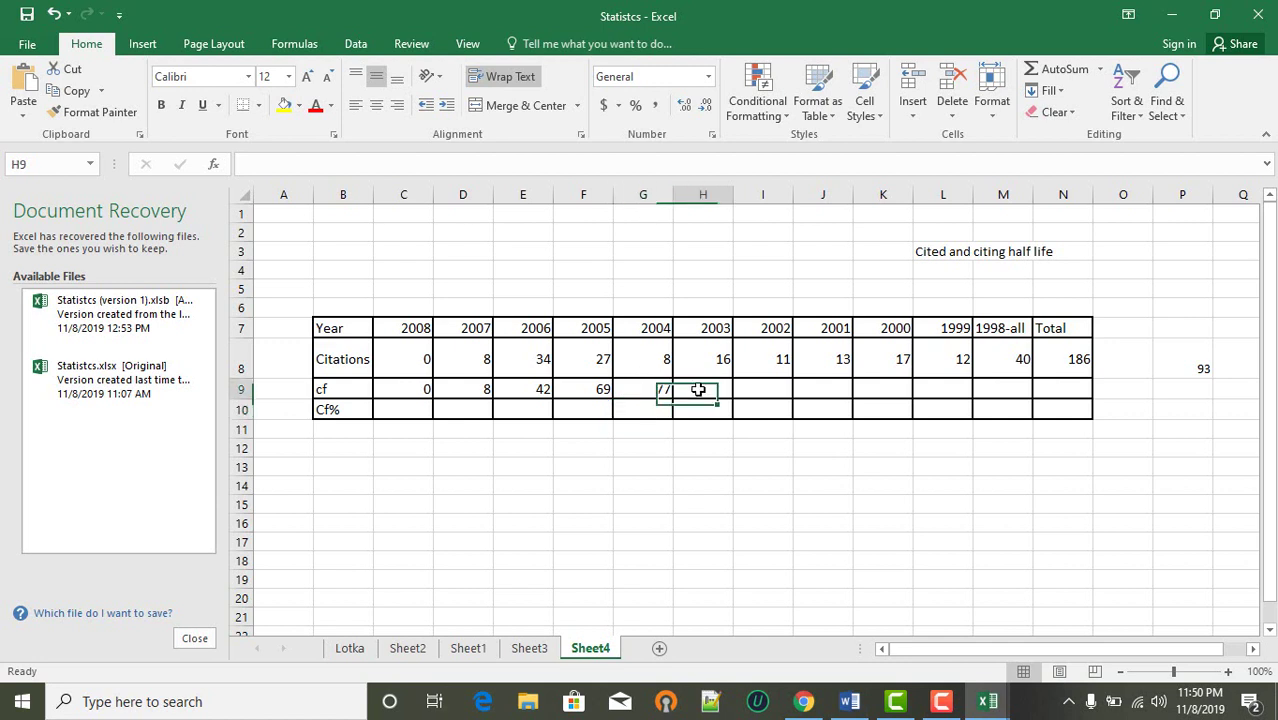
type("=")
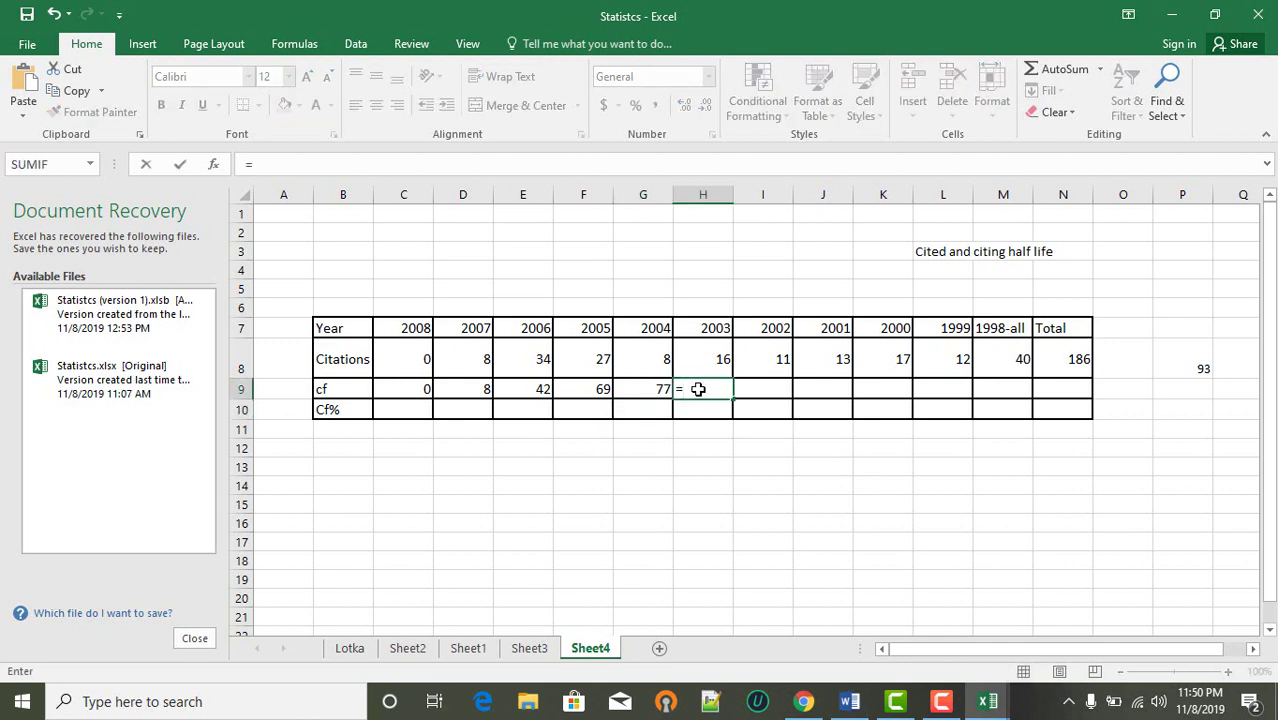
left_click(660, 389)
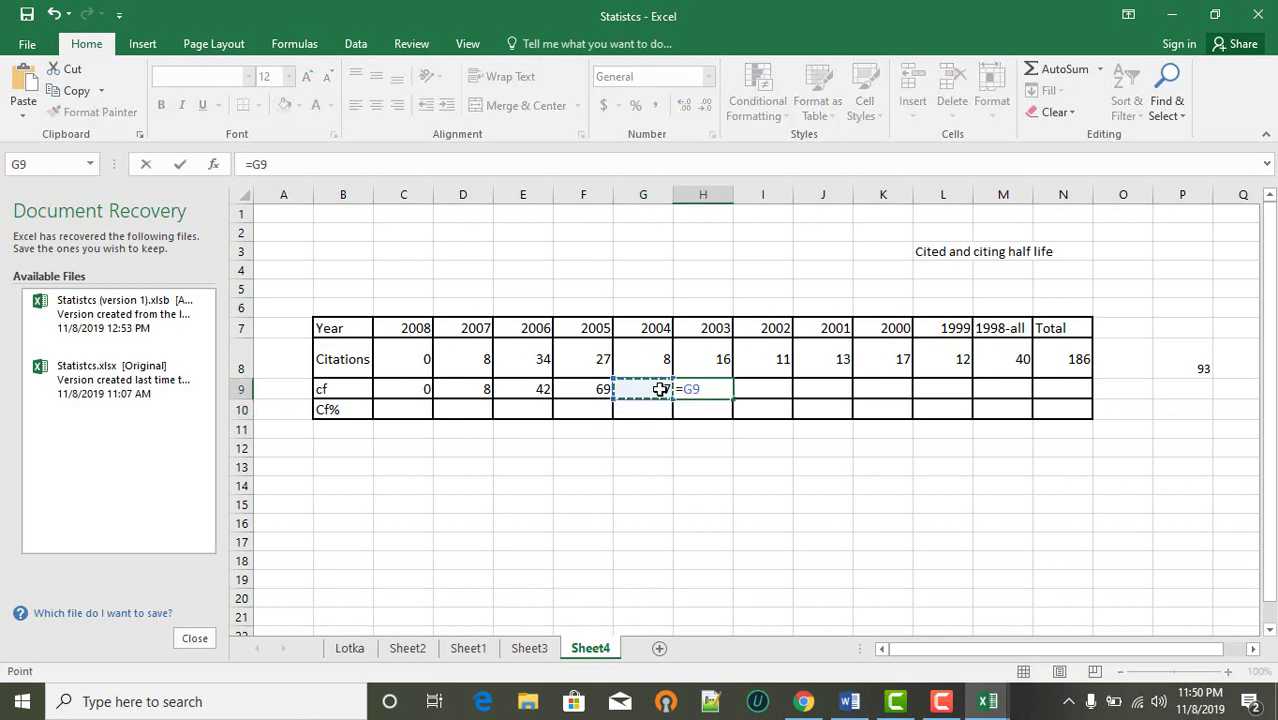
type("+")
left_click(712, 360)
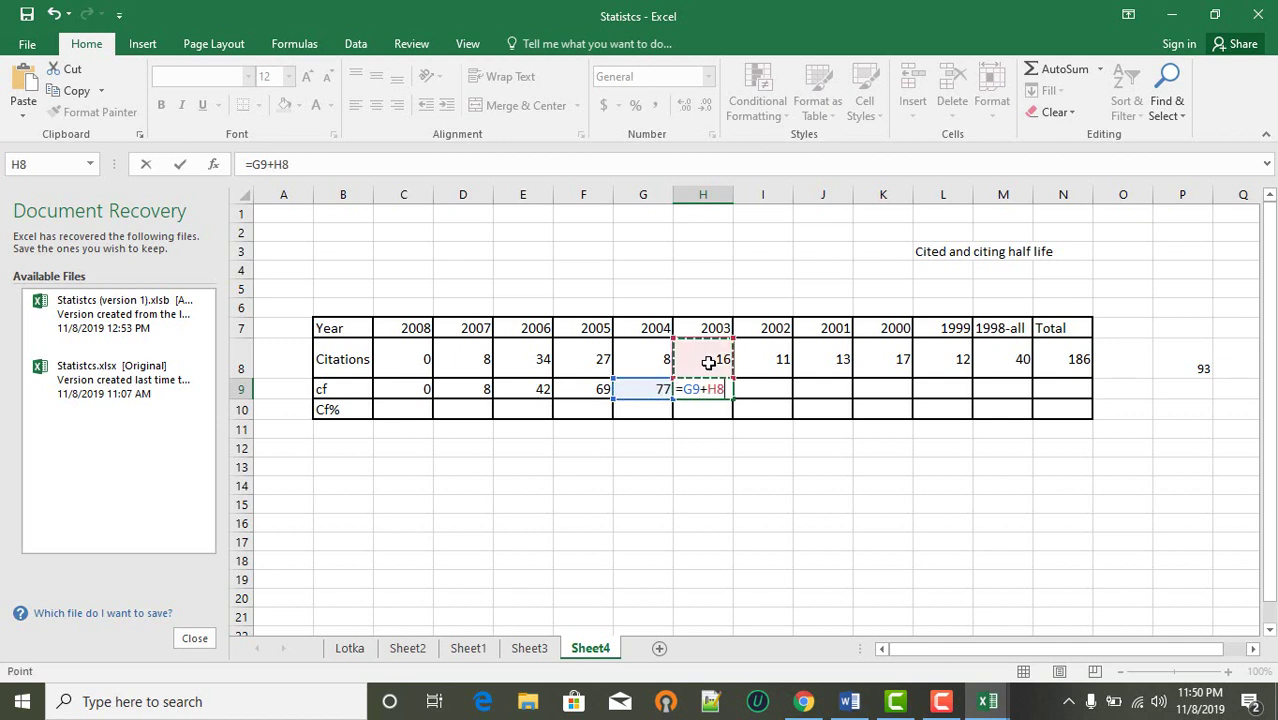
key("Return")
- Calculate the 2002 cf in I9 by adding the 2003 cf in H9 to the 2002 citations in I8
left_click(756, 390)
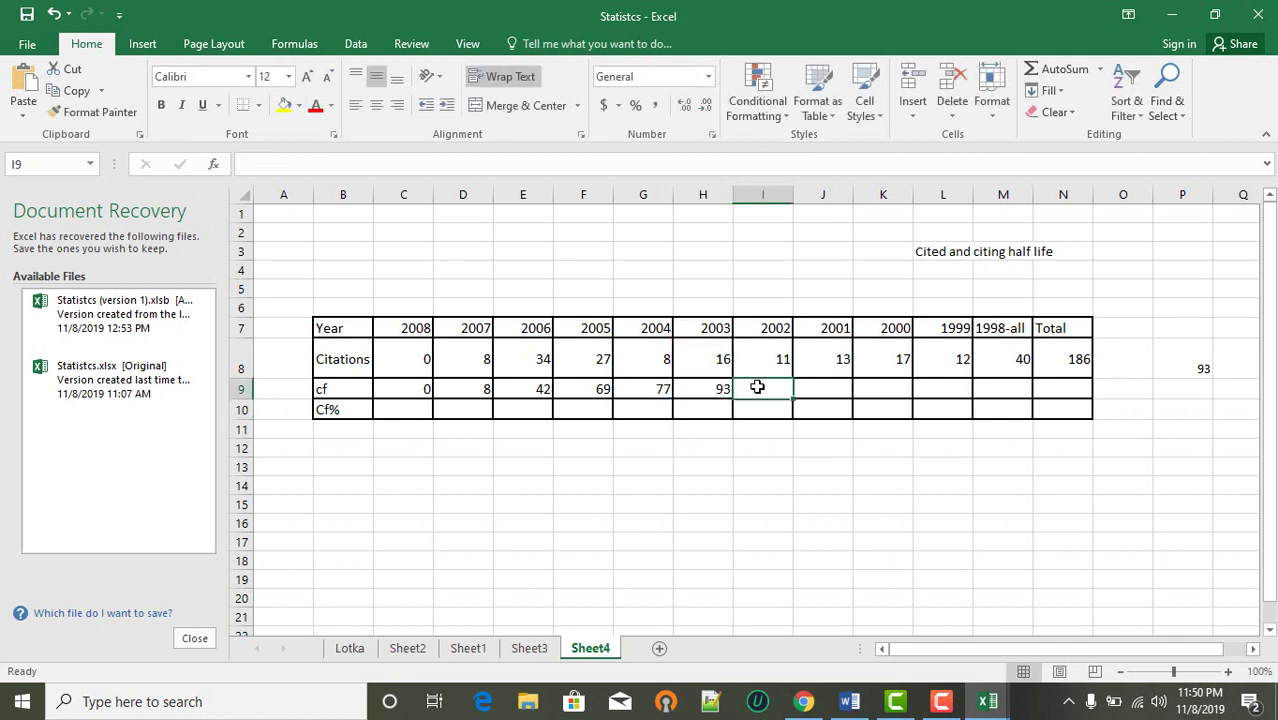
type("=")
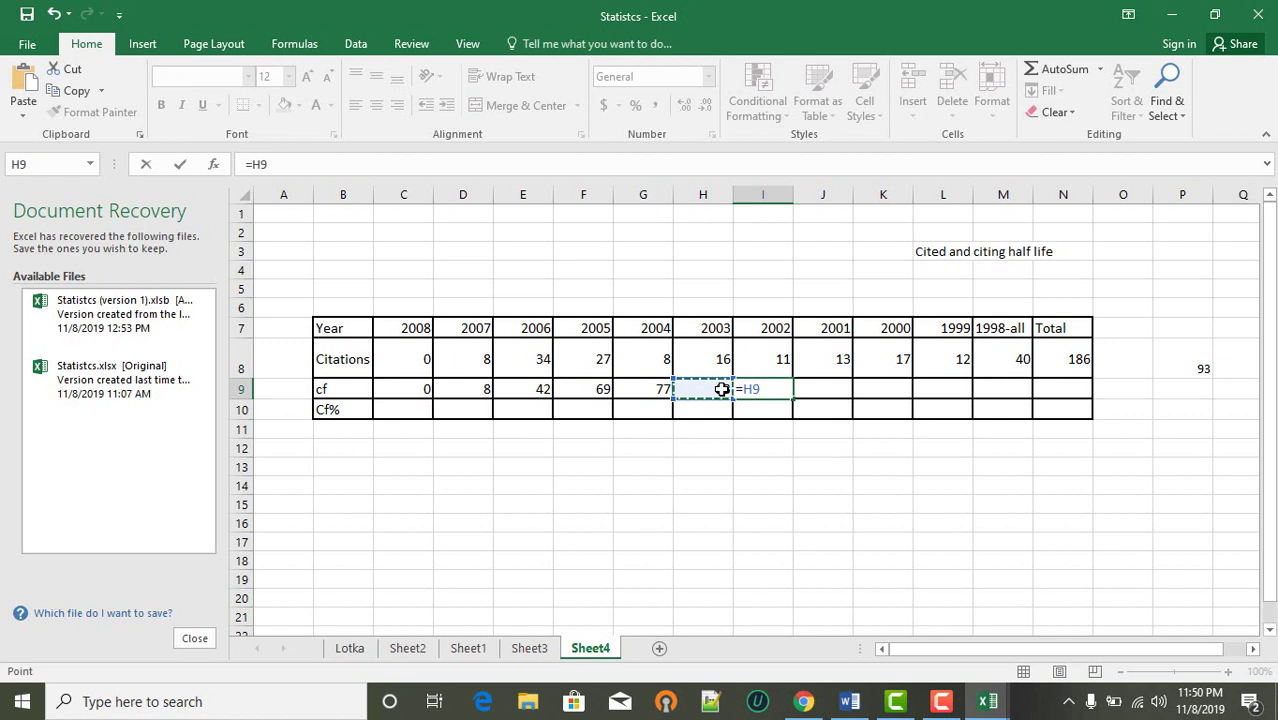
type("+")
left_click(773, 357)
key("Return")
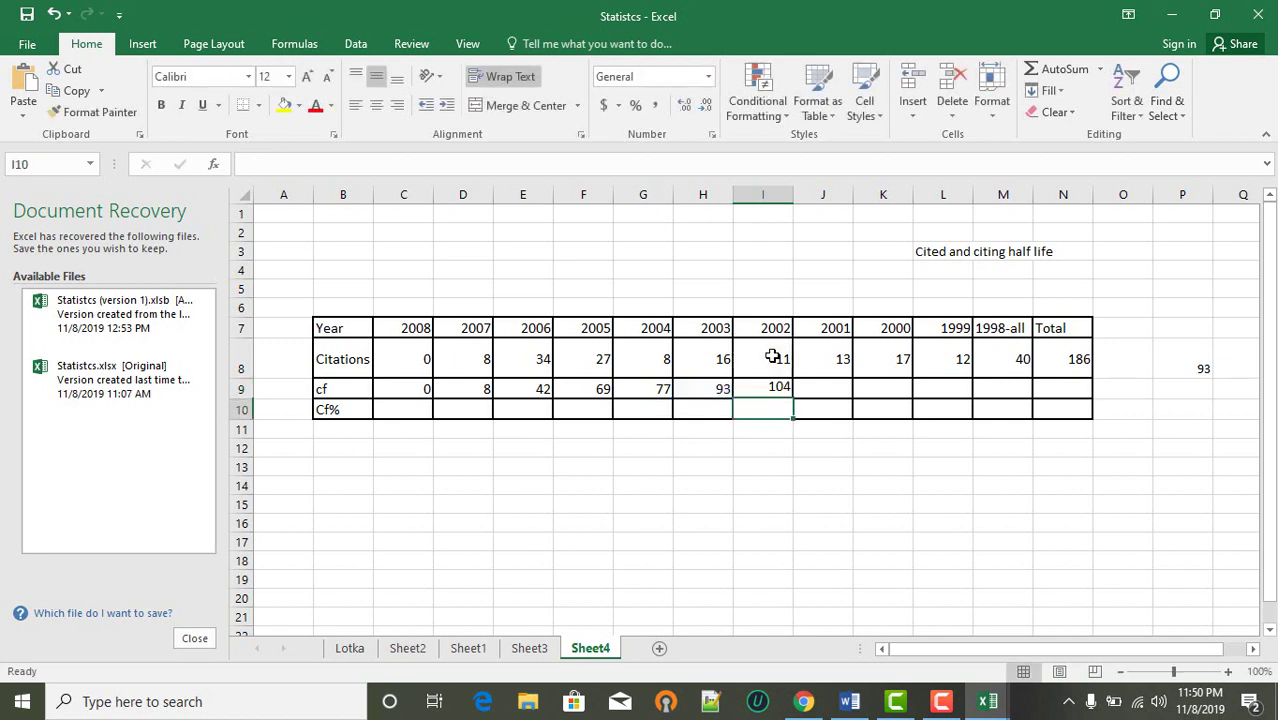
left_click(820, 392)
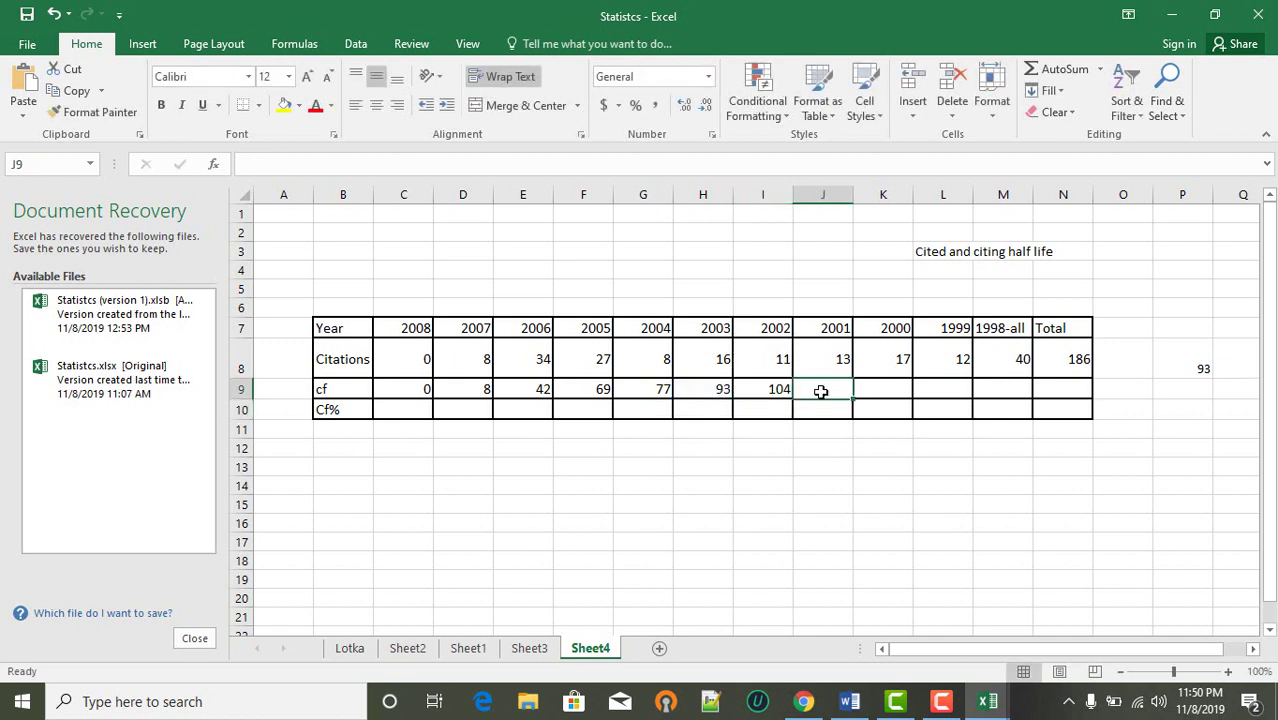
- Calculate the 2001 cf in J9 with the formula =I9+J8
type("=")
left_click(775, 391)
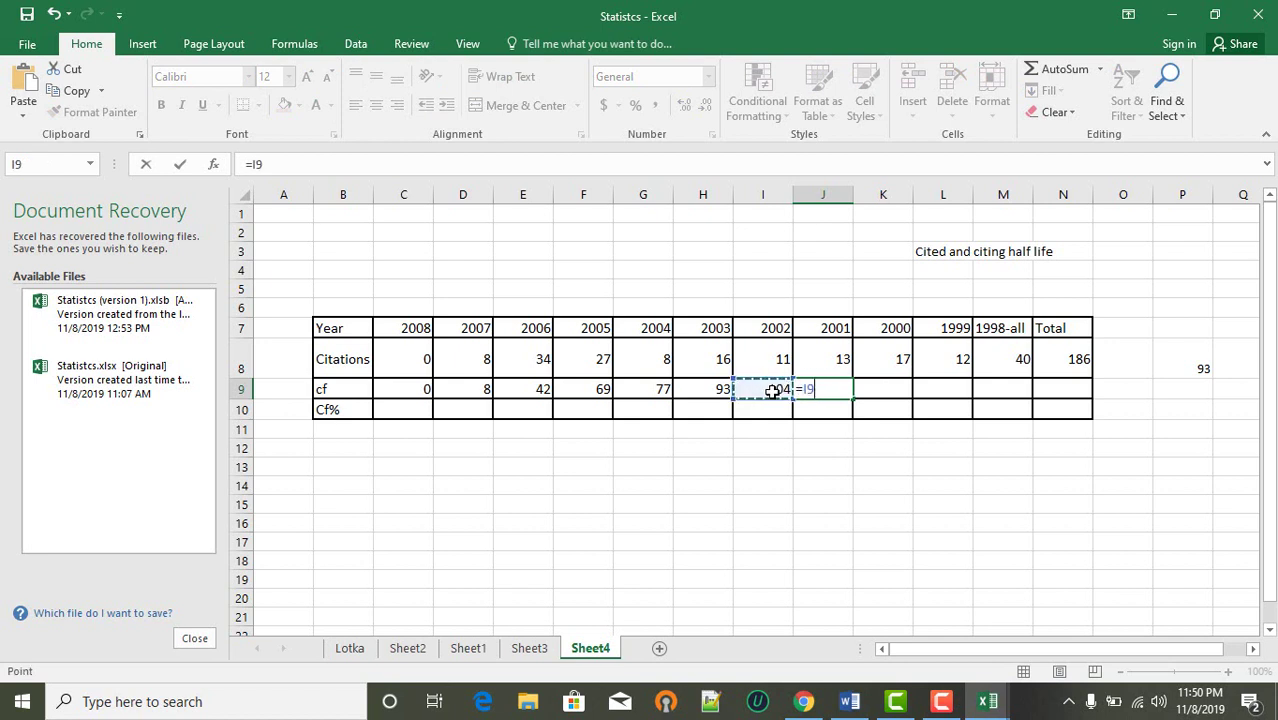
type("+")
left_click(837, 362)
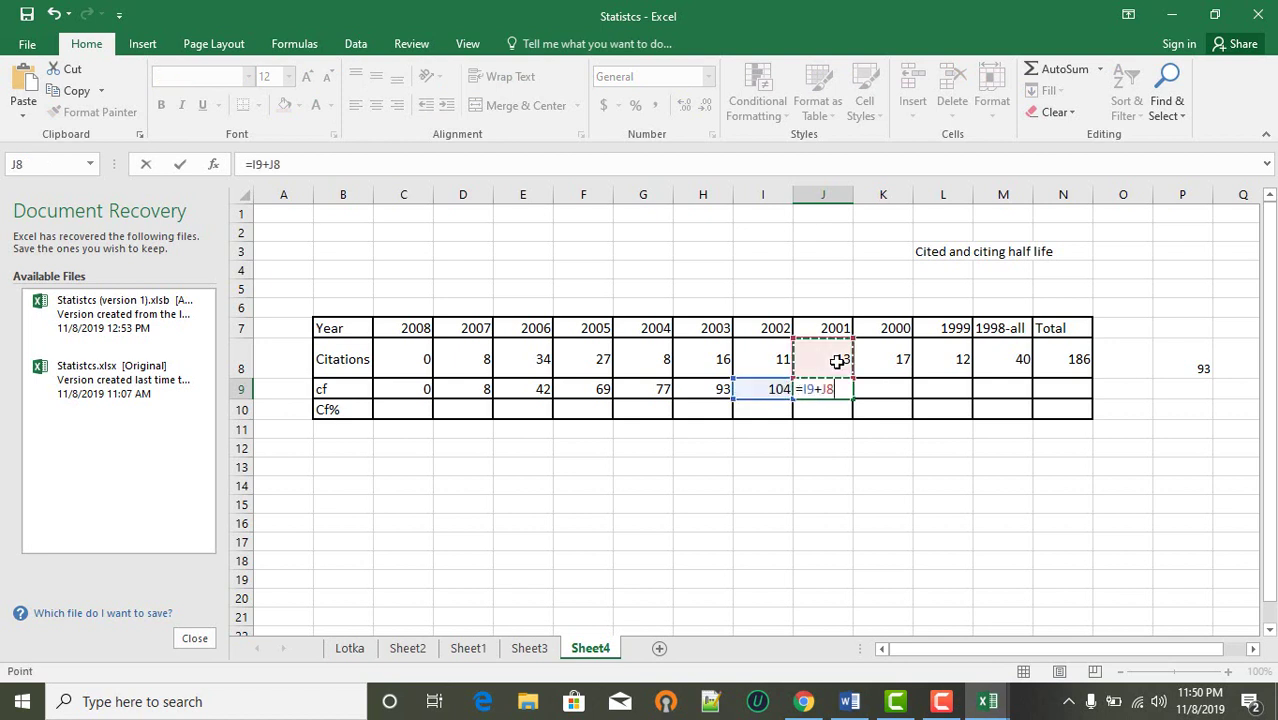
key("Return")
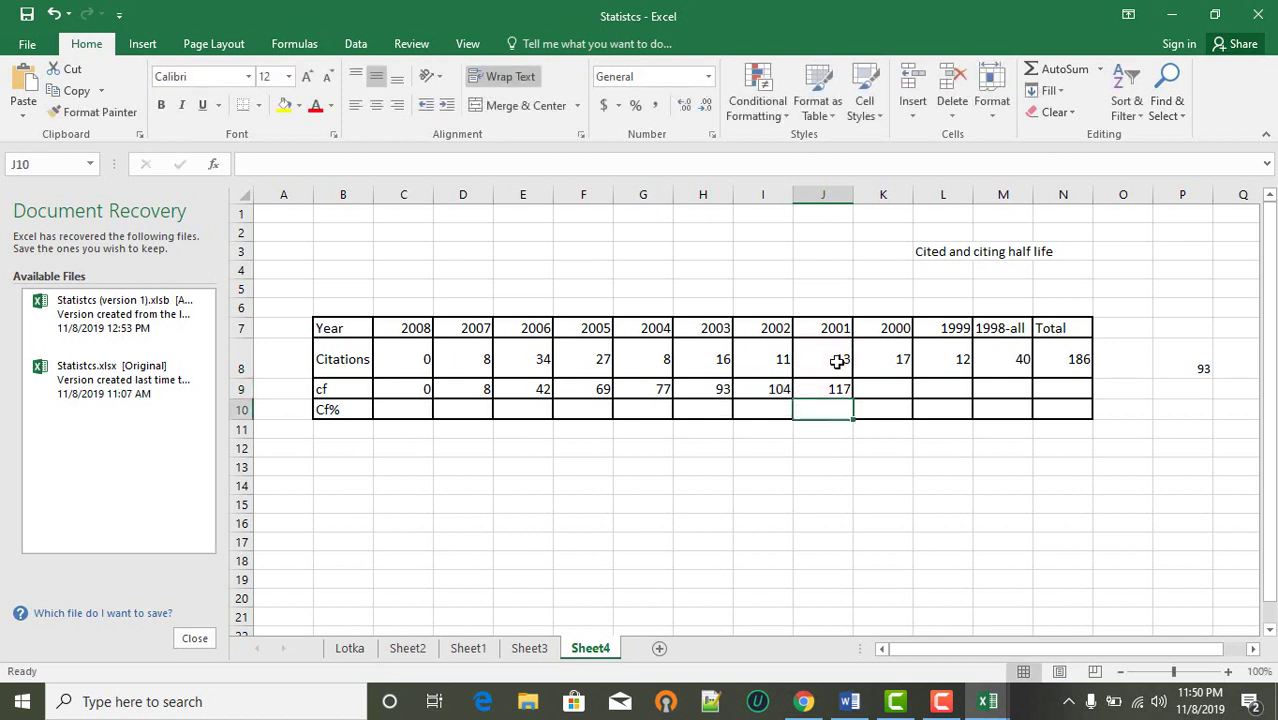
- Calculate the 2000 cf in K9 by adding the 2000 citations in K8 to the preceding cf in J9
left_click(875, 394)
type("=")
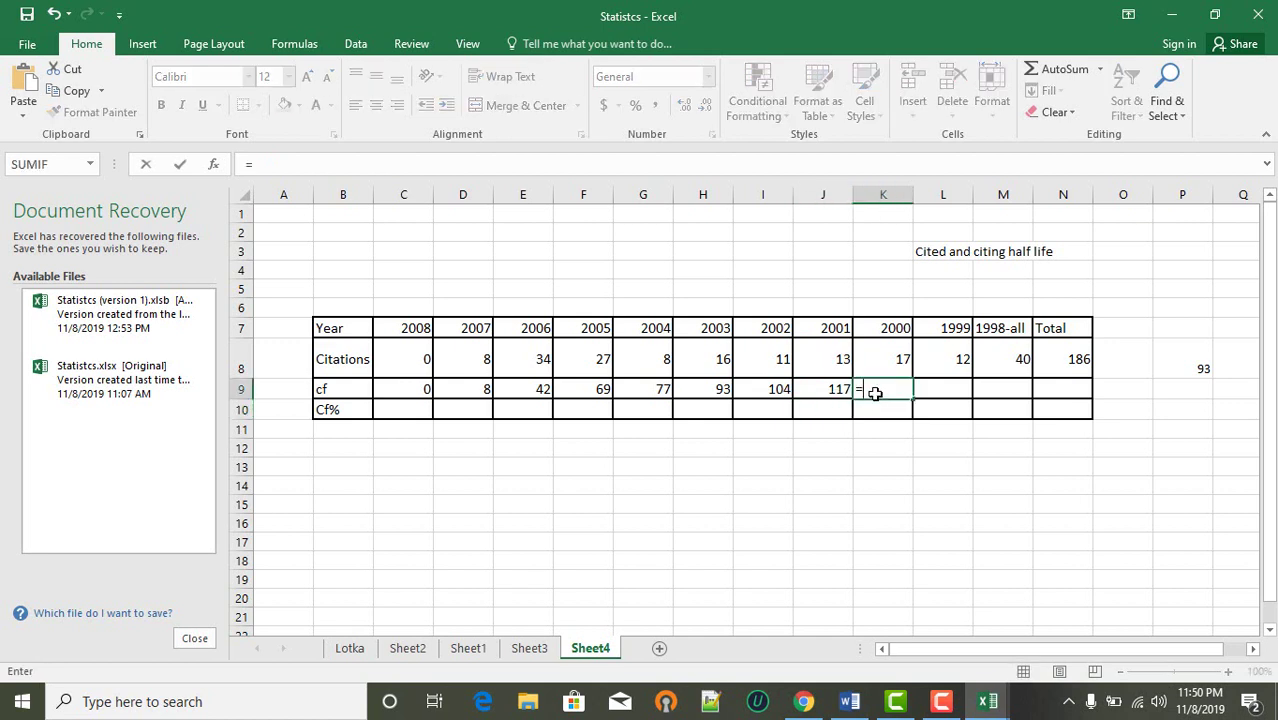
left_click(843, 391)
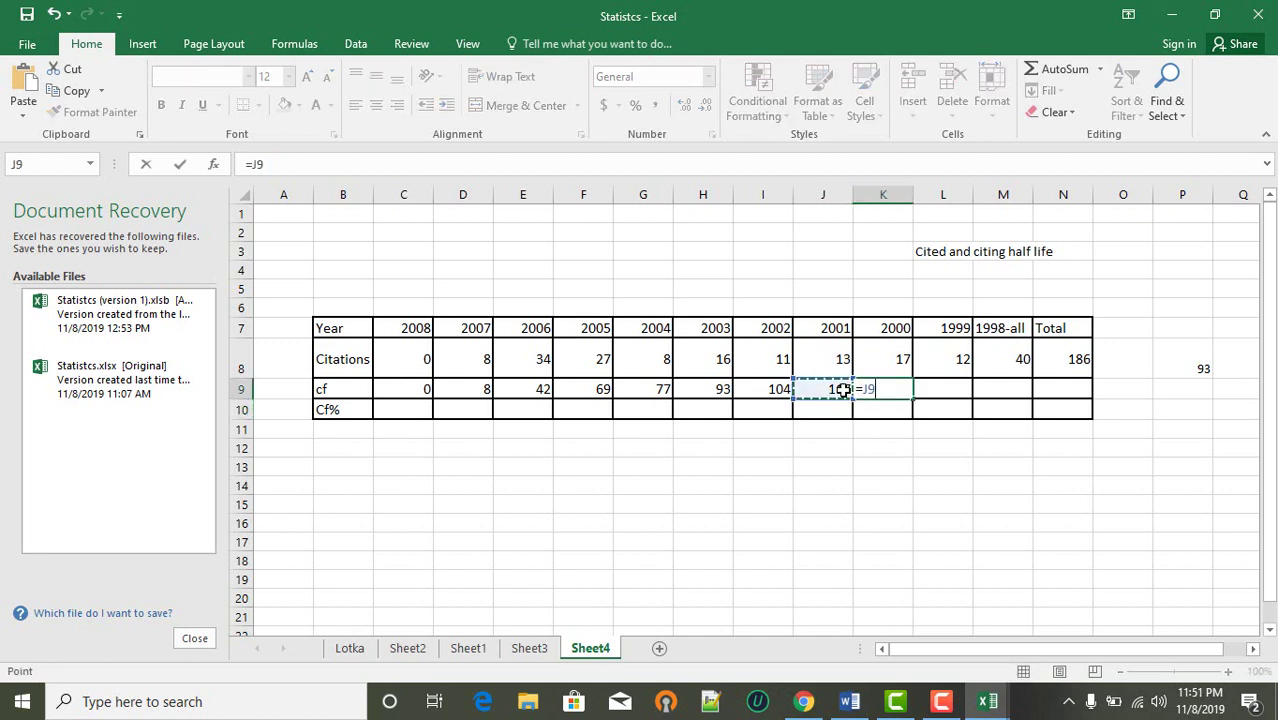
type("+")
left_click(897, 358)
key("BackSpace")
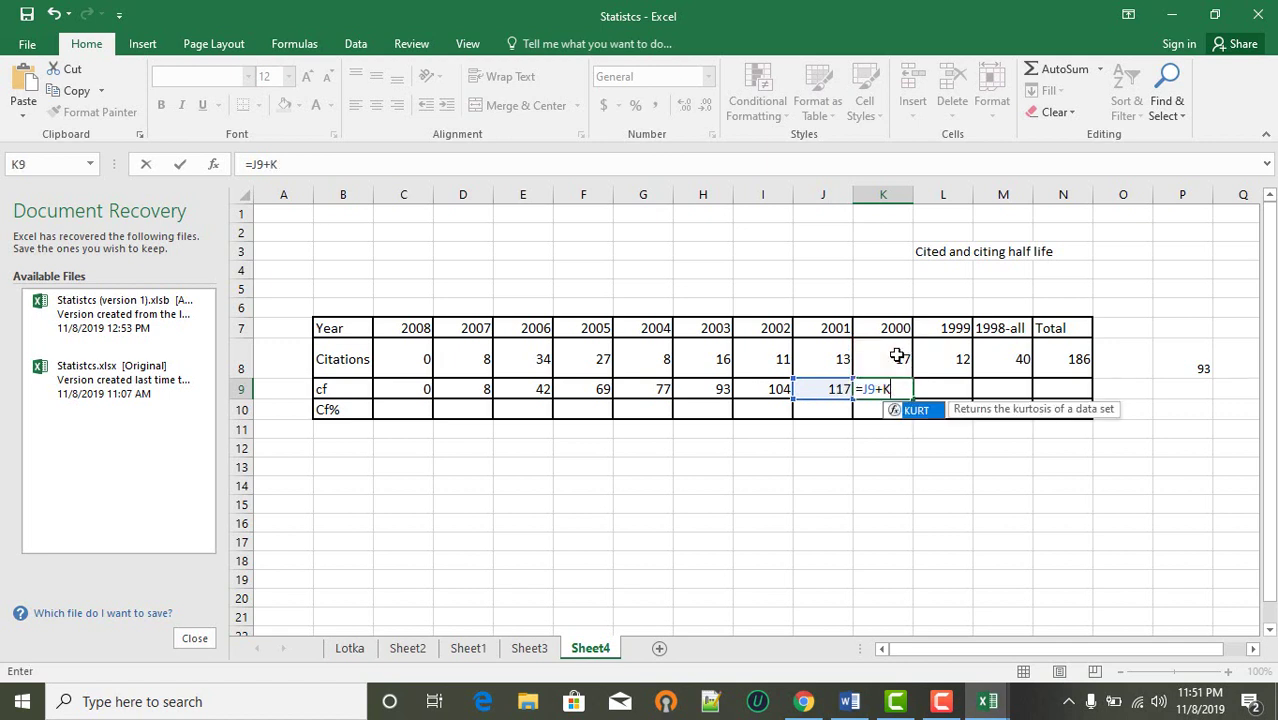
key("BackSpace")
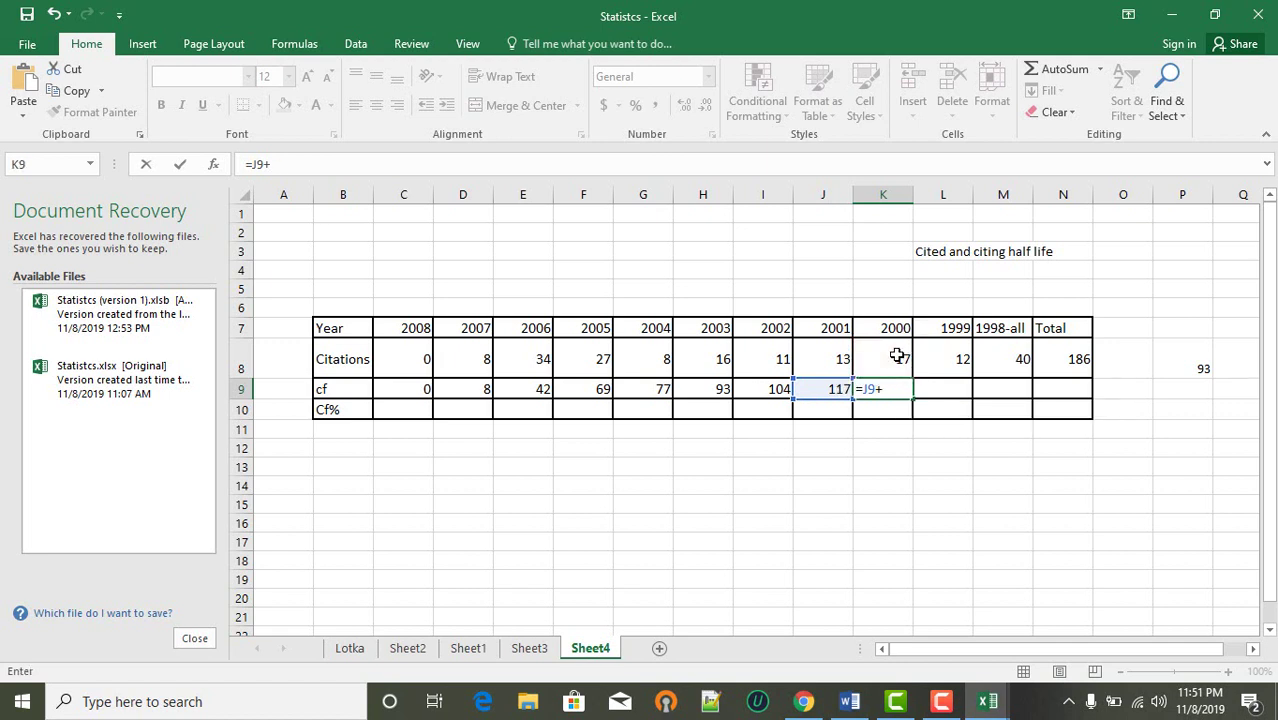
left_click(897, 358)
key("Return")
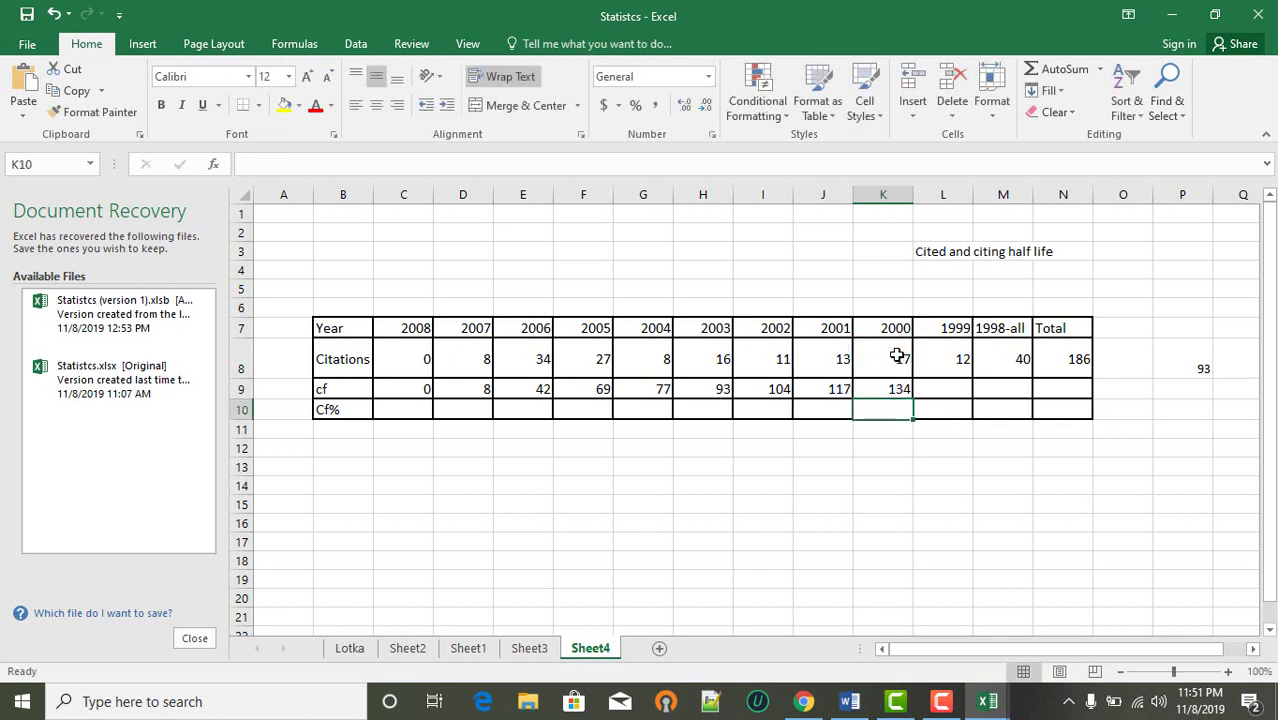
- Calculate the 1999 cf in L9 by adding the 1999 citations in L8 to the preceding cf in K9
left_click(936, 397)
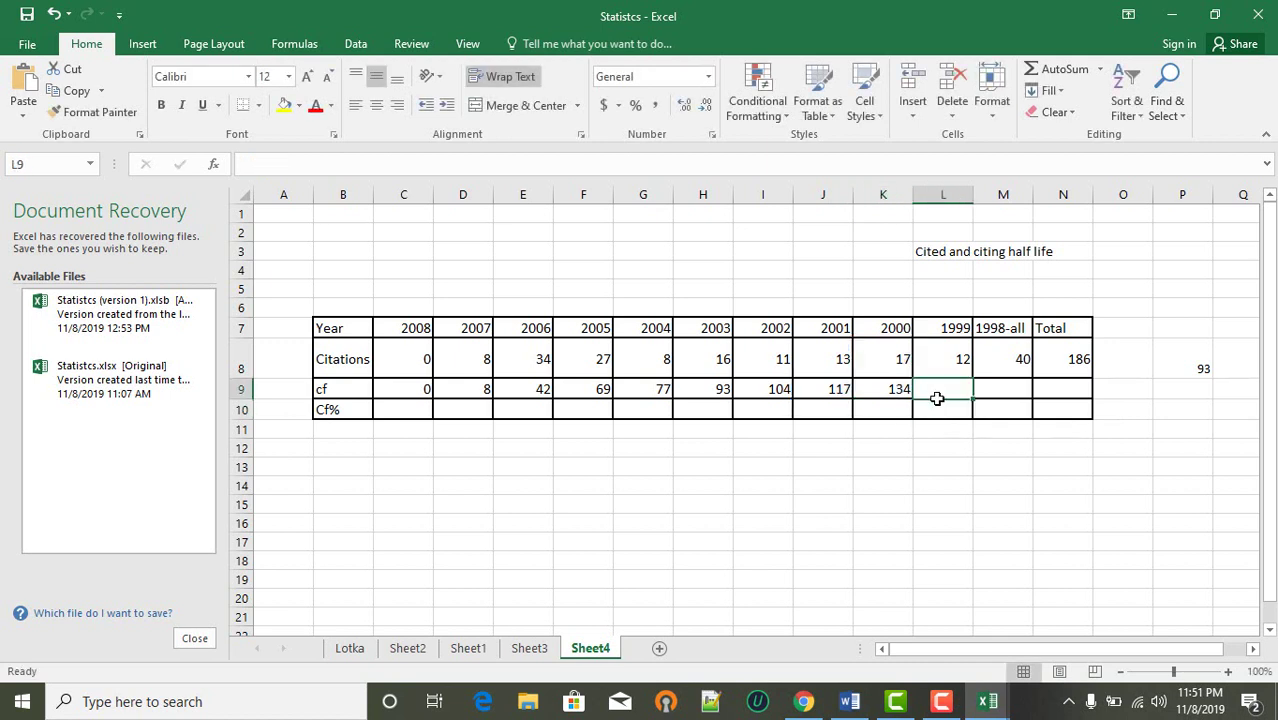
type("=")
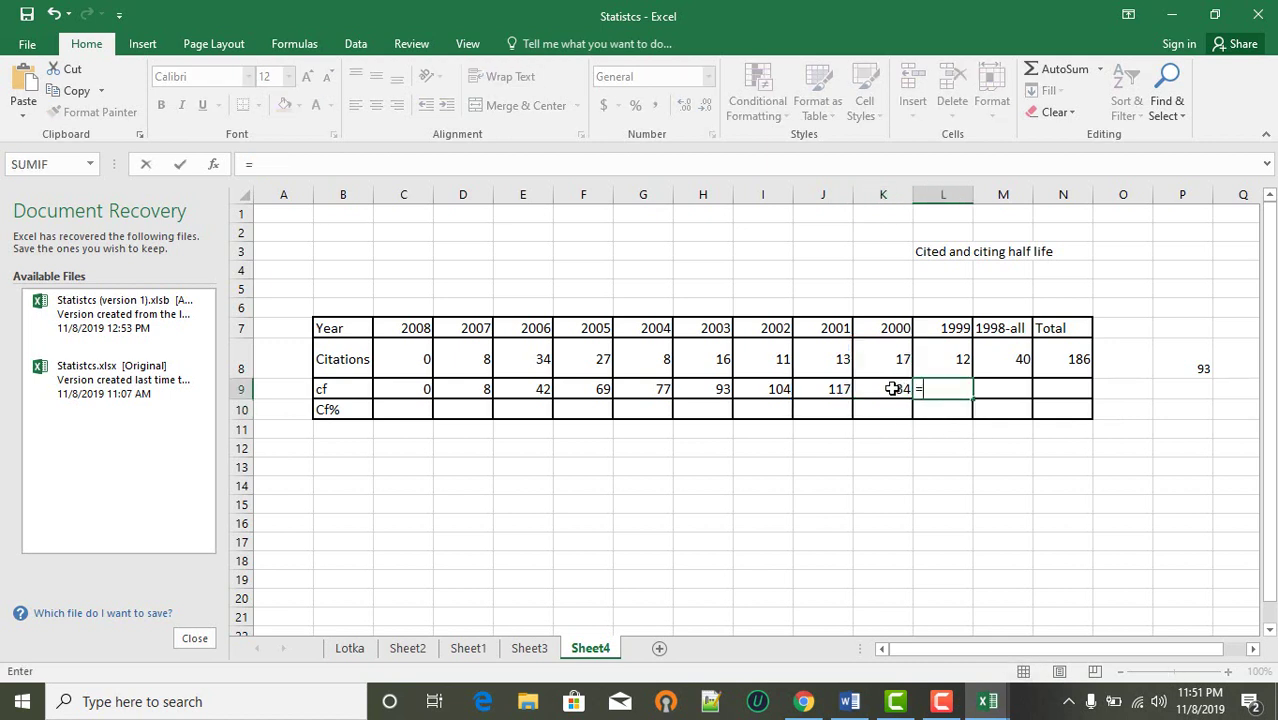
left_click(893, 389)
type("+")
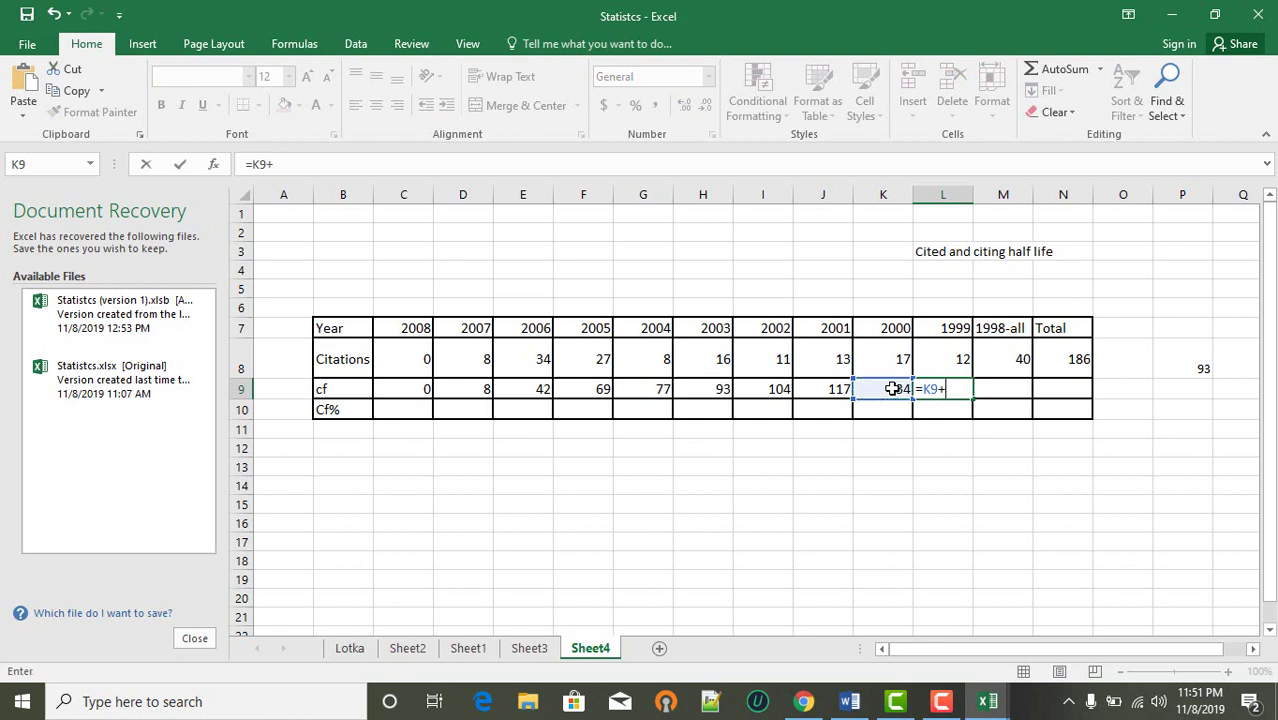
left_click(944, 361)
key("Return")
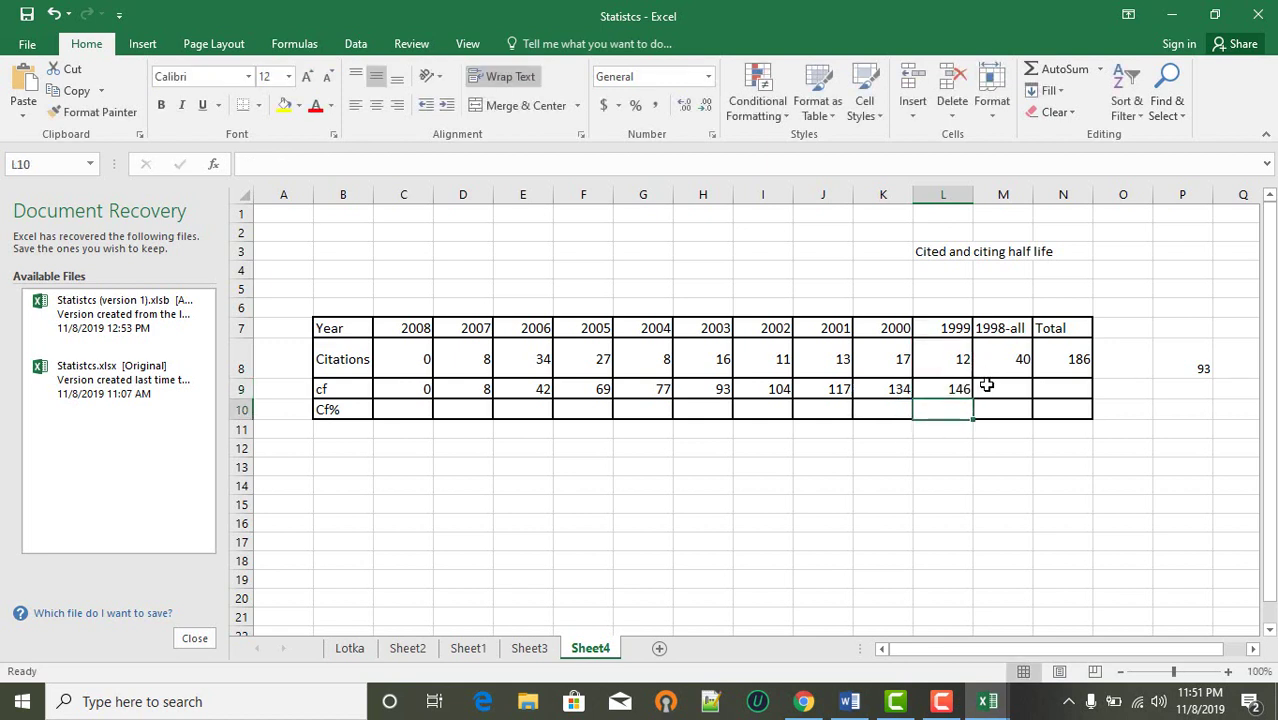
- Calculate the 1998-all cf in M9 with the formula =L9+M8
left_click(986, 387)
type("=")
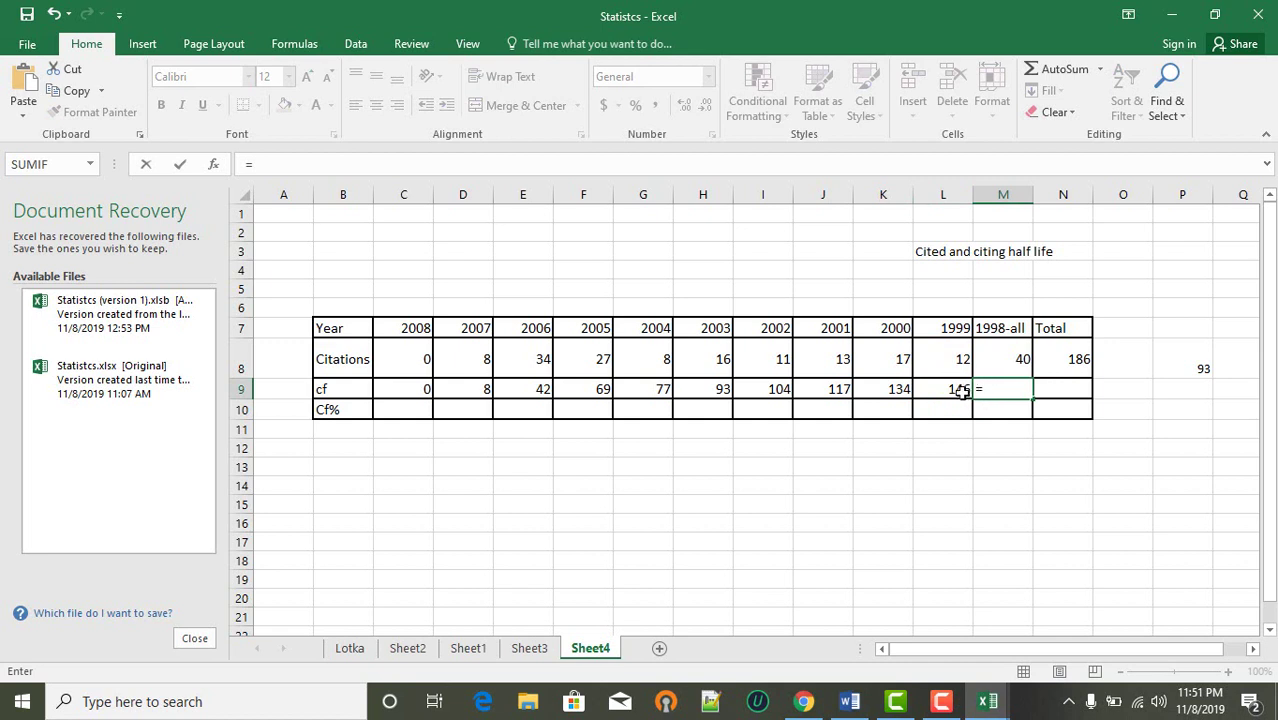
left_click(953, 391)
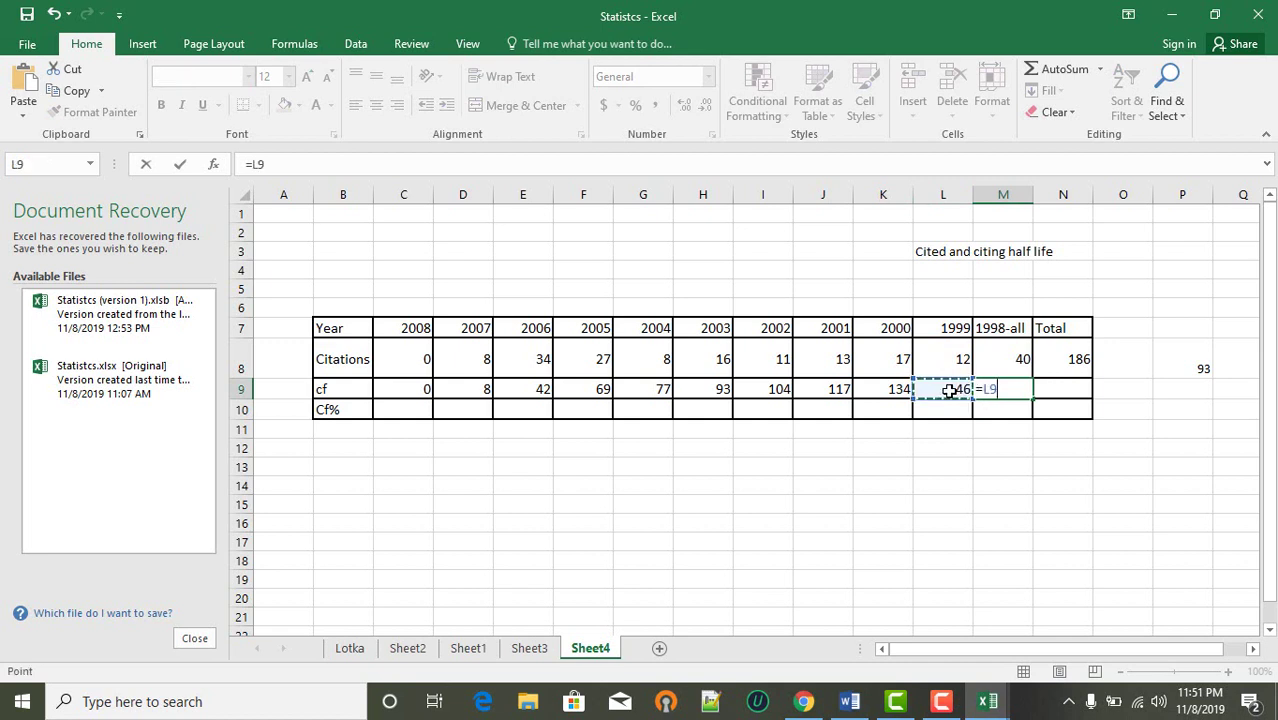
type("+")
left_click(1013, 358)
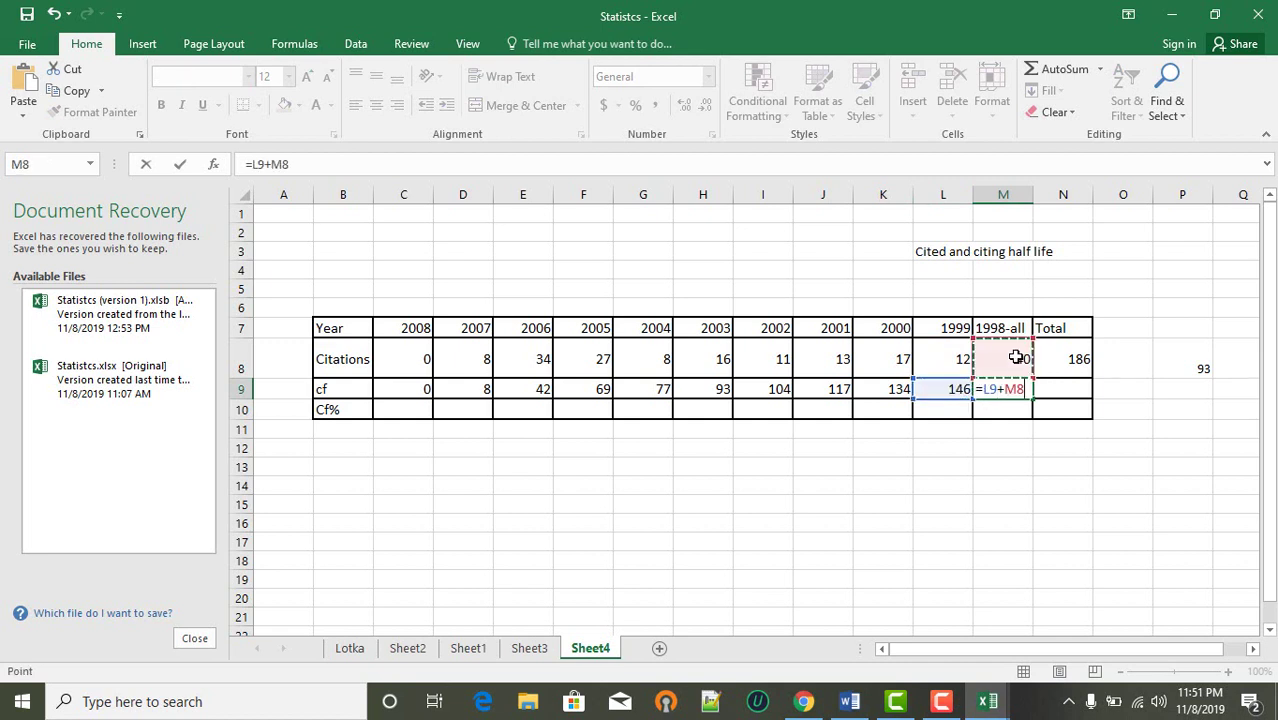
key("Return")
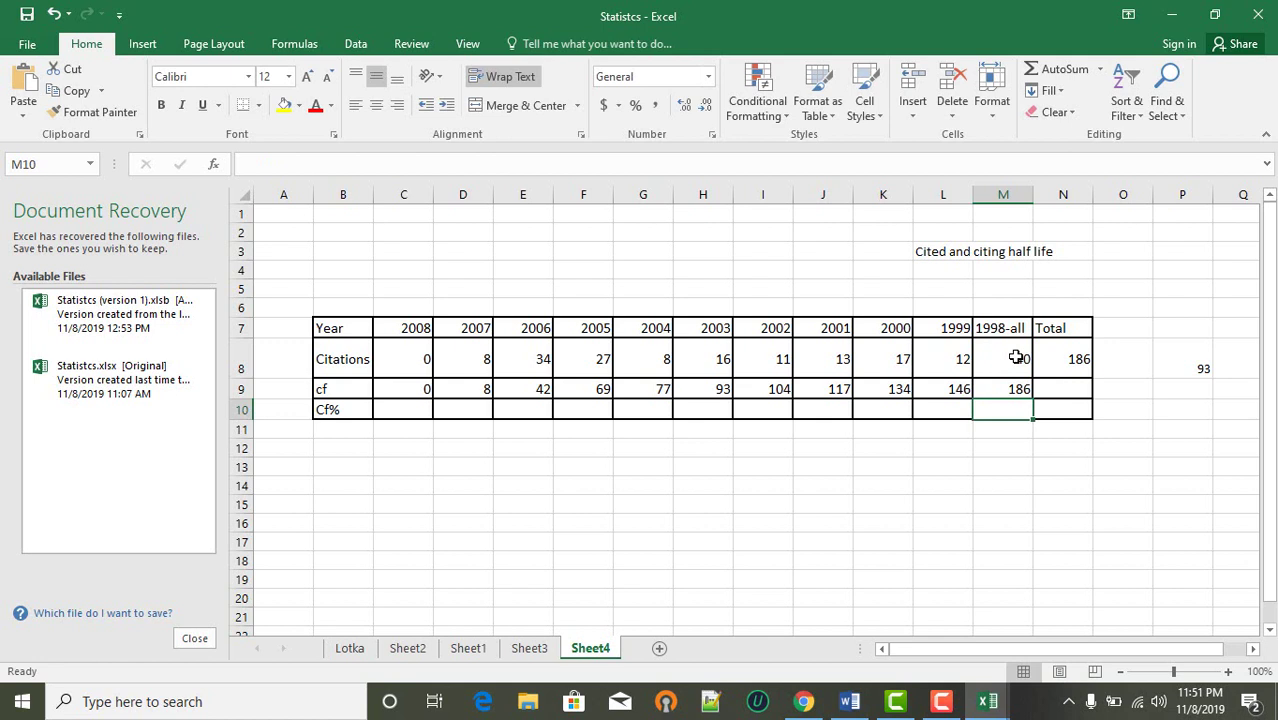
- Copy the citations total from N8 into the cf row's Total cell, N9
left_click(1050, 397)
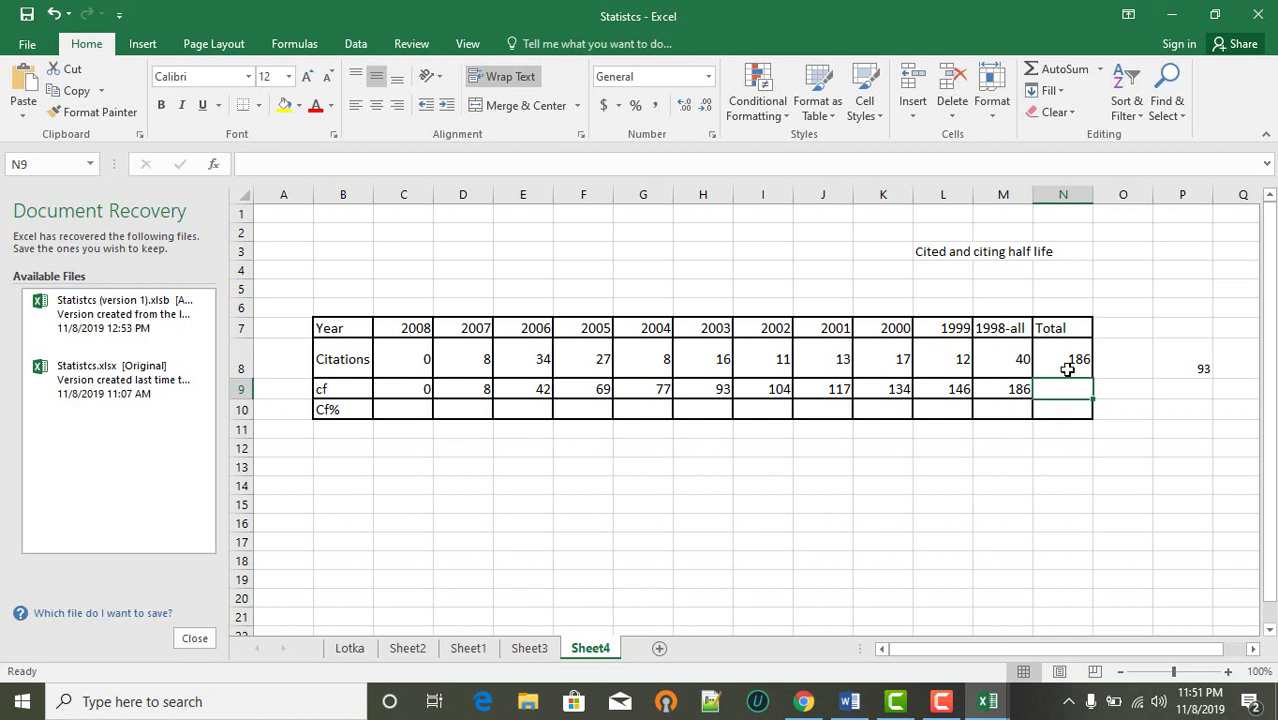
left_click(1067, 369)
key("ctrl+c")
left_click(1066, 389)
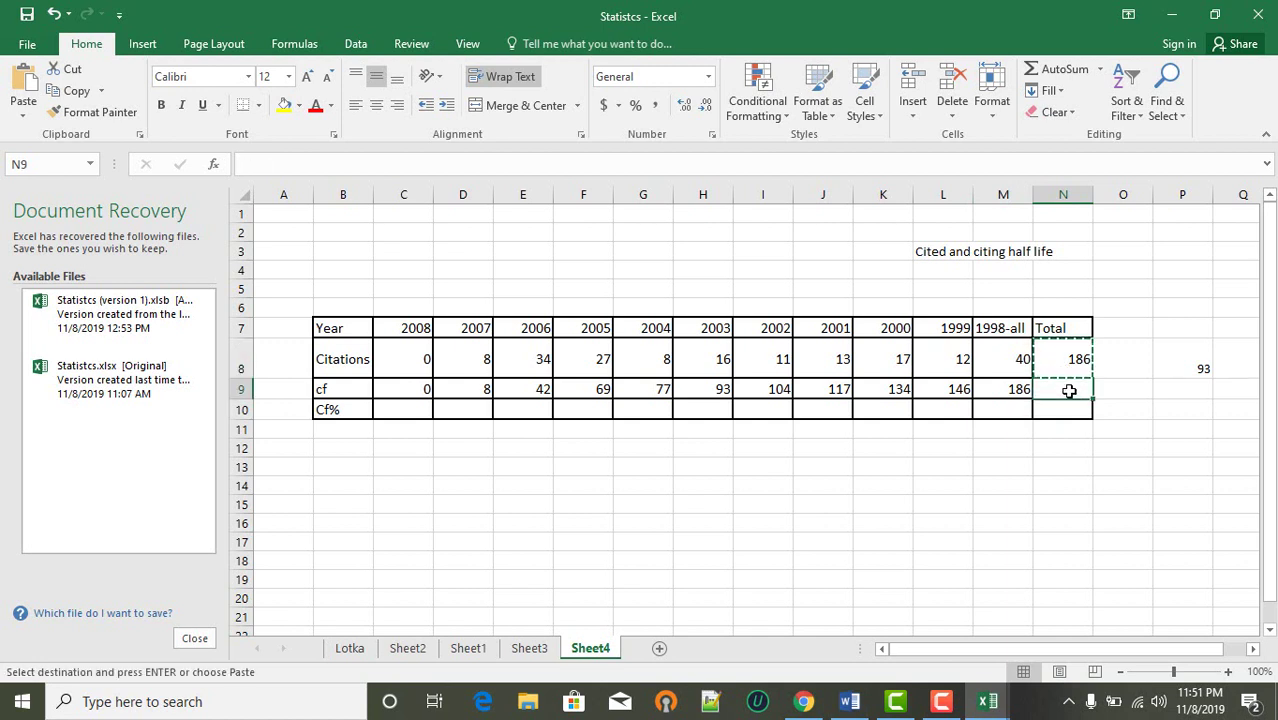
key("ctrl+v")
left_click(1128, 384)
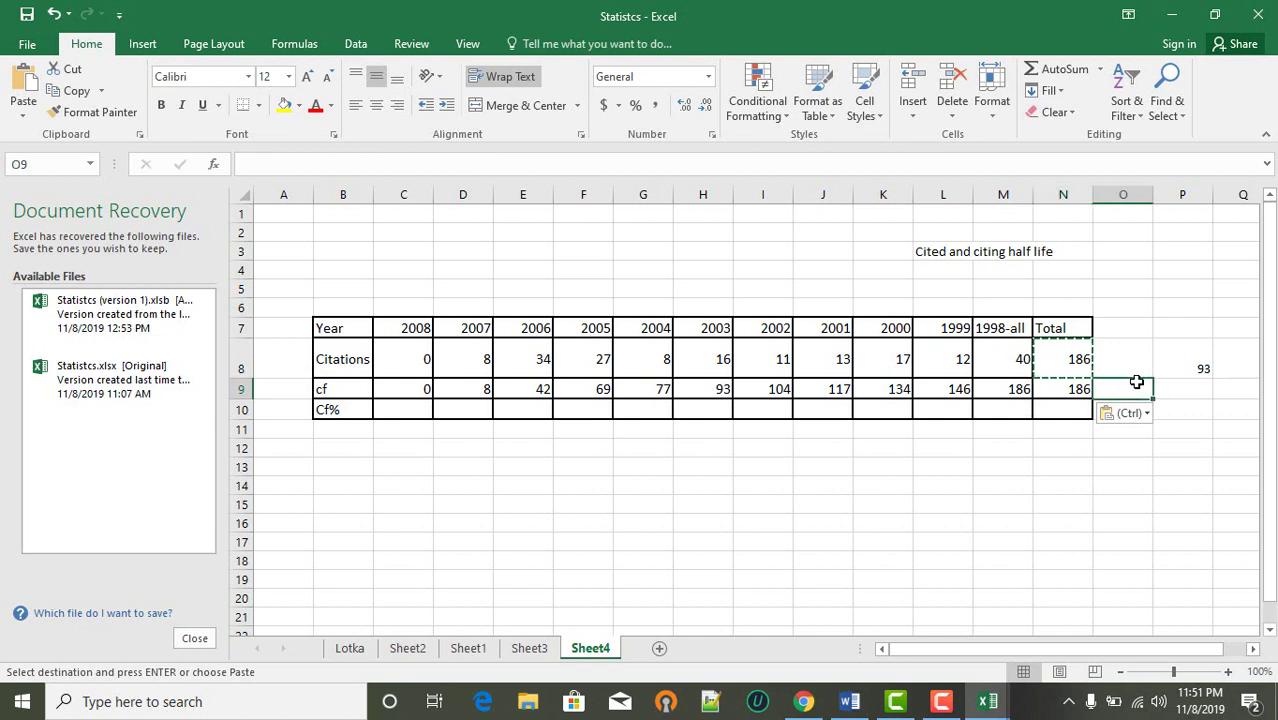
- Paste the copied citations total into the empty cell F17 below the table
left_click(1034, 493)
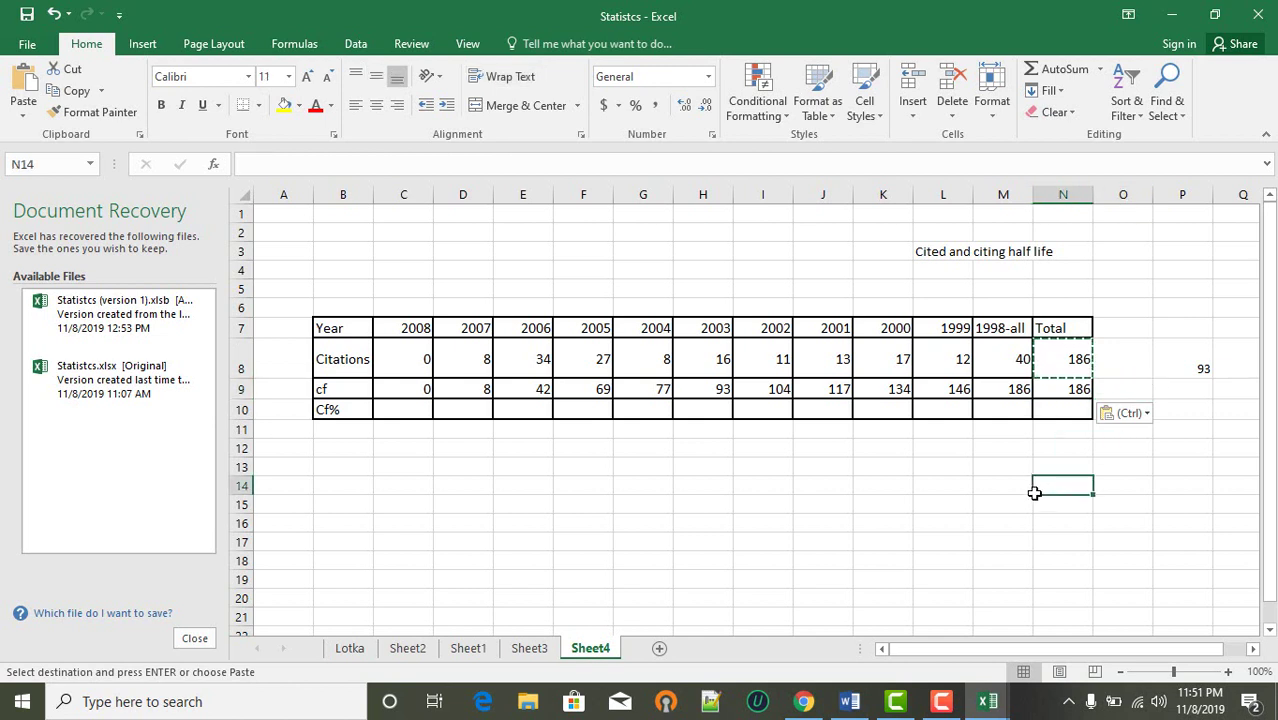
left_click(607, 545)
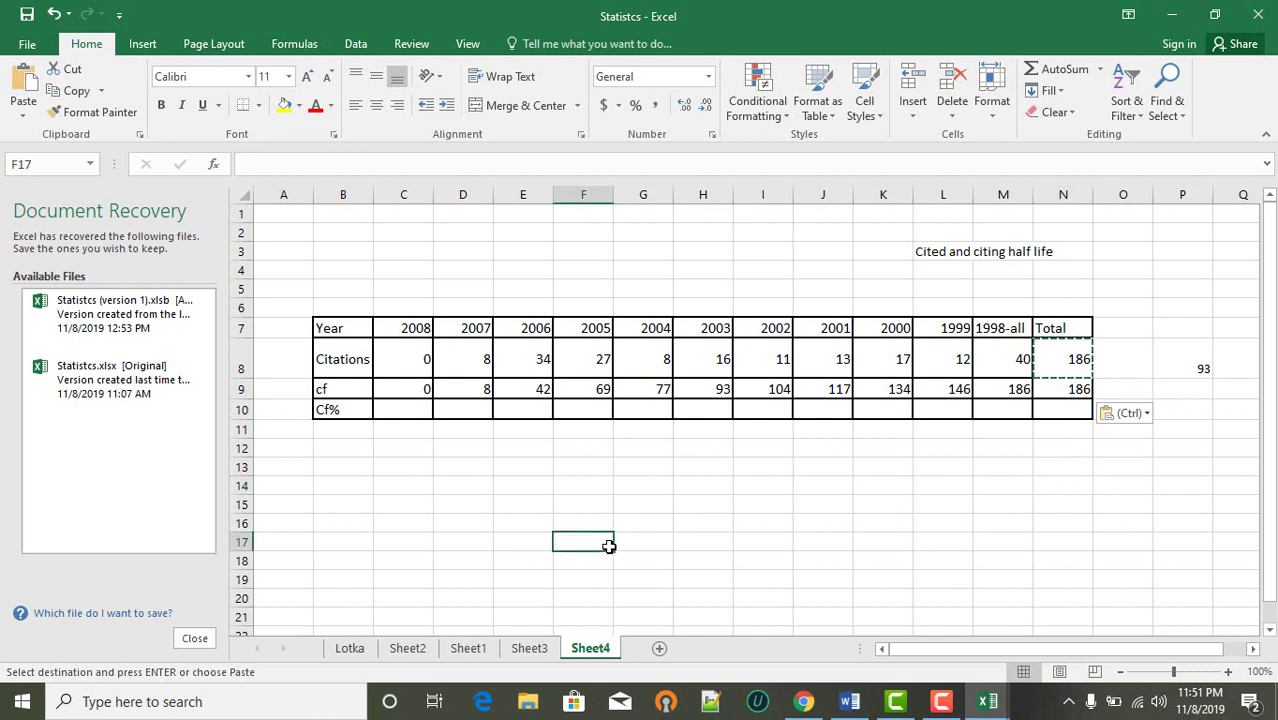
key("Return")
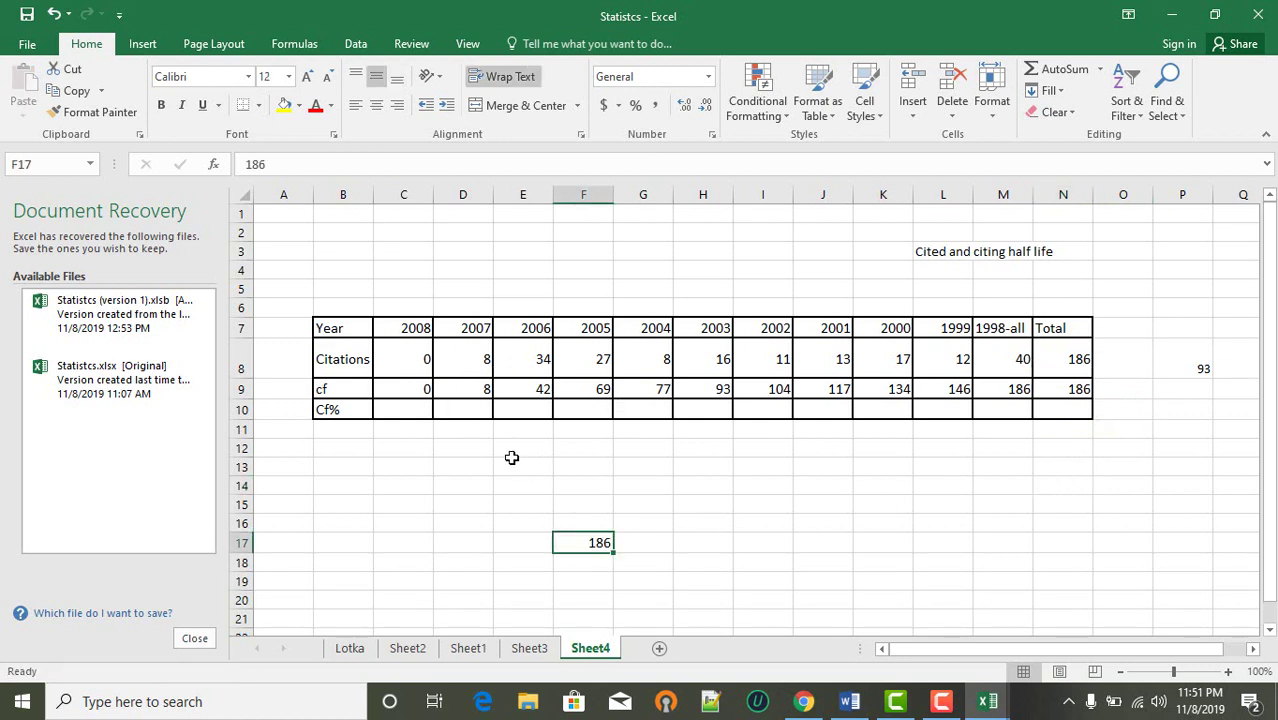
- Calculate the 2008 Cf% in C10 with the formula =0/186*100
left_click(406, 415)
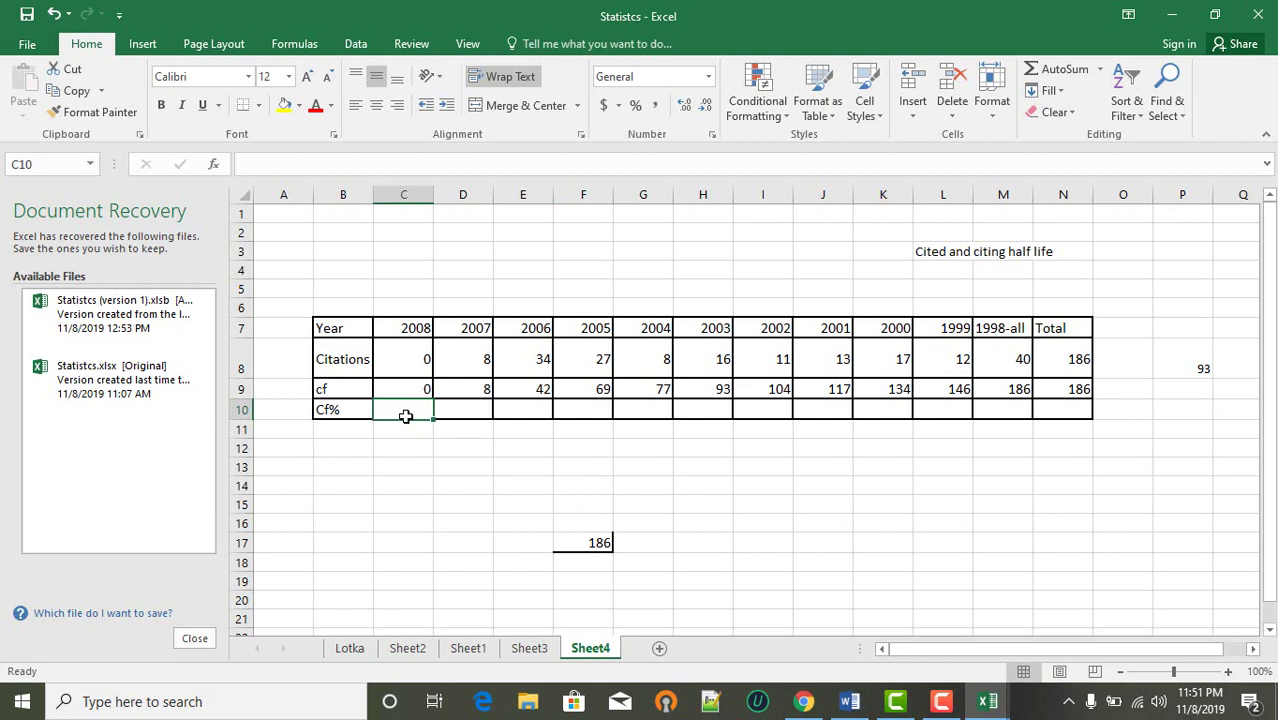
left_click(473, 386)
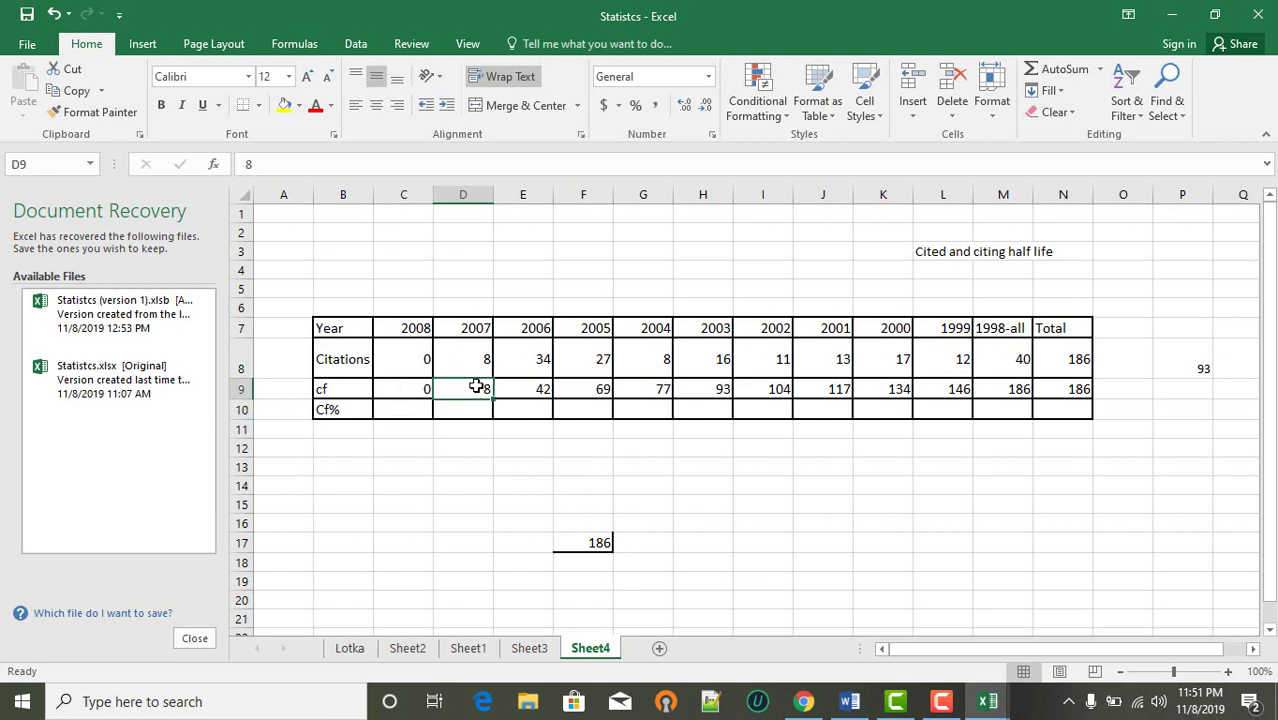
left_click(425, 408)
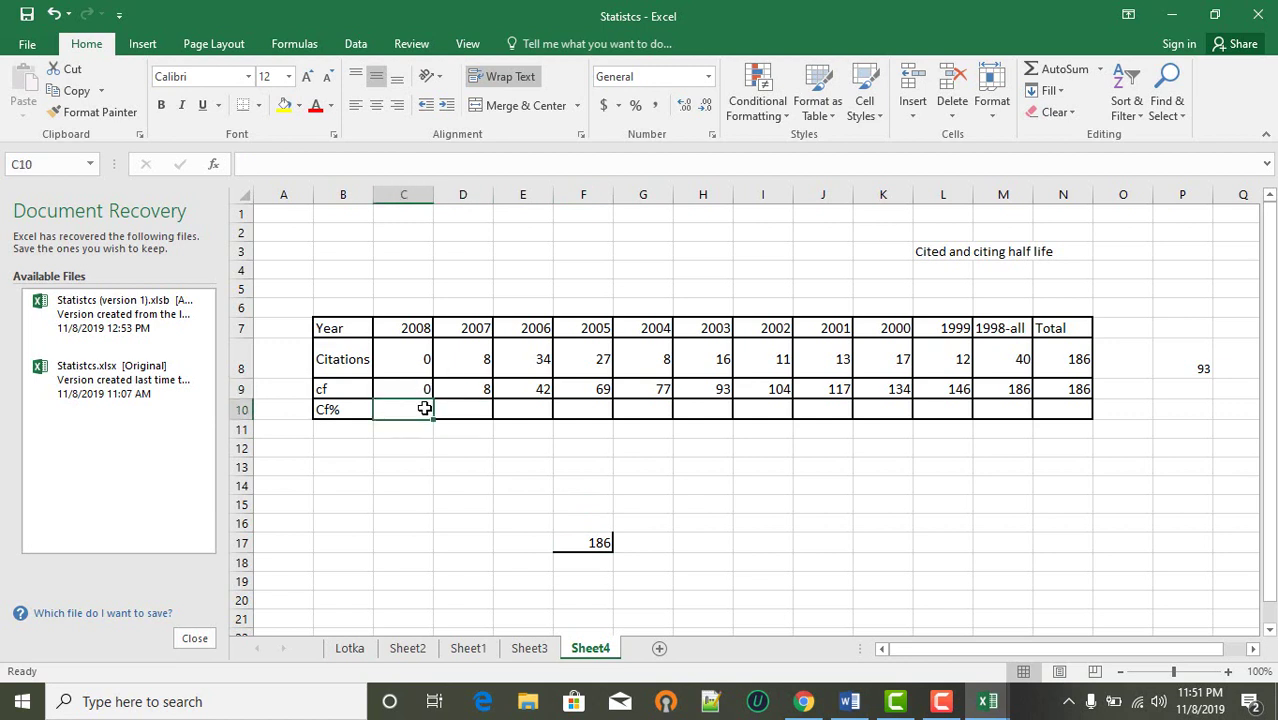
left_click(1068, 390)
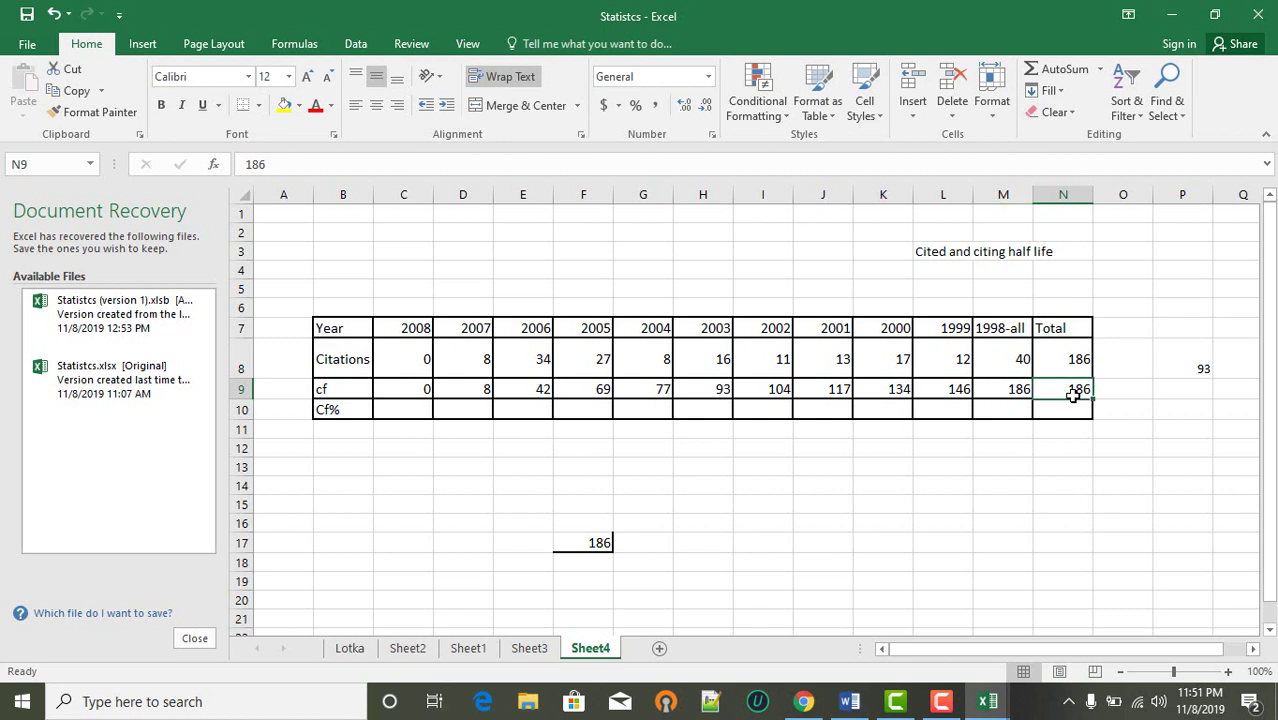
left_click(413, 409)
type("=")
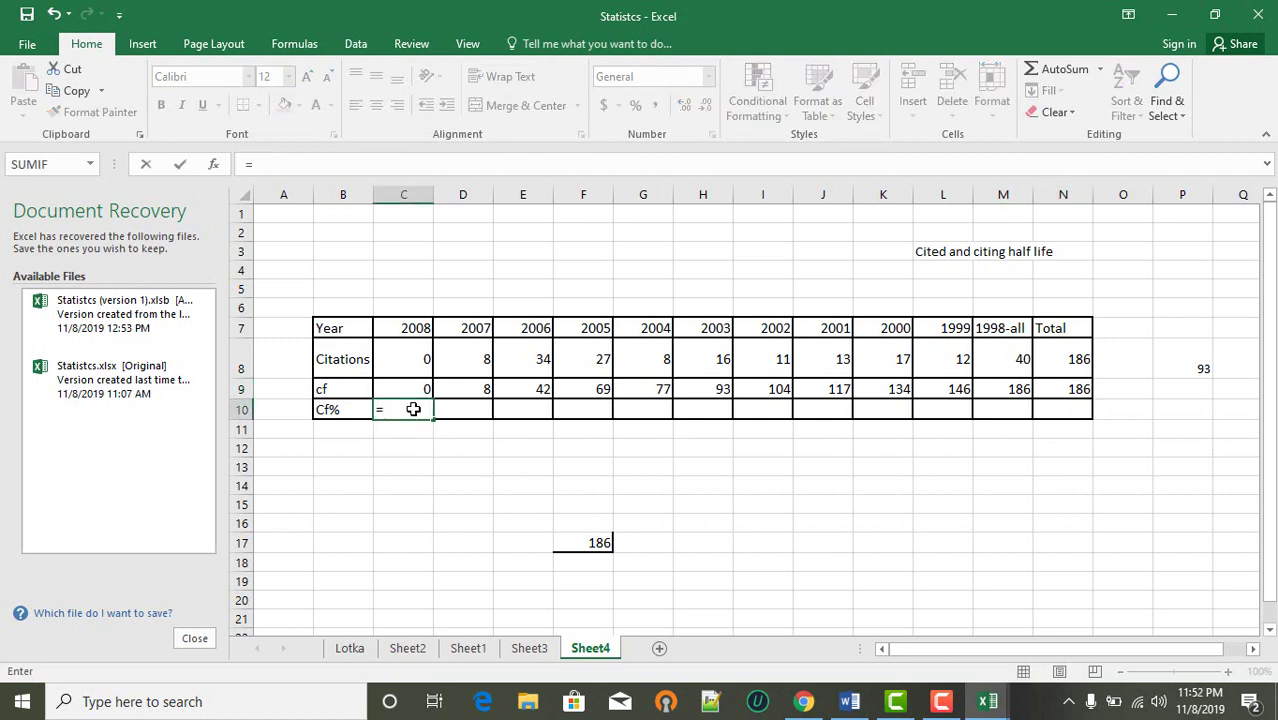
type("0/186*")
type("100")
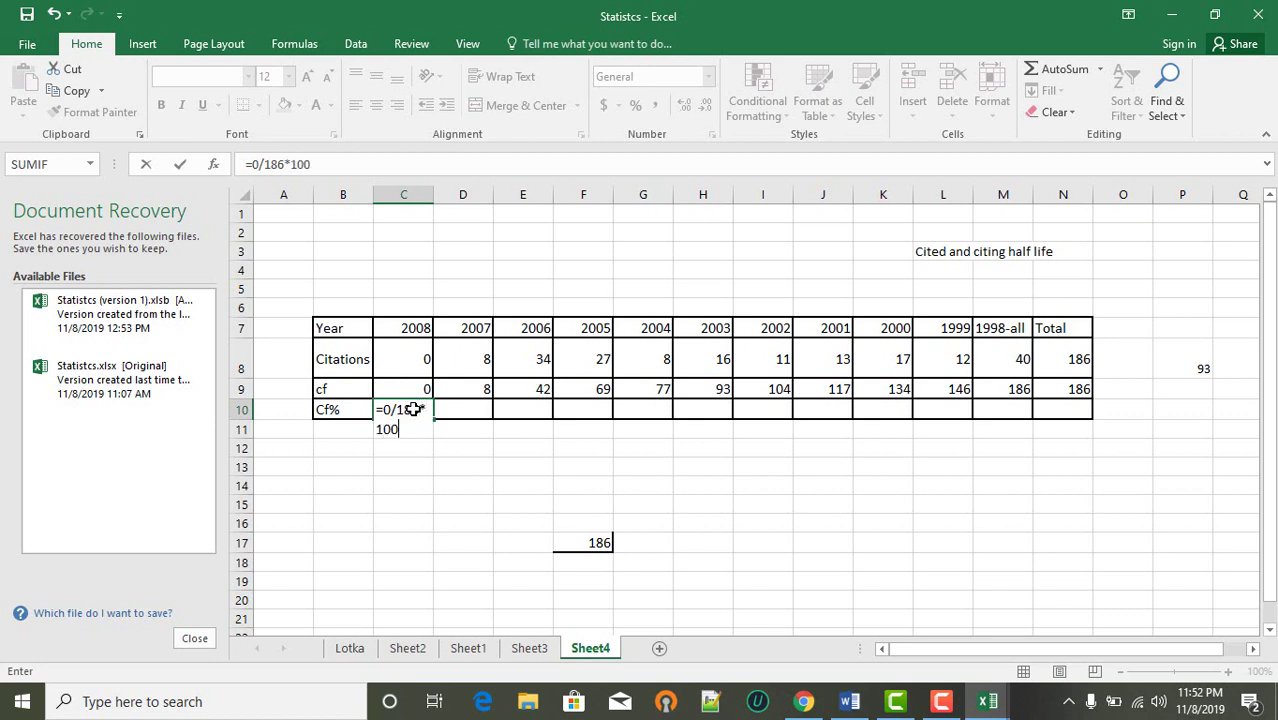
key("Return")
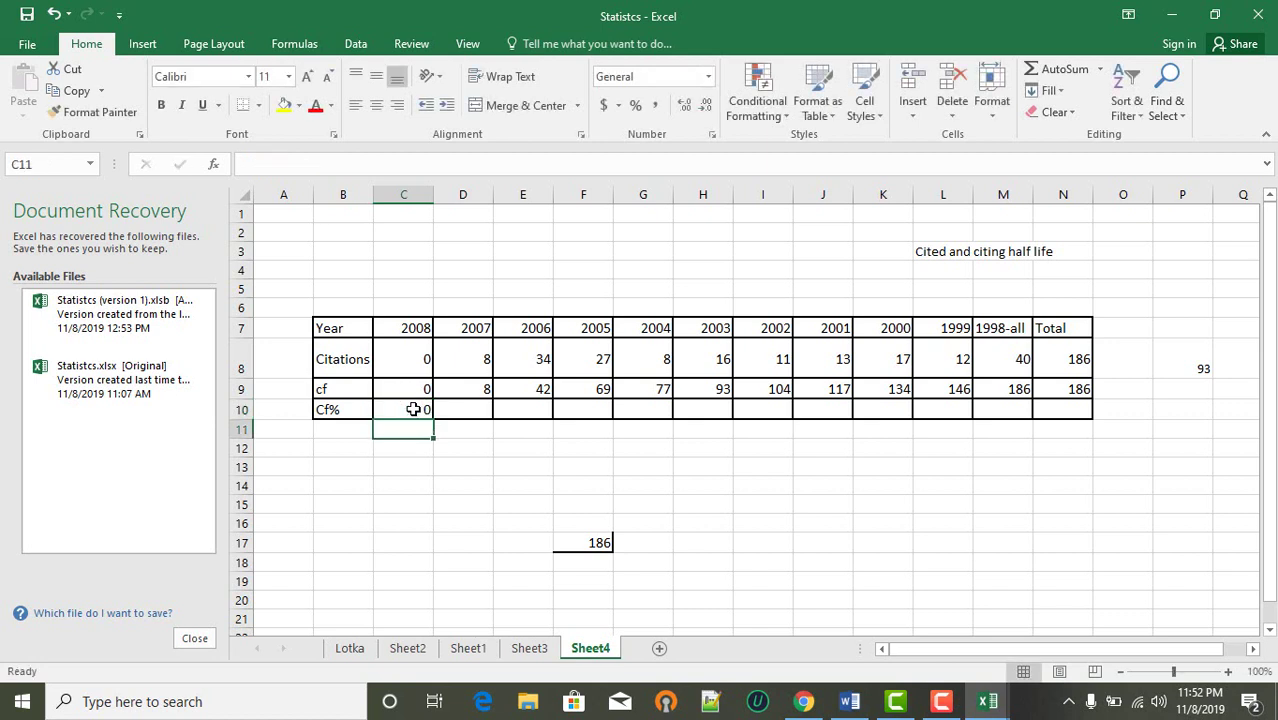
- Calculate the 2007 Cf% in D10 with =D9/N9*100, dividing the year's cf by the total
left_click(462, 406)
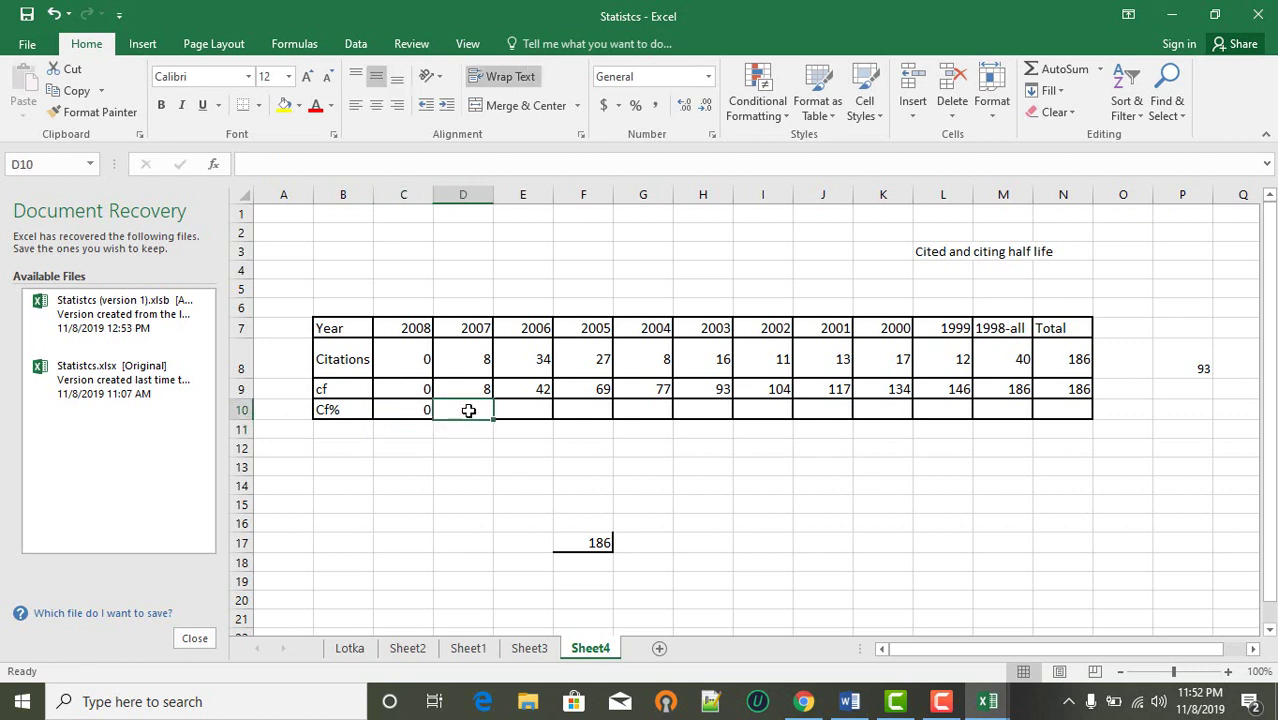
type("=")
left_click(468, 389)
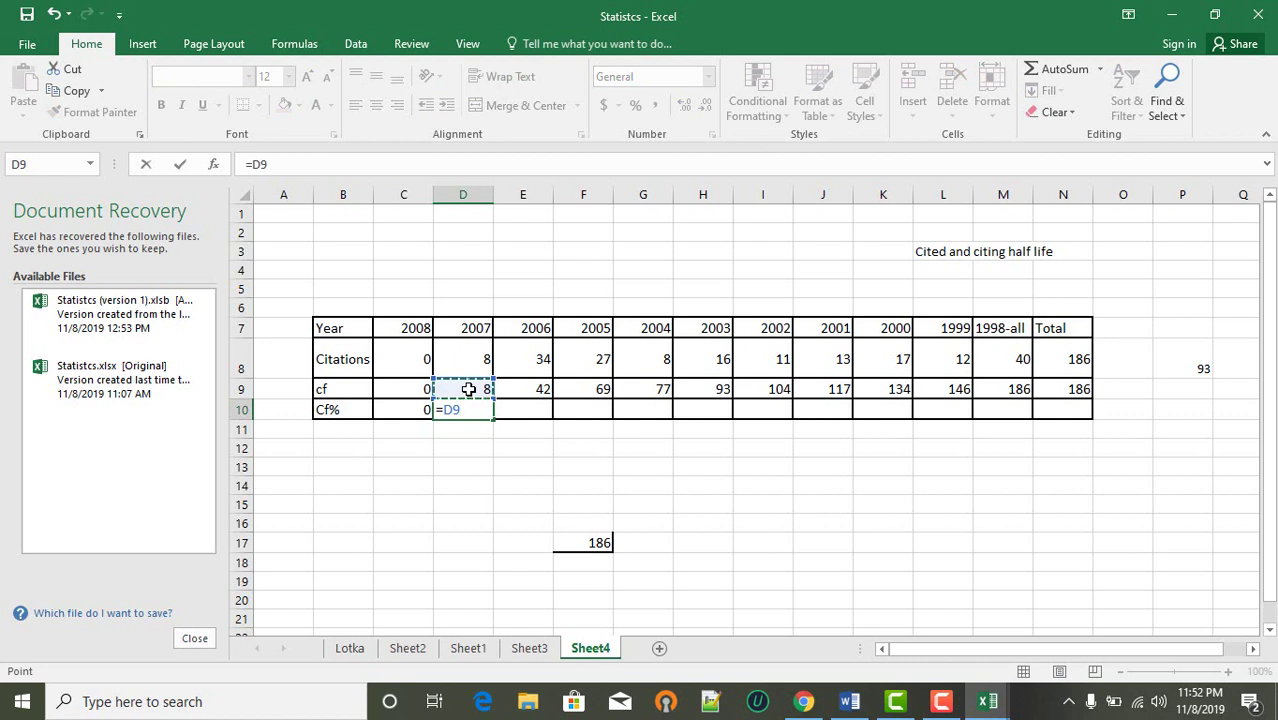
type("/")
left_click(1070, 389)
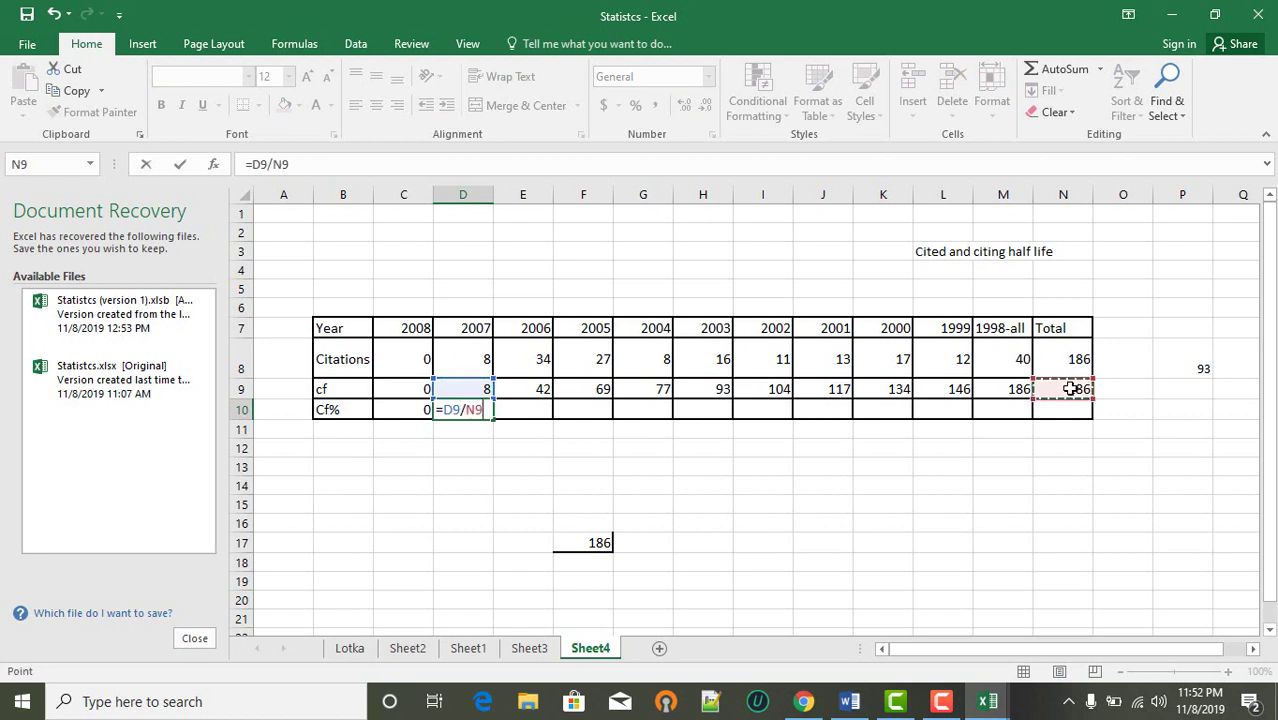
type("*100")
key("Return")
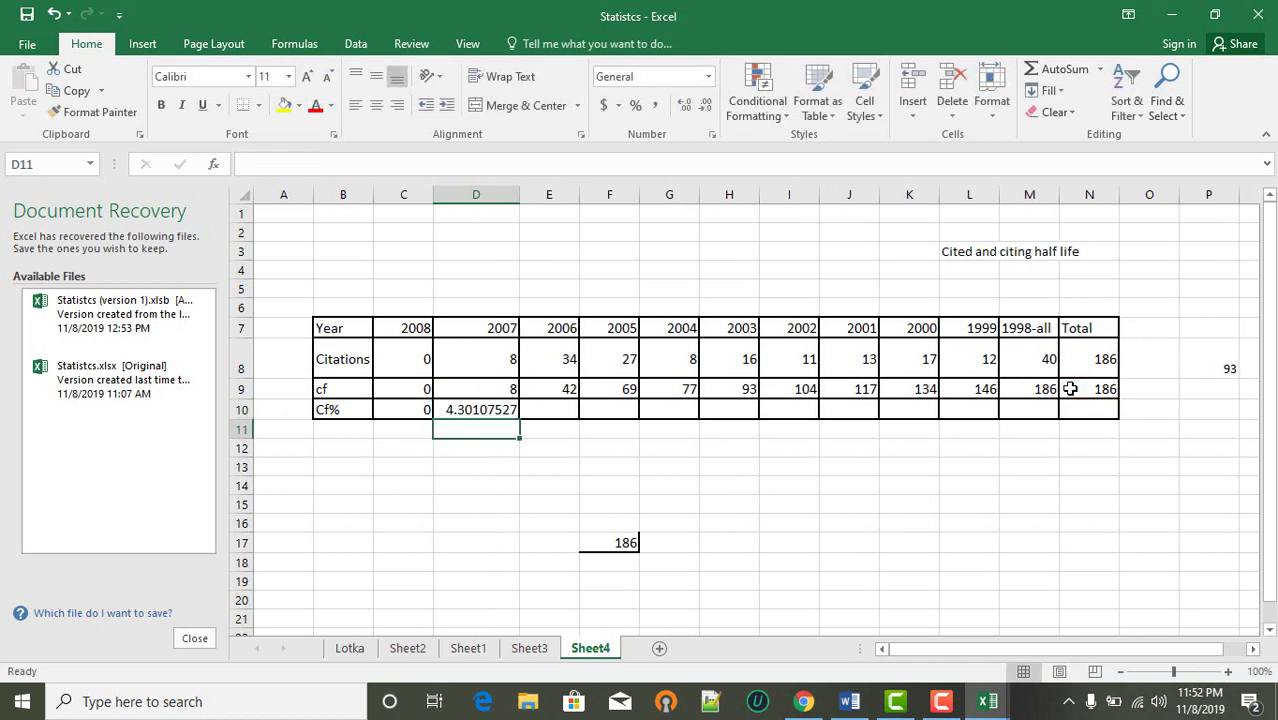
- Calculate the 2006 Cf% in E10 with the formula =(E9/N9)*100
left_click(566, 411)
type("=")
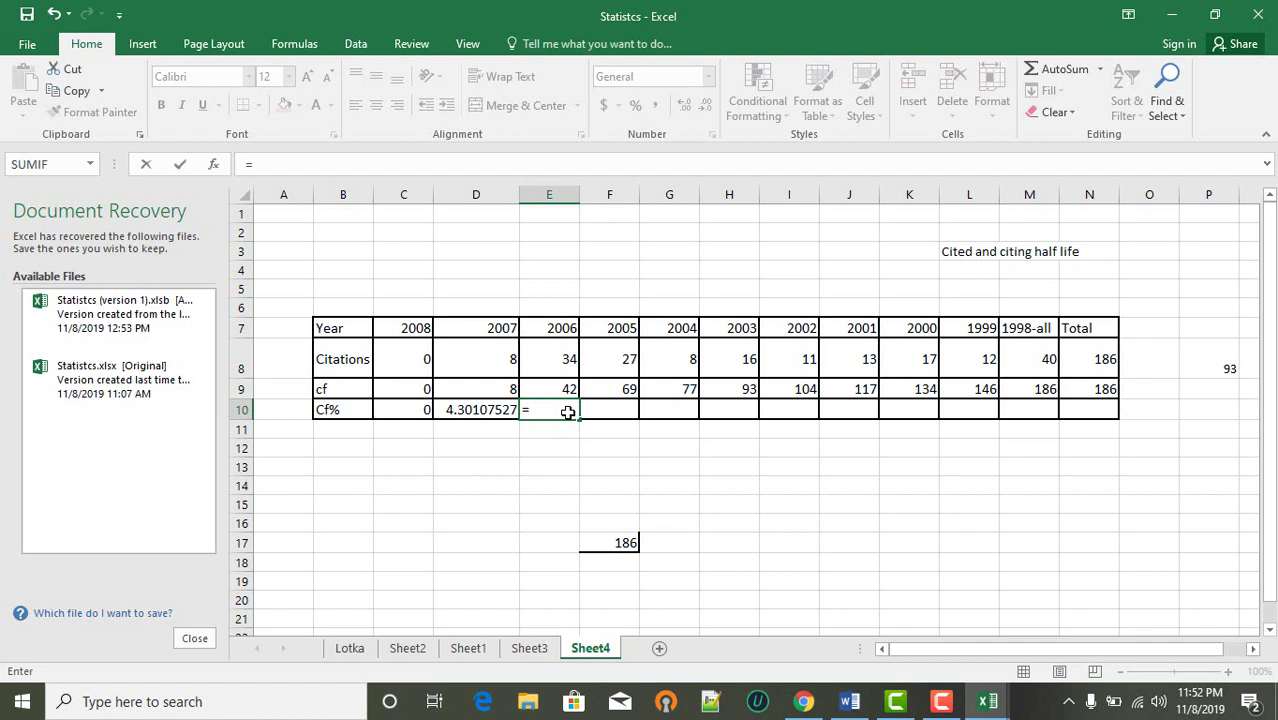
type("(")
left_click(565, 389)
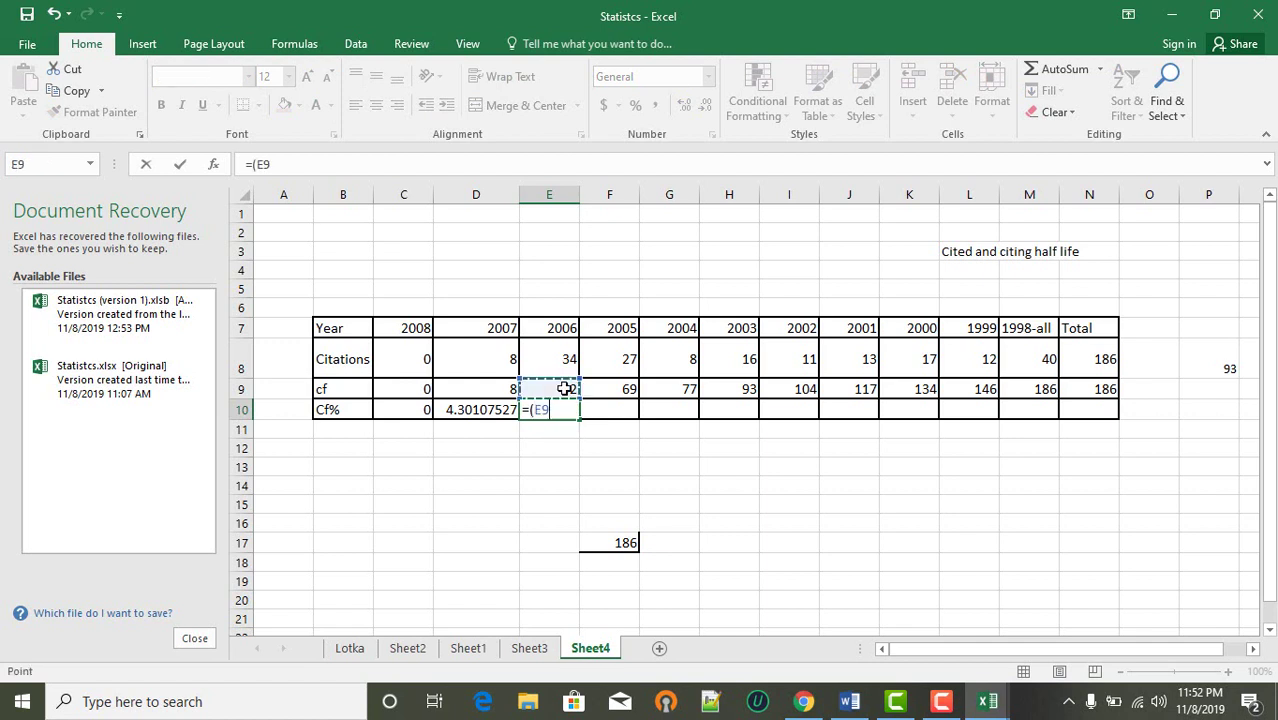
type("/")
left_click(1078, 394)
type(")")
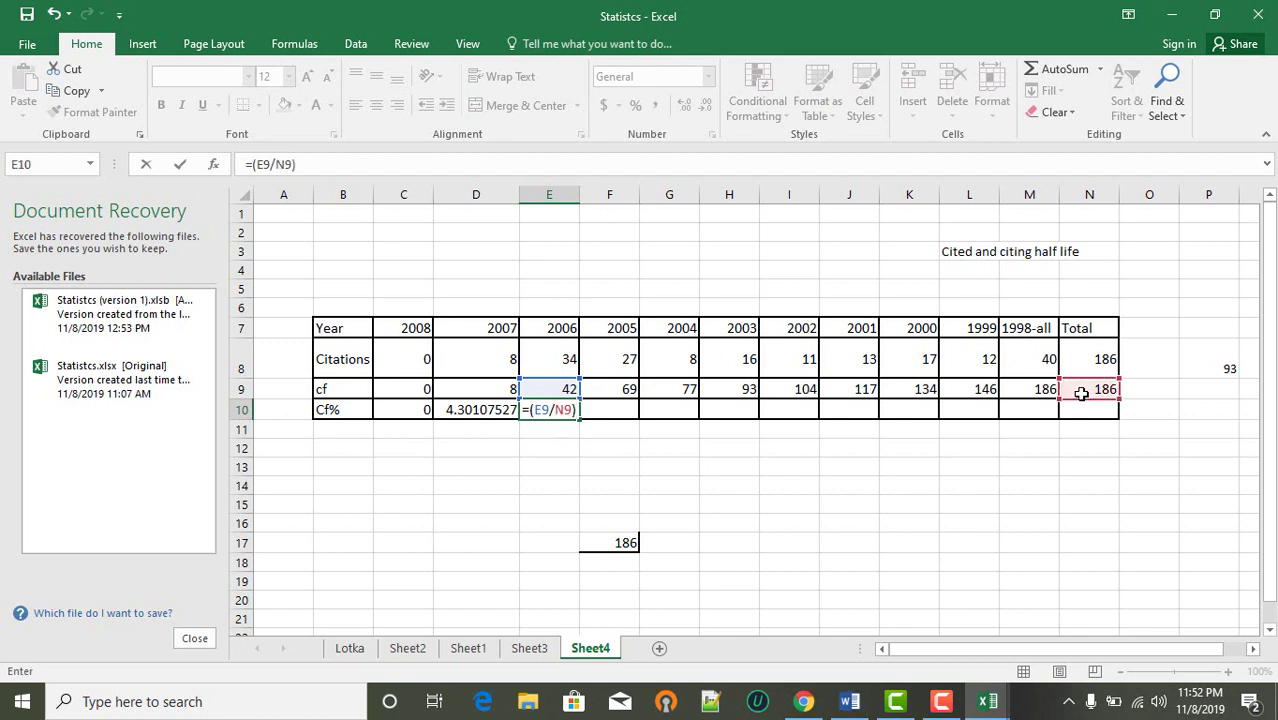
type("*100")
key("Return")
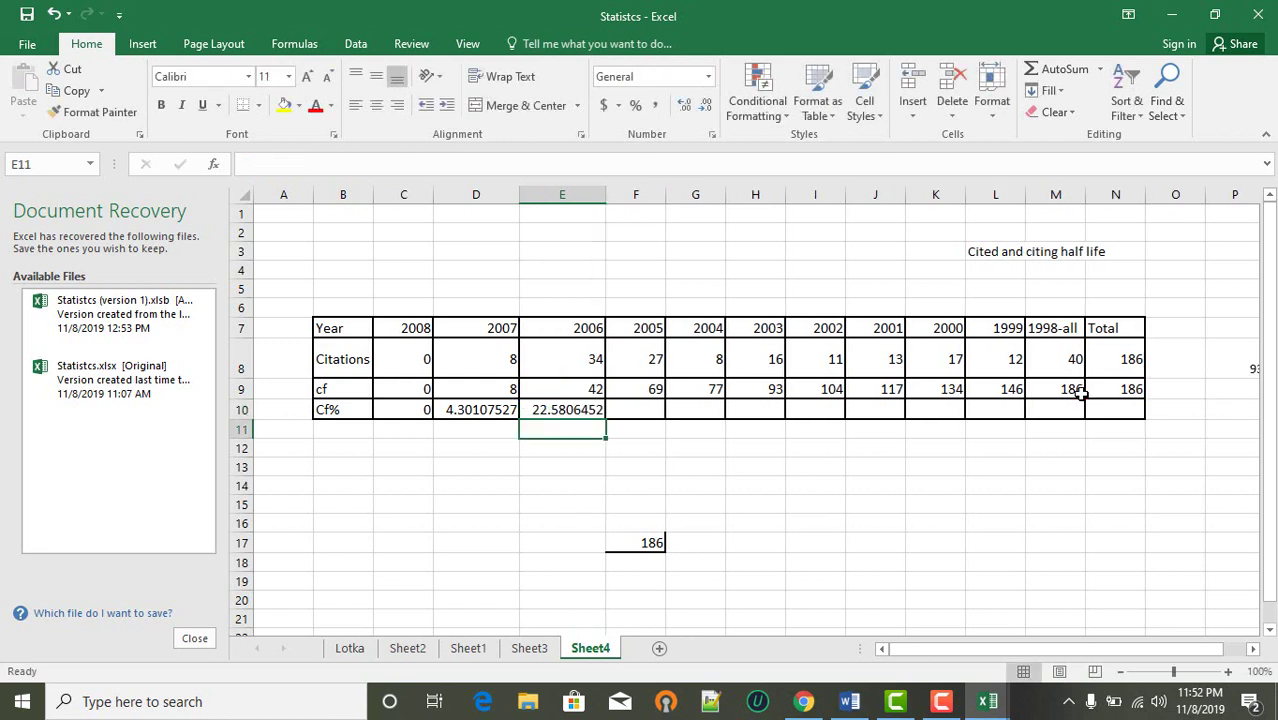
- Calculate the 2005 Cf% in F10 with the formula =(F9/N9)*100
left_click(650, 411)
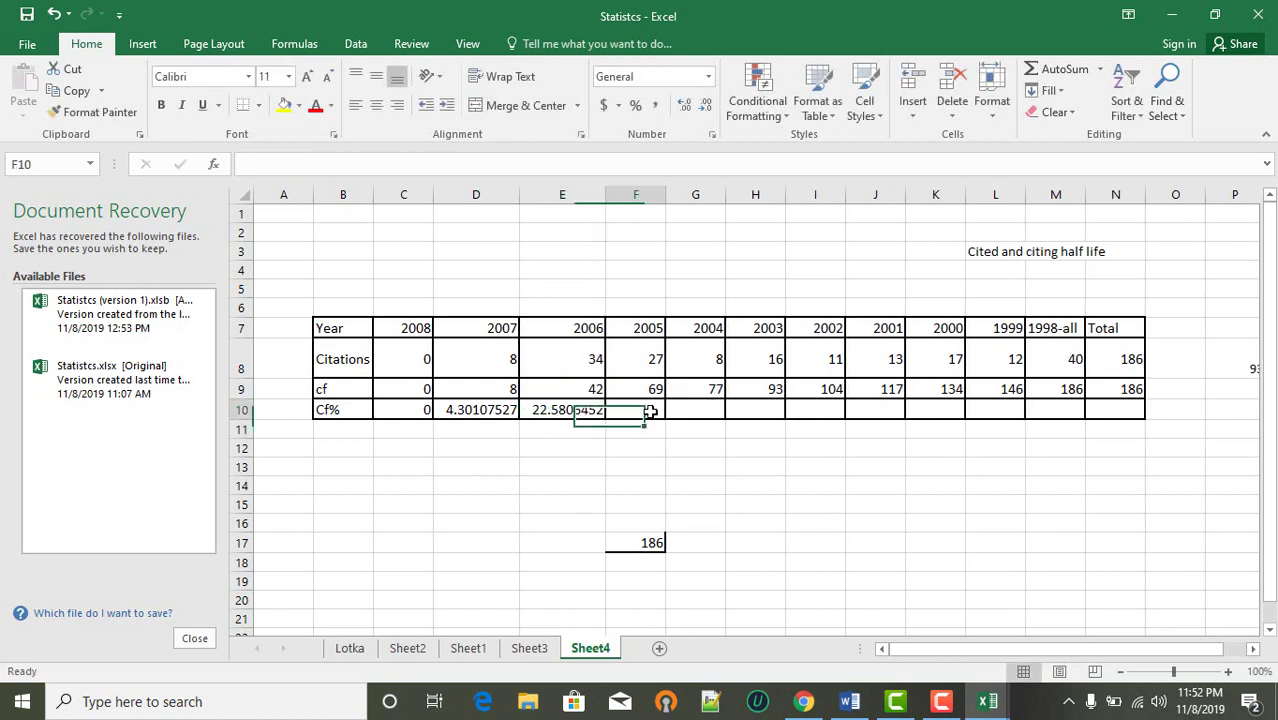
type("=")
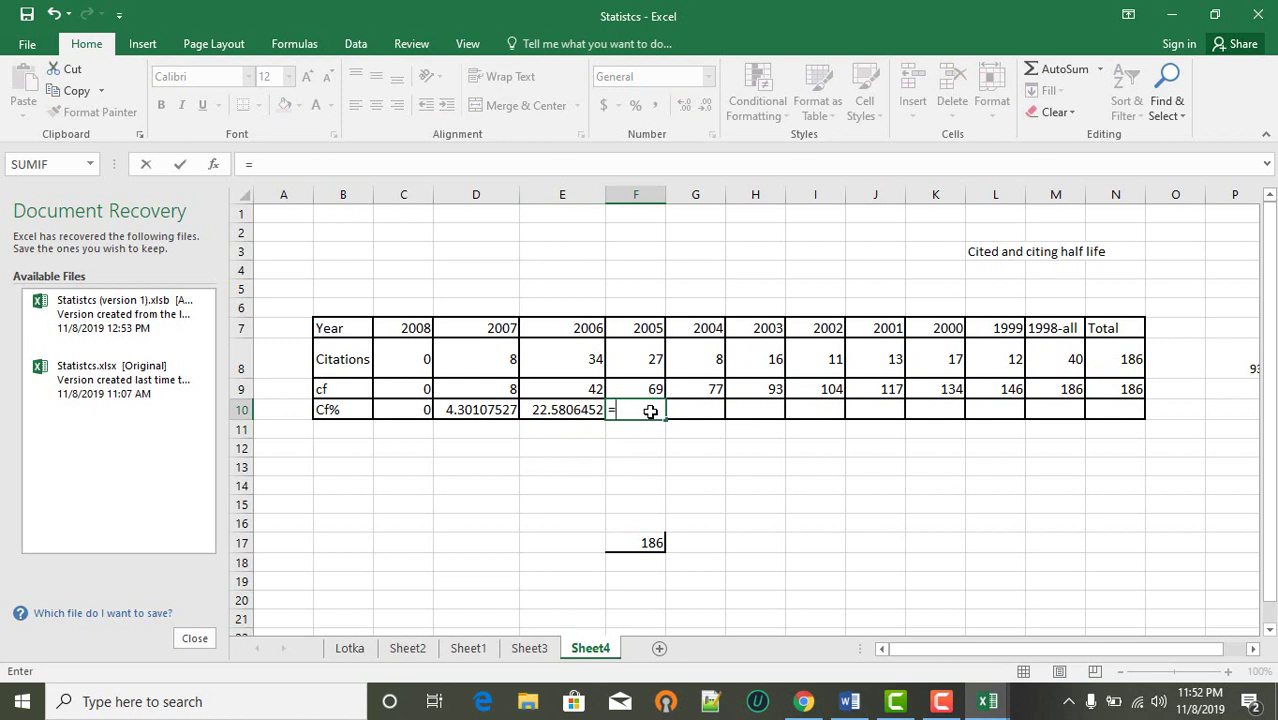
type("(")
left_click(646, 390)
type("/")
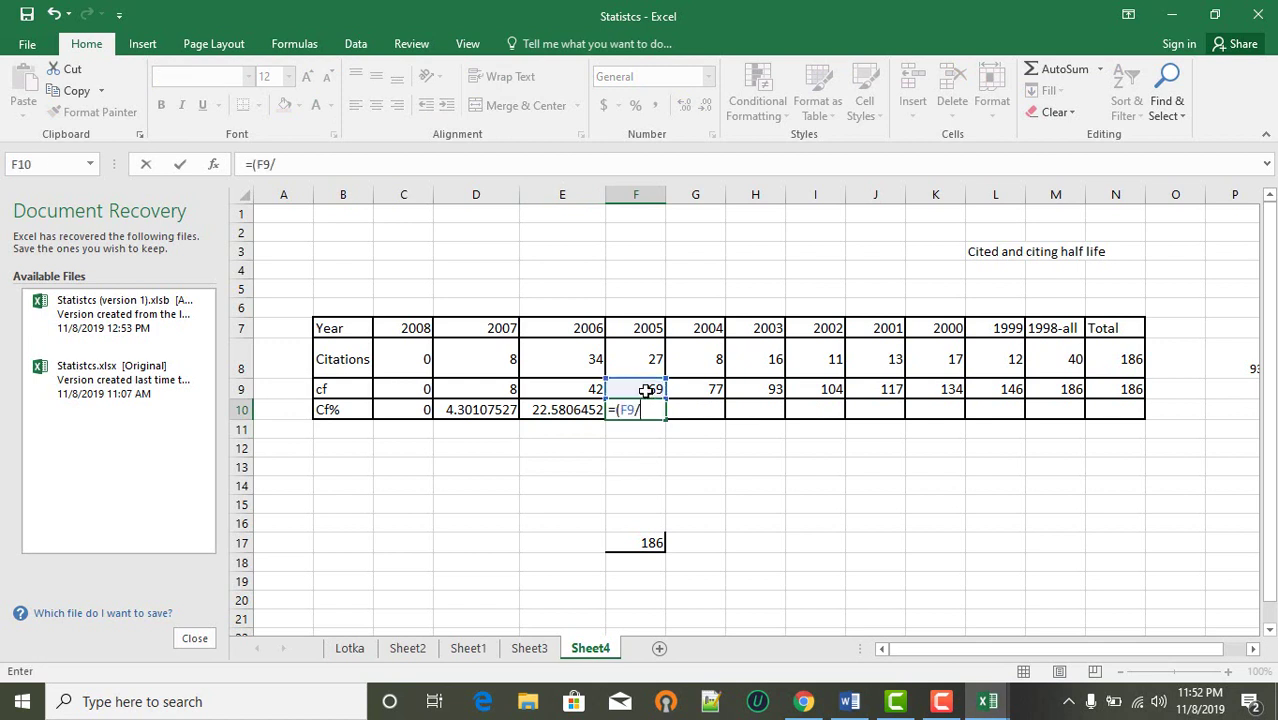
left_click(1127, 389)
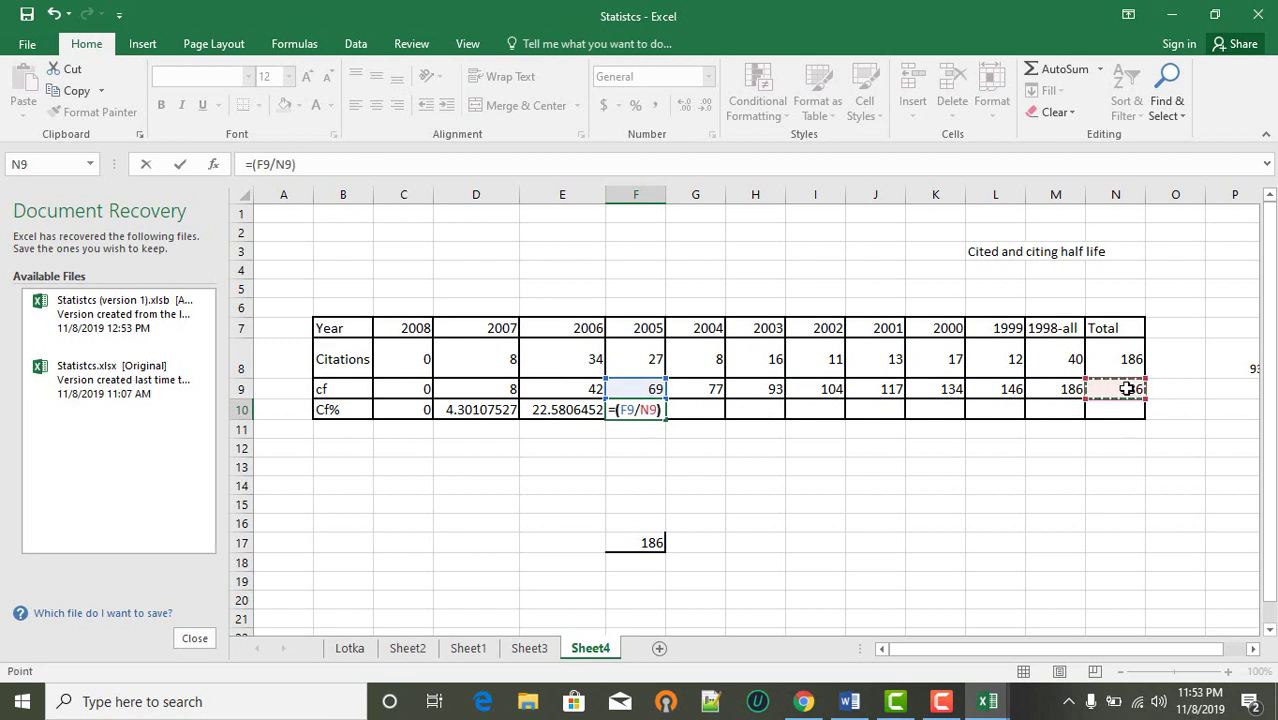
type(")*1")
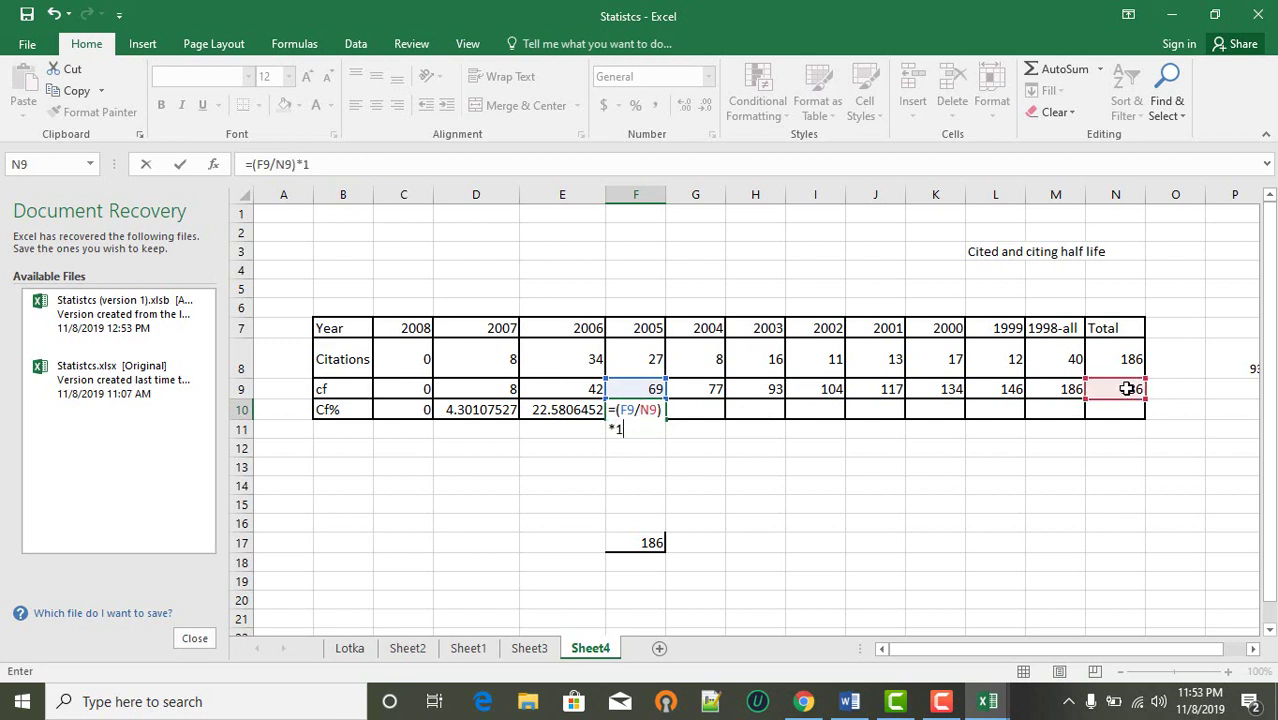
type("00")
key("Return")
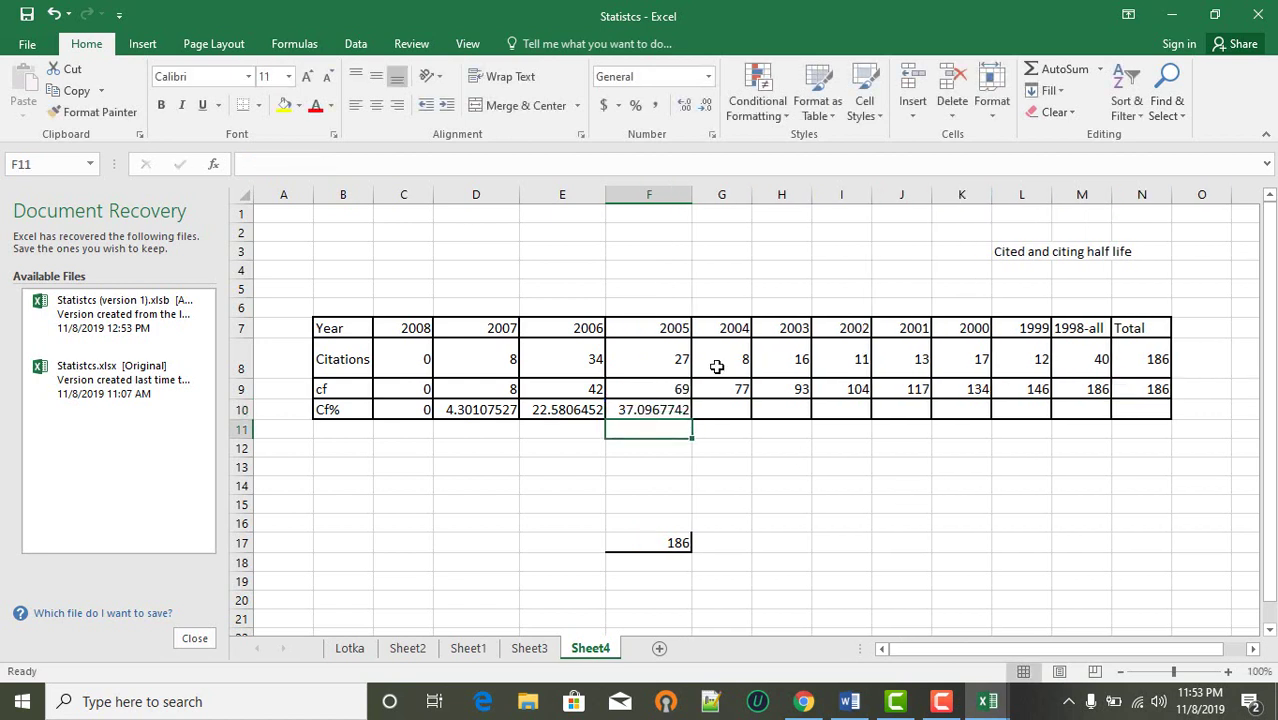
- Calculate the 2004 Cf% in G10 with the formula =(G9/N9)*100
left_click(719, 413)
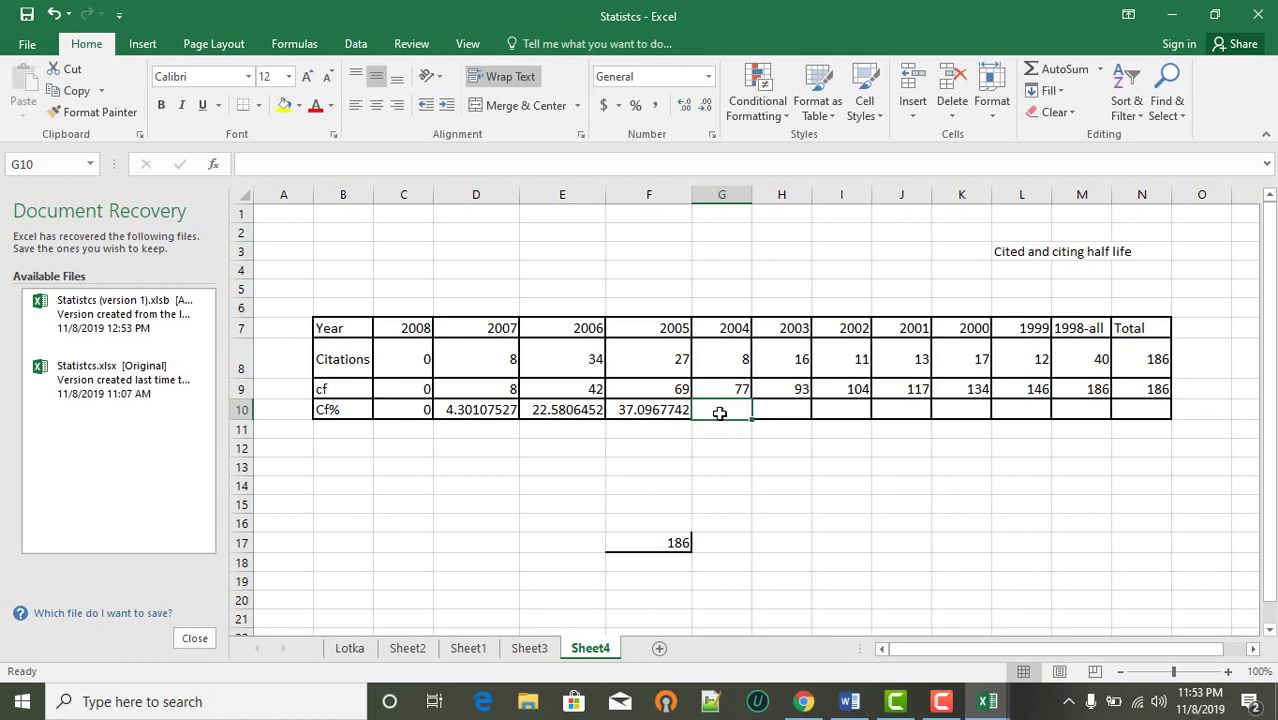
type("=")
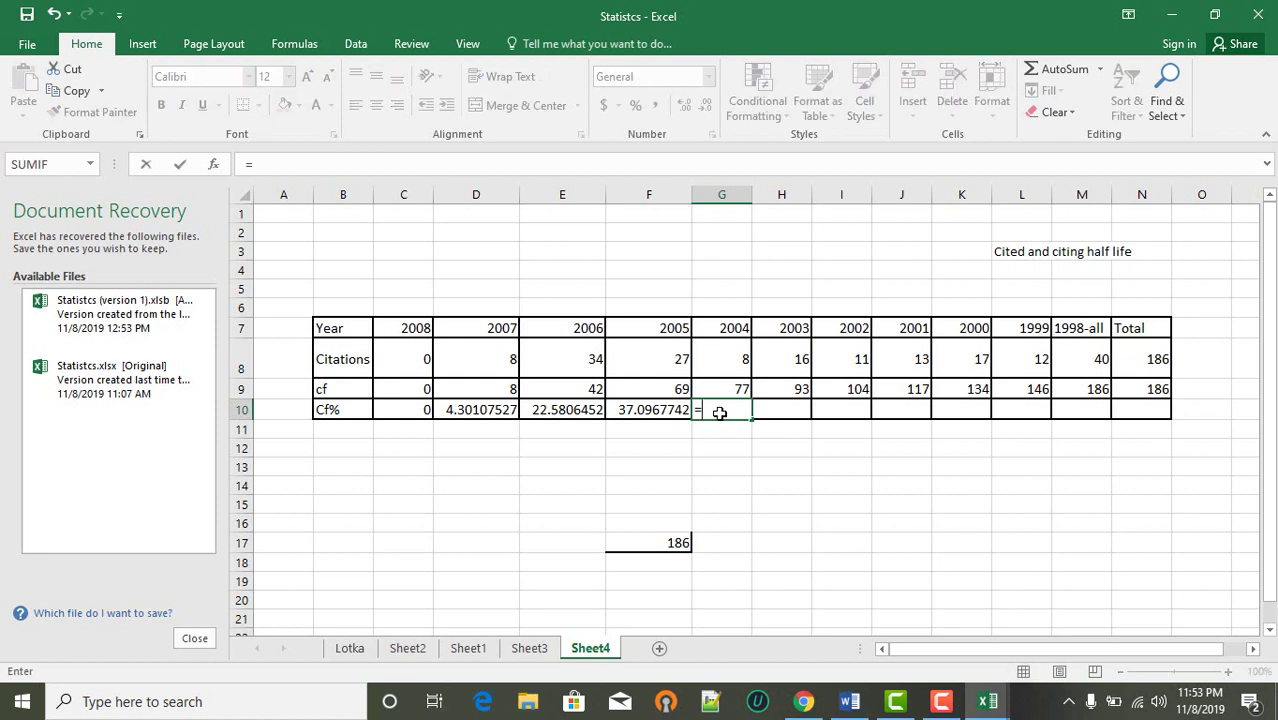
type("(")
left_click(719, 391)
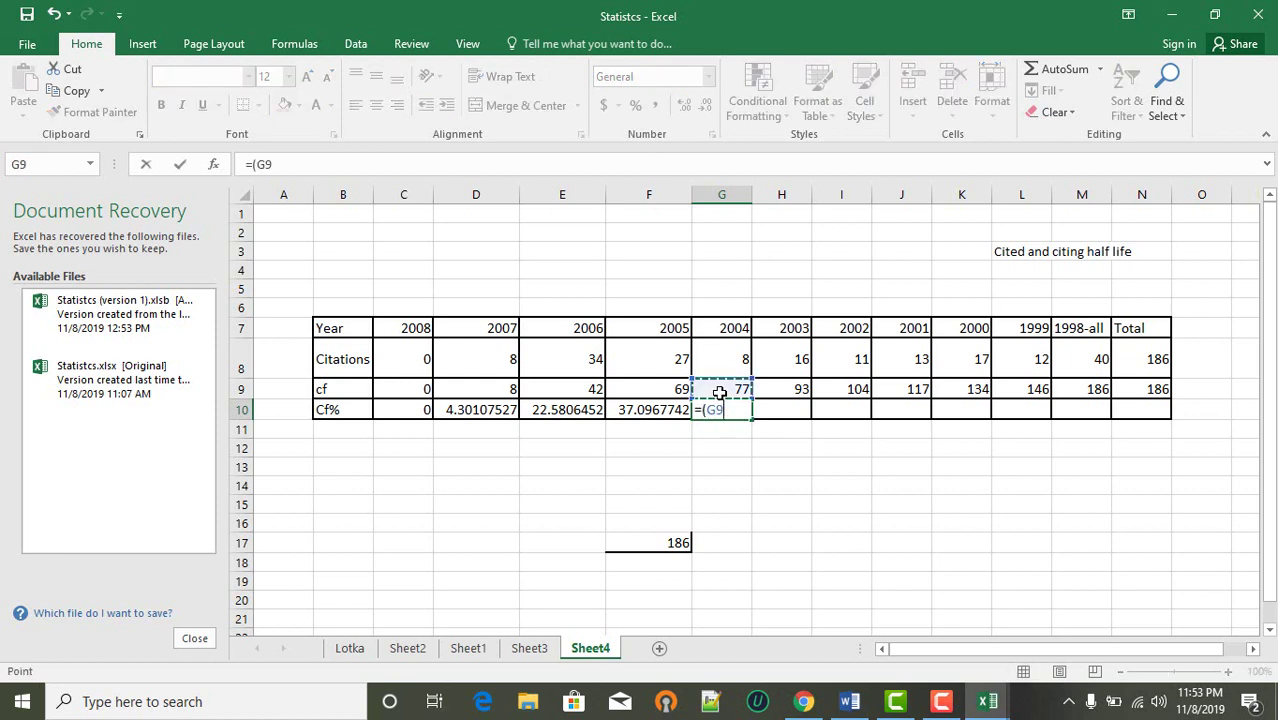
type("*")
left_click(1137, 389)
type(")")
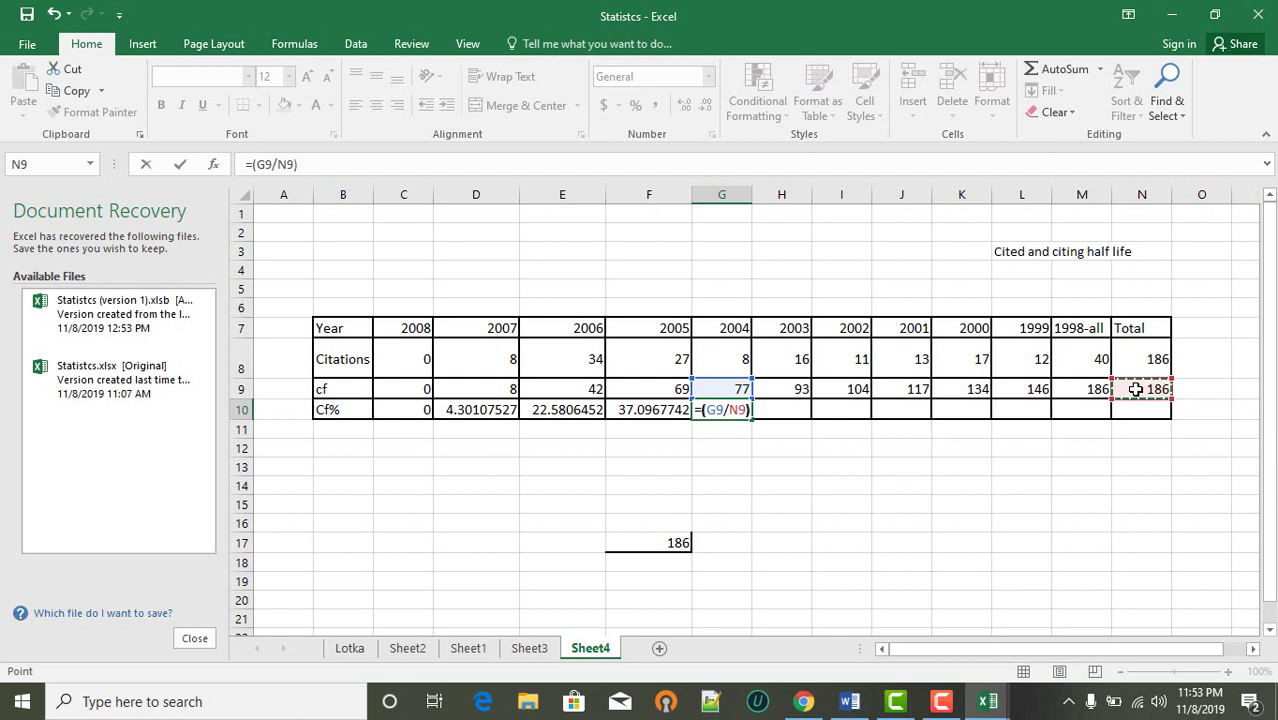
type("*")
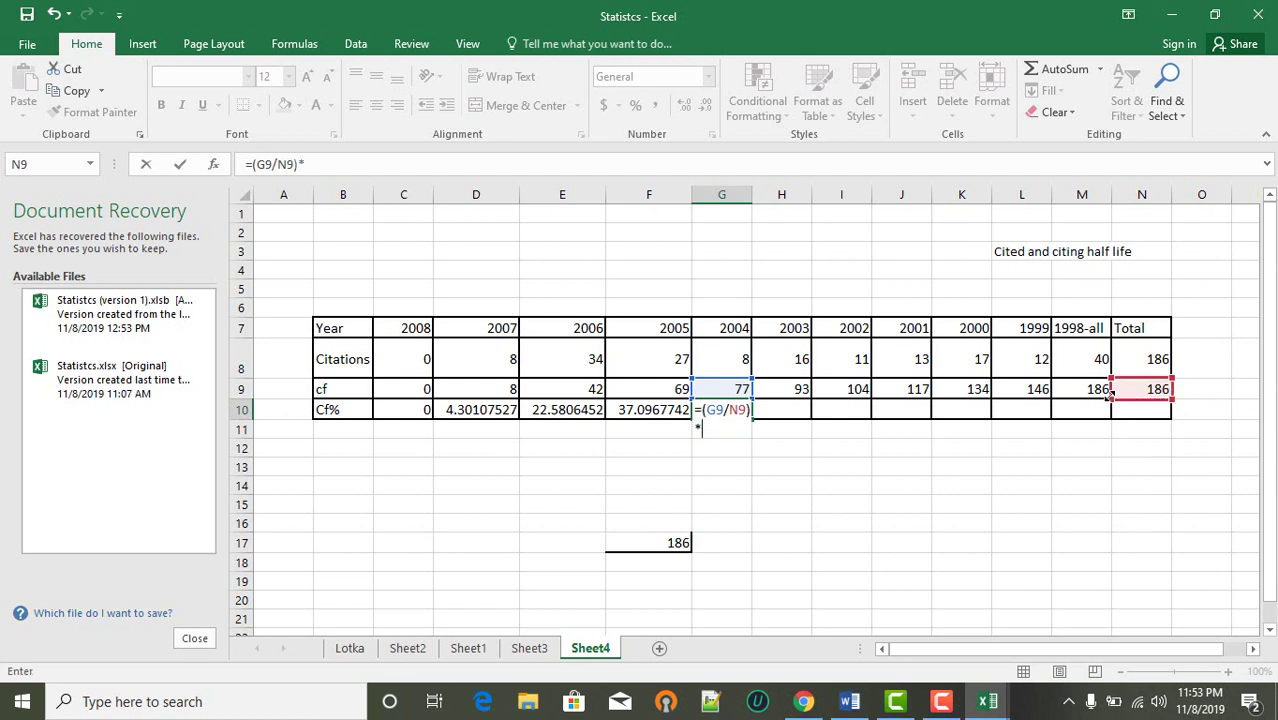
type("100")
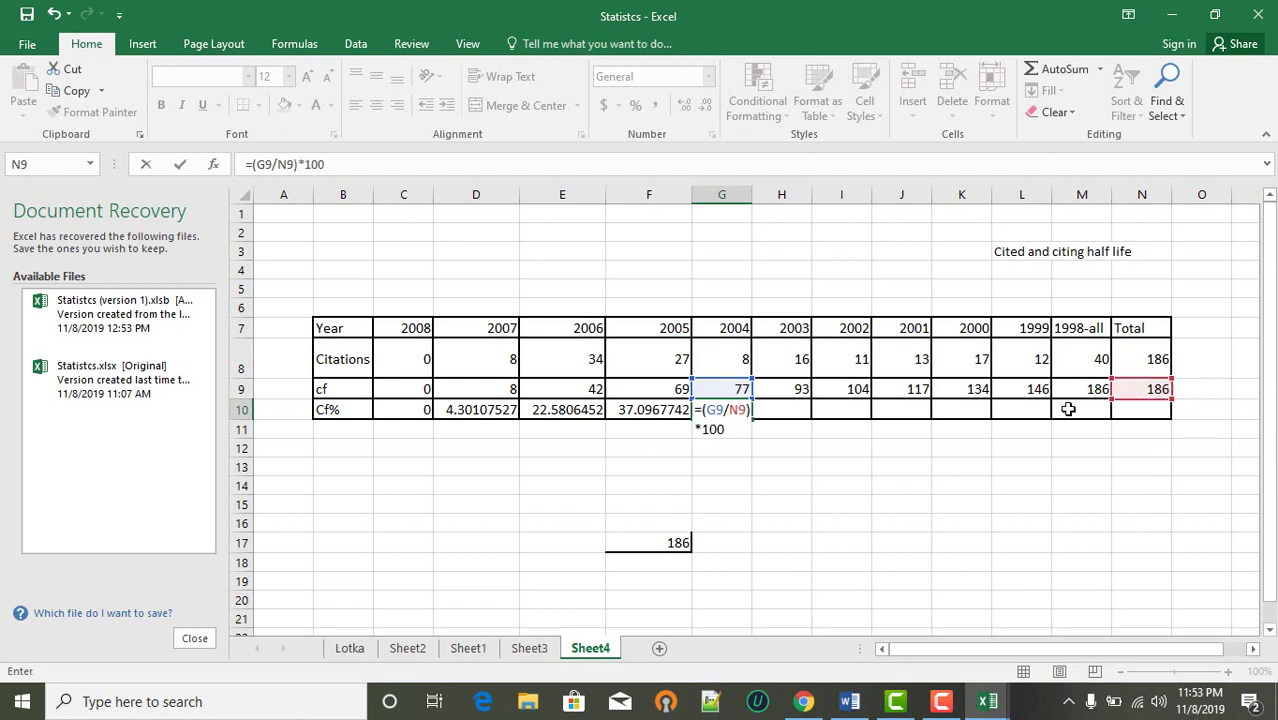
key("Return")
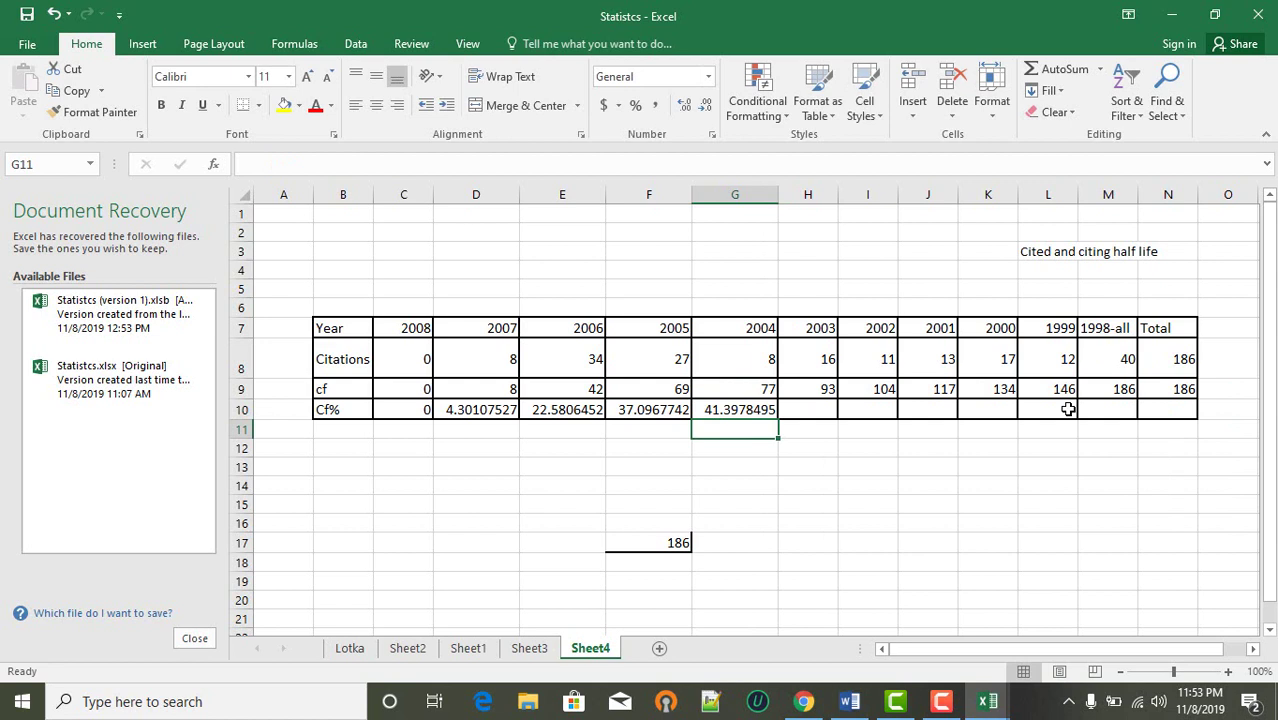
- Calculate the 2003 Cf% in H10 with the formula =H9/N9*100
left_click(791, 414)
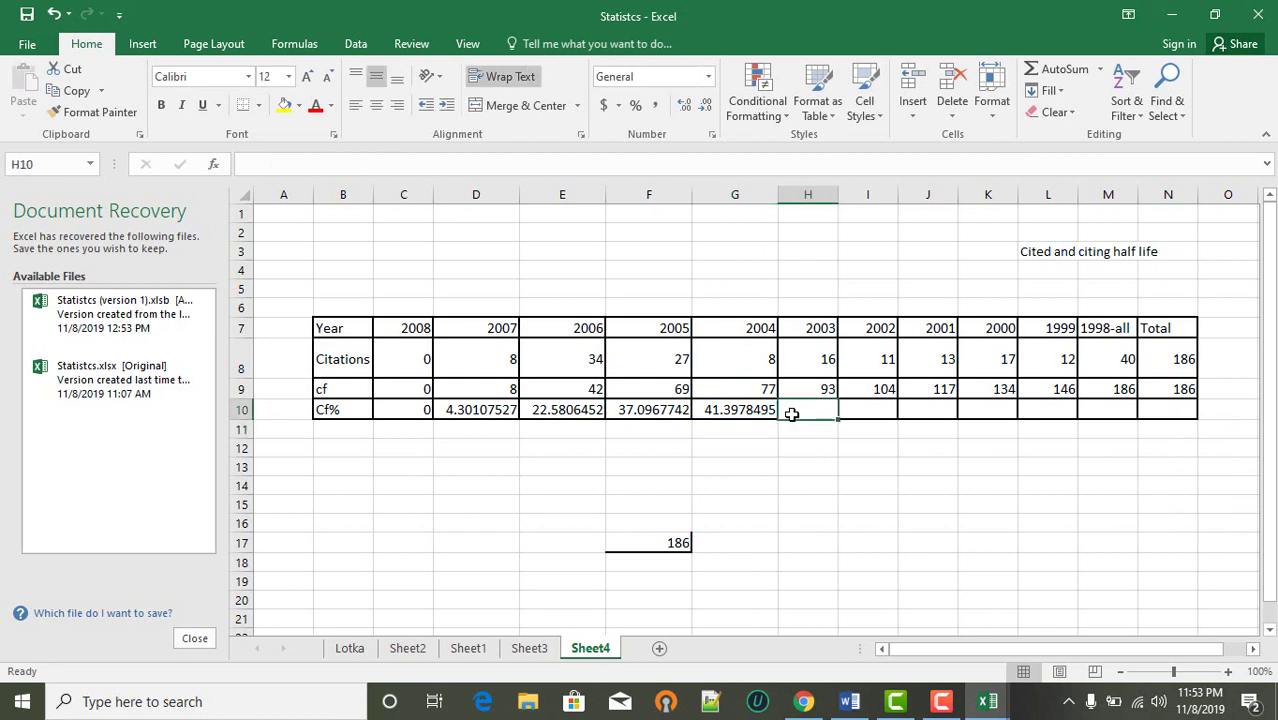
type("=")
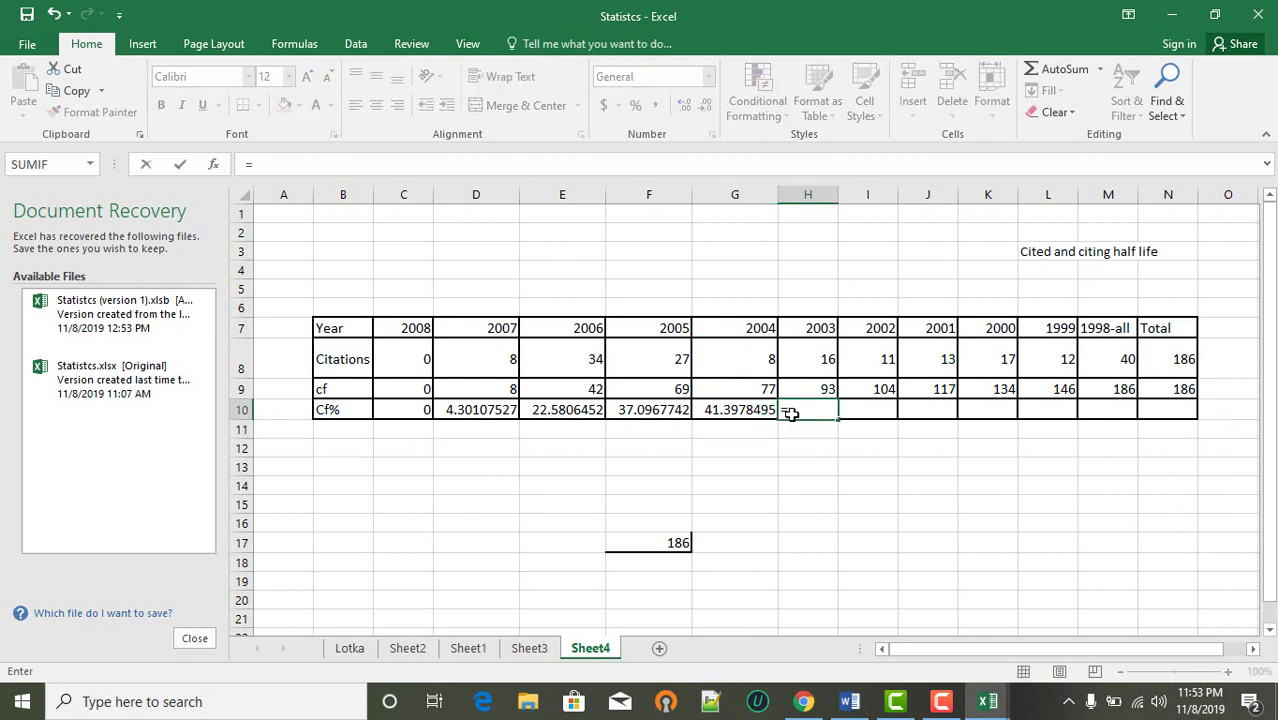
left_click(826, 392)
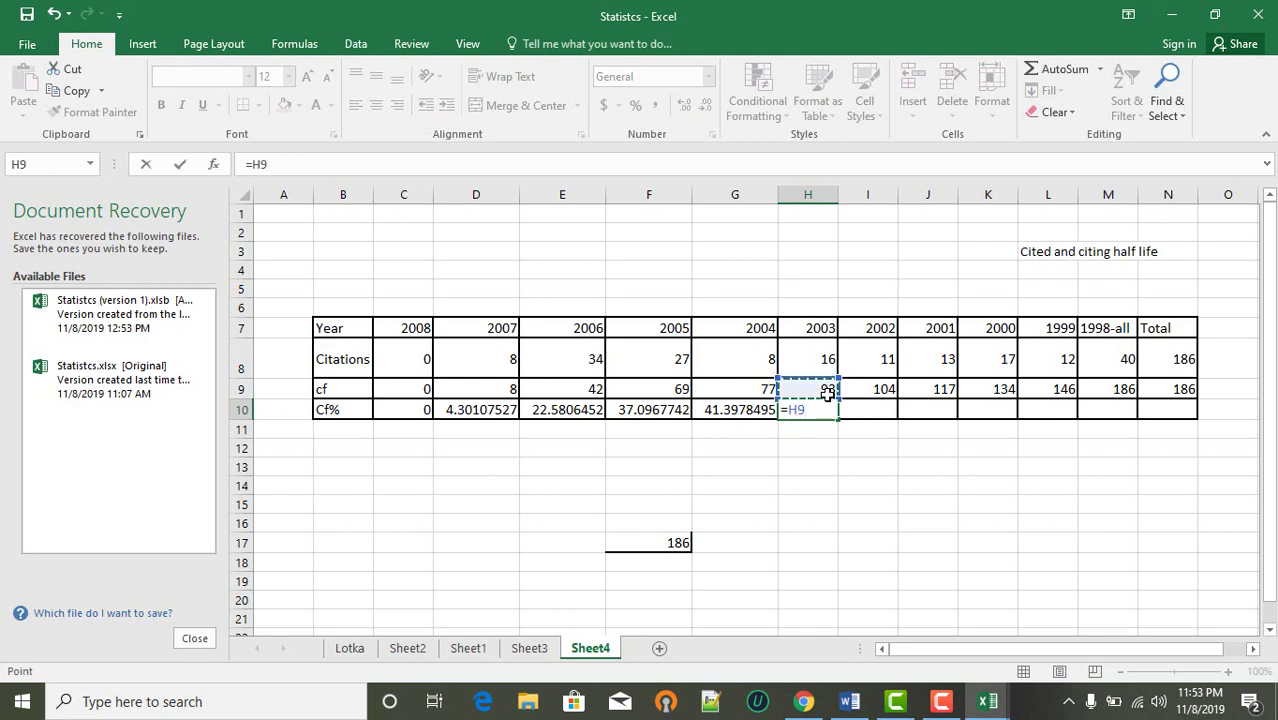
type("/")
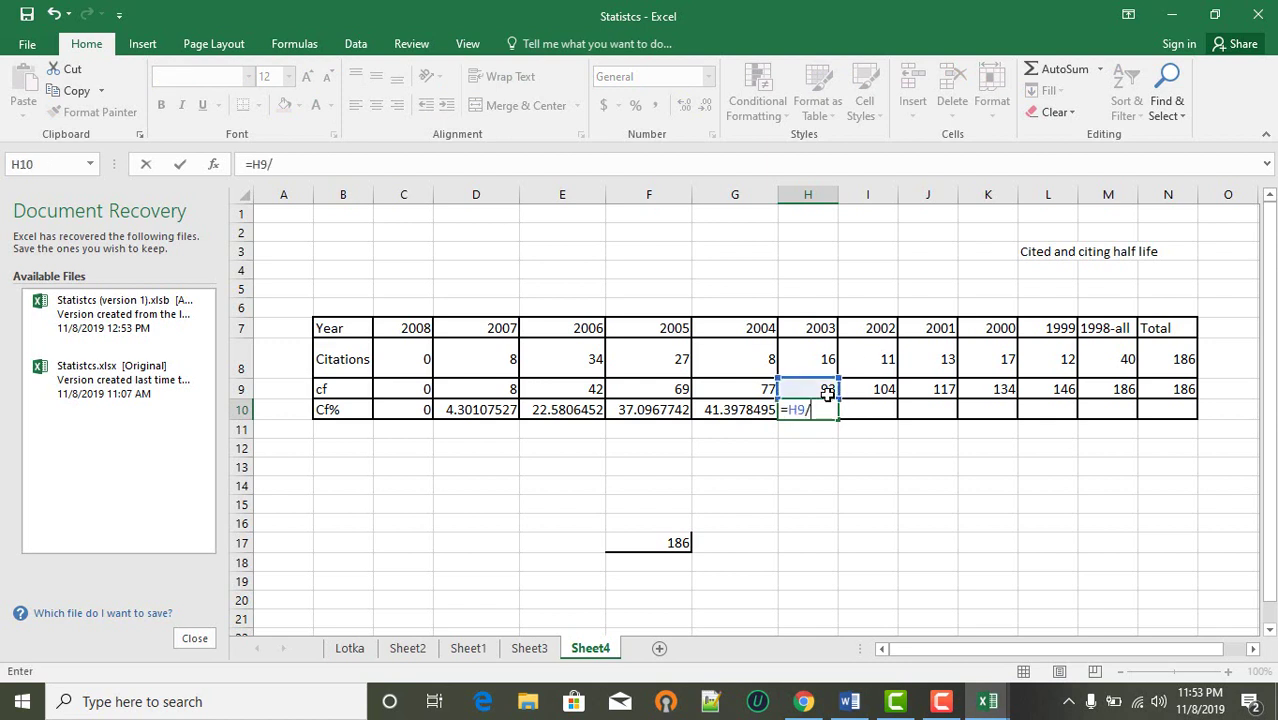
left_click(1179, 389)
type("*")
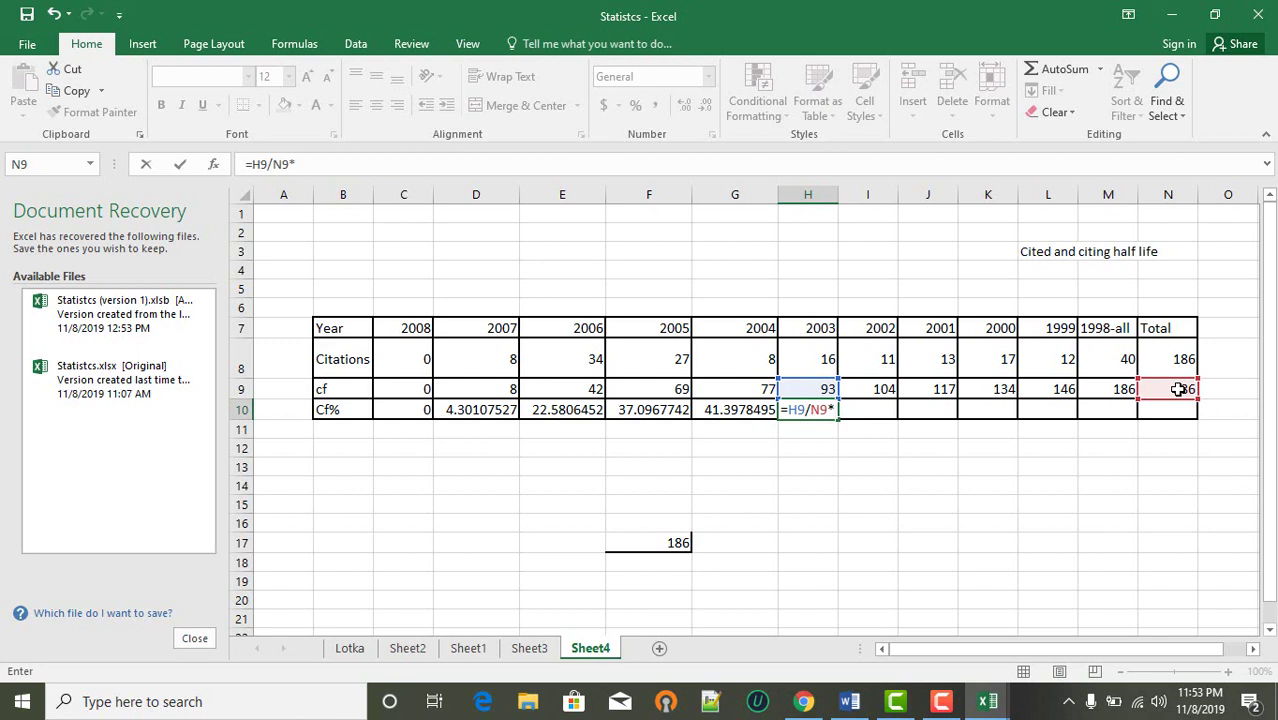
type("100")
key("Return")
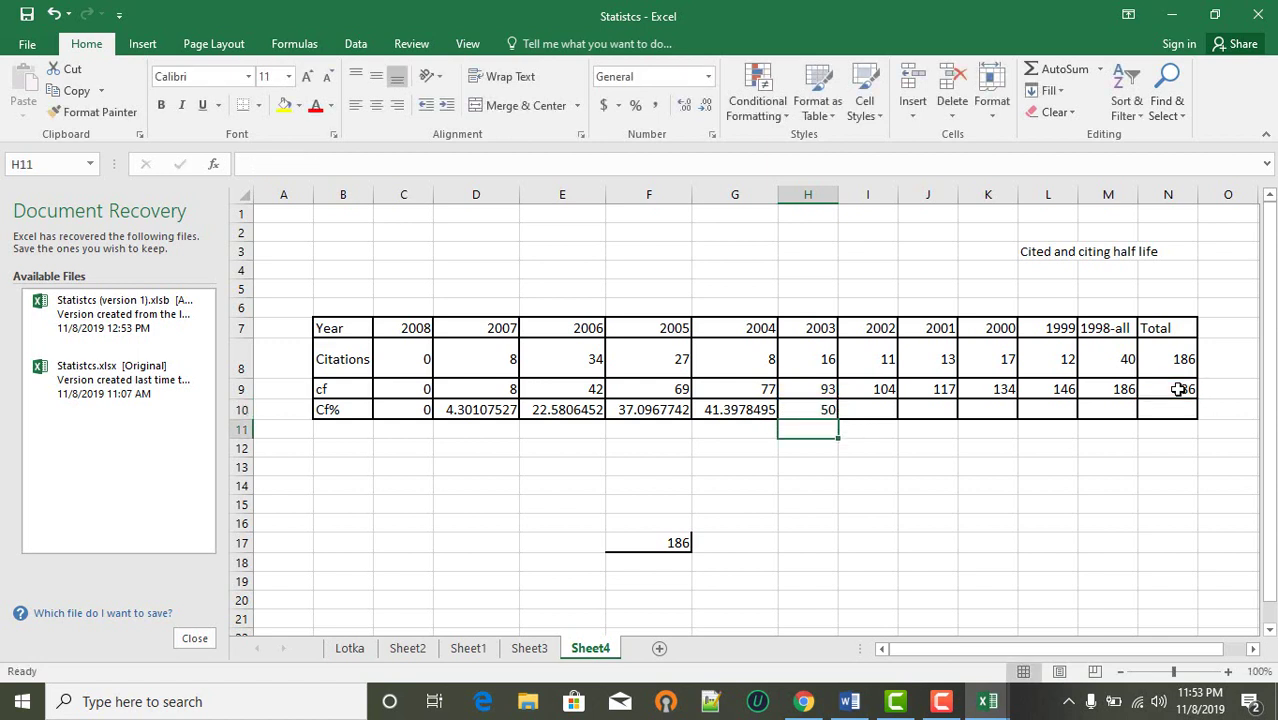
- Begin the 2002 Cf% formula in I10 with a reference to that year's cf value, I9
left_click(876, 407)
type("=")
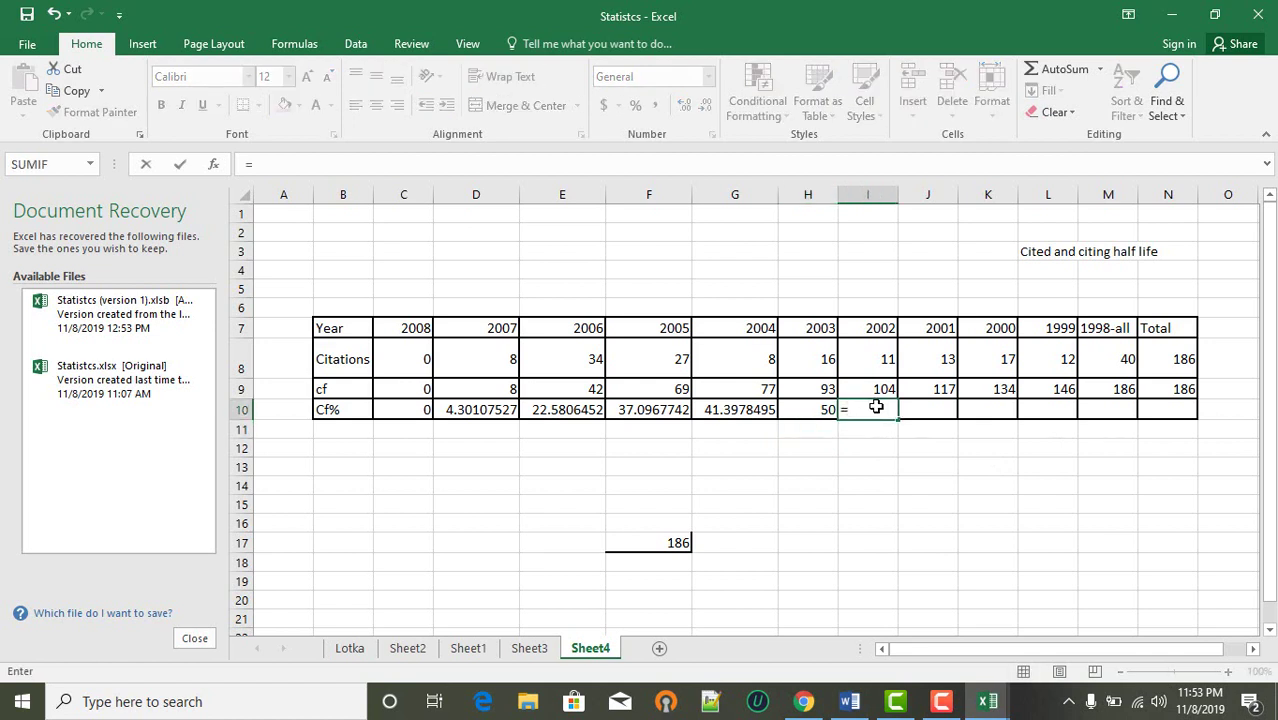
left_click(877, 389)
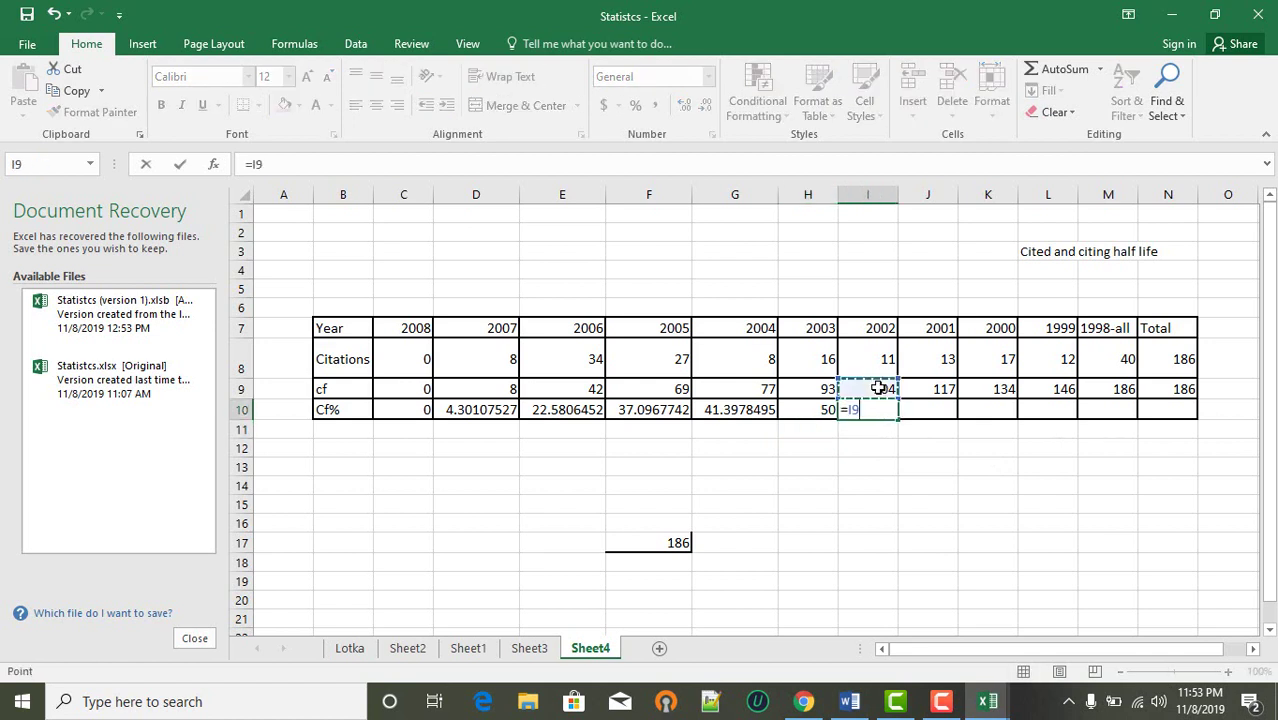
- Complete the 2002 Cf% formula in I10 as =I9/N9*100
type("/")
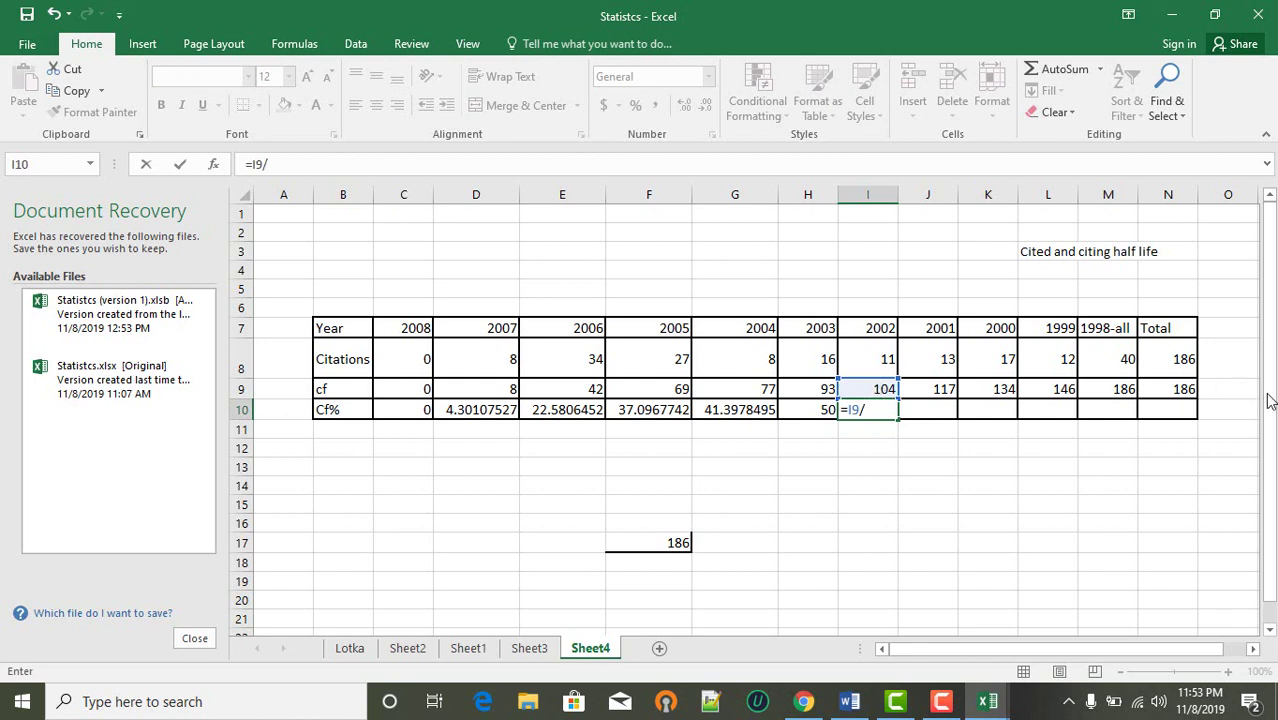
left_click(1179, 390)
type("*100")
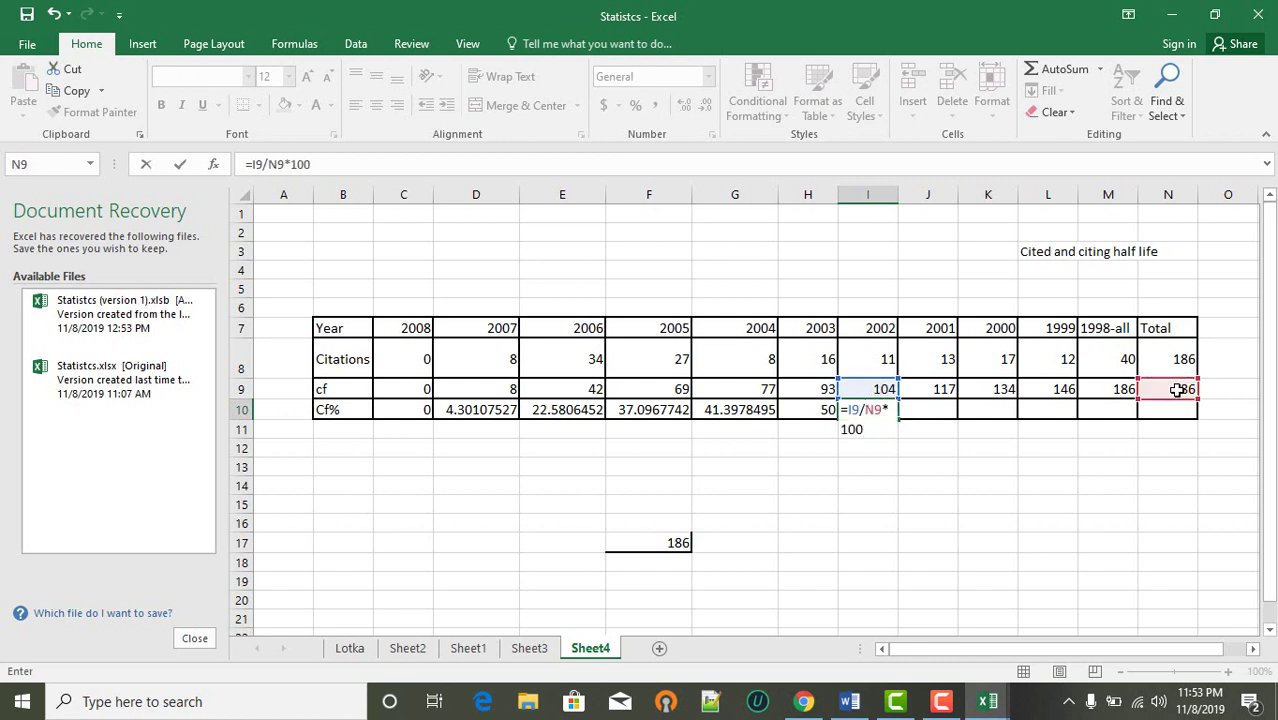
key("Return")
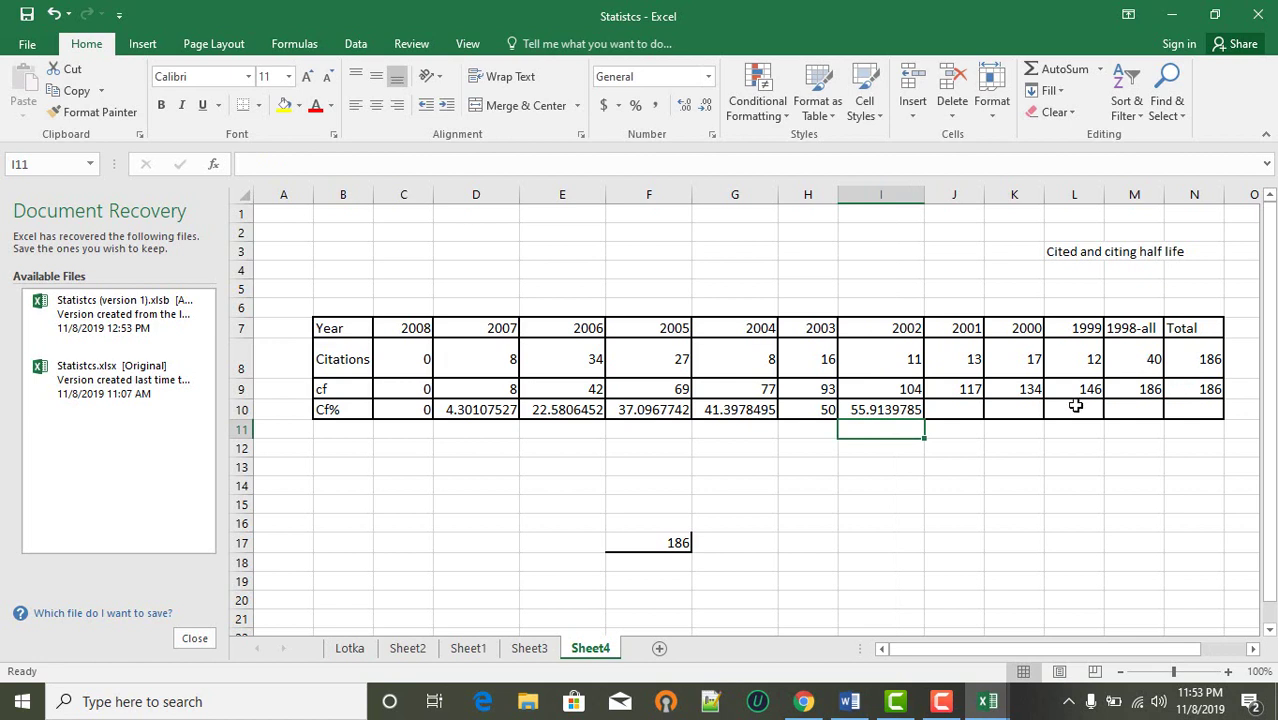
- Calculate the 2001 Cf% in J10 with the formula =J9/N9*100
left_click(965, 414)
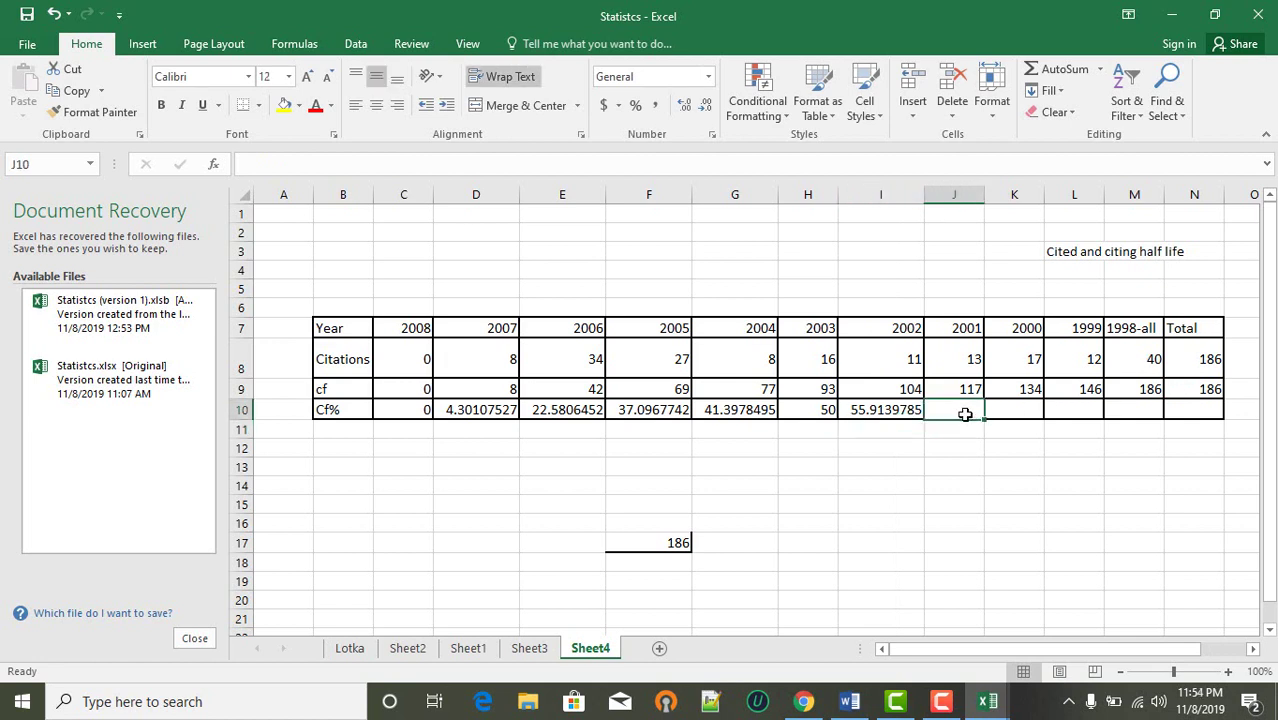
type("=")
left_click(962, 388)
type("/")
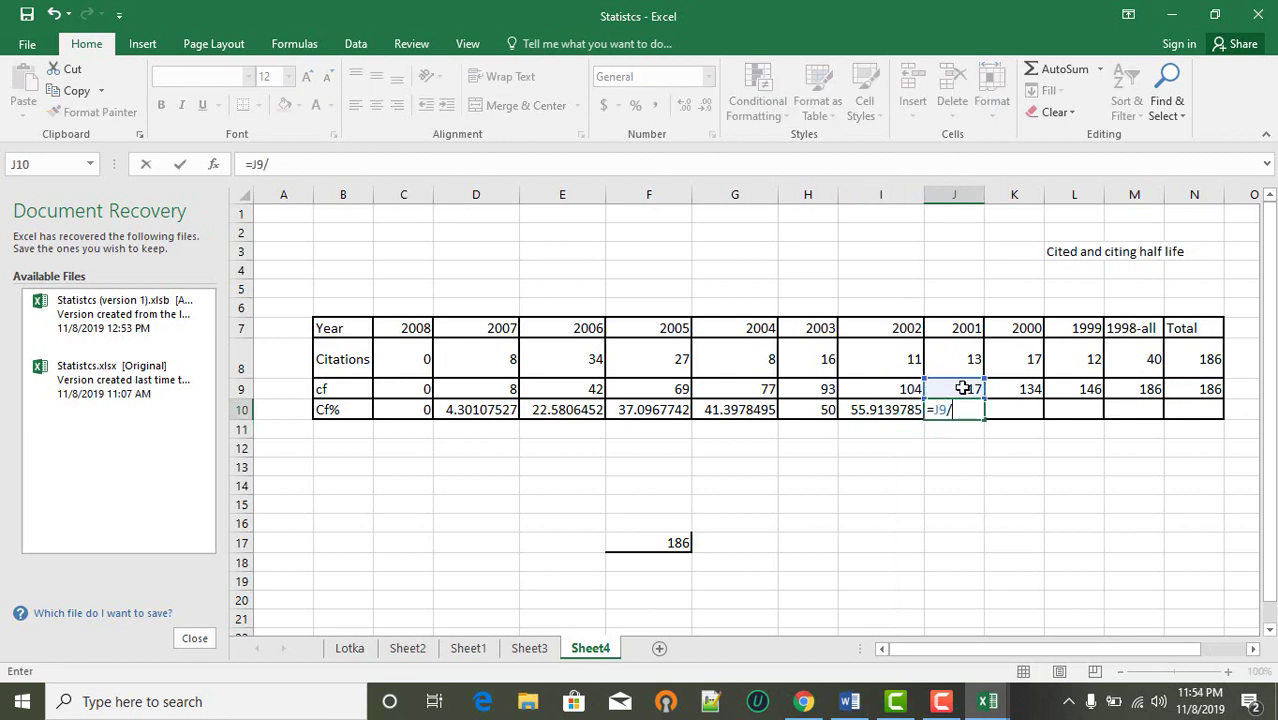
left_click(1194, 390)
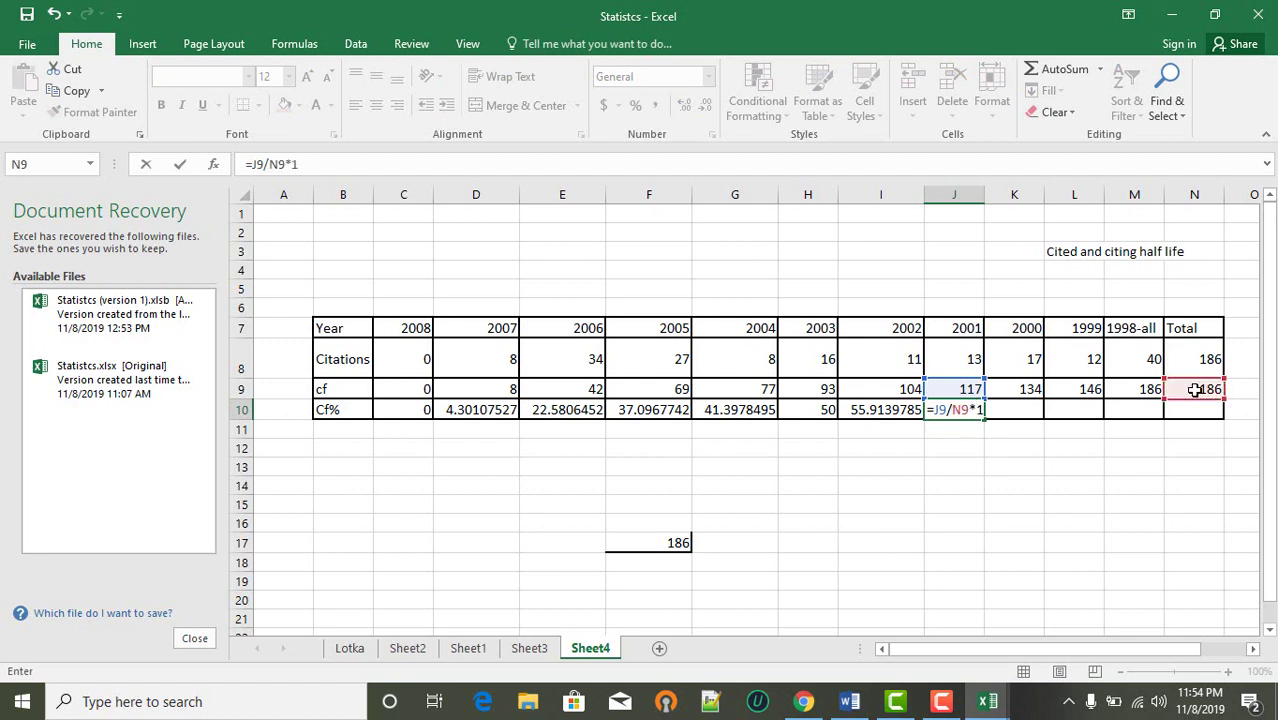
type("00")
key("Return")
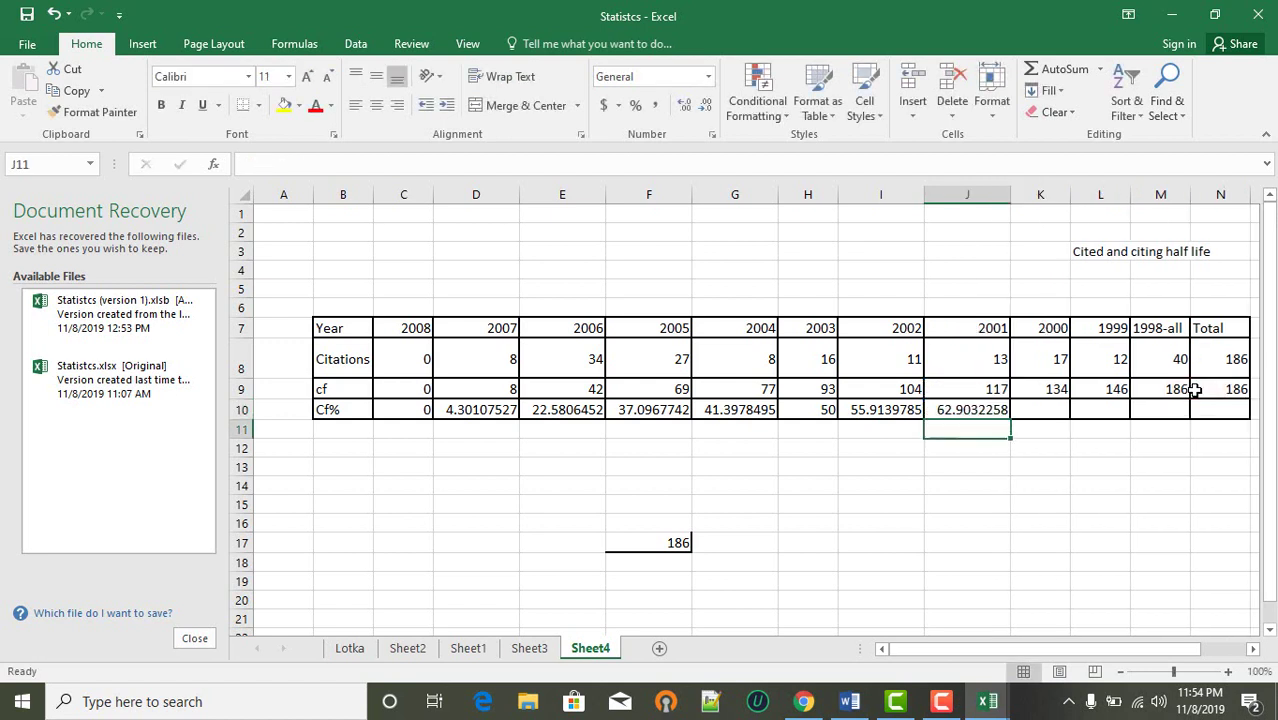
- Calculate the 2000 Cf% in K10 with the formula =K9/N9*100
left_click(1059, 406)
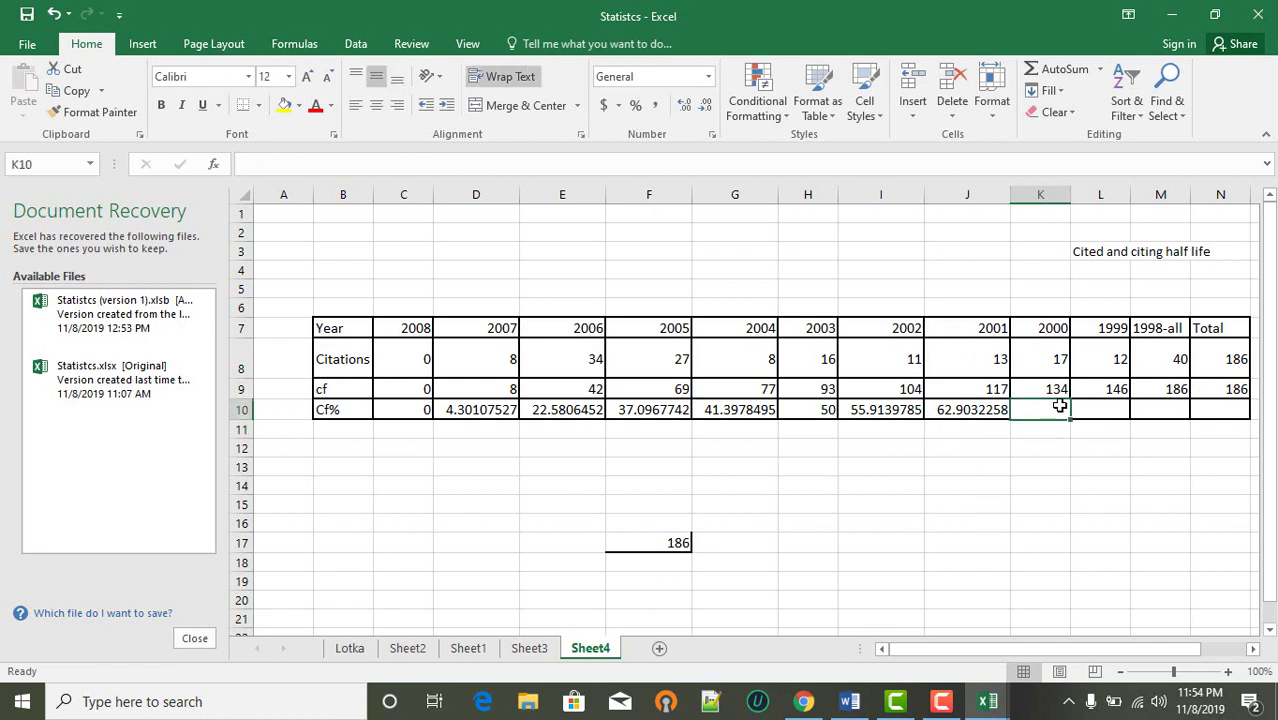
type("=")
left_click(1047, 389)
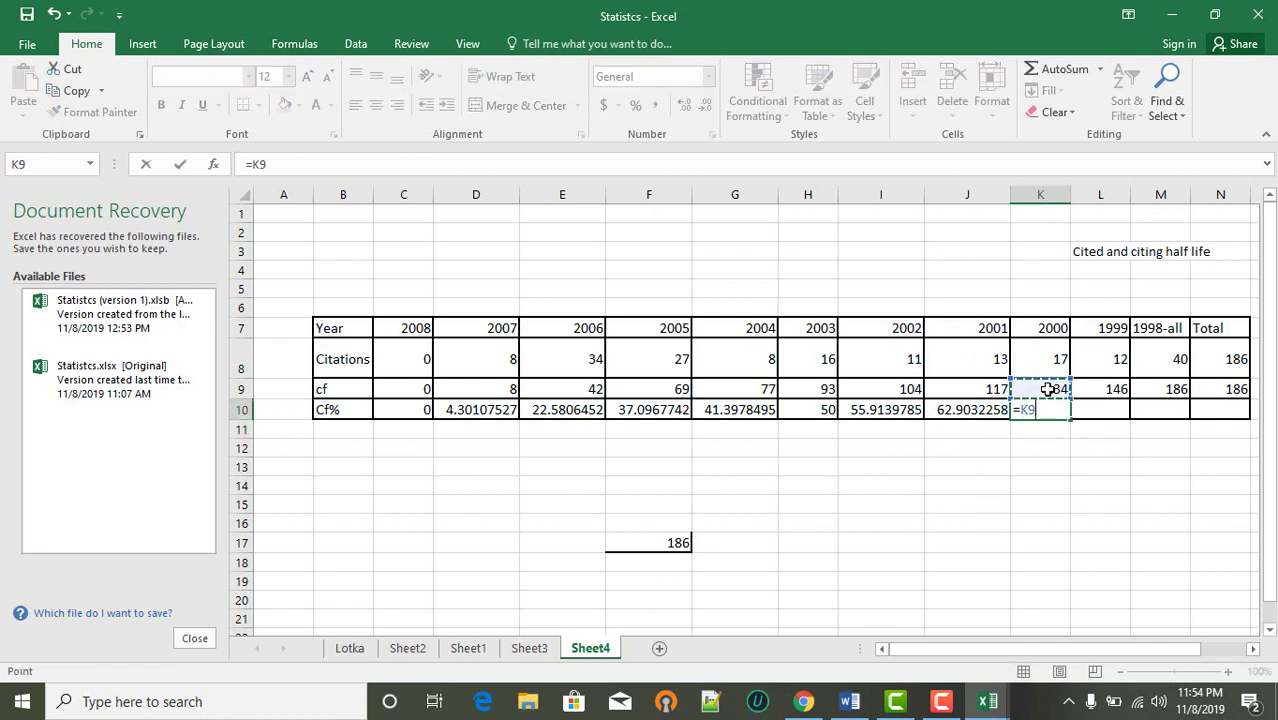
type("/")
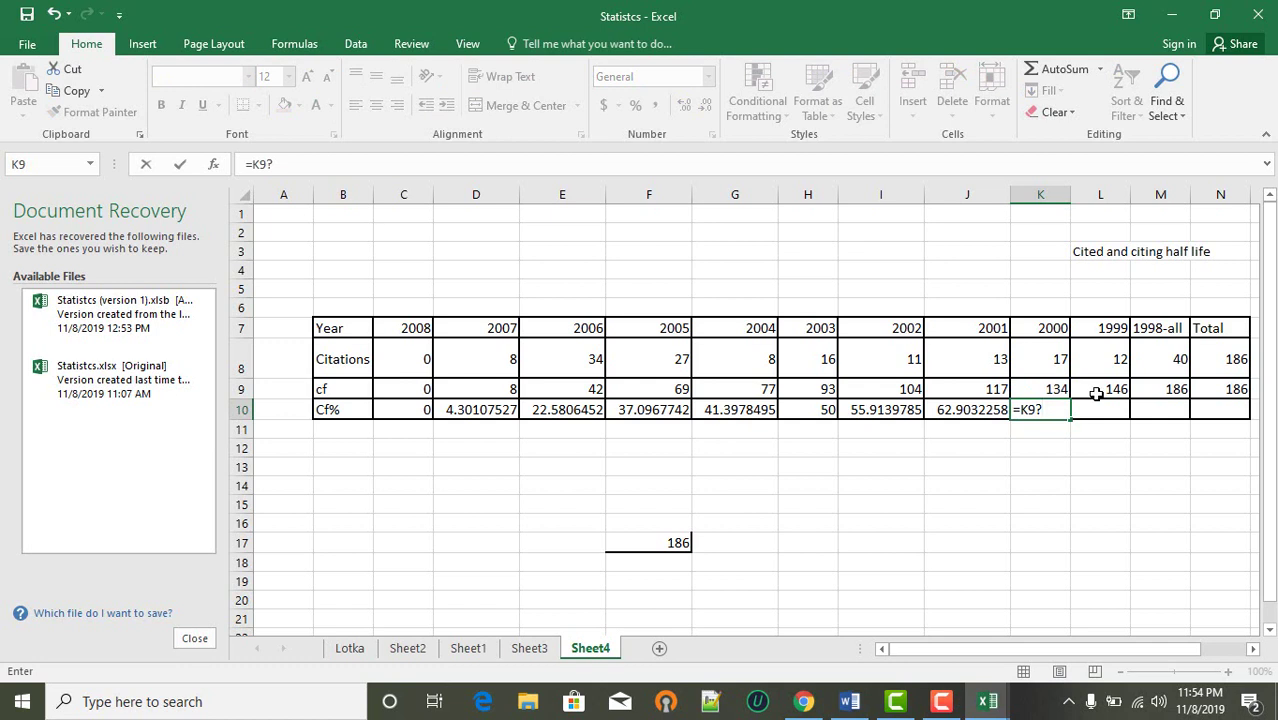
key("BackSpace")
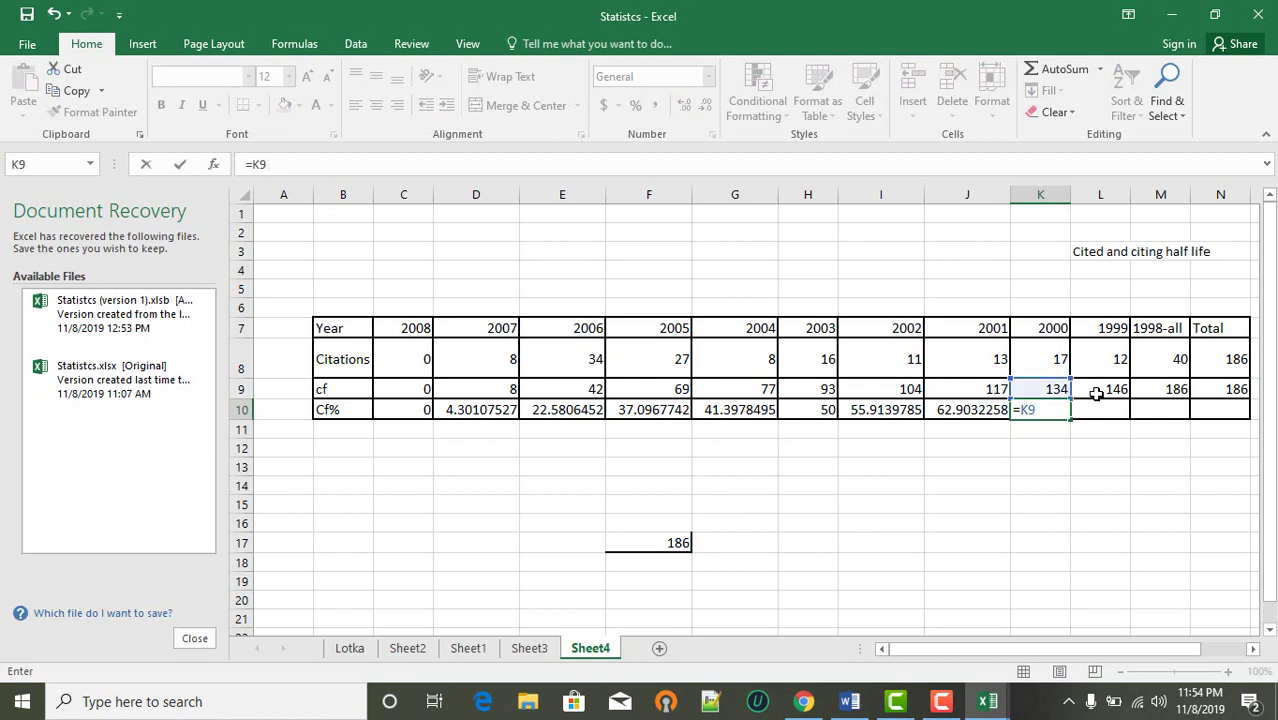
type("/")
left_click(1224, 390)
type("*100")
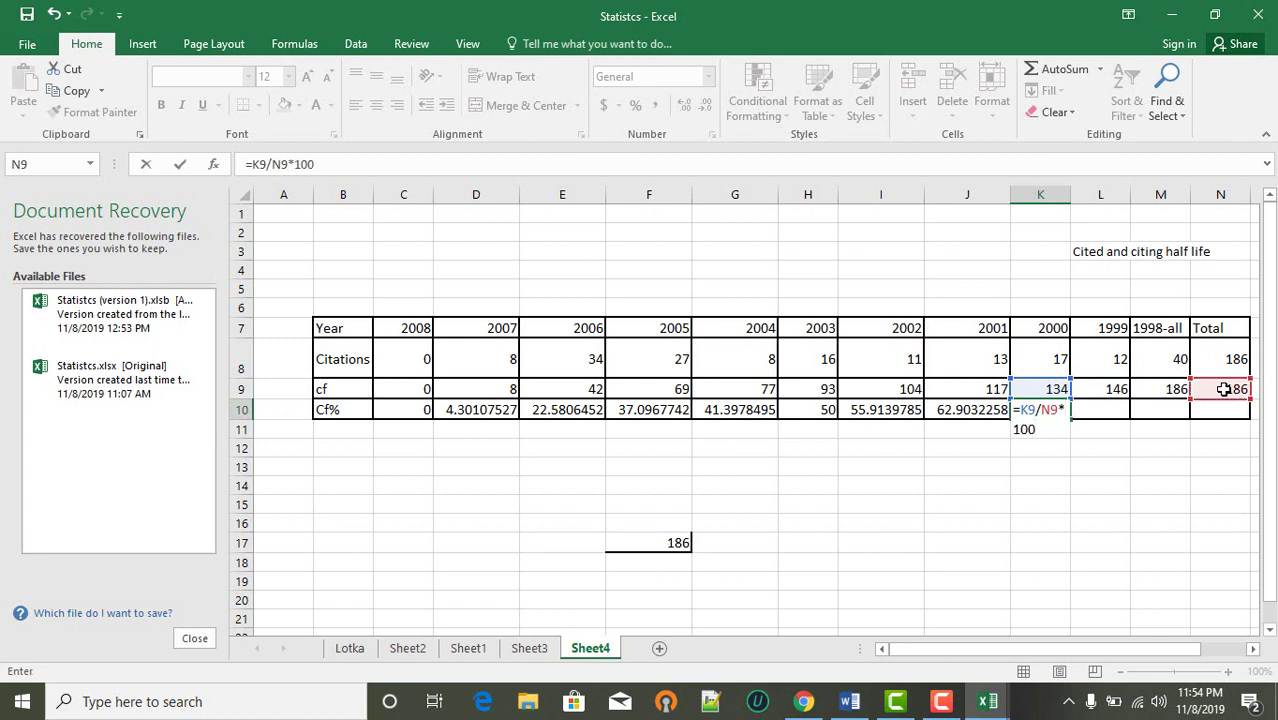
key("Return")
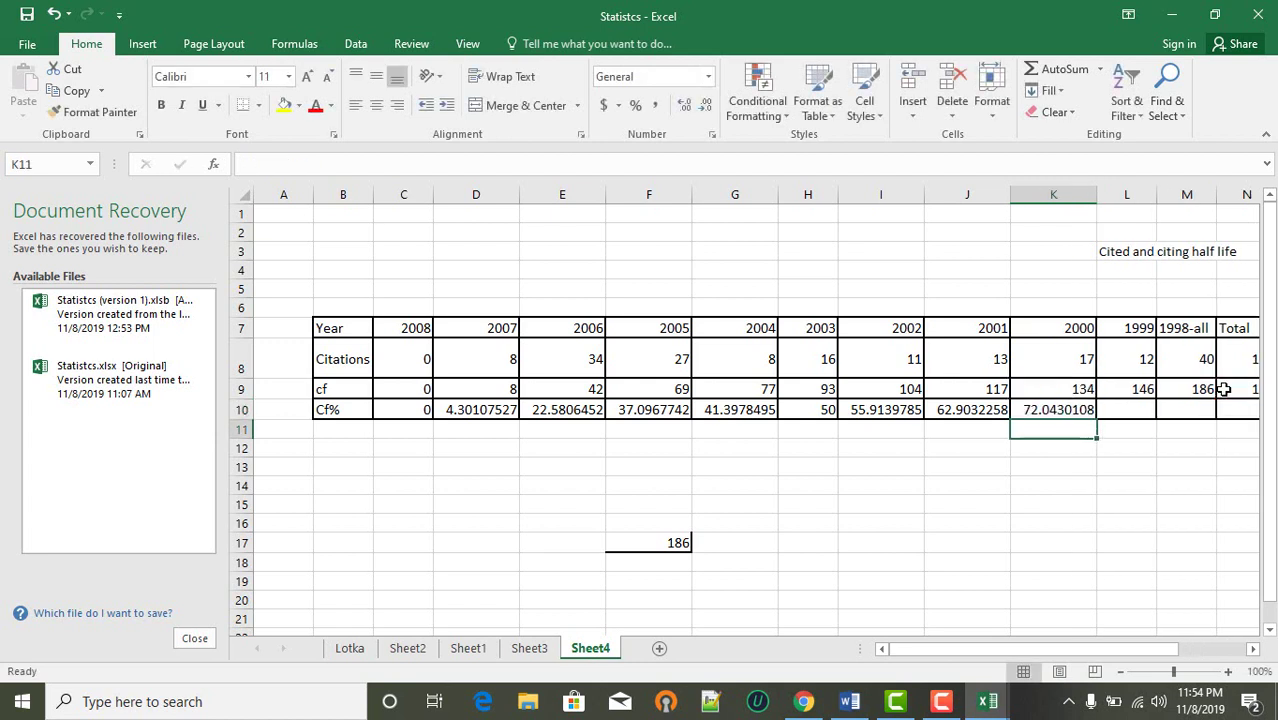
- Calculate the 1999 Cf% in L10 with the formula =L9/N9*100
left_click(1124, 408)
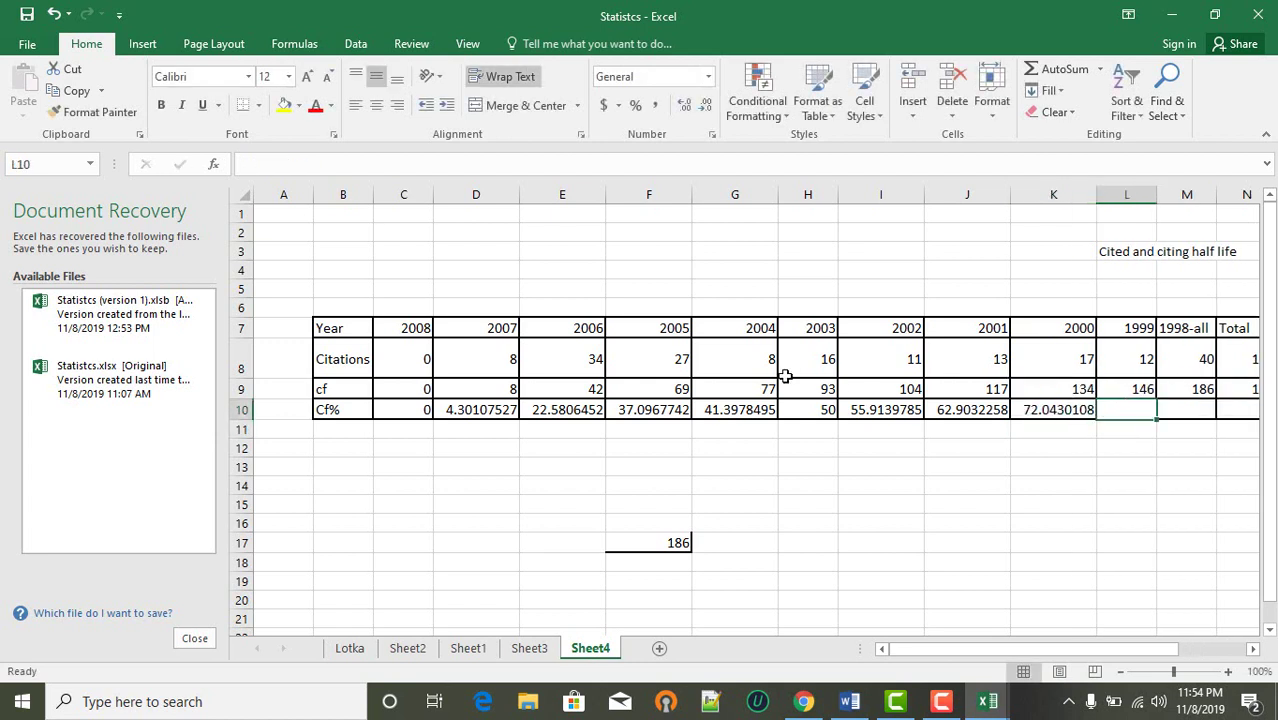
scroll(702, 366, "right", 2)
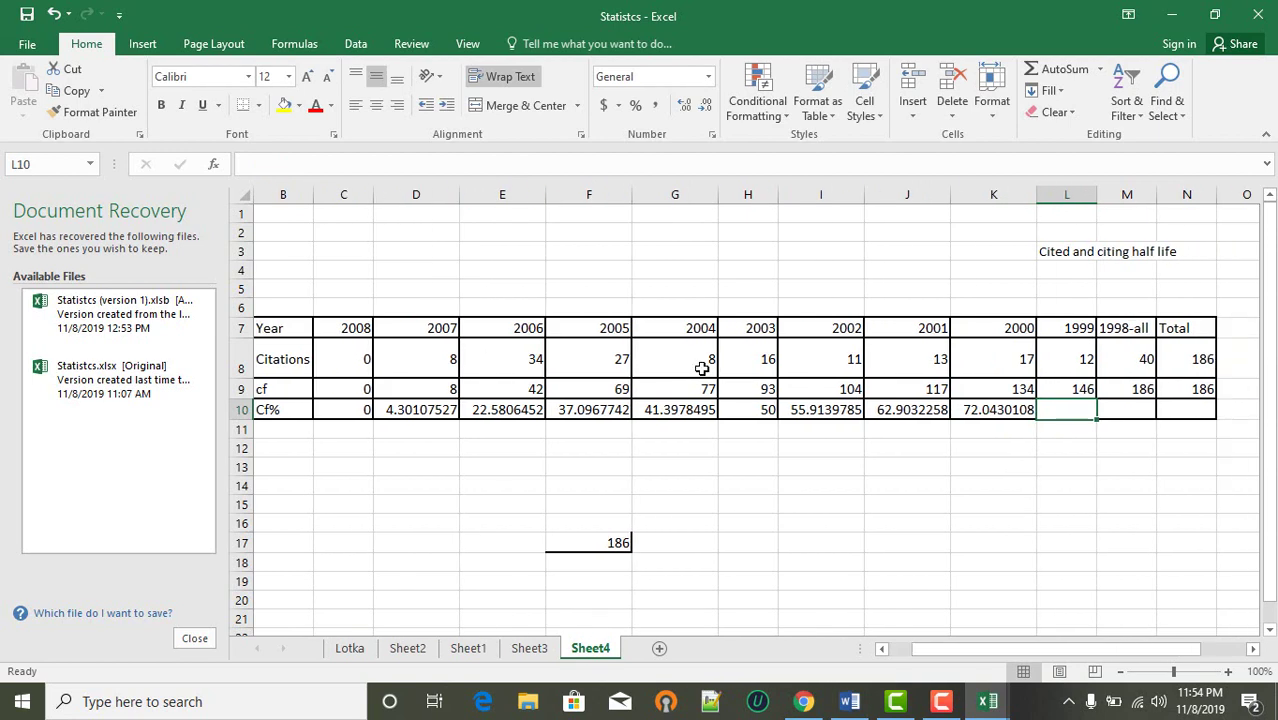
scroll(702, 368, "right", 2)
type("=")
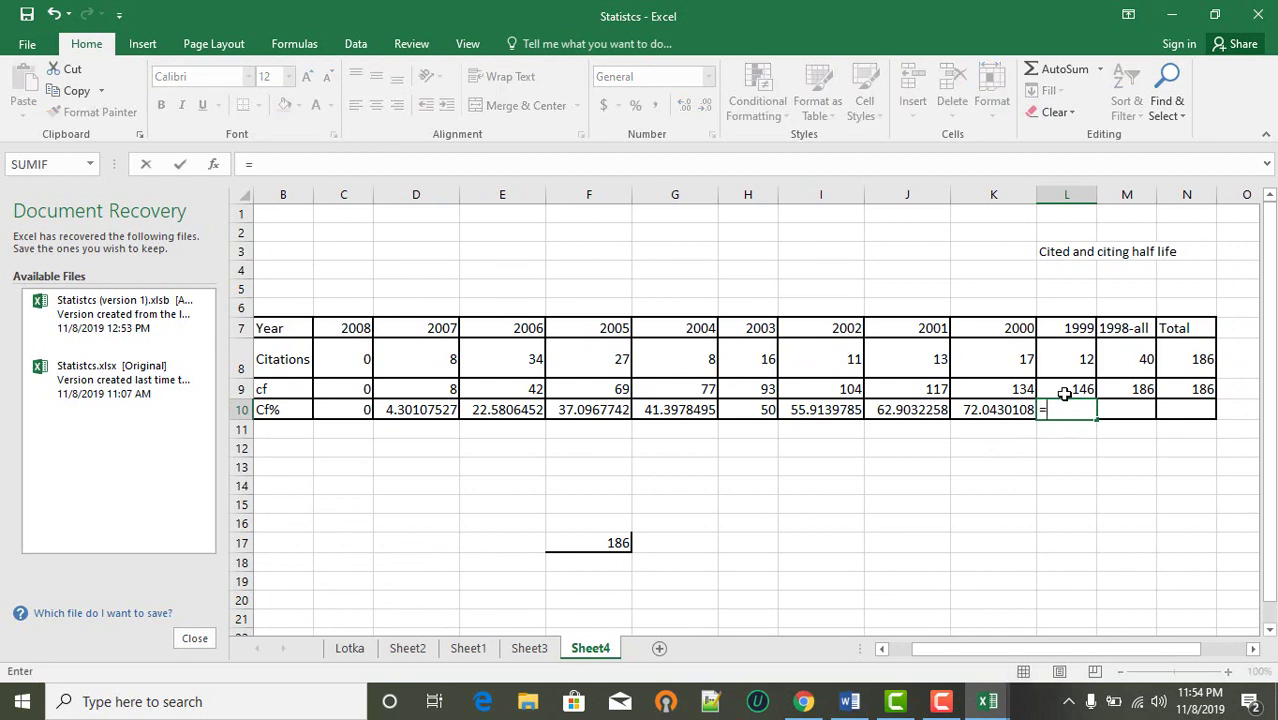
left_click(1063, 393)
type("/")
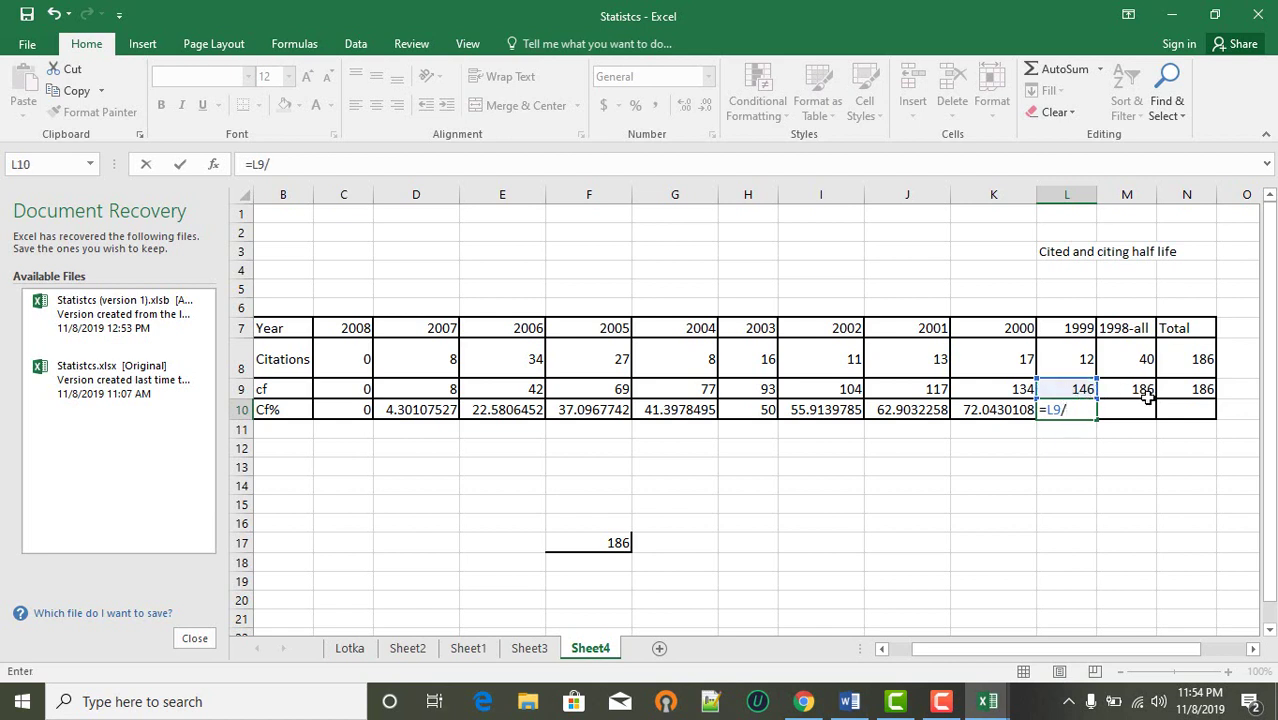
left_click(1180, 389)
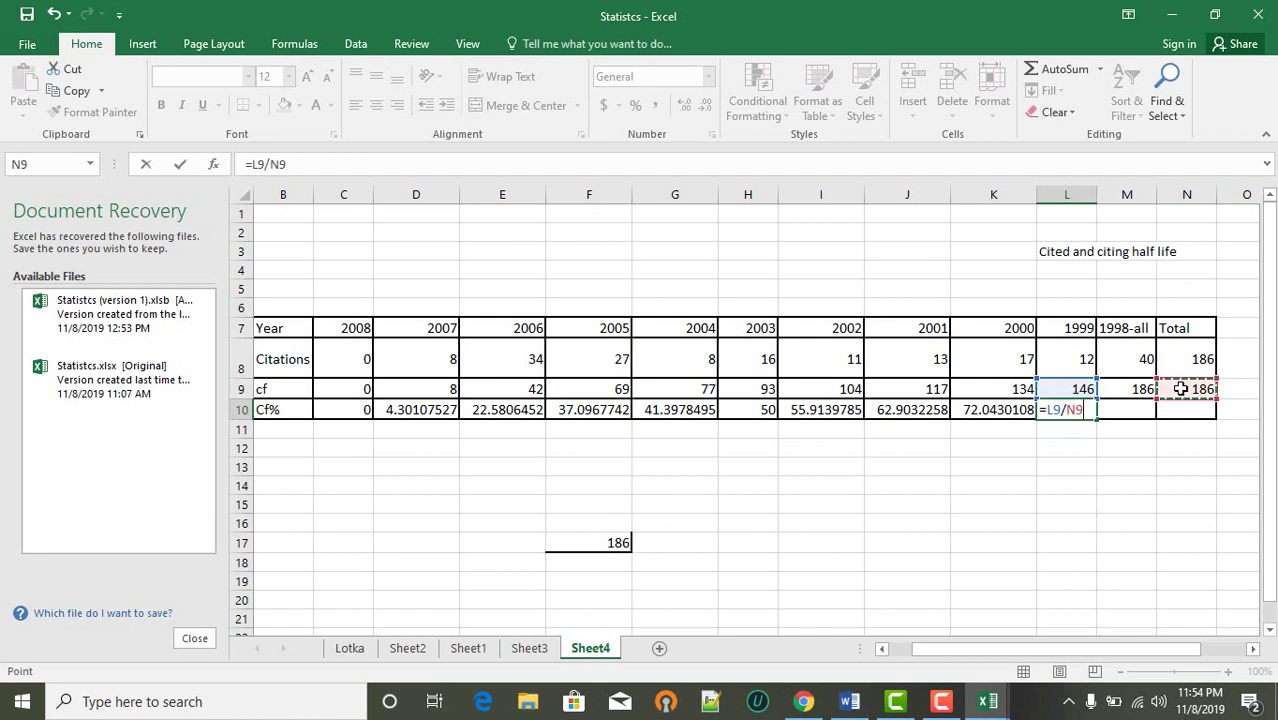
type("*100")
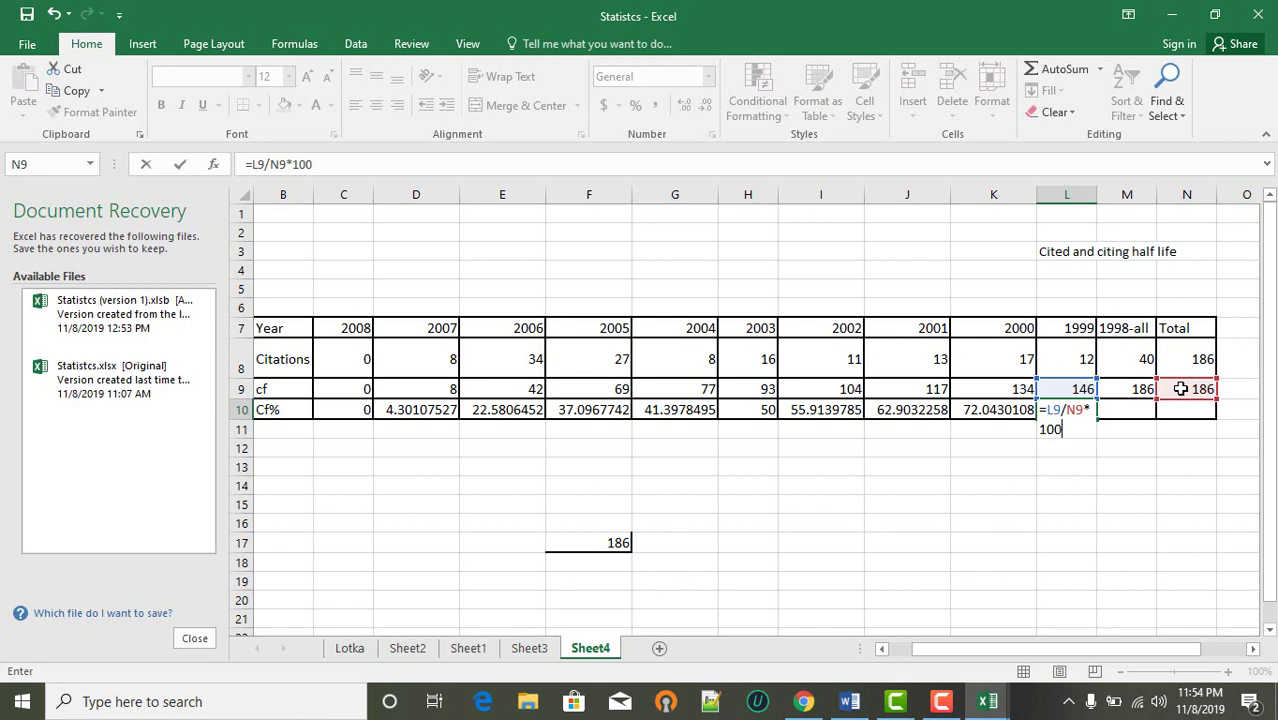
key("Return")
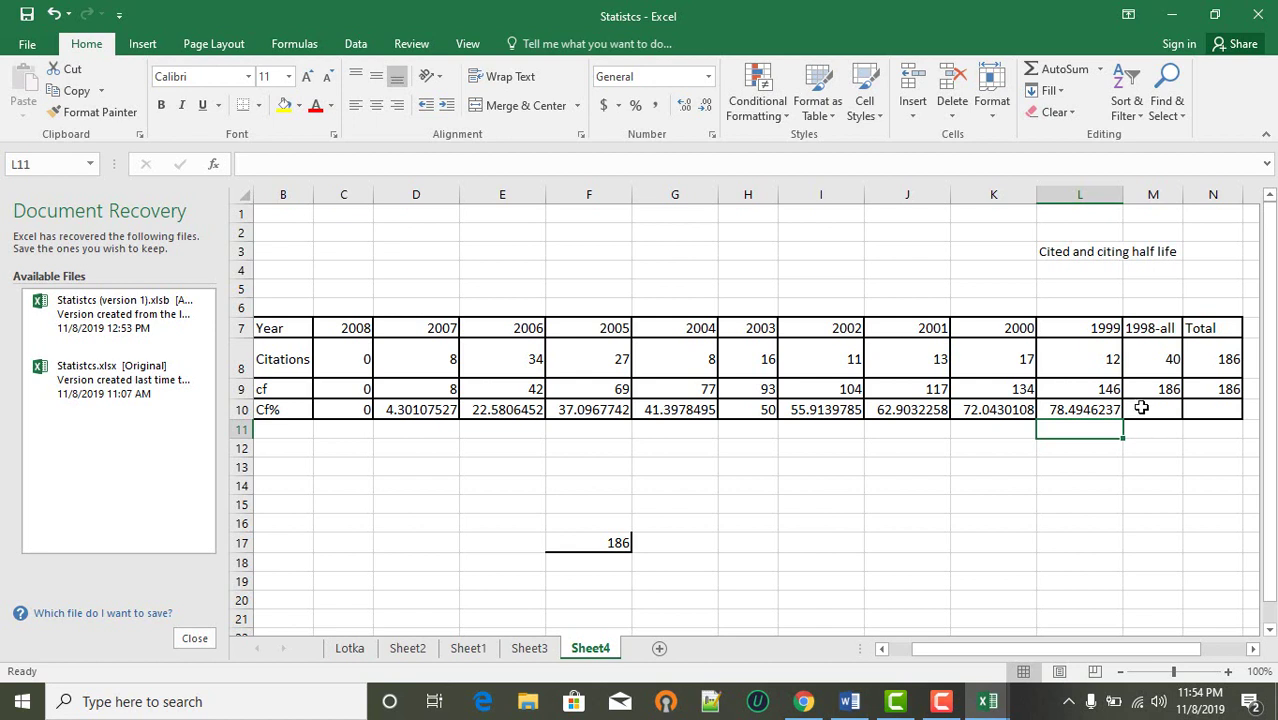
- Calculate the 1998-all Cf% in M10 with the formula =M9/N9*100
left_click(1141, 409)
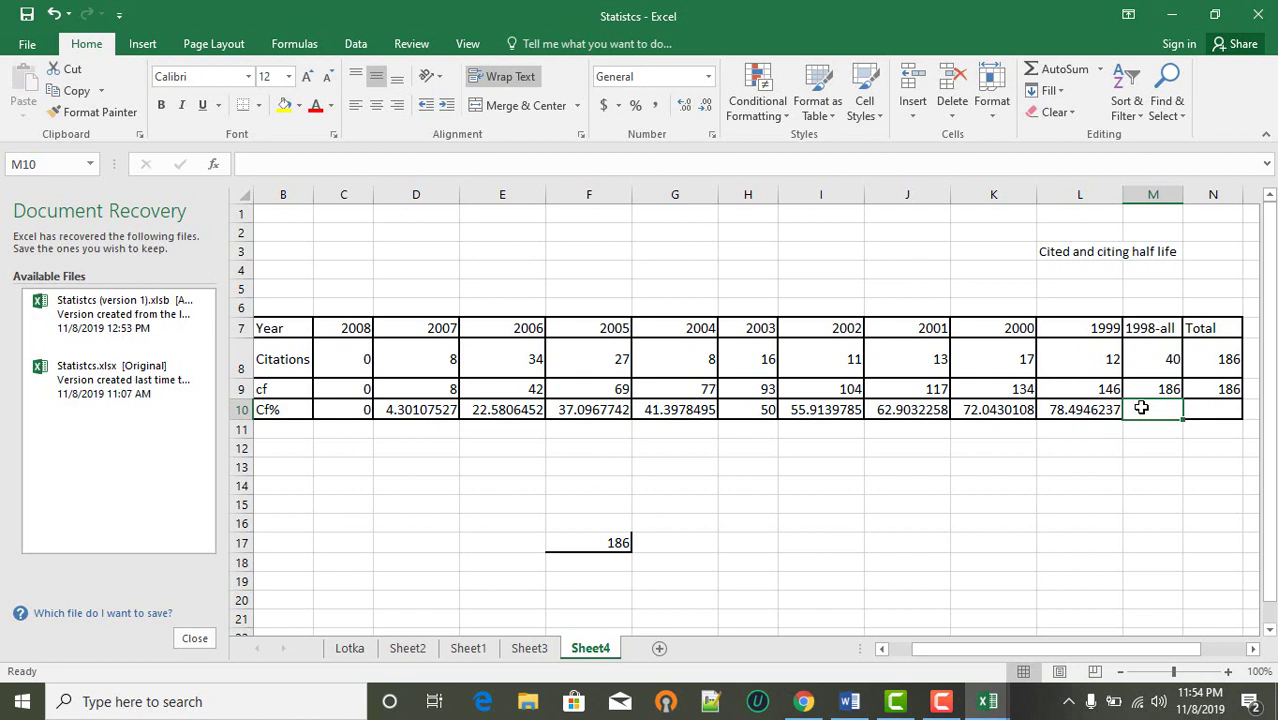
type("=")
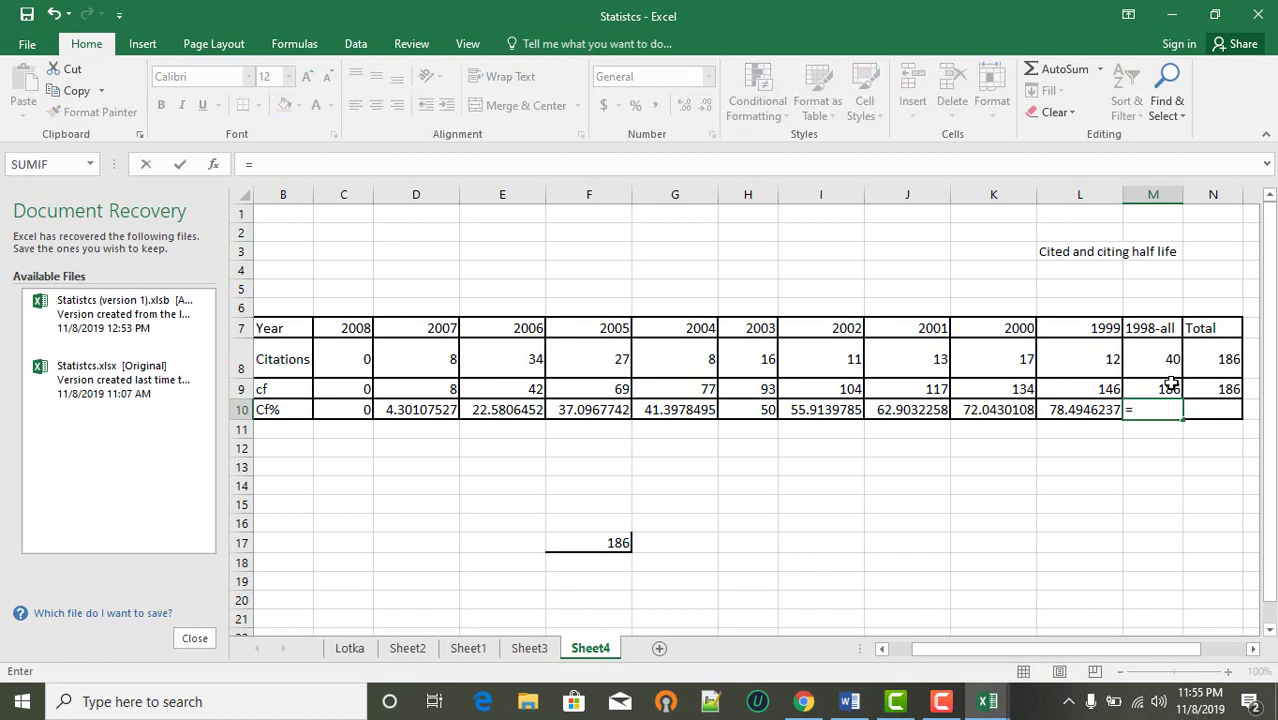
left_click(1170, 387)
type("/")
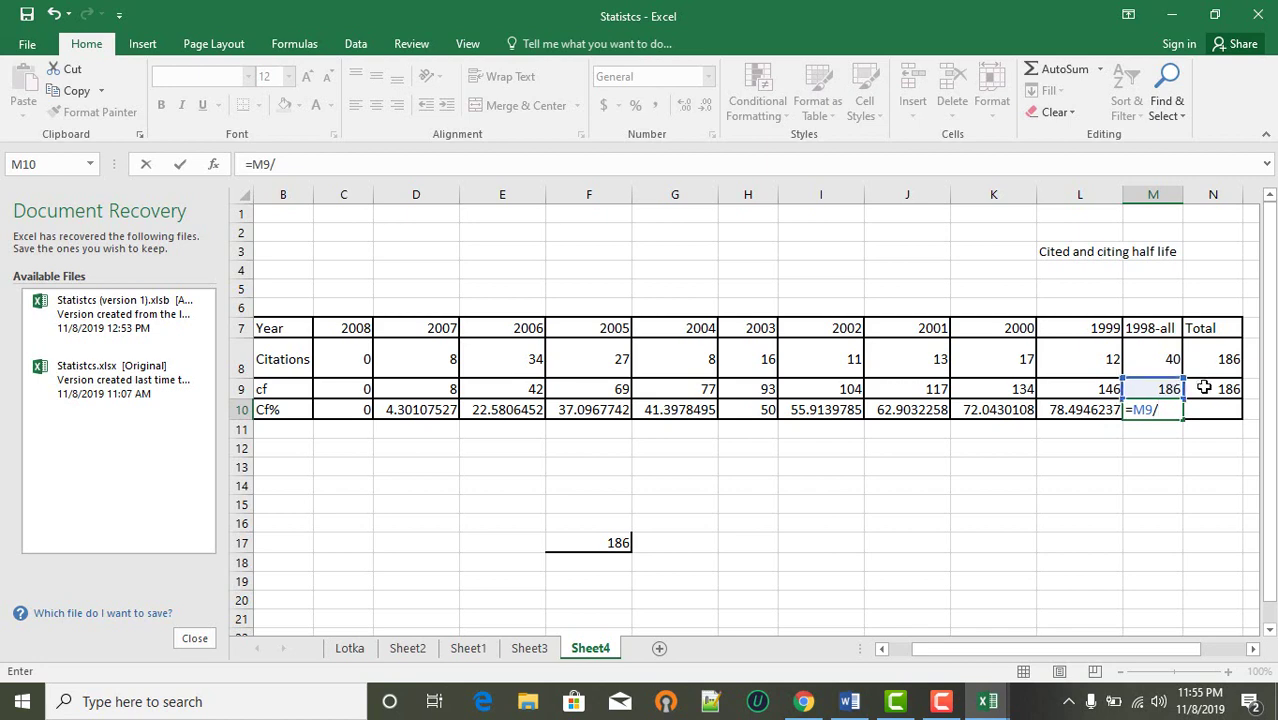
left_click(1214, 388)
type("*100")
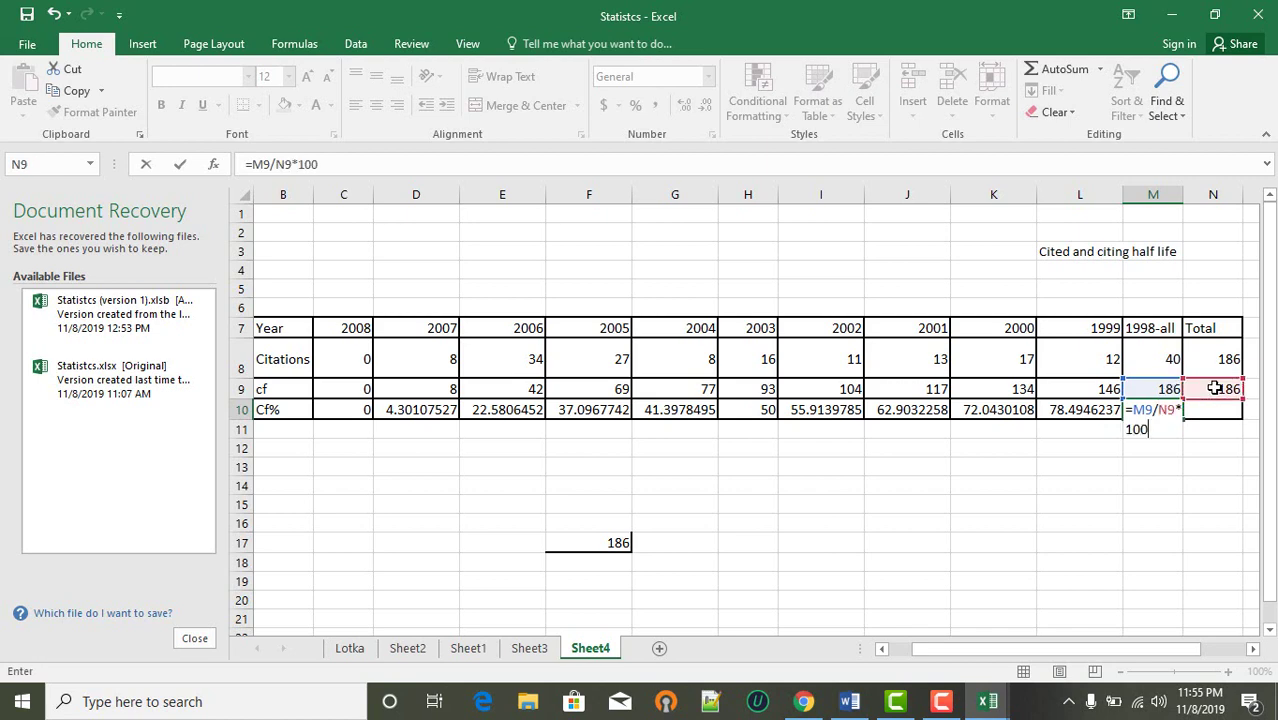
key("Return")
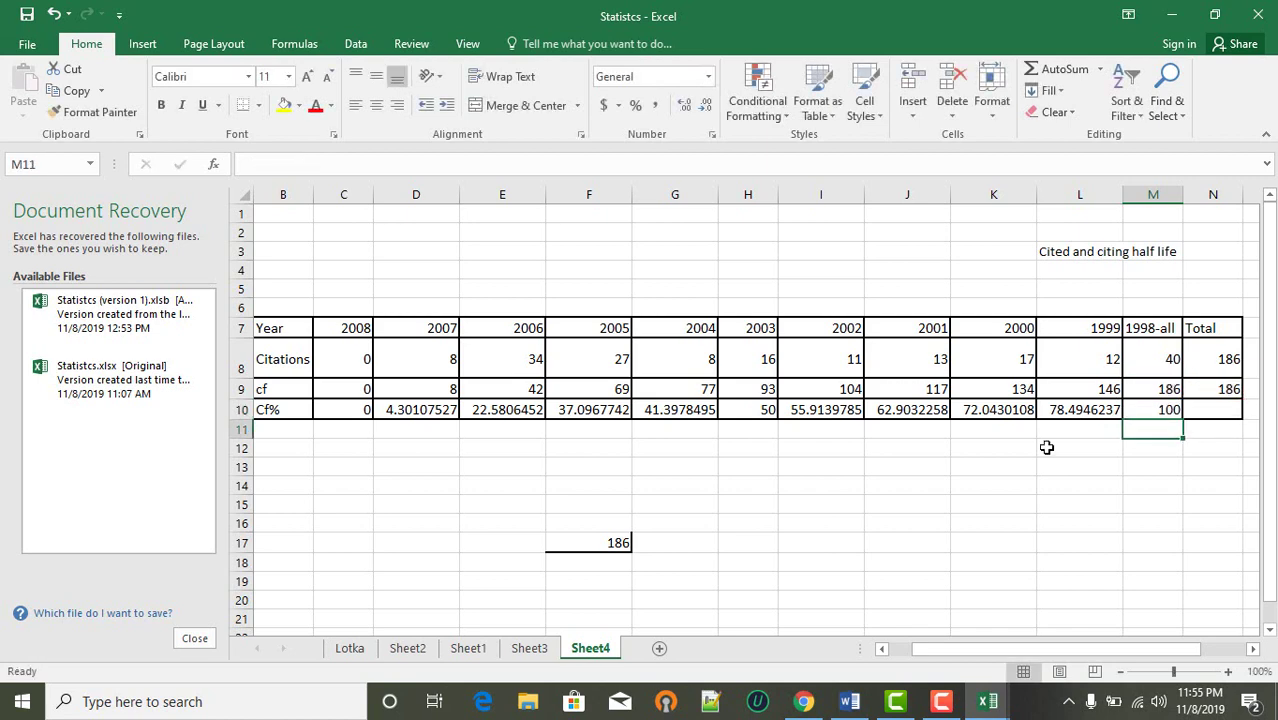
- Examine the 2003 column and its Cf% against the 2008 column and the years between them to locate the half-life
scroll(866, 522, "left", 1)
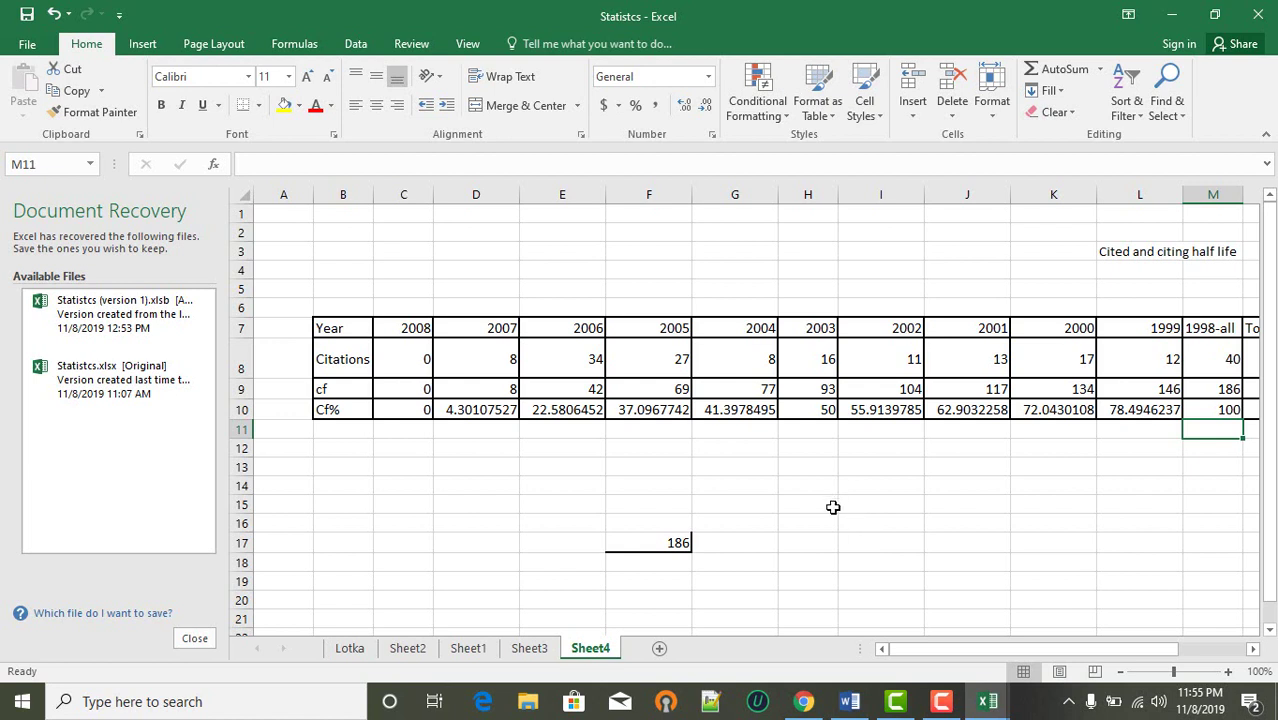
left_click_drag(813, 330, 815, 403)
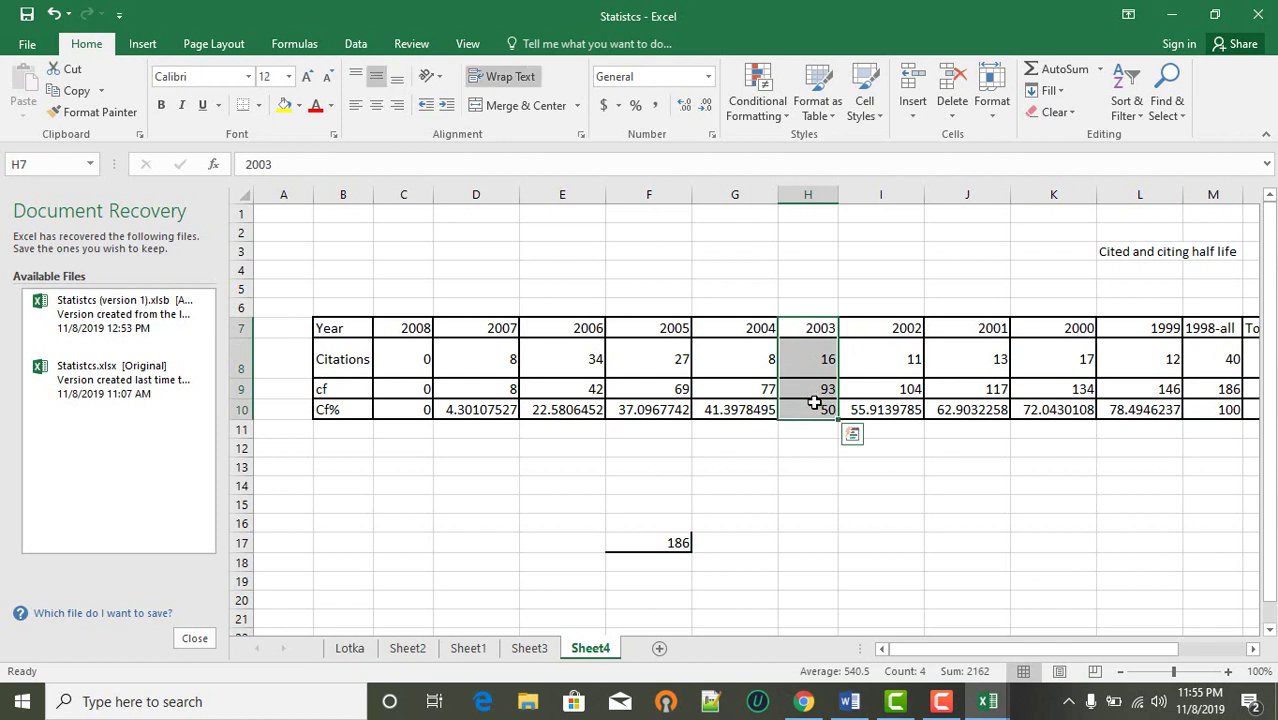
left_click(815, 405)
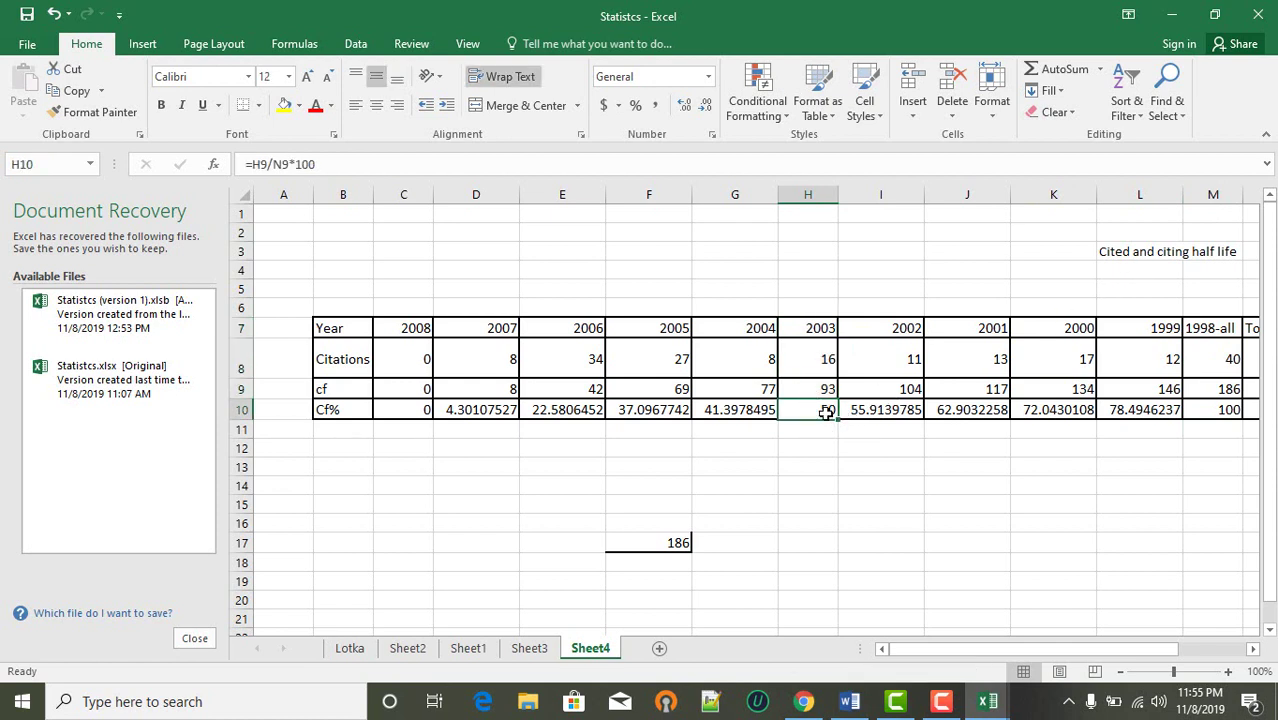
left_click_drag(826, 412, 818, 331)
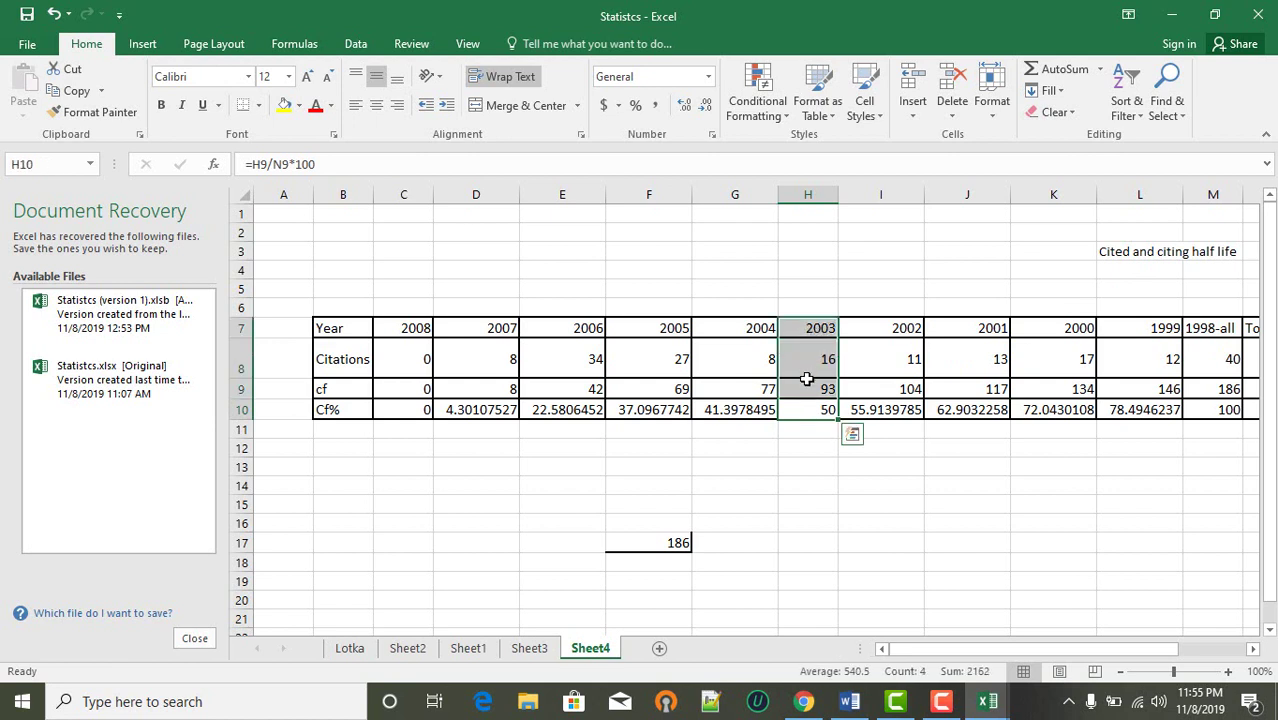
left_click(805, 408)
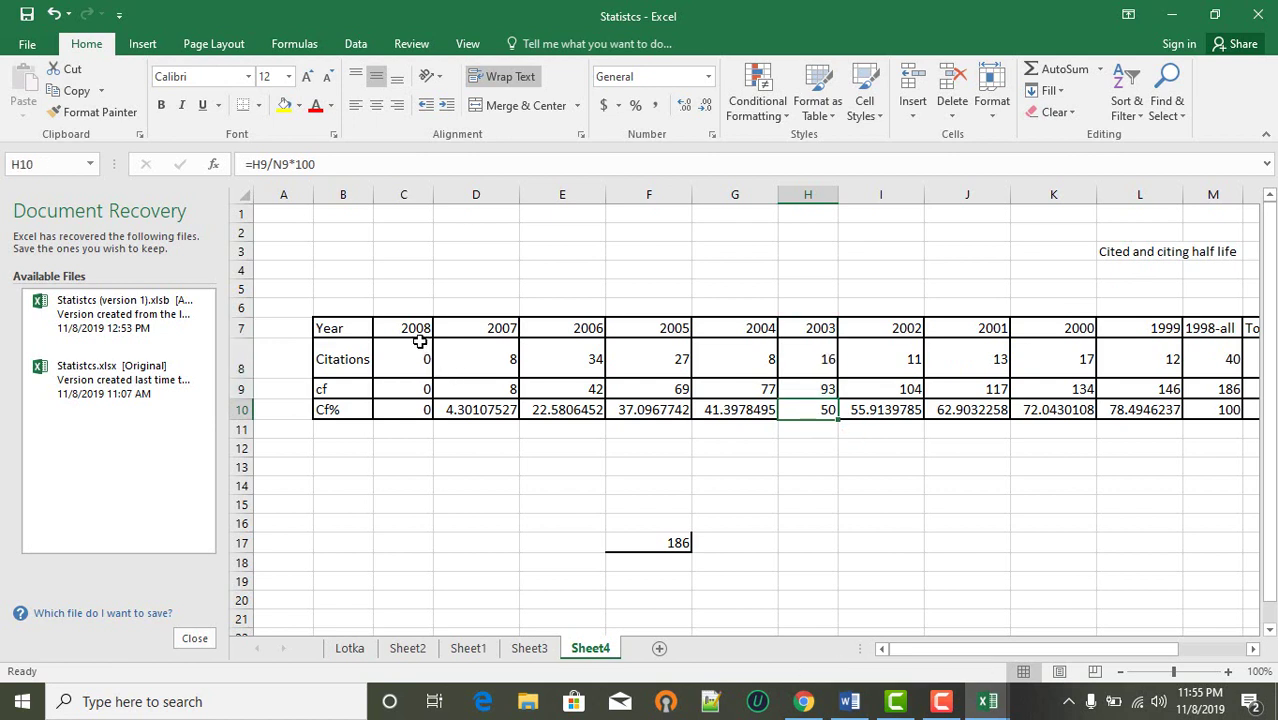
left_click_drag(414, 327, 403, 415)
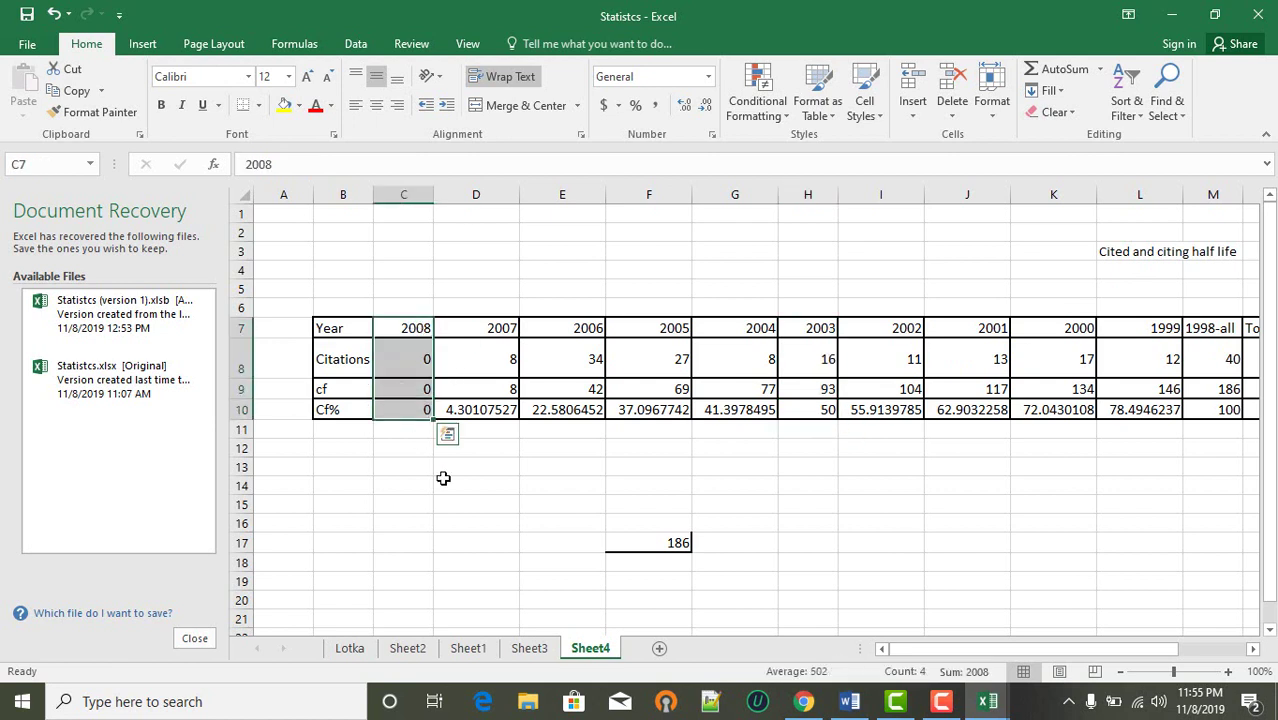
left_click(443, 479)
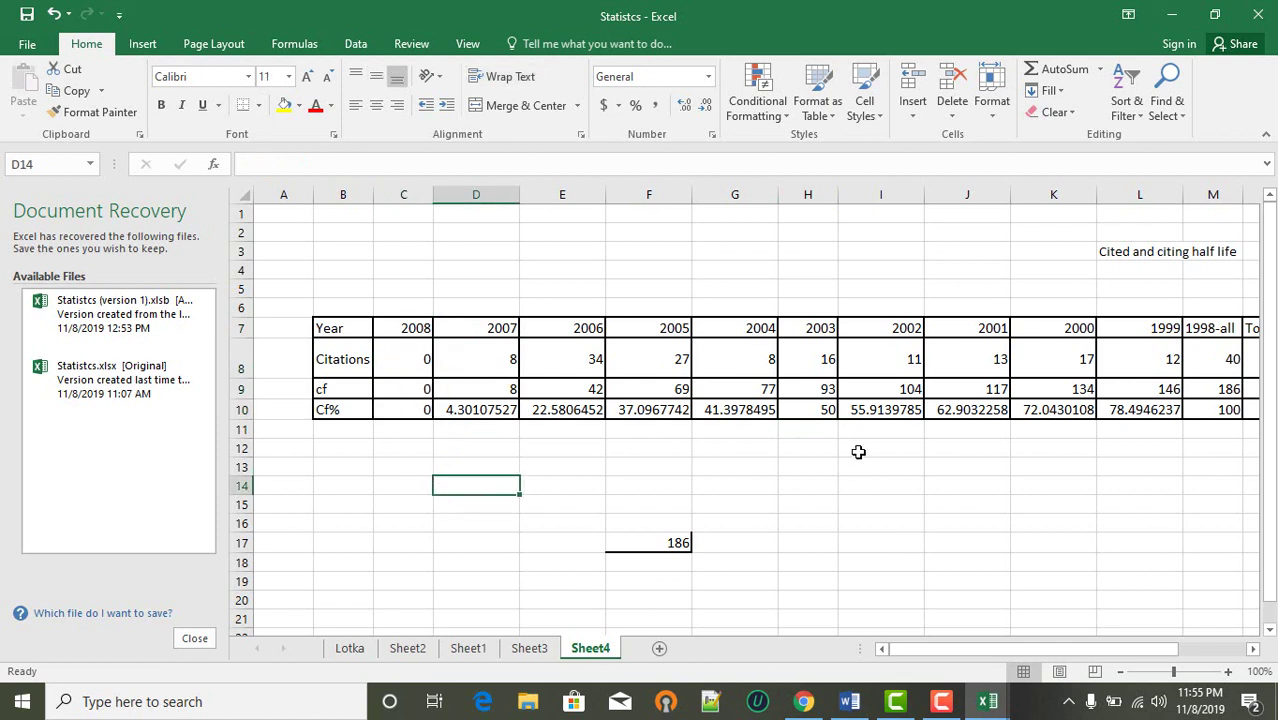
left_click(815, 334)
left_click_drag(690, 367, 425, 364)
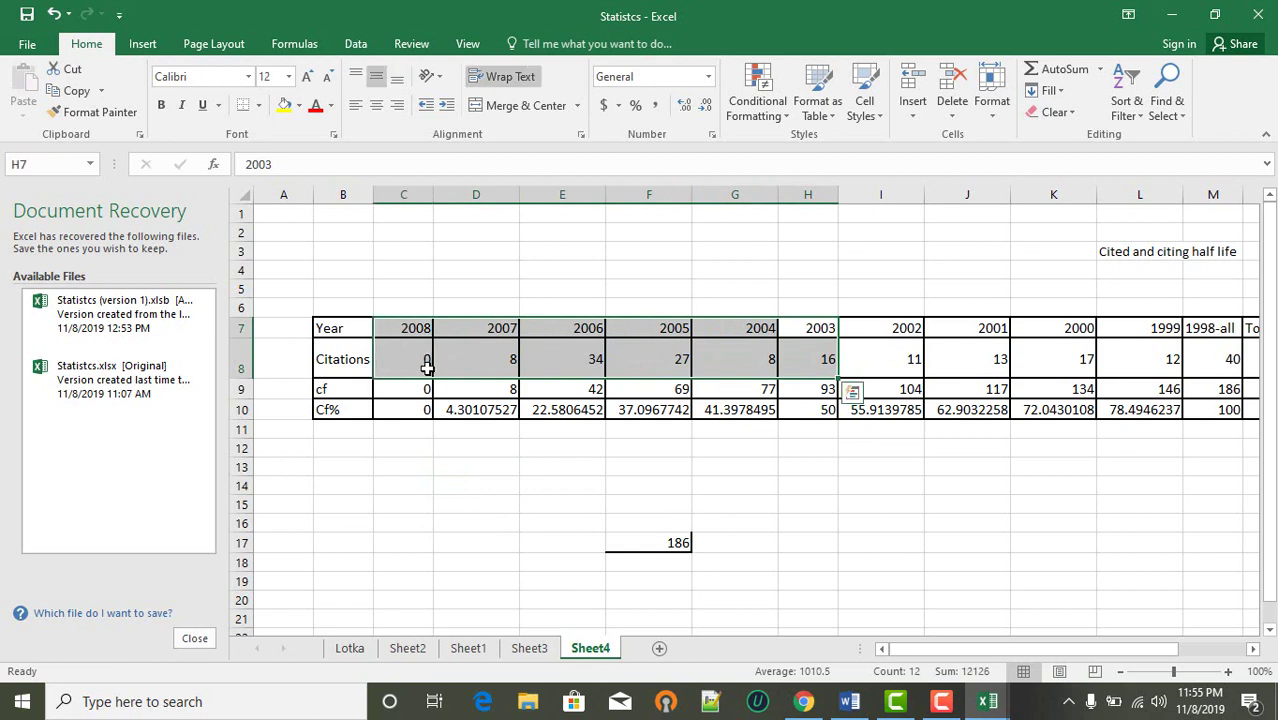
left_click(829, 415)
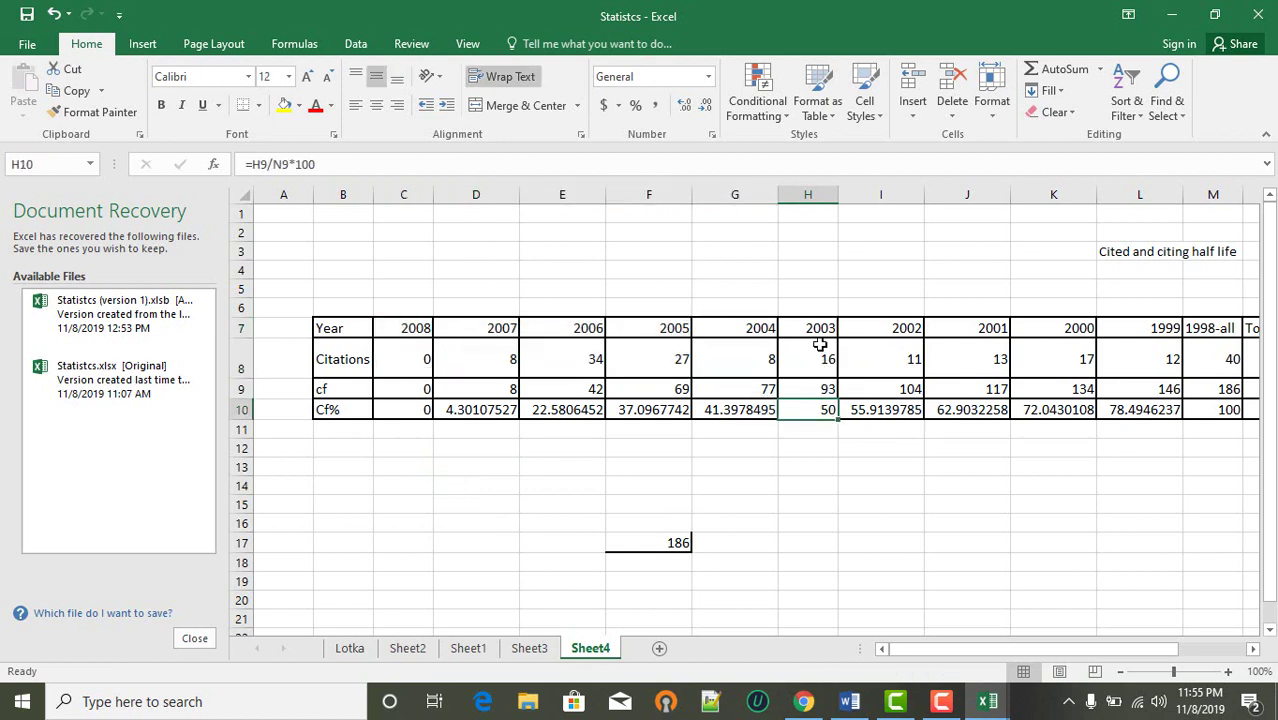
left_click_drag(817, 327, 820, 410)
left_click(819, 486)
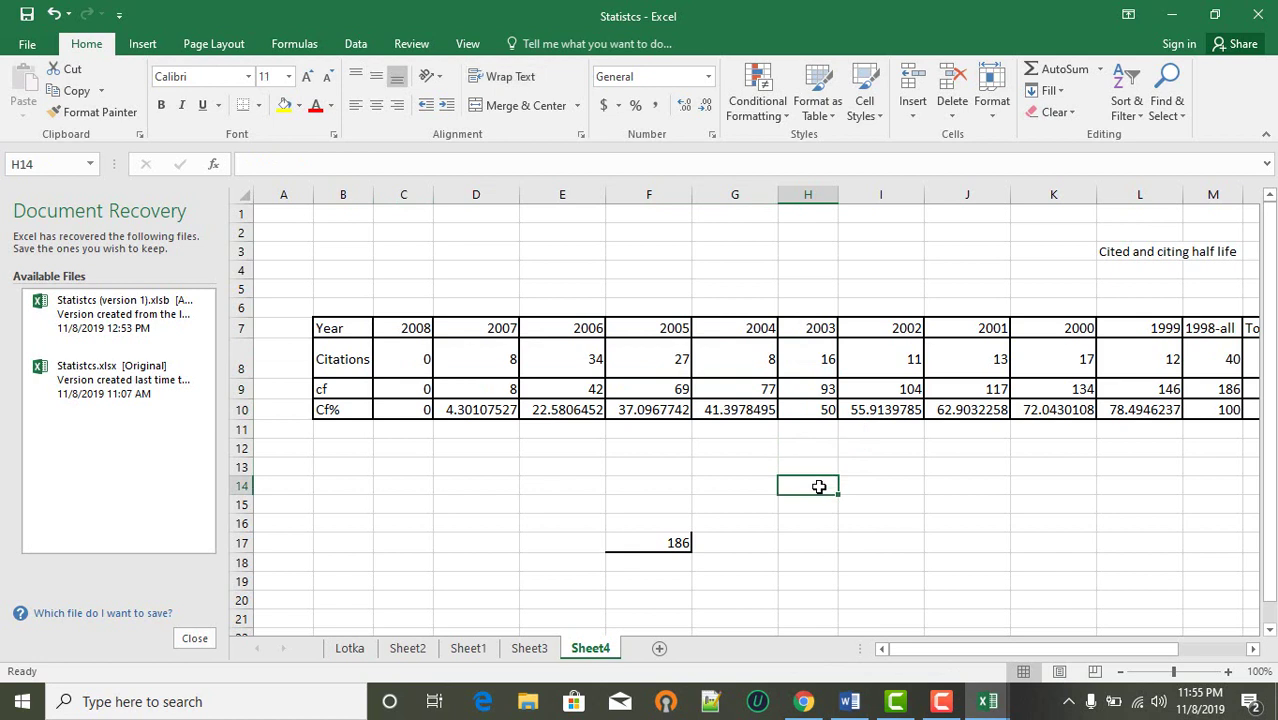
- Check the 2003 citations, cf and Cf% in column H, and trace the cf row from 2003 to 2008 to count the years
left_click(819, 415)
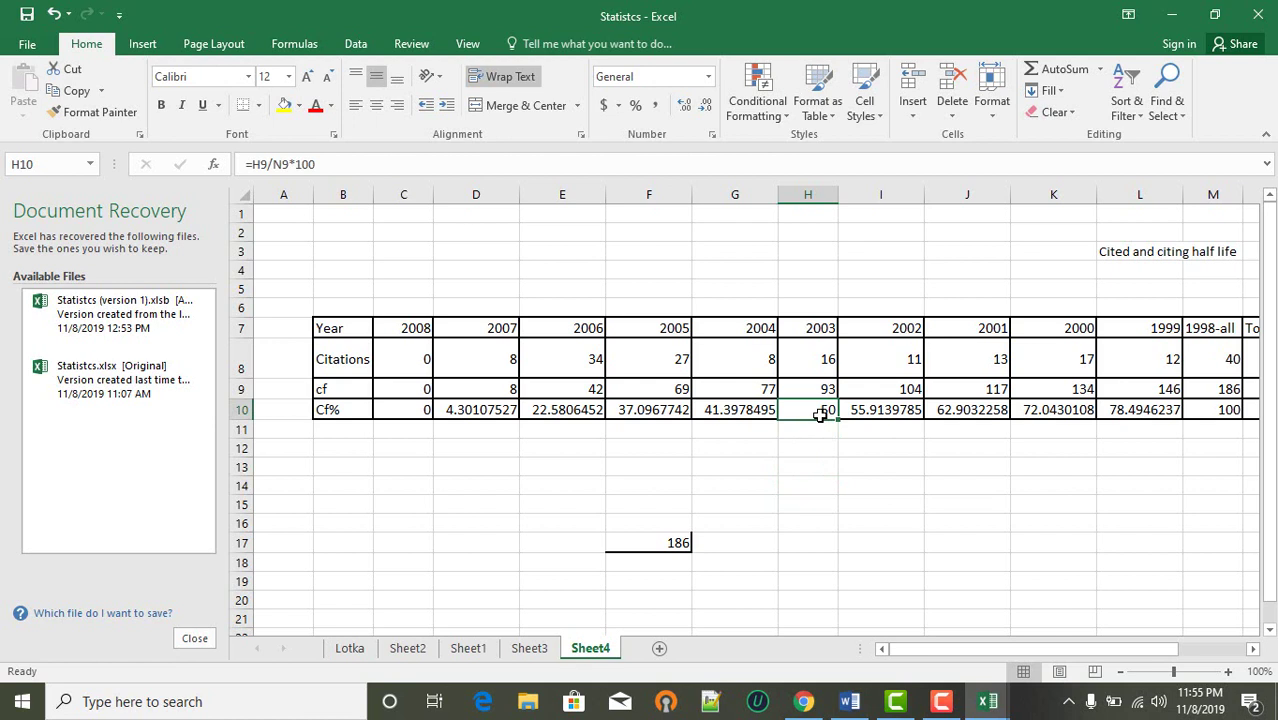
left_click_drag(819, 330, 821, 391)
left_click(815, 443)
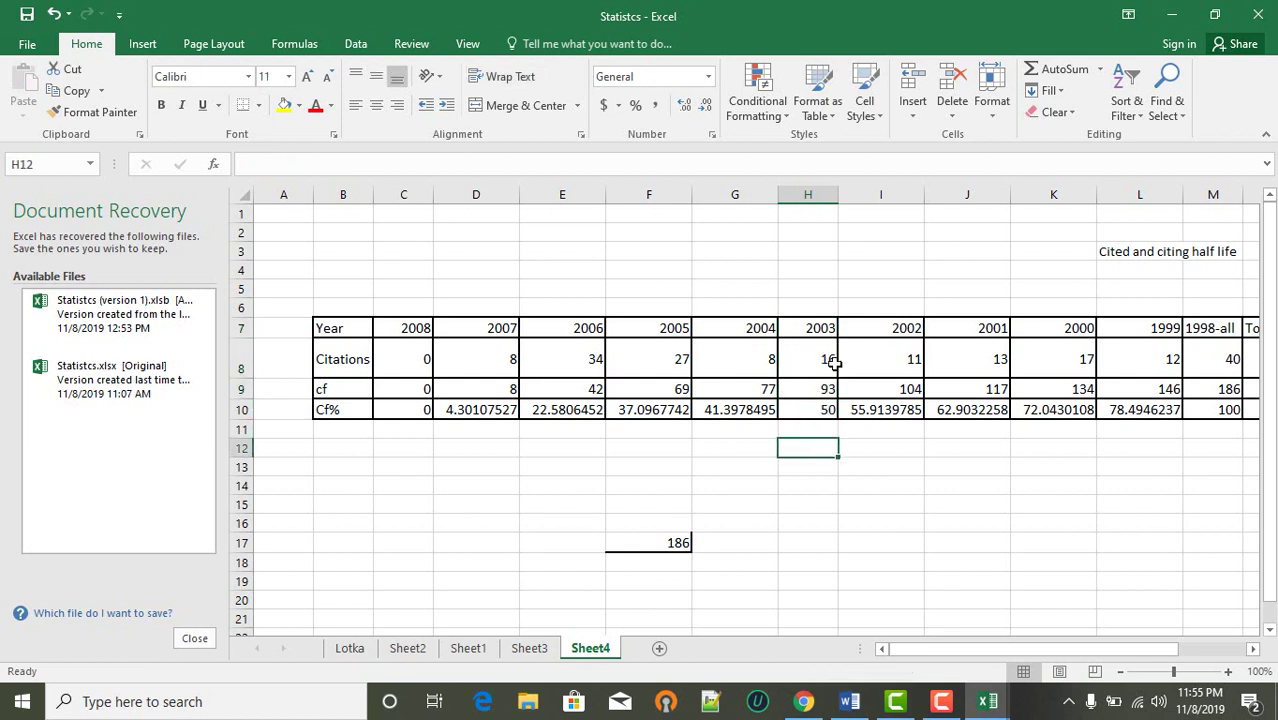
left_click(815, 389)
left_click(773, 390)
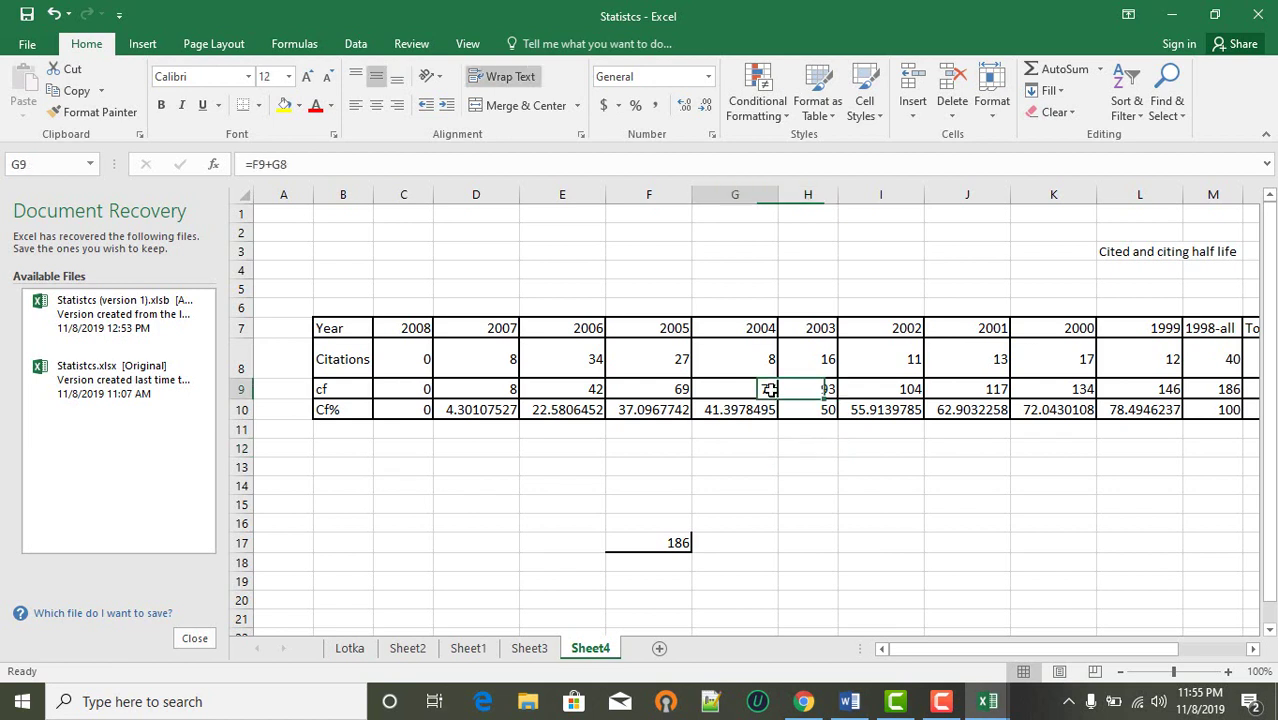
key("Left")
key("Left")
key("Left")
key("Left")
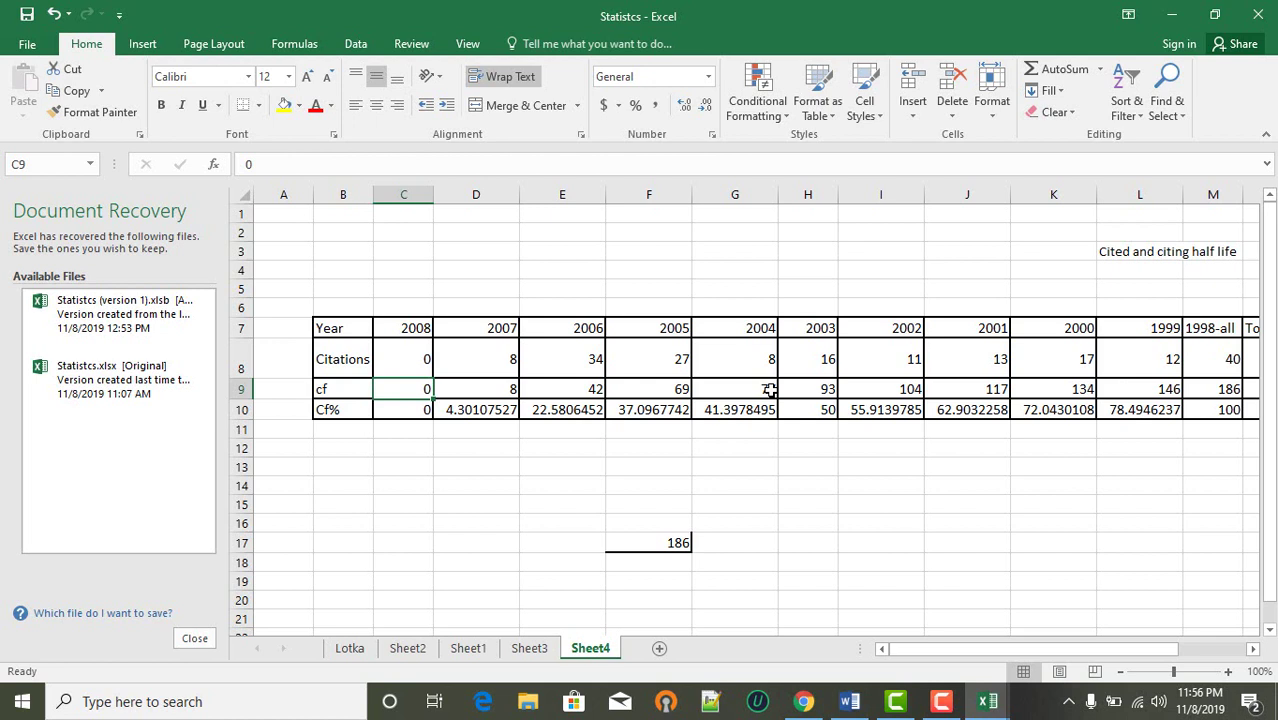
- Enter the text "cited half life=6" in cell B12 below the table
left_click(344, 449)
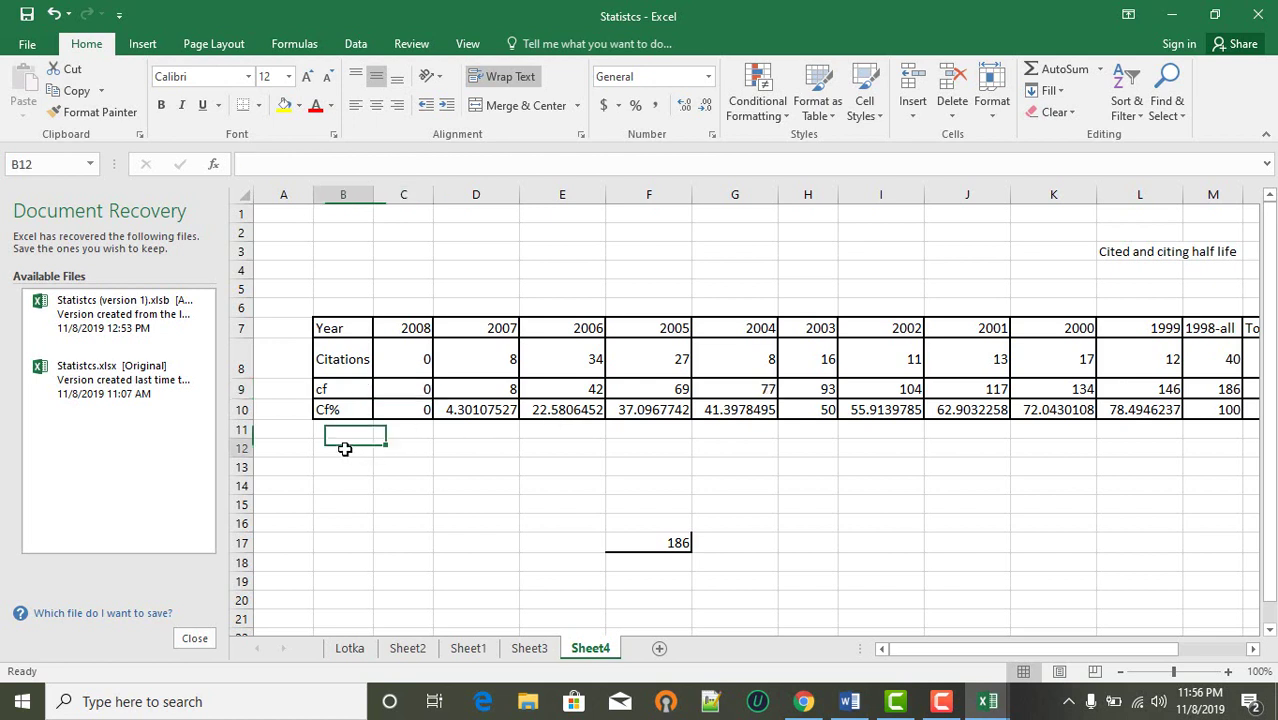
type("cited half")
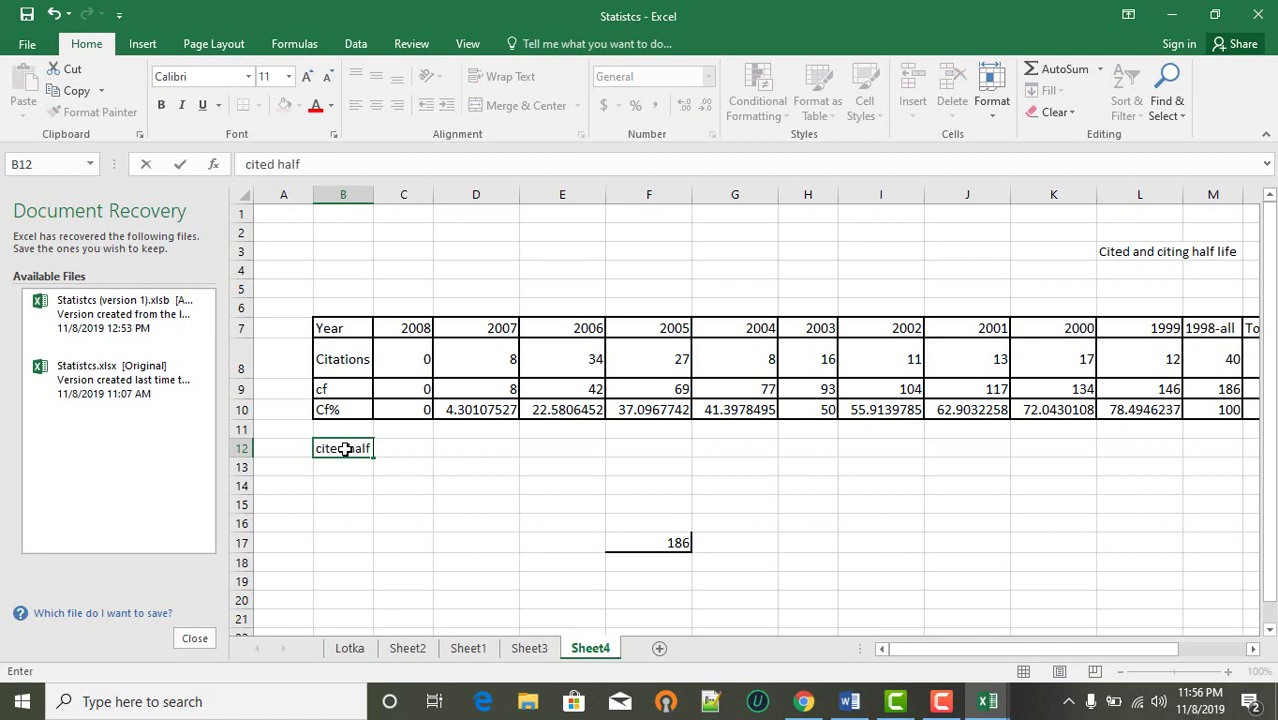
type(" life=6")
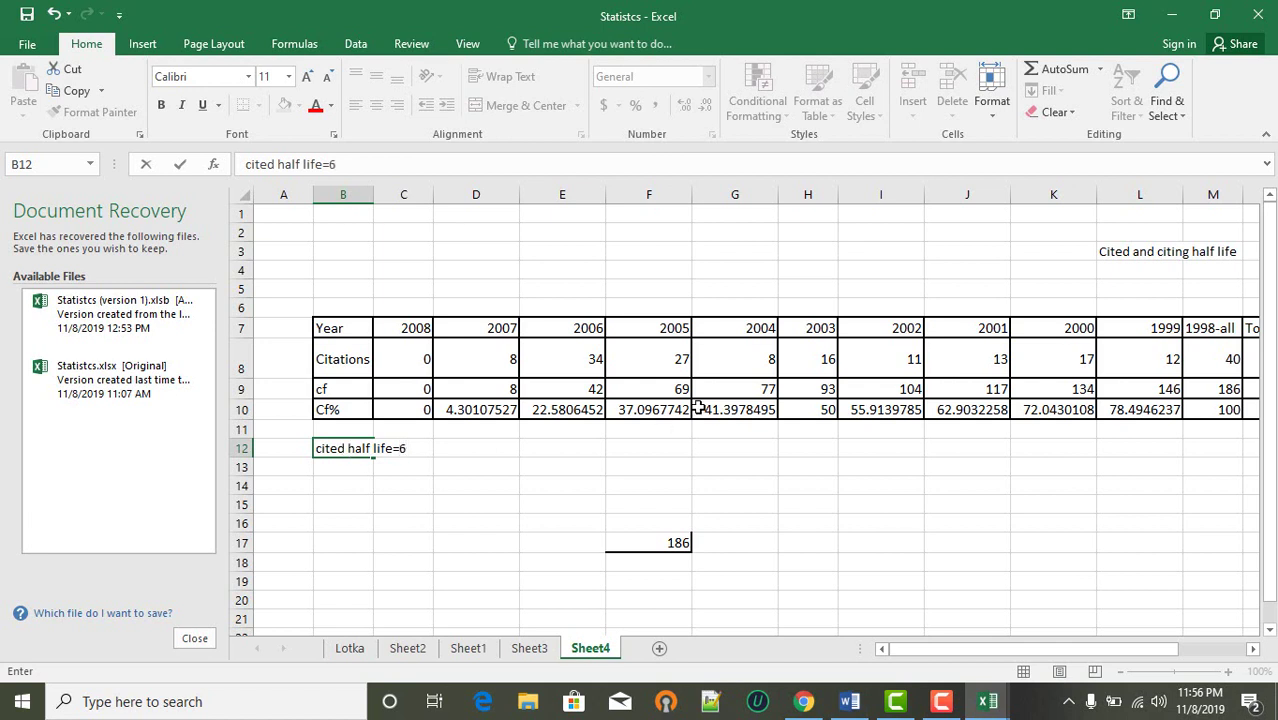
left_click(812, 405)
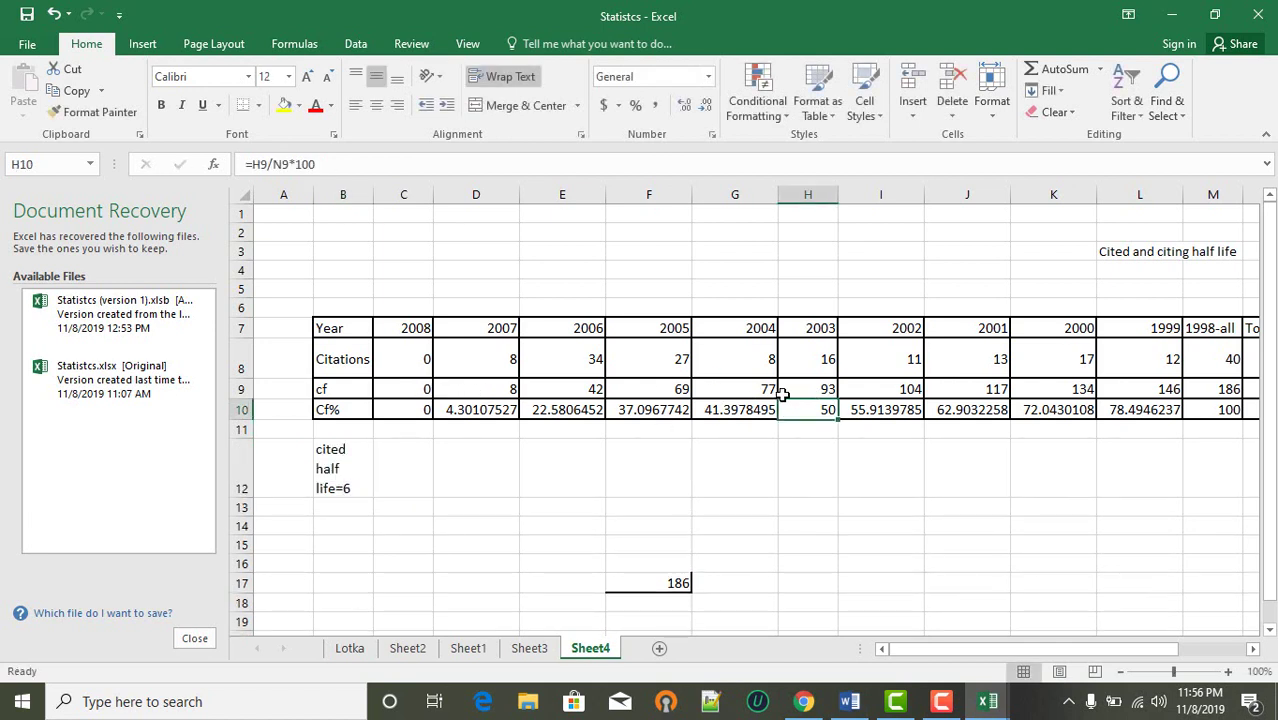
- Widen column B slightly so the half-life note in B12 wraps onto fewer lines
left_click_drag(813, 402, 433, 392)
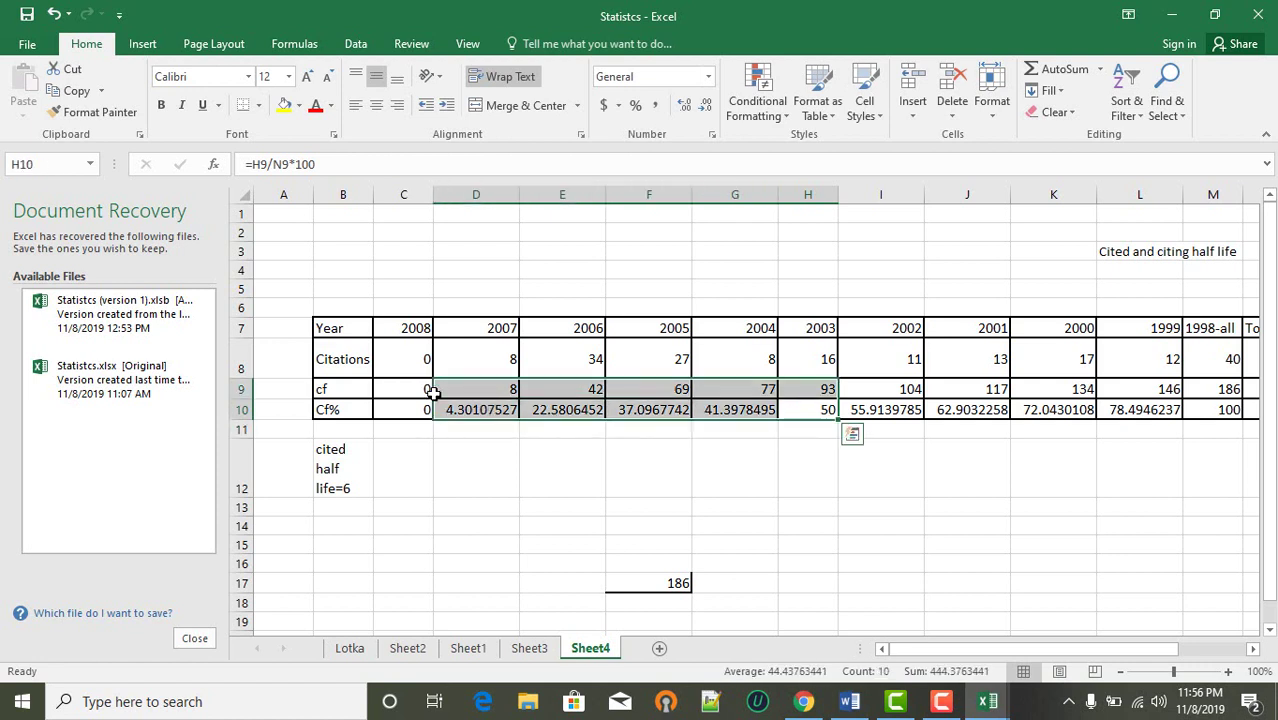
left_click(826, 388)
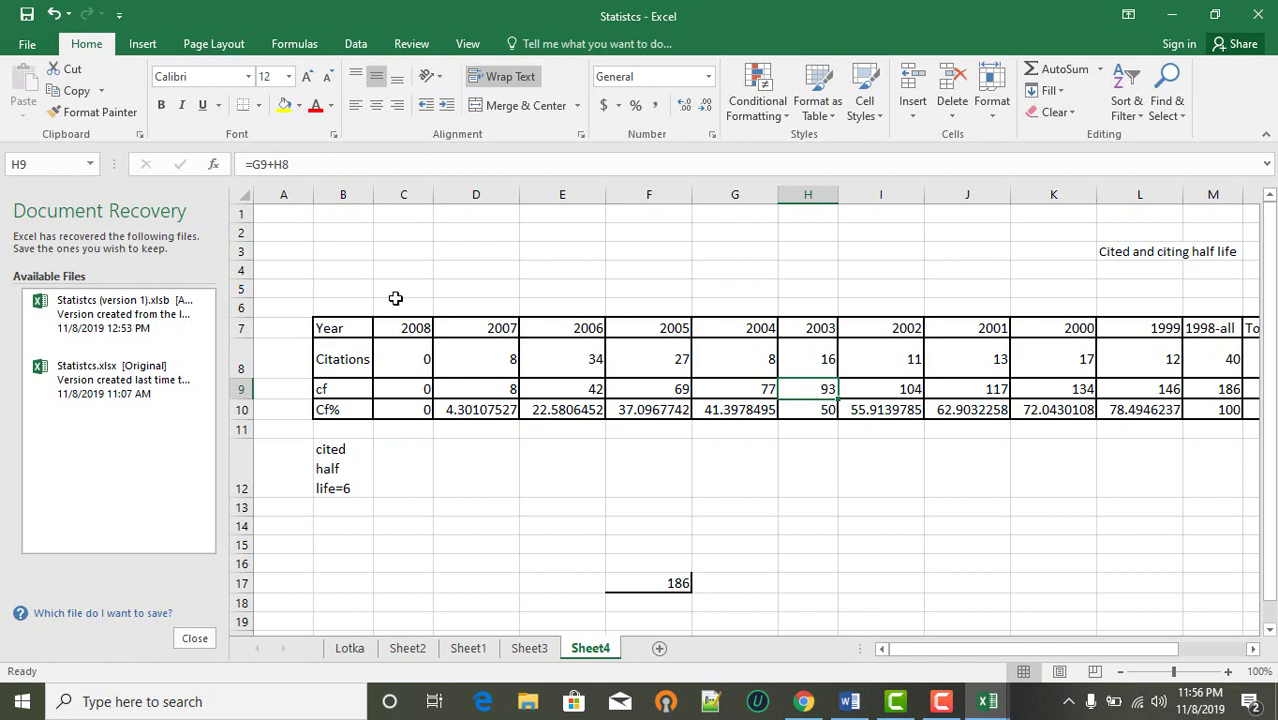
left_click_drag(373, 193, 386, 193)
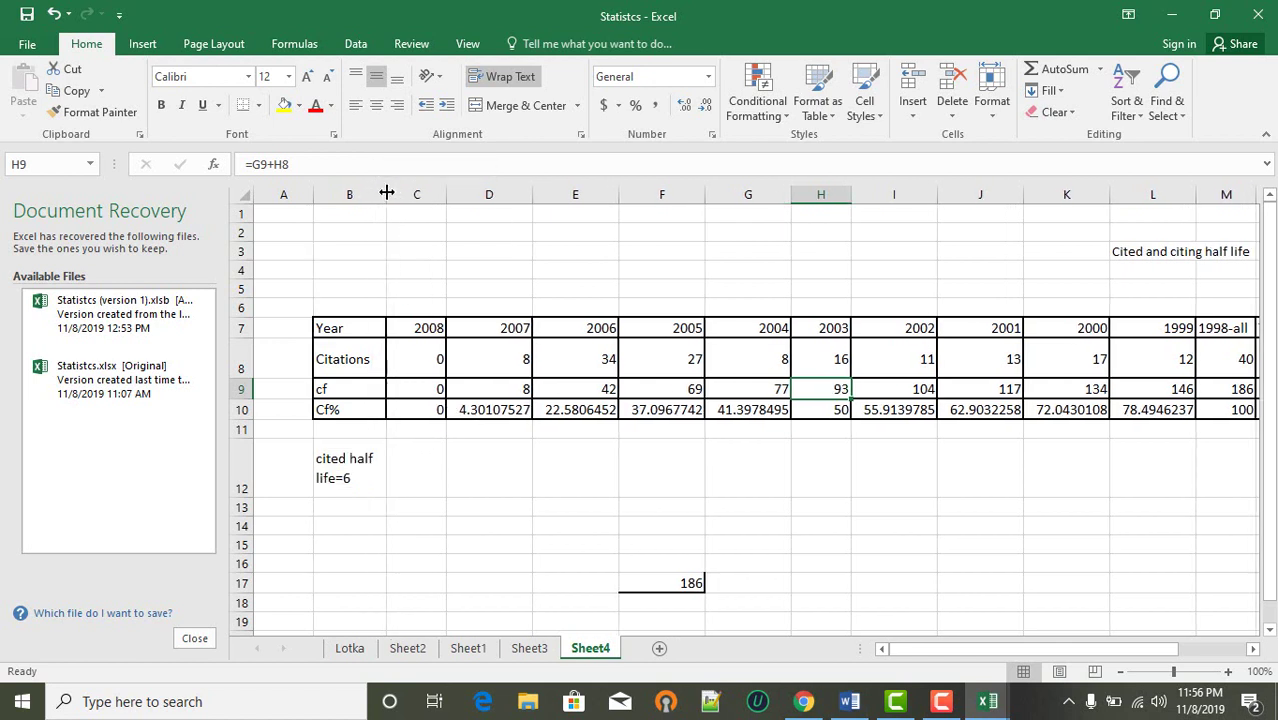
left_click(373, 488)
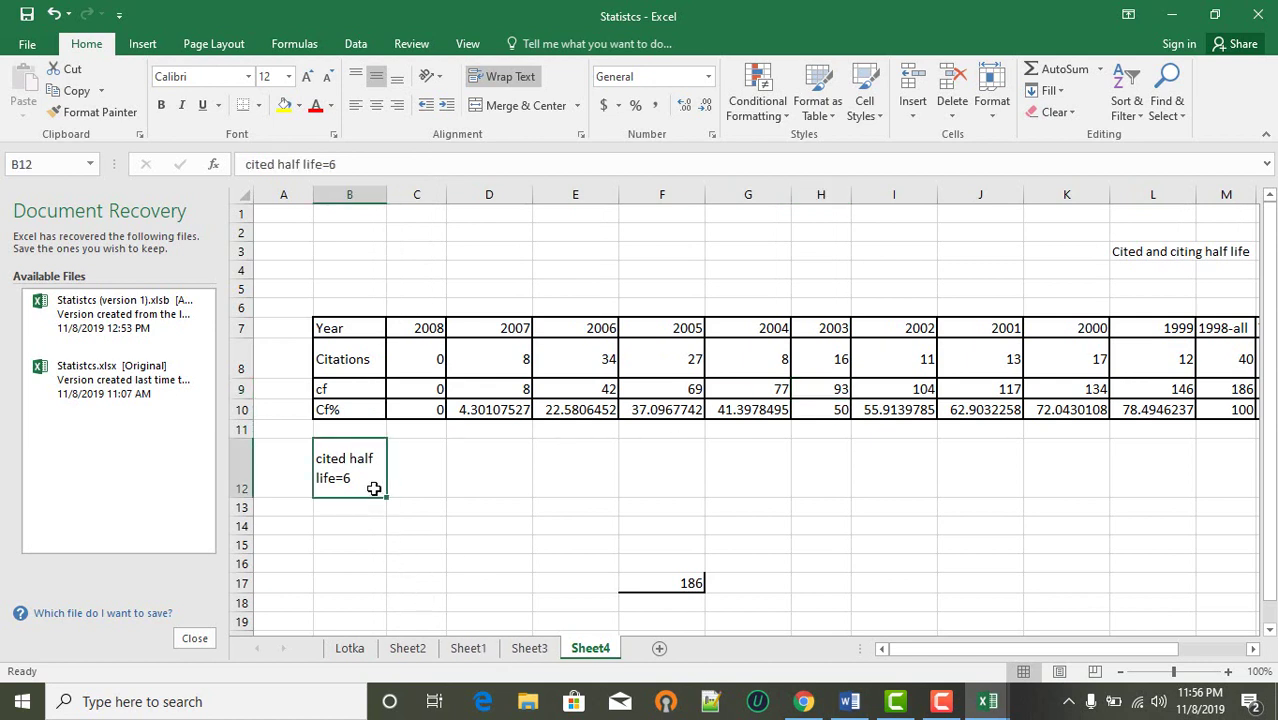
- Clear the stray value from cell F17 below the table
left_click(655, 584)
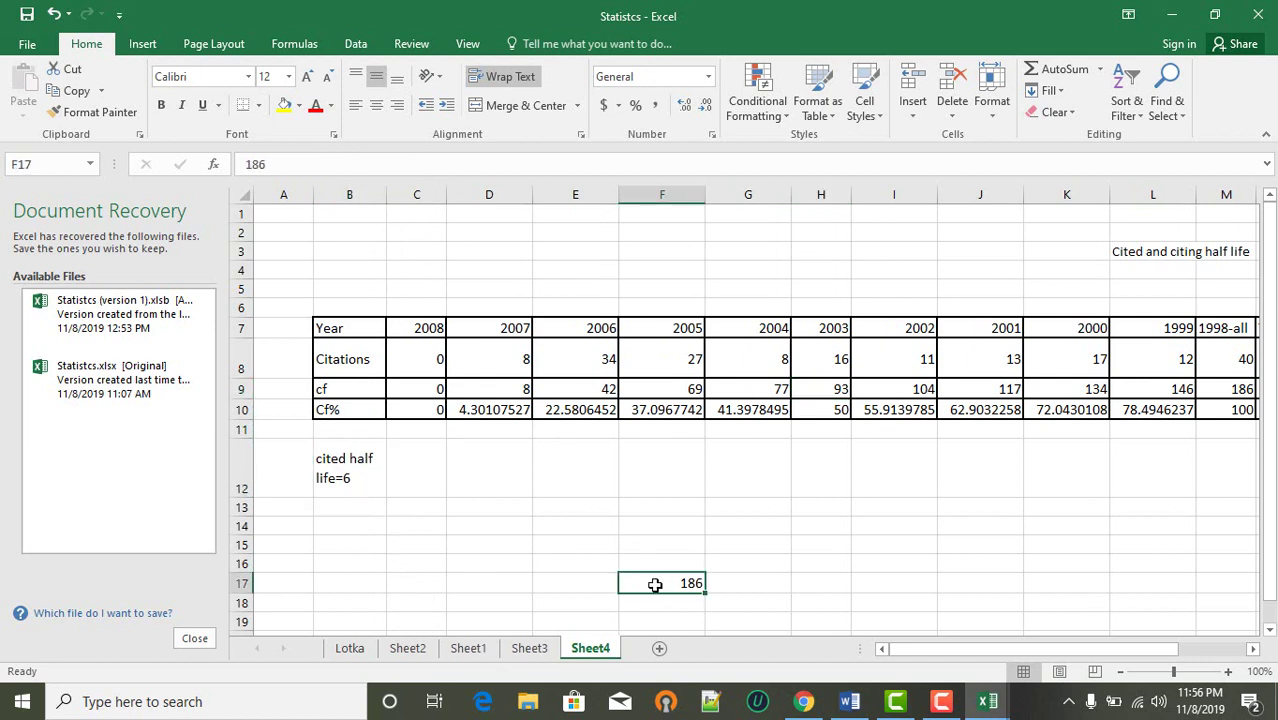
key("BackSpace")
left_click(837, 570)
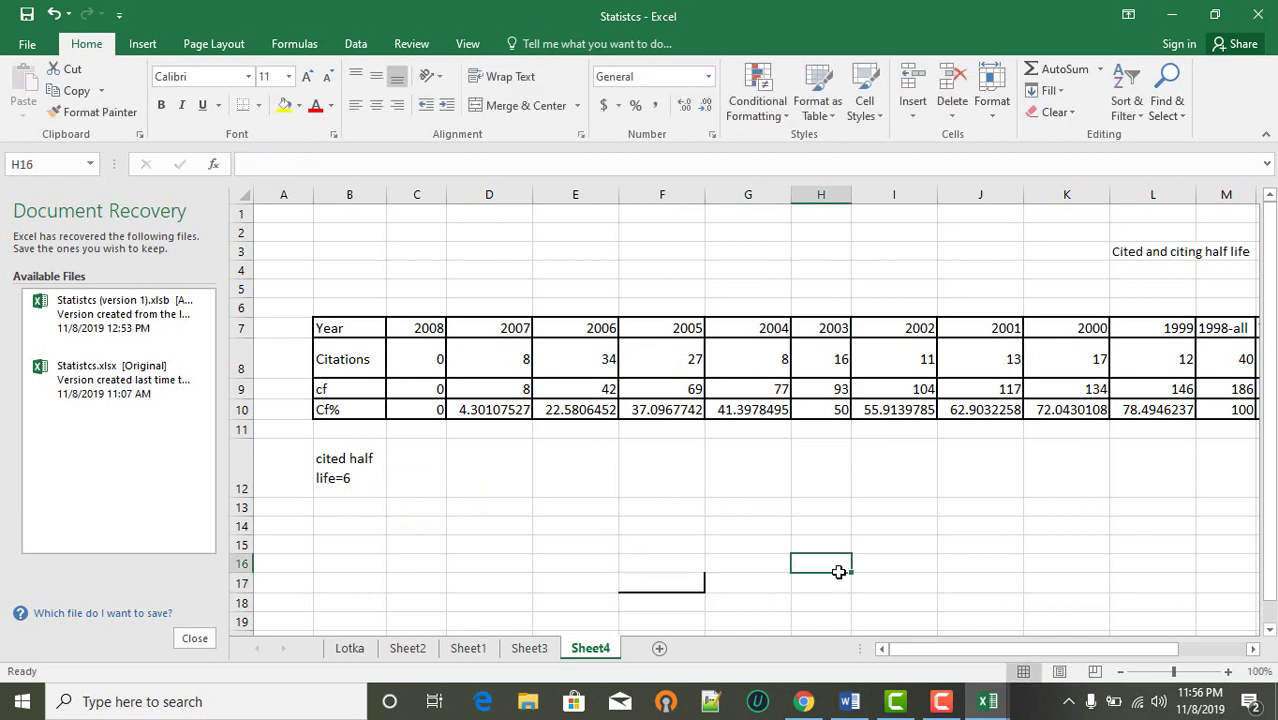
- Review the yearly citations from 2008 onward, the Total column and the halved-total formula in P8
scroll(838, 571, "right", 2)
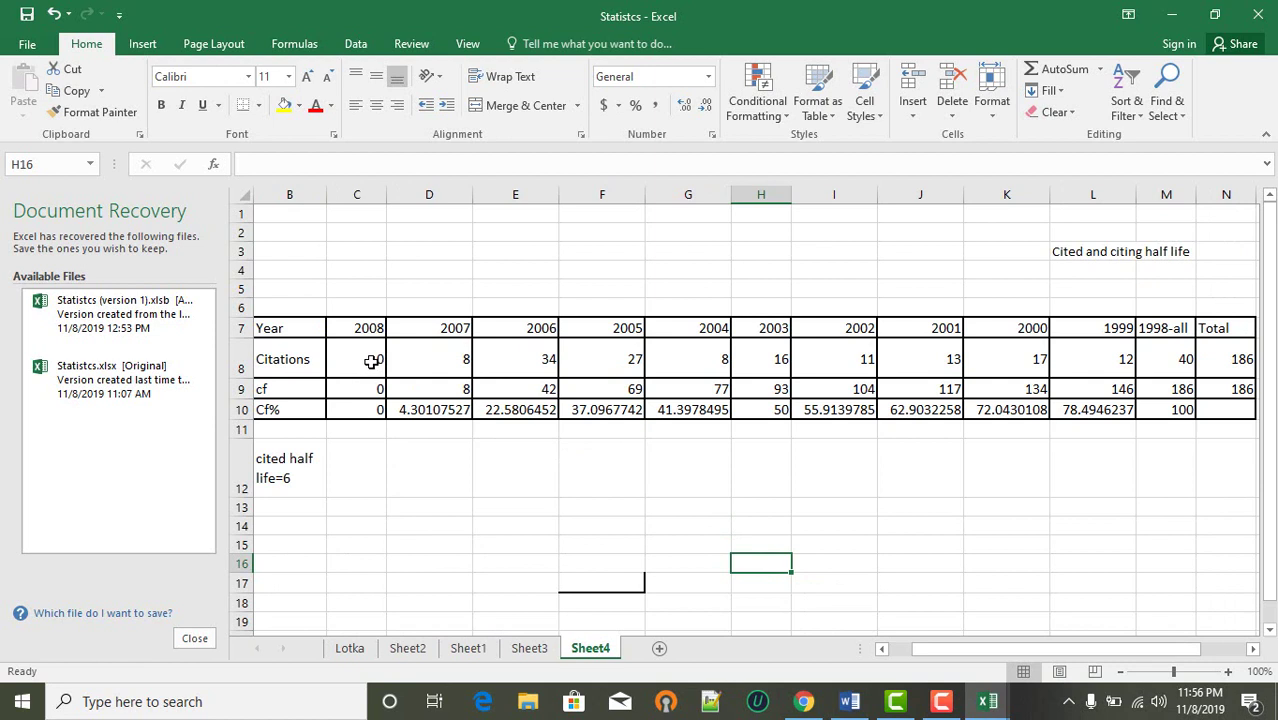
left_click_drag(366, 328, 747, 363)
left_click(858, 357)
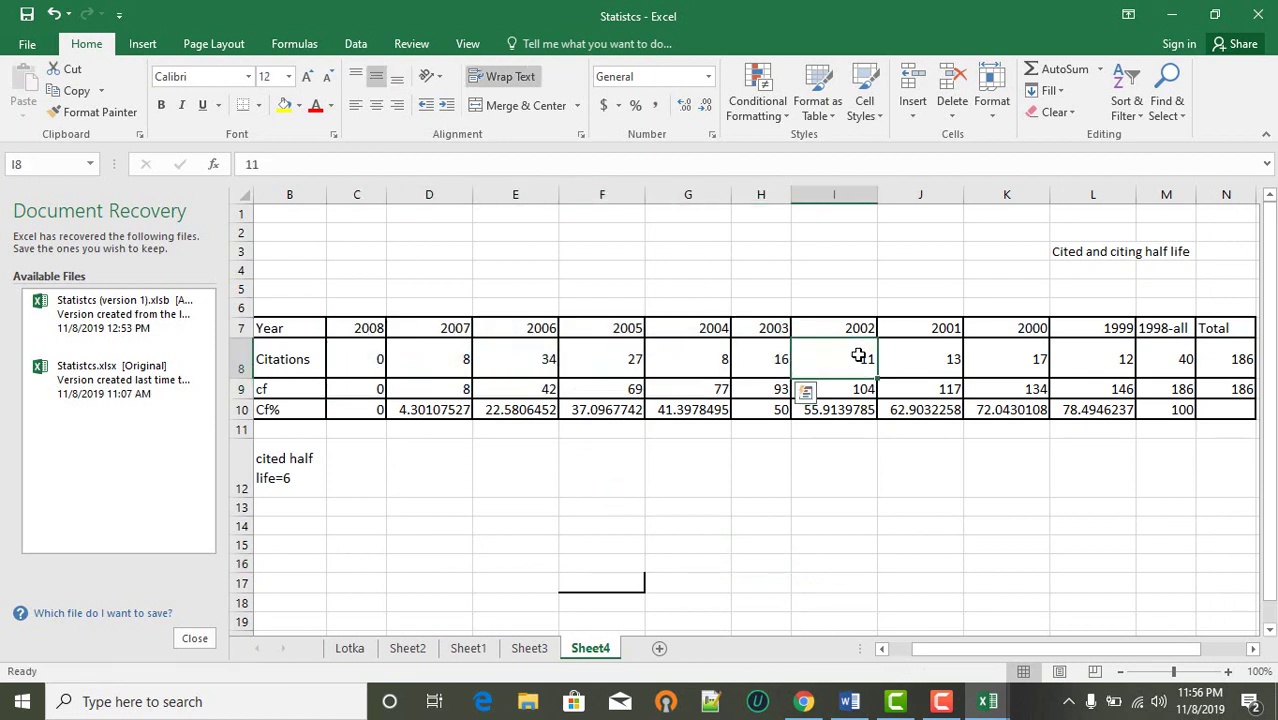
left_click_drag(858, 357, 927, 354)
left_click(924, 350)
left_click(990, 354)
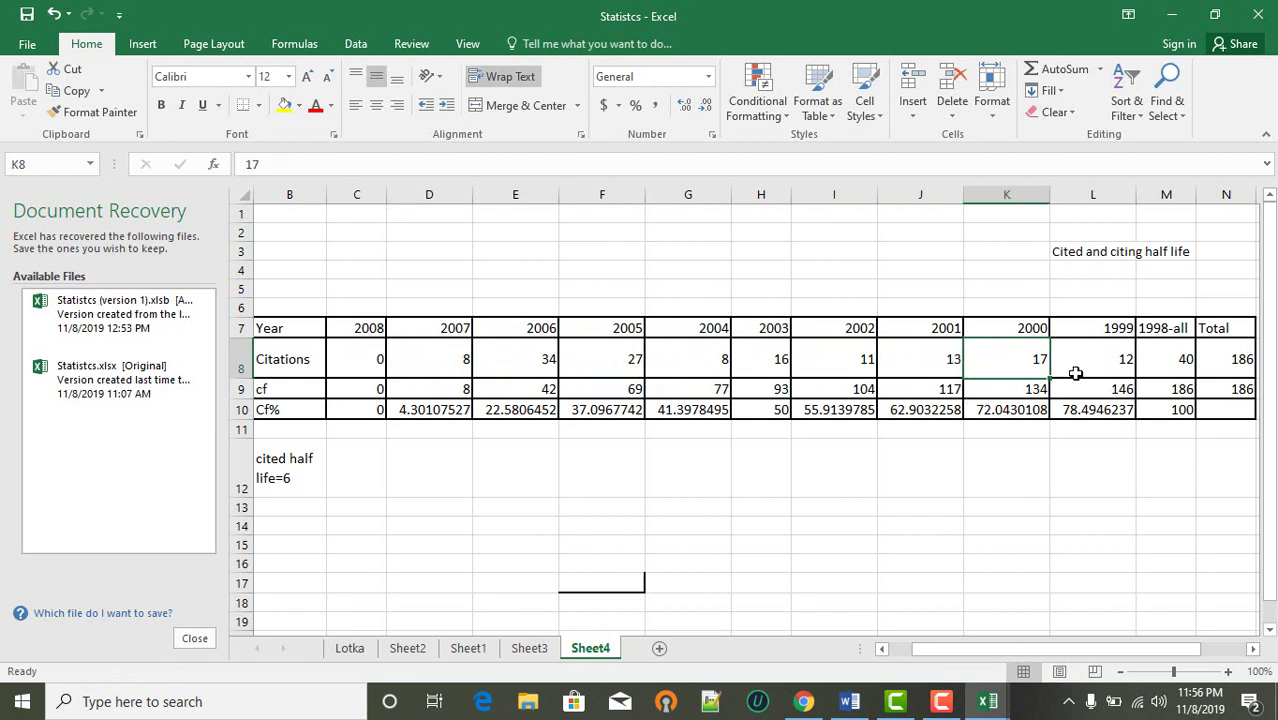
left_click(1075, 373)
left_click(1220, 328)
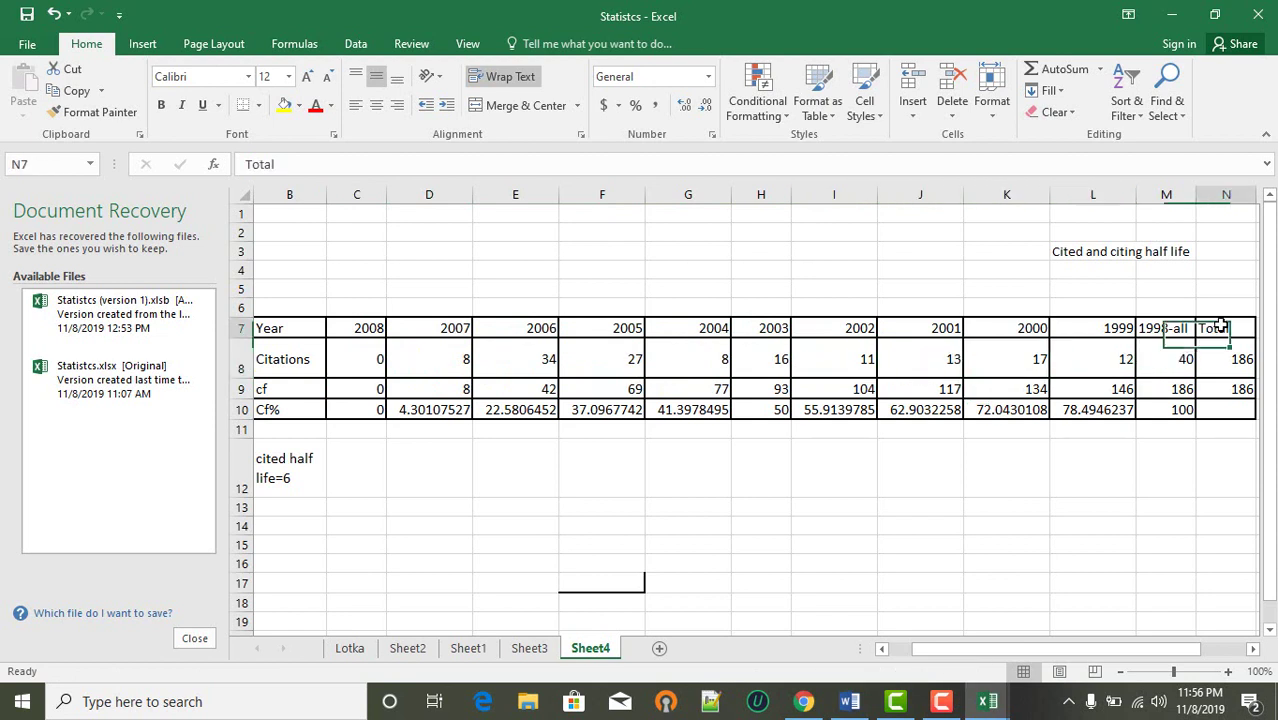
left_click_drag(1220, 328, 1232, 351)
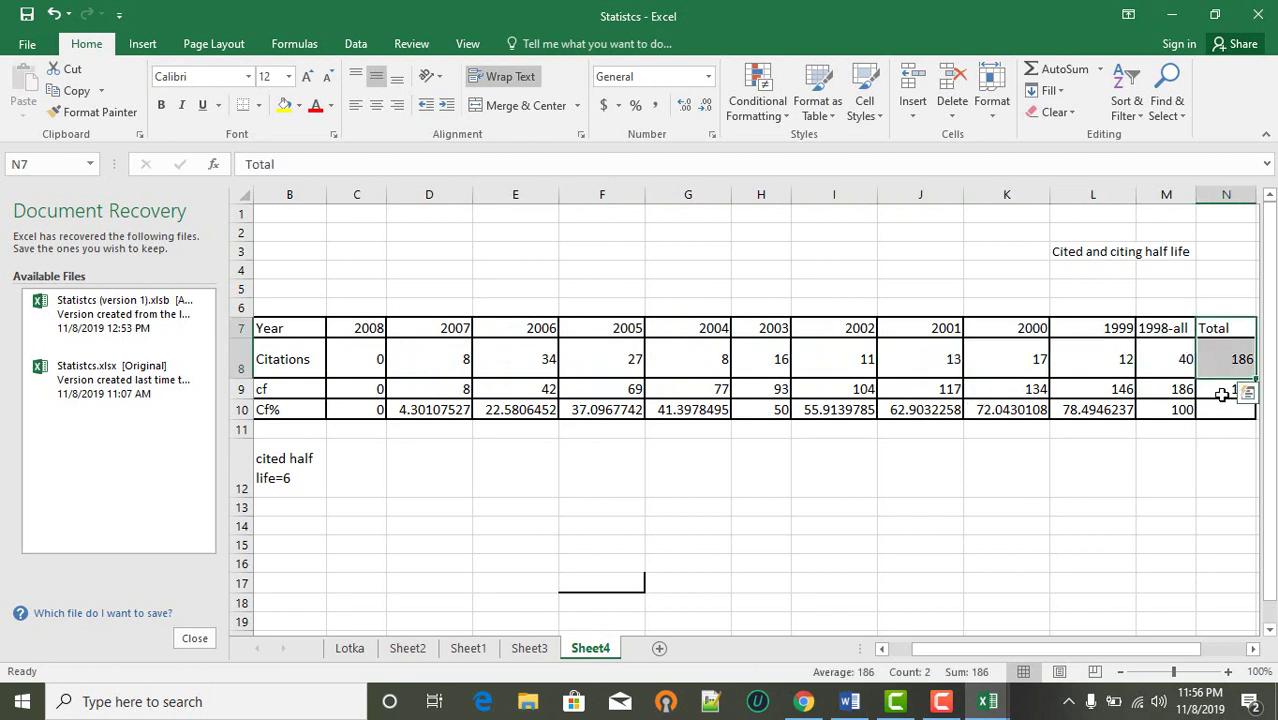
left_click(1222, 394)
left_click(1231, 273)
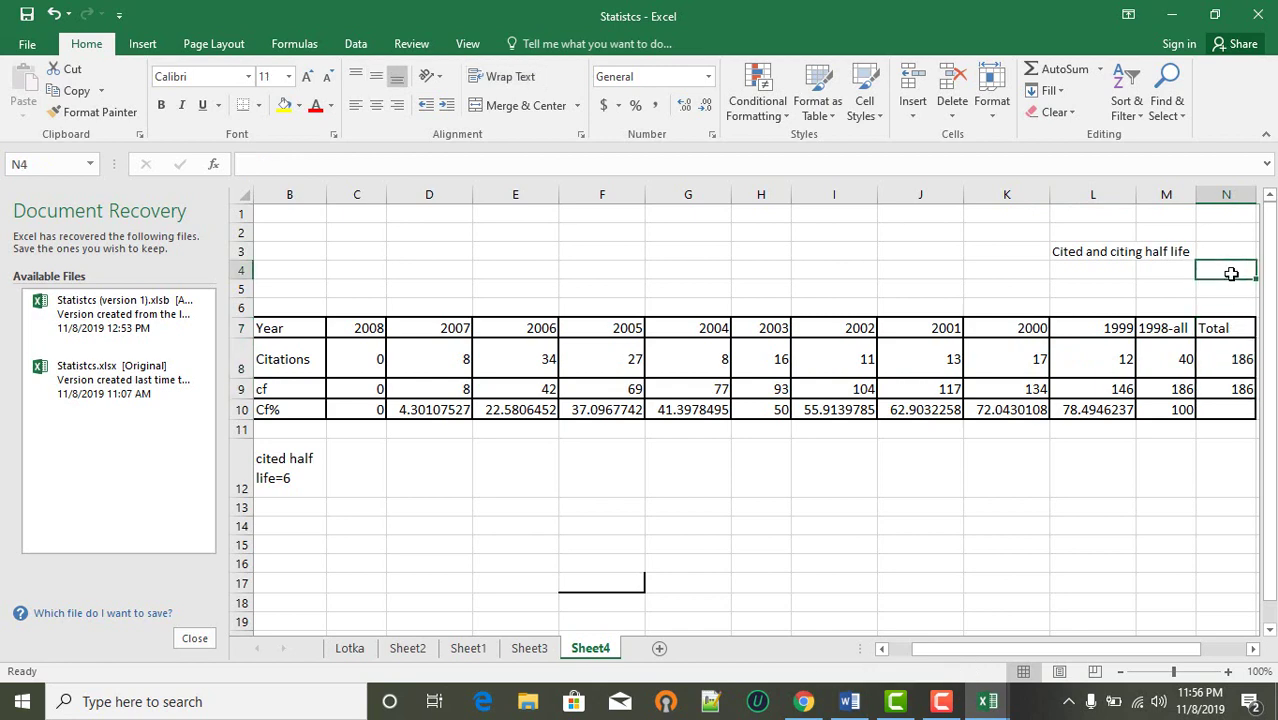
scroll(1195, 328, "right", 3)
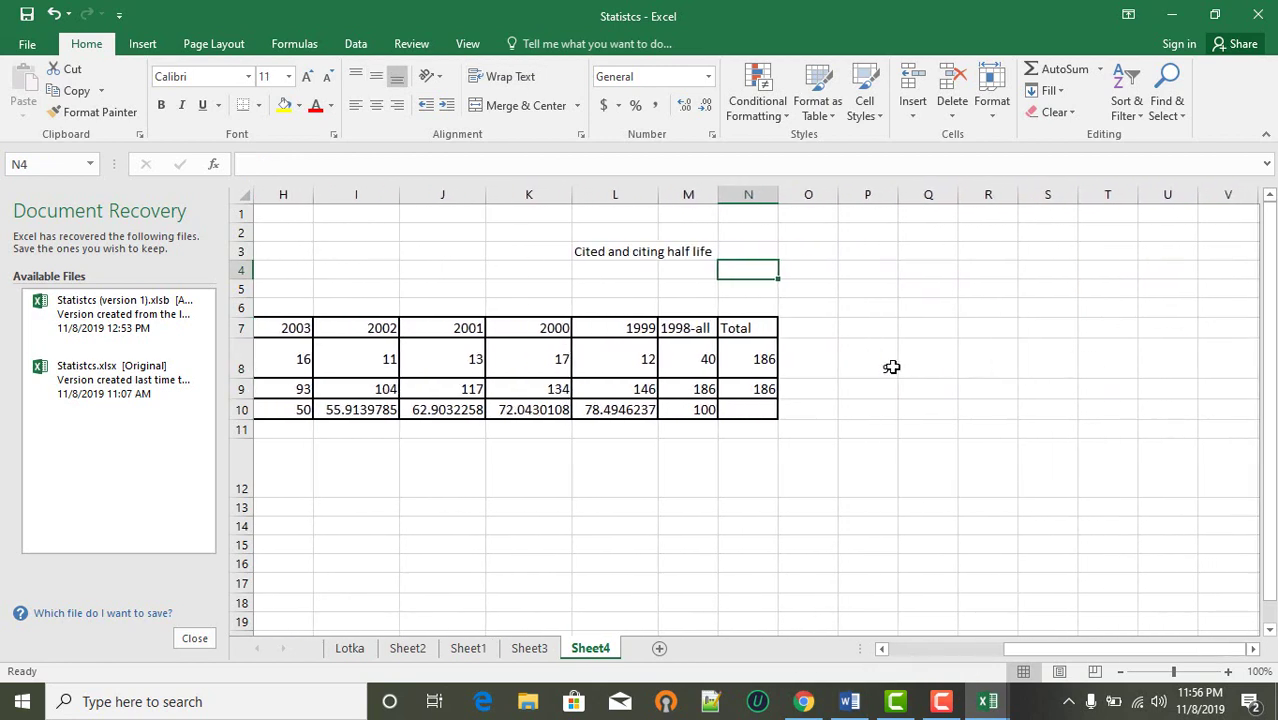
left_click(891, 367)
scroll(891, 367, "left", 3)
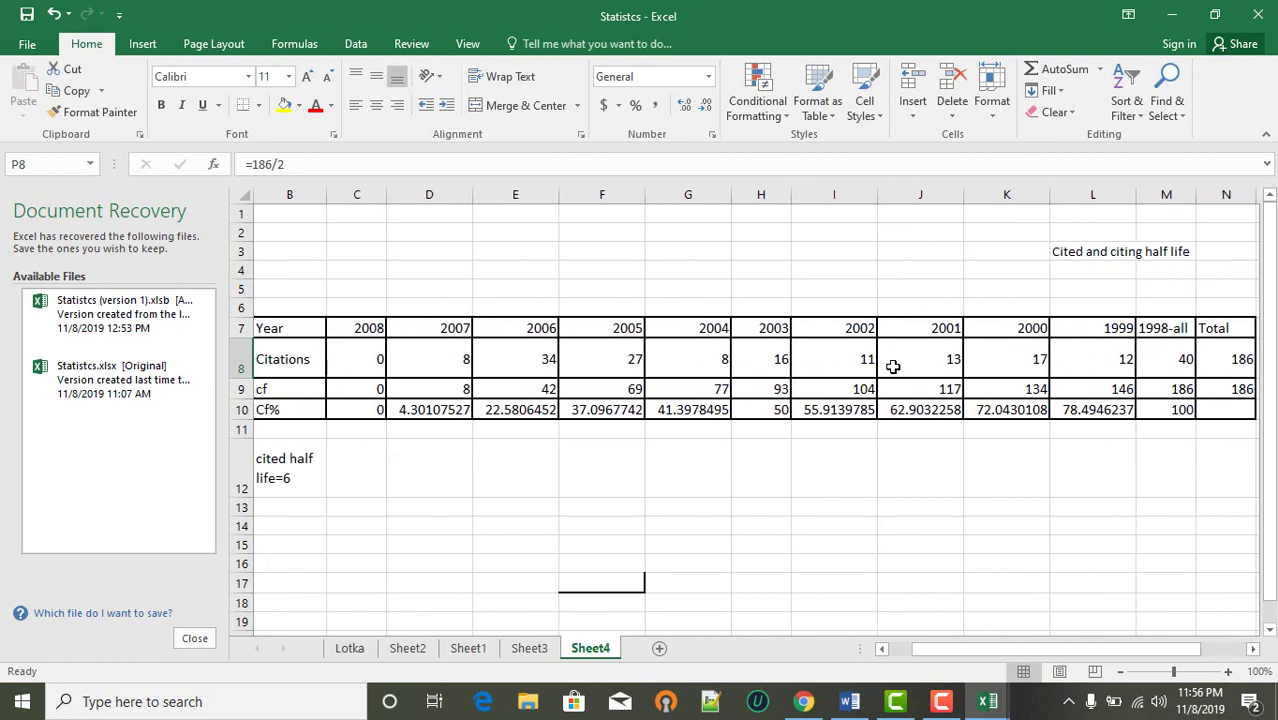
scroll(891, 367, "left", 1)
scroll(891, 367, "right", 1)
scroll(893, 367, "left", 1)
- Review how the cf row accumulates the citations and how the Cf% formulas divide cf by the total, from 2008 through 1998-all
left_click(431, 352)
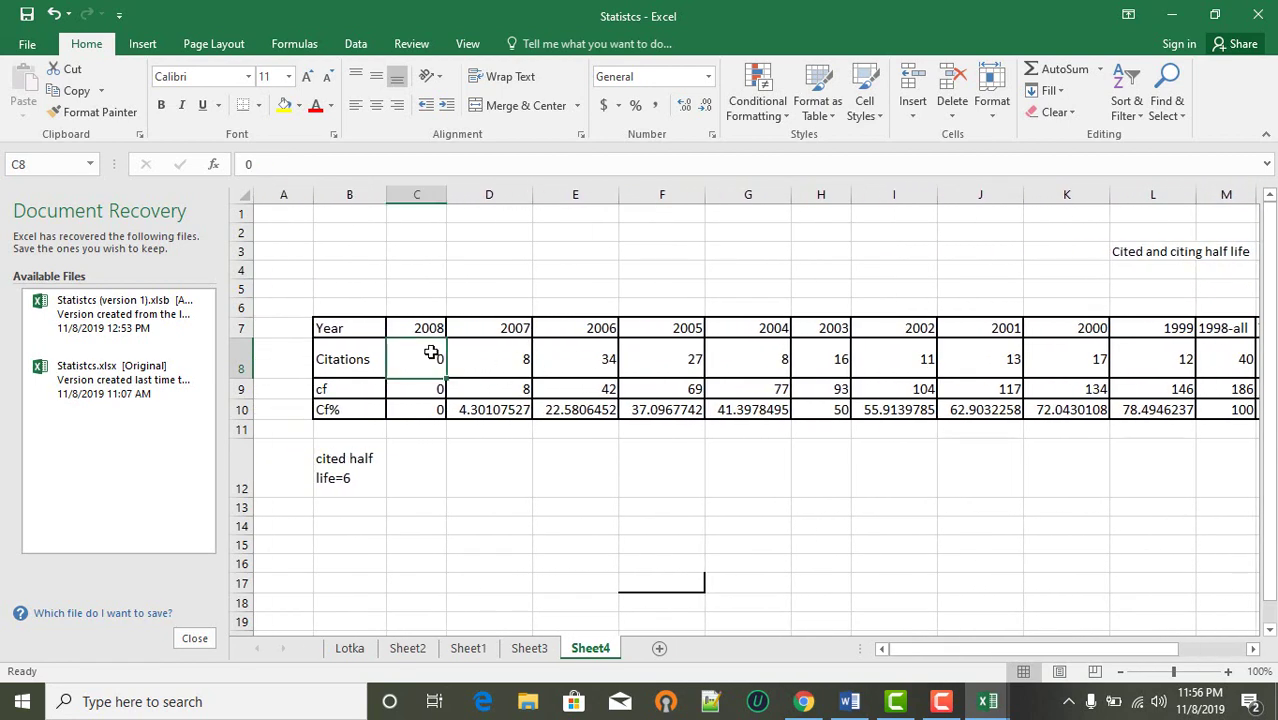
left_click(410, 386)
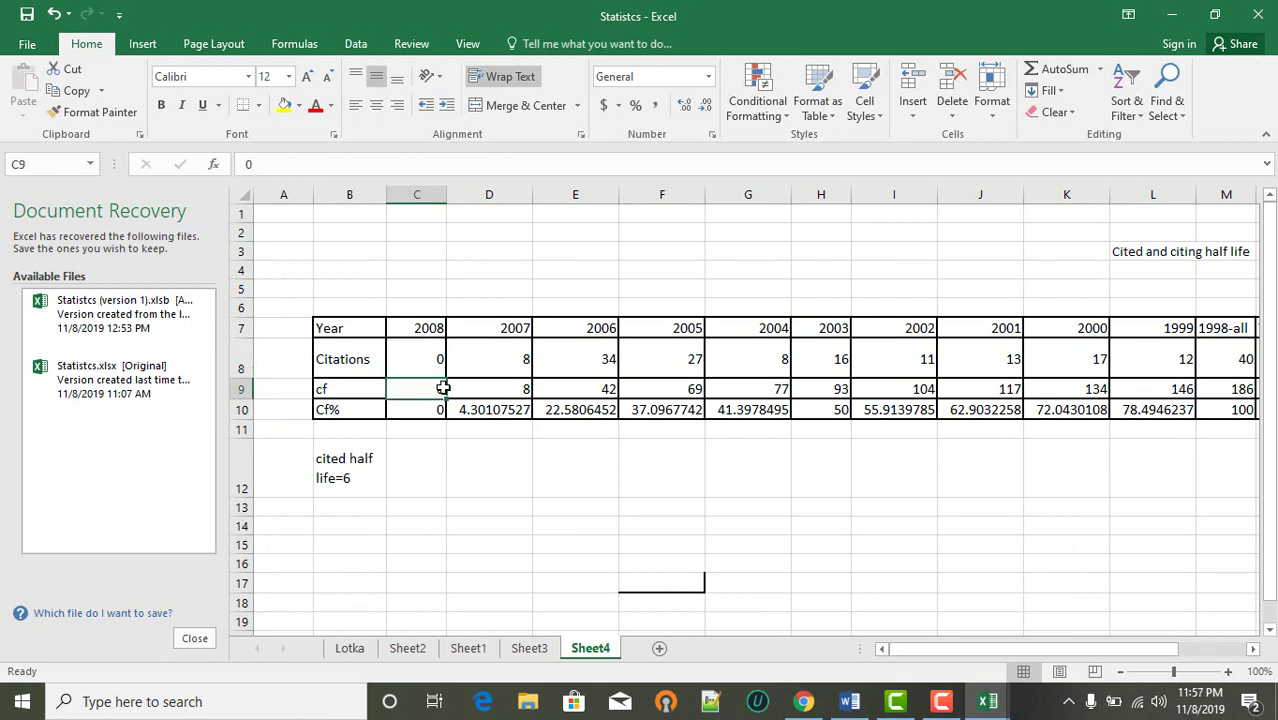
left_click(478, 395)
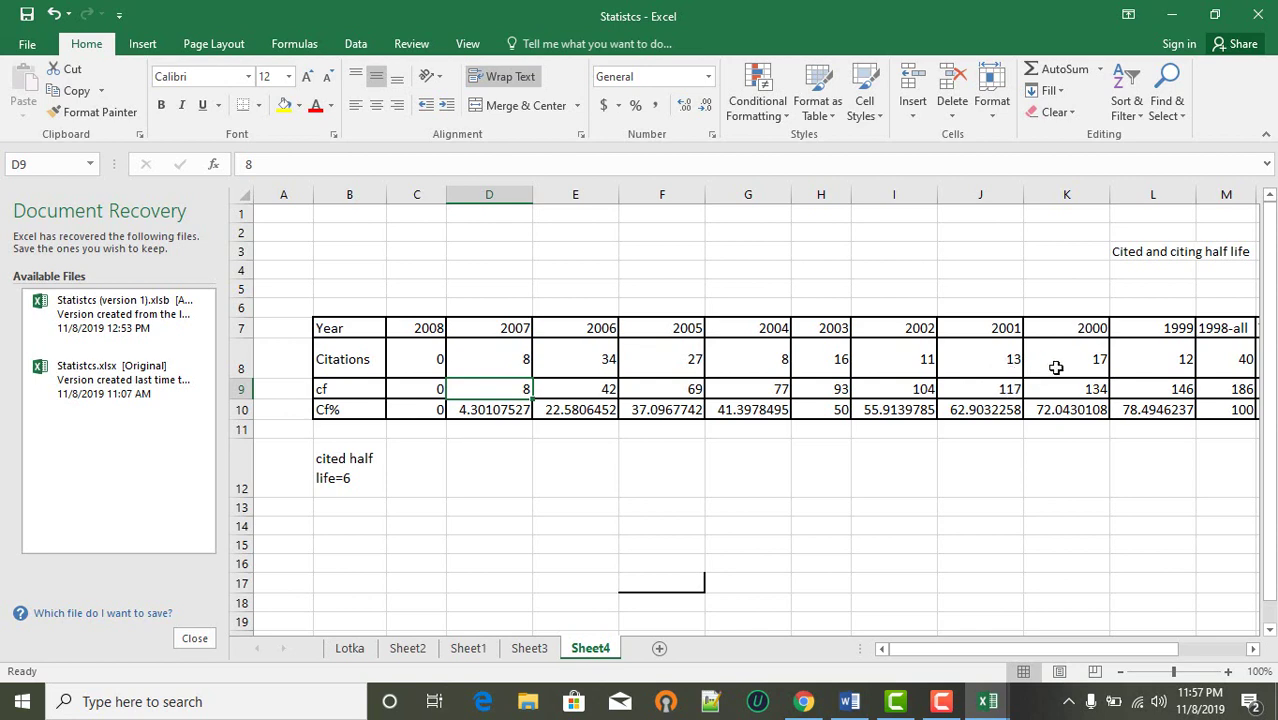
scroll(1064, 388, "right", 1)
left_click(501, 416)
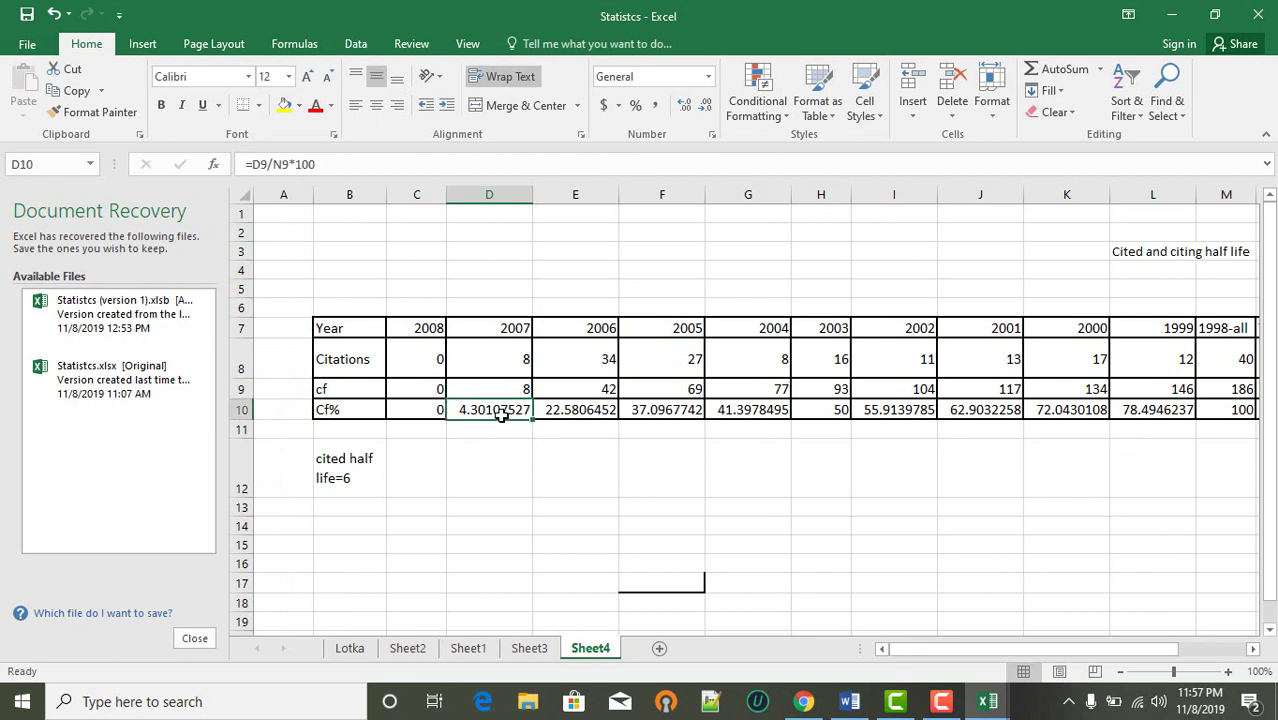
left_click(440, 410)
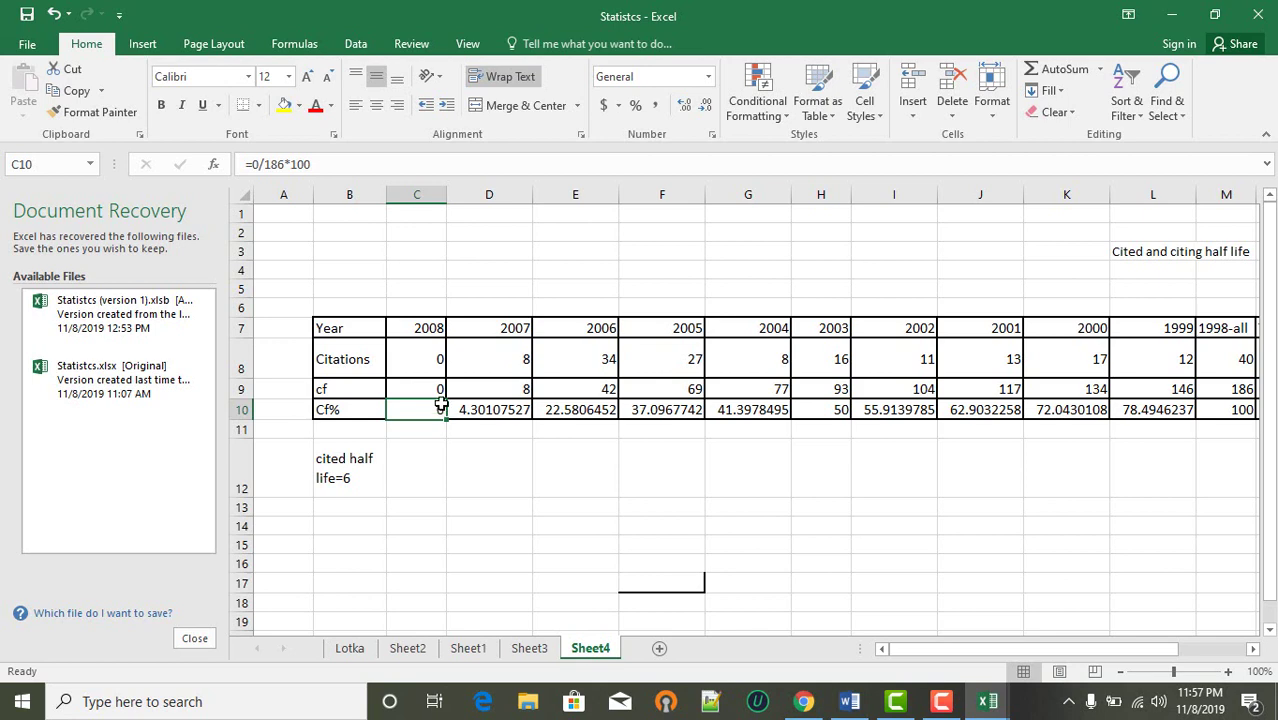
left_click(432, 388)
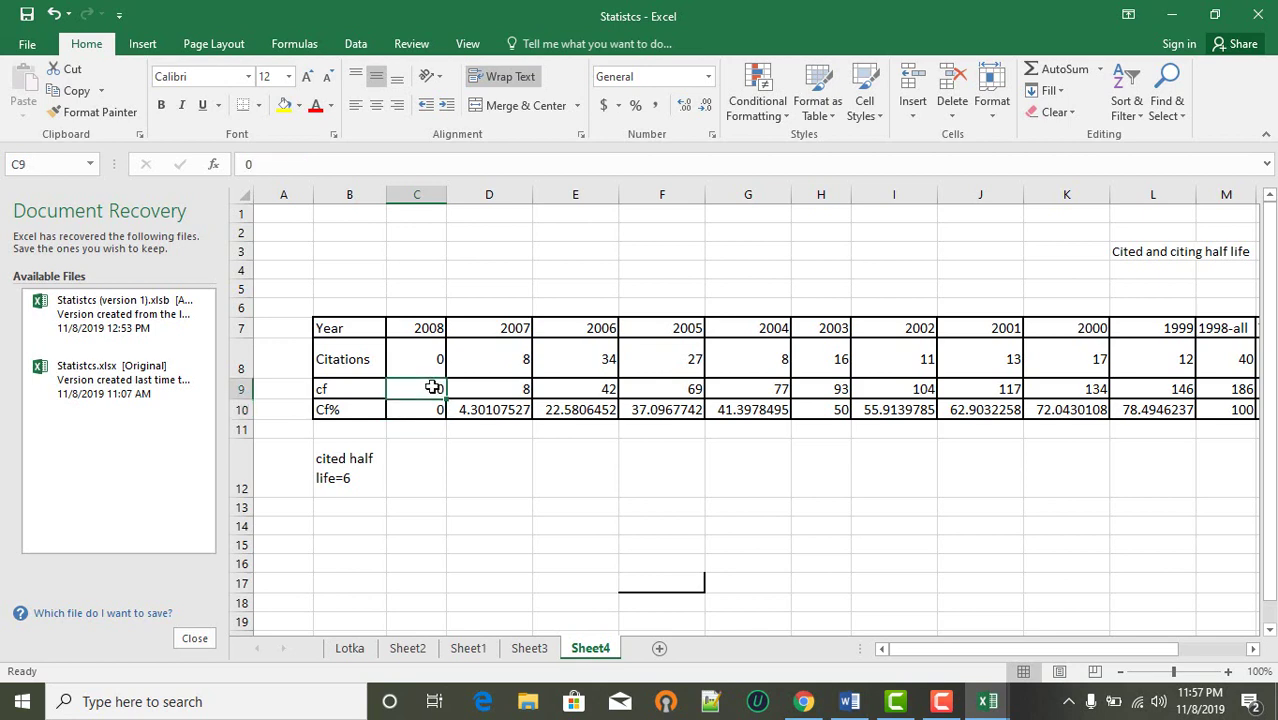
scroll(680, 409, "right", 3)
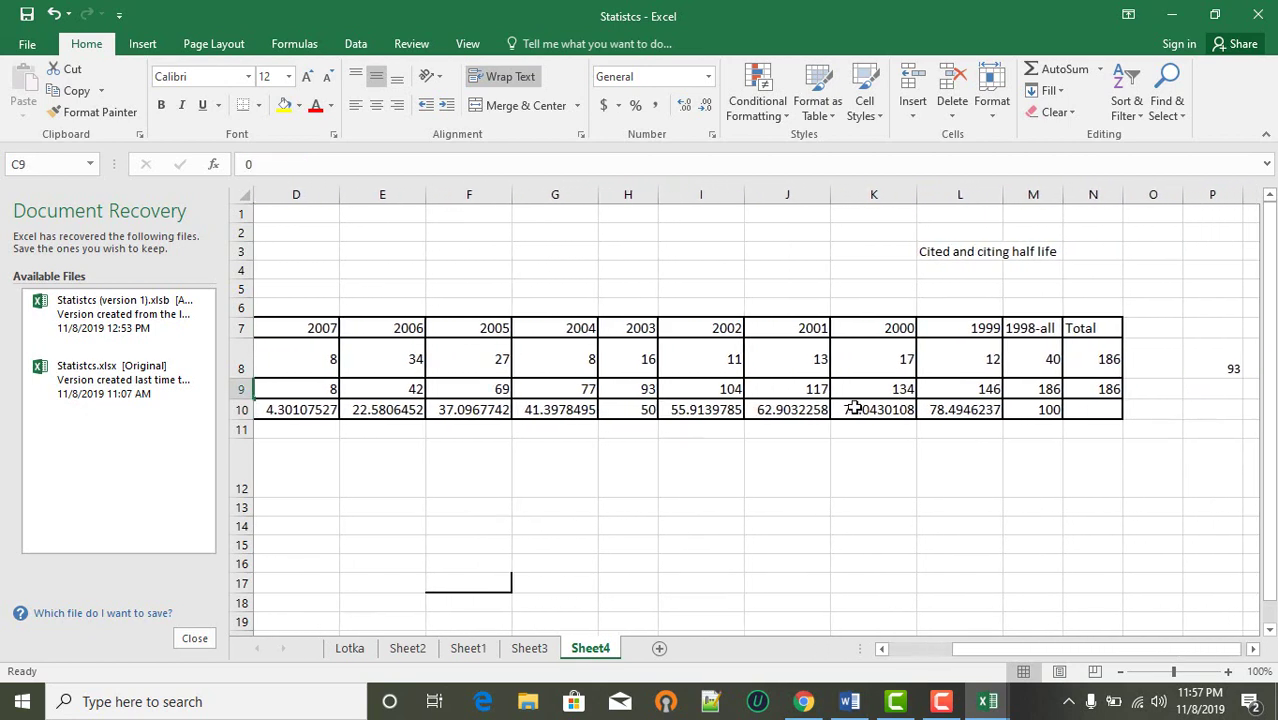
scroll(670, 449, "left", 1)
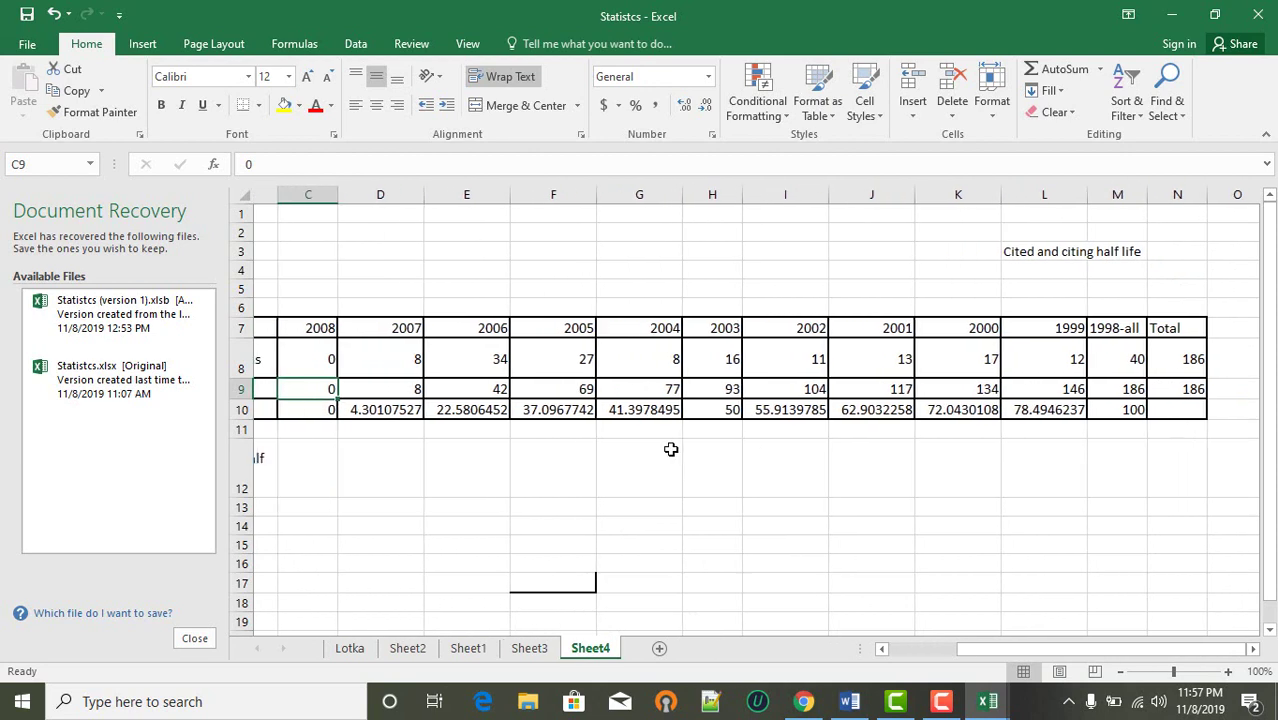
scroll(670, 449, "left", 1)
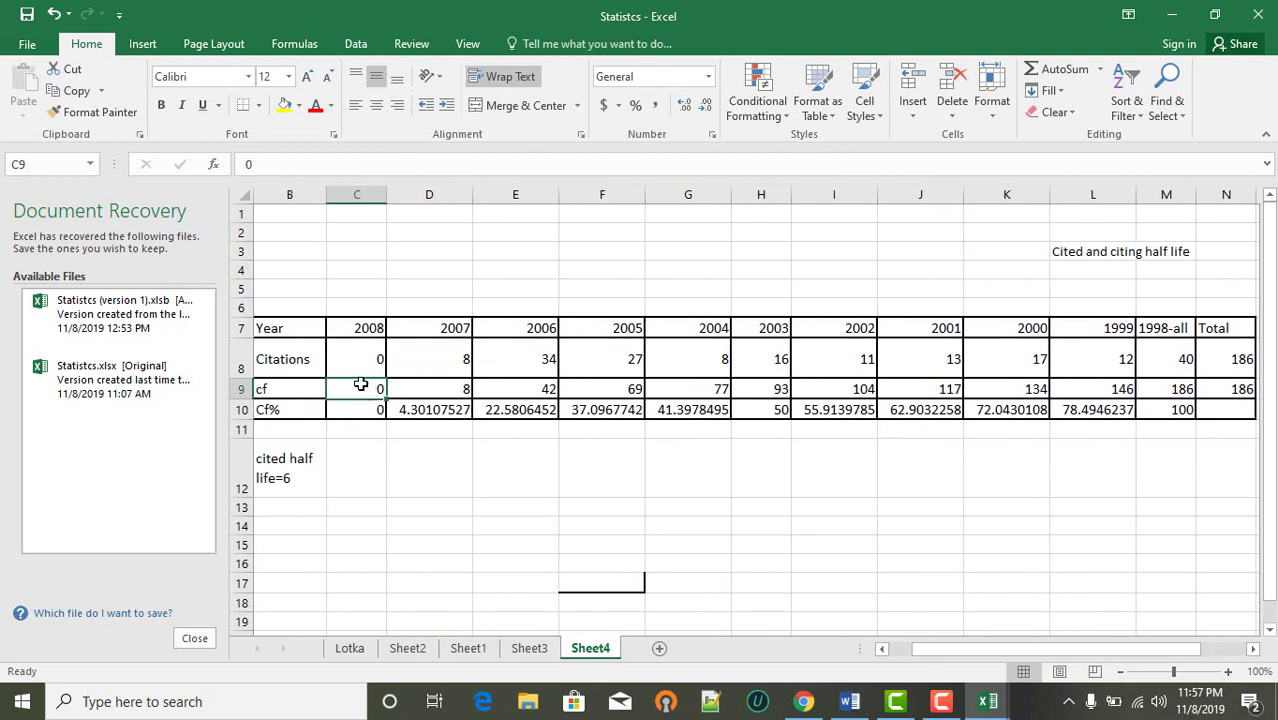
scroll(884, 488, "right", 1)
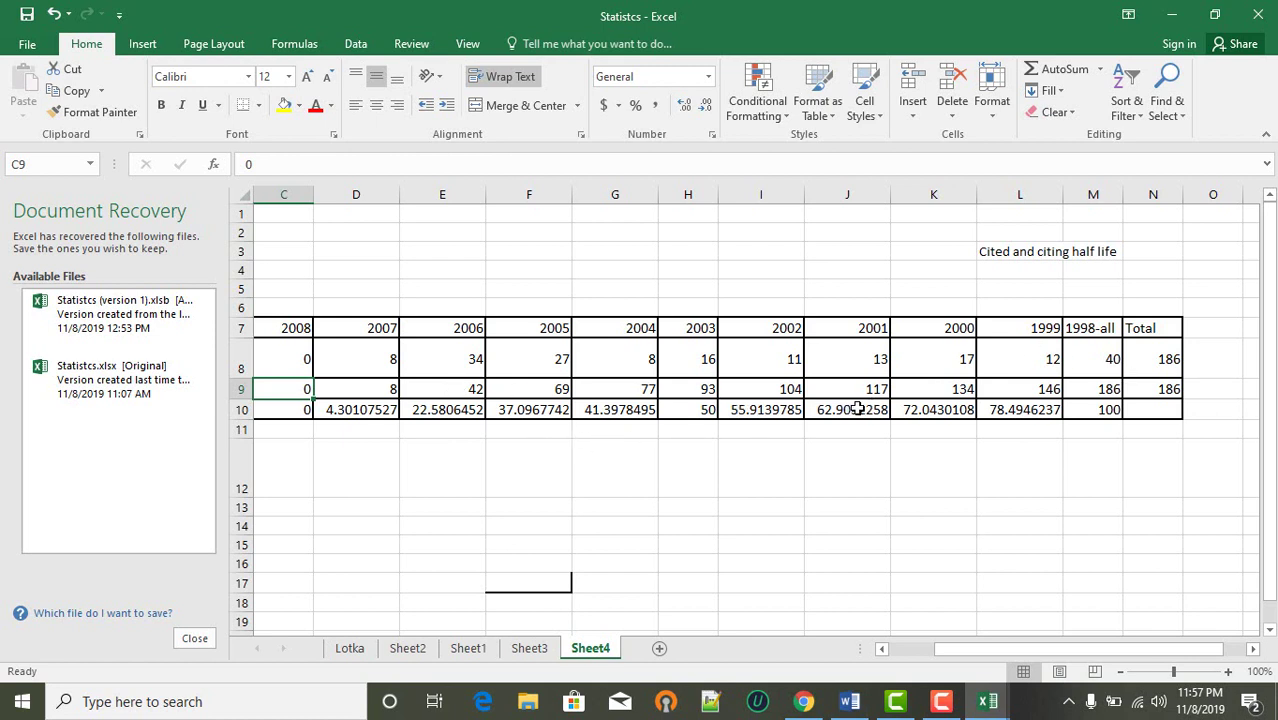
left_click(963, 412)
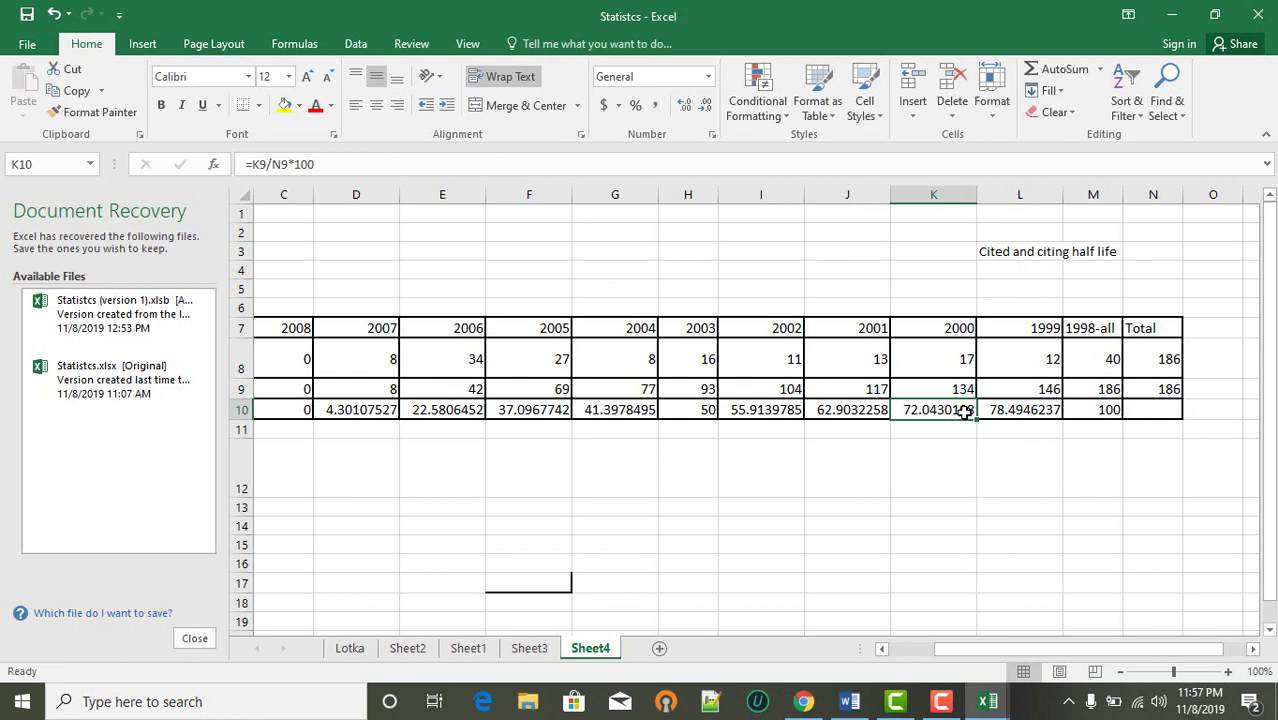
left_click(1004, 427)
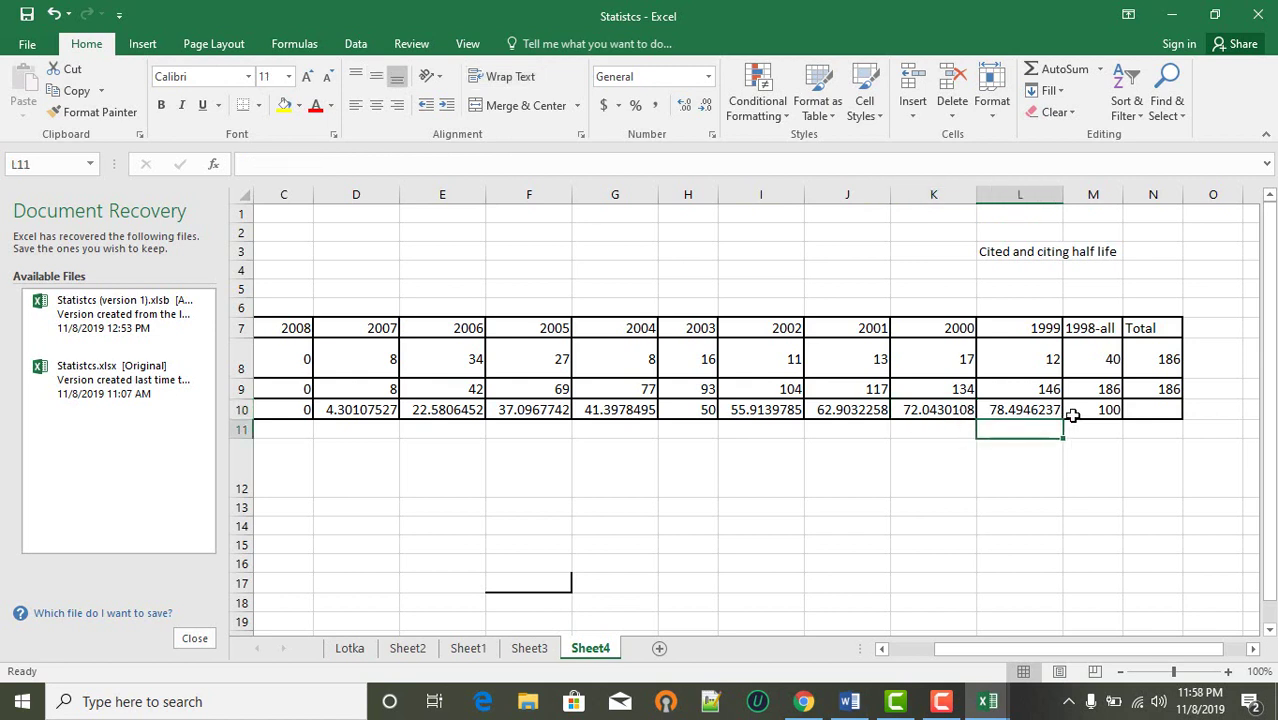
left_click(1071, 412)
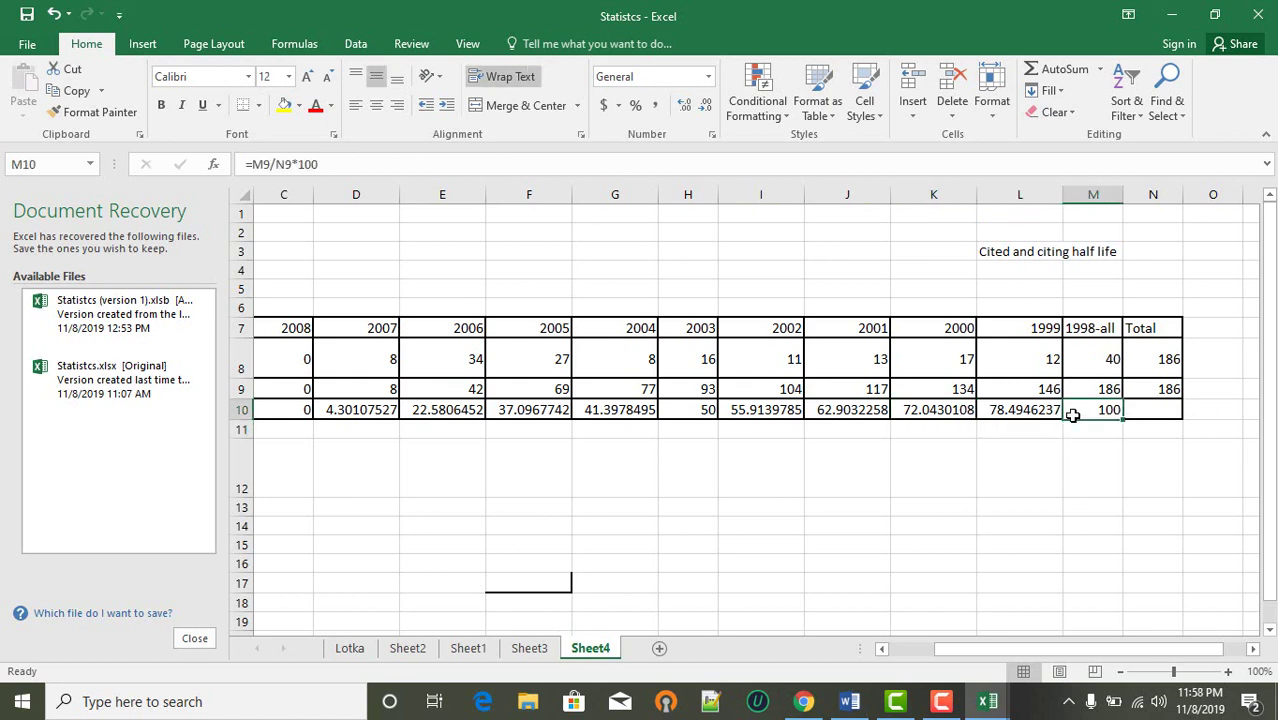
left_click(707, 410)
double_click(707, 410)
left_click_drag(707, 410, 709, 378)
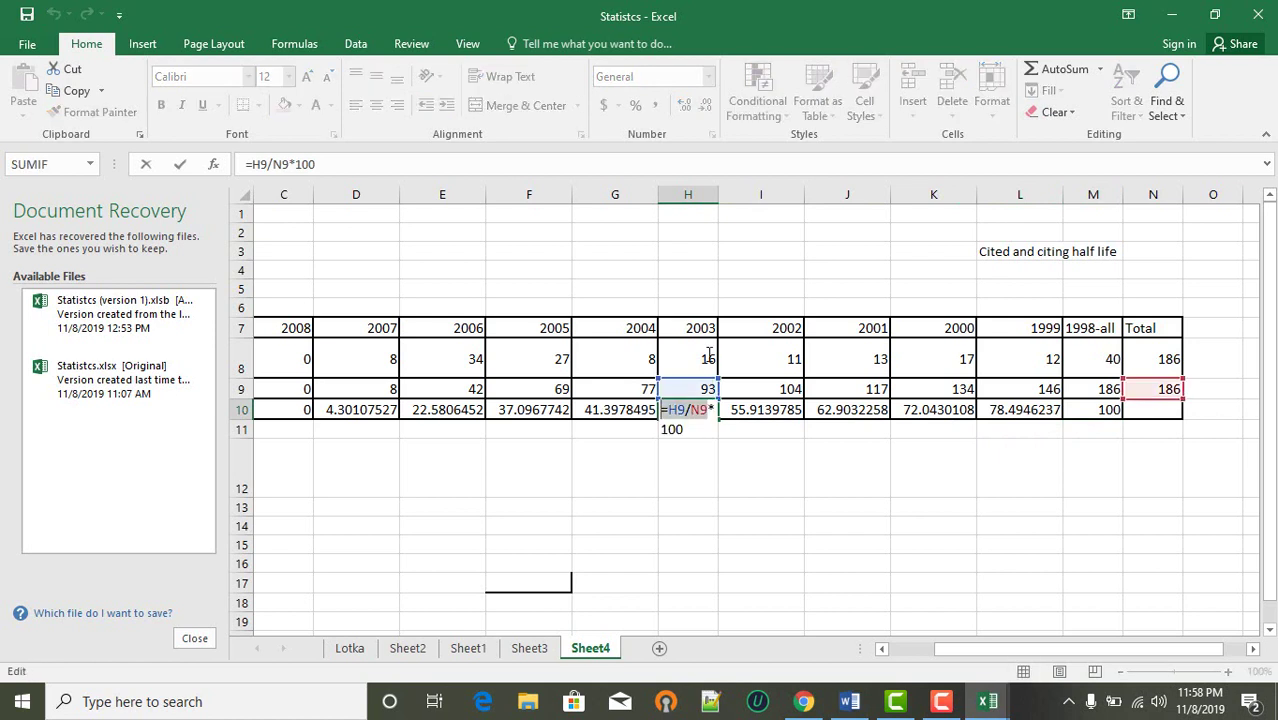
left_click(707, 355)
left_click(666, 415)
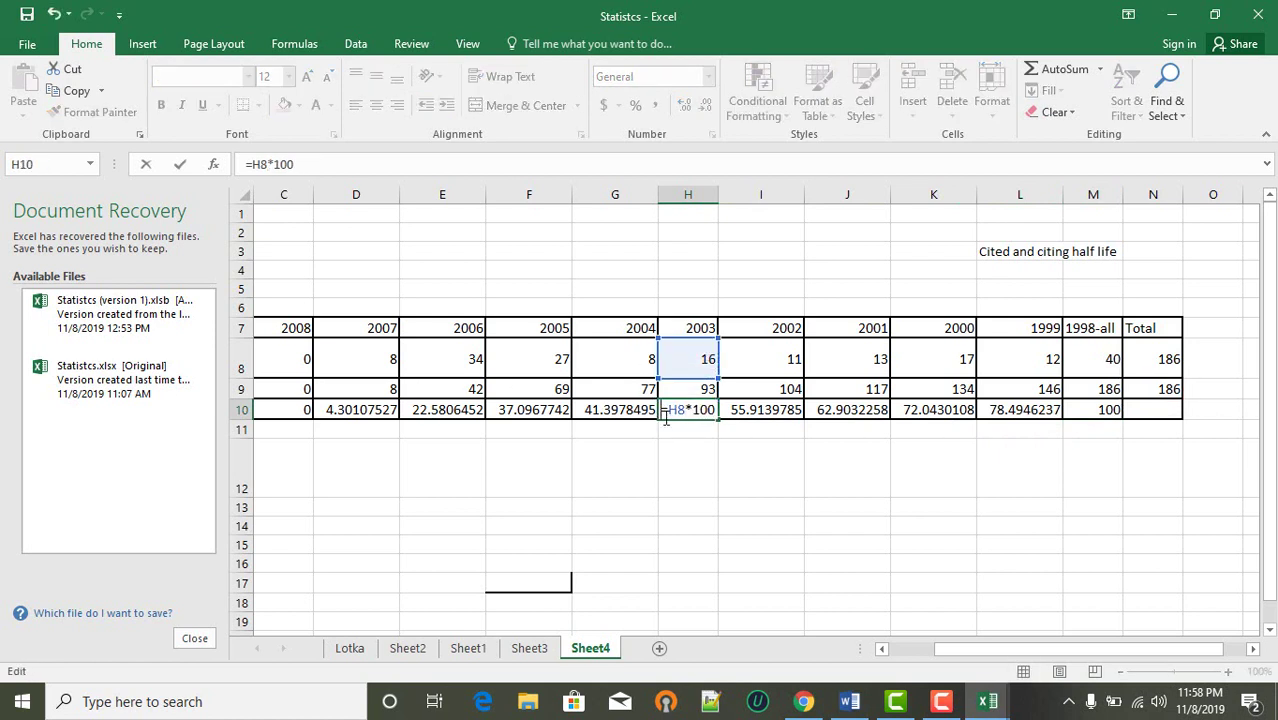
type("=")
left_click(760, 479)
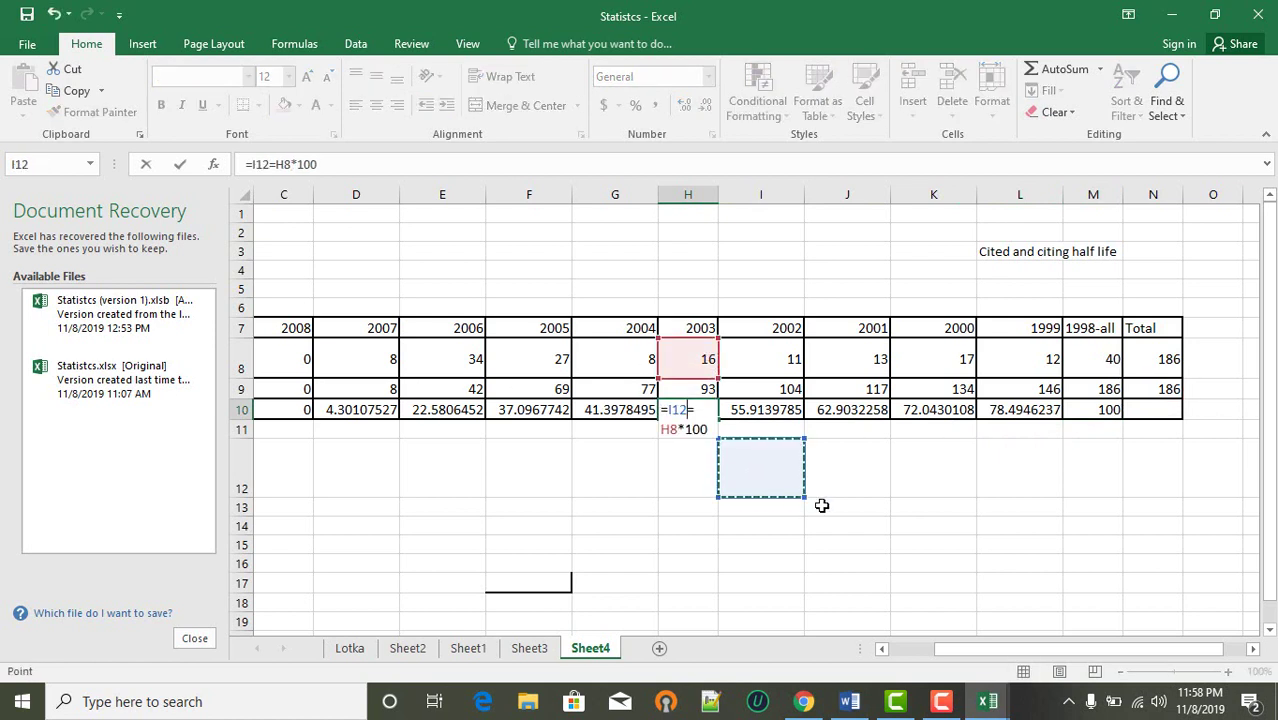
key("BackSpace")
key("BackSpace")
key("BackSpace")
key("BackSpace")
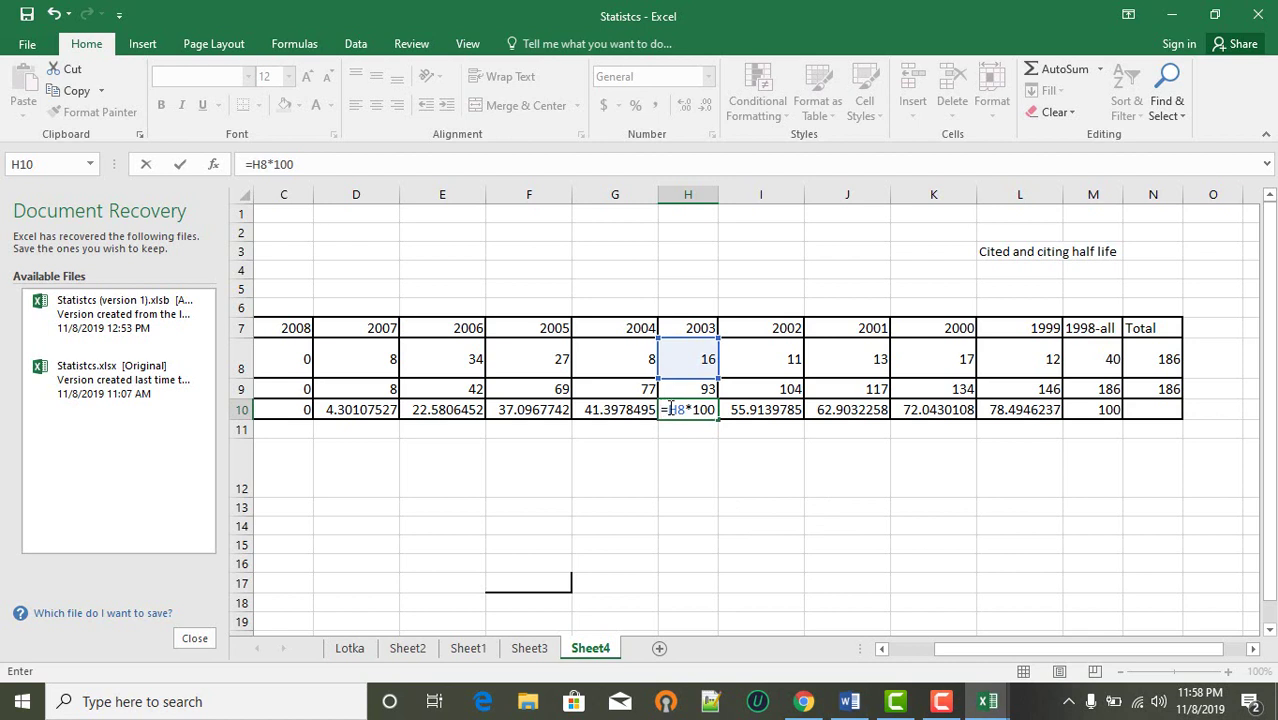
- Re-enter the 2003 Cf% formula in H10 as =H9/N9*100
left_click_drag(670, 409, 715, 410)
key("BackSpace")
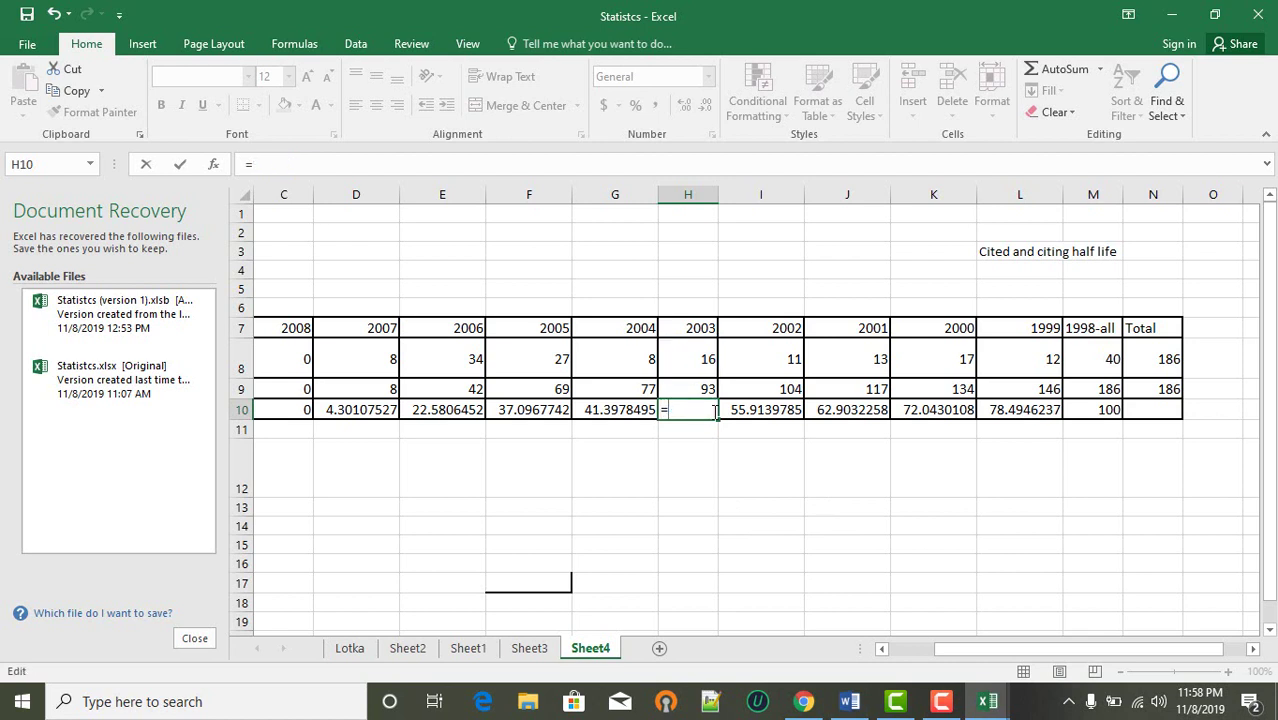
left_click(697, 389)
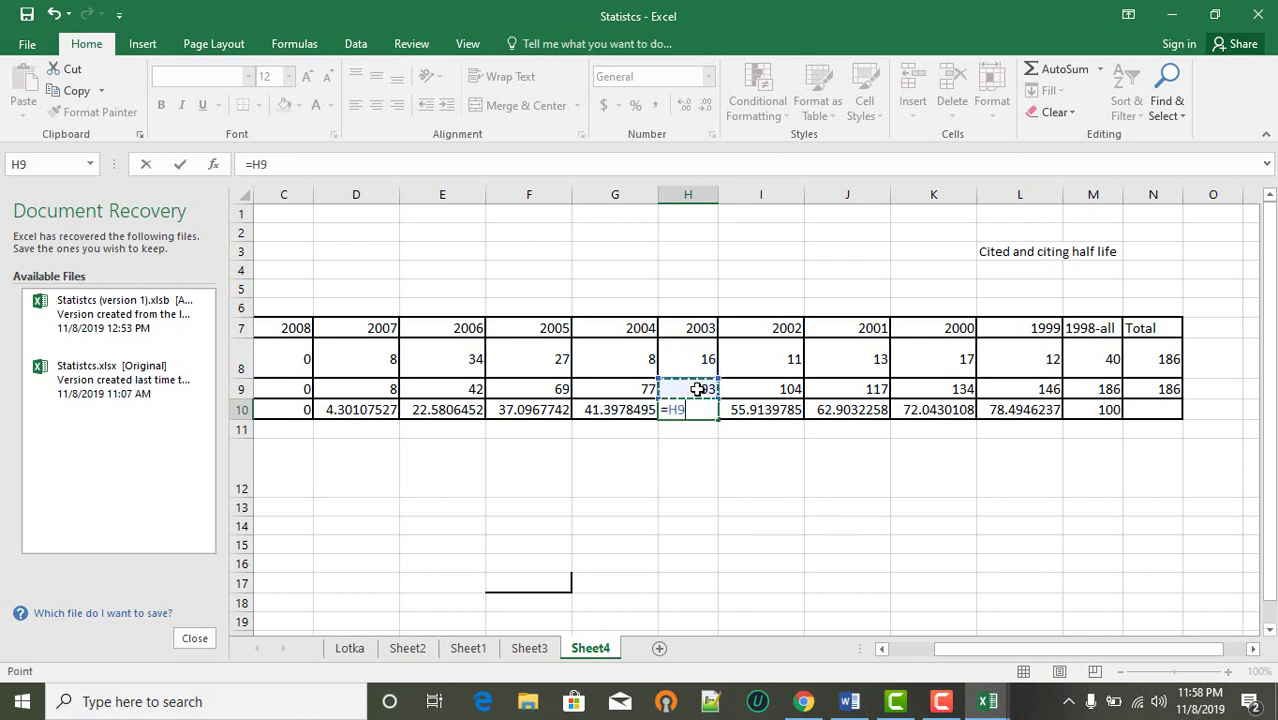
type("/")
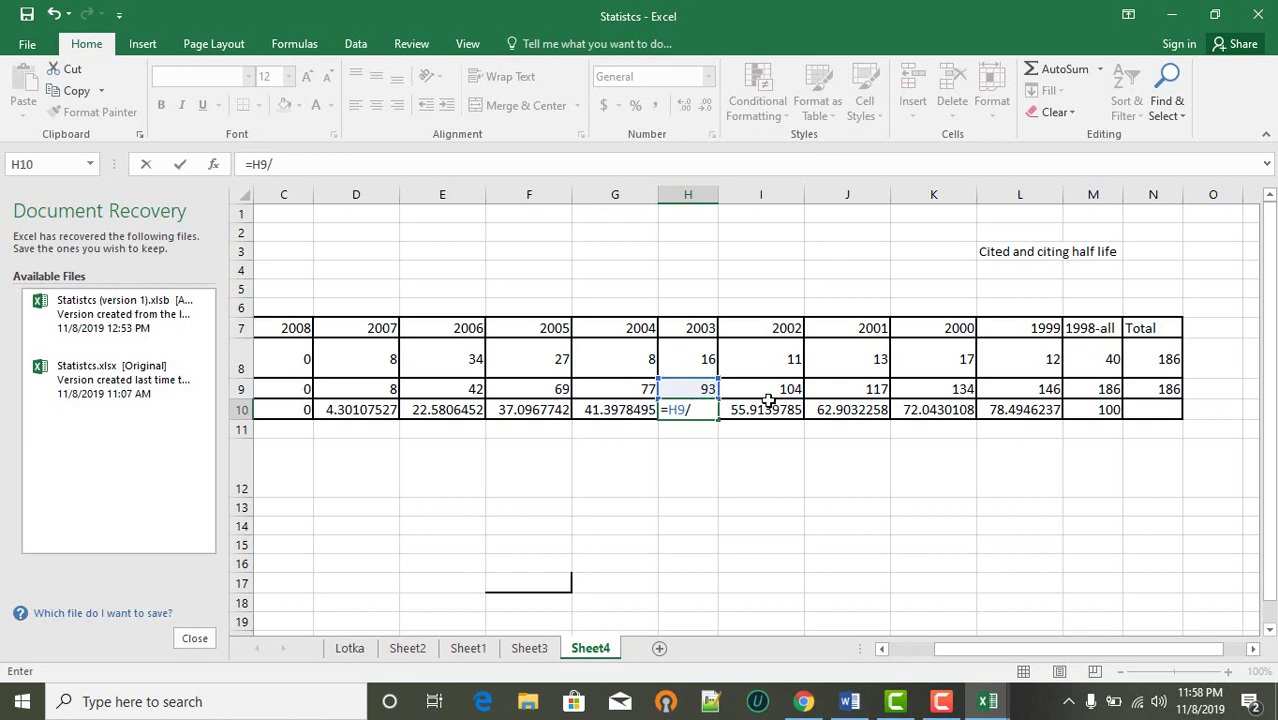
left_click(1152, 389)
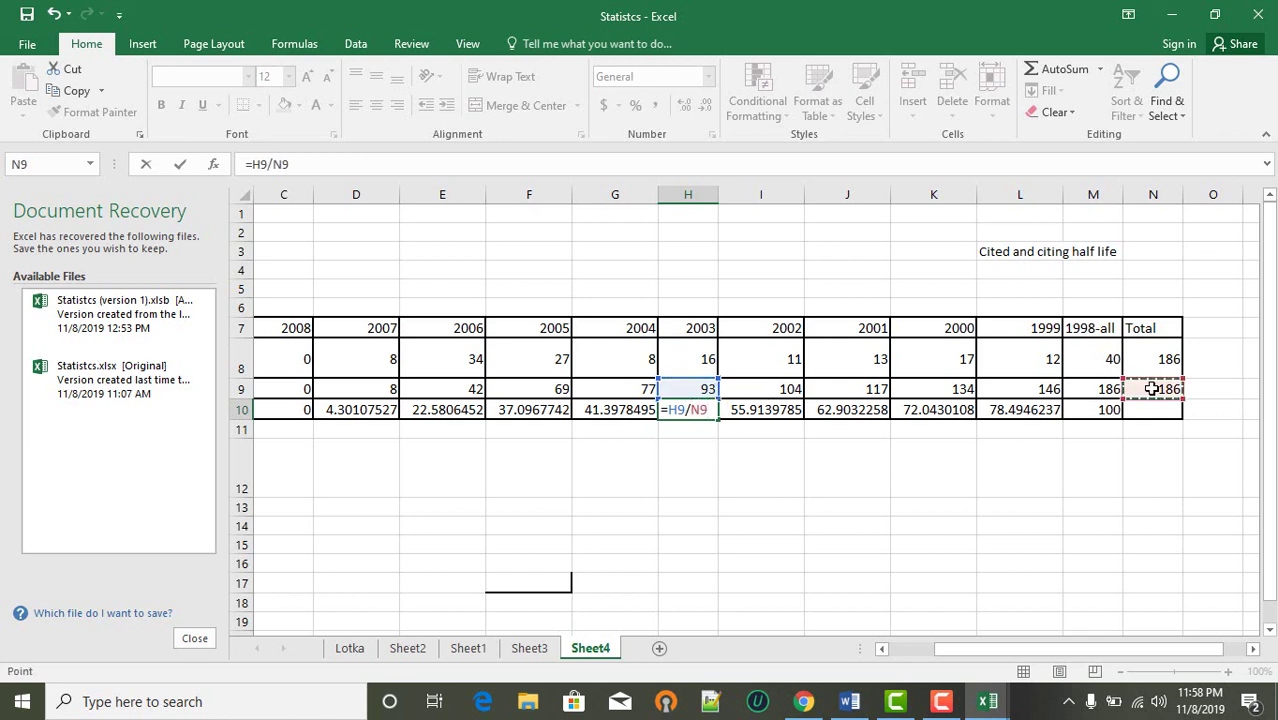
type("*100")
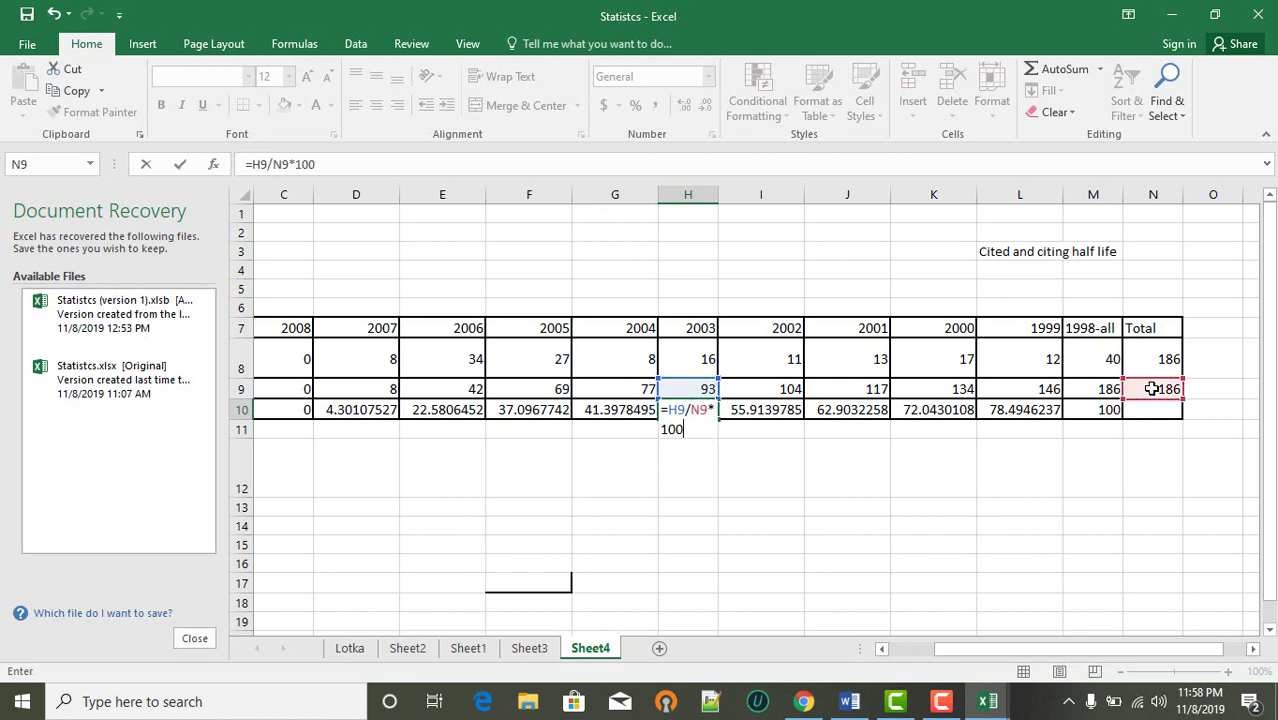
key("Return")
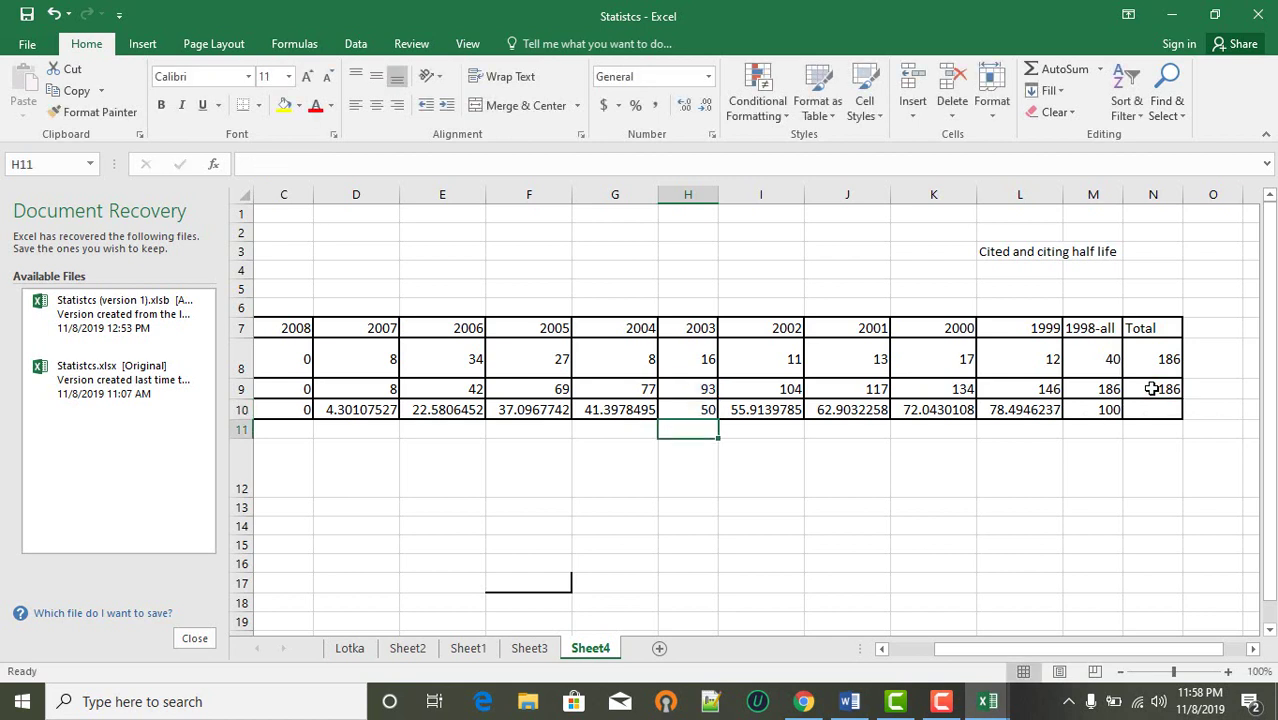
- Review the cited half-life by checking the Cf% for 2003 and going year by year back to 2008
left_click(789, 478)
left_click(703, 410)
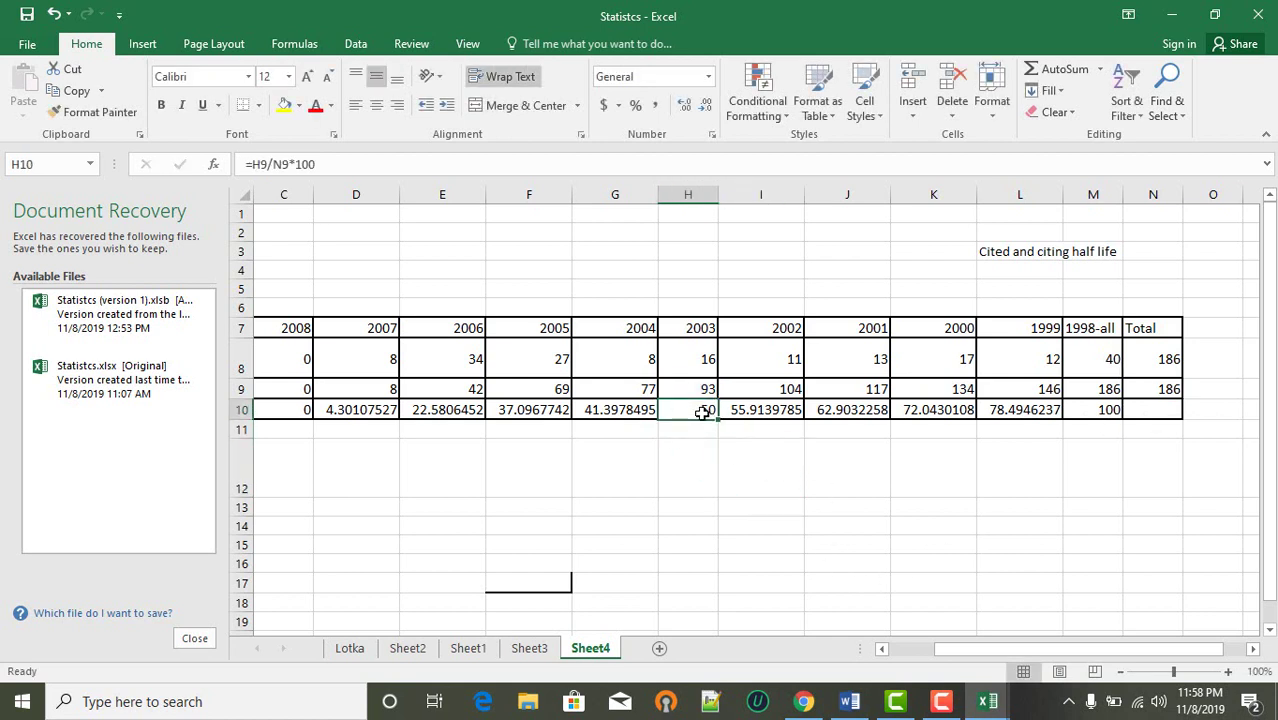
scroll(694, 356, "left", 2)
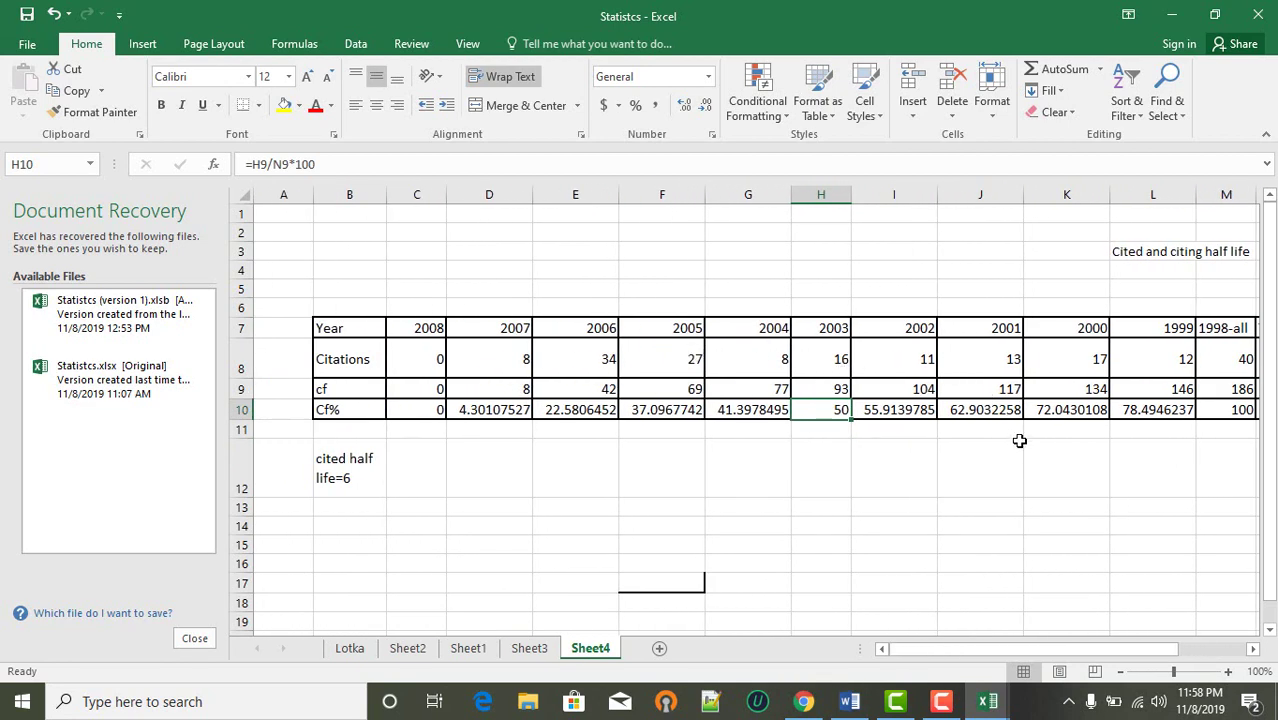
left_click(1092, 395)
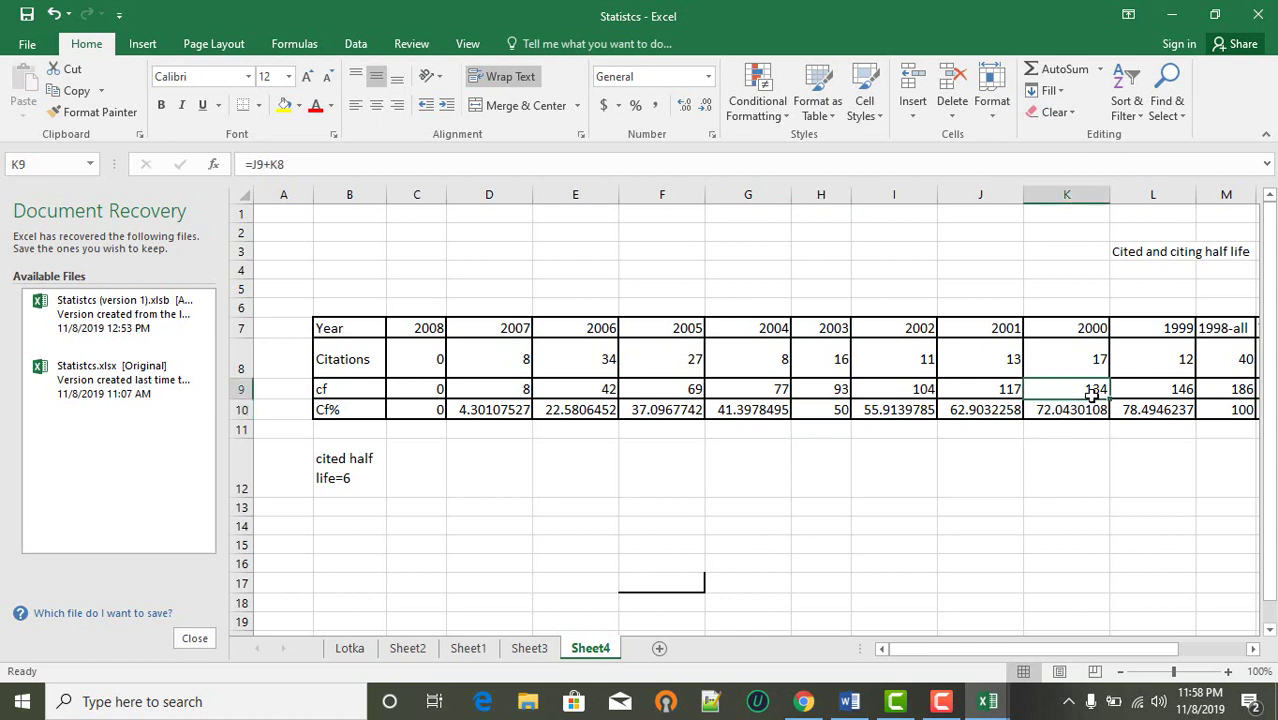
left_click(834, 410)
key("Left")
key("Left")
key("Left")
key("Left")
key("Left")
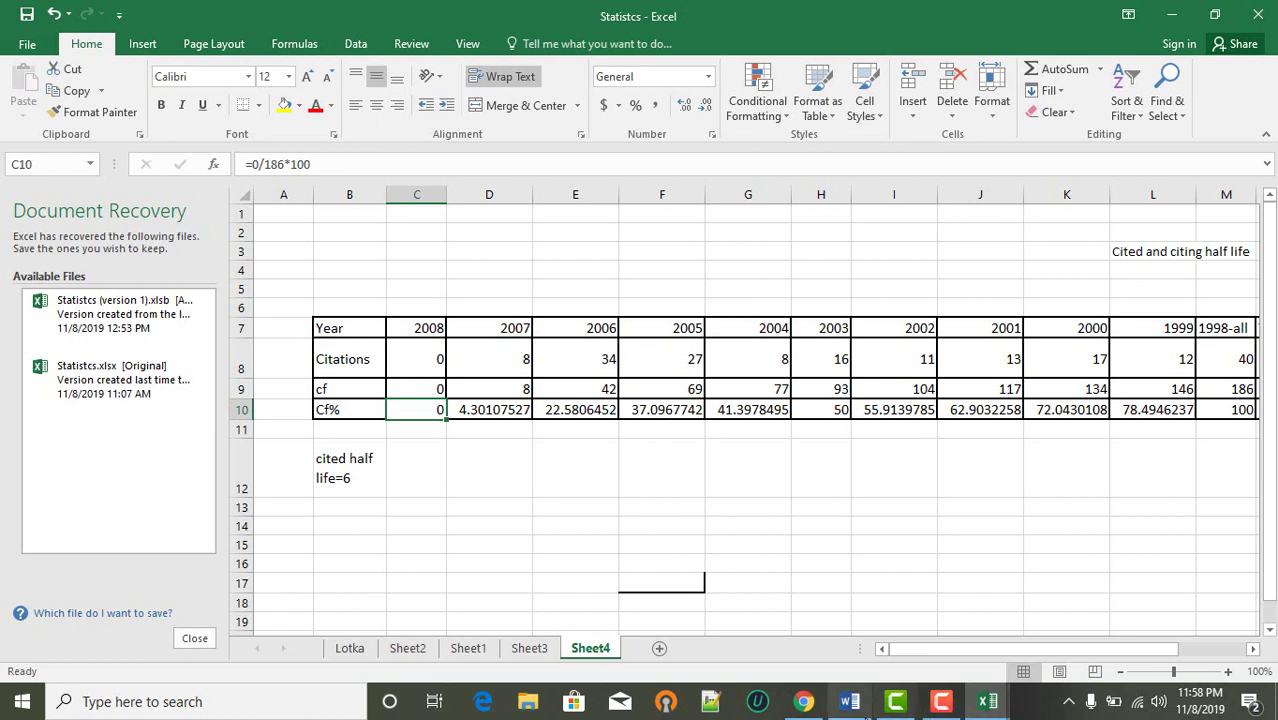
- Switch to the Questions document in Word and copy the second citation table, covering 2004 through 1994-all
mouse_move(850, 701)
left_click(862, 645)
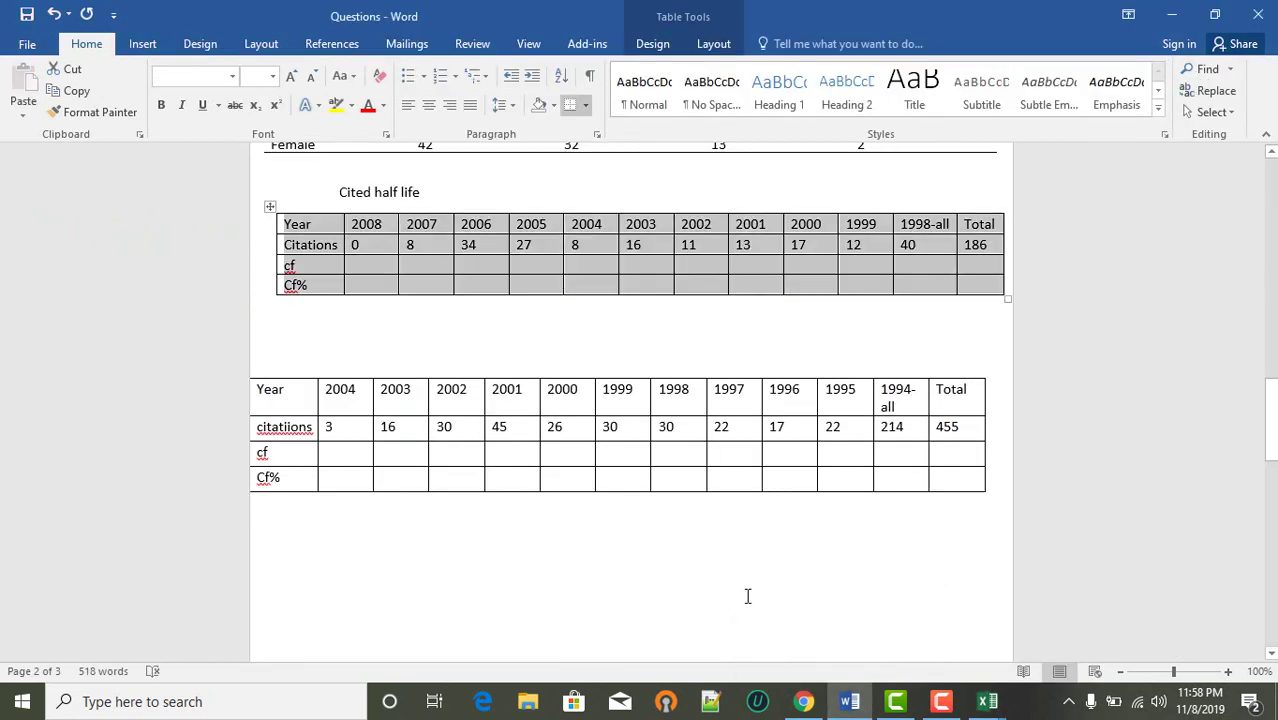
left_click(747, 596)
left_click_drag(293, 389, 791, 525)
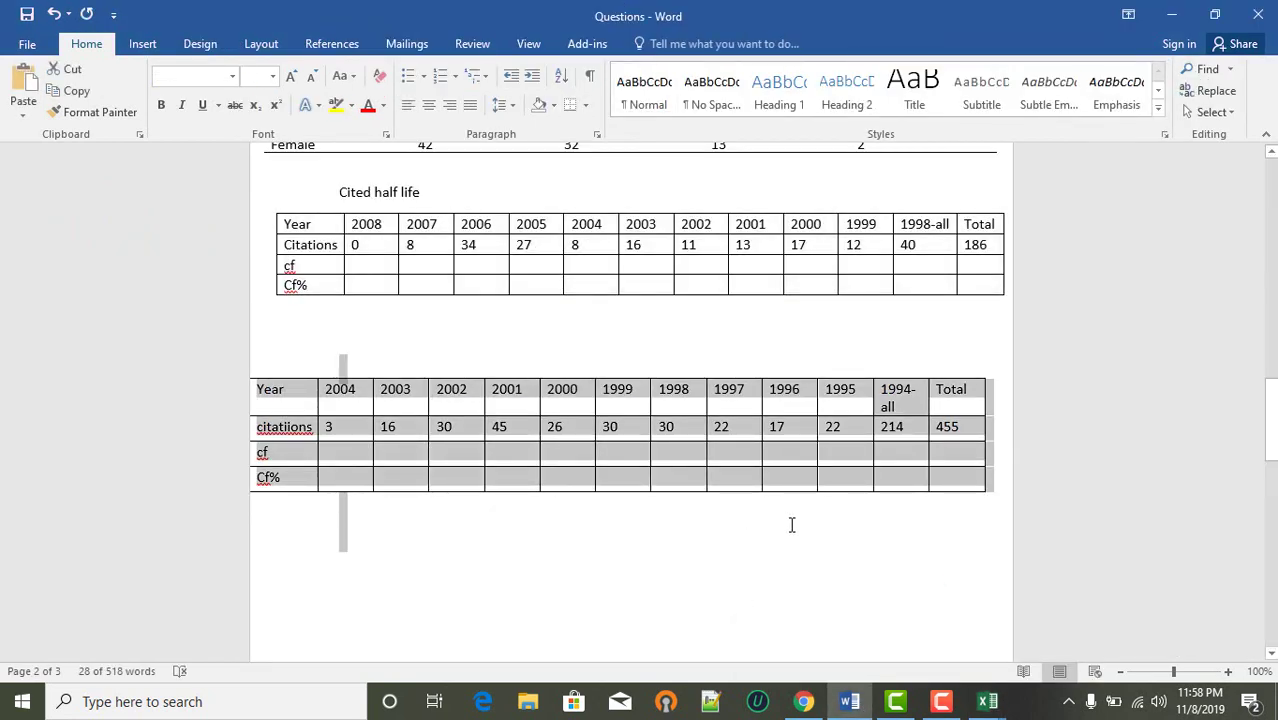
mouse_move(815, 707)
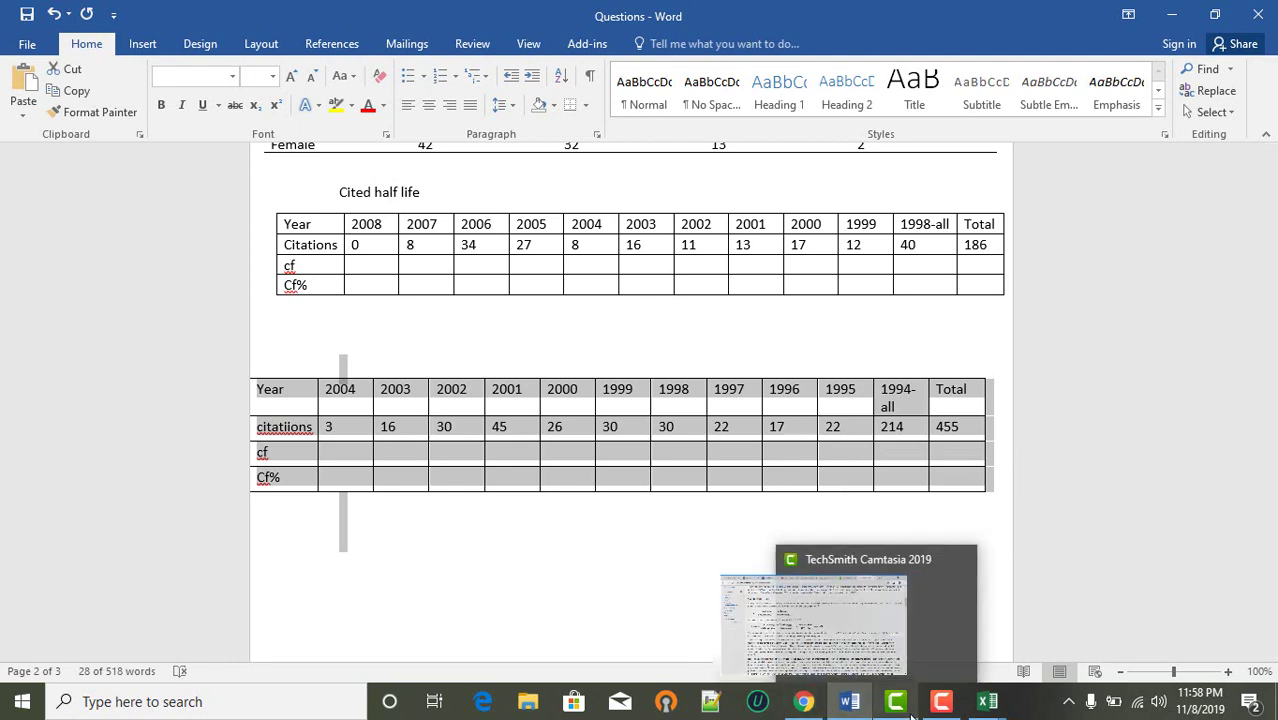
- Switch back to the Statistcs workbook in Excel and paste the copied table at B14 on Sheet4, below the half-life note
mouse_move(987, 702)
left_click(918, 656)
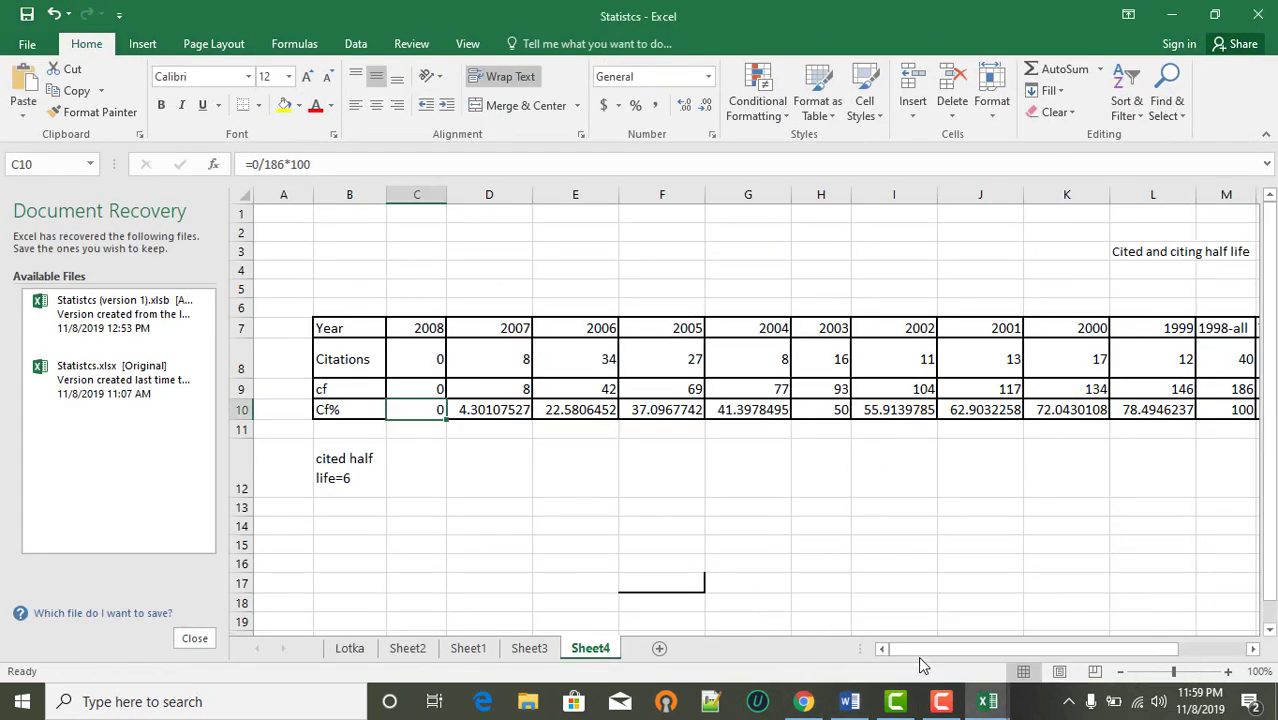
scroll(454, 550, "down", 1)
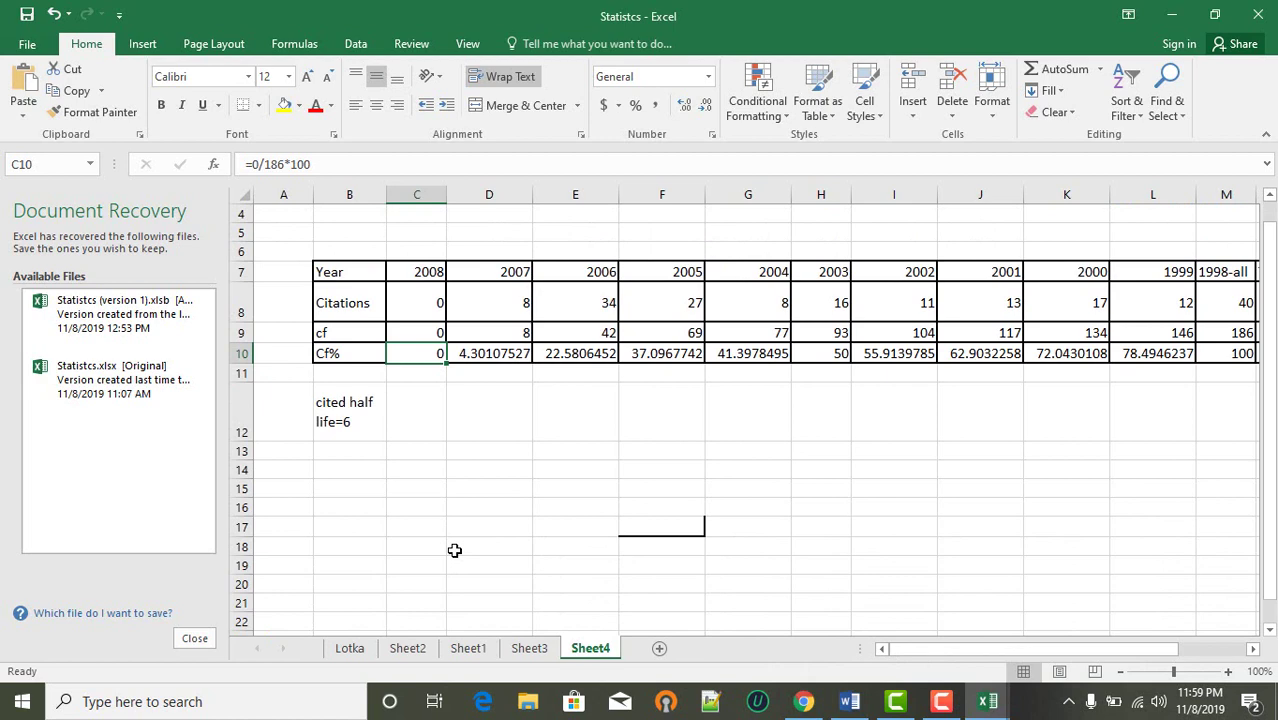
left_click(343, 466)
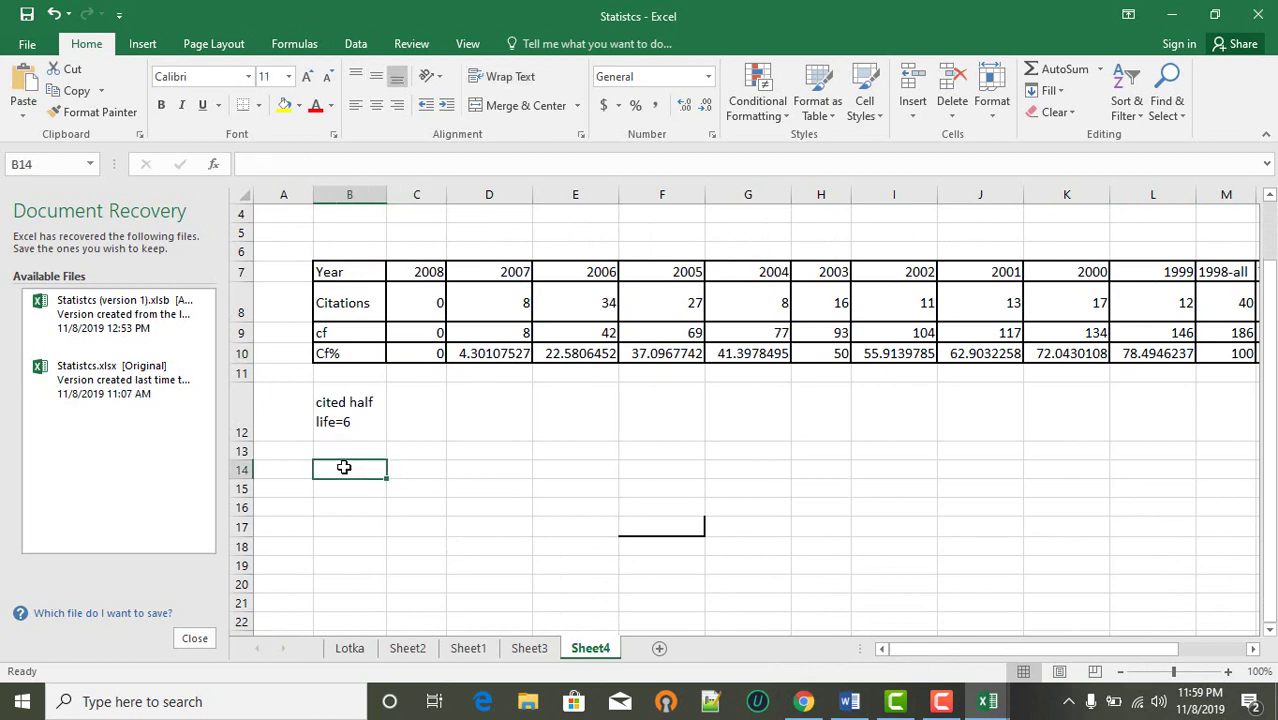
key("ctrl+v")
scroll(585, 465, "down", 2)
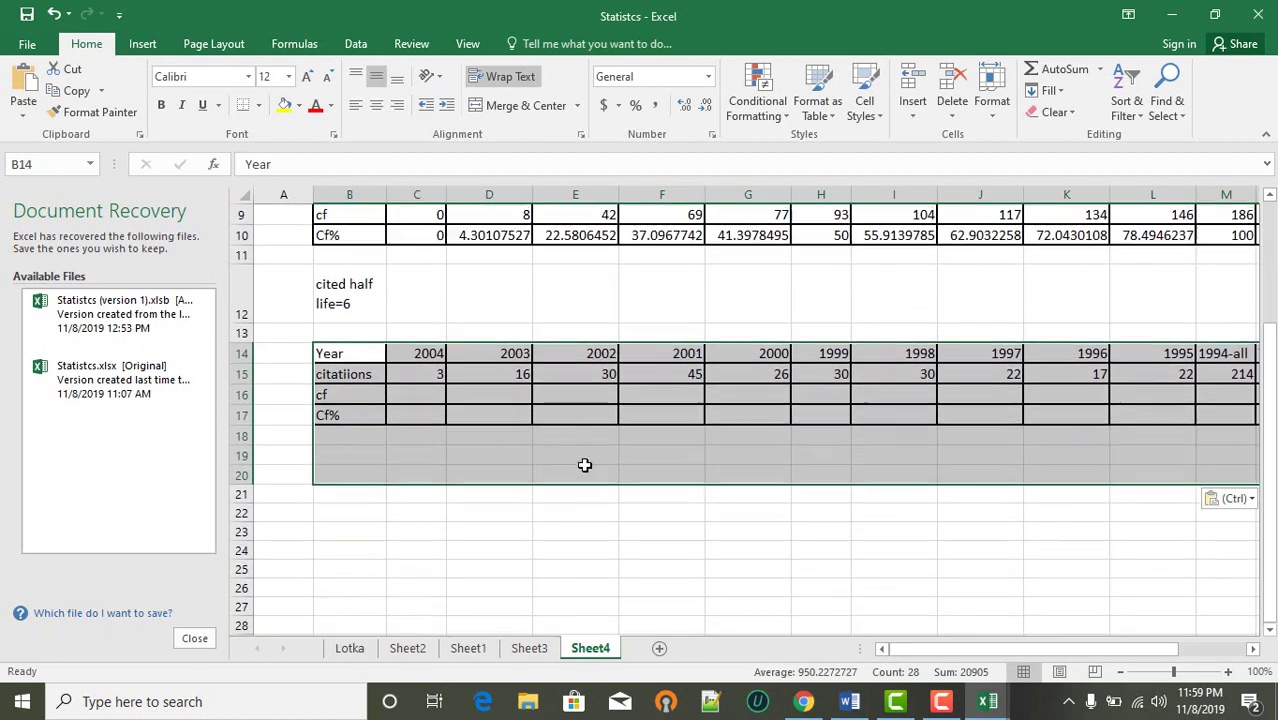
scroll(585, 465, "down", 1, "ctrl")
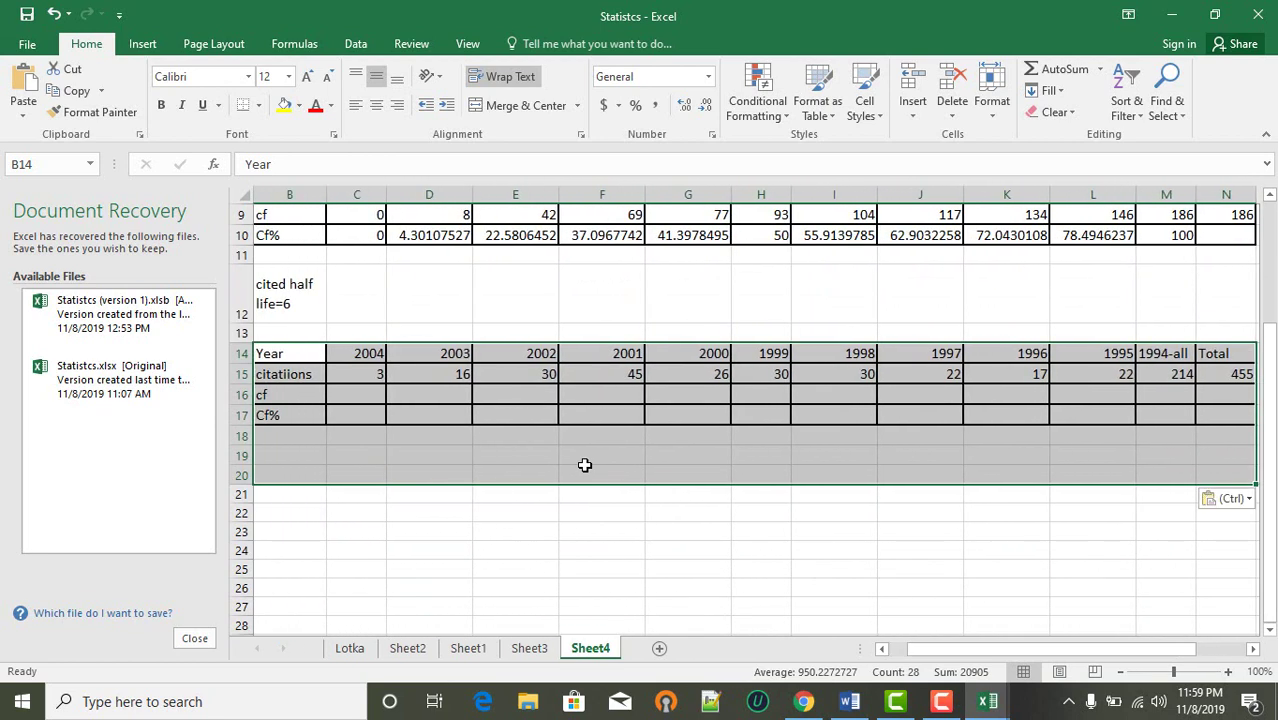
scroll(585, 465, "down", 2, "ctrl")
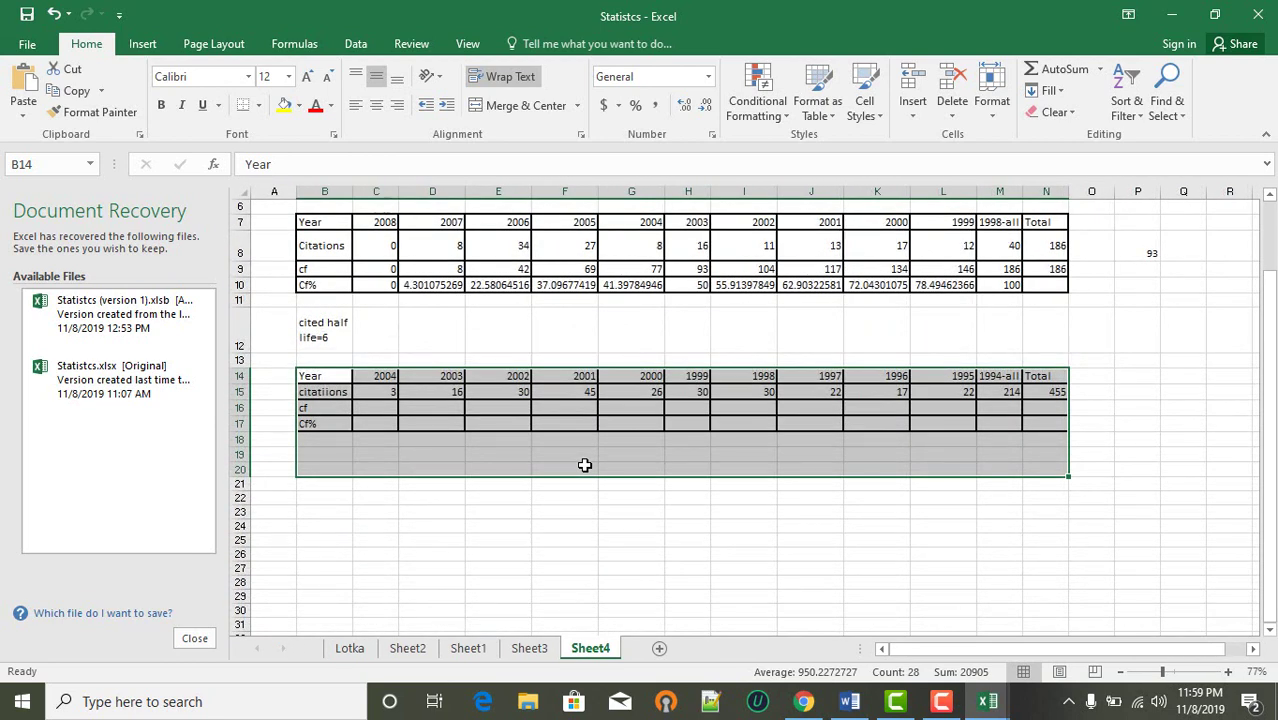
left_click(621, 566)
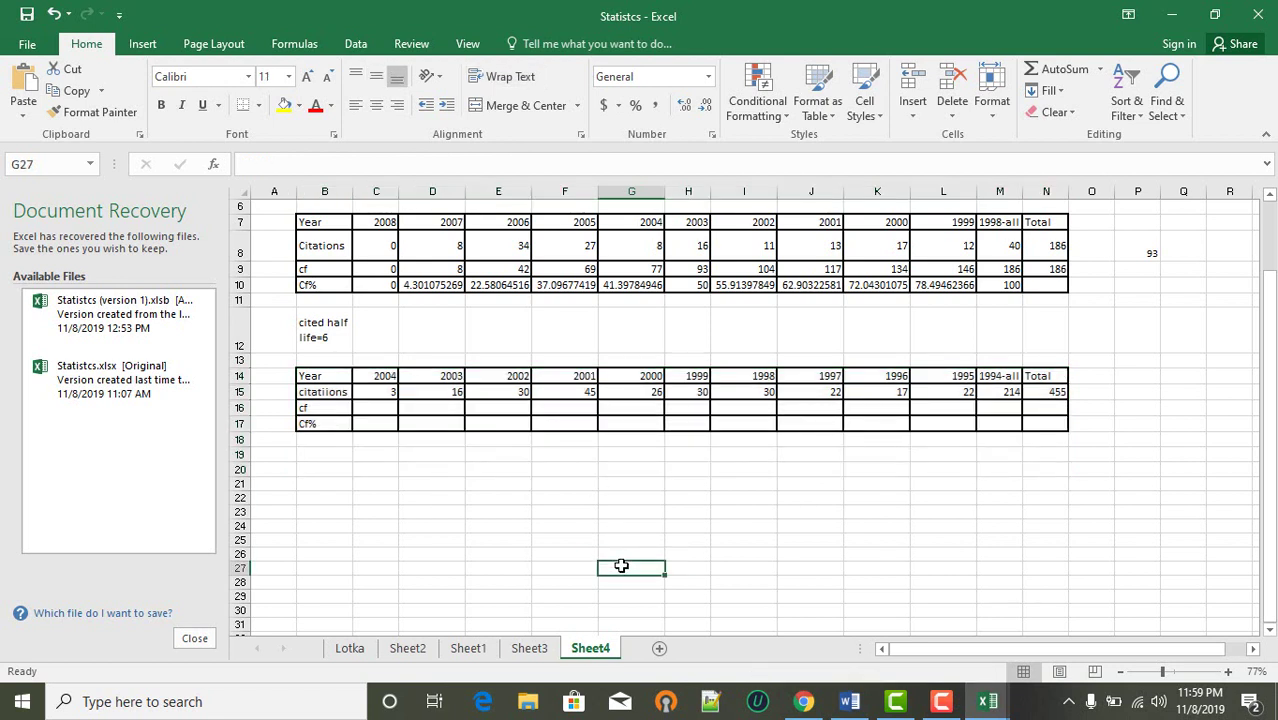
- Enter 3 as the cf value for 2004 in C16 of the second table
left_click(824, 405)
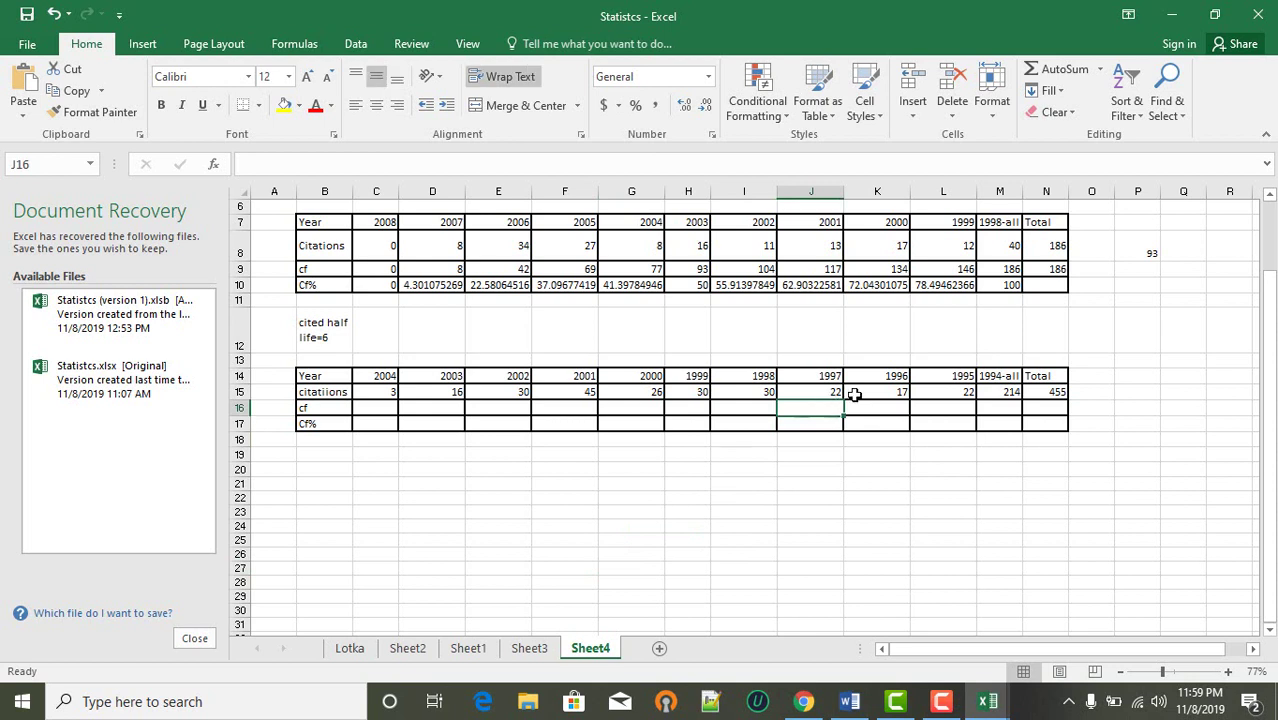
left_click(855, 395)
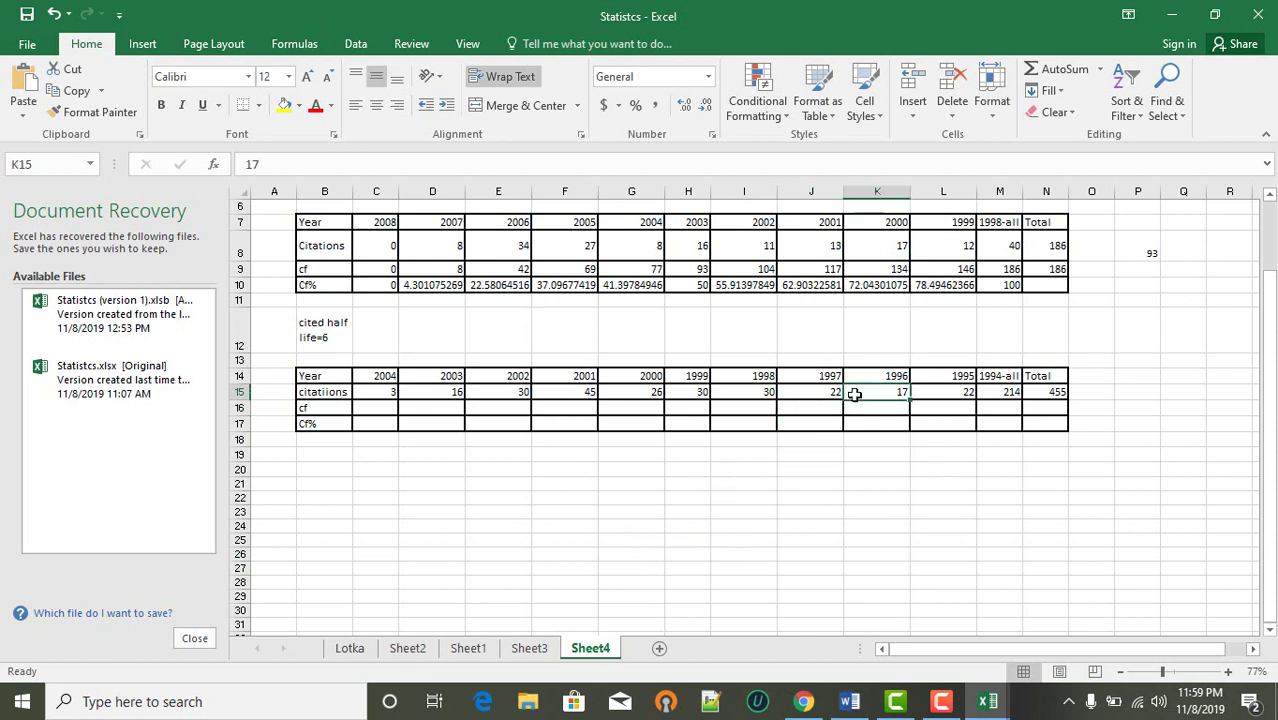
left_click(1168, 673)
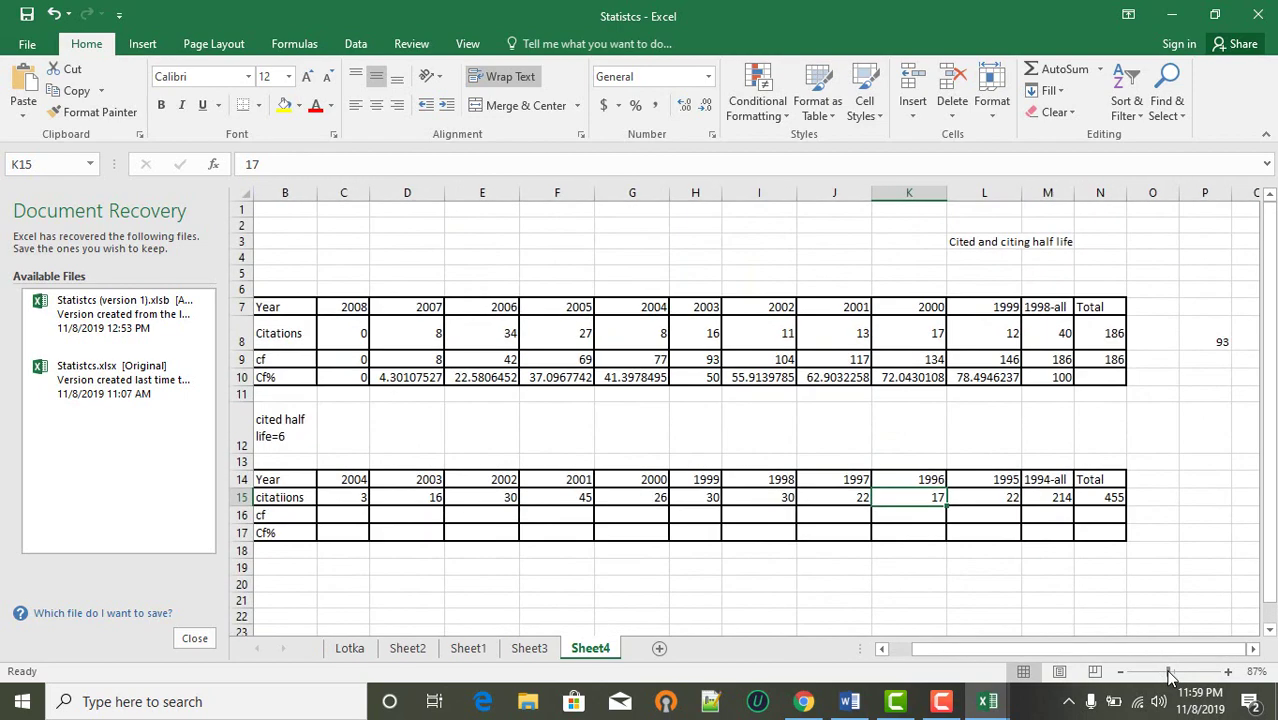
scroll(905, 577, "down", 2)
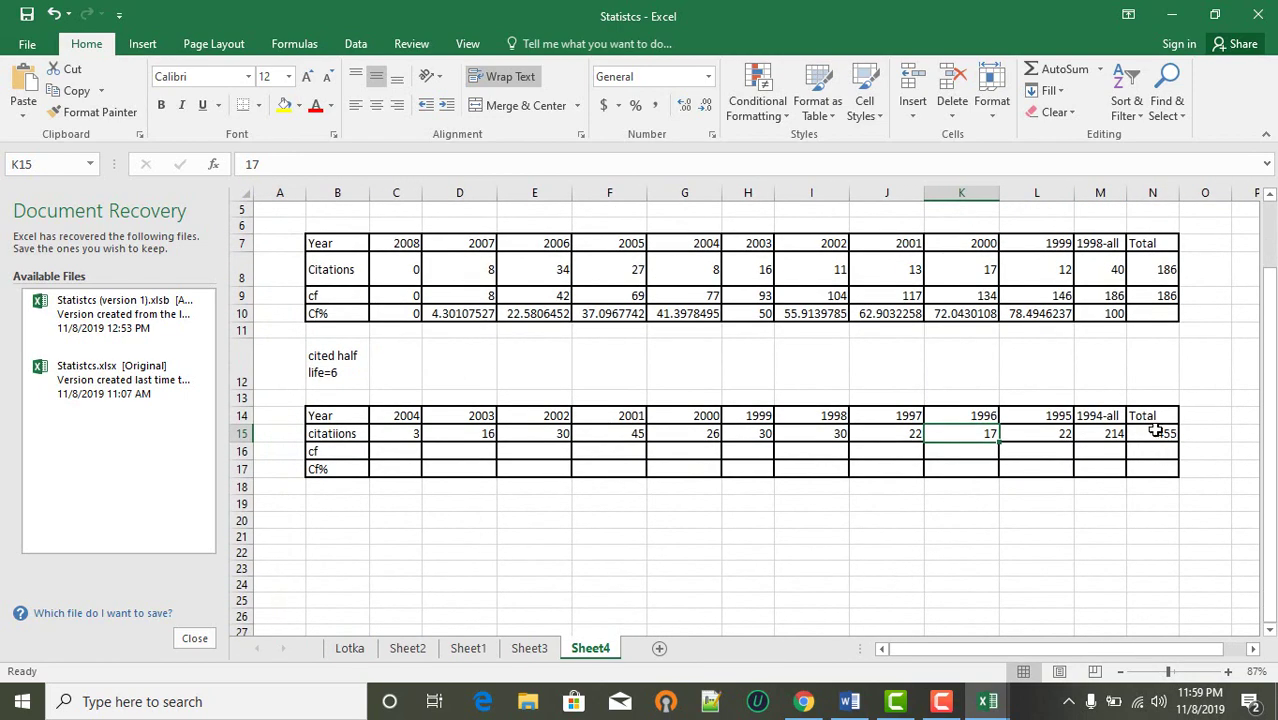
left_click(1153, 430)
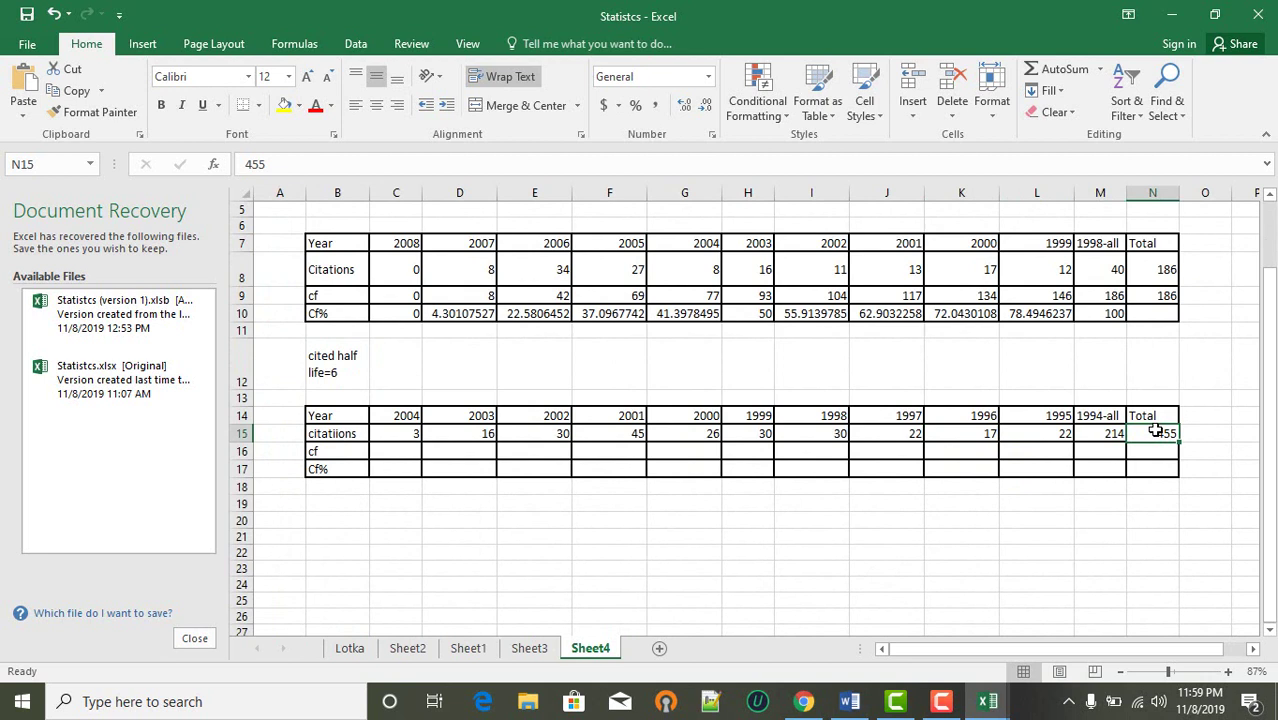
left_click(402, 455)
type("=")
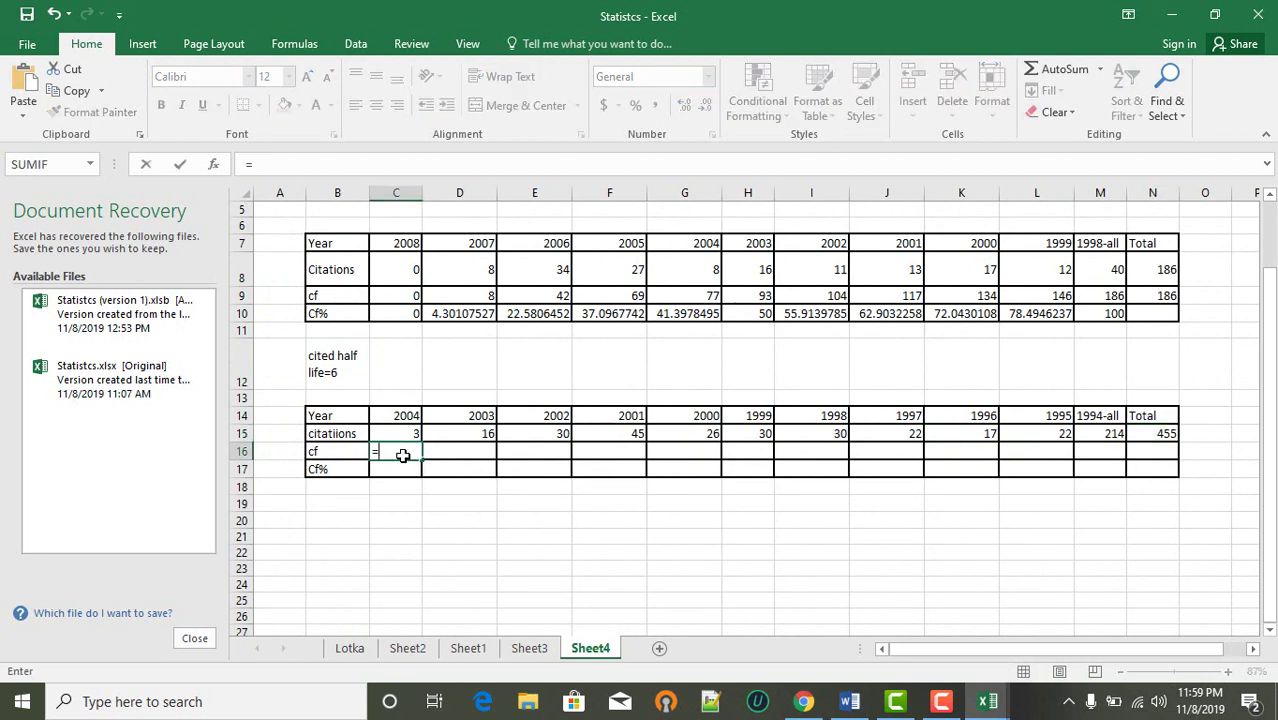
key("BackSpace")
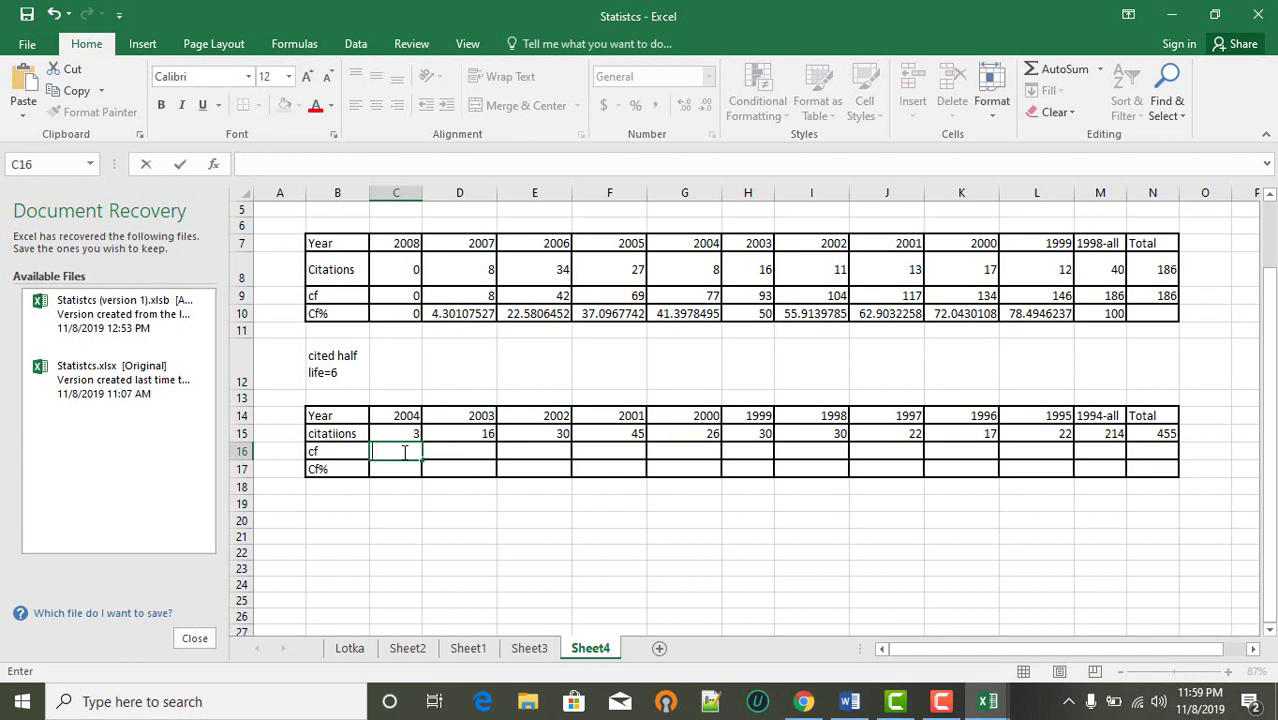
- Calculate the cf for 2003 in D16 with the formula =D15+C16
left_click(430, 450)
type("=")
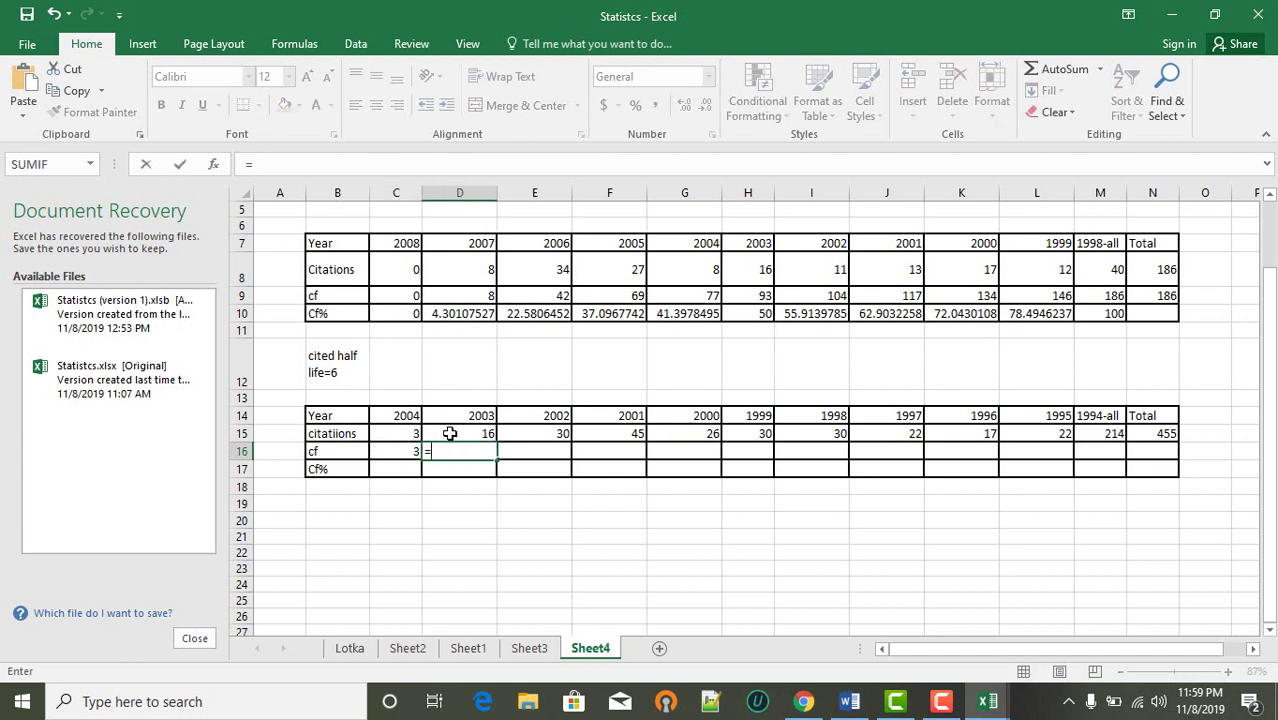
left_click(452, 433)
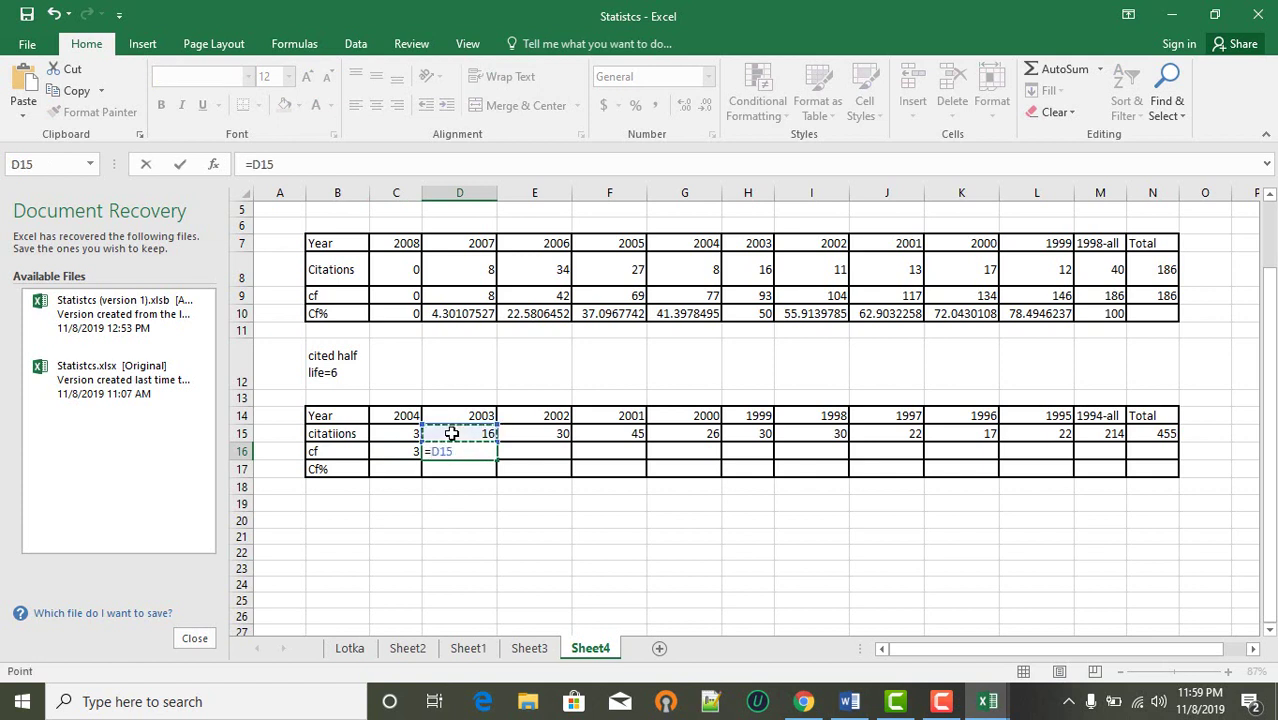
type("+")
left_click(398, 452)
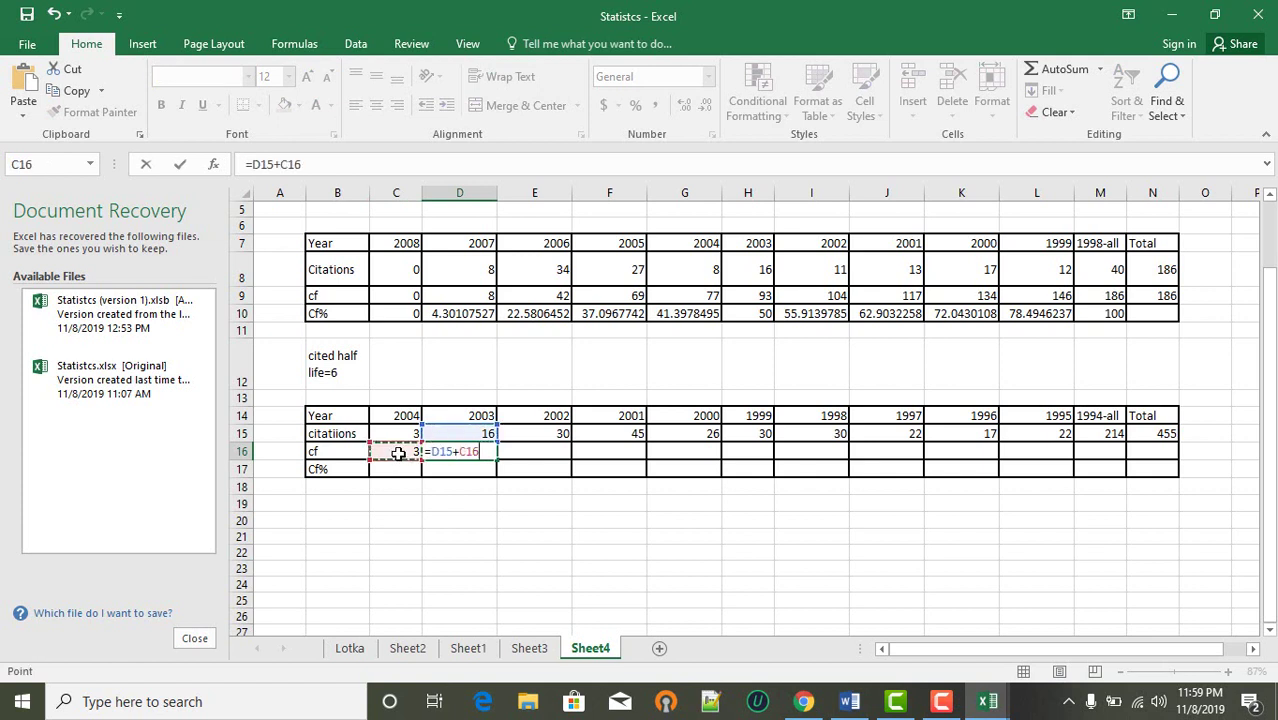
key("Return")
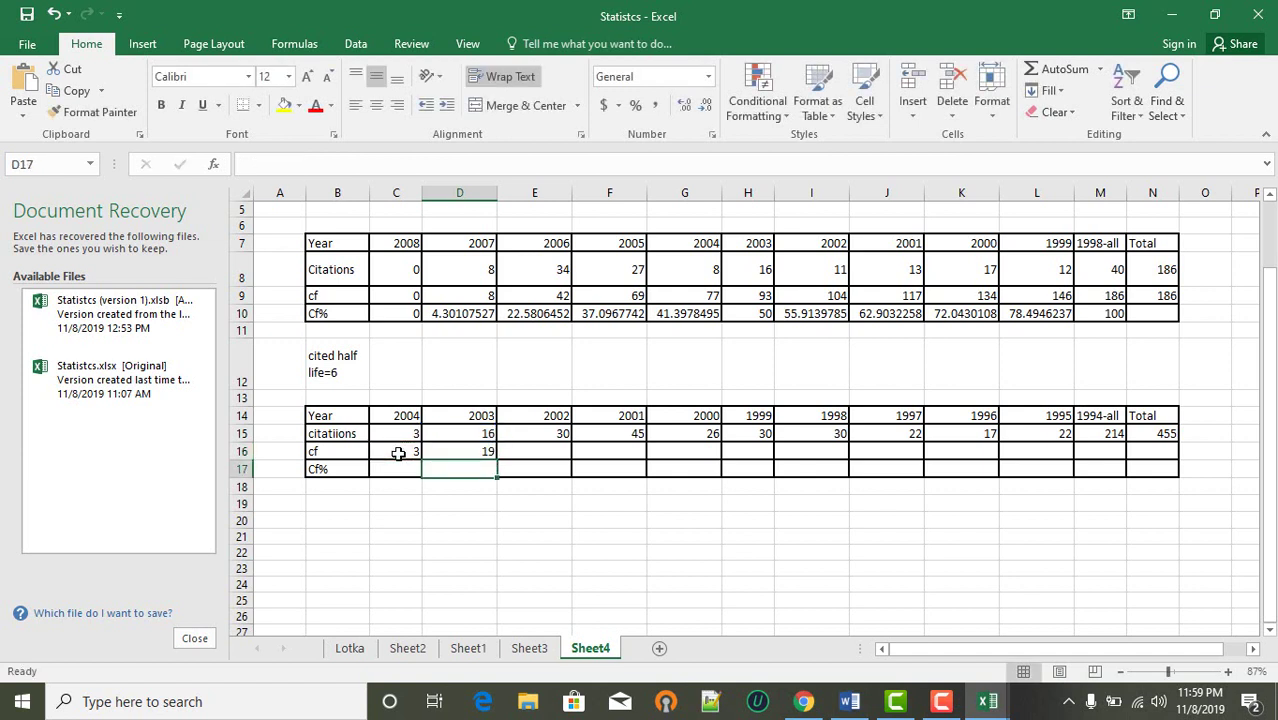
- Calculate the cf for 2002 in E16 with the formula =E15+D16
left_click(538, 453)
type("=")
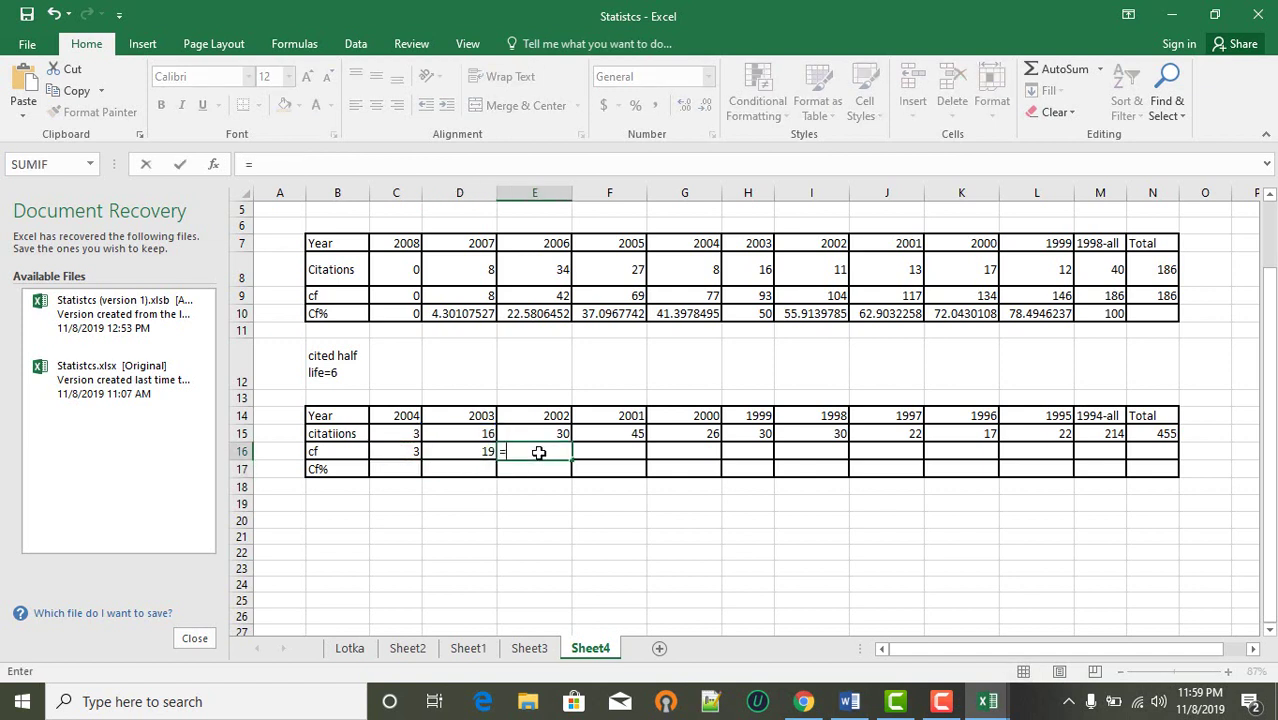
left_click(555, 432)
type("+")
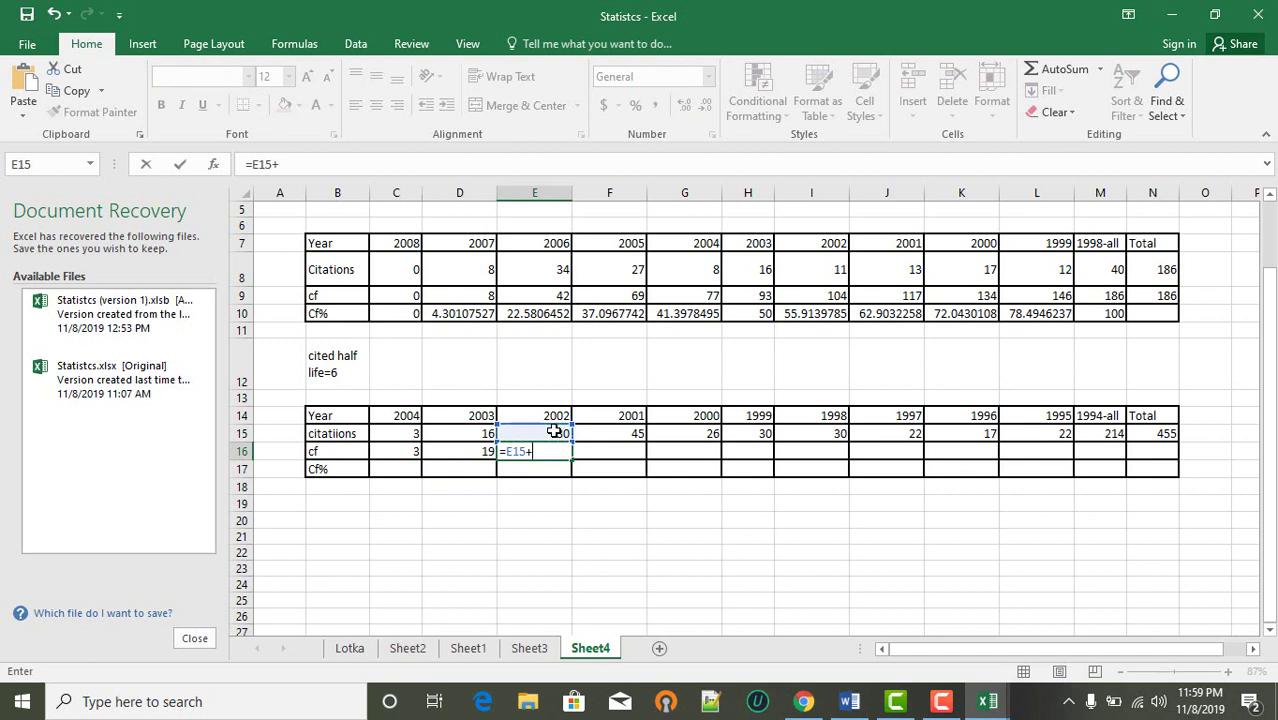
left_click(469, 451)
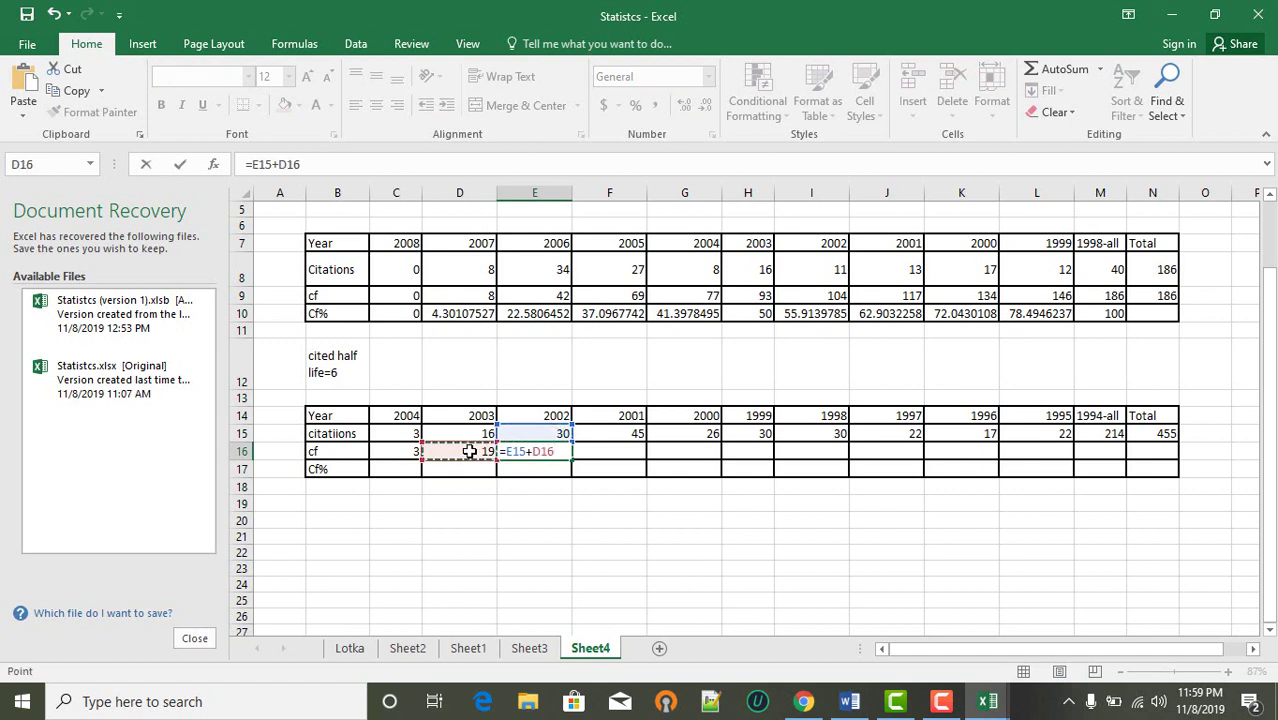
key("Return")
- Calculate the cf for 2001 in F16 with the formula =F15+E16
left_click(595, 459)
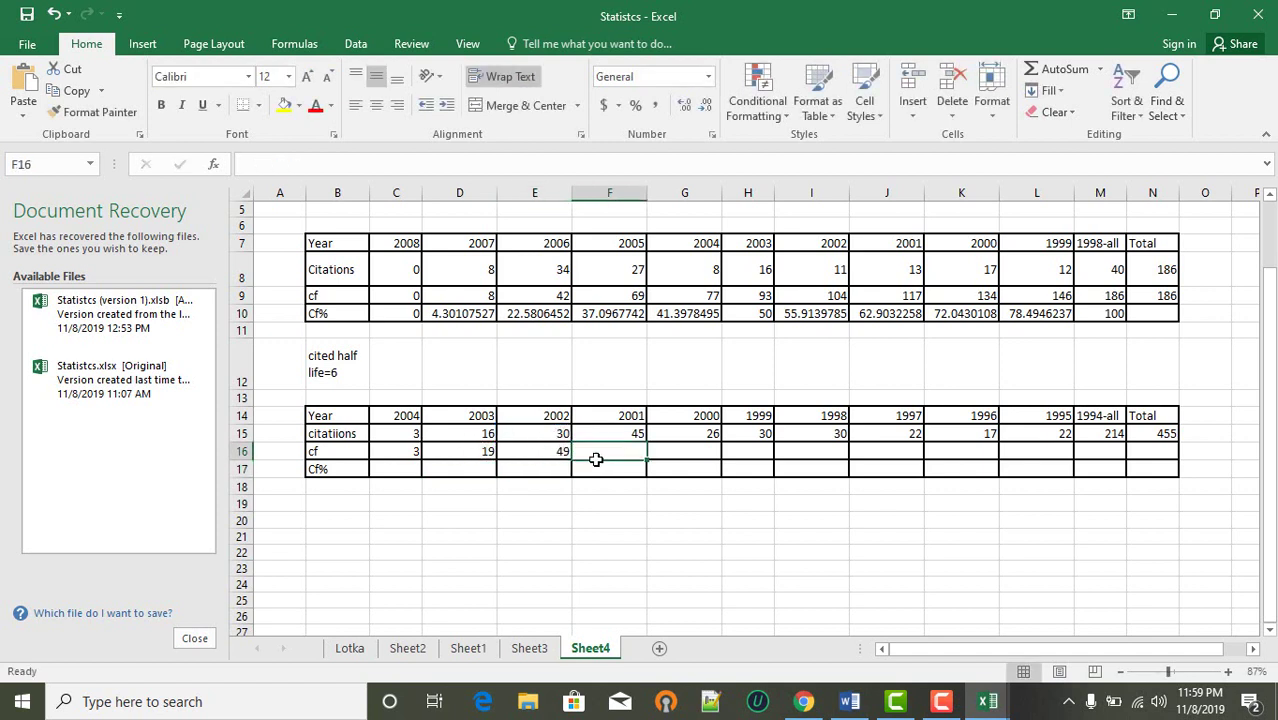
type("=")
left_click(619, 432)
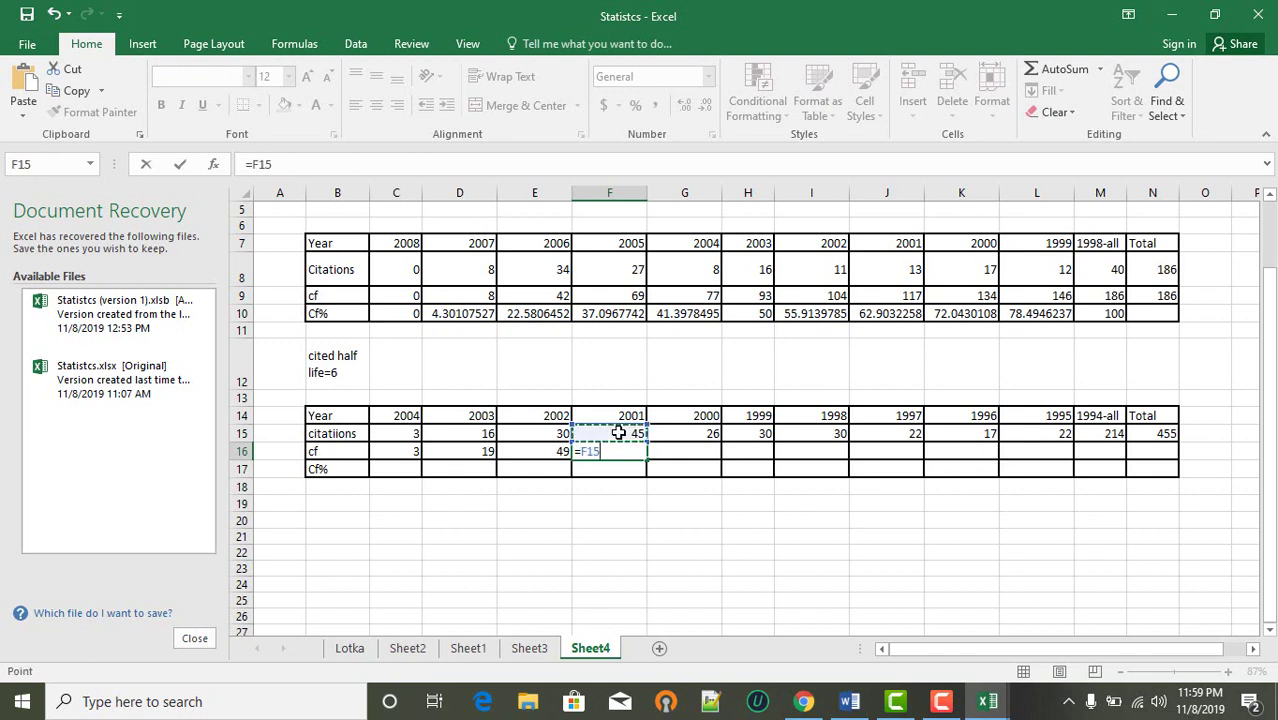
type("+")
left_click(562, 451)
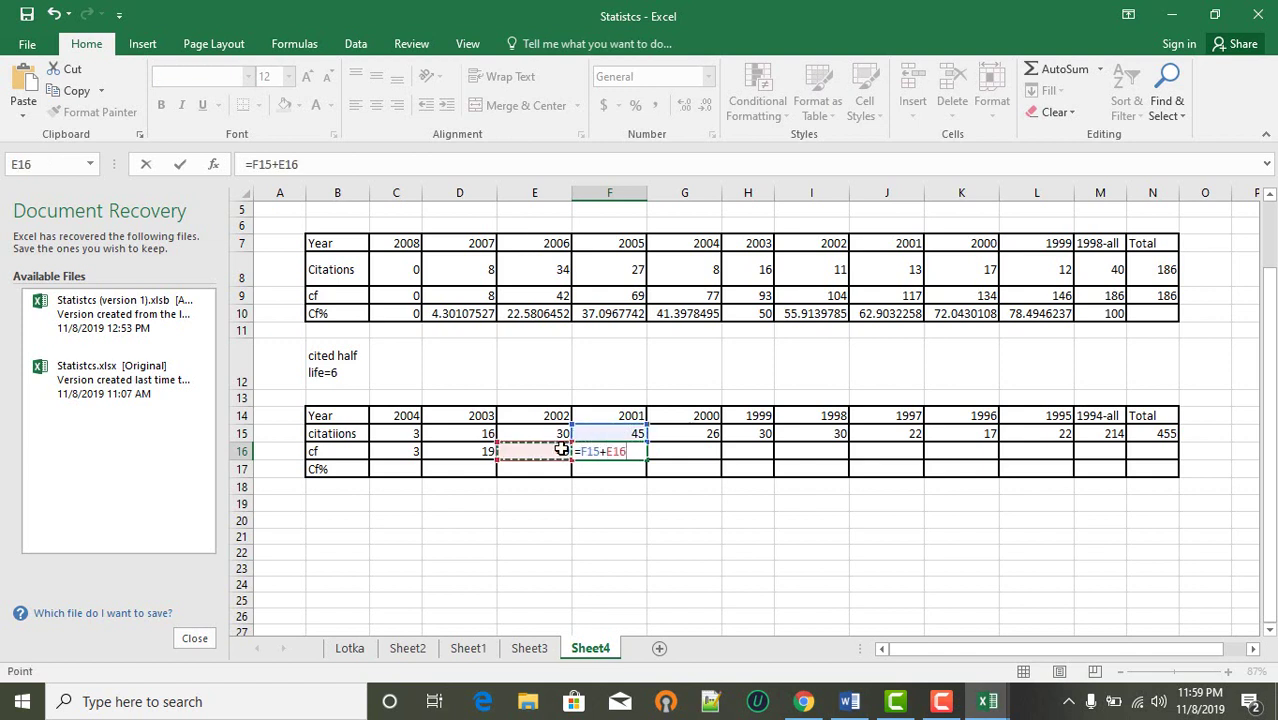
key("Return")
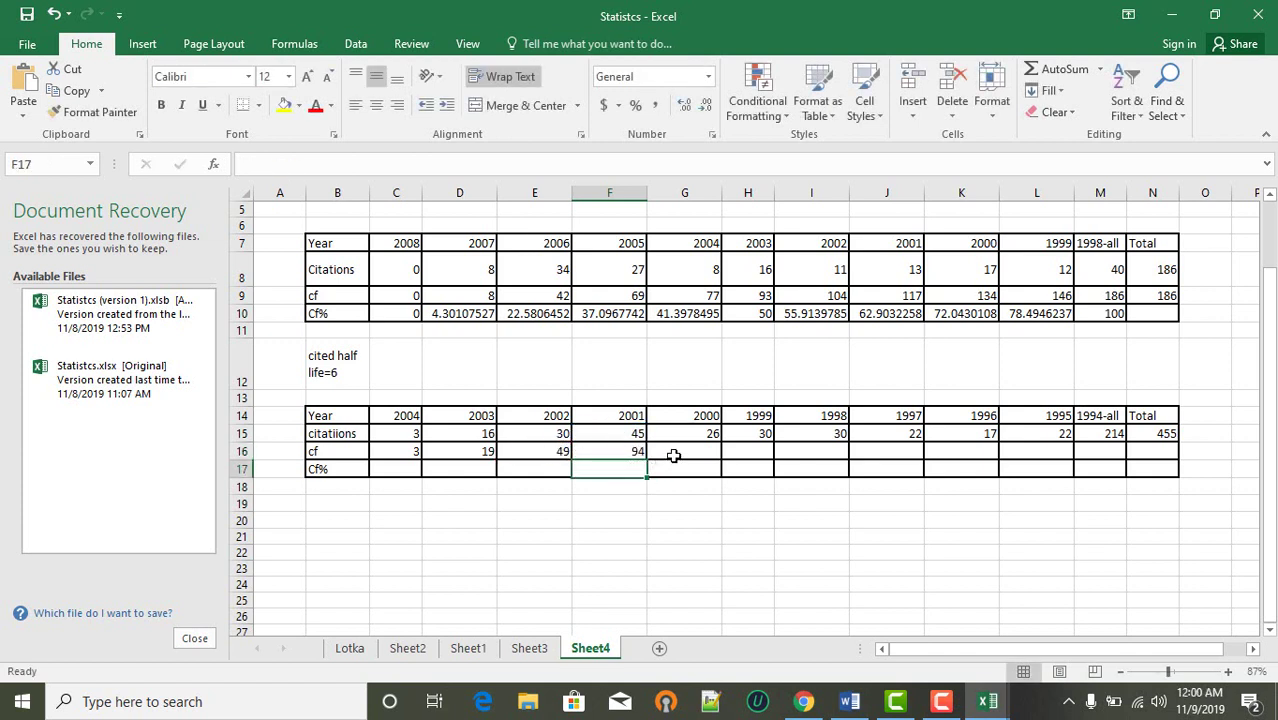
- Calculate the cf for 2000 in G16 with the formula +G15+F16
left_click(672, 454)
type("+")
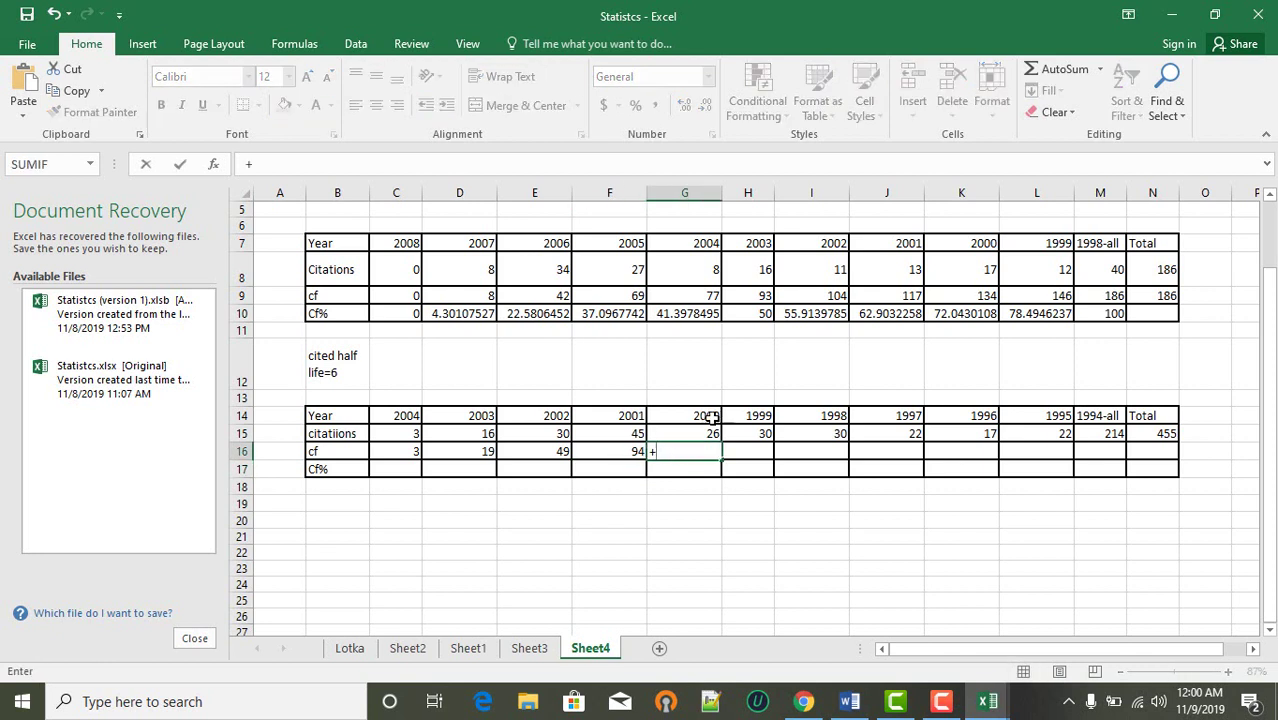
left_click(698, 432)
type("+")
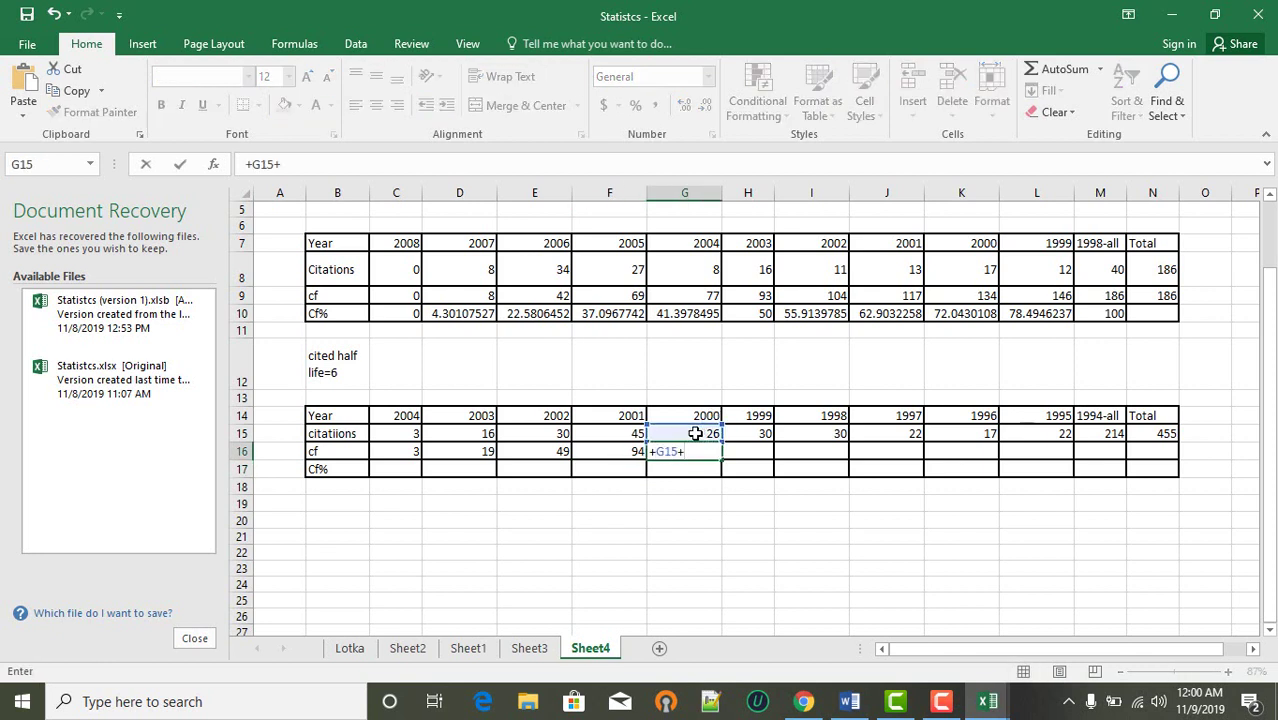
left_click(638, 453)
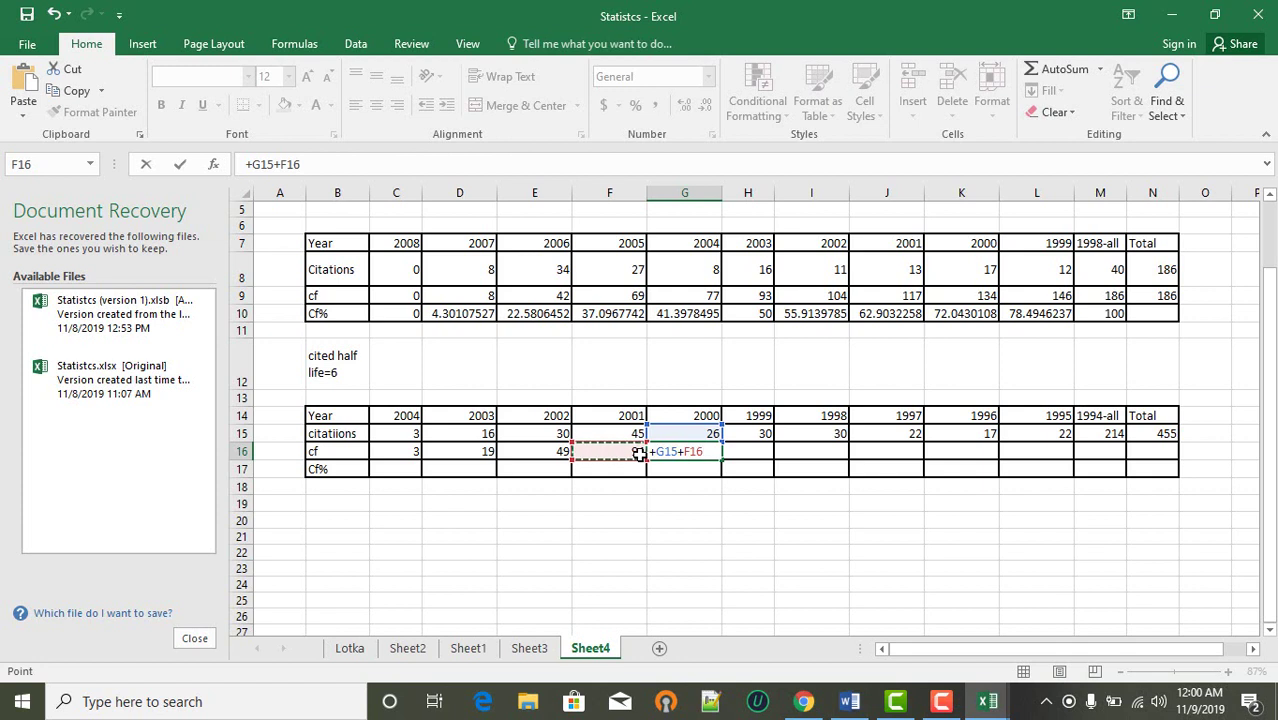
key("Return")
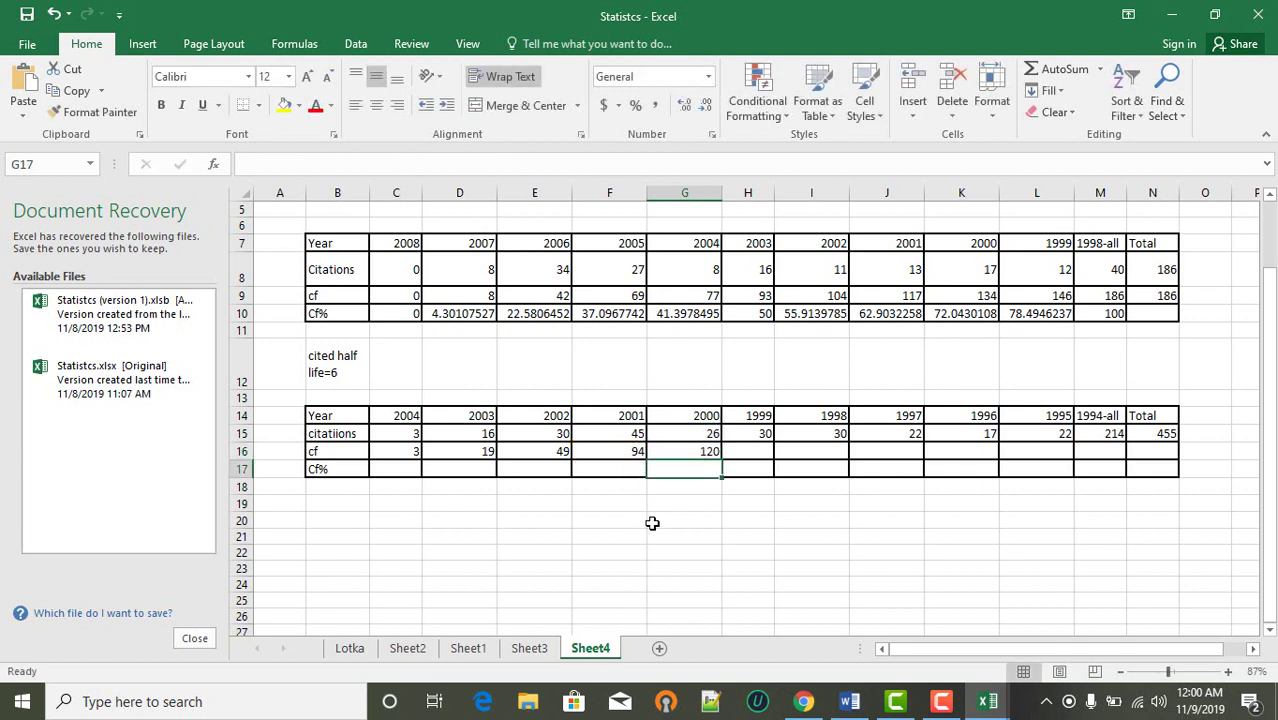
- Calculate the cf for 1999 in H16 with the formula =H15+G16
left_click(748, 453)
type("=")
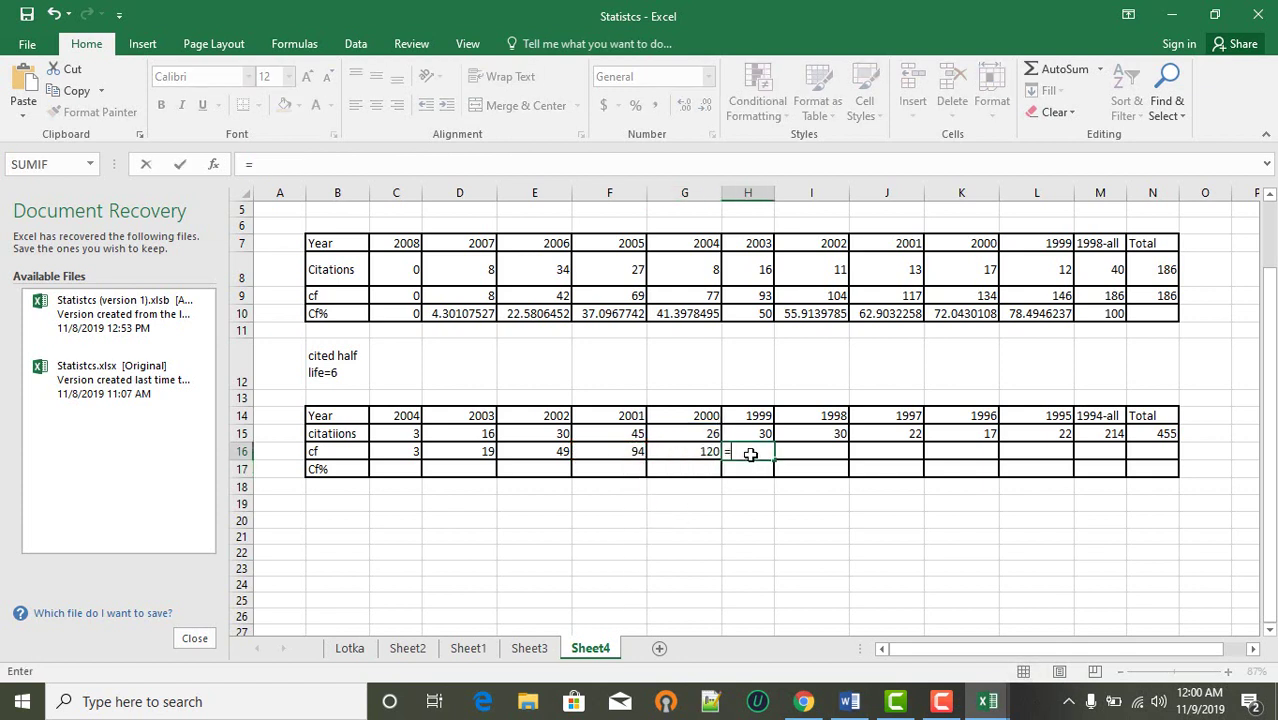
left_click(760, 437)
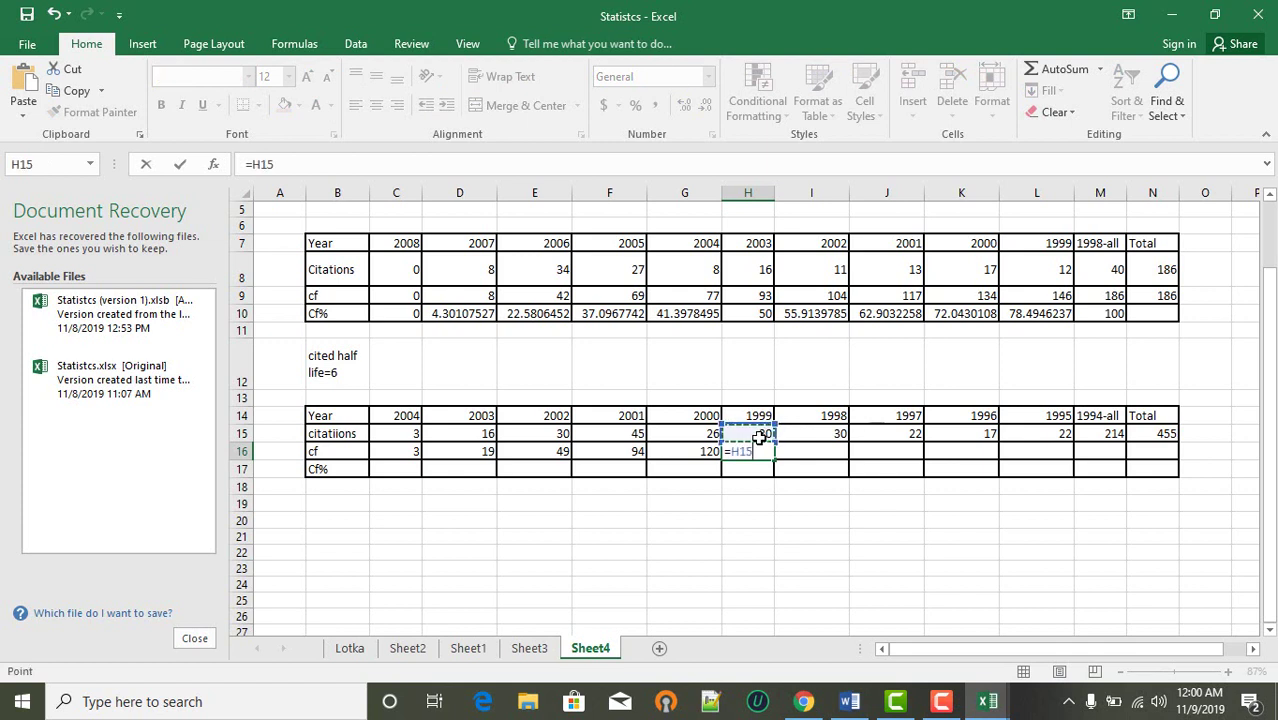
type("+")
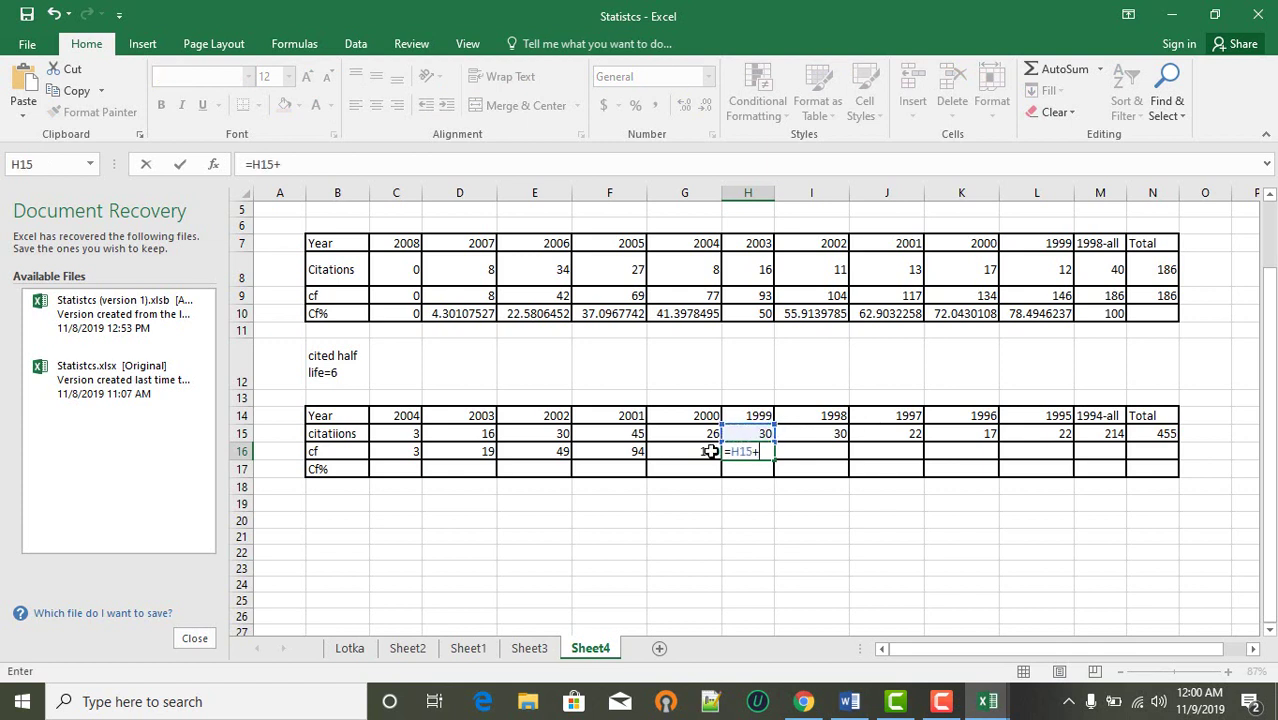
left_click(712, 450)
key("Return")
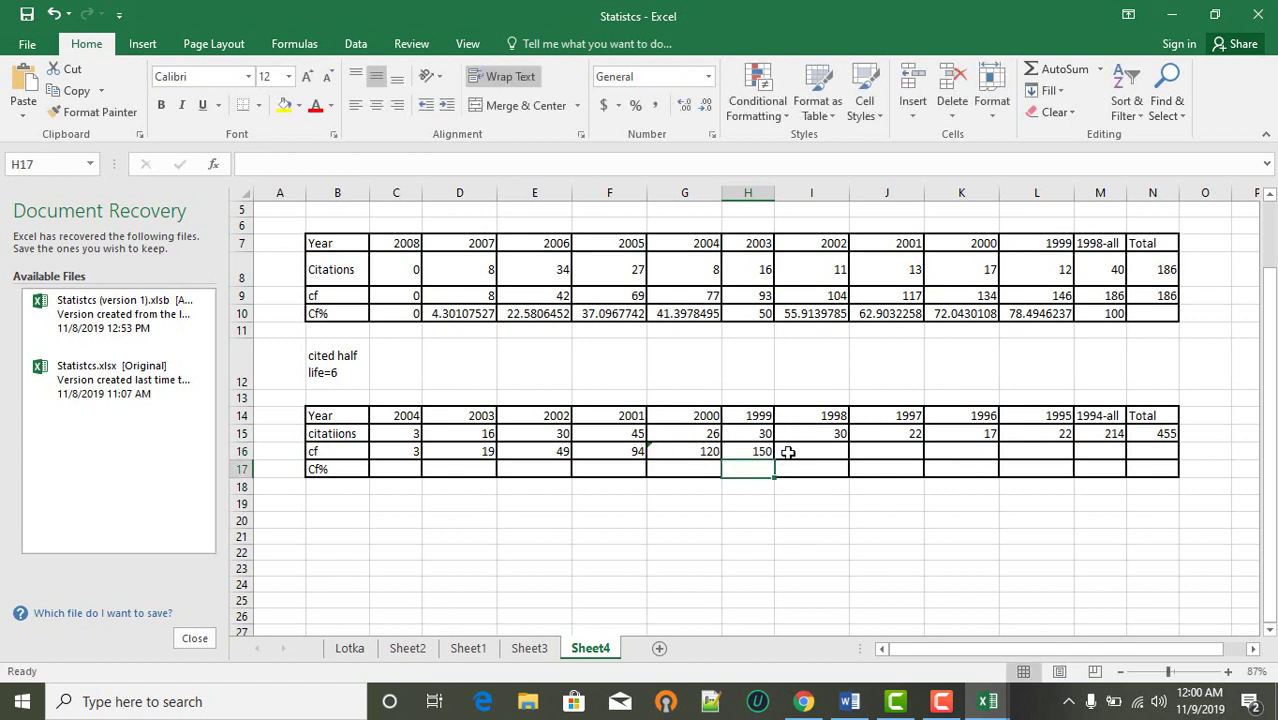
- Enter the cf values 180, 202, 219 and 241 for 1998 through 1995 in I16:L16
left_click(792, 452)
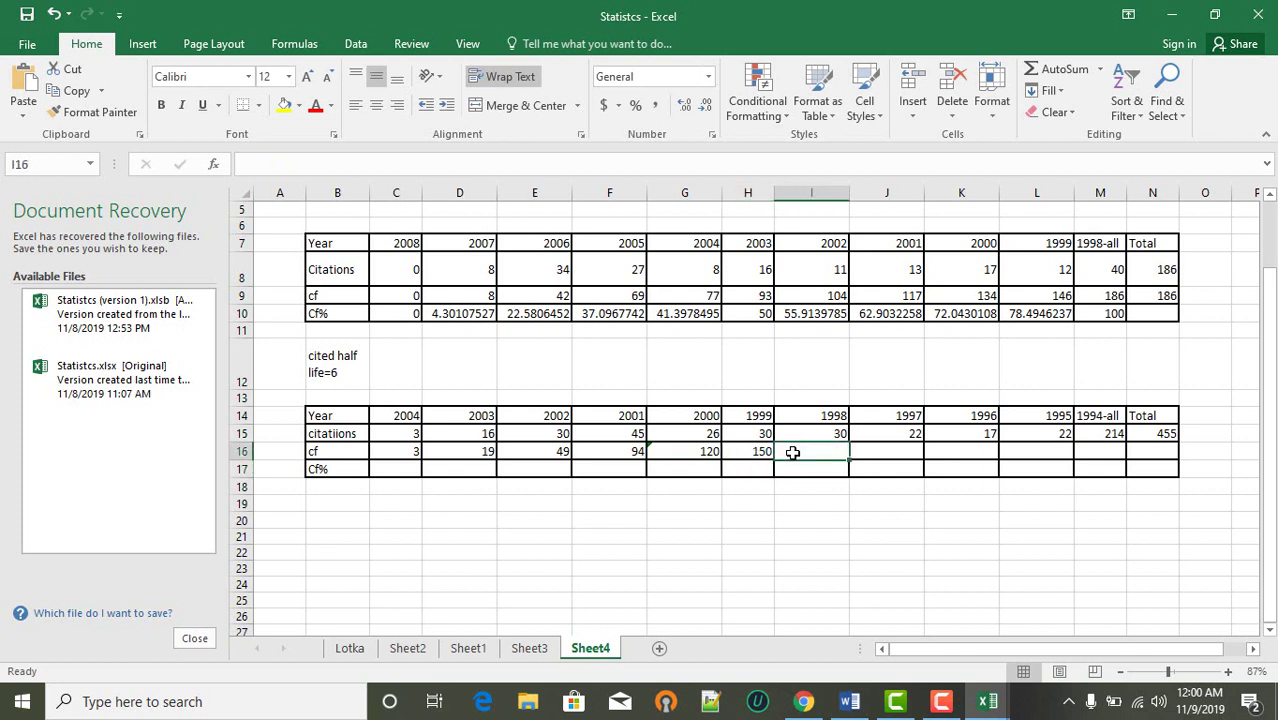
type("180")
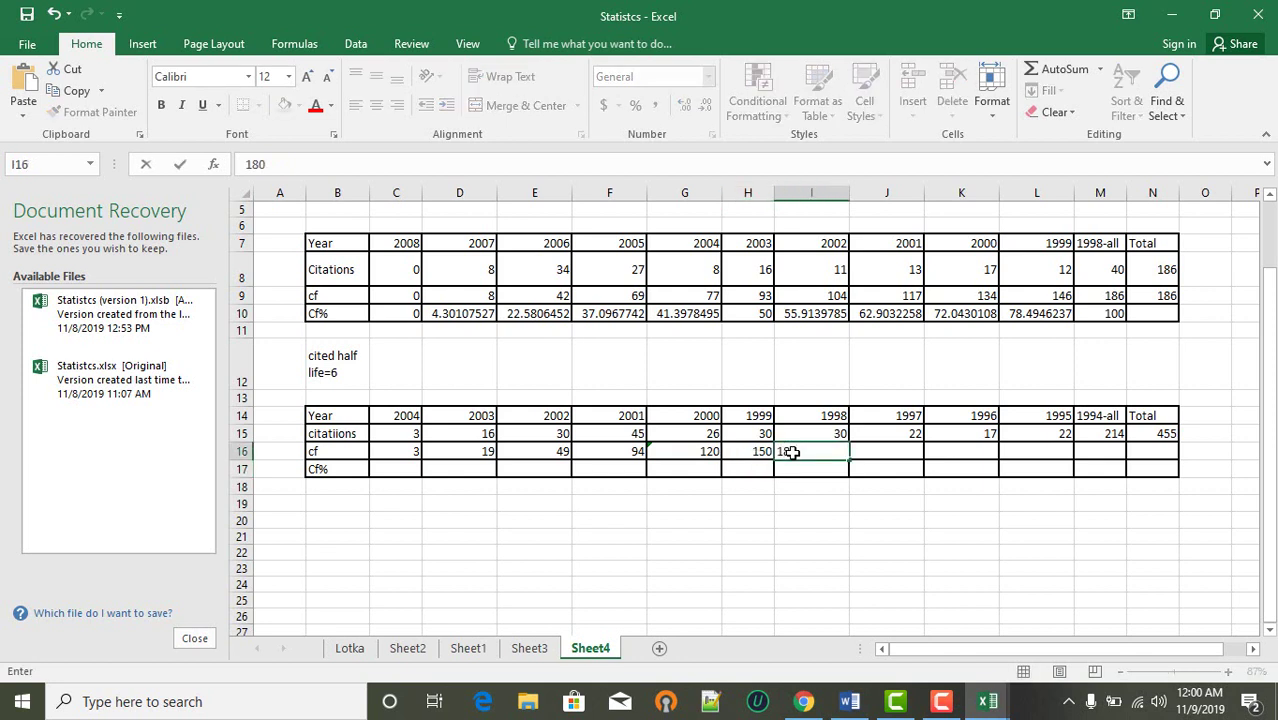
key("Tab")
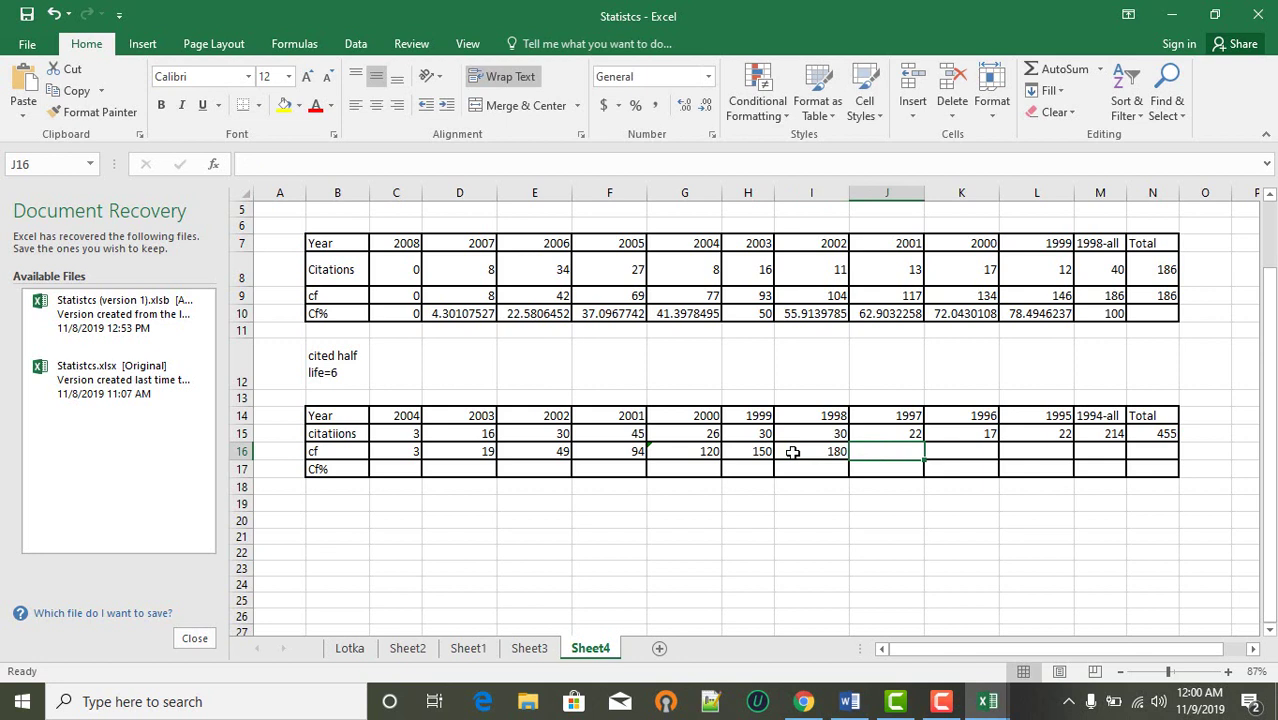
type("202")
key("Tab")
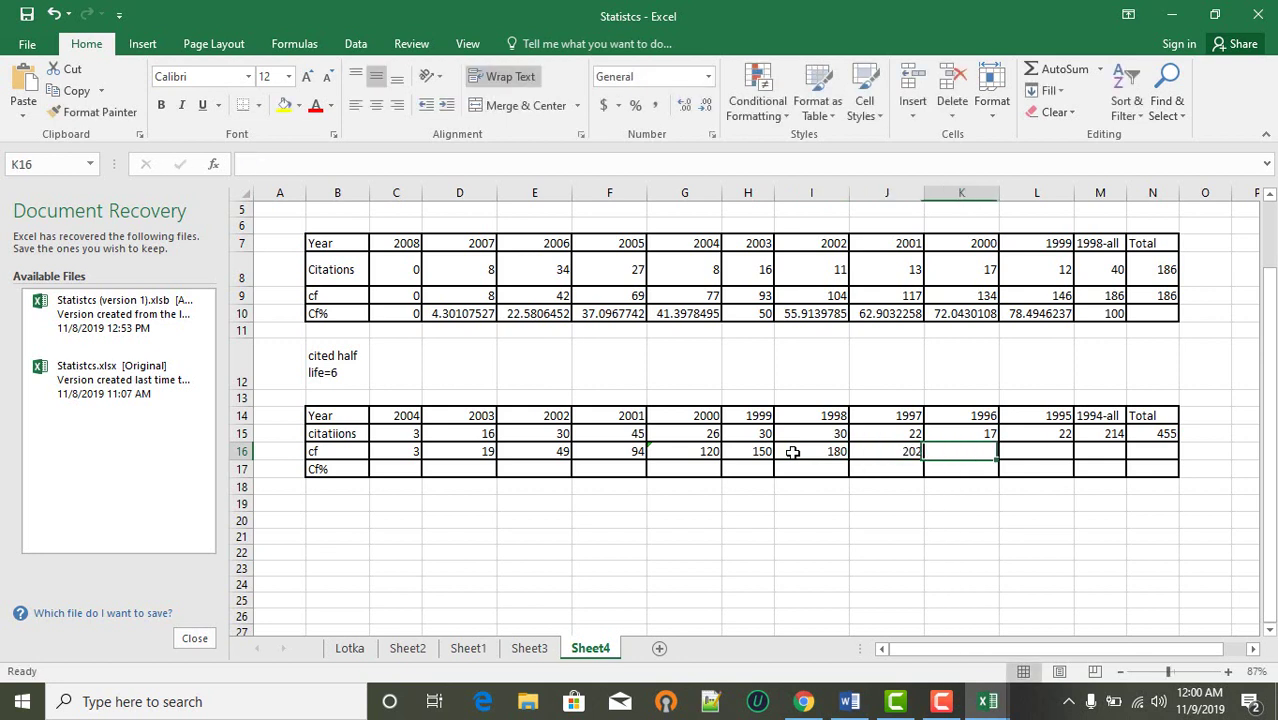
type("21")
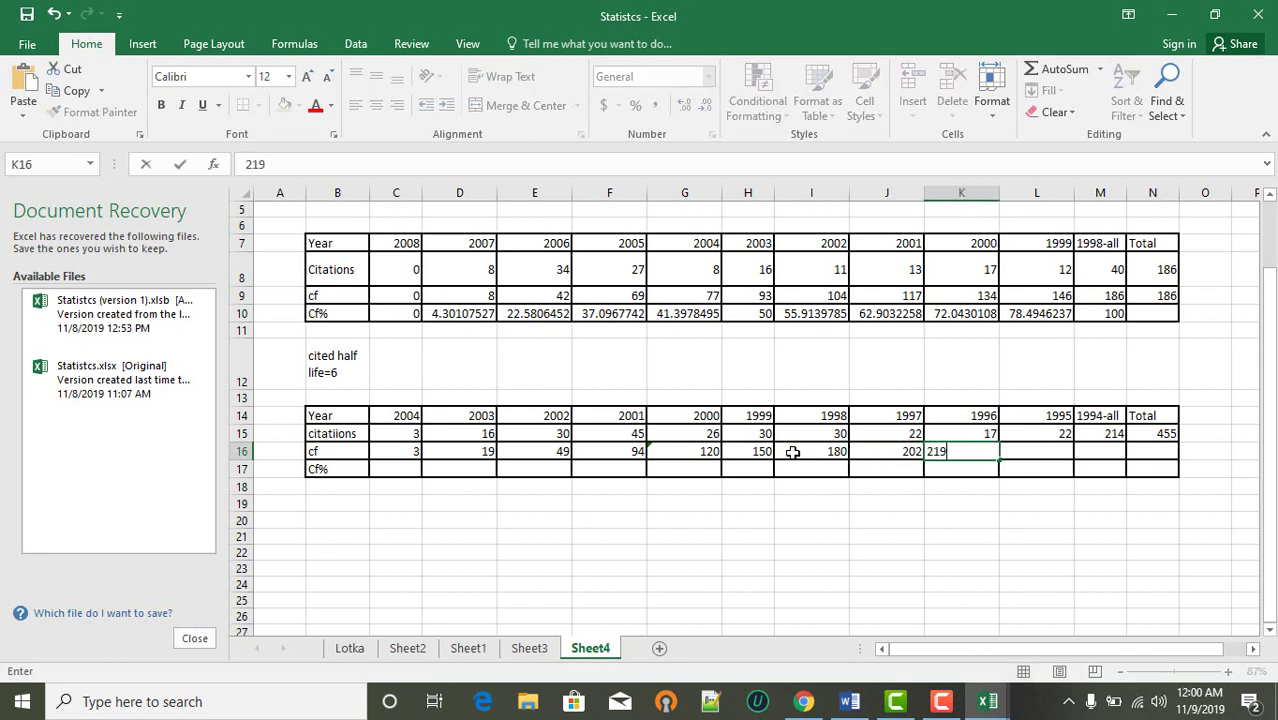
type("9")
key("Tab")
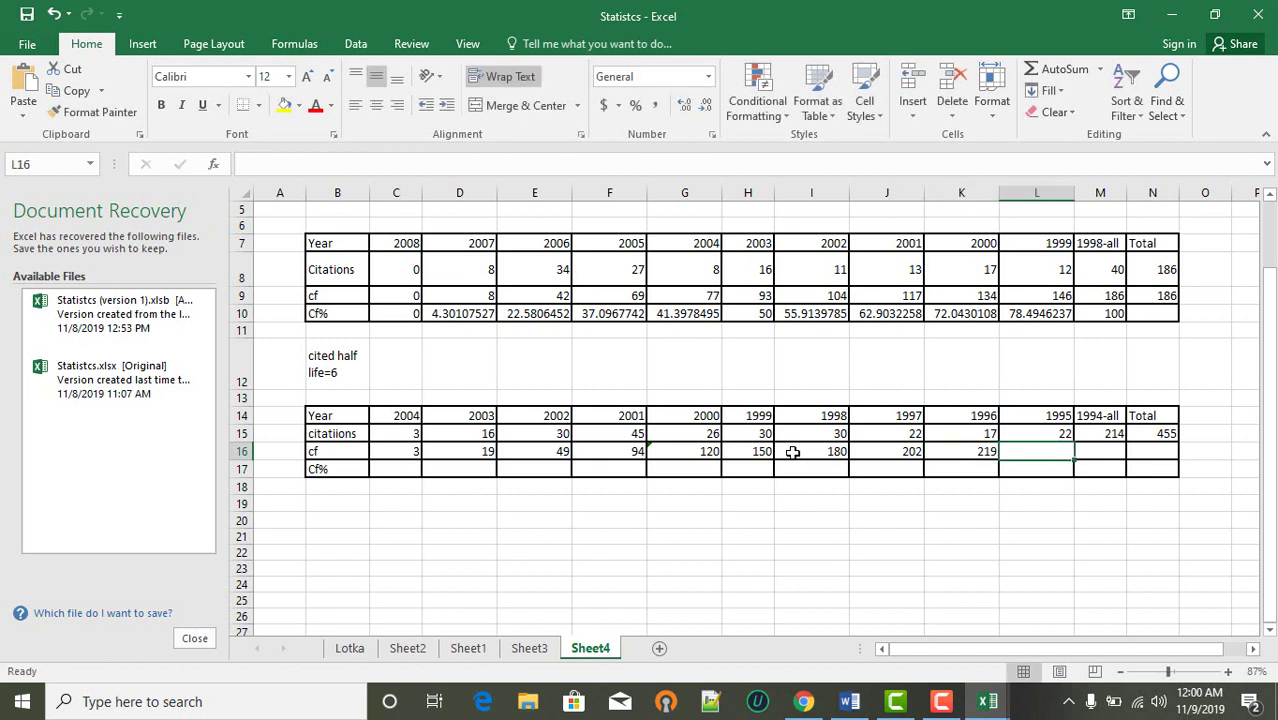
type("241")
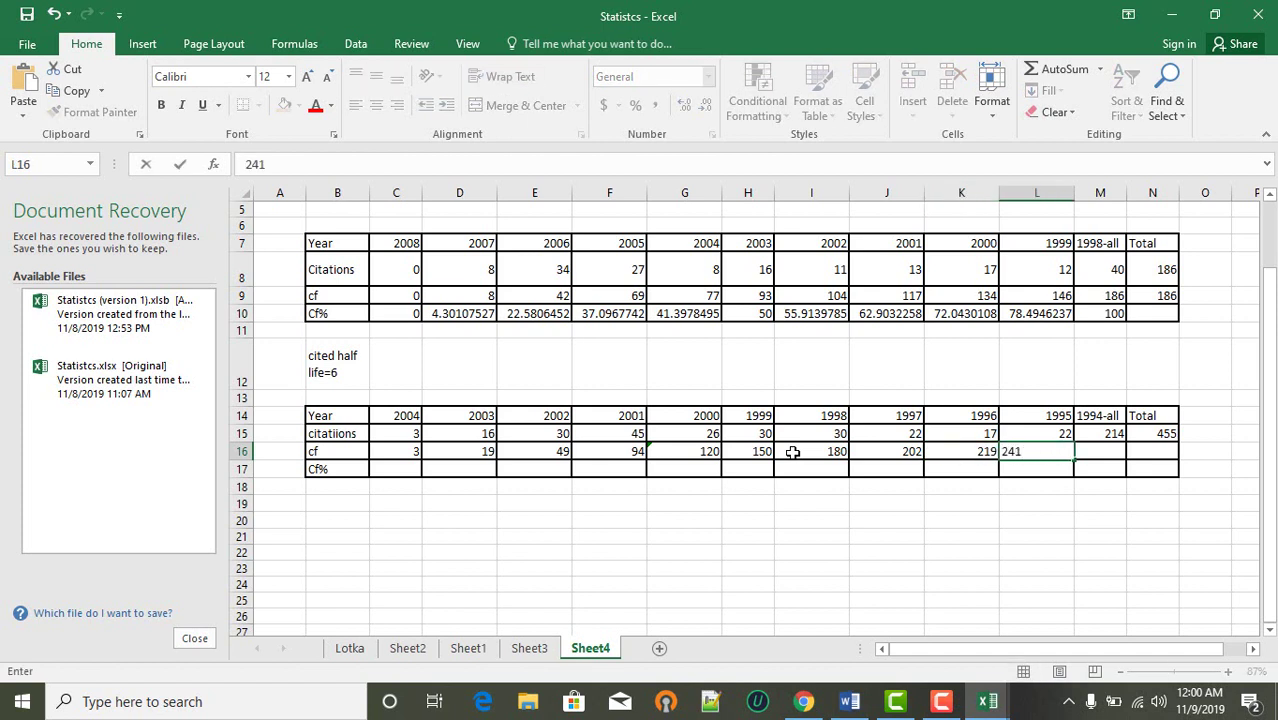
key("Tab")
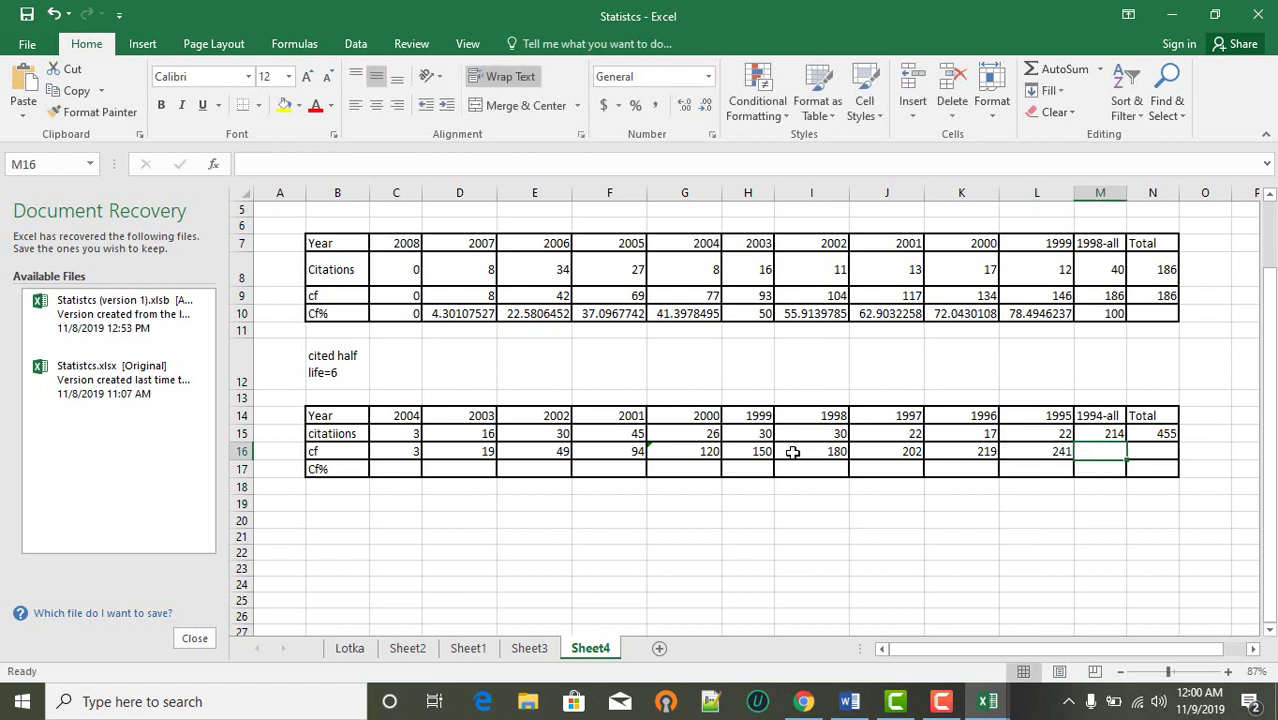
- Enter 255 as the cf value for both 1994-all in M16 and Total in N16
type("255")
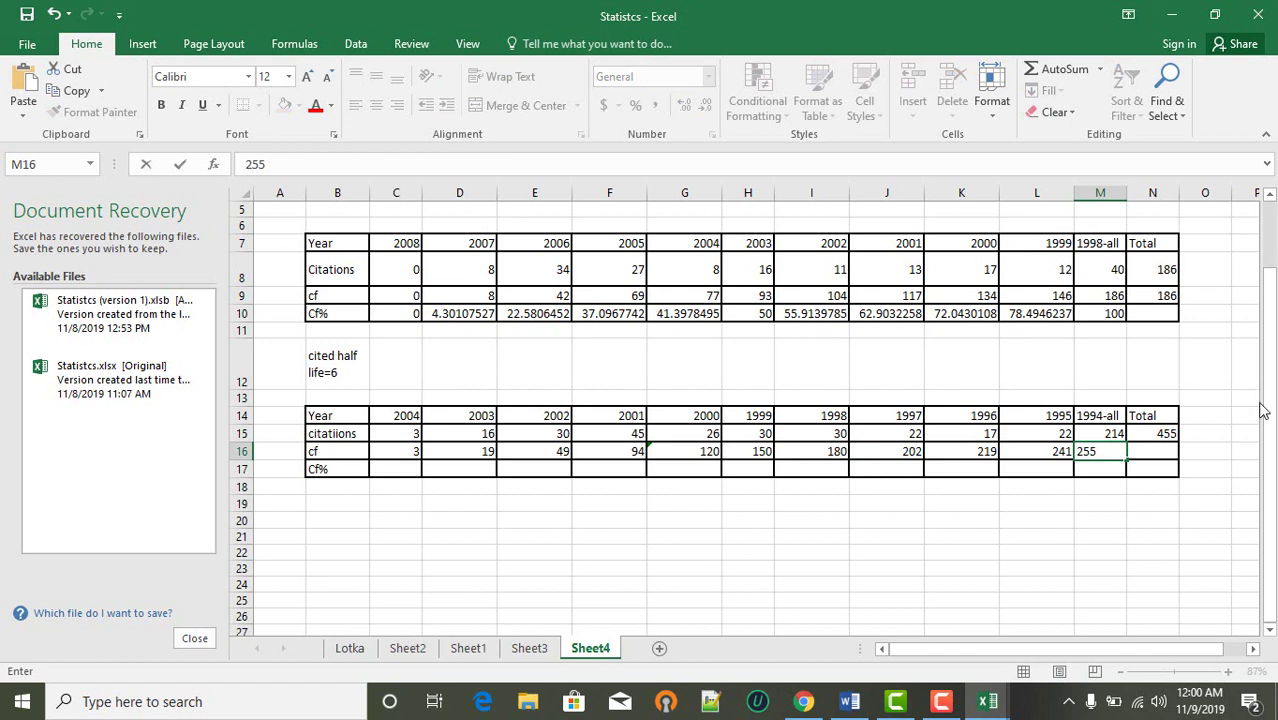
left_click(1158, 451)
type("2")
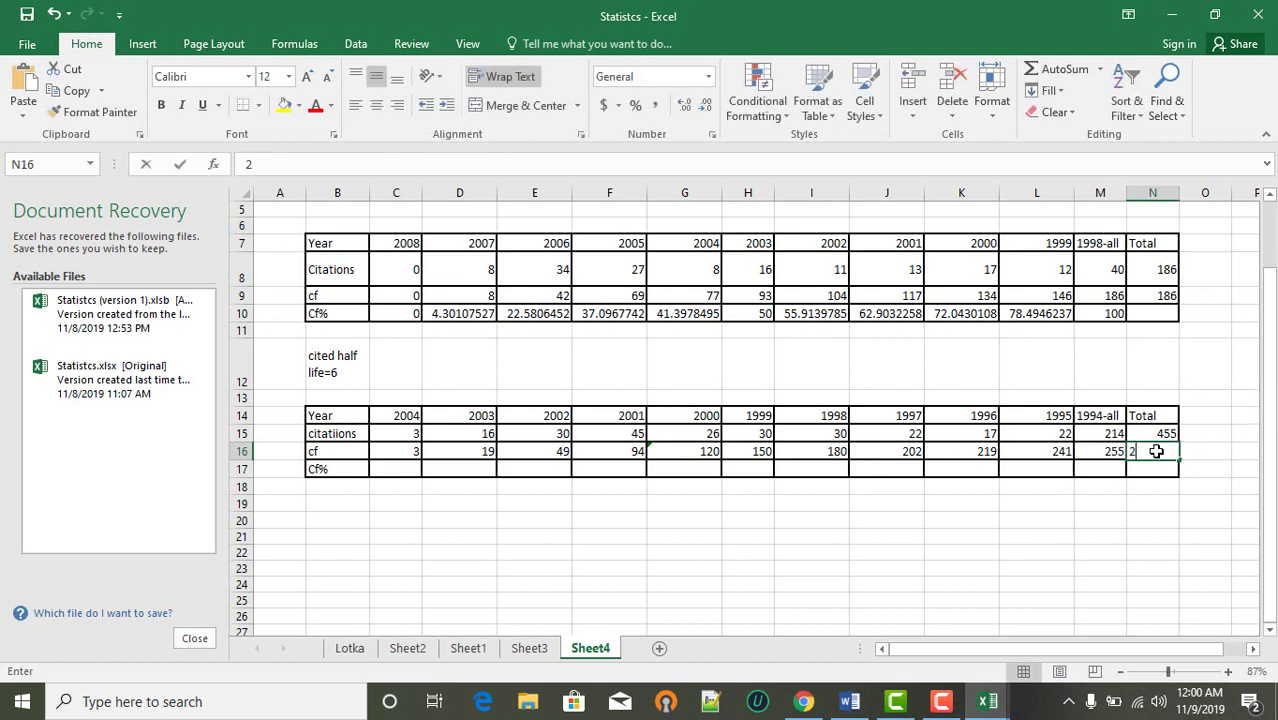
type("55")
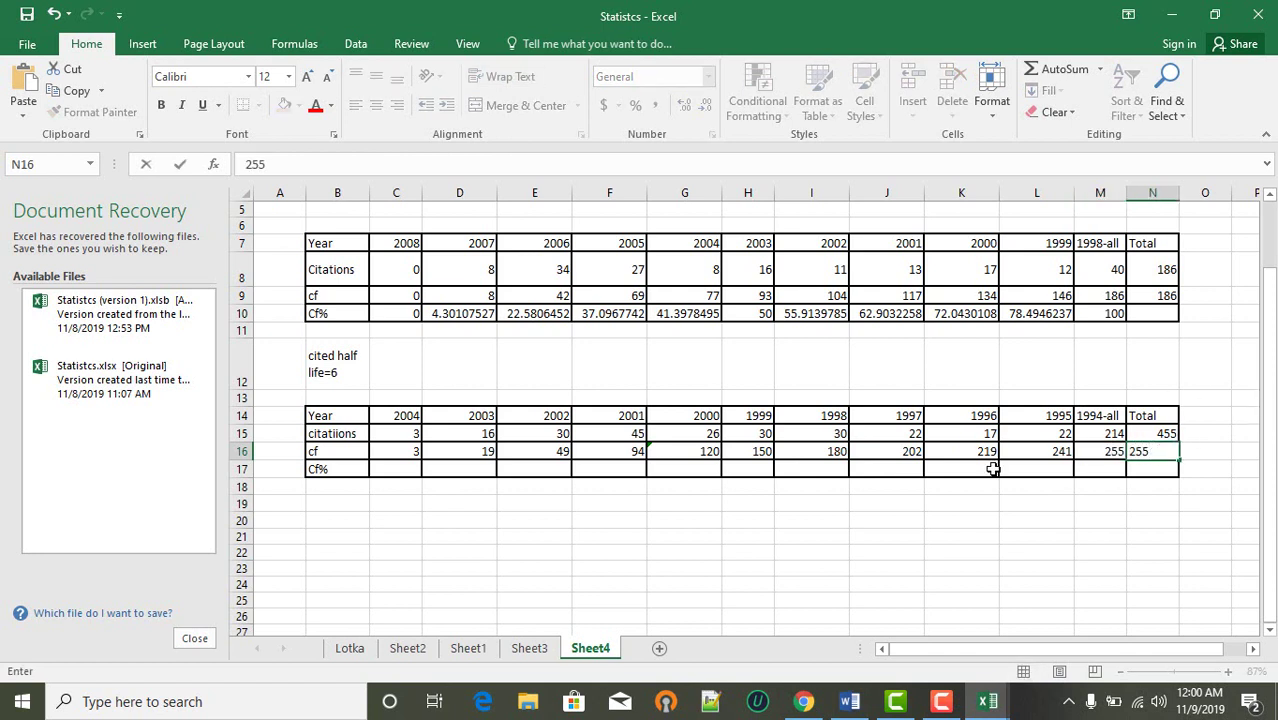
- Calculate the Cf% for 2004 in C17 with the formula =C16/N15*100
left_click(384, 466)
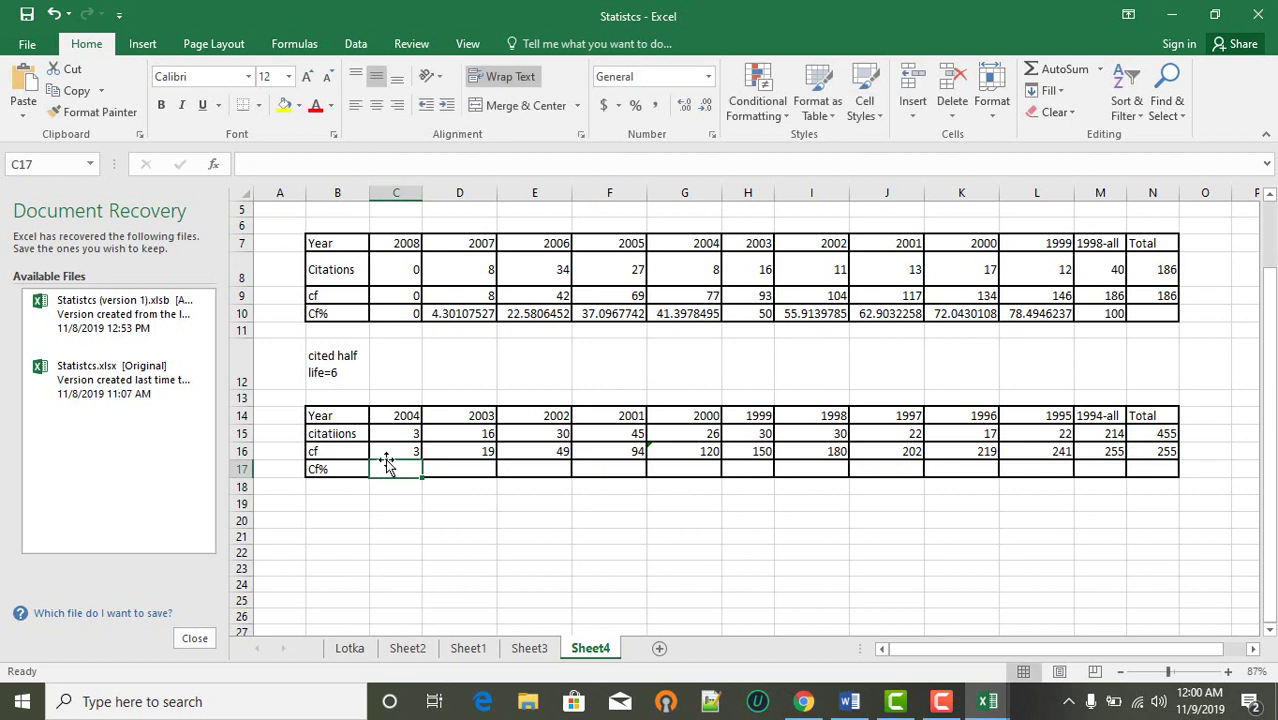
left_click(391, 451)
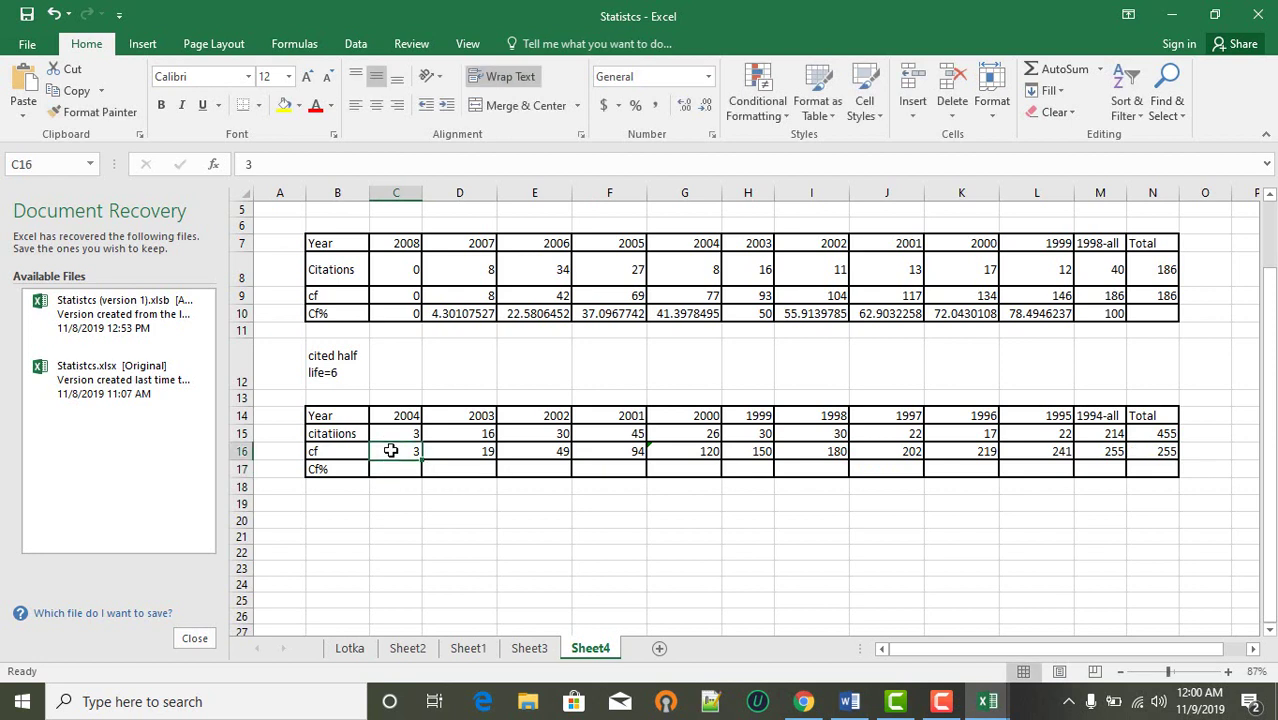
left_click(401, 471)
type("=")
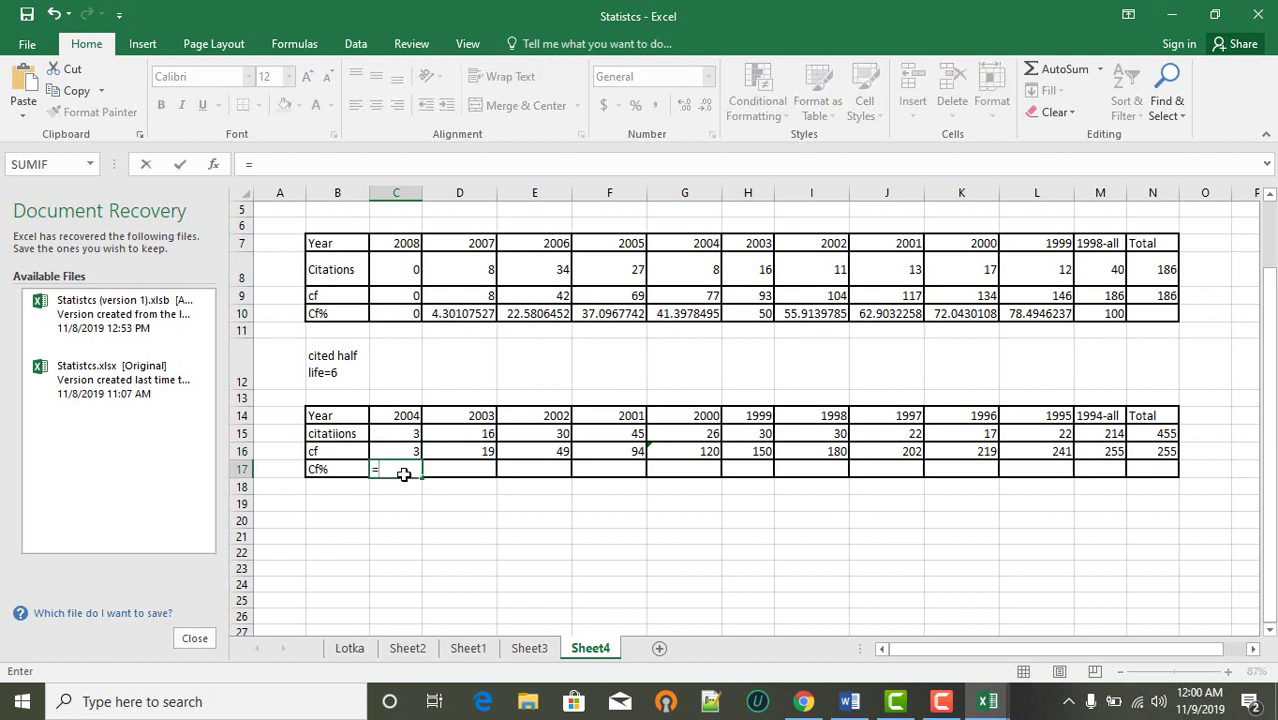
left_click(414, 447)
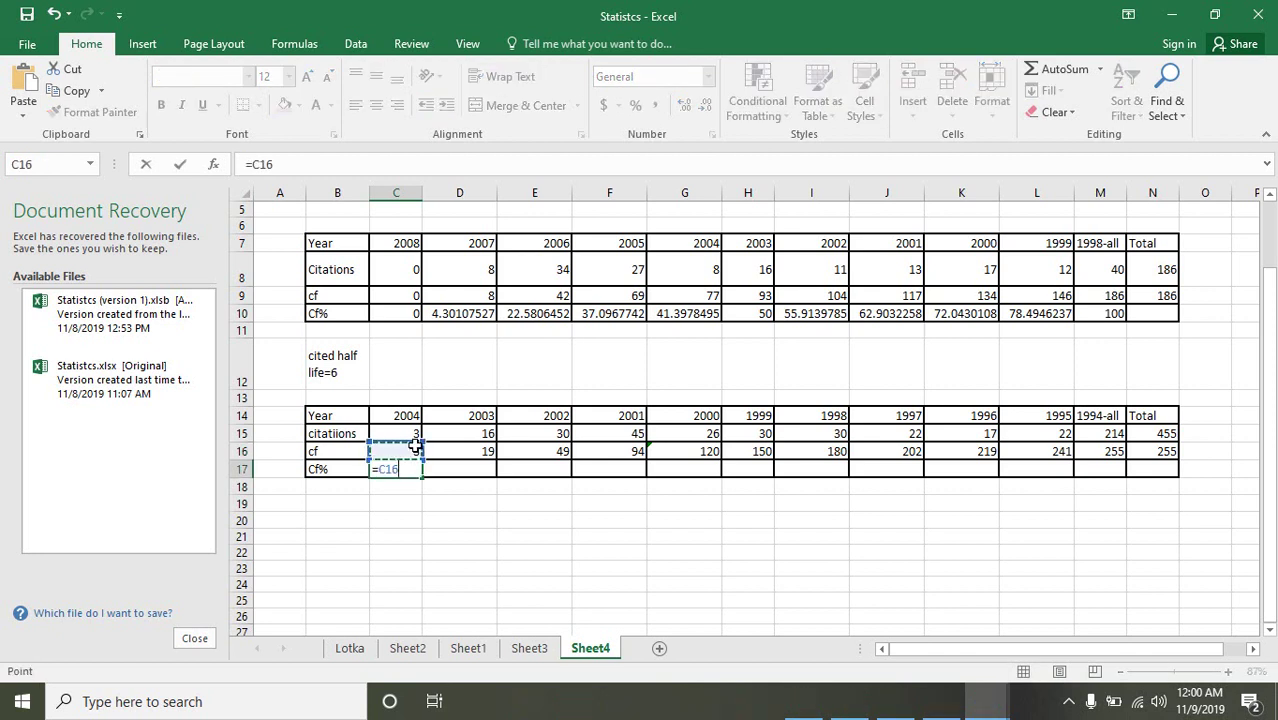
type("/")
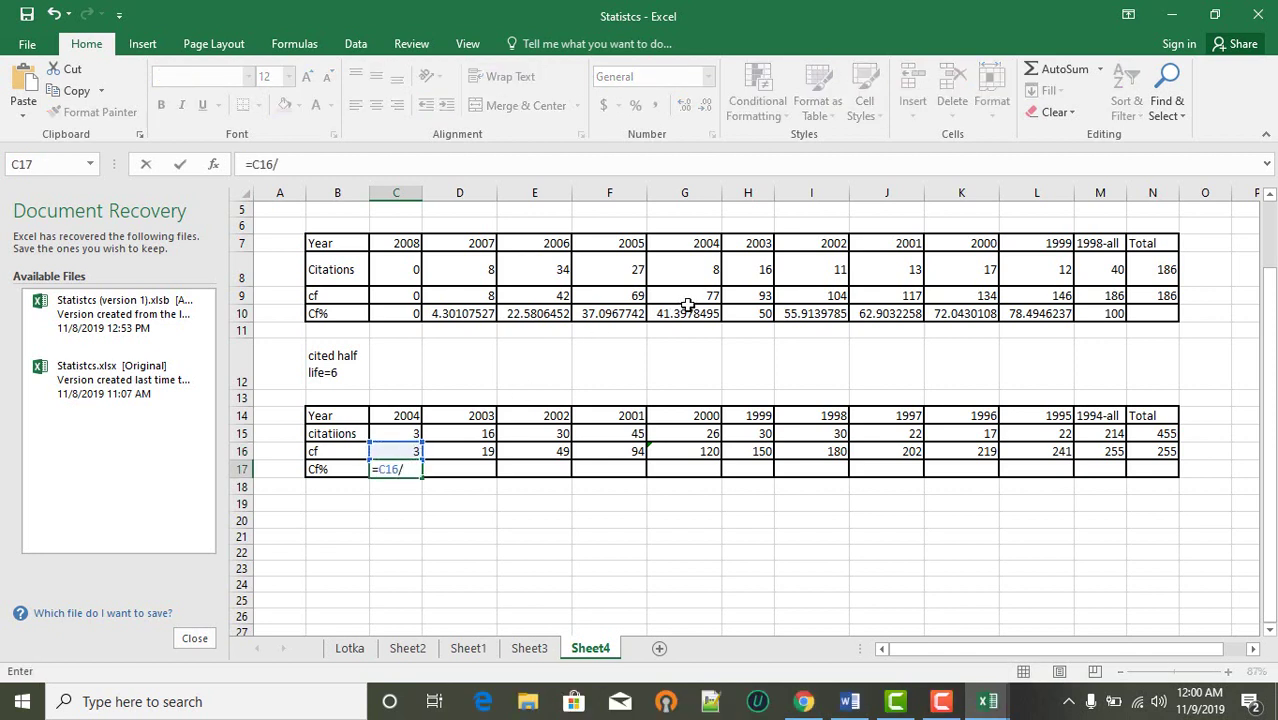
left_click(1156, 435)
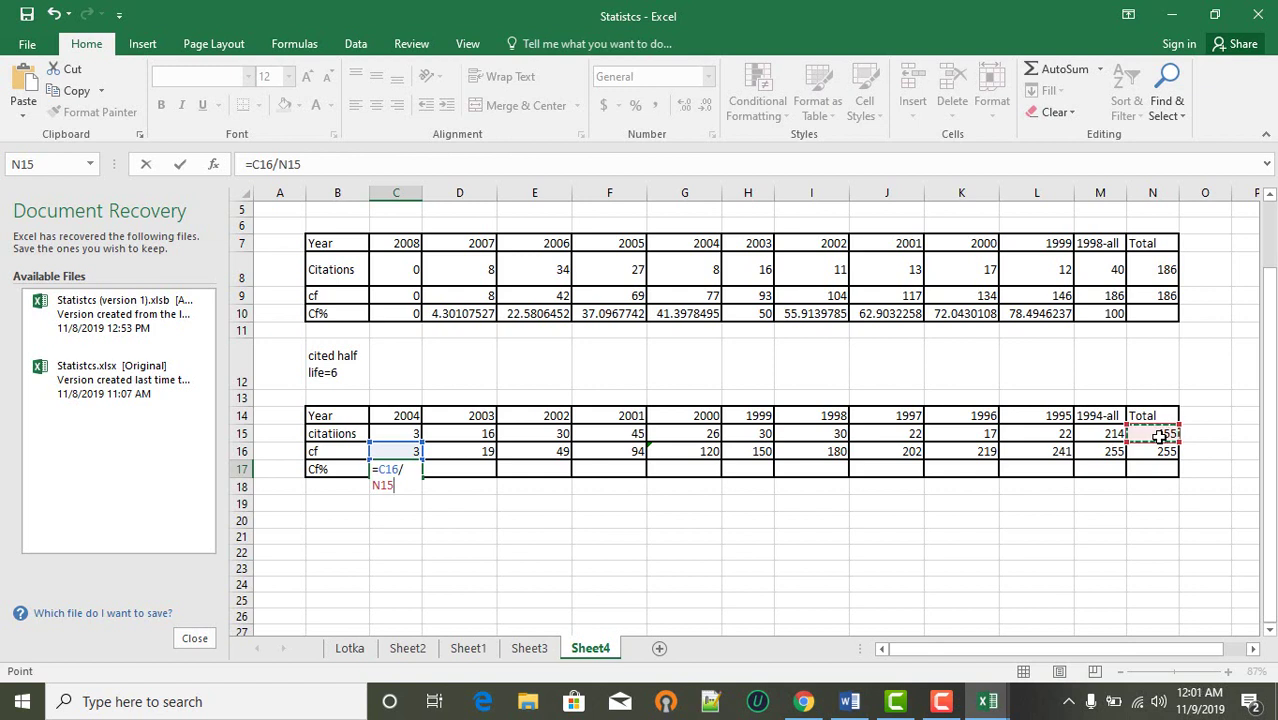
type("*100")
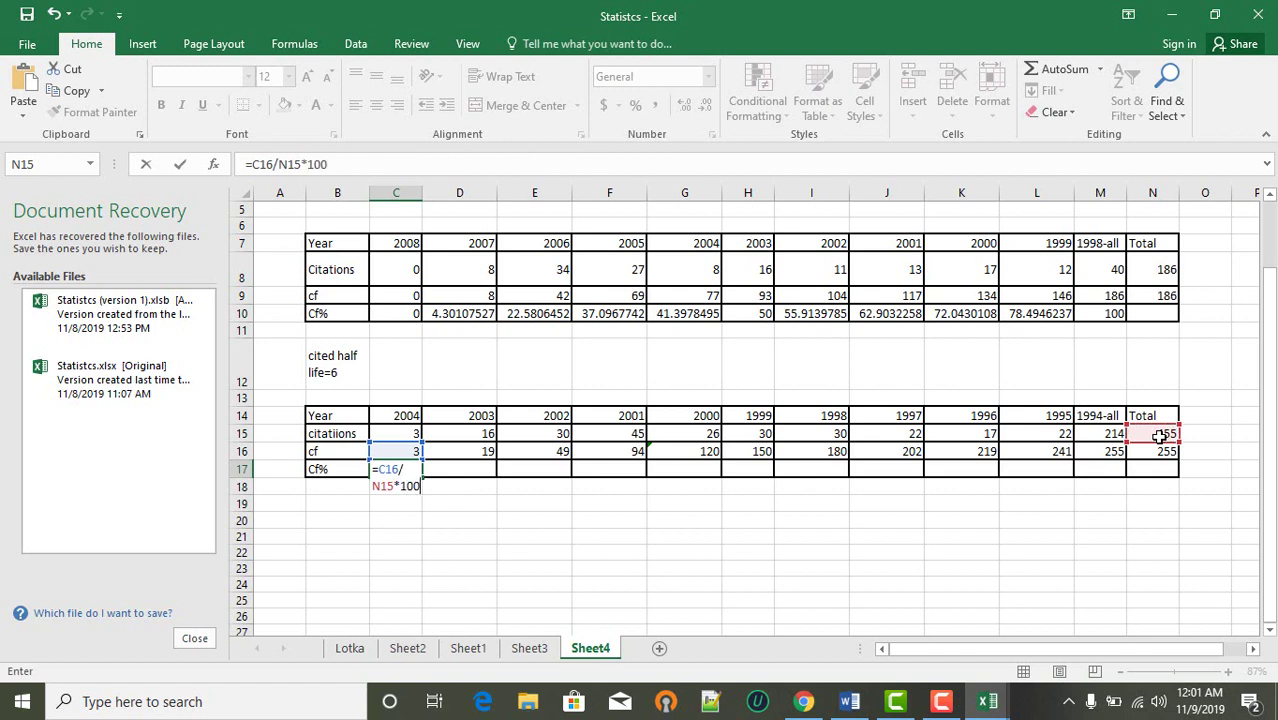
key("Return")
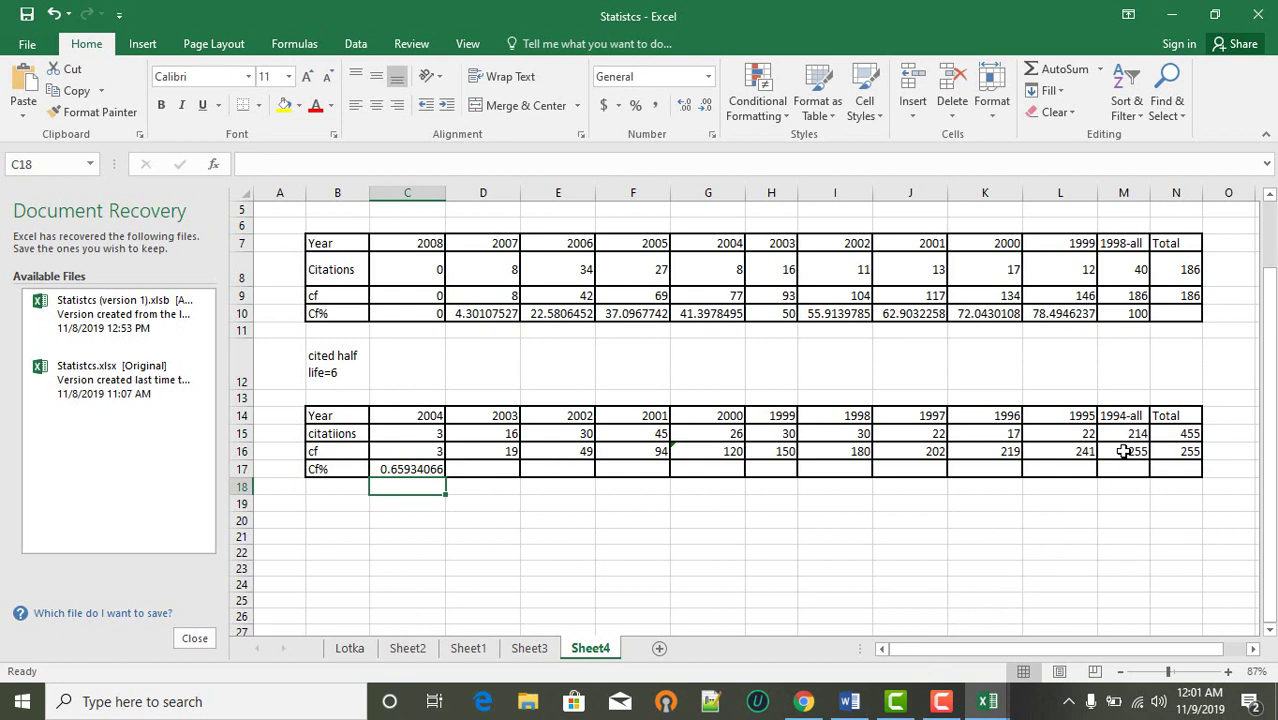
- Replace the 1994-all cf value in M16 with the formula =M15+L16
left_click(1124, 451)
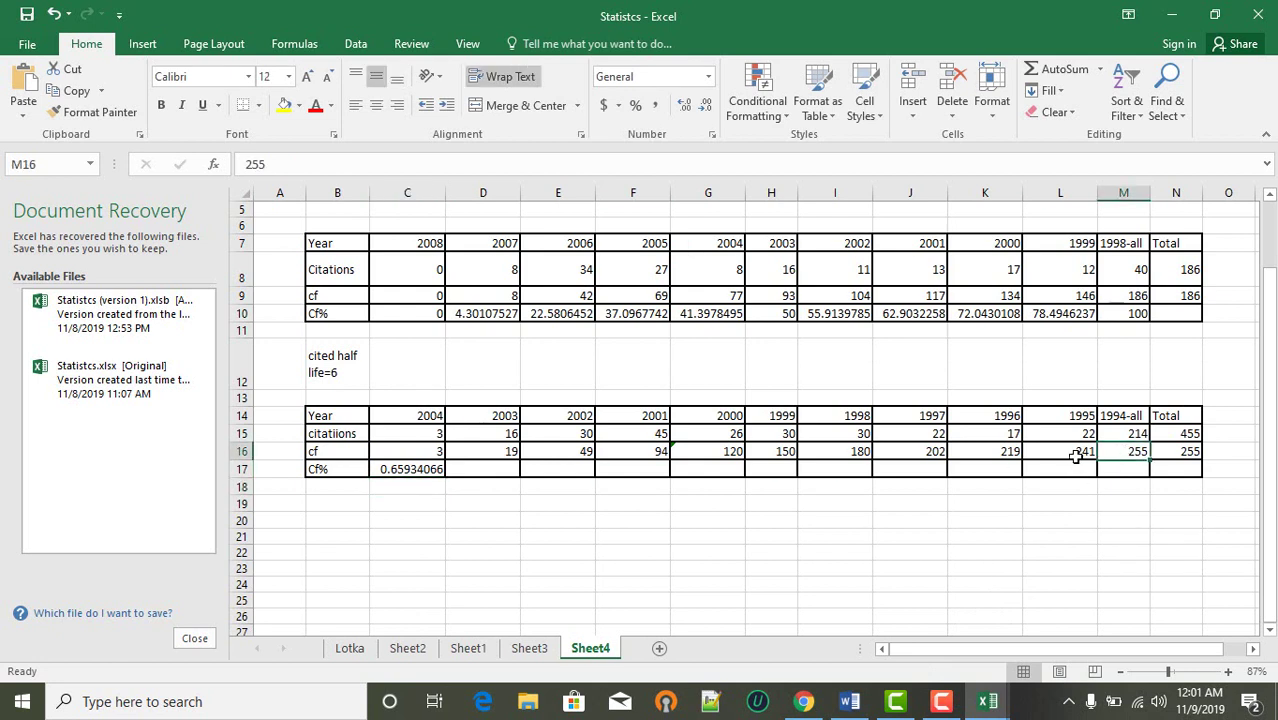
left_click(1076, 456)
left_click(1141, 453)
type("=")
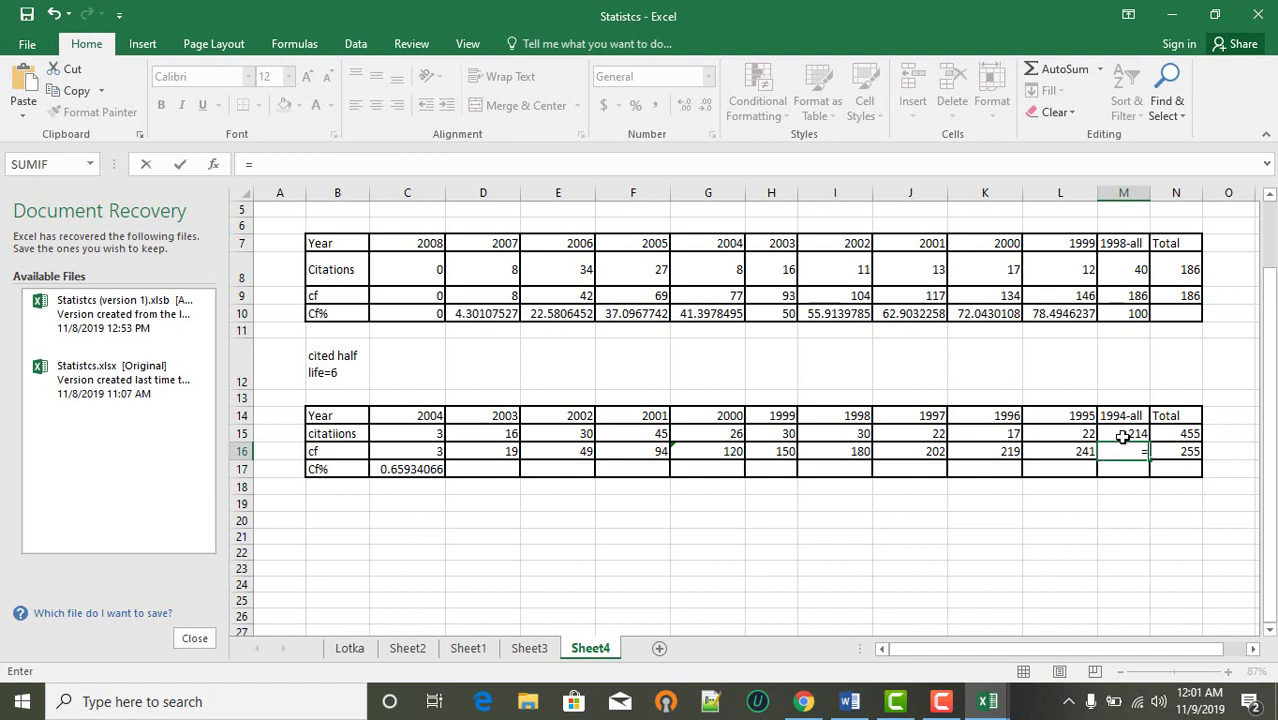
left_click(1124, 434)
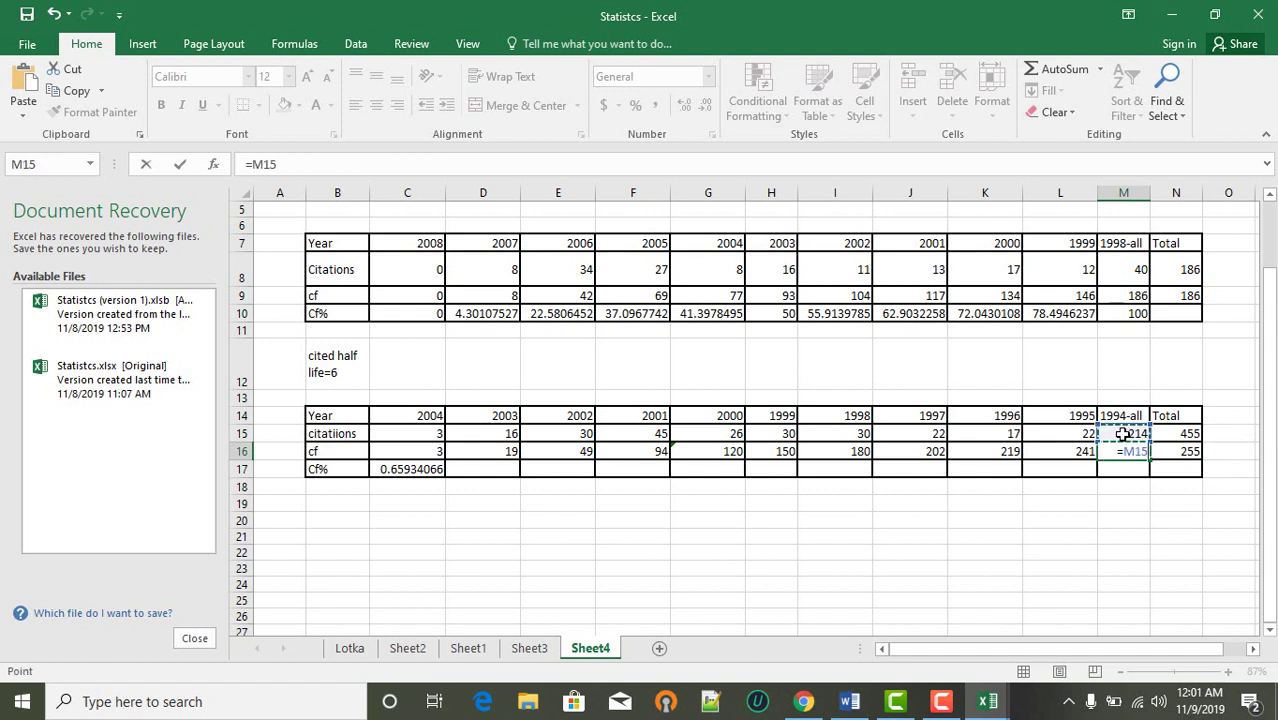
type("+")
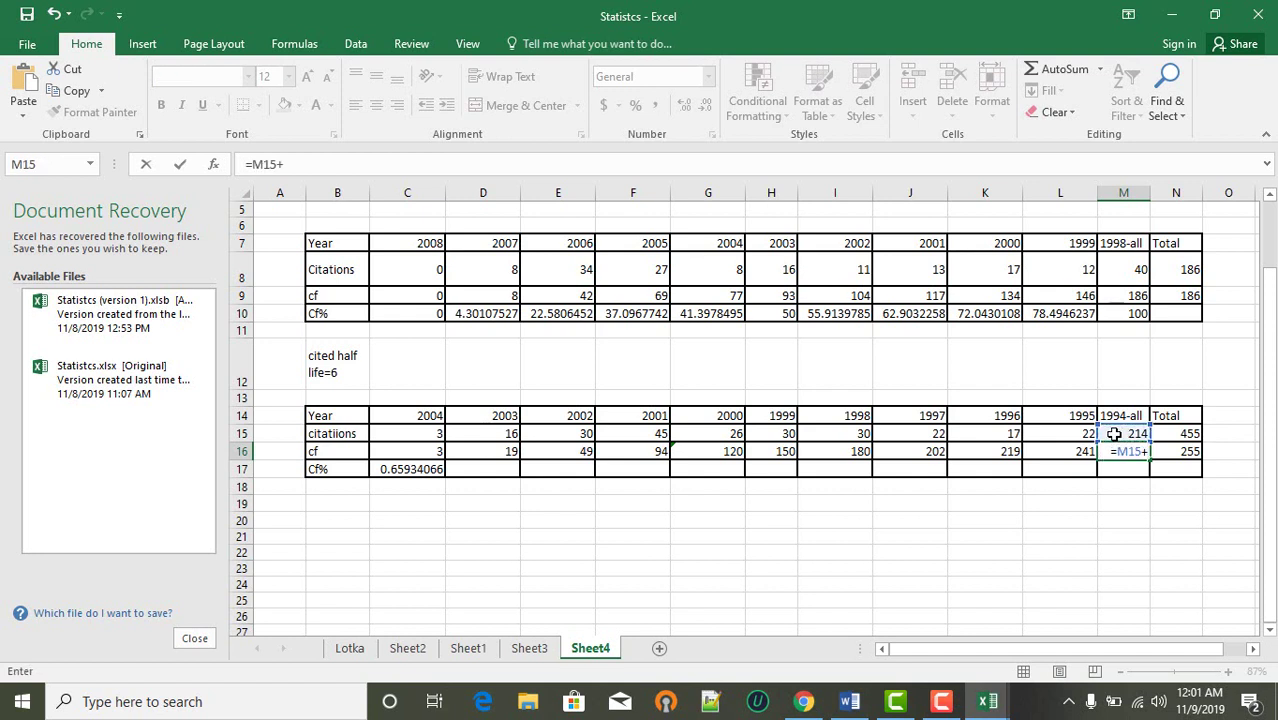
left_click(1073, 450)
key("Return")
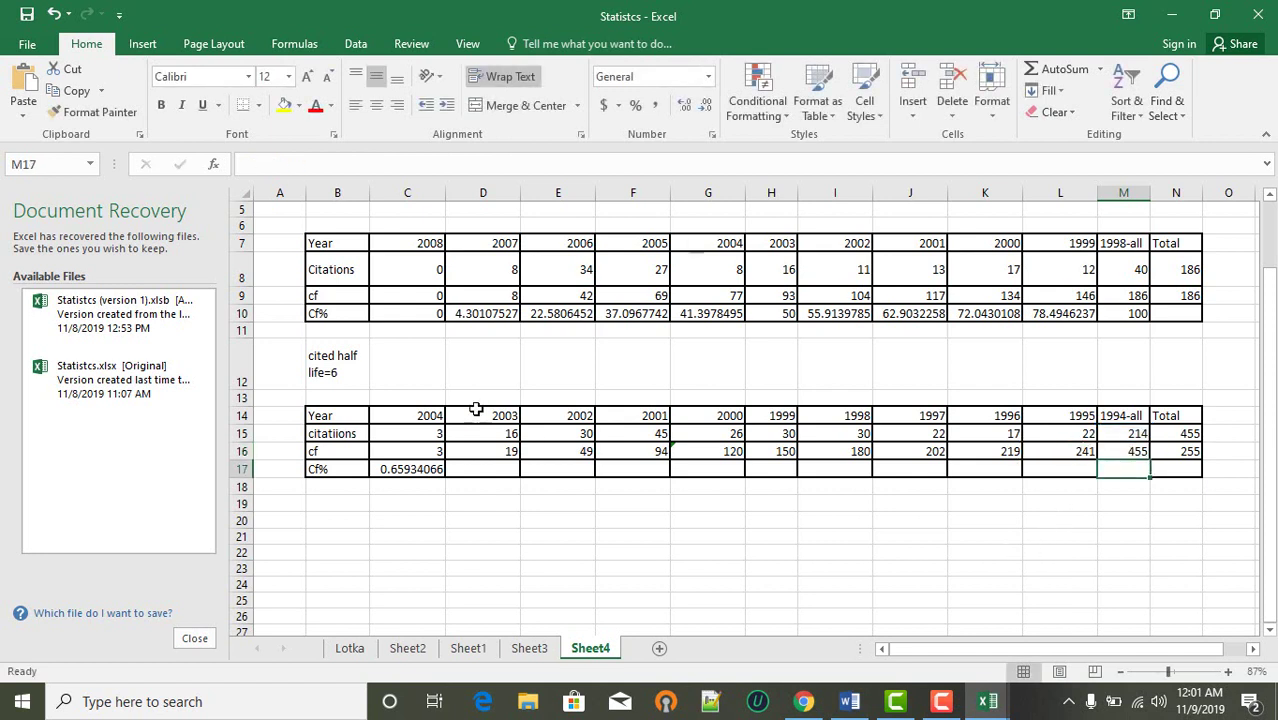
- Calculate the Cf% for 2003 in D17 with the formula =D16/N15*100
left_click(474, 468)
type("=")
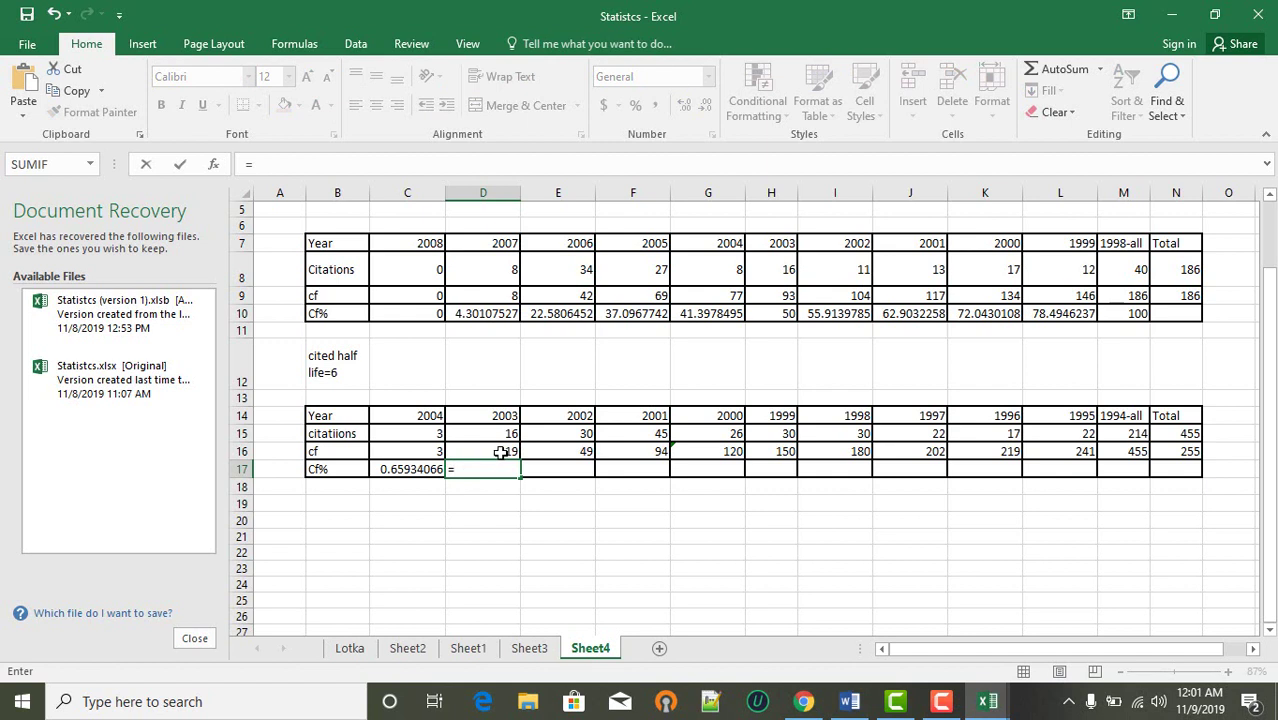
left_click(500, 451)
type("/")
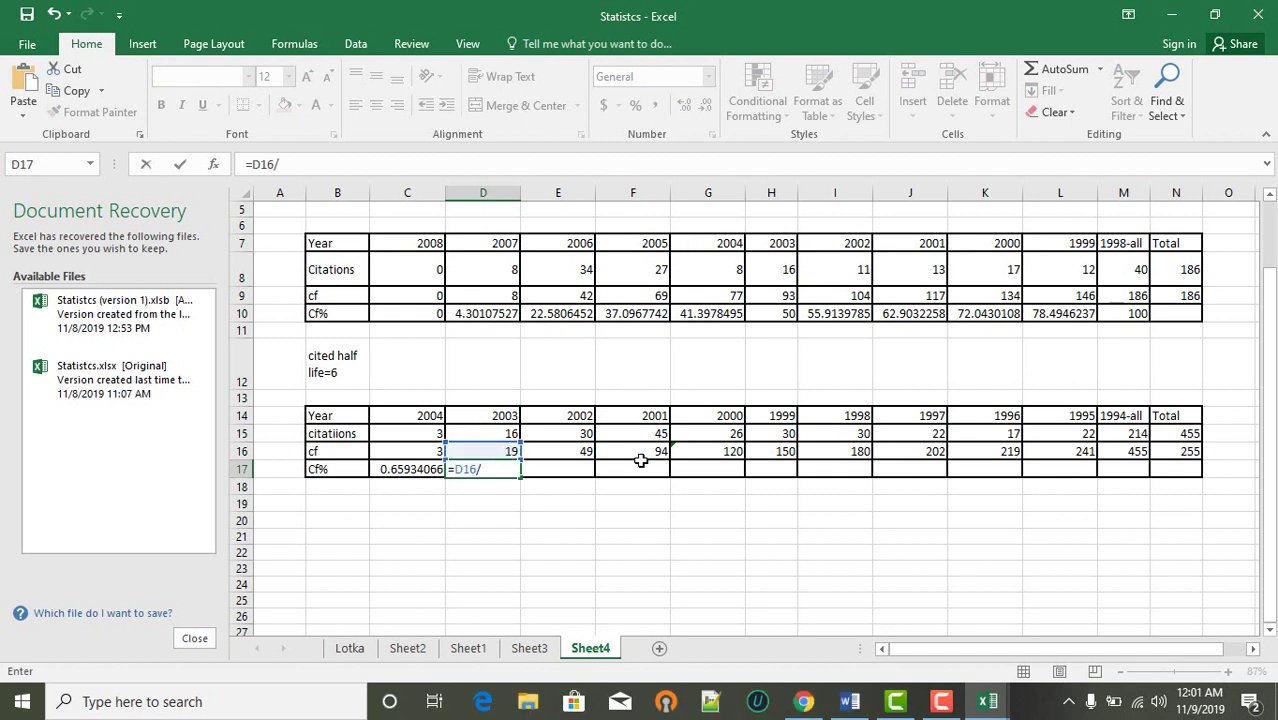
left_click(1183, 435)
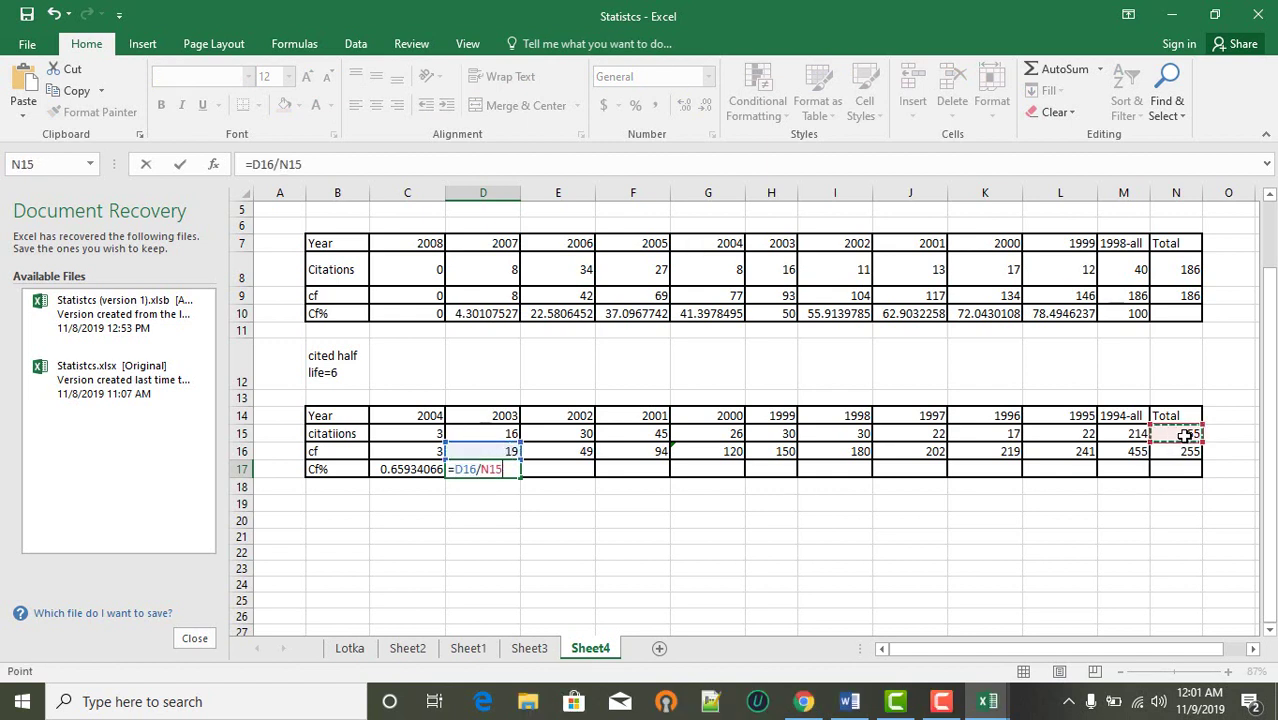
type("*100")
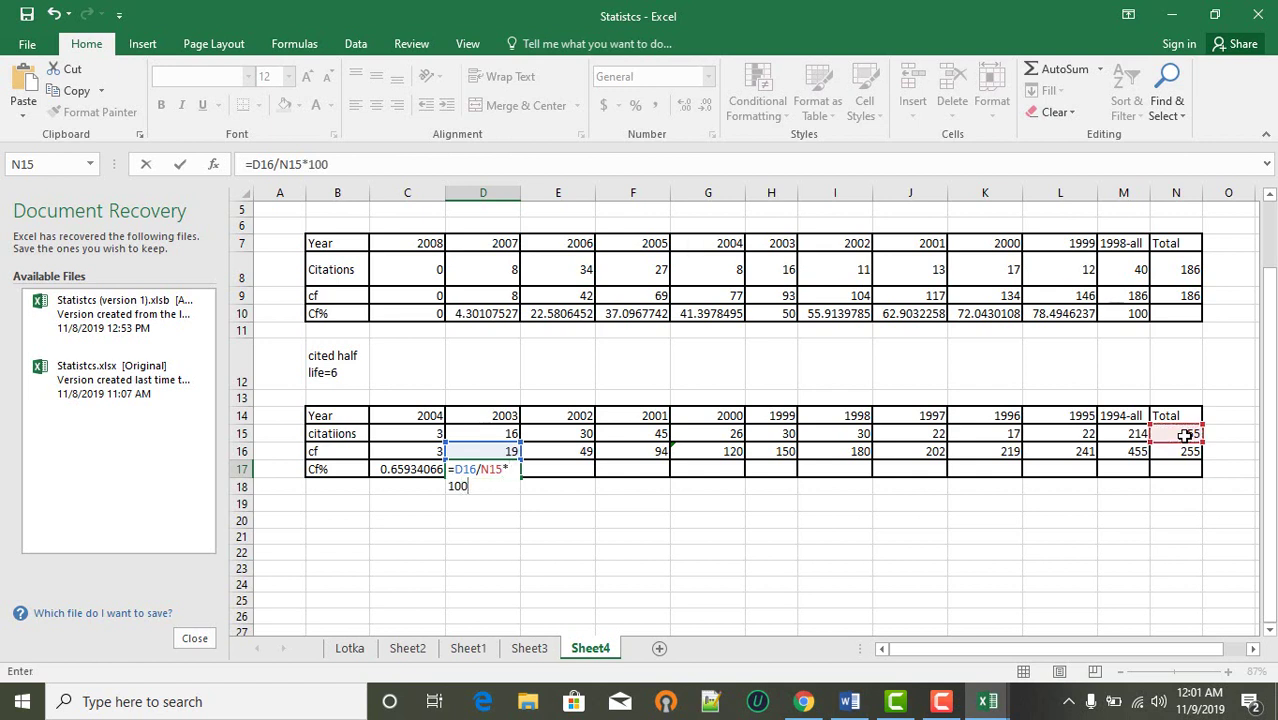
key("Return")
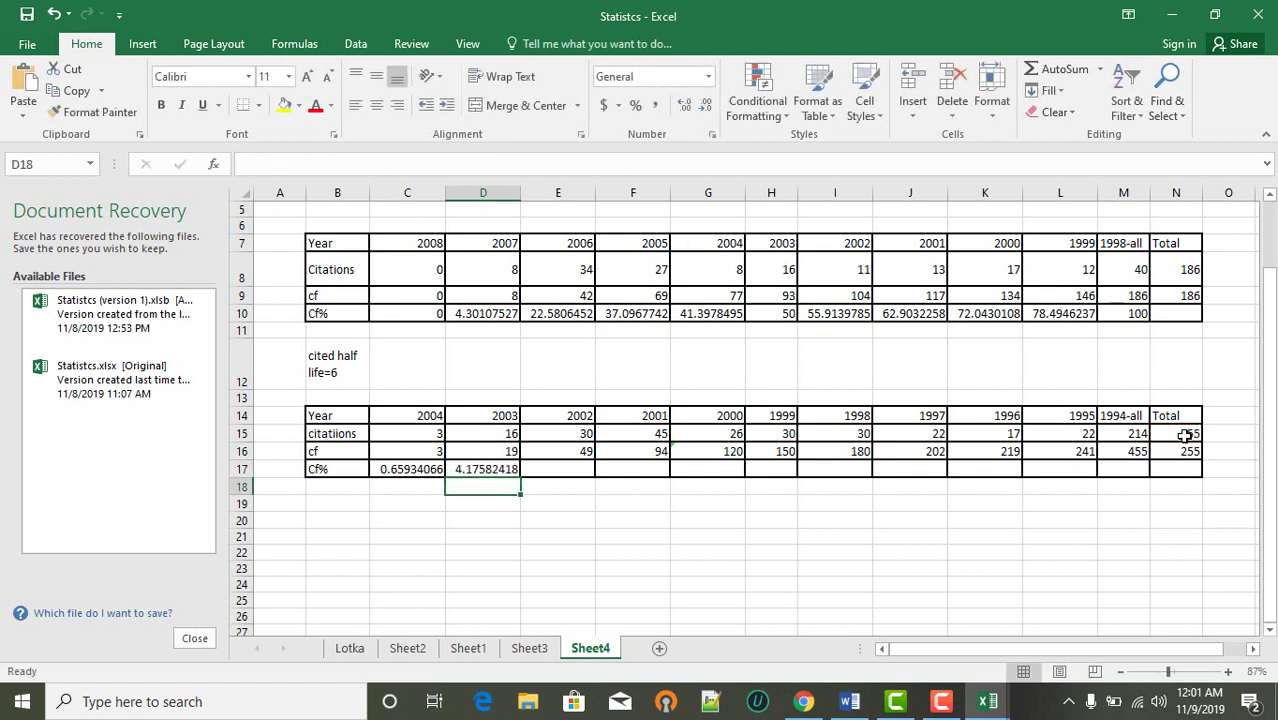
- Set the Total cf value in N16 to 455
left_click(490, 470)
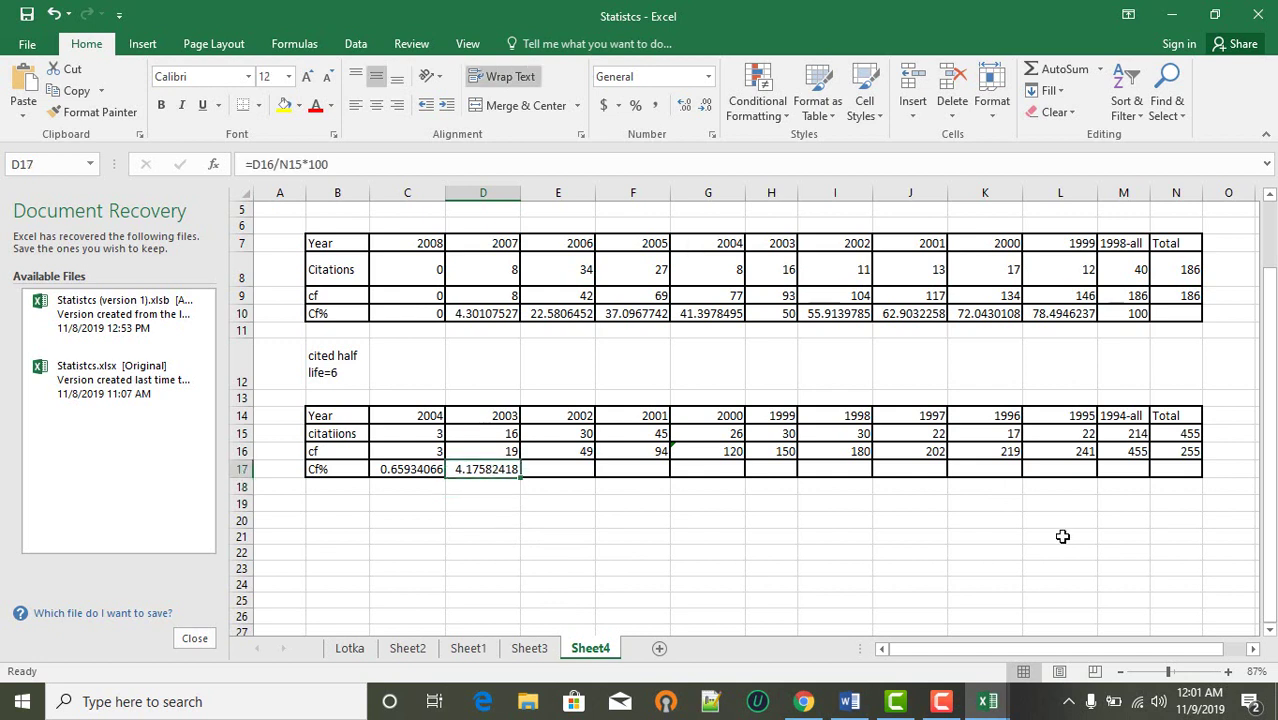
left_click(1182, 455)
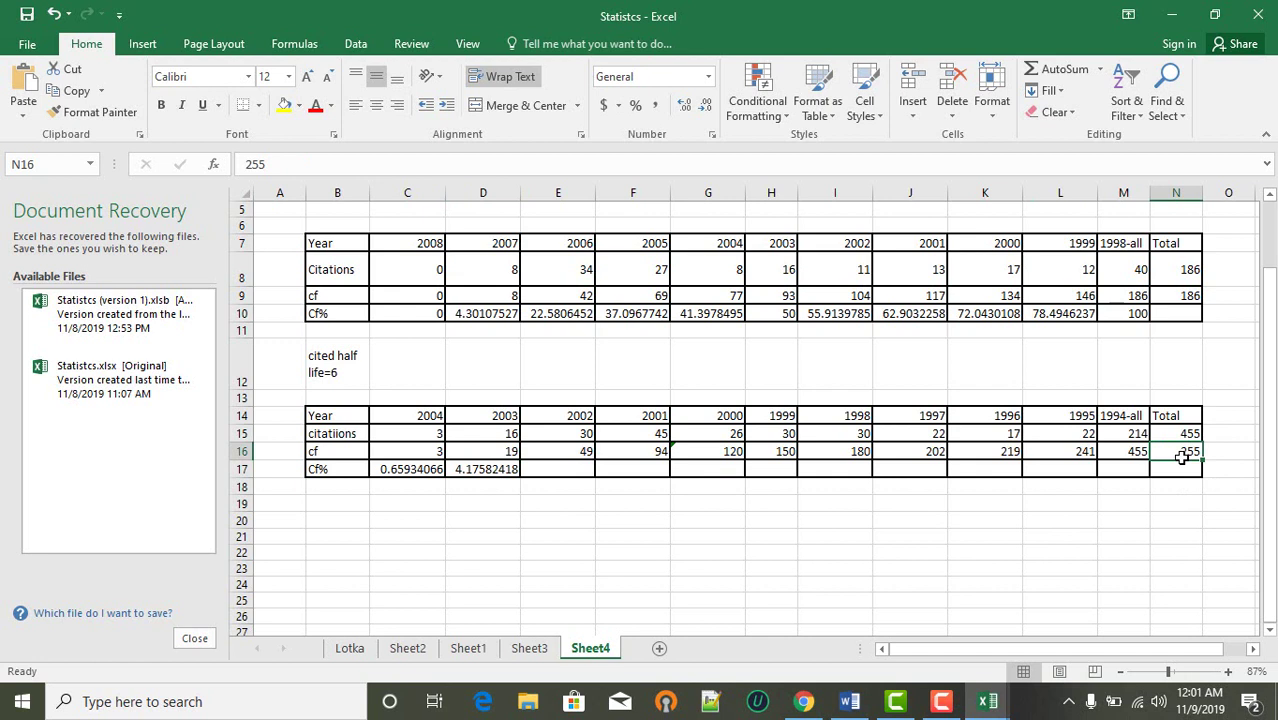
key("BackSpace")
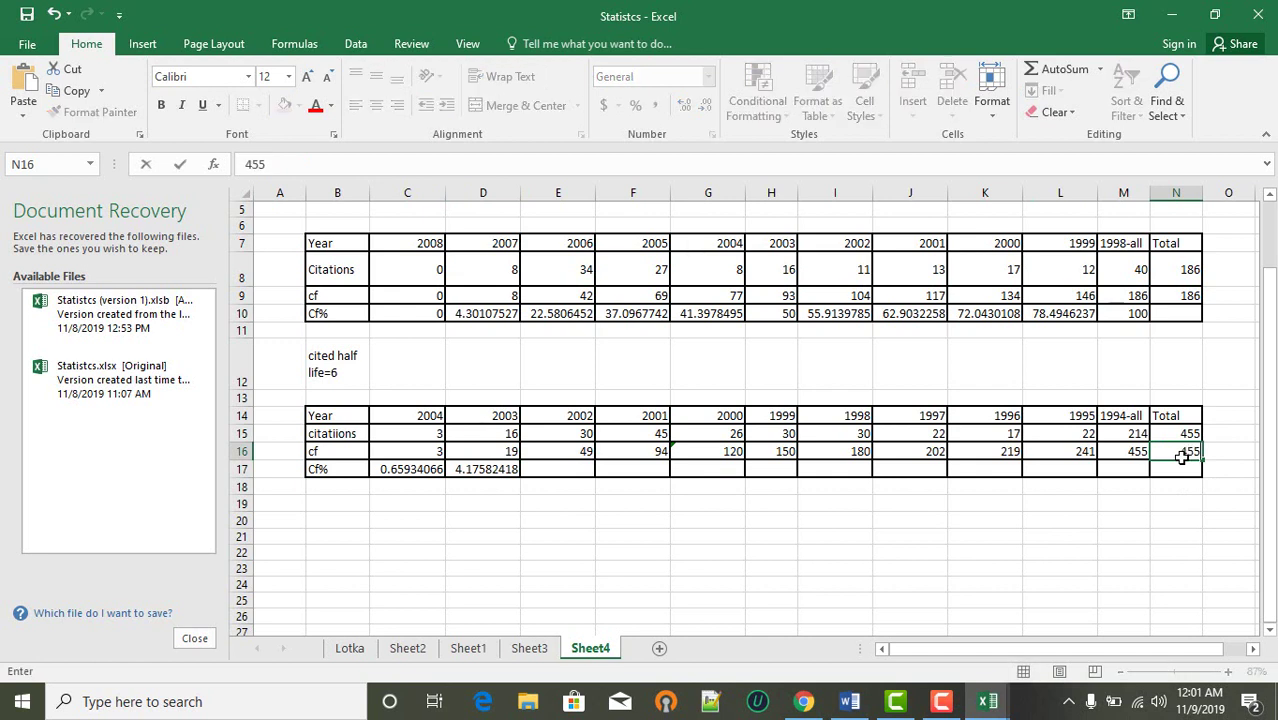
type("455")
left_click(725, 566)
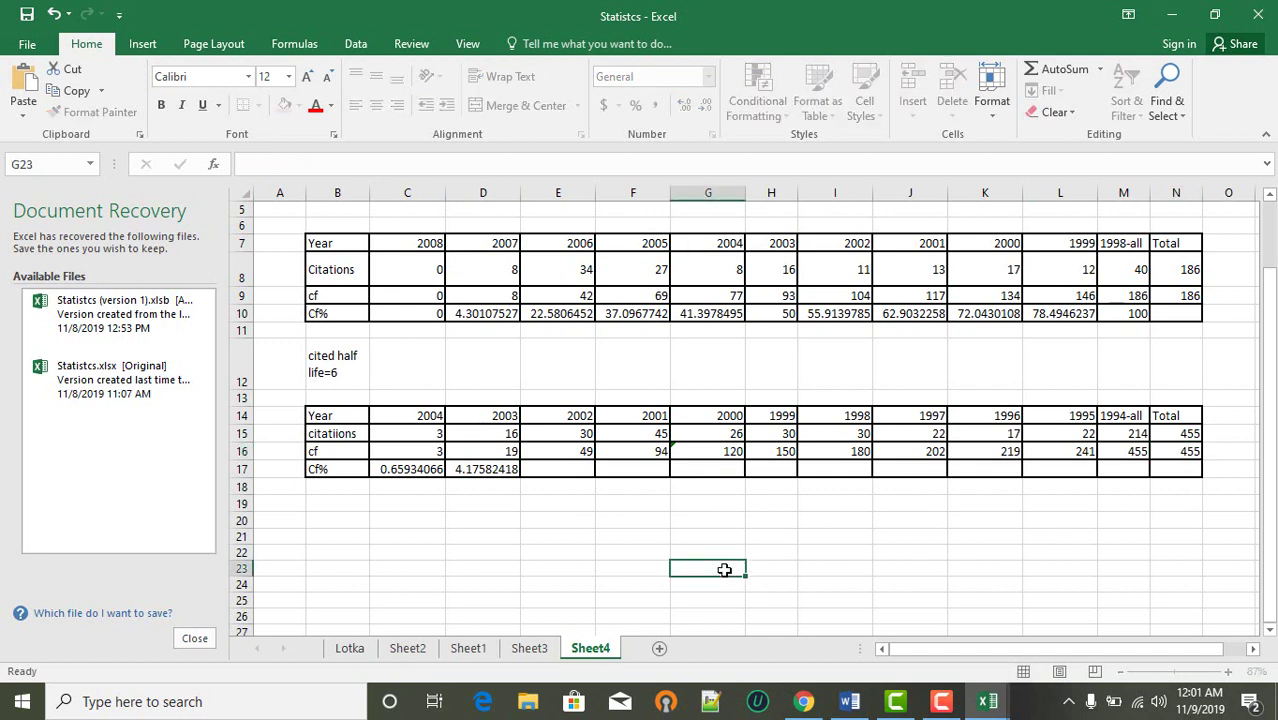
- Calculate the Cf% for 2002 in E17 with the formula =E16/N16*100
left_click(571, 473)
type("=")
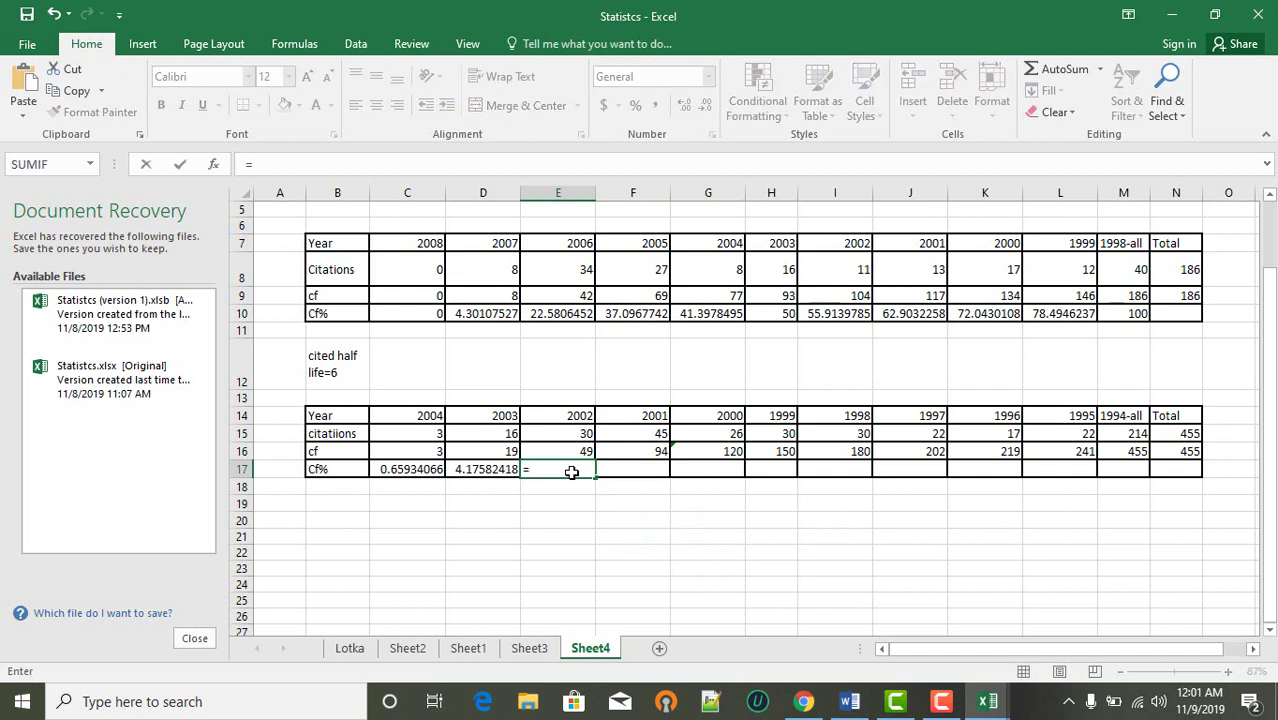
left_click(577, 453)
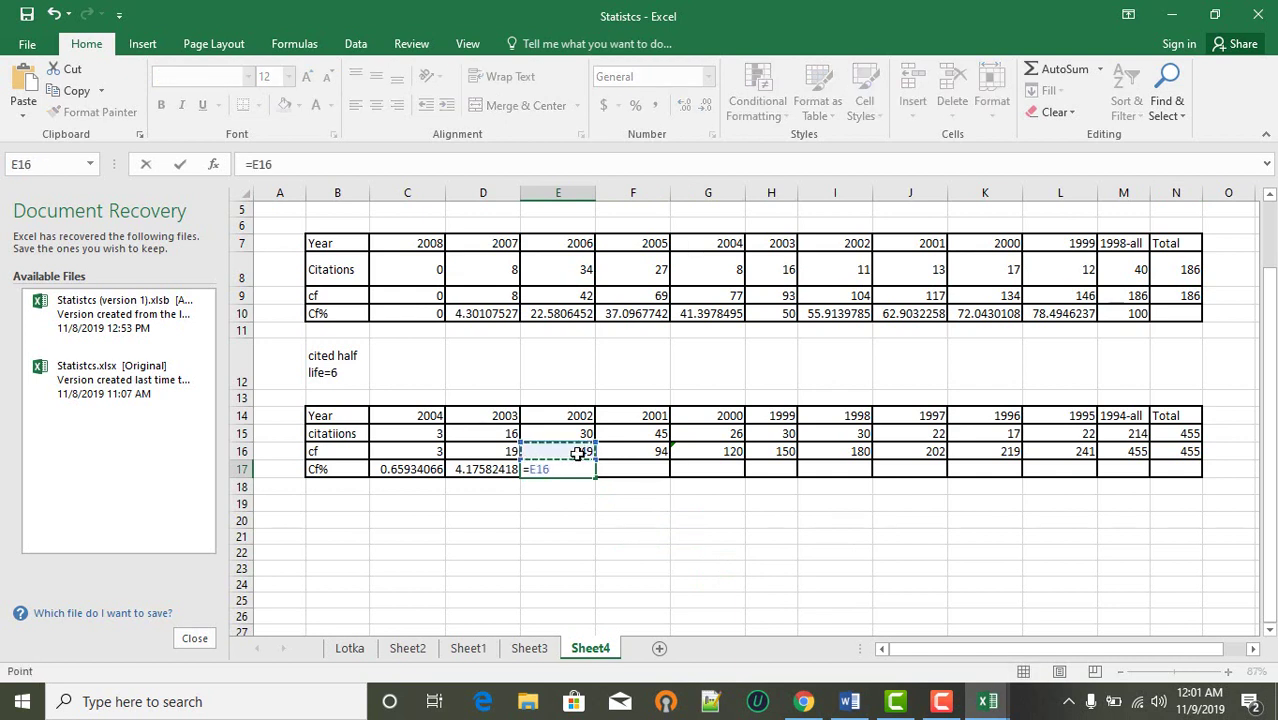
type("/")
left_click(1175, 451)
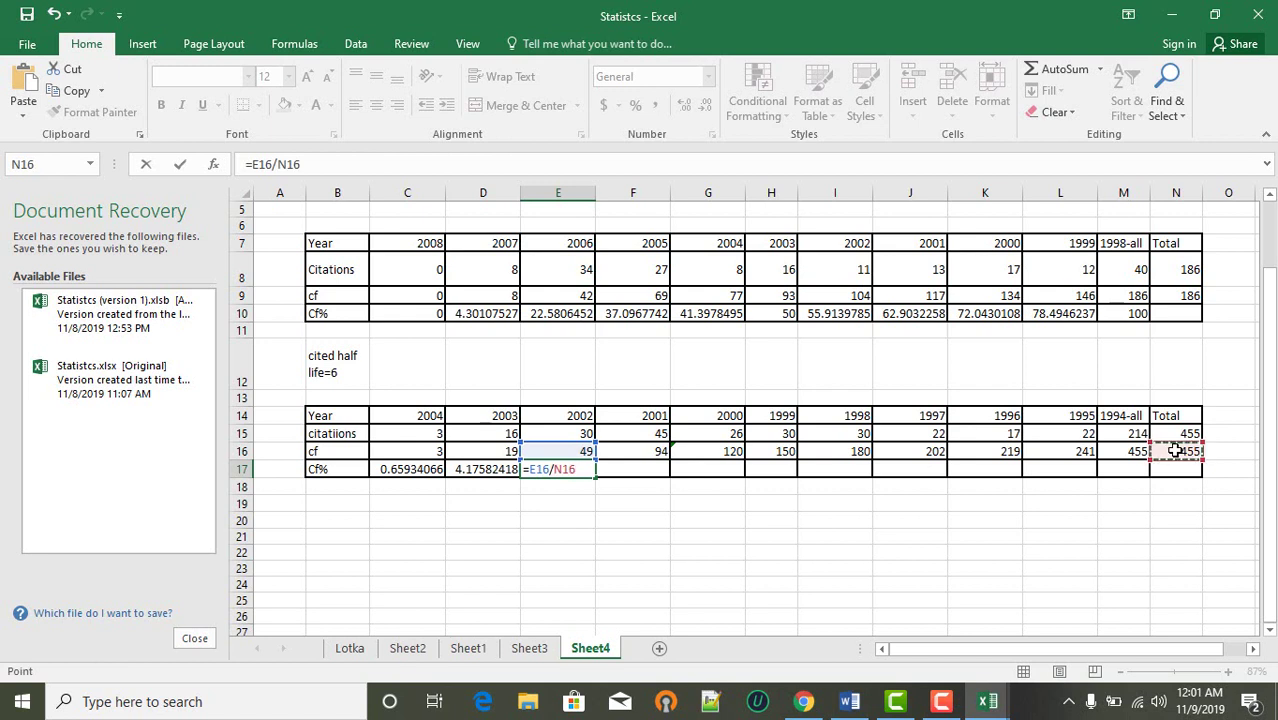
type("*100")
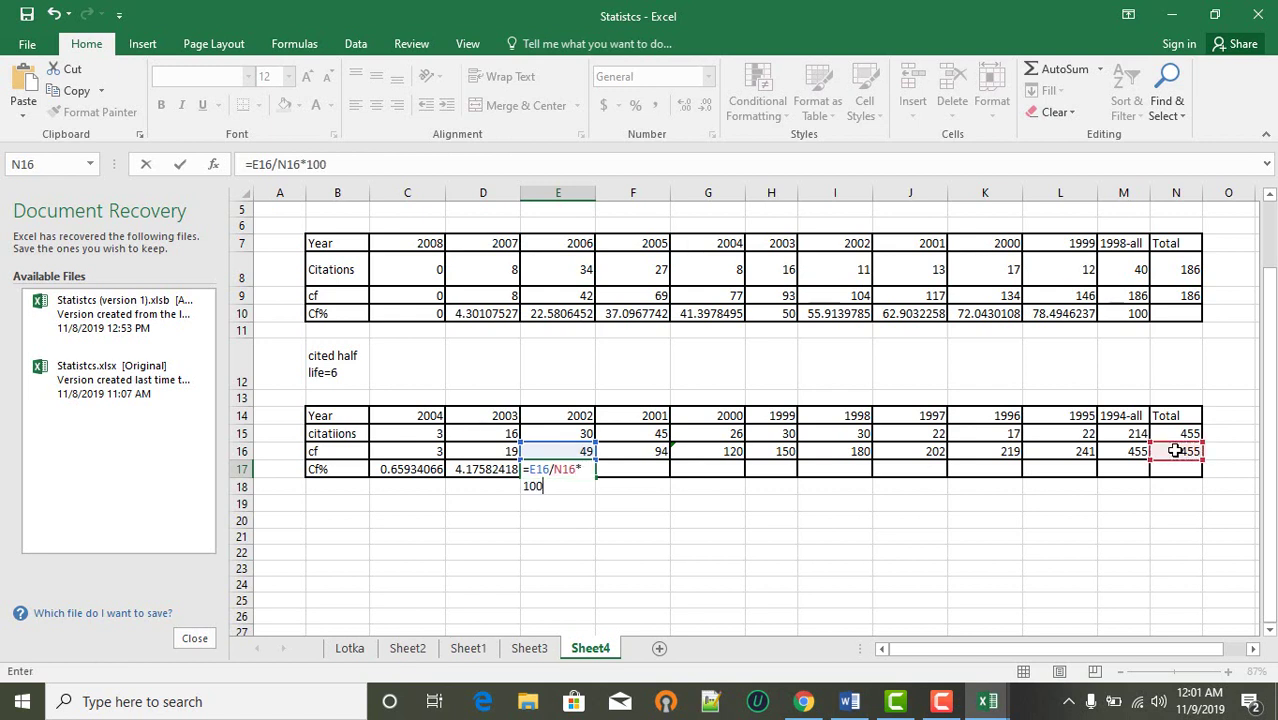
key("Return")
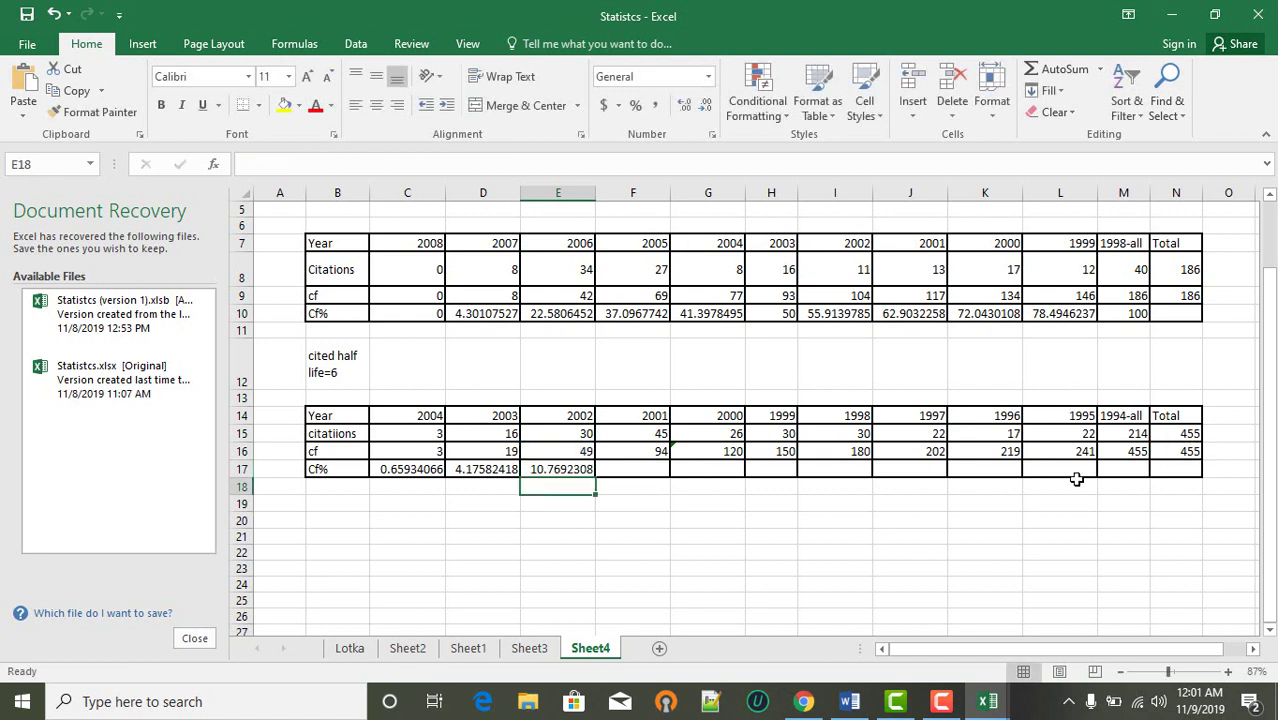
- Try to fill the 2002 Cf% formula from E17 across to M17, keeping =E16/N16*100 in E17
left_click(587, 470)
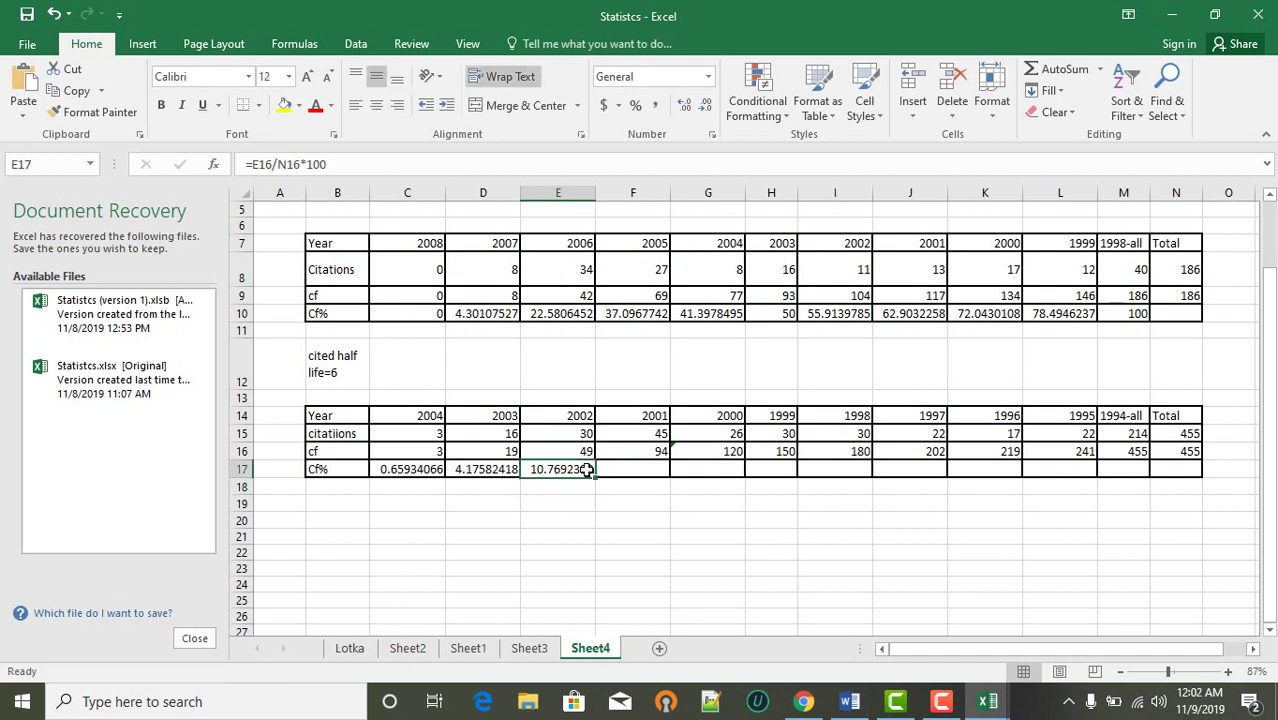
left_click_drag(594, 477, 1138, 477)
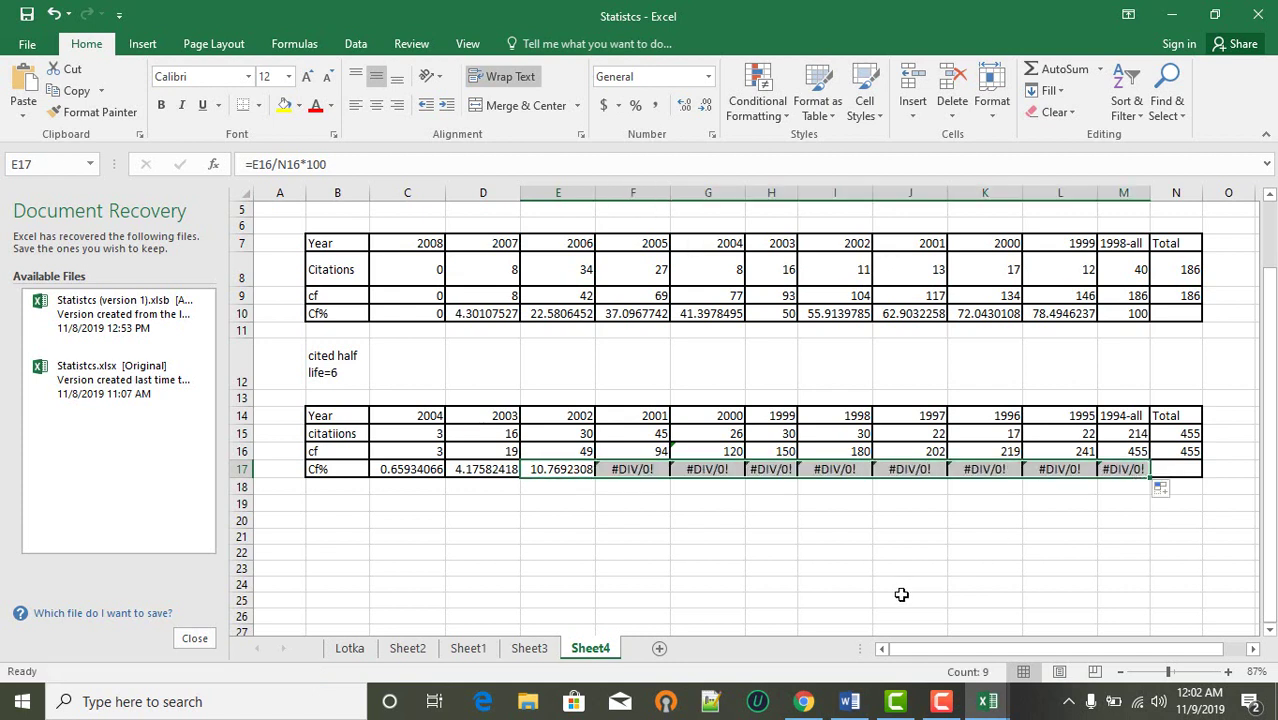
key("BackSpace")
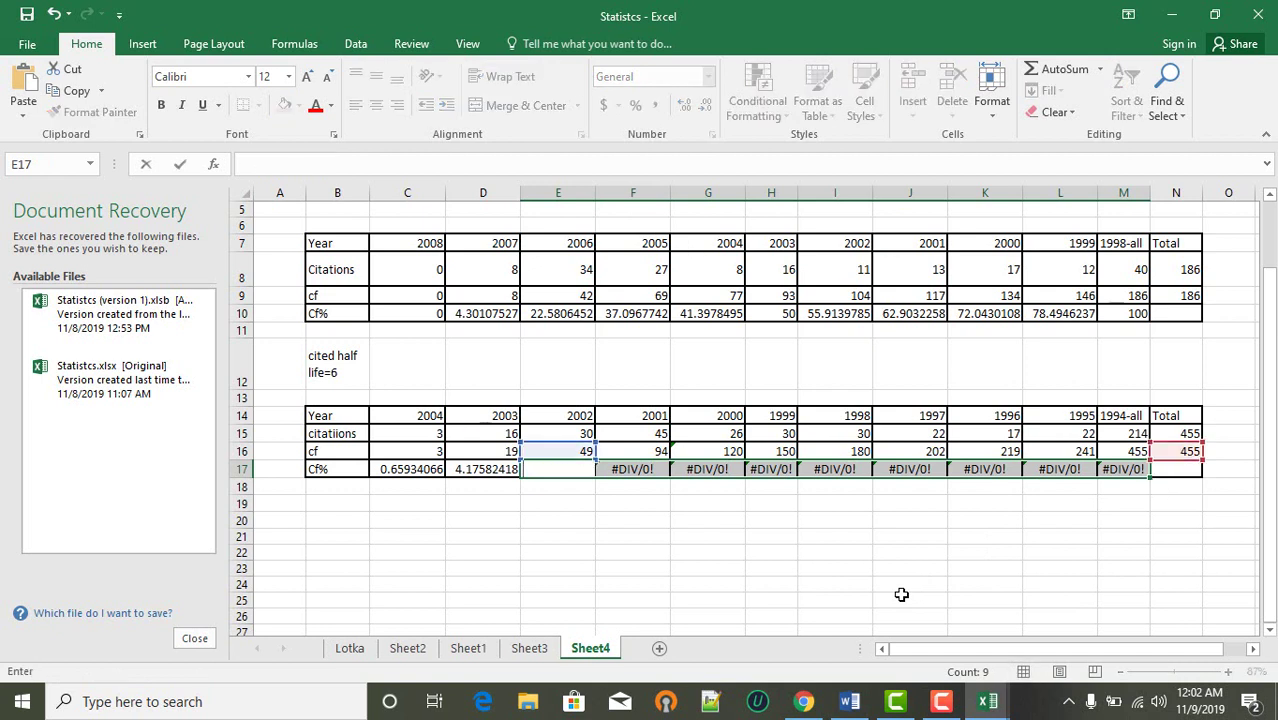
type("=E16/N16*100")
key("Return")
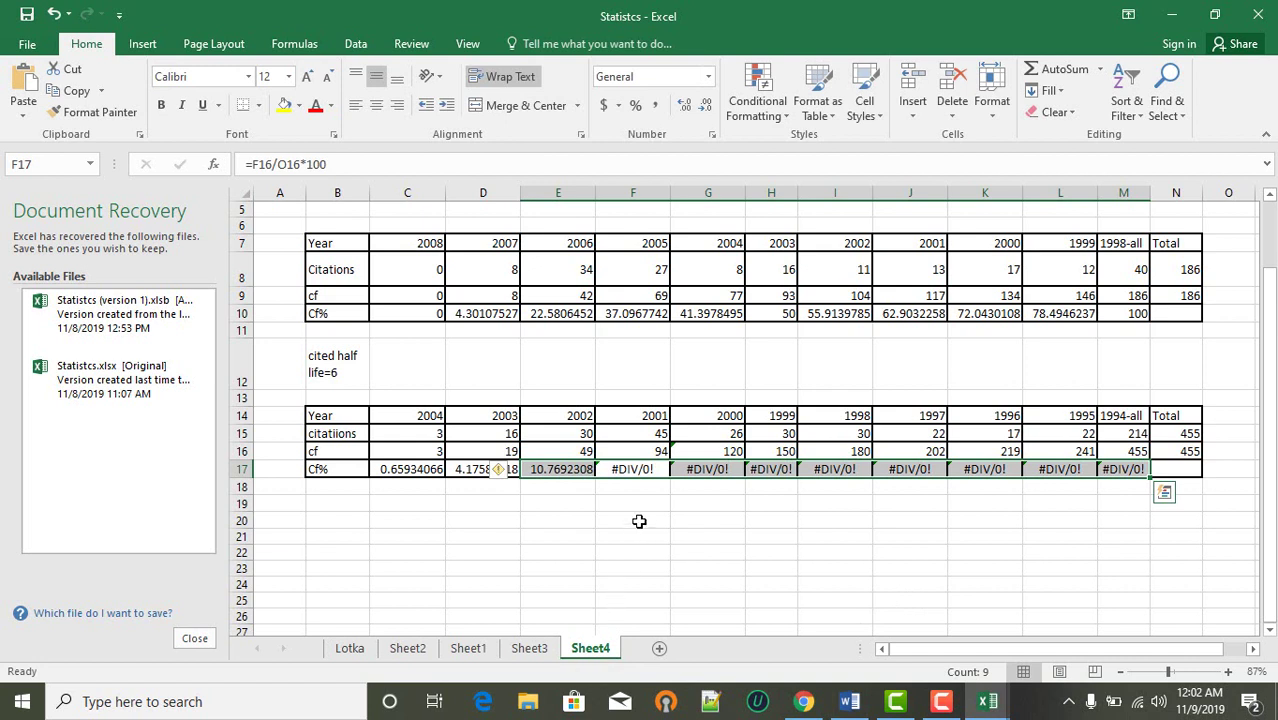
- Calculate the Cf% for 2001 in F17 with the formula =F16/N16*100
left_click(643, 471)
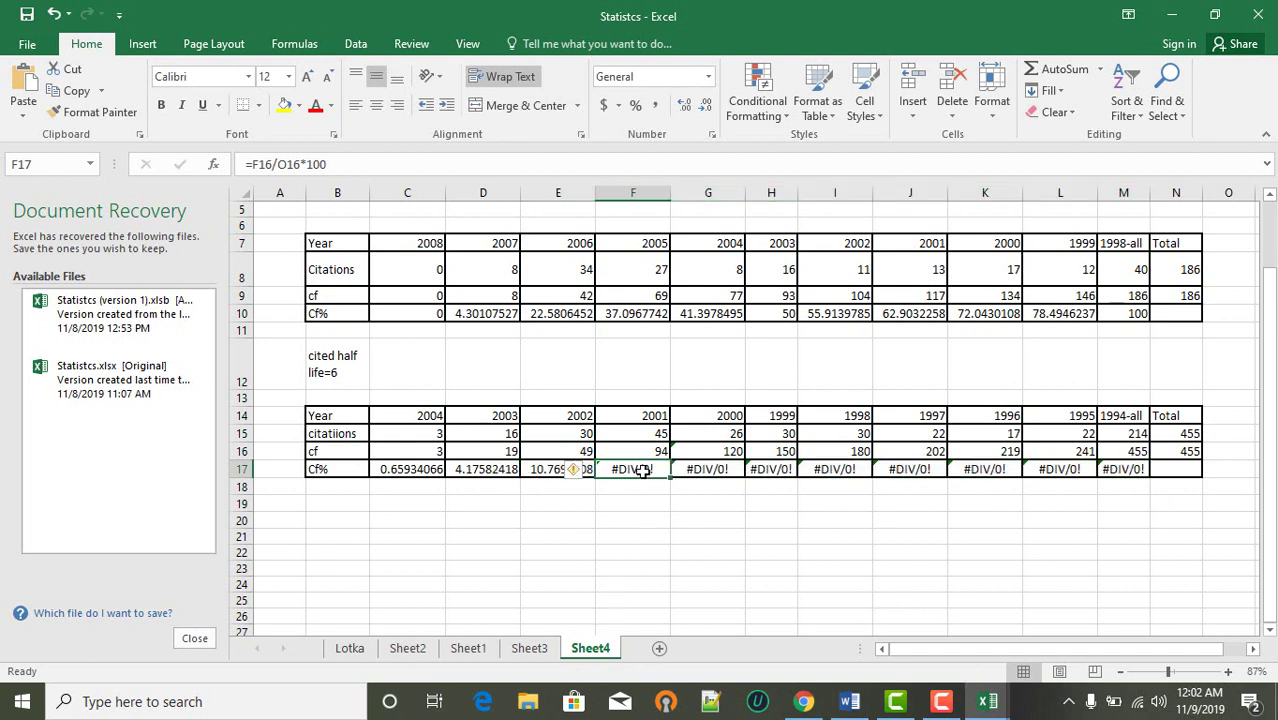
type("=")
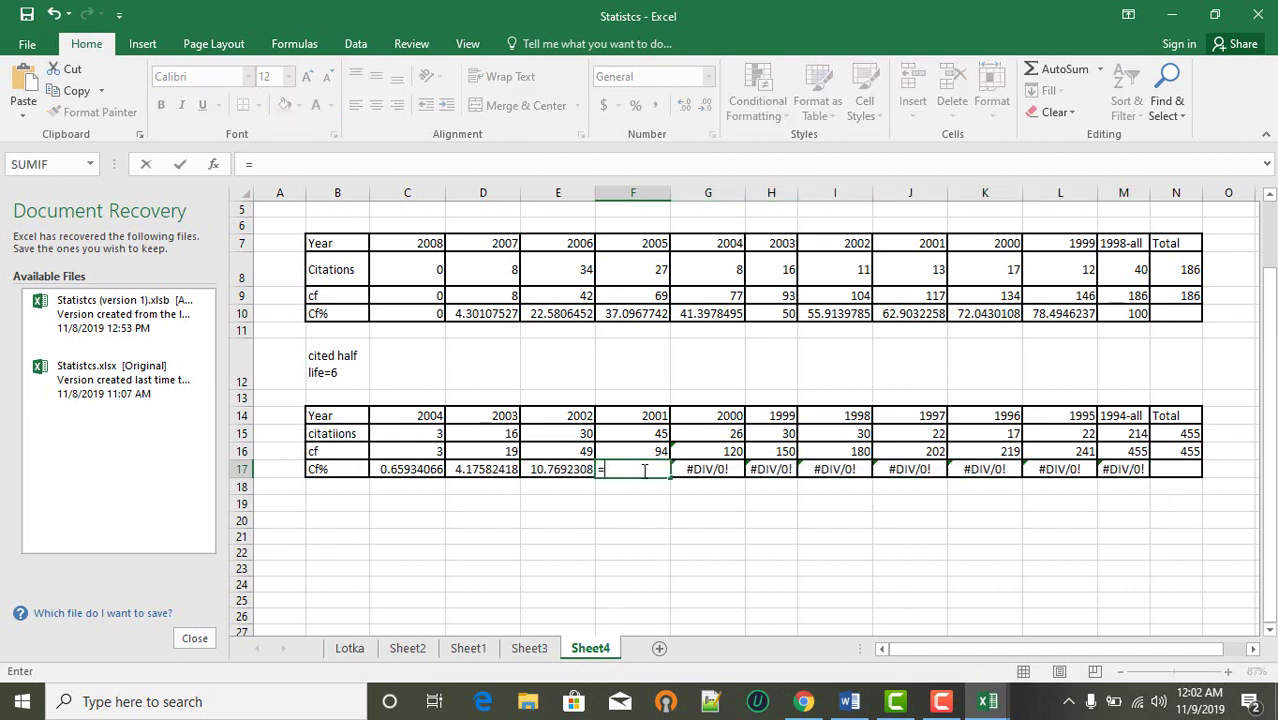
left_click(645, 451)
type("/")
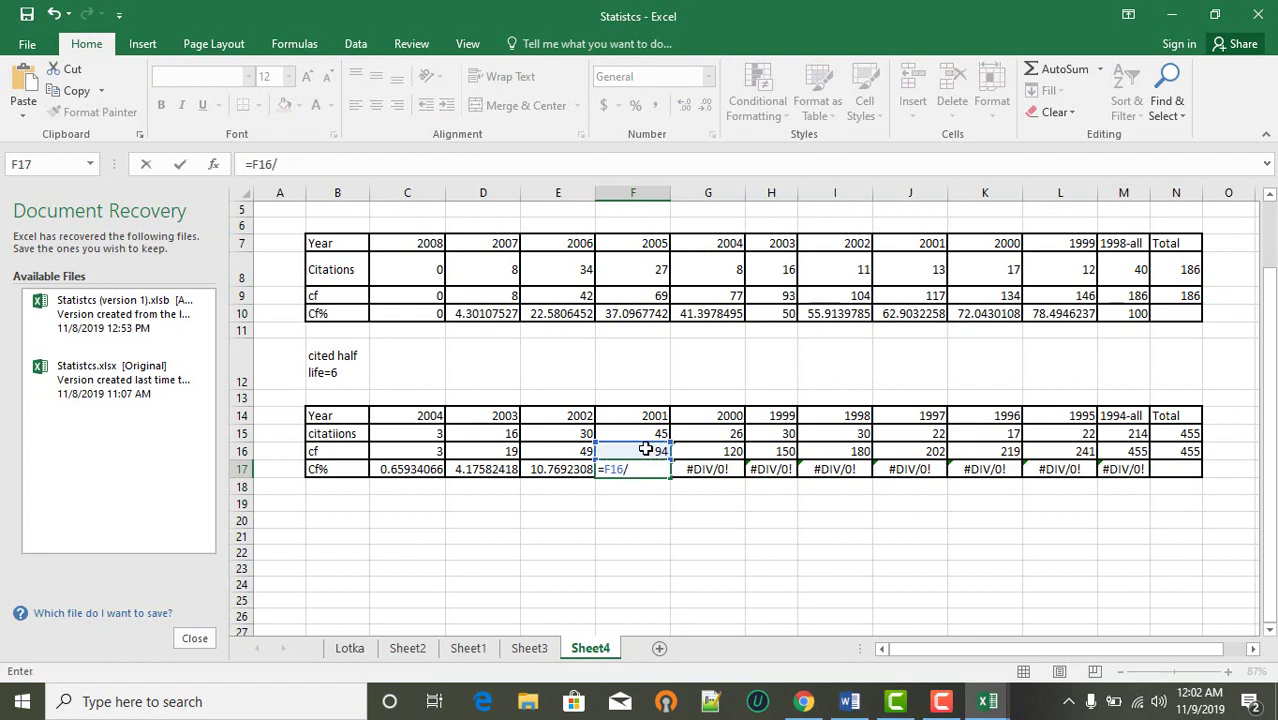
left_click(1187, 454)
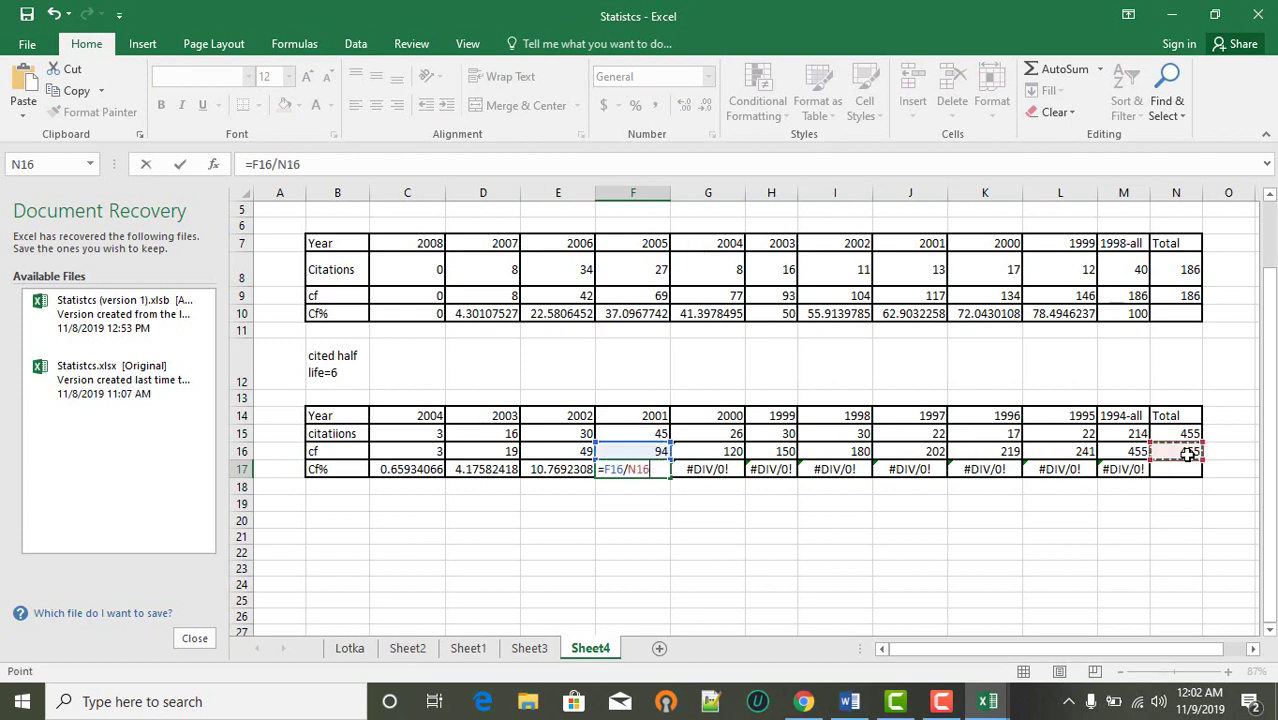
type("*100")
key("Return")
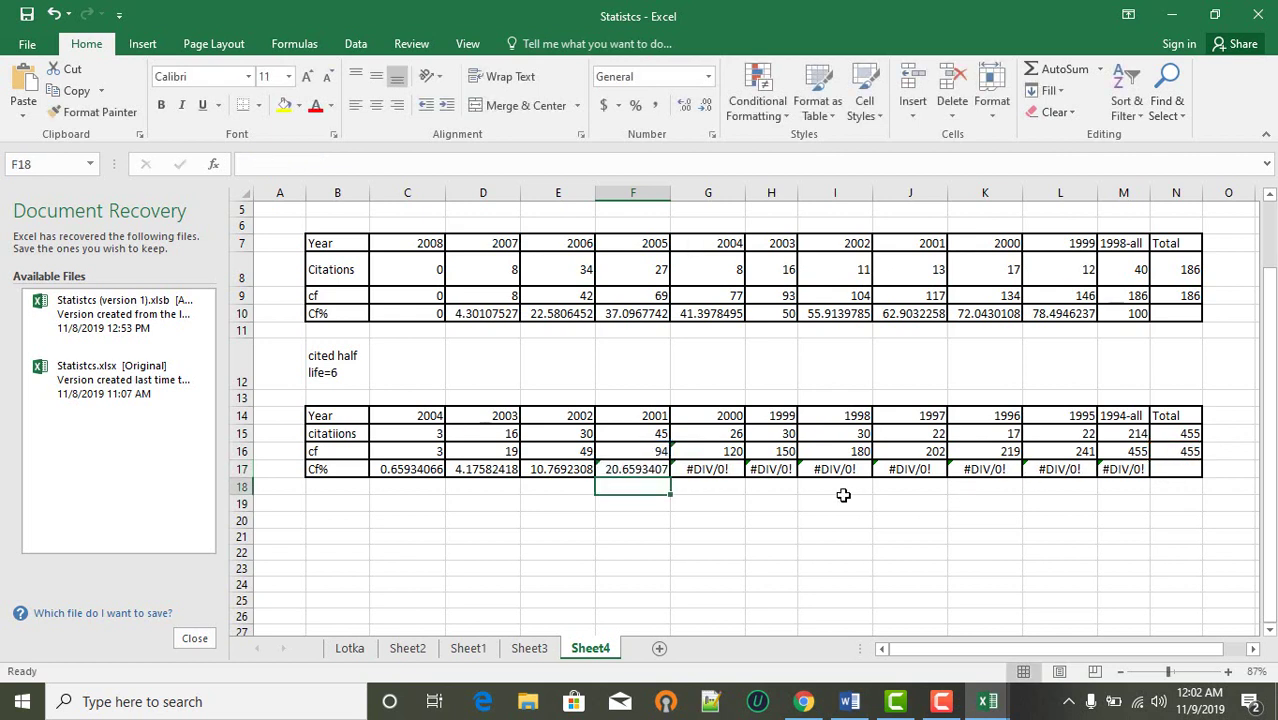
- Calculate the Cf% for 2000 in G17 with the formula =G16/455*100
left_click(733, 472)
type("=")
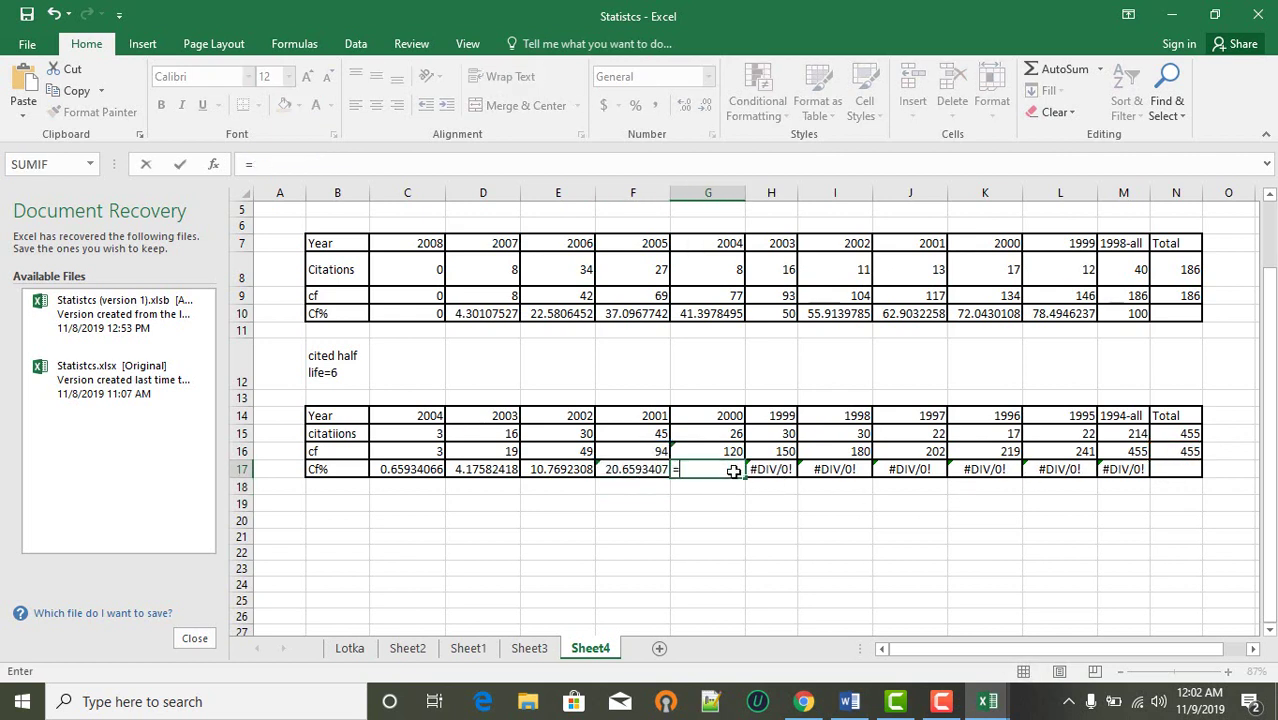
left_click(728, 450)
type("/")
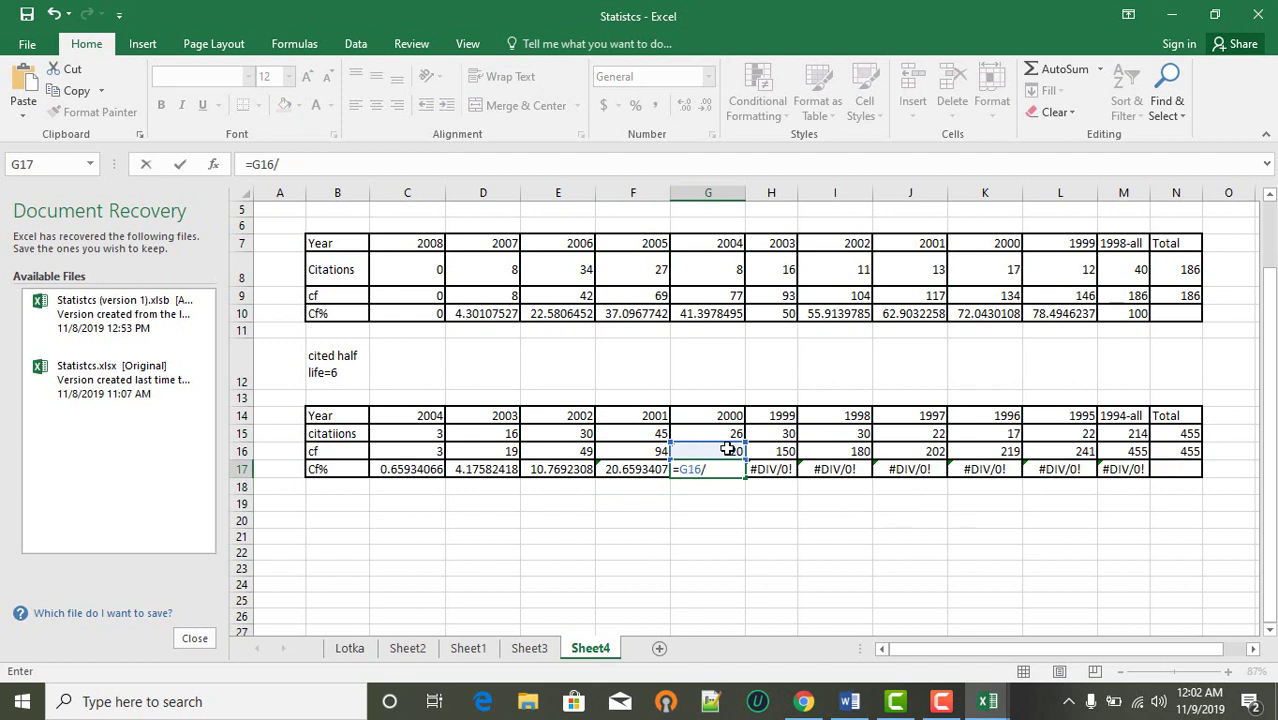
type("455*100")
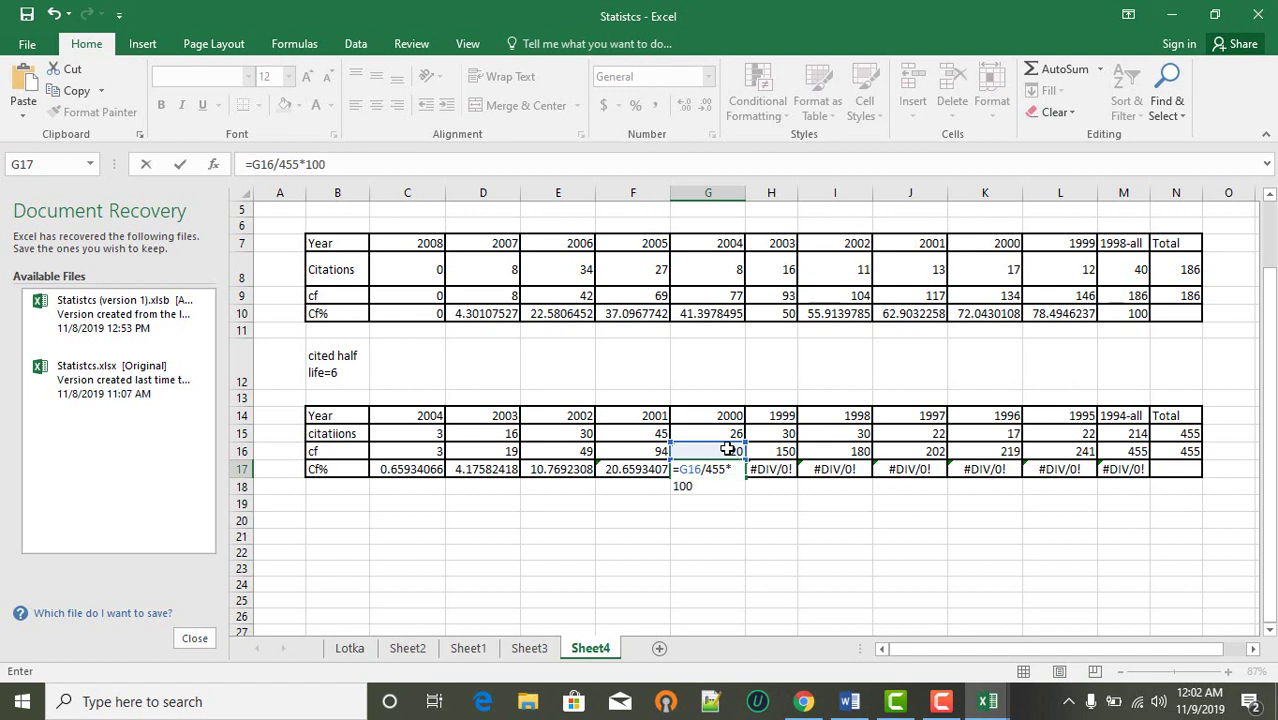
key("Return")
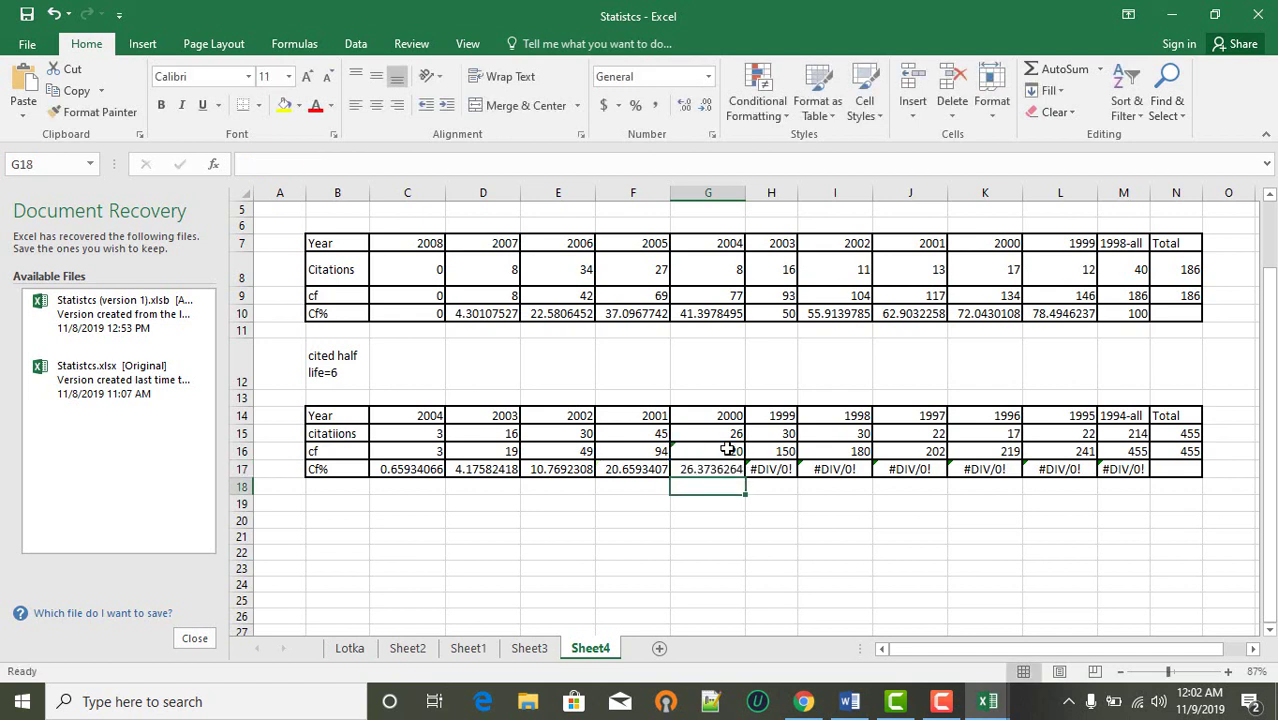
- Calculate the Cf% for 1999 in H17 with the formula =H16/N16*100
left_click(771, 471)
type("=")
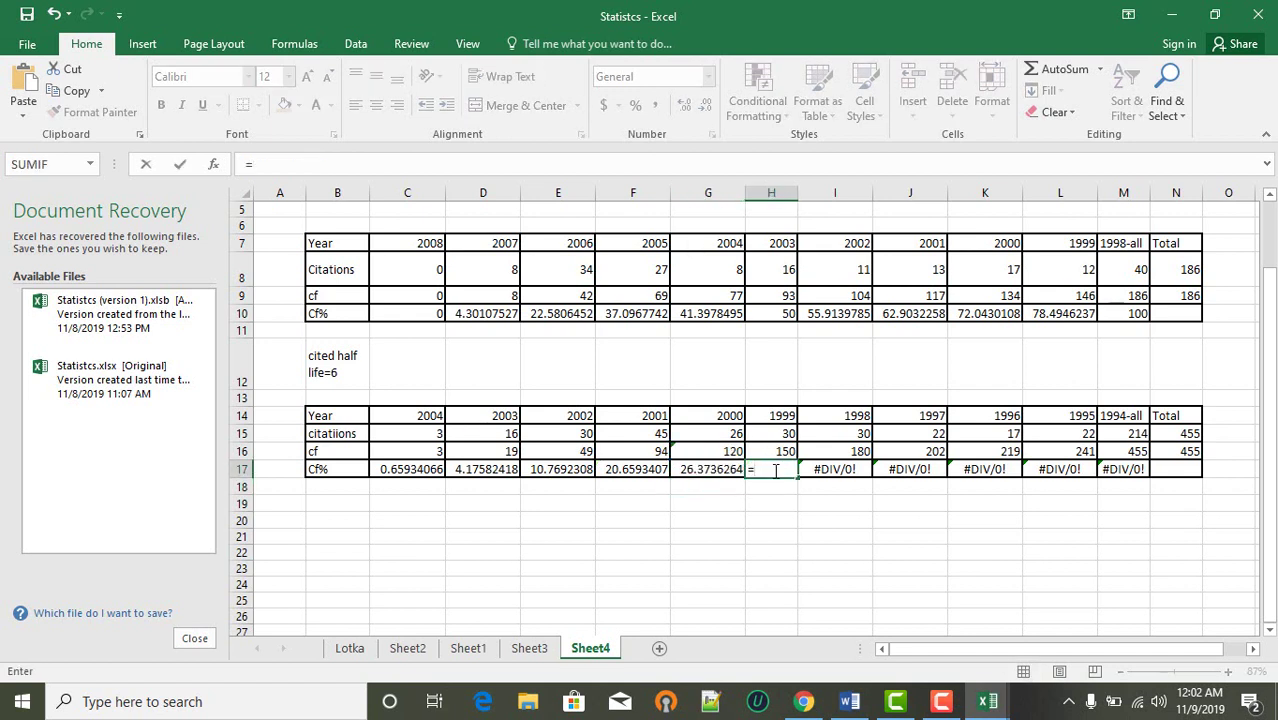
left_click(780, 451)
type("/")
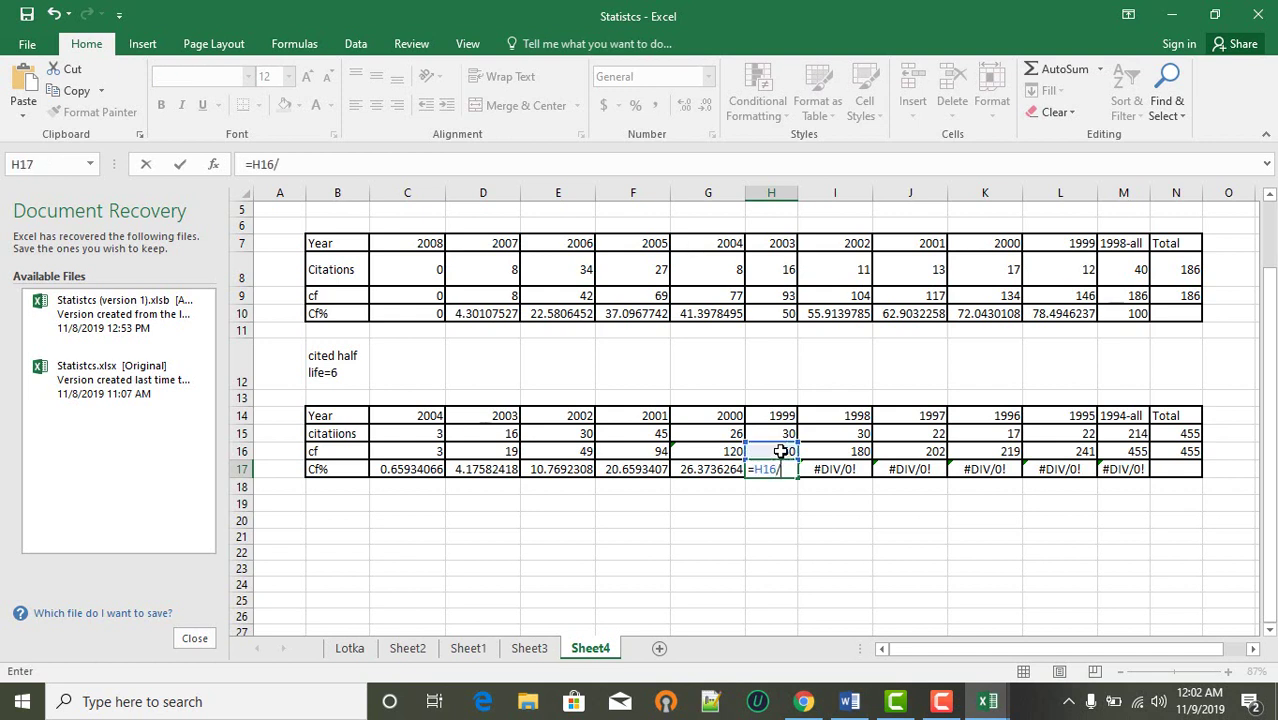
left_click(1180, 452)
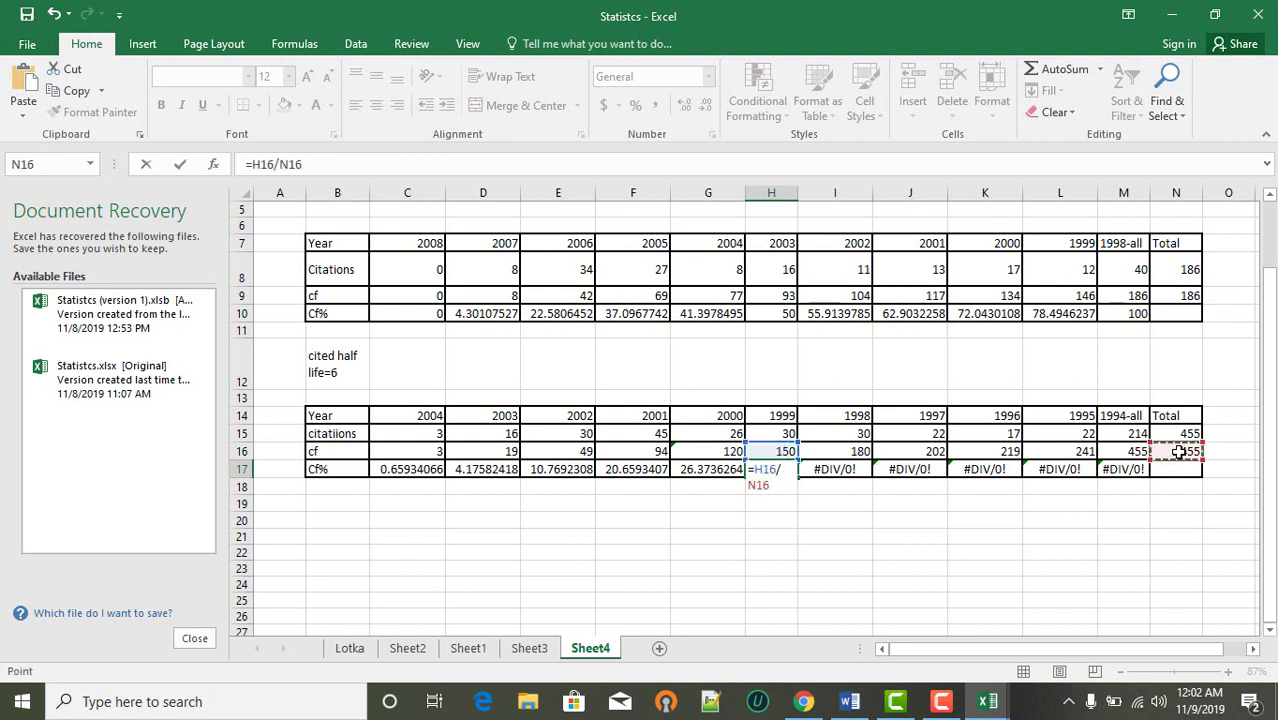
type("*")
key("Return")
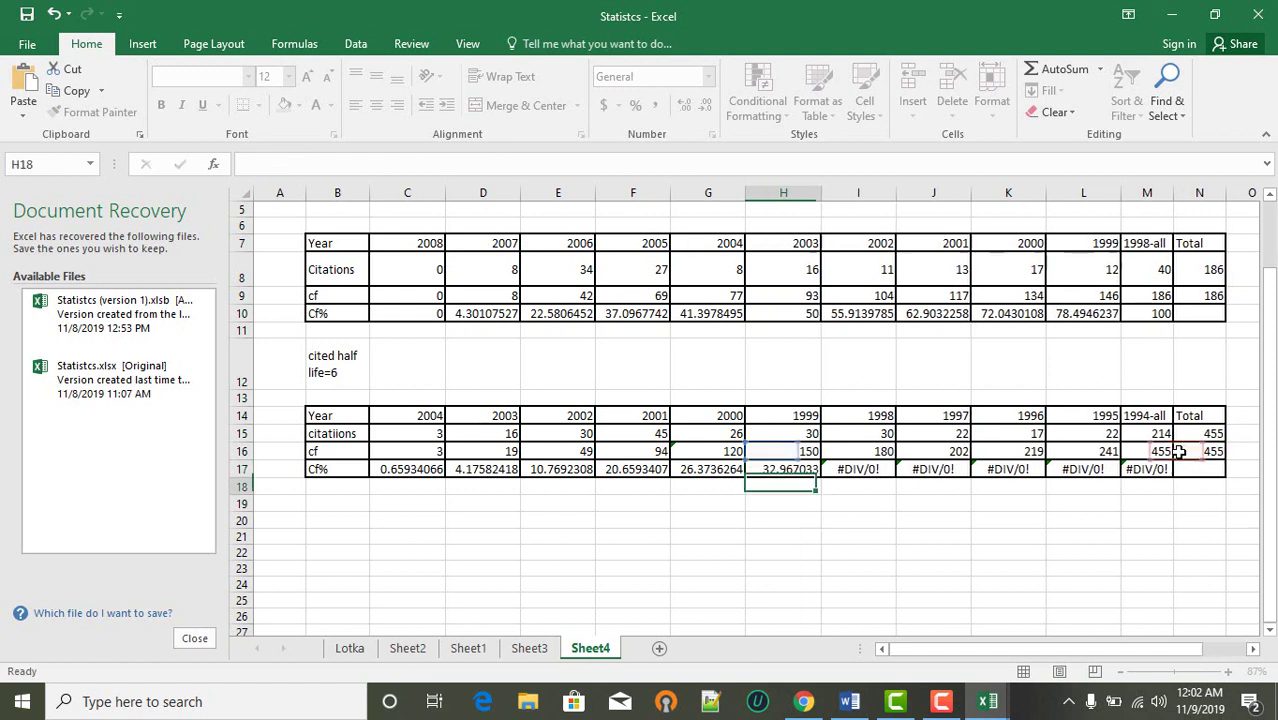
- Calculate the Cf% for 1998 in I17 with the formula =I16/N16*100
left_click(866, 470)
type("=")
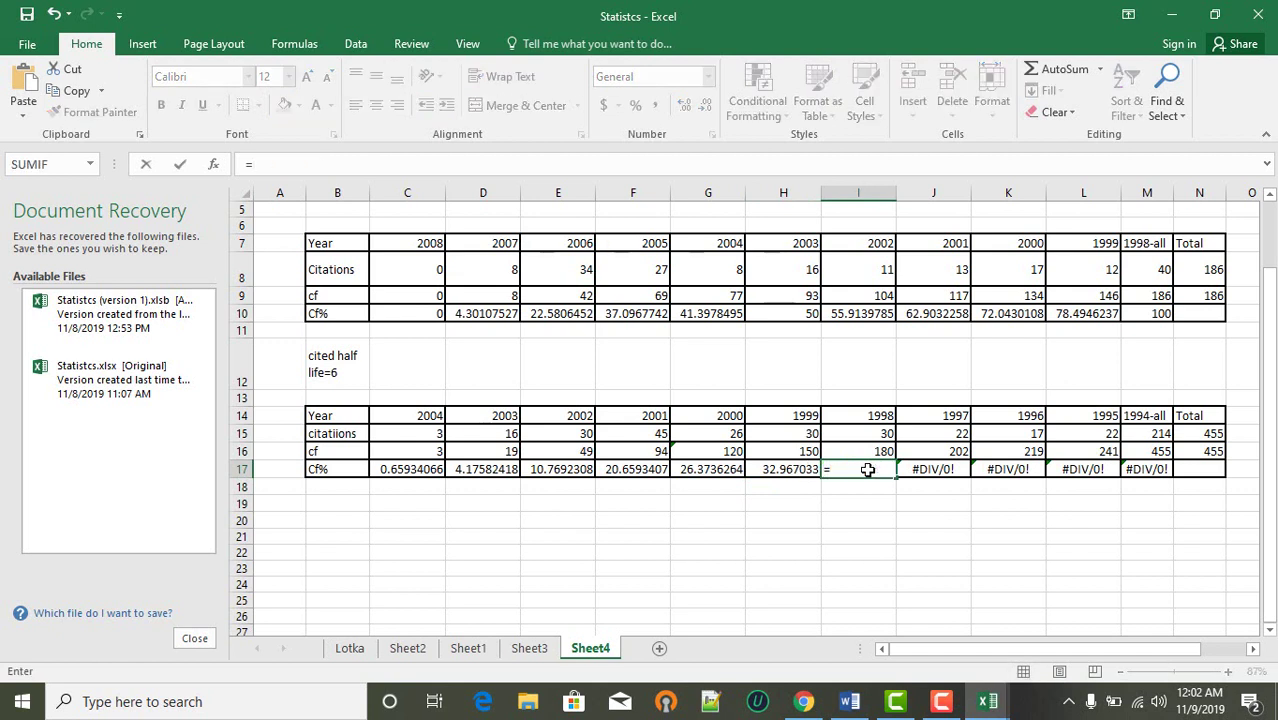
left_click(860, 449)
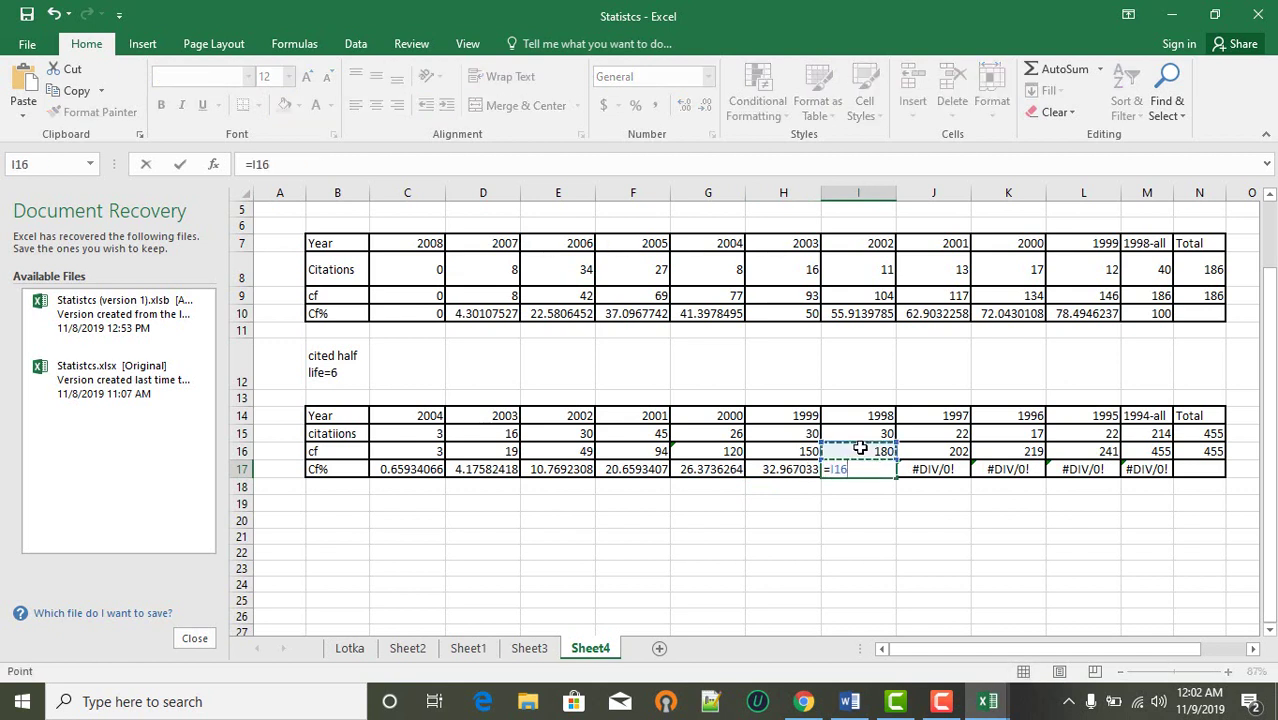
type("/")
left_click(1207, 452)
type("*")
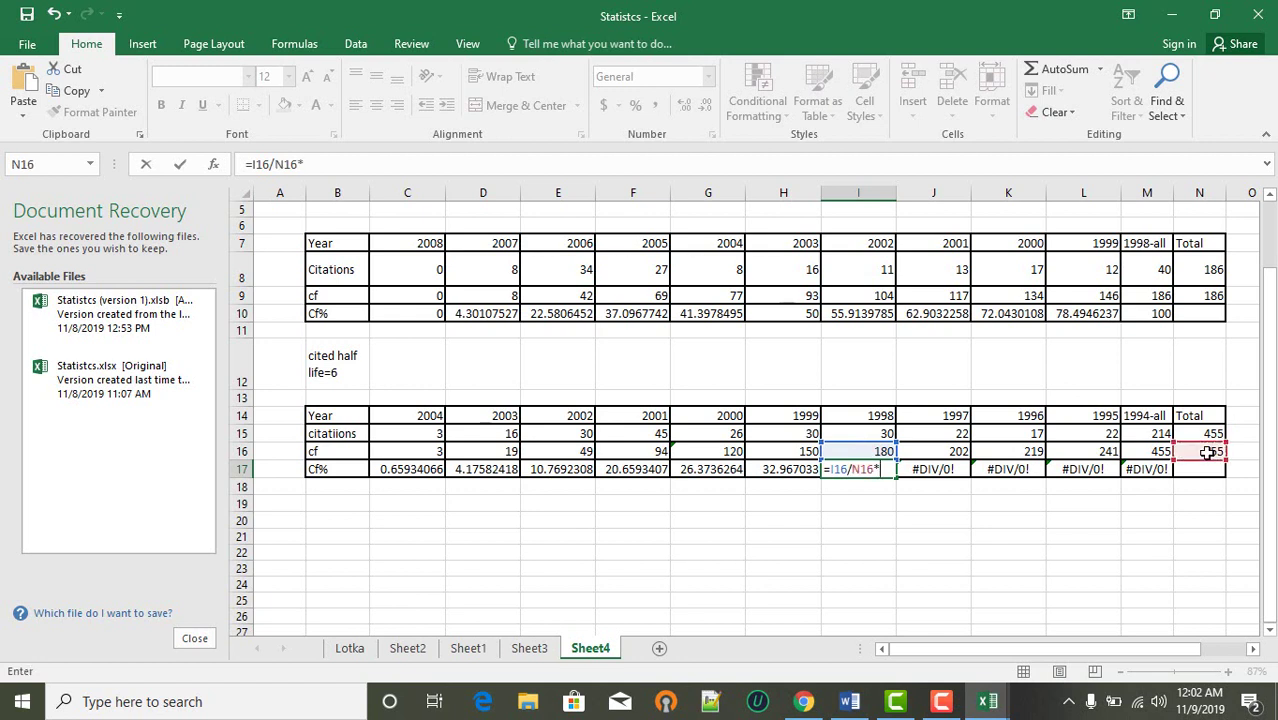
type("100")
key("Return")
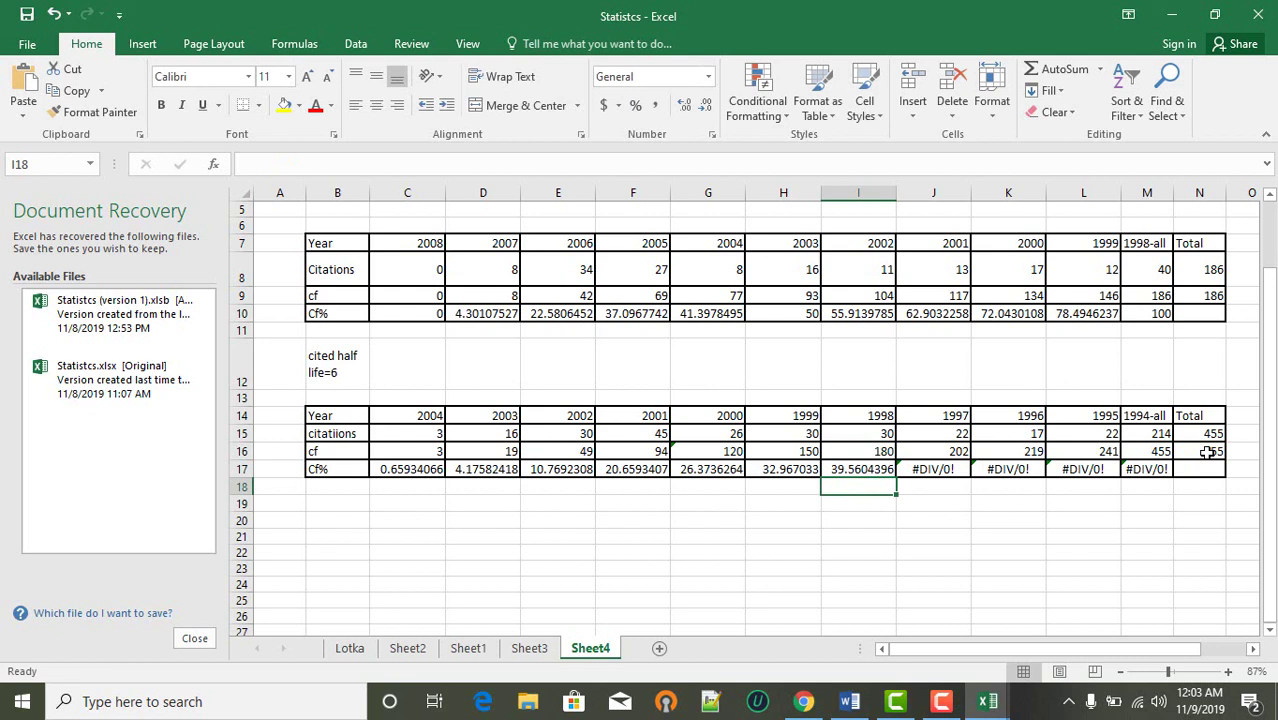
- Calculate the Cf% for 1997 in J17 with the formula =J16/N16*100
left_click(964, 469)
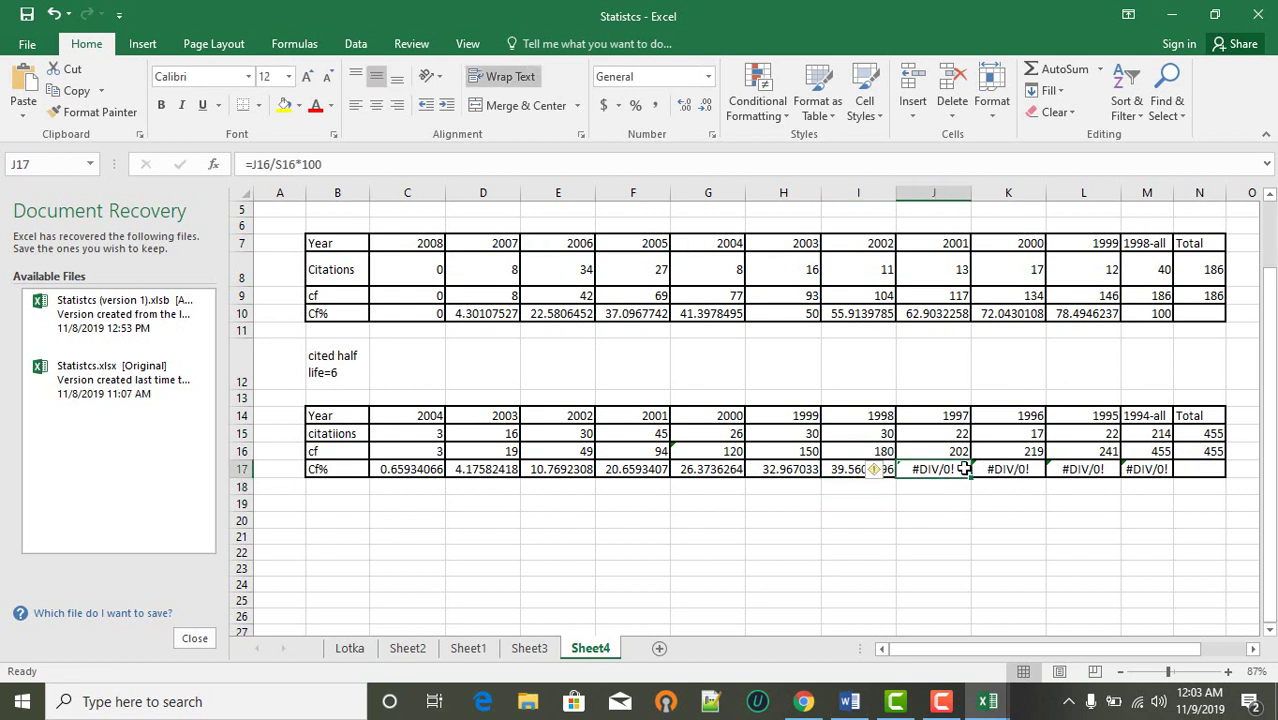
type("=")
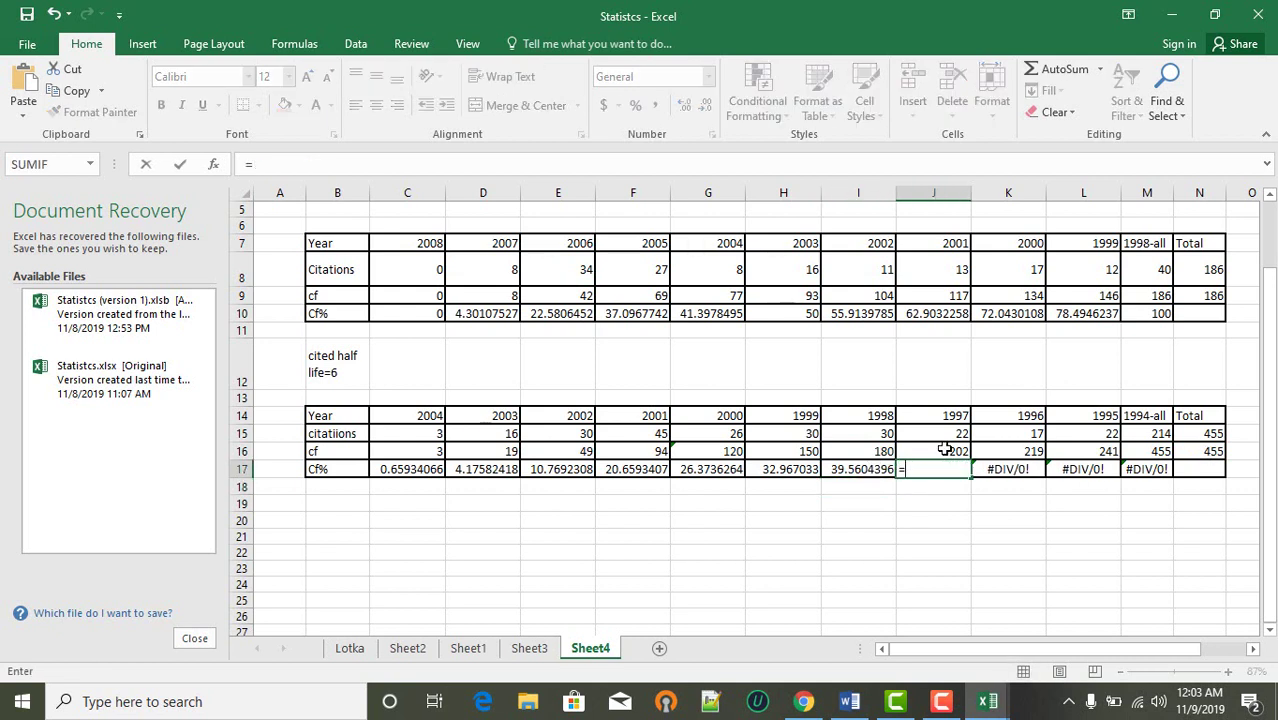
left_click(945, 450)
type("/")
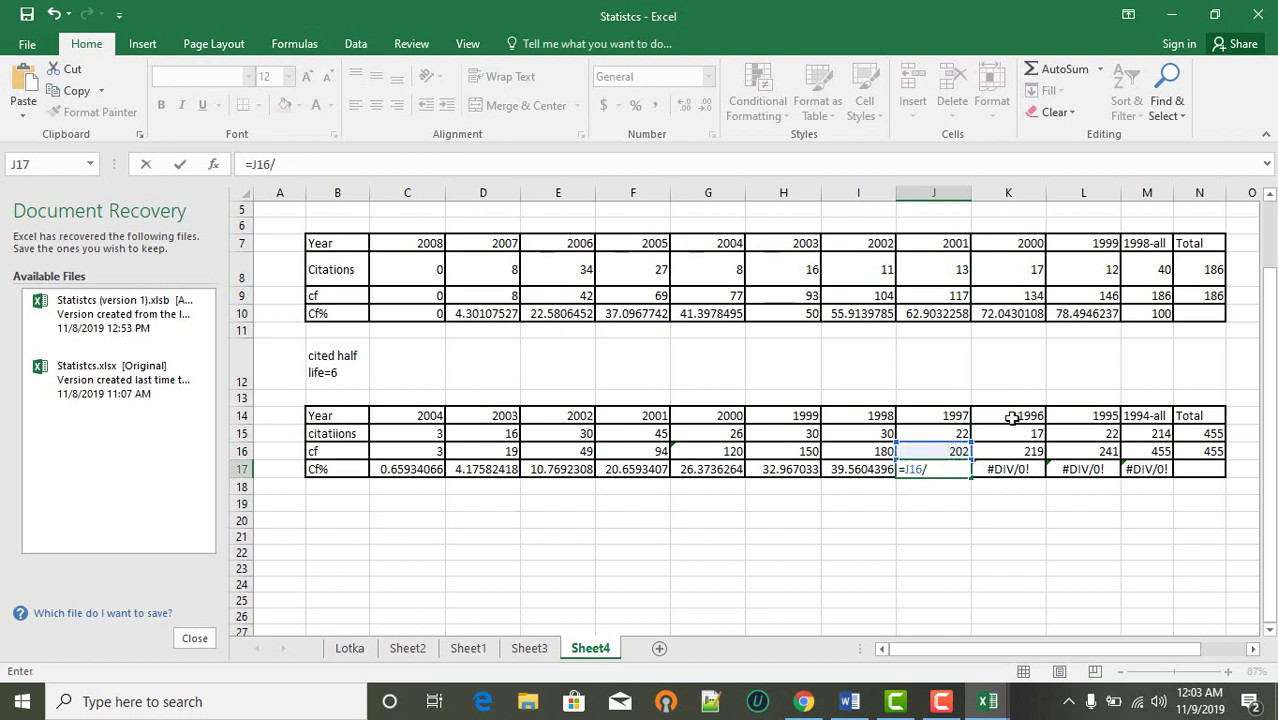
left_click(1194, 456)
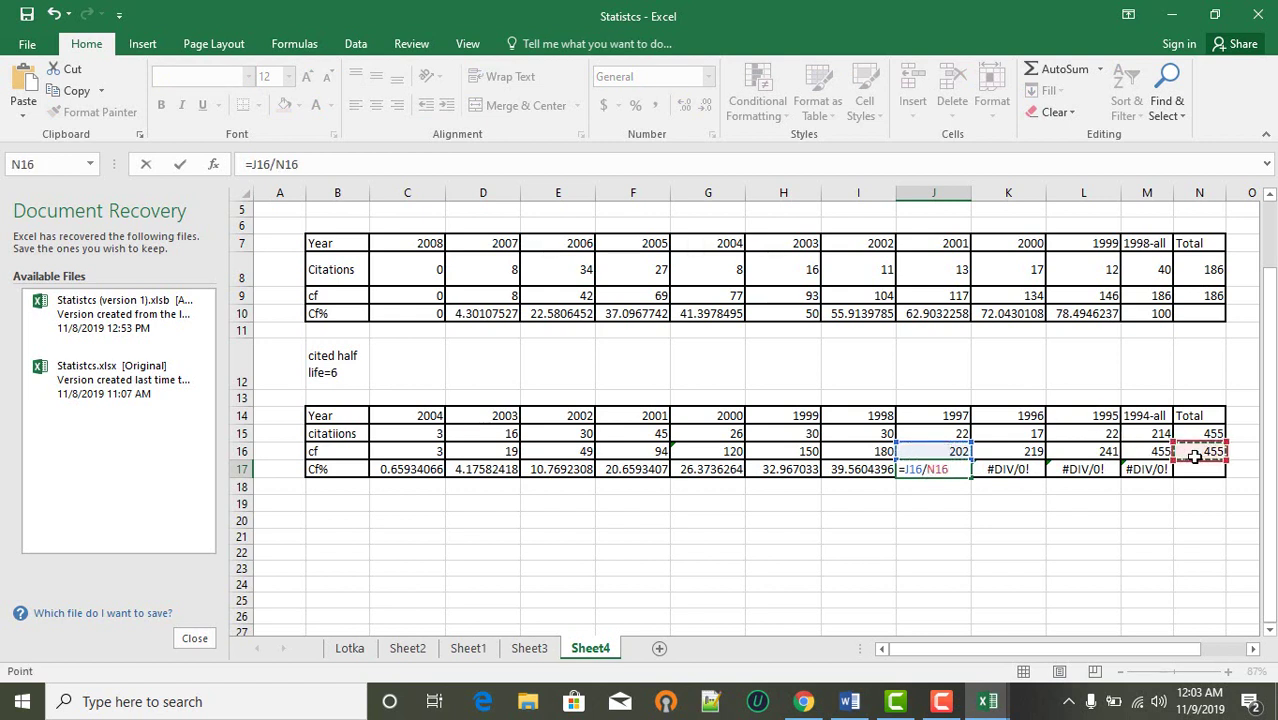
type("*100")
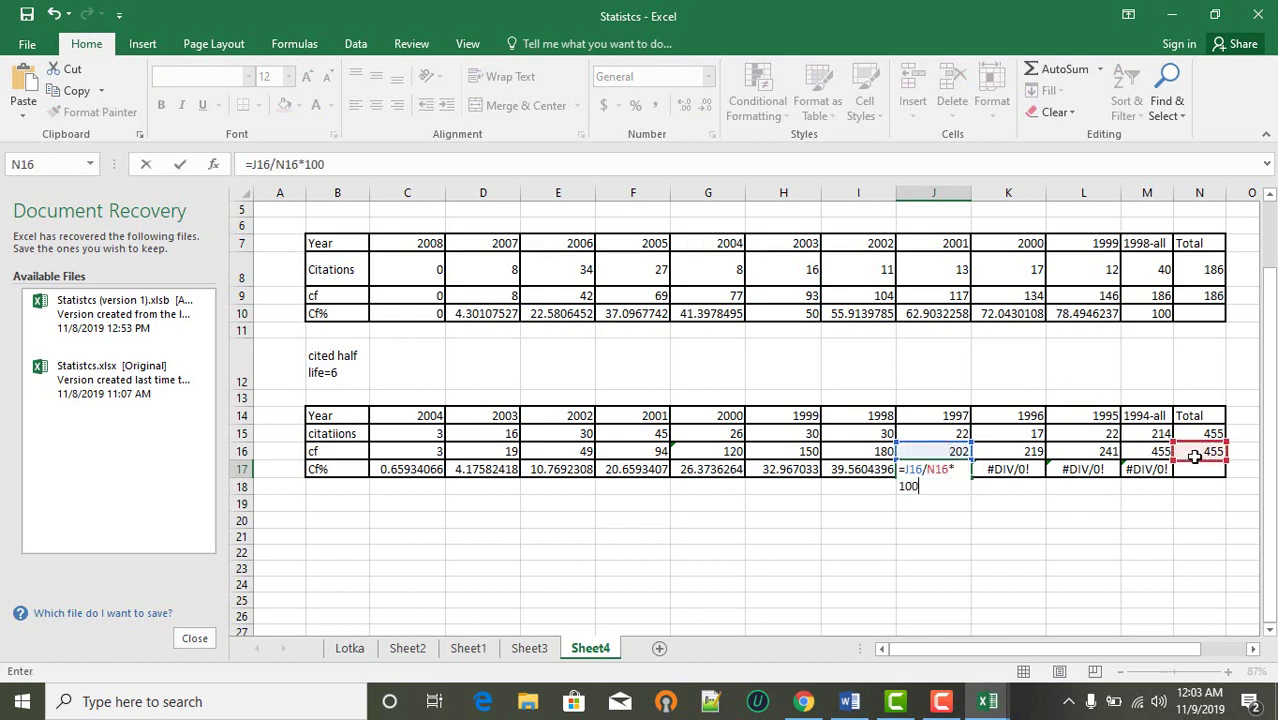
key("ctrl+Return")
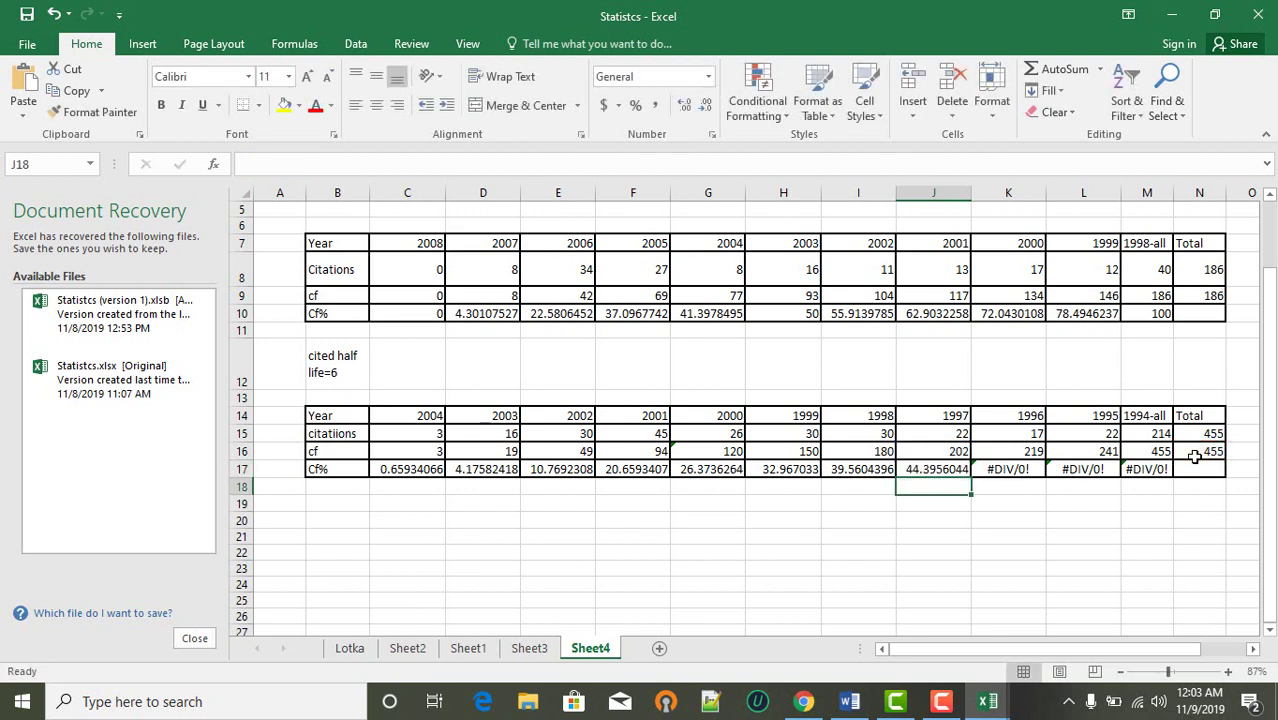
- Calculate the Cf% for 1996 in K17 with the formula =K16/N16*100
left_click(1013, 470)
type("=")
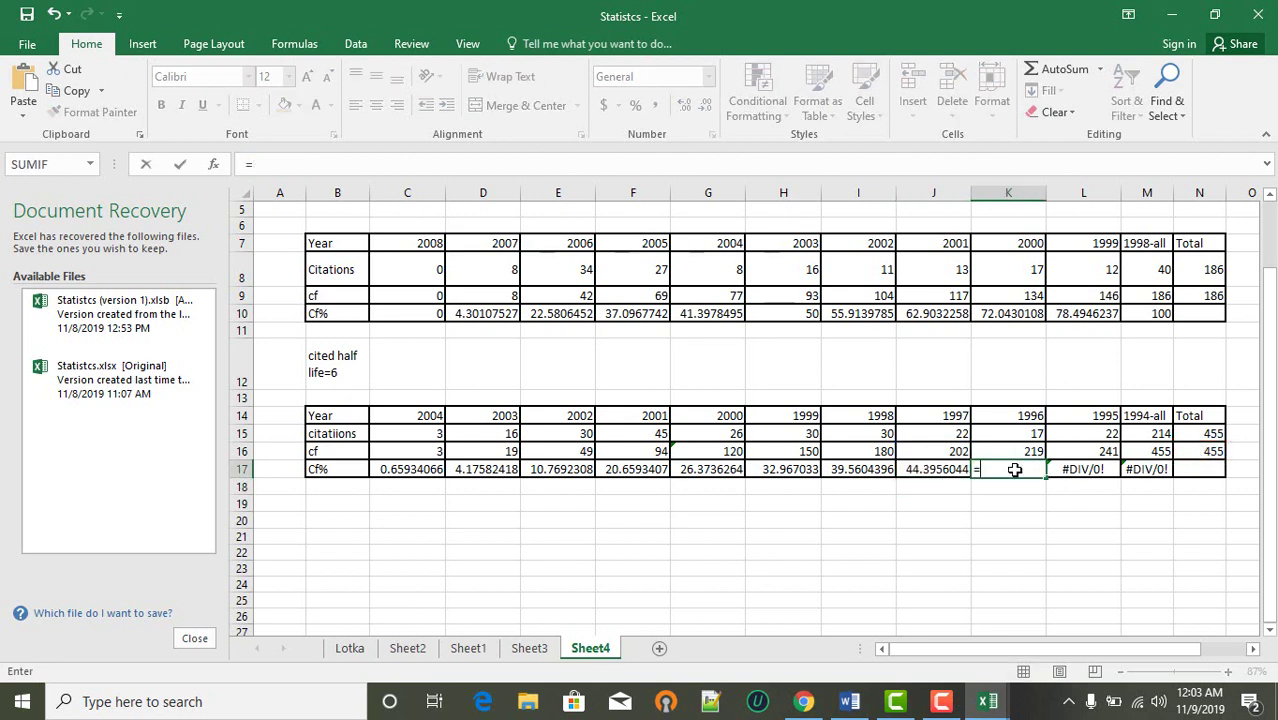
left_click(1033, 449)
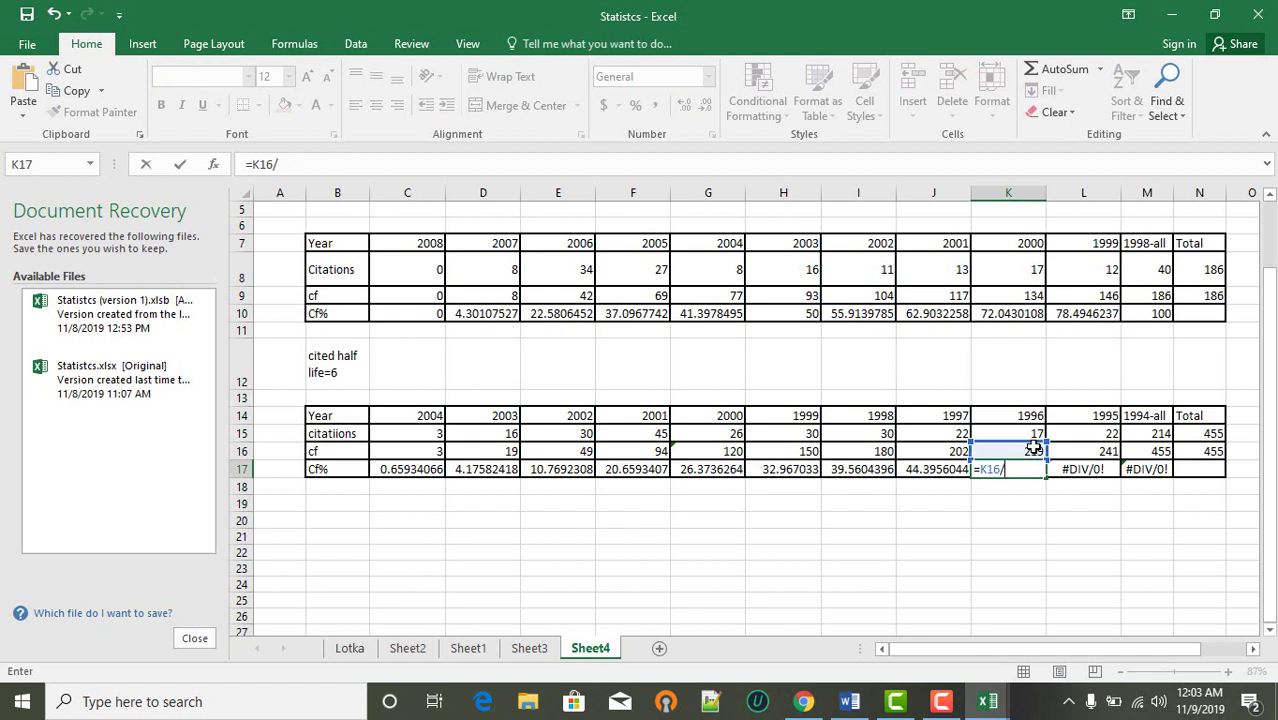
type("/")
left_click(1214, 455)
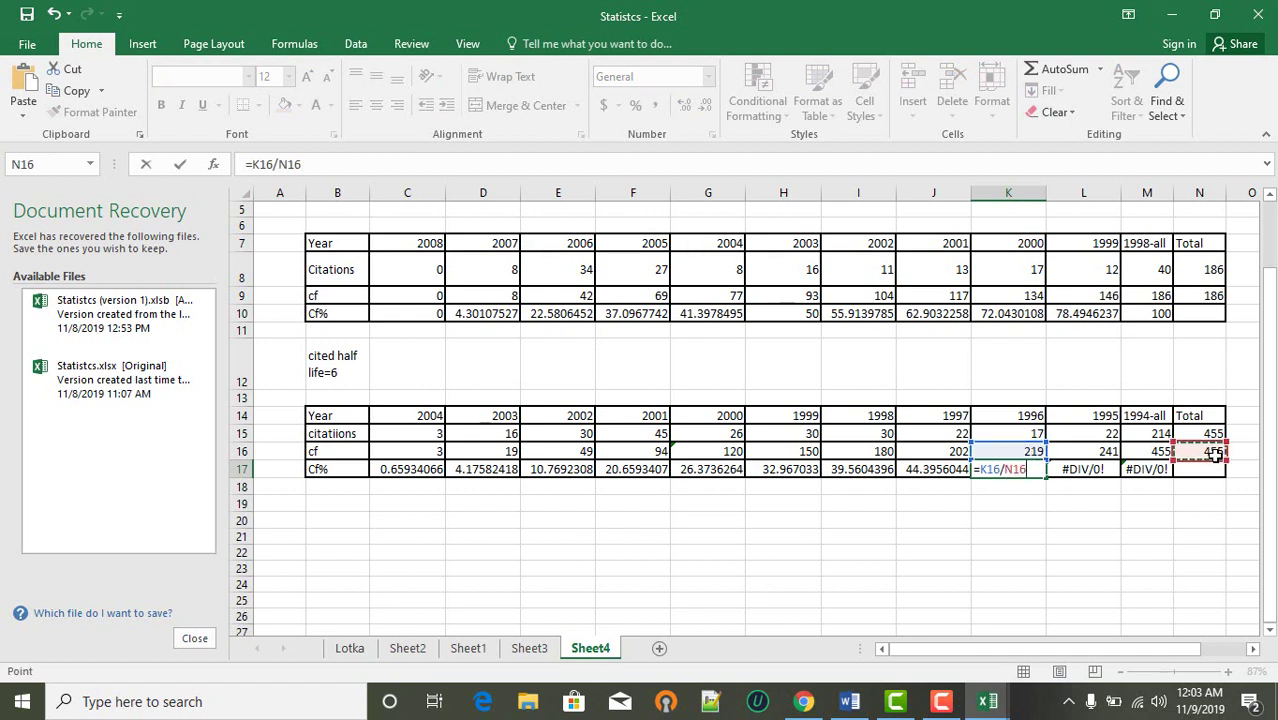
type("*100")
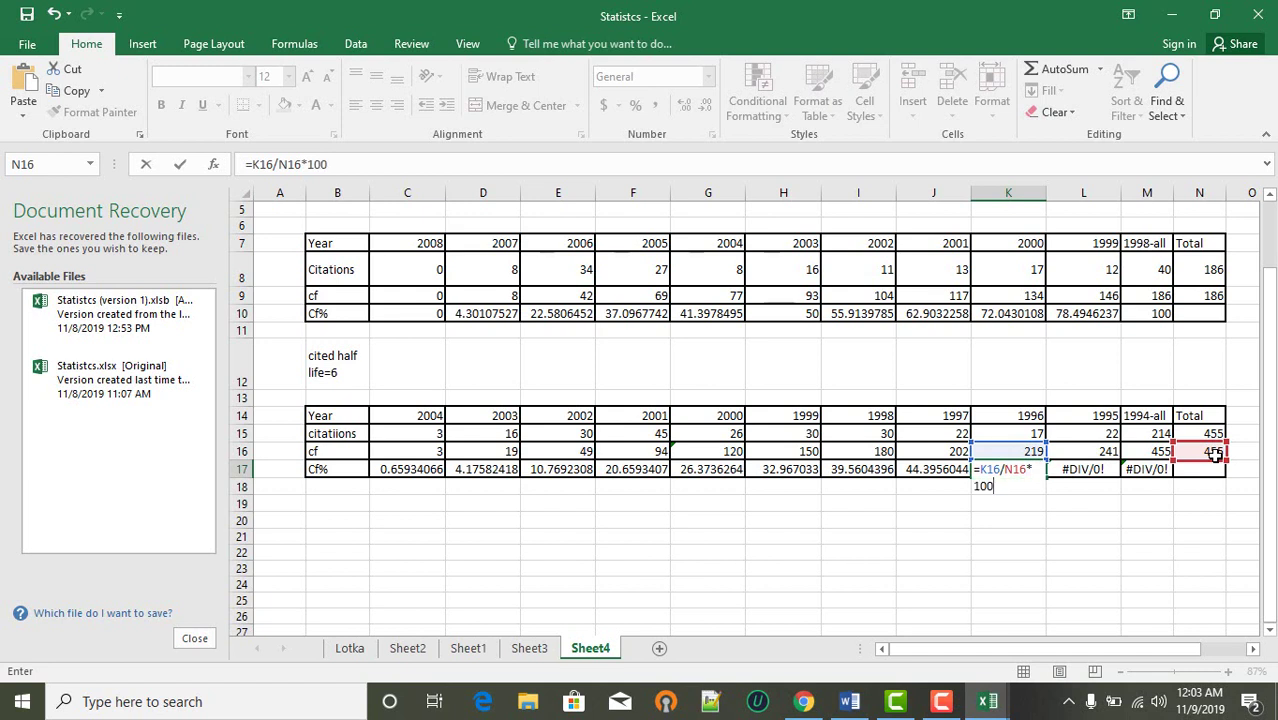
key("Return")
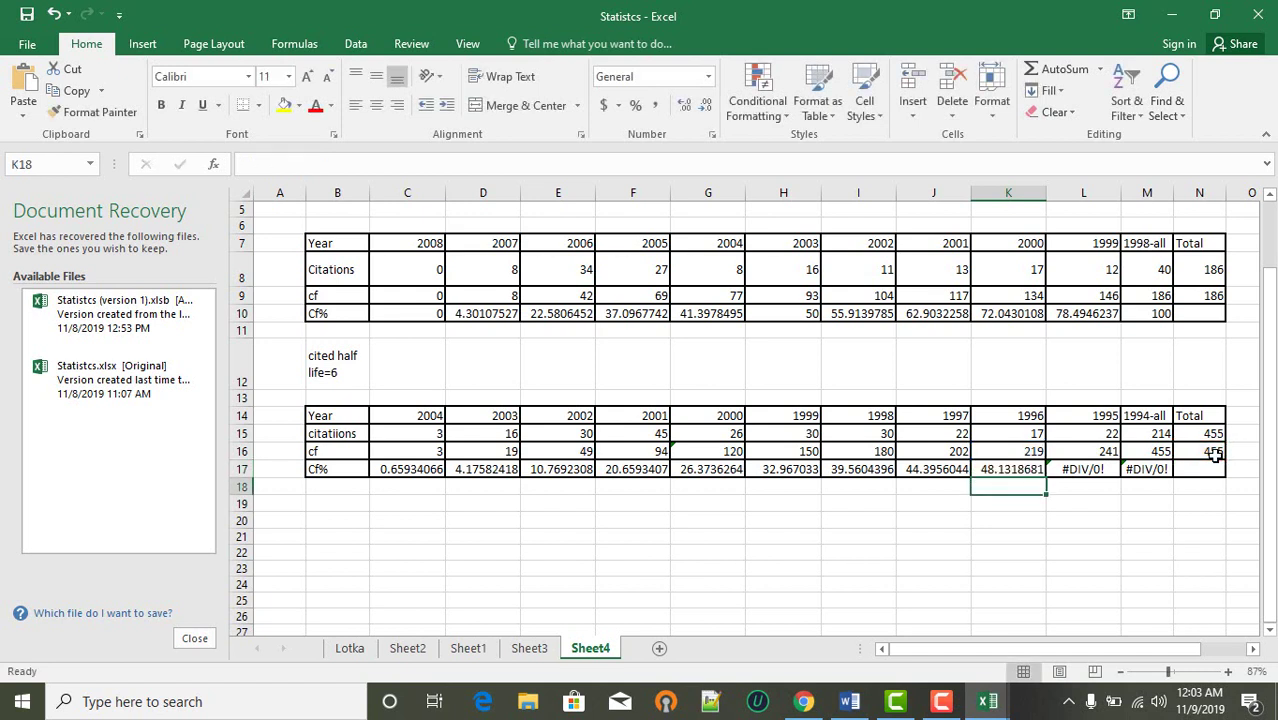
- Calculate the Cf% for 1995 in L17 with the formula =L16/N16*100
left_click(1090, 470)
type("=")
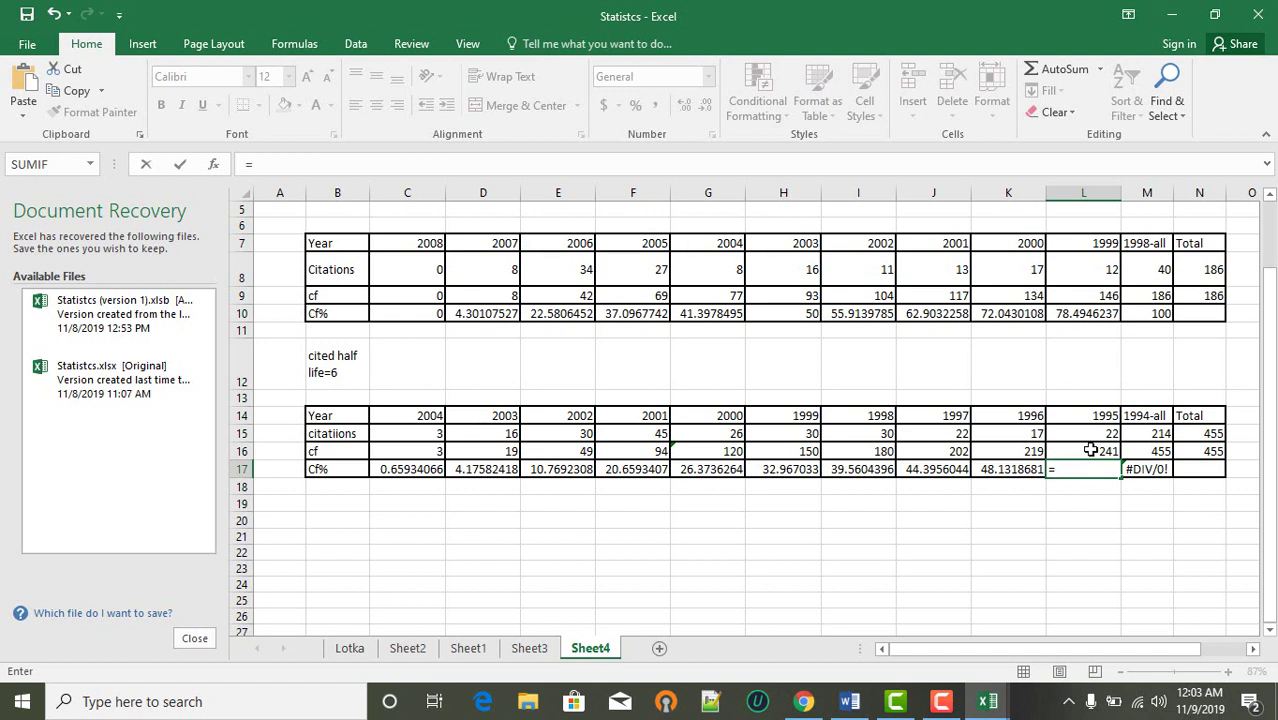
left_click(1082, 452)
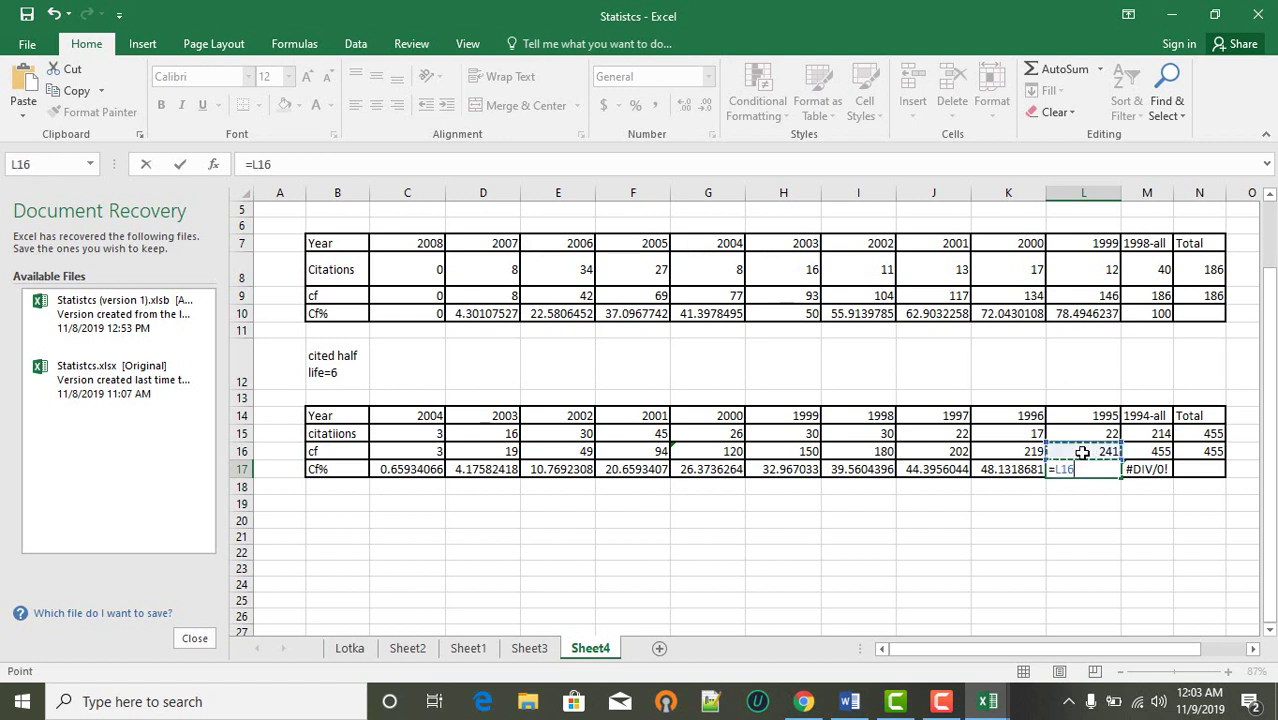
type("/")
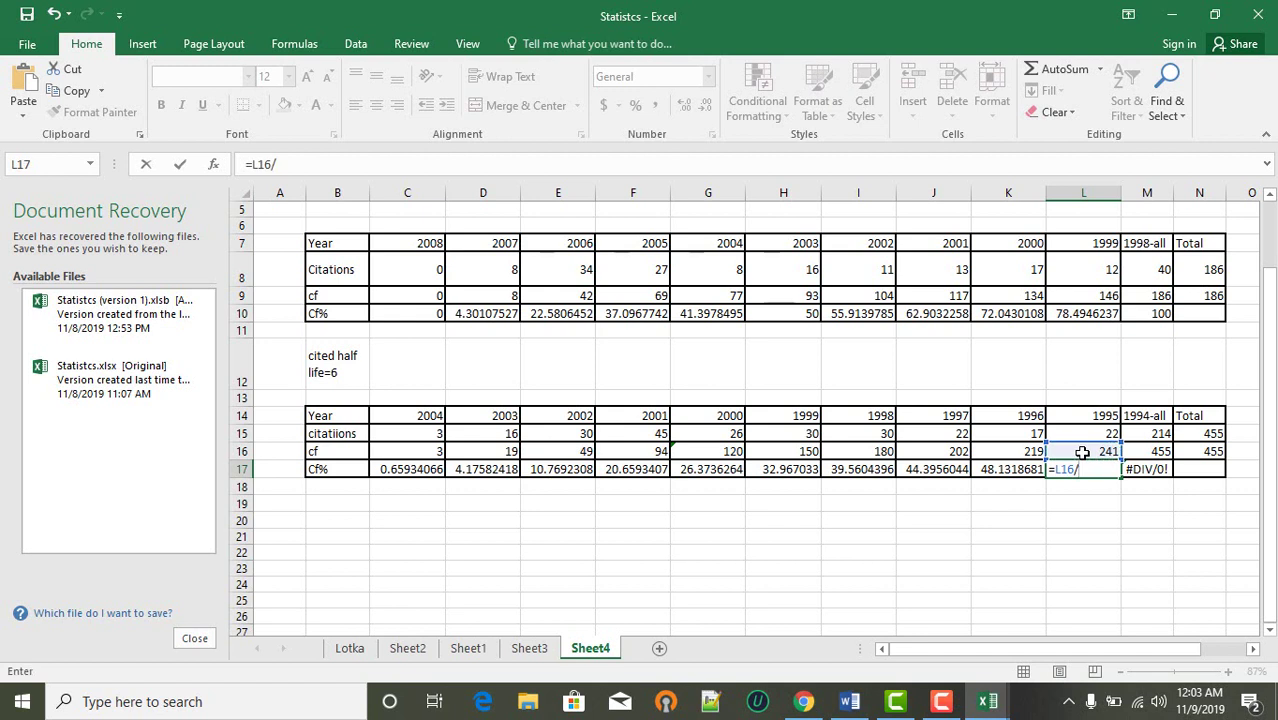
left_click(1203, 452)
type("*1")
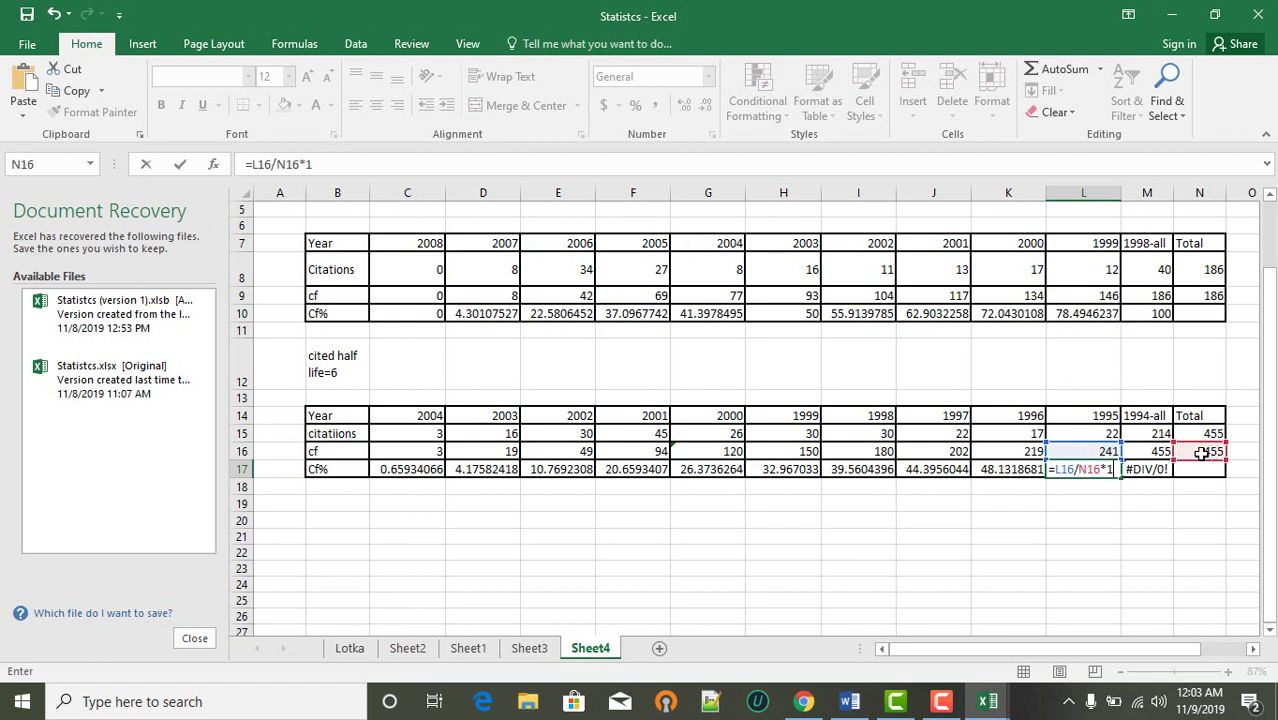
type("00")
key("Return")
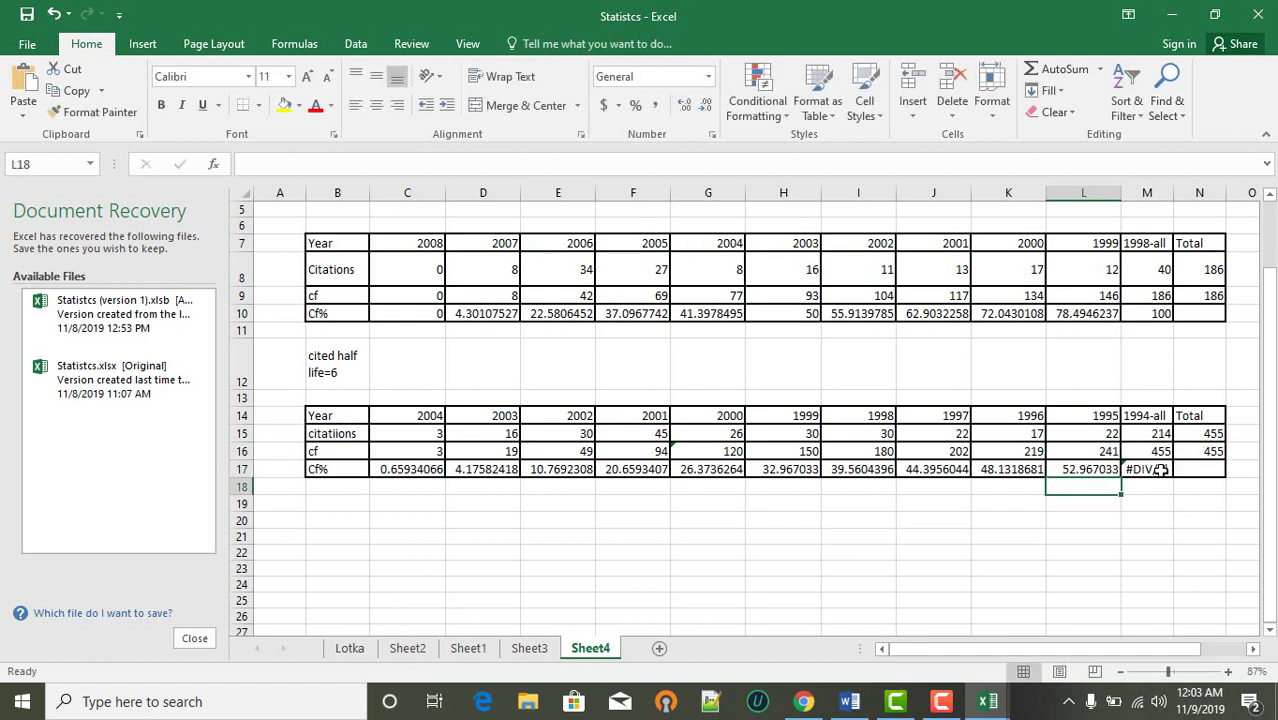
- Calculate the Cf% for 1994-all in M17 with the formula =M16/N16*100
left_click(1155, 470)
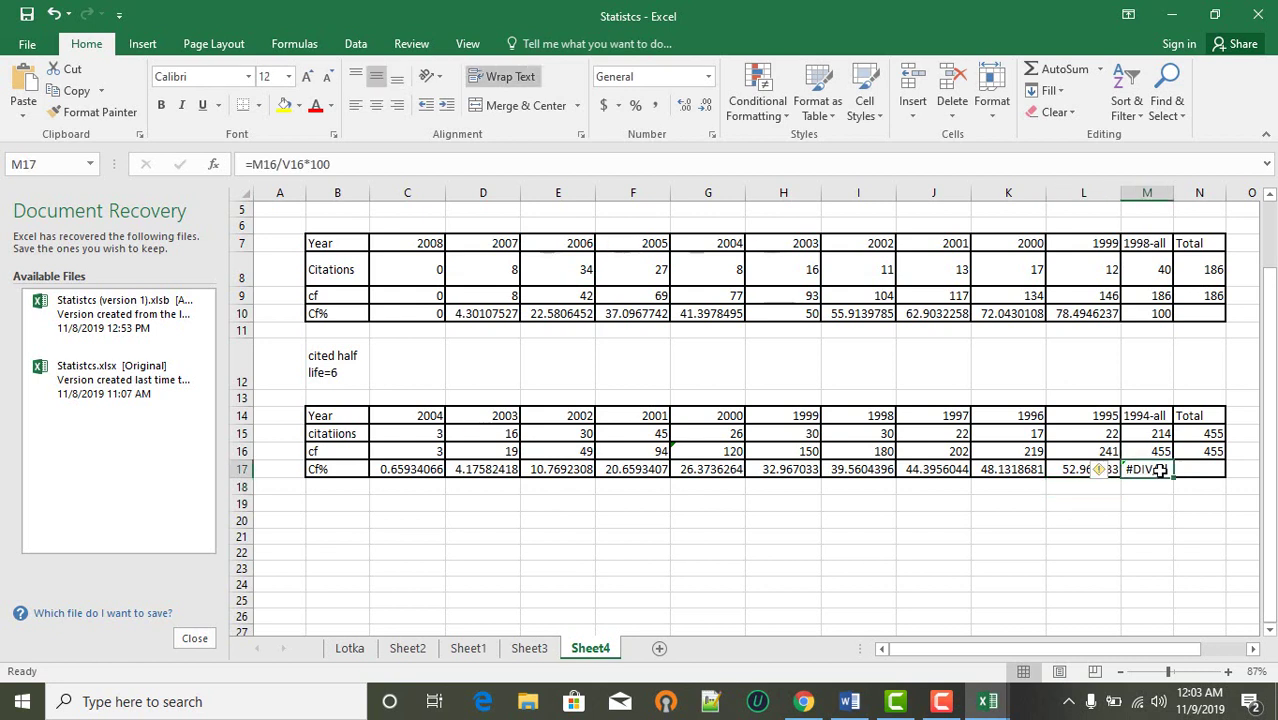
type("=")
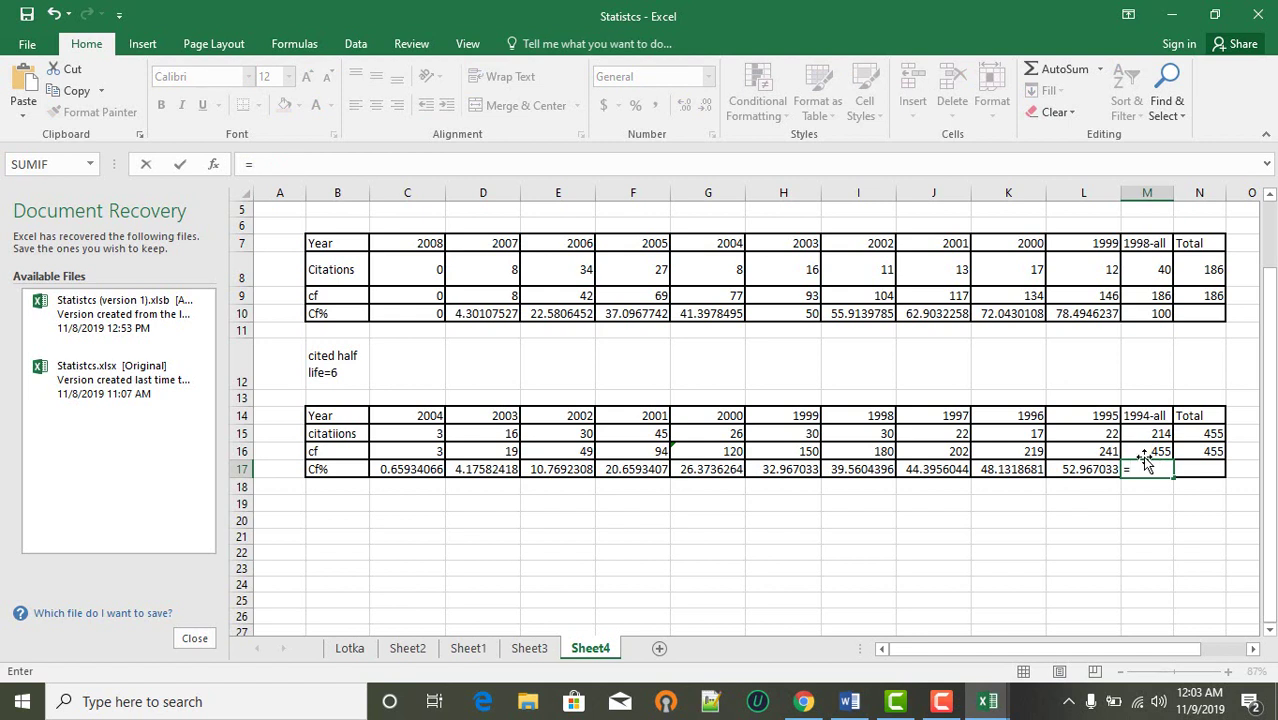
left_click(1138, 453)
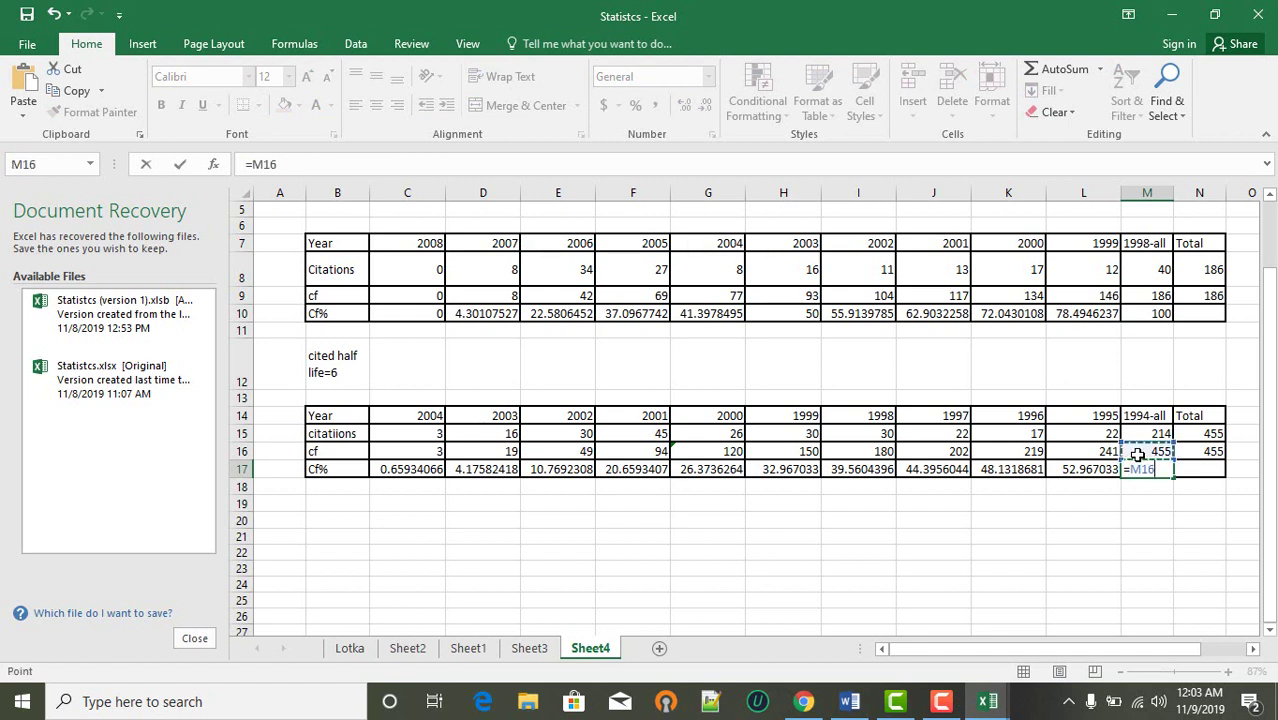
type("/")
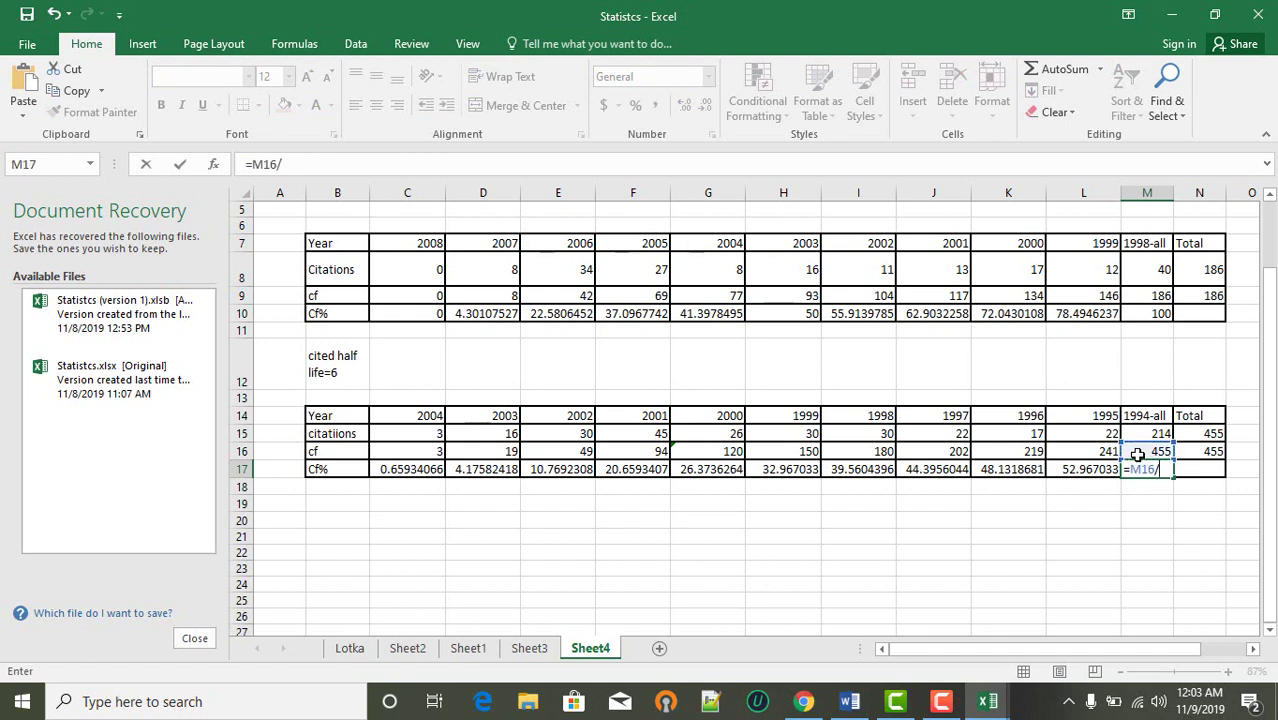
left_click(1205, 453)
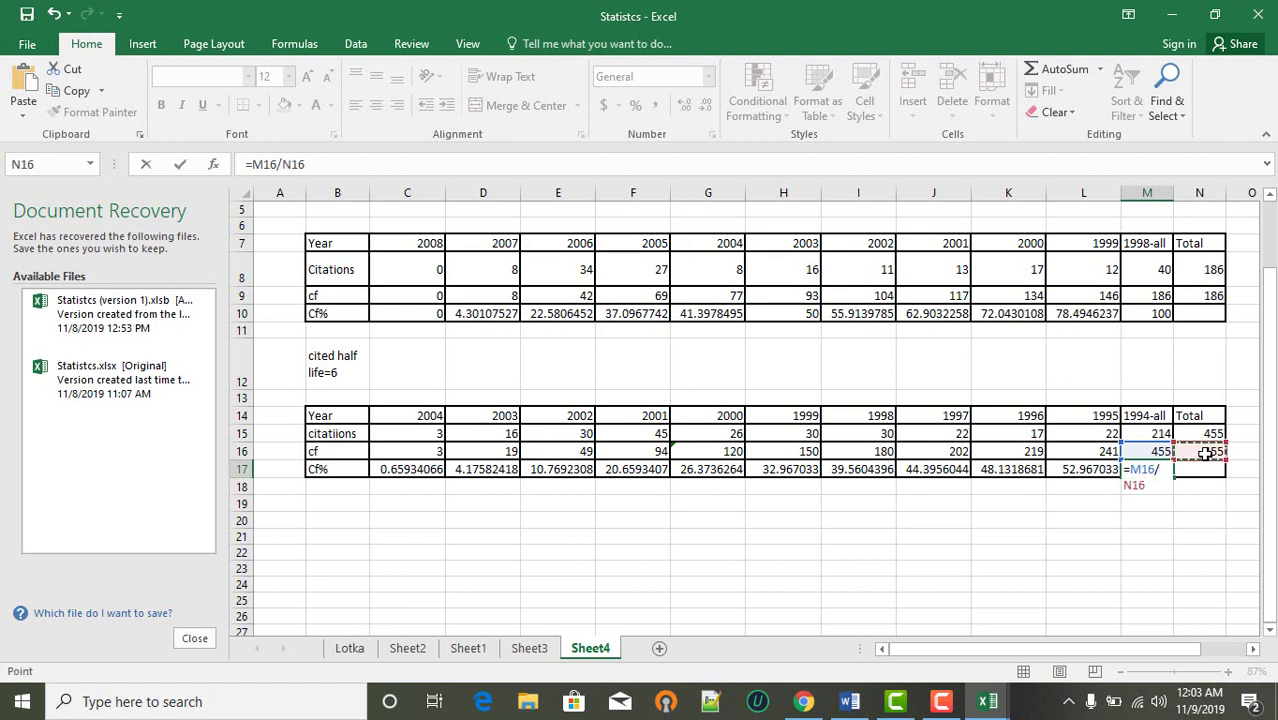
type("*100")
key("Return")
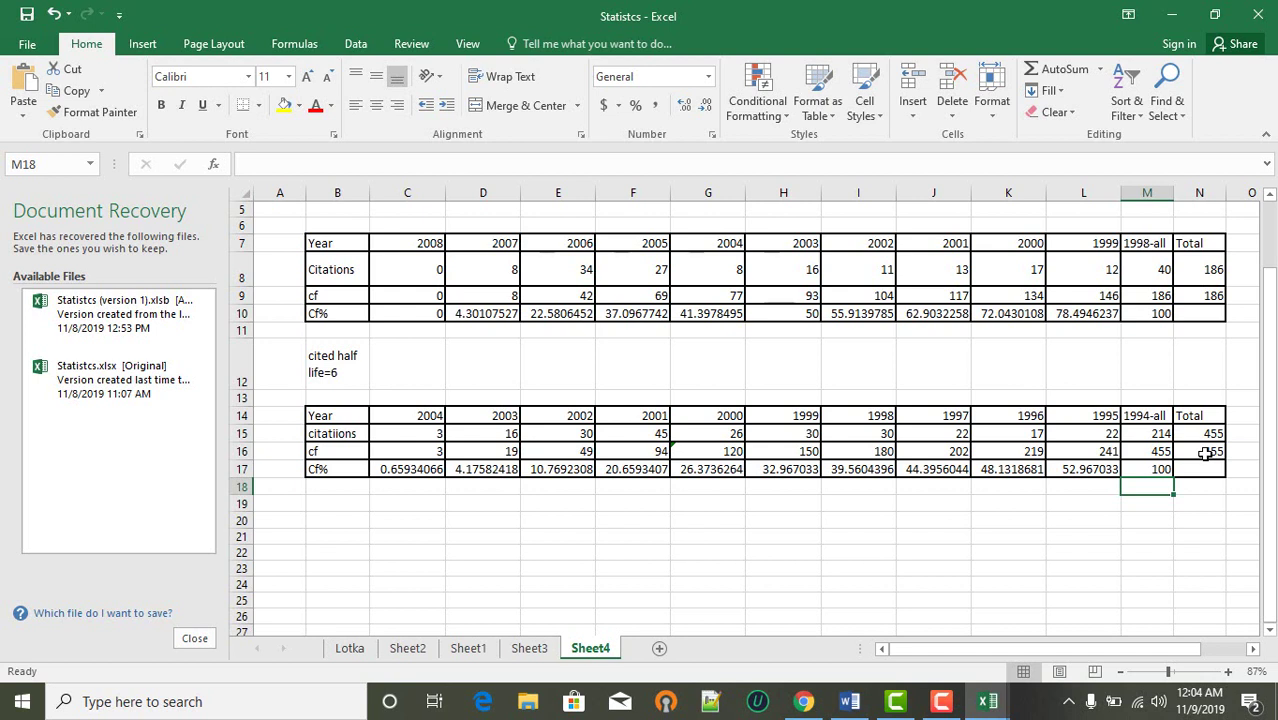
- Compare the Cf% values for 1996 and 1995 in K17 and L17 to locate the half-life interval
left_click(1008, 468)
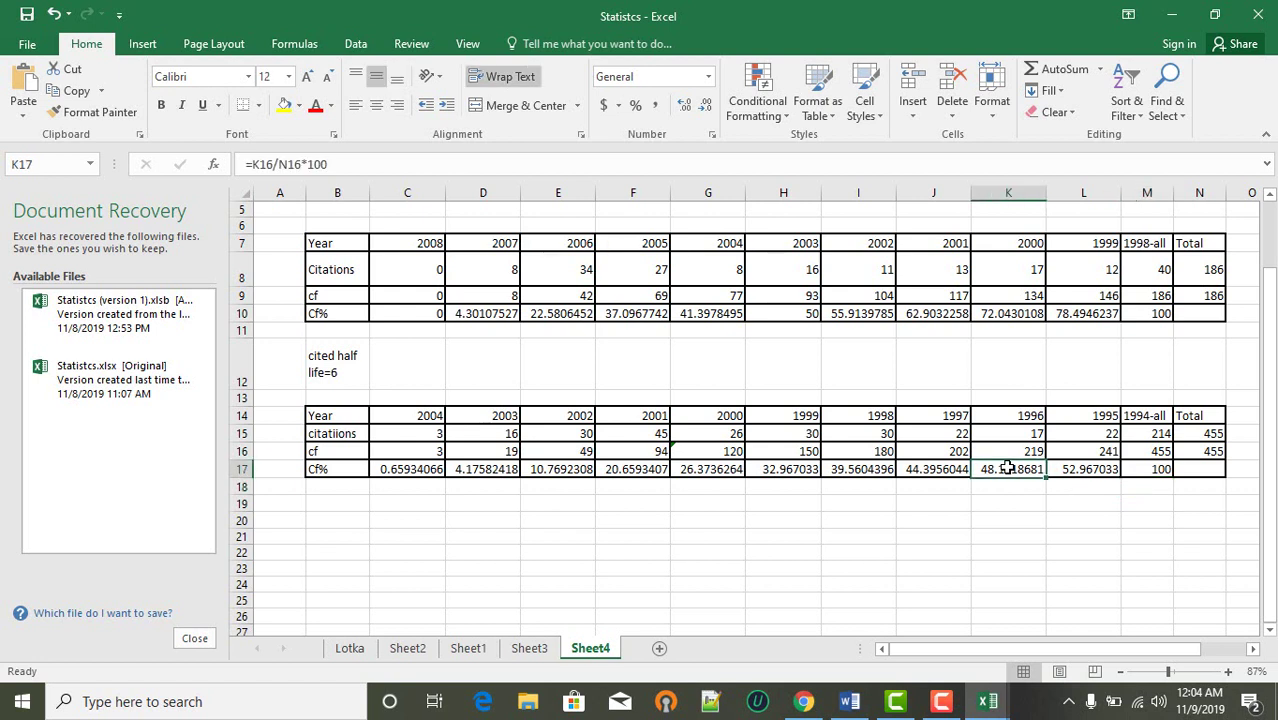
left_click(1066, 480)
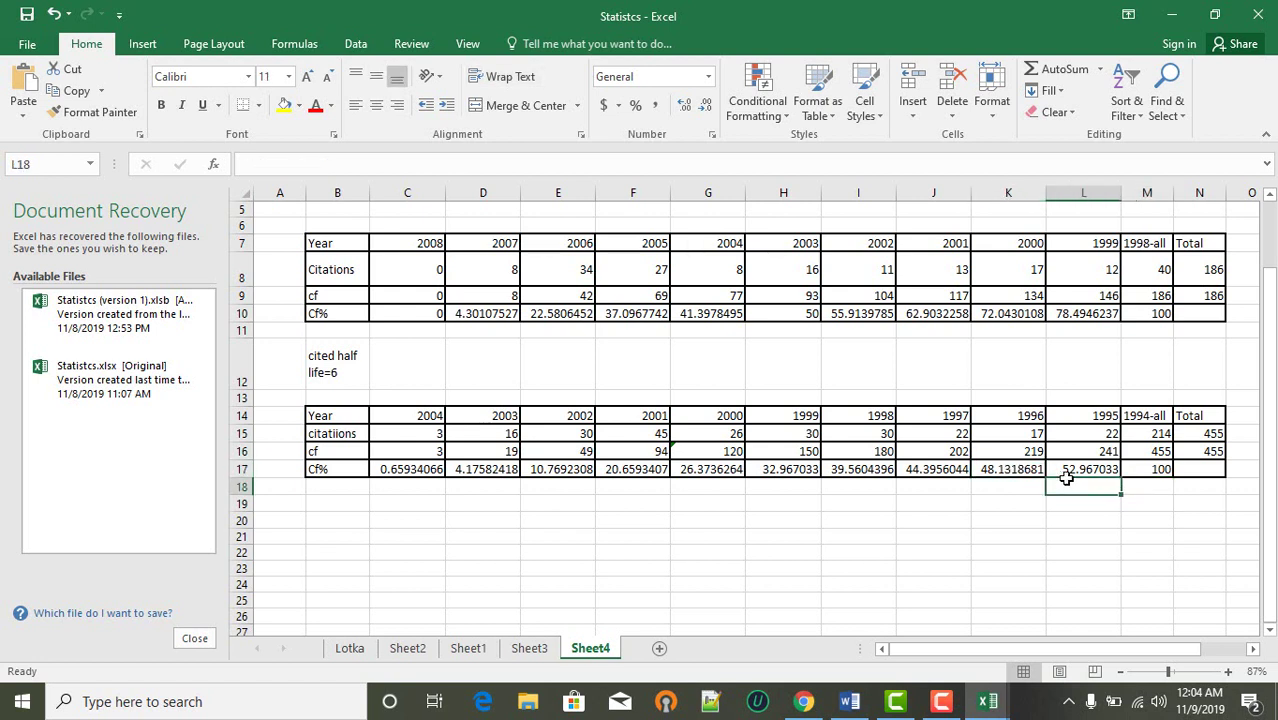
left_click(996, 468)
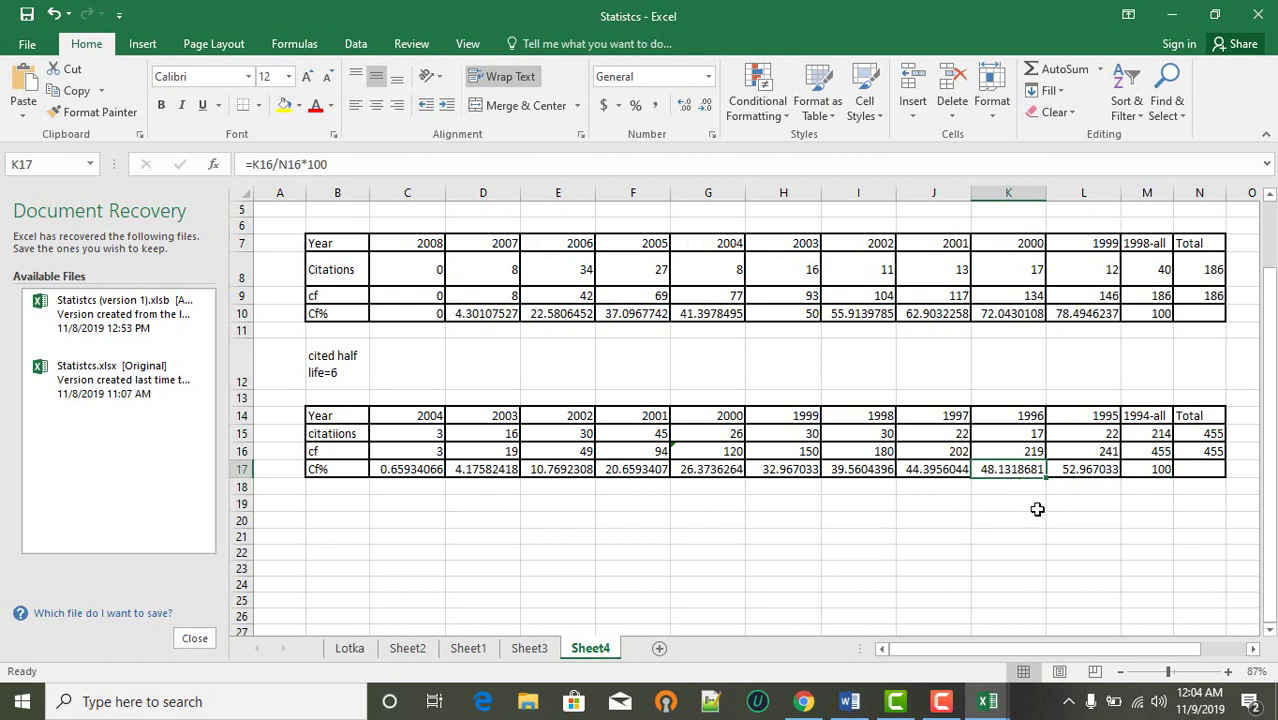
left_click(1097, 469)
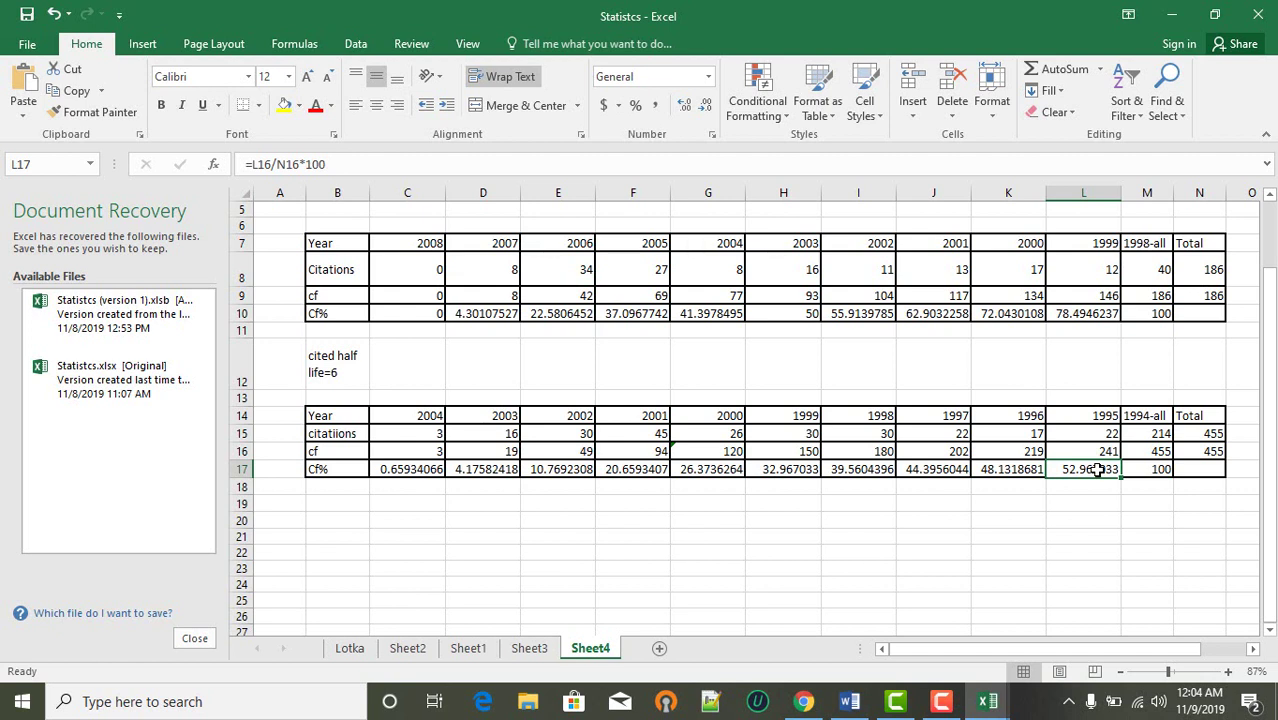
left_click_drag(1097, 469, 1020, 499)
left_click(1020, 499)
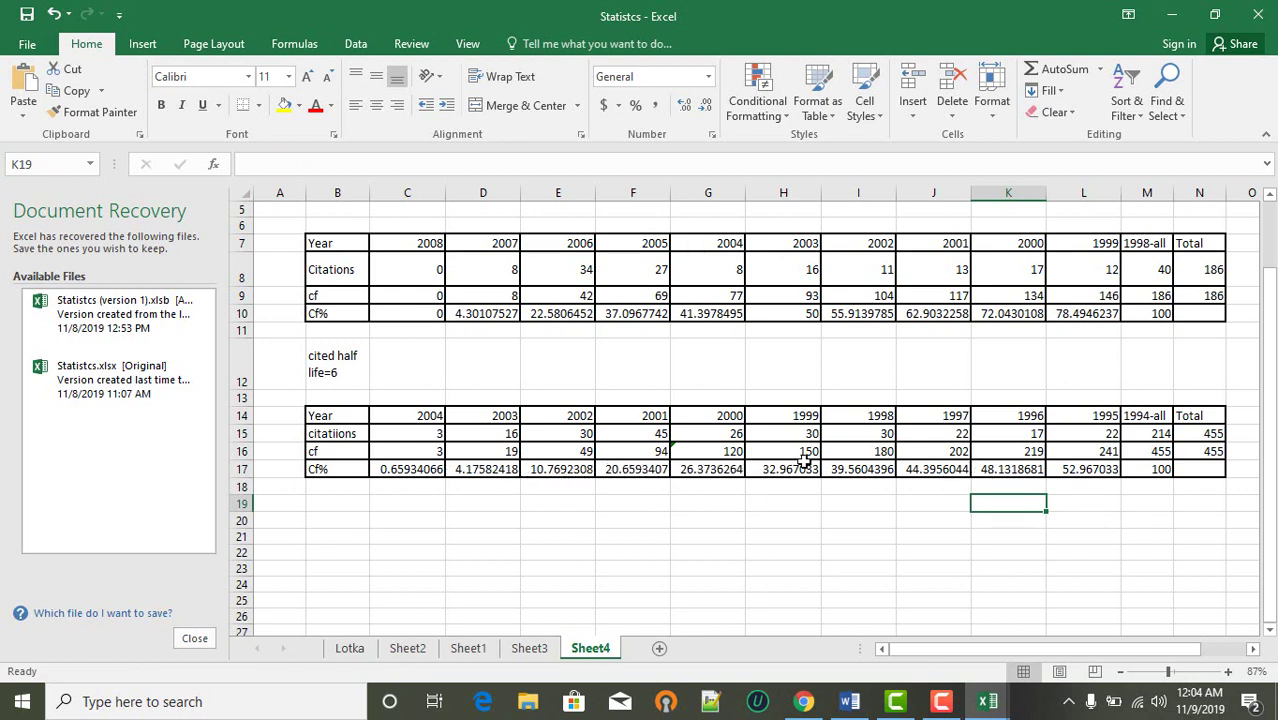
- Calculate half of the second table's total citations in I21 with the formula =455/2
left_click(1020, 455)
left_click(1022, 466)
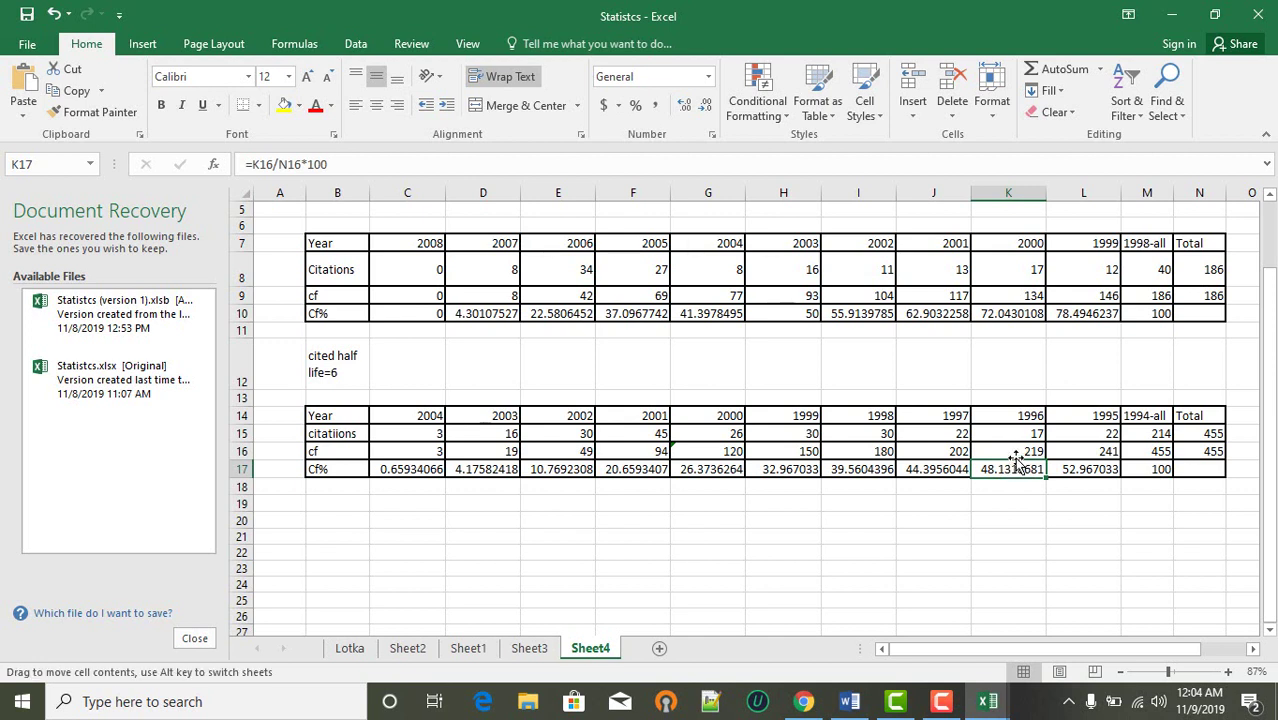
left_click(1077, 470)
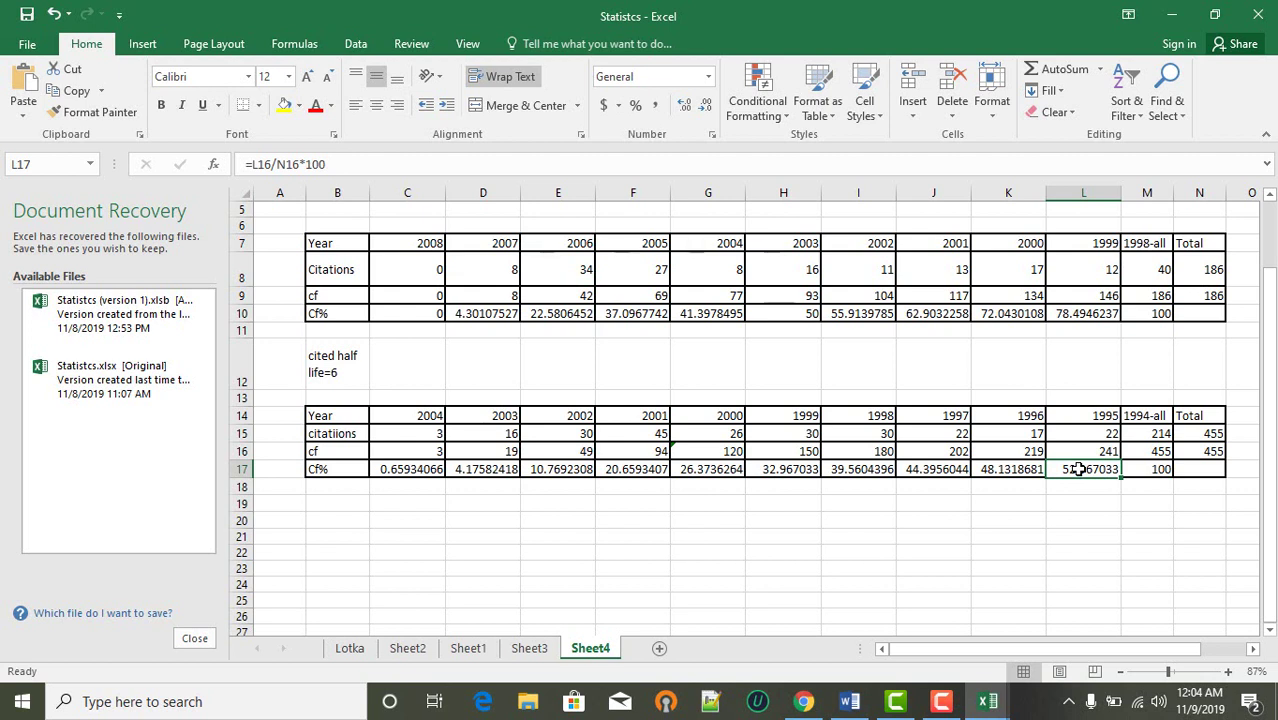
left_click(1213, 451)
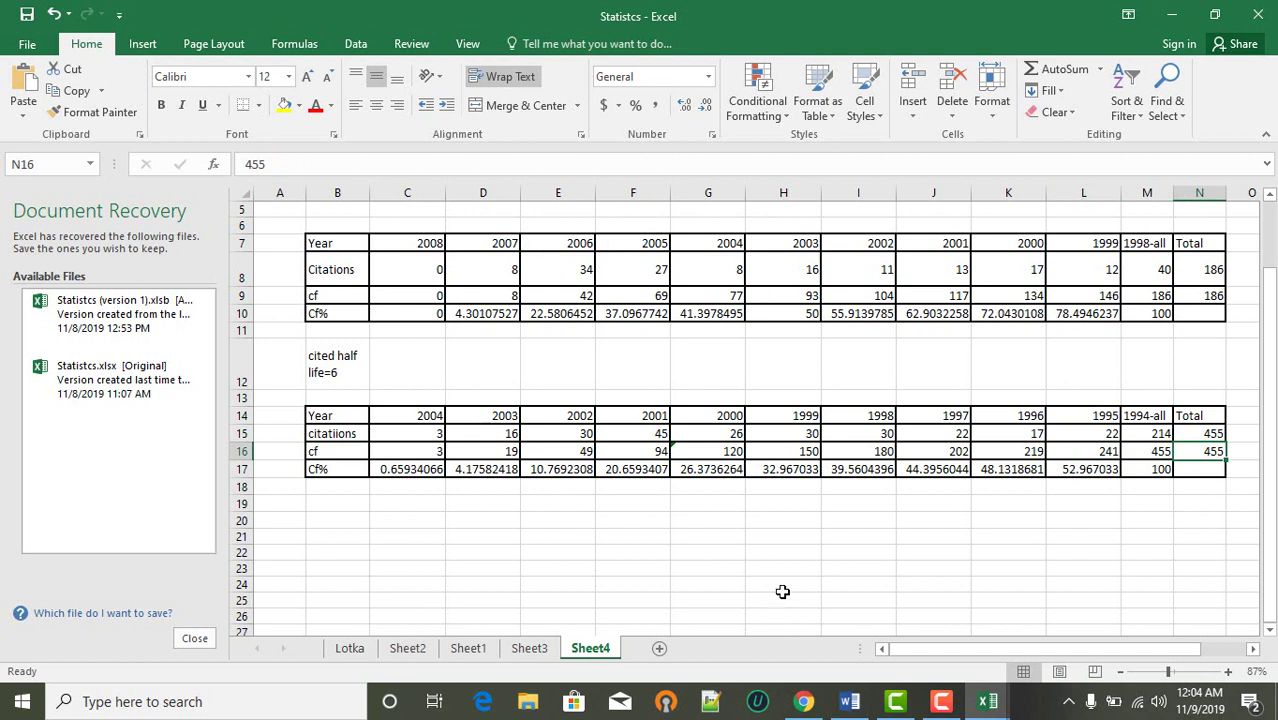
left_click(860, 535)
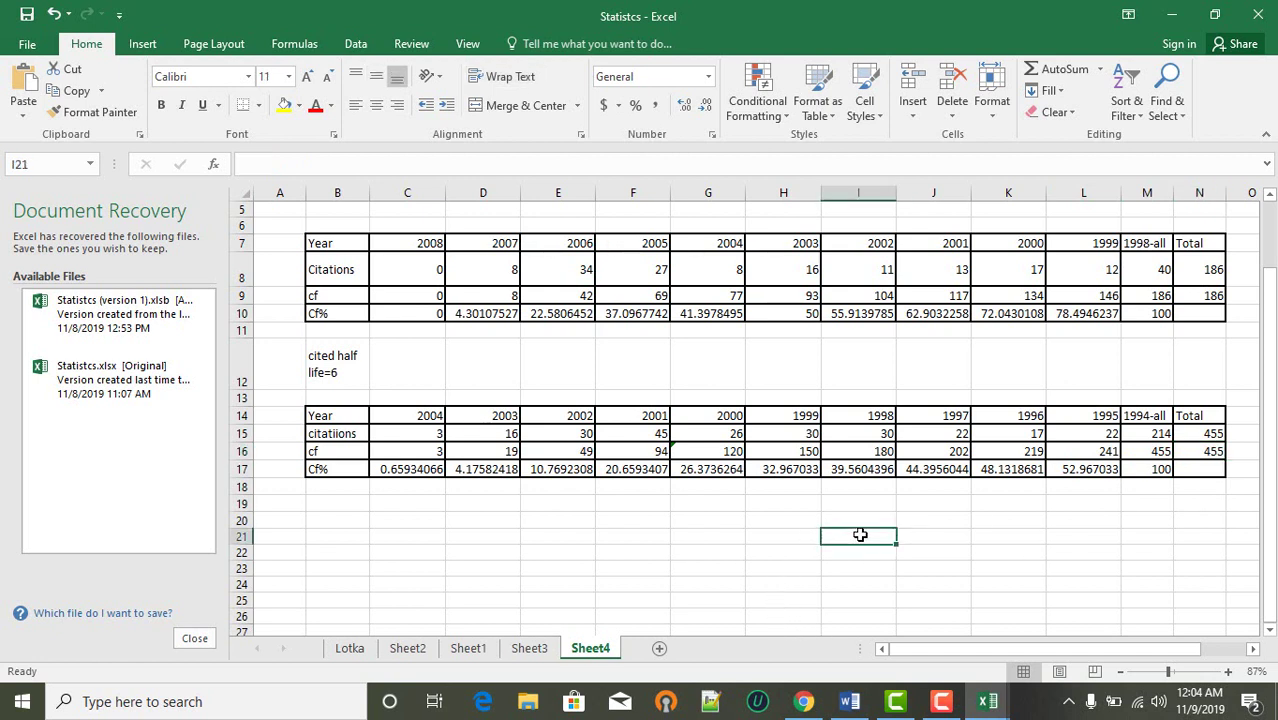
type("=4")
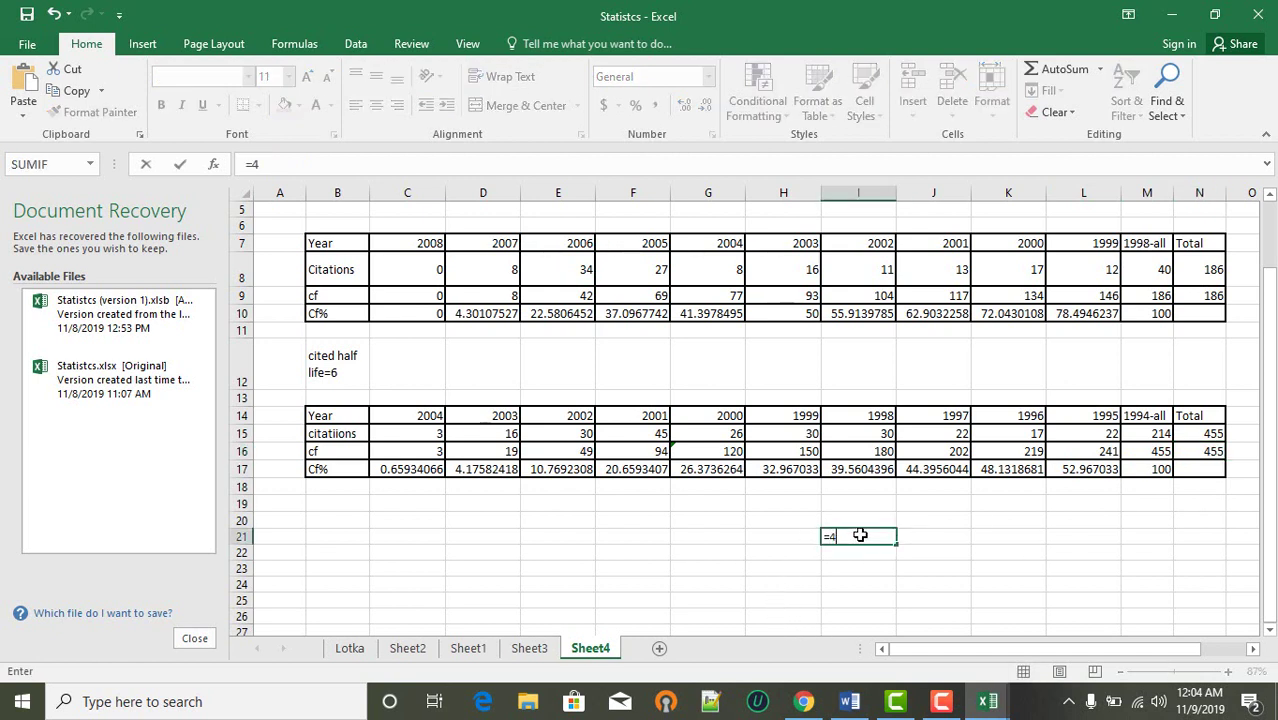
type("55/2")
key("Return")
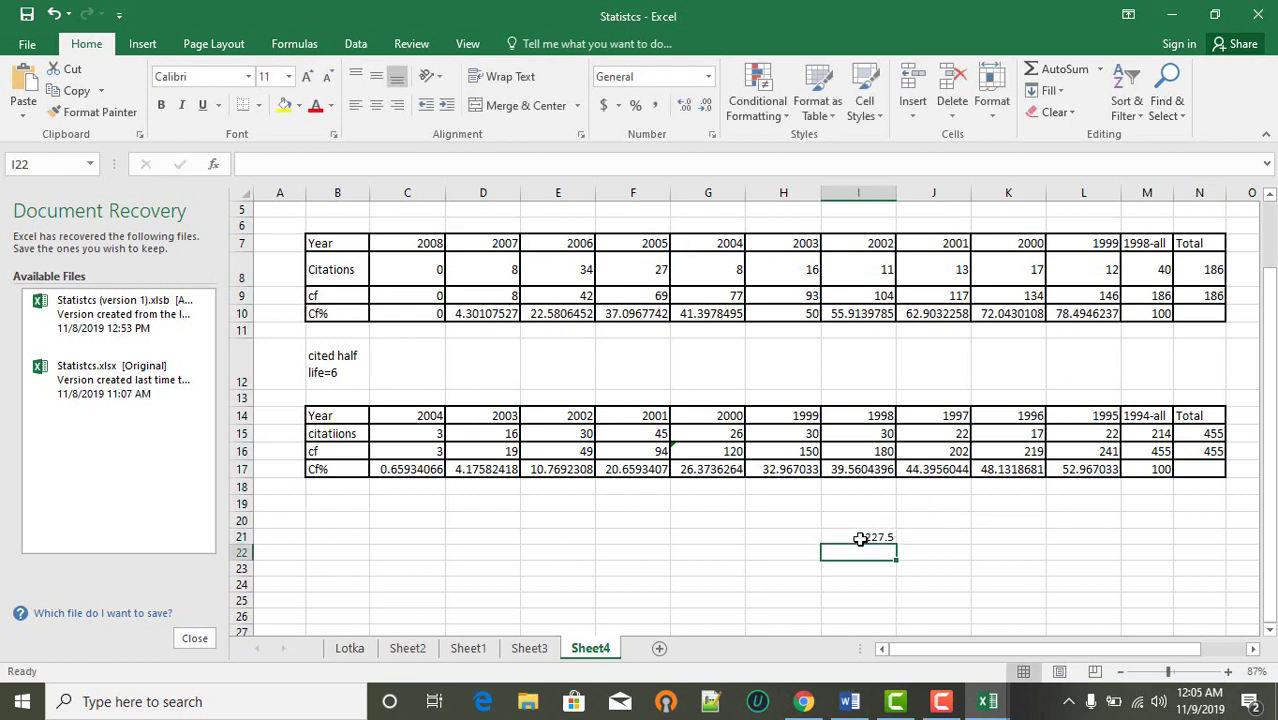
left_click(861, 538)
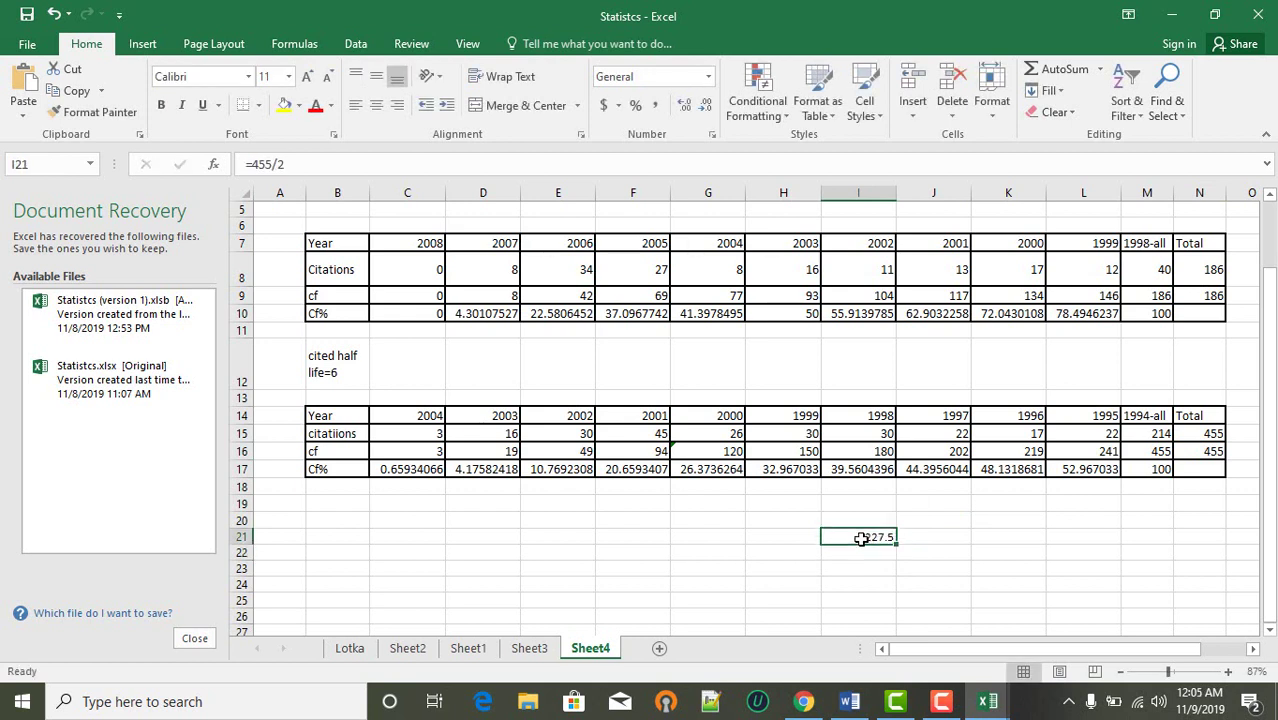
- Subtract the 1996 cf value from half the total in J22 with the formula =I21-K16
left_click(1018, 455)
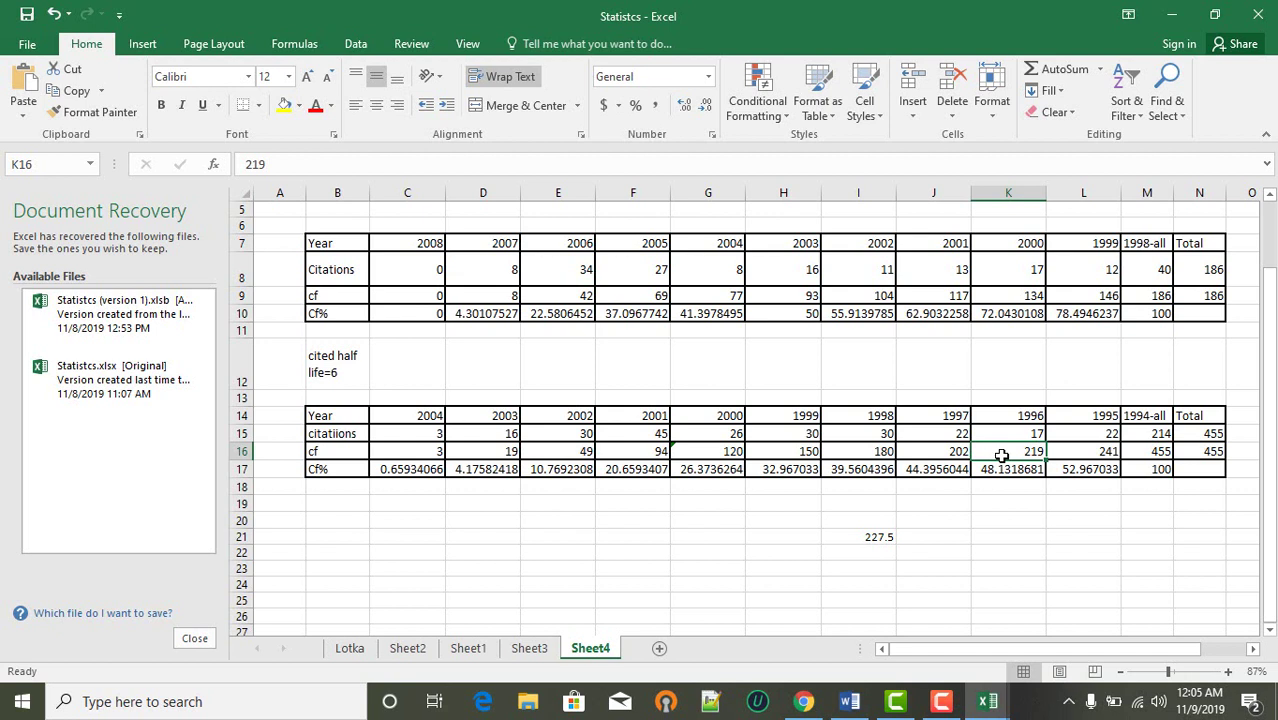
left_click(1107, 455)
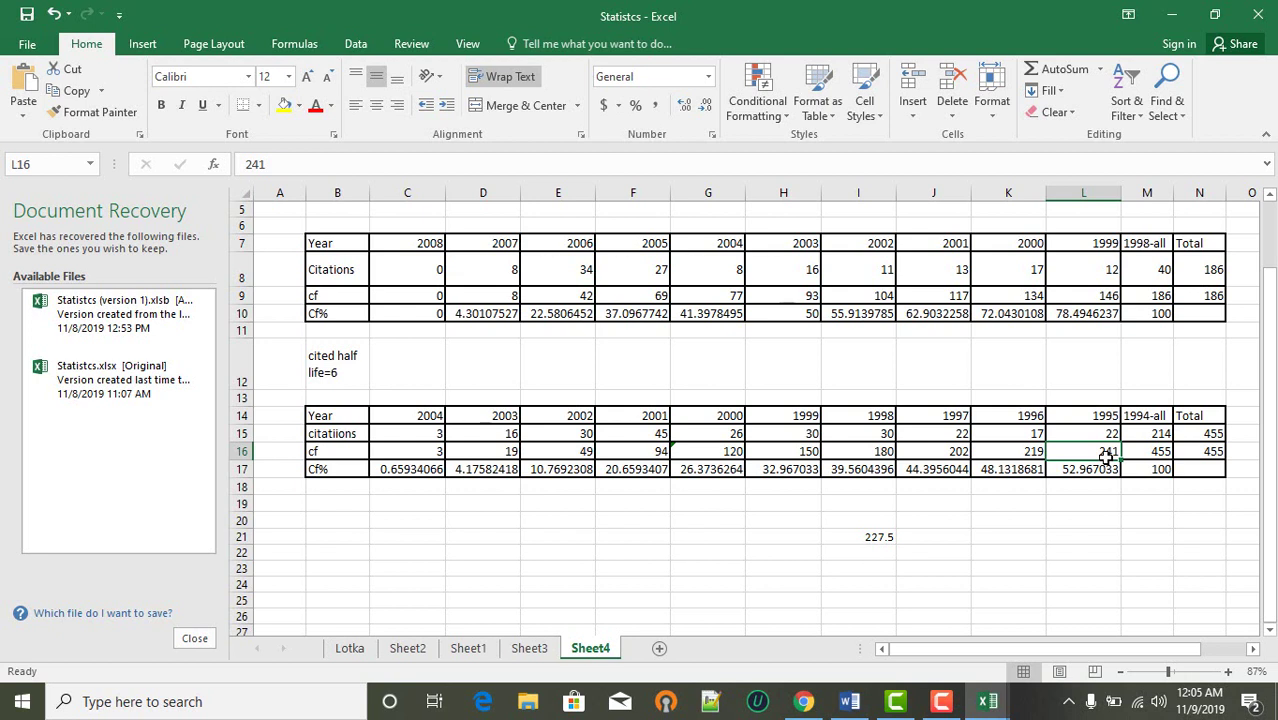
left_click(933, 551)
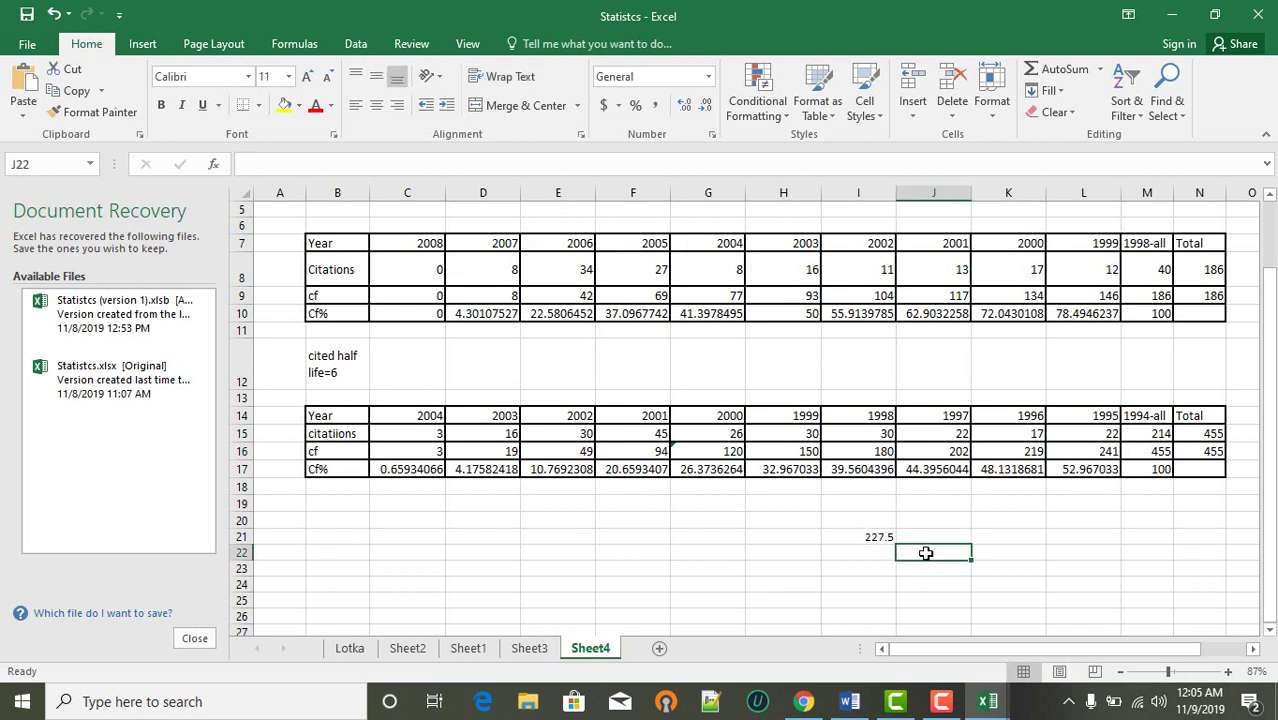
left_click(1018, 456)
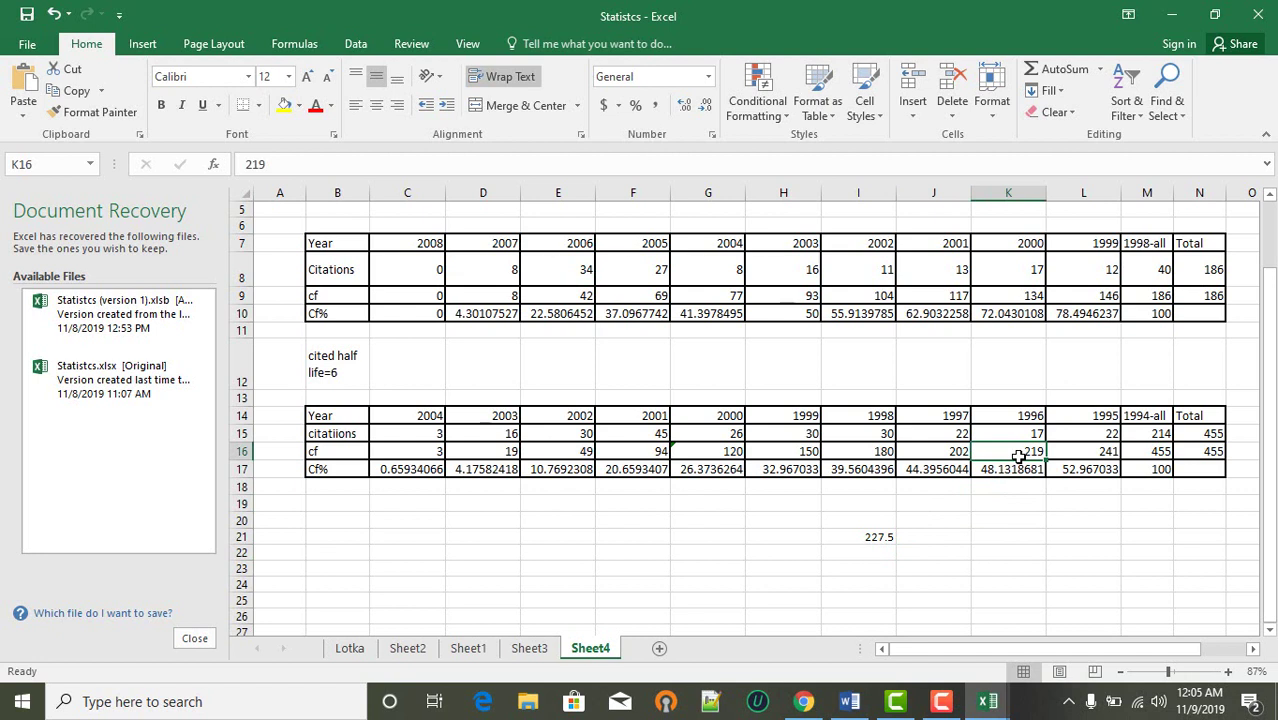
left_click(919, 553)
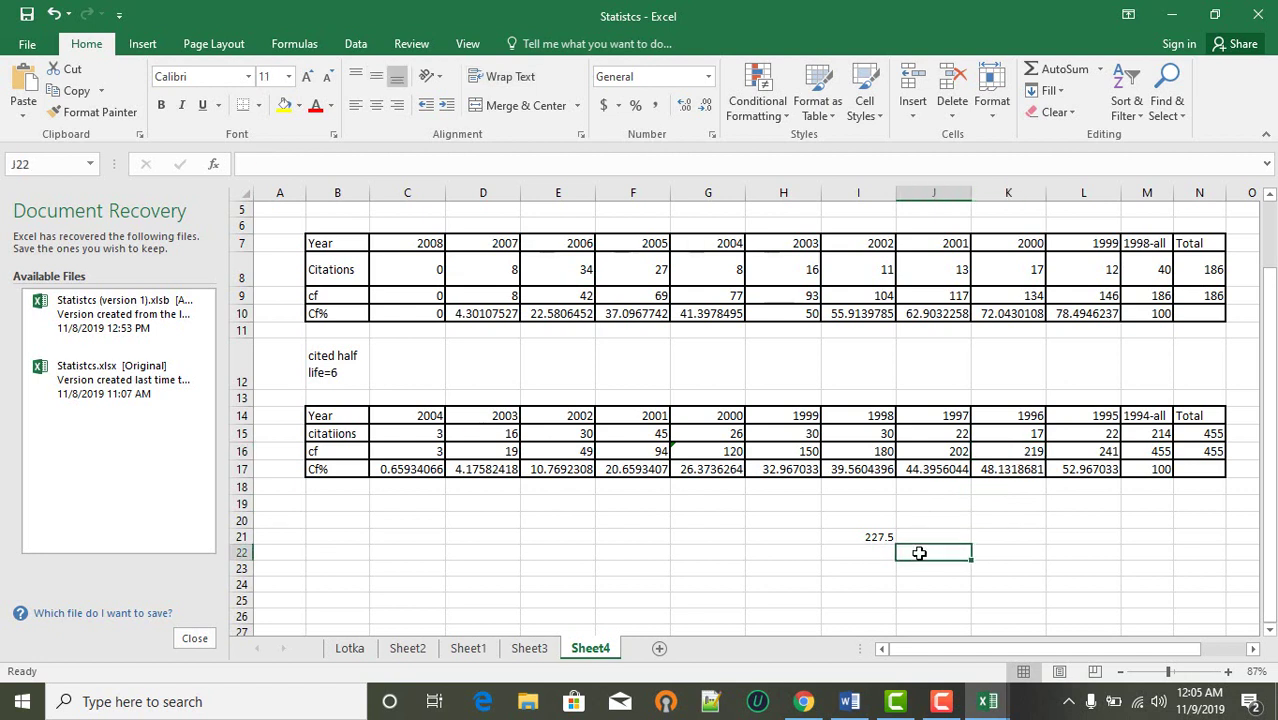
type("=")
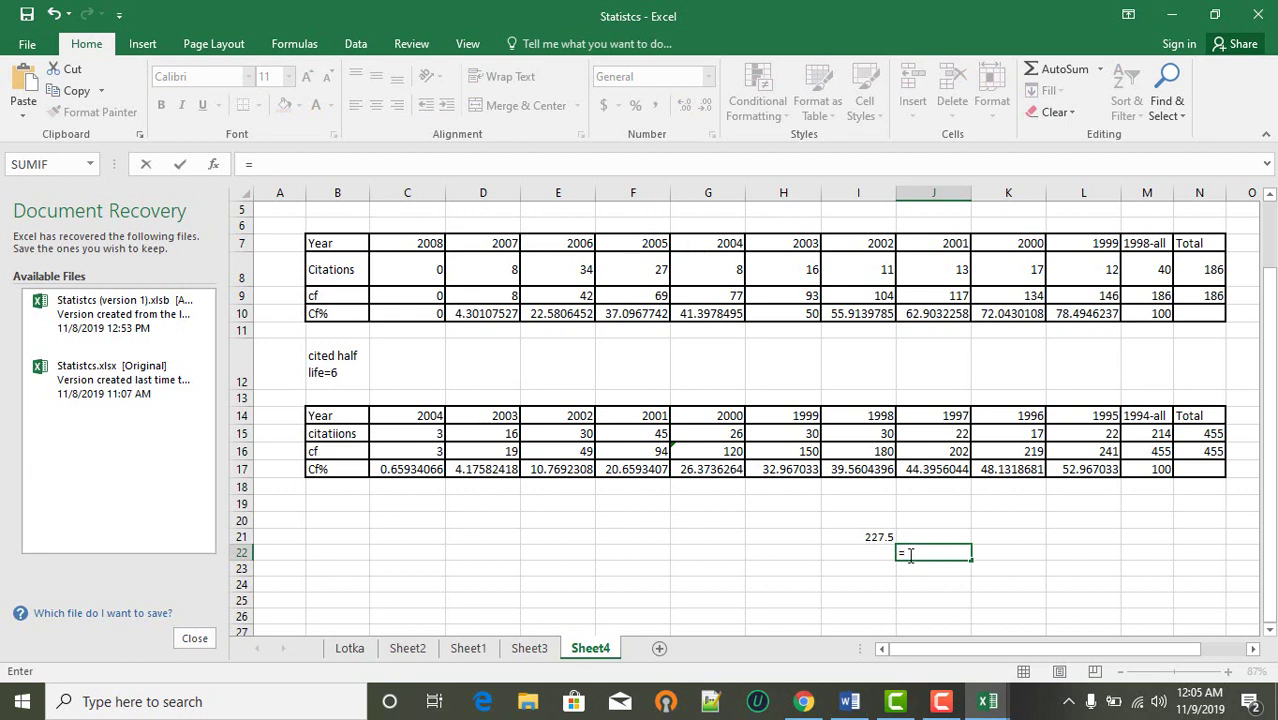
left_click(876, 537)
type("-")
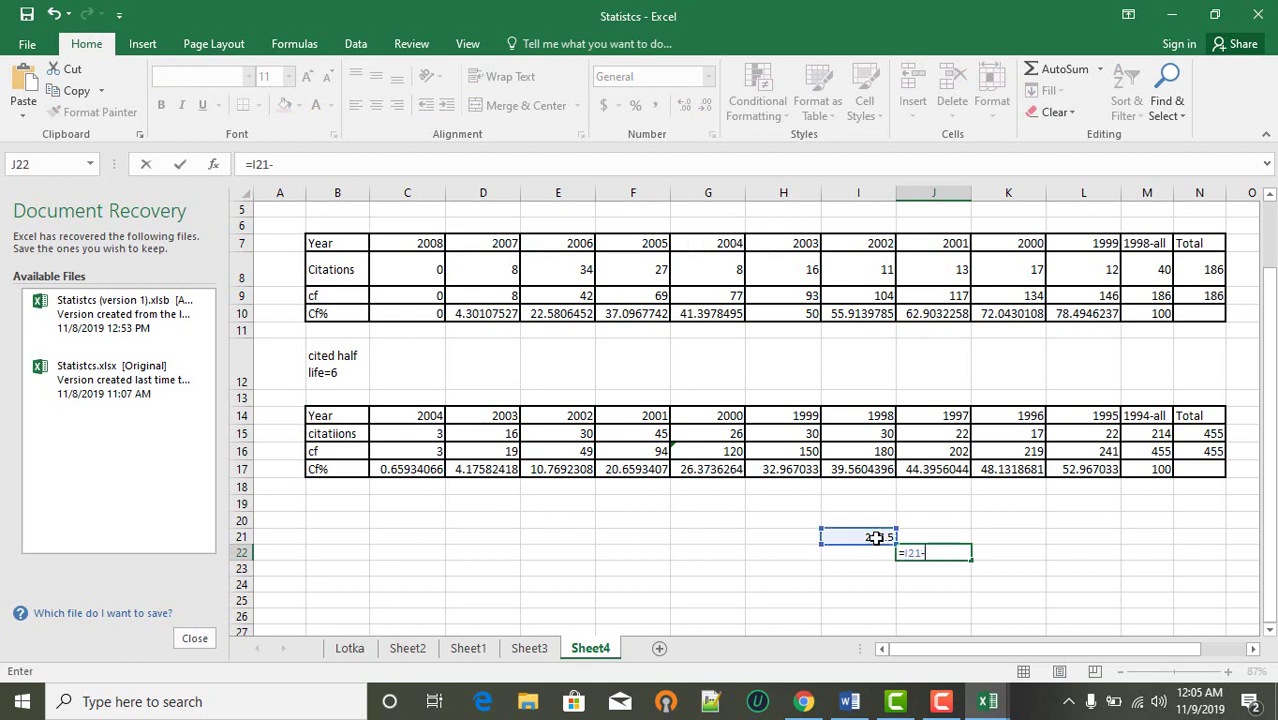
left_click(1028, 452)
key("Return")
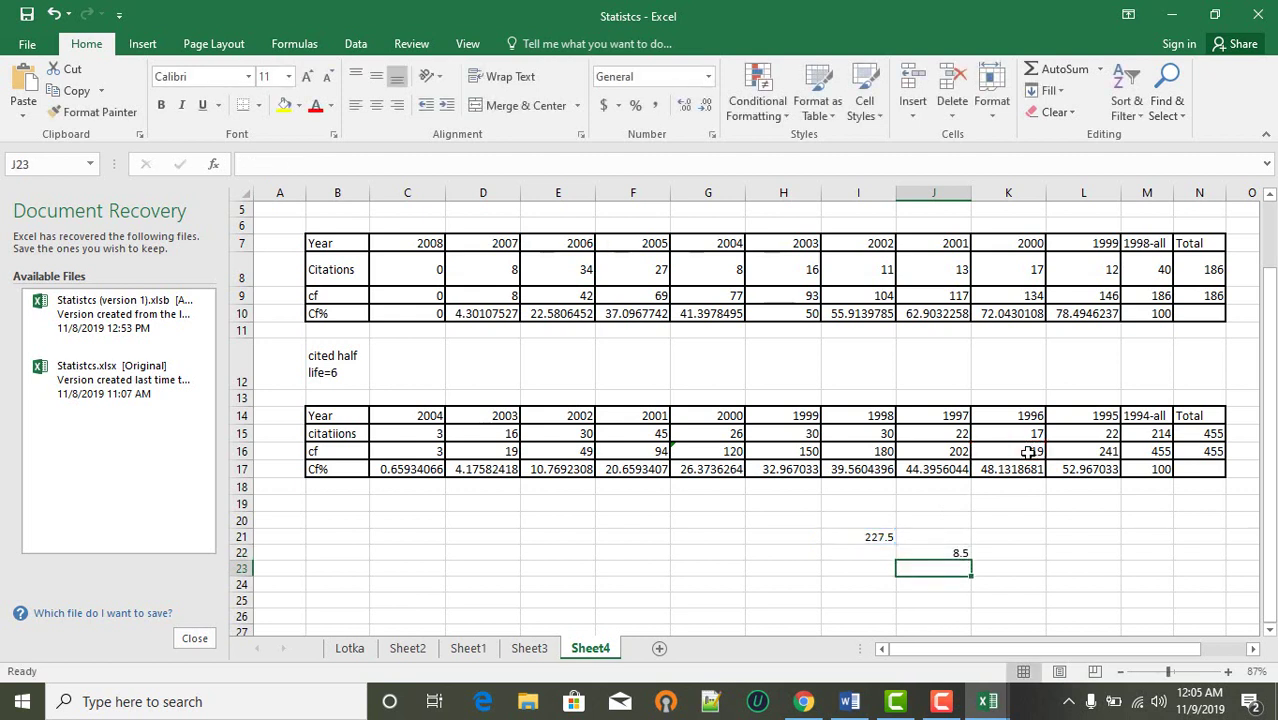
- Divide the difference in J22 by half the total in K21 with the formula =J22/I21
left_click(957, 553)
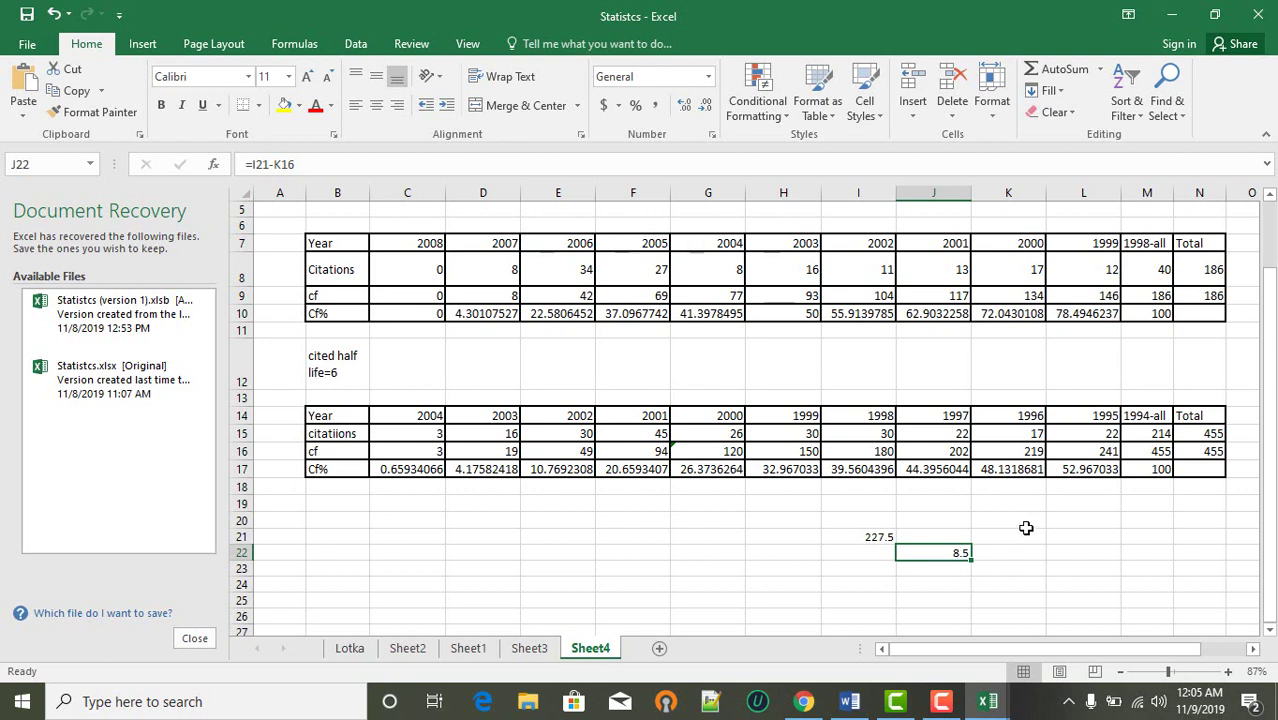
left_click(882, 538)
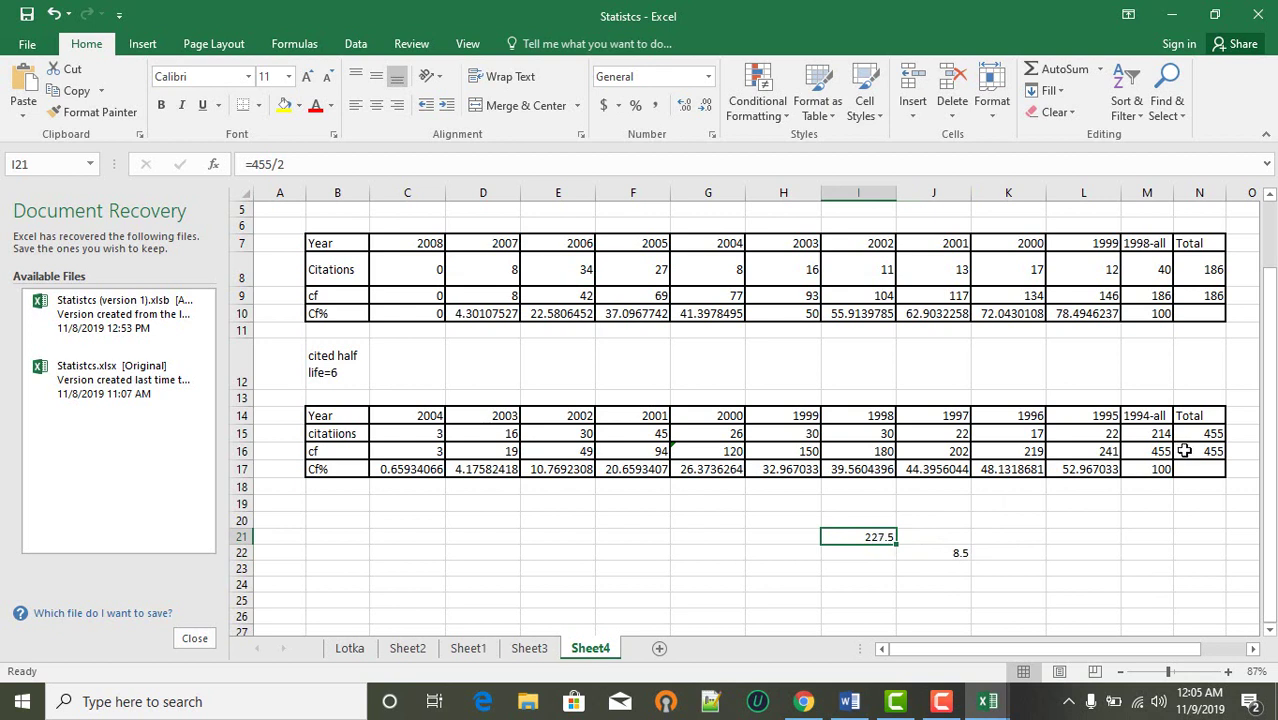
left_click_drag(882, 538, 984, 466)
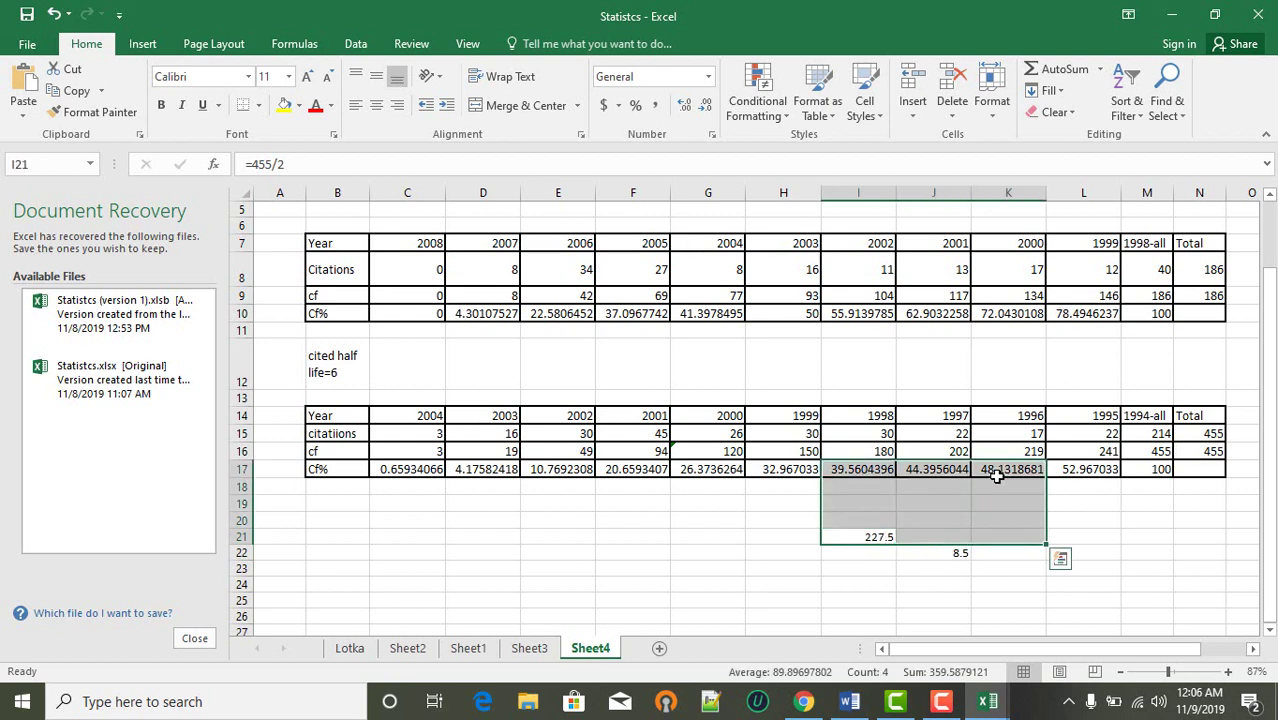
left_click(990, 470)
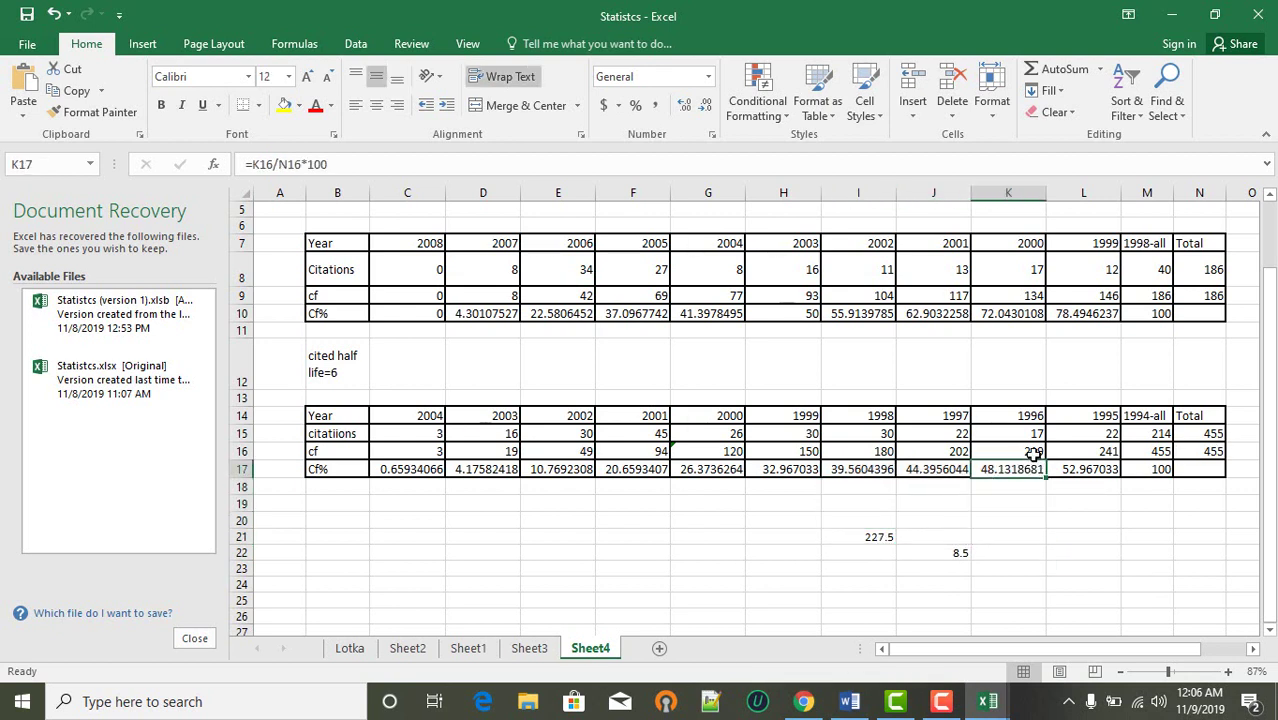
left_click(957, 548)
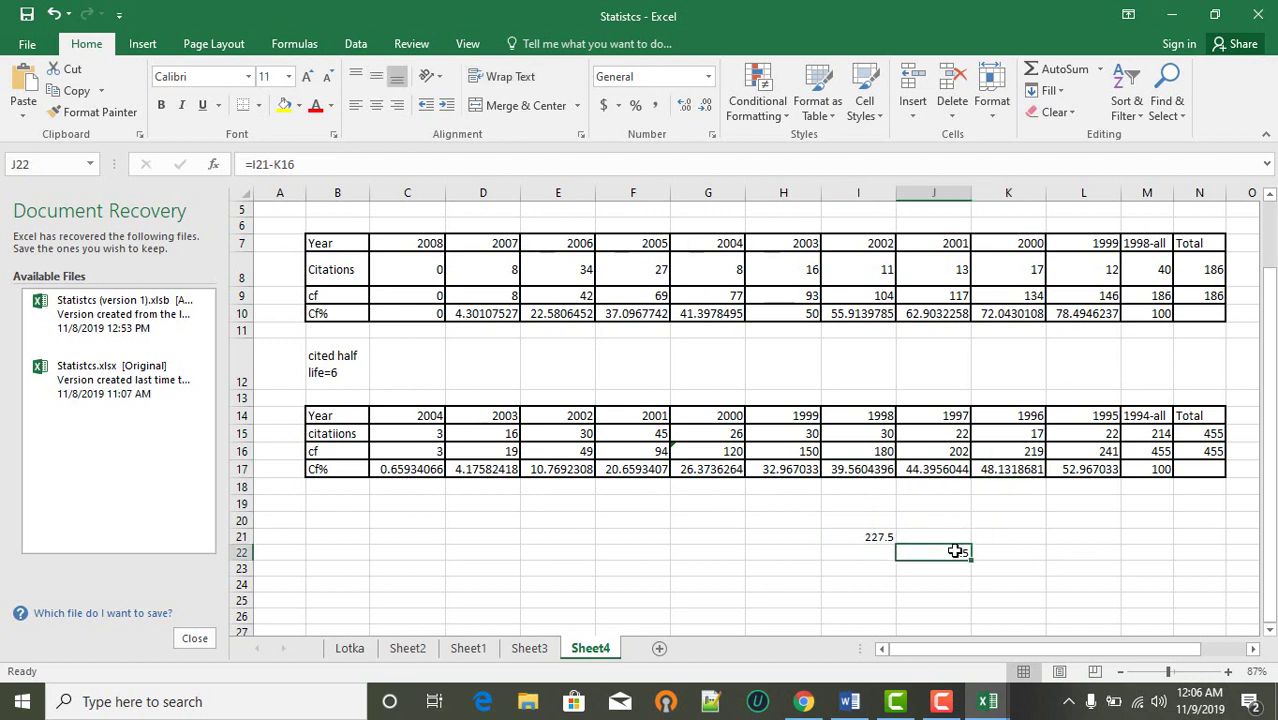
left_click(988, 540)
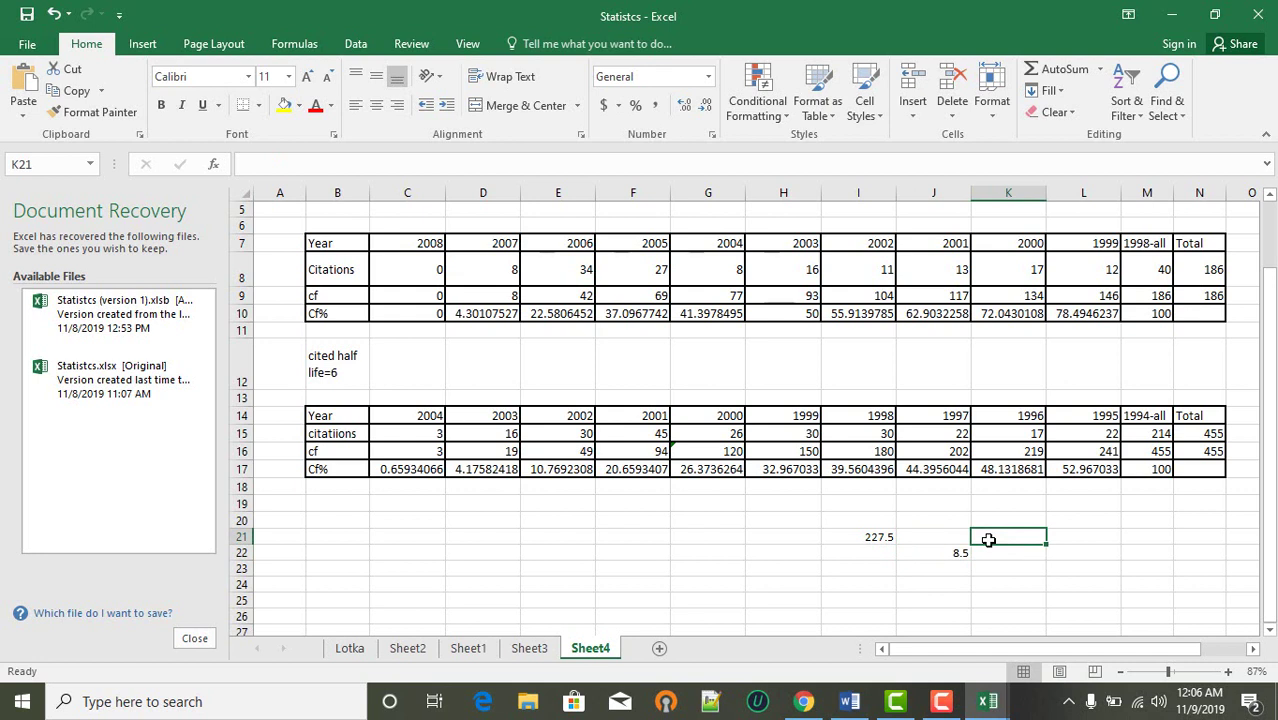
type("=")
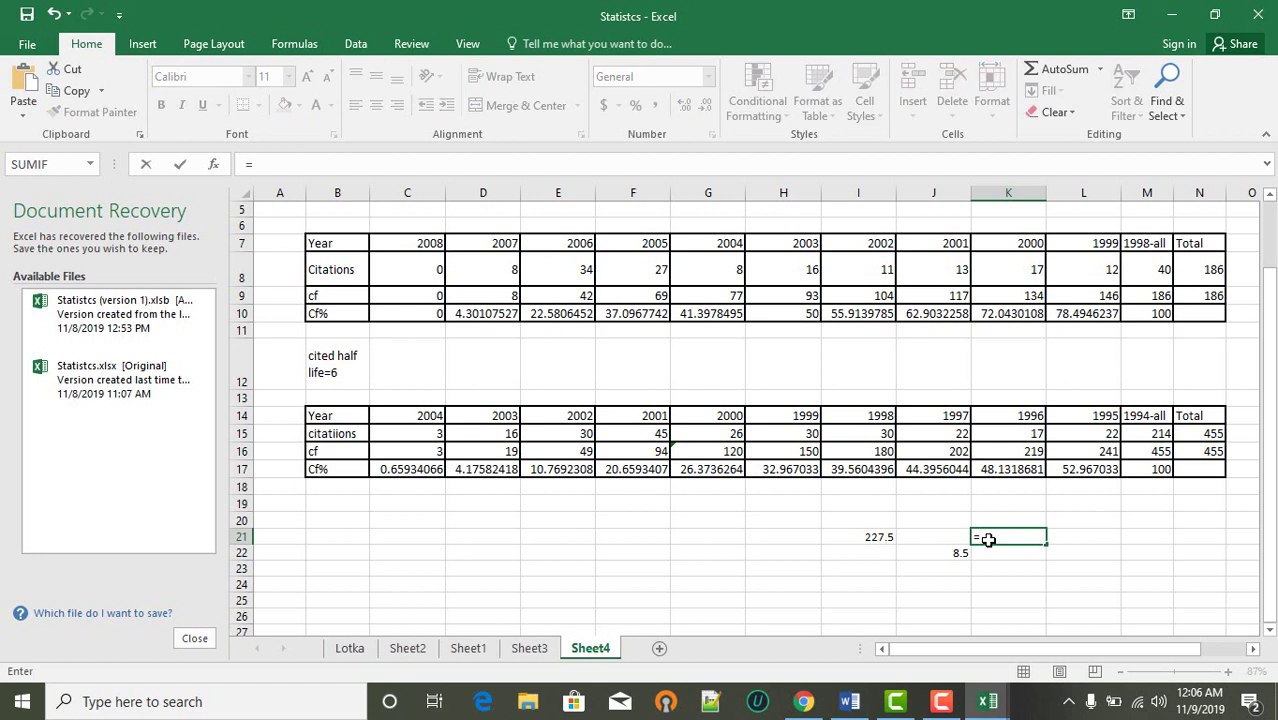
left_click(881, 540)
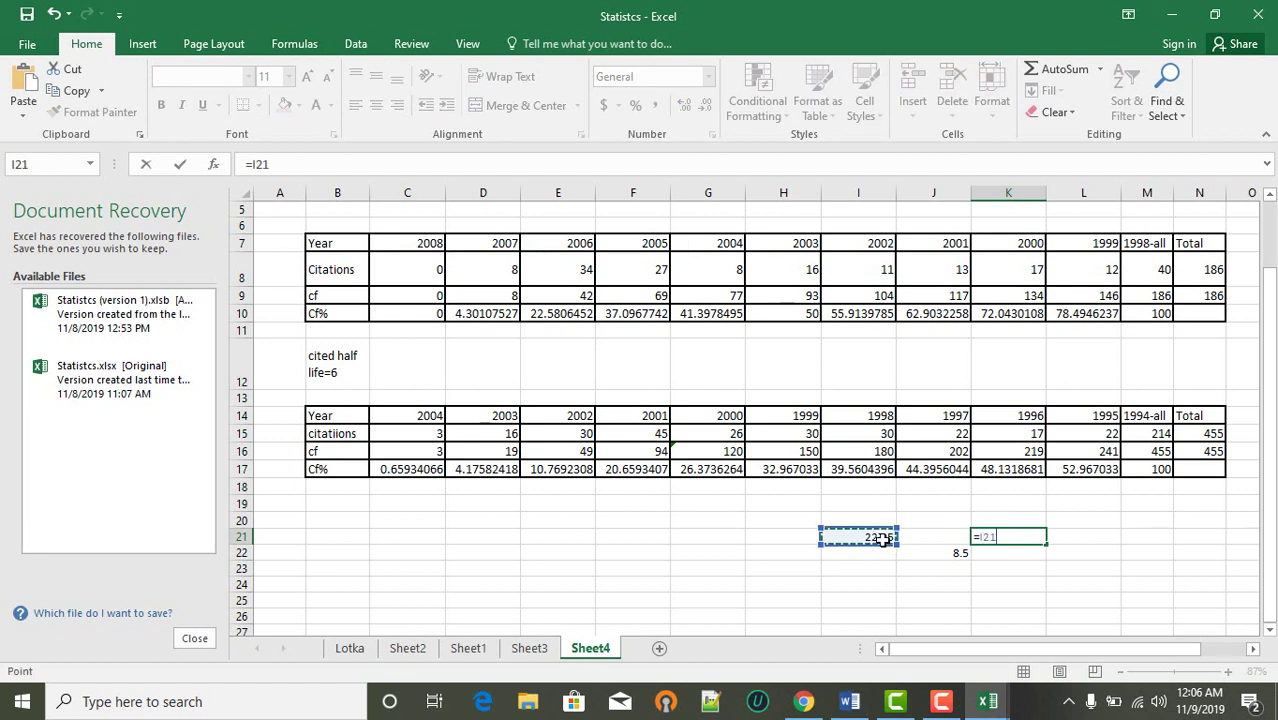
key("BackSpace")
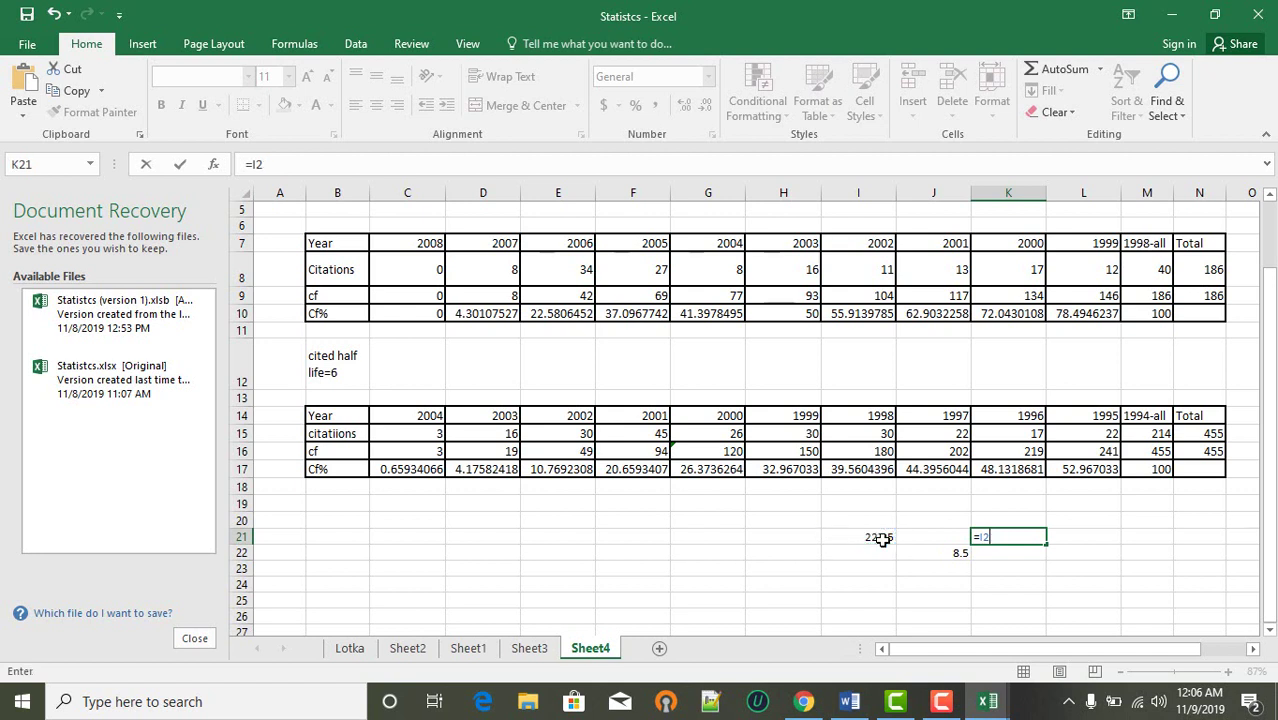
key("BackSpace")
key("BackSpace")
left_click(955, 553)
type("/")
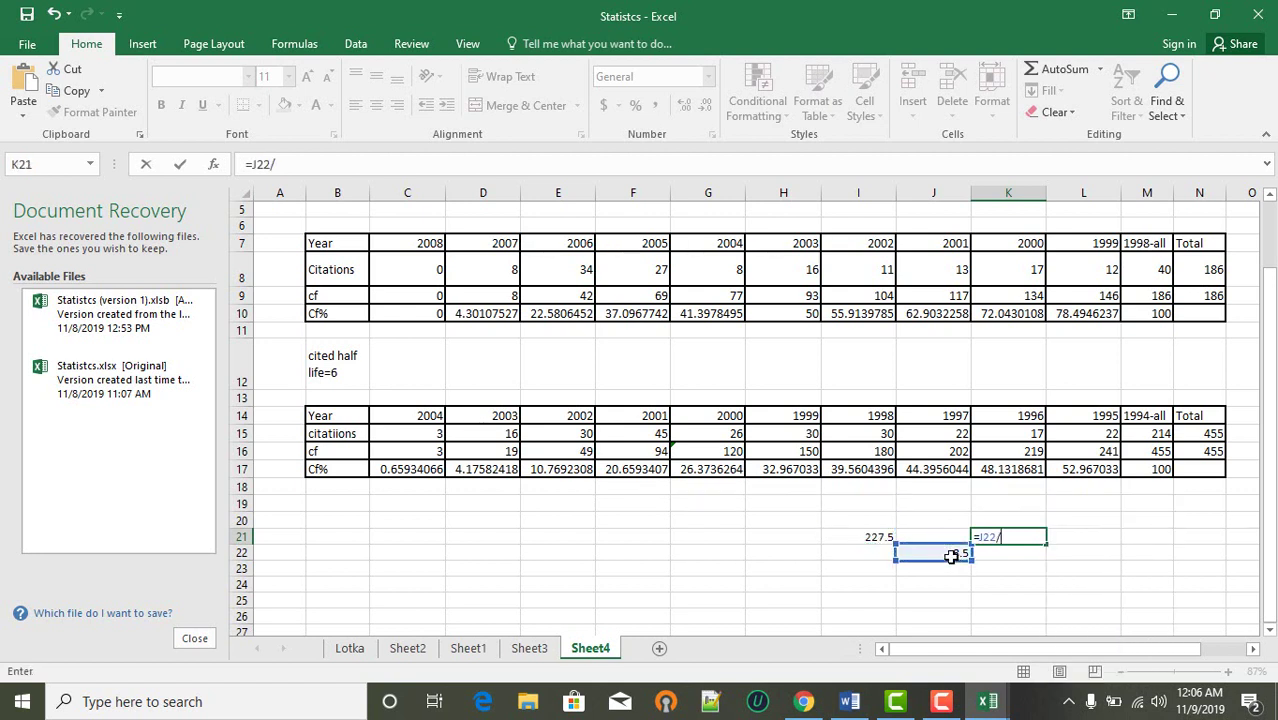
left_click(876, 537)
key("Return")
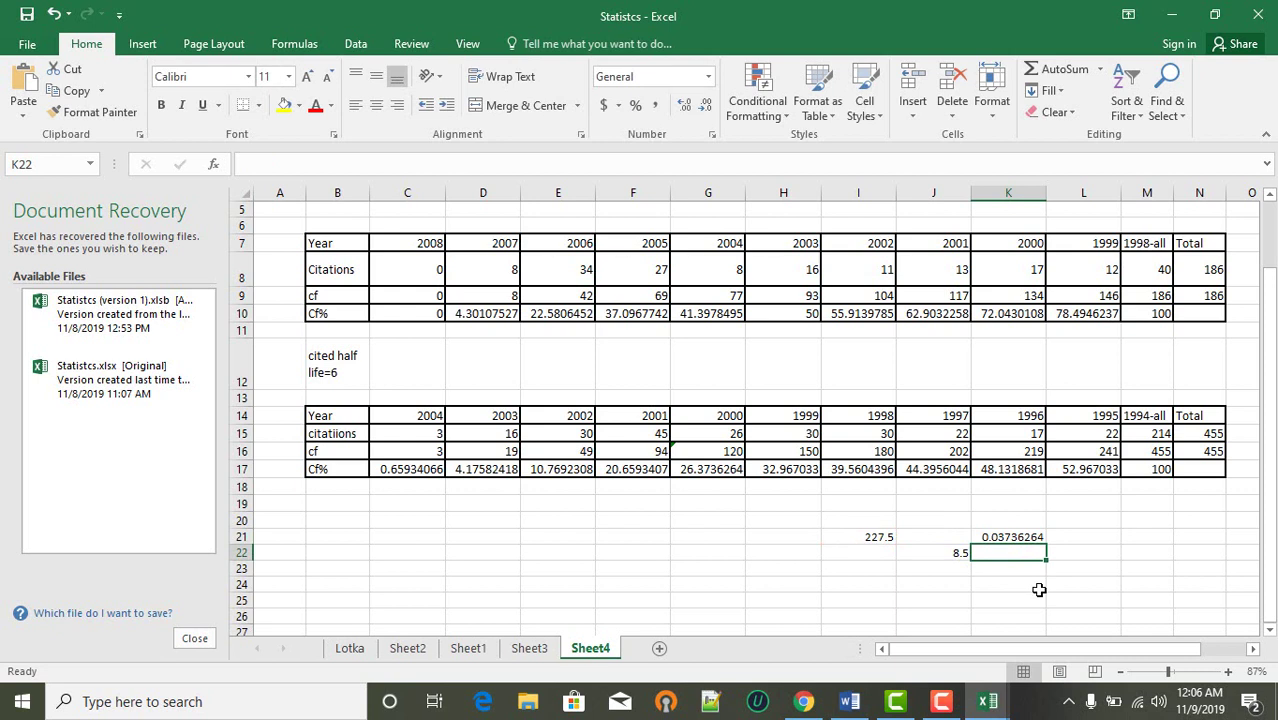
type(".")
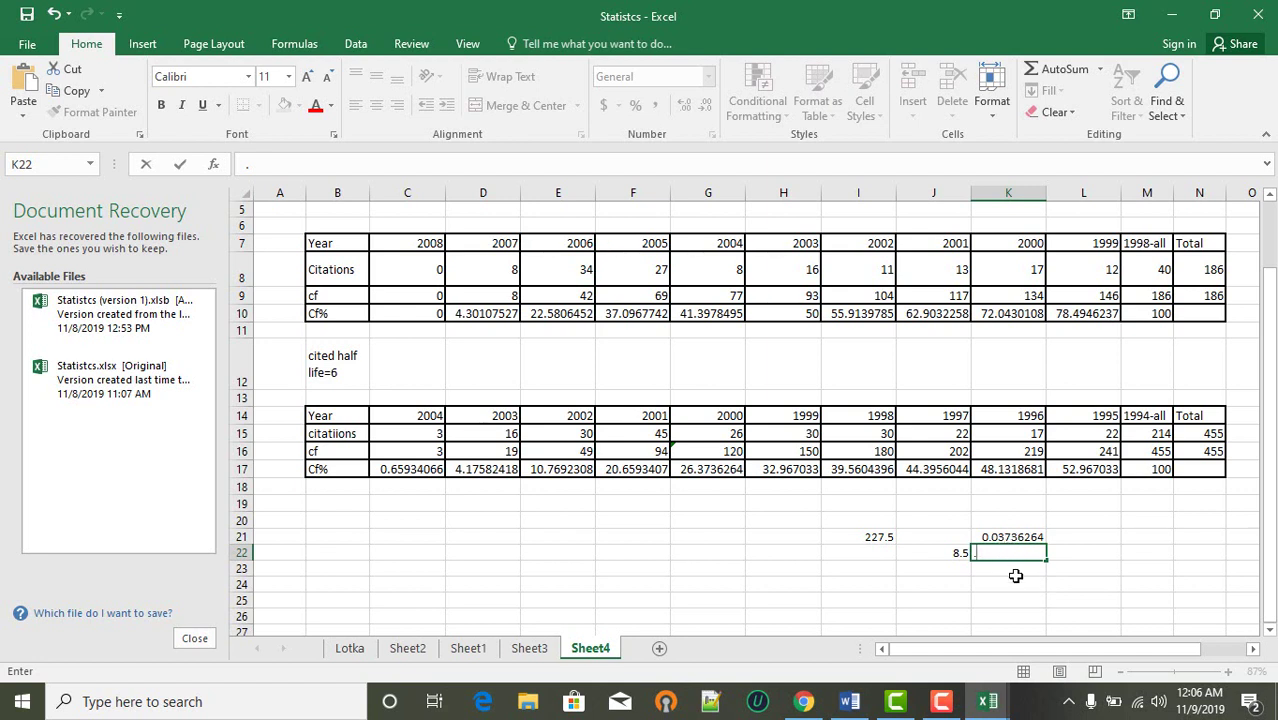
type("4")
key("BackSpace")
key("BackSpace")
- Compare the cumulative citation values for 1996 and 1995 in K16 and L16 of the second table
left_click(1036, 452)
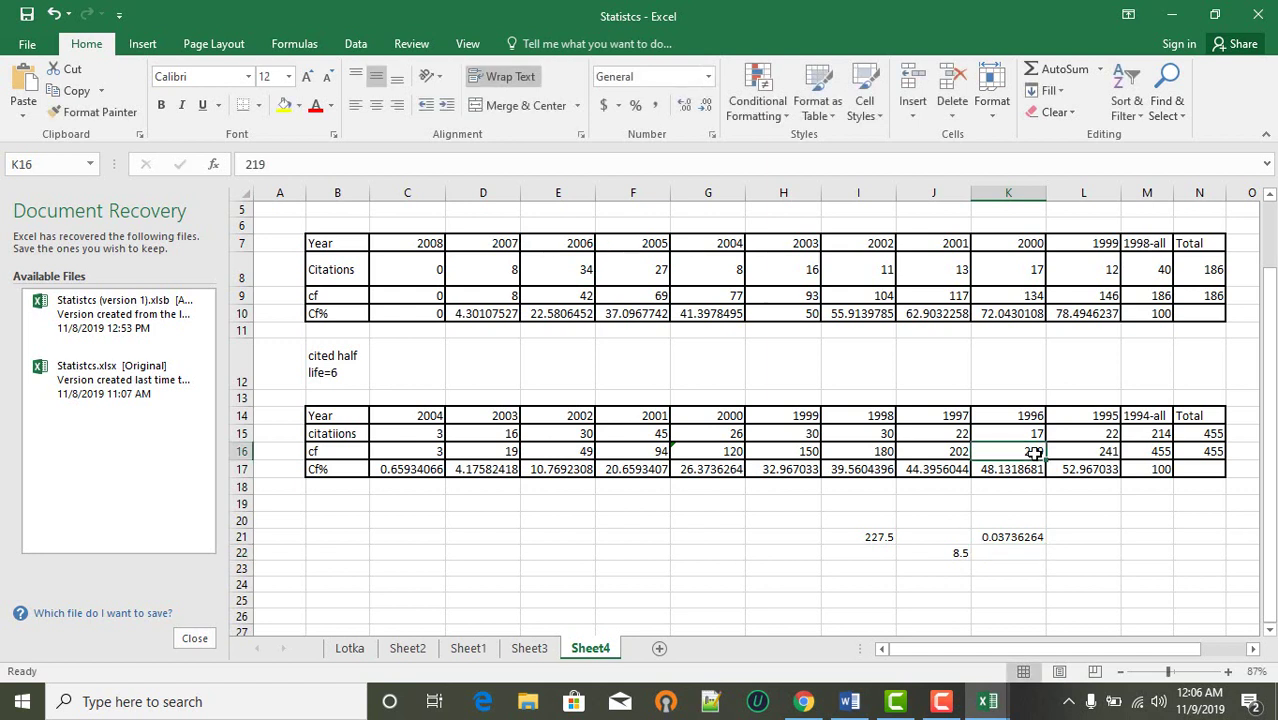
left_click(1080, 448)
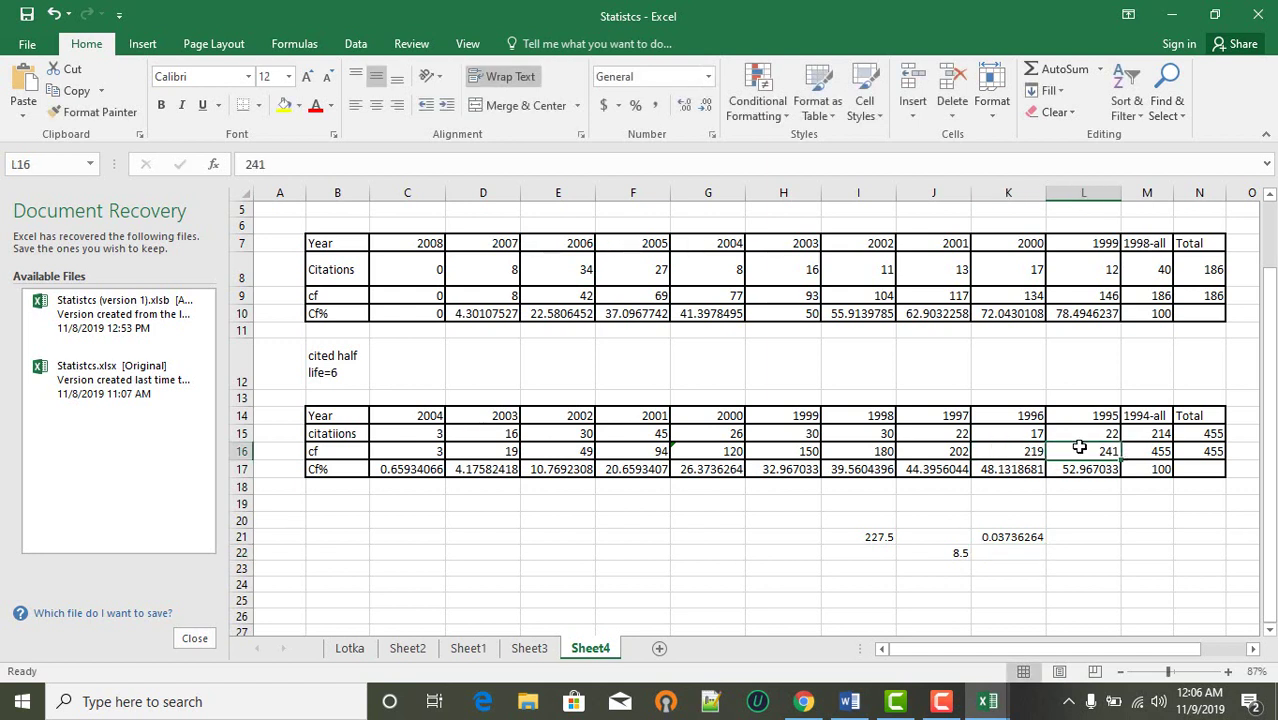
left_click(1030, 453)
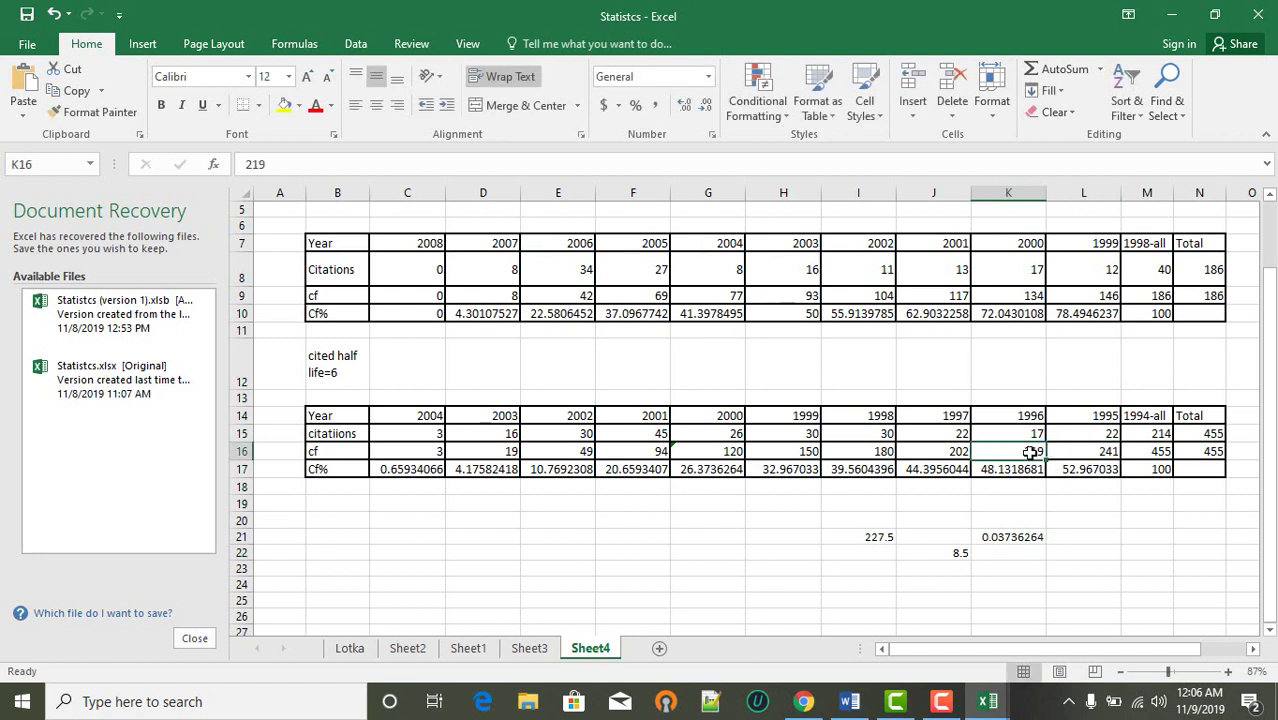
left_click(1110, 453)
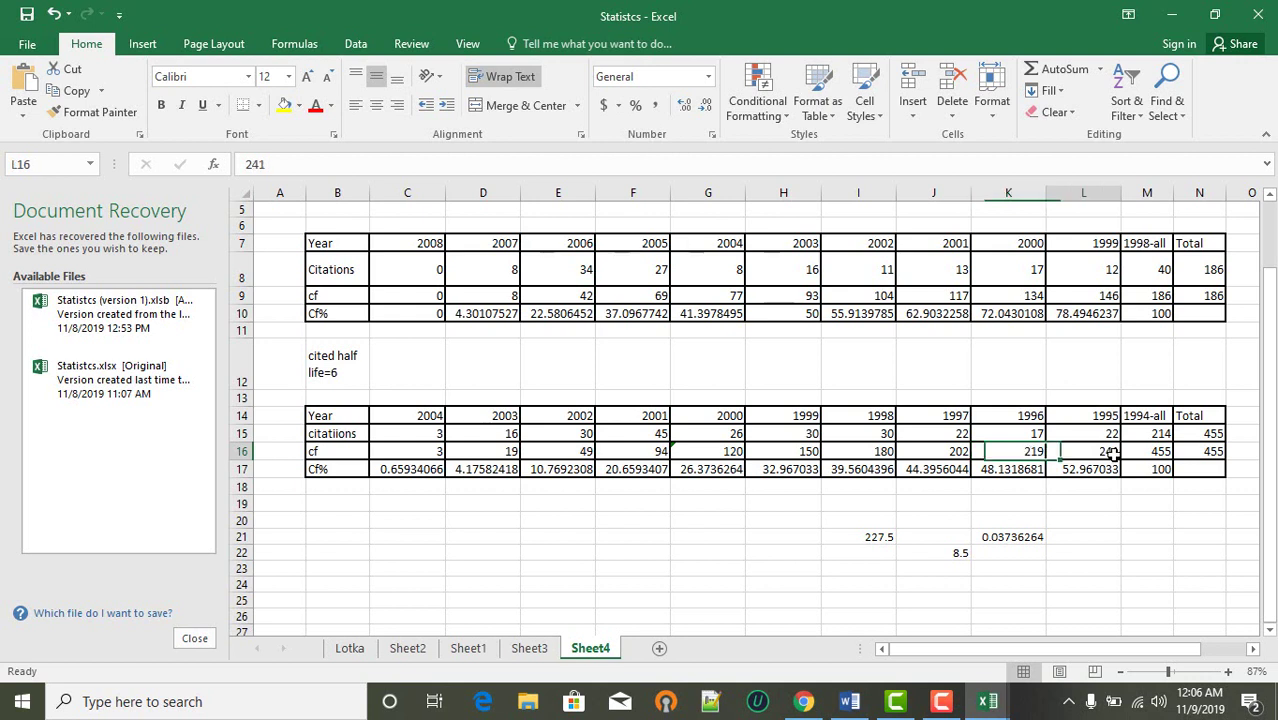
left_click(1030, 455)
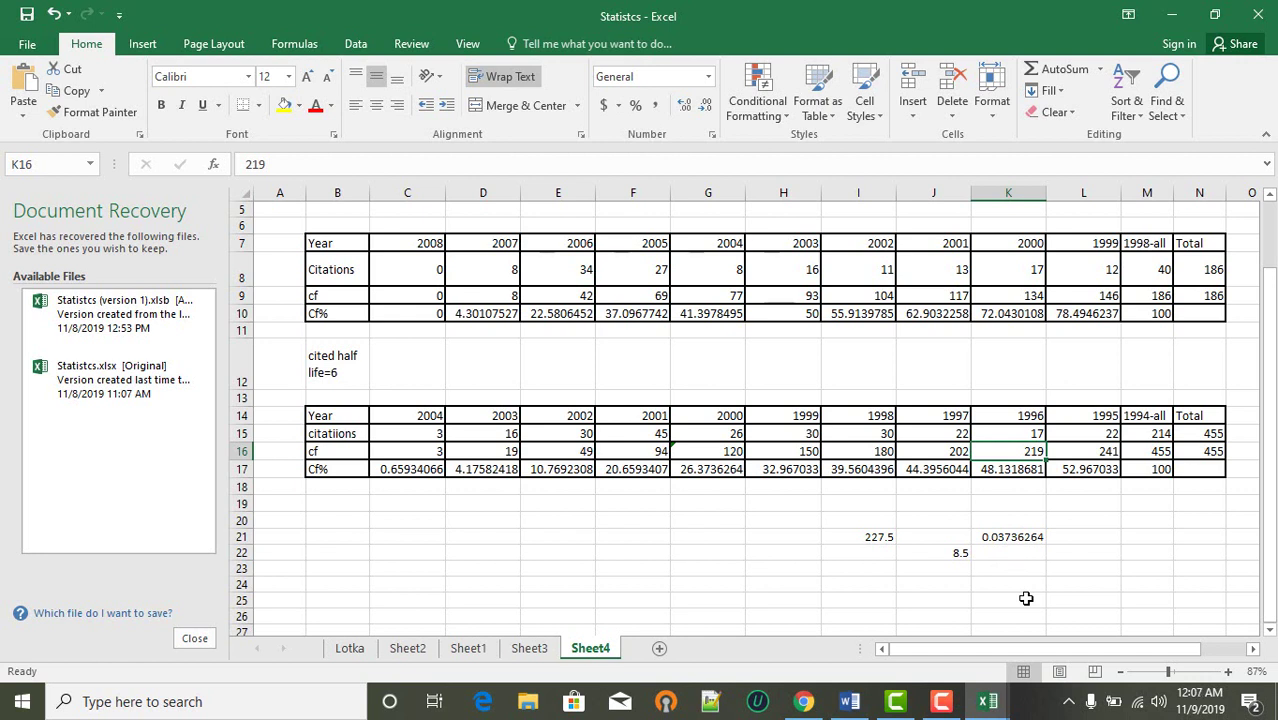
- Record "cite half life=9.4" in C21 below the second citation table
left_click(406, 541)
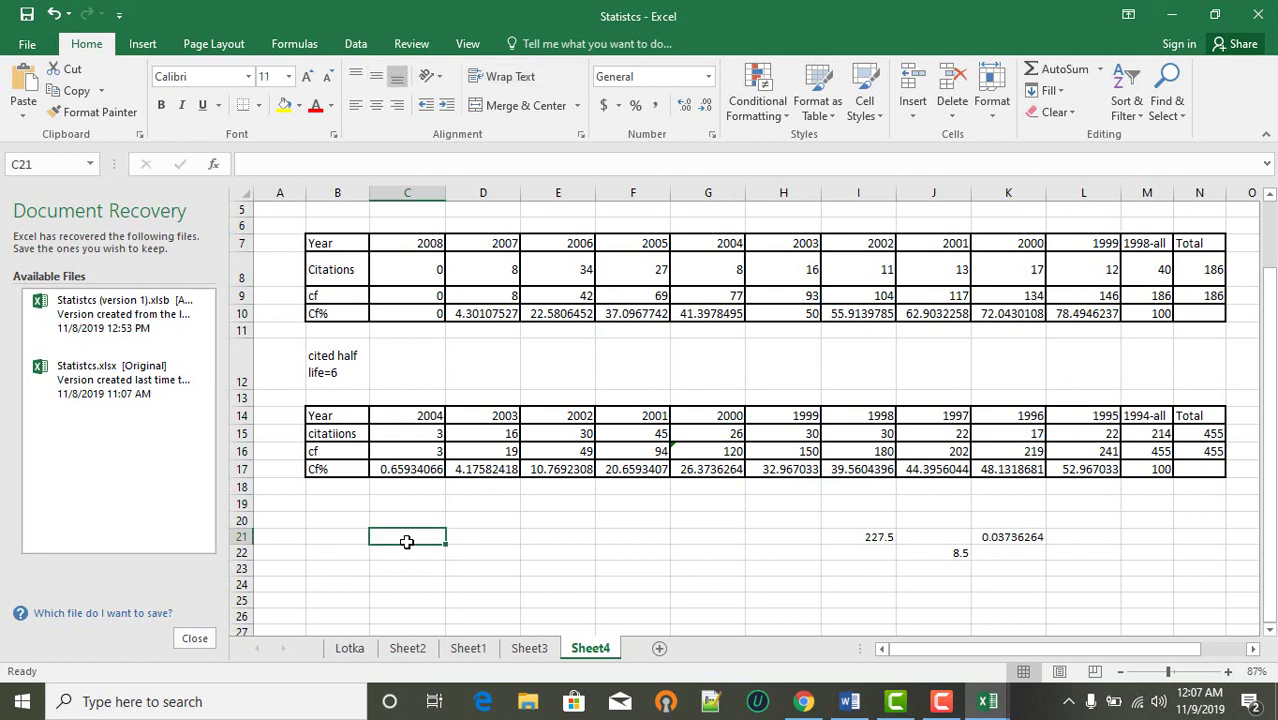
type("cite")
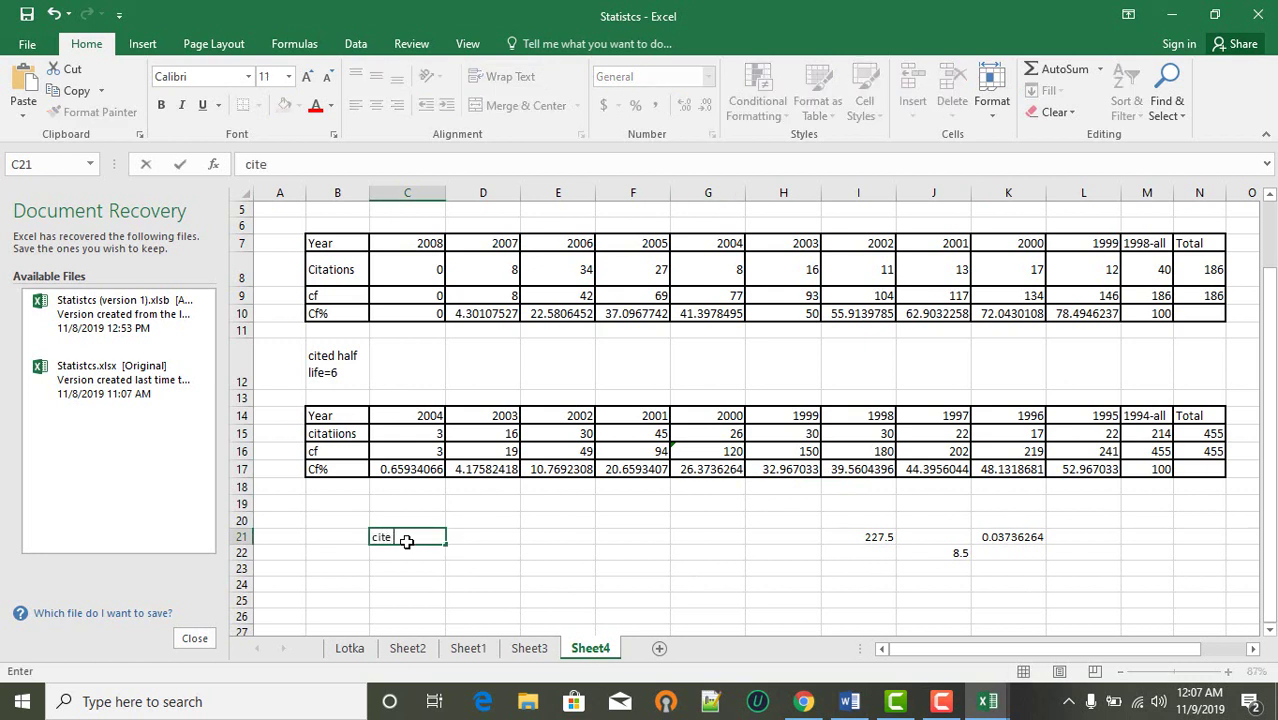
type(" half life=9")
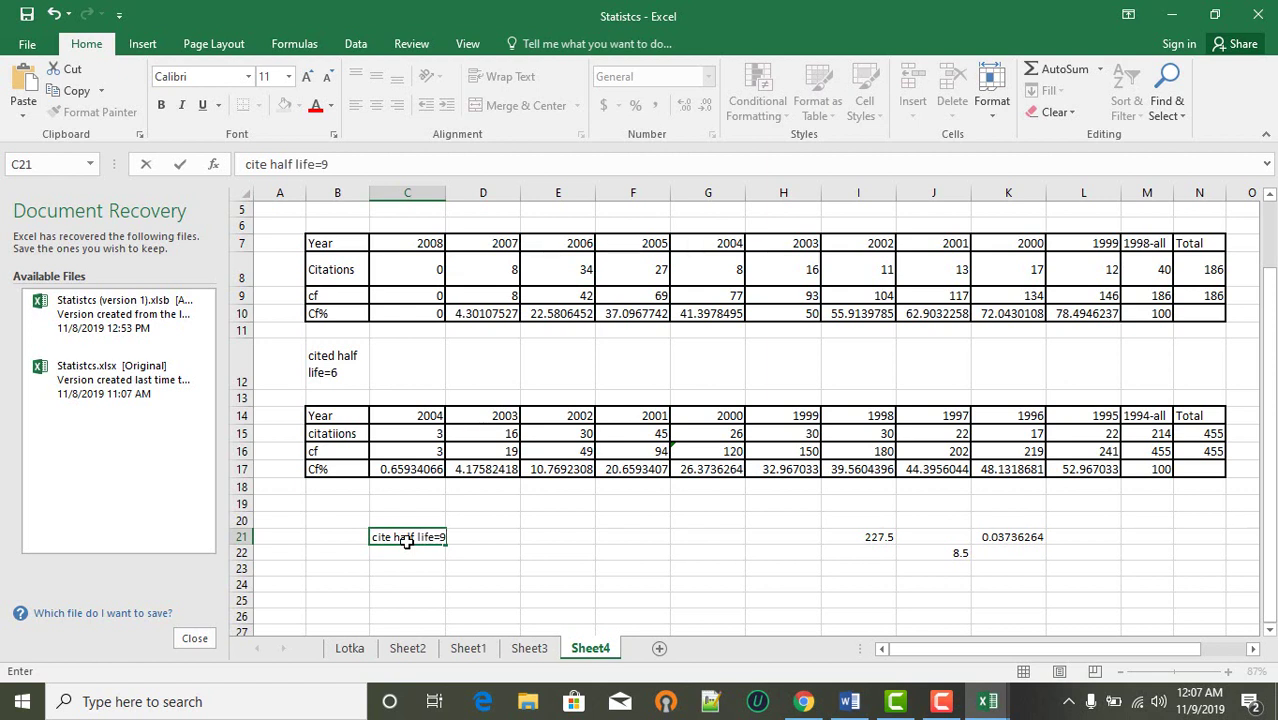
type(".4")
left_click(1033, 452)
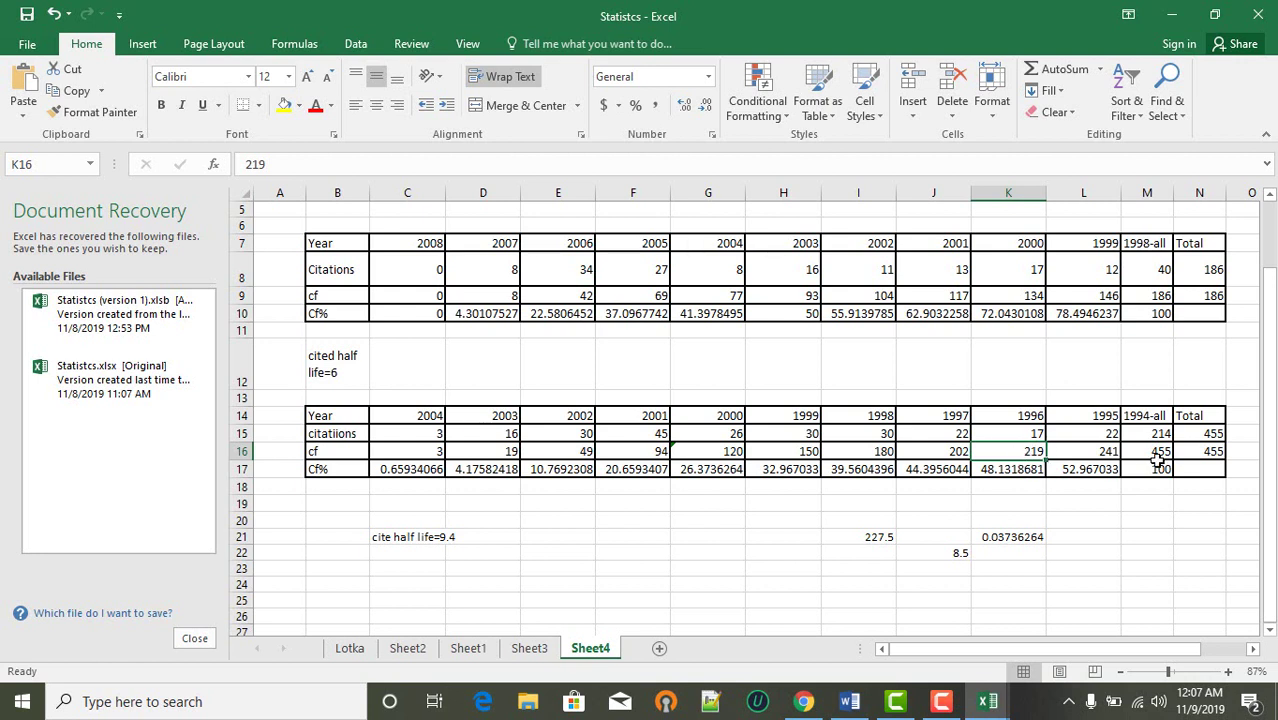
- Review the half-life calculation from the total in N16 and the cf in K16 through the formulas in J22, I21 and K21
left_click(1212, 452)
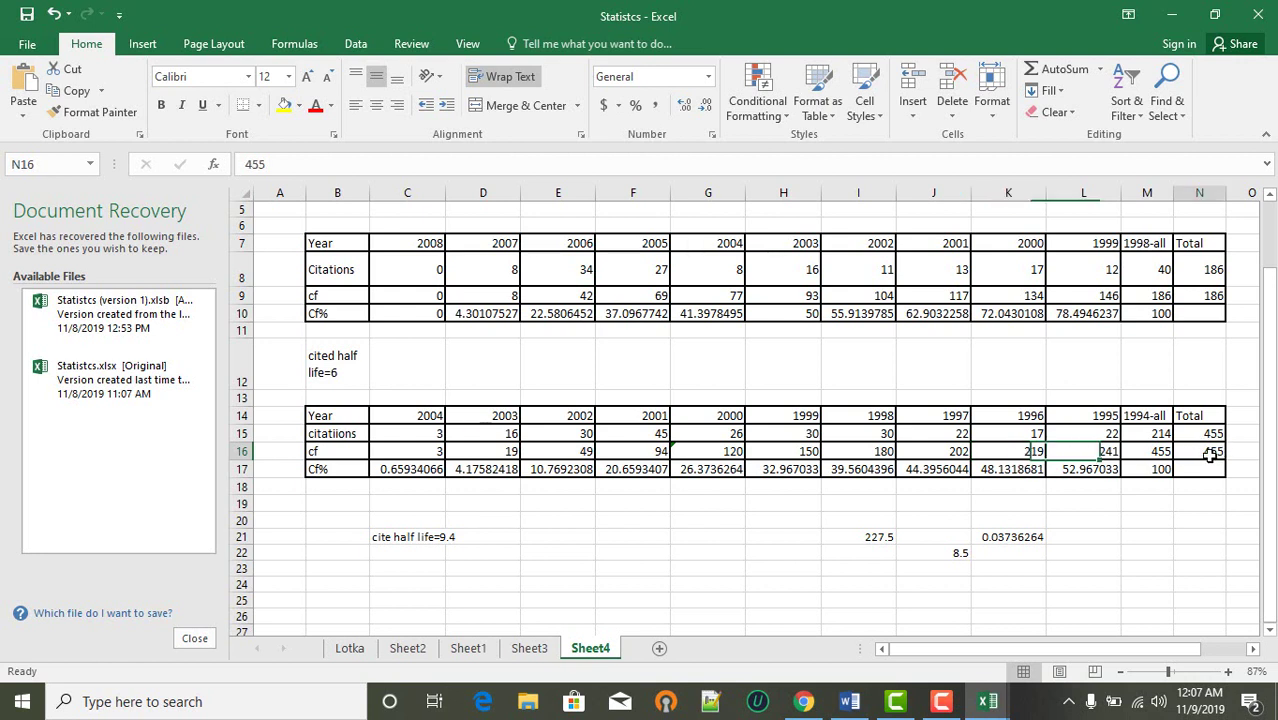
left_click(869, 551)
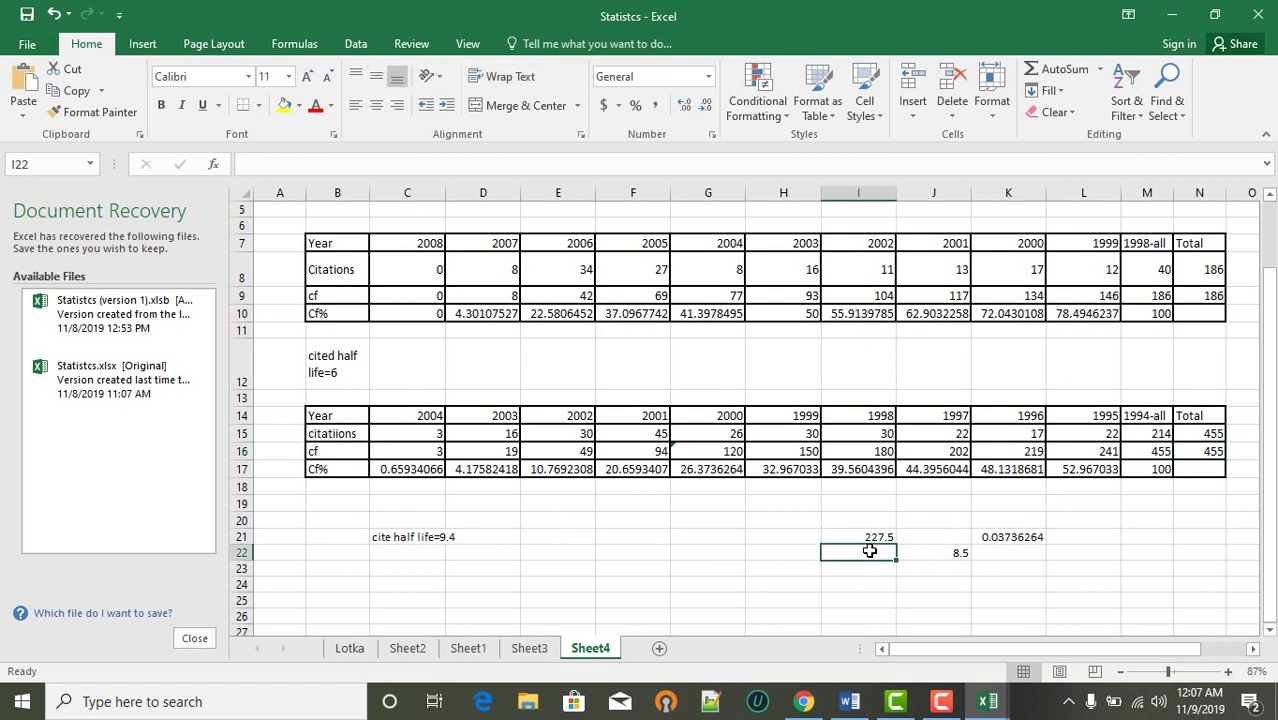
left_click(1001, 451)
double_click(963, 552)
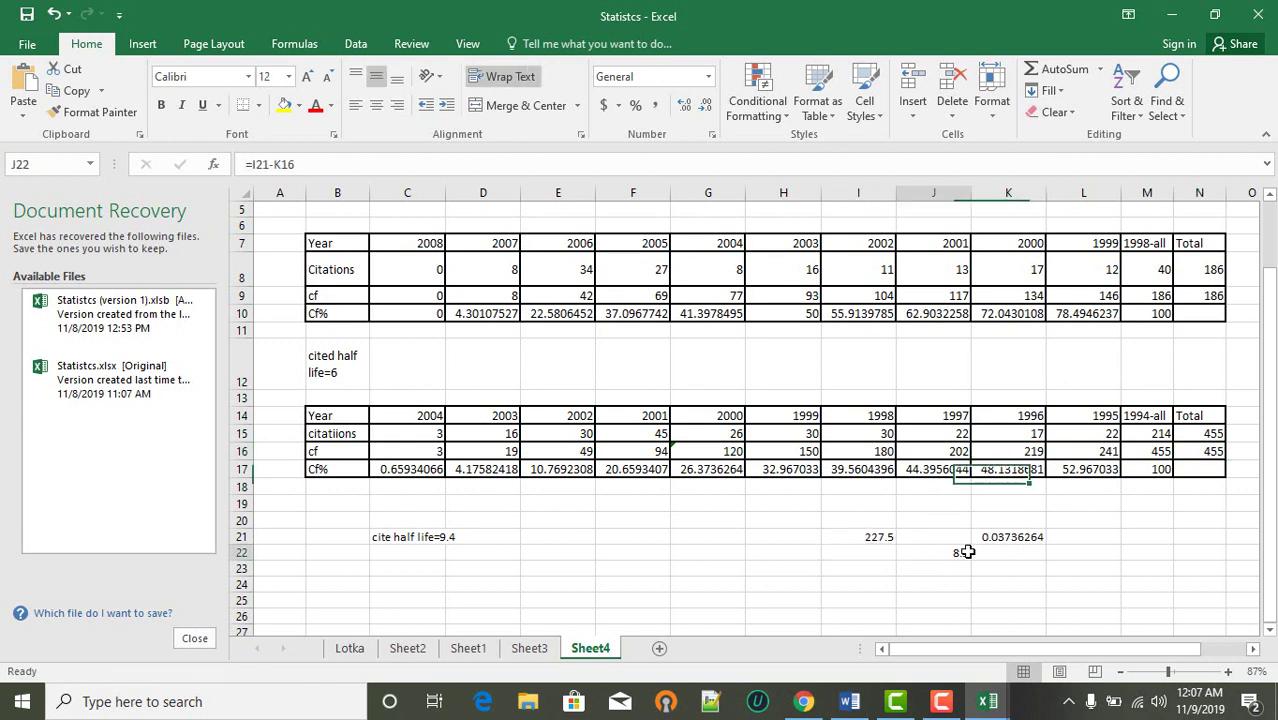
key("Escape")
left_click(866, 536)
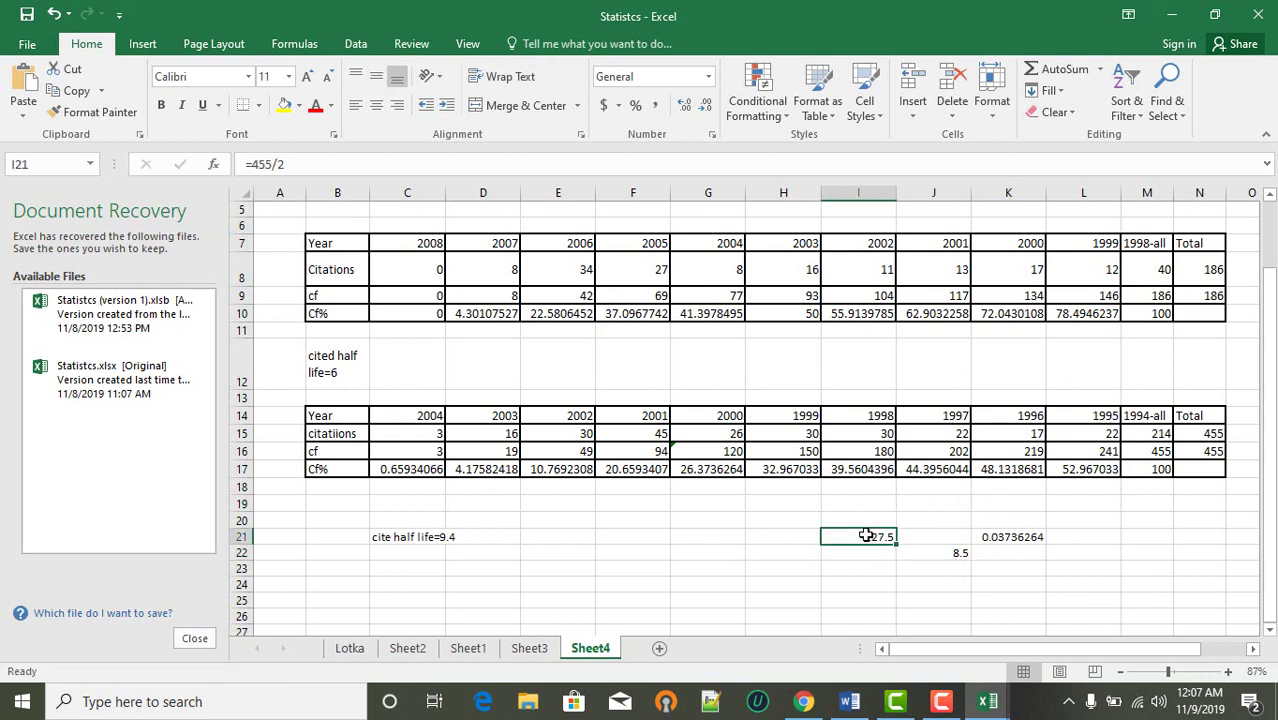
left_click(1020, 533)
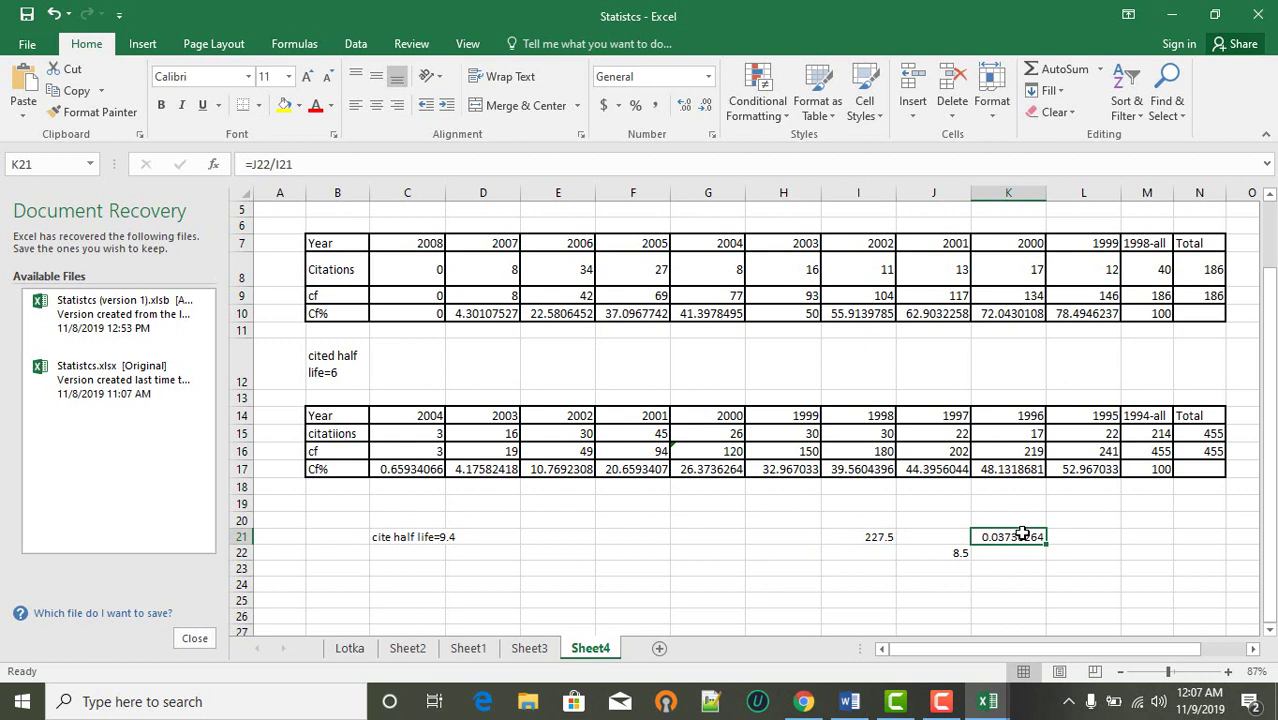
left_click(484, 535)
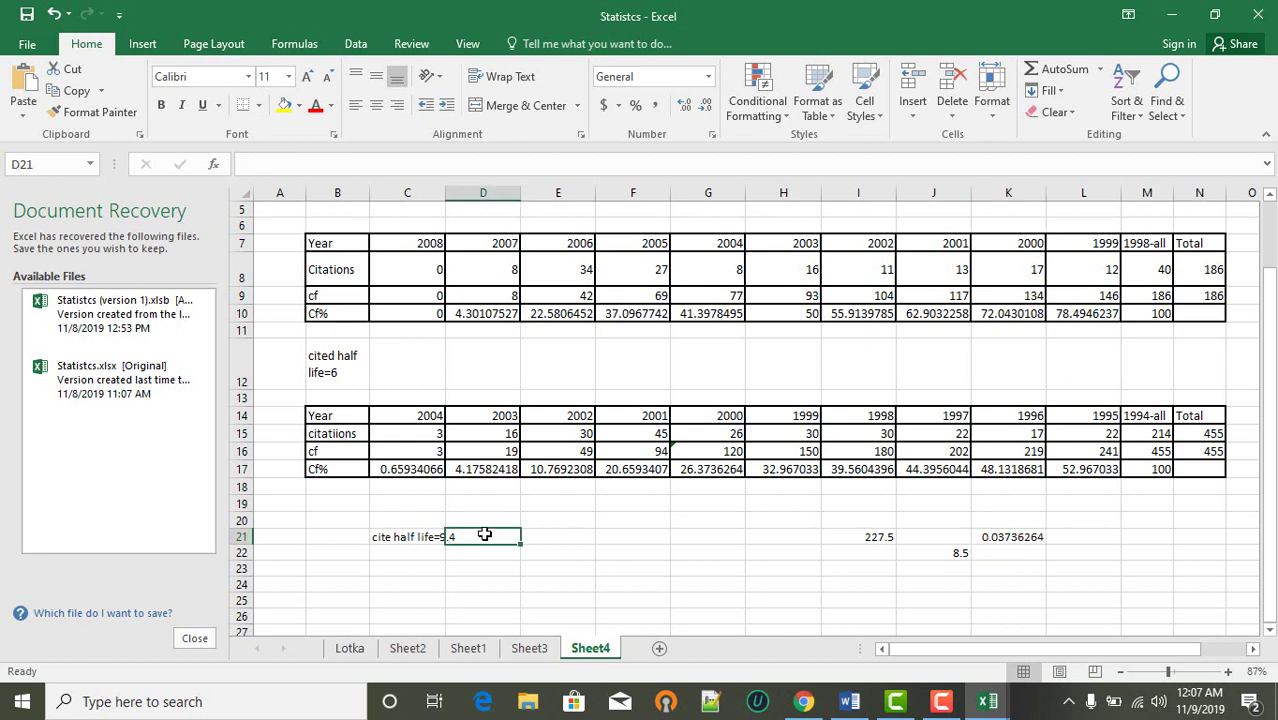
- Trace the second table's cf row from 1996 back to 2004, and recheck the 1996 and 1995 values
left_click(1019, 452)
key("Left")
key("Left")
key("Left")
key("Left")
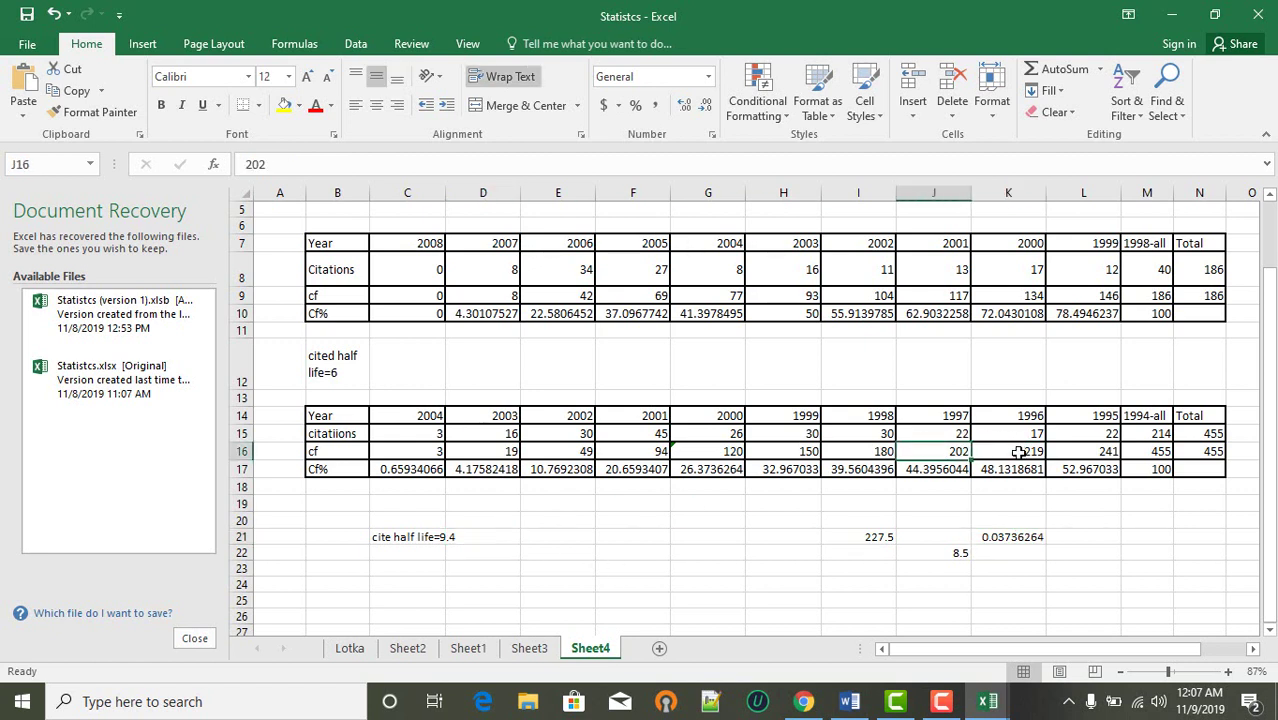
key("Left")
key("Left")
key("Left")
key("Left")
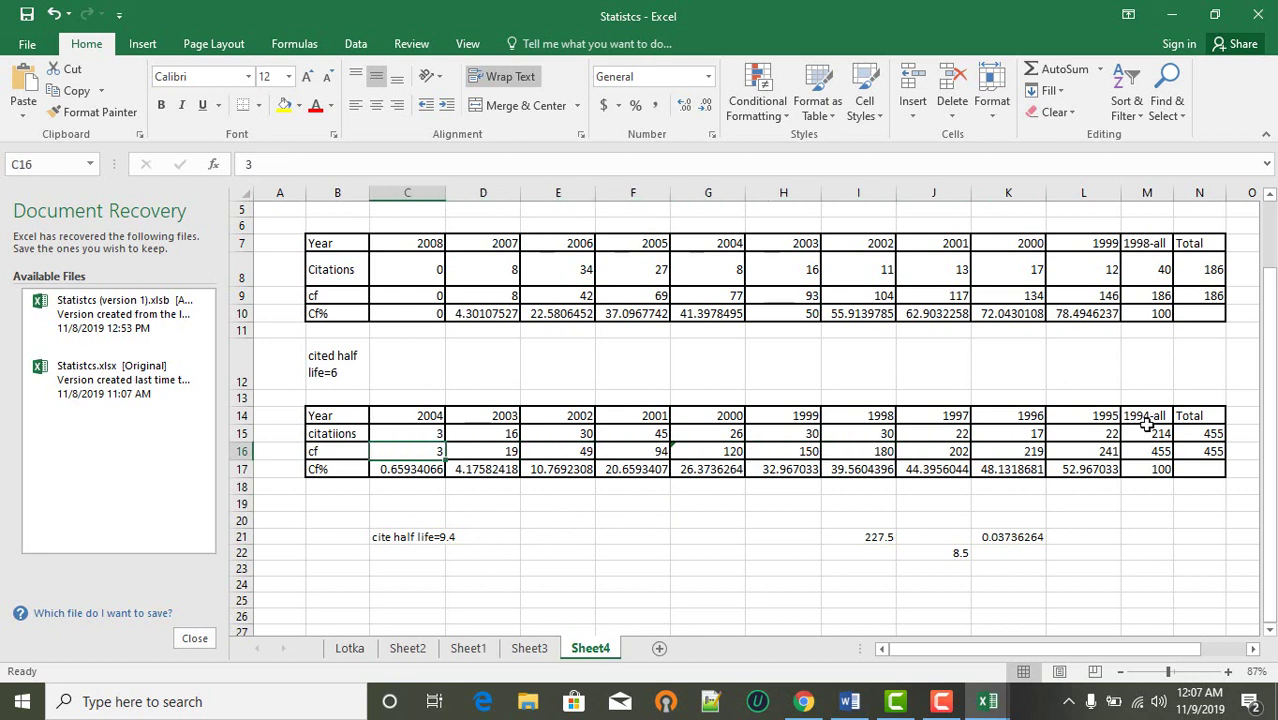
left_click(1034, 452)
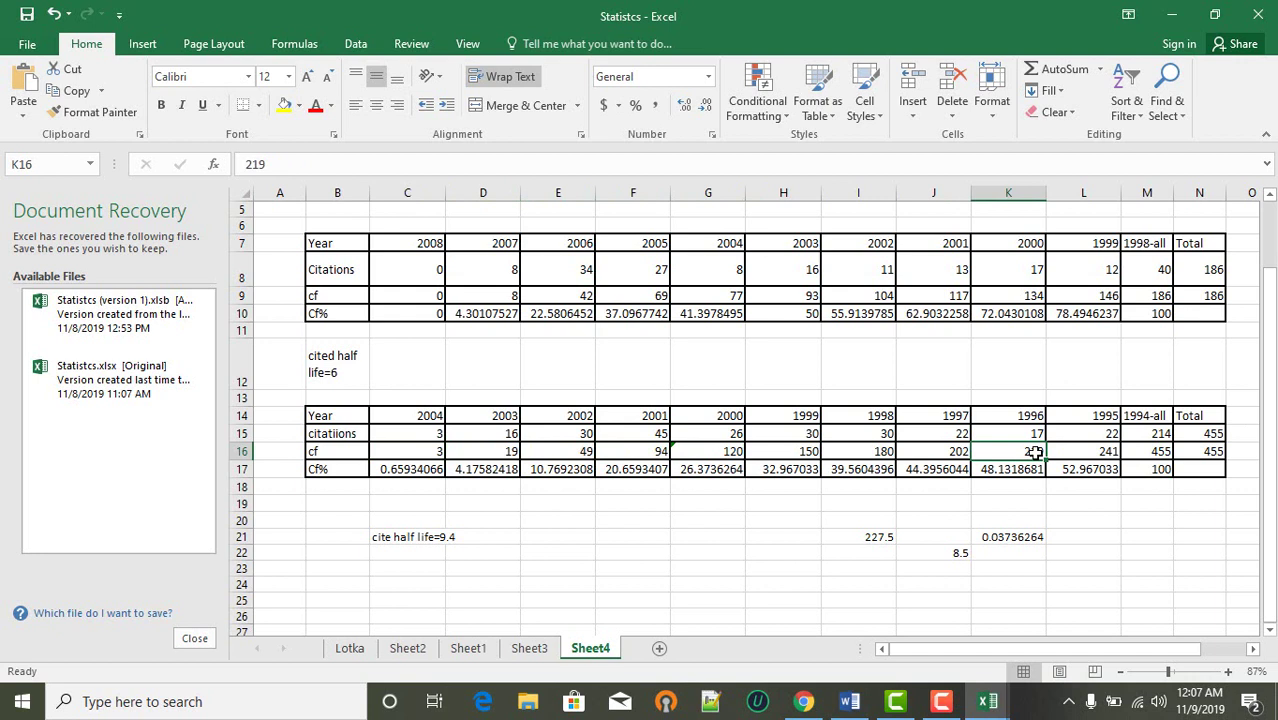
key("Right")
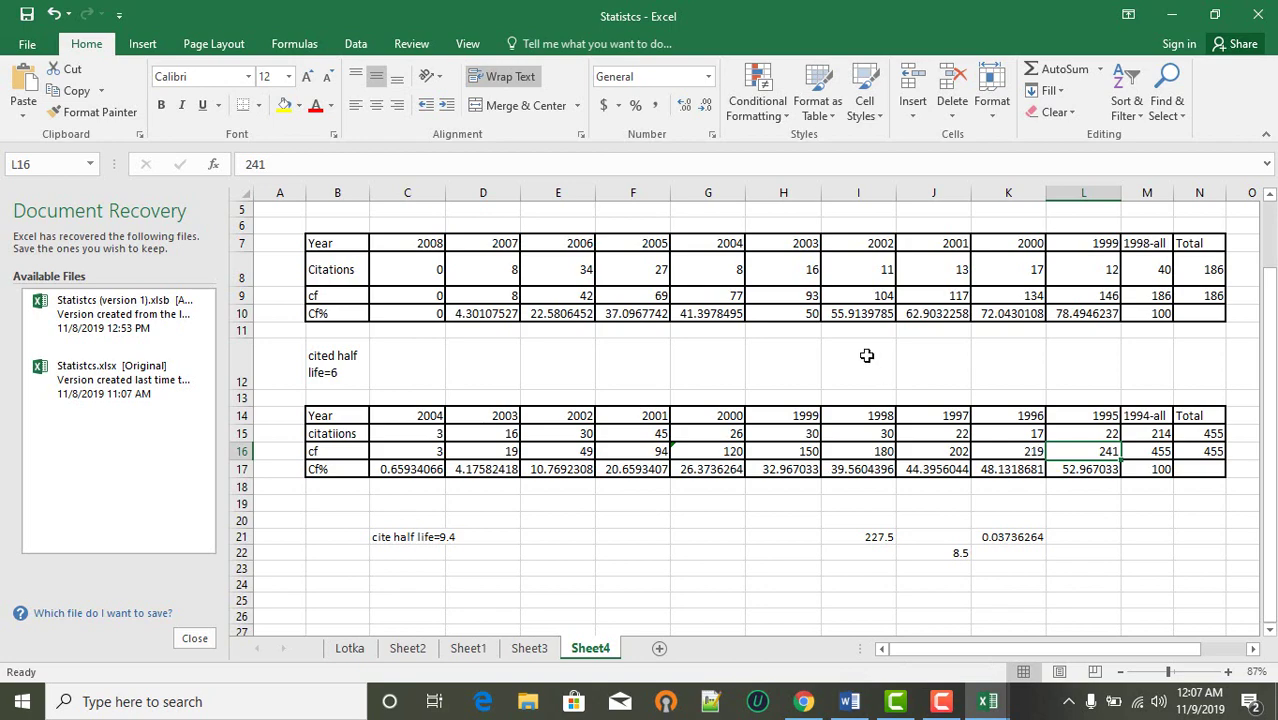
- Look over both citation tables, including the first table's citations in C8:K8, and their recorded half-life results
scroll(866, 355, "up", 1)
scroll(866, 355, "down", 5)
scroll(866, 355, "down", 1)
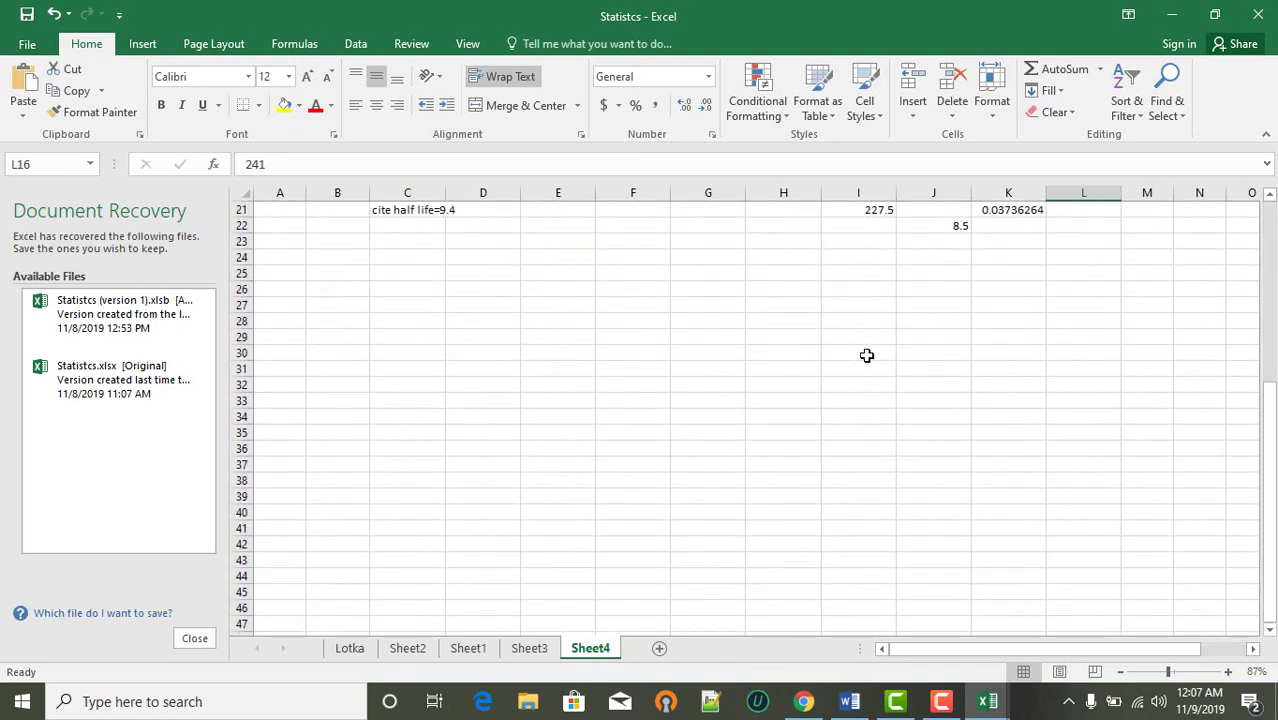
scroll(866, 355, "up", 7)
scroll(866, 357, "right", 2)
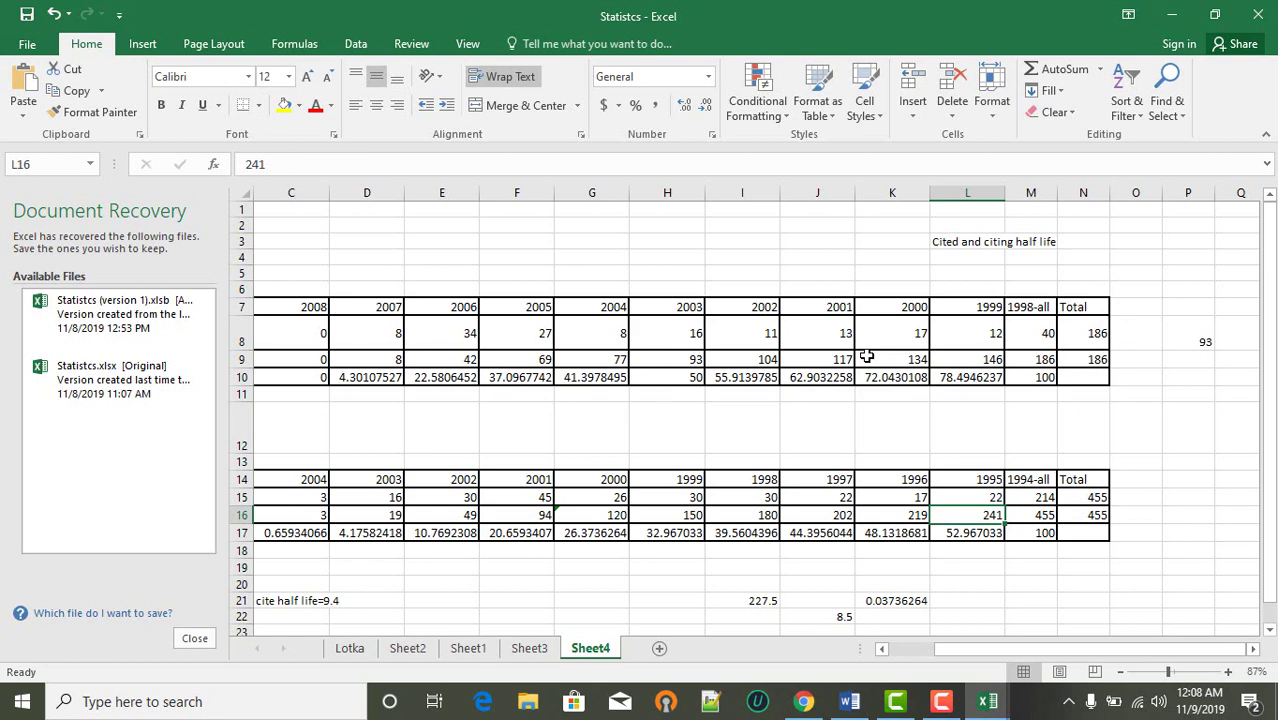
scroll(884, 321, "left", 1)
scroll(884, 321, "down", 1)
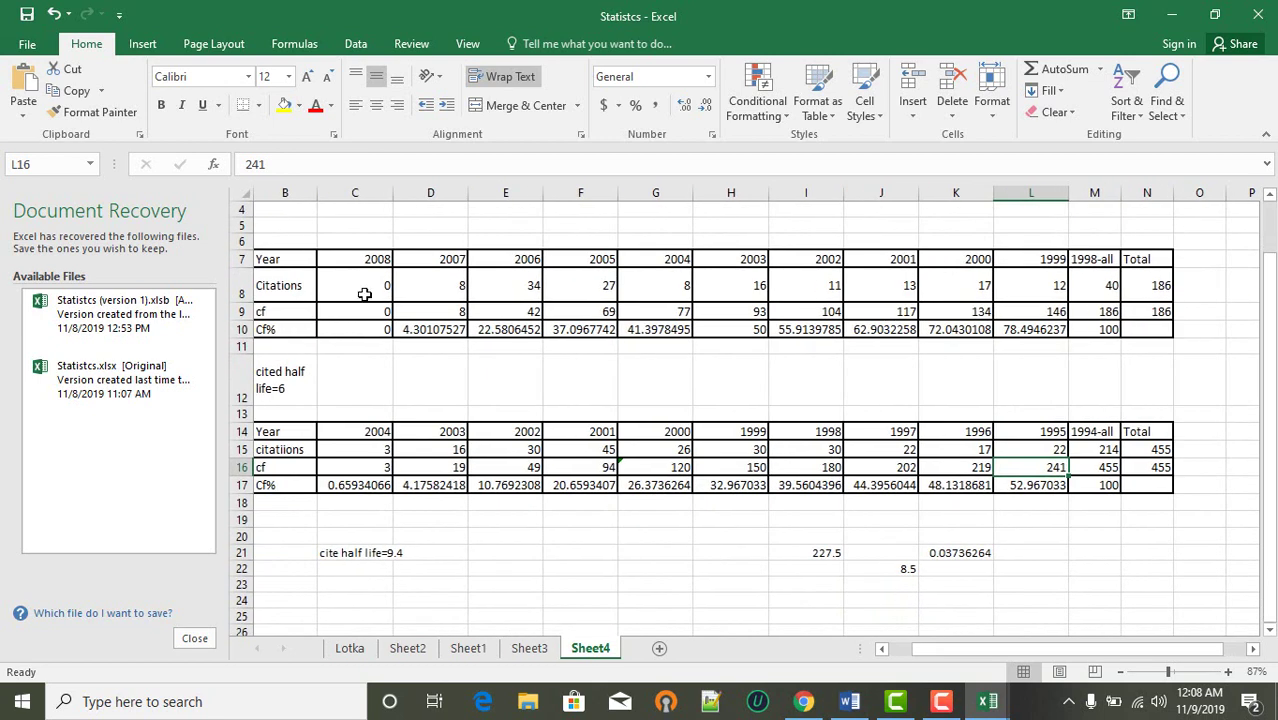
left_click_drag(381, 287, 985, 293)
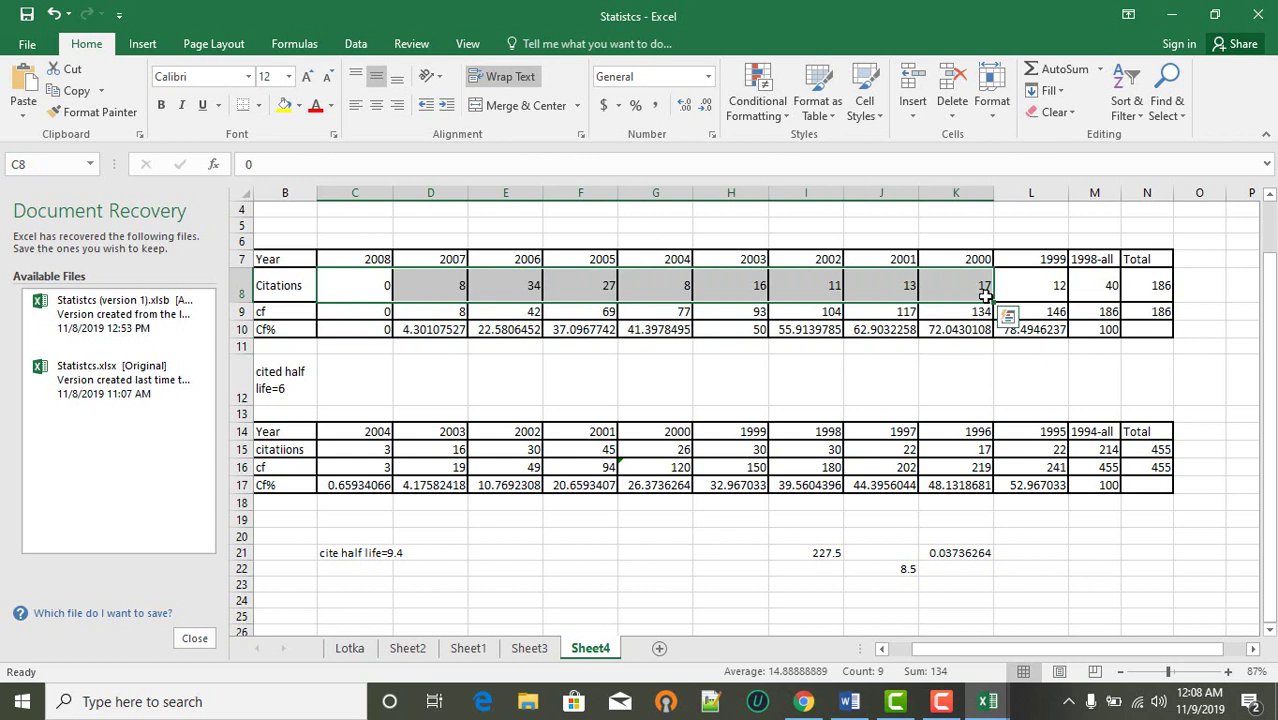
left_click(779, 461)
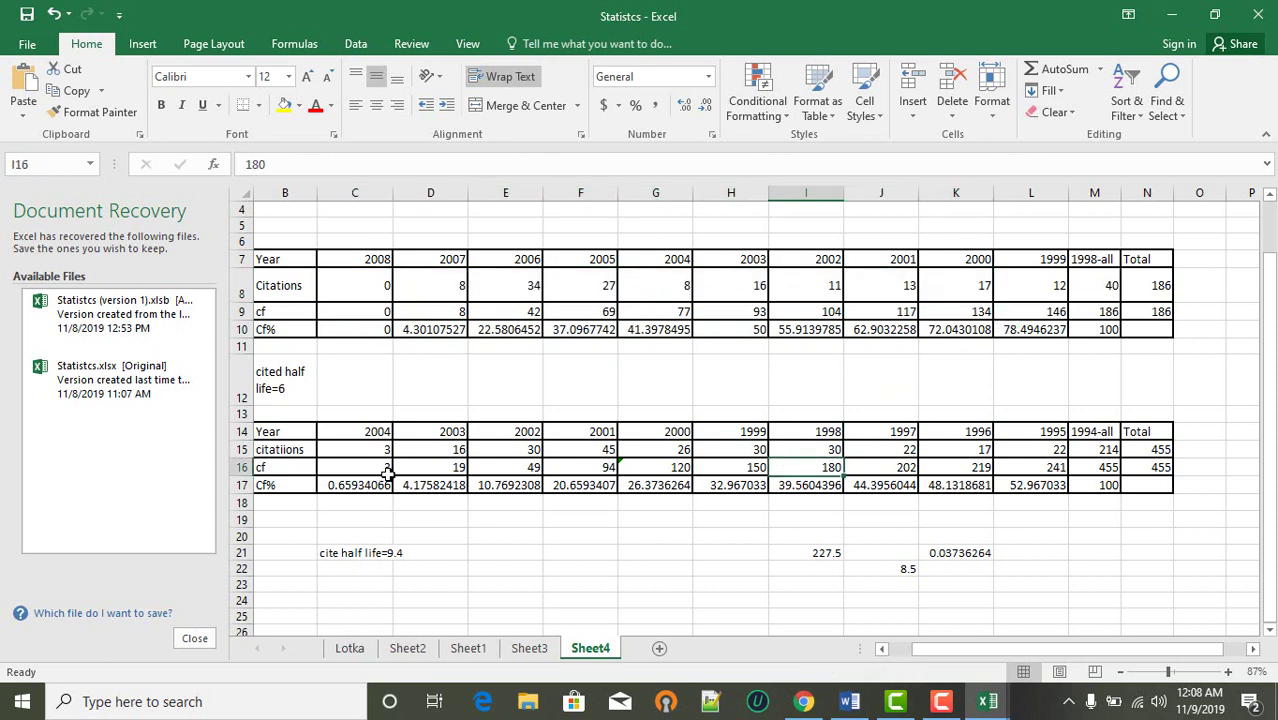
scroll(497, 561, "down", 1)
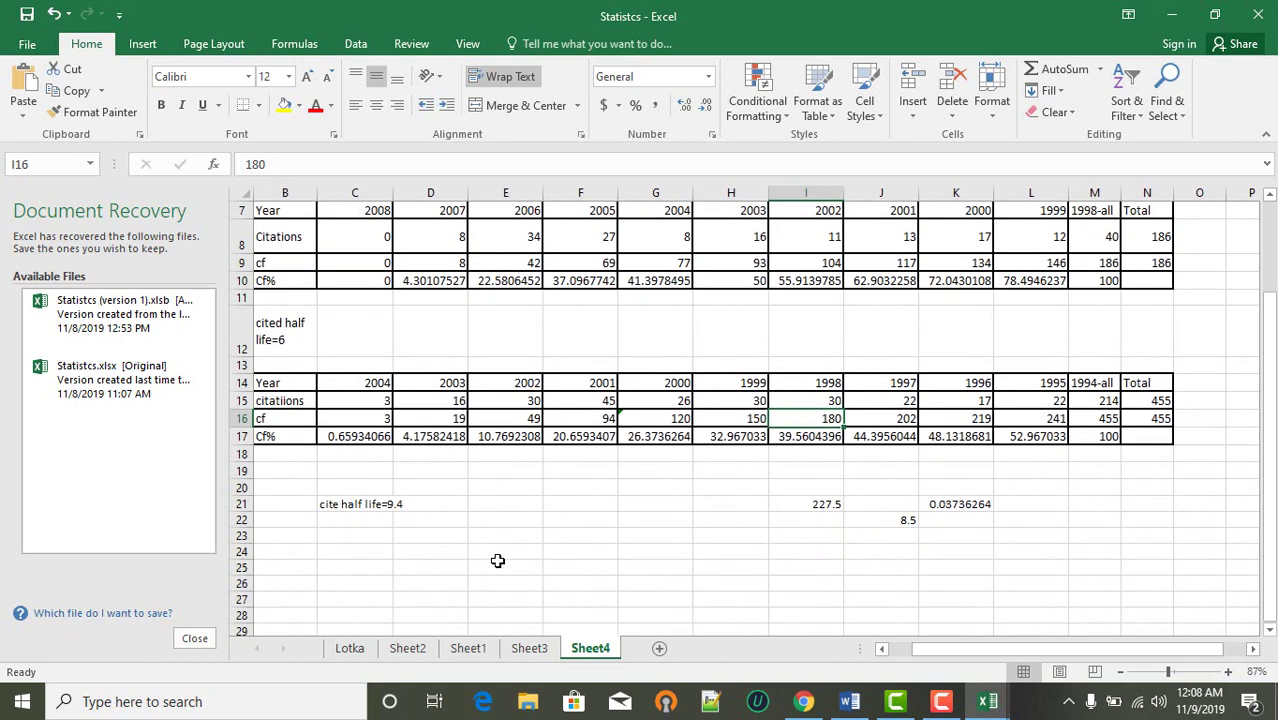
scroll(531, 480, "down", 1)
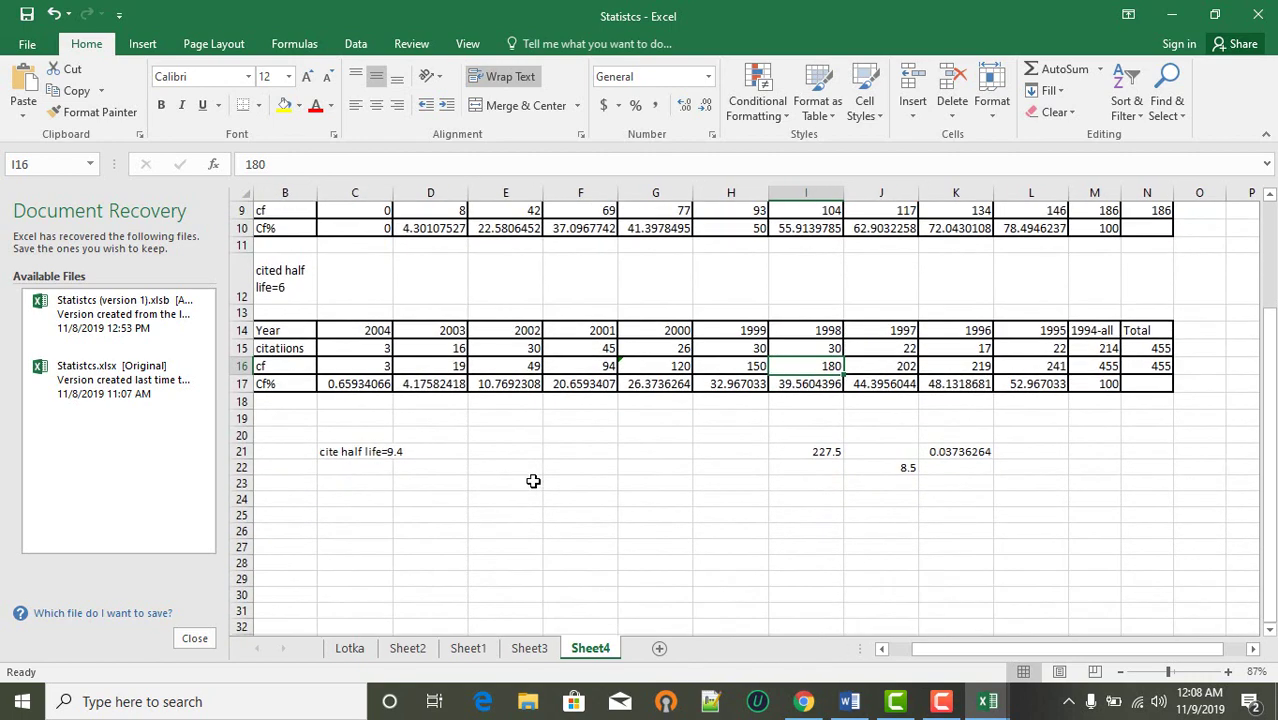
scroll(531, 480, "up", 3)
left_click_drag(428, 348, 906, 370)
left_click(822, 434)
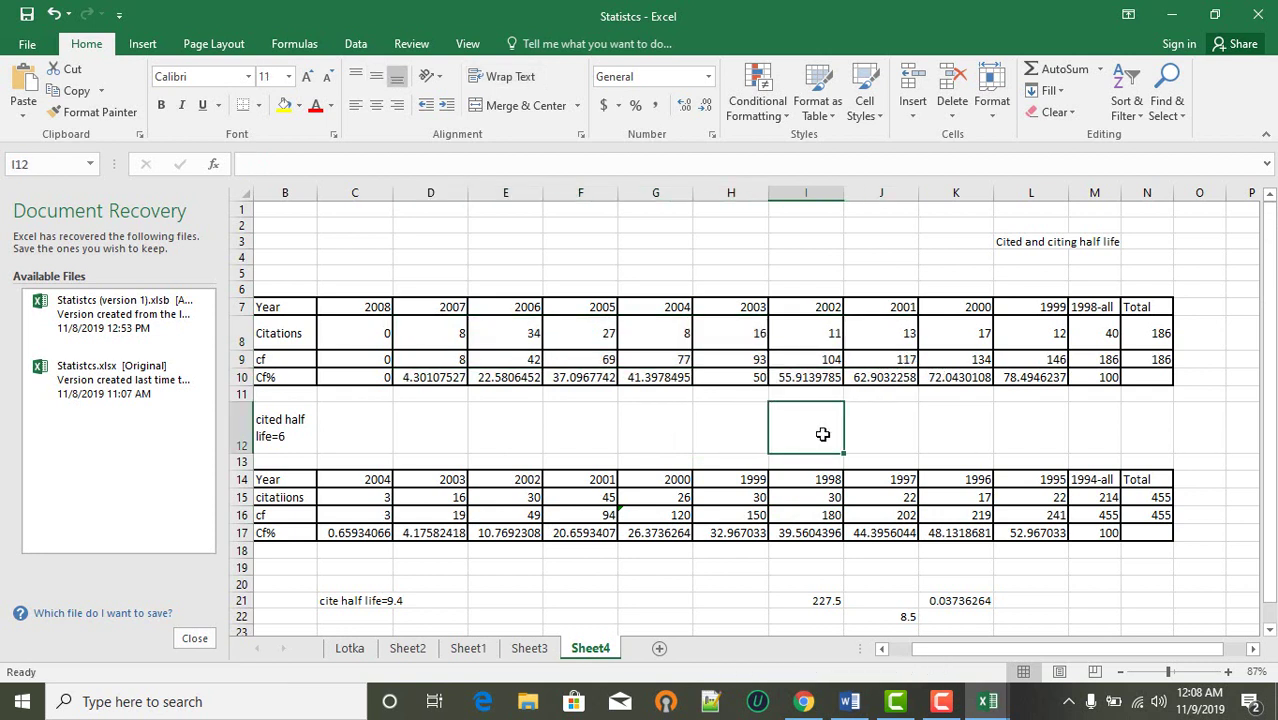
left_click(673, 432)
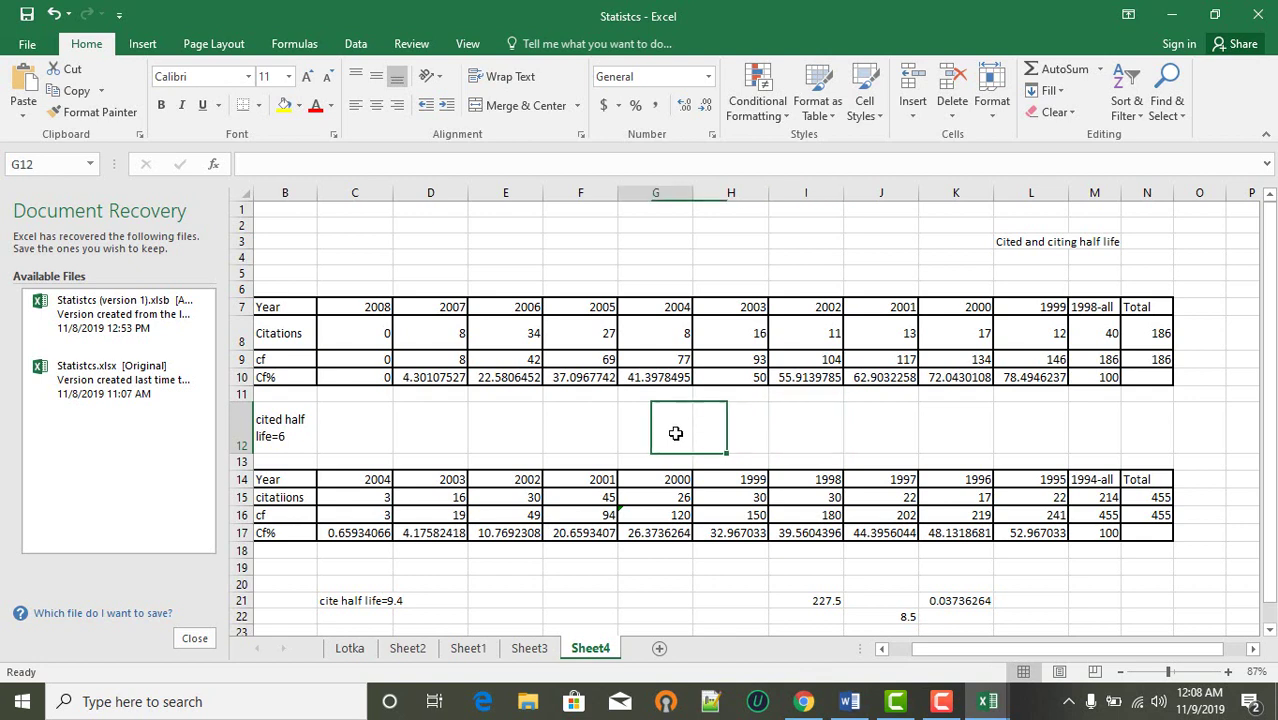
- Compare the first table's Cf% for 2003 in H10 with the second table's Cf% for 1996 and 1995
scroll(676, 435, "down", 2)
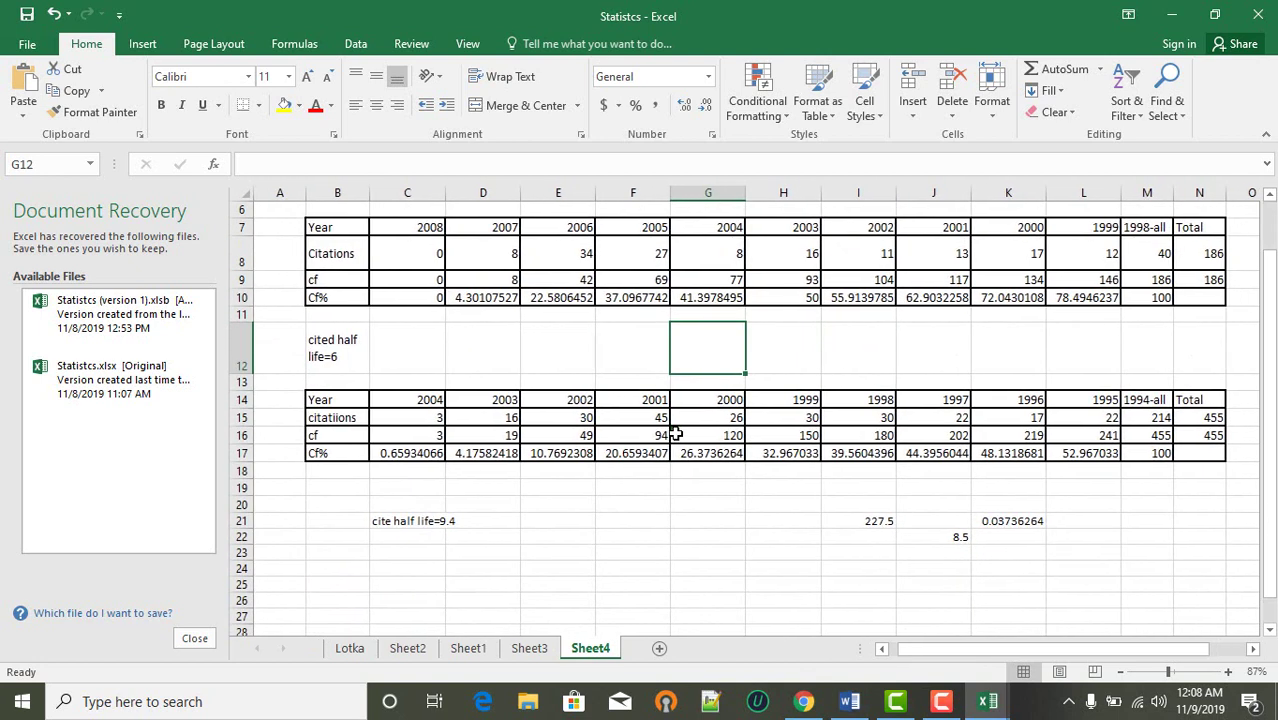
left_click(982, 280)
left_click(812, 299)
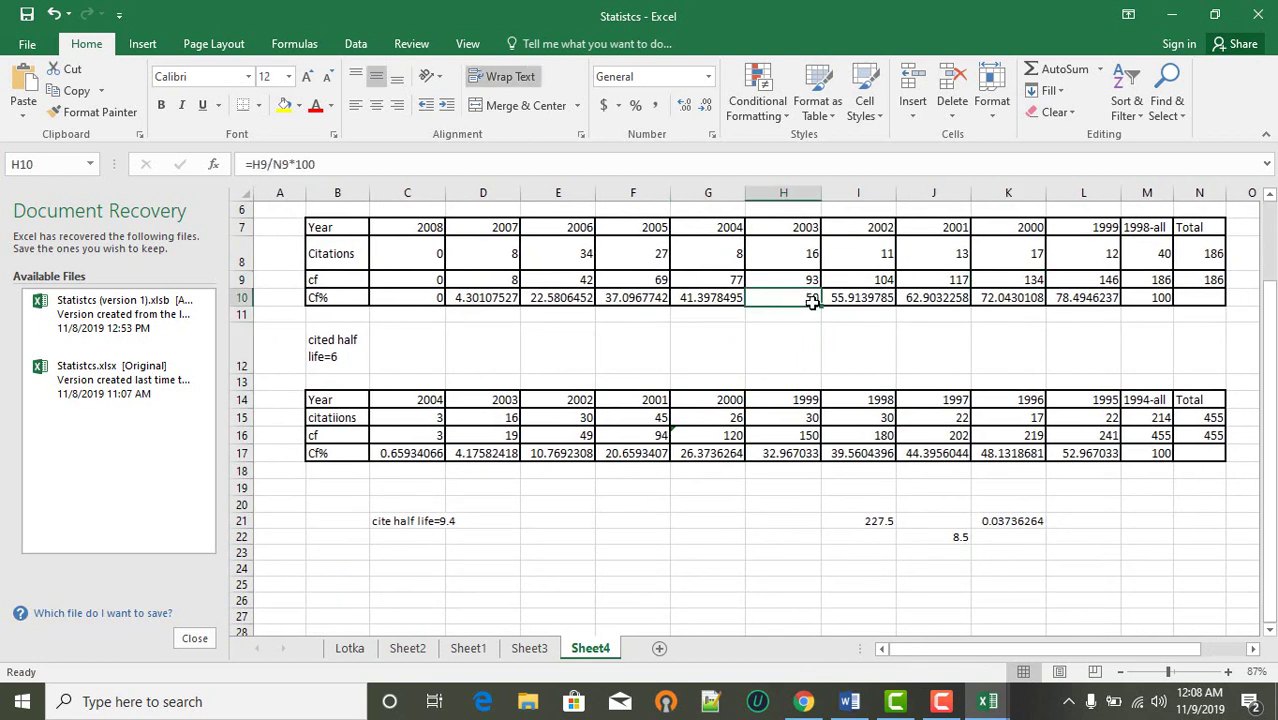
left_click(988, 456)
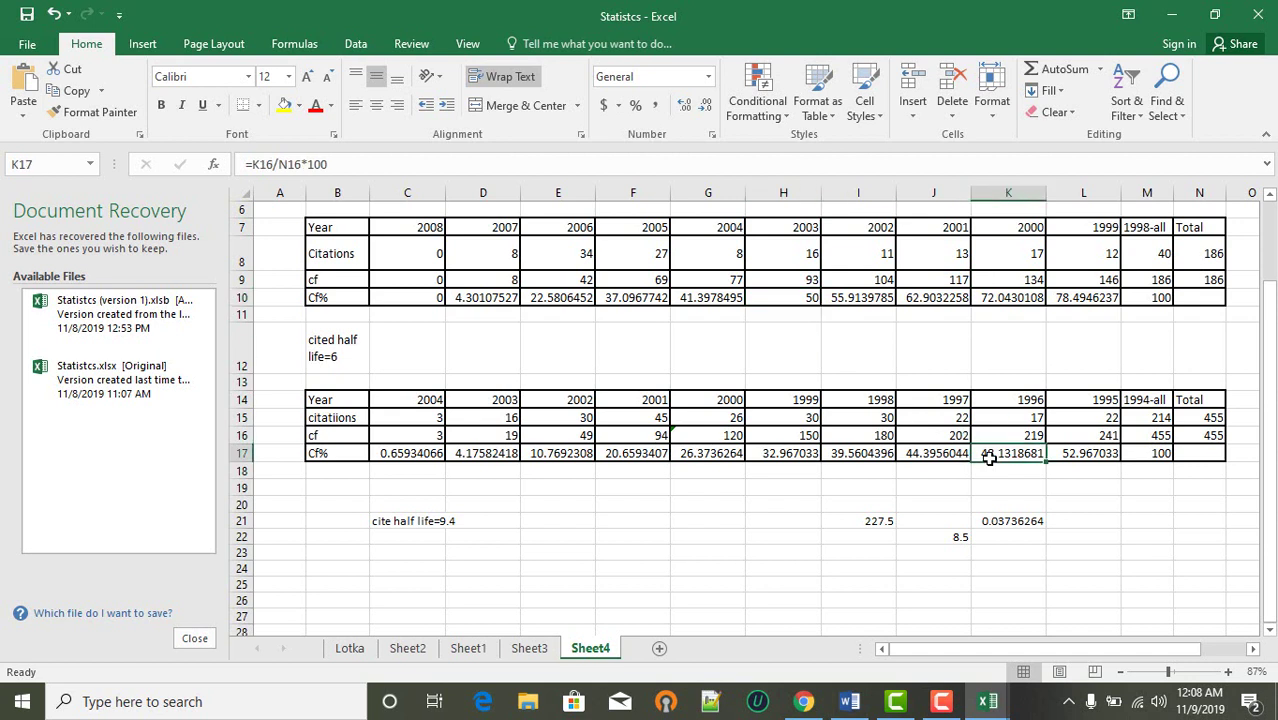
left_click(1082, 466)
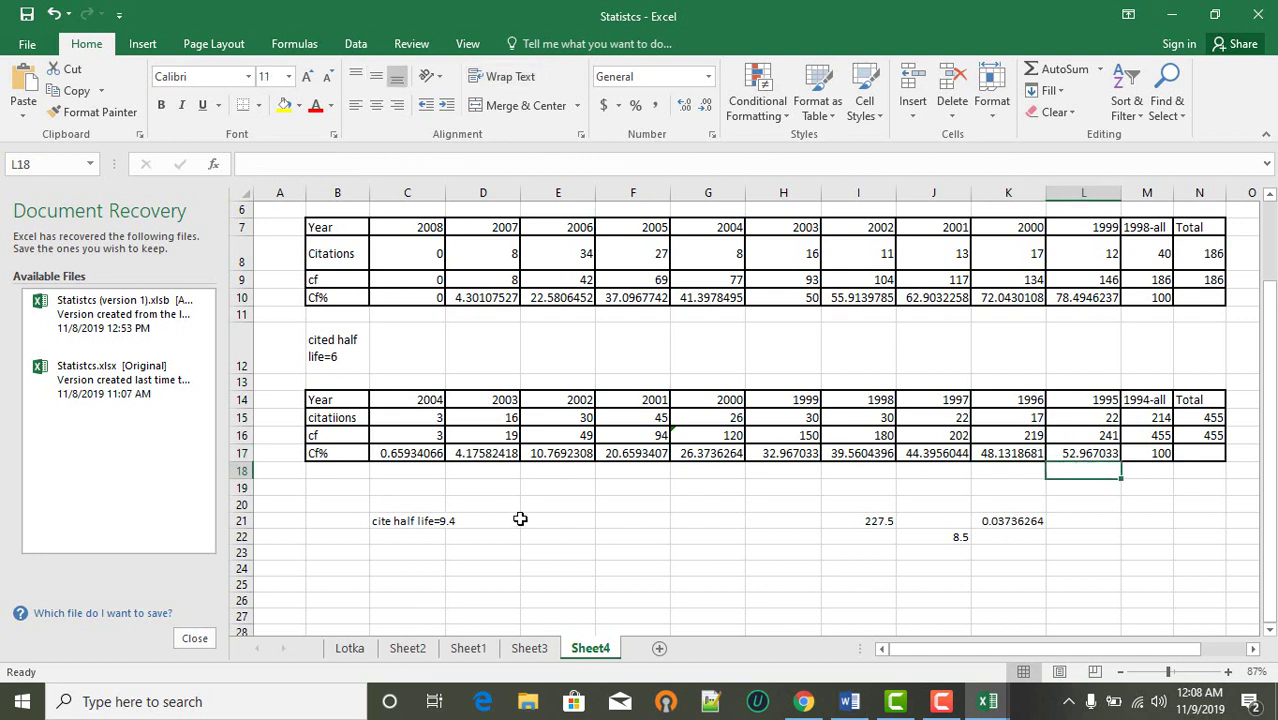
left_click(941, 701)
left_click(949, 667)
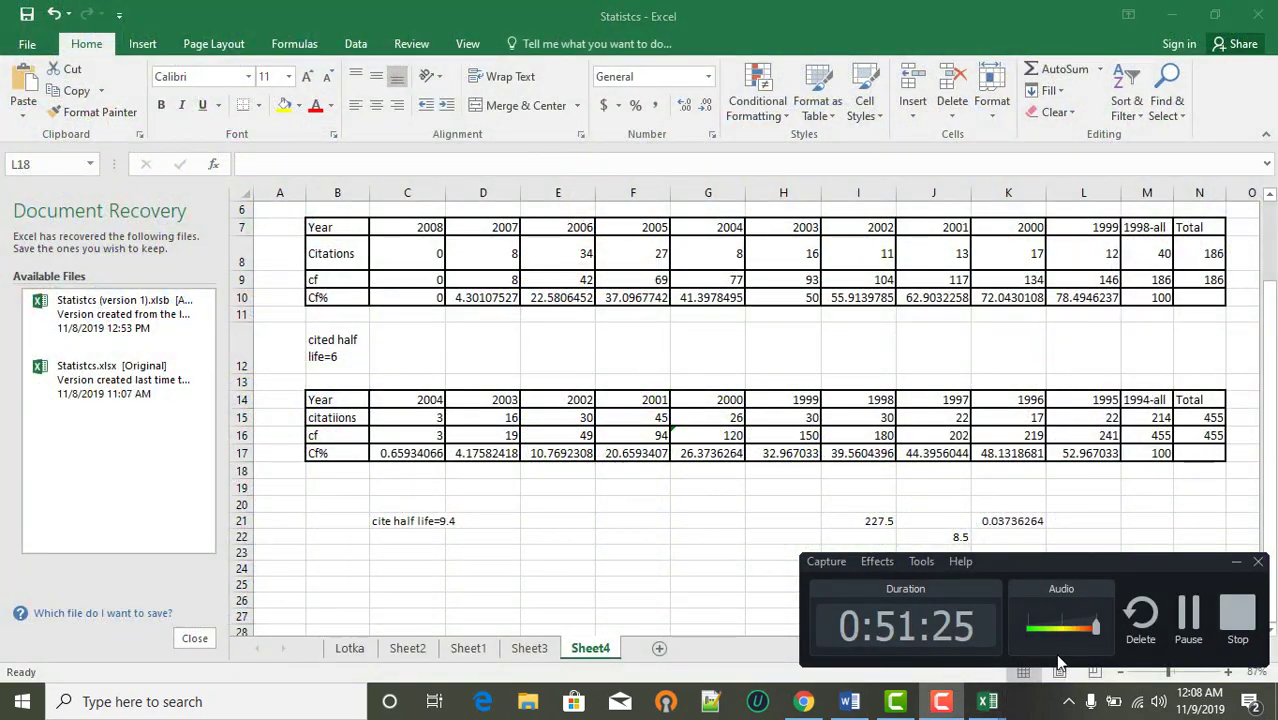
left_click(1188, 630)
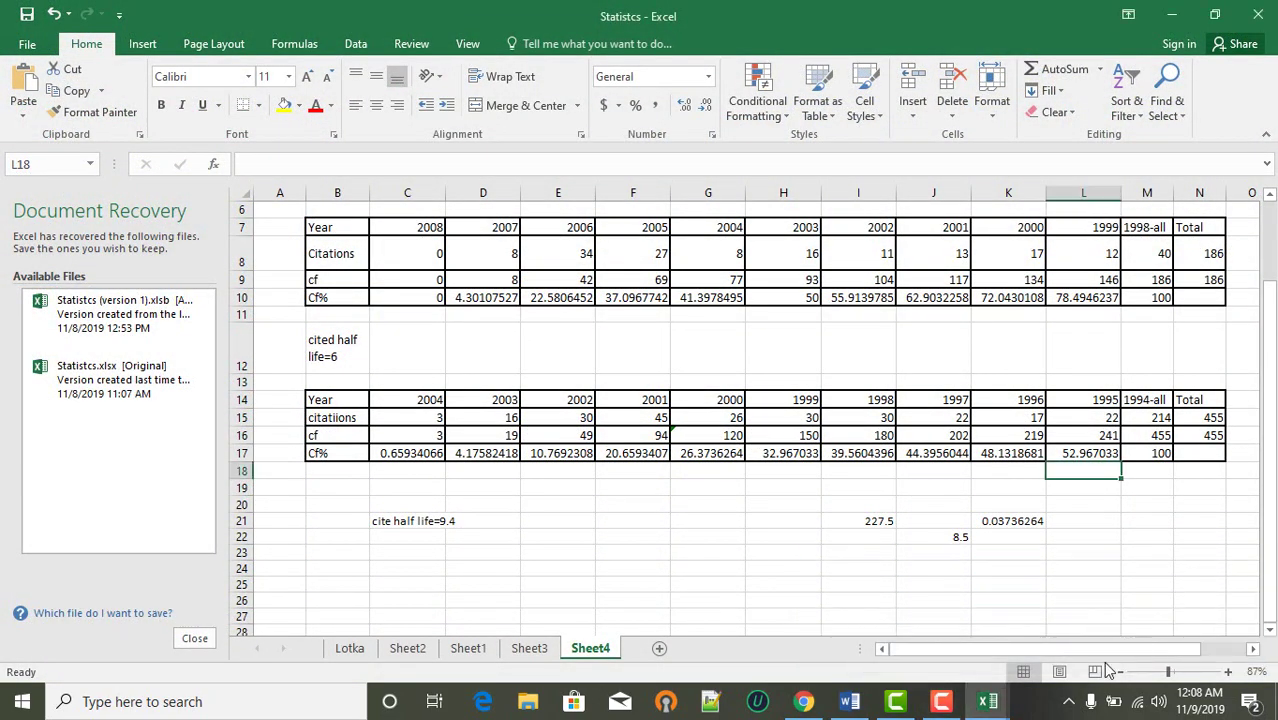
left_click(953, 703)
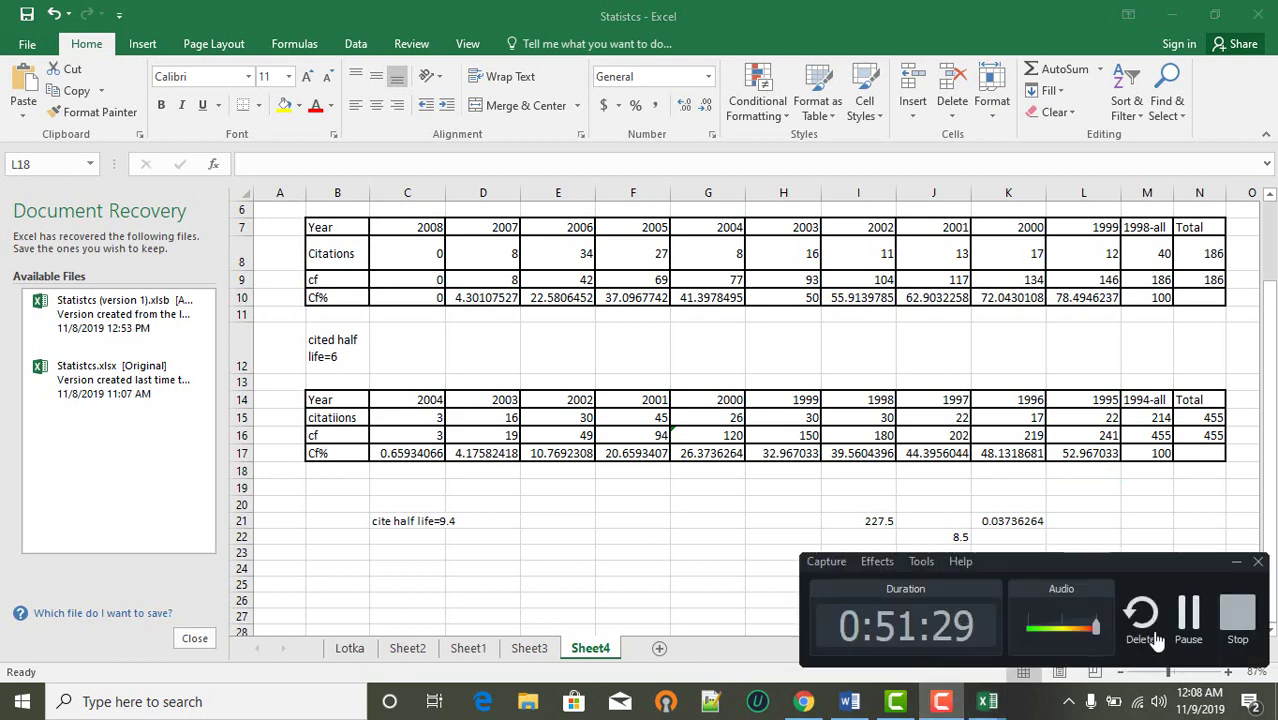